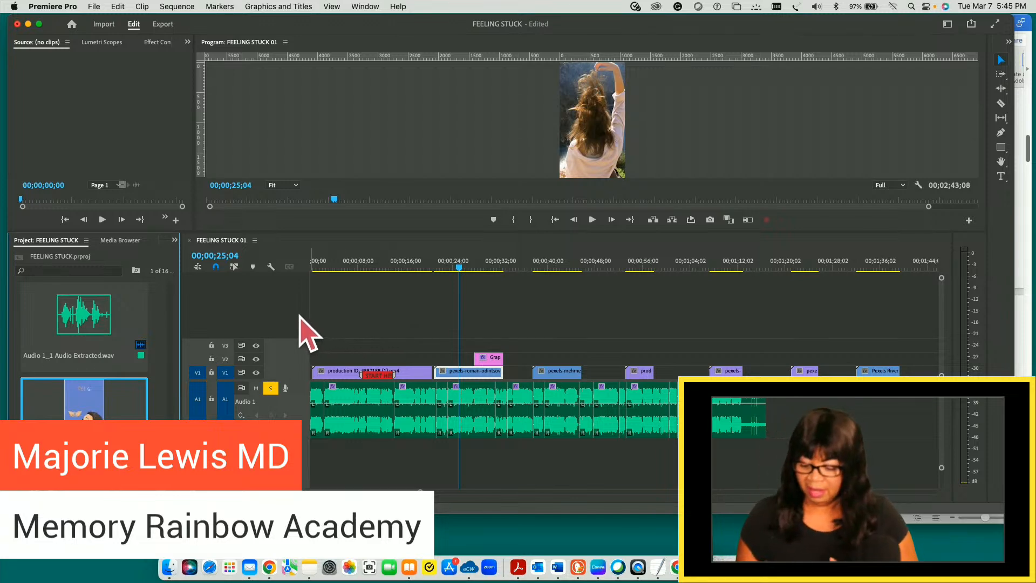
# - Move the playhead to 00;00;08;13 over the first video clip
pyautogui.click(460, 268)
pyautogui.moveTo(460, 268); pyautogui.dragTo(360, 272)
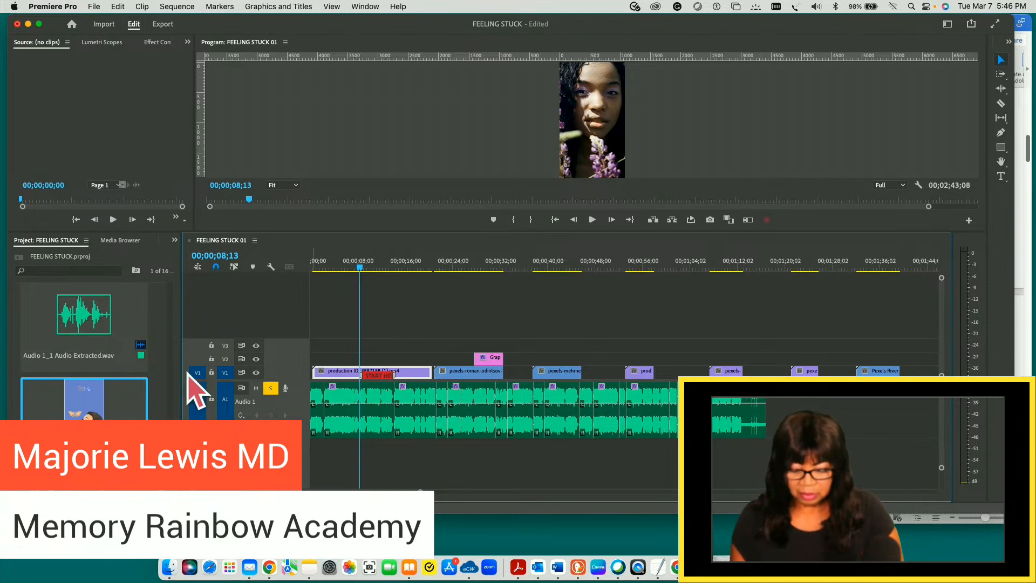
# - Find Visualize your dream.mp4 among the media files in the FEELING STUCK folder of the Media Browser
pyautogui.click(119, 241)
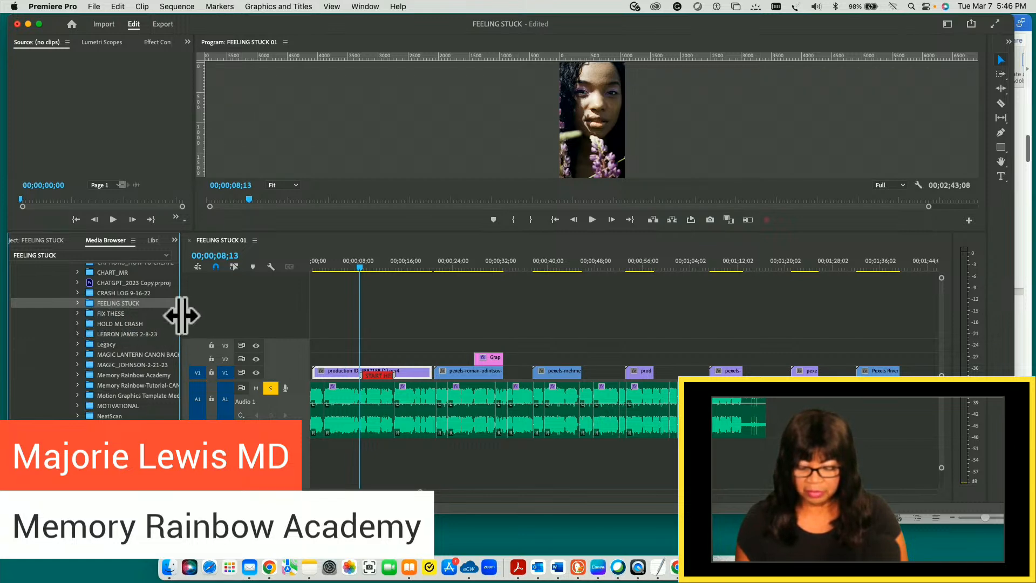
pyautogui.moveTo(182, 316); pyautogui.dragTo(484, 324)
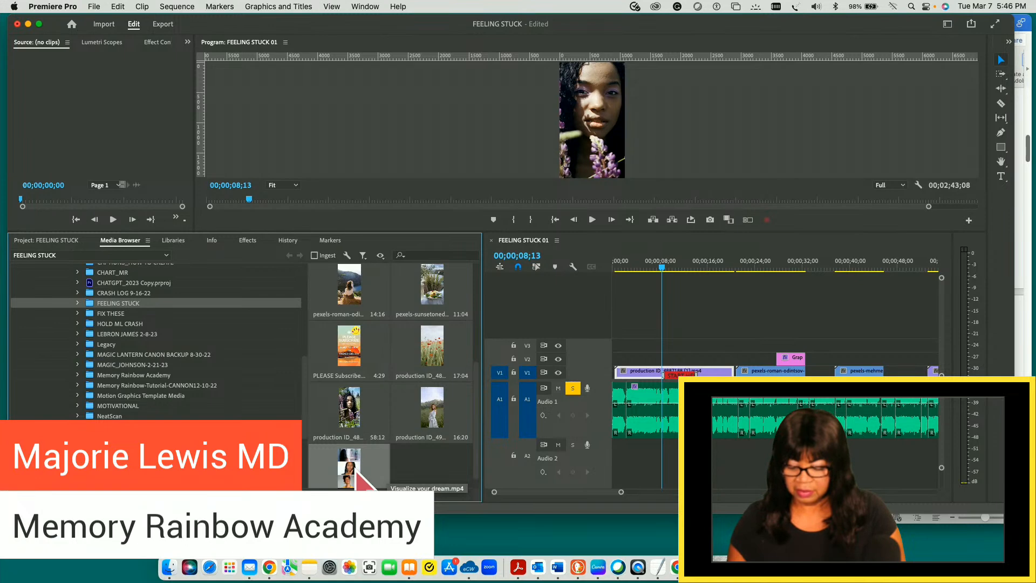
pyautogui.rightClick(377, 468)
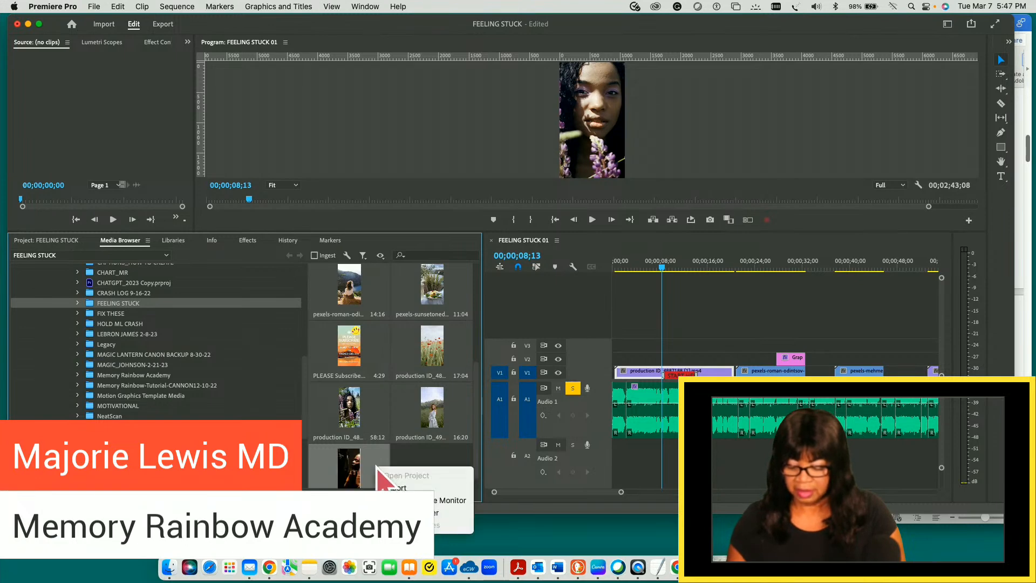
pyautogui.click(456, 456)
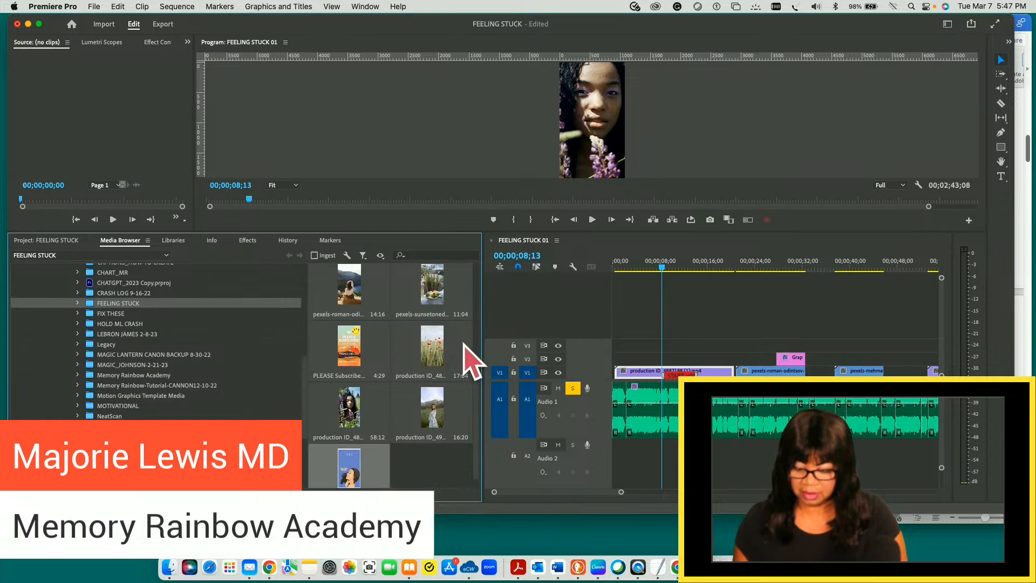
pyautogui.moveTo(480, 344); pyautogui.dragTo(219, 345)
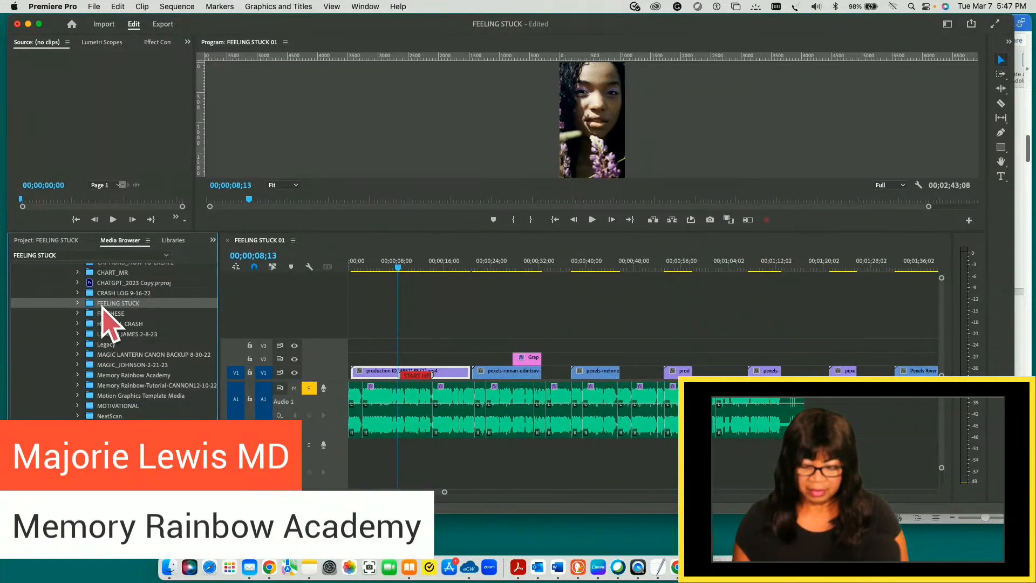
# - Load the project's Visualize your dream.mp4 clip into the Source Monitor and save the project
pyautogui.click(36, 256)
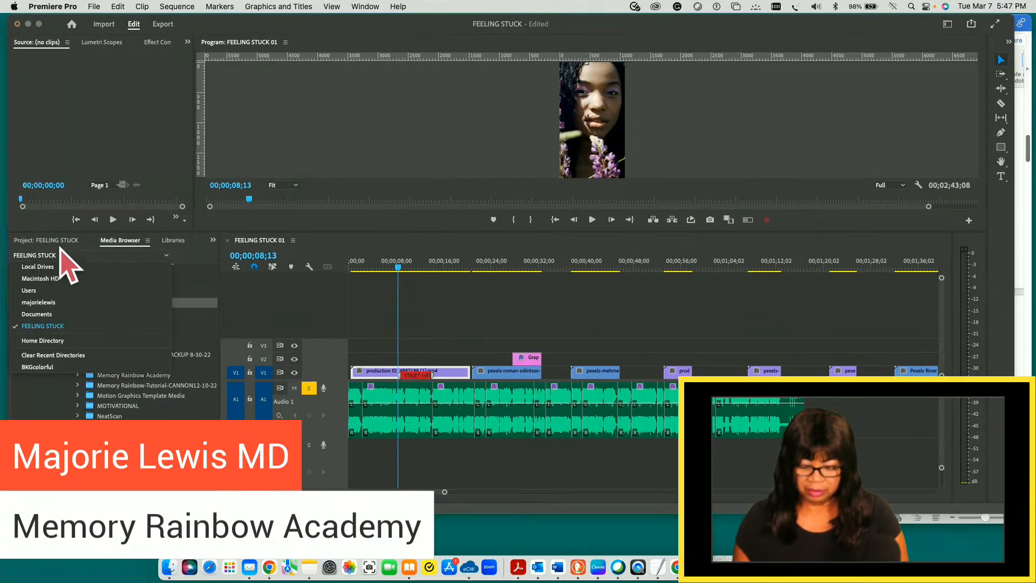
pyautogui.click(60, 241)
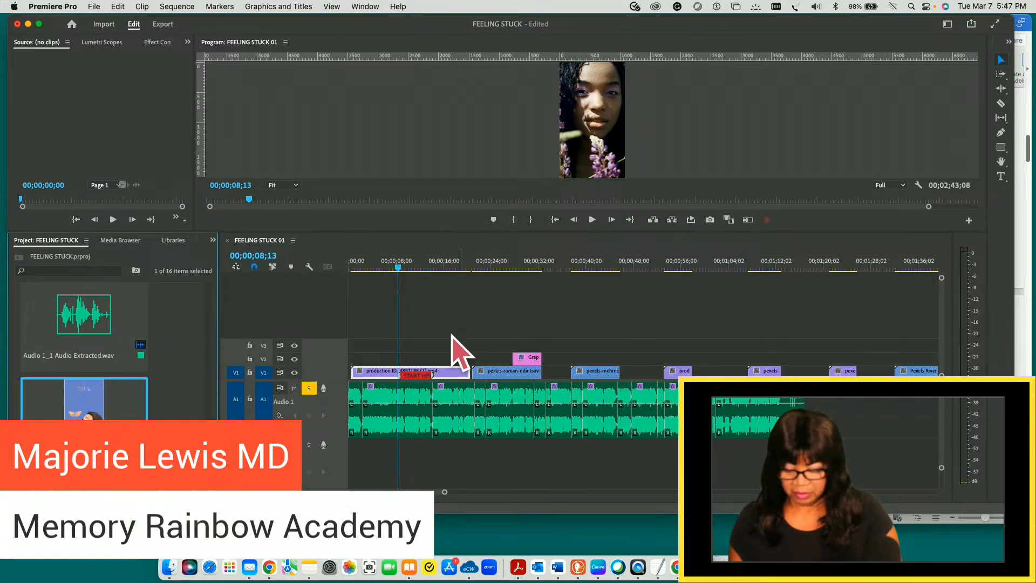
pyautogui.doubleClick(88, 413)
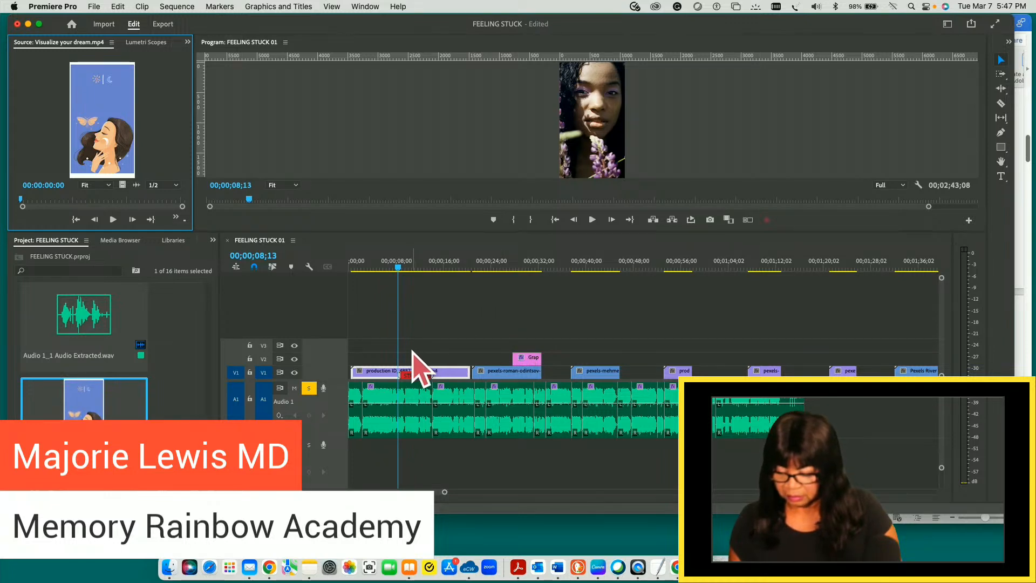
pyautogui.press('super+s')
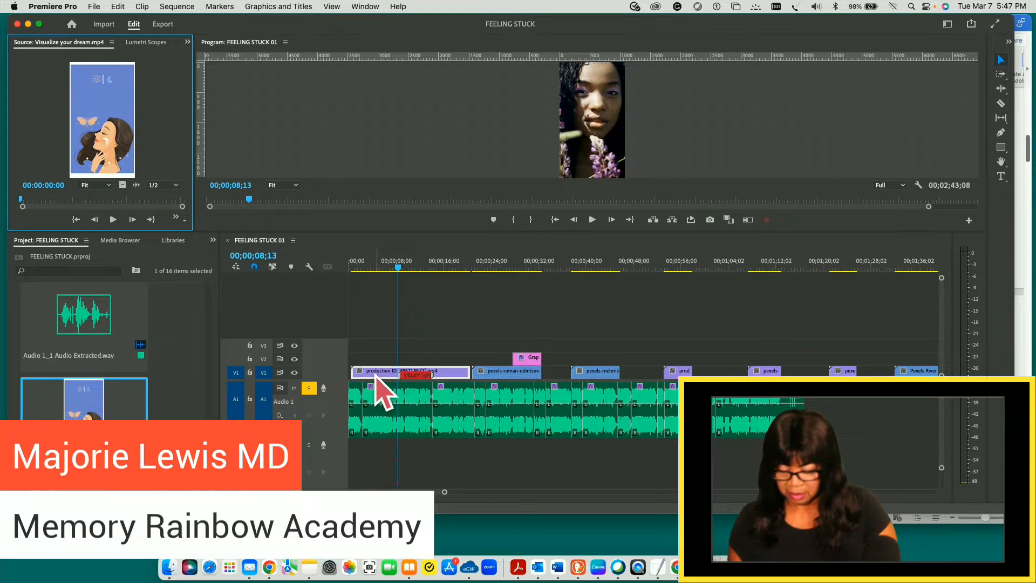
# - Add one video track before the first track of the sequence, with 0 audio tracks
pyautogui.rightClick(340, 398)
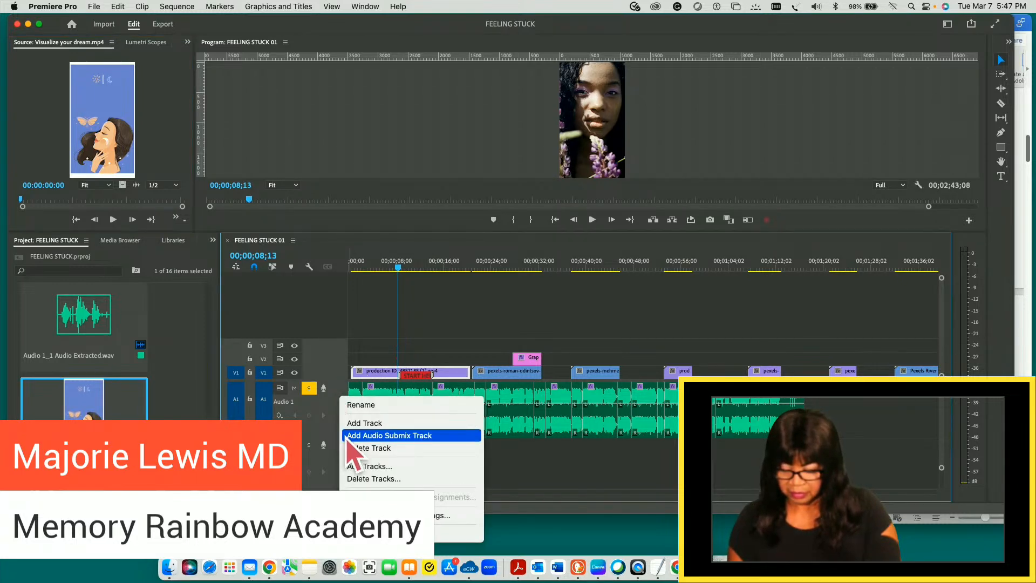
pyautogui.click(378, 467)
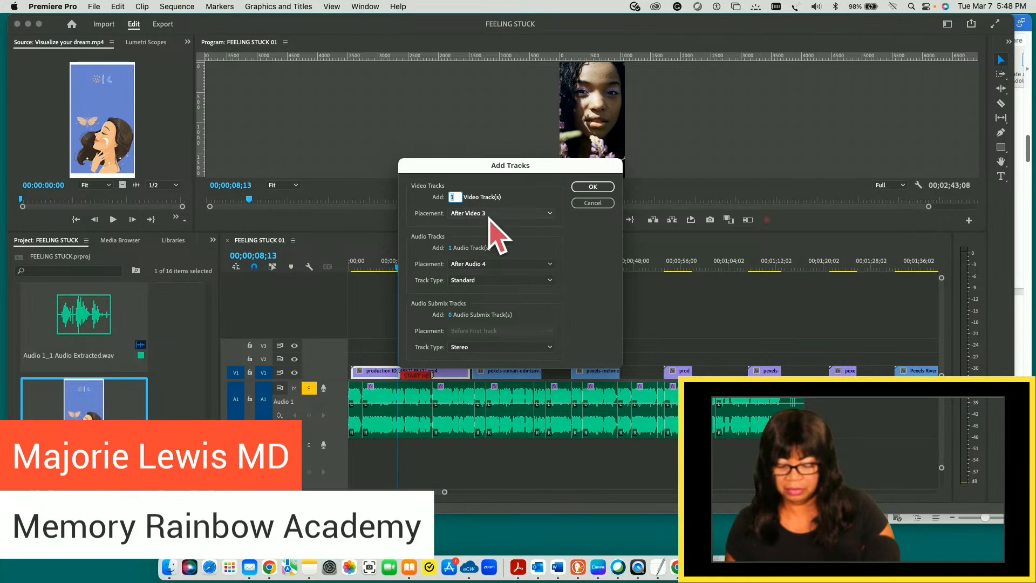
pyautogui.click(551, 214)
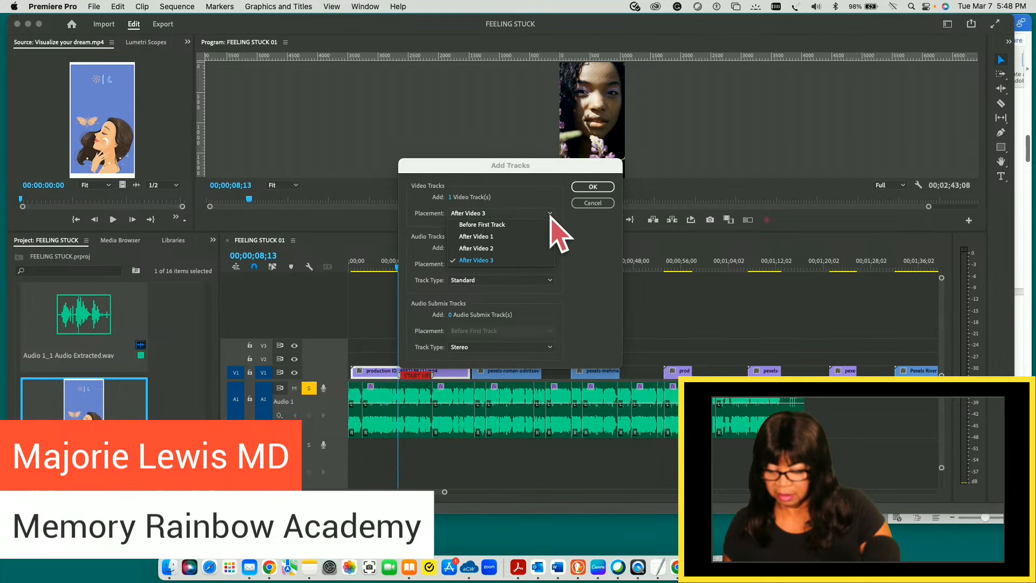
pyautogui.click(506, 225)
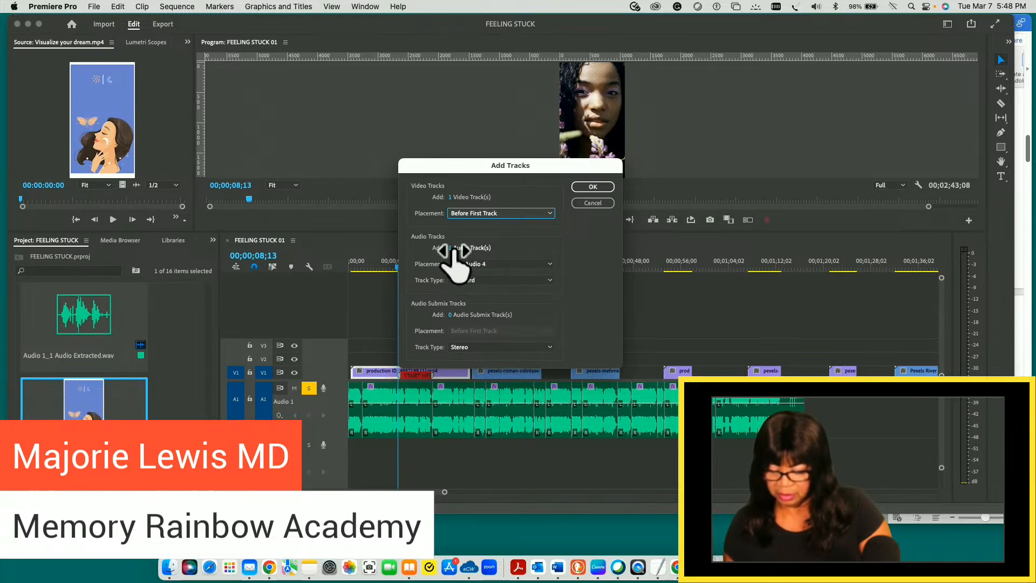
pyautogui.moveTo(455, 248)
pyautogui.mouseDown()
pyautogui.moveTo(481, 250)
pyautogui.moveTo(458, 249)
pyautogui.mouseUp()
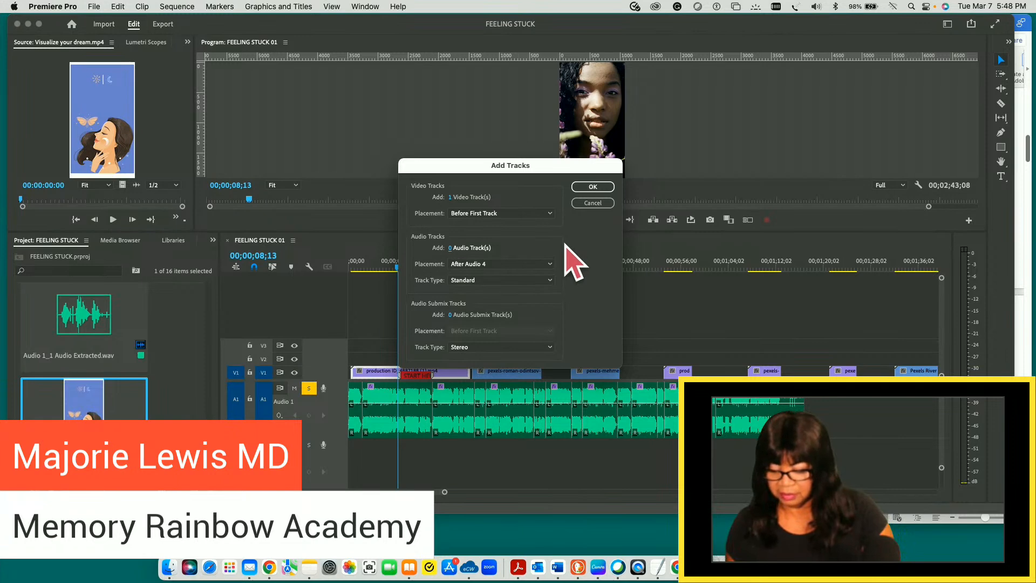
pyautogui.click(598, 188)
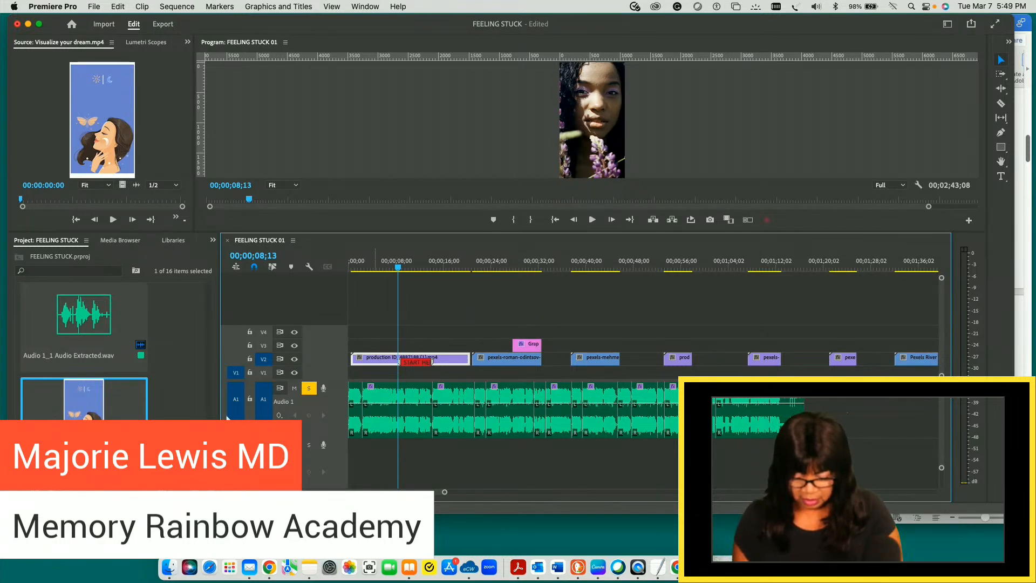
# - Target video track V1, lock audio track A1 and turn off the A1 source patch
pyautogui.click(264, 373)
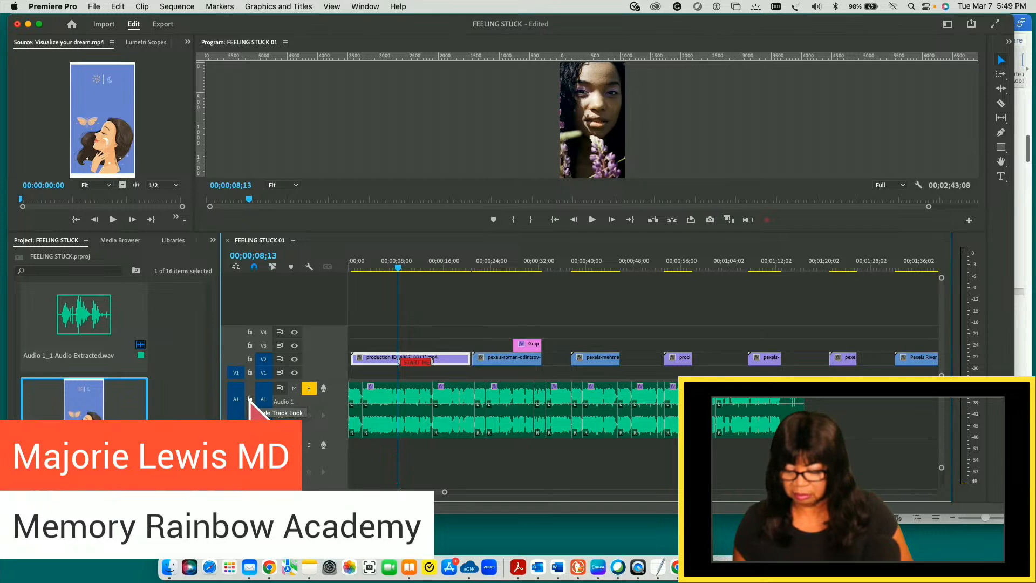
pyautogui.click(250, 399)
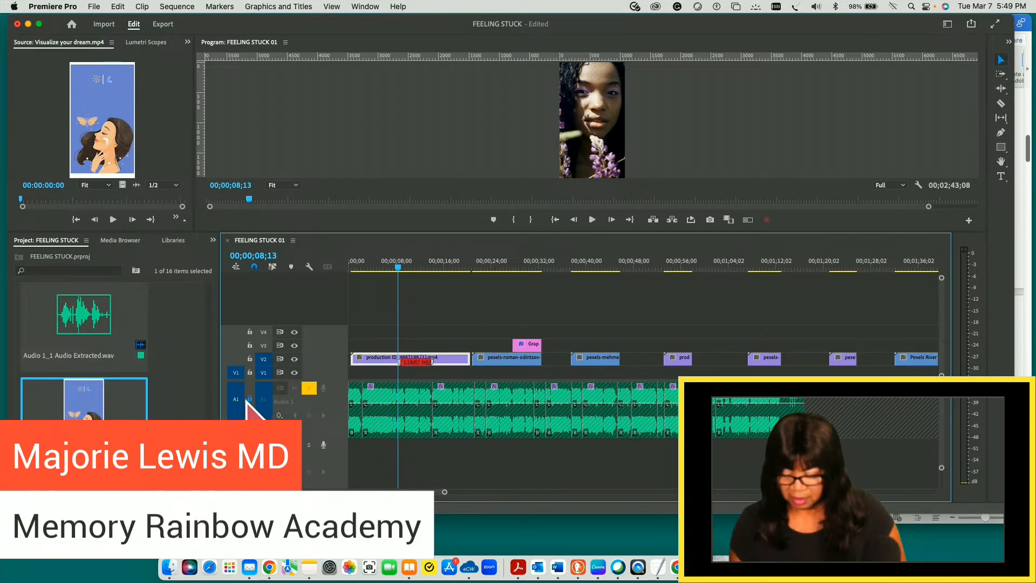
pyautogui.click(237, 400)
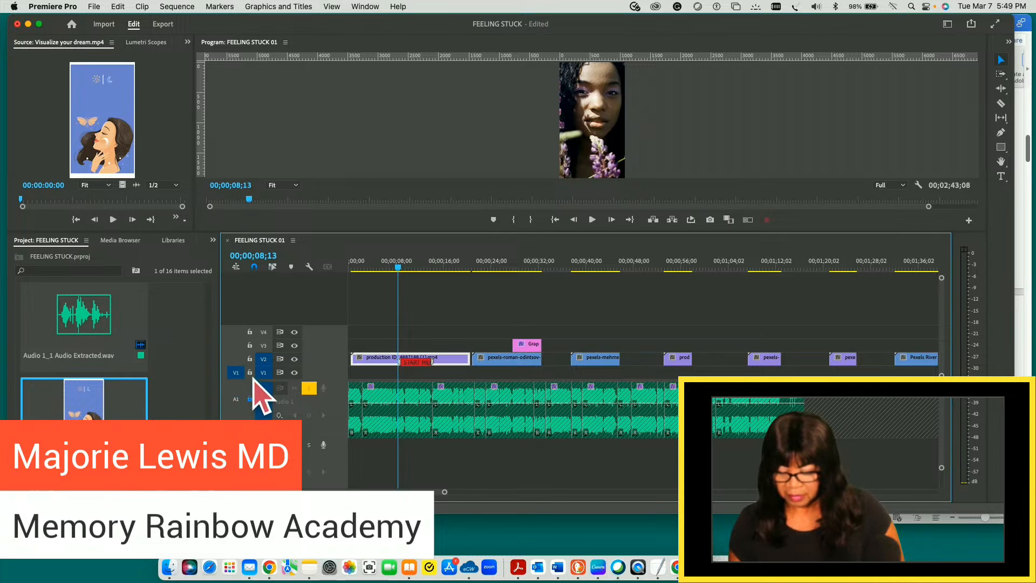
# - Lock video tracks V4, V3 and V2
pyautogui.click(249, 332)
pyautogui.click(249, 345)
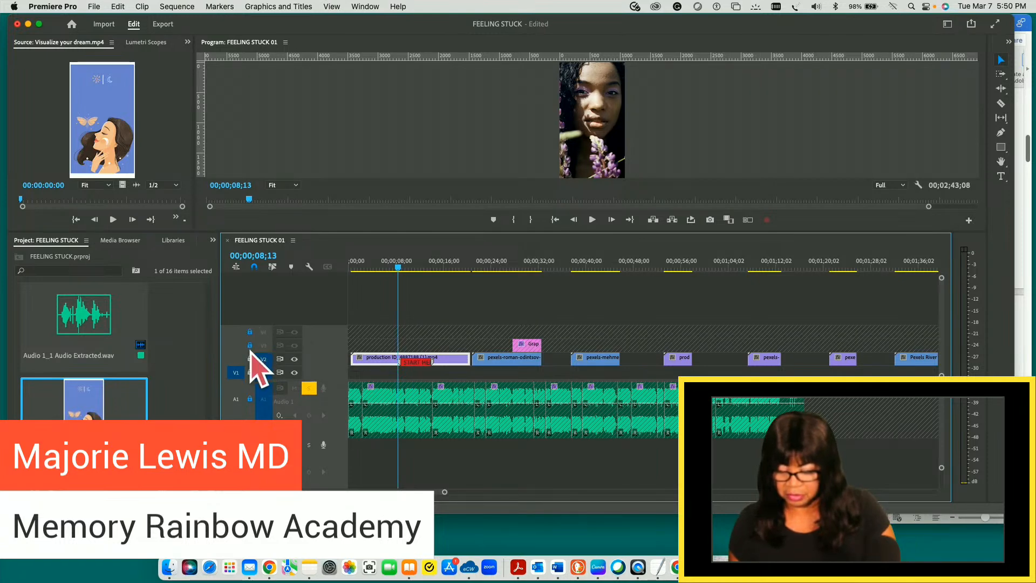
pyautogui.click(249, 359)
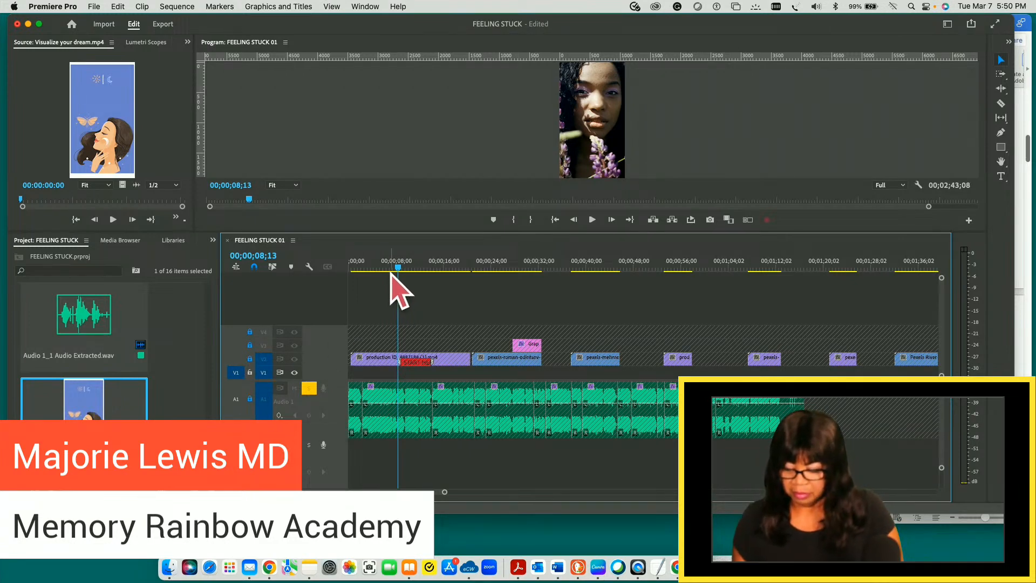
# - Place Visualize your dream.mp4 from the Source Monitor on track V1 at the start of the sequence
pyautogui.press('Home')
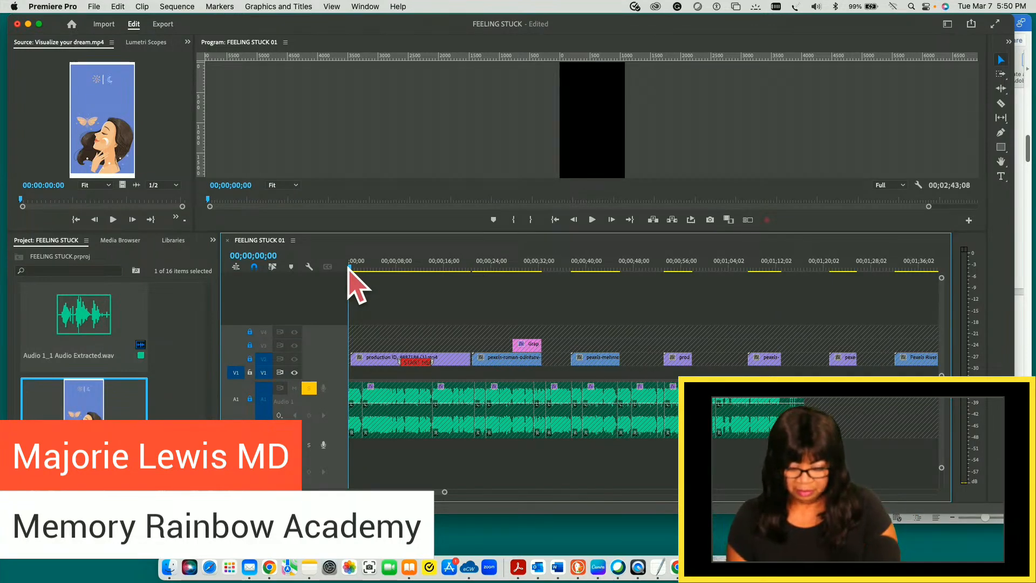
pyautogui.click(117, 147)
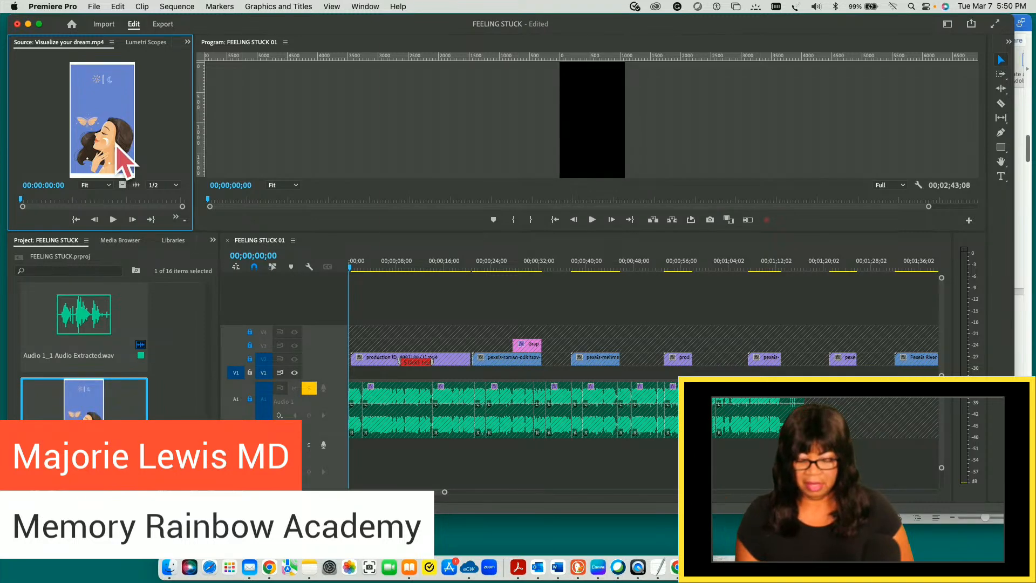
pyautogui.click(180, 411)
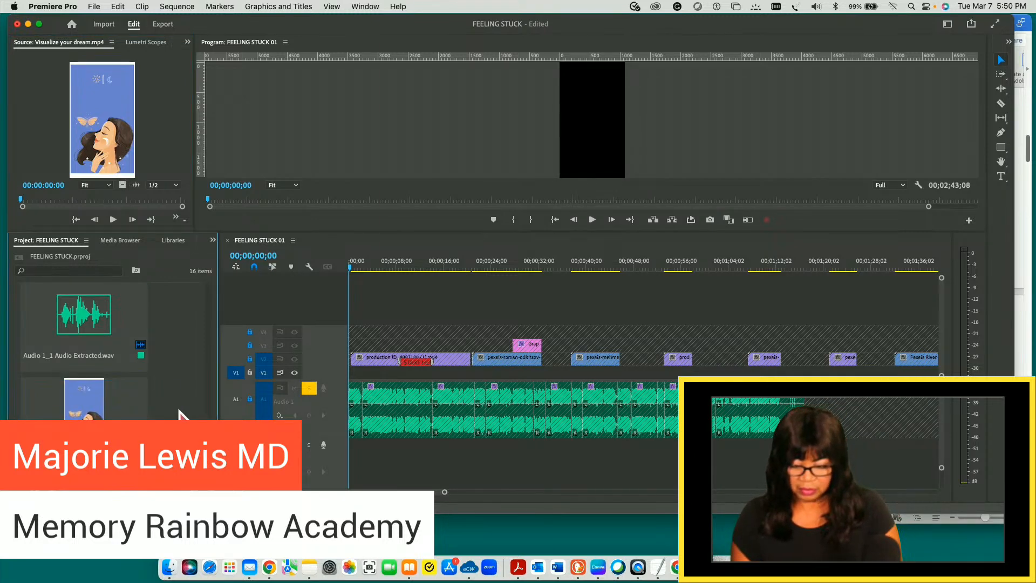
pyautogui.click(156, 134)
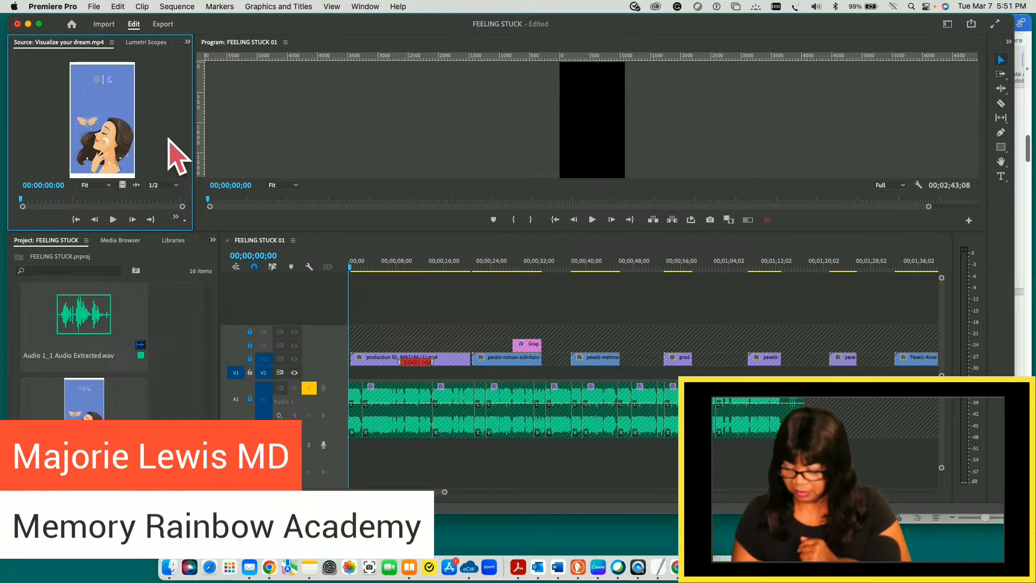
pyautogui.press('End')
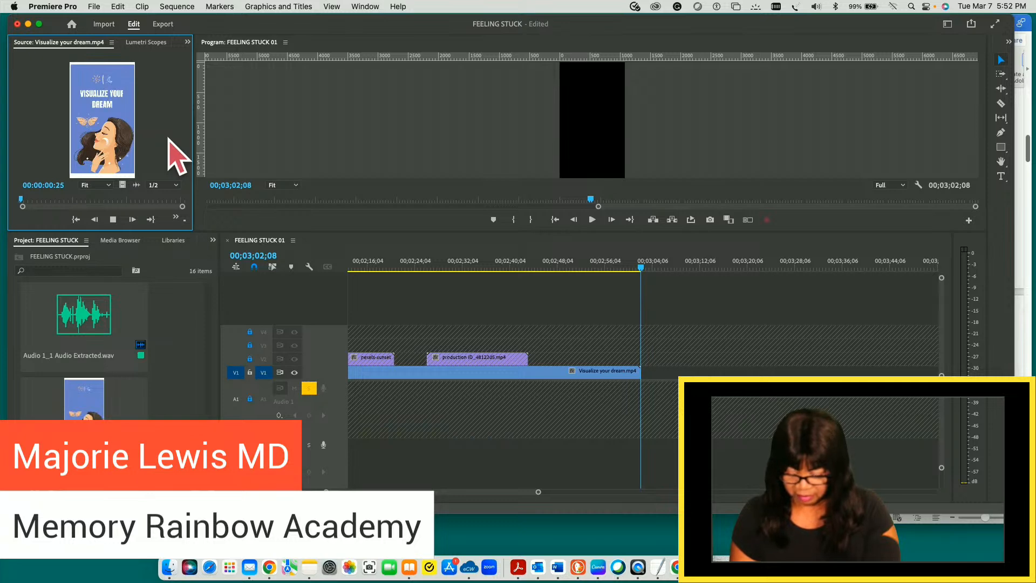
# - Play the opening of the sequence briefly and return the playhead to 00;00;00;00
pyautogui.press('Home')
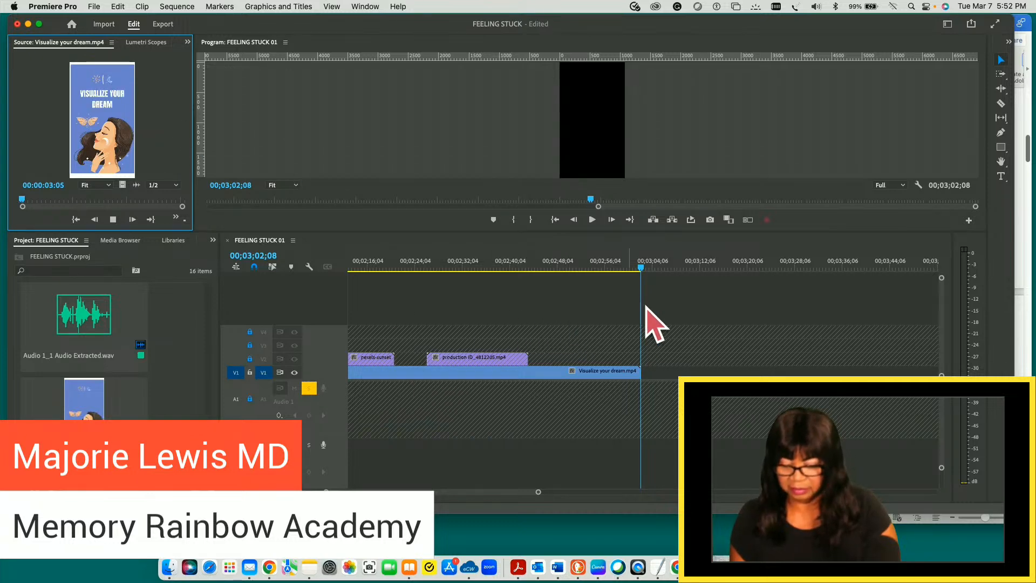
pyautogui.click(727, 306)
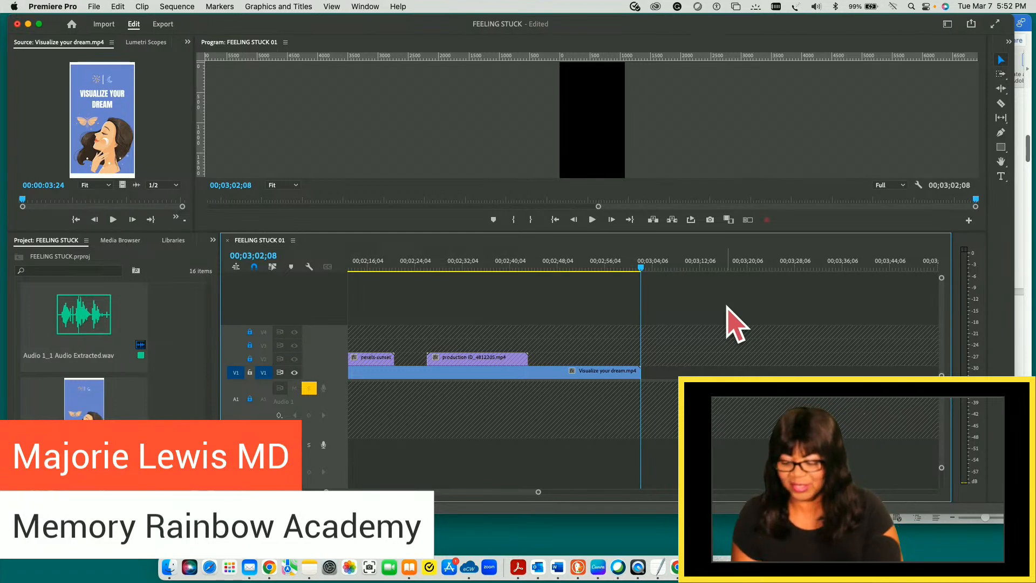
pyautogui.press('space')
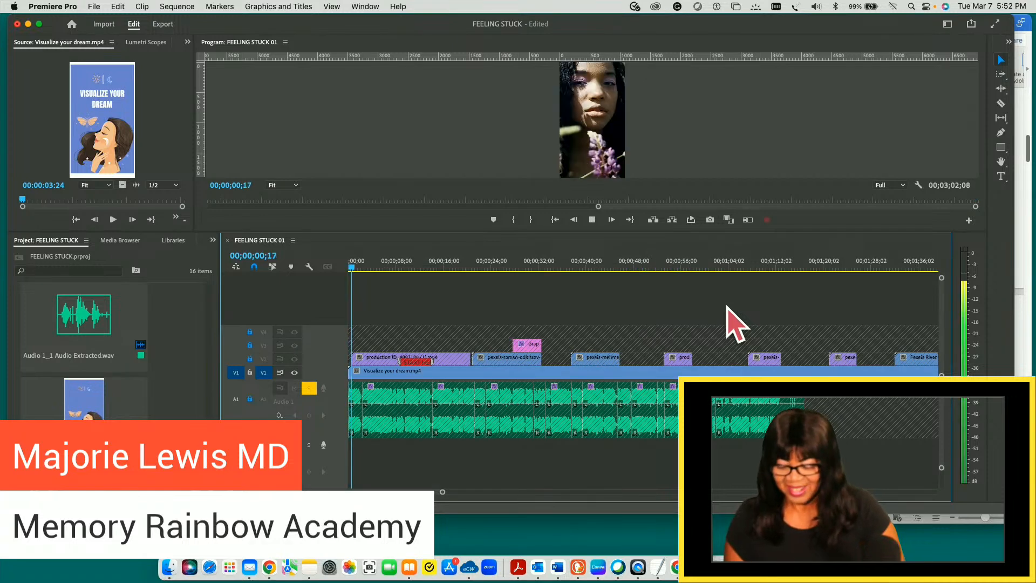
pyautogui.press('space')
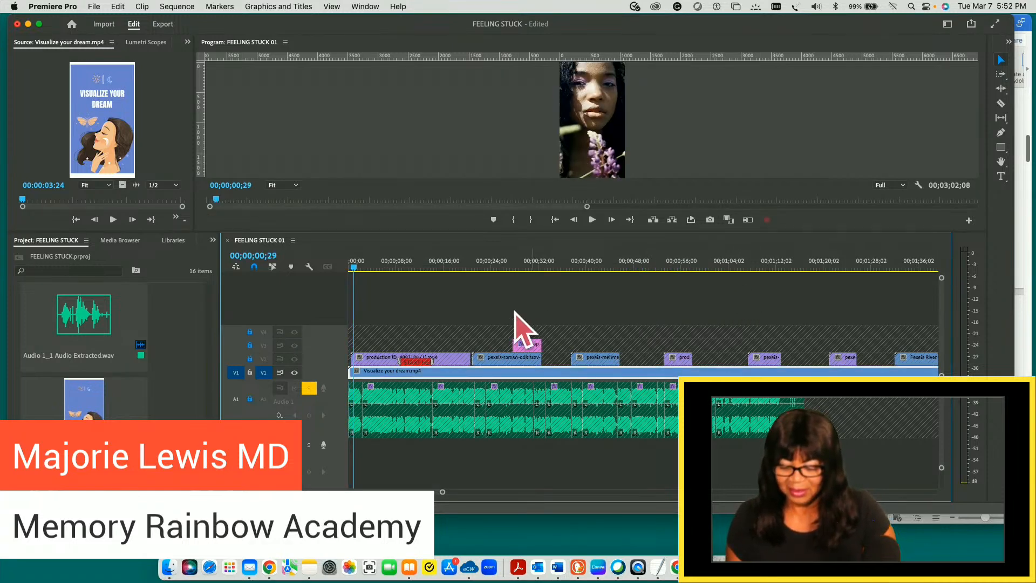
pyautogui.click(350, 267)
pyautogui.moveTo(349, 269); pyautogui.dragTo(343, 268)
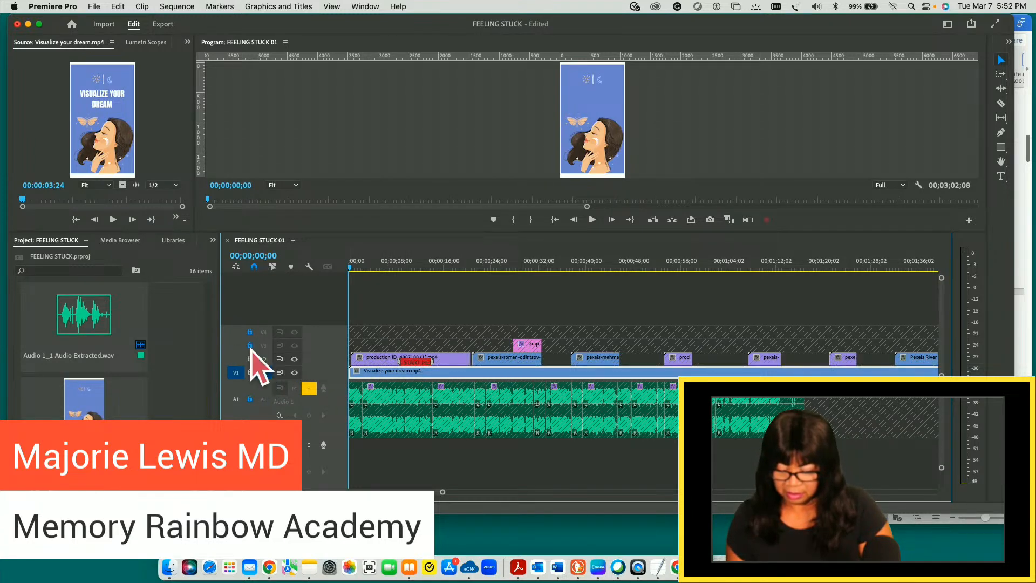
# - Unlock video tracks V2, V3 and V4 and turn off their track output
pyautogui.click(249, 333)
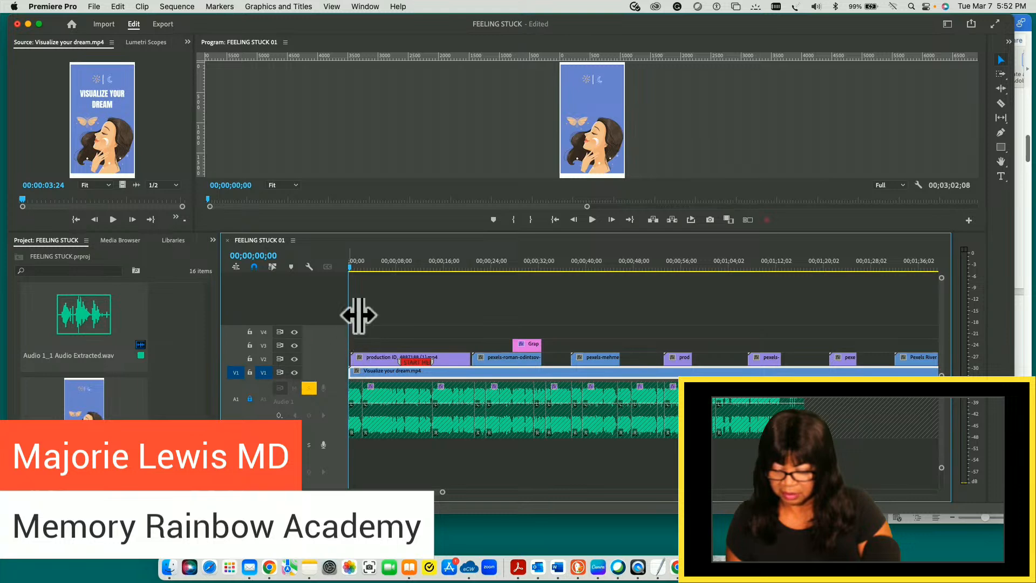
pyautogui.moveTo(351, 267)
pyautogui.mouseDown()
pyautogui.moveTo(375, 268)
pyautogui.moveTo(350, 265)
pyautogui.mouseUp()
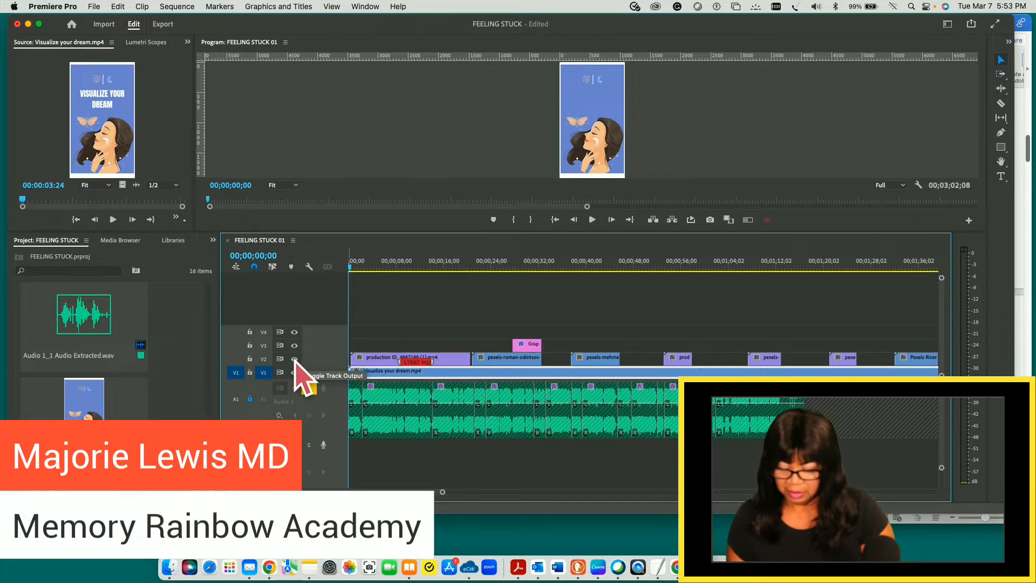
pyautogui.click(294, 346)
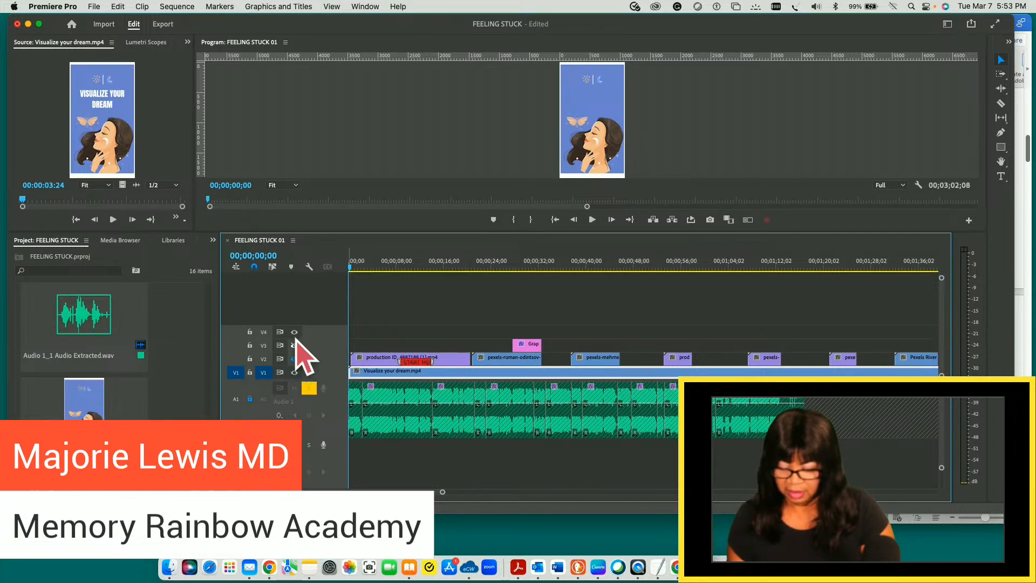
pyautogui.click(294, 332)
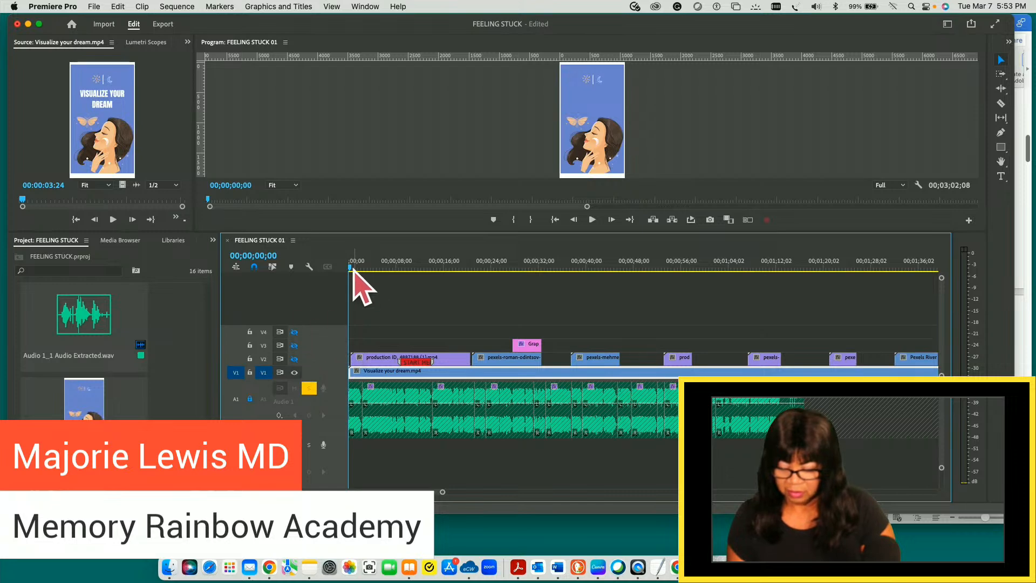
# - Save the project and compare the frame at 00;00;01;16 with track V2's output turned on and back off
pyautogui.click(374, 267)
pyautogui.moveTo(376, 267)
pyautogui.mouseDown()
pyautogui.moveTo(400, 272)
pyautogui.moveTo(357, 268)
pyautogui.mouseUp()
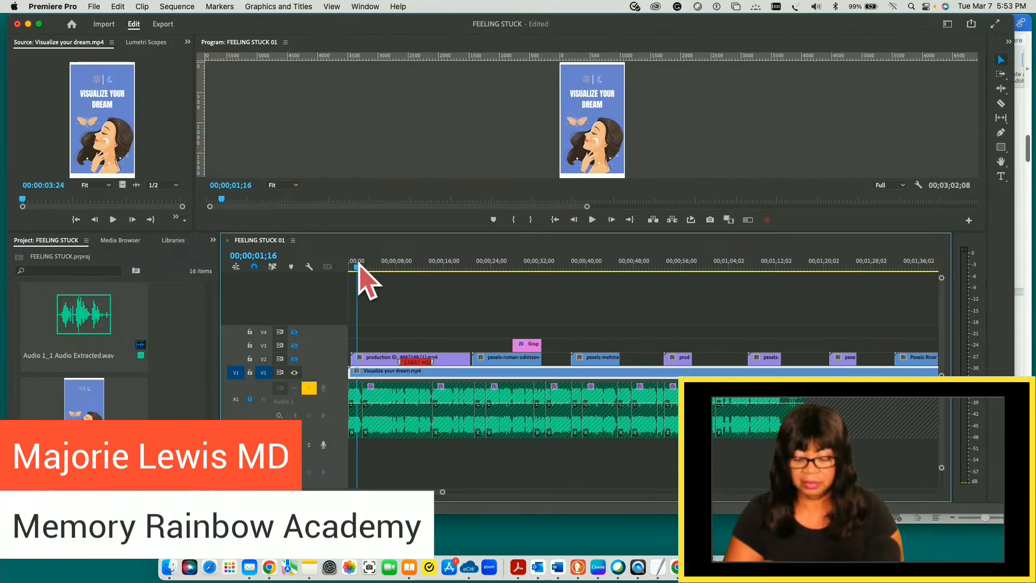
pyautogui.press('super+s')
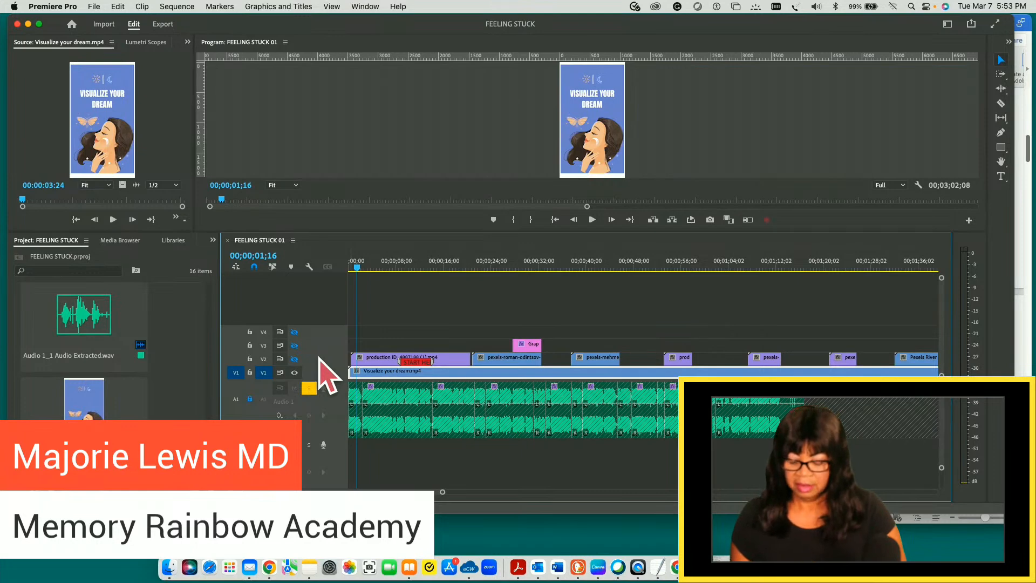
pyautogui.click(294, 359)
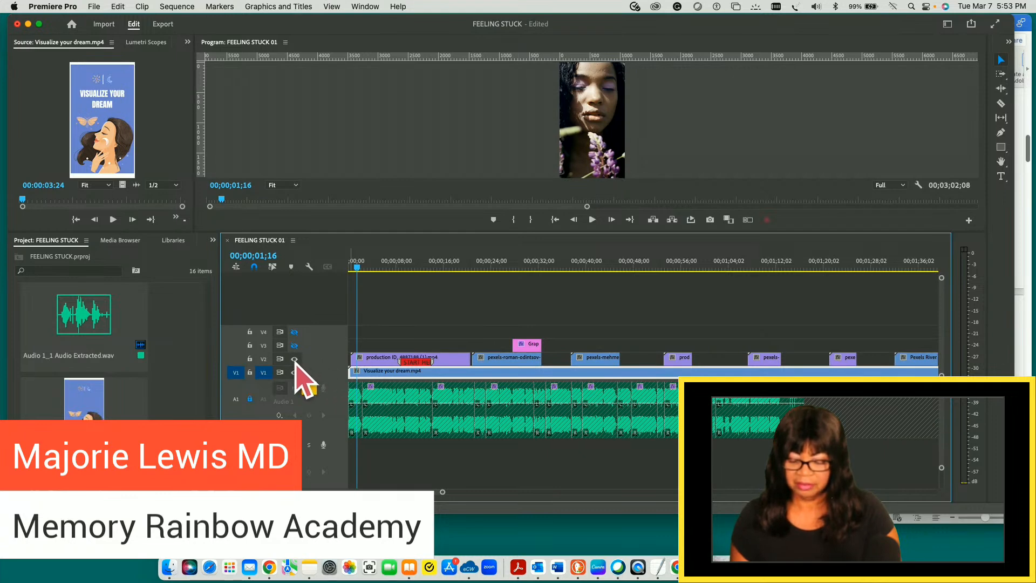
pyautogui.click(294, 359)
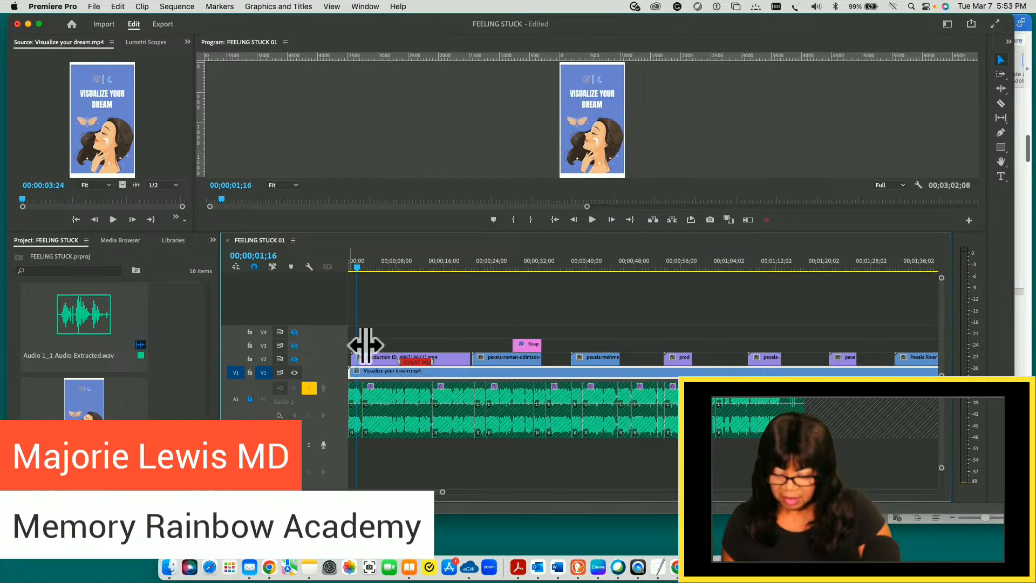
# - Scrub through the Visualize your dream.mp4 background clip and return the playhead to 00;00;00;00
pyautogui.click(356, 268)
pyautogui.click(355, 268)
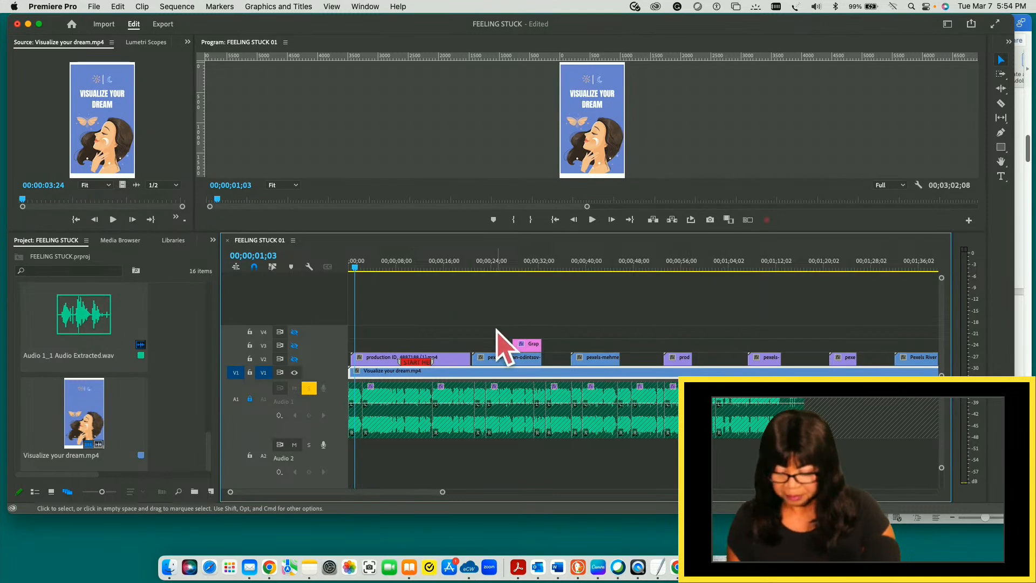
pyautogui.moveTo(355, 269); pyautogui.dragTo(942, 254)
pyautogui.moveTo(896, 252); pyautogui.dragTo(328, 277)
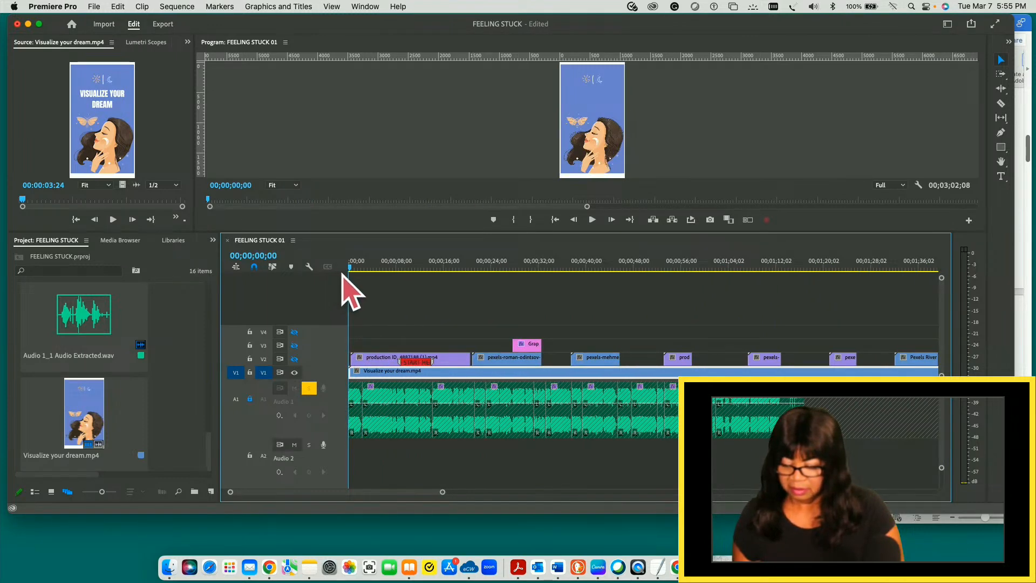
# - Play the opening of the sequence briefly and raise the computer's sound output volume
pyautogui.moveTo(349, 267); pyautogui.dragTo(350, 266)
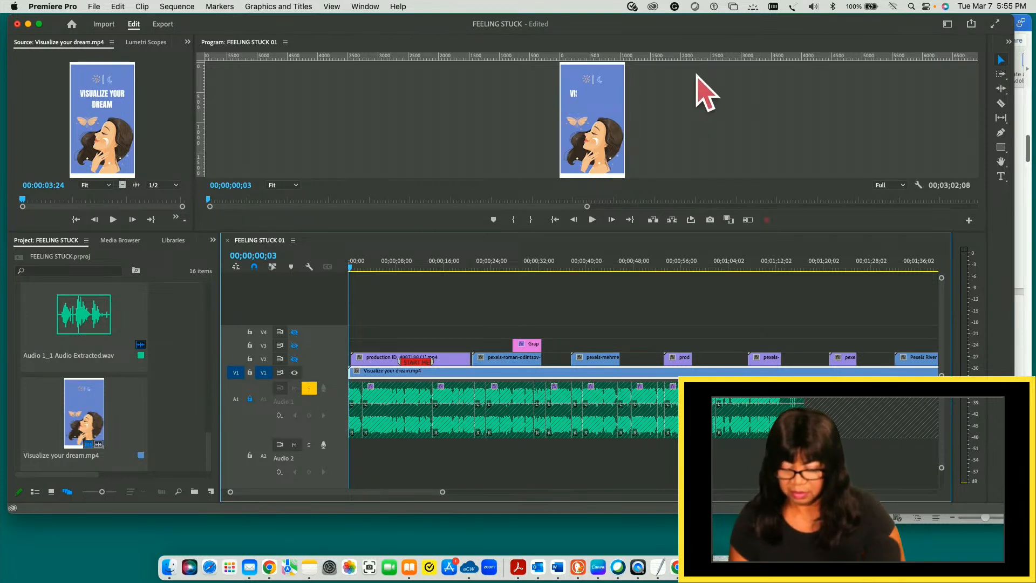
pyautogui.press('space')
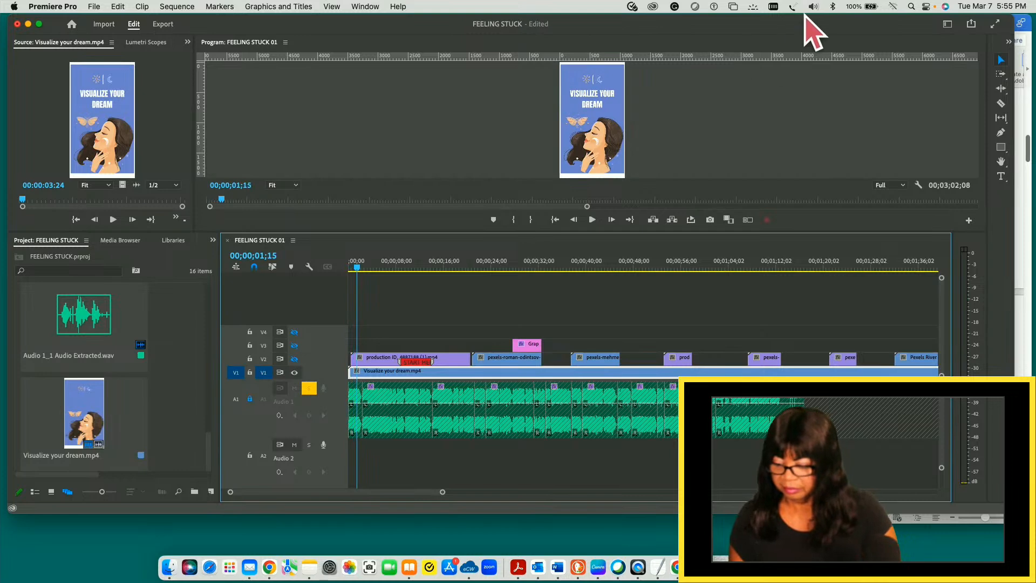
pyautogui.click(813, 7)
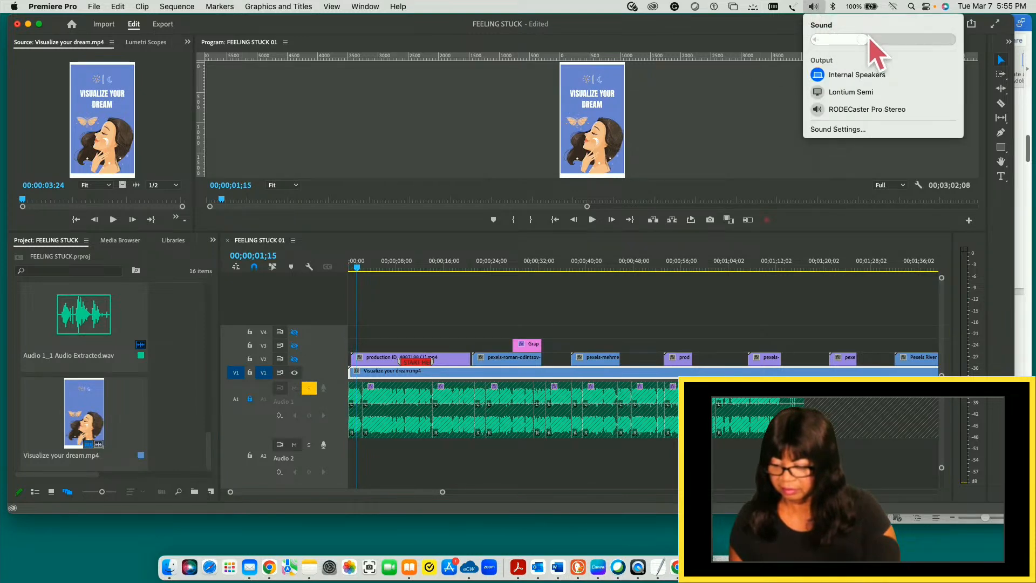
pyautogui.moveTo(876, 38); pyautogui.dragTo(899, 38)
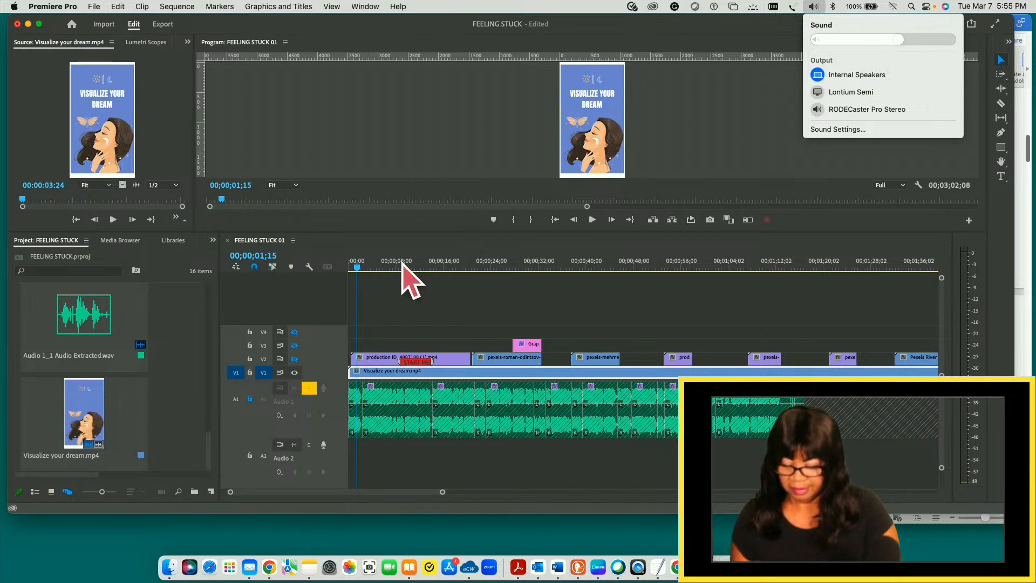
# - Play the sequence from 00;00;00;00 through to the BREAK GOALS INTO SMALL STEPS slide of the background clip
pyautogui.click(349, 268)
pyautogui.moveTo(346, 270); pyautogui.dragTo(342, 269)
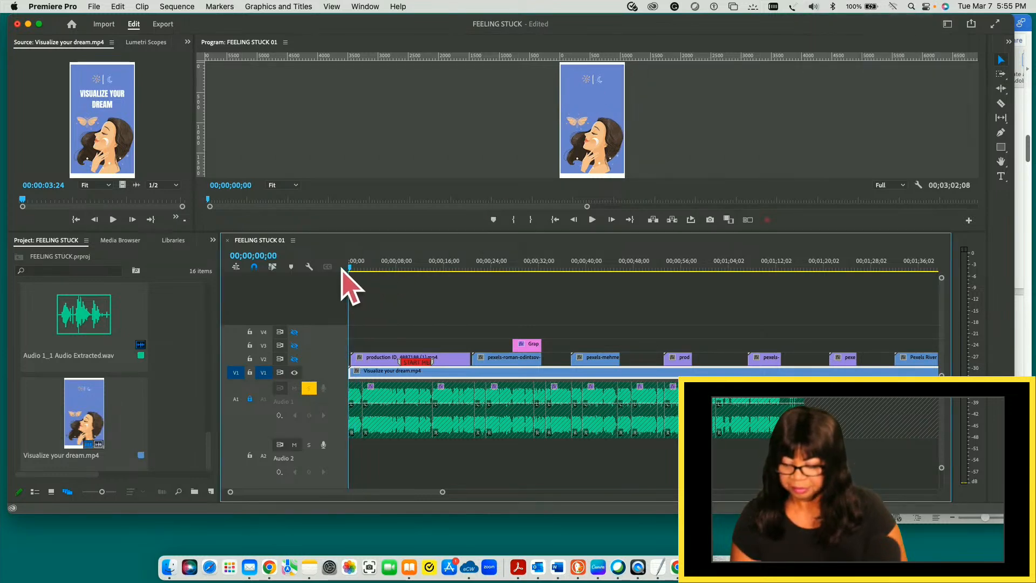
pyautogui.press('space')
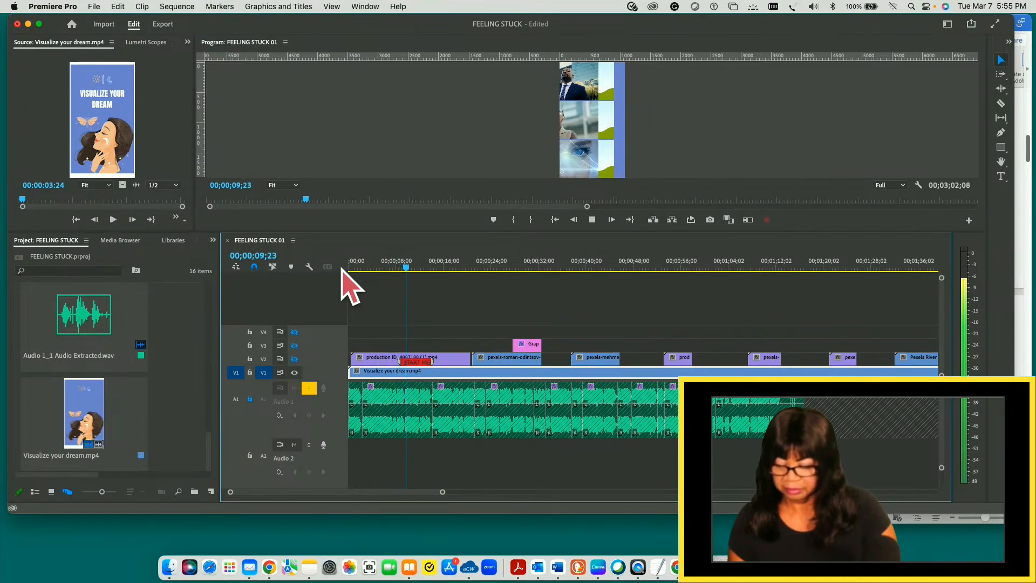
pyautogui.press('space')
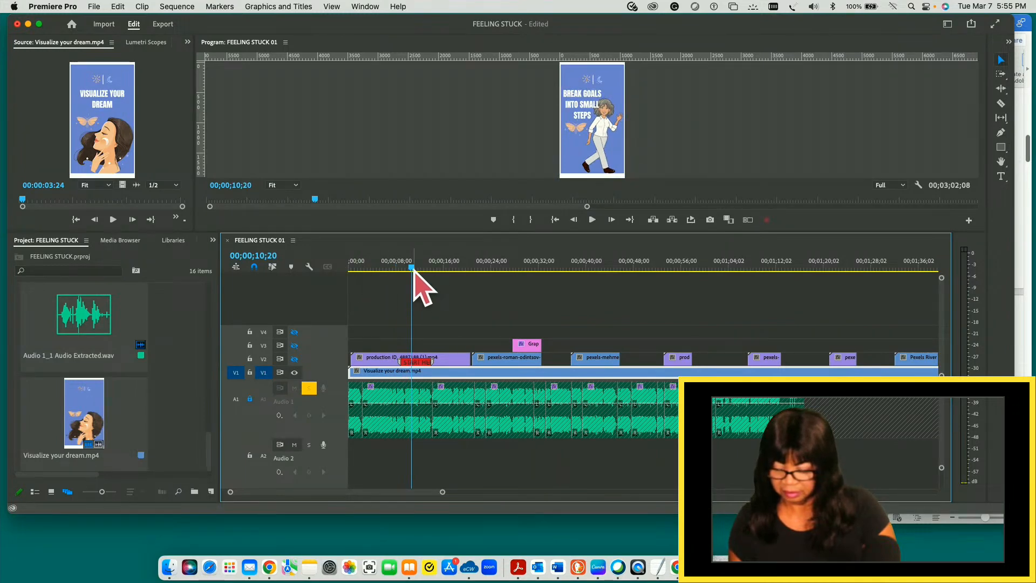
# - Examine the frames just before 00;00;10;20, where the background changes to the BREAK GOALS INTO SMALL STEPS slide
pyautogui.press('Left')
pyautogui.press('Left')
pyautogui.press('Left')
pyautogui.press('Left')
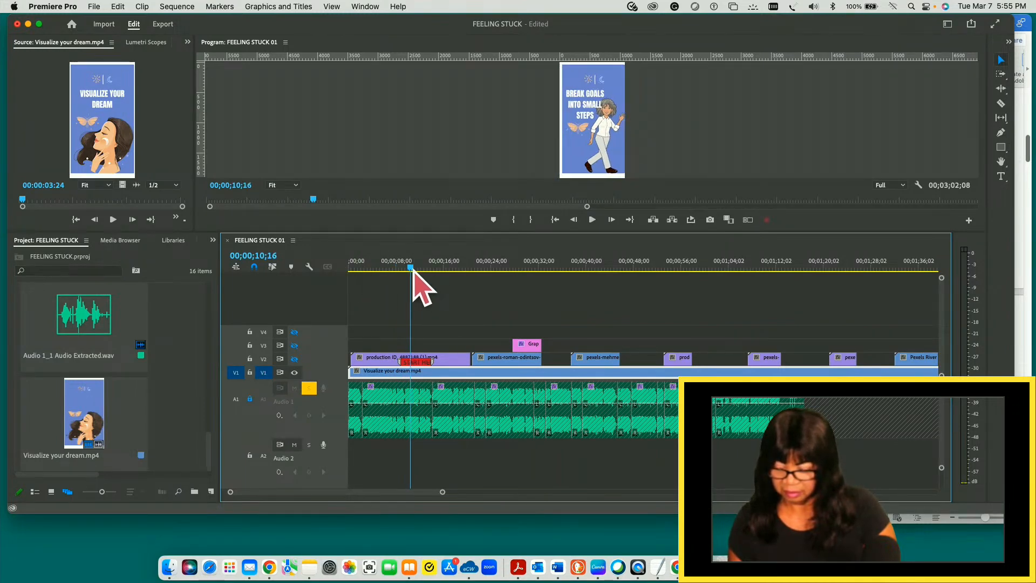
pyautogui.moveTo(412, 271); pyautogui.dragTo(413, 268)
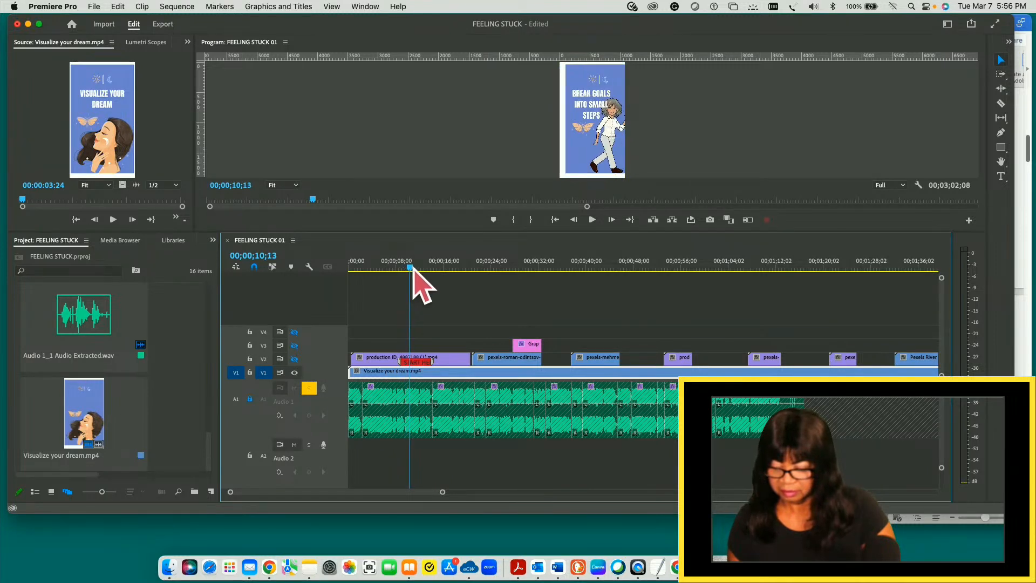
pyautogui.moveTo(414, 269); pyautogui.dragTo(414, 268)
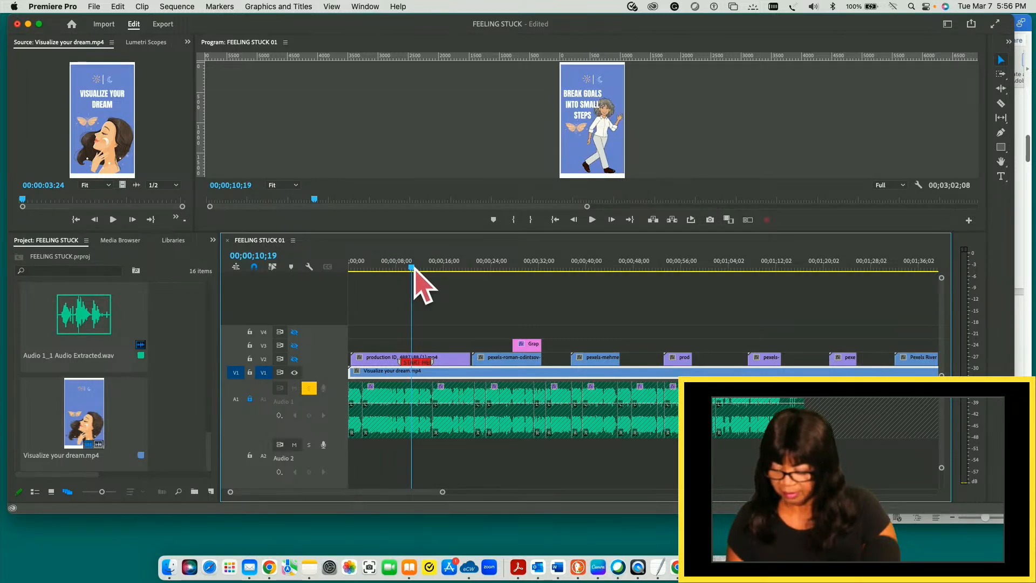
pyautogui.moveTo(415, 269); pyautogui.dragTo(411, 268)
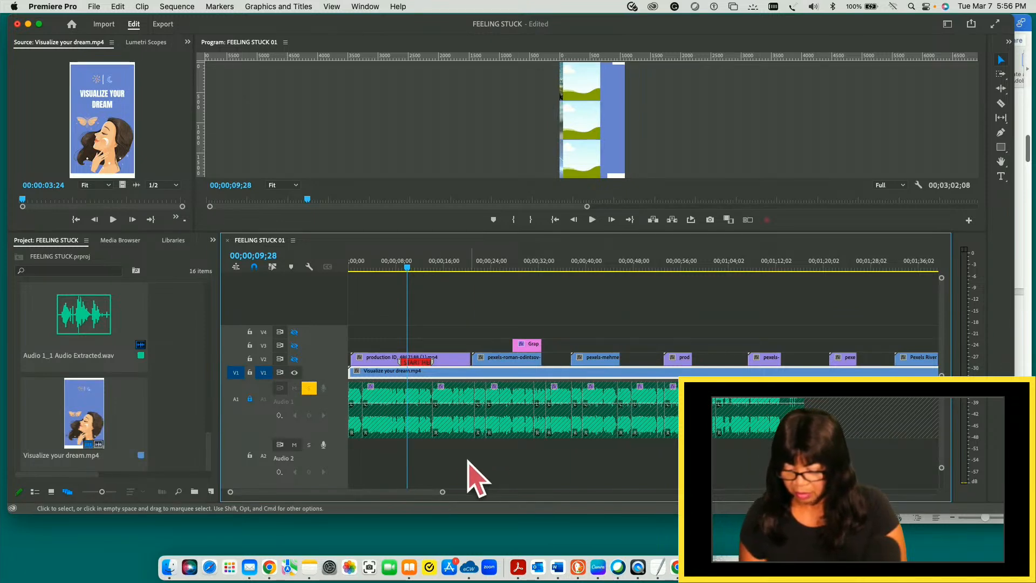
# - Play the background's slide transition from 00;00;09;20, checking it closely against the audio waveform on track A1
pyautogui.moveTo(442, 492); pyautogui.dragTo(334, 492)
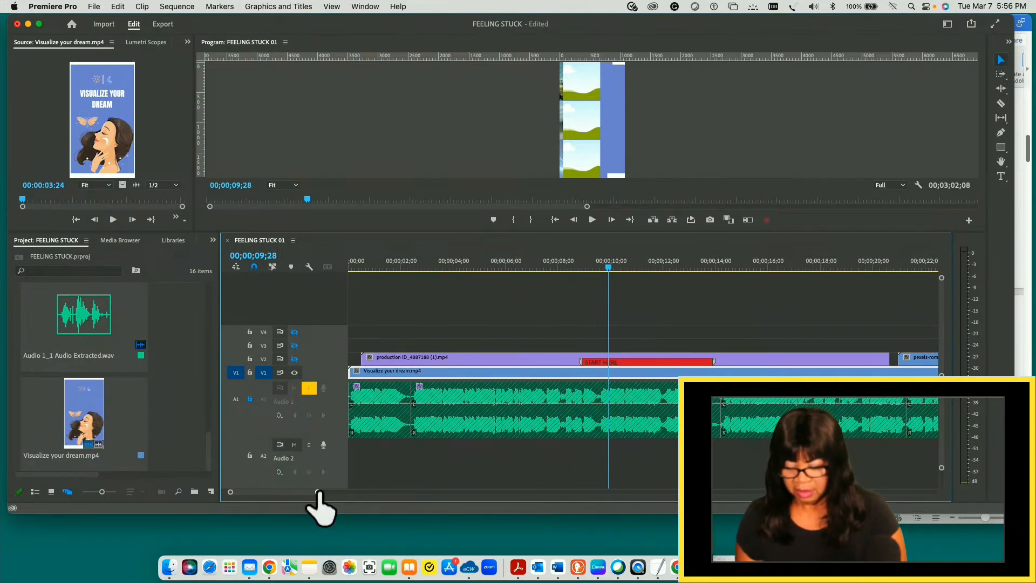
pyautogui.moveTo(317, 493); pyautogui.dragTo(298, 492)
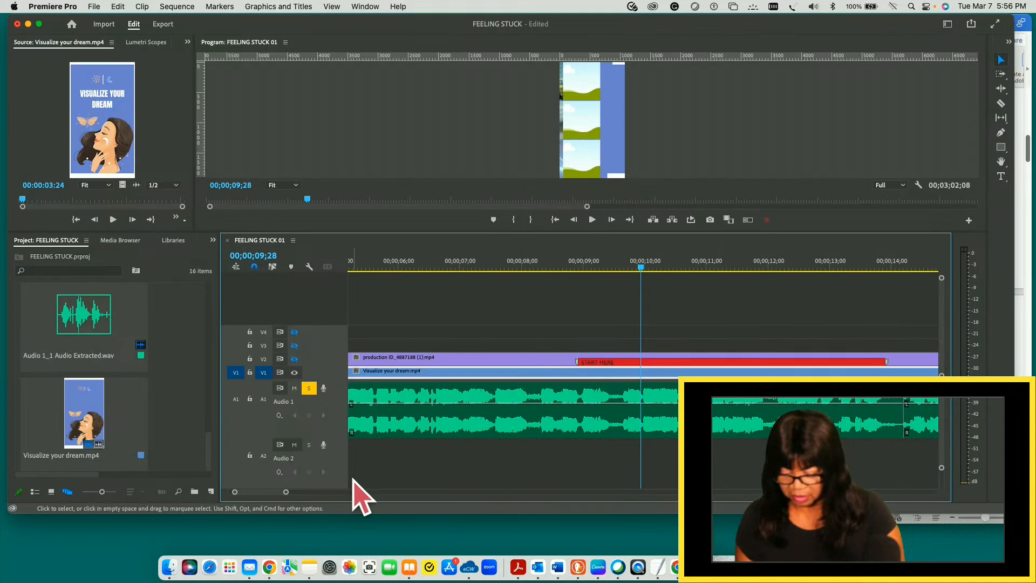
pyautogui.hscroll(5, 351, 491)
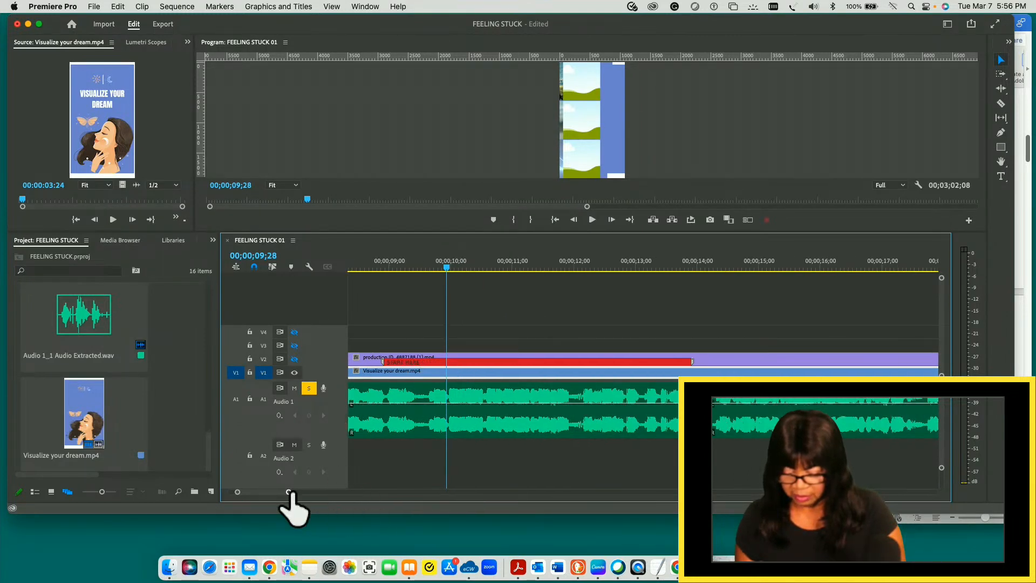
pyautogui.moveTo(288, 492); pyautogui.dragTo(280, 493)
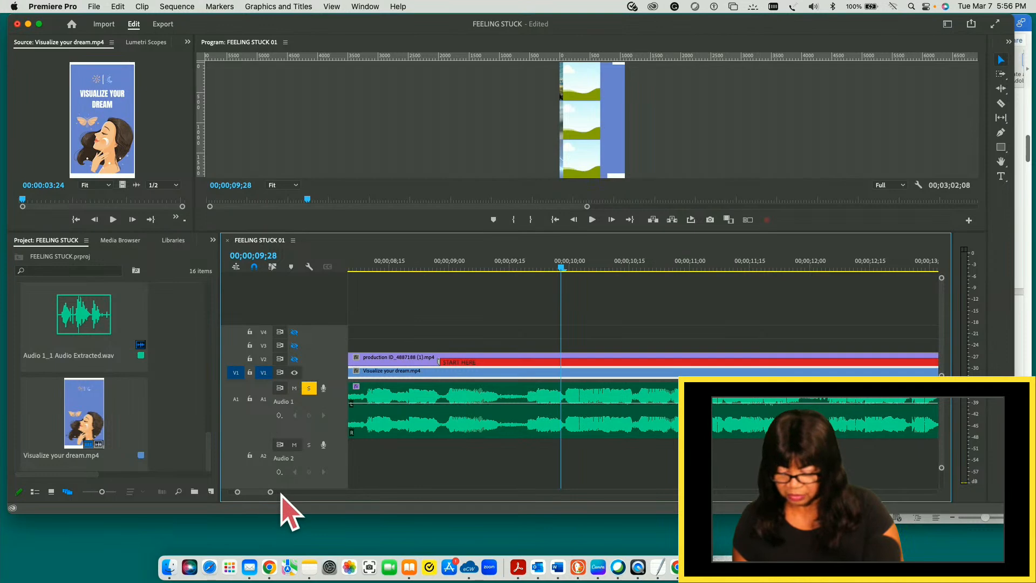
pyautogui.moveTo(269, 493); pyautogui.dragTo(271, 494)
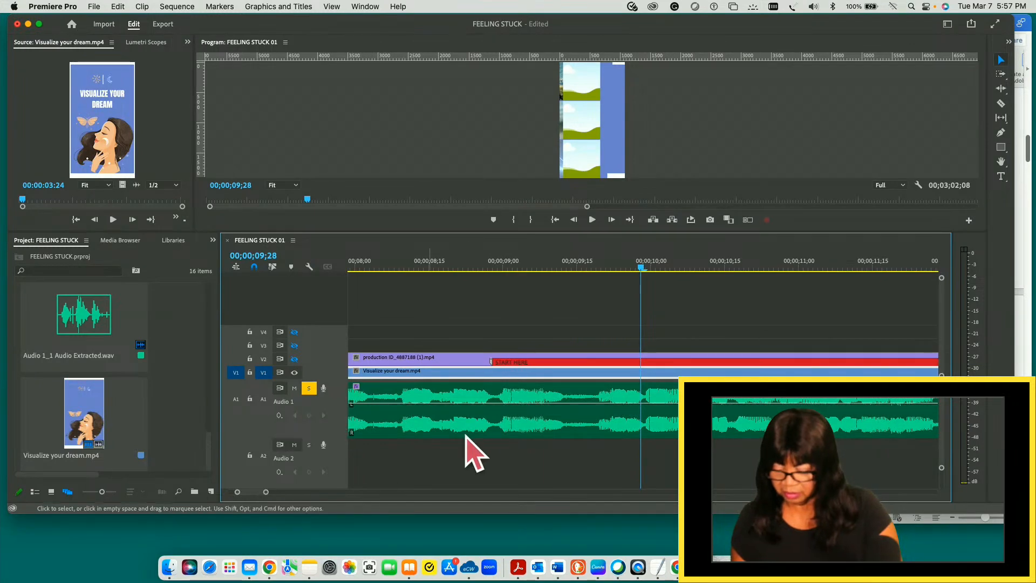
pyautogui.moveTo(637, 271); pyautogui.dragTo(601, 267)
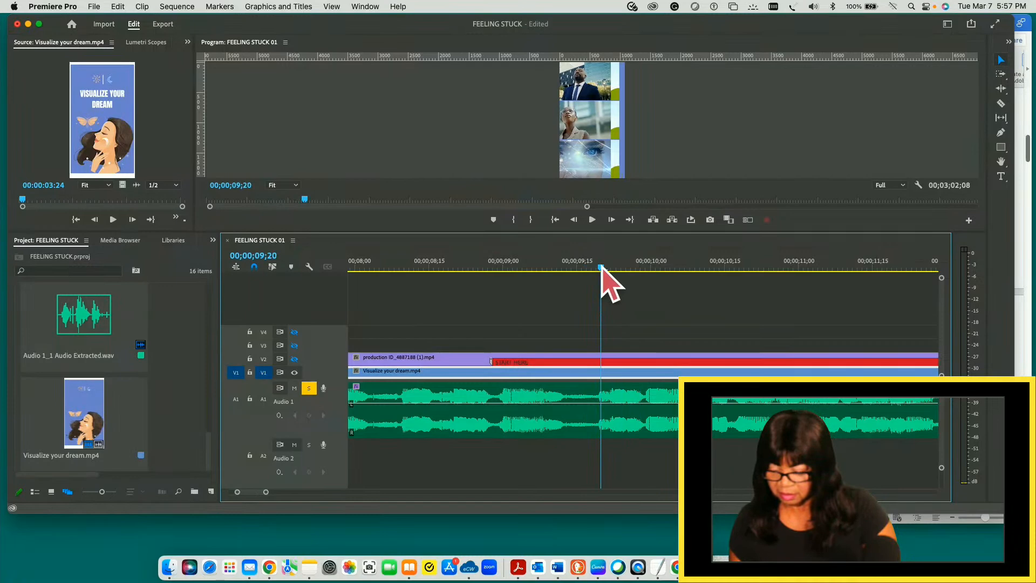
pyautogui.press('space')
pyautogui.press('space')
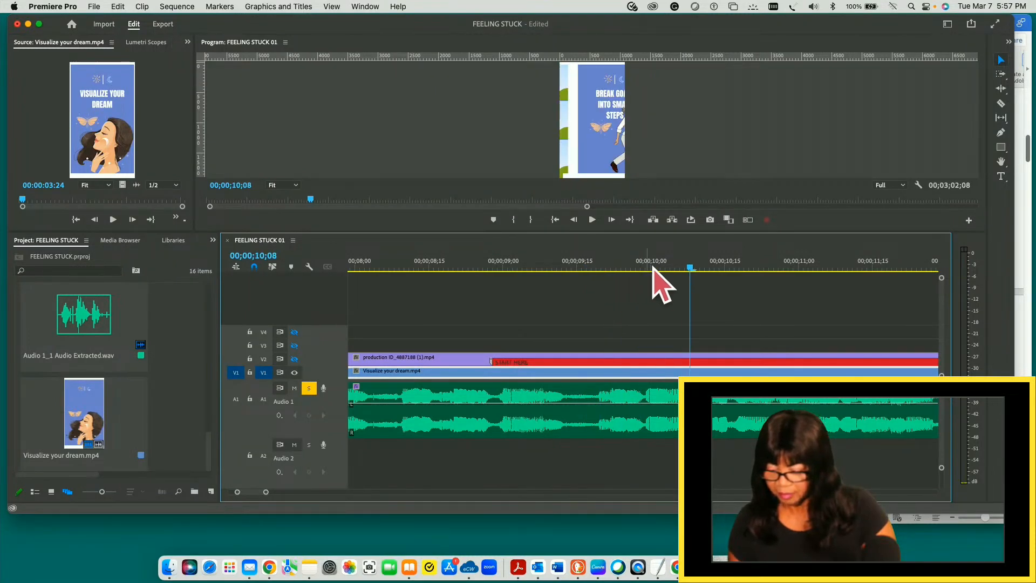
# - Play the sequence from about 00;00;09;00 past the end of the red START HERE marker to 00;00;14;19
pyautogui.moveTo(691, 271); pyautogui.dragTo(497, 268)
pyautogui.press('space')
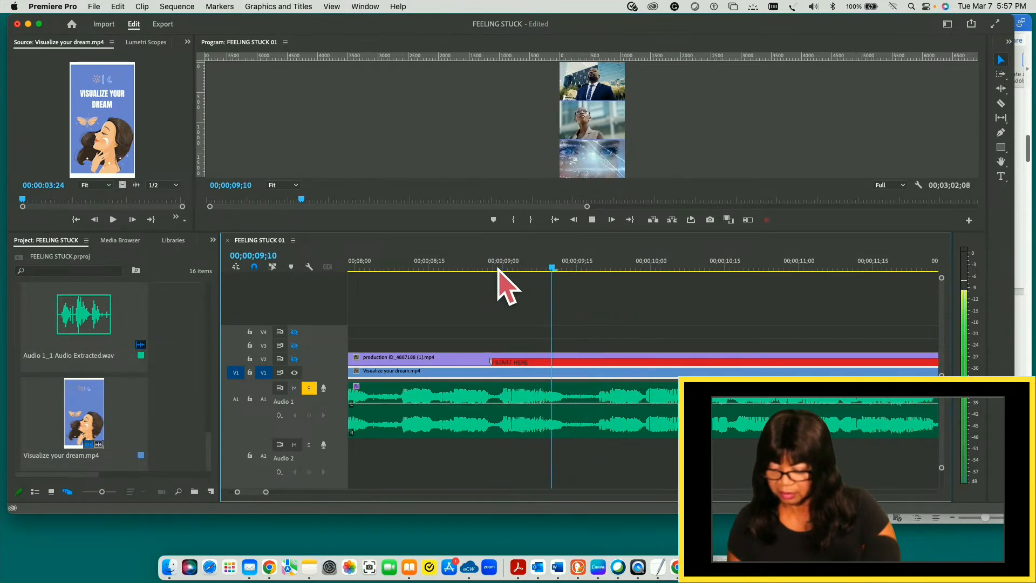
pyautogui.press('space')
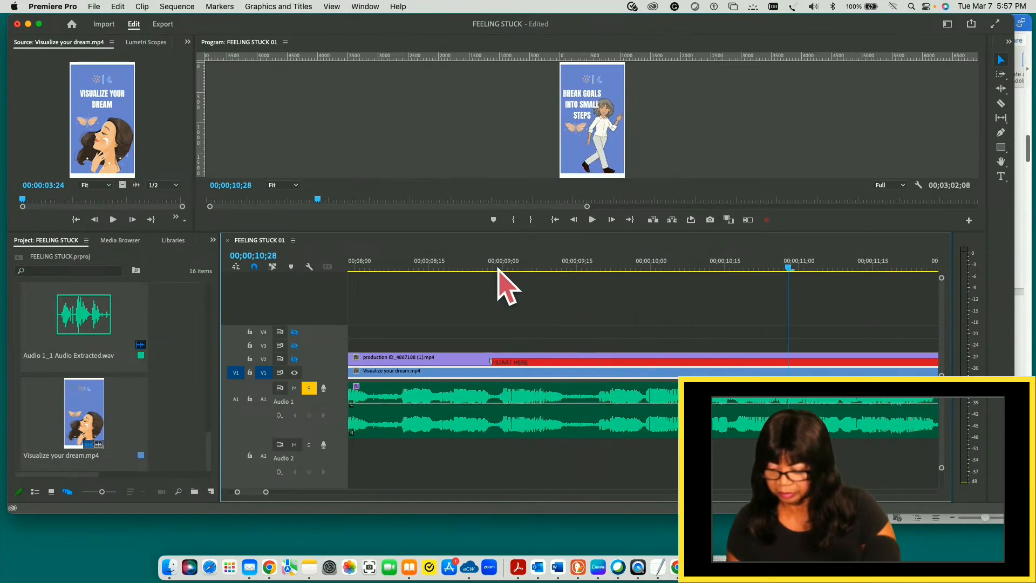
pyautogui.press('space')
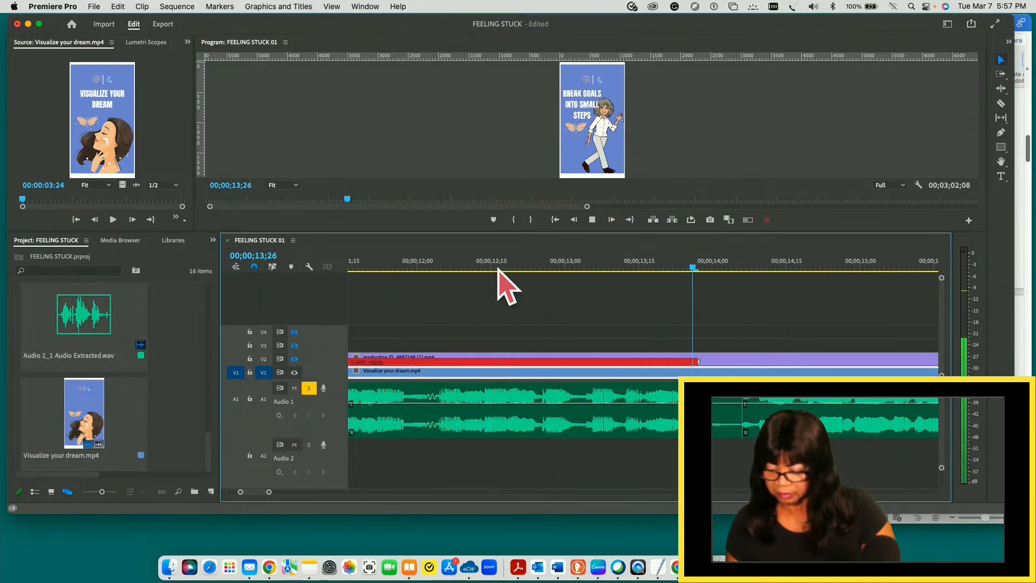
pyautogui.press('space')
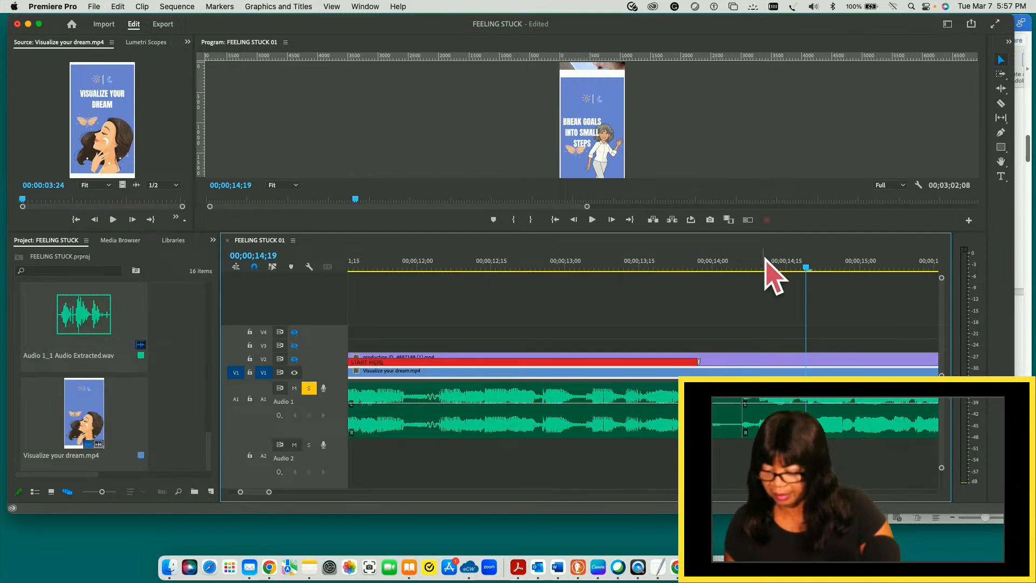
# - Add a red marker at 00;00;14;06 to the A1 audio clip that starts there
pyautogui.moveTo(804, 267); pyautogui.dragTo(742, 266)
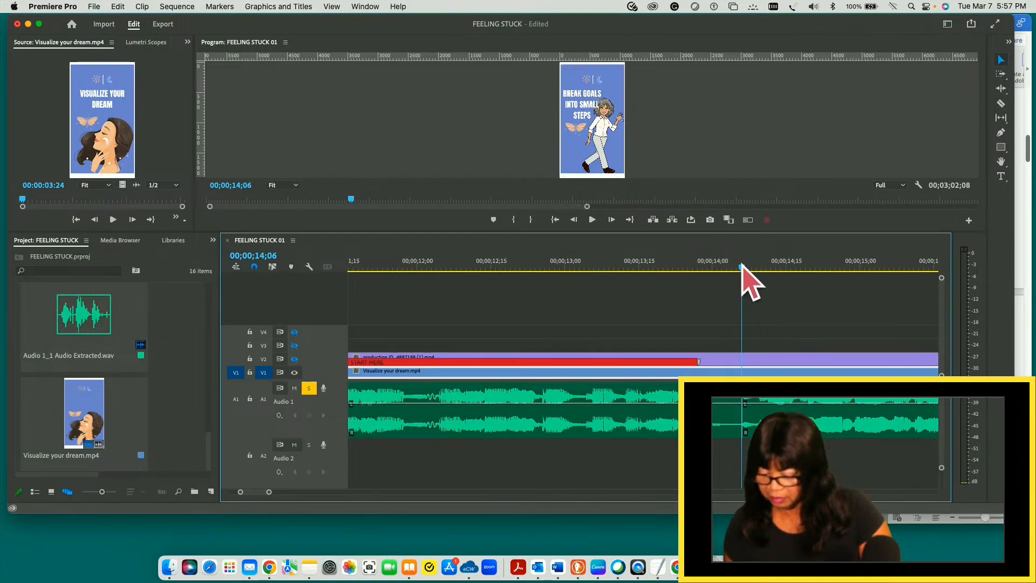
pyautogui.click(766, 399)
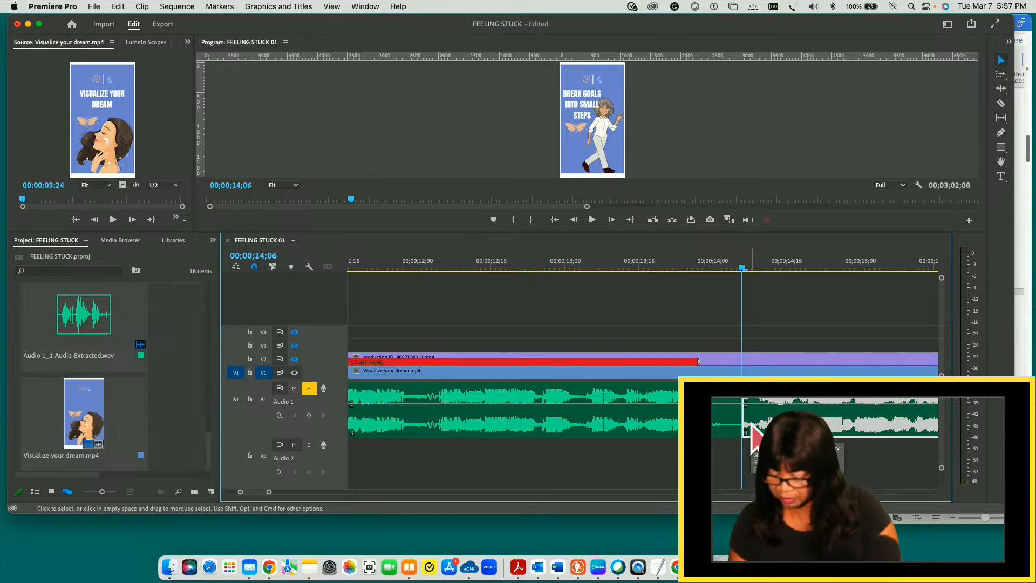
pyautogui.press('m')
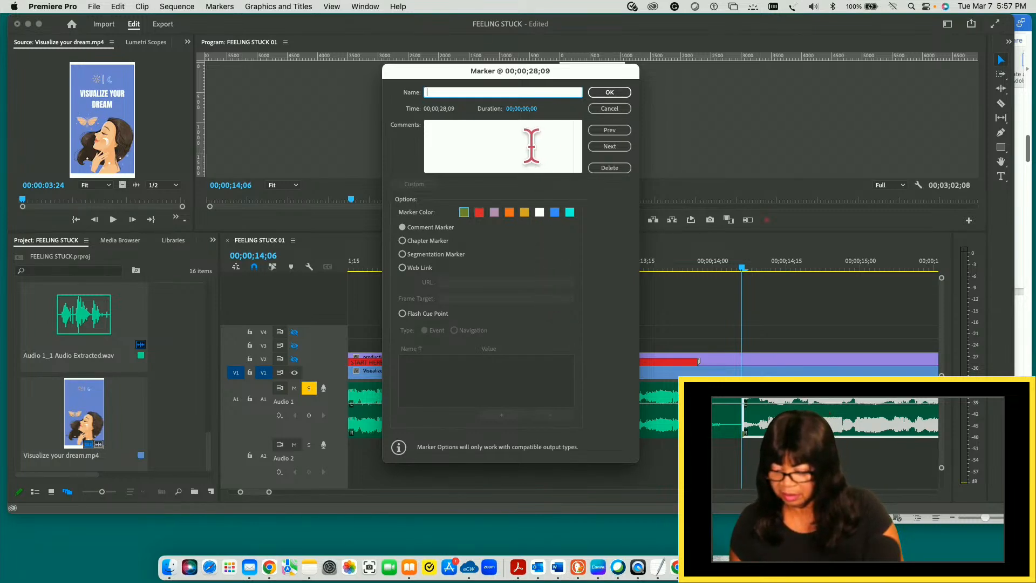
pyautogui.click(480, 213)
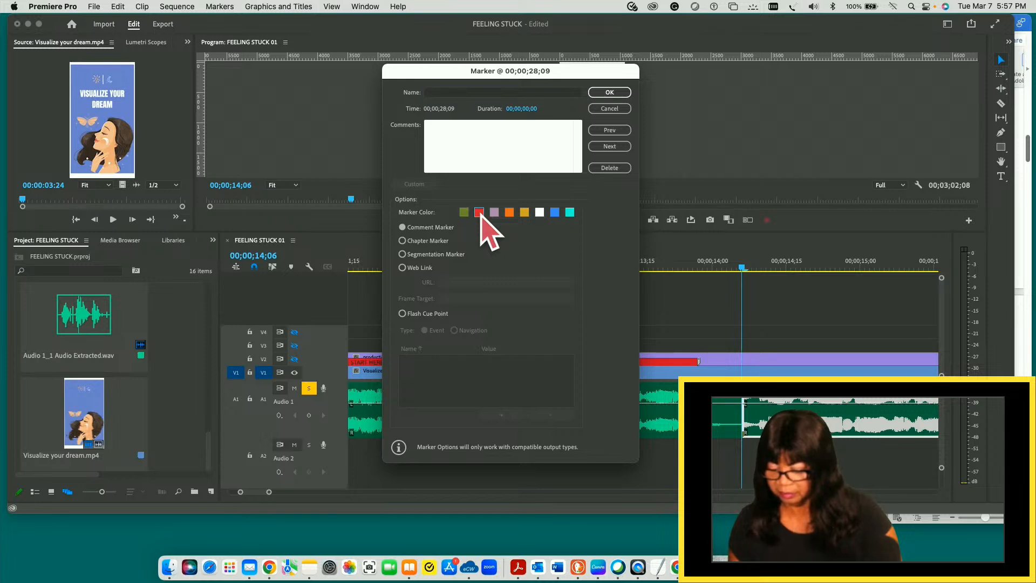
pyautogui.click(609, 92)
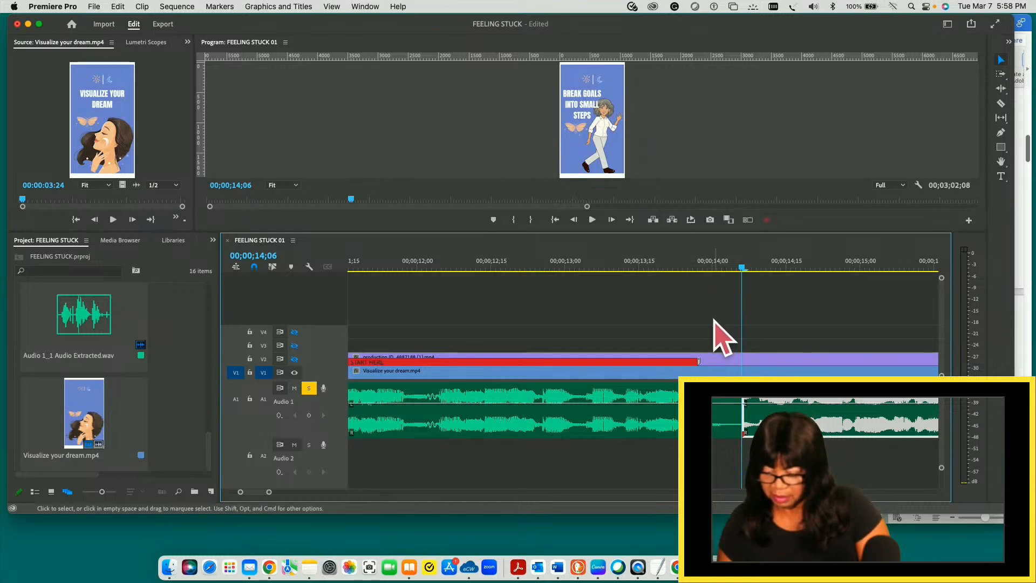
# - Return the playhead to 00;00;10;20, where the BREAK GOALS INTO SMALL STEPS slide appears, and save the project
pyautogui.click(723, 359)
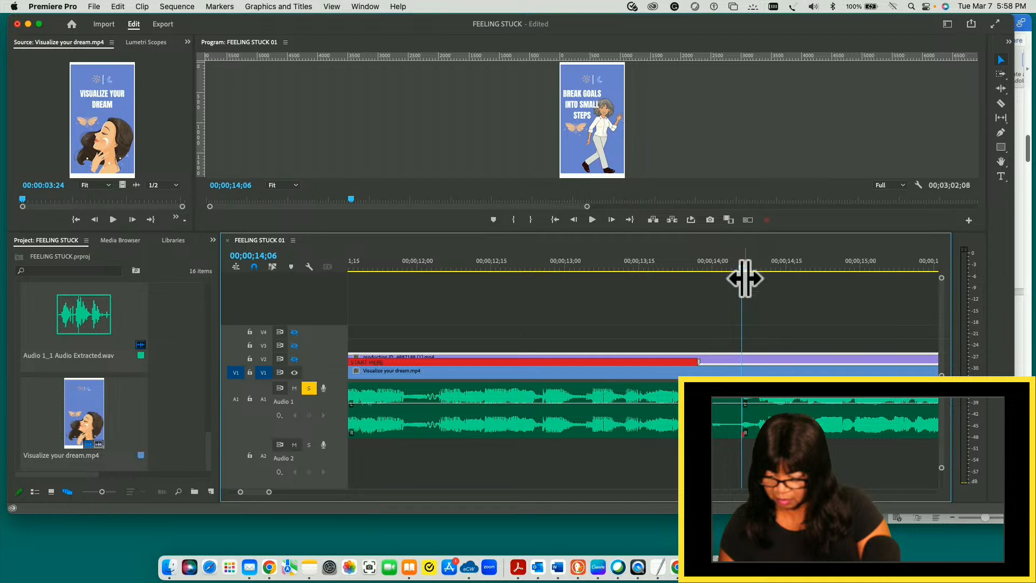
pyautogui.moveTo(741, 267); pyautogui.dragTo(578, 292)
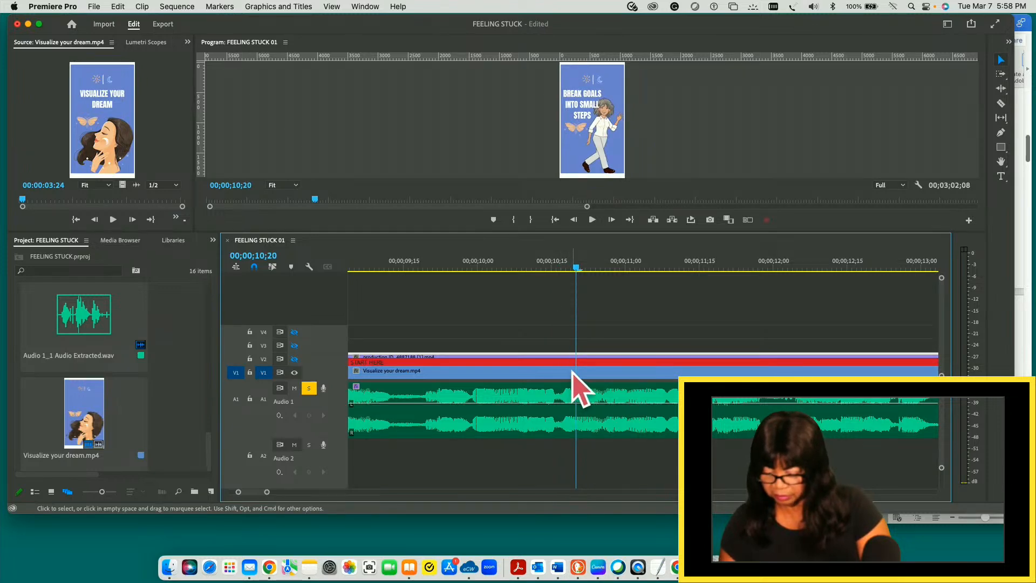
pyautogui.press('super+s')
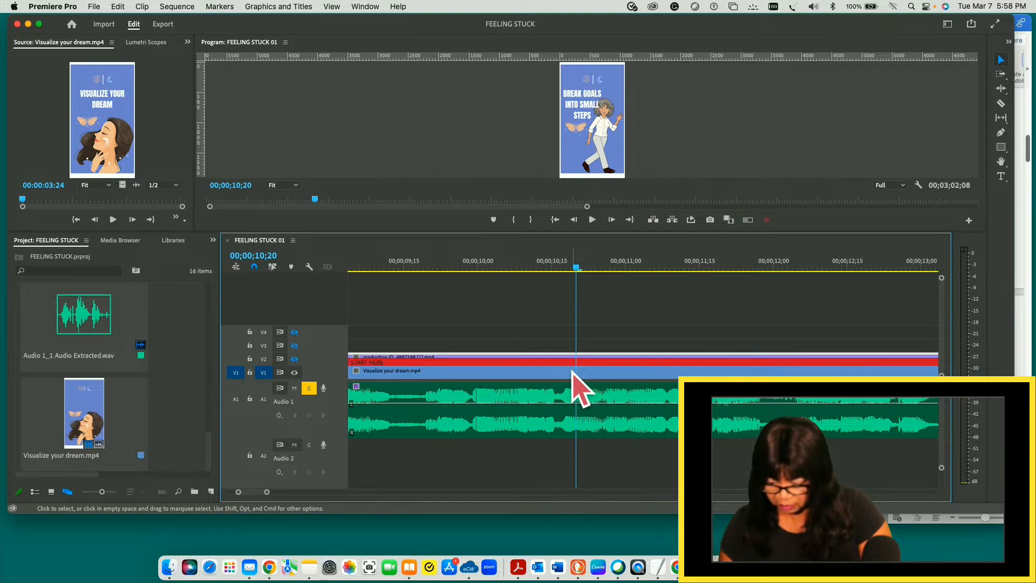
# - Lock video tracks V2, V3 and V4 to protect their clips while the background is cut
pyautogui.press('-')
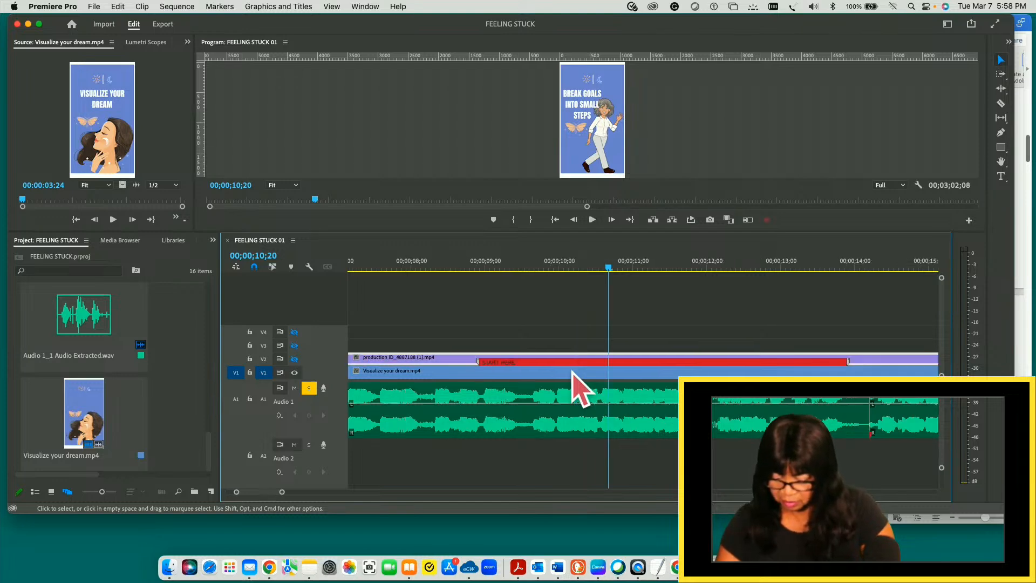
pyautogui.press('-')
pyautogui.press('-')
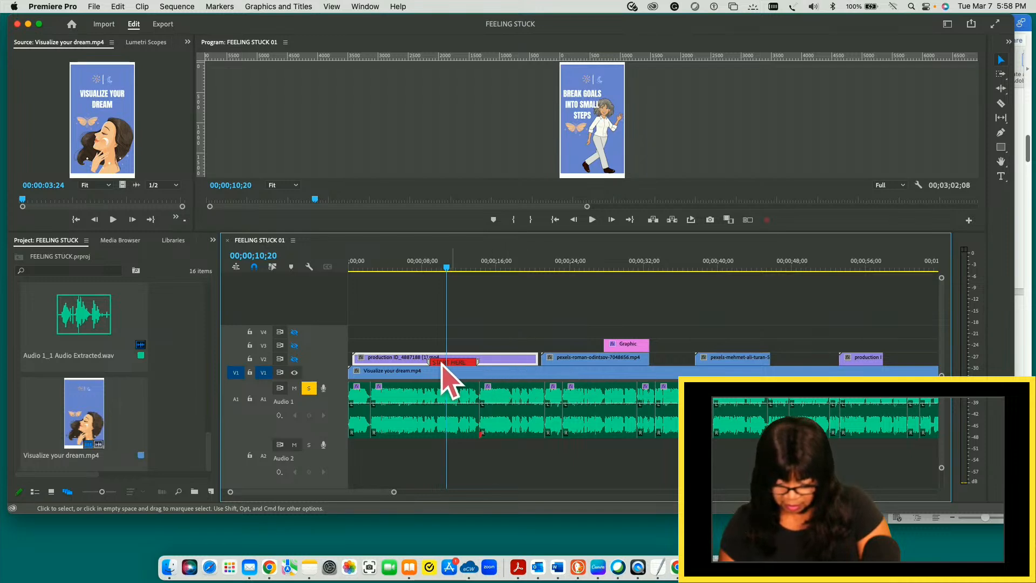
pyautogui.click(249, 359)
pyautogui.click(249, 345)
pyautogui.click(250, 332)
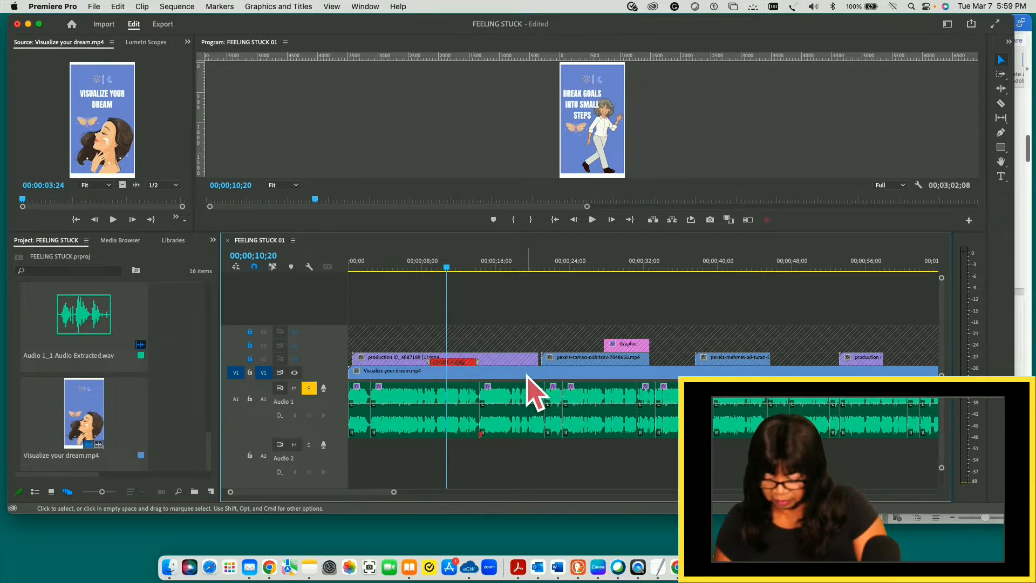
# - Split the Visualize your dream.mp4 clip on V1 at 00;00;10;20 with the Razor tool and select the piece before the cut
pyautogui.press('=')
pyautogui.press('=')
pyautogui.press('=')
pyautogui.press('=')
pyautogui.press('=')
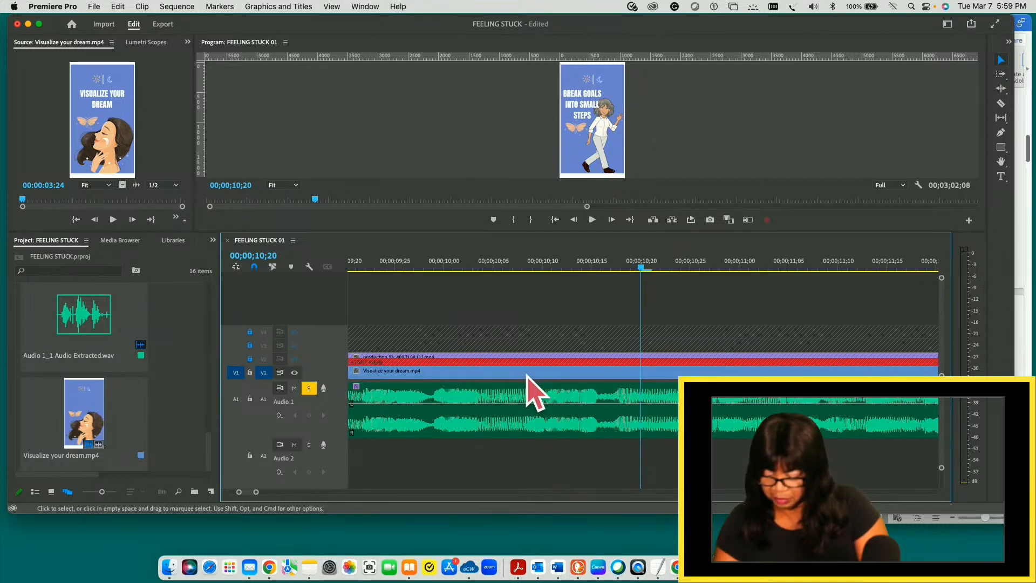
pyautogui.press('-')
pyautogui.press('-')
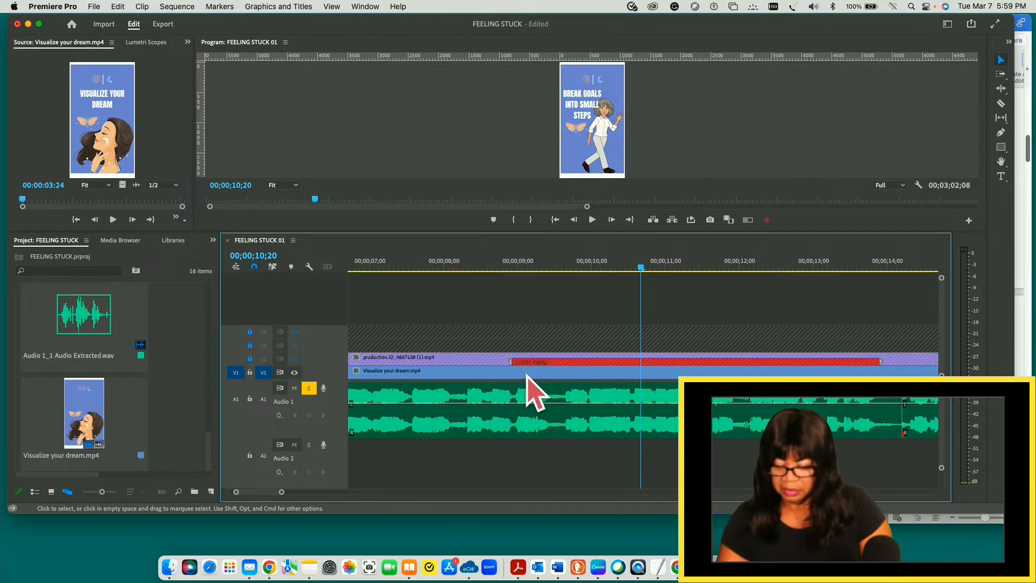
pyautogui.press('-')
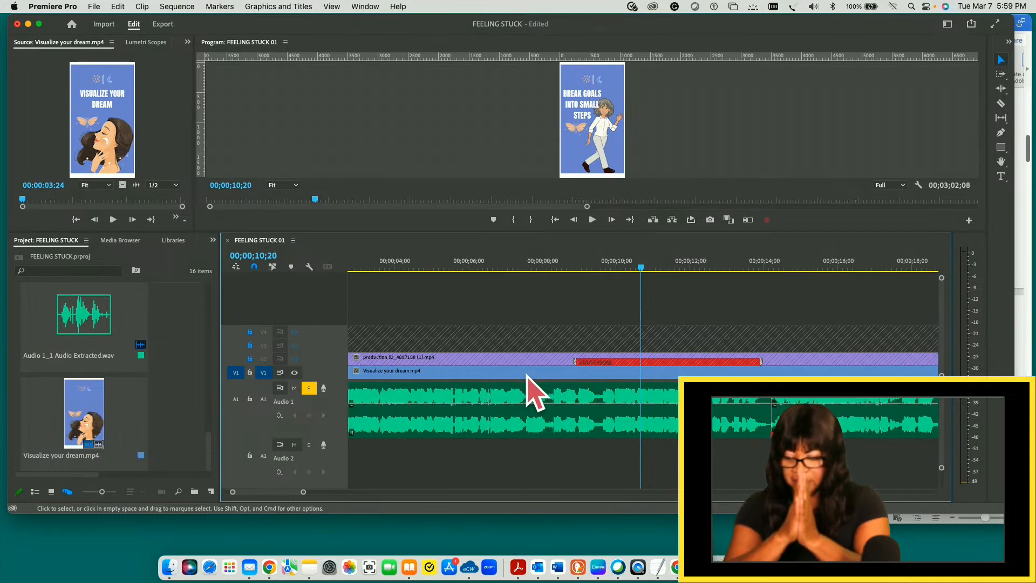
pyautogui.press('=')
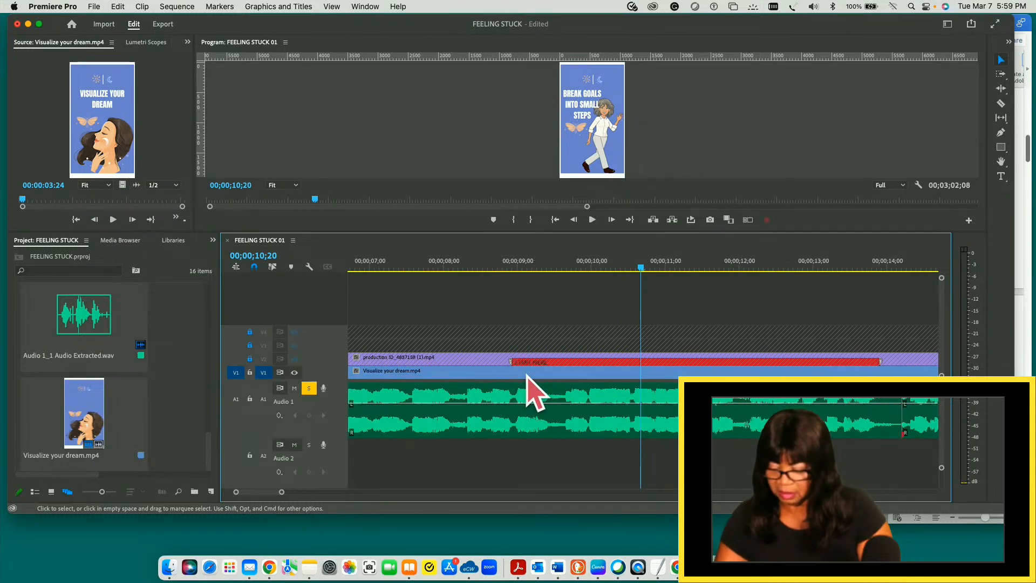
pyautogui.press('=')
pyautogui.press('=')
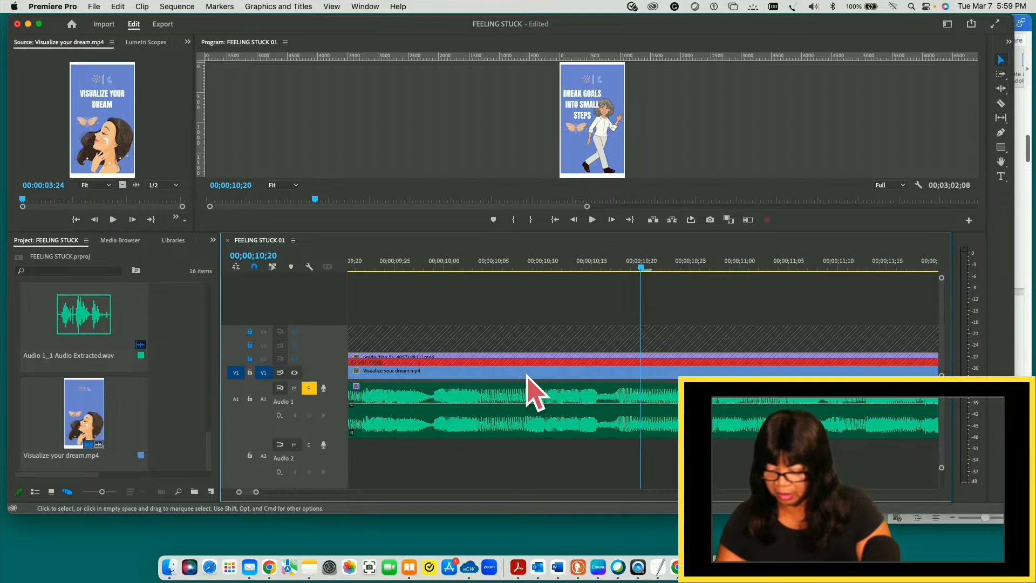
pyautogui.press('-')
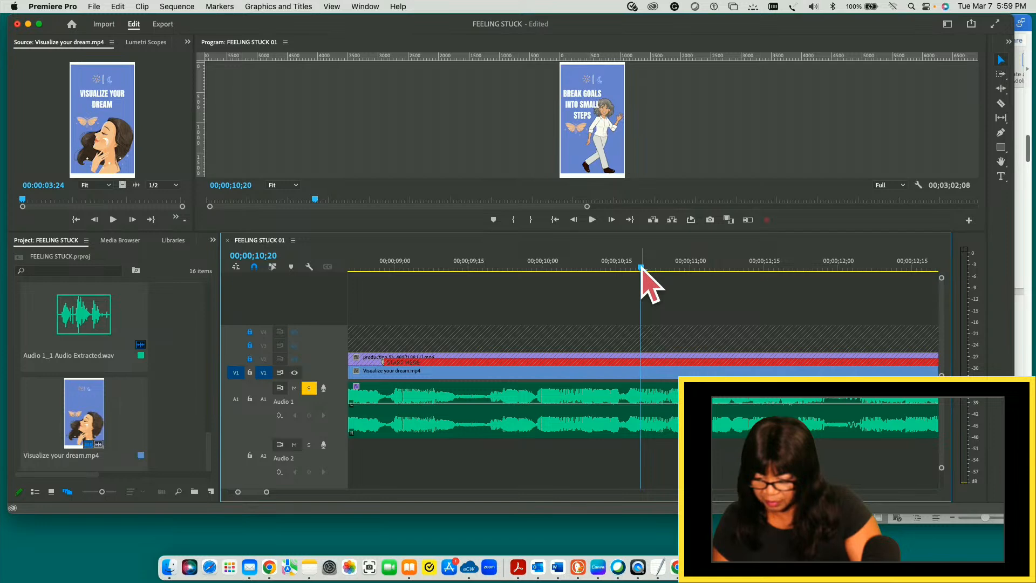
pyautogui.moveTo(641, 268)
pyautogui.mouseDown()
pyautogui.moveTo(627, 266)
pyautogui.moveTo(671, 269)
pyautogui.moveTo(580, 269)
pyautogui.moveTo(641, 268)
pyautogui.mouseUp()
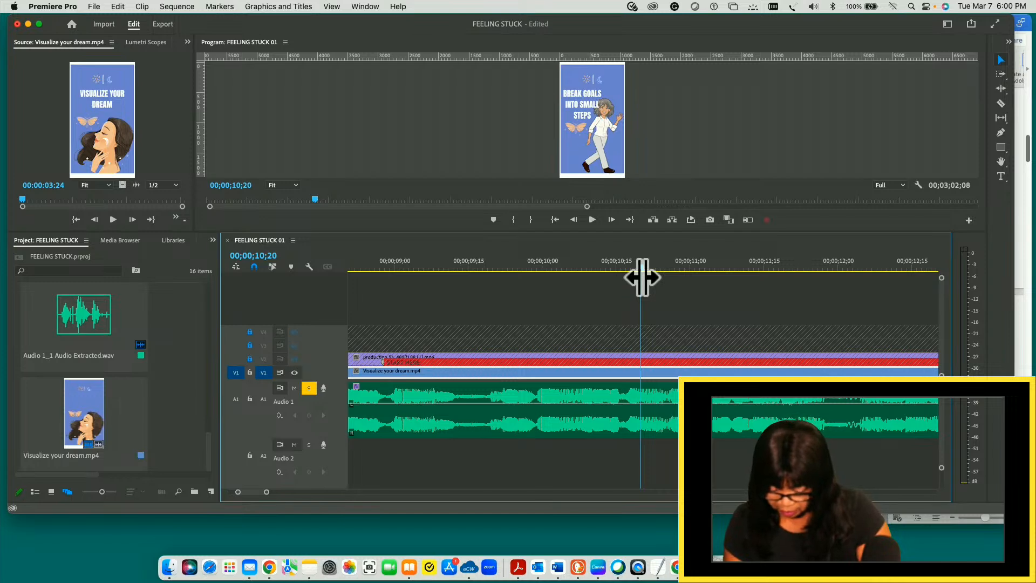
pyautogui.press('c')
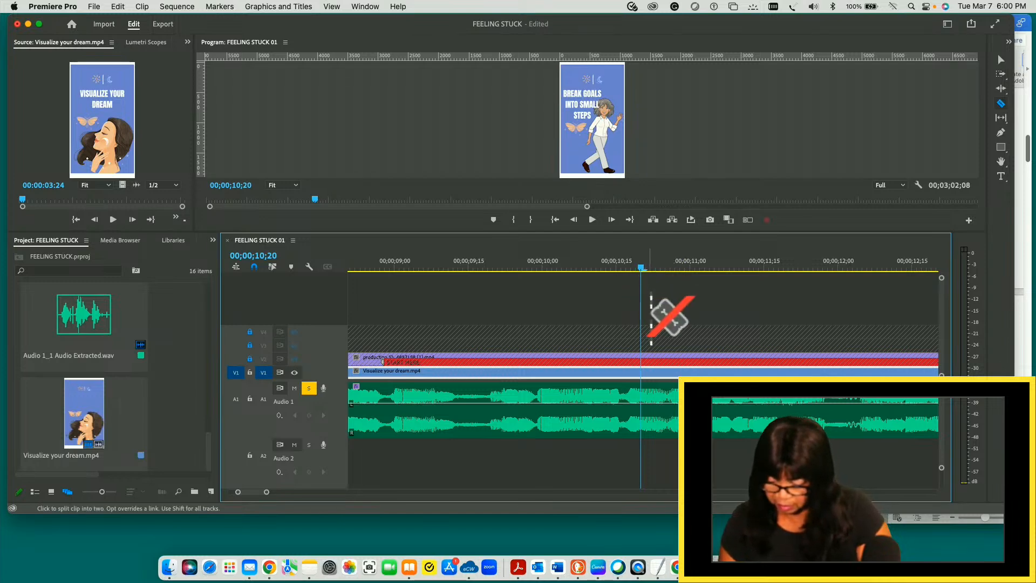
pyautogui.click(642, 370)
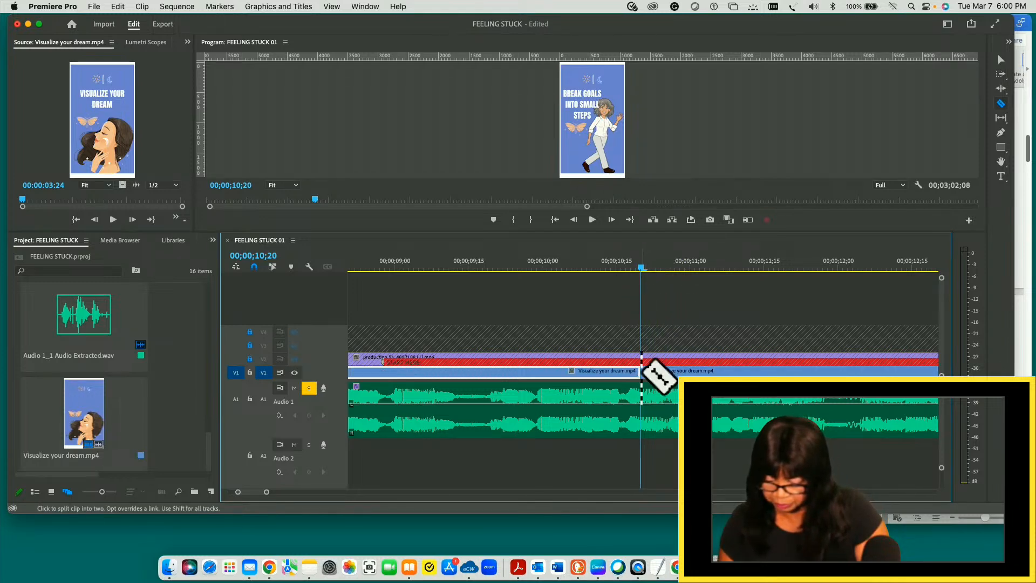
pyautogui.press('v')
pyautogui.click(685, 372)
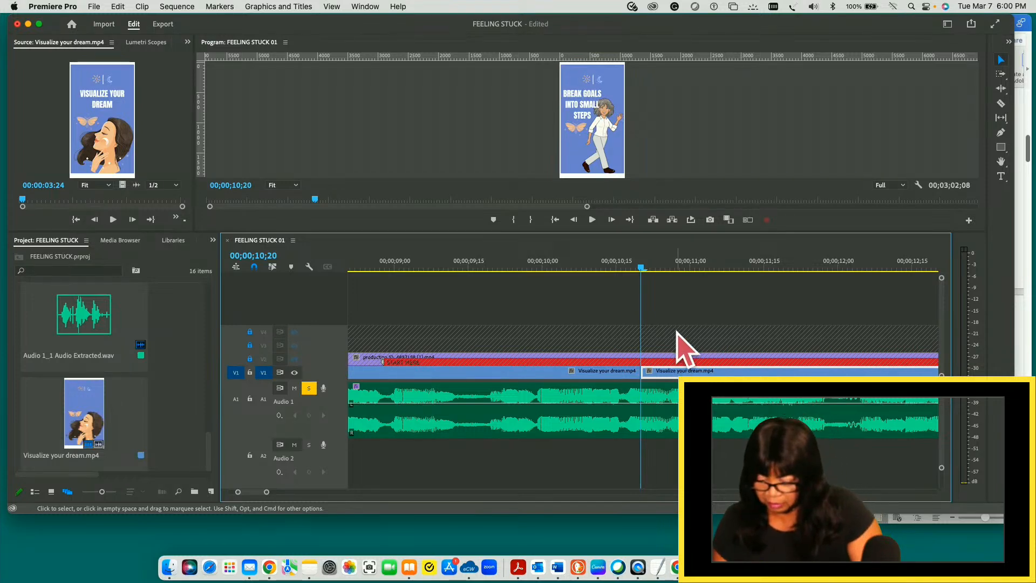
pyautogui.click(622, 373)
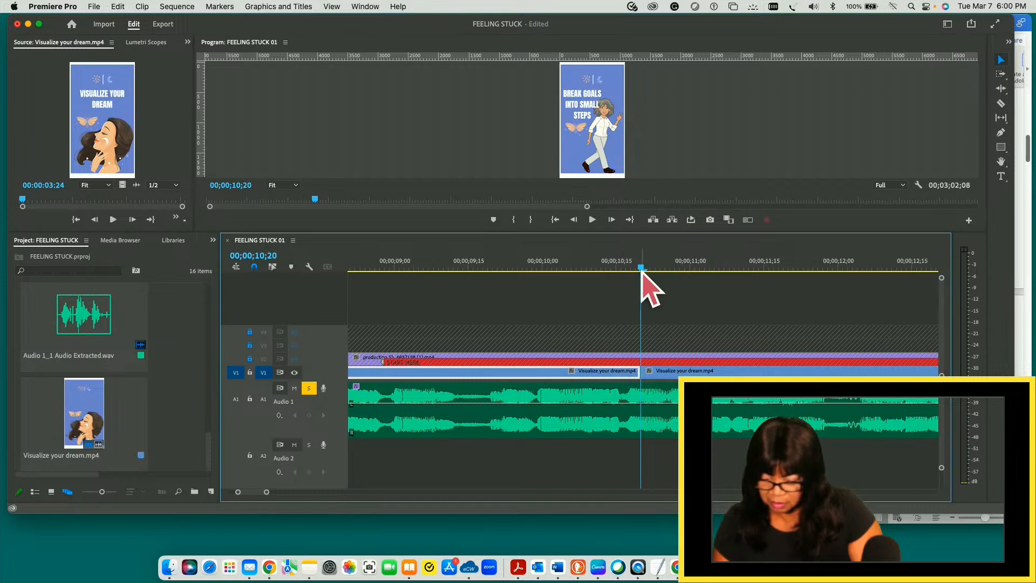
# - Scrub back to the start of the sequence and examine the frames from 00;00;00;19 to 00;00;01;12 where the VISUALIZE YOUR DREAM title builds in
pyautogui.moveTo(642, 268); pyautogui.dragTo(642, 318)
pyautogui.moveTo(575, 321); pyautogui.dragTo(893, 352)
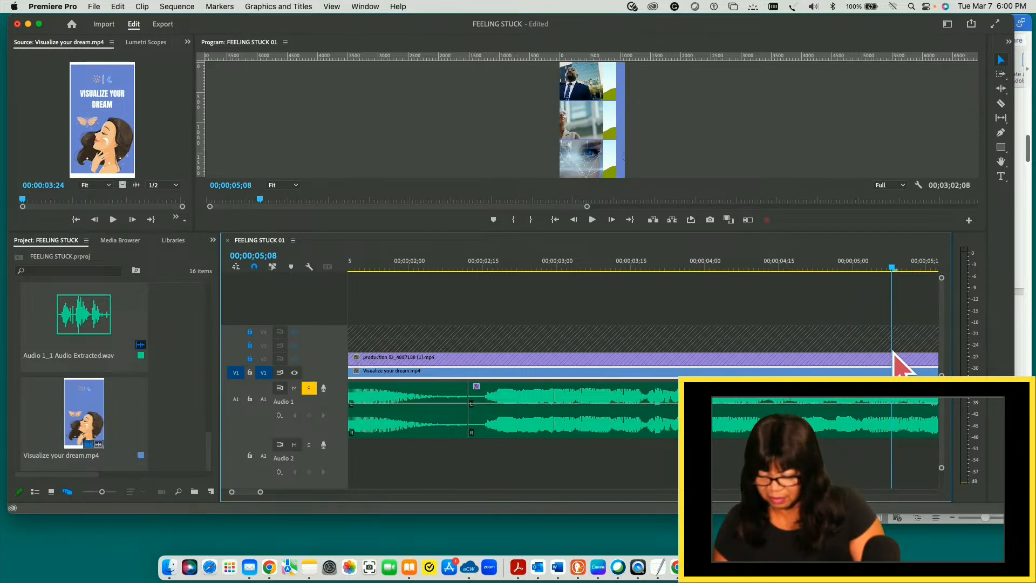
pyautogui.moveTo(893, 352); pyautogui.dragTo(487, 330)
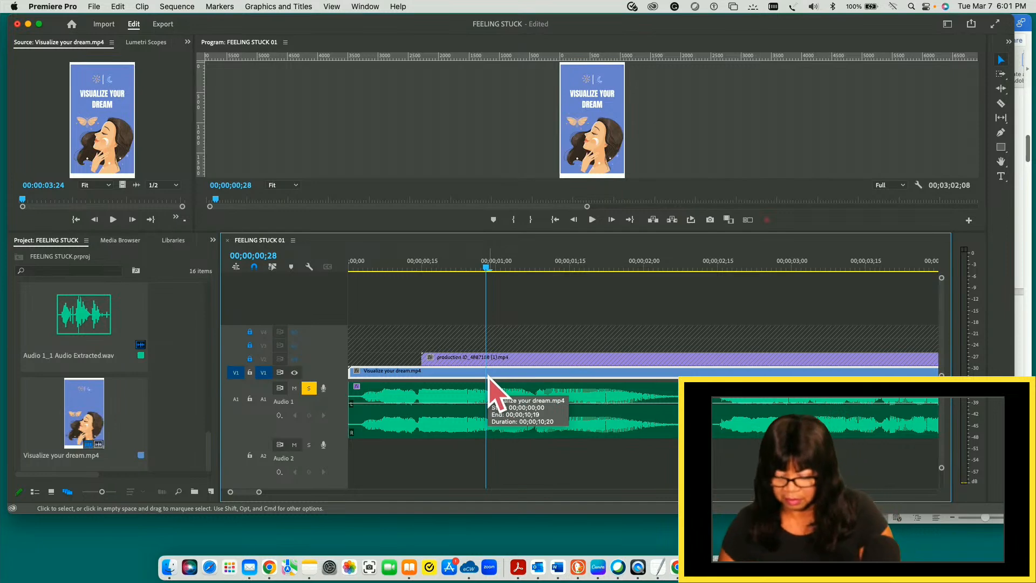
pyautogui.press('Left')
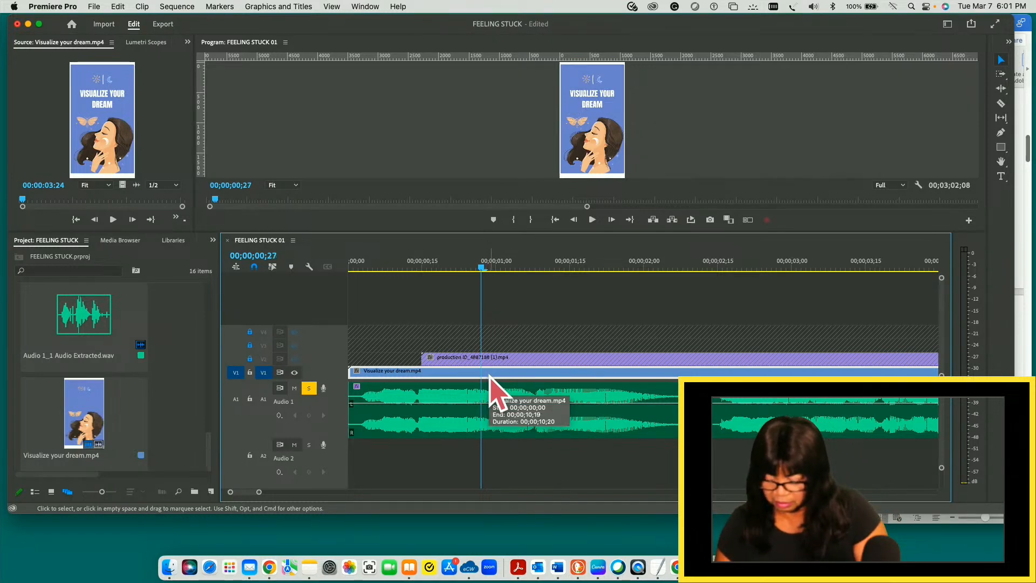
pyautogui.press('Right')
pyautogui.press('Right')
pyautogui.press('Right')
pyautogui.press('Right')
pyautogui.press('Right')
pyautogui.press('Right')
pyautogui.press('Right')
pyautogui.press('Right')
pyautogui.press('Right')
pyautogui.press('Right')
pyautogui.press('Right')
pyautogui.press('Right')
pyautogui.press('Right')
pyautogui.press('Right')
pyautogui.press('Right')
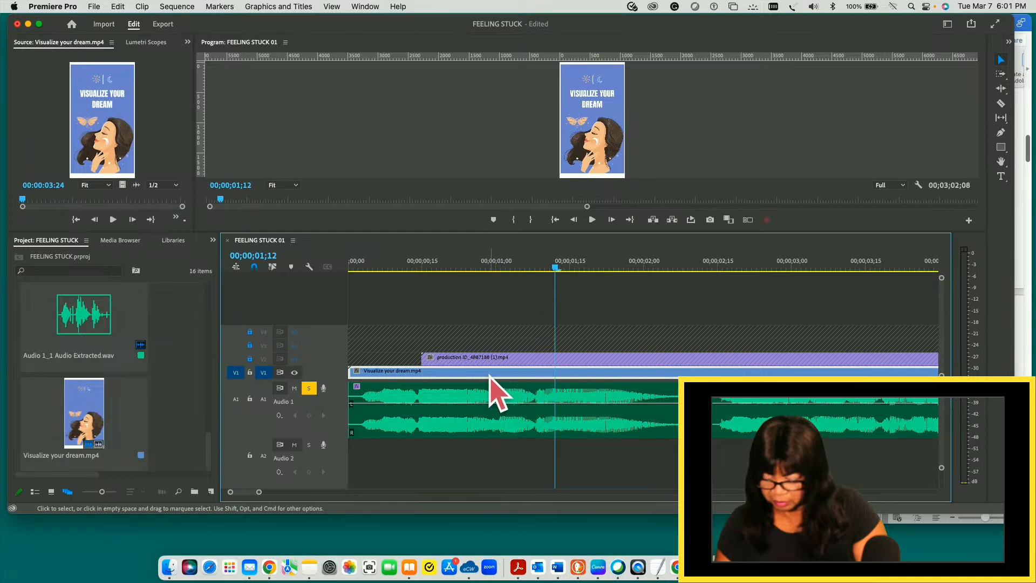
pyautogui.press('Left')
pyautogui.press('Left')
pyautogui.press('Left')
pyautogui.press('Left')
pyautogui.press('Left')
pyautogui.press('Left')
pyautogui.press('Left')
pyautogui.press('Left')
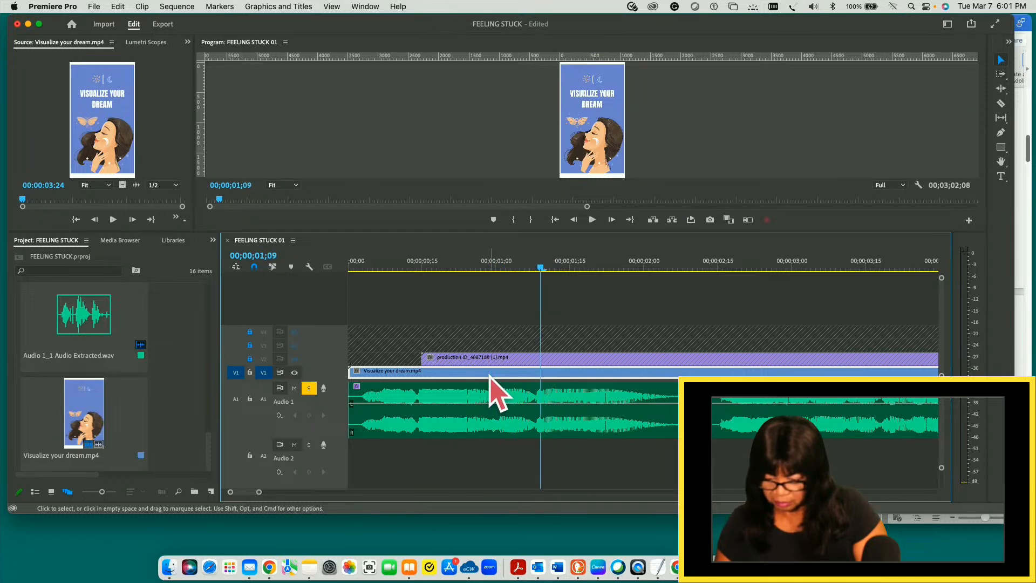
pyautogui.press('Left')
pyautogui.press('Left')
pyautogui.press('Left')
pyautogui.press('Left')
pyautogui.press('Left')
pyautogui.press('Left')
pyautogui.press('Left')
pyautogui.press('Left')
pyautogui.press('Left')
pyautogui.press('Left')
pyautogui.press('Left')
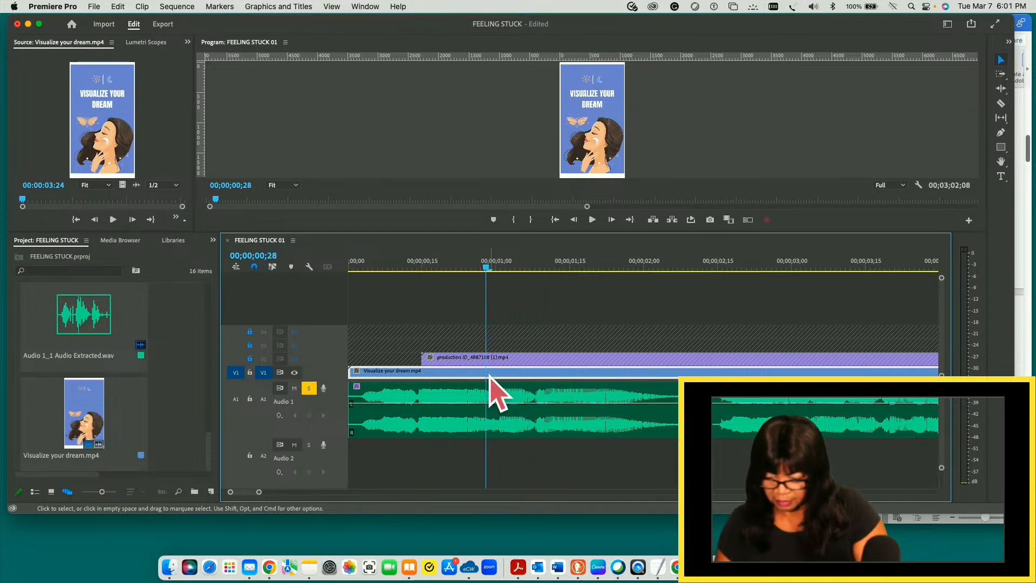
pyautogui.press('Left')
pyautogui.press('Left')
pyautogui.press('Left')
pyautogui.press('Left')
pyautogui.press('Left')
pyautogui.press('Left')
pyautogui.press('Left')
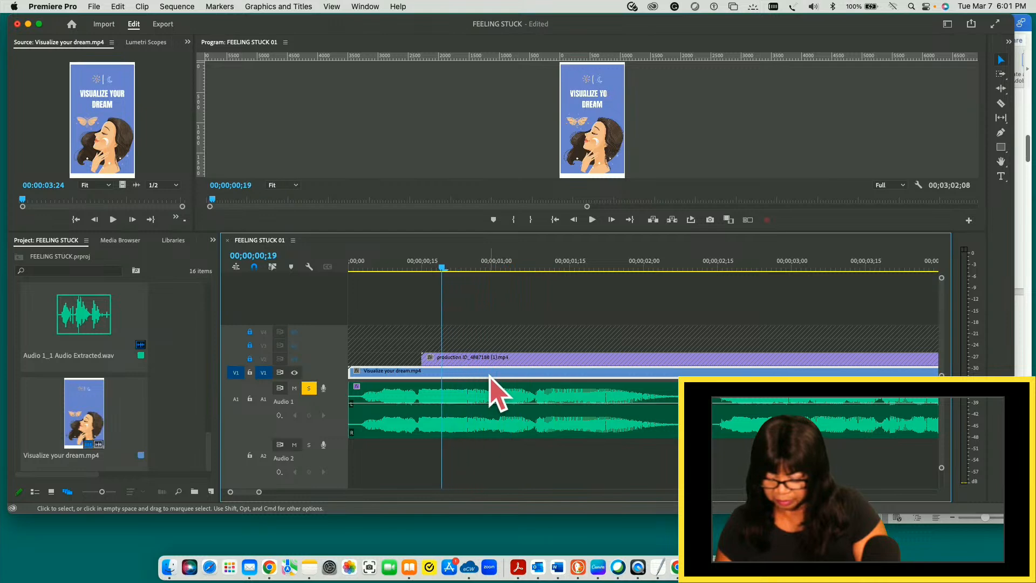
# - Split the first V1 background clip at 00;00;01;00, where the VISUALIZE YOUR DREAM title is complete, and save the project
pyautogui.press('Right')
pyautogui.press('Right')
pyautogui.press('Right')
pyautogui.press('Right')
pyautogui.press('Right')
pyautogui.press('Right')
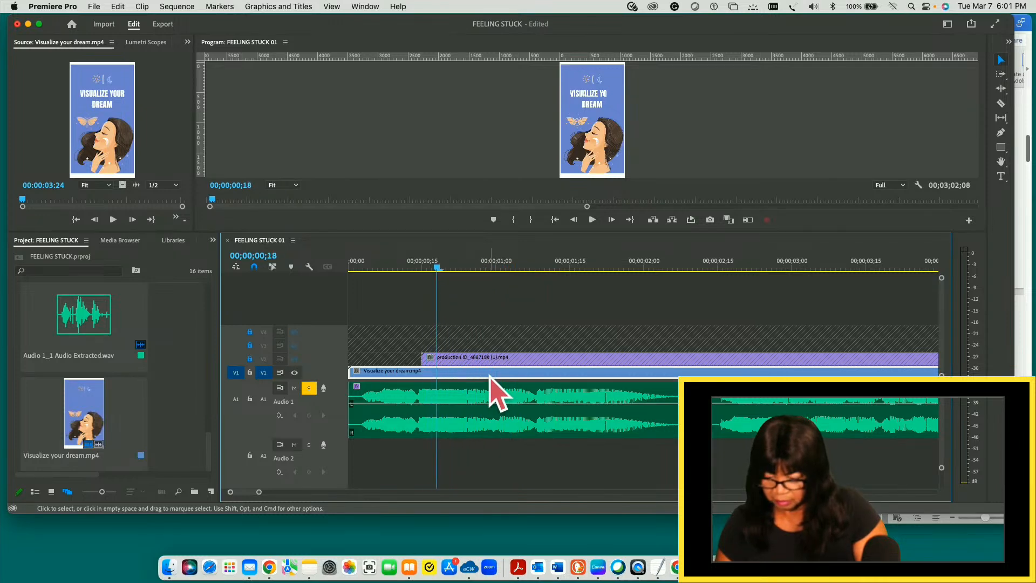
pyautogui.press('Right')
pyautogui.press('Right')
pyautogui.press('Right')
pyautogui.press('Right')
pyautogui.press('Right')
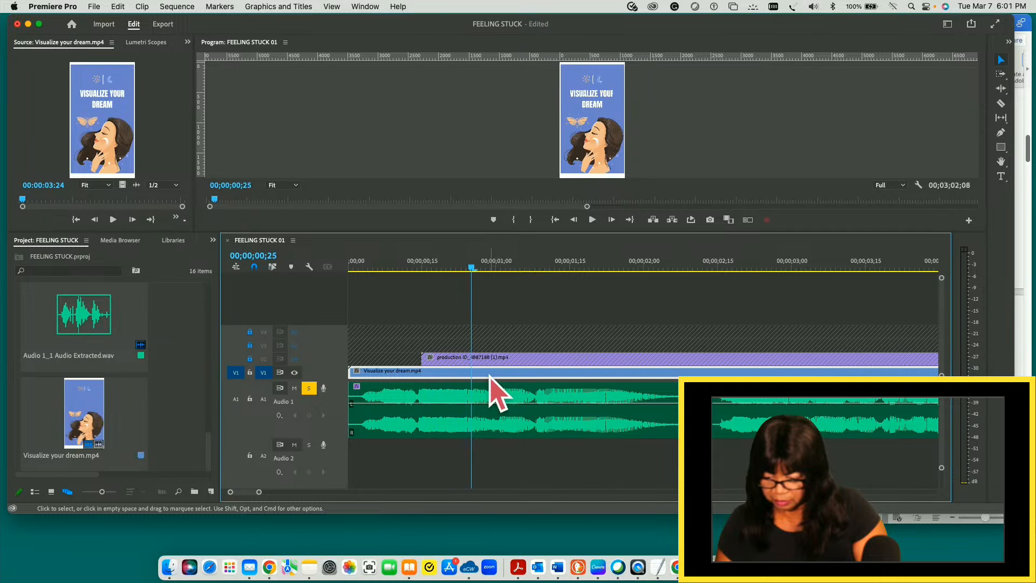
pyautogui.press('Right')
pyautogui.press('Right')
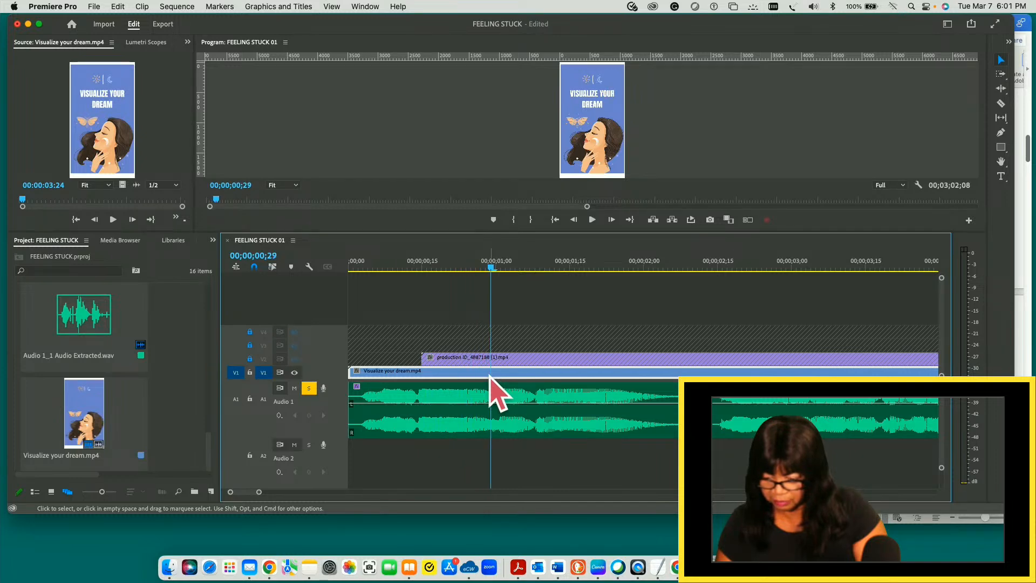
pyautogui.press('Right')
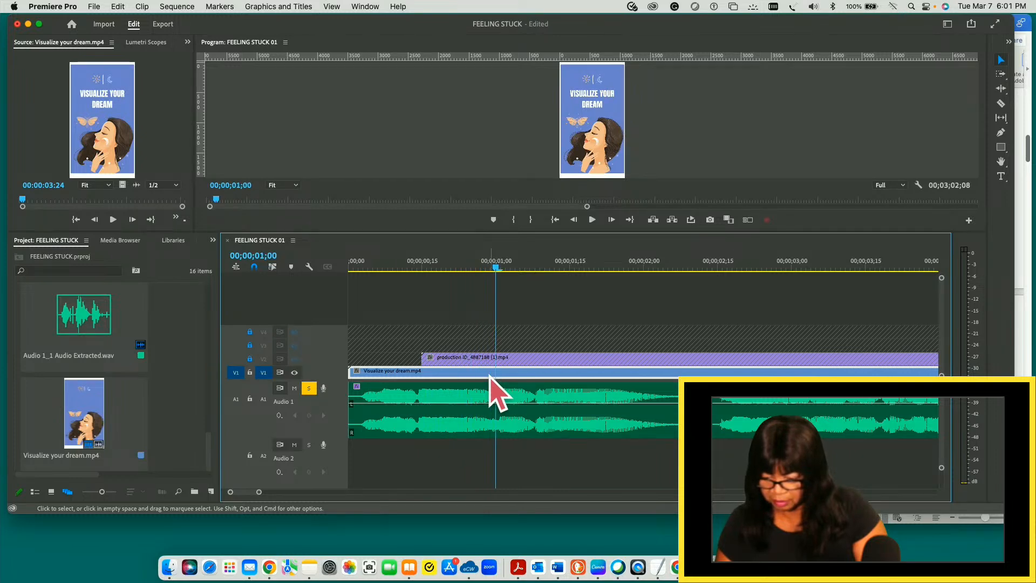
pyautogui.press('Right')
pyautogui.press('Left')
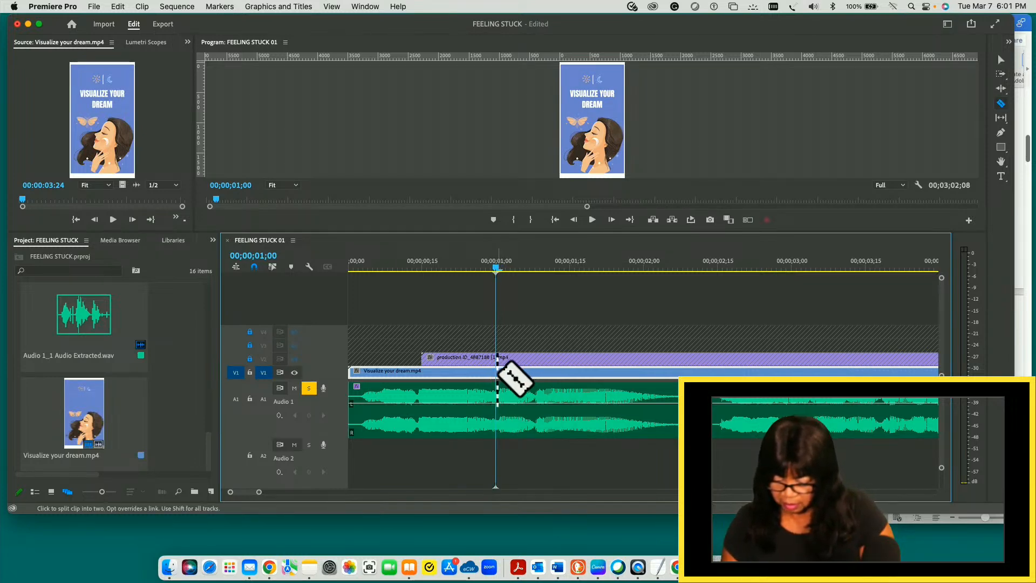
pyautogui.click(496, 372)
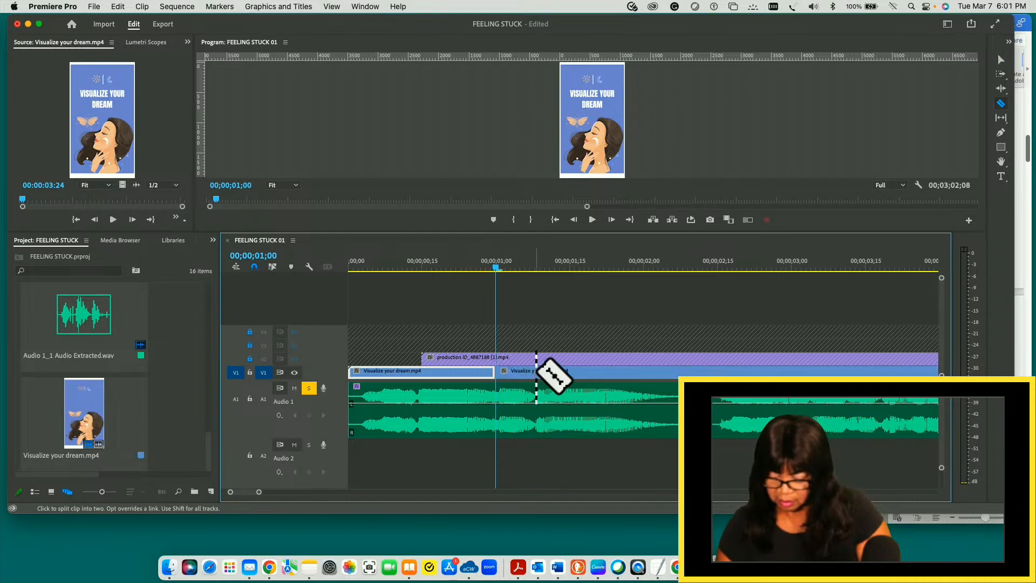
pyautogui.press('v')
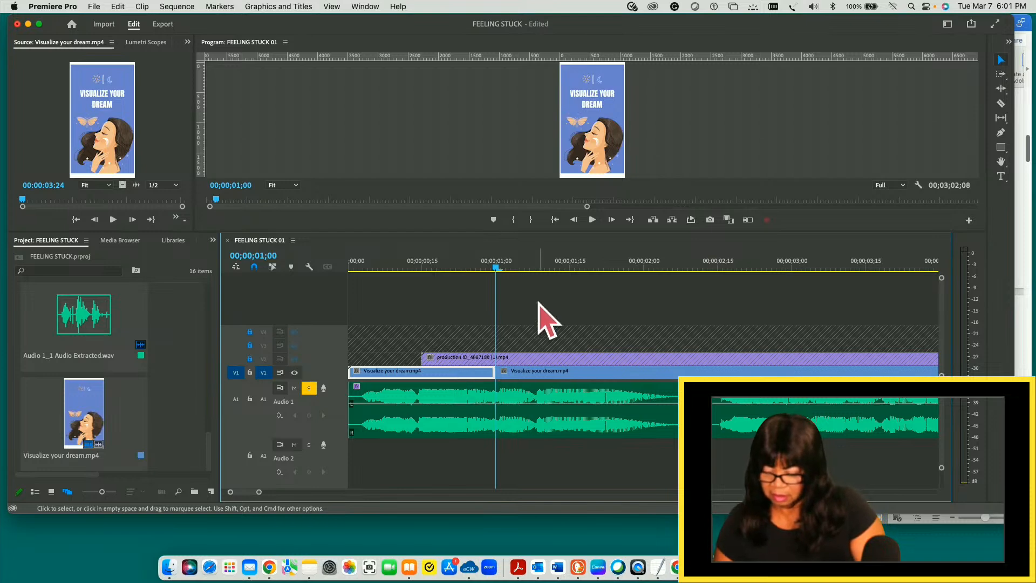
# - Split the second Visualize your dream.mp4 clip on V1 at 00;00;09;29, where the photo slide moves out, and select the short piece after the cut
pyautogui.moveTo(497, 268); pyautogui.dragTo(901, 286)
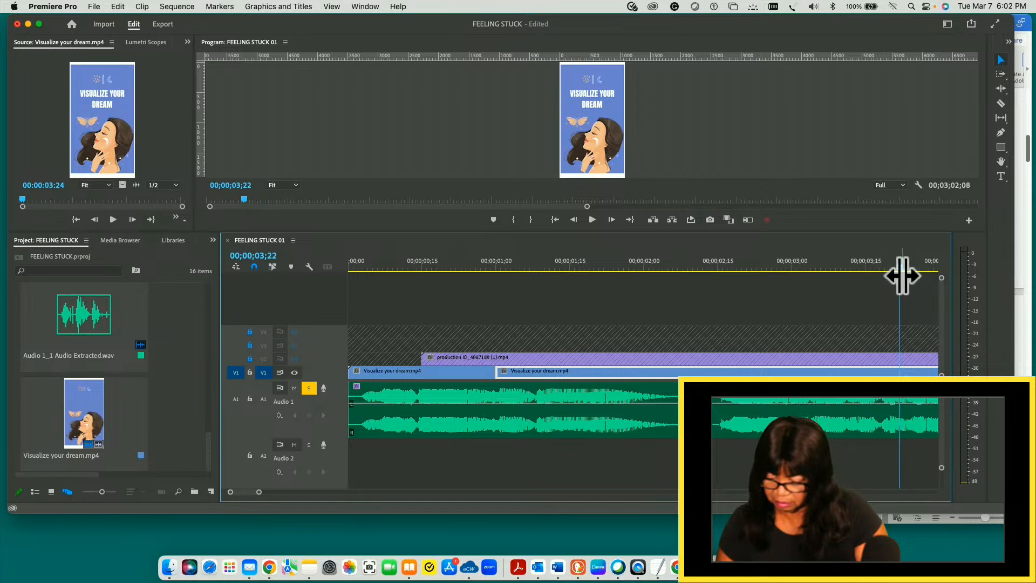
pyautogui.moveTo(903, 268); pyautogui.dragTo(836, 288)
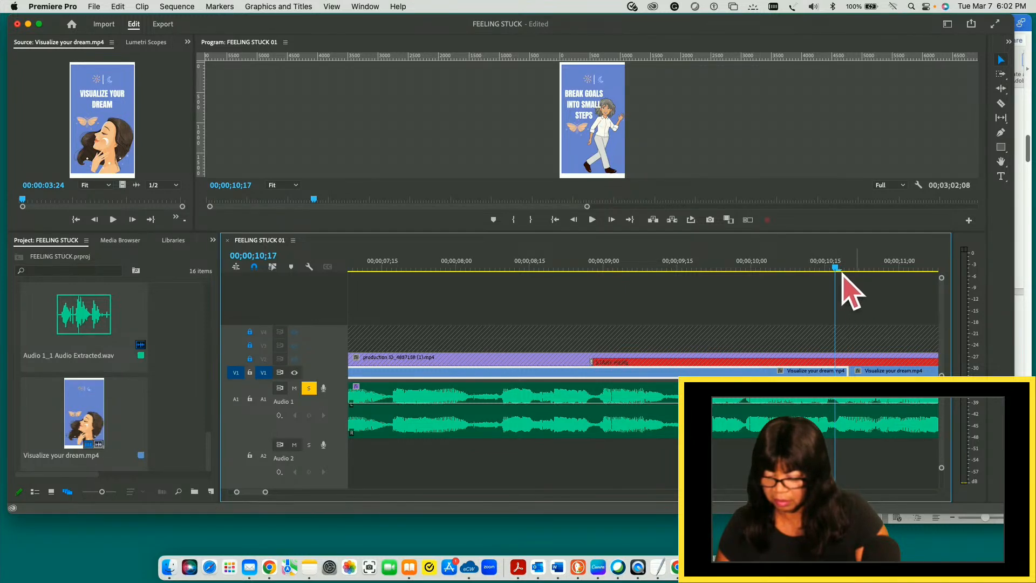
pyautogui.moveTo(837, 269); pyautogui.dragTo(748, 283)
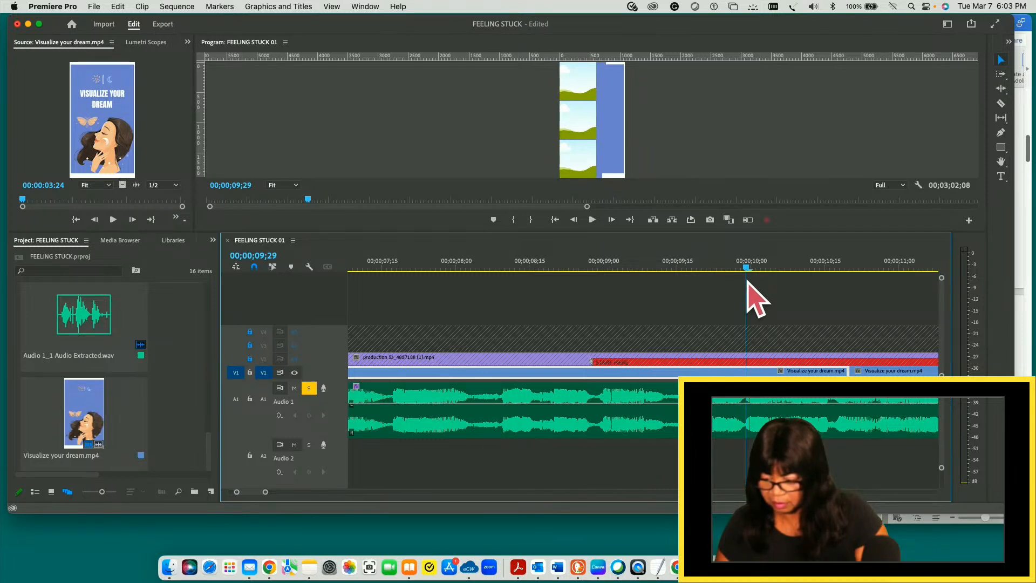
pyautogui.moveTo(748, 281); pyautogui.dragTo(749, 283)
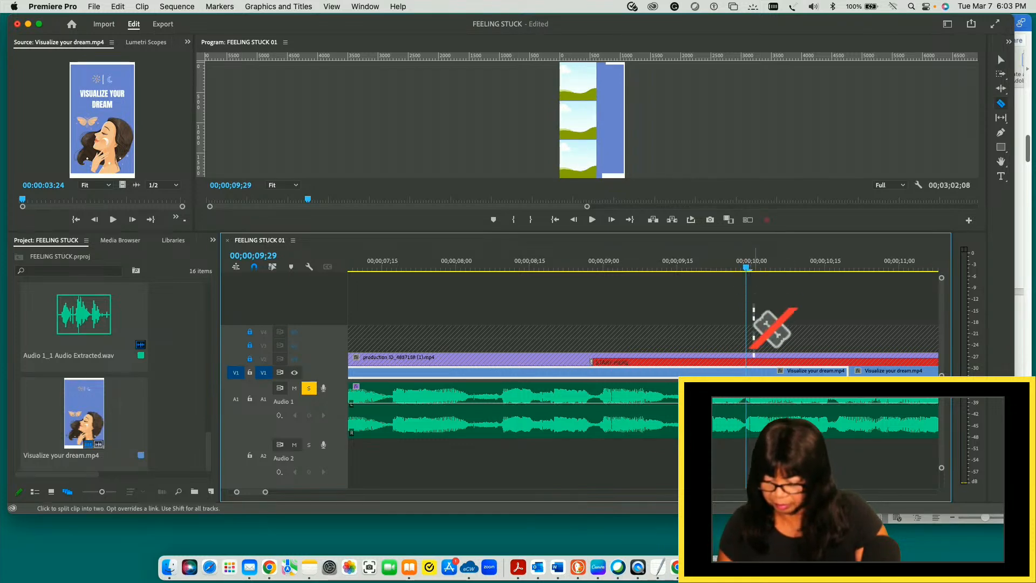
pyautogui.click(749, 371)
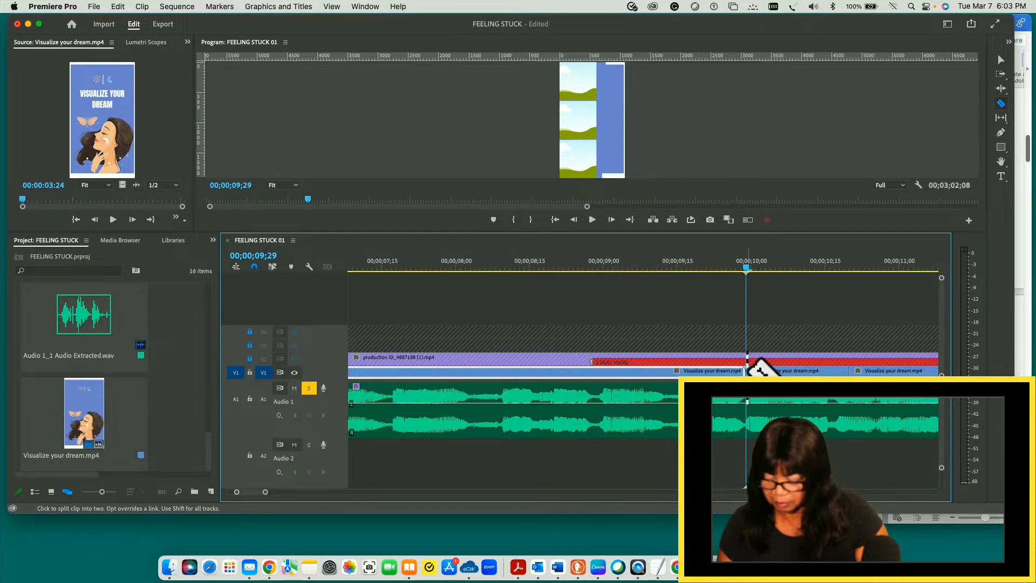
pyautogui.press('v')
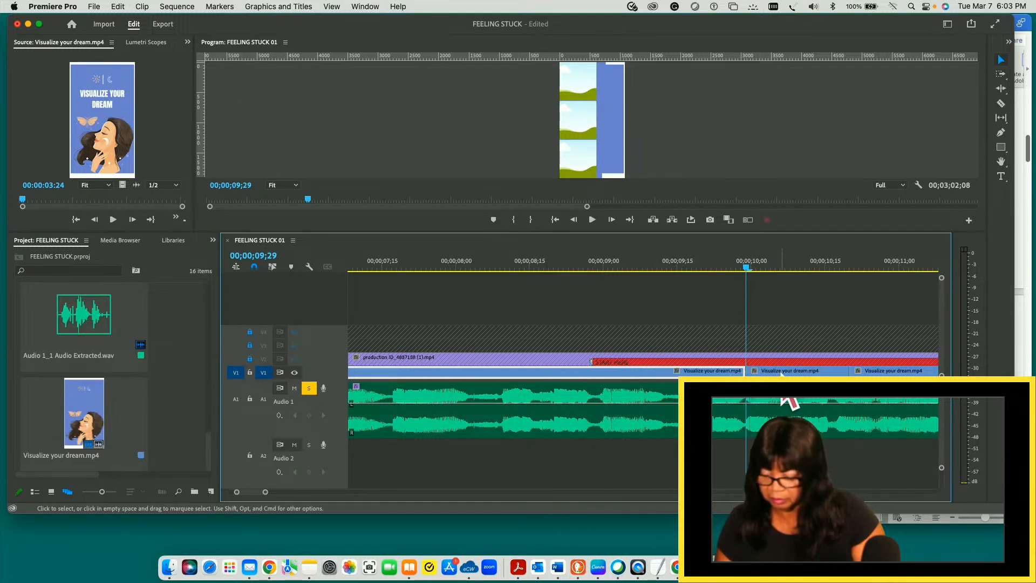
pyautogui.click(784, 371)
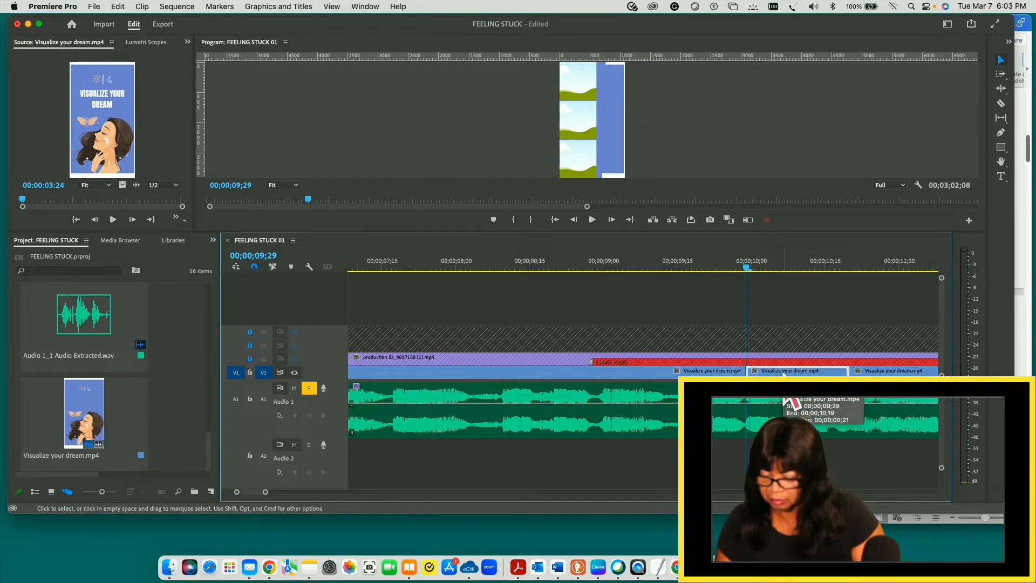
# - Split the long second V1 background clip at 00;00;05;17, on the three-photo slide, and save the project
pyautogui.moveTo(746, 268); pyautogui.dragTo(938, 304)
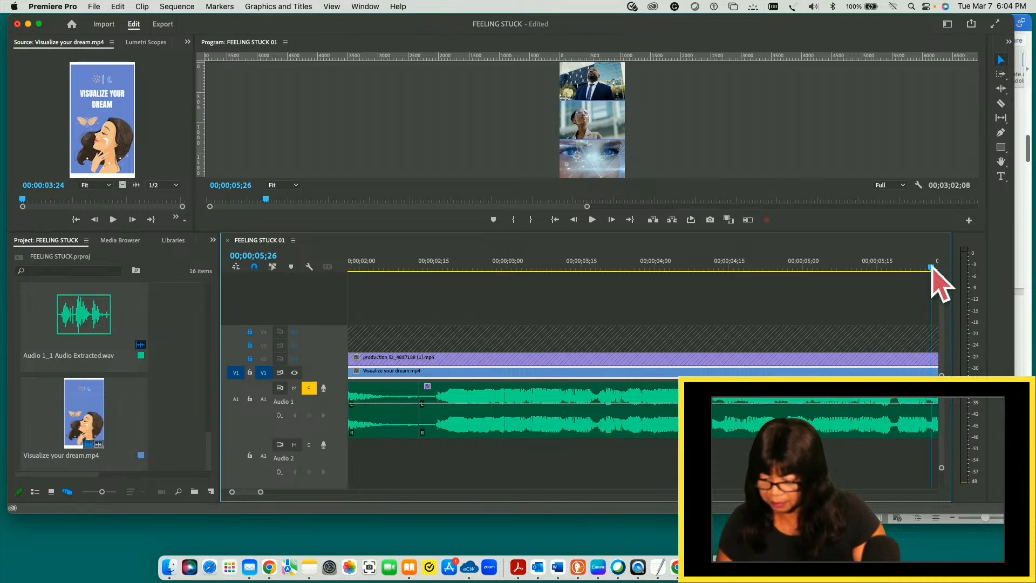
pyautogui.moveTo(932, 268); pyautogui.dragTo(881, 266)
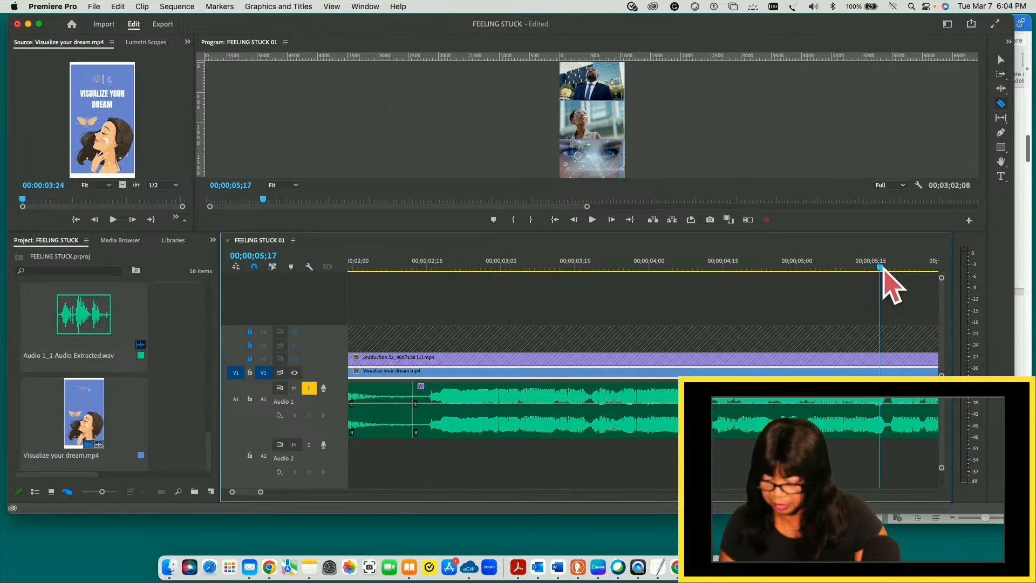
pyautogui.click(882, 371)
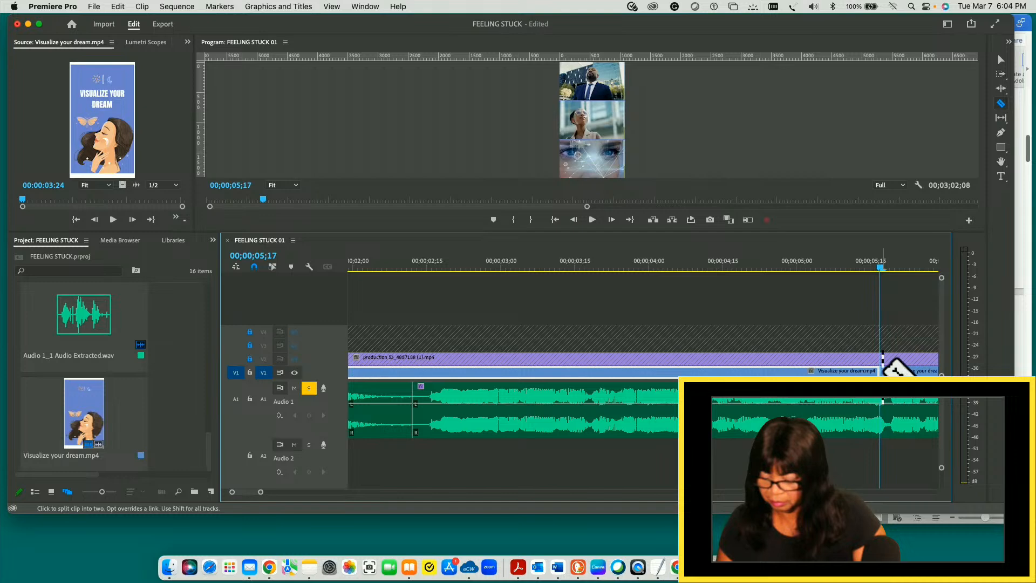
pyautogui.press('v')
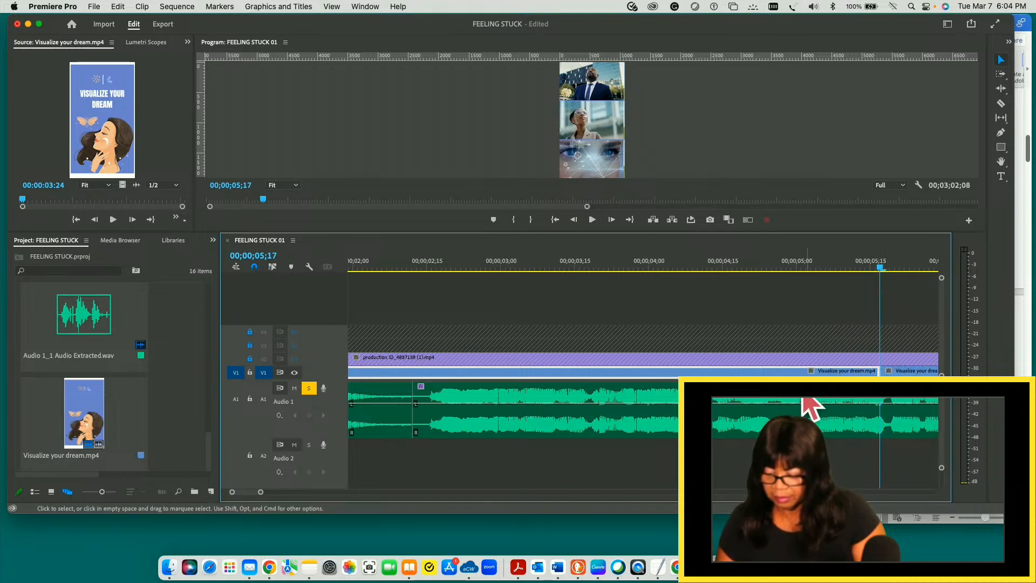
pyautogui.moveTo(880, 268); pyautogui.dragTo(451, 328)
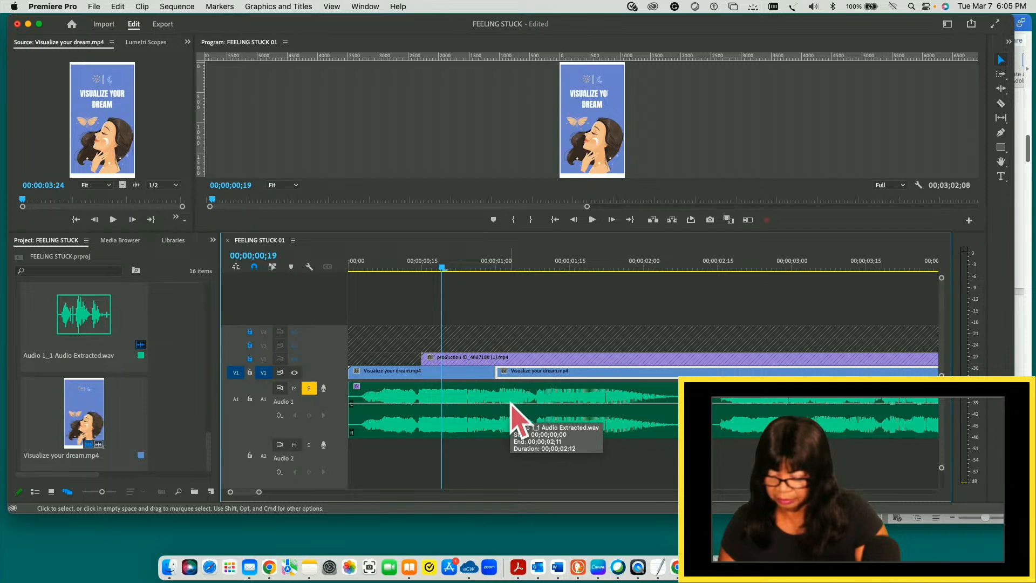
pyautogui.press('super+s')
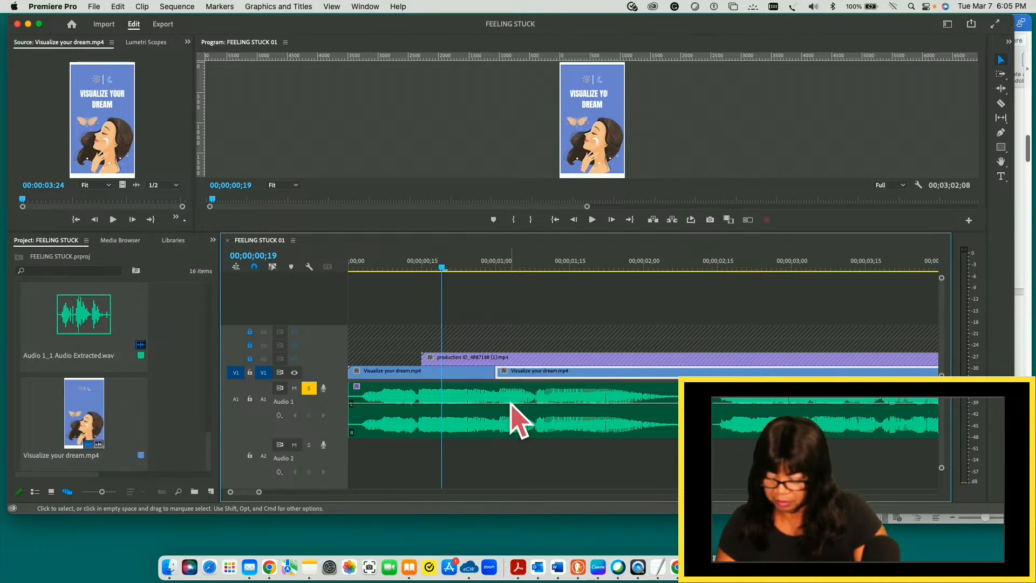
# - Compare the V1 pieces on both sides of the 00;00;05;17 cut and undo that split
pyautogui.click(510, 405)
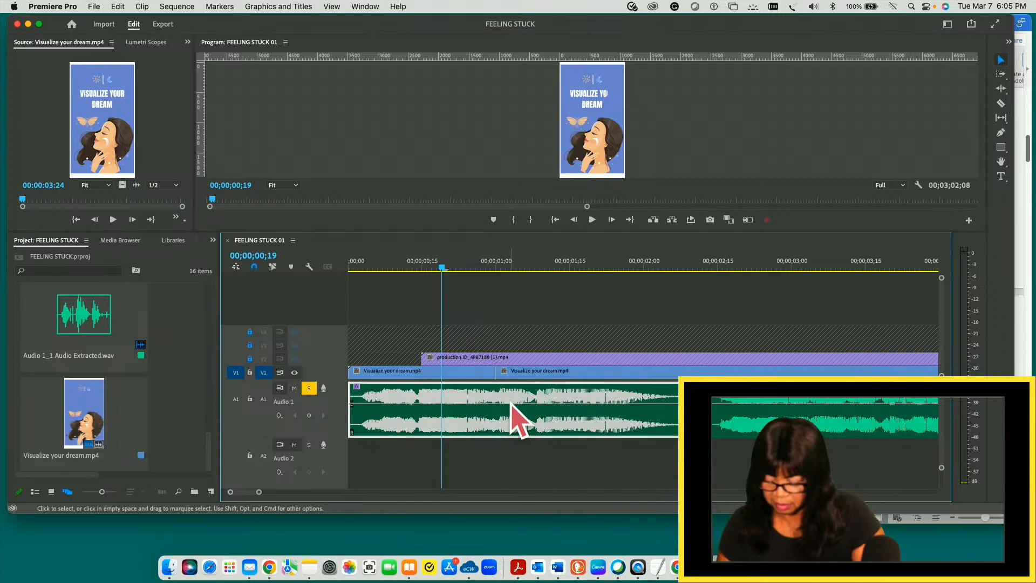
pyautogui.press('-')
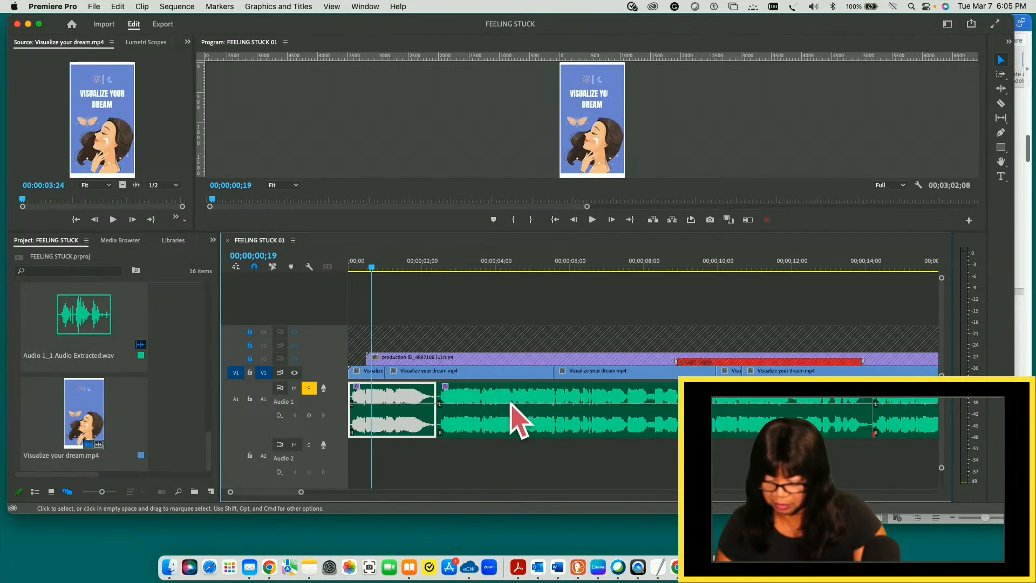
pyautogui.click(629, 372)
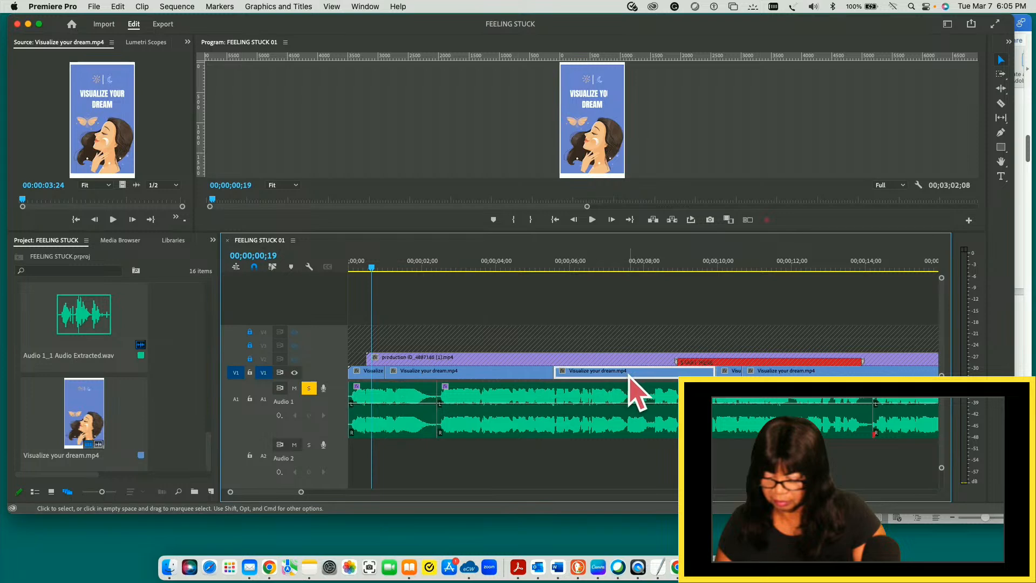
pyautogui.click(515, 375)
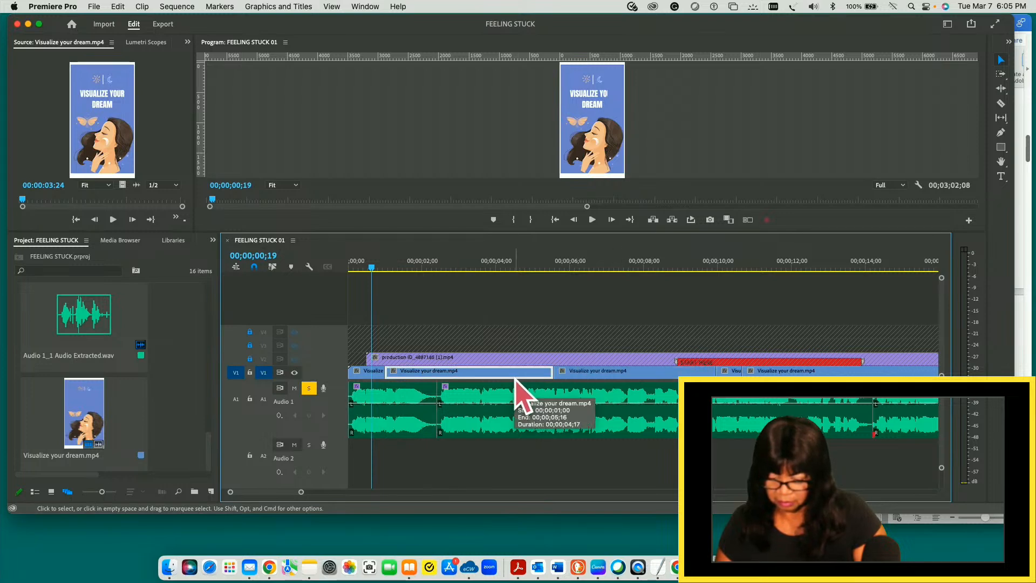
pyautogui.moveTo(372, 270); pyautogui.dragTo(475, 275)
pyautogui.press('super+z')
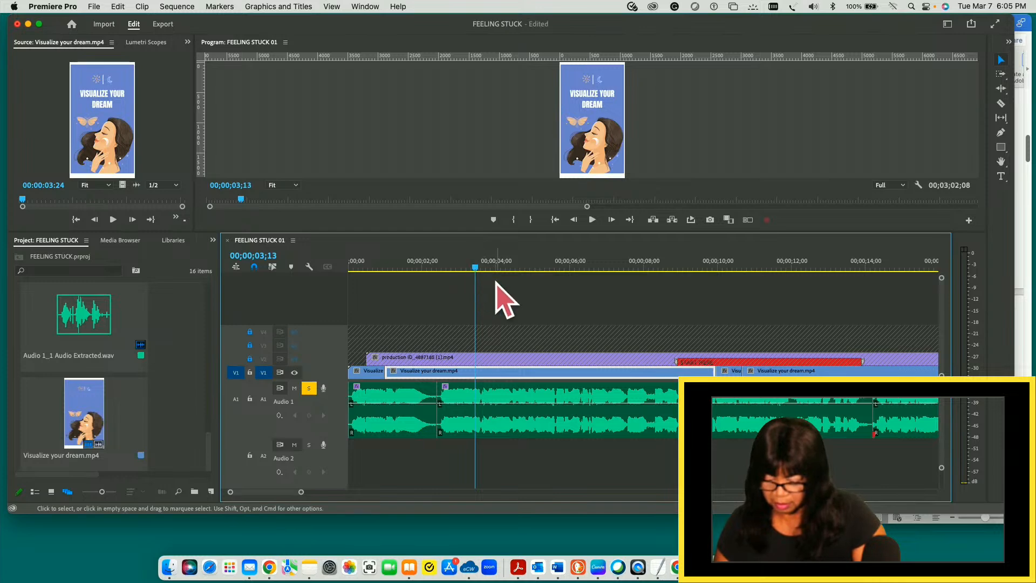
# - Try to ripple-trim the start of the second V1 background clip up to 00;00;05;21, and undo the trim
pyautogui.moveTo(476, 268); pyautogui.dragTo(560, 280)
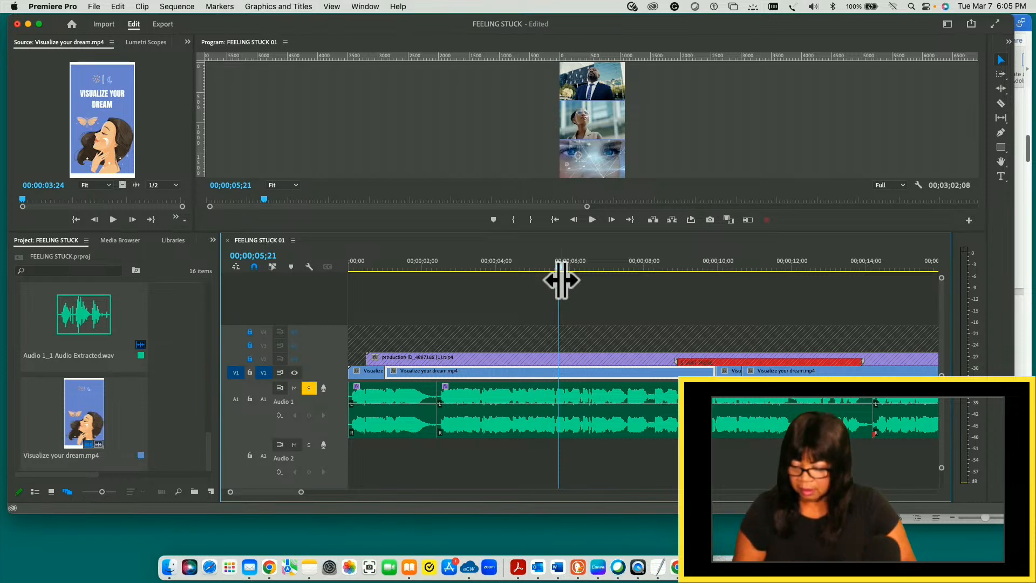
pyautogui.press('q')
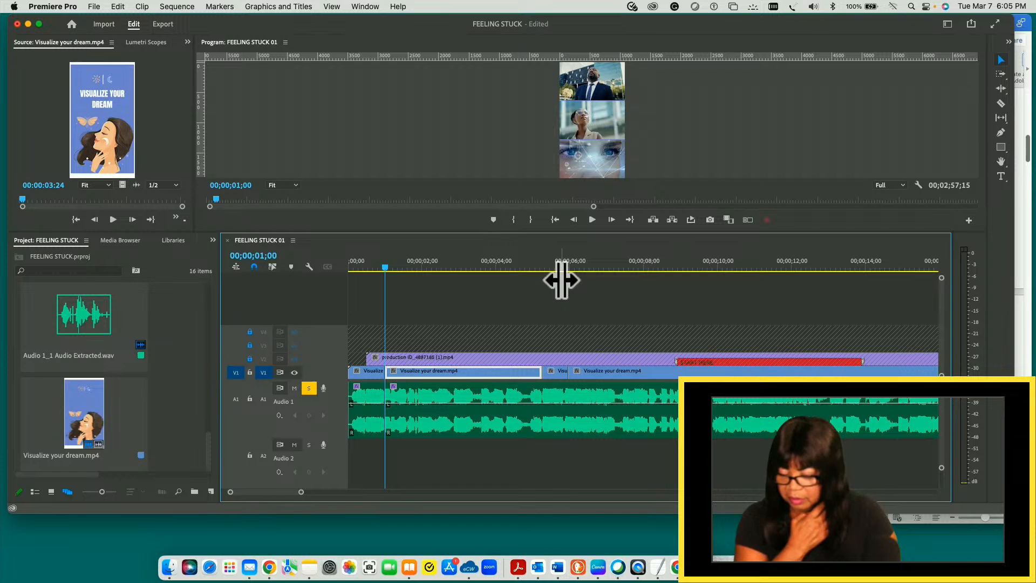
pyautogui.press('super+z')
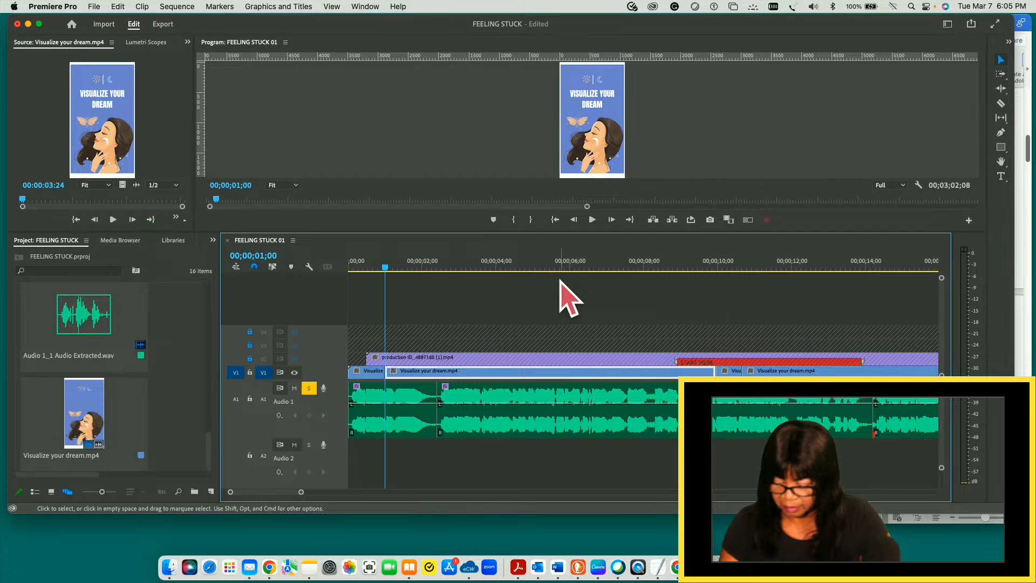
# - Ripple-trim the section from 00;00;01;00 to 00;00;05;22 off the start of the second V1 background clip and the A1 audio beneath it
pyautogui.press('-')
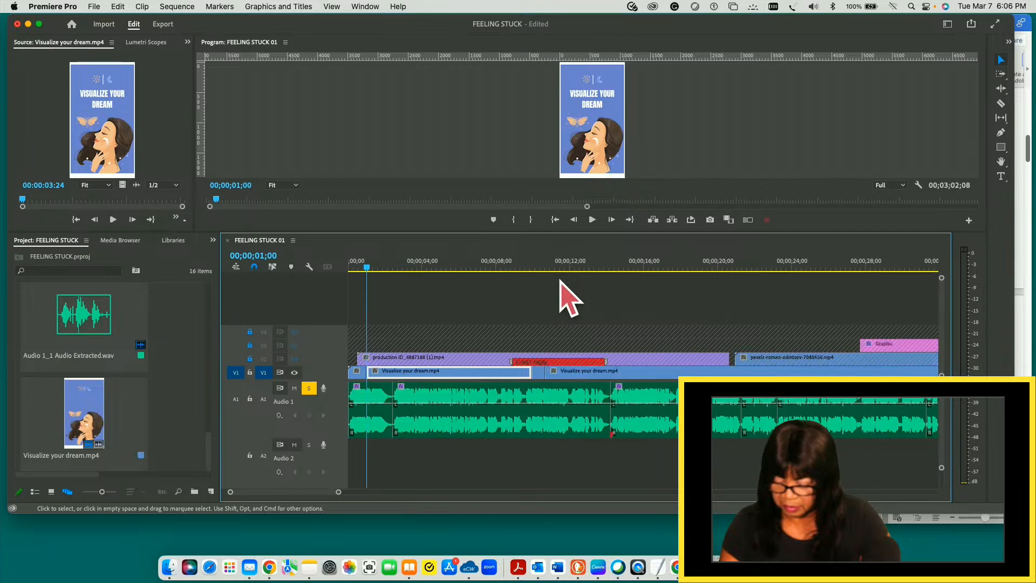
pyautogui.press('-')
pyautogui.press('-')
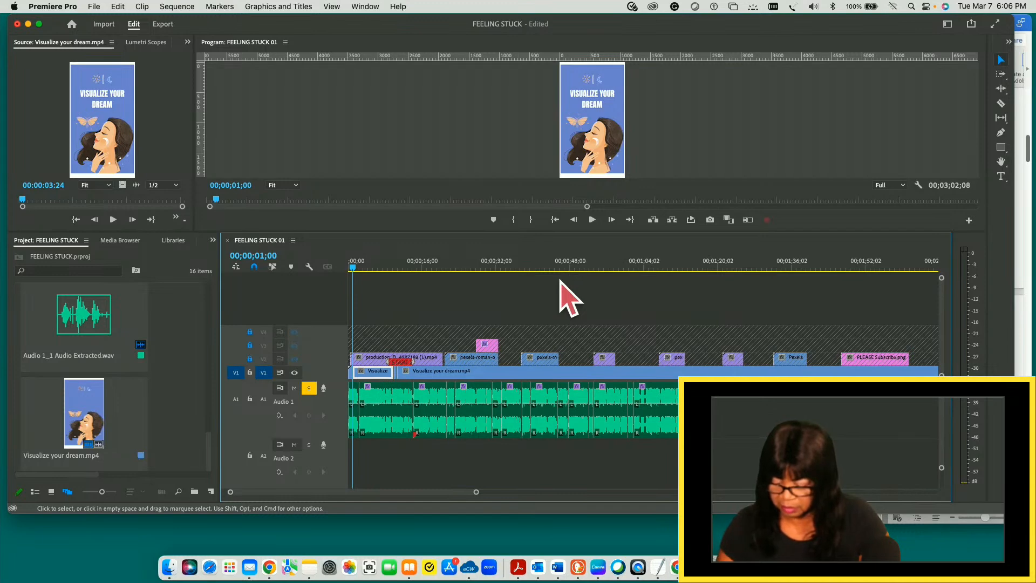
pyautogui.press('-')
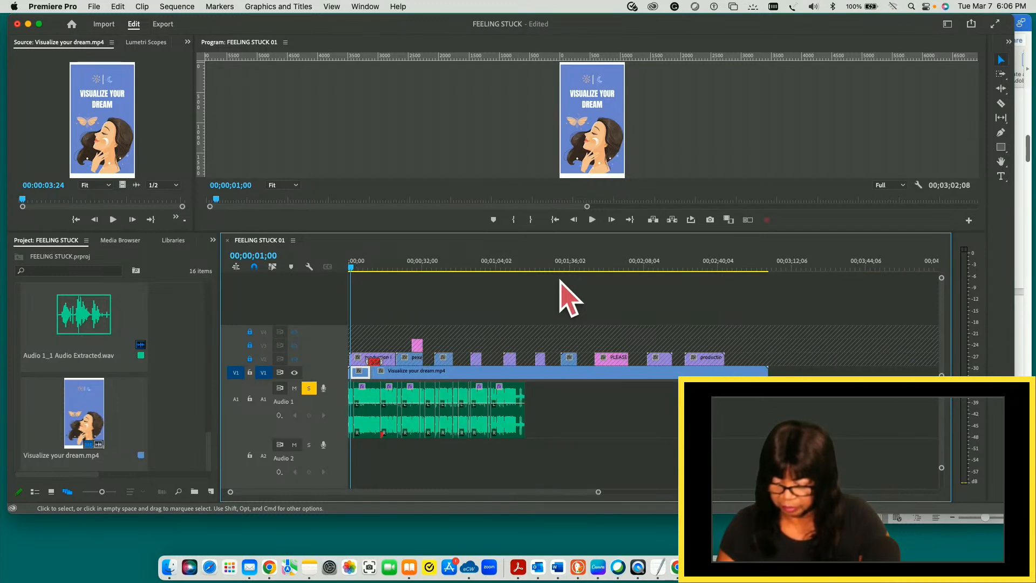
pyautogui.press('=')
pyautogui.press('=')
pyautogui.press('=')
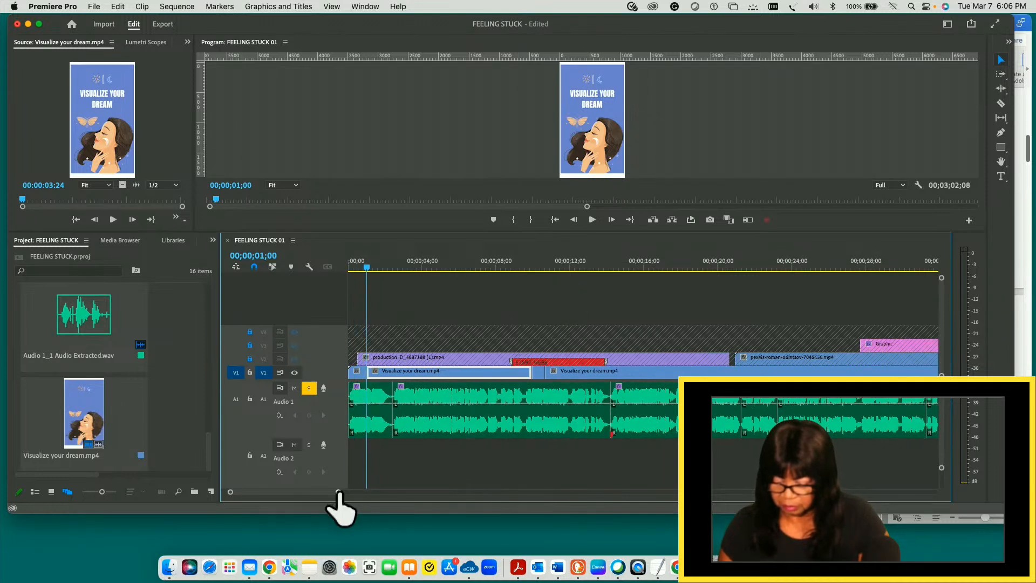
pyautogui.moveTo(338, 492); pyautogui.dragTo(325, 493)
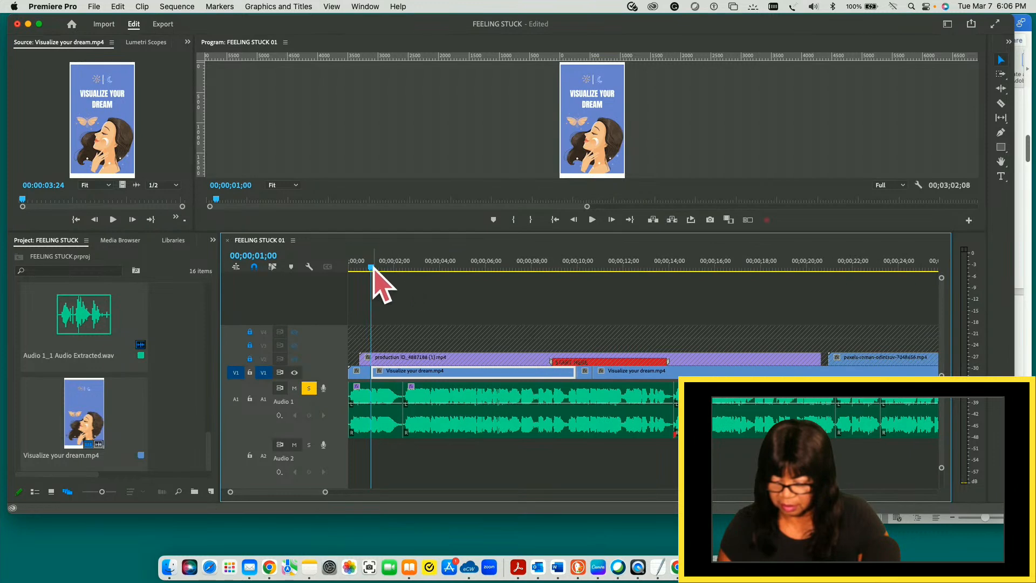
pyautogui.moveTo(371, 268); pyautogui.dragTo(481, 269)
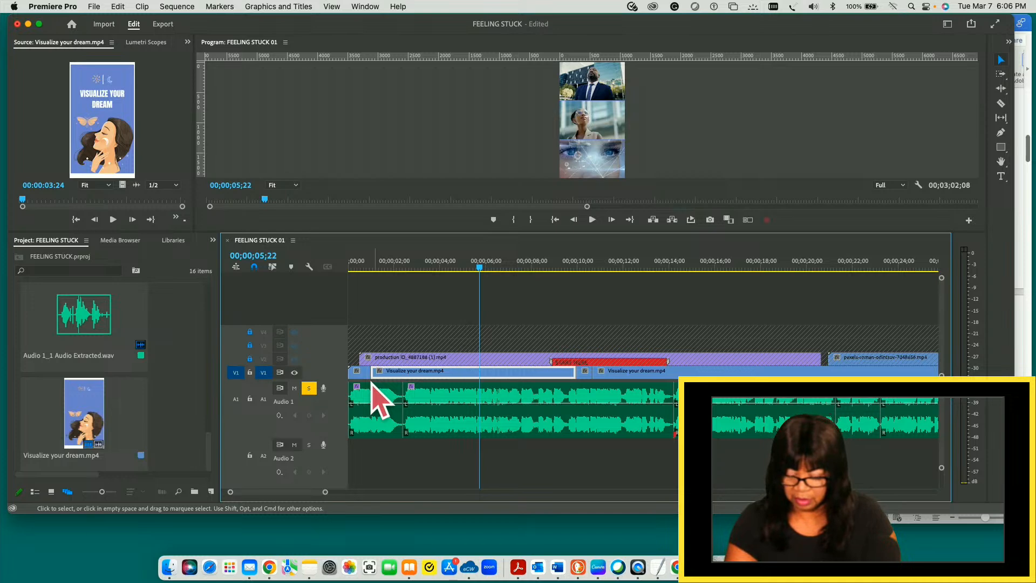
pyautogui.press('q')
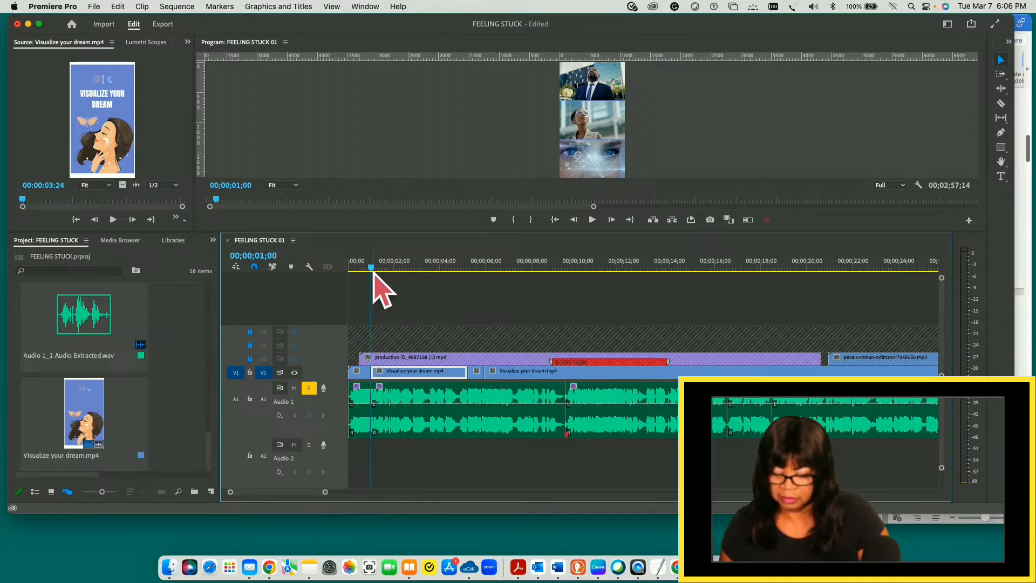
# - Scrub to the BREAK GOALS INTO SMALL STEPS slide and play the first three seconds of the sequence twice to check the trimmed cut
pyautogui.moveTo(372, 269); pyautogui.dragTo(484, 273)
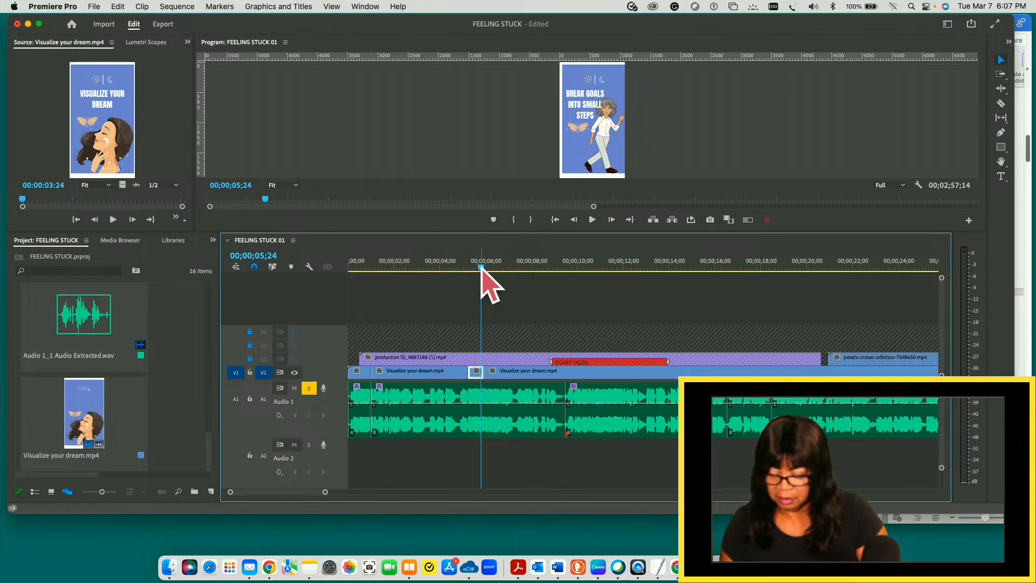
pyautogui.moveTo(481, 267); pyautogui.dragTo(346, 259)
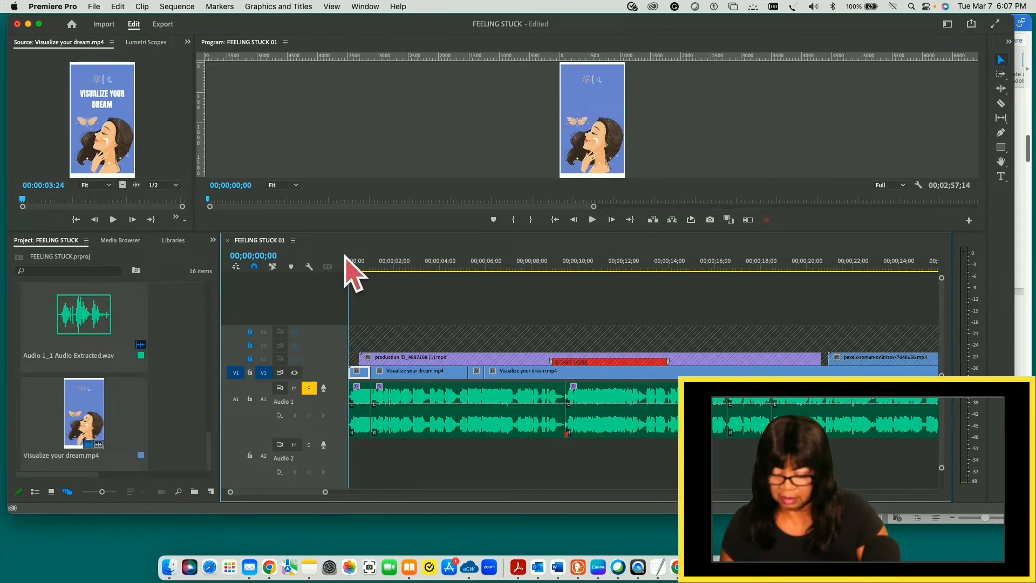
pyautogui.press('space')
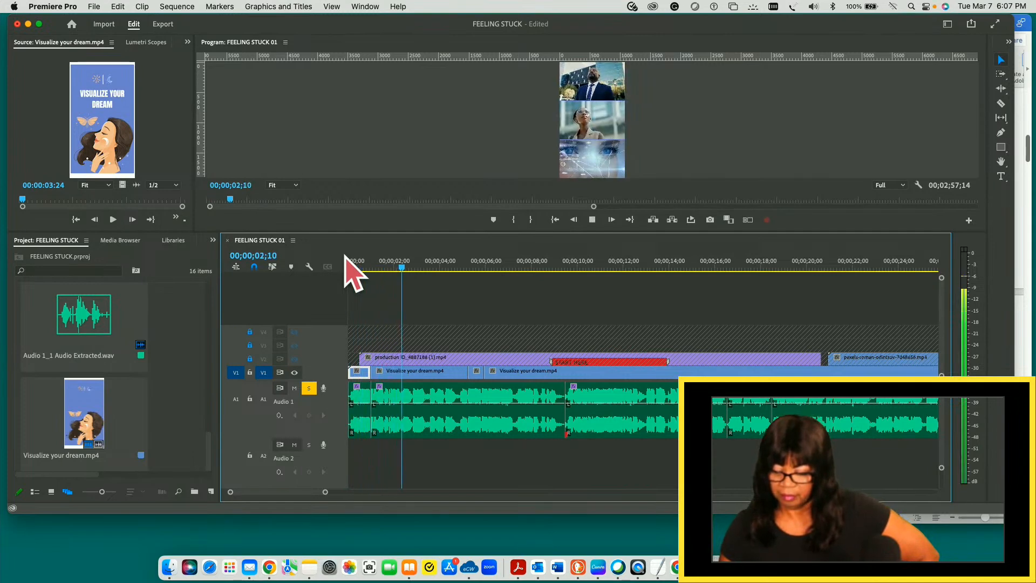
pyautogui.press('space')
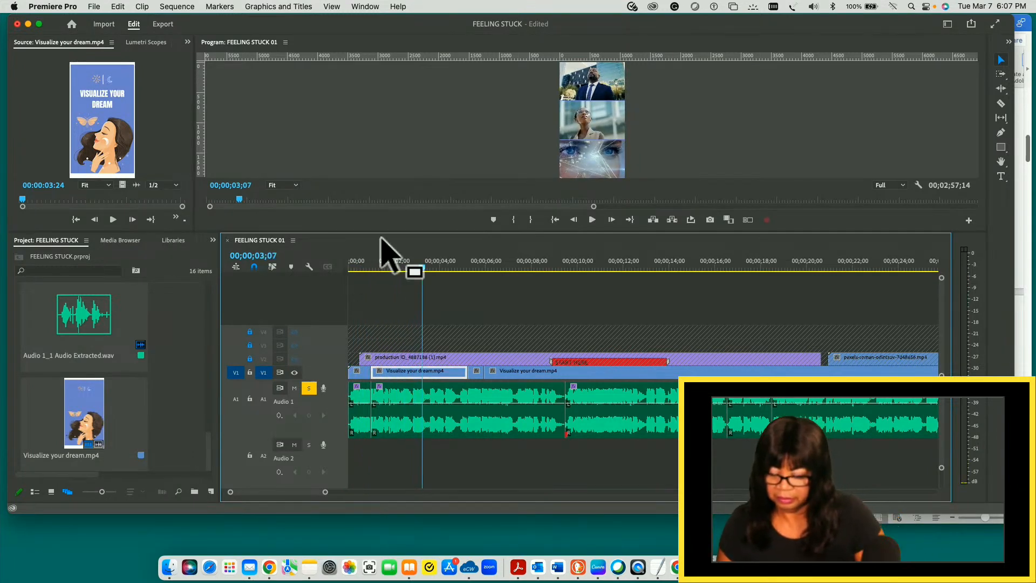
pyautogui.moveTo(421, 270); pyautogui.dragTo(352, 273)
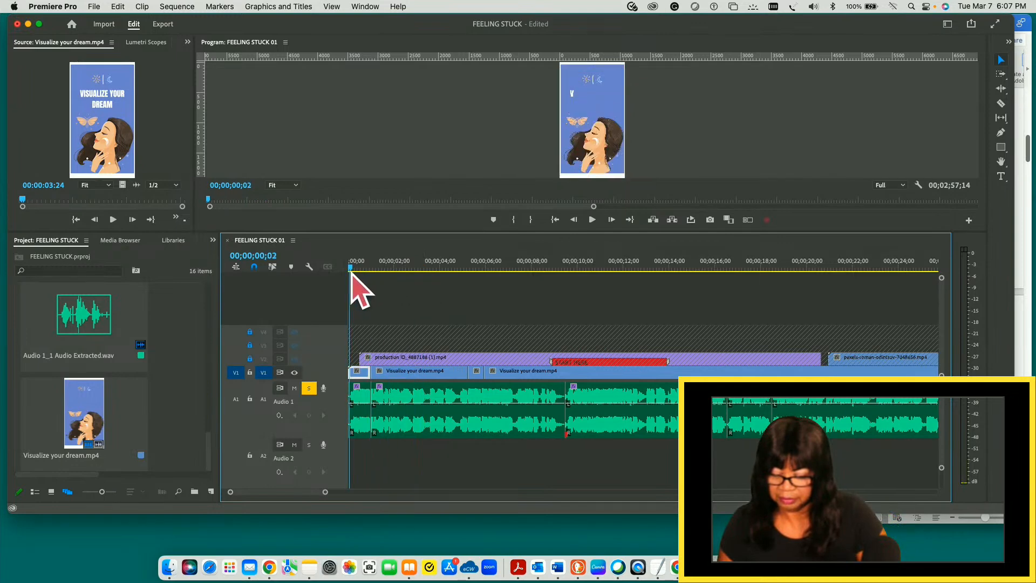
pyautogui.press('space')
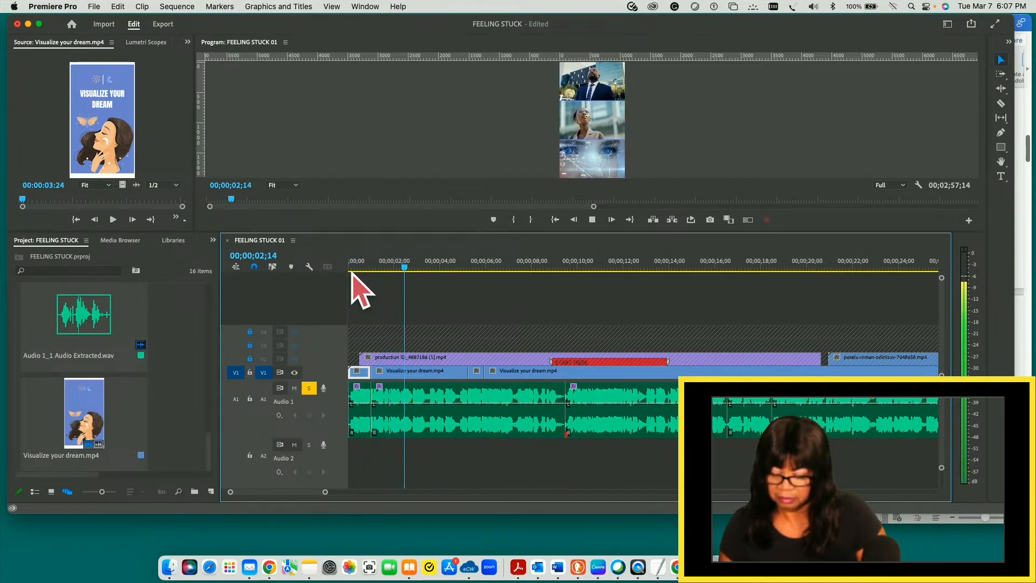
pyautogui.press('space')
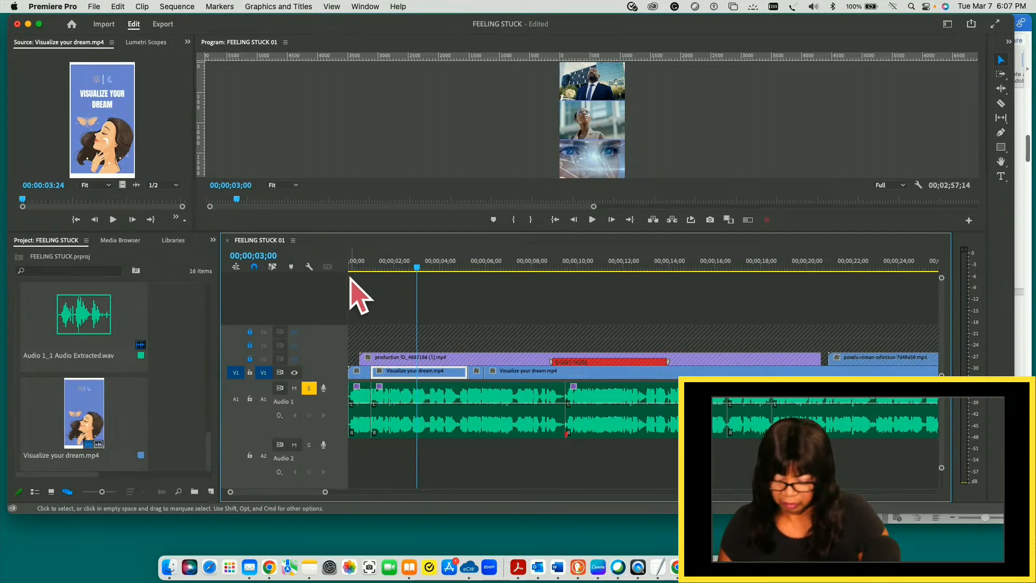
# - Replay the opening of the sequence up to 00;00;01;14 and undo the ripple trim of the second V1 background clip
pyautogui.moveTo(326, 494)
pyautogui.mouseDown()
pyautogui.moveTo(283, 492)
pyautogui.moveTo(306, 488)
pyautogui.mouseUp()
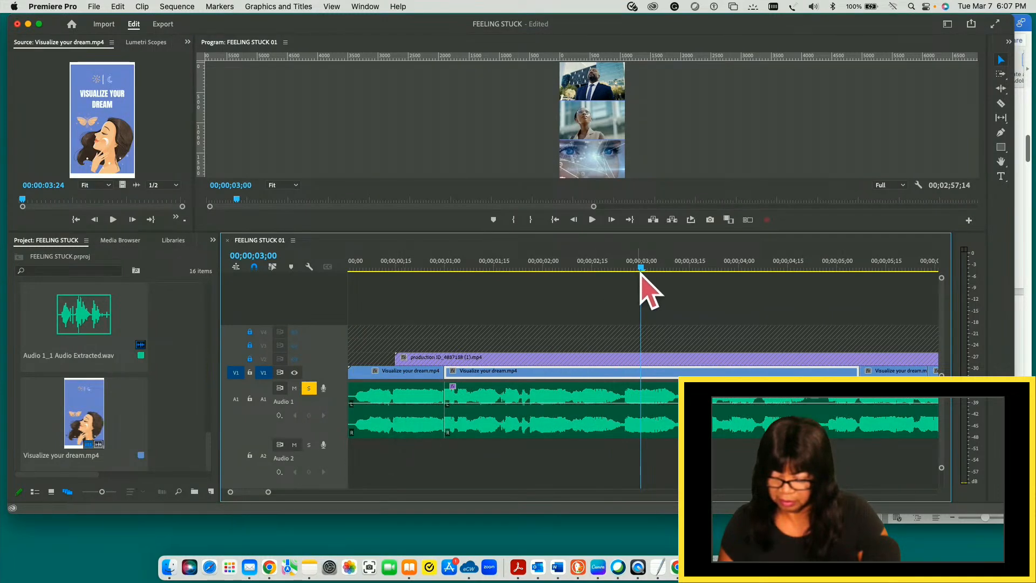
pyautogui.moveTo(642, 269); pyautogui.dragTo(355, 291)
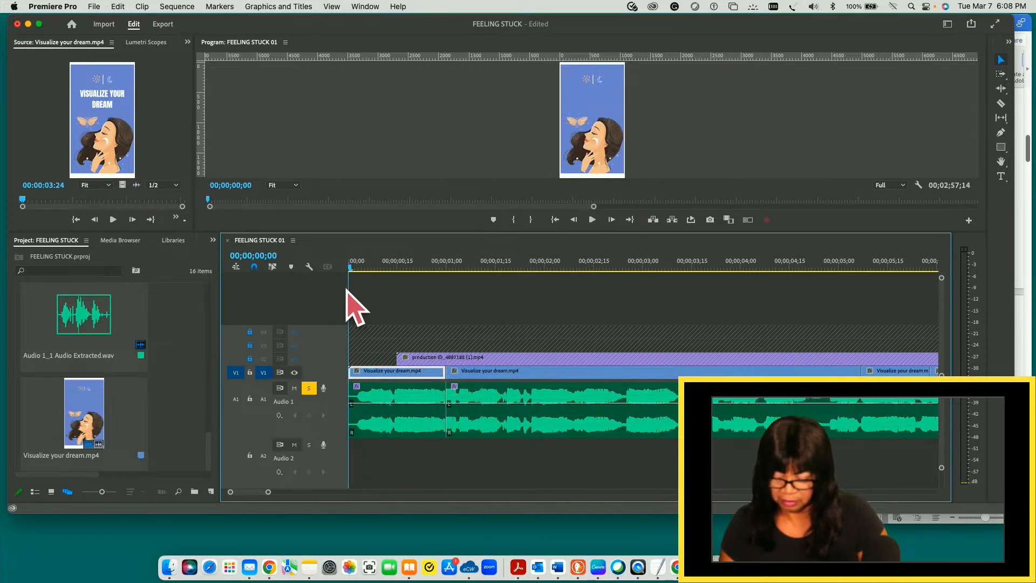
pyautogui.press('space')
pyautogui.press('space')
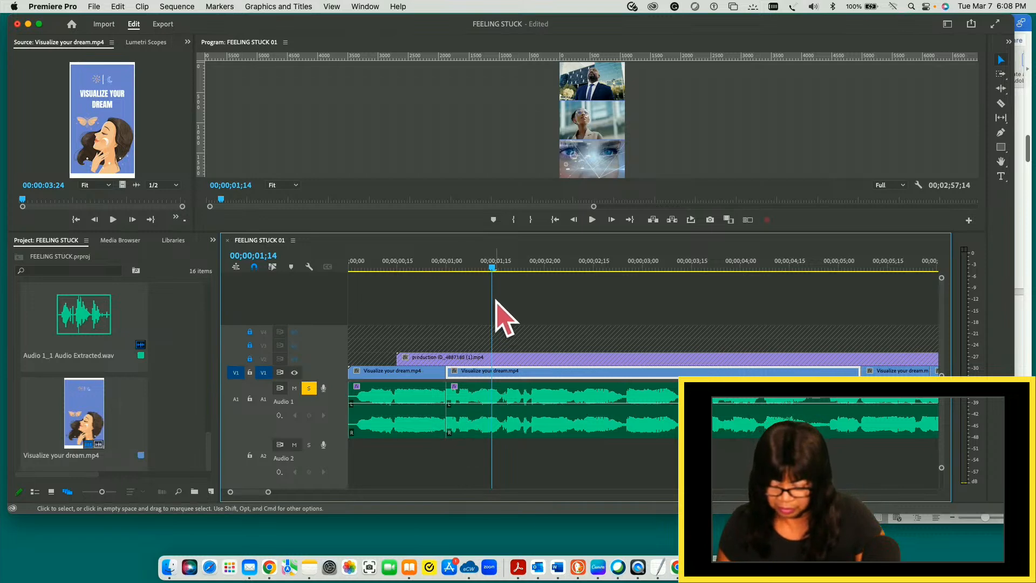
pyautogui.press('super+z')
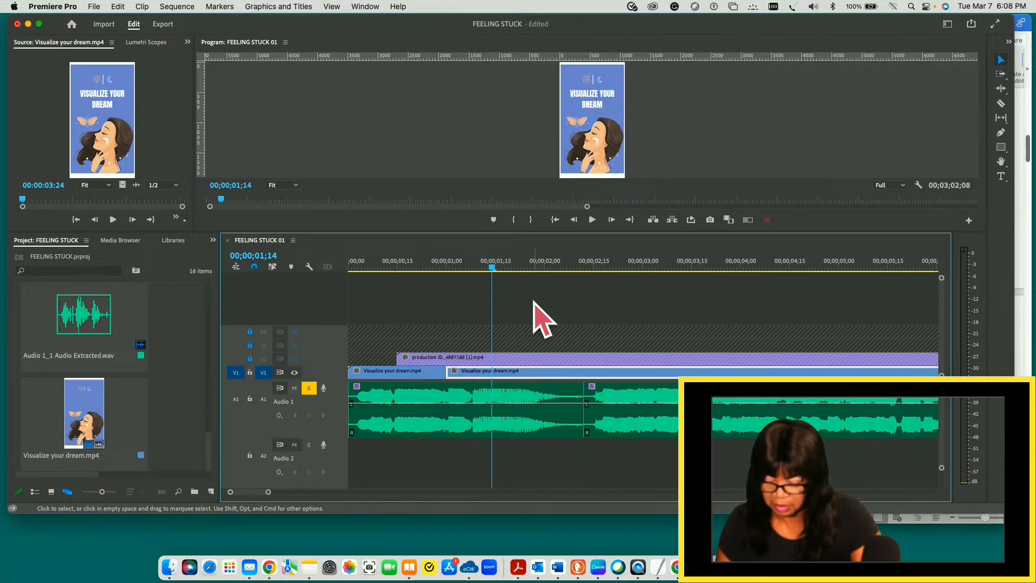
# - Play the opening twice and compare the end of the first A1 audio clip with the V1 cut at 00;00;01;00
pyautogui.moveTo(494, 270); pyautogui.dragTo(354, 274)
pyautogui.press('space')
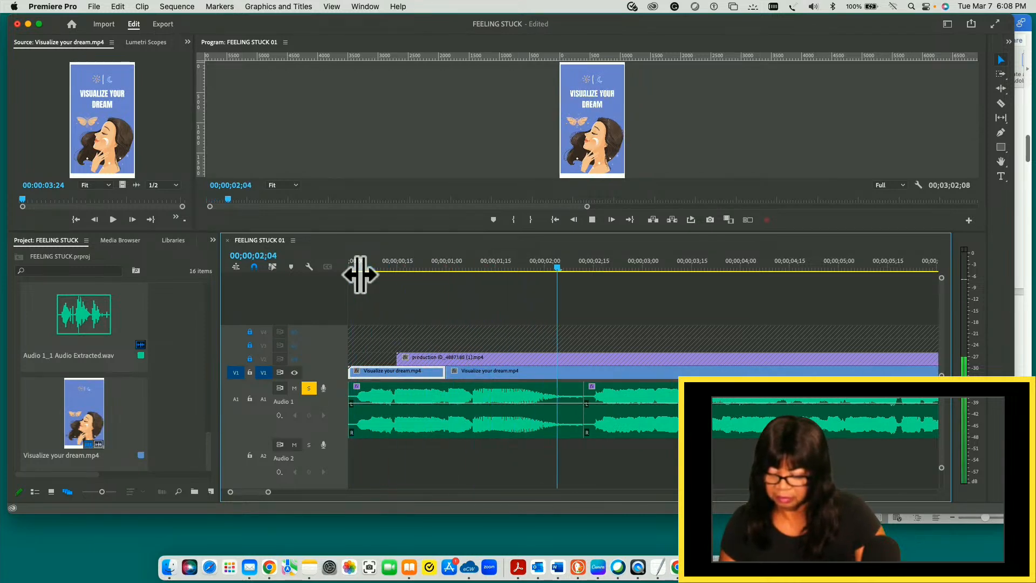
pyautogui.press('space')
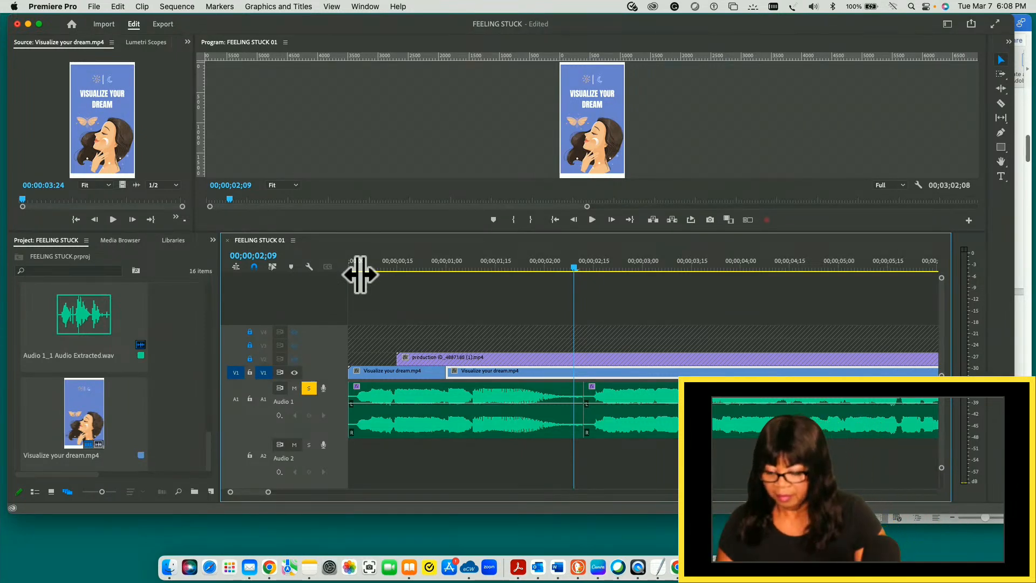
pyautogui.click(541, 397)
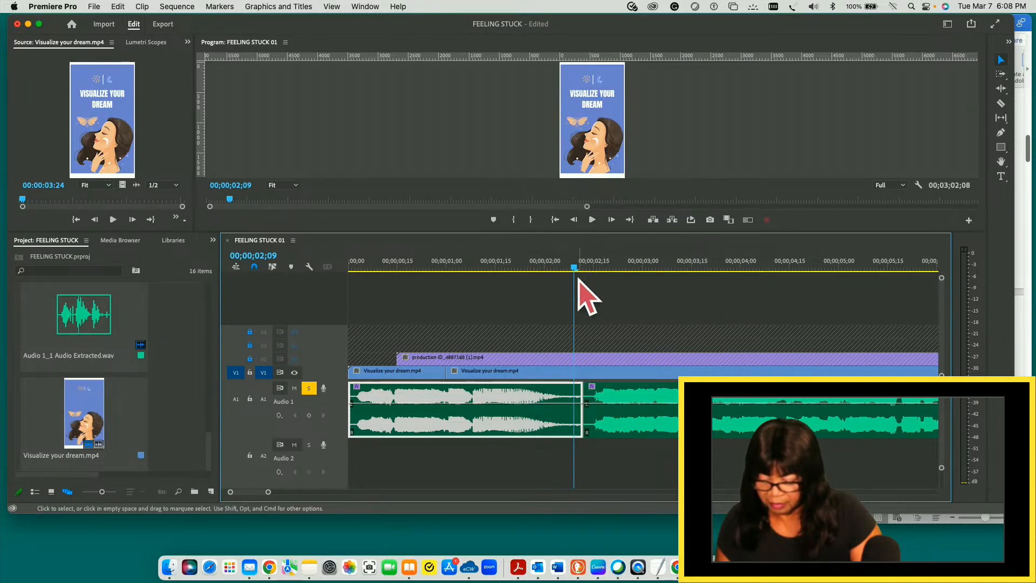
pyautogui.moveTo(575, 268); pyautogui.dragTo(362, 294)
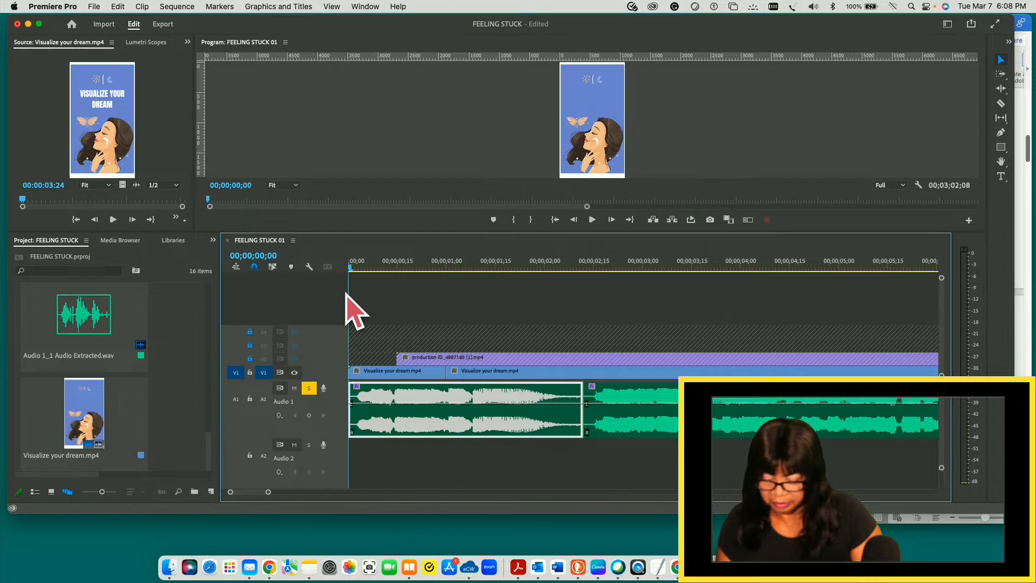
pyautogui.press('space')
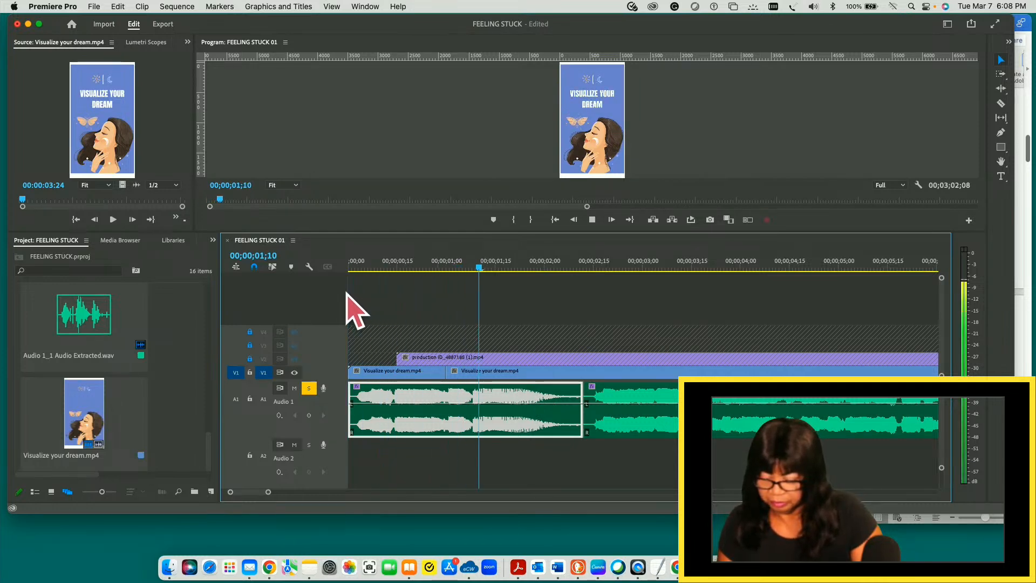
pyautogui.click(346, 294)
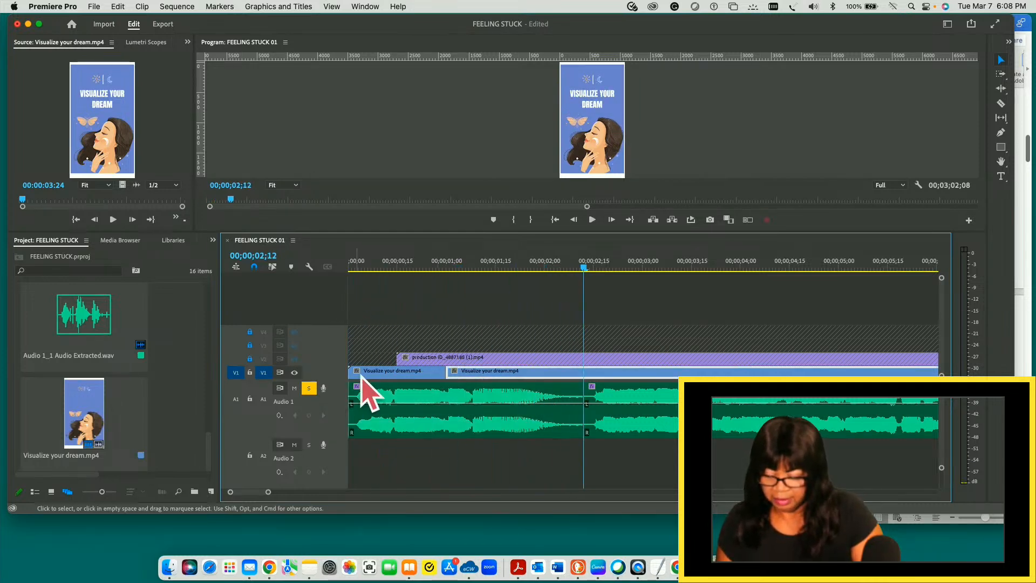
pyautogui.click(490, 422)
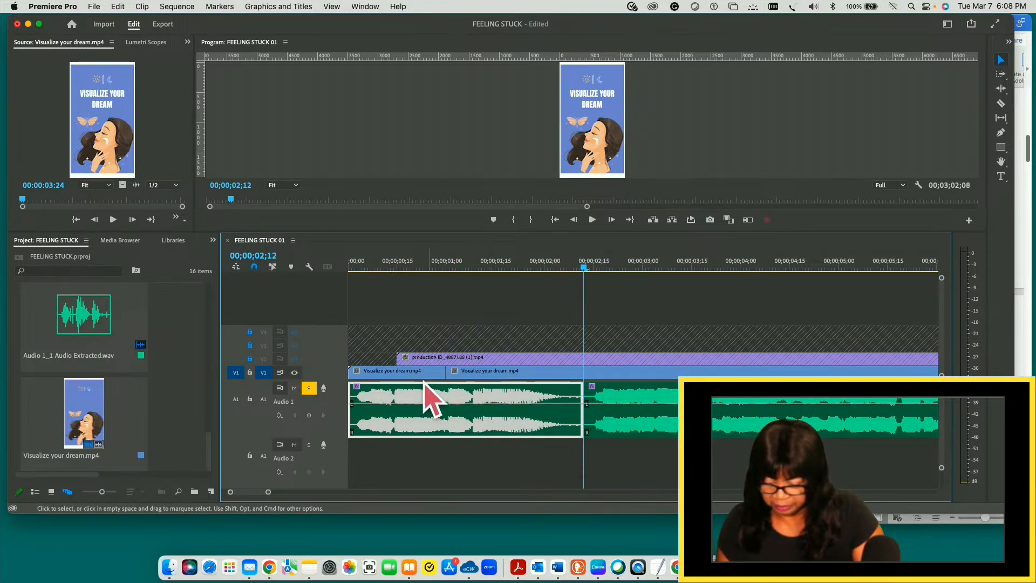
pyautogui.moveTo(584, 267); pyautogui.dragTo(449, 290)
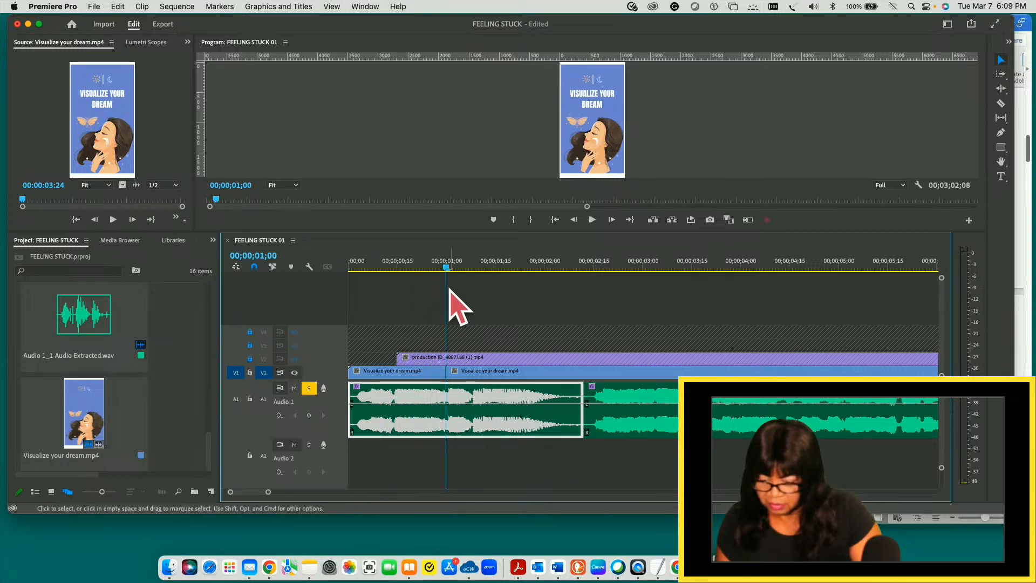
# - Select all V1 clips from the 00;00;01;00 cut onward with Track Select Forward and move them so they start at about 00;00;02;24
pyautogui.click(507, 377)
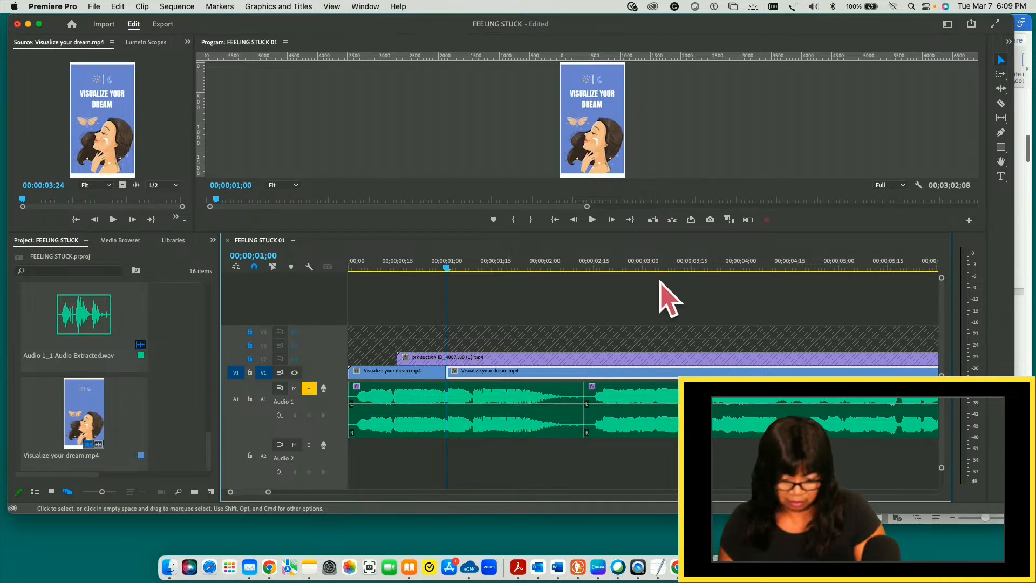
pyautogui.click(565, 309)
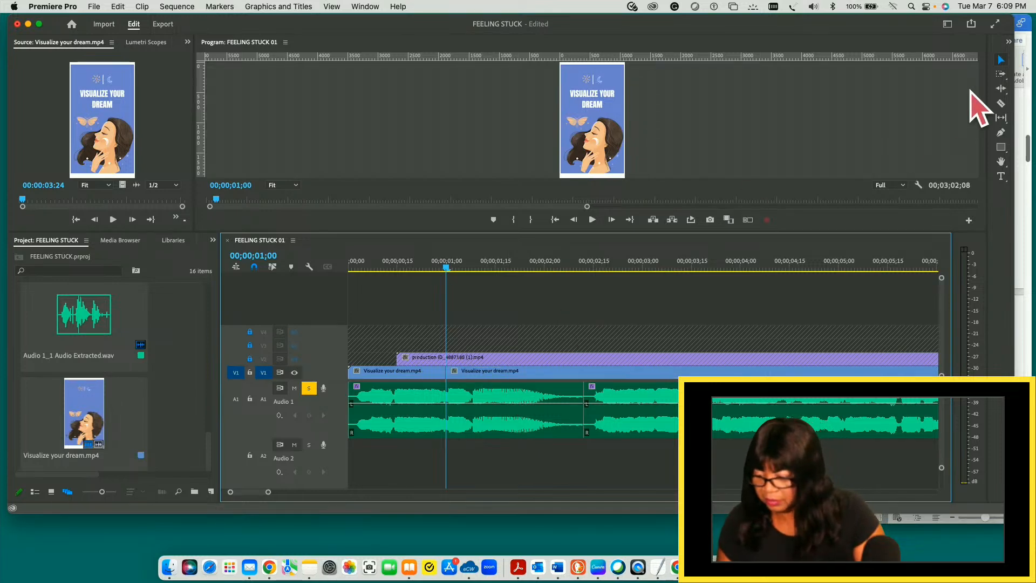
pyautogui.click(1001, 75)
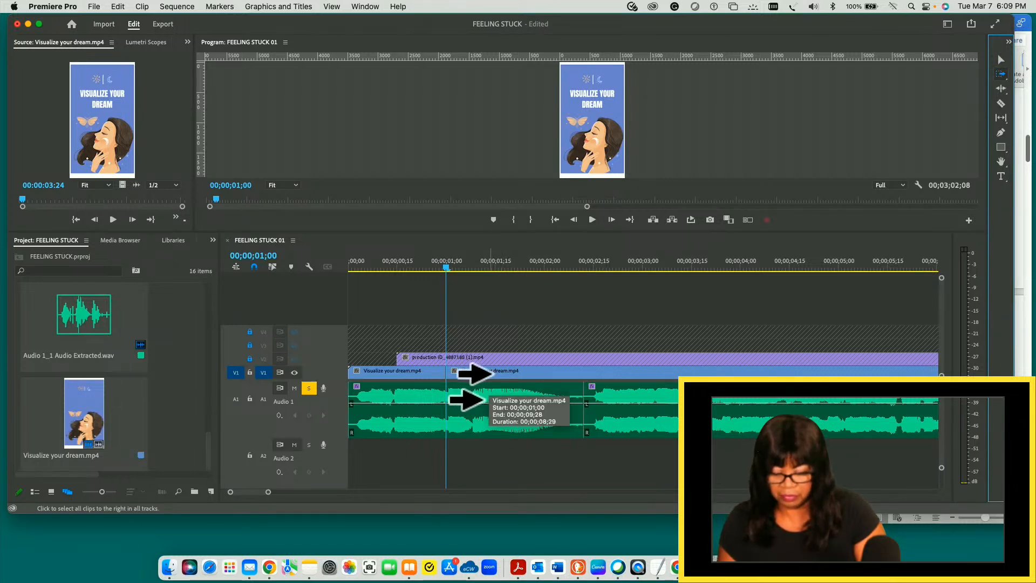
pyautogui.press('shift')
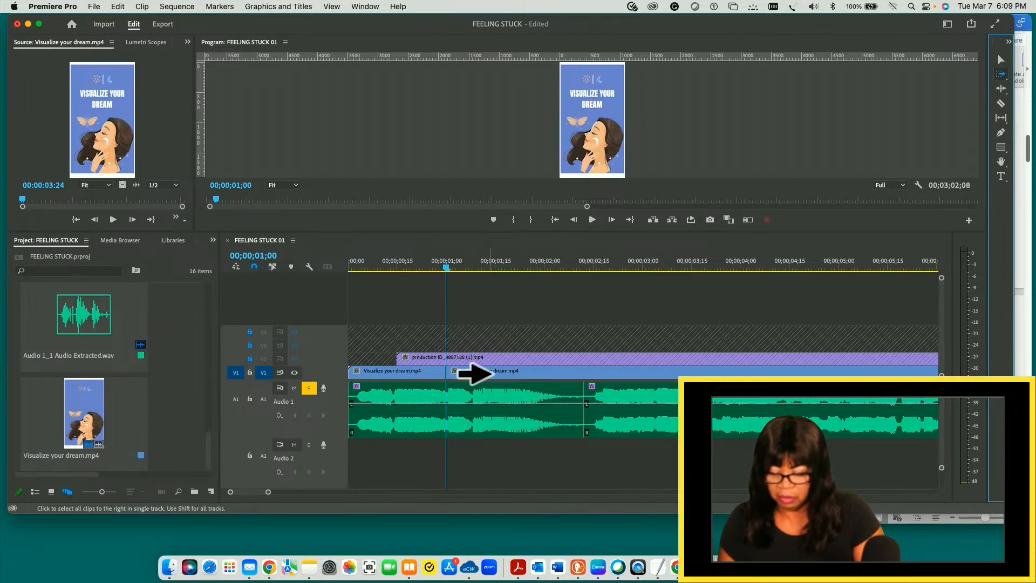
pyautogui.keyDown('shift'); pyautogui.click(474, 373); pyautogui.keyUp('shift')
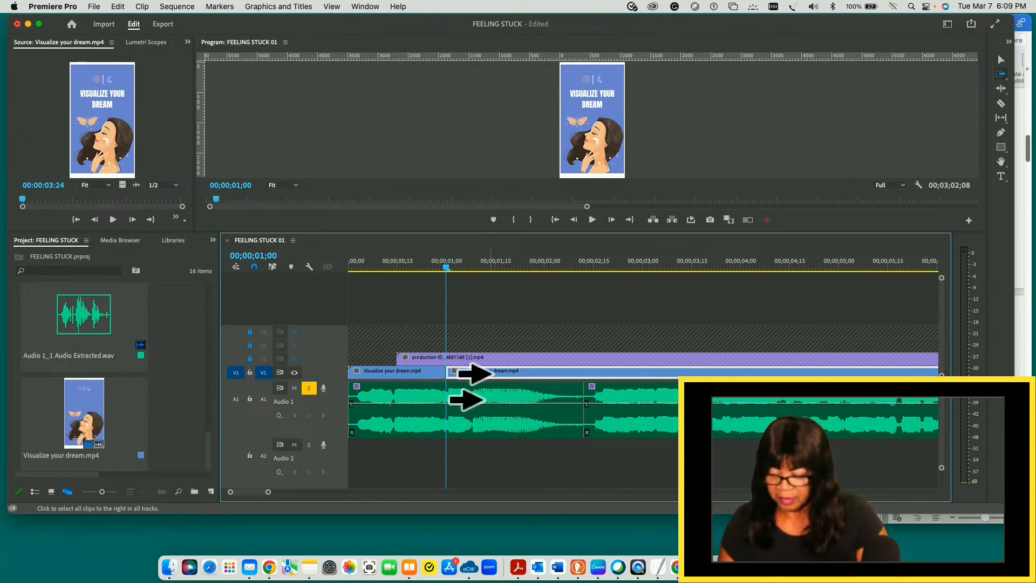
pyautogui.click(1002, 60)
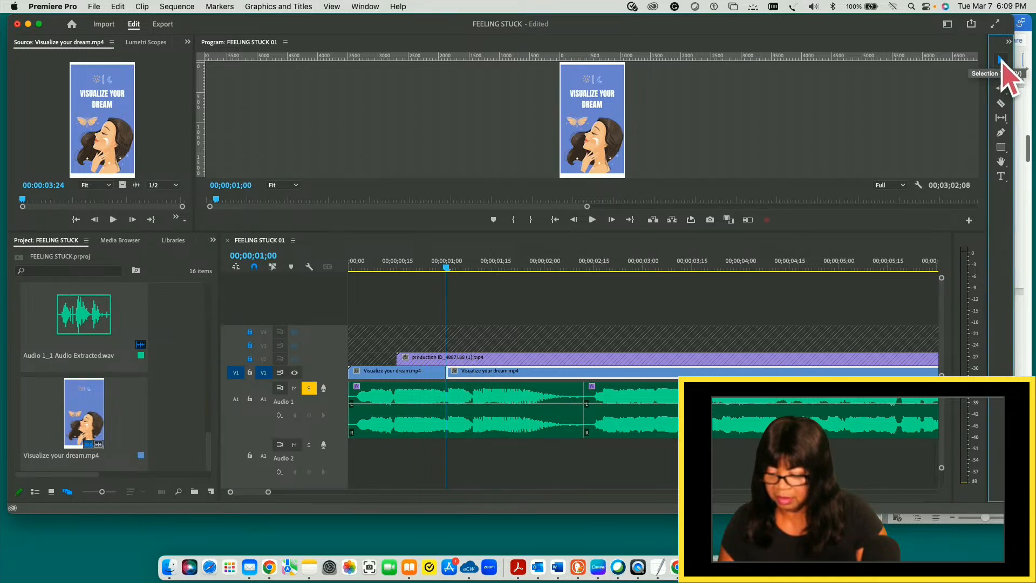
pyautogui.moveTo(481, 377); pyautogui.dragTo(659, 378)
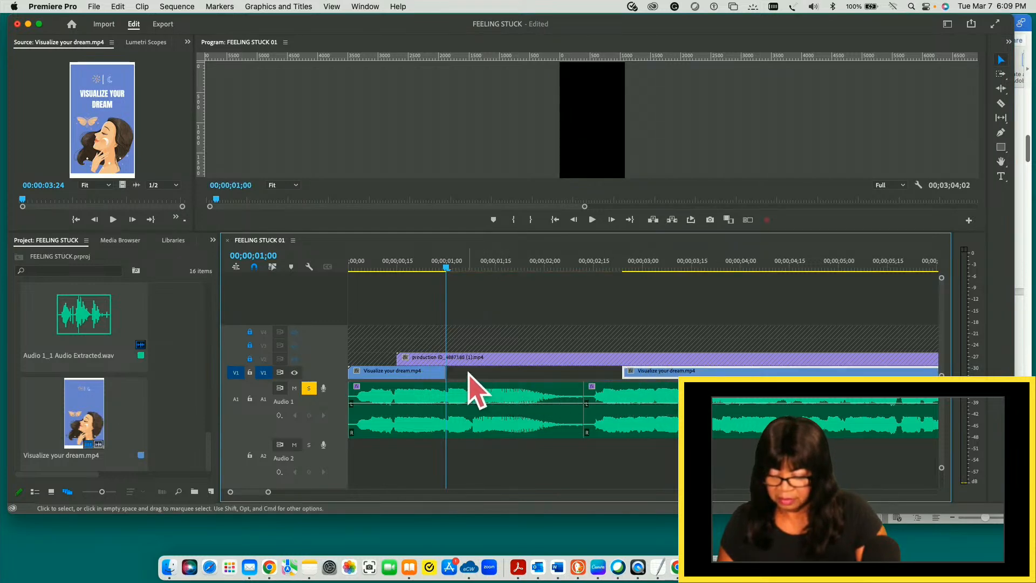
# - Extend the first V1 background clip to the end of the first A1 audio clip at 00;00;02;12 and play the opening to check it
pyautogui.click(415, 375)
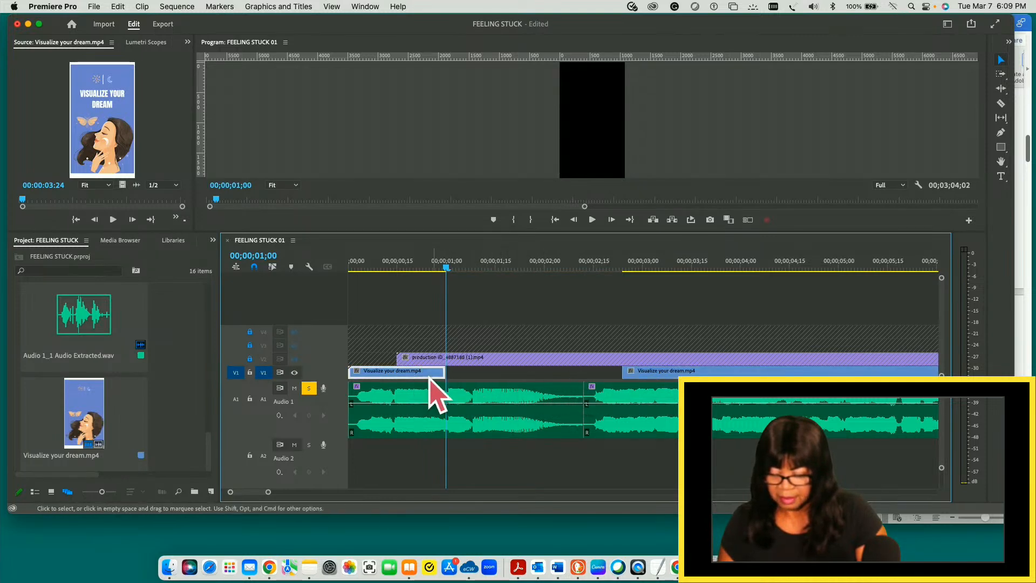
pyautogui.moveTo(444, 371); pyautogui.dragTo(588, 371)
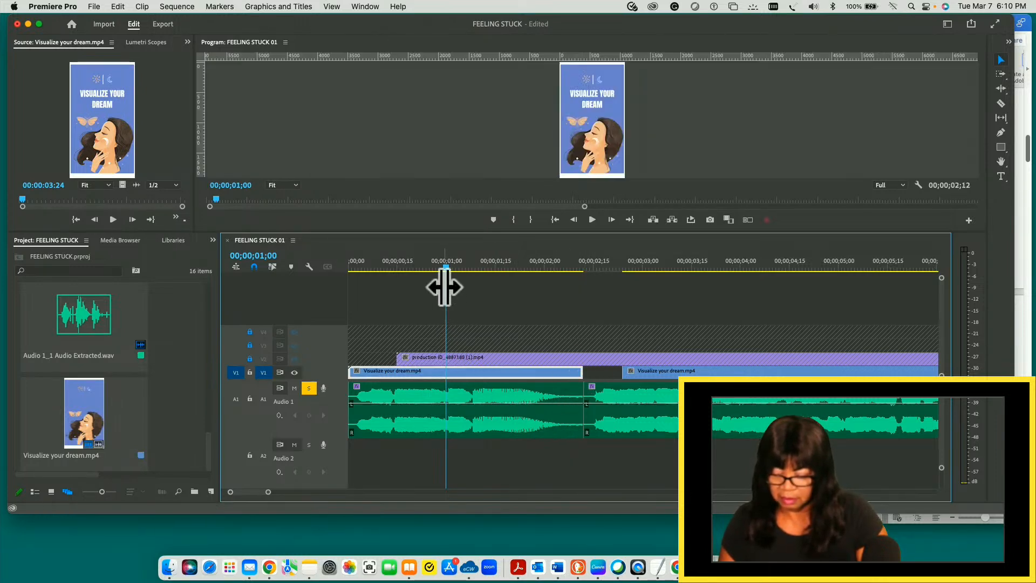
pyautogui.moveTo(446, 268); pyautogui.dragTo(346, 271)
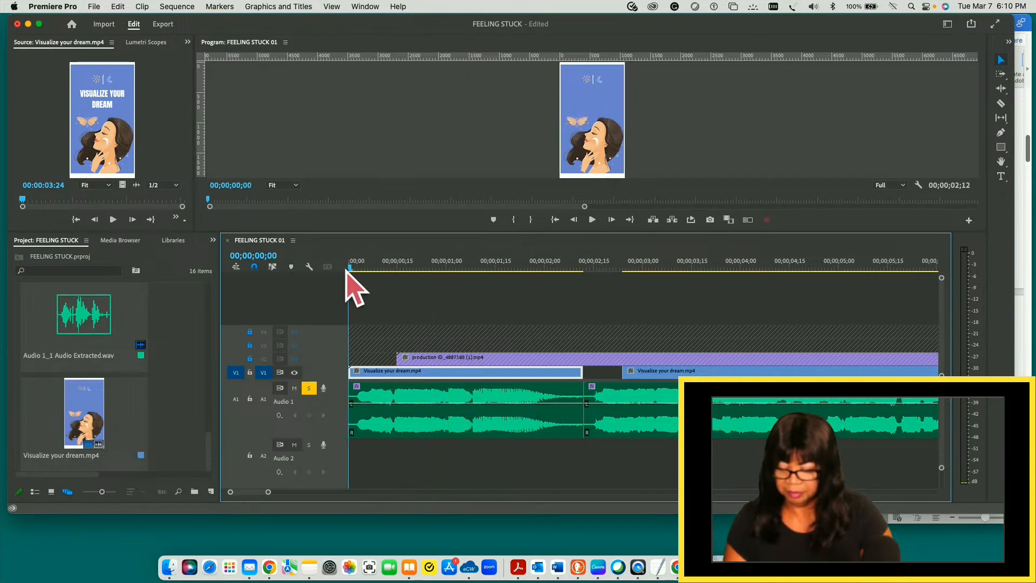
pyautogui.press('space')
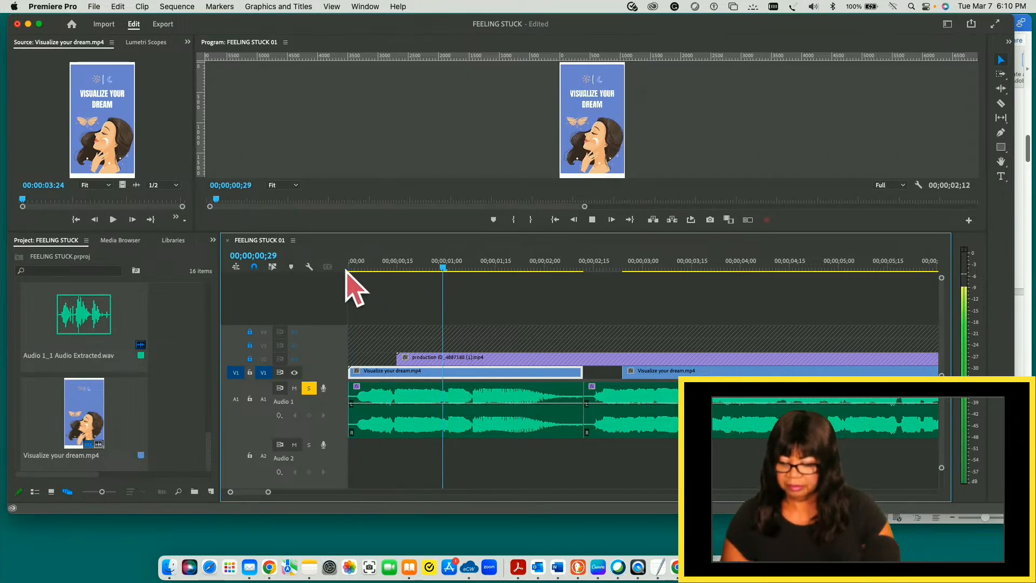
pyautogui.press('space')
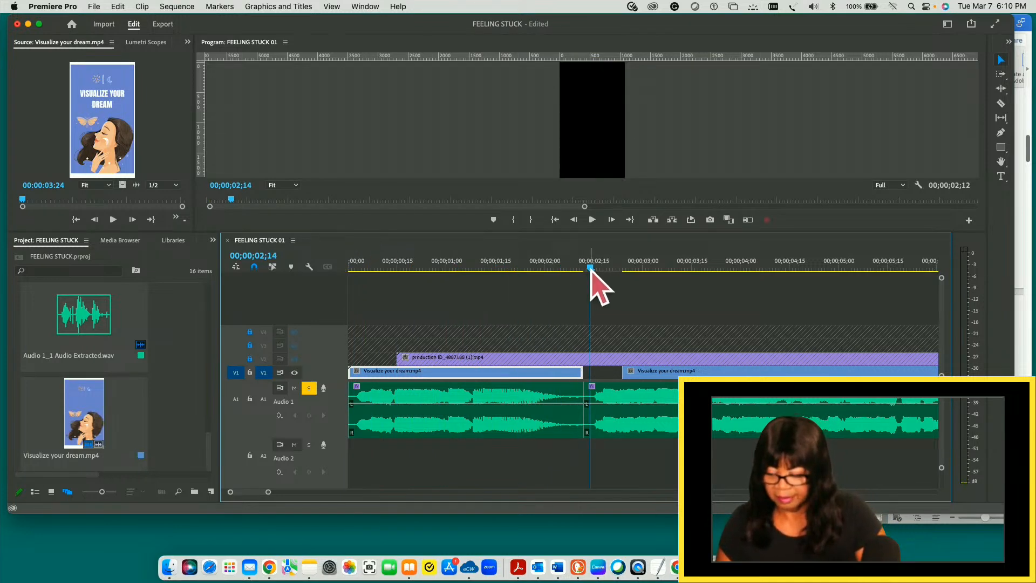
pyautogui.click(574, 268)
pyautogui.moveTo(574, 267)
pyautogui.mouseDown()
pyautogui.moveTo(583, 267)
pyautogui.moveTo(352, 268)
pyautogui.moveTo(581, 268)
pyautogui.mouseUp()
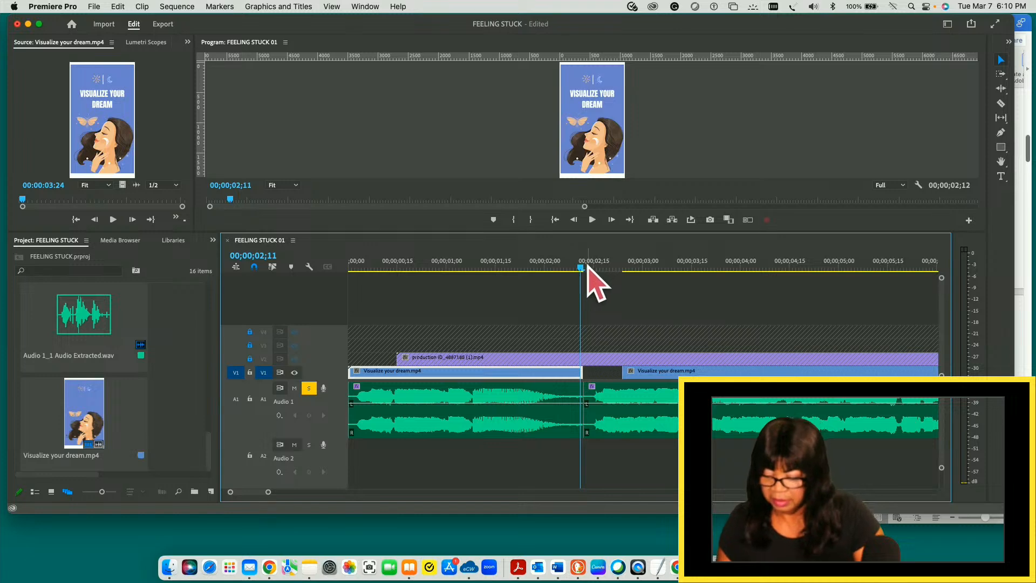
pyautogui.moveTo(581, 268); pyautogui.dragTo(584, 268)
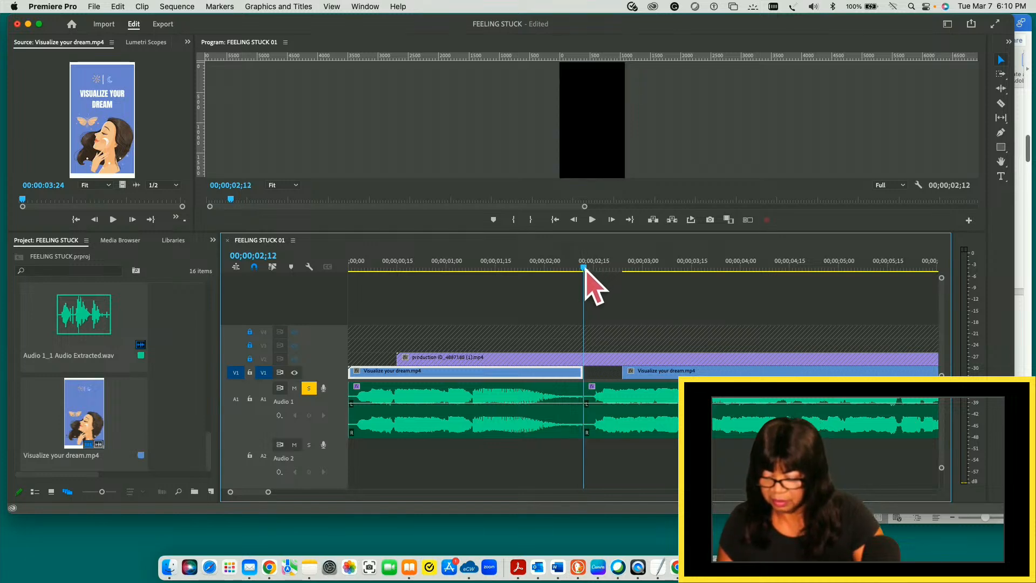
# - Play the sequence from 00;00;02;12 to 00;00;09;13 and save the project
pyautogui.press('space')
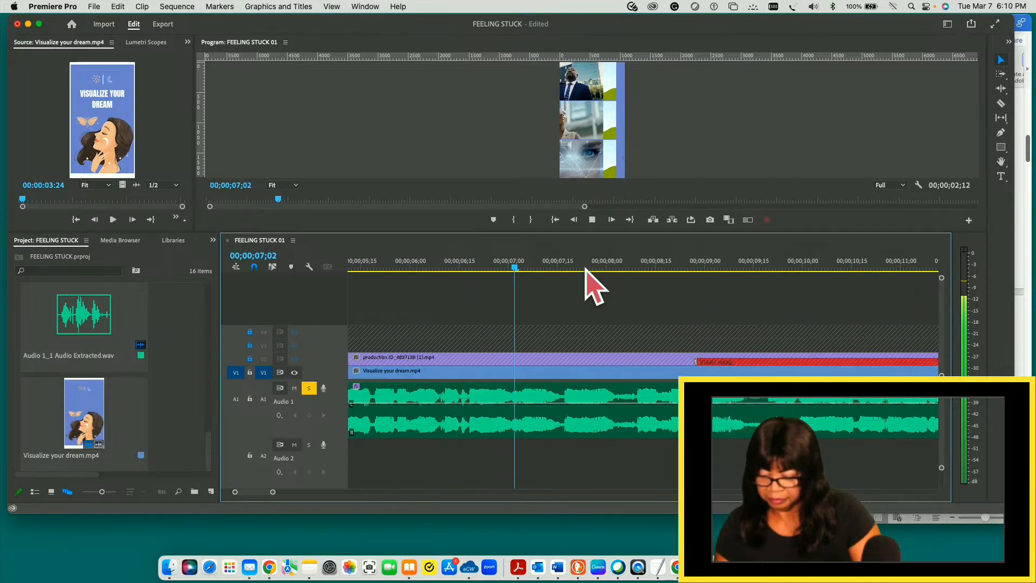
pyautogui.press('space')
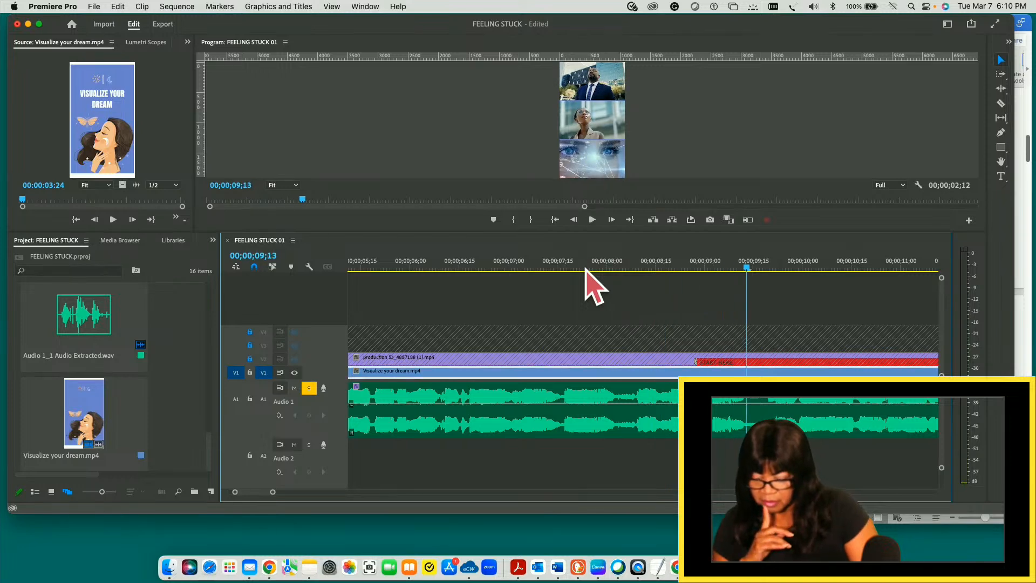
pyautogui.press('super+s')
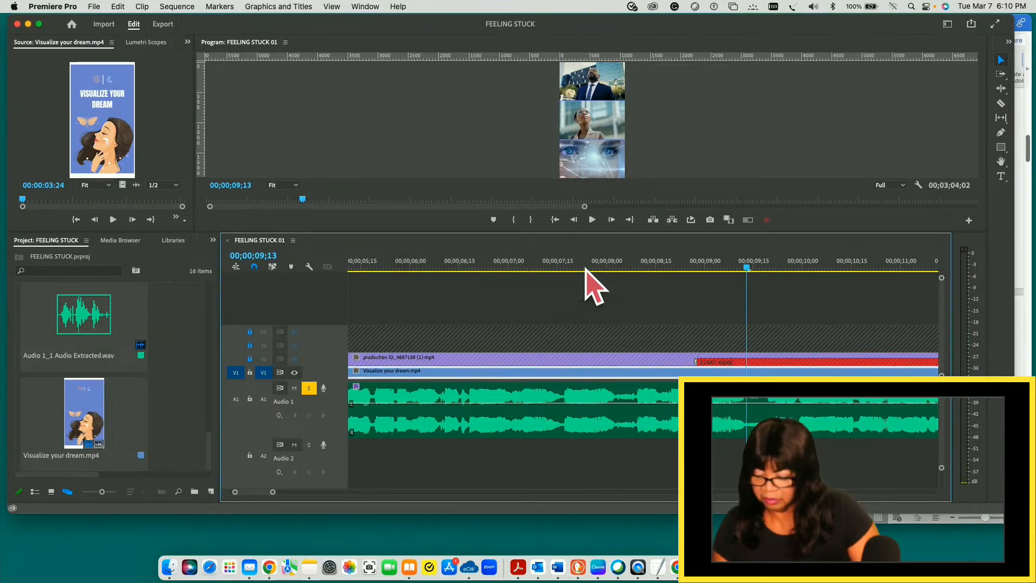
# - Play on from 00;00;09;13 to 00;00;13;27, examine the end of the A1 audio clip there and scrub to 00;00;14;06
pyautogui.press('space')
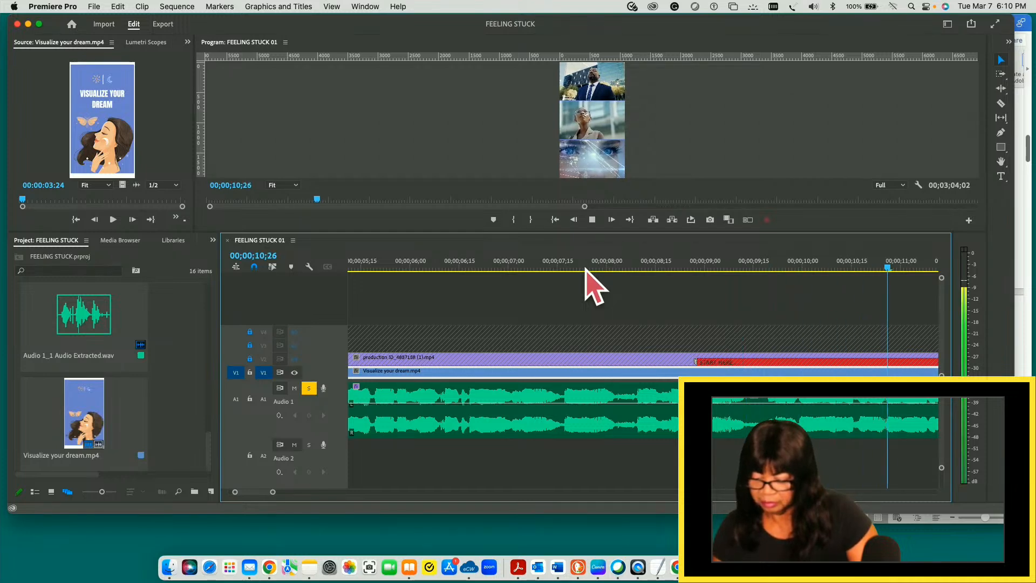
pyautogui.press('space')
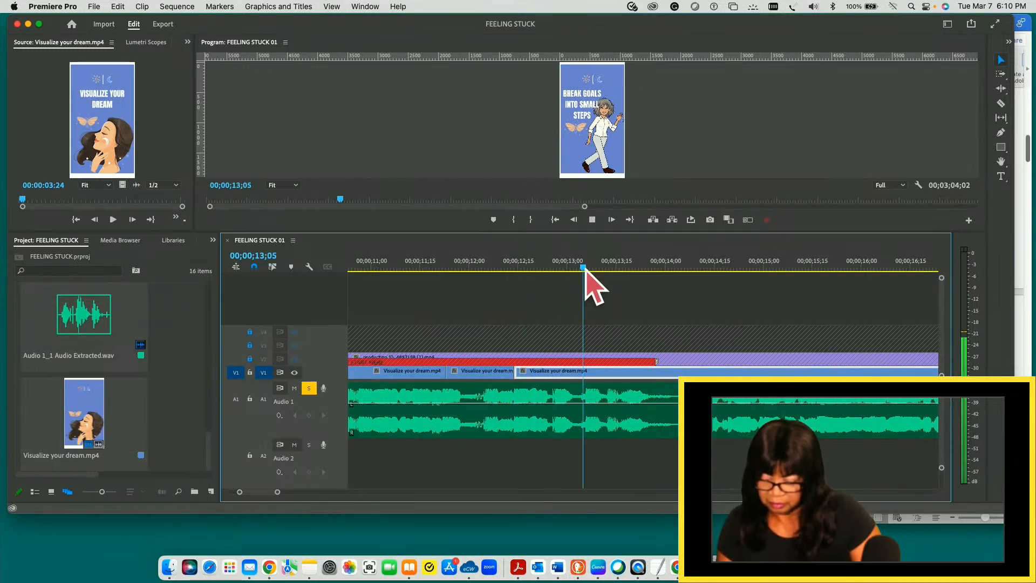
pyautogui.press('space')
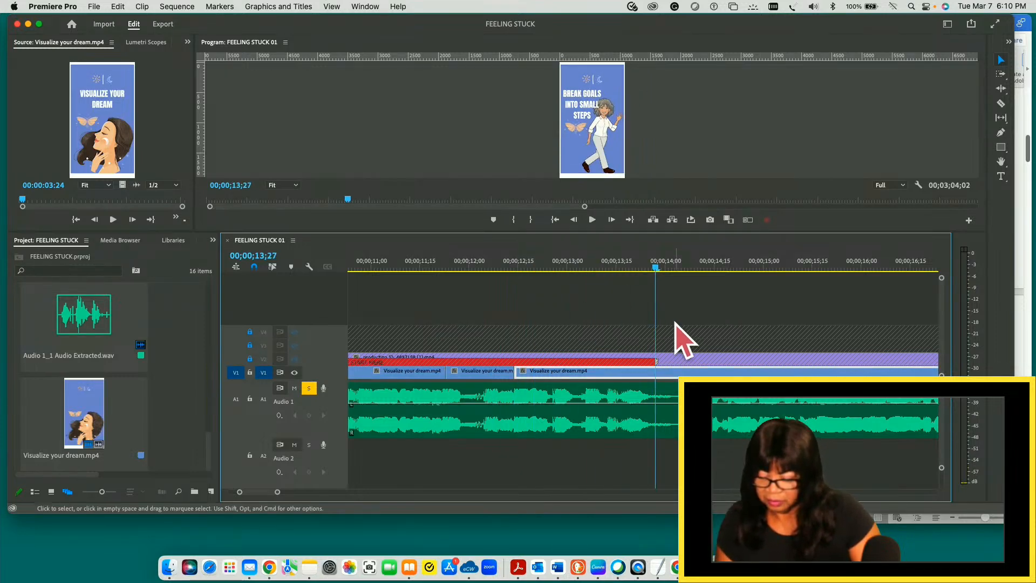
pyautogui.click(670, 398)
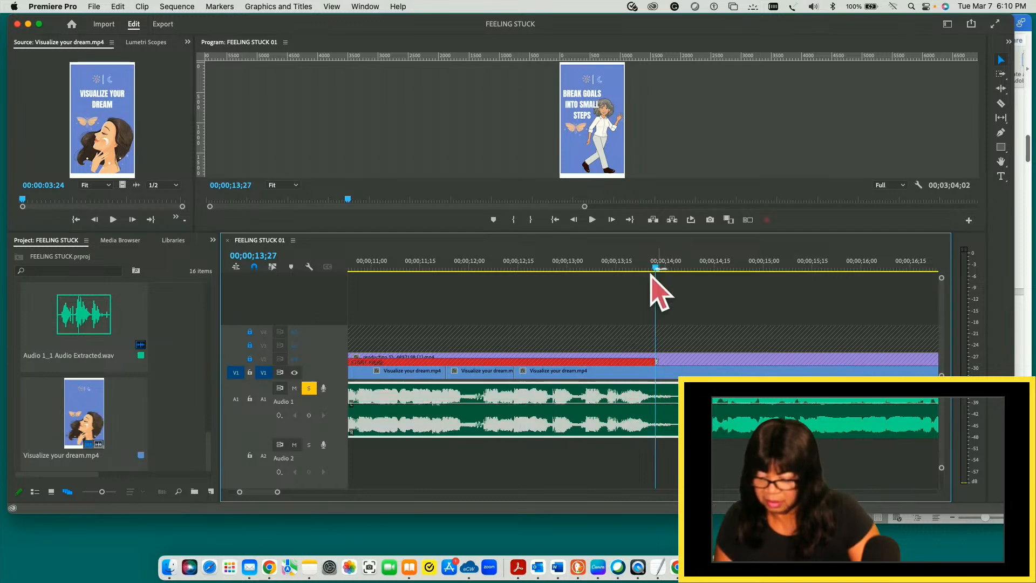
pyautogui.moveTo(656, 268); pyautogui.dragTo(686, 267)
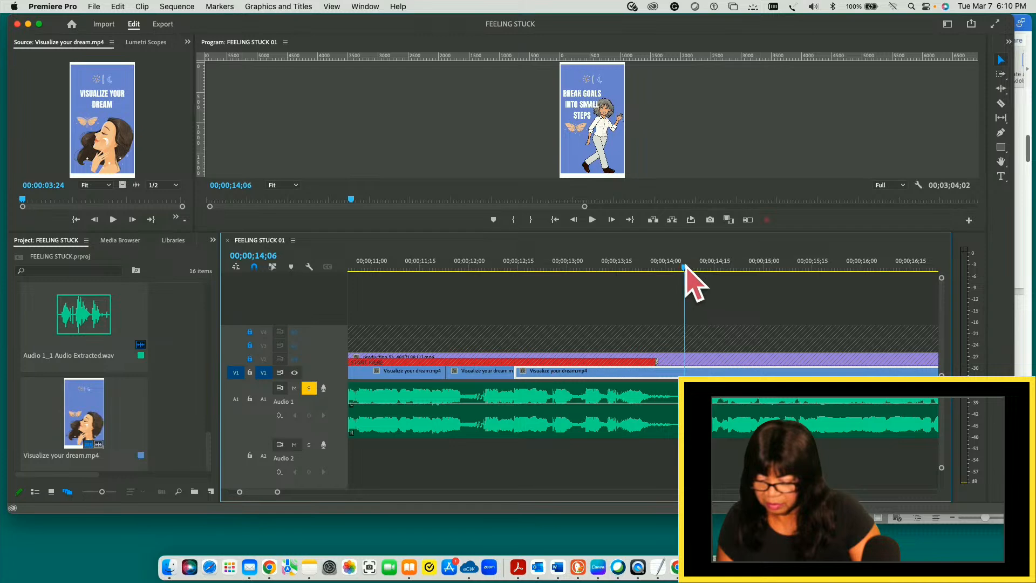
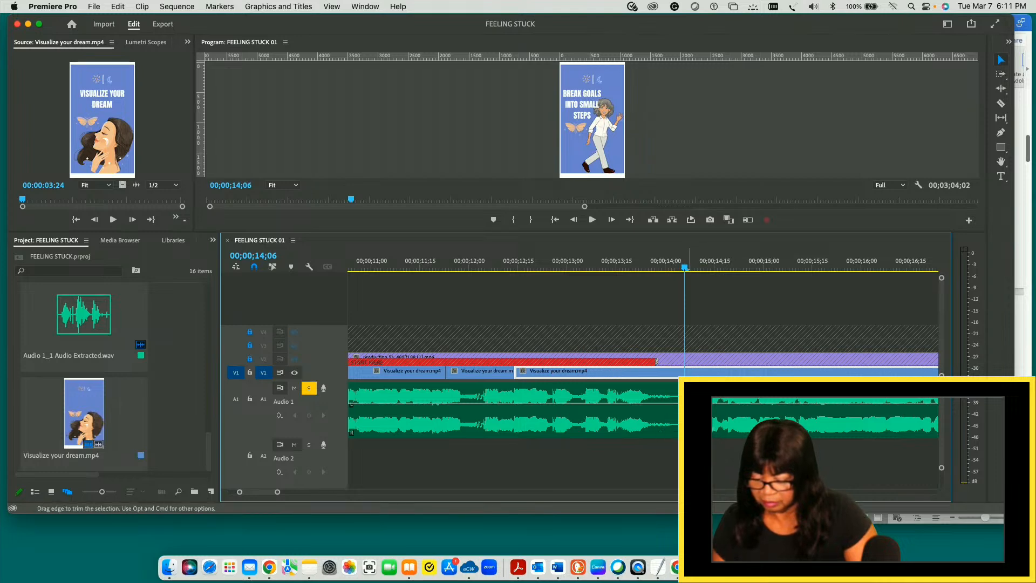
# - Add a red comment marker named m to the second-section A1 audio clip at 00;00;14;06
pyautogui.click(714, 432)
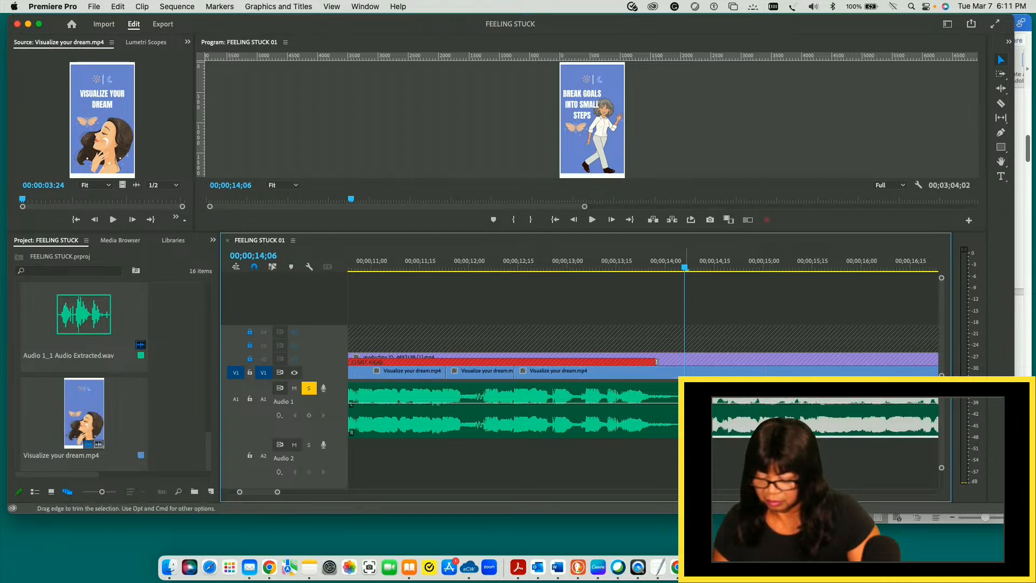
pyautogui.press('m')
pyautogui.press('m')
pyautogui.write('m')
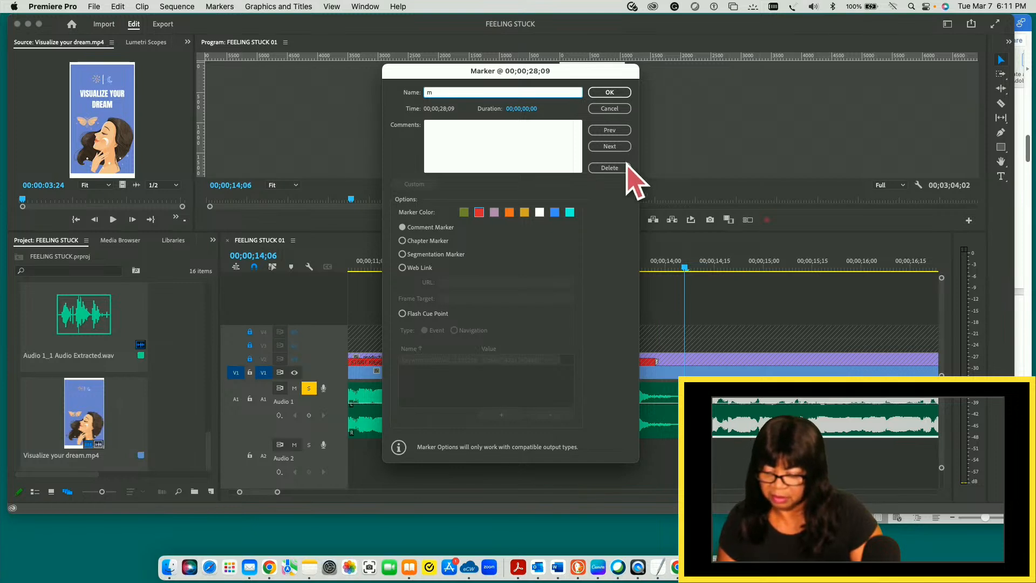
pyautogui.click(610, 97)
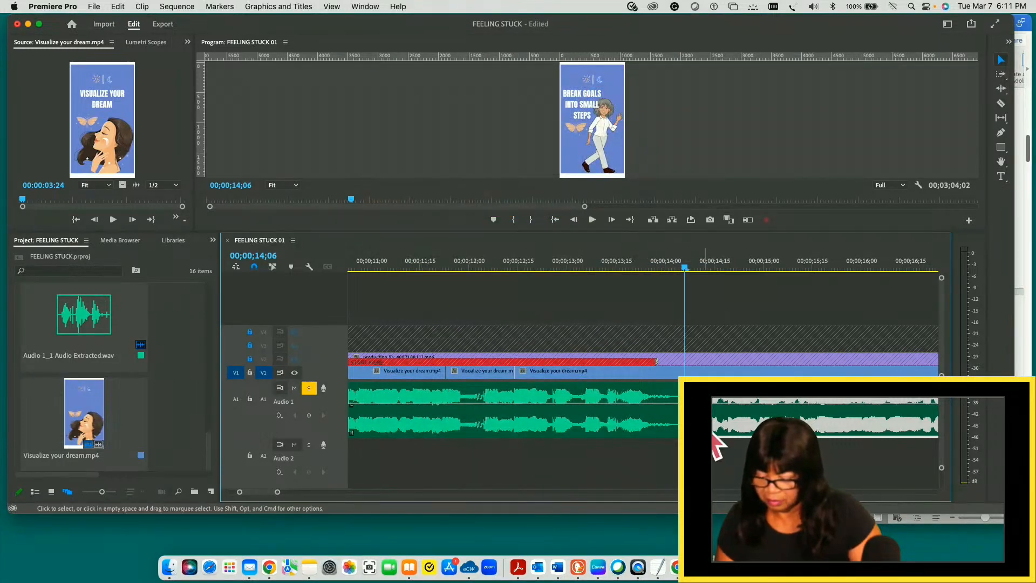
# - Rename the A1 clip marker at 00;00;14;06 as break and set its duration to 00;00;04;06
pyautogui.press('space')
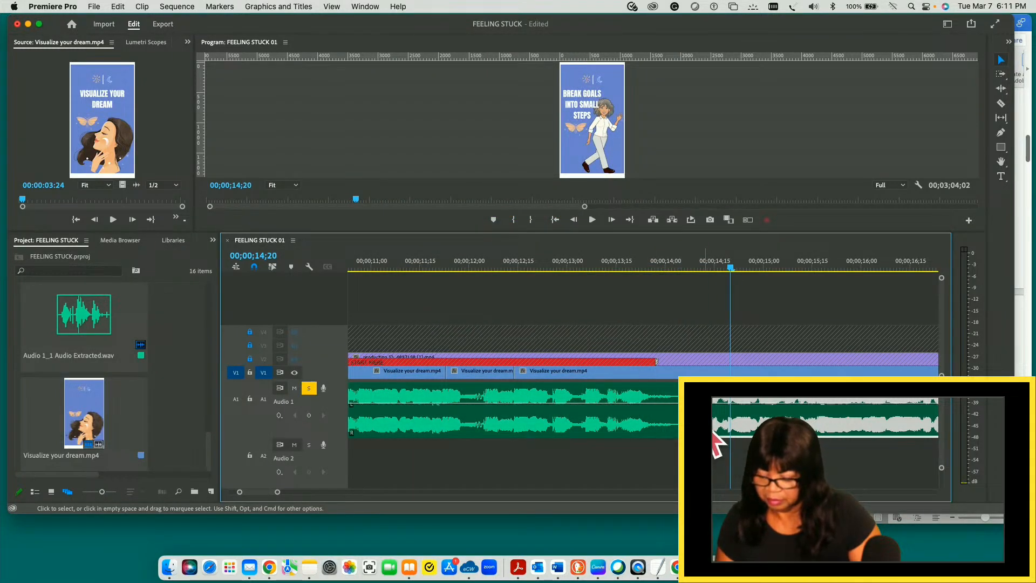
pyautogui.moveTo(729, 268); pyautogui.dragTo(685, 267)
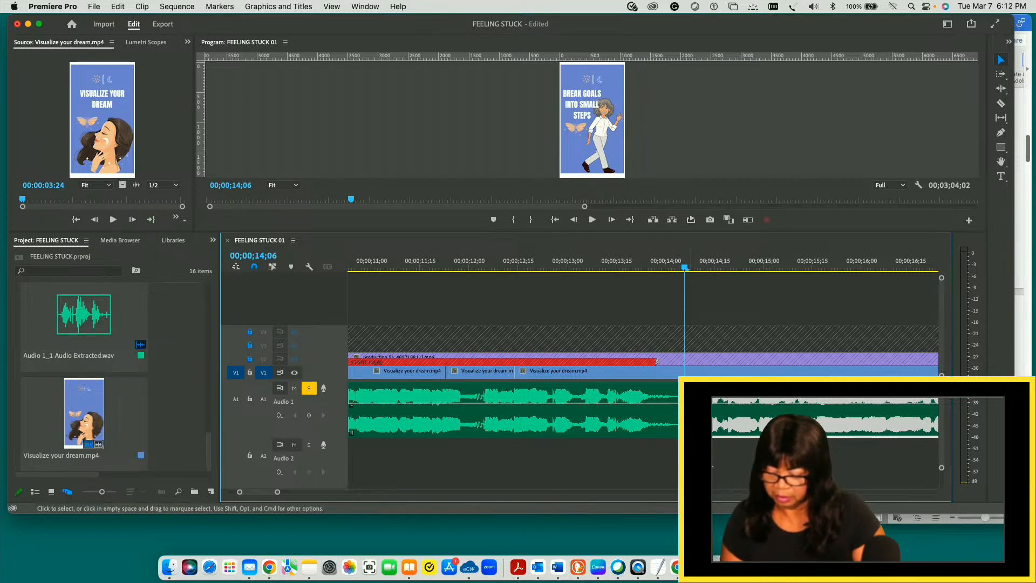
pyautogui.write('mm')
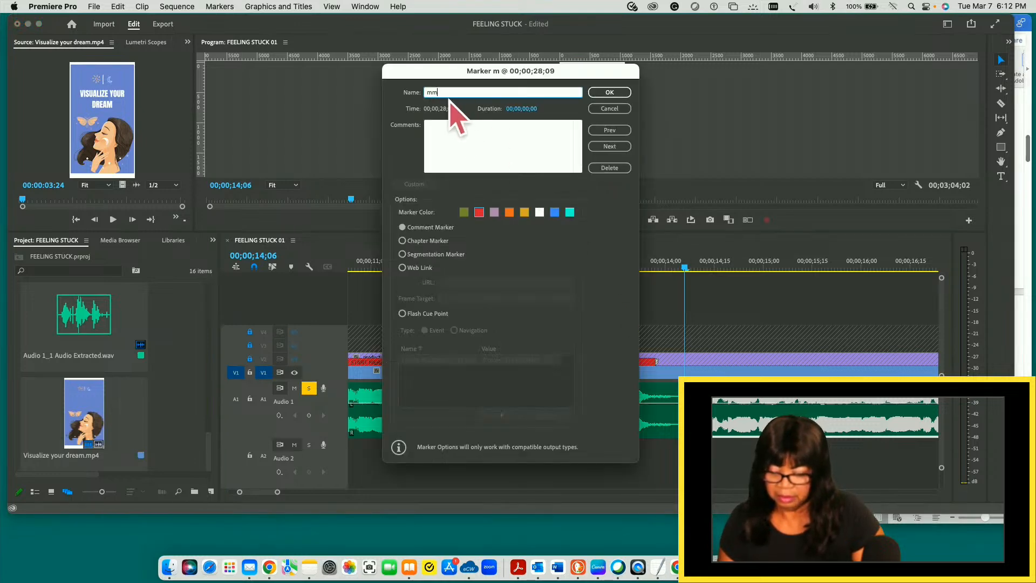
pyautogui.press('BackSpace')
pyautogui.press('BackSpace')
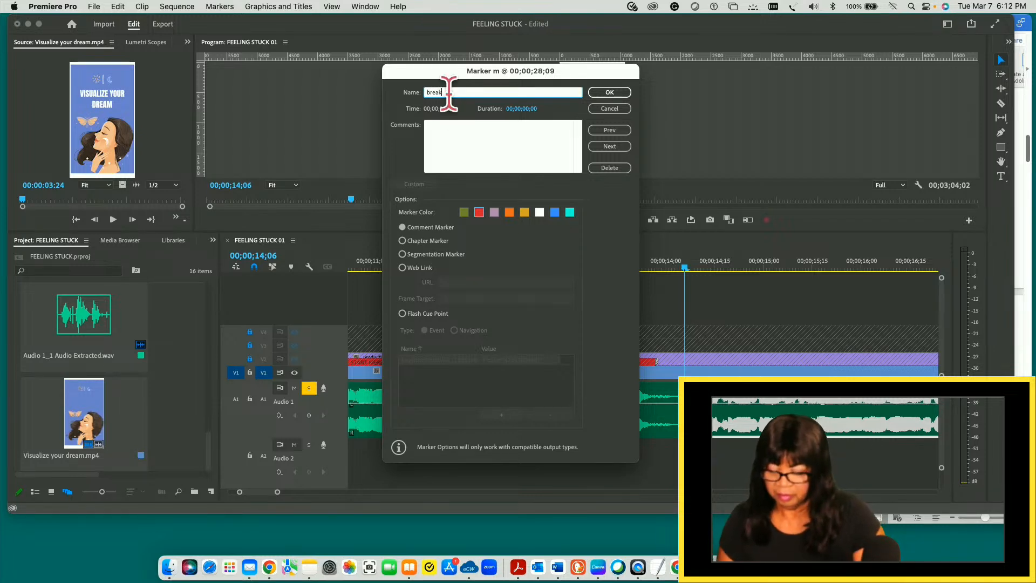
pyautogui.click(521, 109)
pyautogui.moveTo(515, 109); pyautogui.dragTo(598, 109)
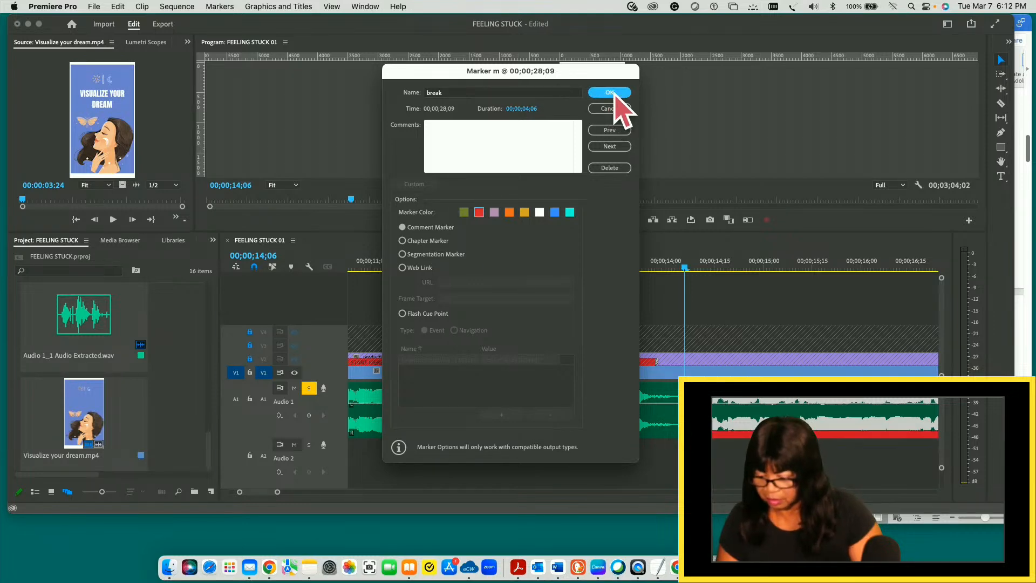
pyautogui.click(616, 95)
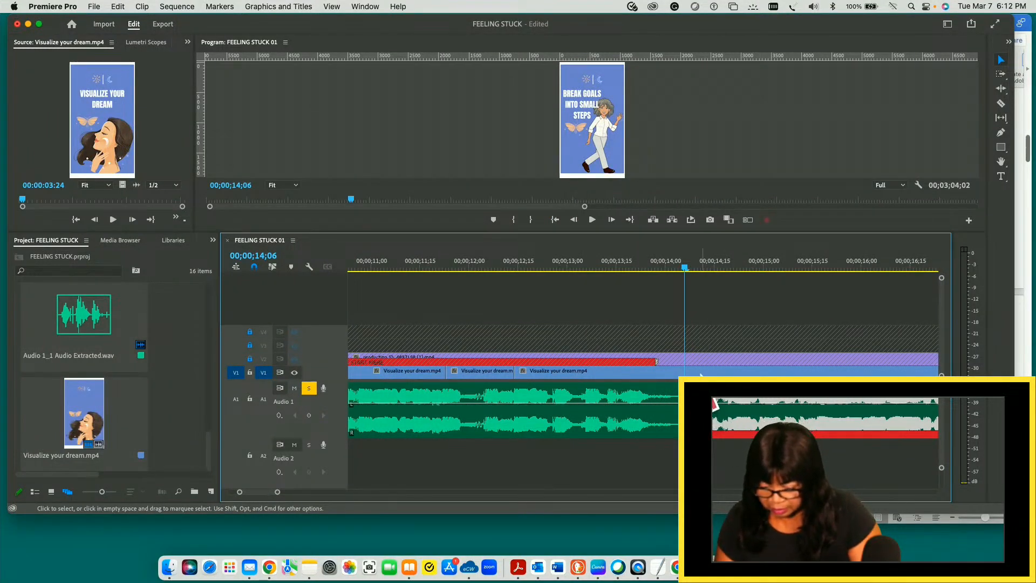
# - Try to split the V1 background clip with the Razor tool at 00;00;16;29
pyautogui.click(647, 416)
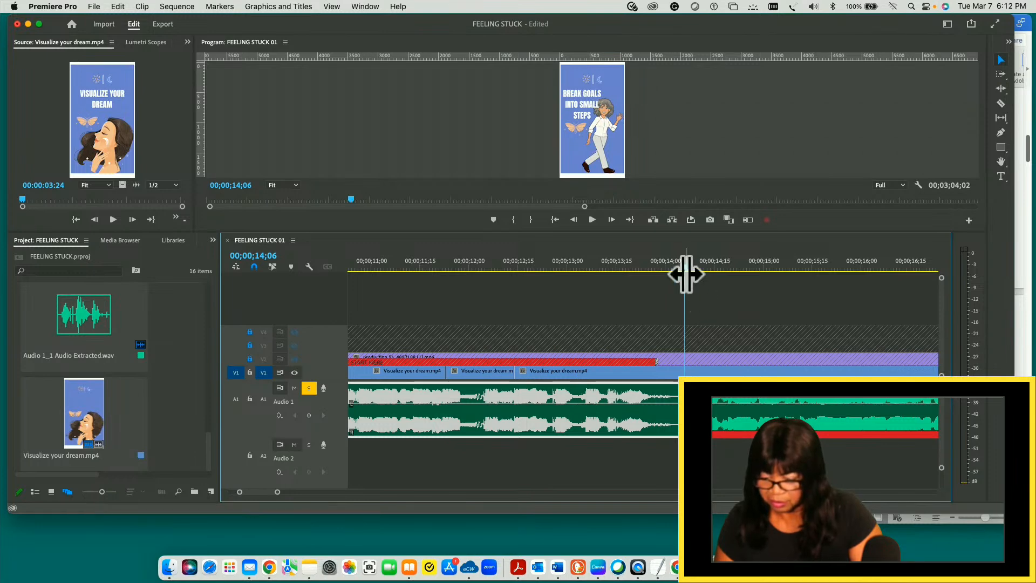
pyautogui.moveTo(686, 270); pyautogui.dragTo(828, 301)
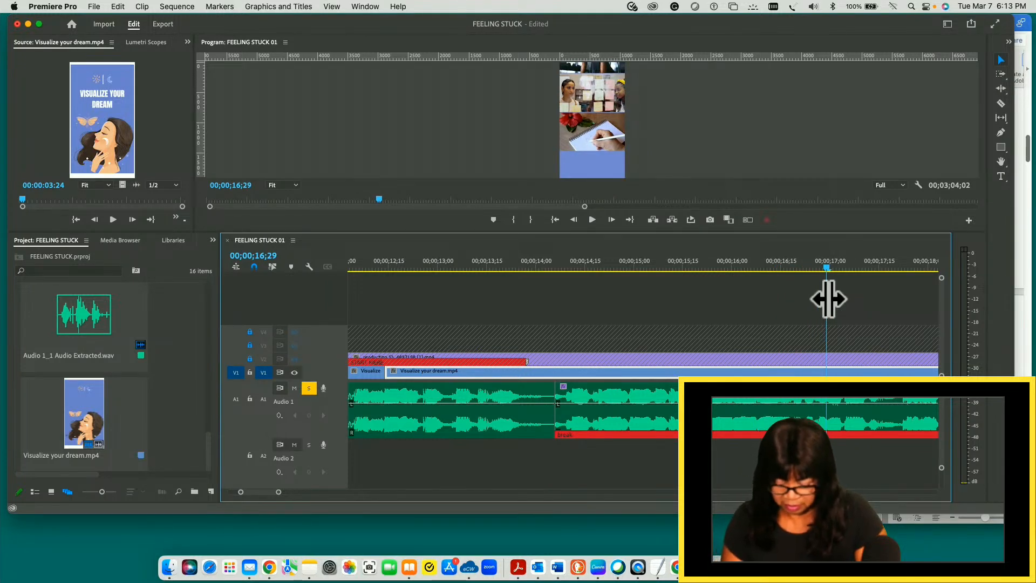
pyautogui.press('c')
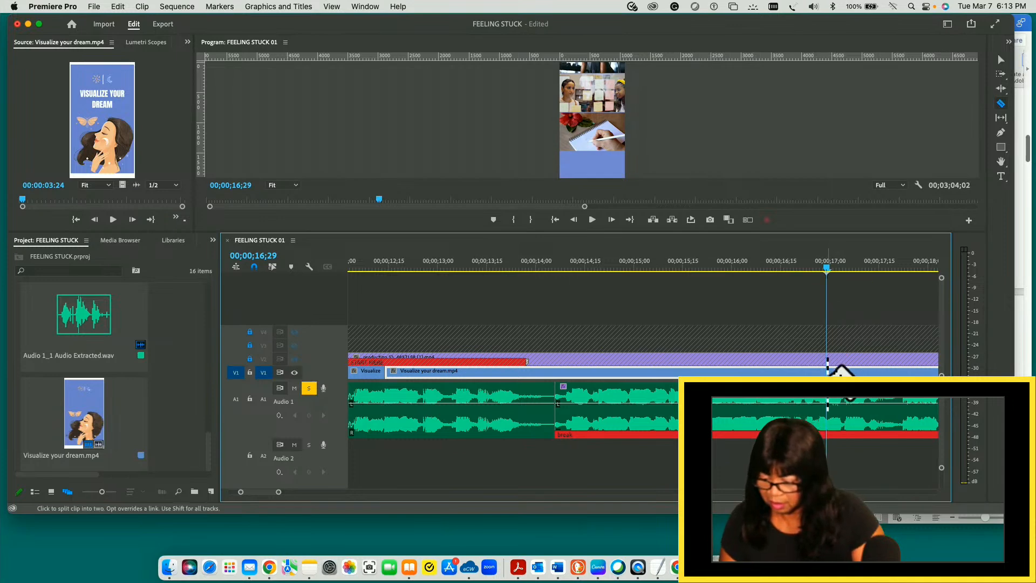
pyautogui.click(827, 368)
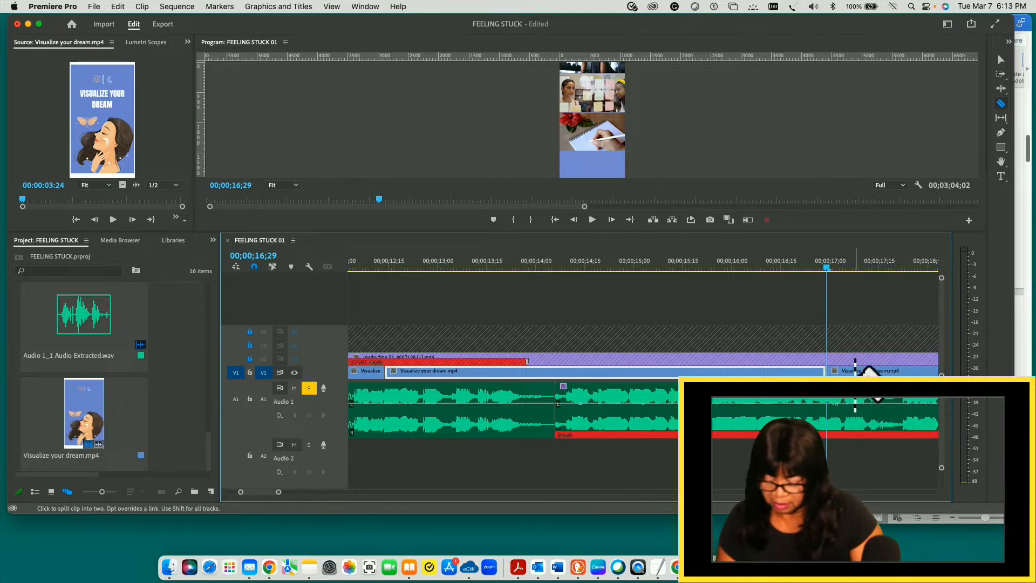
pyautogui.press('v')
# - Scrub V1 between 00;00;16;03 and 00;00;16;29 to find the slide change and mark the V1 clip at 00;00;16;28
pyautogui.click(854, 414)
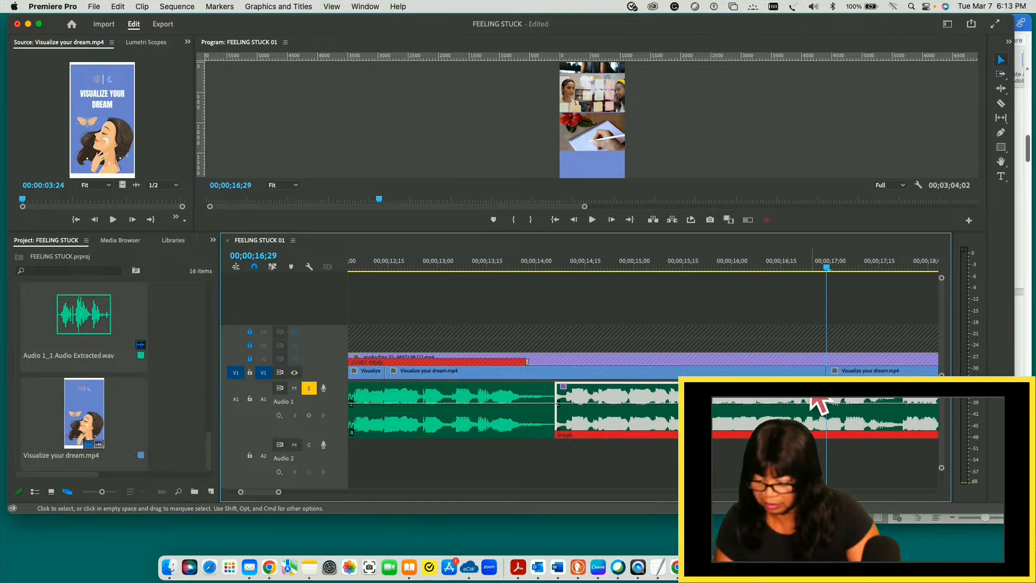
pyautogui.click(808, 373)
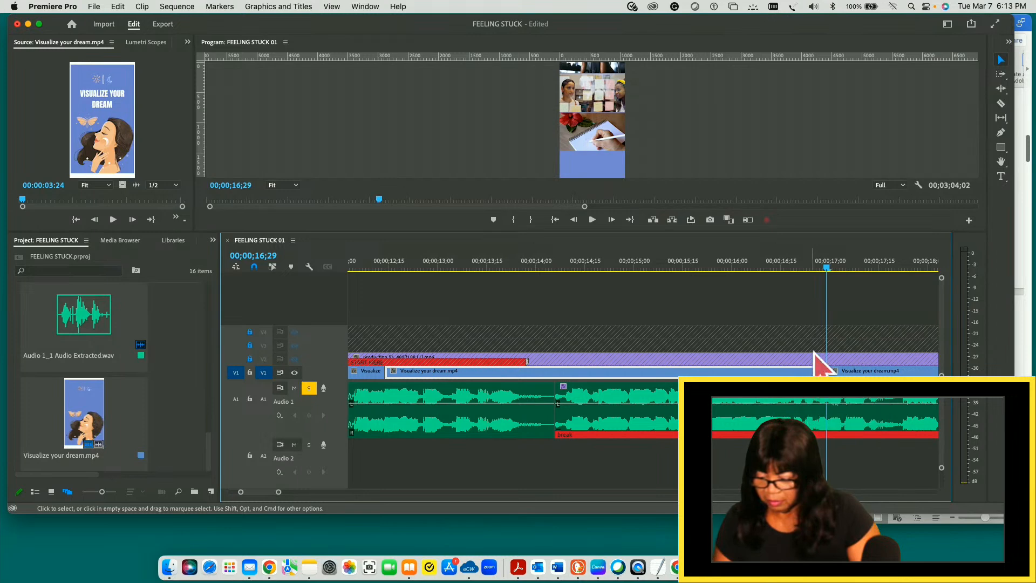
pyautogui.click(843, 268)
pyautogui.moveTo(845, 268); pyautogui.dragTo(742, 268)
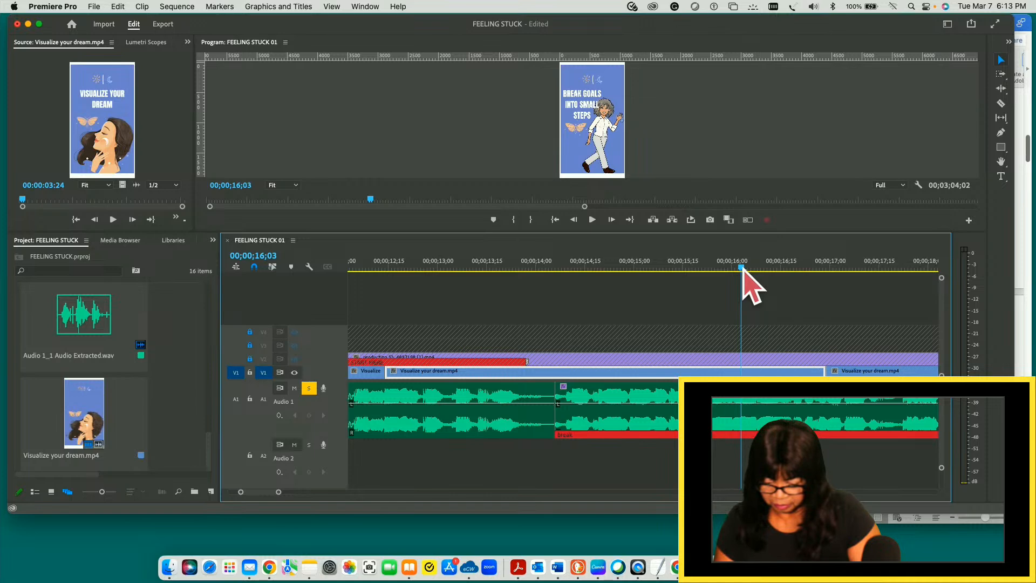
pyautogui.moveTo(742, 269); pyautogui.dragTo(826, 268)
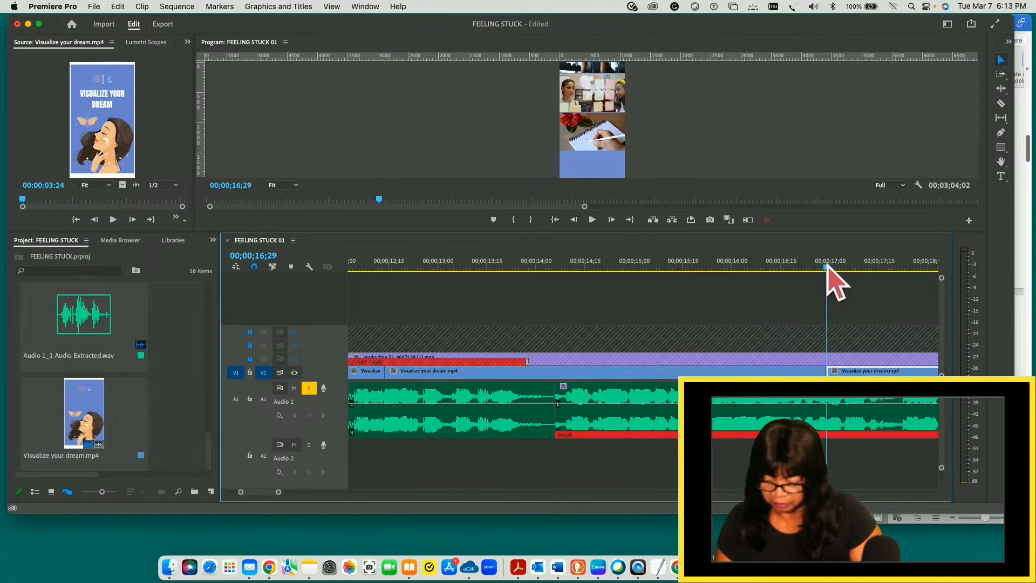
pyautogui.press('Left')
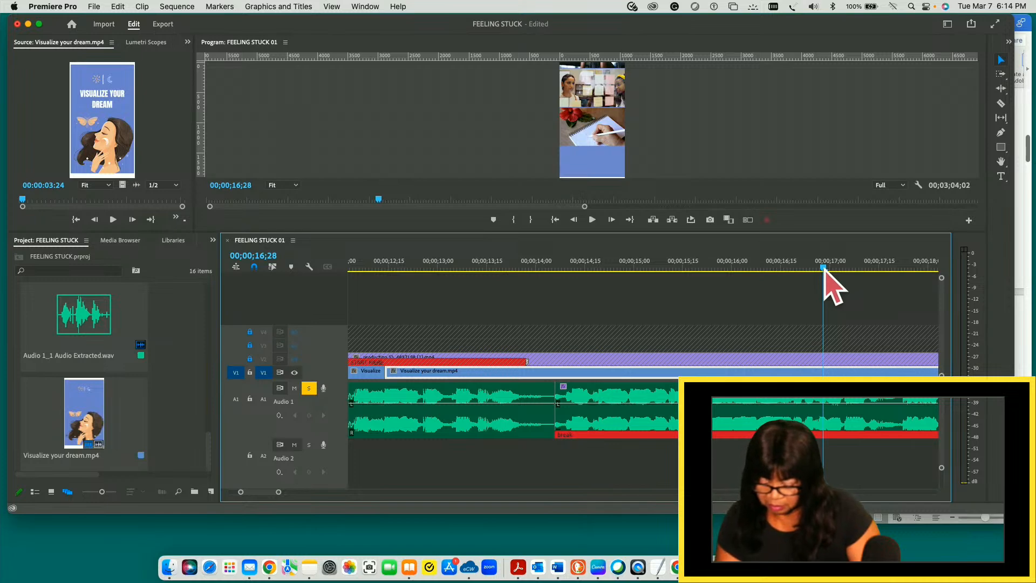
pyautogui.press('m')
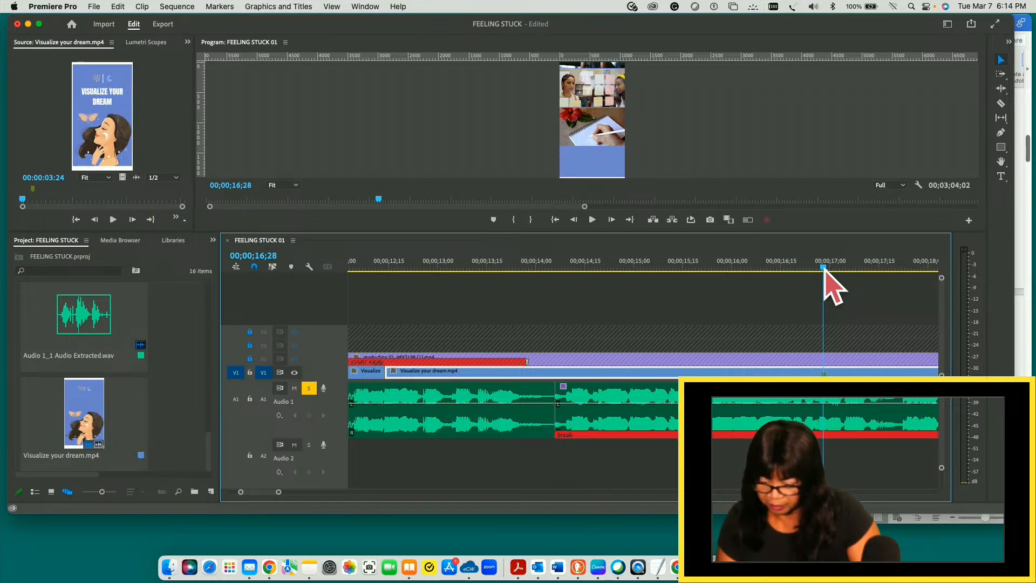
# - Ripple trim the start of the V1 background clip to 00;00;16;28, closing the section back to 00;00;12;14
pyautogui.moveTo(824, 270); pyautogui.dragTo(862, 309)
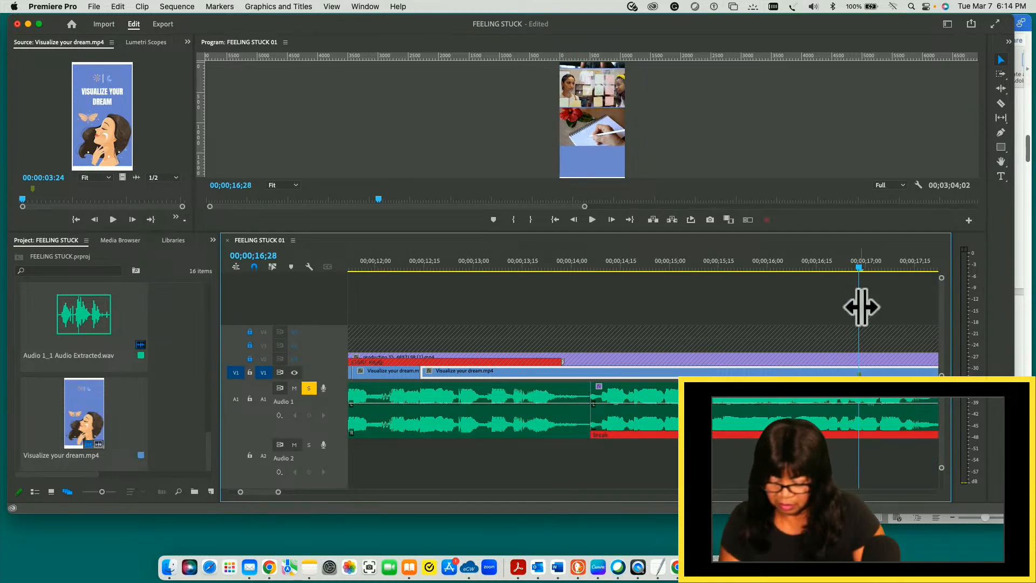
pyautogui.press('q')
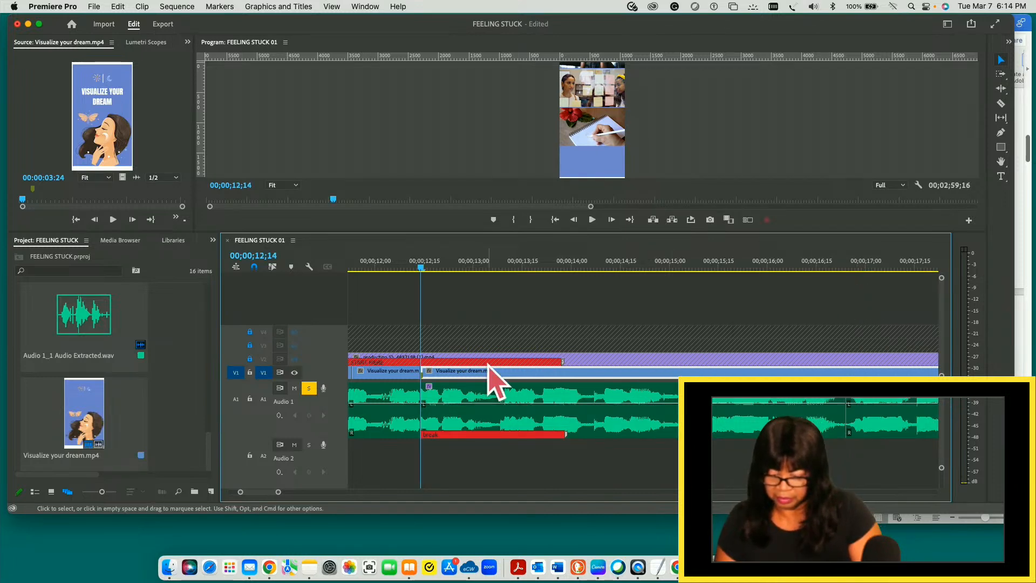
pyautogui.click(399, 374)
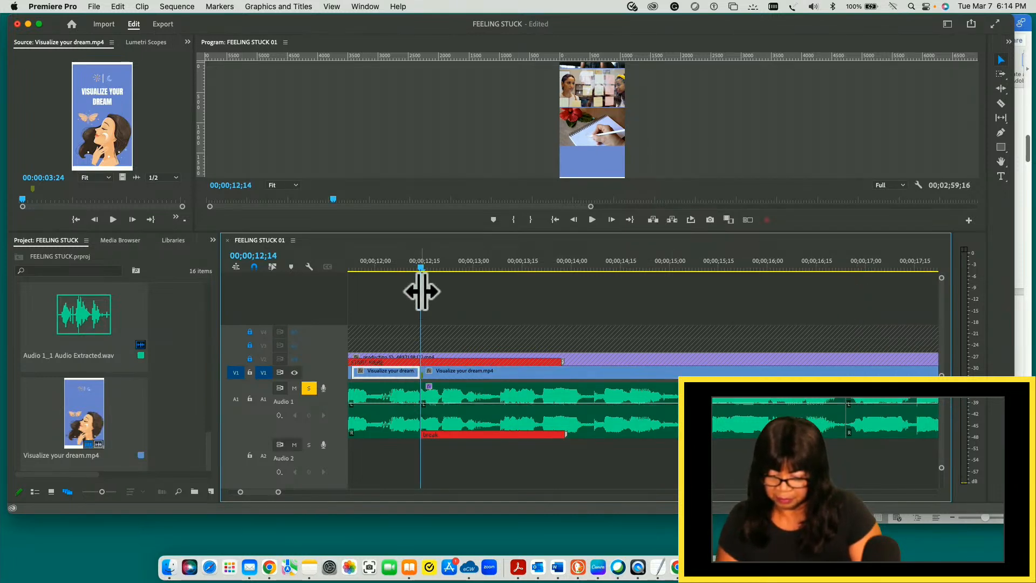
# - Play the sequence from the end of the first V1 clip to 00;00;09;09 and check the slides against the audio
pyautogui.moveTo(423, 268); pyautogui.dragTo(369, 264)
pyautogui.press('-')
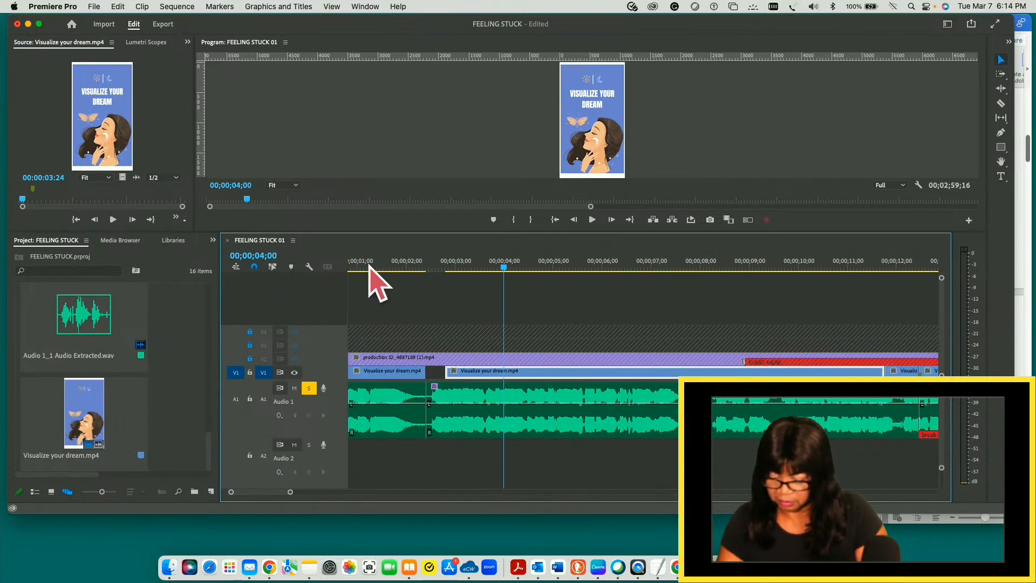
pyautogui.press('-')
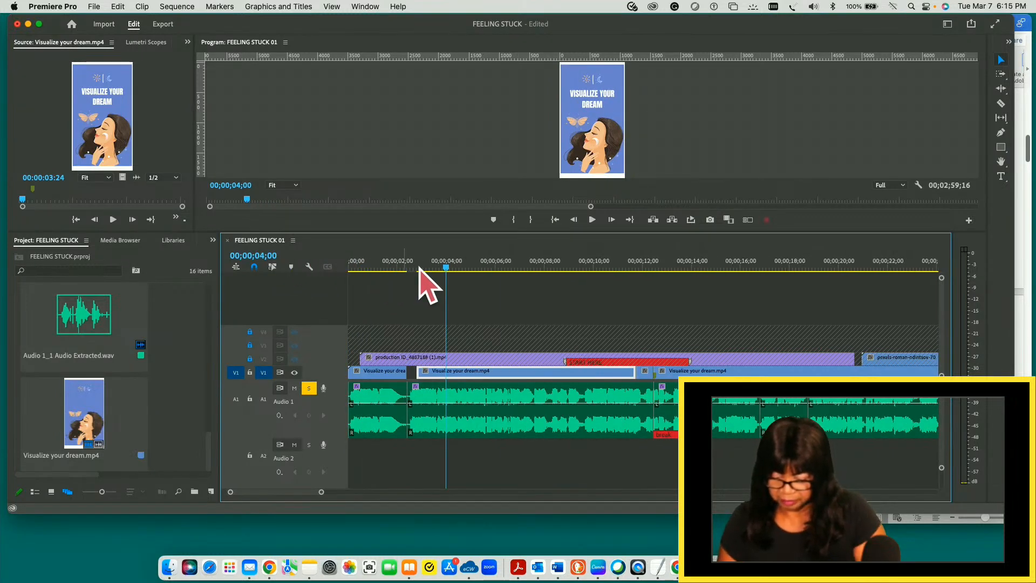
pyautogui.click(435, 267)
pyautogui.moveTo(435, 267); pyautogui.dragTo(409, 266)
pyautogui.press('space')
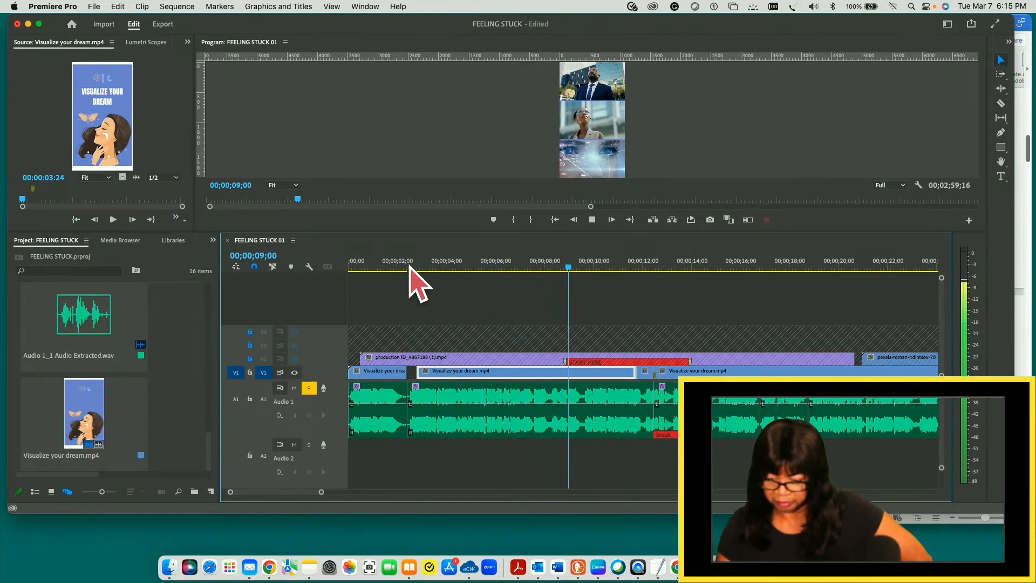
pyautogui.press('space')
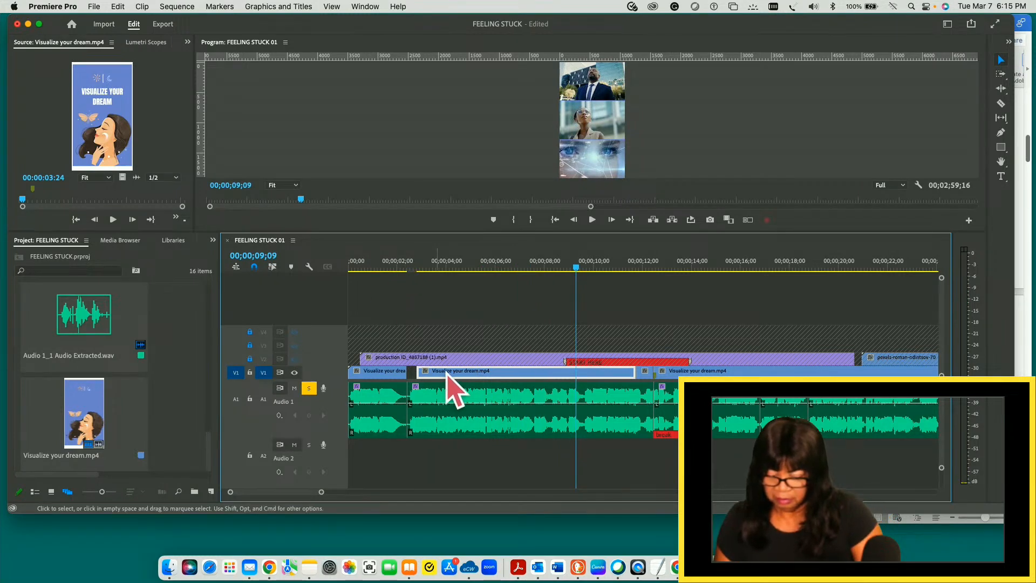
# - Play the opening up to 00;00;07;24 and ripple trim the start of the second V1 clip to that point
pyautogui.moveTo(577, 268); pyautogui.dragTo(360, 300)
pyautogui.press('space')
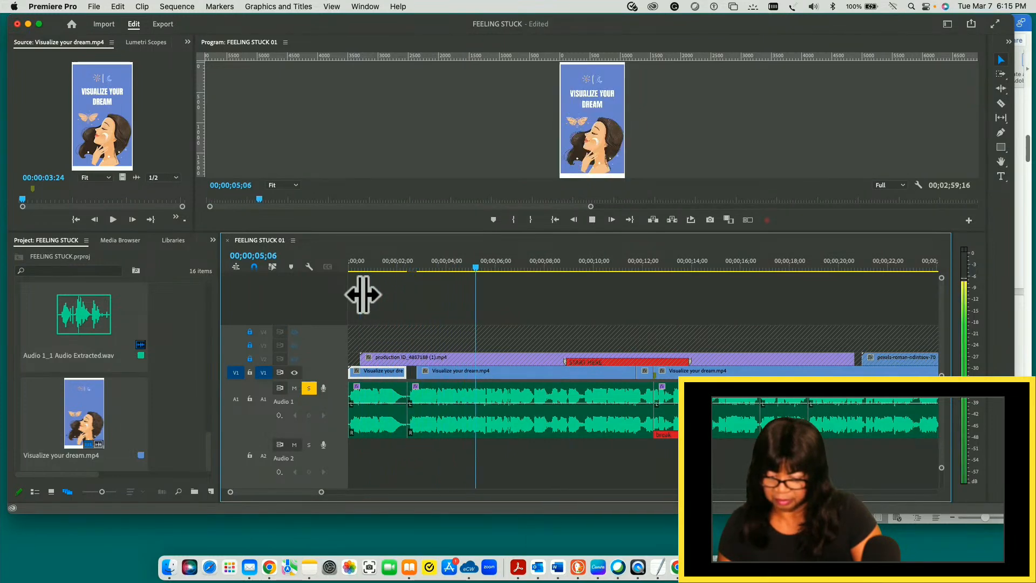
pyautogui.press('space')
pyautogui.press('space')
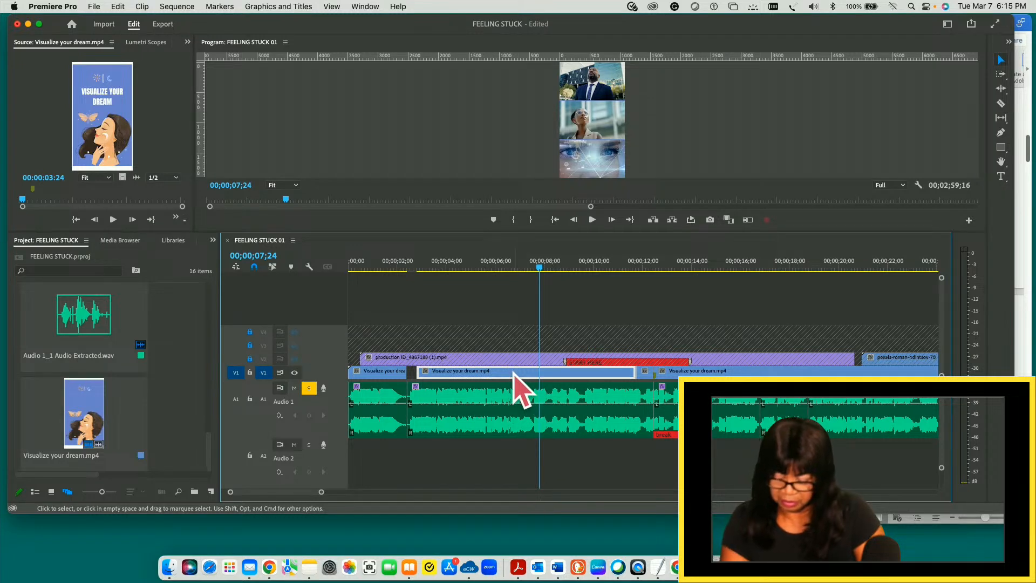
pyautogui.press('q')
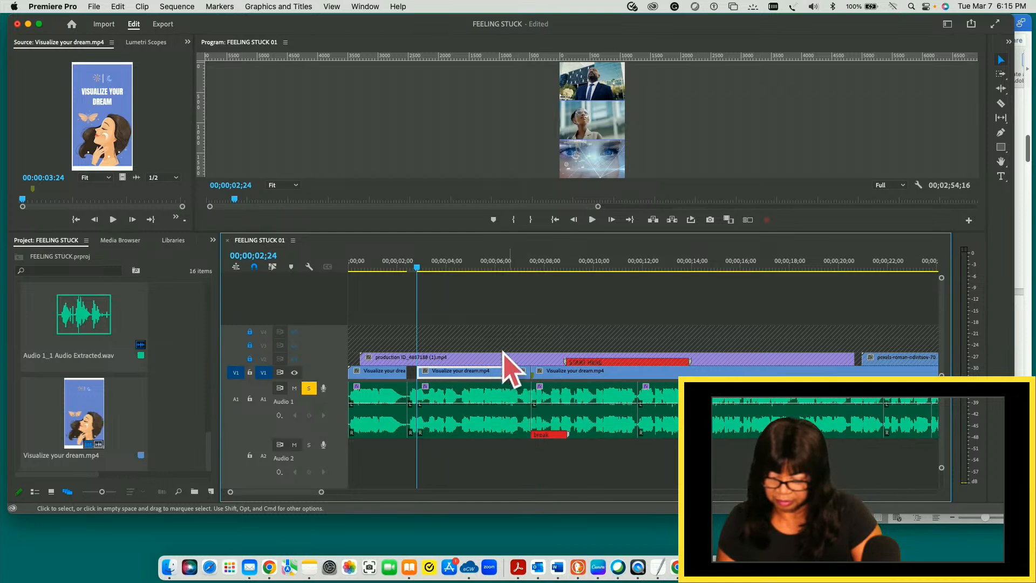
# - Replay the trimmed opening several times around the gap after the first V1 clip and check how slides and audio match
pyautogui.moveTo(417, 268); pyautogui.dragTo(408, 268)
pyautogui.press('space')
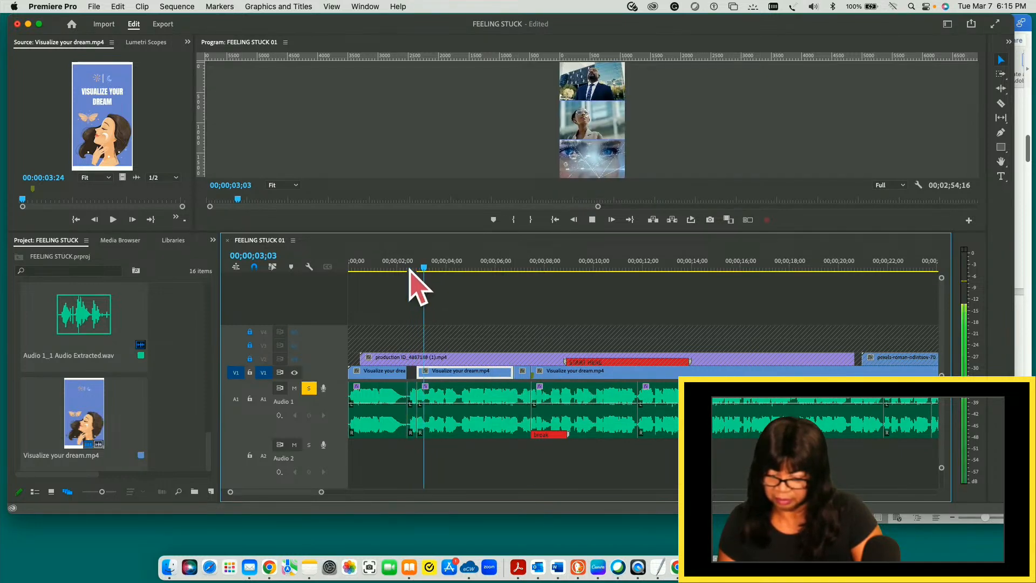
pyautogui.press('space')
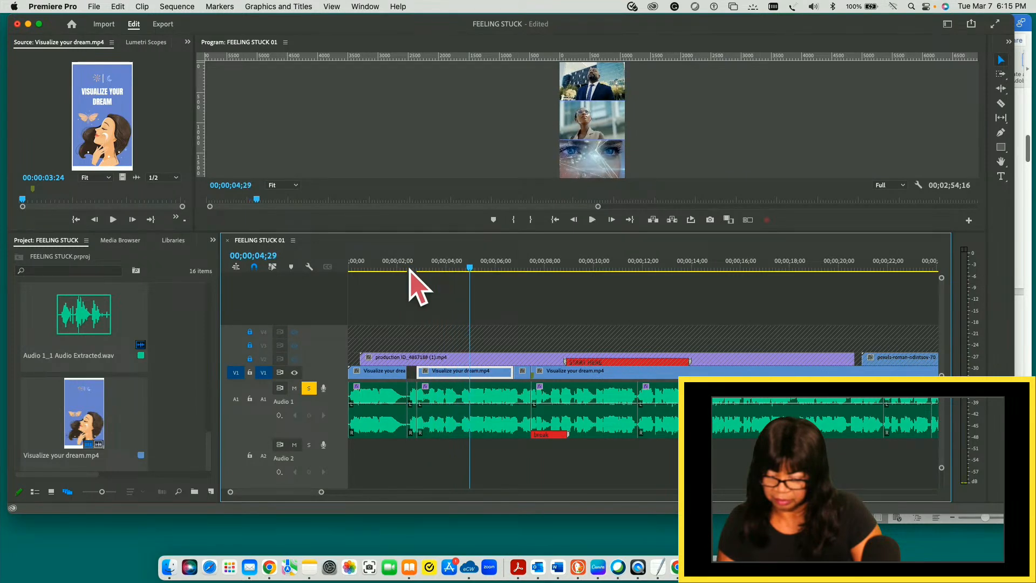
pyautogui.moveTo(469, 268); pyautogui.dragTo(417, 267)
pyautogui.press('space')
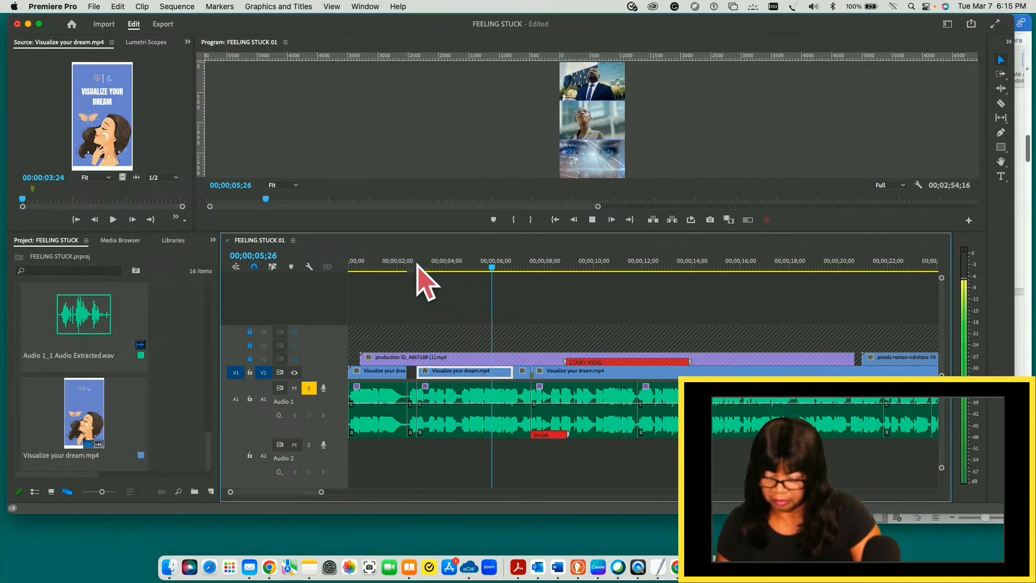
pyautogui.press('space')
pyautogui.moveTo(499, 266); pyautogui.dragTo(410, 270)
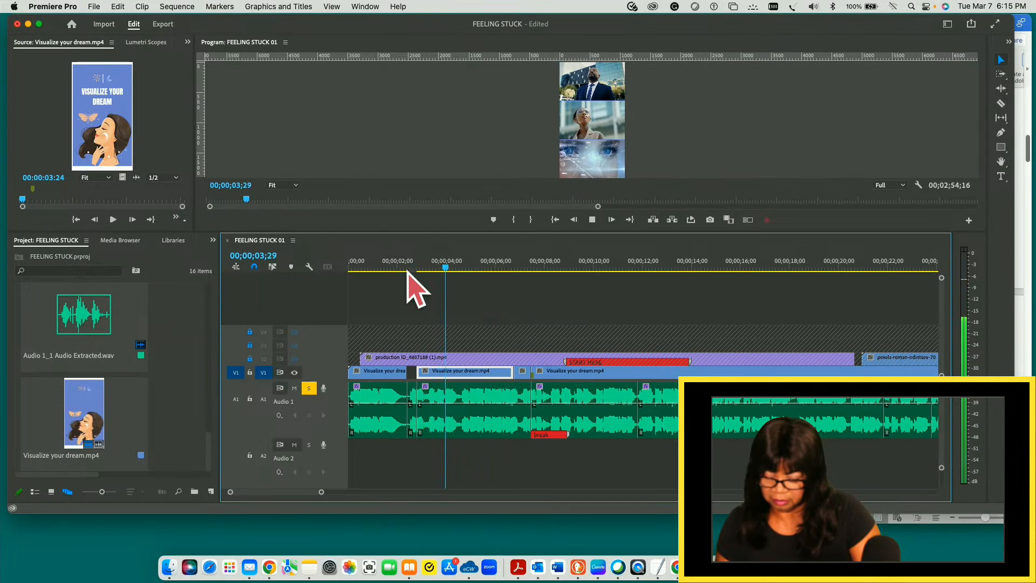
pyautogui.press('space')
pyautogui.moveTo(448, 267); pyautogui.dragTo(378, 270)
pyautogui.press('space')
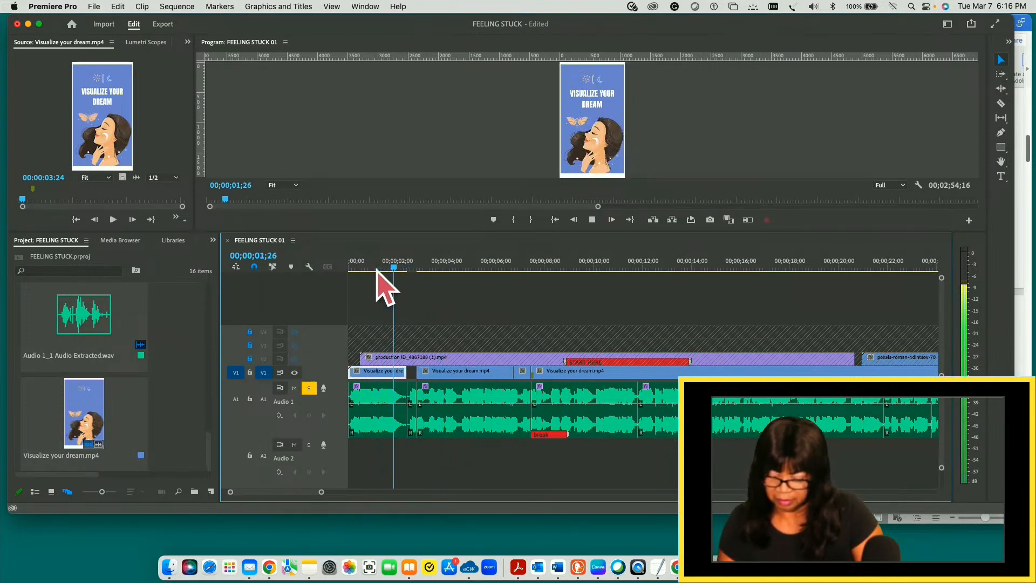
pyautogui.press('space')
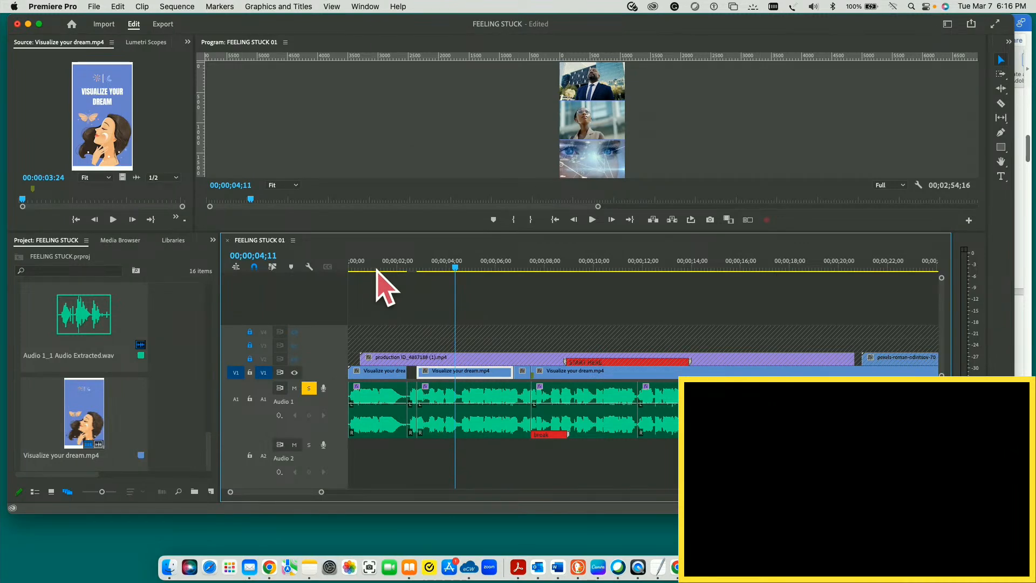
# - Replay the section after the first V1 clip and undo the last ripple trim of the second V1 clip
pyautogui.moveTo(455, 268); pyautogui.dragTo(412, 267)
pyautogui.press('space')
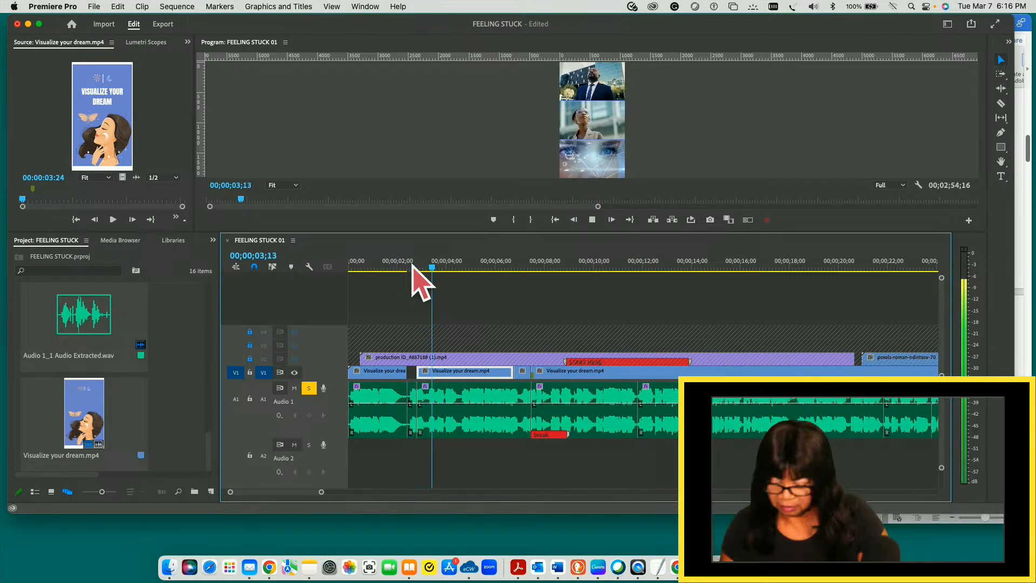
pyautogui.press('space')
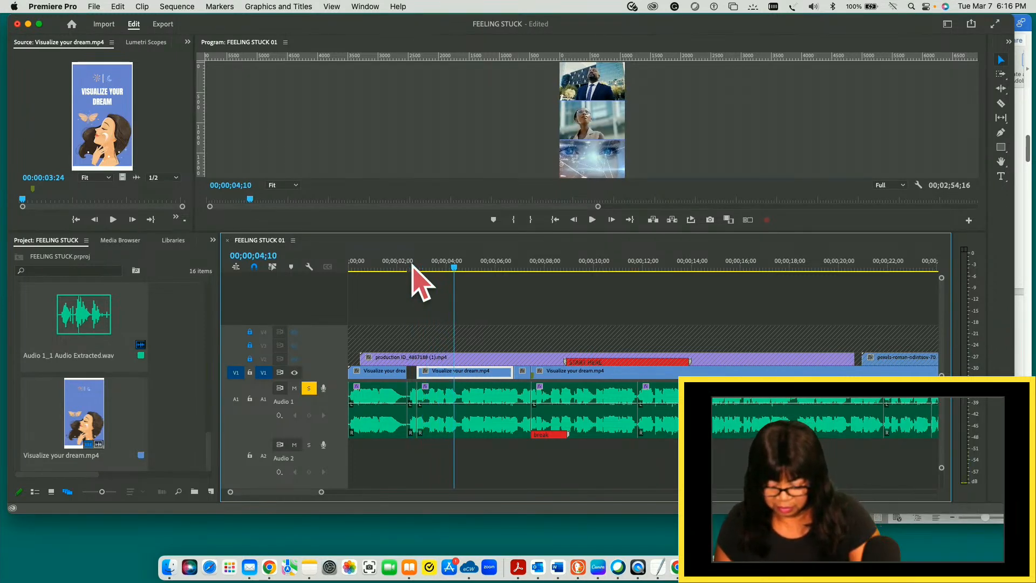
pyautogui.press('super+z')
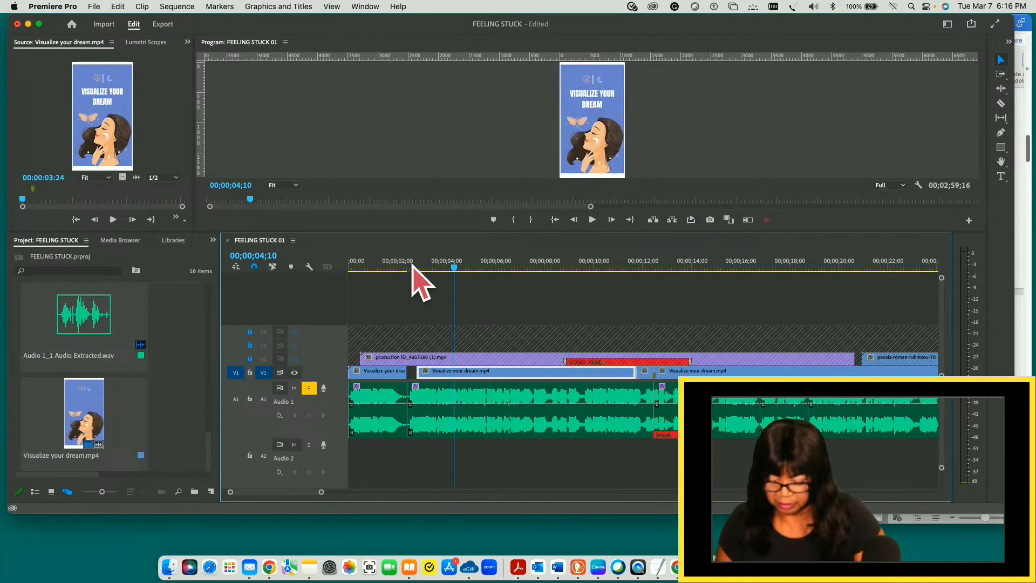
# - Play from the end of the first V1 clip and split the second V1 clip at 00;00;07;13
pyautogui.moveTo(455, 267); pyautogui.dragTo(413, 265)
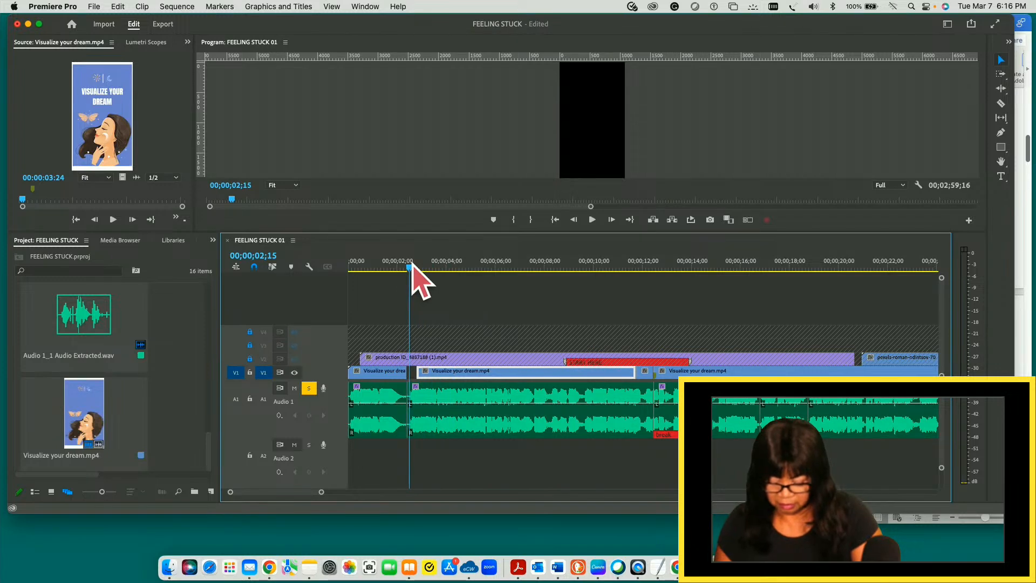
pyautogui.press('space')
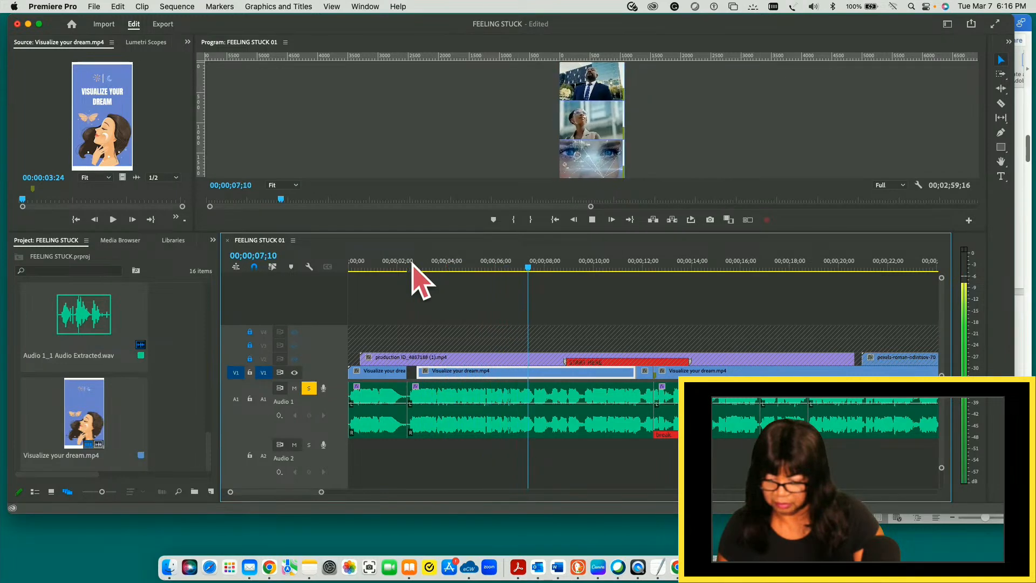
pyautogui.press('space')
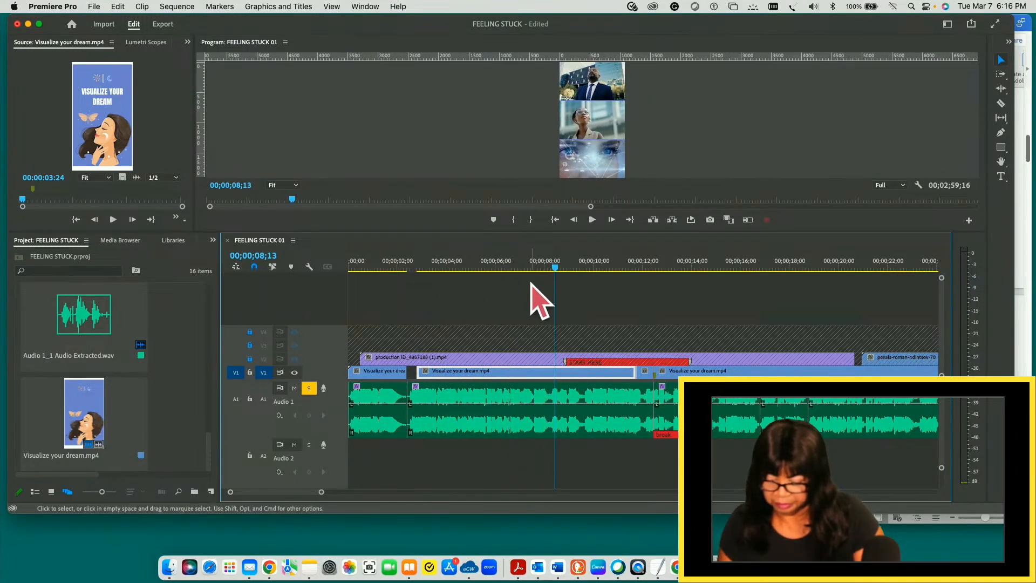
pyautogui.moveTo(555, 267); pyautogui.dragTo(529, 267)
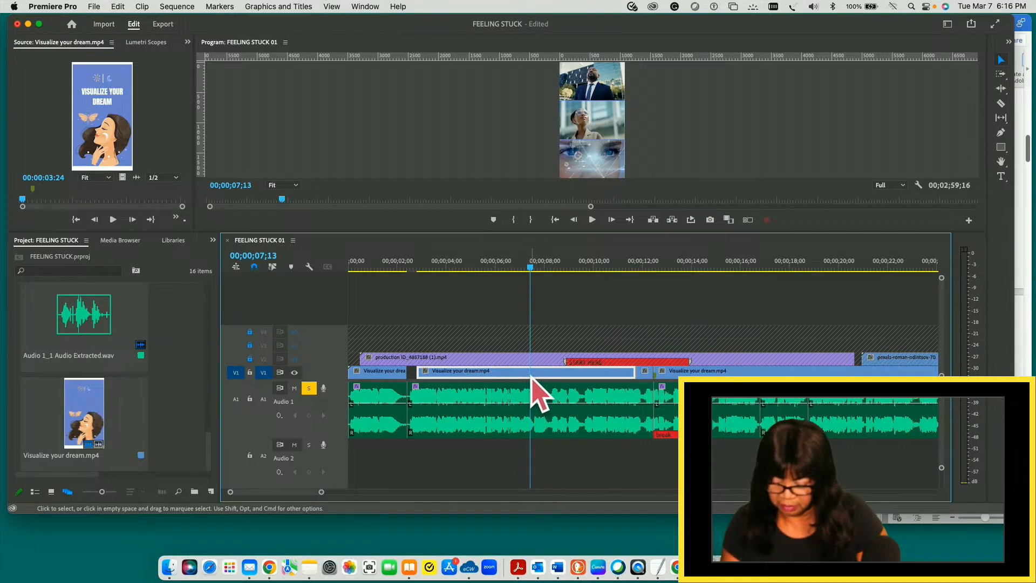
pyautogui.press('c')
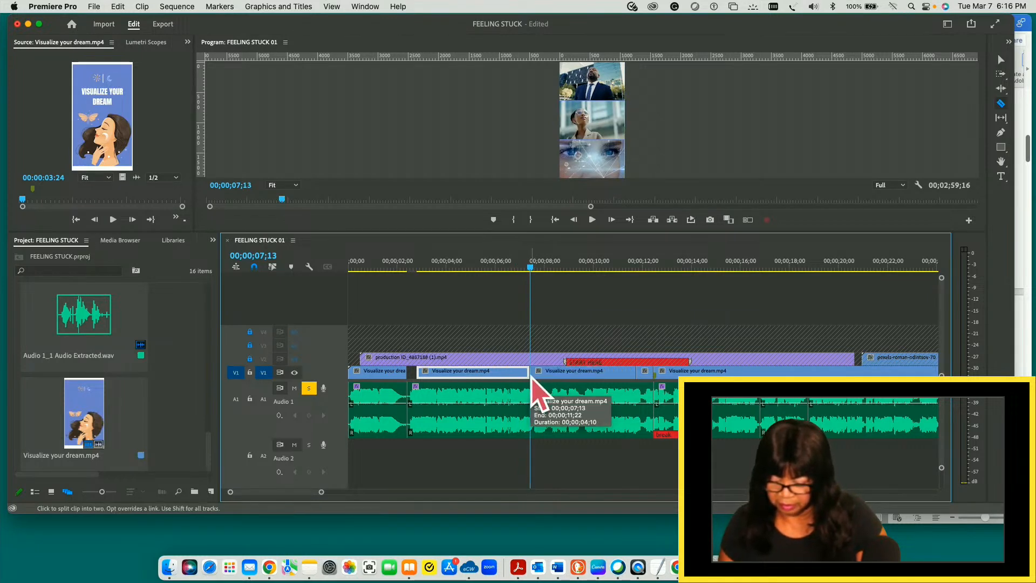
pyautogui.click(526, 372)
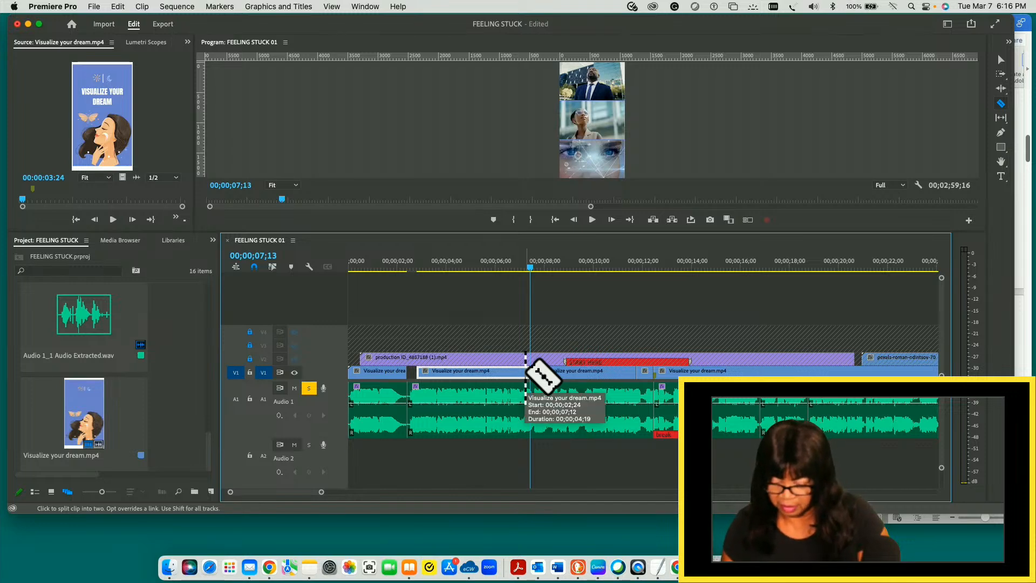
# - Save the project and delete the V1 piece before the 00;00;07;13 cut, leaving its space empty
pyautogui.press('super+s')
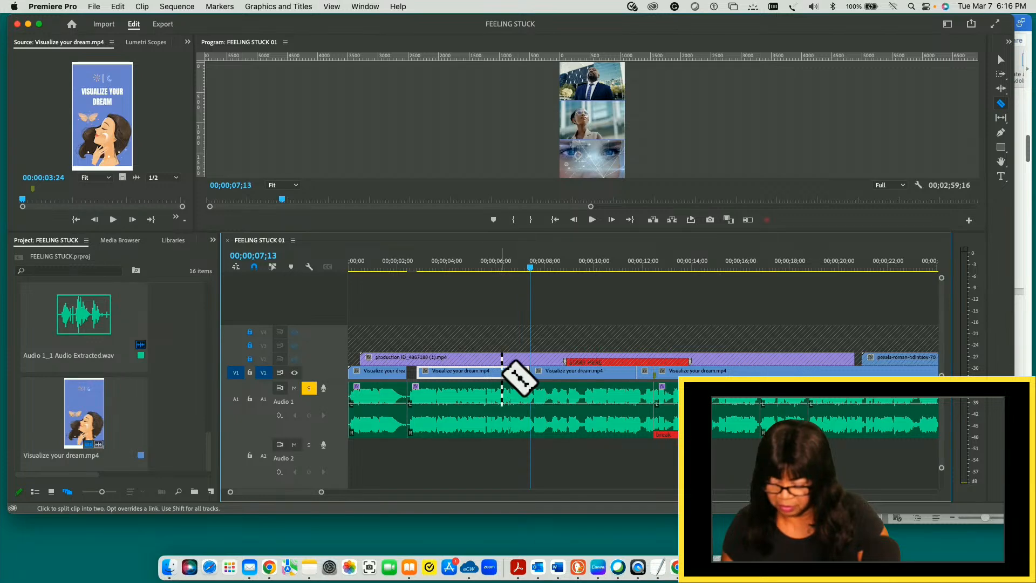
pyautogui.press('Delete')
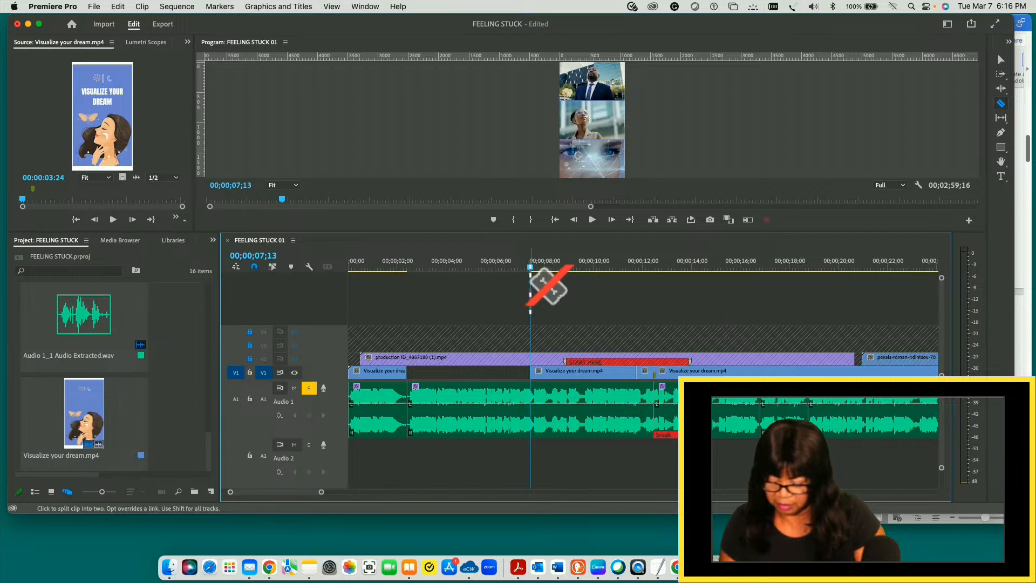
pyautogui.press('v')
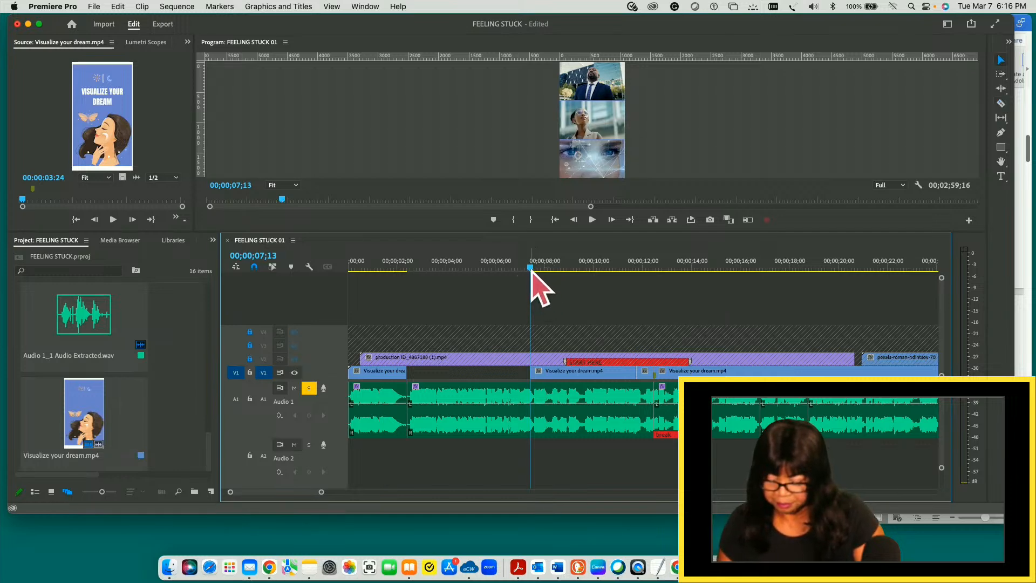
# - Replay across the V1 gap and move the clip starting at 00;00;07;13 back against the end of the first V1 clip
pyautogui.press('space')
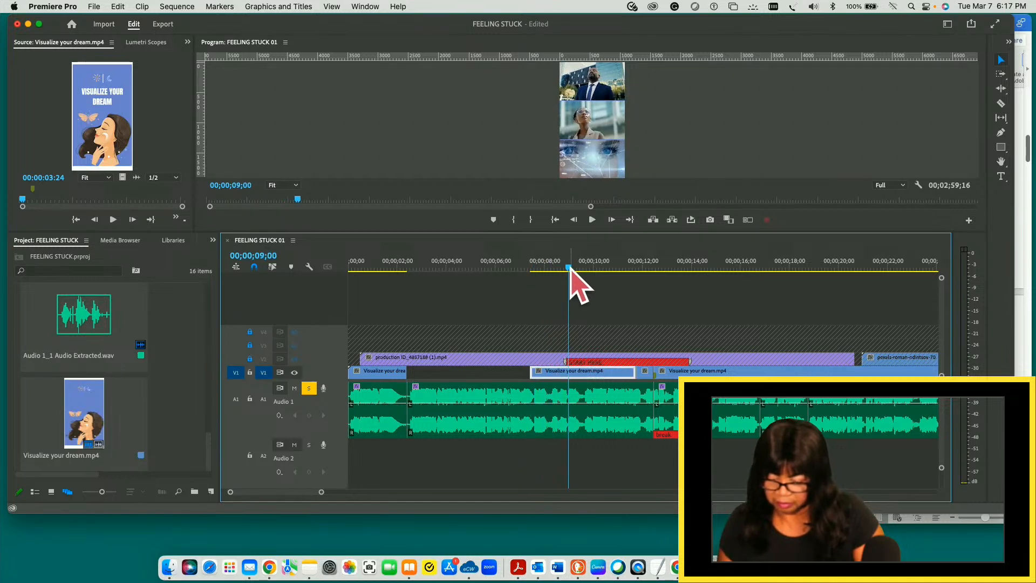
pyautogui.moveTo(569, 268); pyautogui.dragTo(412, 273)
pyautogui.press('space')
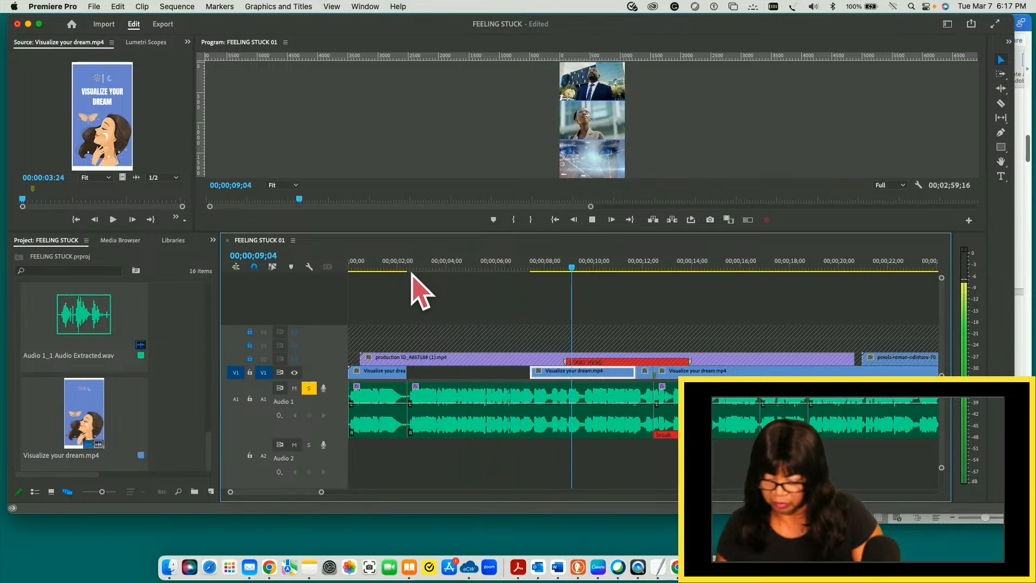
pyautogui.press('space')
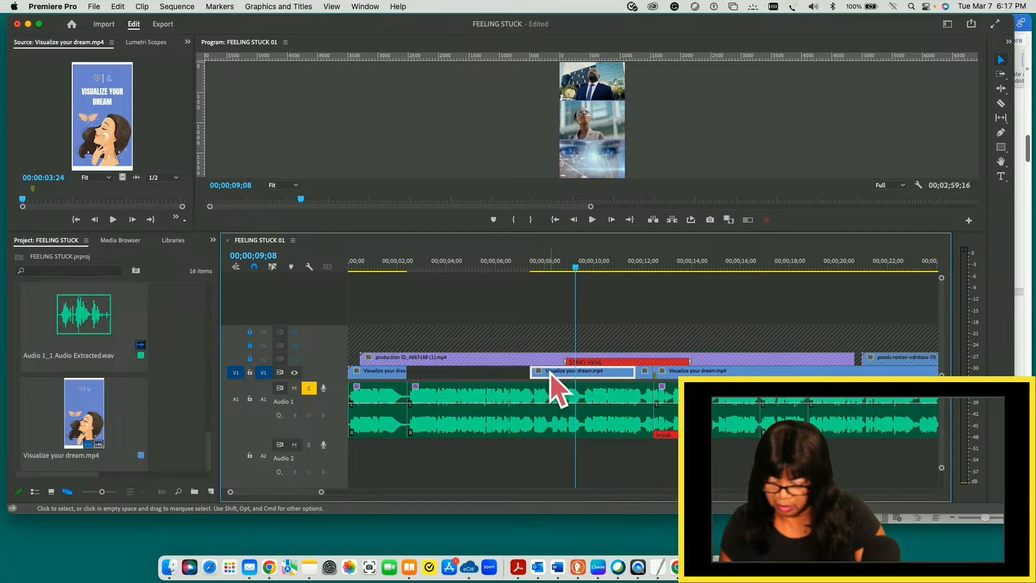
pyautogui.moveTo(550, 374); pyautogui.dragTo(428, 372)
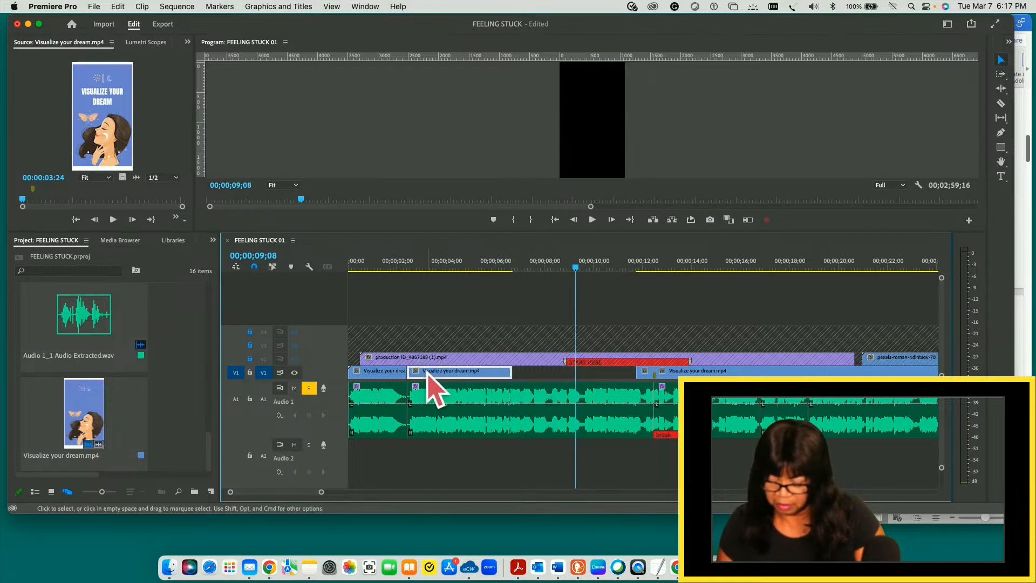
# - Play from 00;00;02;13 to 00;00;10;23 and check the moved V1 slide against the audio
pyautogui.moveTo(577, 268); pyautogui.dragTo(407, 301)
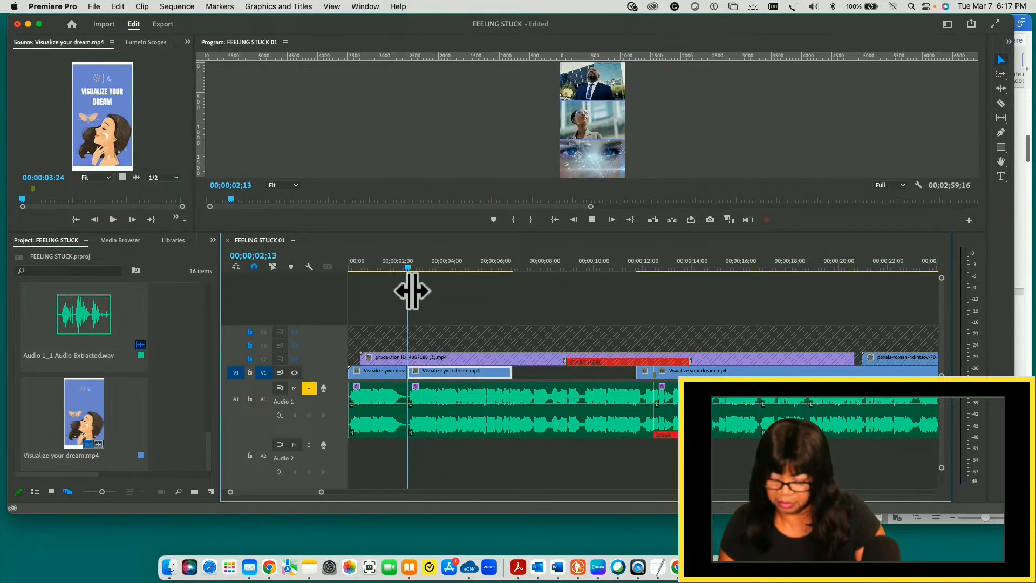
pyautogui.press('space')
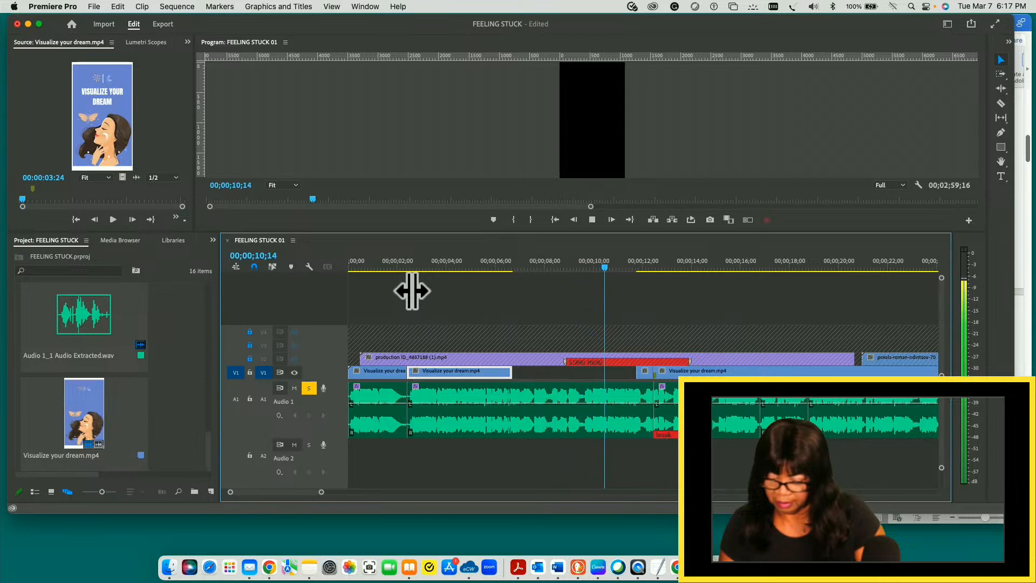
pyautogui.press('space')
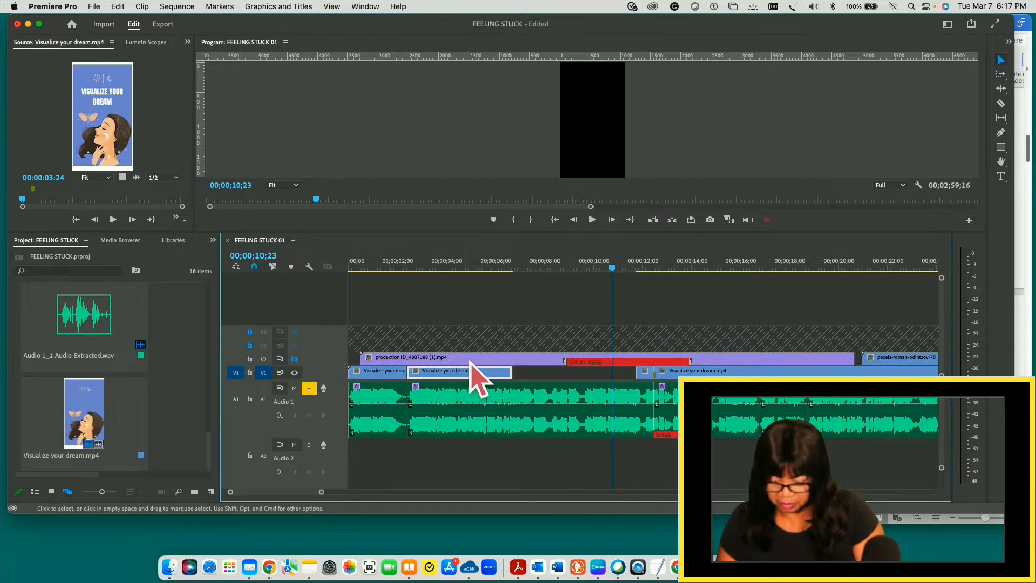
# - Return the playhead to 00;00;02;26, hide the V1 track and show the V2 track
pyautogui.moveTo(612, 268); pyautogui.dragTo(419, 270)
pyautogui.click(295, 359)
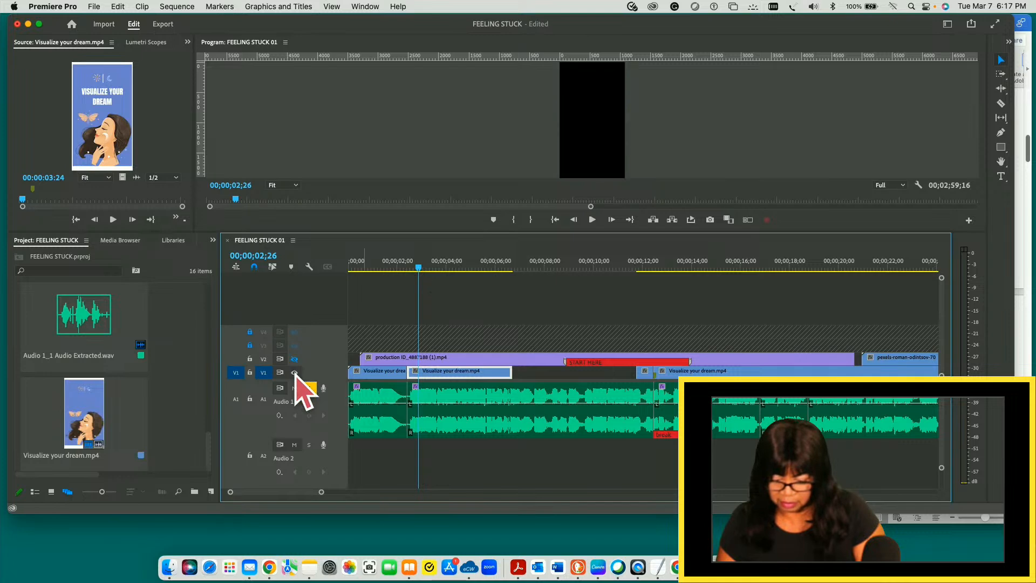
pyautogui.click(295, 359)
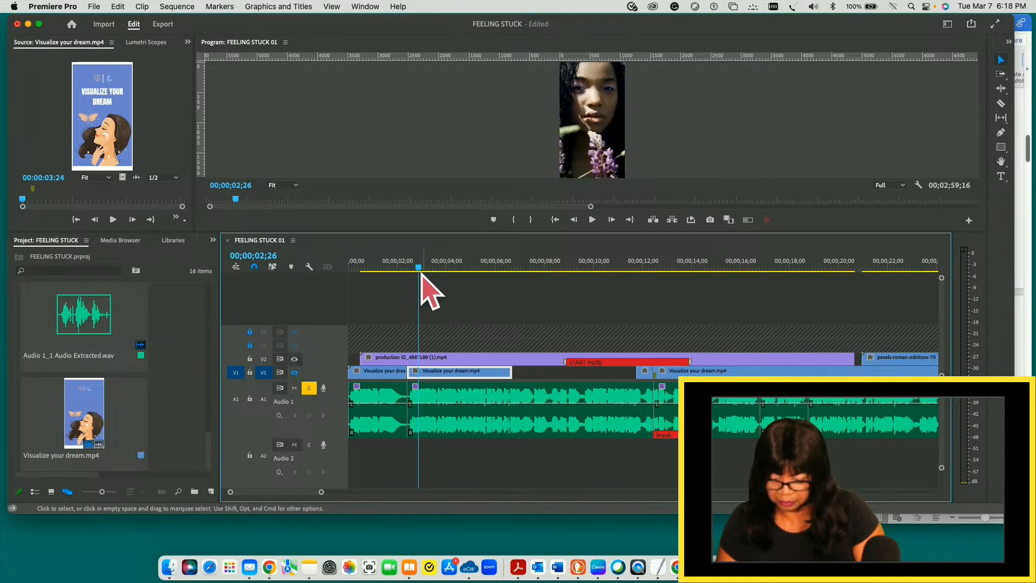
# - Split the V2 clip production ID_4887188 (1).mp4 at 00;00;06;21, where the second V1 clip ends
pyautogui.moveTo(421, 270); pyautogui.dragTo(513, 269)
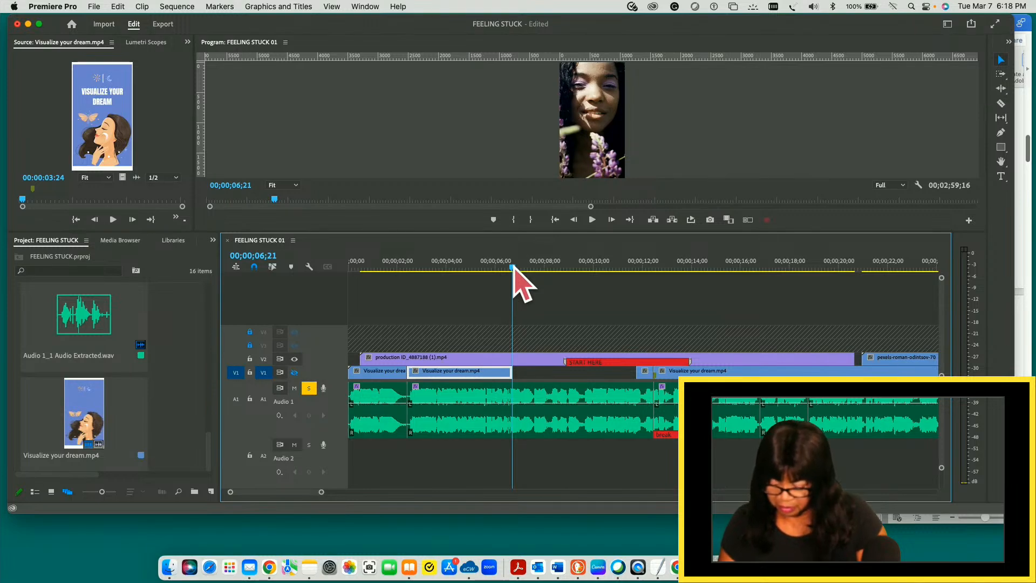
pyautogui.click(529, 360)
pyautogui.press('c')
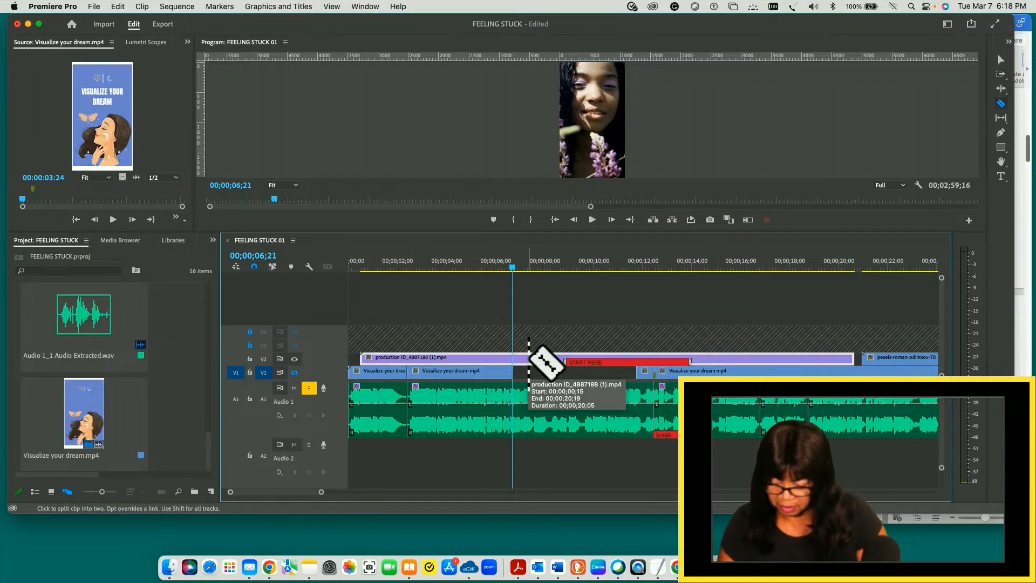
pyautogui.click(515, 357)
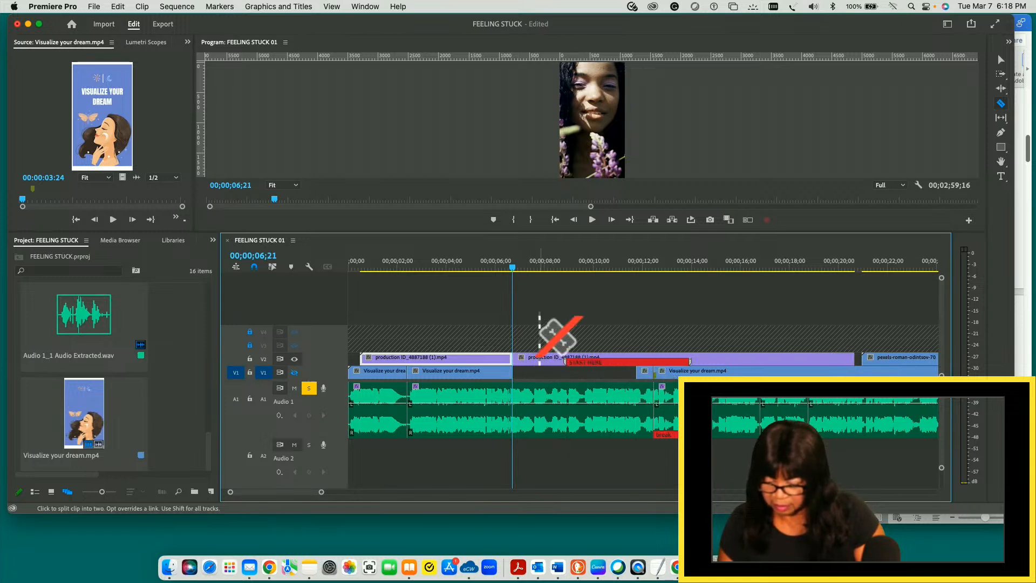
pyautogui.press('v')
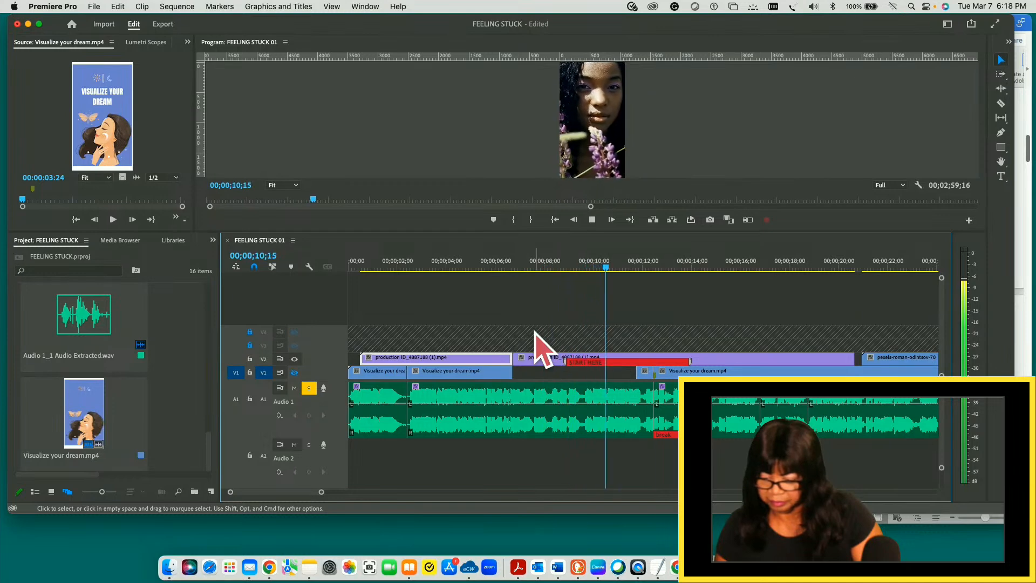
# - Play the V2 footage past the split up to 00;00;17;18 and check it against the audio and the V1 gap
pyautogui.press('space')
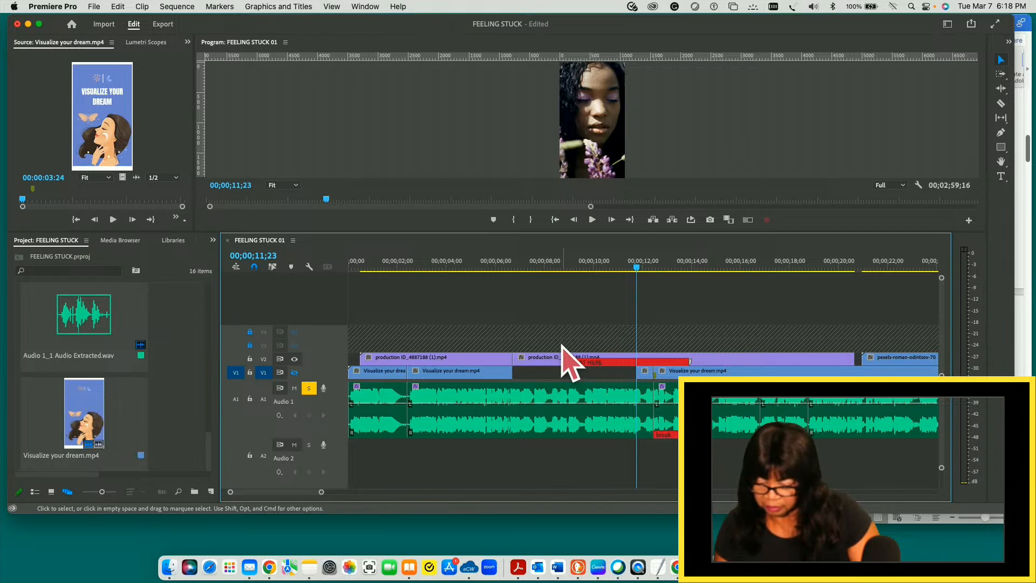
pyautogui.press('space')
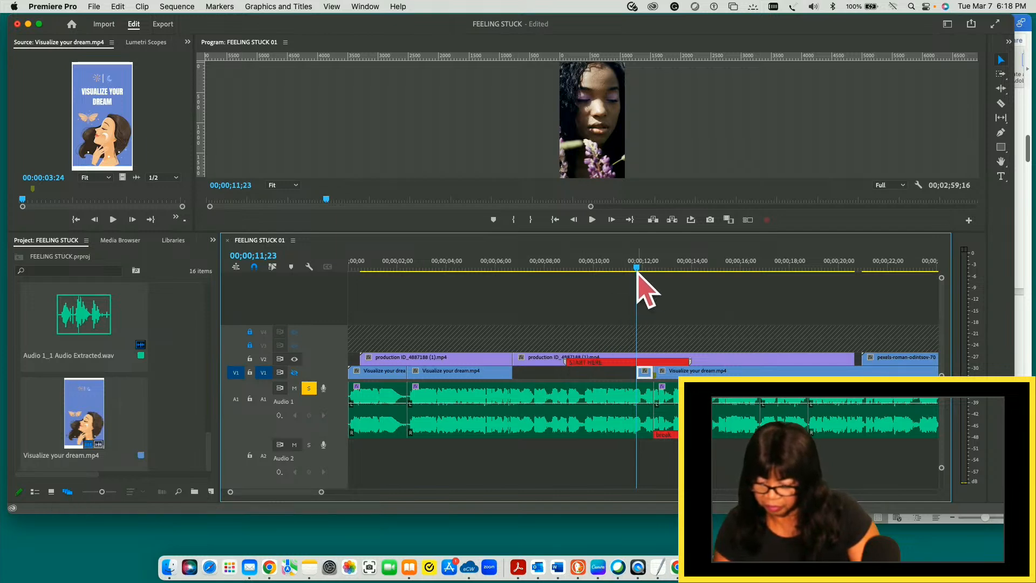
pyautogui.moveTo(636, 267); pyautogui.dragTo(587, 267)
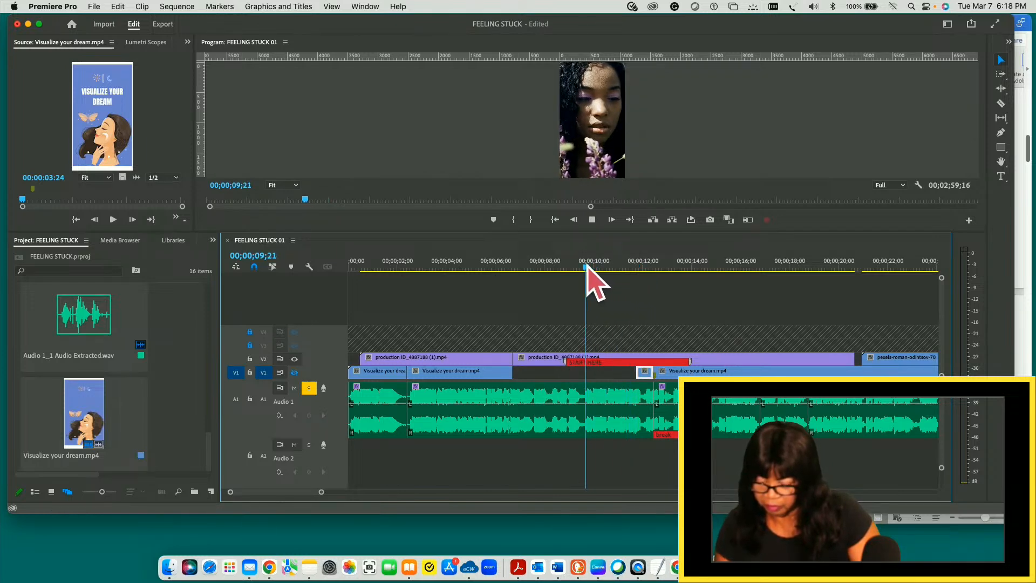
pyautogui.click(627, 369)
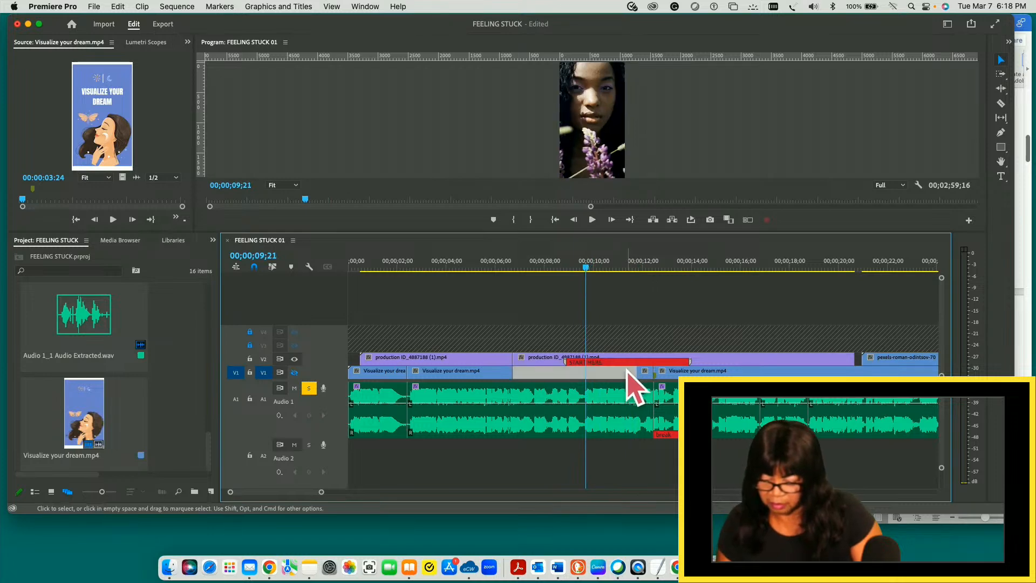
pyautogui.click(624, 305)
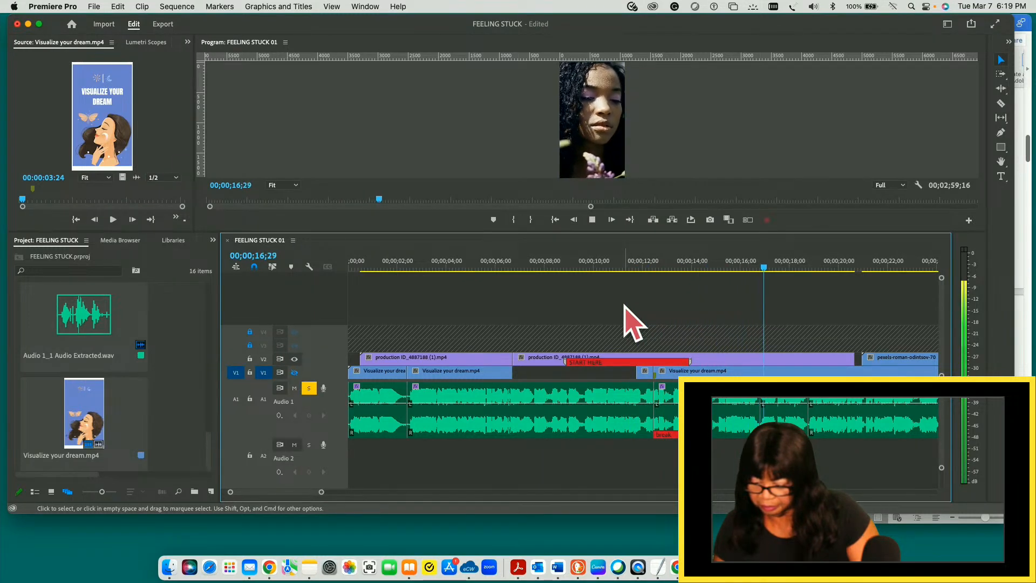
pyautogui.press('space')
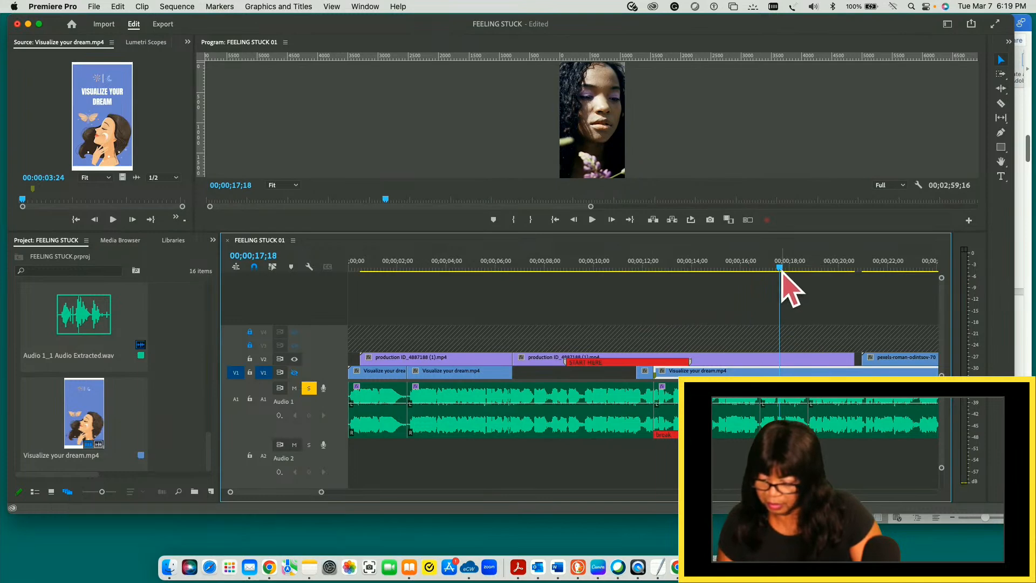
# - Place the playhead at 00;00;16;25, inspect the neighbouring A1 audio clips and select the one ending there
pyautogui.moveTo(781, 268); pyautogui.dragTo(763, 267)
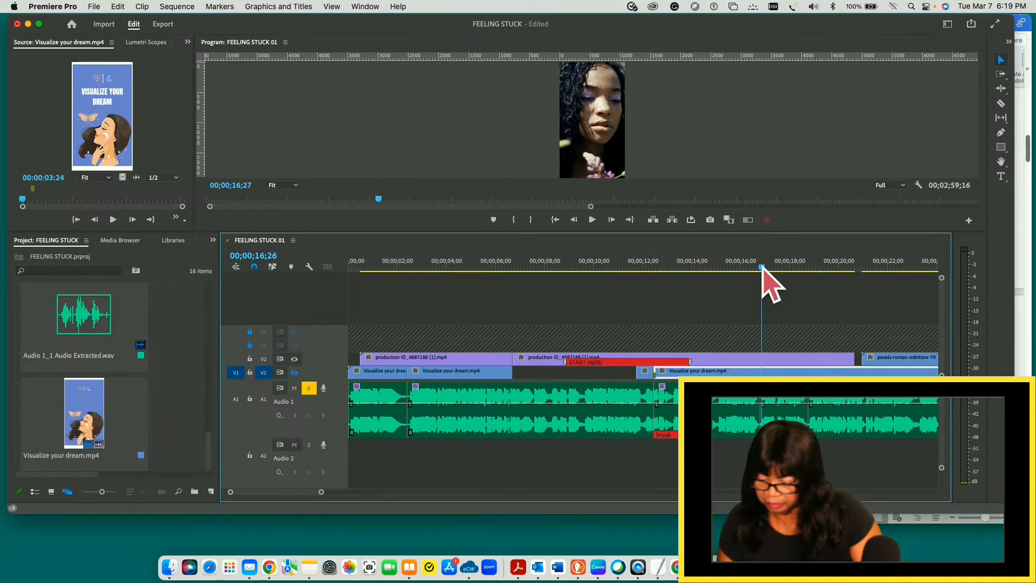
pyautogui.click(725, 401)
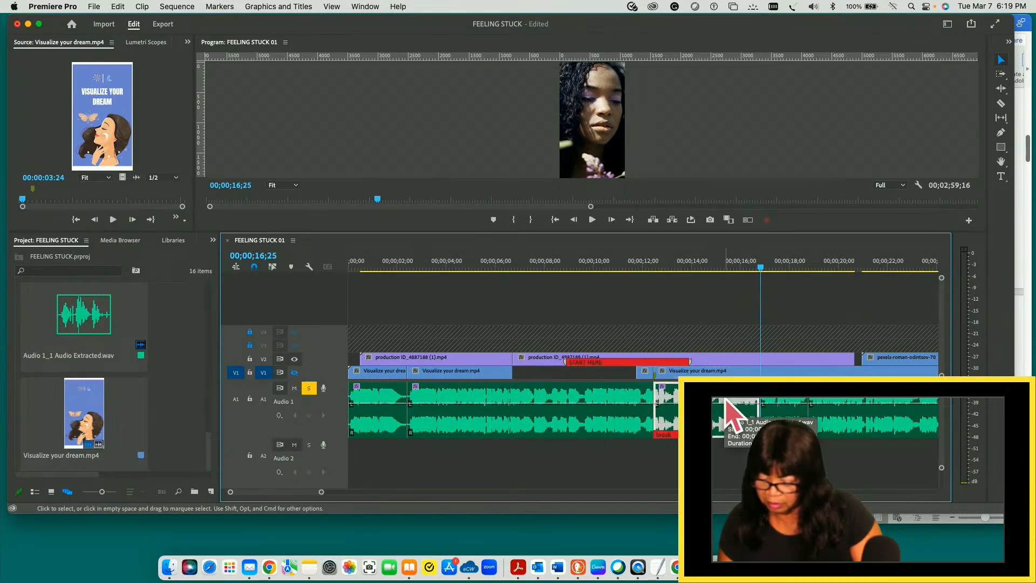
pyautogui.click(614, 411)
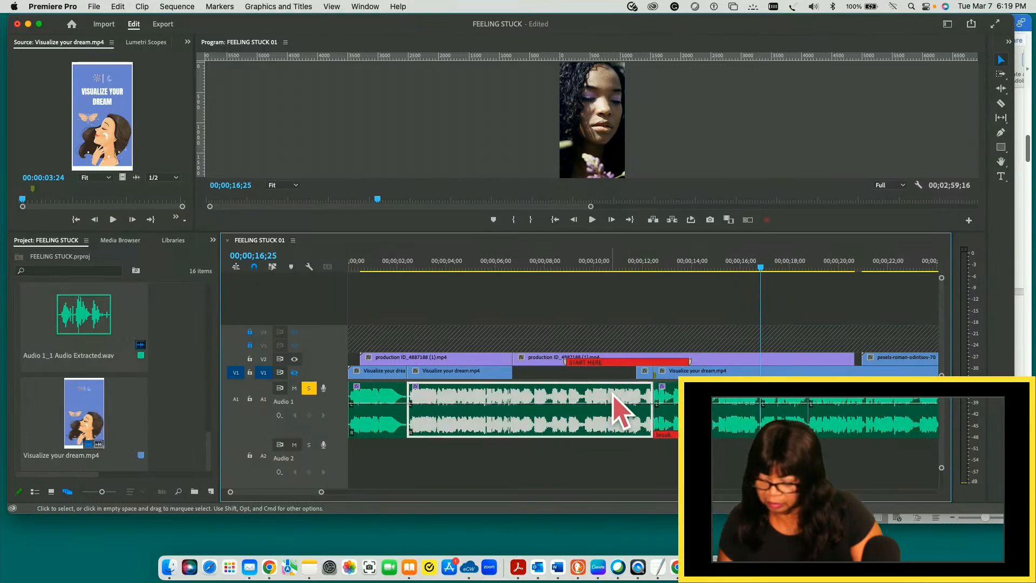
pyautogui.click(695, 412)
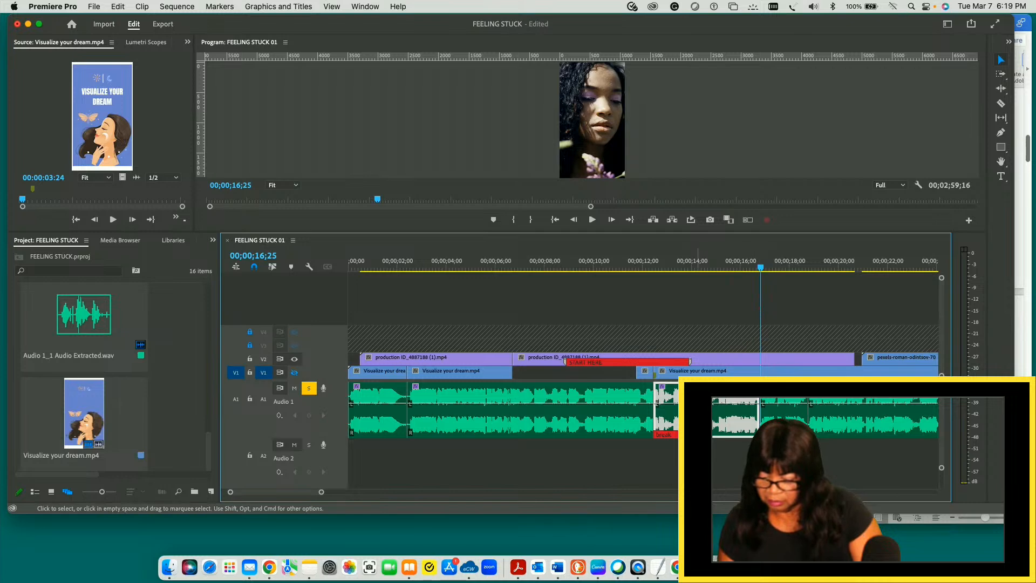
# - Extend the end of the second V1 slide to about 8.5 seconds and place the playhead at 00;00;08;28
pyautogui.click(500, 390)
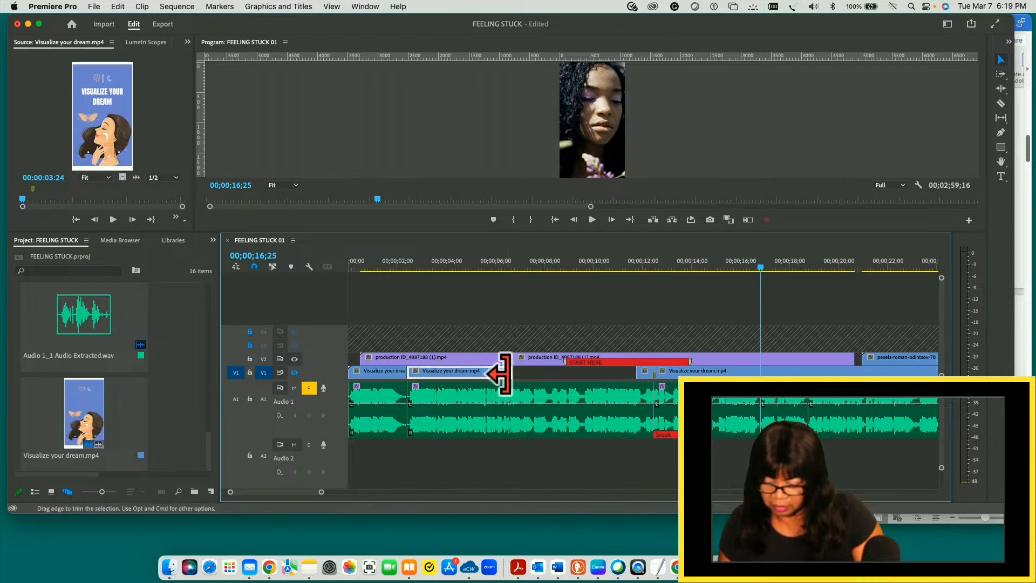
pyautogui.moveTo(510, 373); pyautogui.dragTo(556, 372)
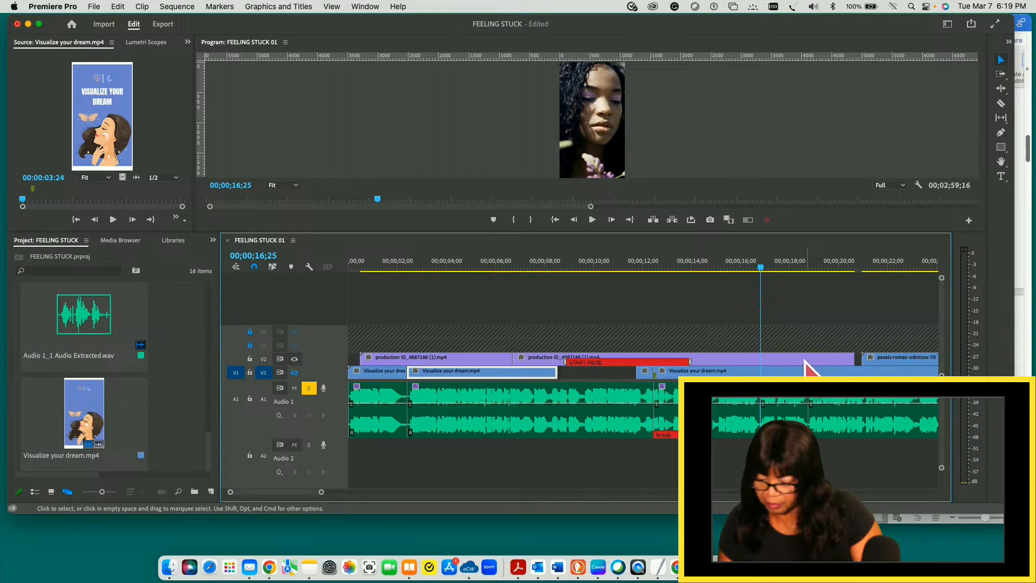
pyautogui.moveTo(764, 275); pyautogui.dragTo(568, 257)
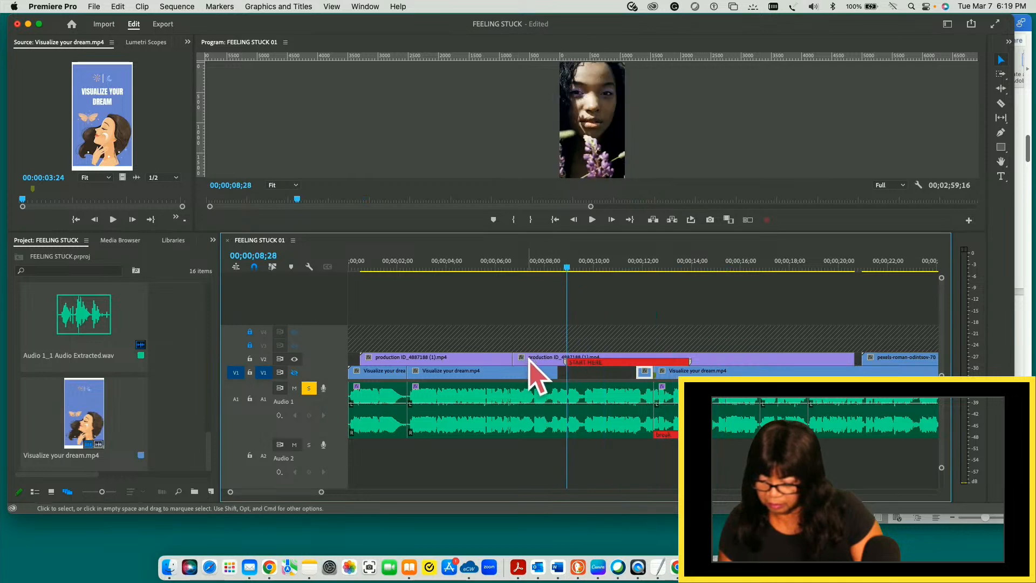
# - Trim both ends of the second production ID_4887188 (1).mp4 clip to fit the V1 gap and move it down onto V1
pyautogui.moveTo(849, 361); pyautogui.dragTo(752, 360)
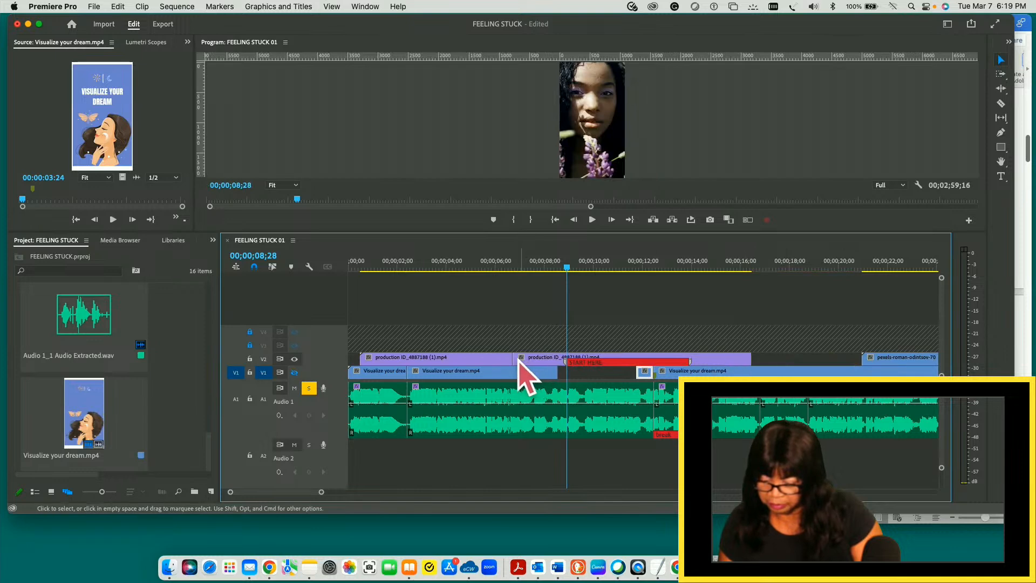
pyautogui.moveTo(508, 355); pyautogui.dragTo(560, 358)
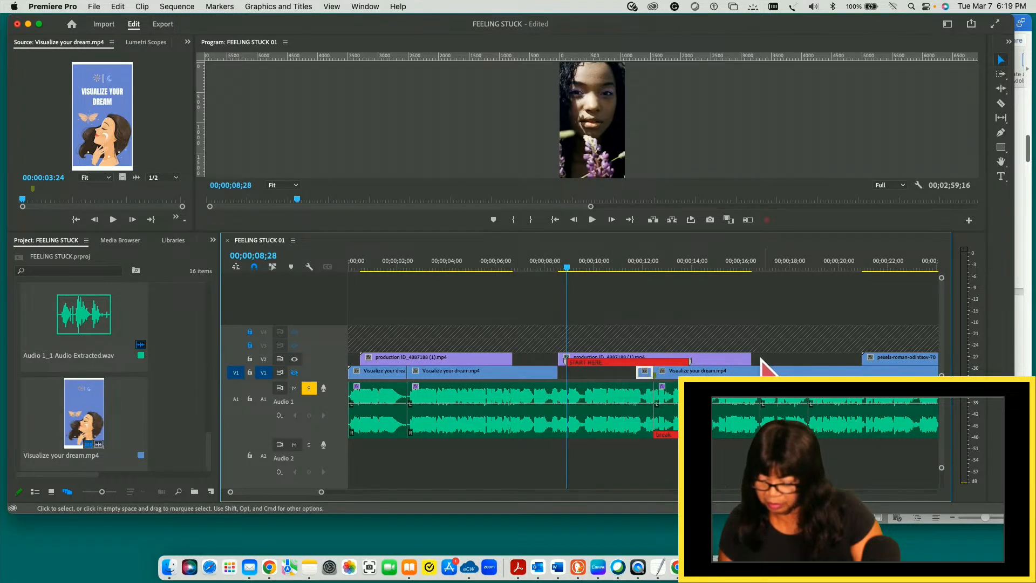
pyautogui.moveTo(747, 356); pyautogui.dragTo(627, 359)
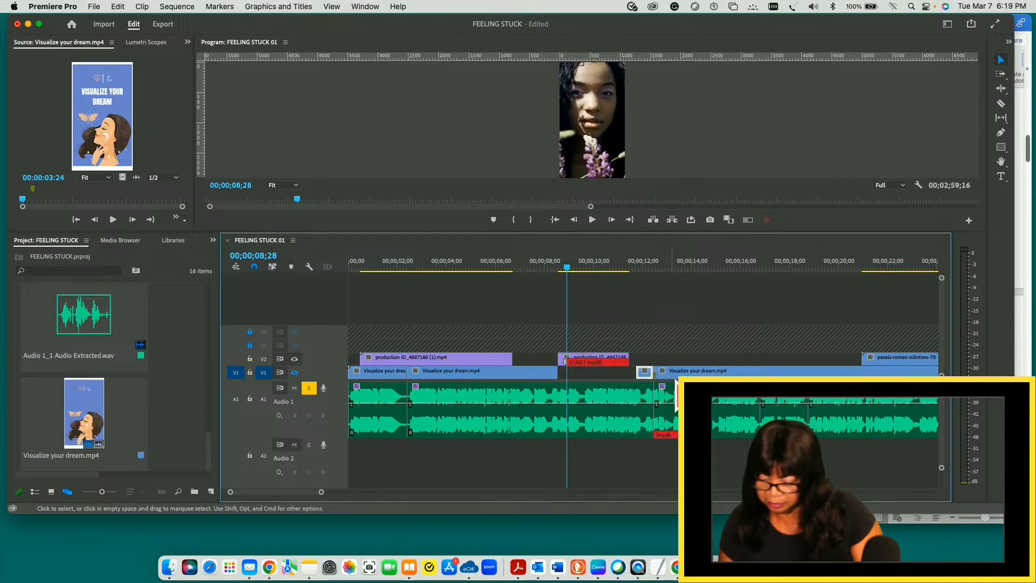
pyautogui.click(603, 363)
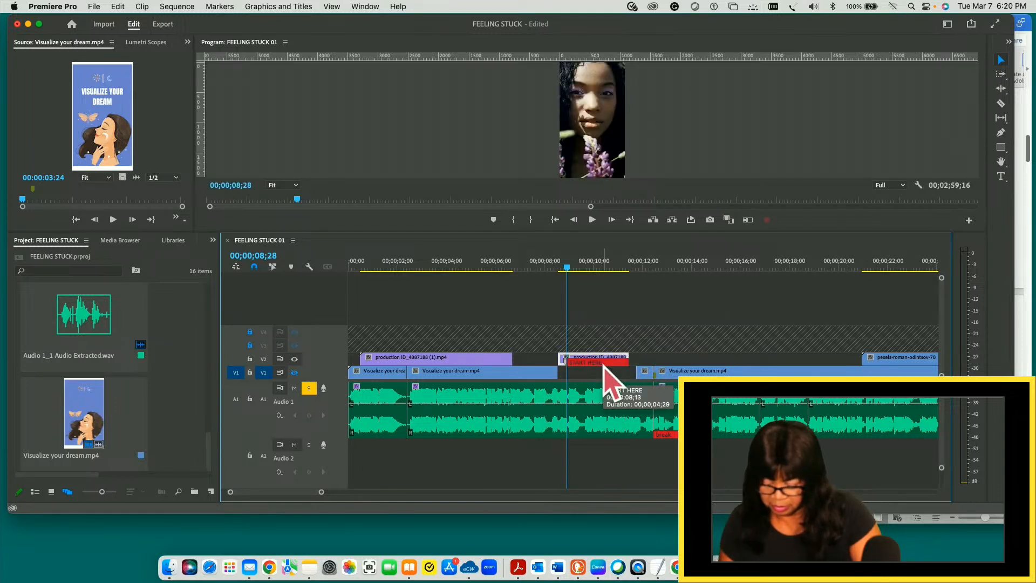
pyautogui.moveTo(603, 364); pyautogui.dragTo(606, 378)
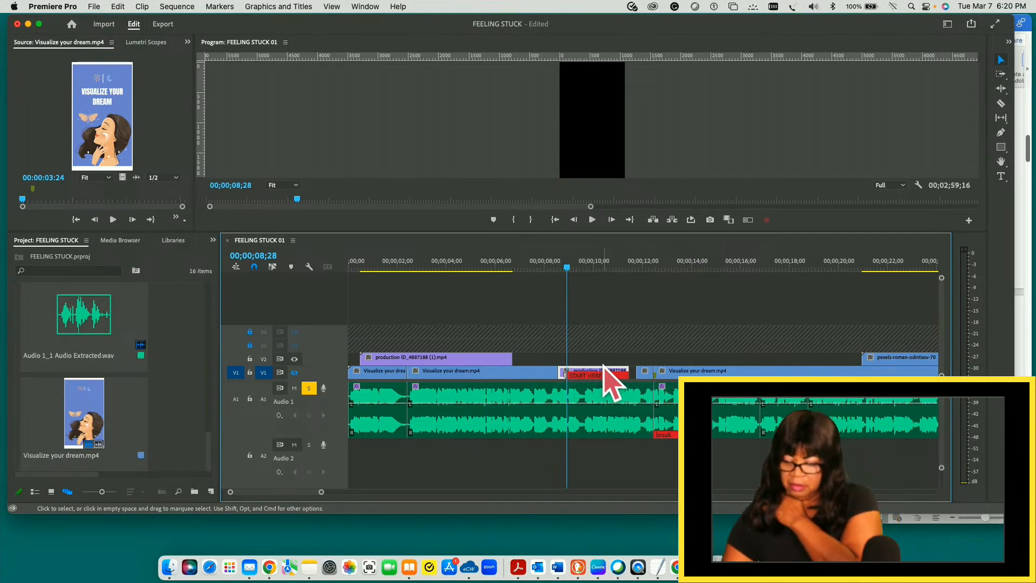
# - Show the V1 track and play the sequence from its start to 00;00;03;13
pyautogui.moveTo(567, 266); pyautogui.dragTo(515, 266)
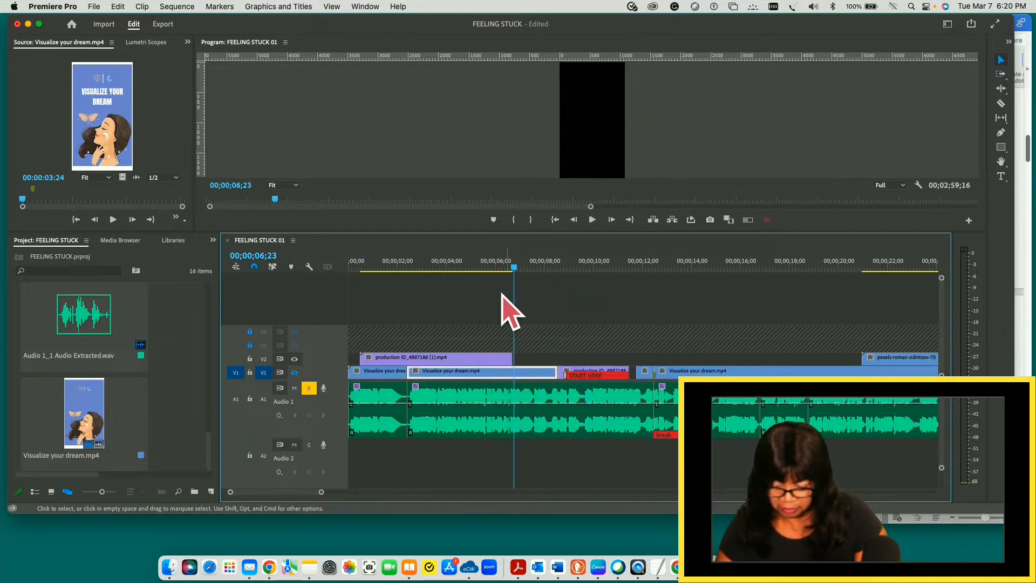
pyautogui.click(294, 372)
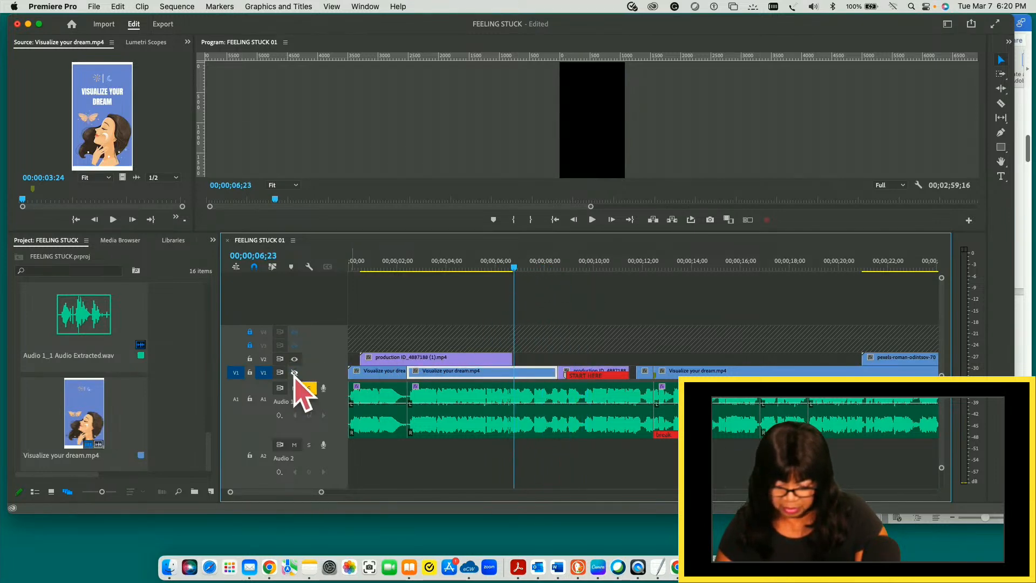
pyautogui.click(294, 372)
pyautogui.click(508, 266)
pyautogui.moveTo(501, 267); pyautogui.dragTo(351, 281)
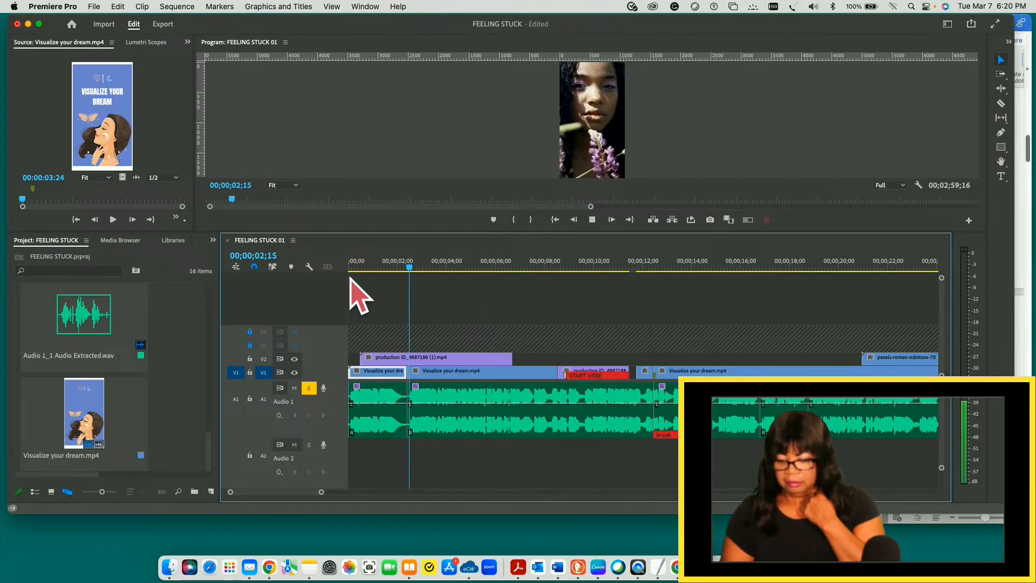
pyautogui.press('space')
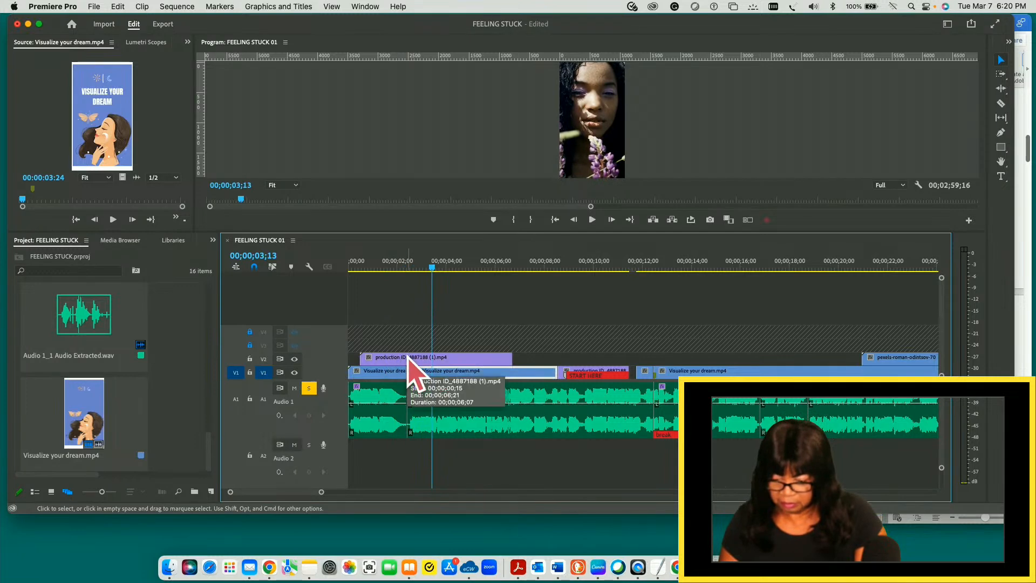
# - Hide the V2 track, play V1 from the start to about 00;00;13;25, and replay the passage around 12 seconds
pyautogui.click(295, 358)
pyautogui.moveTo(433, 266); pyautogui.dragTo(351, 293)
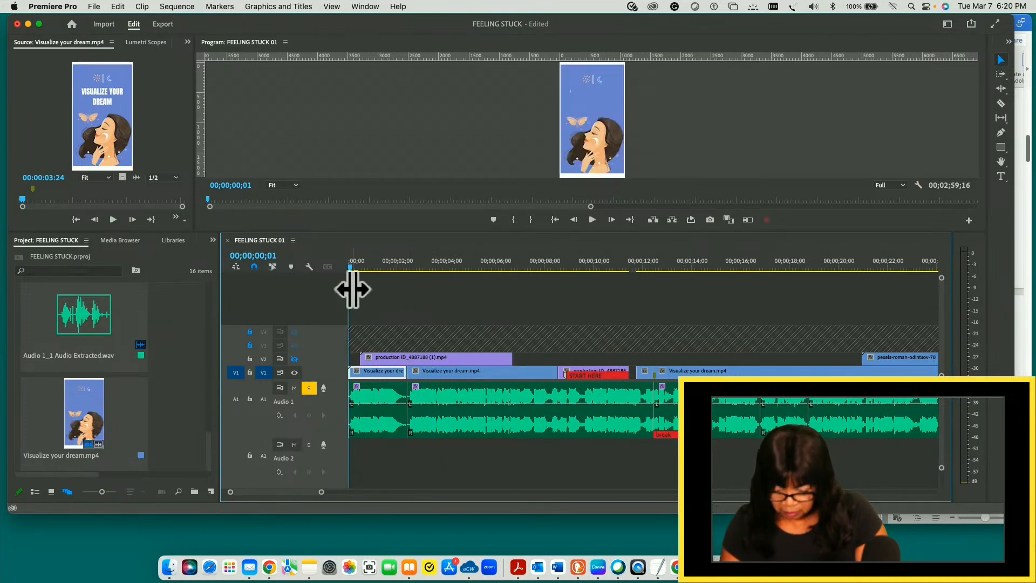
pyautogui.press('space')
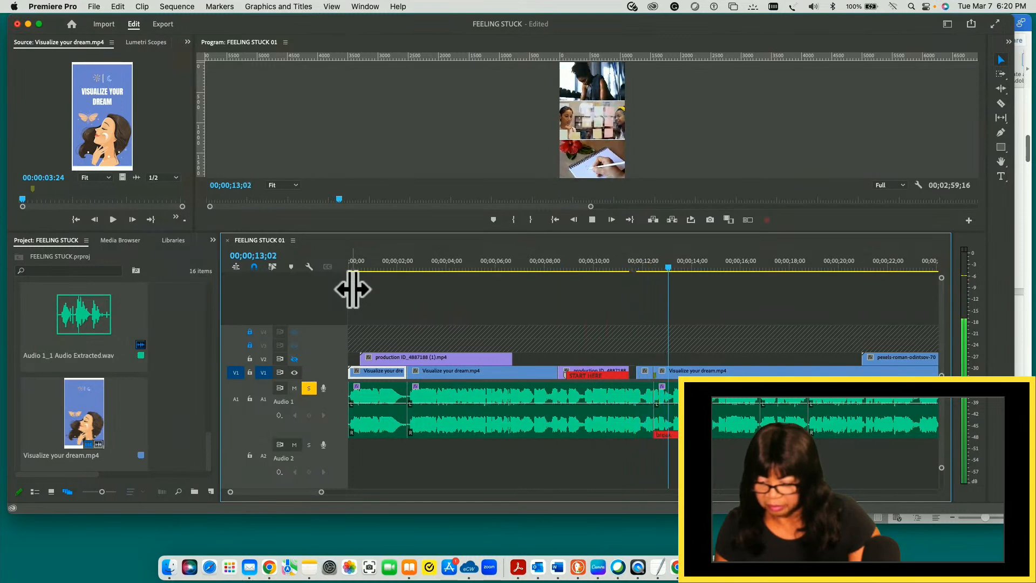
pyautogui.press('space')
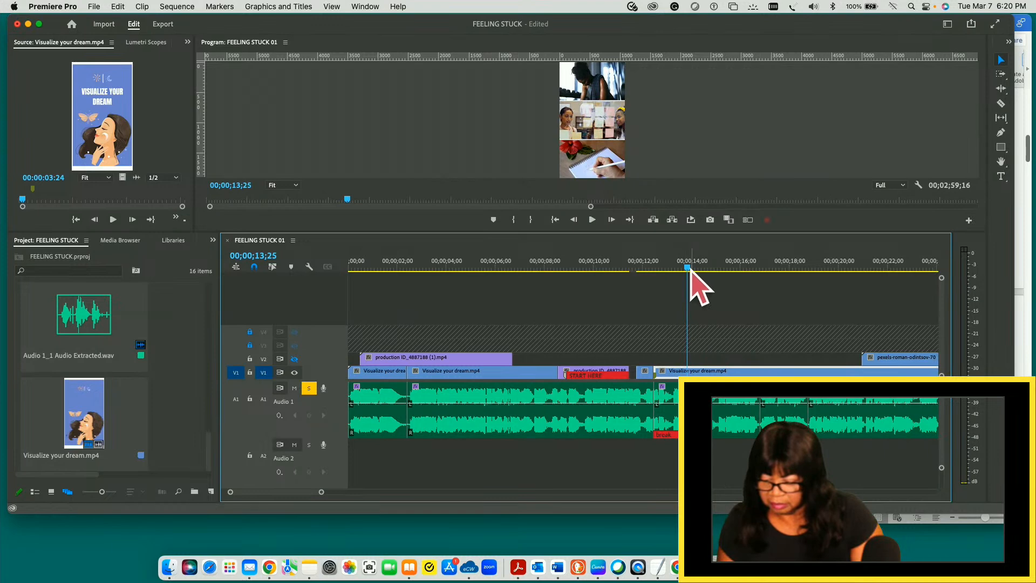
pyautogui.moveTo(684, 268); pyautogui.dragTo(635, 267)
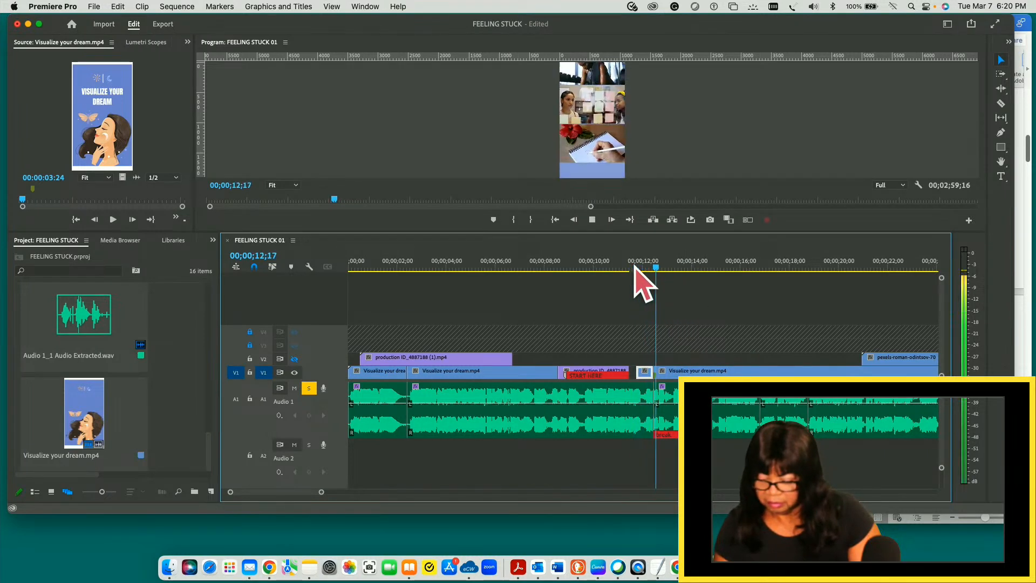
pyautogui.press('space')
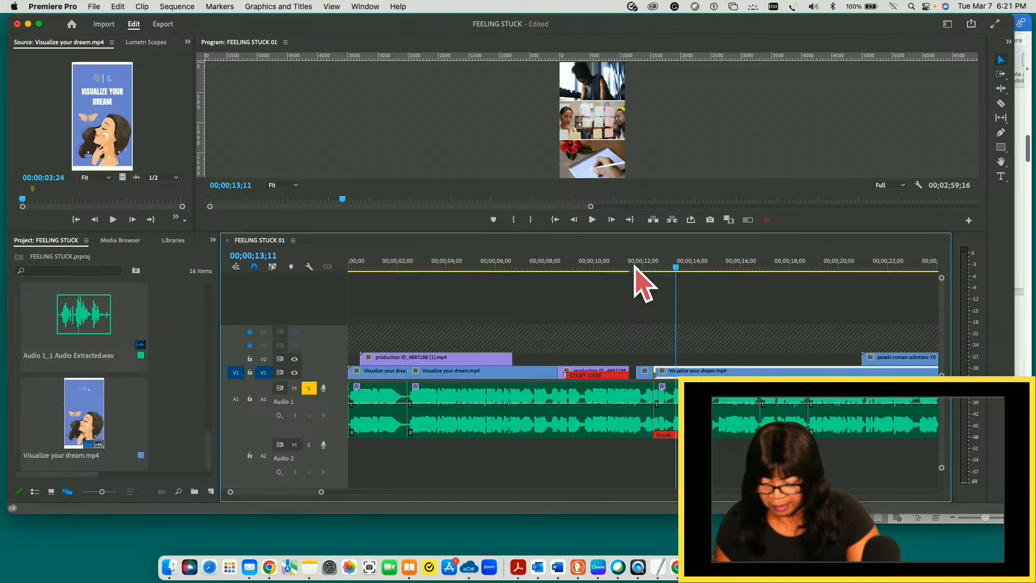
# - Undo the recent timeline edits back to the unsplit second V1 slide and the uncut second A1 audio clip
pyautogui.press('super+z')
pyautogui.press('super+z')
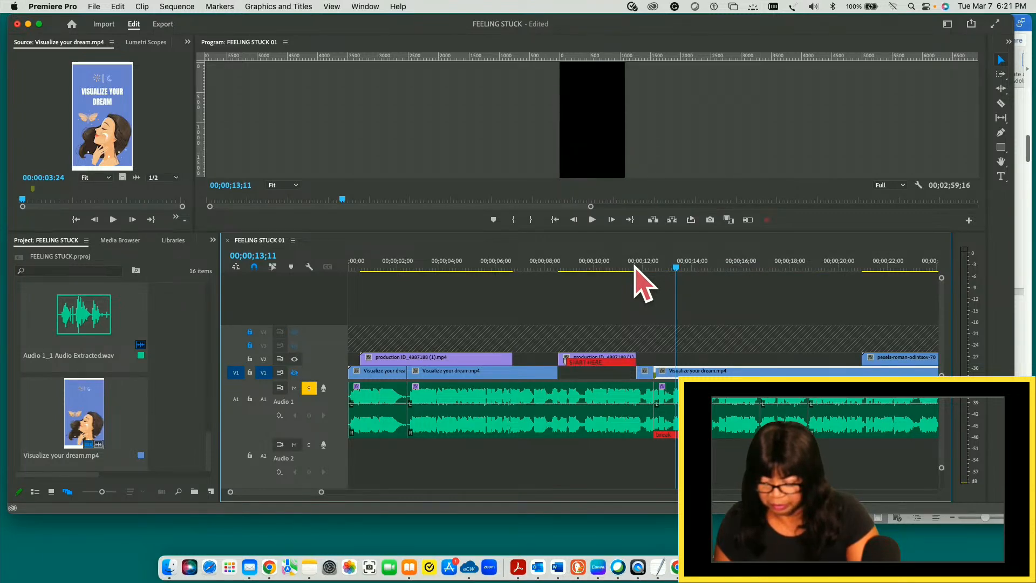
pyautogui.press('super+z')
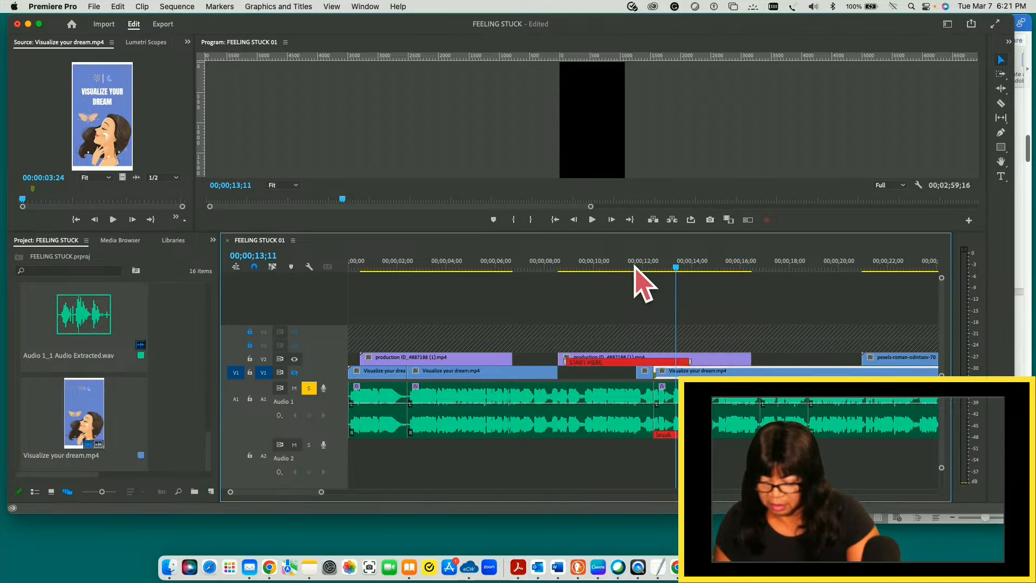
pyautogui.press('super+z')
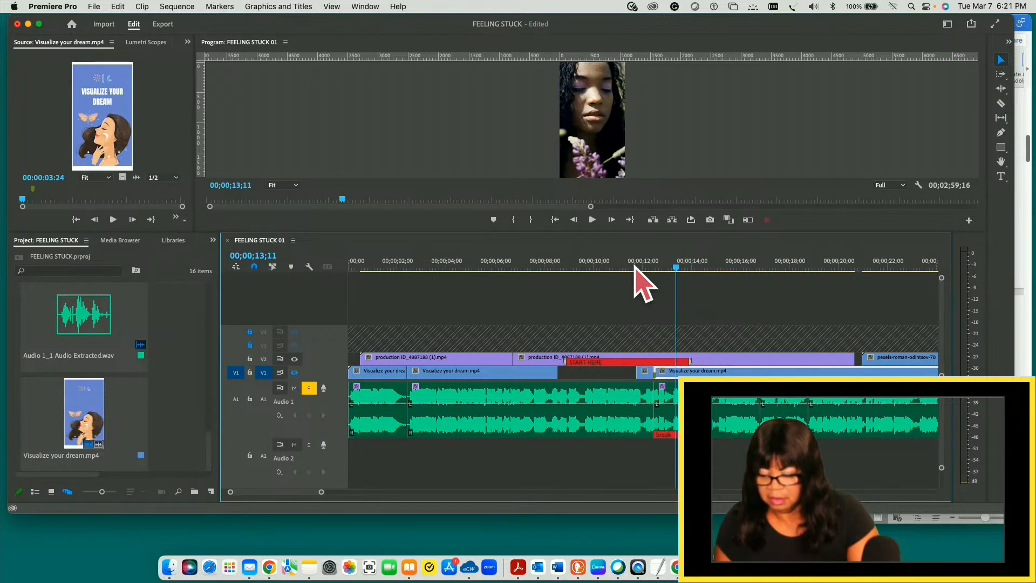
pyautogui.press('super+z')
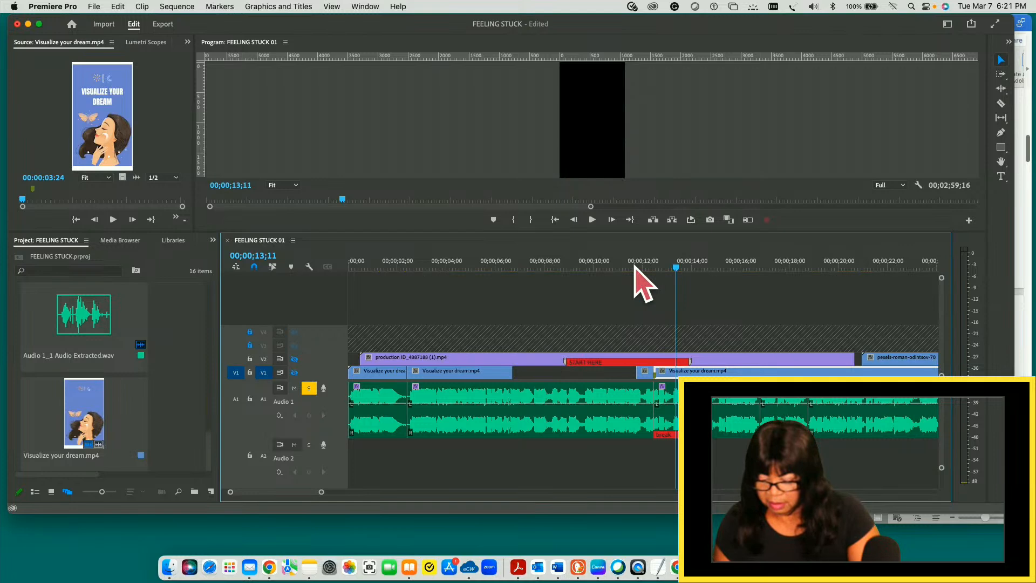
pyautogui.press('super+z')
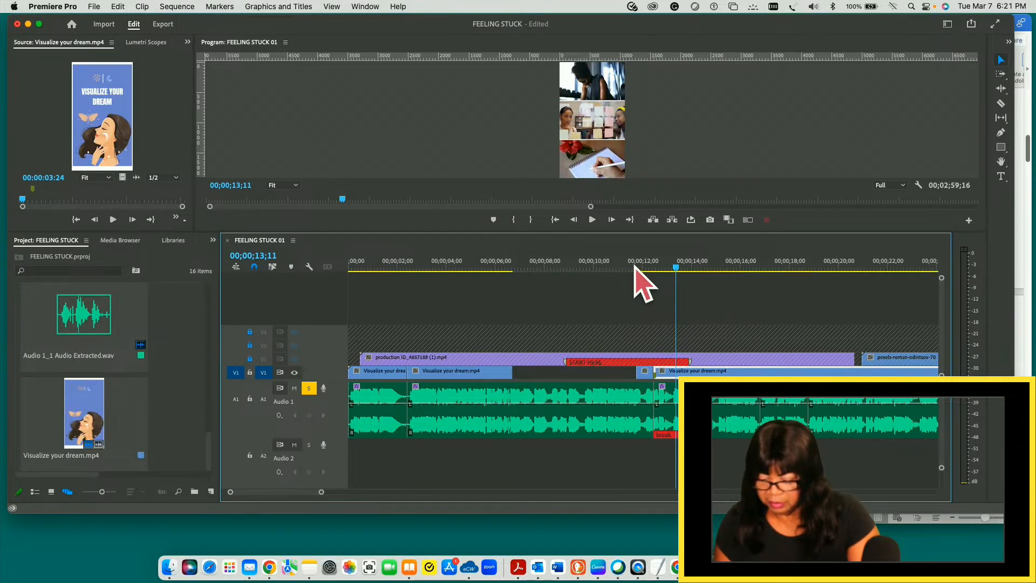
pyautogui.press('super+z')
pyautogui.press('super+z')
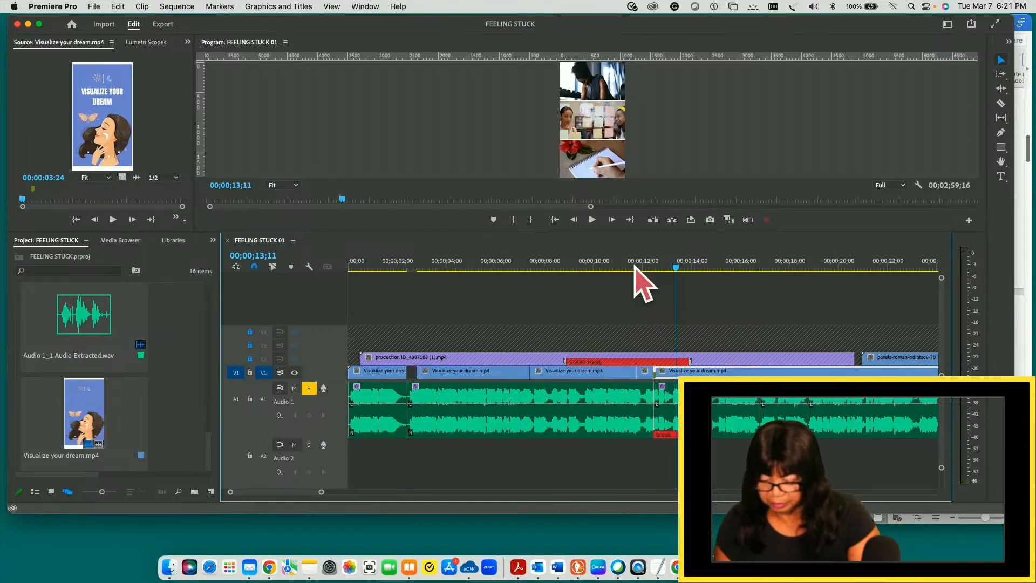
pyautogui.press('super+z')
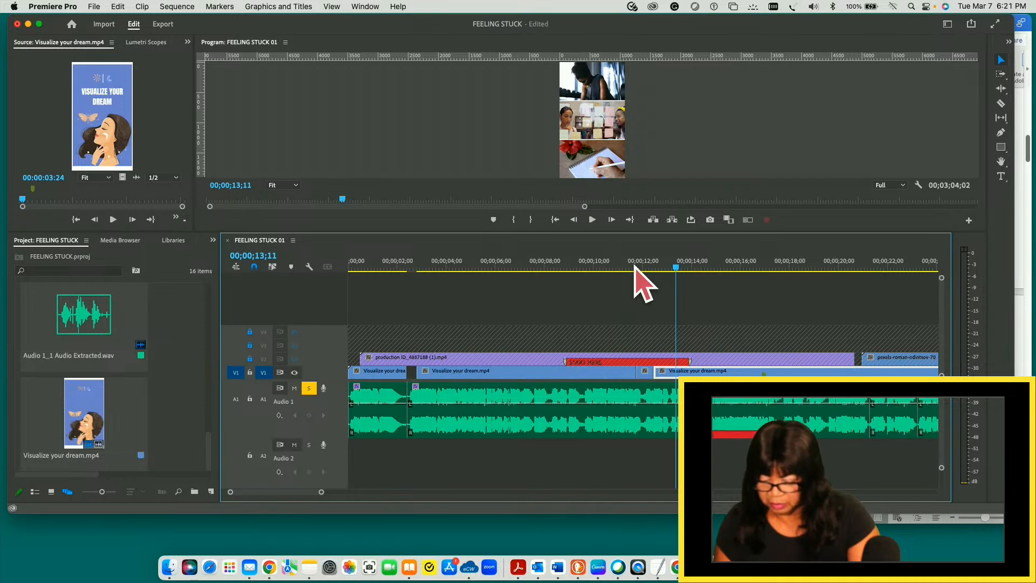
# - Lock the A1 audio track against further edits
pyautogui.click(654, 389)
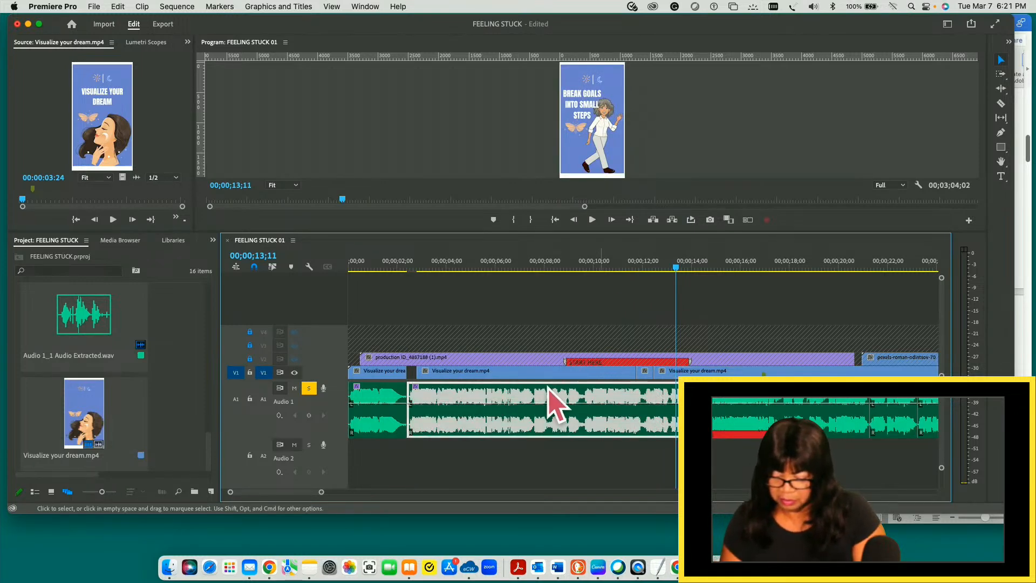
pyautogui.click(250, 399)
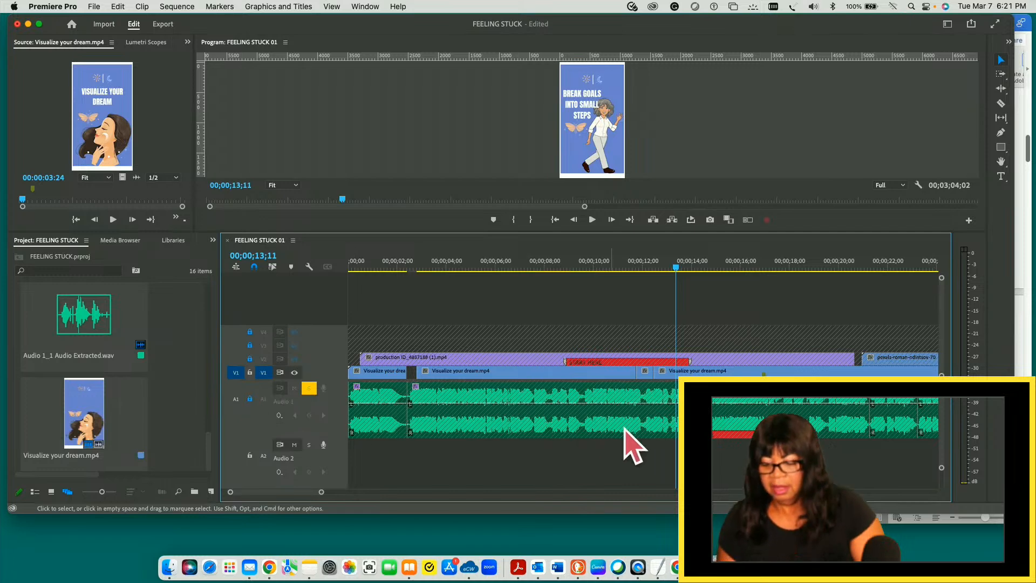
pyautogui.click(590, 372)
# - Play the sequence from the start to 00;00;05;18 and check the V1 slide by switching its track visibility off and on
pyautogui.moveTo(676, 267); pyautogui.dragTo(351, 308)
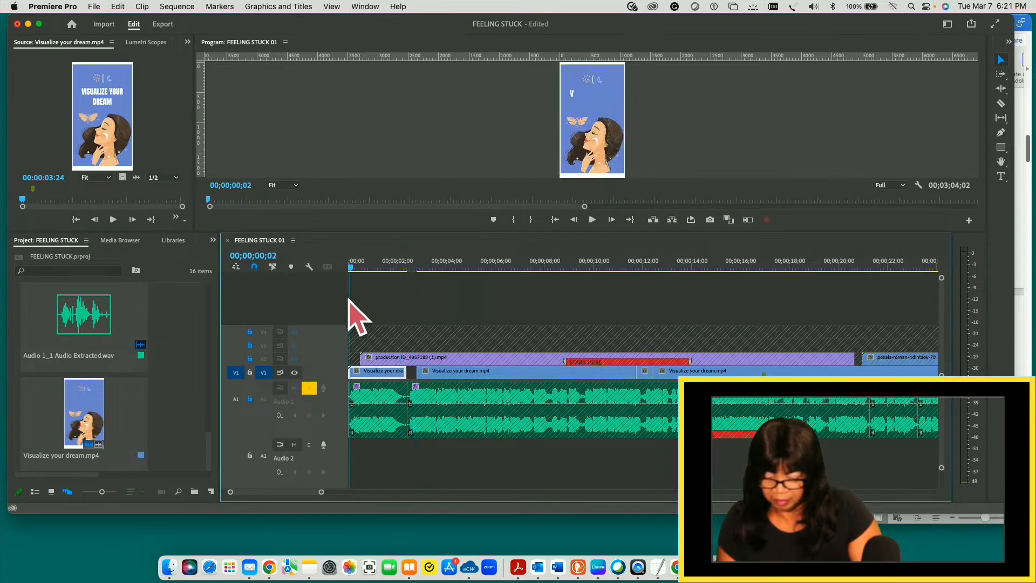
pyautogui.press('space')
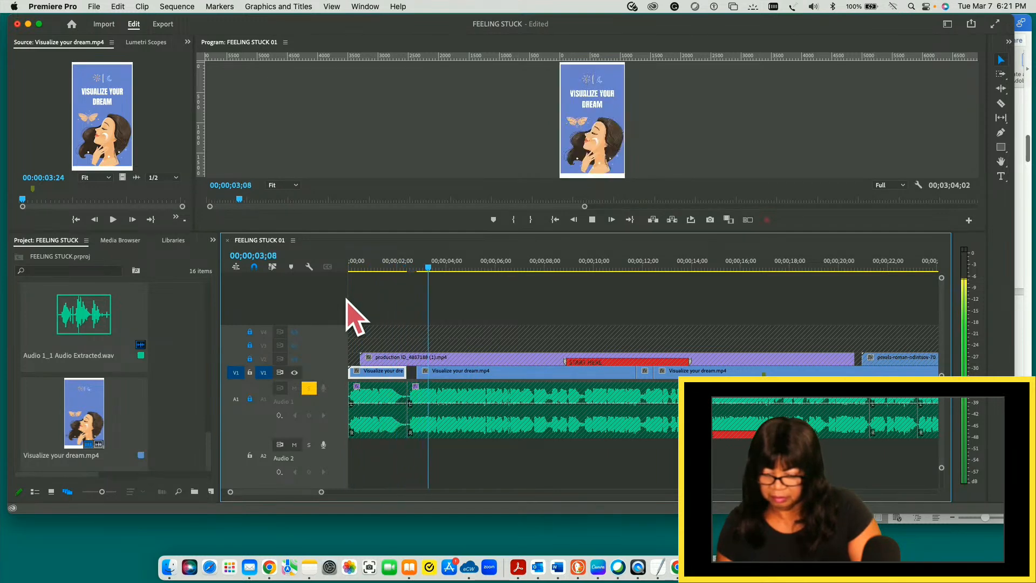
pyautogui.press('space')
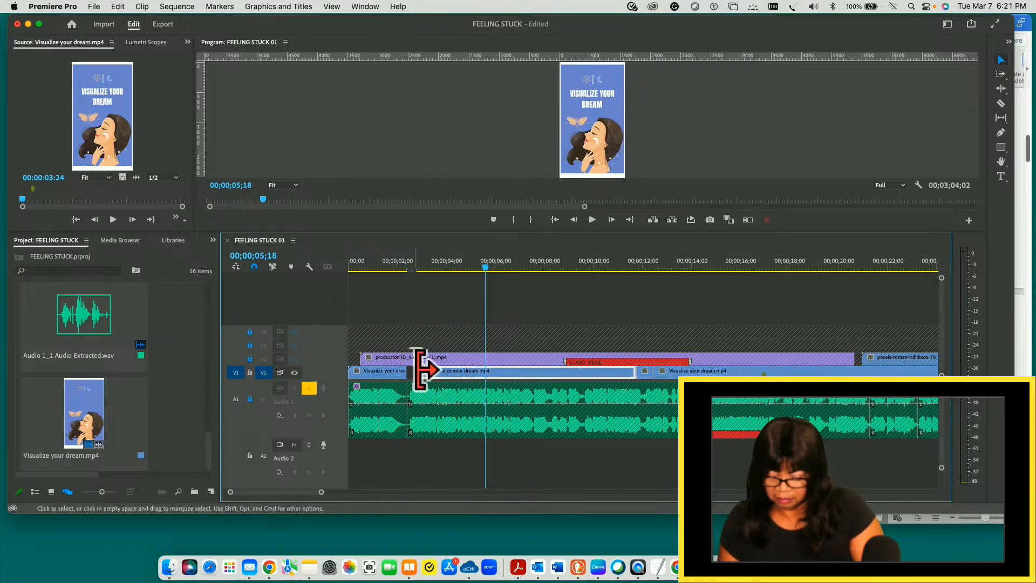
pyautogui.click(295, 372)
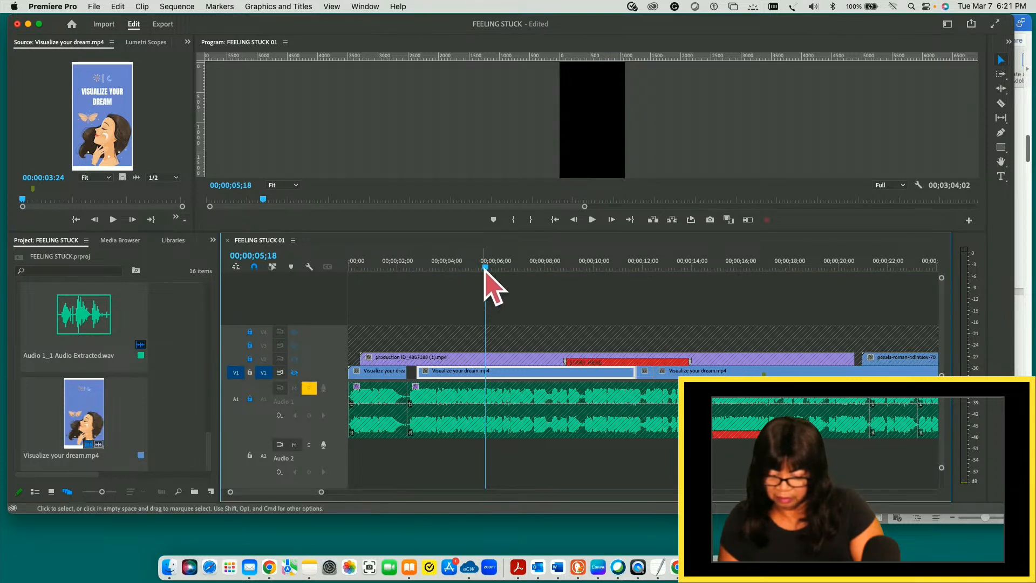
pyautogui.click(295, 372)
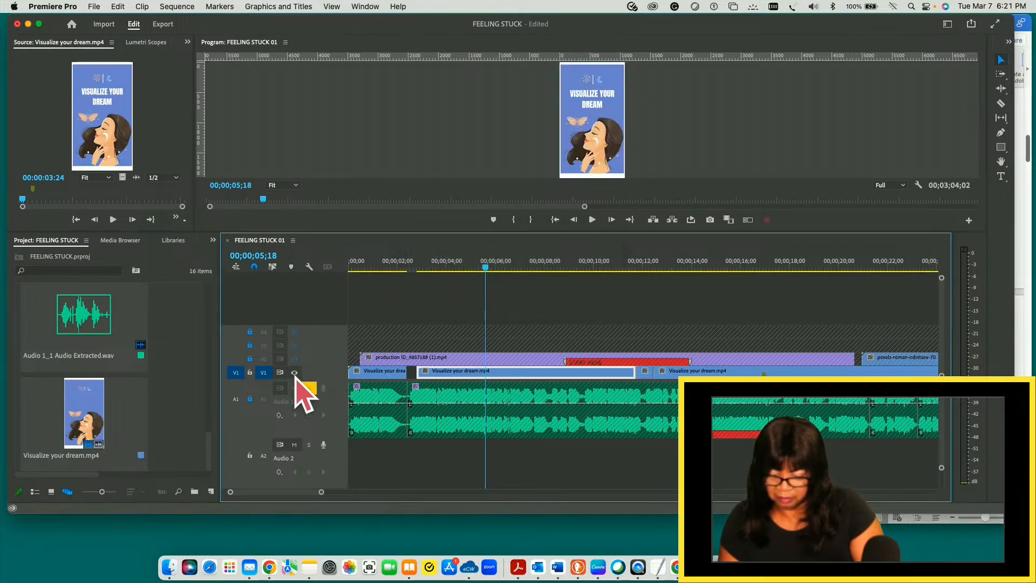
# - Place the playhead at 00;00;02;11 and move the second V1 slide earlier to butt against the first slide's end
pyautogui.moveTo(471, 267); pyautogui.dragTo(405, 282)
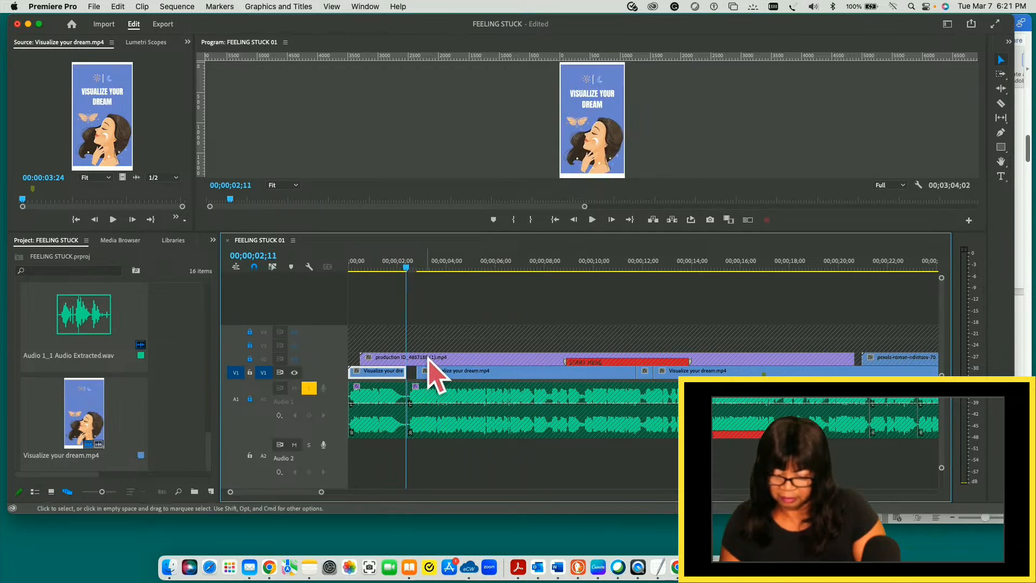
pyautogui.click(440, 373)
pyautogui.moveTo(439, 375); pyautogui.dragTo(430, 375)
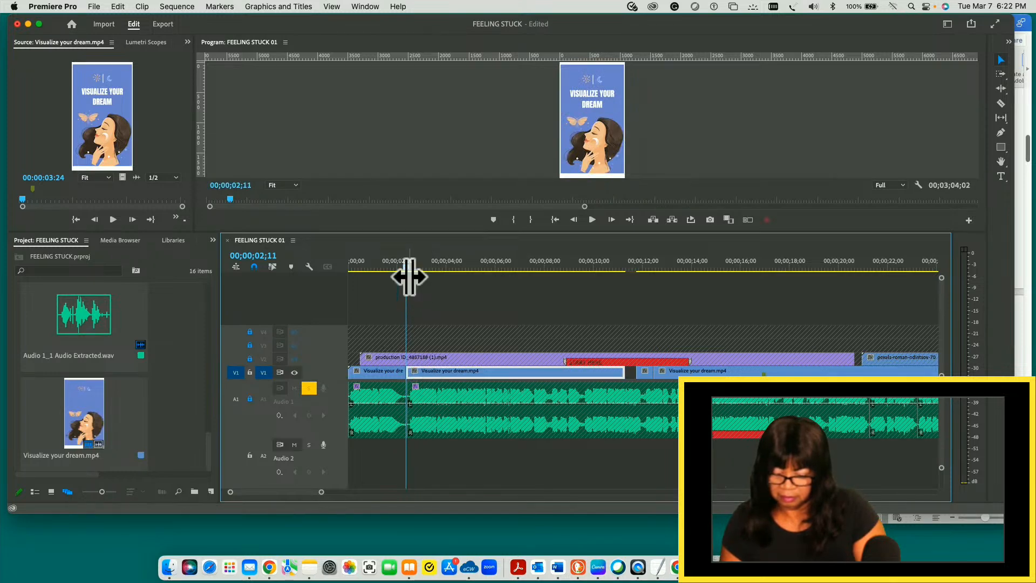
# - Play the sequence from about 1.5 seconds to 00;00;09;22 to check the moved slide against the audio
pyautogui.moveTo(406, 268); pyautogui.dragTo(387, 266)
pyautogui.press('space')
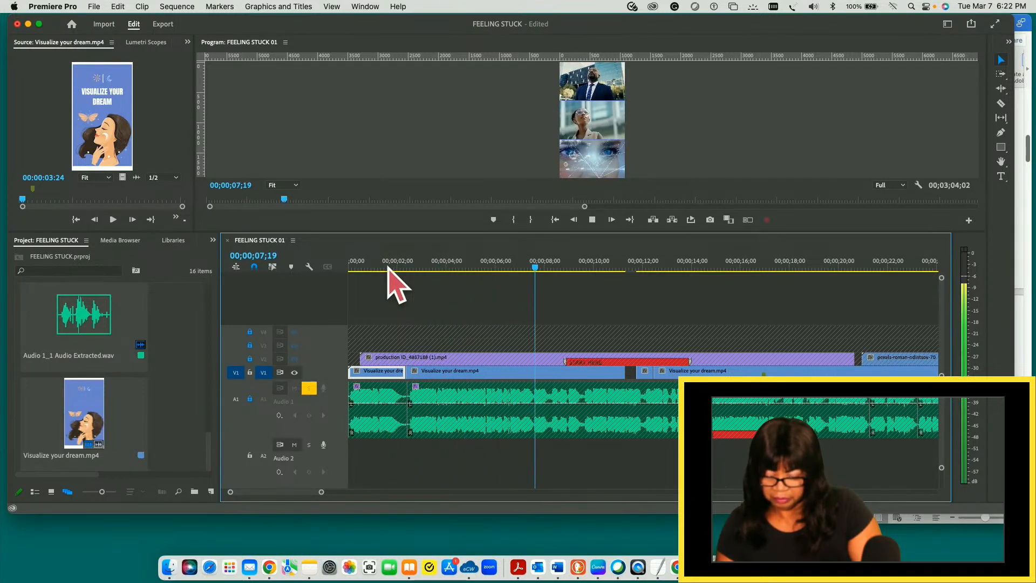
pyautogui.press('space')
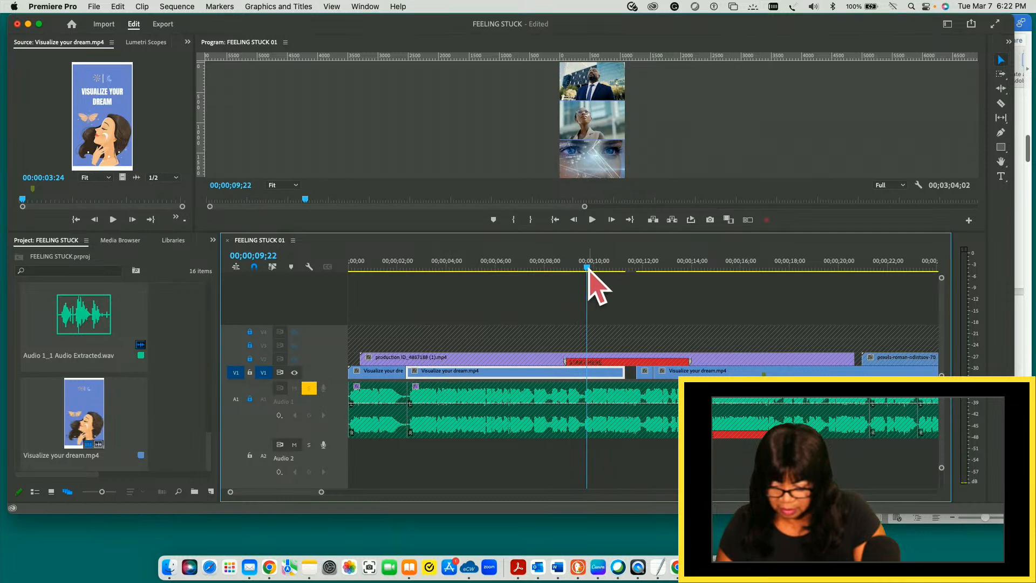
# - Play the sequence from the start to 00;00;13;14 to check the V1 slides against the audio
pyautogui.moveTo(585, 269); pyautogui.dragTo(387, 269)
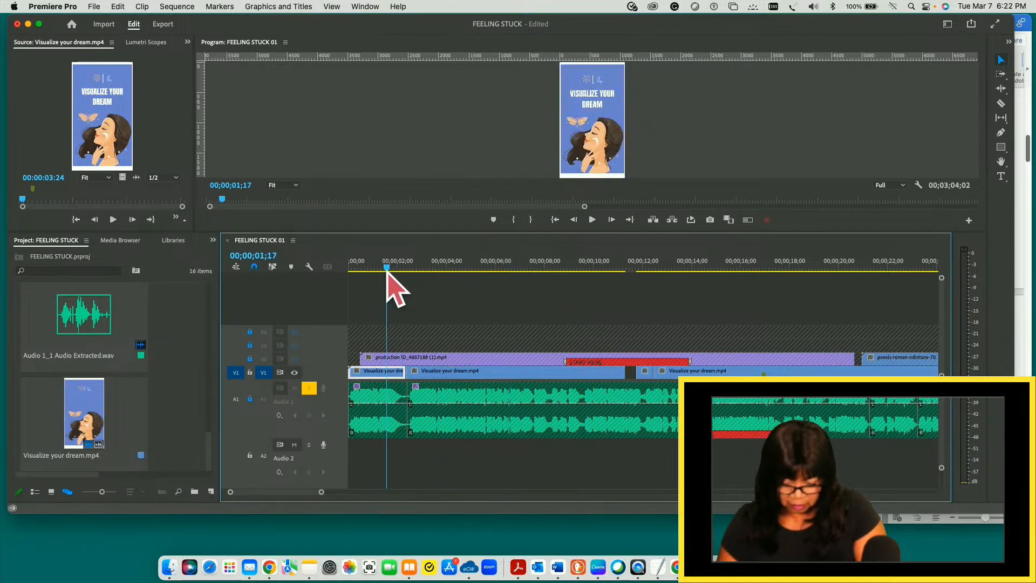
pyautogui.moveTo(377, 271); pyautogui.dragTo(349, 272)
pyautogui.press('space')
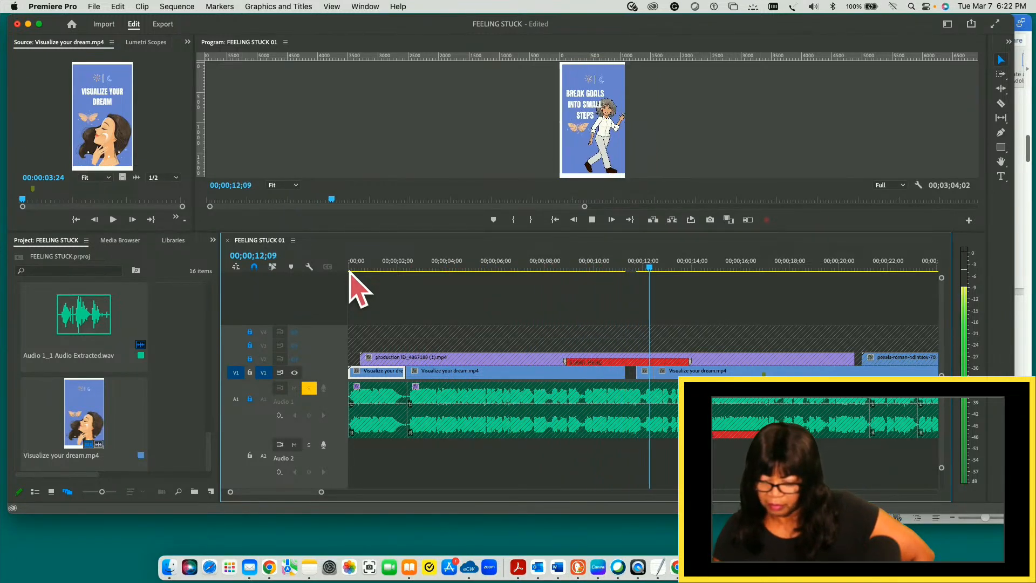
pyautogui.press('space')
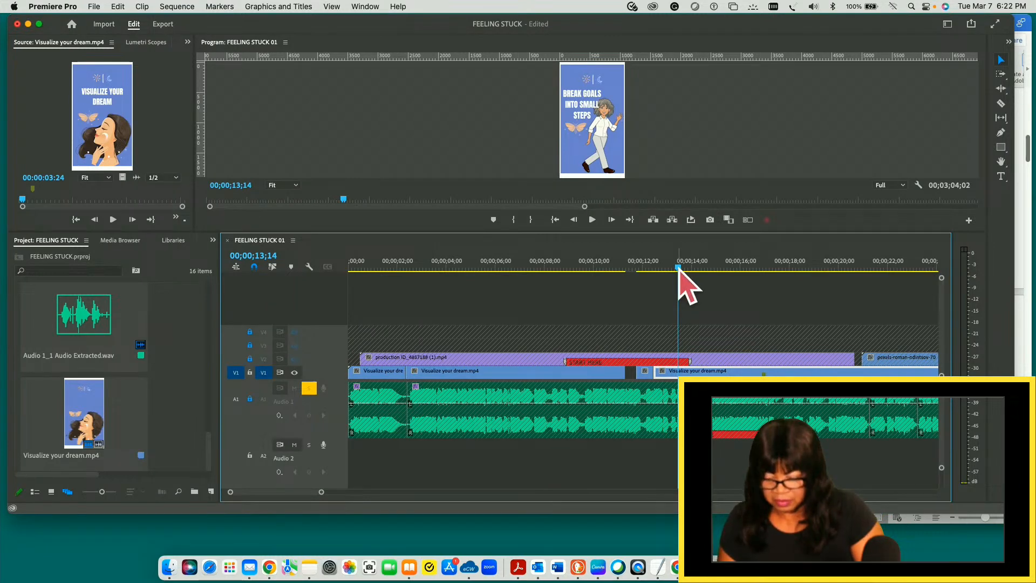
# - Trim the second V1 slide's start to 00;00;06;25 and move the slide earlier to butt against the first slide's end
pyautogui.click(481, 377)
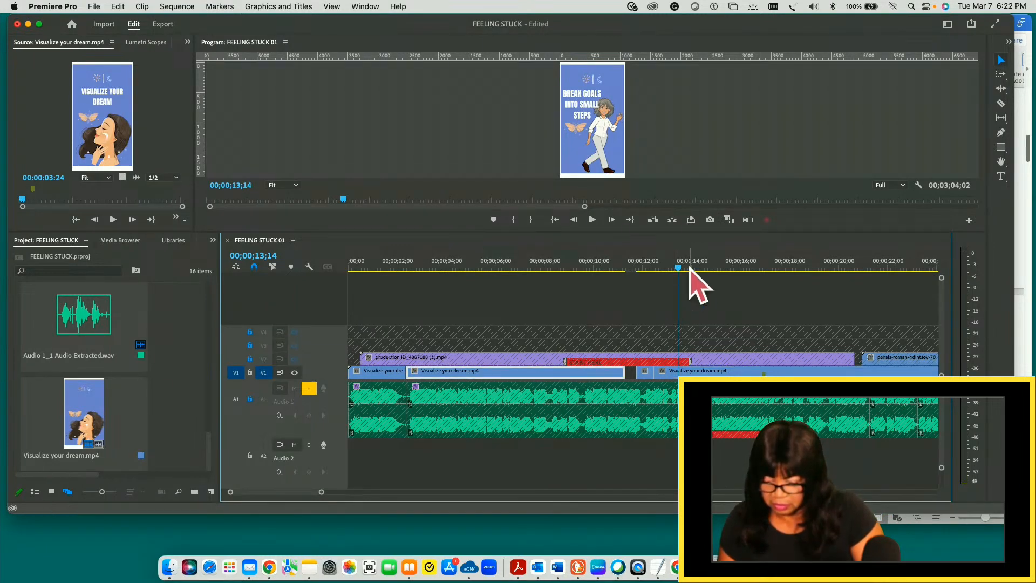
pyautogui.moveTo(679, 270); pyautogui.dragTo(428, 308)
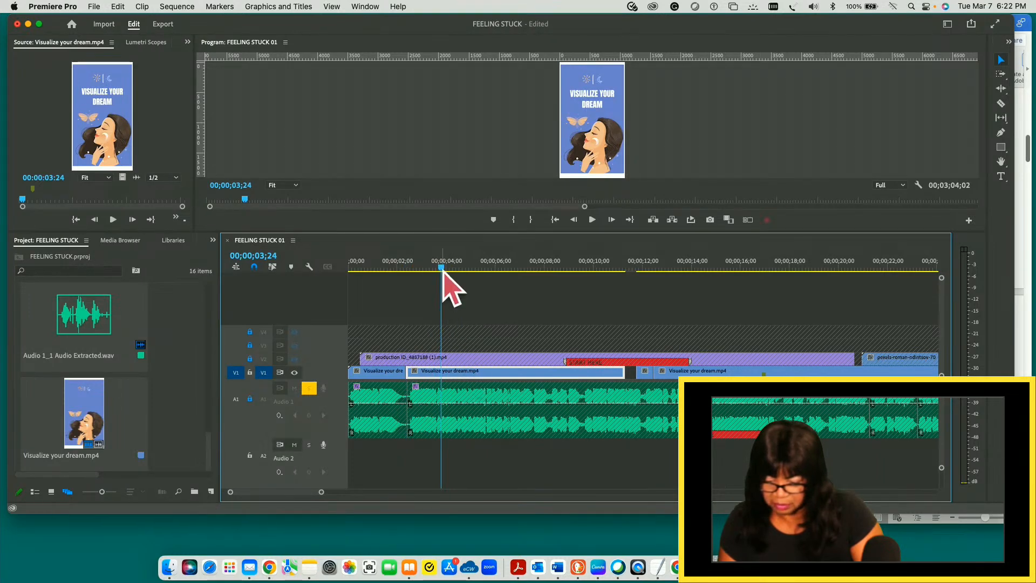
pyautogui.moveTo(441, 268); pyautogui.dragTo(521, 269)
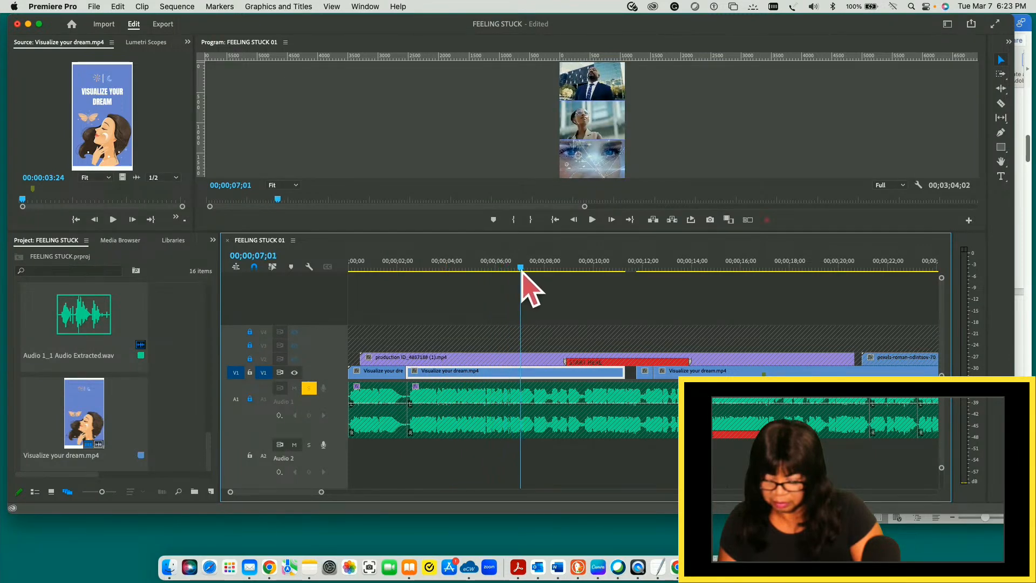
pyautogui.moveTo(521, 268); pyautogui.dragTo(519, 268)
pyautogui.moveTo(409, 371); pyautogui.dragTo(518, 369)
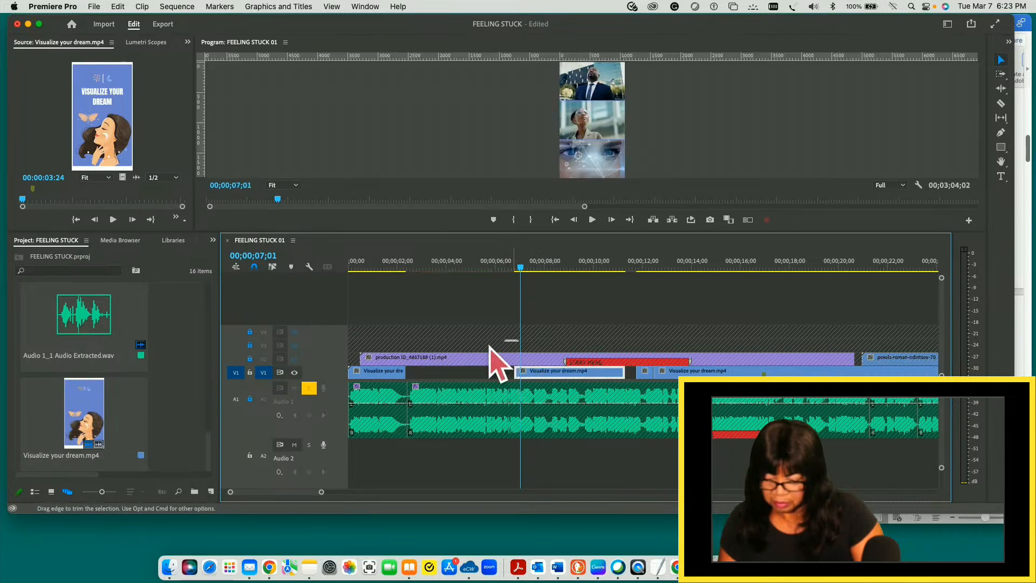
pyautogui.click(513, 268)
pyautogui.moveTo(513, 268); pyautogui.dragTo(516, 267)
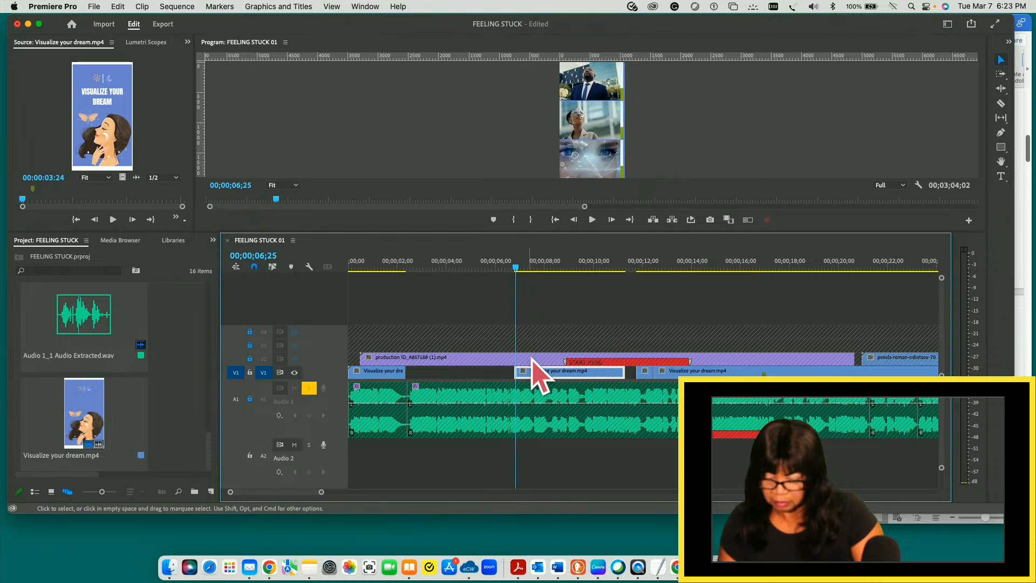
pyautogui.moveTo(547, 371); pyautogui.dragTo(438, 373)
# - Play the sequence from the start to 00;00;09;06 to check the trimmed second slide's timing
pyautogui.moveTo(515, 268); pyautogui.dragTo(343, 282)
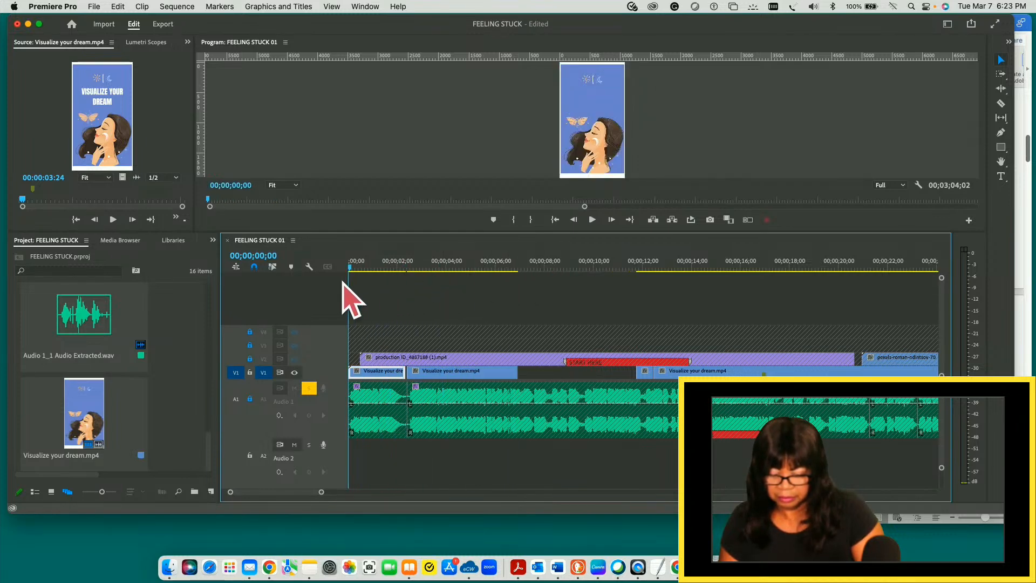
pyautogui.press('space')
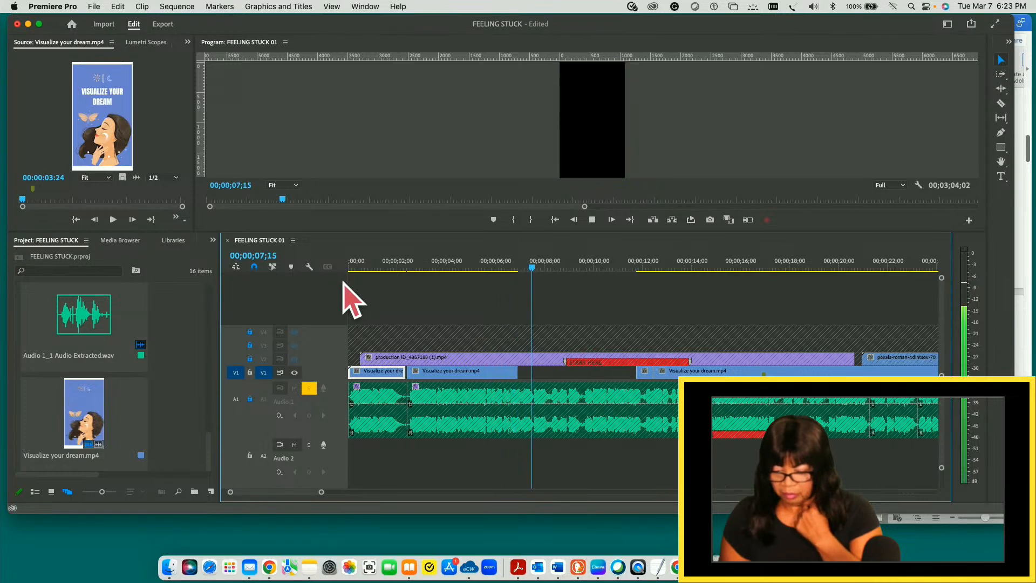
pyautogui.press('space')
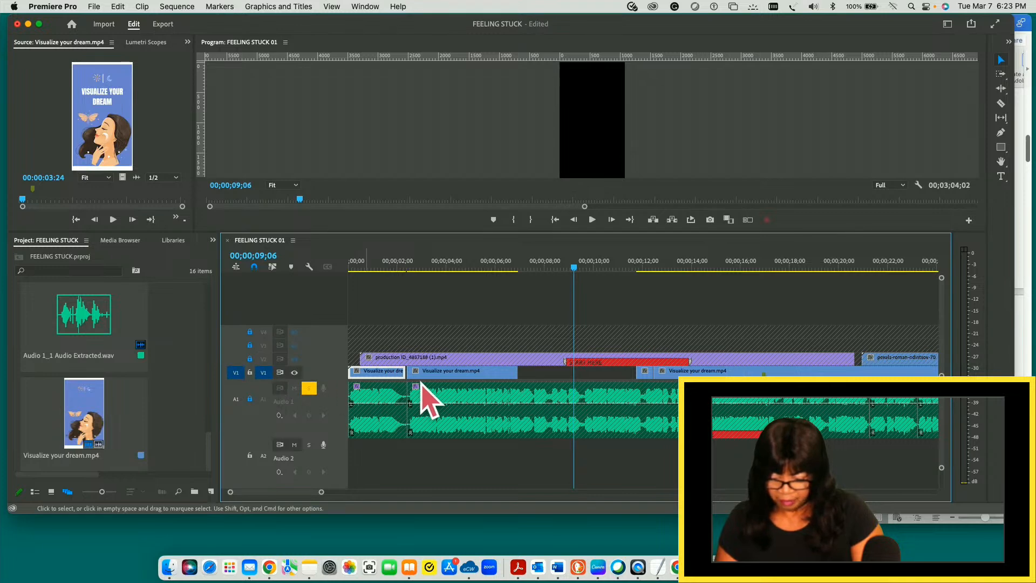
# - Extend the second V1 slide's end to the next V1 clip and play it through to 00;00;09;10
pyautogui.moveTo(517, 372); pyautogui.dragTo(626, 373)
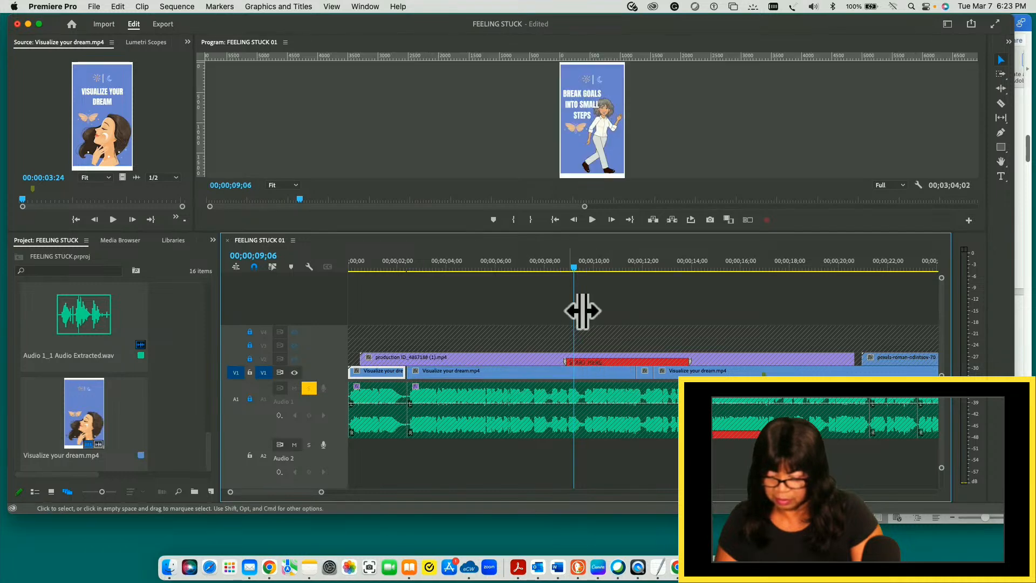
pyautogui.moveTo(573, 267); pyautogui.dragTo(411, 267)
pyautogui.press('space')
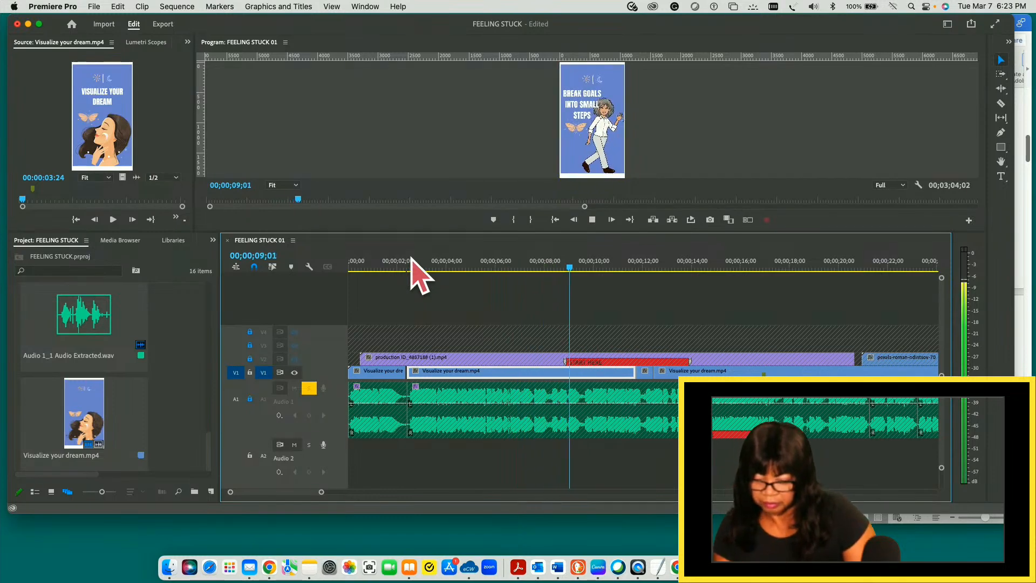
pyautogui.press('space')
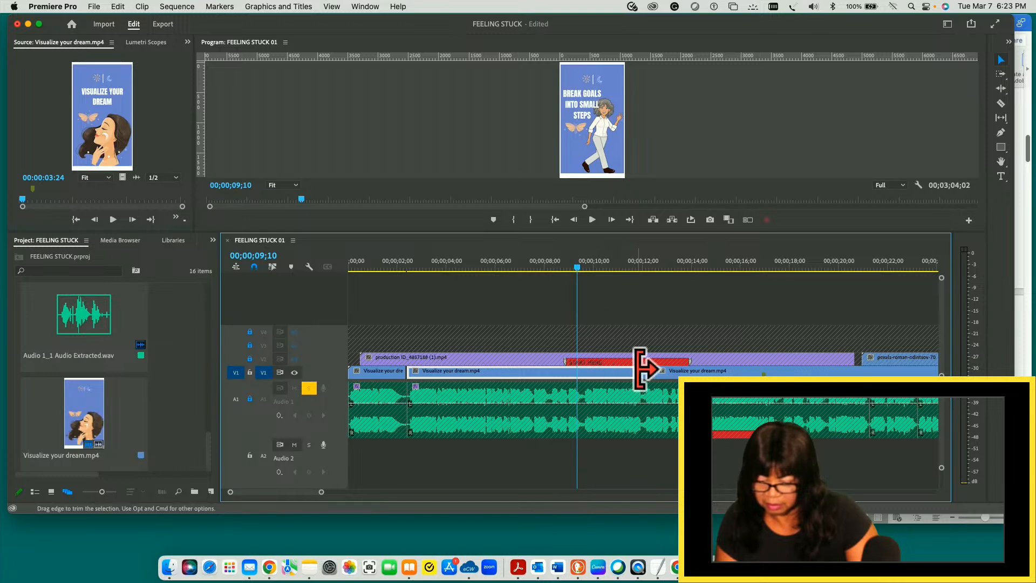
# - Trim the second V1 slide's end to 00;00;09;10 and play from about 6 seconds to 00;00;09;14
pyautogui.moveTo(629, 370); pyautogui.dragTo(578, 312)
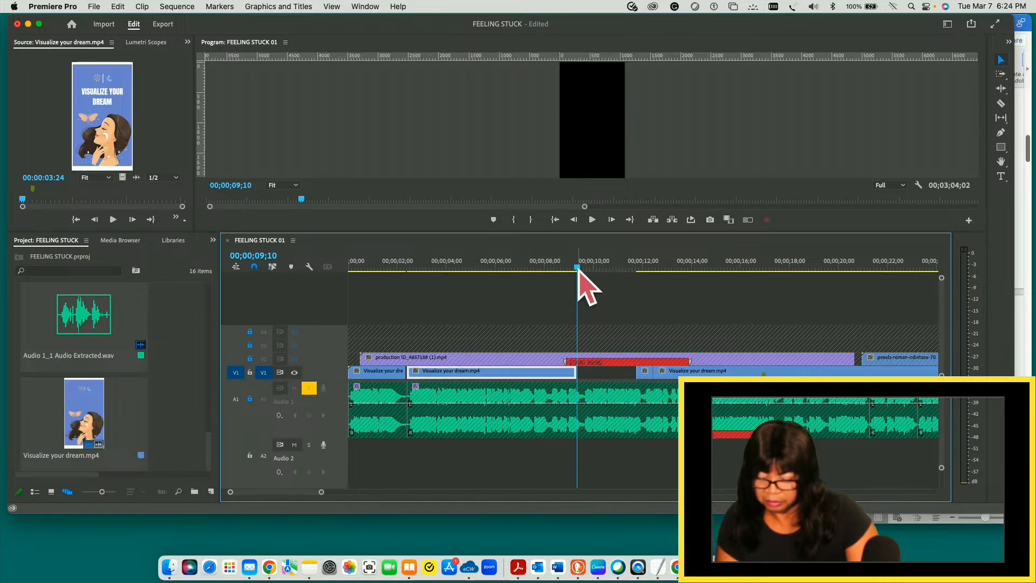
pyautogui.moveTo(577, 268); pyautogui.dragTo(499, 273)
pyautogui.press('space')
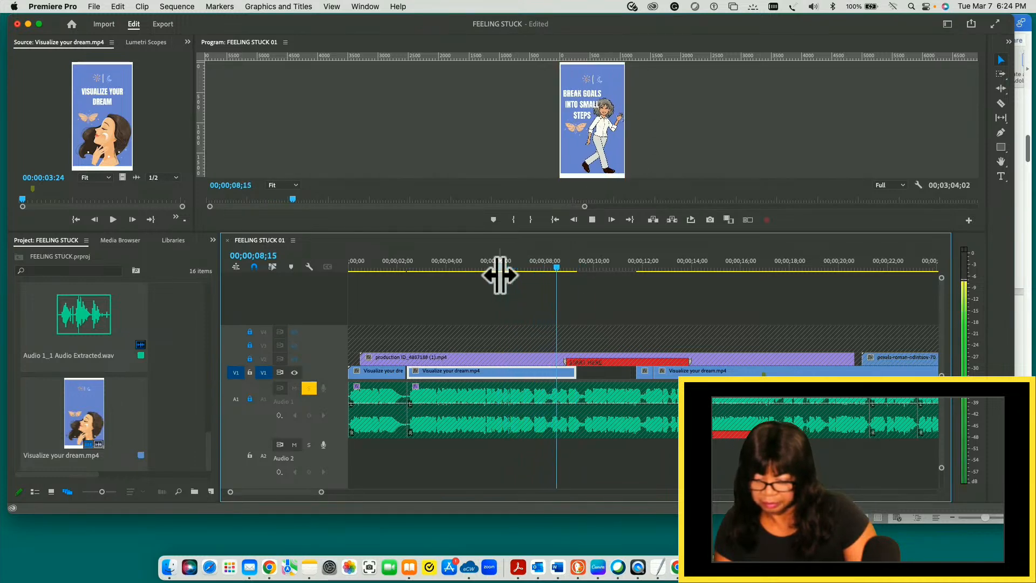
pyautogui.press('space')
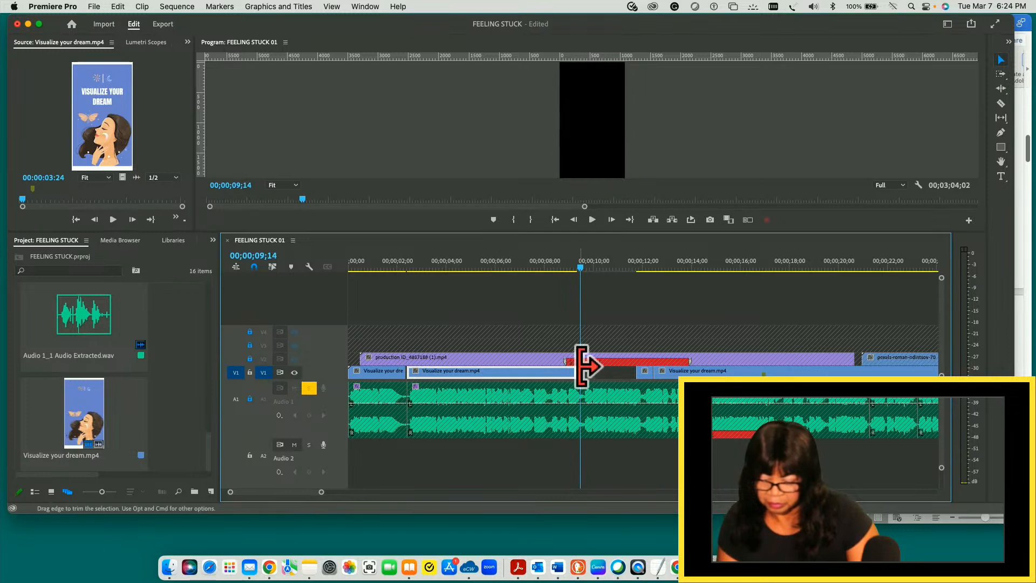
# - Shorten the second V1 slide to end at about 8.5 seconds and play from 00;00;06;17 to 00;00;08;00
pyautogui.moveTo(566, 370); pyautogui.dragTo(557, 370)
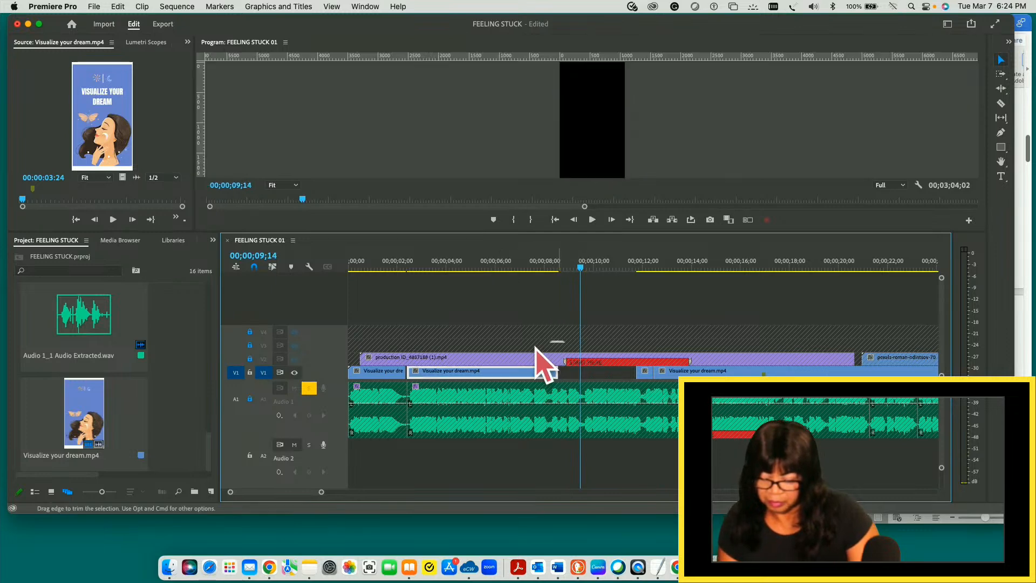
pyautogui.moveTo(580, 267); pyautogui.dragTo(513, 269)
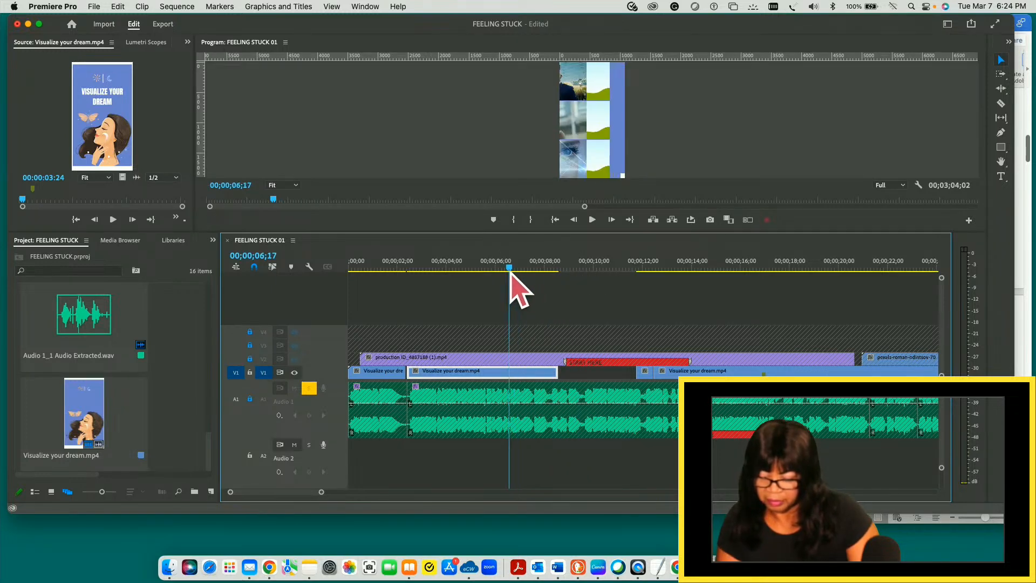
pyautogui.press('space')
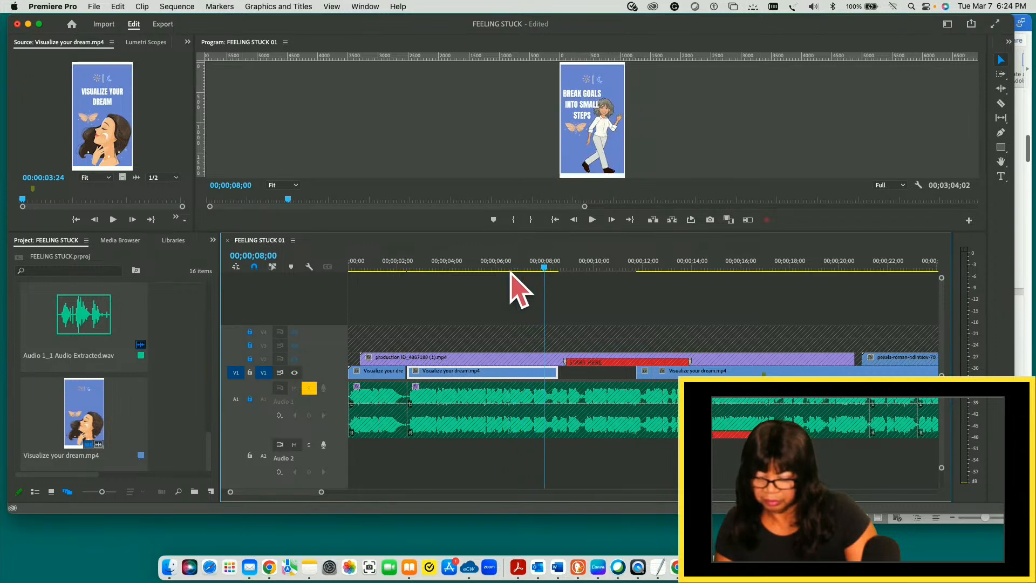
# - Shorten the second V1 slide to end at about 7.6 seconds and play across its end to 00;00;08;00
pyautogui.moveTo(563, 368); pyautogui.dragTo(537, 370)
pyautogui.moveTo(545, 269); pyautogui.dragTo(504, 272)
pyautogui.press('space')
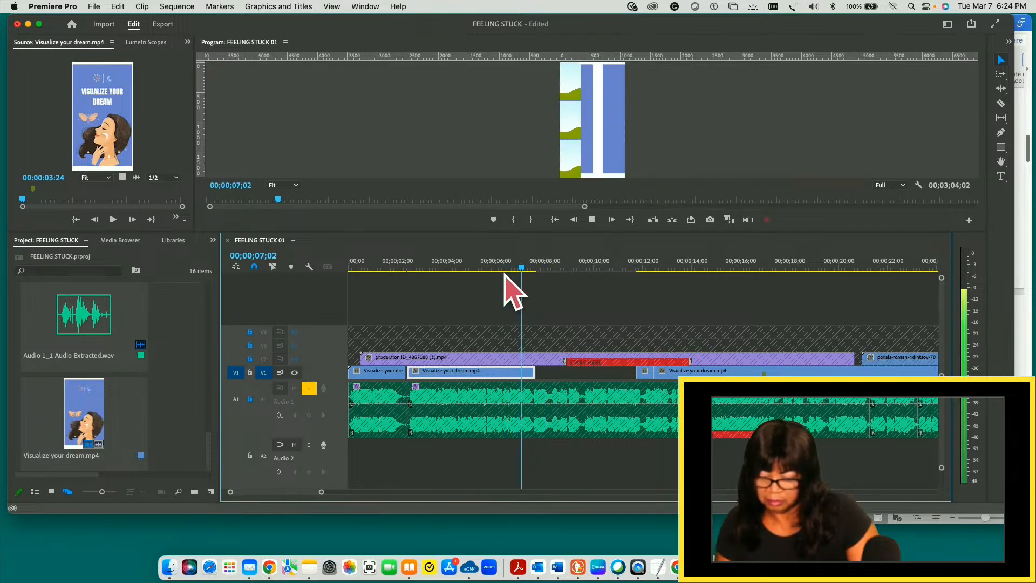
pyautogui.press('space')
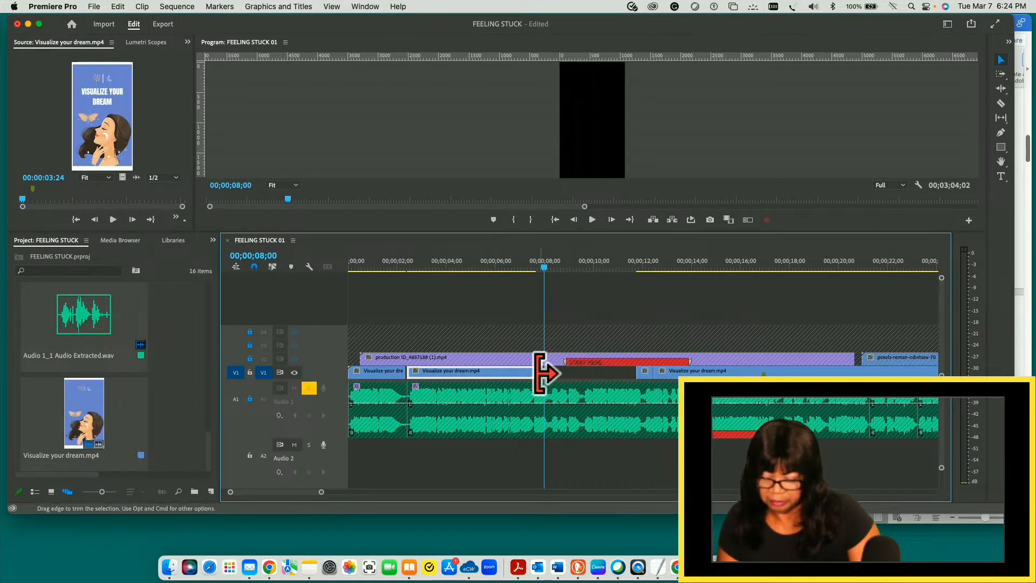
# - Shorten the second V1 slide to end at about 7 seconds and play across its end twice
pyautogui.moveTo(530, 371); pyautogui.dragTo(519, 372)
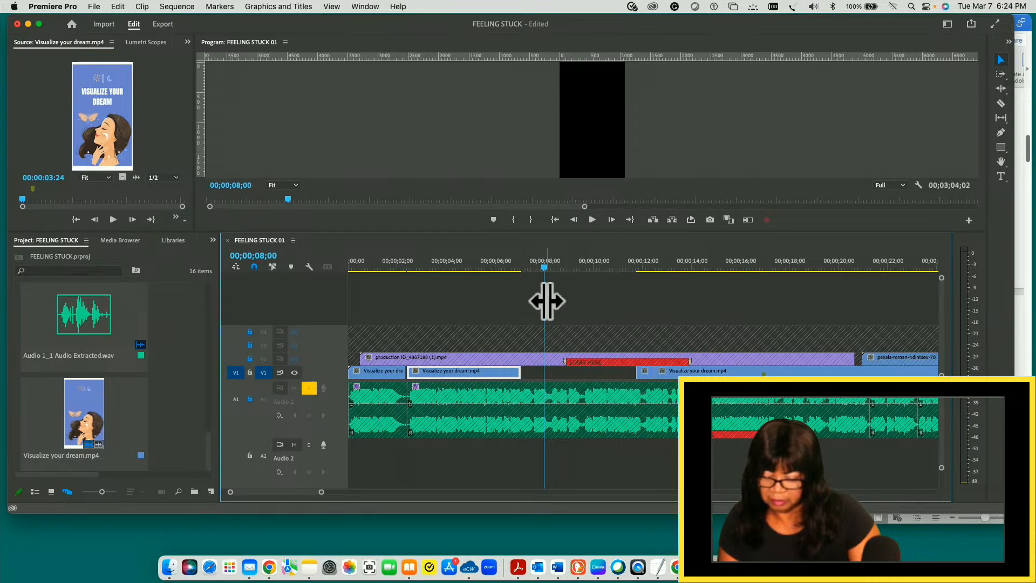
pyautogui.moveTo(544, 268); pyautogui.dragTo(499, 272)
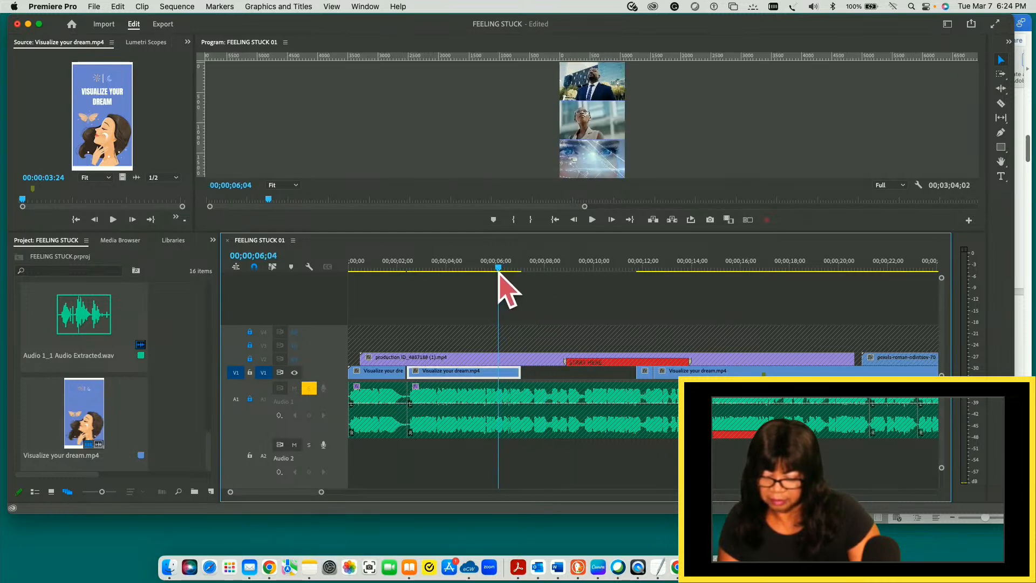
pyautogui.press('space')
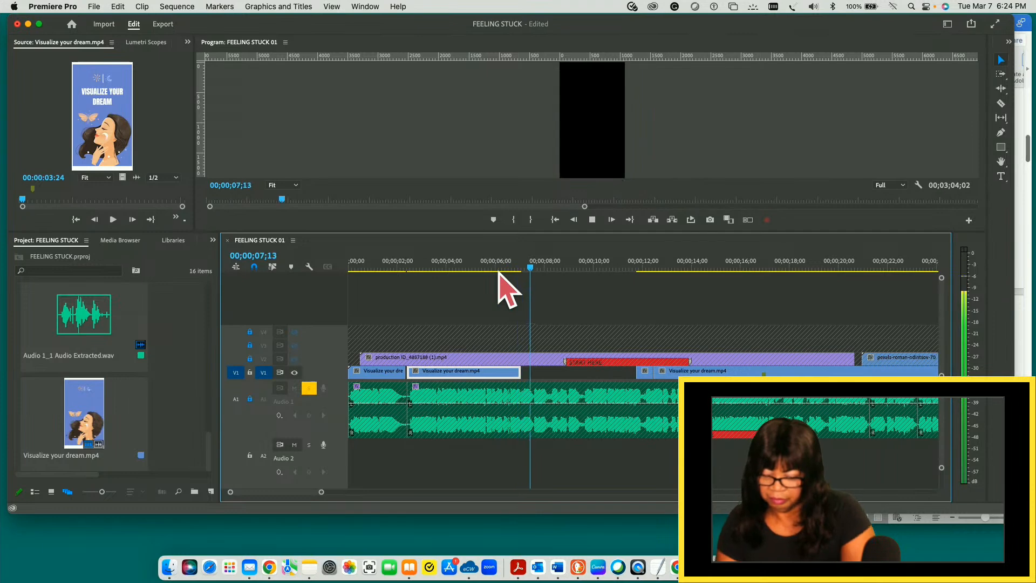
pyautogui.moveTo(549, 268); pyautogui.dragTo(472, 275)
pyautogui.press('space')
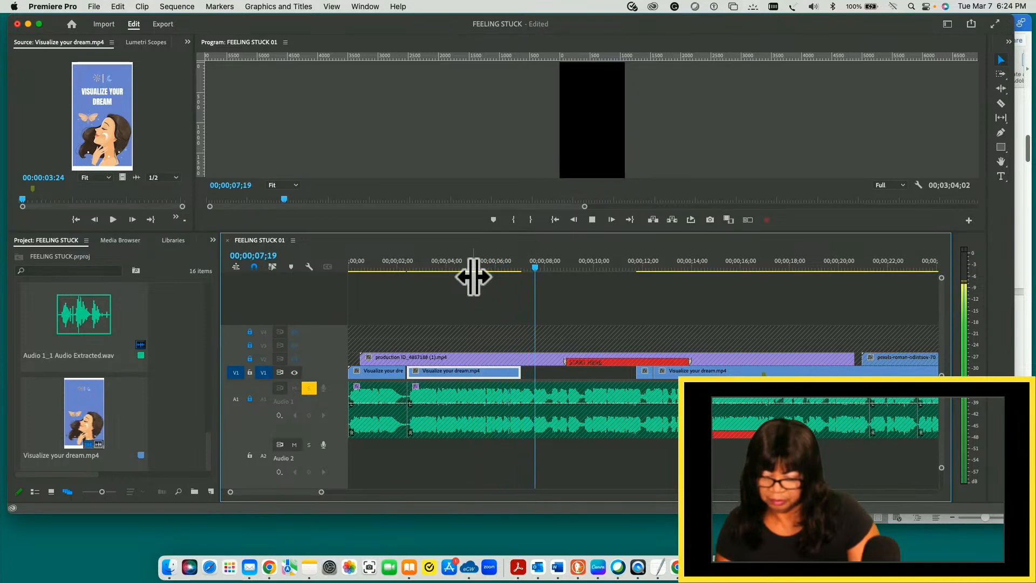
pyautogui.press('space')
# - Trim the second V1 slide's end to about 6.5 seconds and play on to 00;00;11;02
pyautogui.moveTo(519, 371); pyautogui.dragTo(507, 371)
pyautogui.moveTo(540, 280); pyautogui.dragTo(440, 274)
pyautogui.press('space')
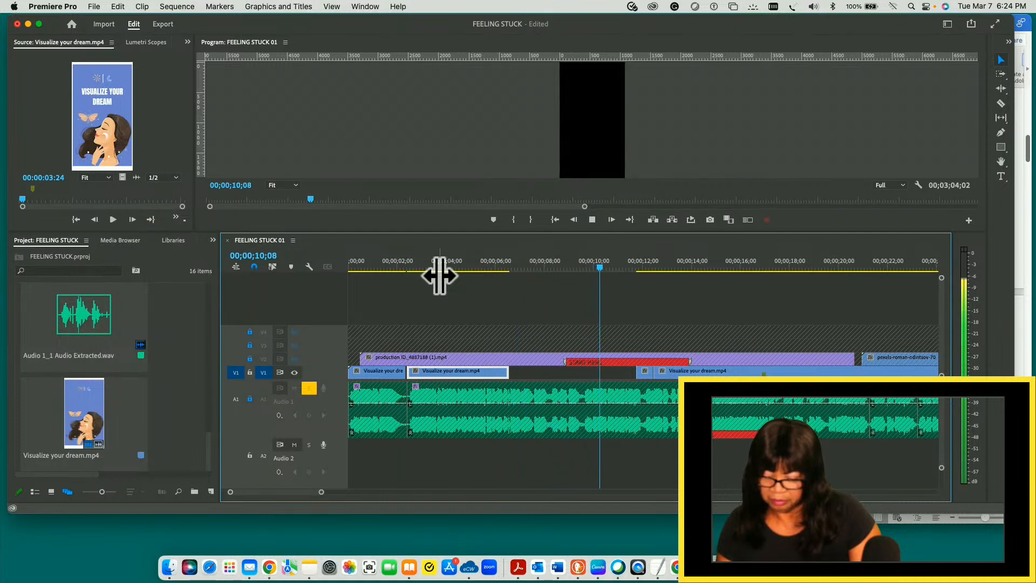
pyautogui.press('space')
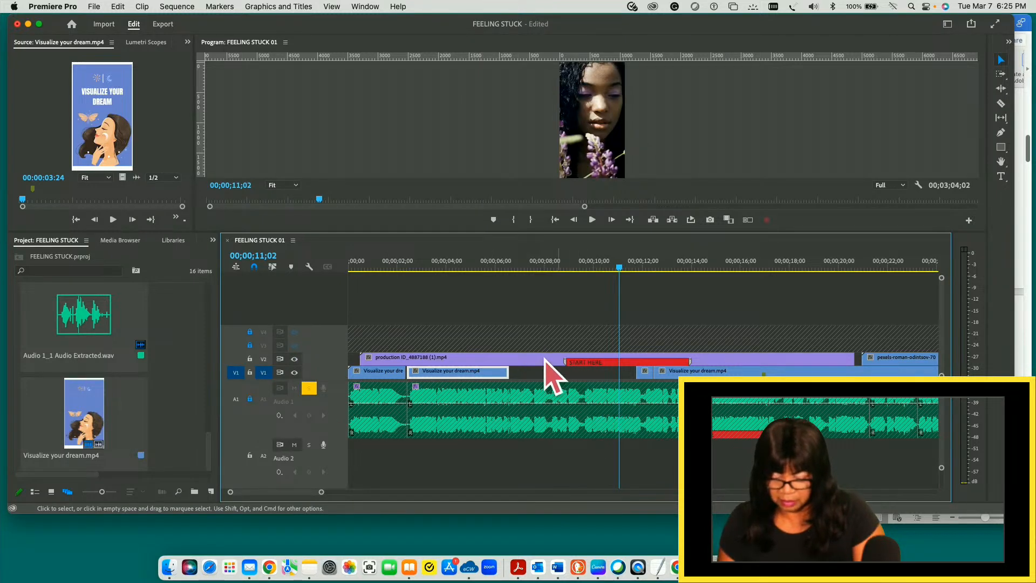
# - Trim production ID_4887188 (1).mp4 on V2 to run from about 6.9 to 11.4 seconds
pyautogui.click(529, 360)
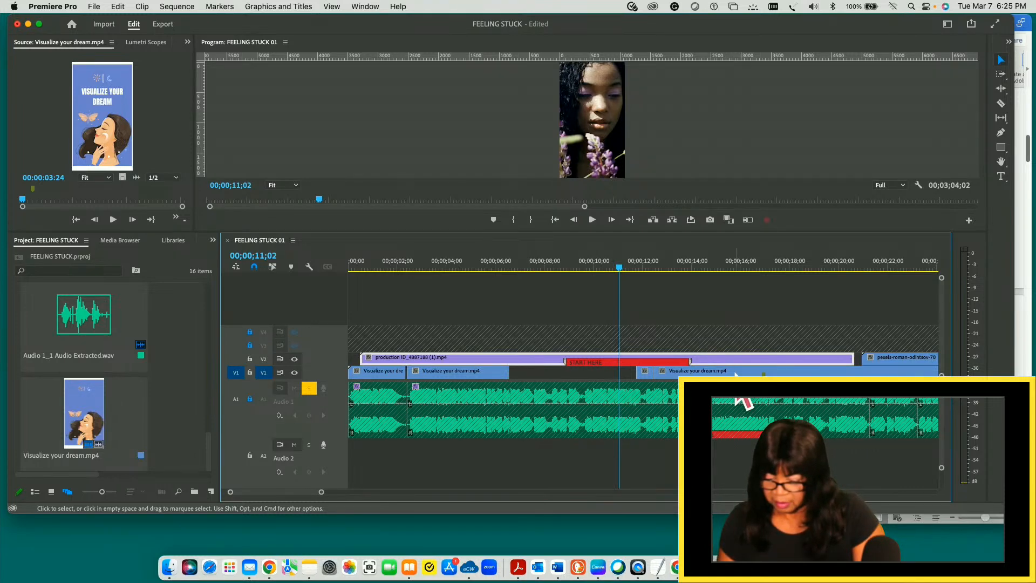
pyautogui.moveTo(850, 357); pyautogui.dragTo(627, 356)
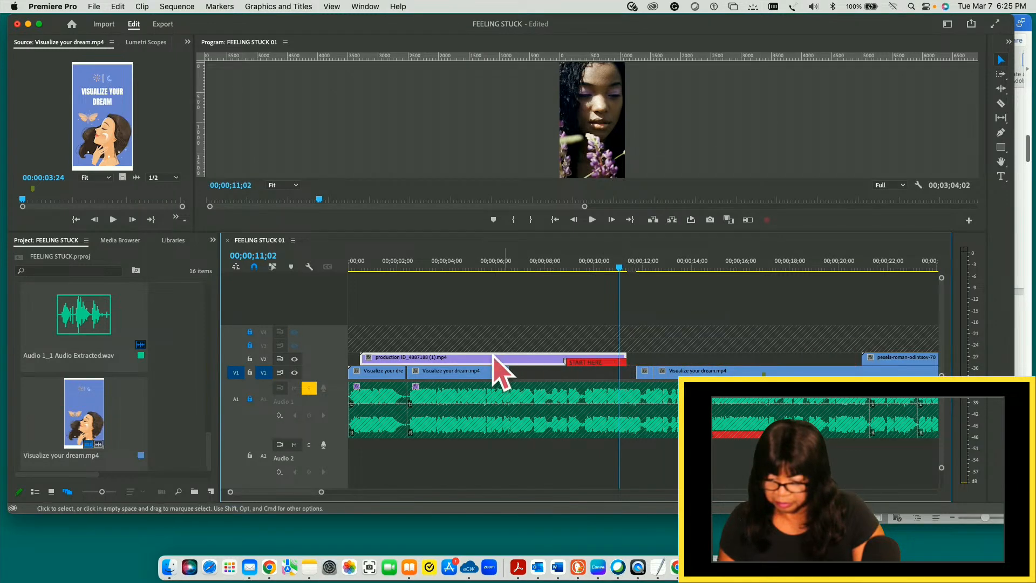
pyautogui.moveTo(352, 353); pyautogui.dragTo(516, 354)
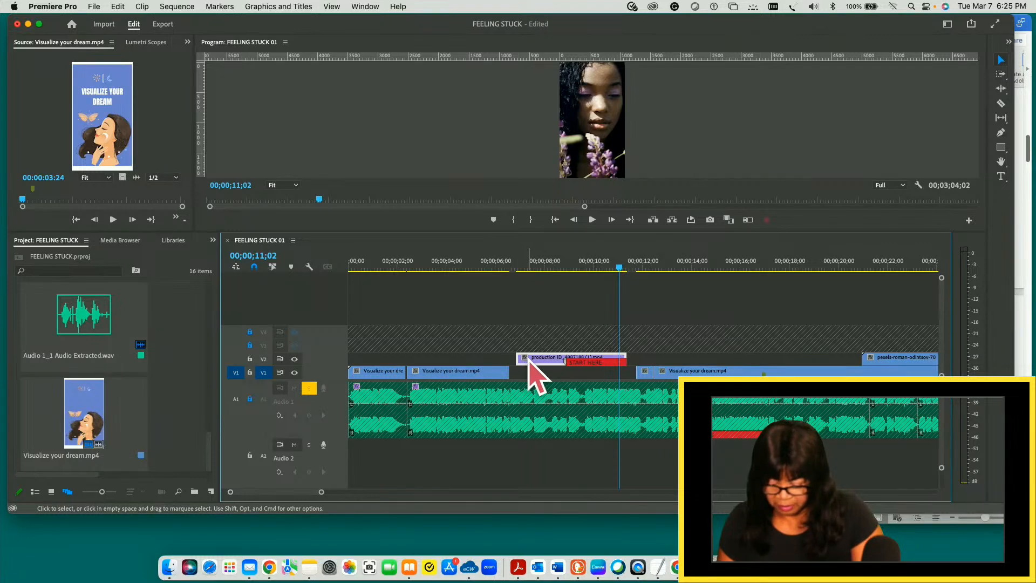
# - Move the trimmed production clip down to V1 against the second slide's end and extend its end to the next V1 clip
pyautogui.hotkey('alt', 'Down')
pyautogui.moveTo(533, 372); pyautogui.dragTo(527, 372)
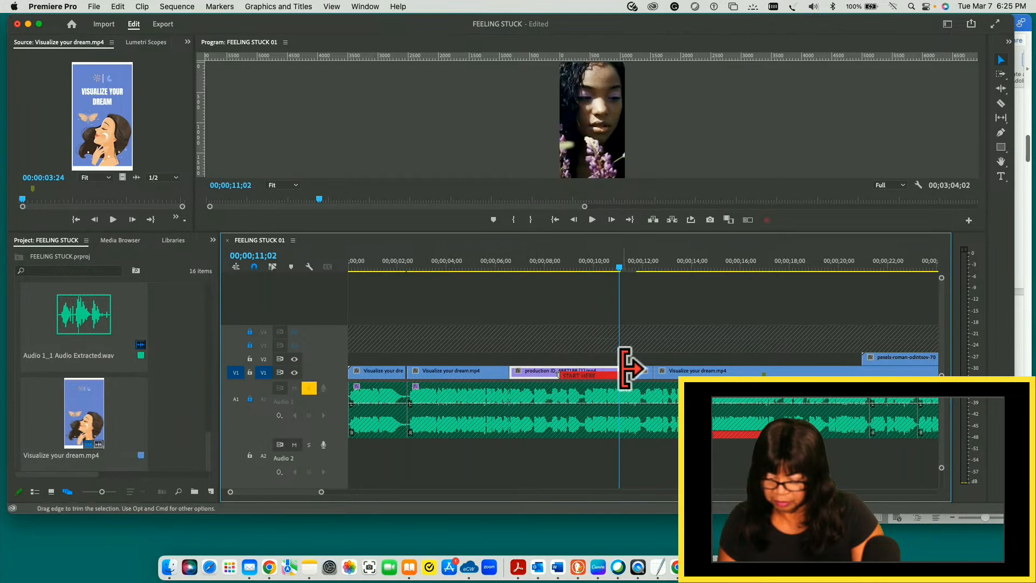
pyautogui.moveTo(621, 371); pyautogui.dragTo(637, 372)
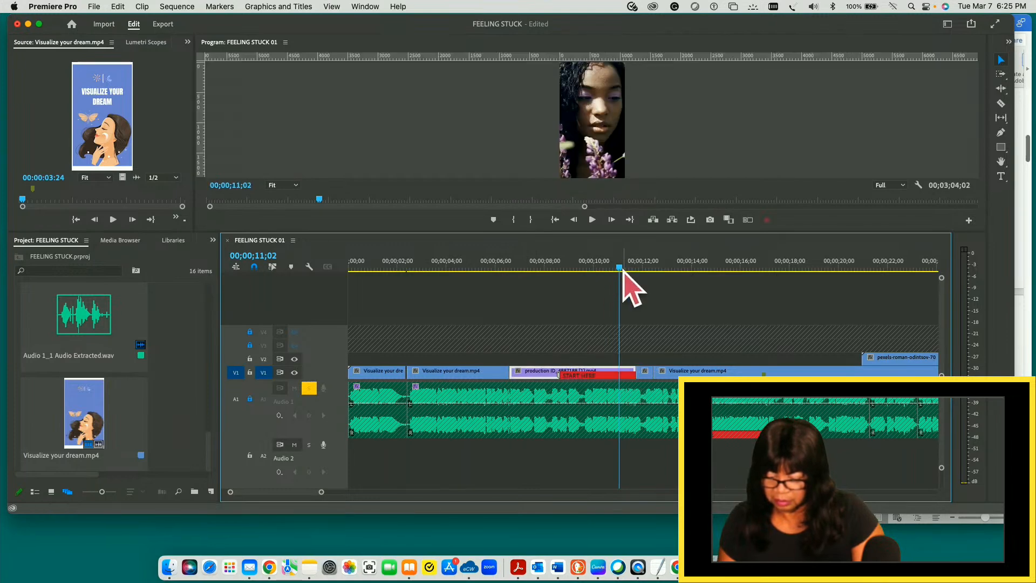
# - Play the sequence from 00;00;02;01 to 00;00;14;04 to check the slide and footage timing
pyautogui.moveTo(624, 272); pyautogui.dragTo(399, 273)
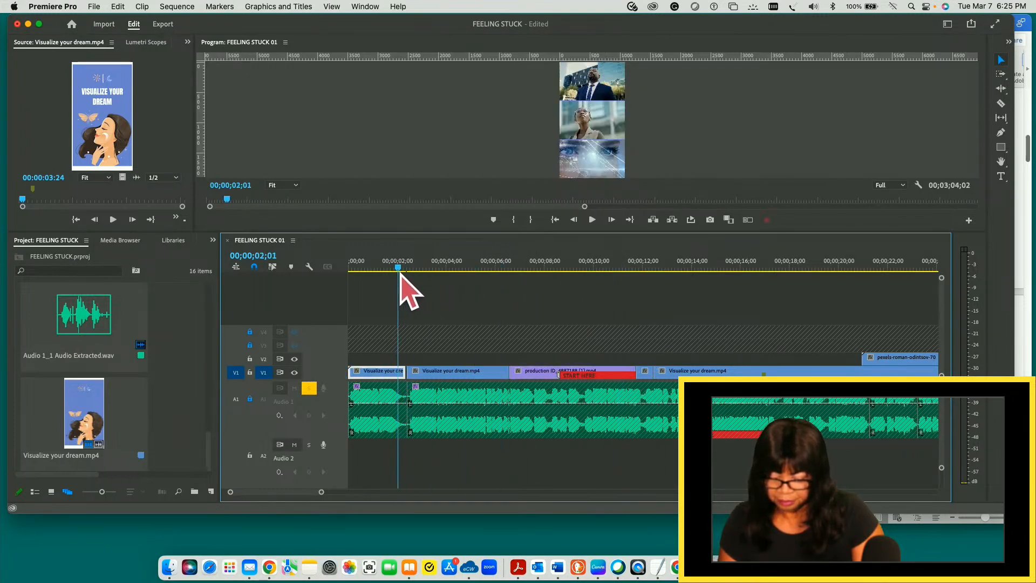
pyautogui.press('space')
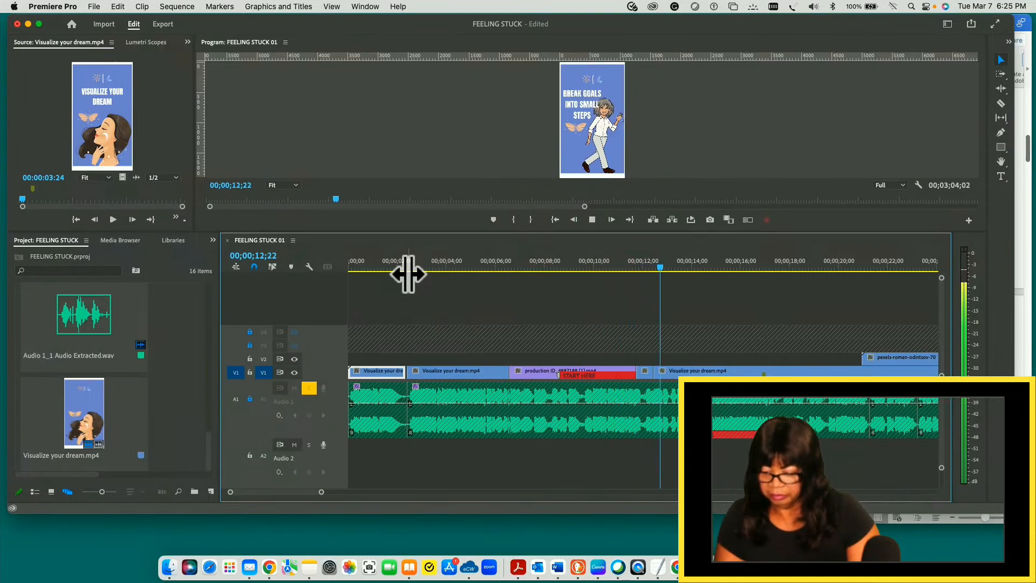
pyautogui.press('space')
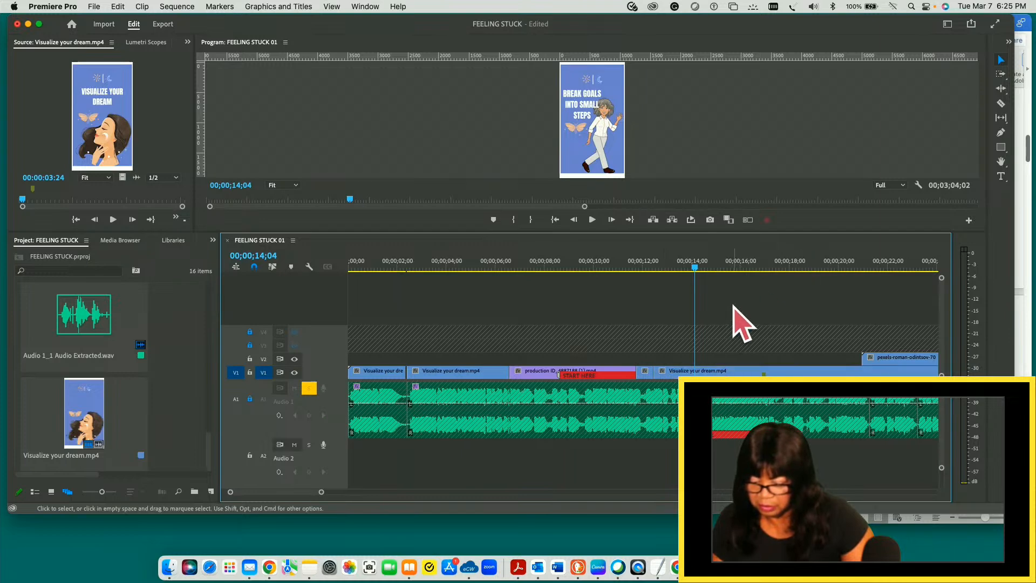
# - Save the project and shift all clips following the production clip later, so the short V1 slide starts at about 17.7 seconds
pyautogui.moveTo(695, 268); pyautogui.dragTo(663, 281)
pyautogui.click(1001, 74)
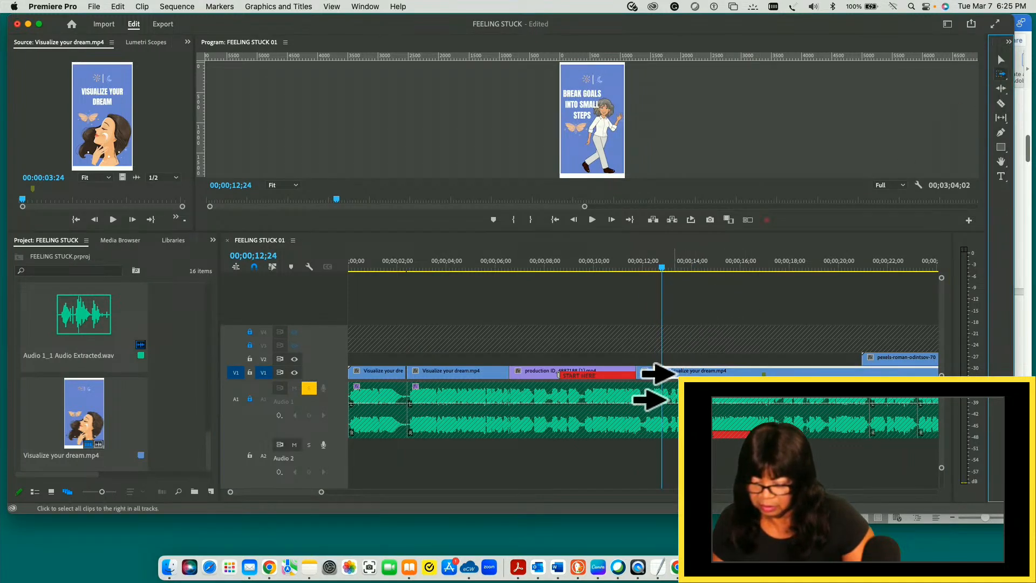
pyautogui.click(675, 372)
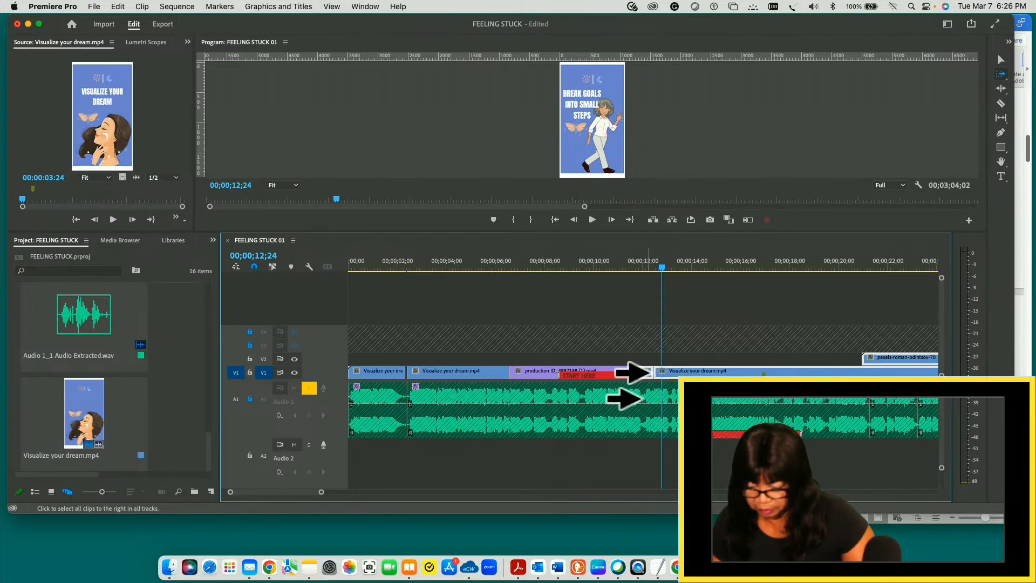
pyautogui.press('super+s')
pyautogui.click(1001, 60)
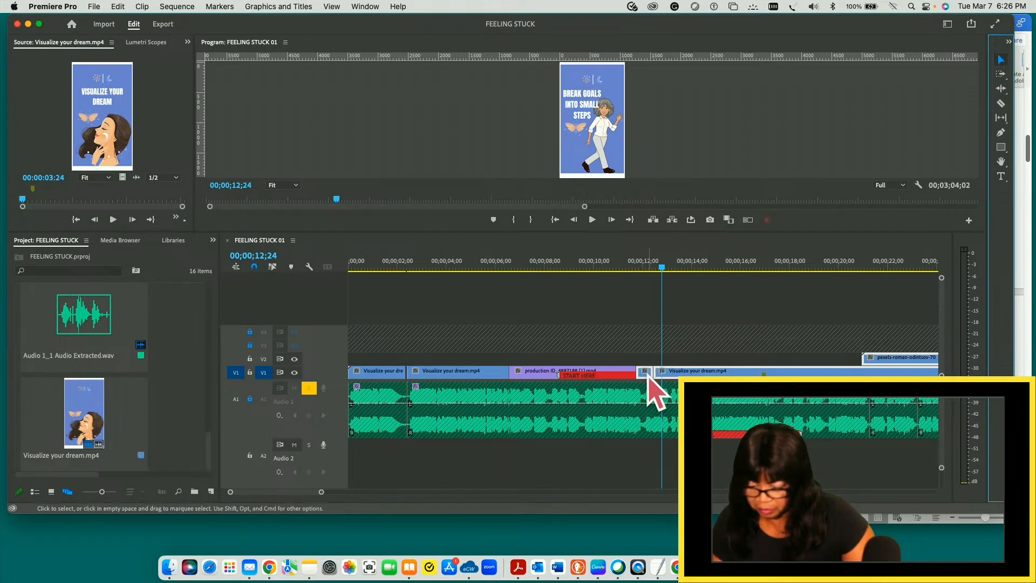
pyautogui.moveTo(647, 373); pyautogui.dragTo(791, 373)
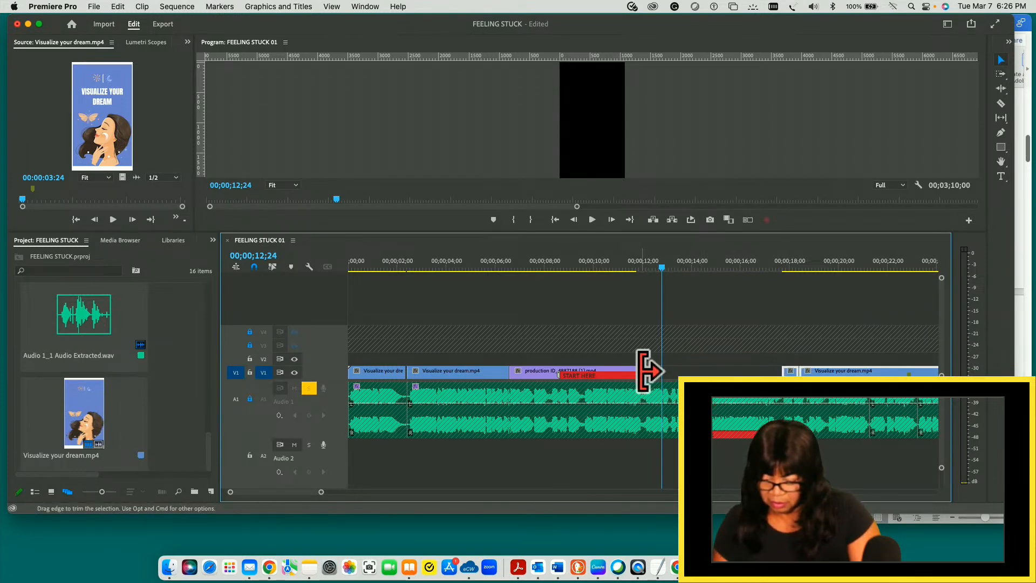
# - Extend the end of the V1 production clip to about 14 seconds and play the sequence from its start through that end
pyautogui.moveTo(643, 371); pyautogui.dragTo(704, 359)
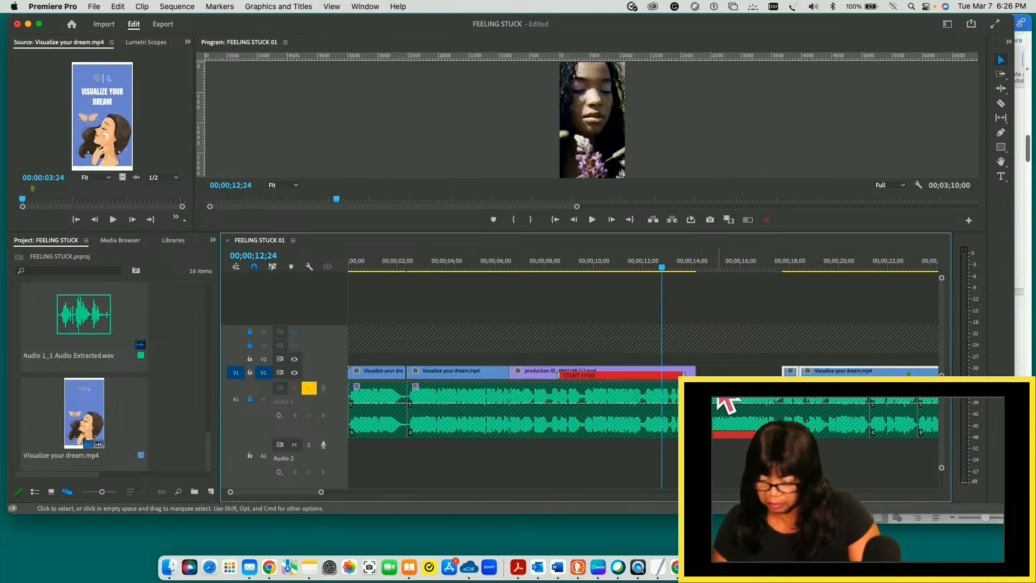
pyautogui.moveTo(663, 266); pyautogui.dragTo(348, 285)
pyautogui.press('space')
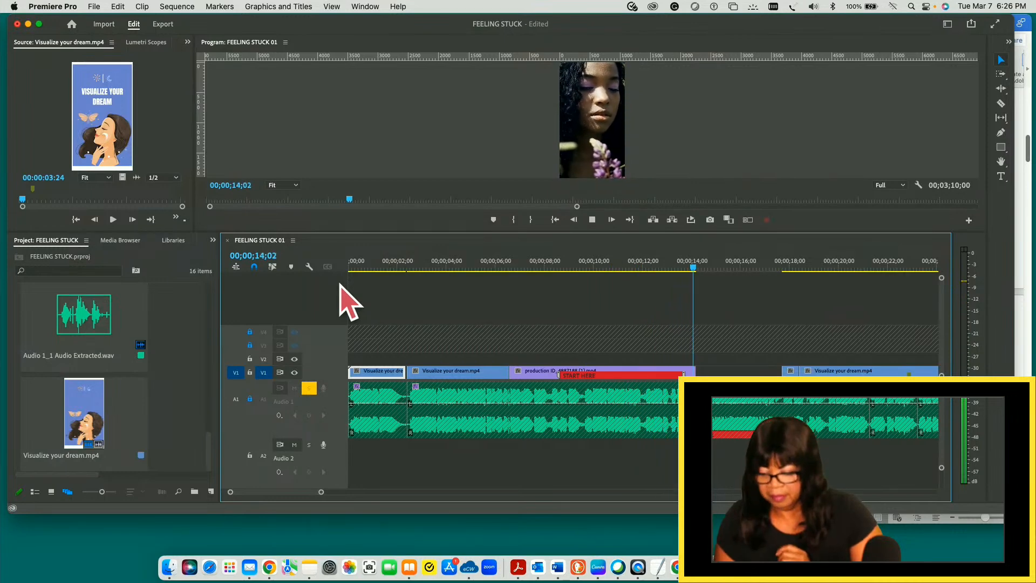
pyautogui.press('space')
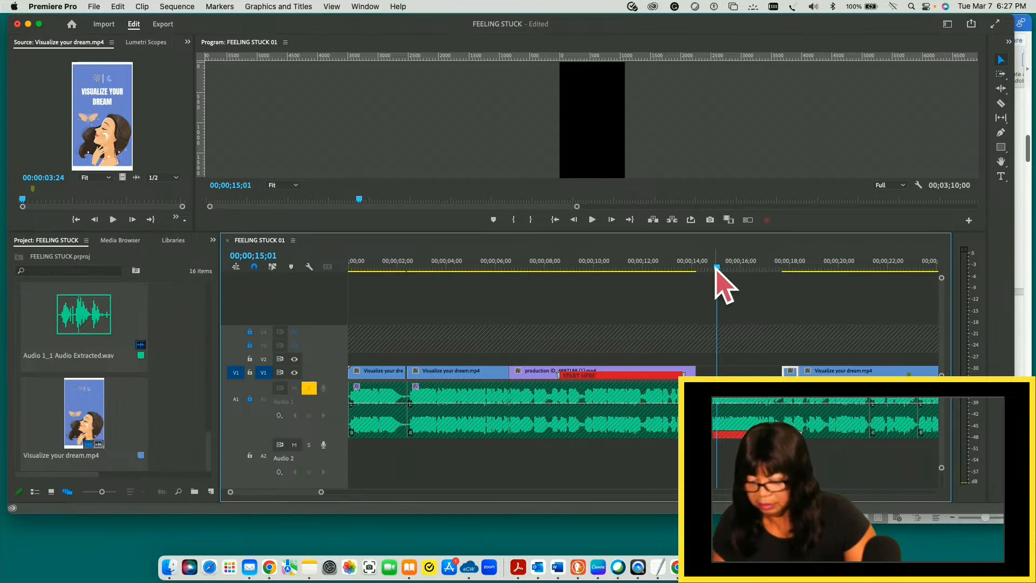
# - Ripple trim the production clip at 00;00;14;05 to close the V1 gap, and play on to 00;00;17;18
pyautogui.moveTo(717, 268); pyautogui.dragTo(696, 266)
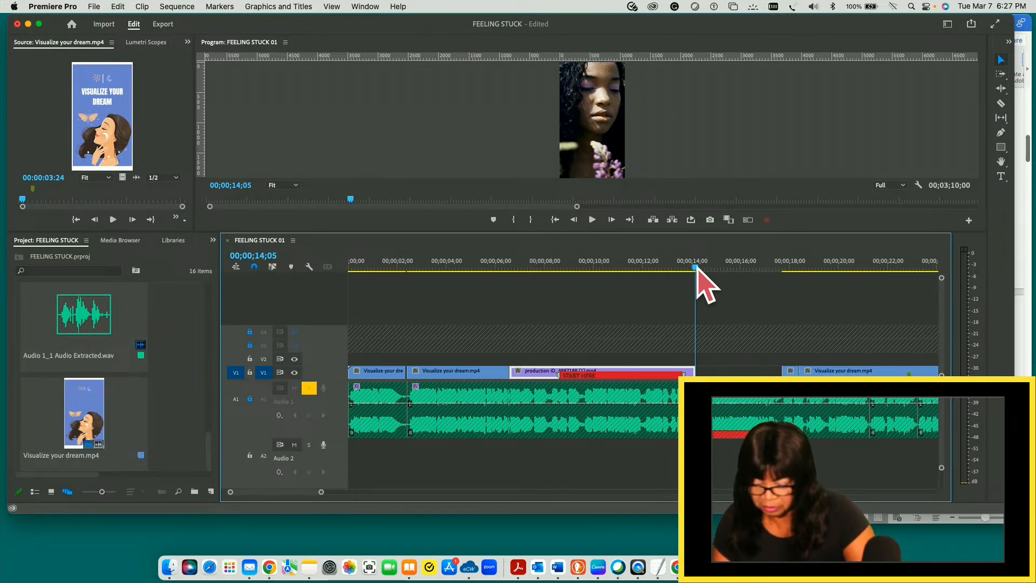
pyautogui.press('w')
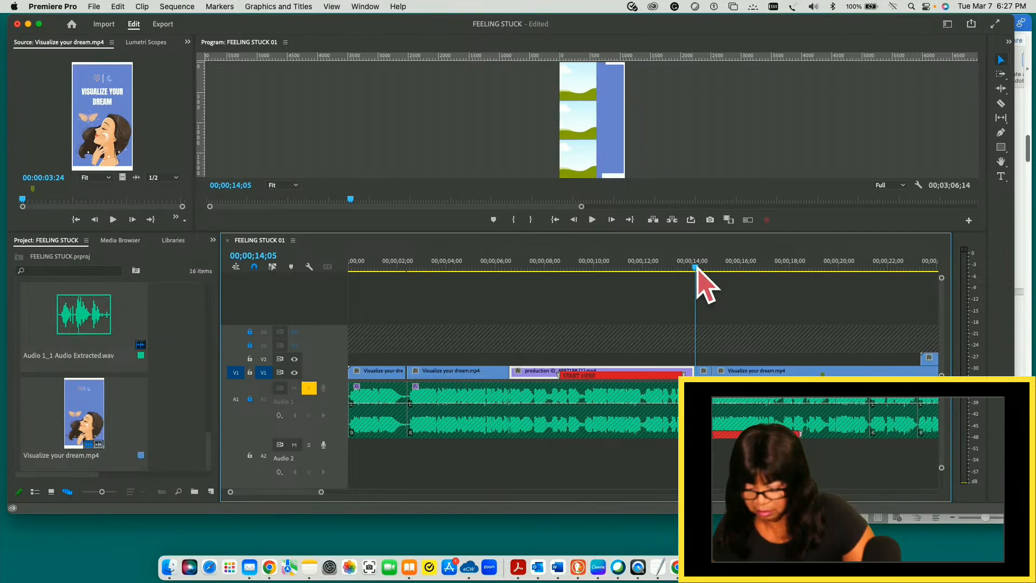
pyautogui.press('space')
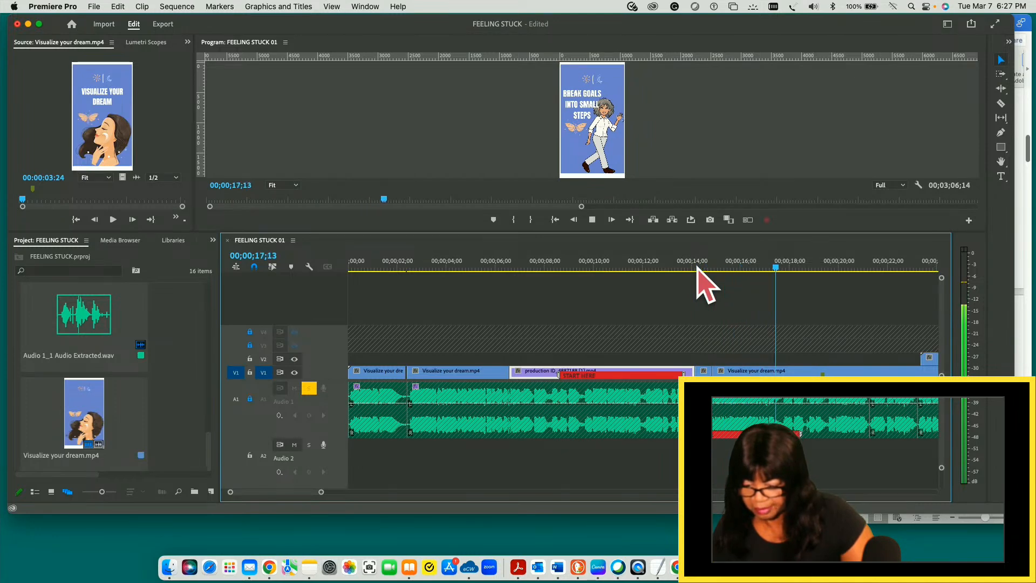
pyautogui.press('space')
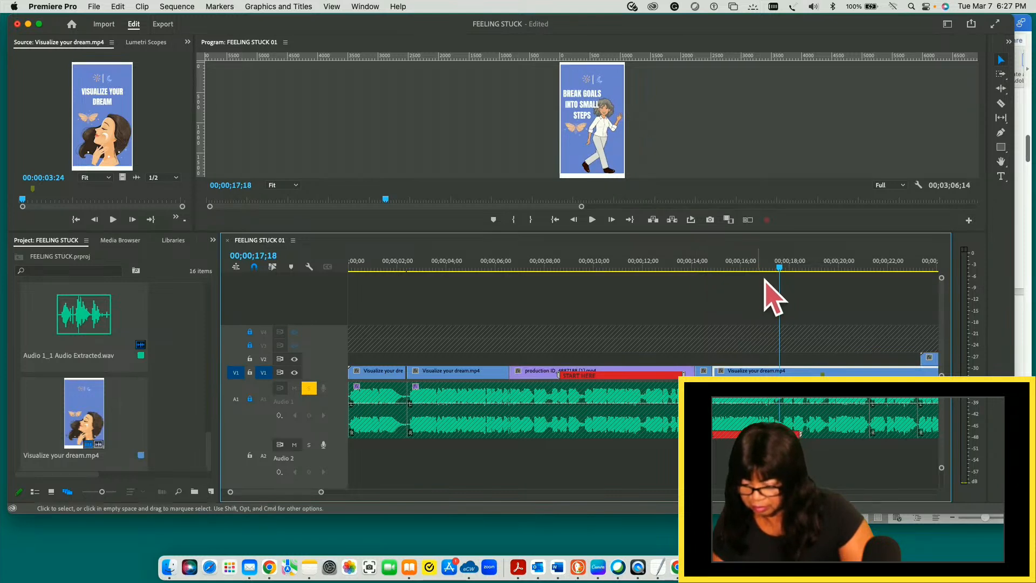
# - Play from about 12 seconds across the production clip's end and on through the BREAK GOALS INTO SMALL STEPS slide
pyautogui.moveTo(781, 268); pyautogui.dragTo(647, 277)
pyautogui.press('space')
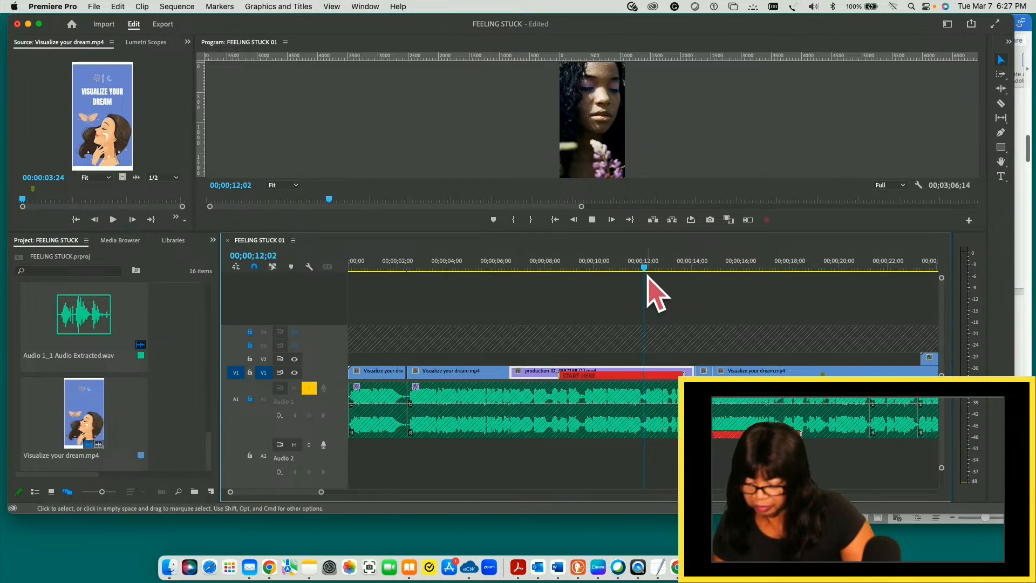
pyautogui.press('space')
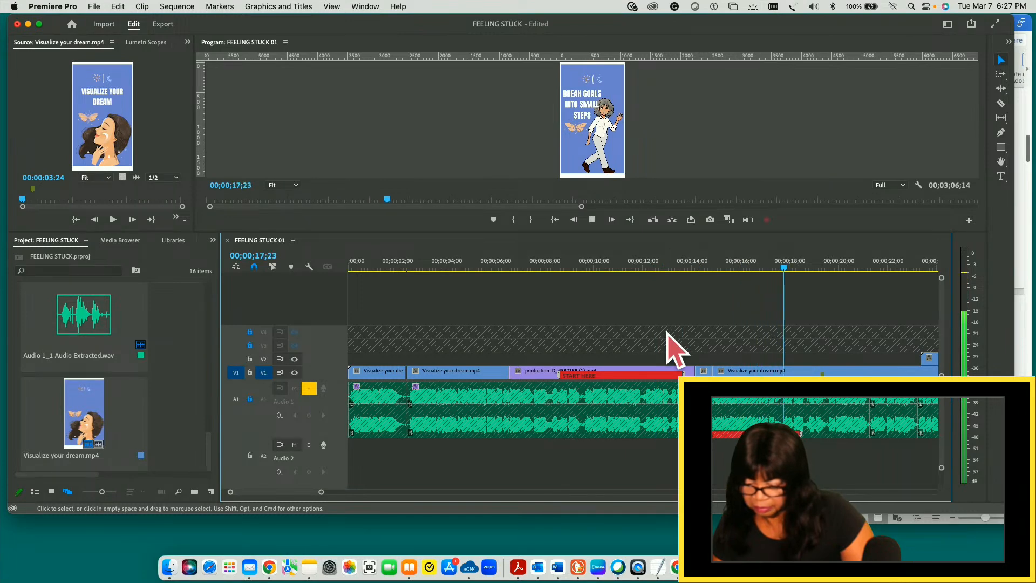
pyautogui.press('space')
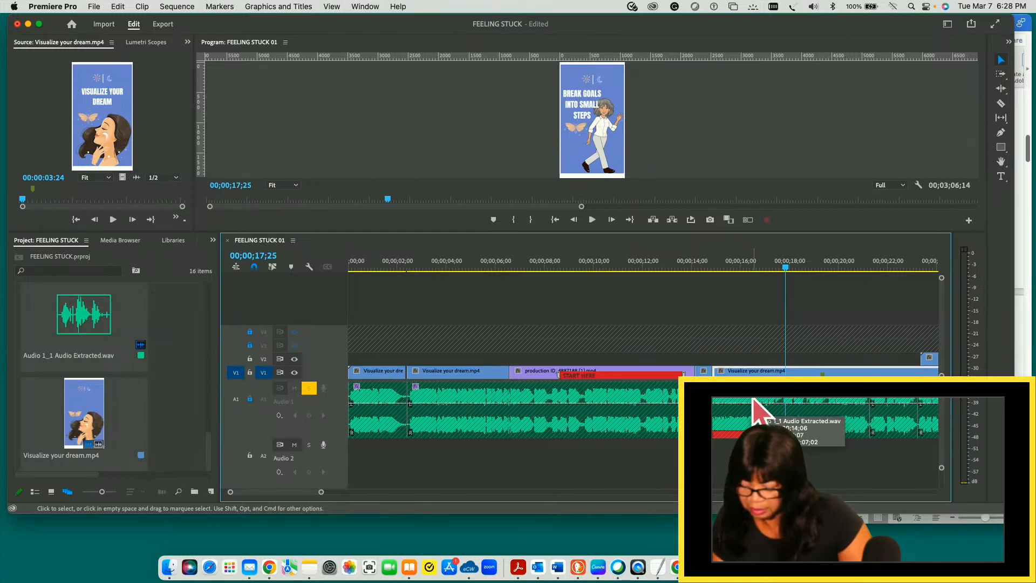
pyautogui.press('space')
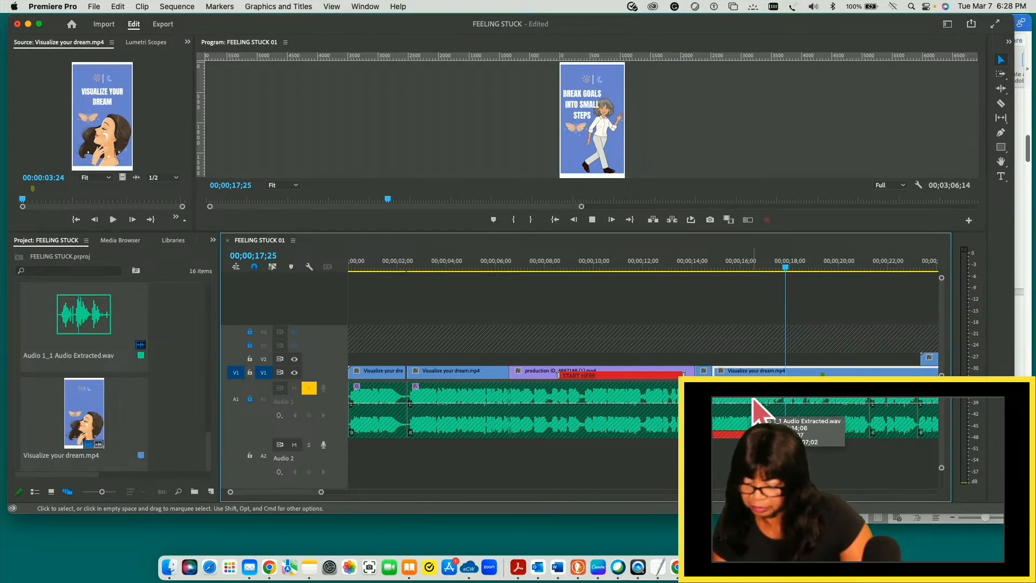
pyautogui.press('space')
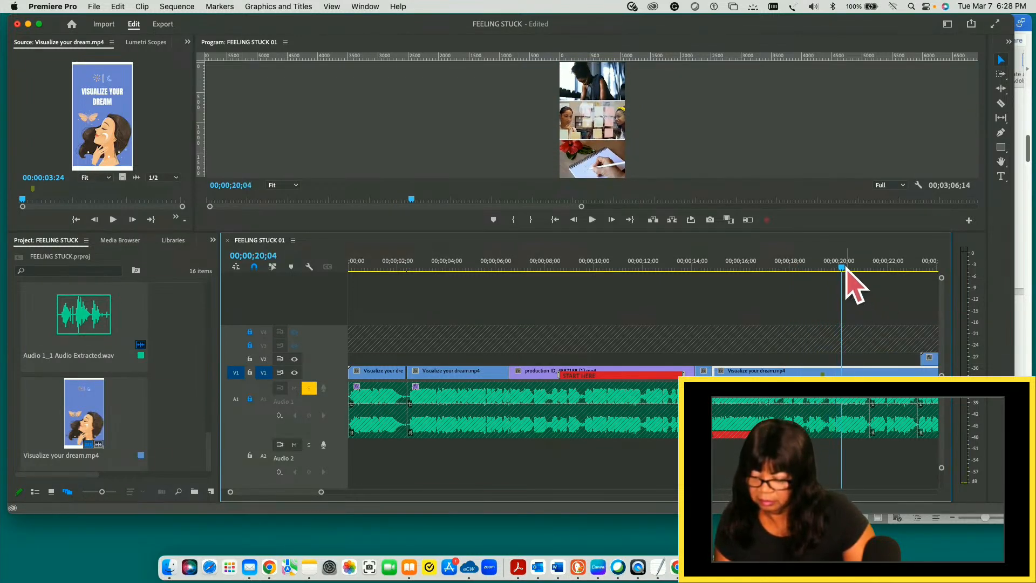
# - Play from about 14 seconds to 00;00;24;15, and replay the same stretch to 00;00;22;05
pyautogui.moveTo(844, 266); pyautogui.dragTo(699, 268)
pyautogui.press('space')
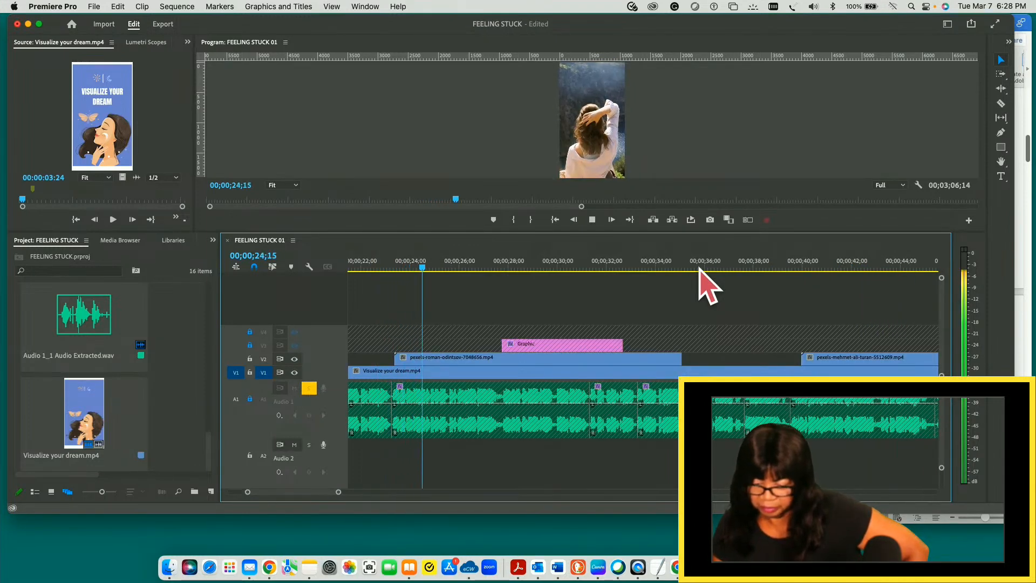
pyautogui.press('space')
pyautogui.moveTo(424, 268); pyautogui.dragTo(462, 268)
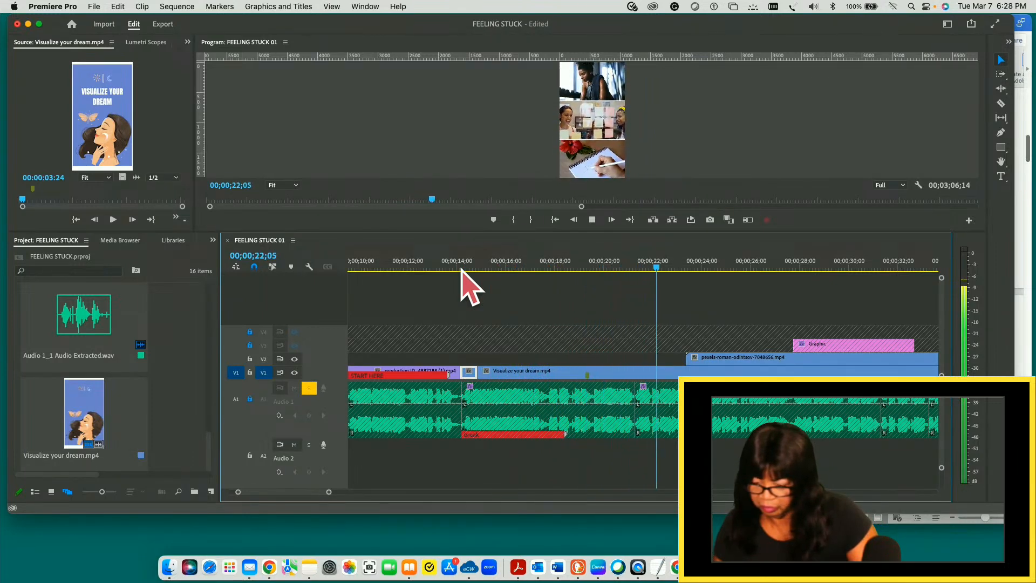
pyautogui.press('space')
# - Find the audio break after 21 seconds and split the V1 Visualize your dream.mp4 clip at 00;00;21;10
pyautogui.click(647, 394)
pyautogui.moveTo(663, 268); pyautogui.dragTo(635, 268)
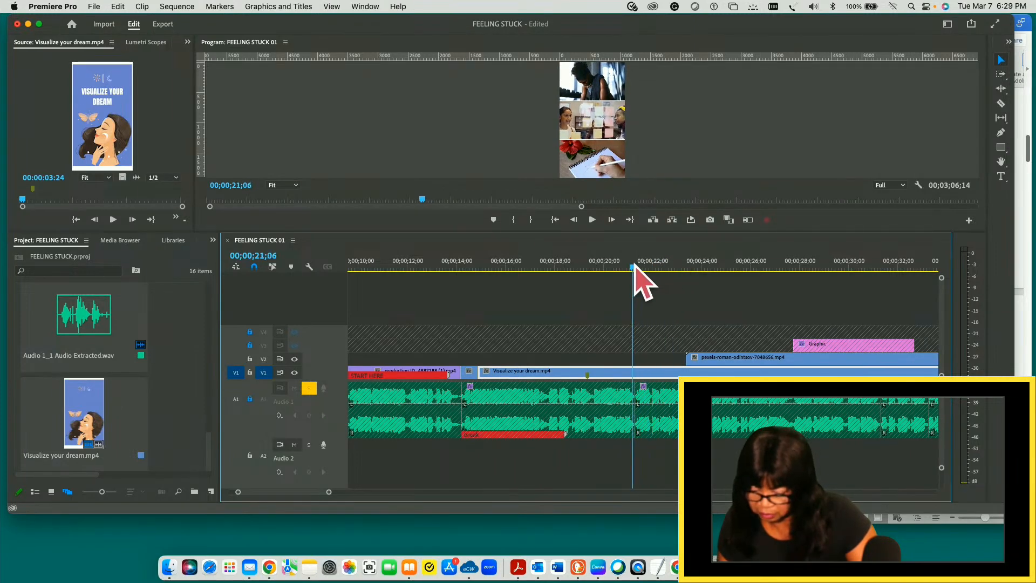
pyautogui.press('space')
pyautogui.press('space')
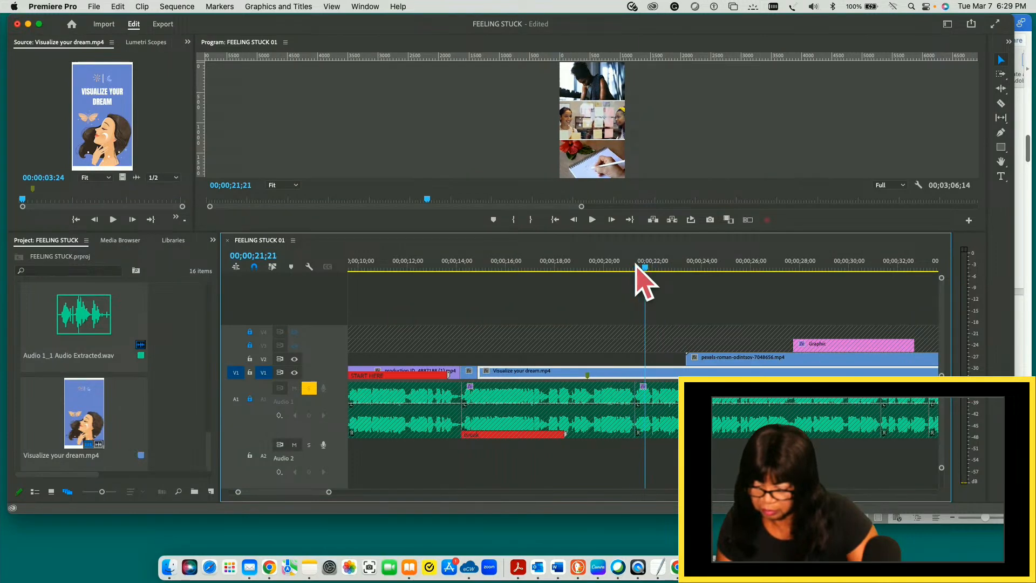
pyautogui.moveTo(646, 268); pyautogui.dragTo(639, 268)
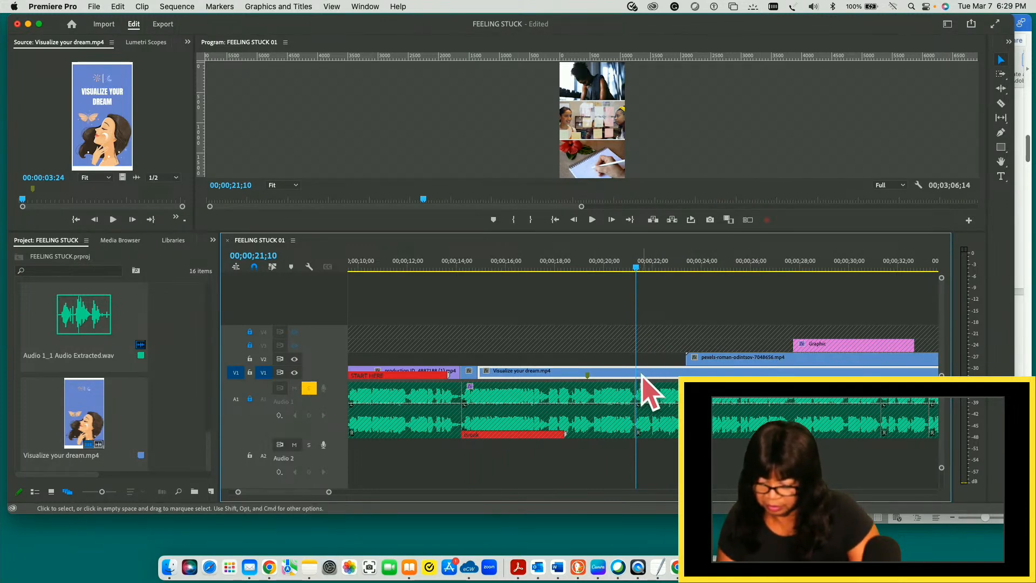
pyautogui.press('c')
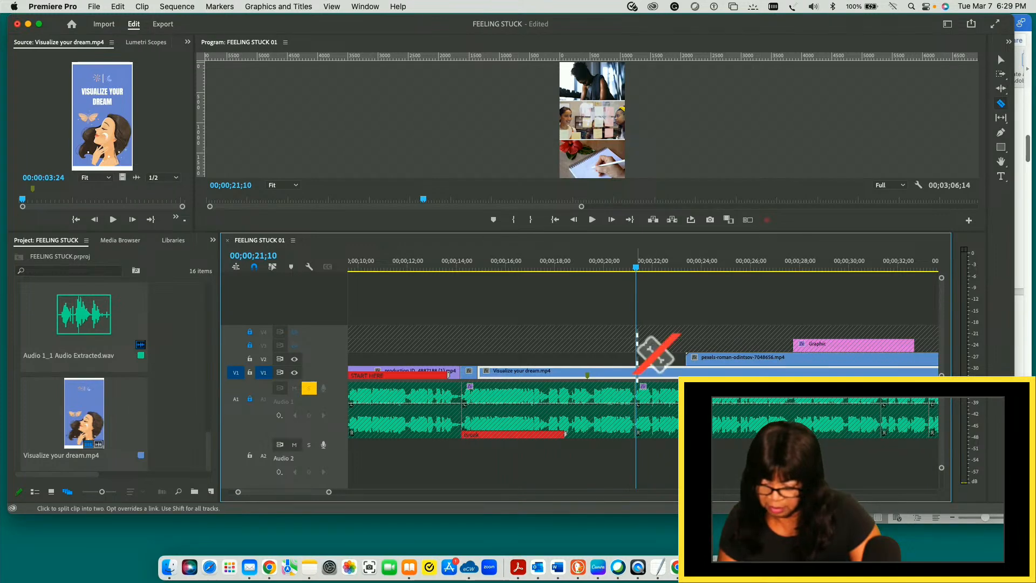
pyautogui.click(637, 372)
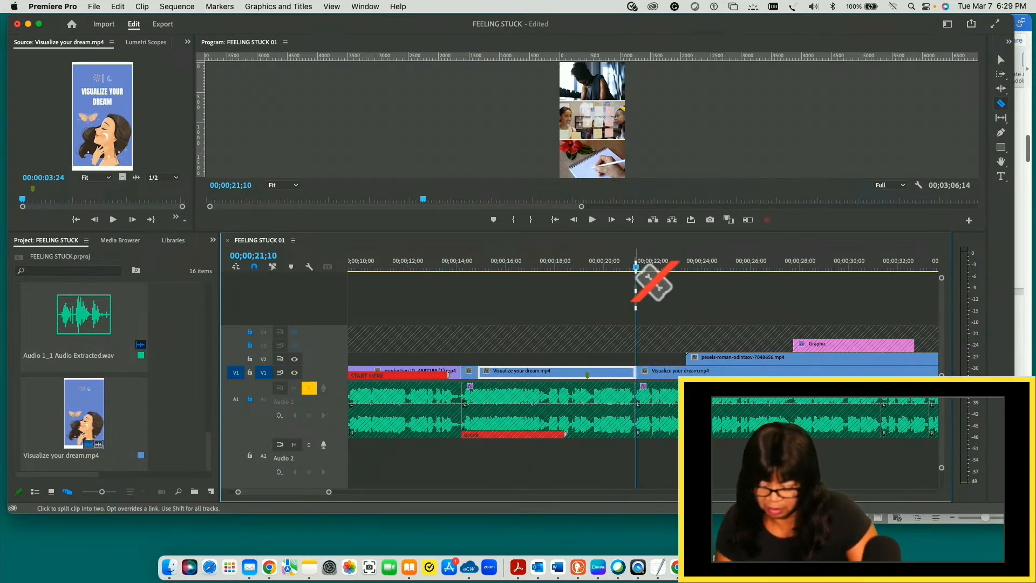
pyautogui.press('v')
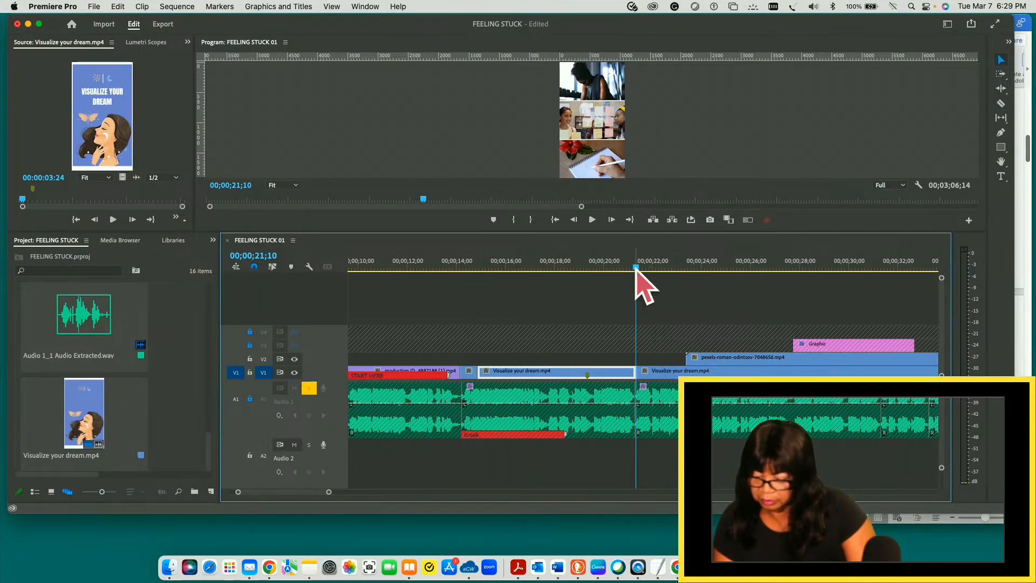
# - Scrub the sequence forward to 00;01;09;17 and back to 00;00;10;17 to review the remaining slides and footage
pyautogui.moveTo(636, 268); pyautogui.dragTo(831, 358)
pyautogui.moveTo(752, 355); pyautogui.dragTo(819, 351)
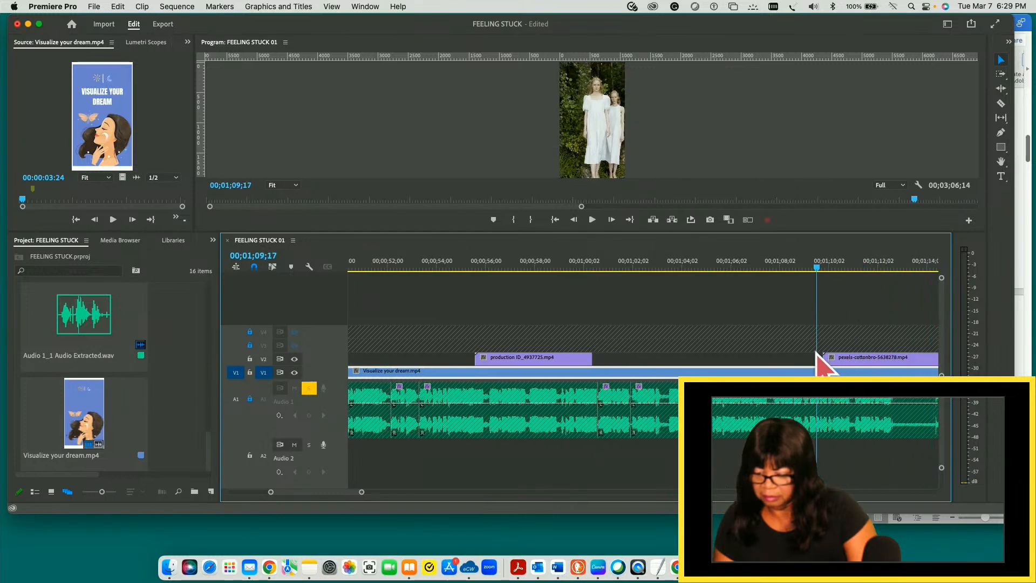
pyautogui.moveTo(818, 351); pyautogui.dragTo(326, 346)
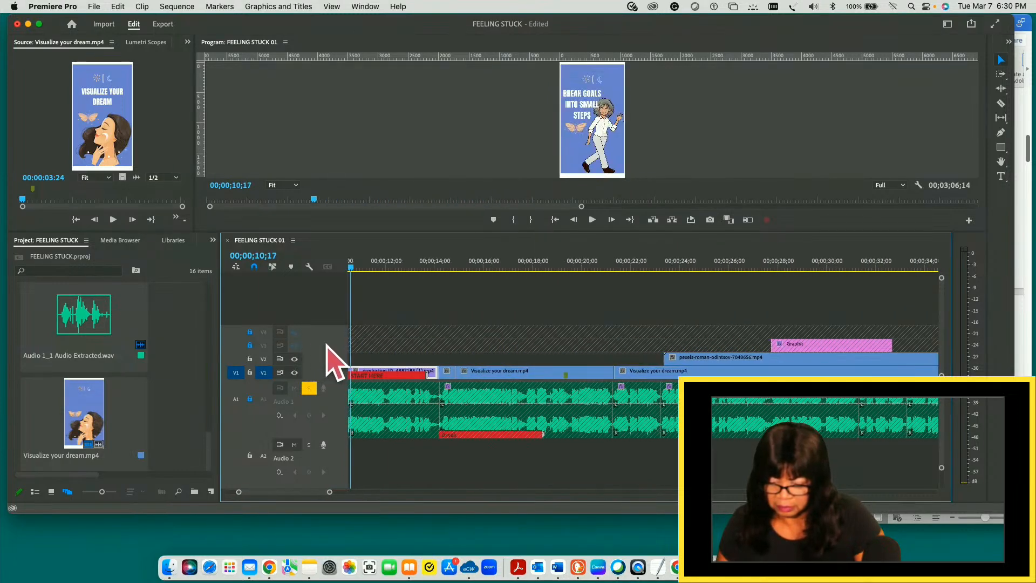
# - Hide track V2 and split the V1 Visualize your dream.mp4 clip at 00;00;30;05 on the FIND INSPIRATION slide
pyautogui.click(295, 359)
pyautogui.click(309, 388)
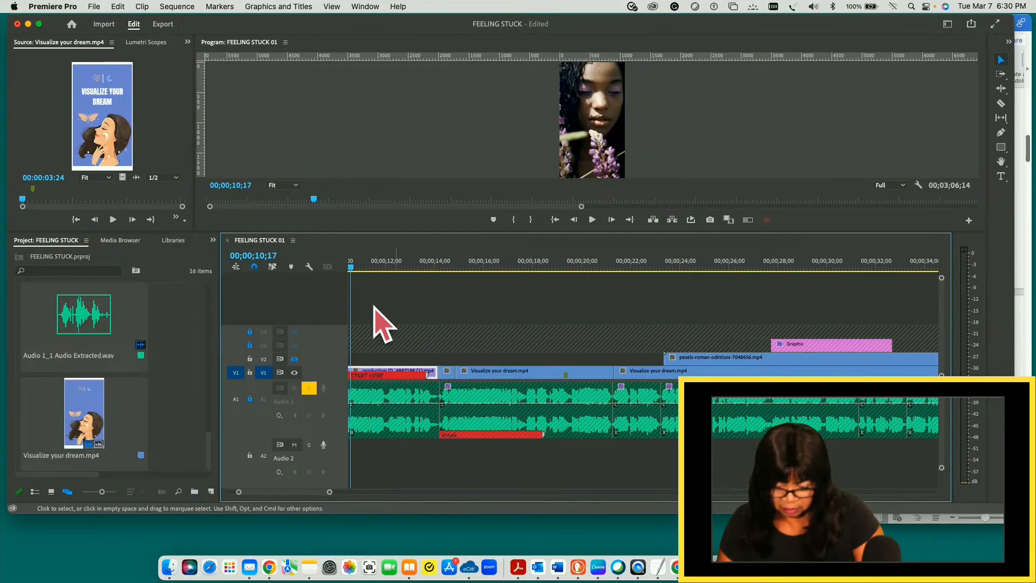
pyautogui.moveTo(351, 271); pyautogui.dragTo(829, 297)
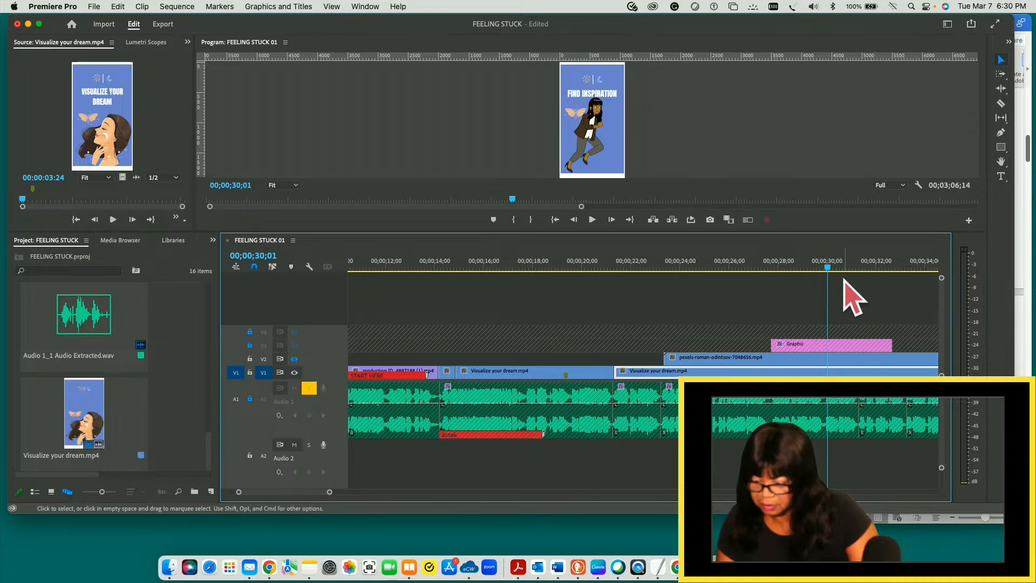
pyautogui.moveTo(830, 268)
pyautogui.mouseDown()
pyautogui.moveTo(810, 268)
pyautogui.moveTo(827, 269)
pyautogui.mouseUp()
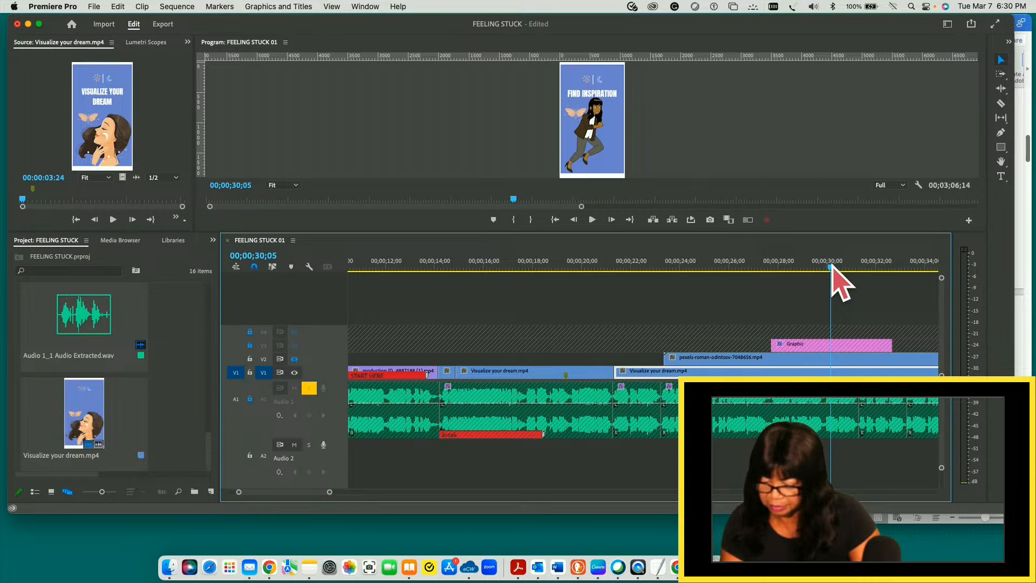
pyautogui.press('c')
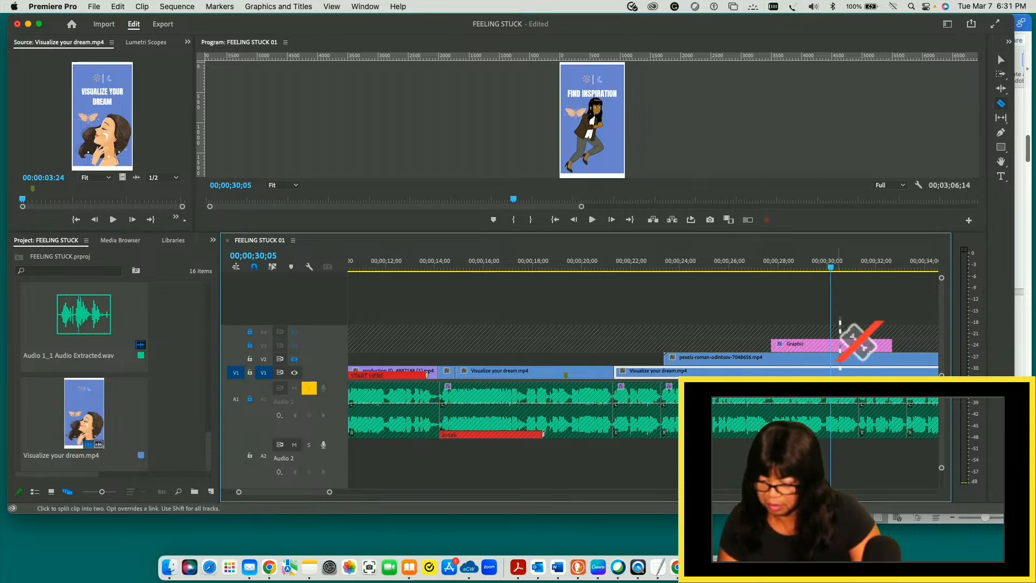
pyautogui.click(832, 370)
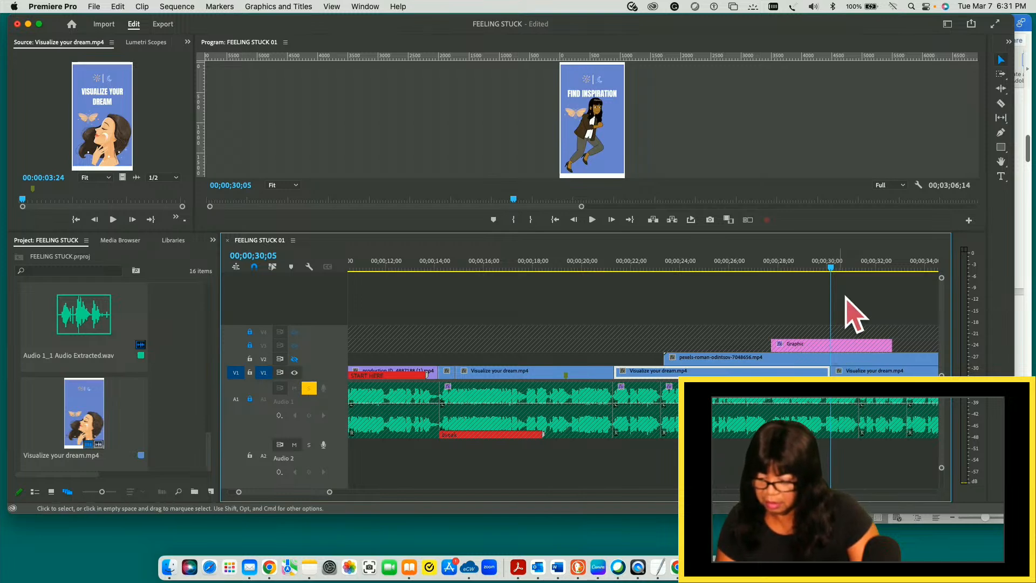
# - Split the V1 Visualize your dream.mp4 clip at 00;00;31;16 on the FIND INSPIRATION slide and save the project
pyautogui.moveTo(833, 268); pyautogui.dragTo(853, 269)
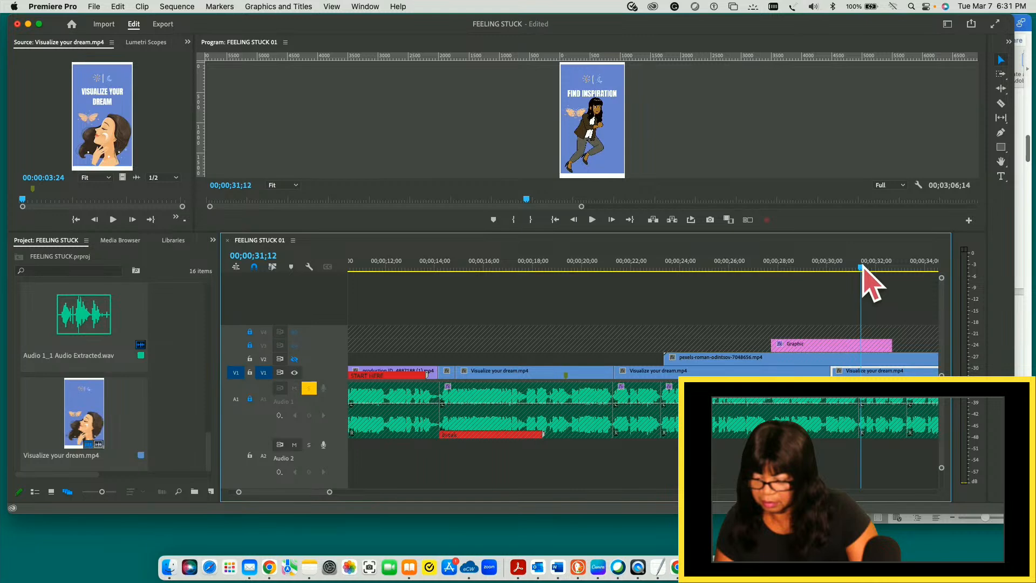
pyautogui.moveTo(863, 266); pyautogui.dragTo(839, 266)
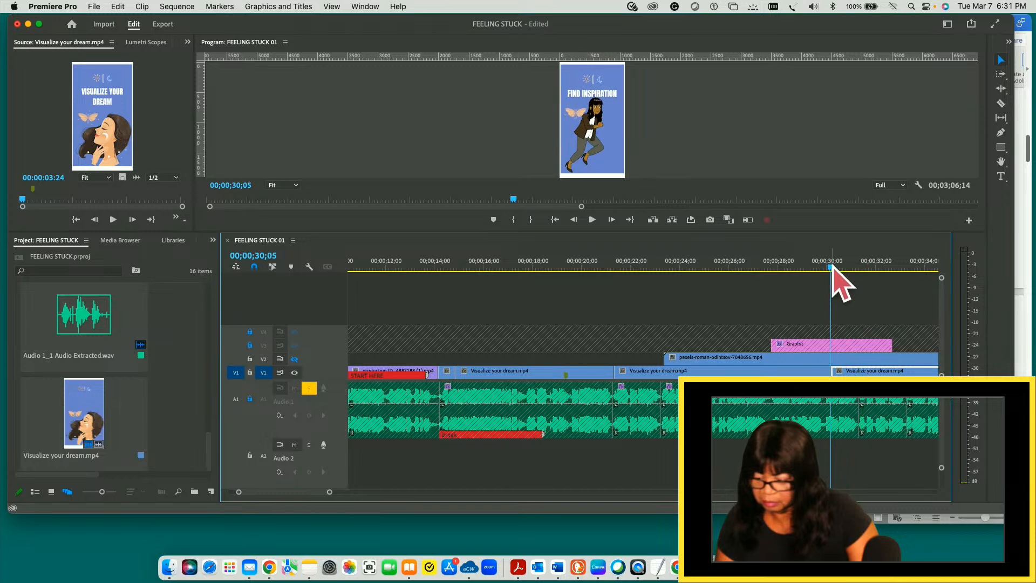
pyautogui.moveTo(836, 267); pyautogui.dragTo(865, 268)
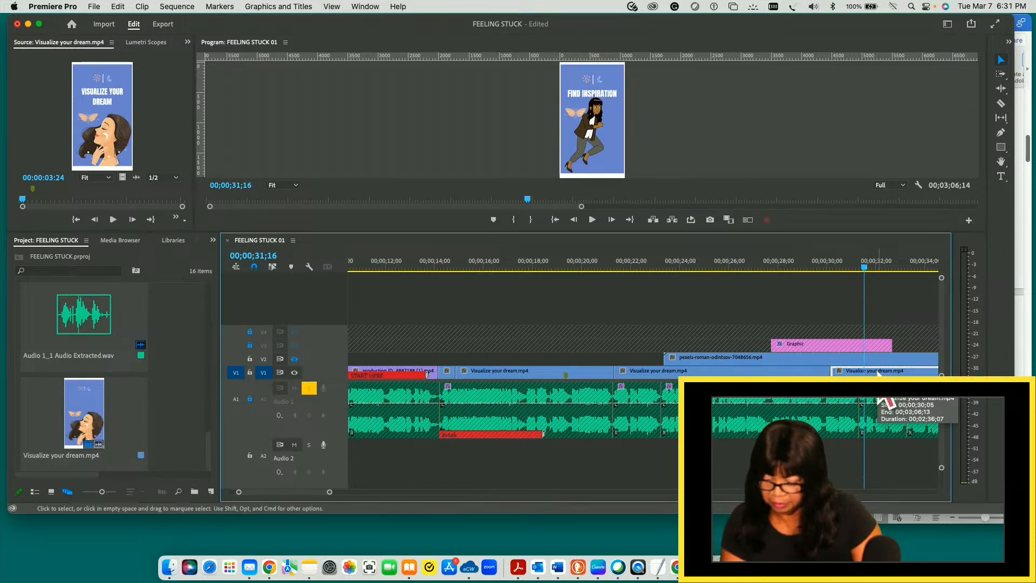
pyautogui.press('c')
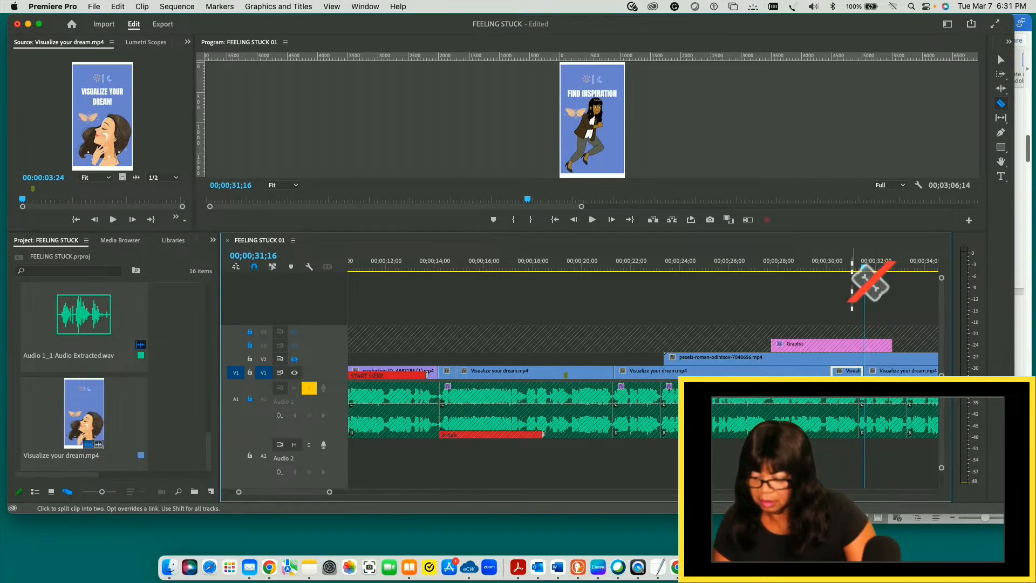
pyautogui.press('v')
pyautogui.press('super+s')
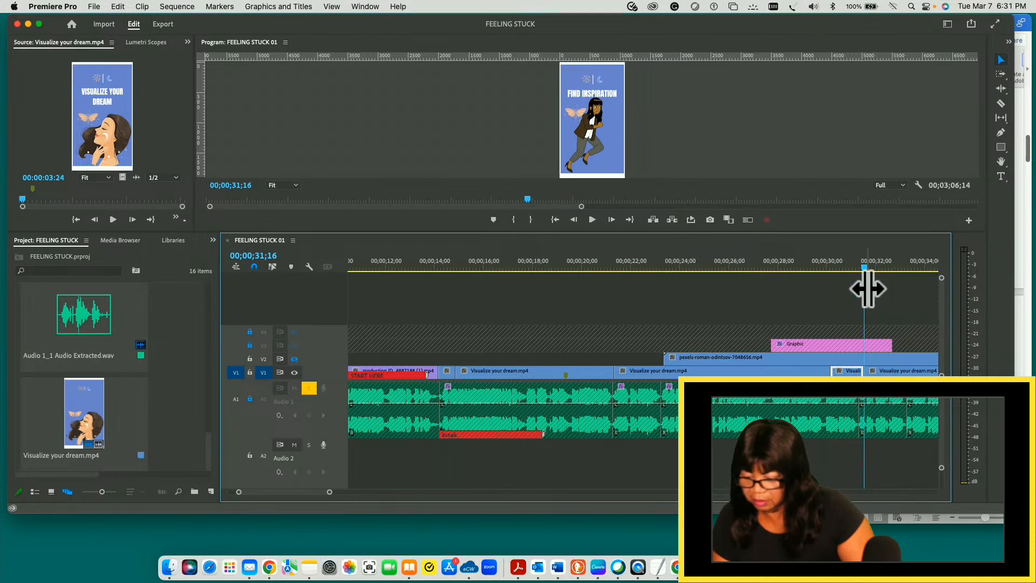
# - Play on to 00;00;32;29, return to the BREAK GOALS INTO SMALL STEPS slide at 00;00;17;01 and play to 00;00;22;23
pyautogui.press('space')
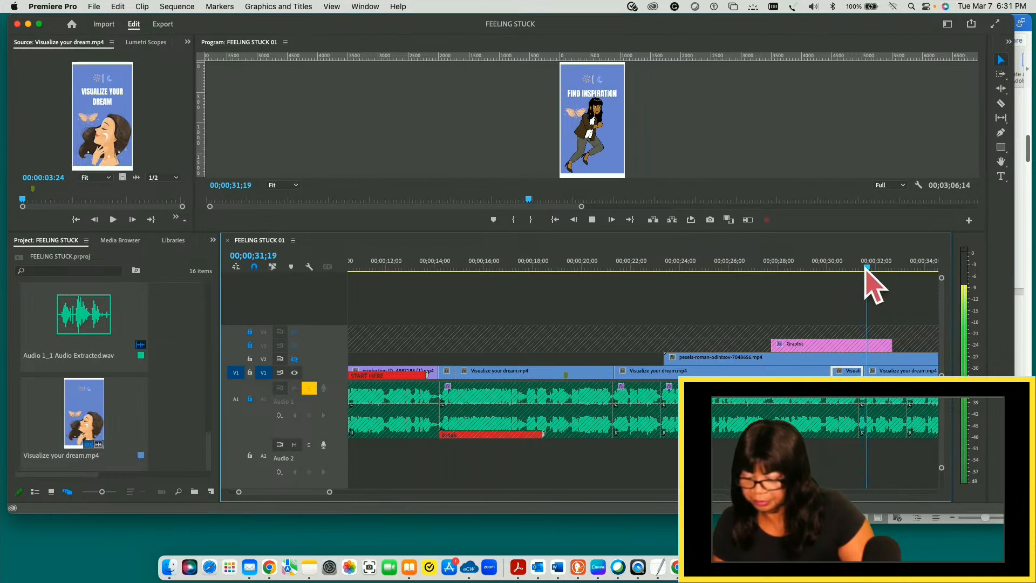
pyautogui.press('space')
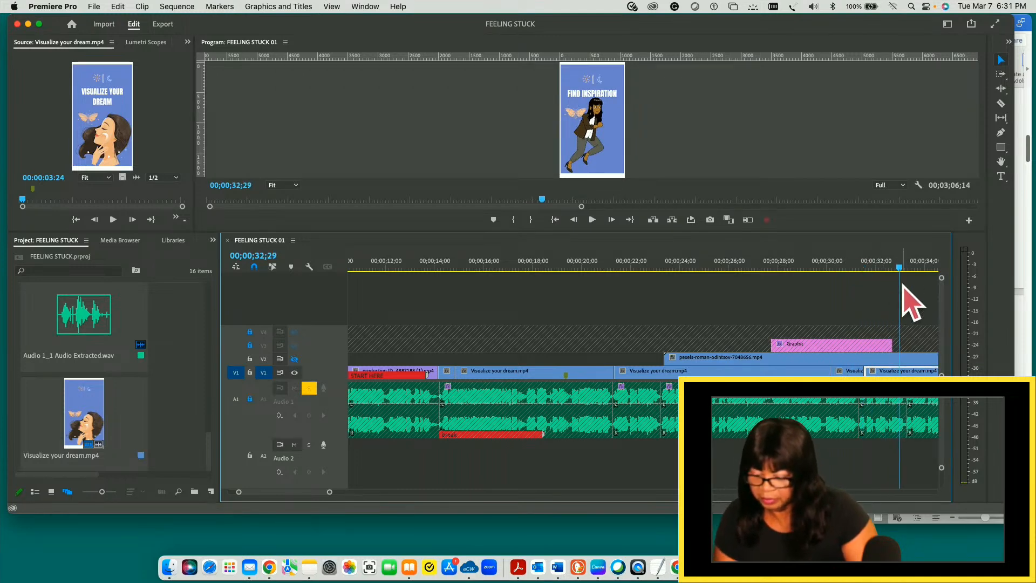
pyautogui.moveTo(900, 268); pyautogui.dragTo(747, 287)
pyautogui.press('Left')
pyautogui.press('Left')
pyautogui.press('Left')
pyautogui.press('Left')
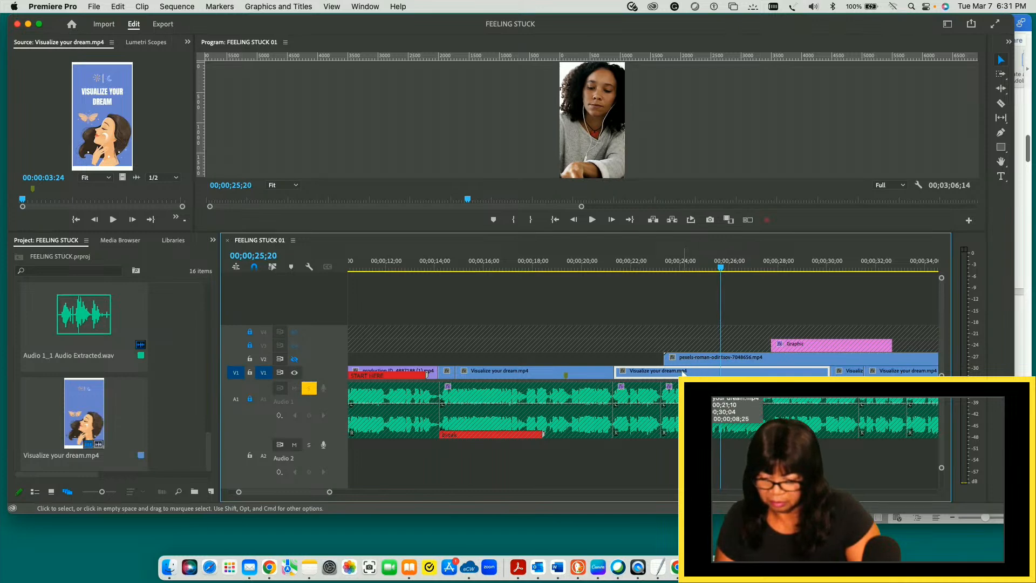
pyautogui.moveTo(722, 267); pyautogui.dragTo(511, 267)
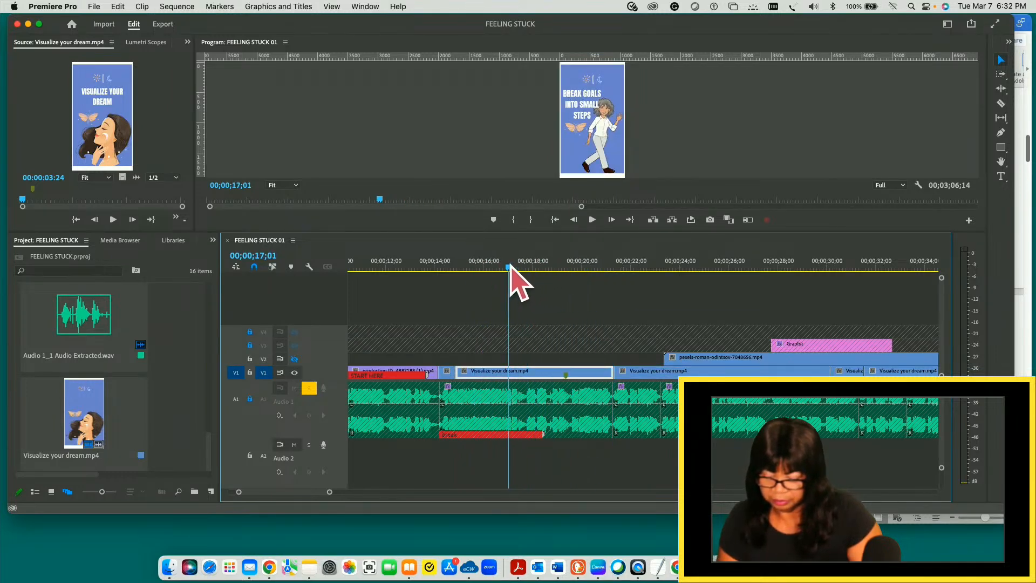
pyautogui.press('space')
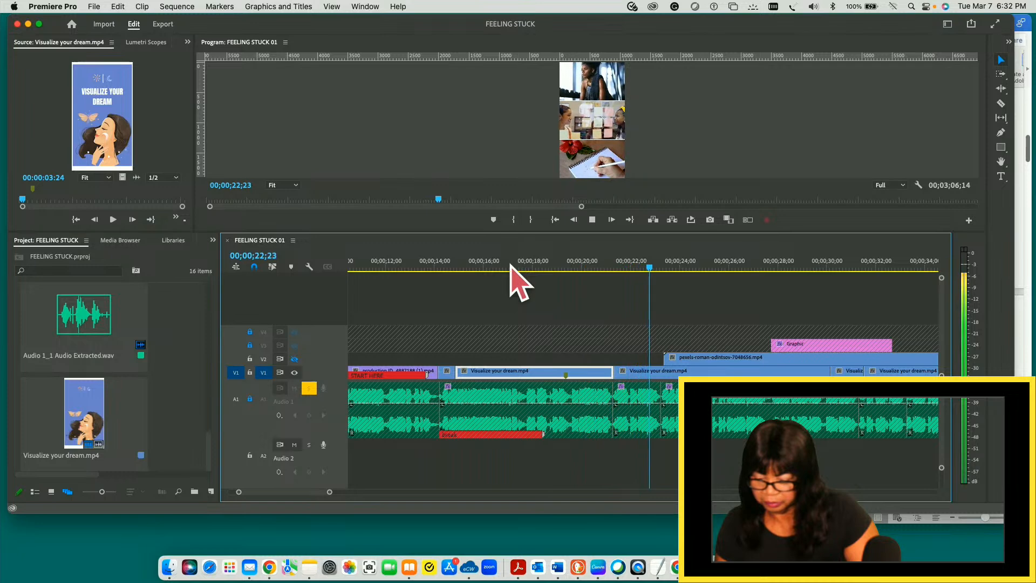
pyautogui.press('space')
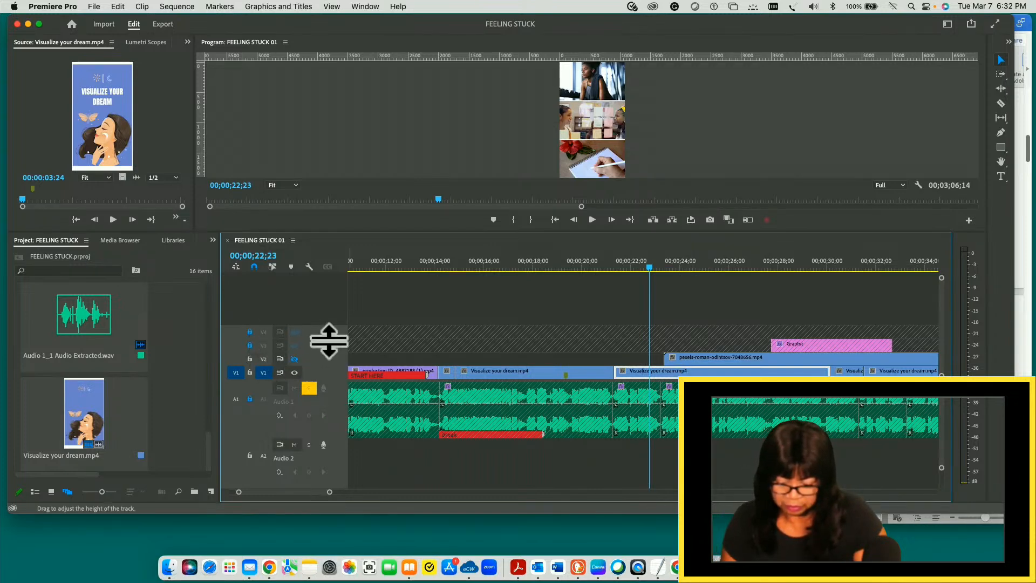
# - Unlock tracks V2, V3 and V4 and move the V1 clip starting at 00;00;21;10 straight up to V4
pyautogui.click(250, 332)
pyautogui.click(250, 346)
pyautogui.click(250, 359)
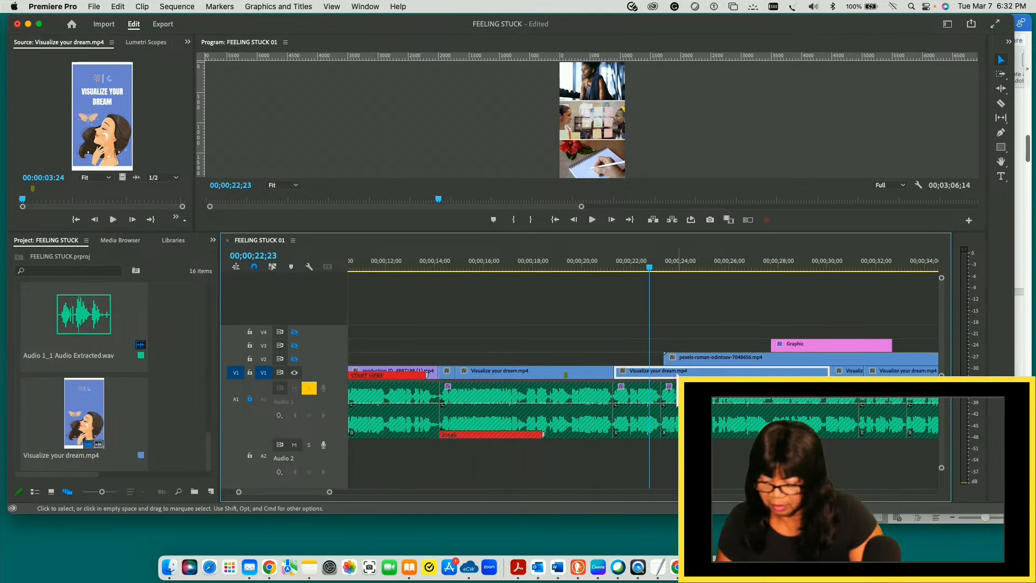
pyautogui.moveTo(696, 371); pyautogui.dragTo(668, 314)
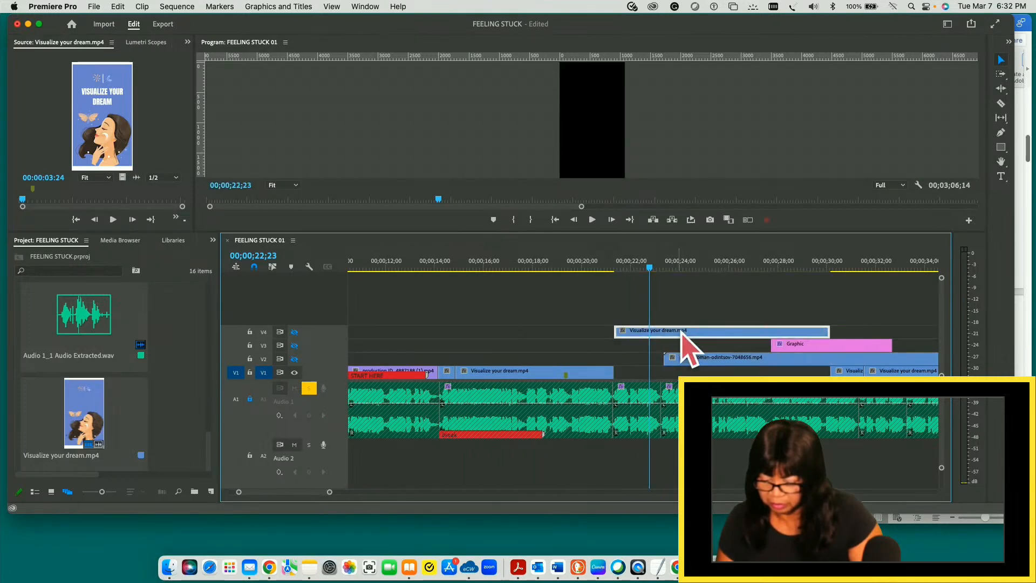
# - Move the short FIND INSPIRATION clip on V1 back against the preceding slide clip, and play it from 00;00;21;15 to check the timing
pyautogui.click(844, 374)
pyautogui.moveTo(846, 372); pyautogui.dragTo(660, 372)
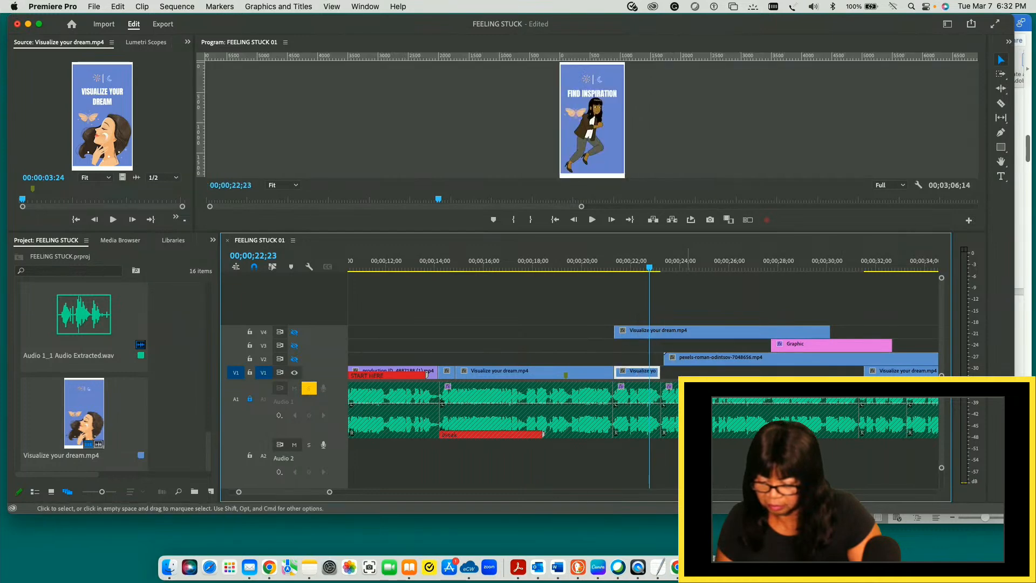
pyautogui.click(647, 268)
pyautogui.moveTo(647, 269); pyautogui.dragTo(621, 269)
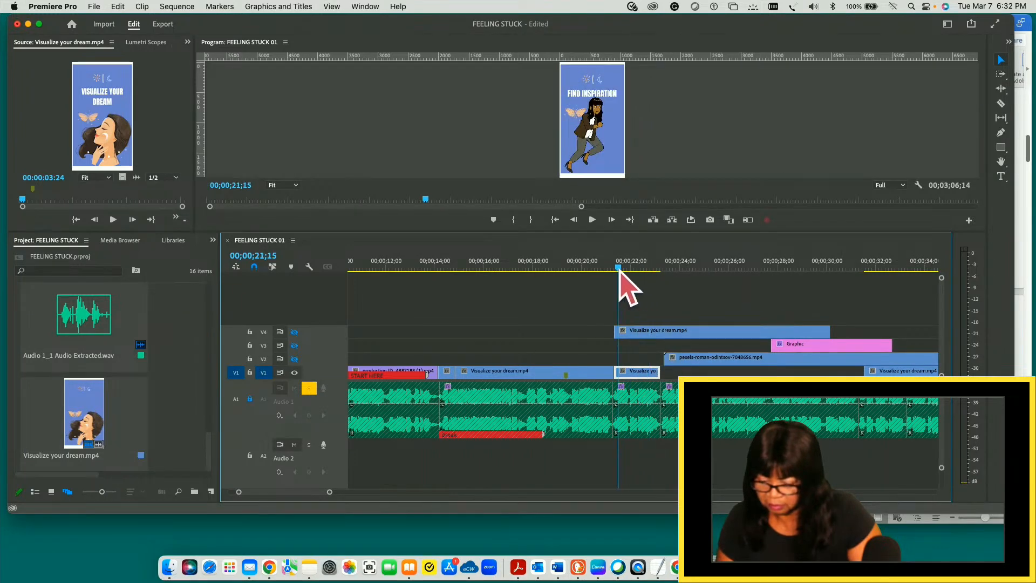
pyautogui.press('space')
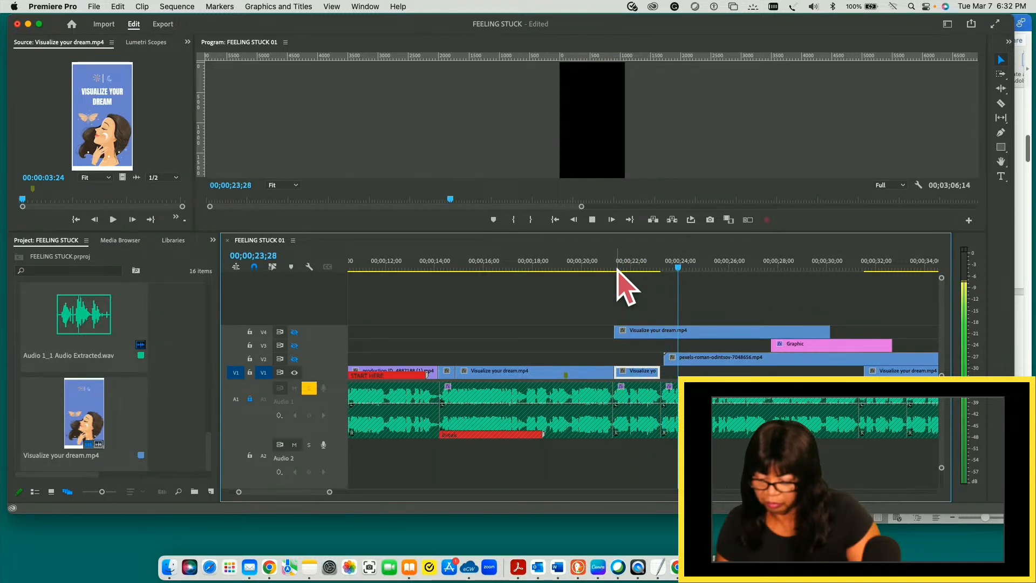
pyautogui.press('space')
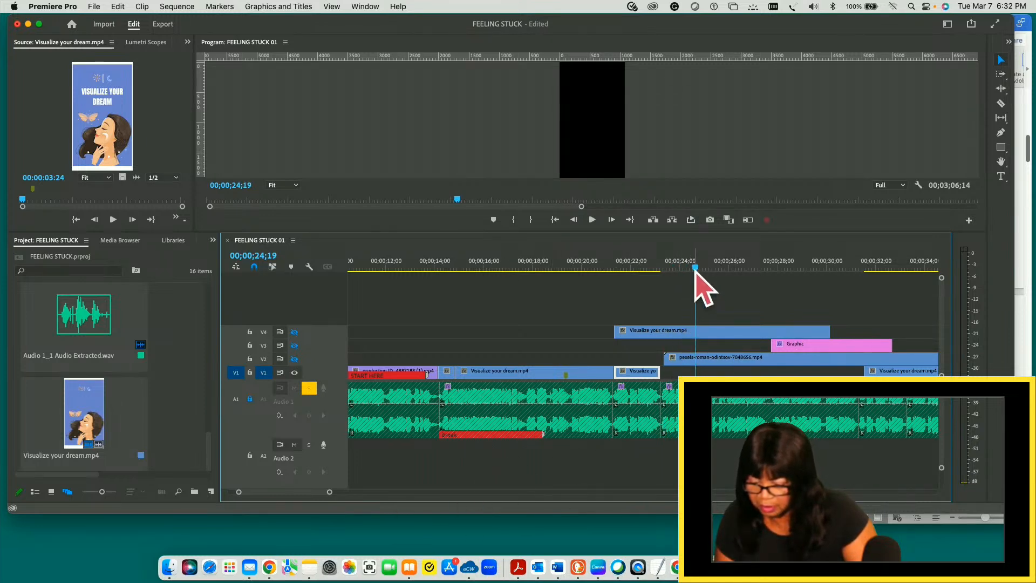
# - Split the V1 Visualize your dream.mp4 clip at 00;00;35;02, where the footage on V2 ends
pyautogui.moveTo(696, 268); pyautogui.dragTo(830, 261)
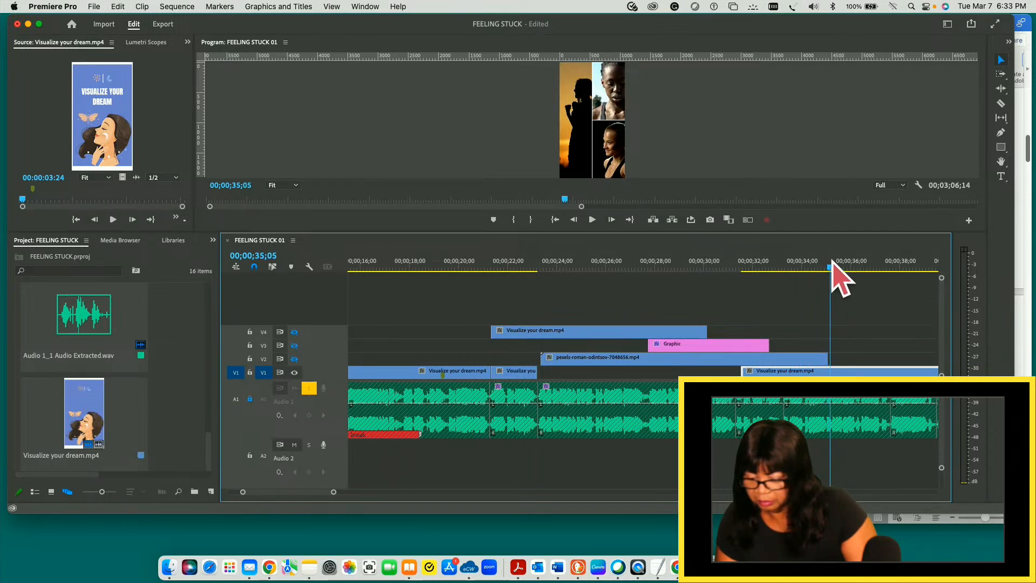
pyautogui.moveTo(834, 262); pyautogui.dragTo(656, 265)
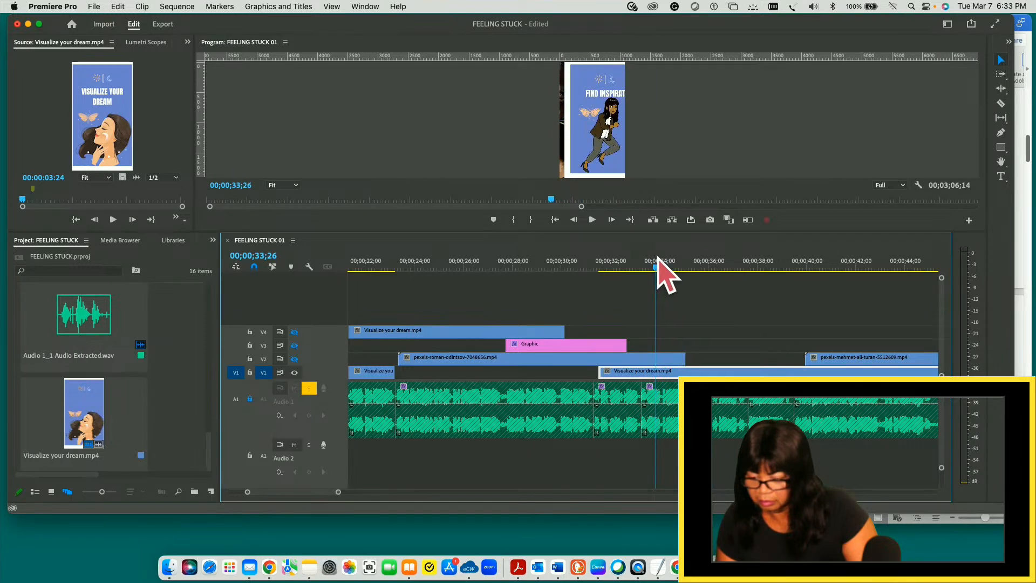
pyautogui.moveTo(656, 265); pyautogui.dragTo(683, 265)
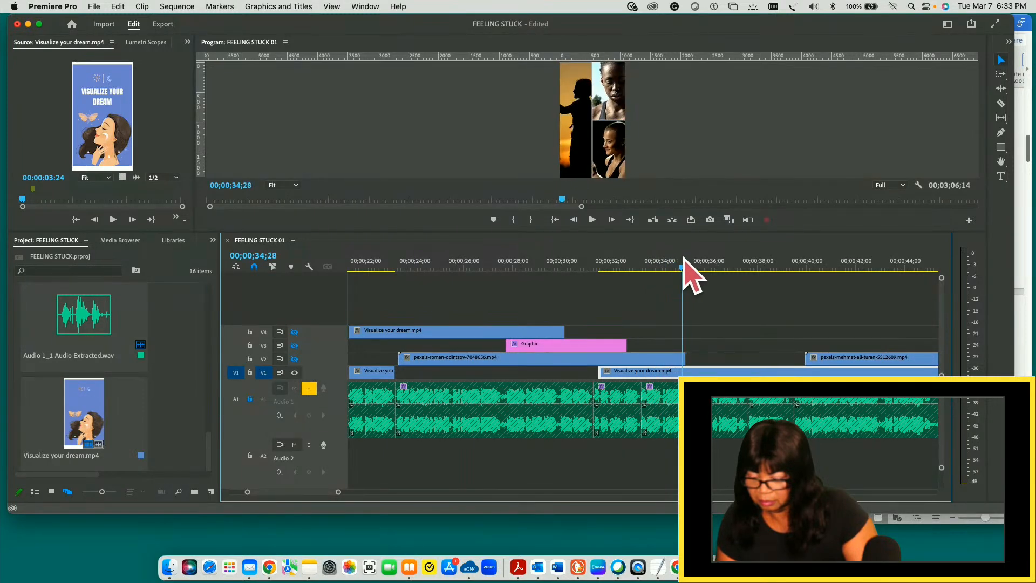
pyautogui.press('c')
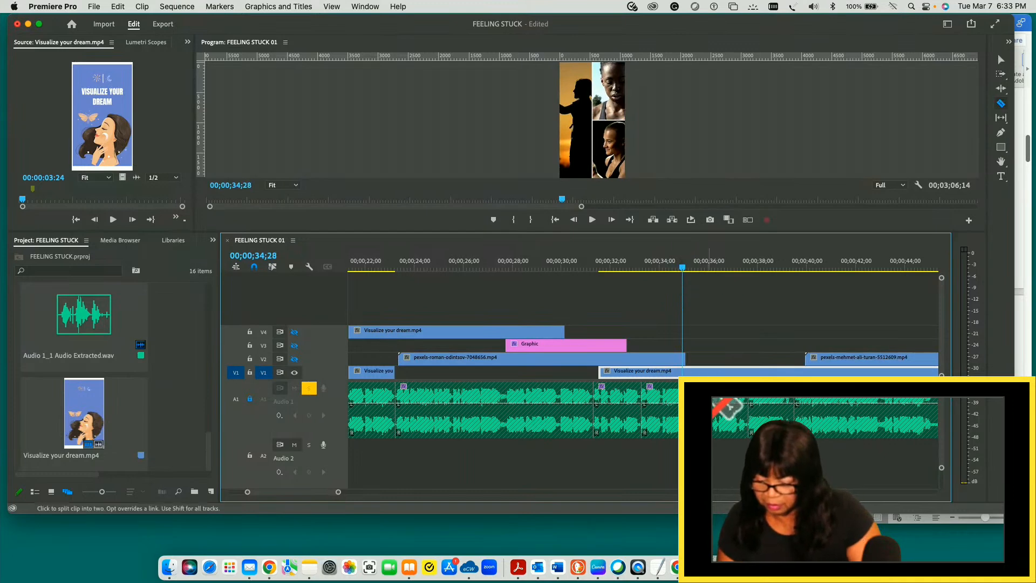
pyautogui.click(686, 370)
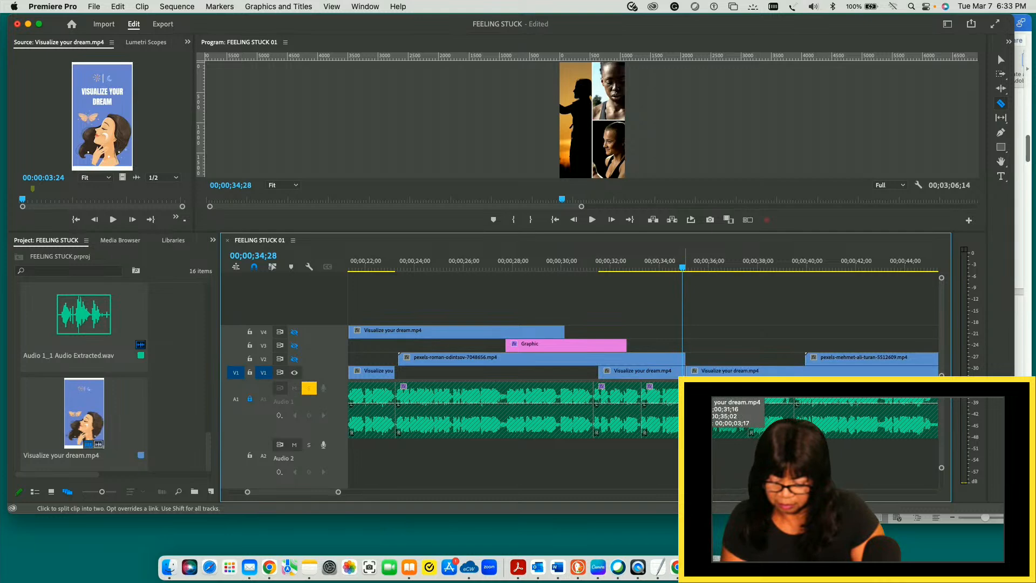
pyautogui.press('v')
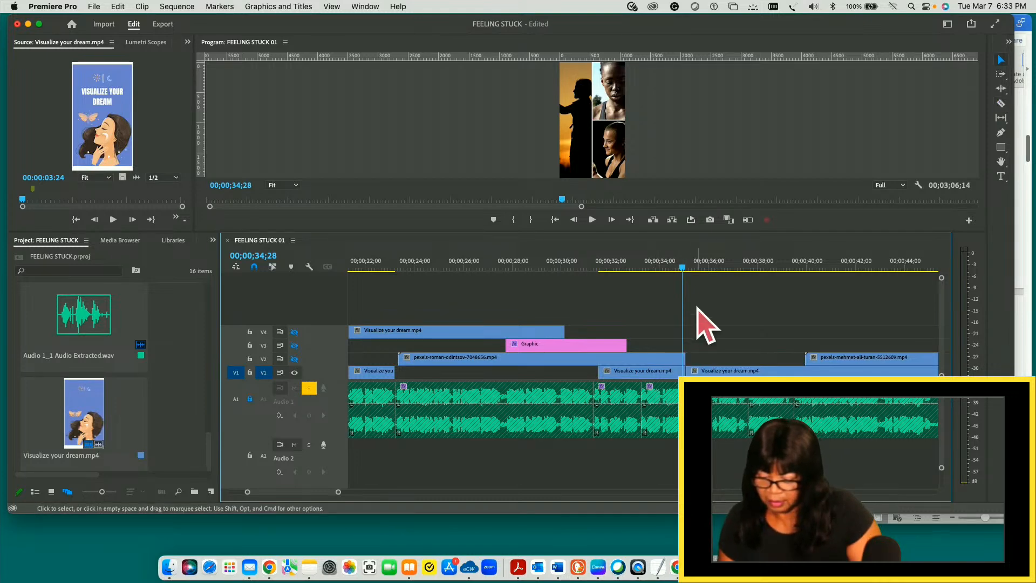
# - Delete the V1 piece between 00;00;31;16 and 00;00;35;02, and move the remaining clip directly behind the short FIND INSPIRATION clip
pyautogui.moveTo(682, 268); pyautogui.dragTo(706, 267)
pyautogui.click(649, 374)
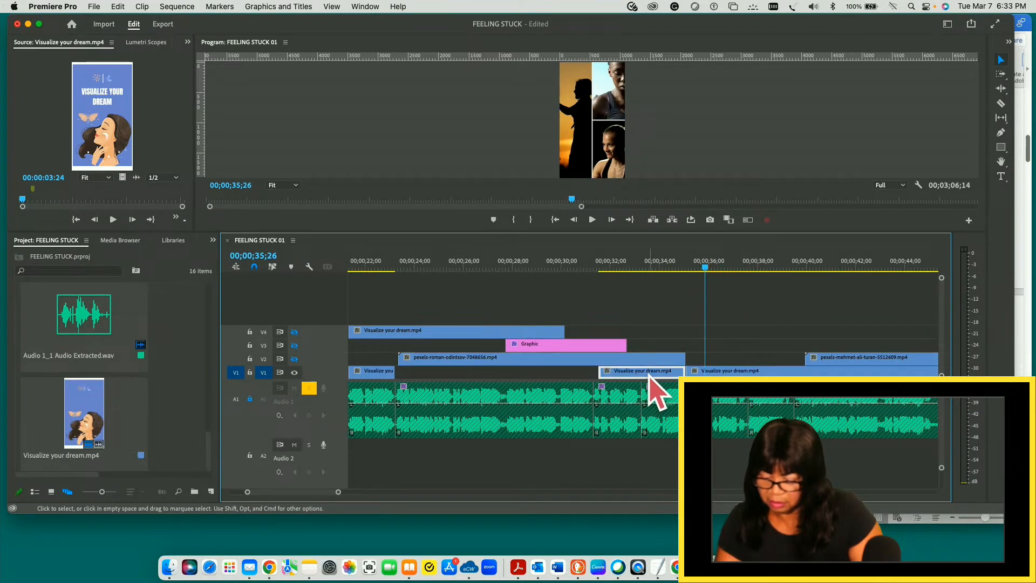
pyautogui.press('Delete')
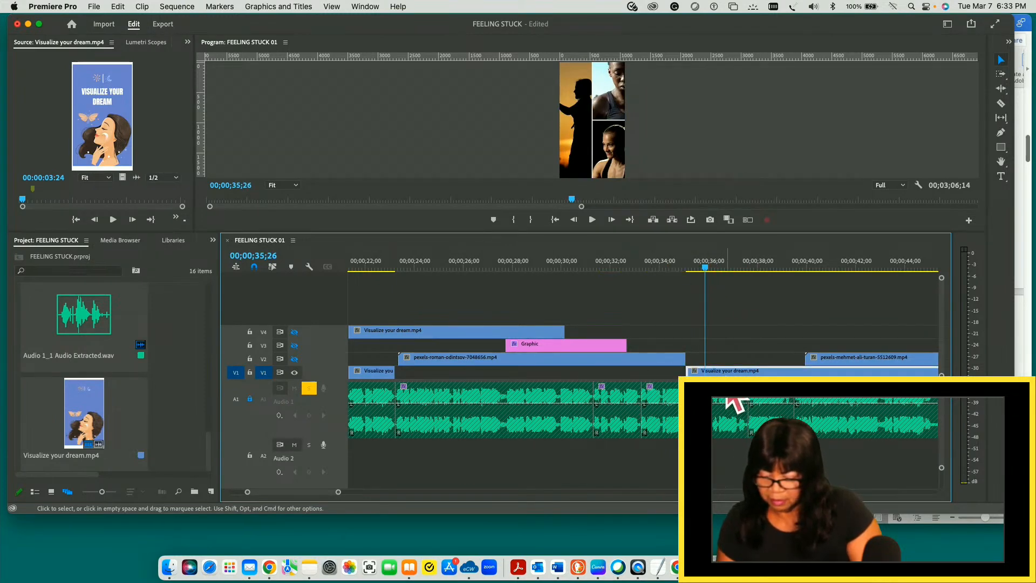
pyautogui.moveTo(727, 373); pyautogui.dragTo(434, 390)
# - Play the sequence from 00;00;21;11 through the collage footage up to the PRACTICE SELF-CARE slide
pyautogui.moveTo(705, 269); pyautogui.dragTo(367, 274)
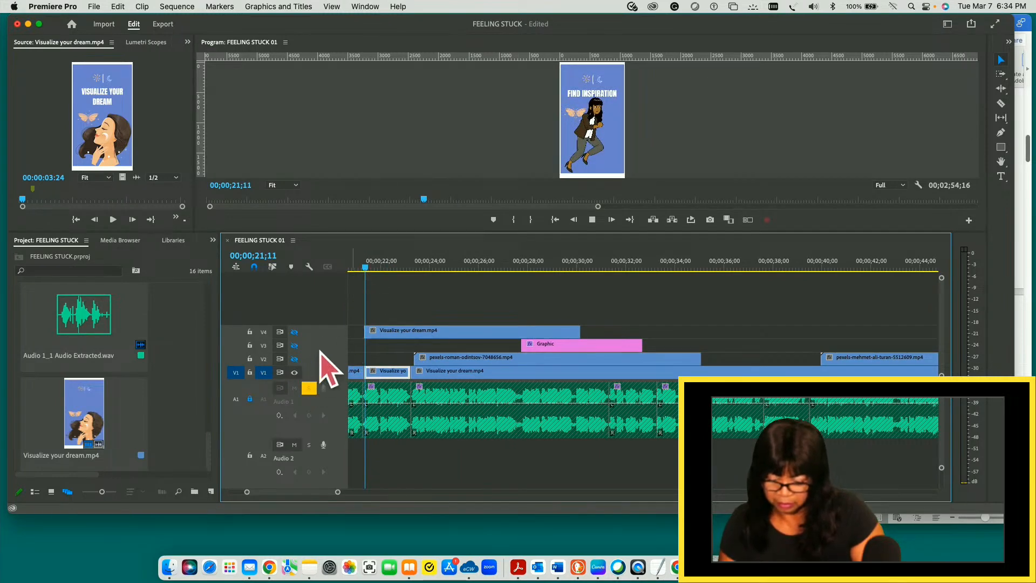
pyautogui.press('space')
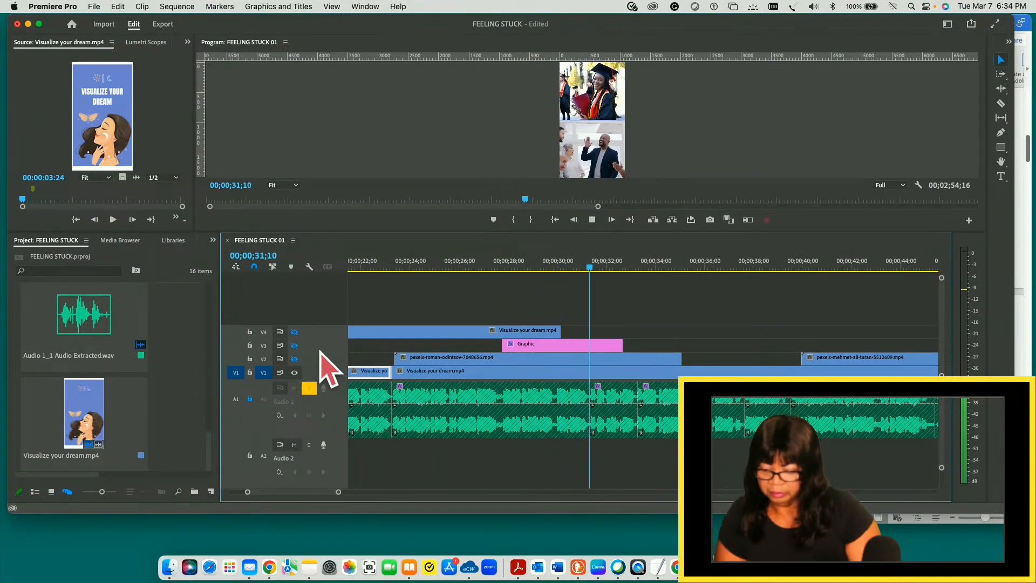
pyautogui.press('space')
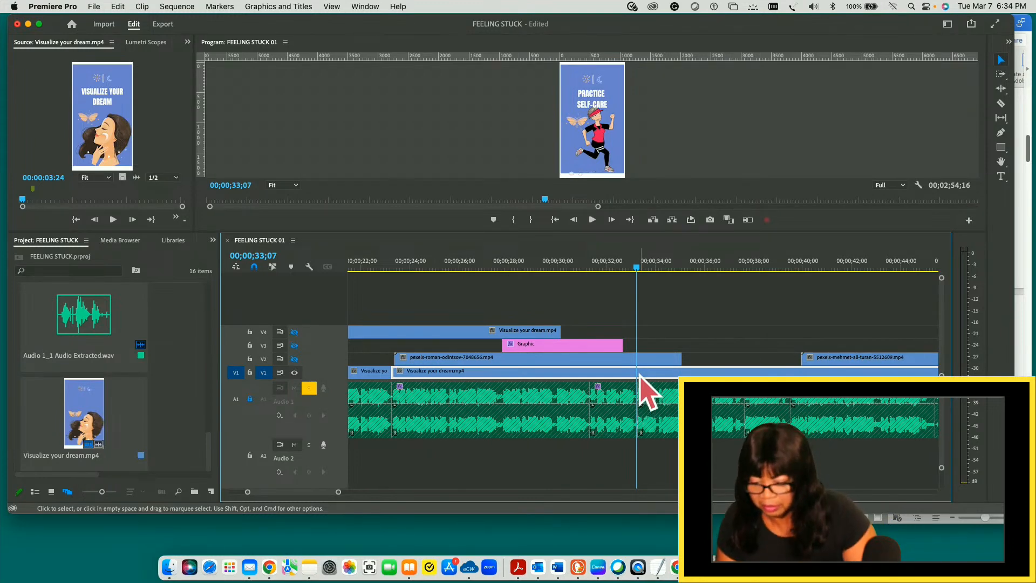
# - Split the V1 Visualize your dream.mp4 clip at 00;00;33;00 and 00;00;34;14 to isolate the PRACTICE SELF-CARE slide
pyautogui.press('m')
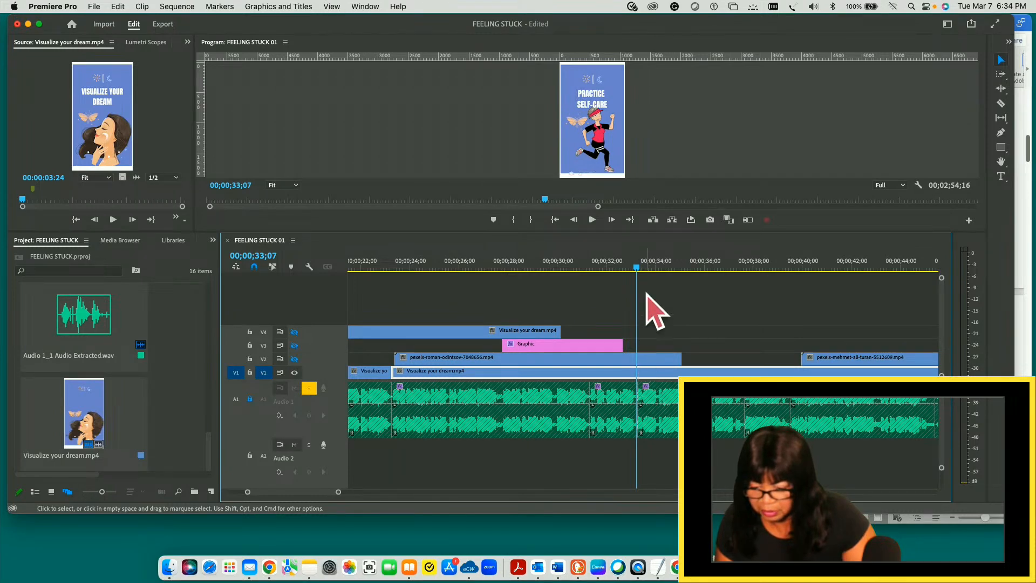
pyautogui.moveTo(636, 269)
pyautogui.mouseDown()
pyautogui.moveTo(605, 268)
pyautogui.moveTo(631, 268)
pyautogui.mouseUp()
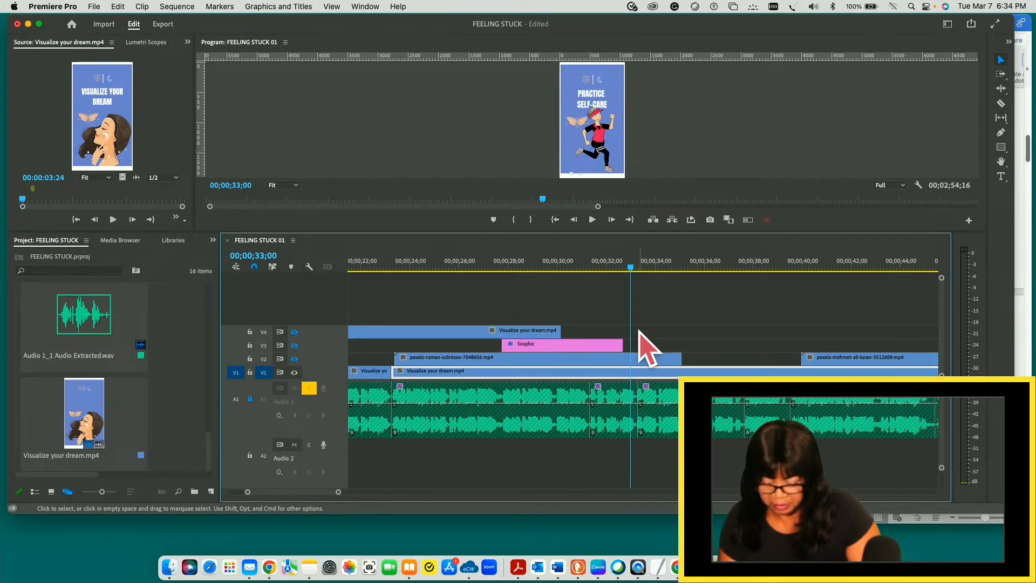
pyautogui.press('c')
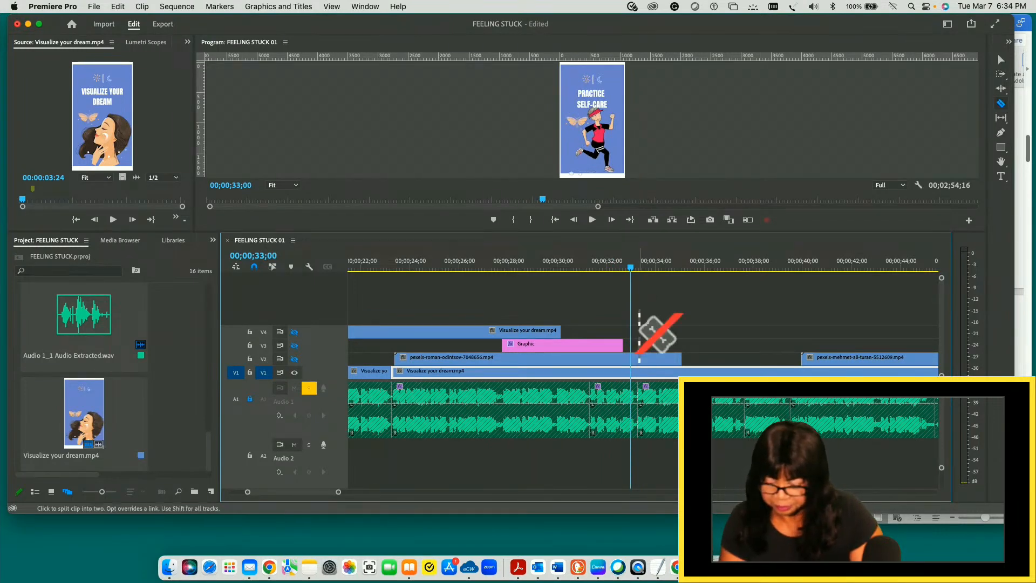
pyautogui.click(633, 372)
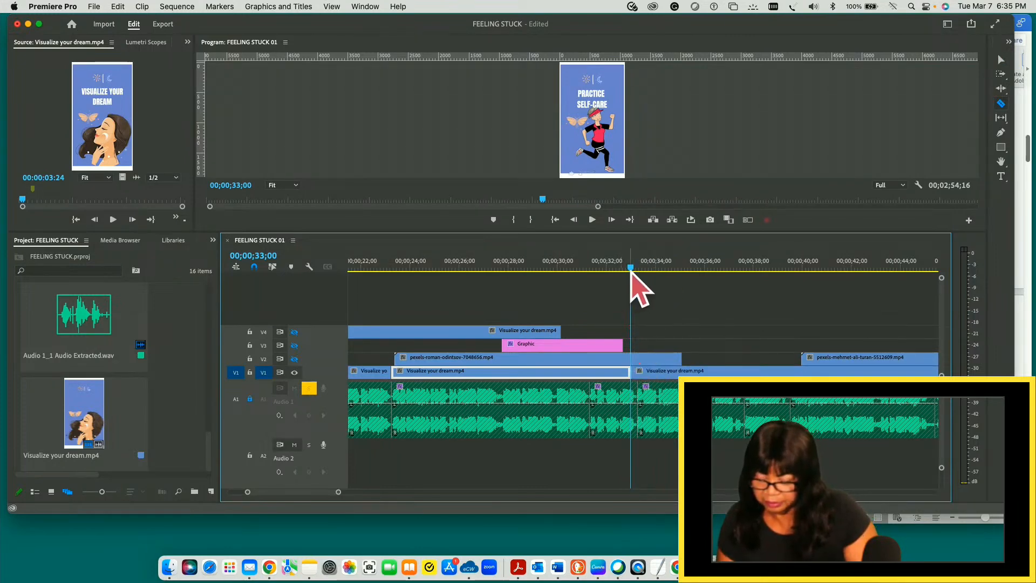
pyautogui.moveTo(632, 269); pyautogui.dragTo(672, 268)
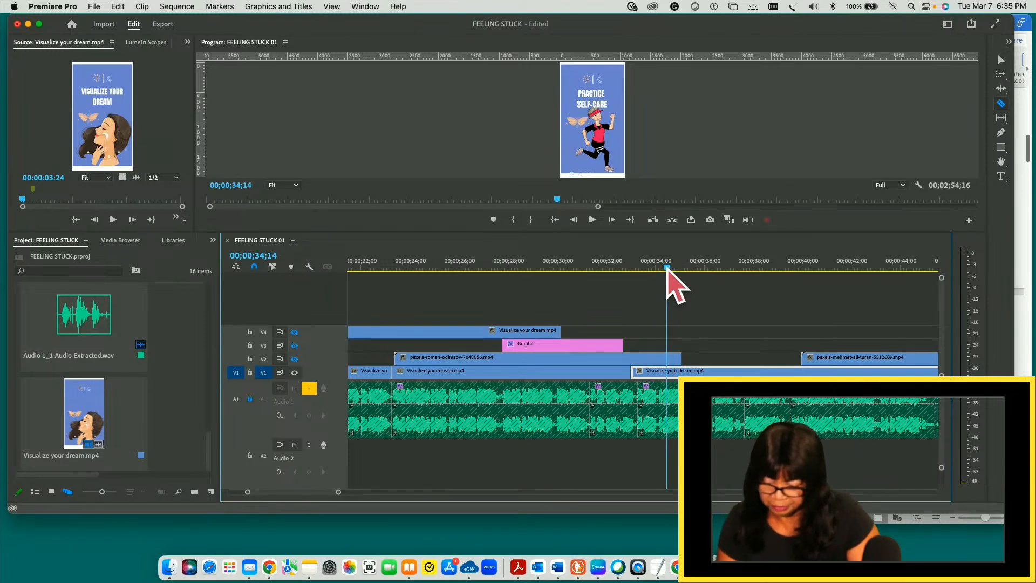
pyautogui.click(668, 373)
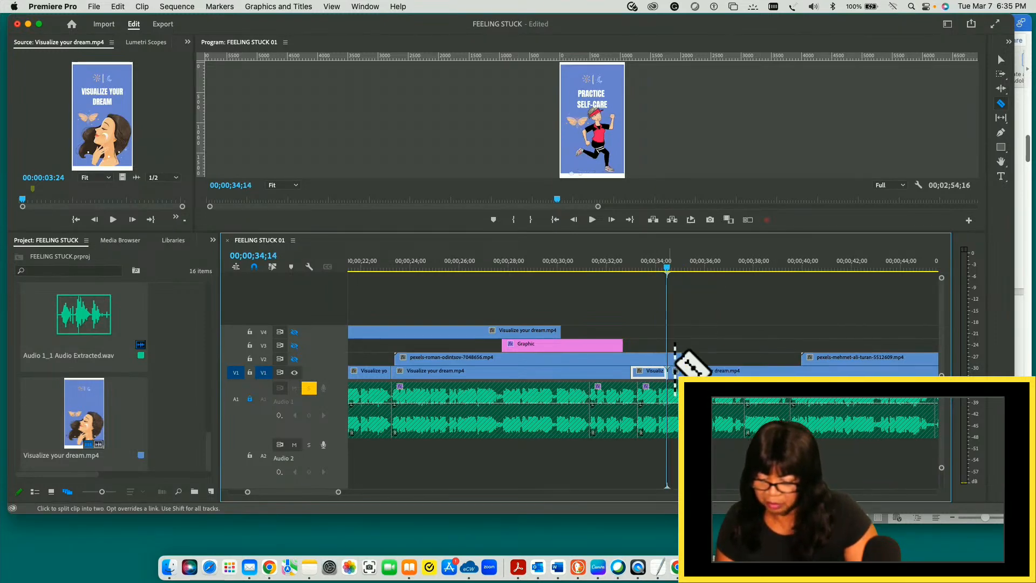
pyautogui.press('v')
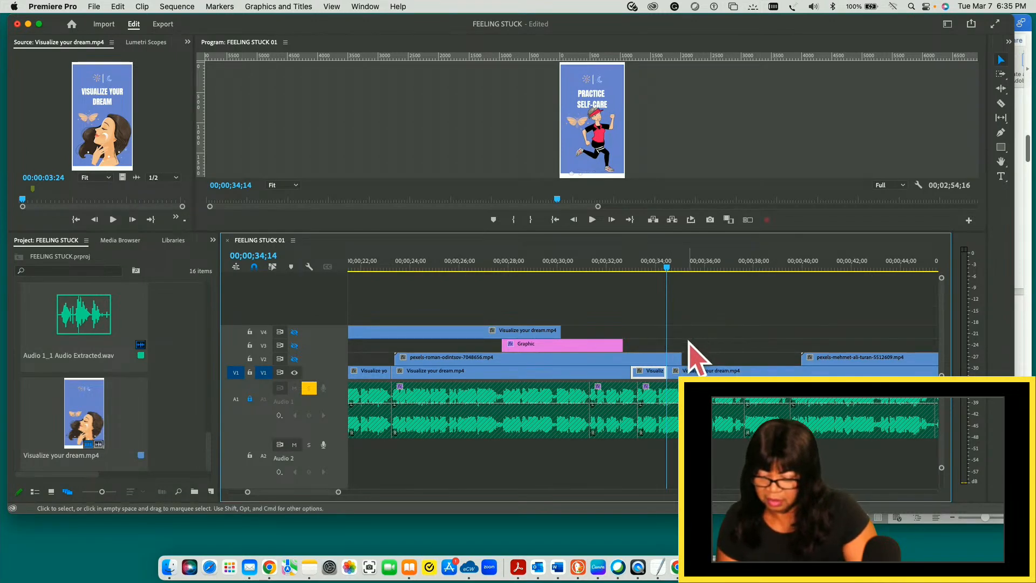
# - Split the V1 Visualize your dream.mp4 clip at 00;00;36;18 and delete the piece between 00;00;34;14 and that cut
pyautogui.click(683, 266)
pyautogui.moveTo(684, 267); pyautogui.dragTo(721, 267)
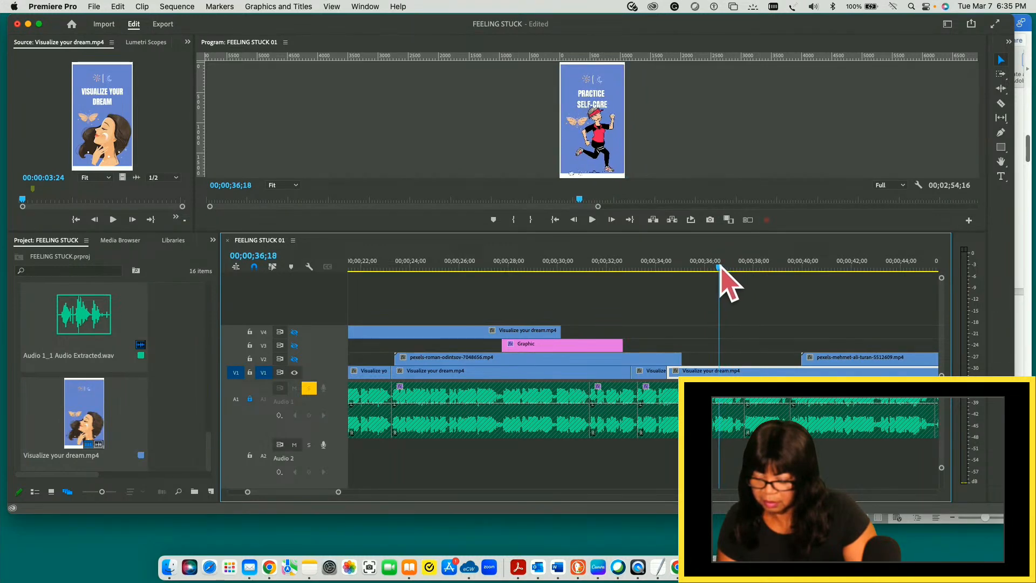
pyautogui.press('c')
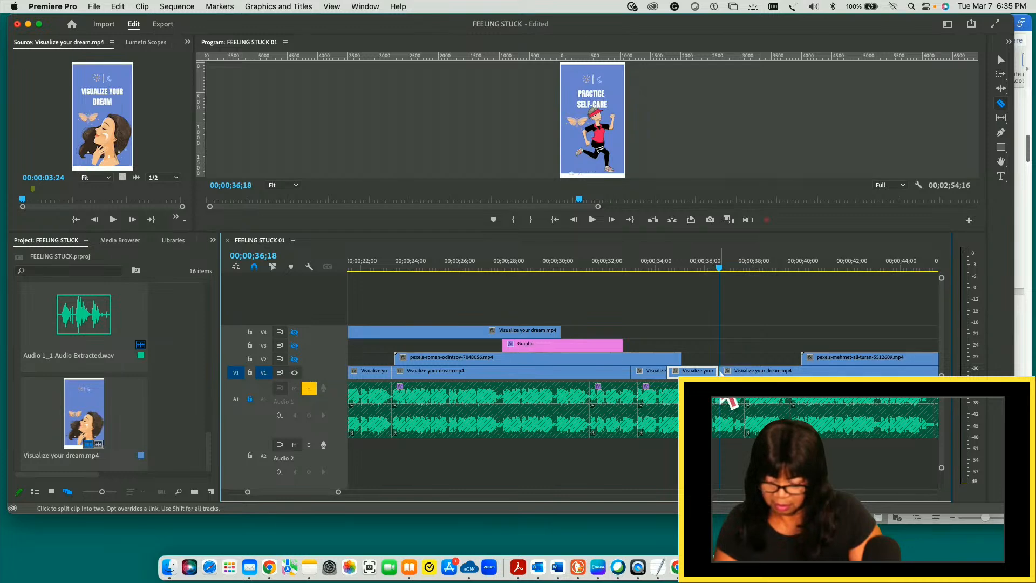
pyautogui.press('Delete')
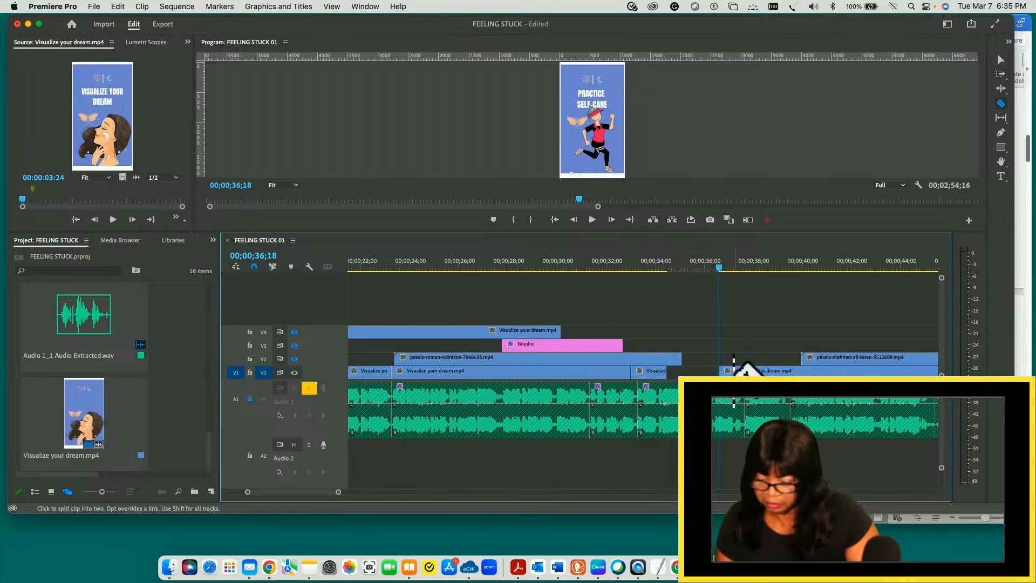
# - Move the remaining V1 Visualize your dream.mp4 clip directly behind the PRACTICE SELF-CARE piece that ends at 00;00;34;14
pyautogui.press('v')
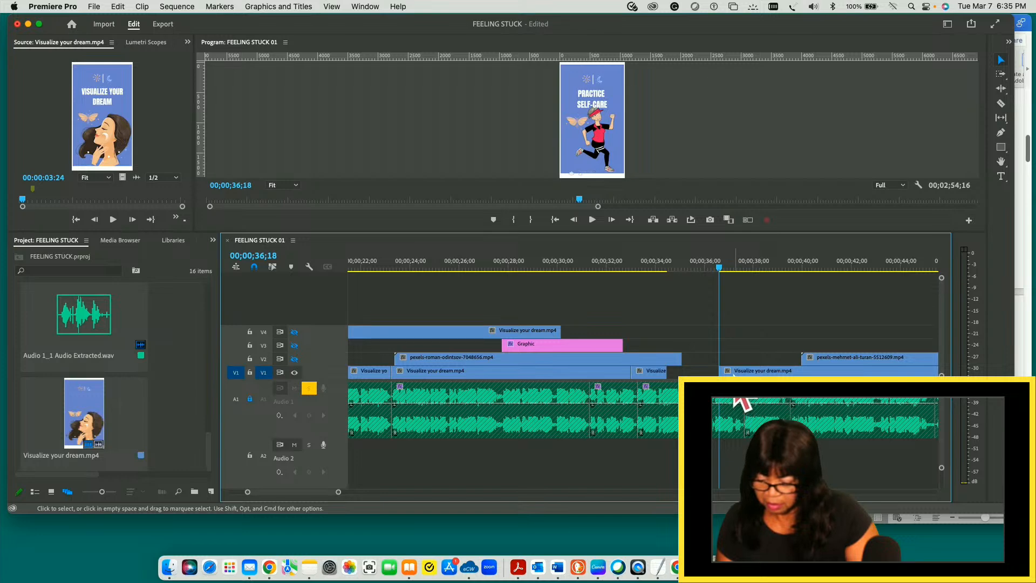
pyautogui.click(696, 371)
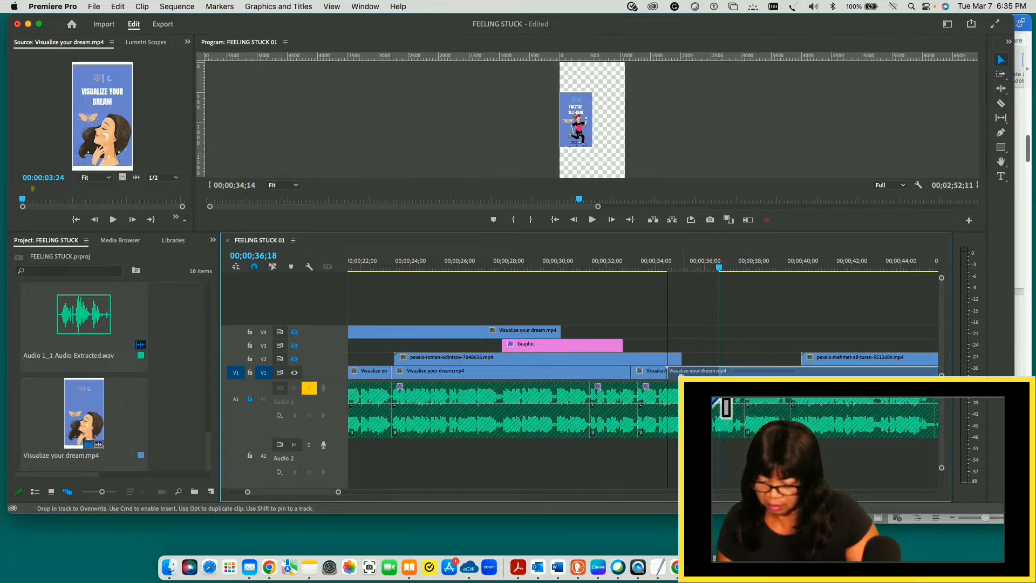
pyautogui.press('Delete')
# - Play the transition from the PRACTICE SELF-CARE slide into the three-photo exercise collage, restarting near 00;00;33;00
pyautogui.moveTo(720, 269); pyautogui.dragTo(659, 268)
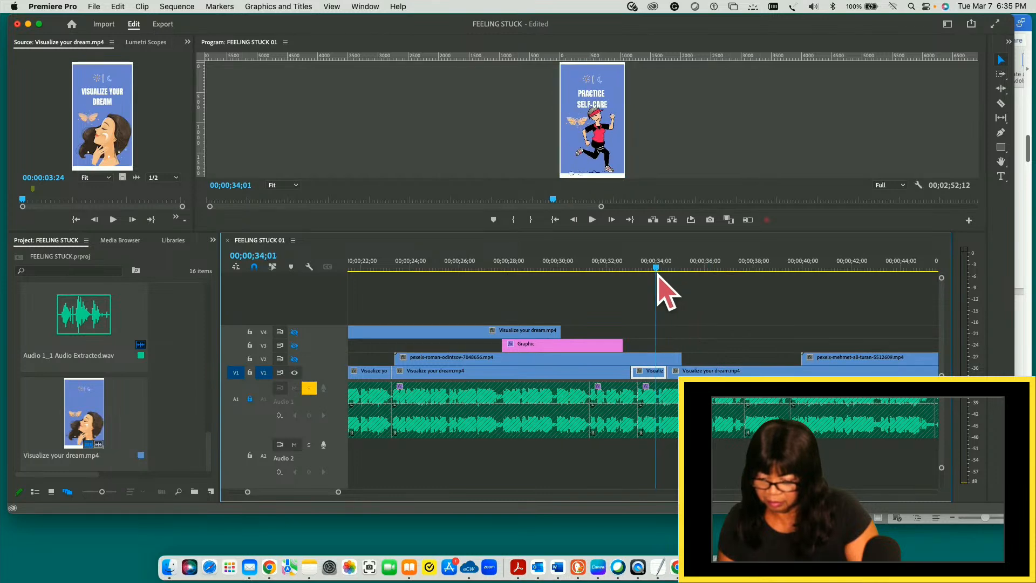
pyautogui.press('space')
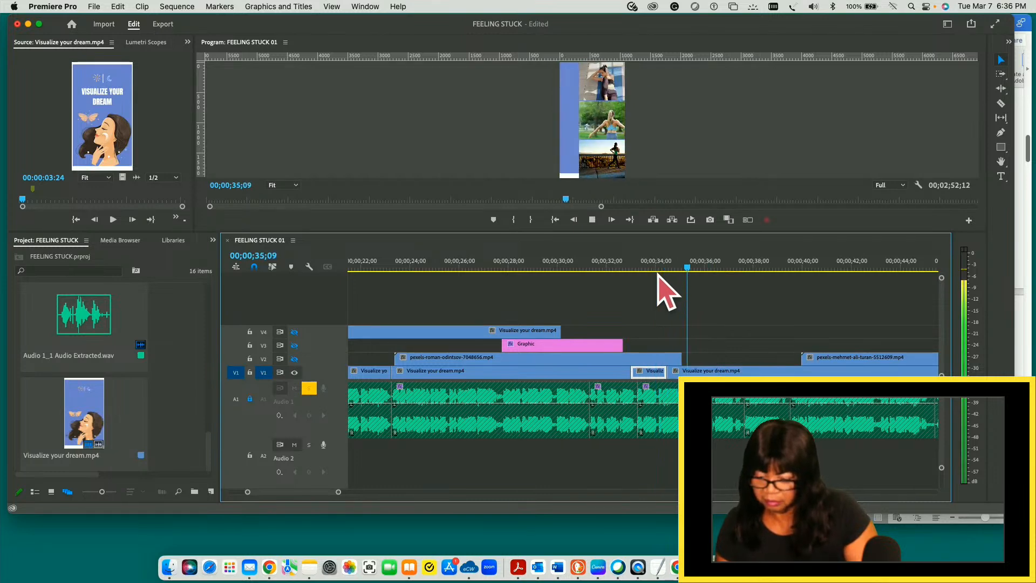
pyautogui.press('space')
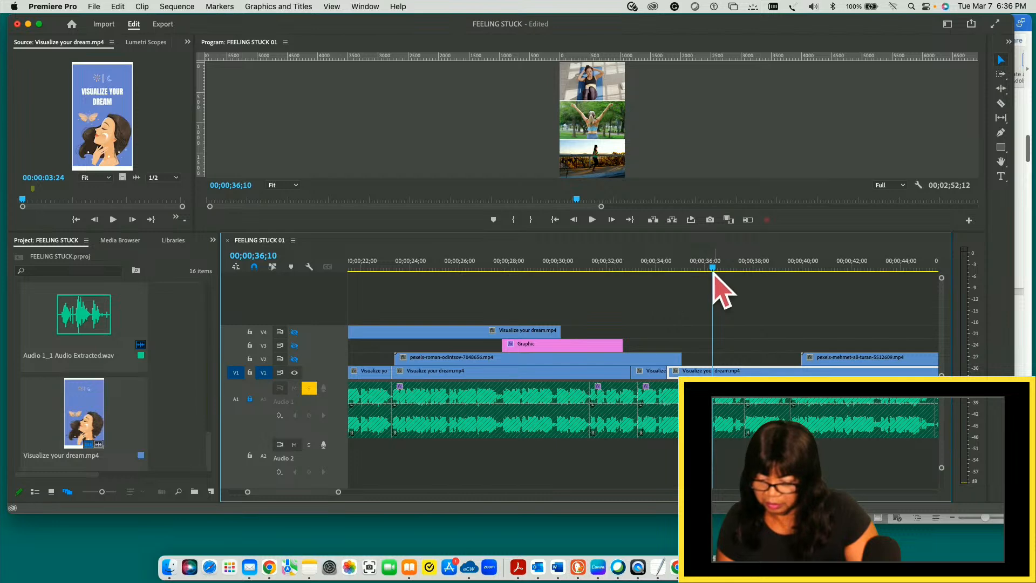
pyautogui.moveTo(714, 267); pyautogui.dragTo(636, 268)
pyautogui.press('space')
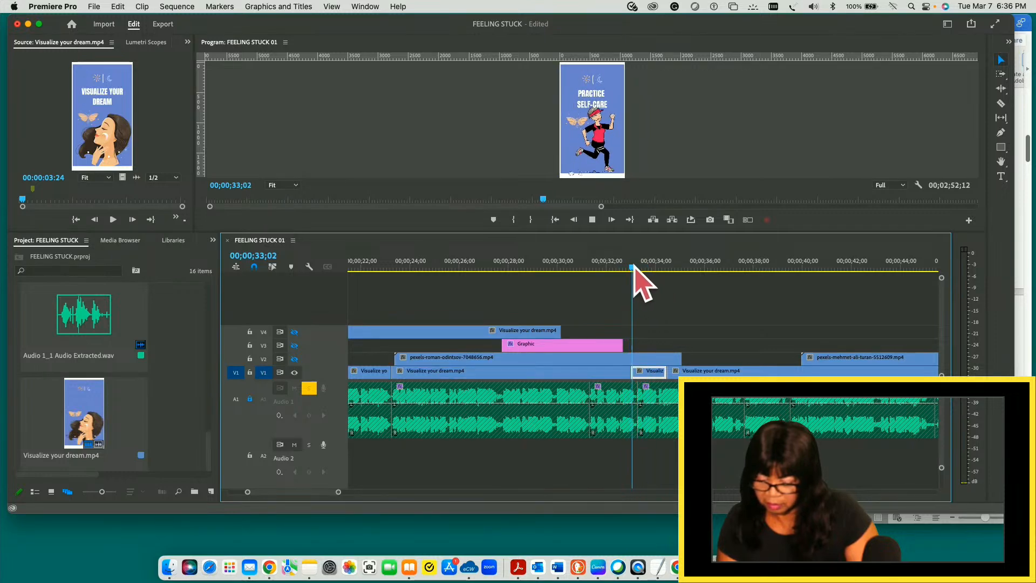
pyautogui.press('space')
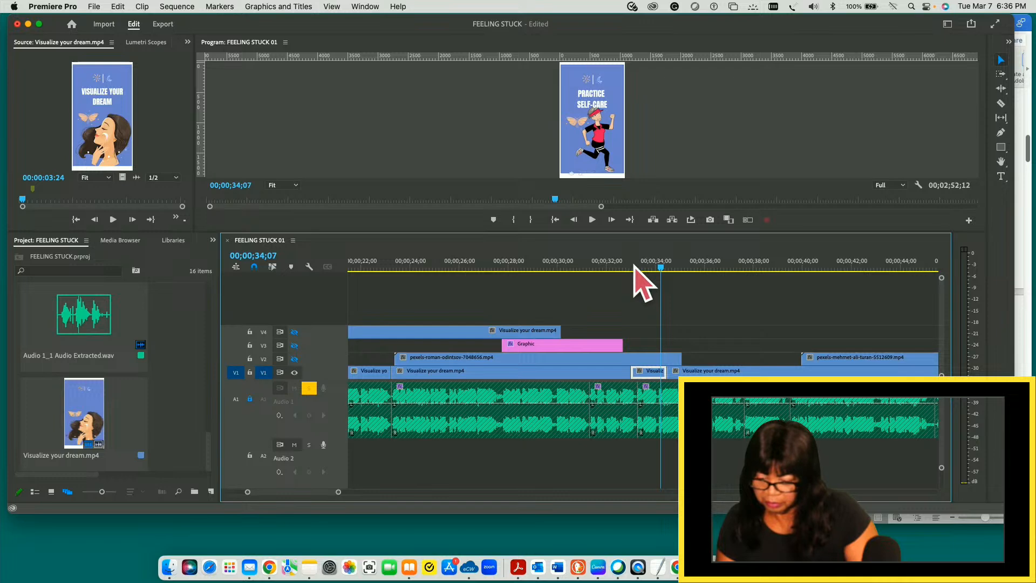
pyautogui.press('space')
pyautogui.press('space')
pyautogui.press('space')
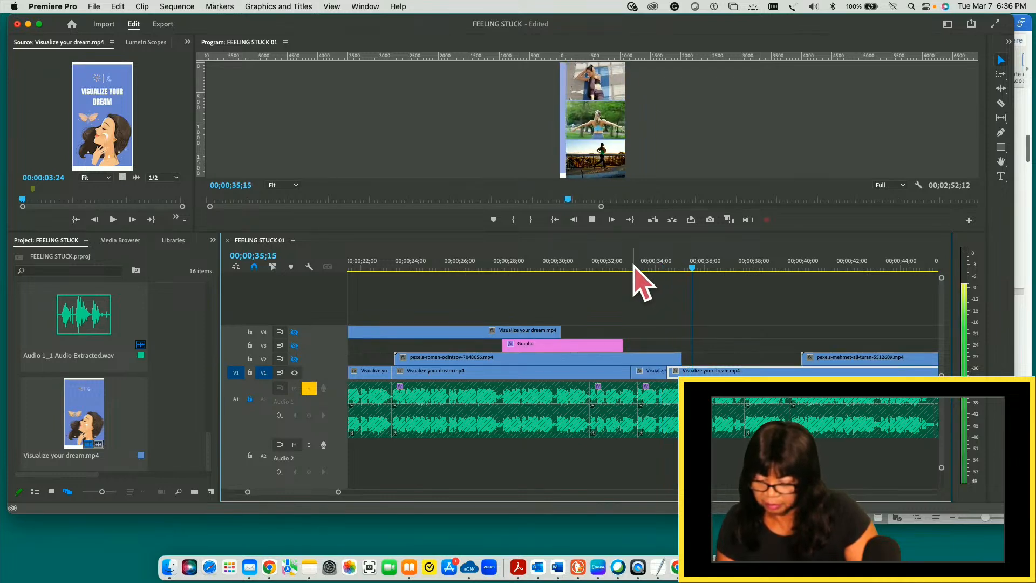
# - Replay the PRACTICE SELF-CARE slide from 00;00;33;00, and check the slide transition just before it against the audio
pyautogui.press('space')
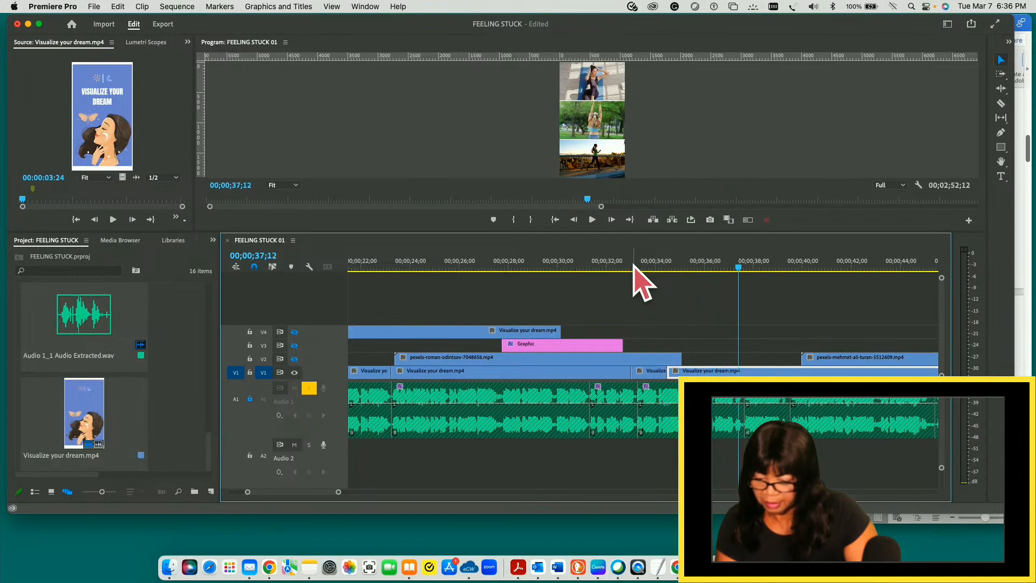
pyautogui.moveTo(743, 268); pyautogui.dragTo(632, 269)
pyautogui.press('space')
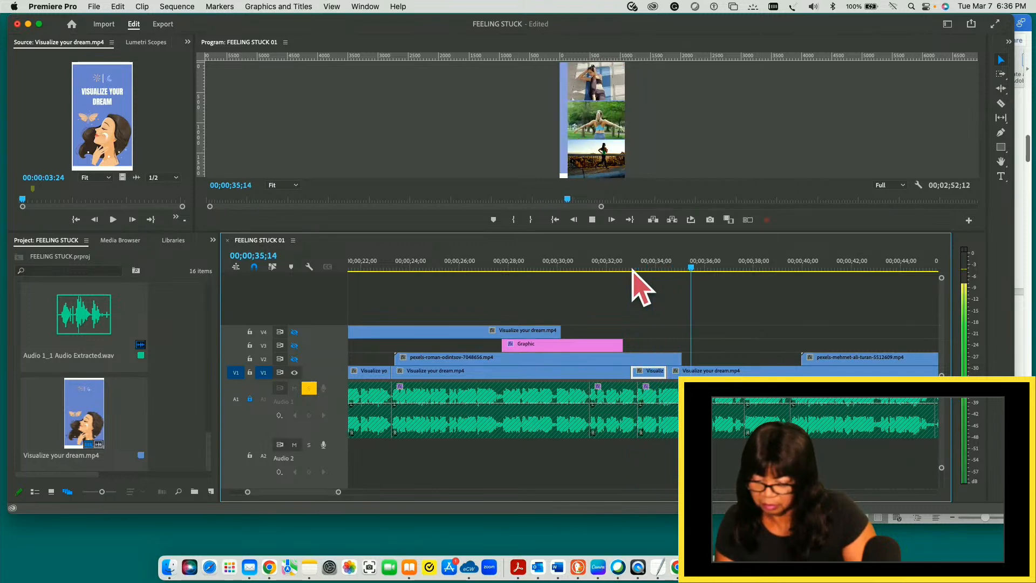
pyautogui.press('space')
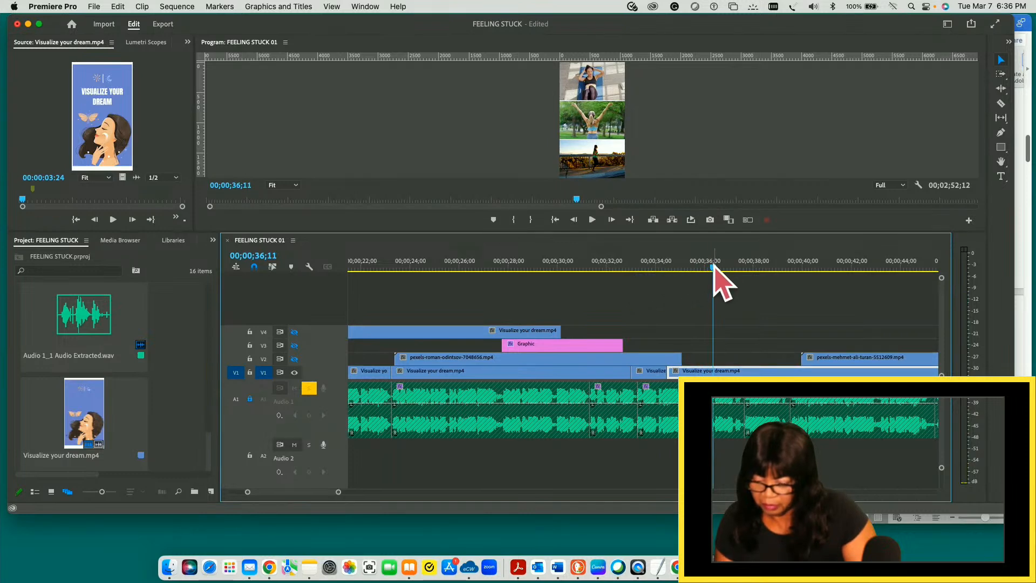
pyautogui.moveTo(714, 267); pyautogui.dragTo(633, 268)
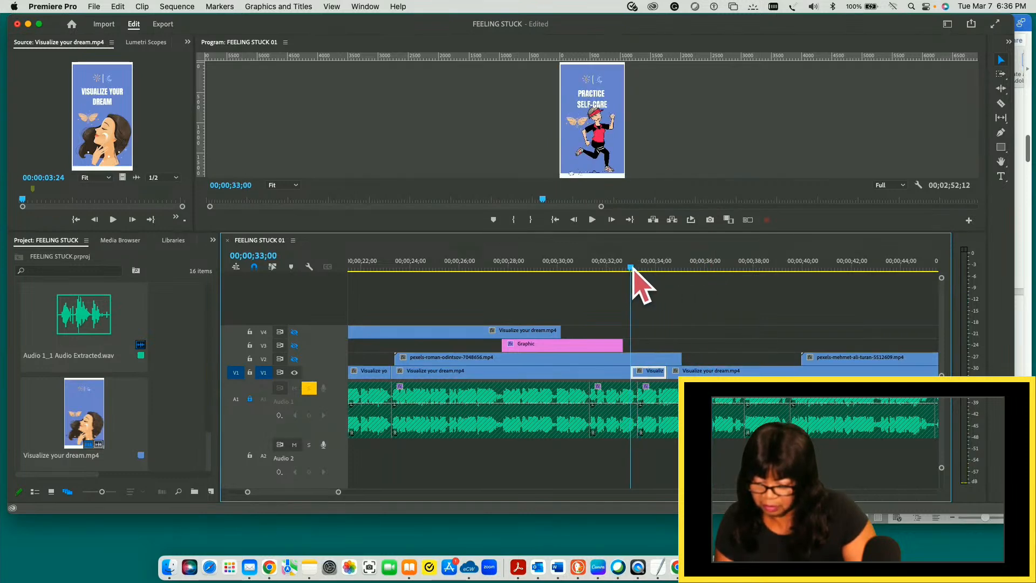
pyautogui.press('space')
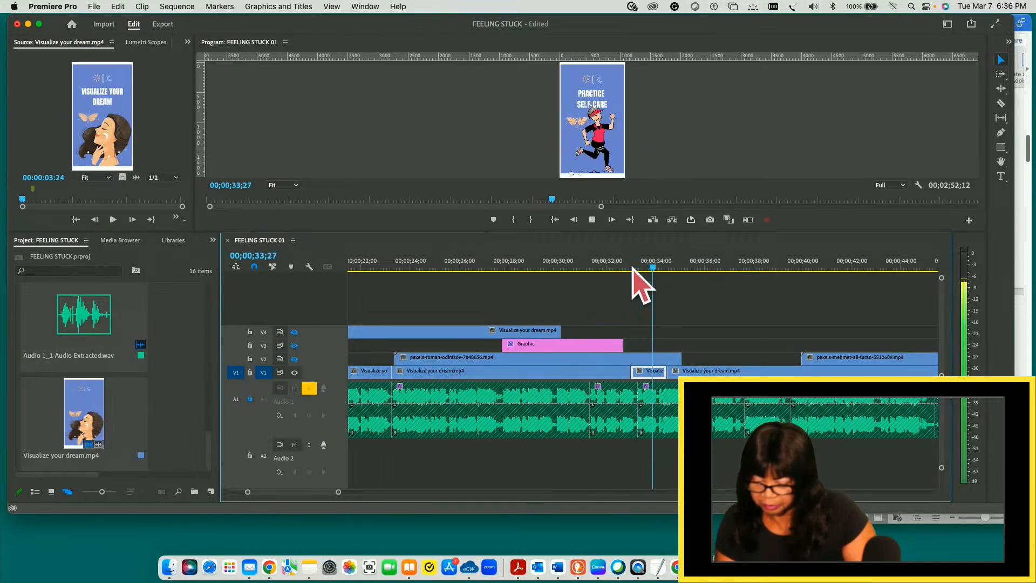
pyautogui.press('space')
pyautogui.moveTo(659, 270); pyautogui.dragTo(604, 272)
pyautogui.press('space')
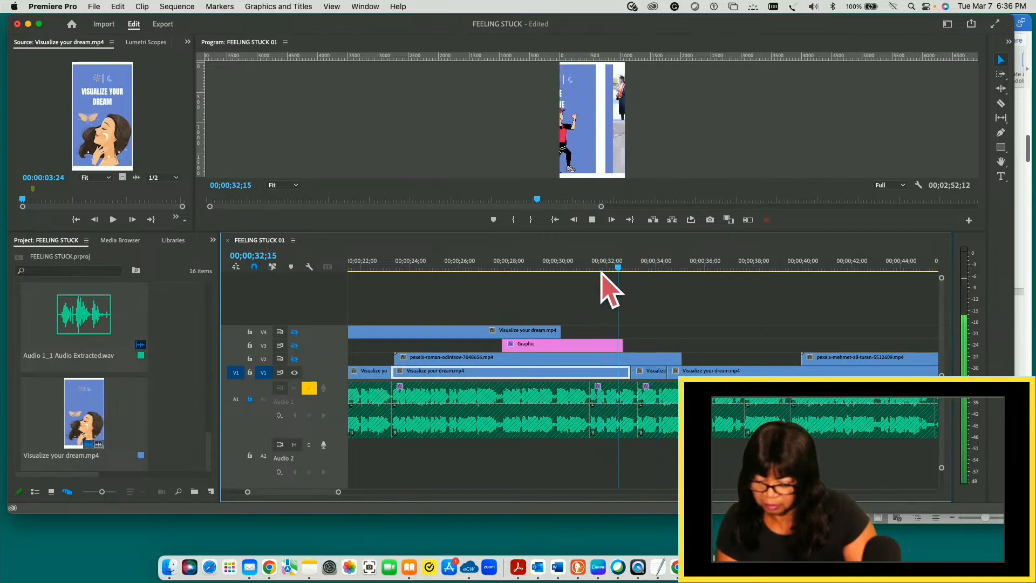
pyautogui.press('space')
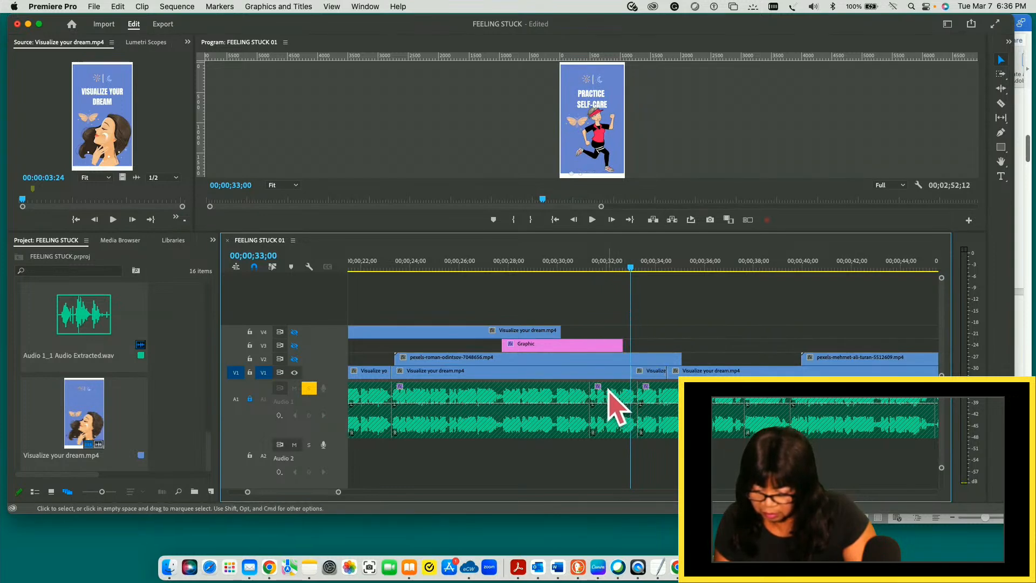
# - Trim the end of the V1 clip before the PRACTICE SELF-CARE piece back to the audio cut, and move the following pieces up against it
pyautogui.click(610, 372)
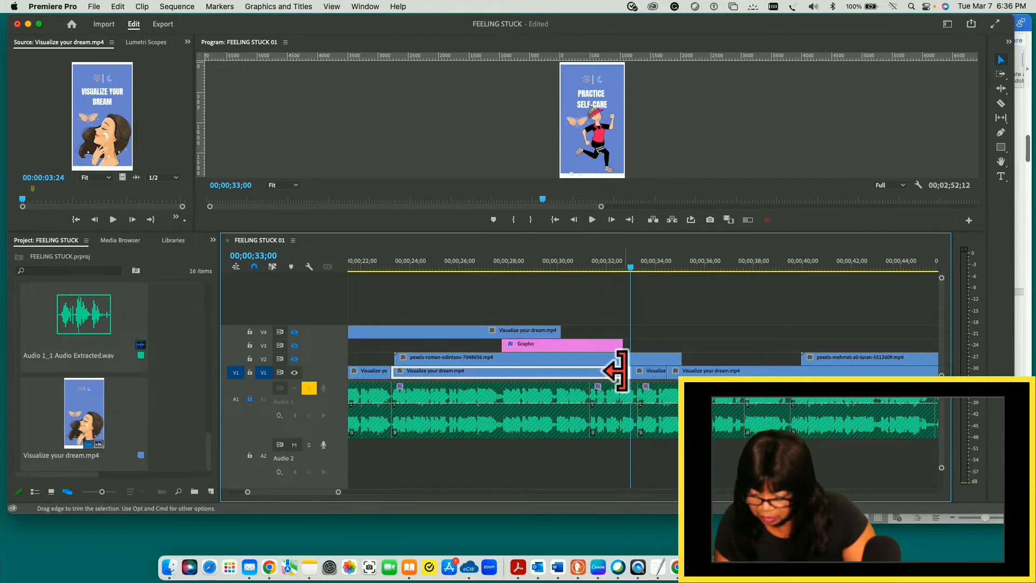
pyautogui.moveTo(621, 371)
pyautogui.mouseDown()
pyautogui.moveTo(578, 370)
pyautogui.moveTo(647, 371)
pyautogui.moveTo(610, 373)
pyautogui.mouseUp()
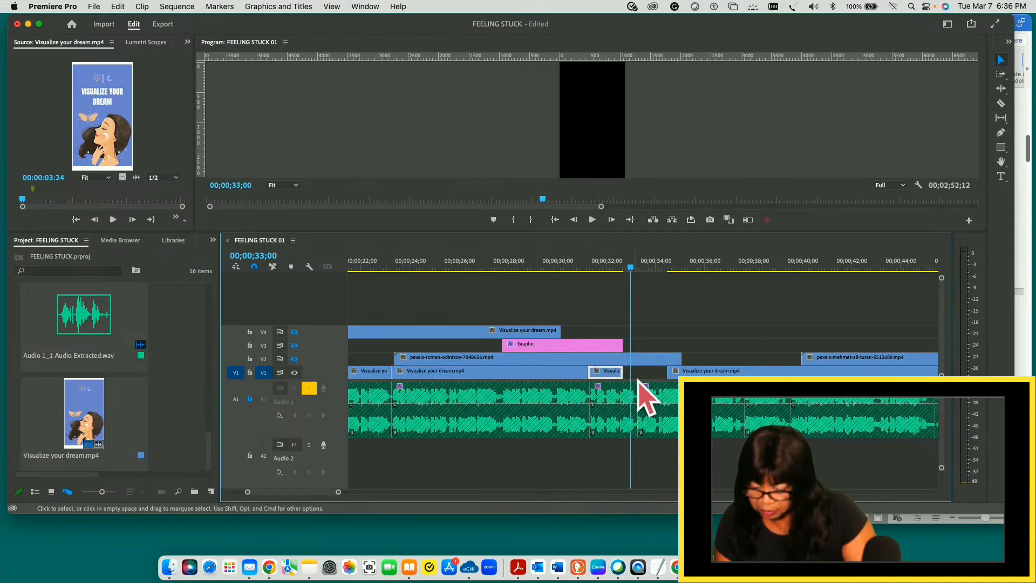
pyautogui.click(675, 372)
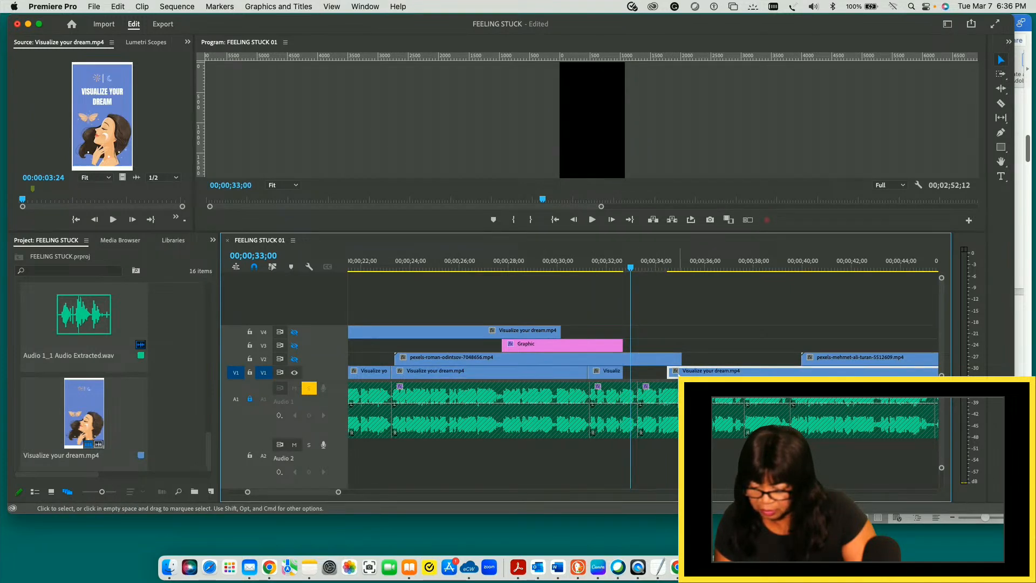
pyautogui.moveTo(675, 372); pyautogui.dragTo(631, 372)
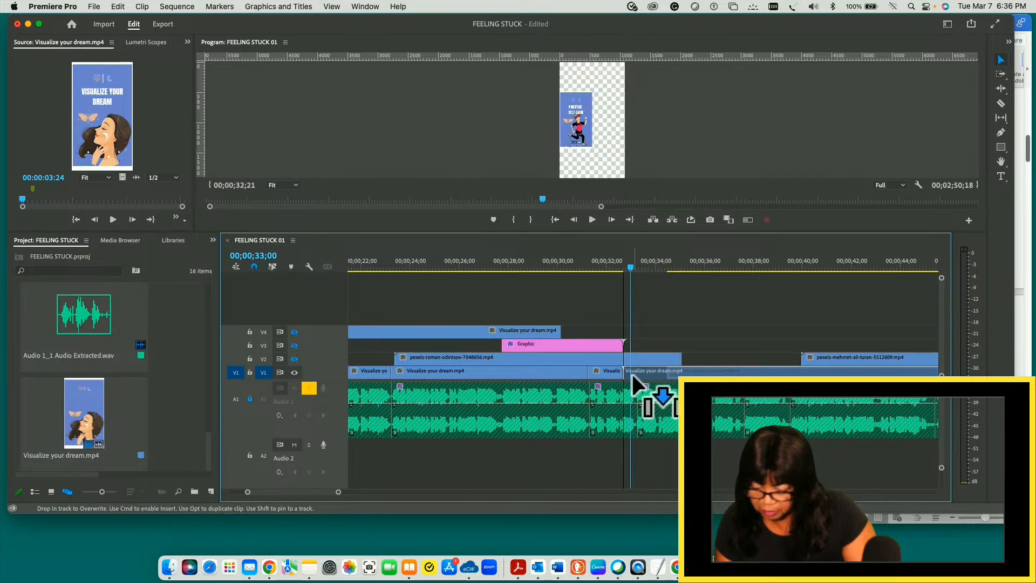
# - Play the sequence from the moved PRACTICE SELF-CARE slide to the GET MORE REST slide, and replay the collage from 00;00;32;22
pyautogui.moveTo(631, 268); pyautogui.dragTo(592, 271)
pyautogui.press('space')
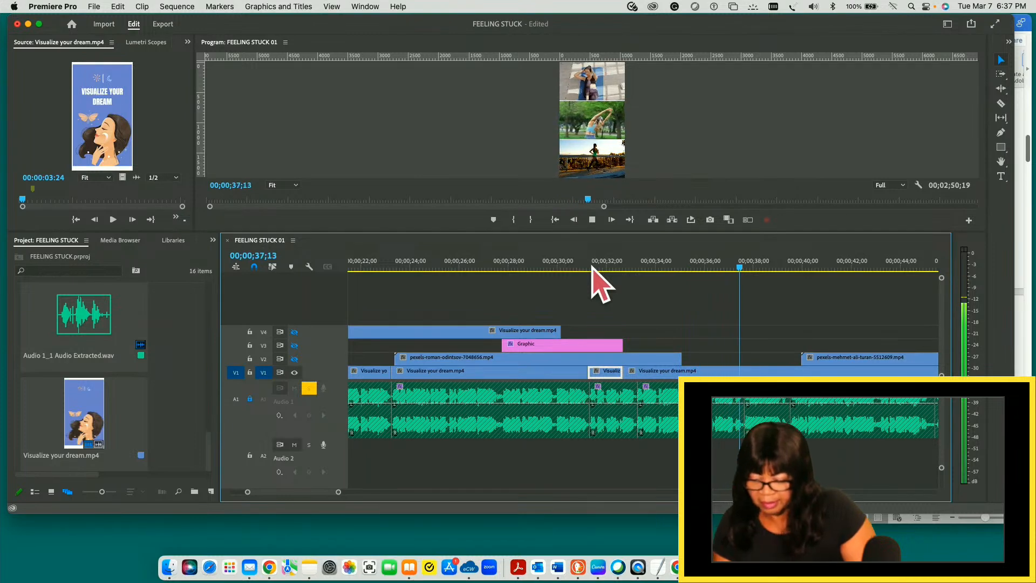
pyautogui.press('space')
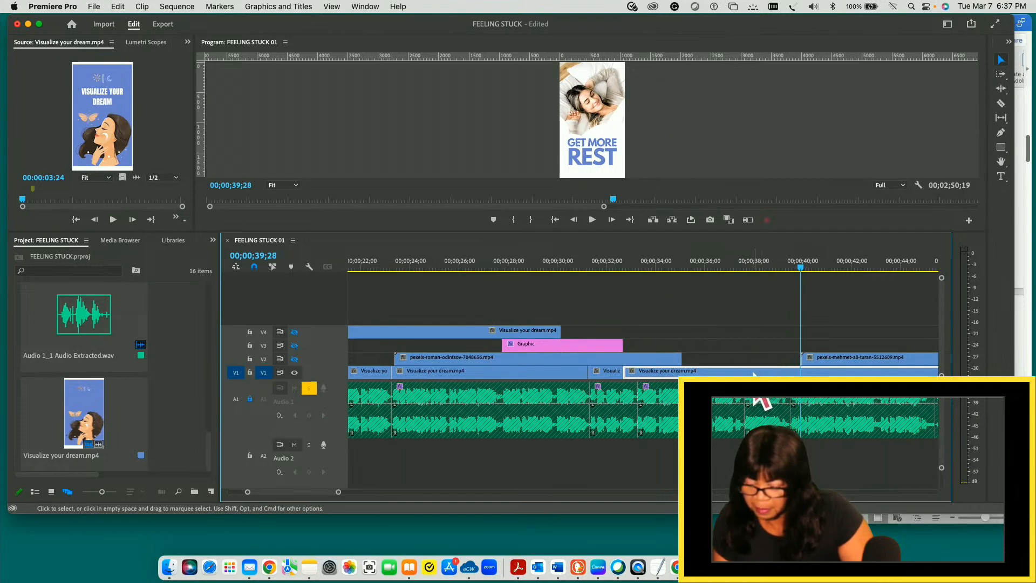
pyautogui.moveTo(801, 268); pyautogui.dragTo(624, 293)
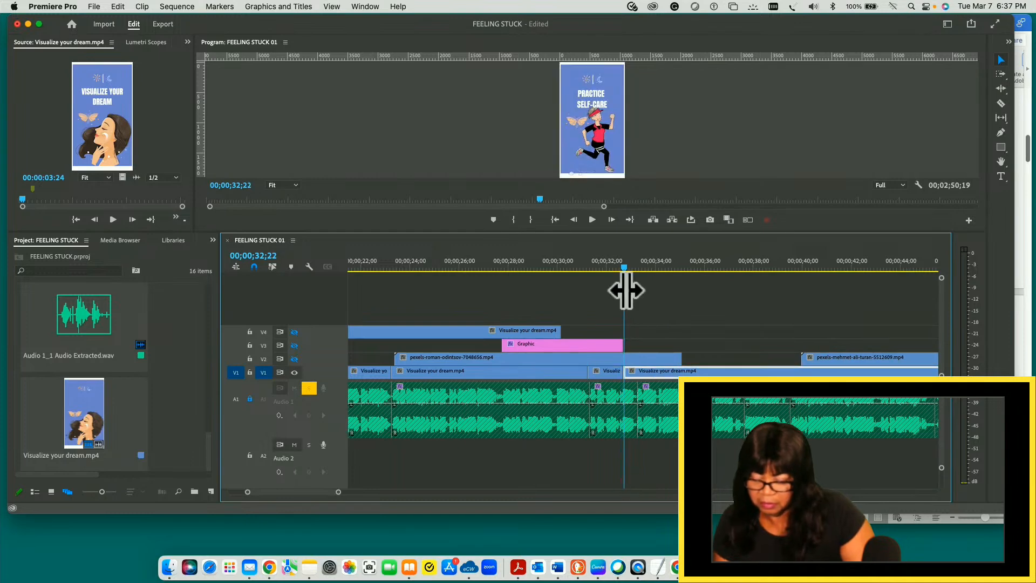
pyautogui.press('space')
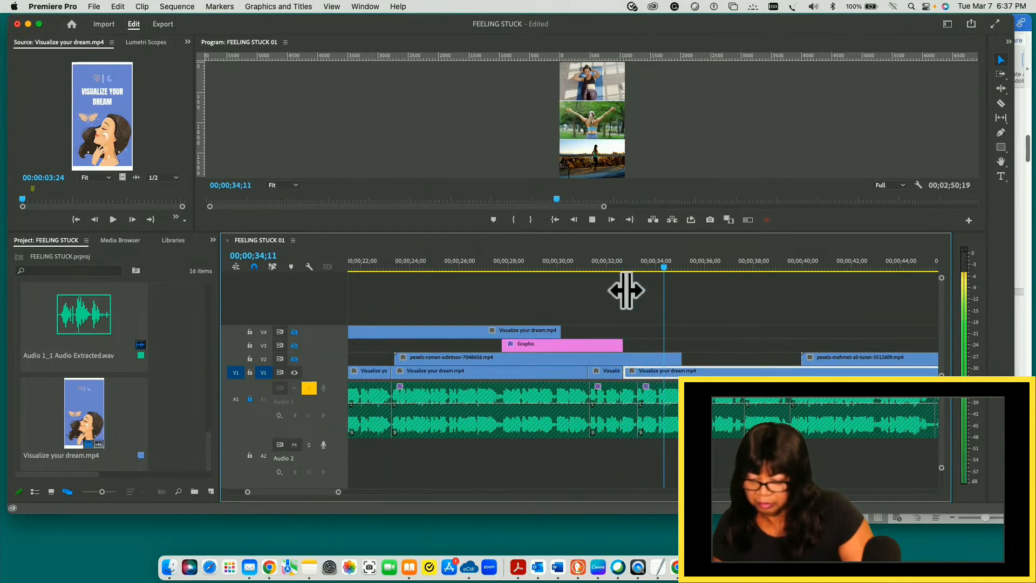
pyautogui.press('space')
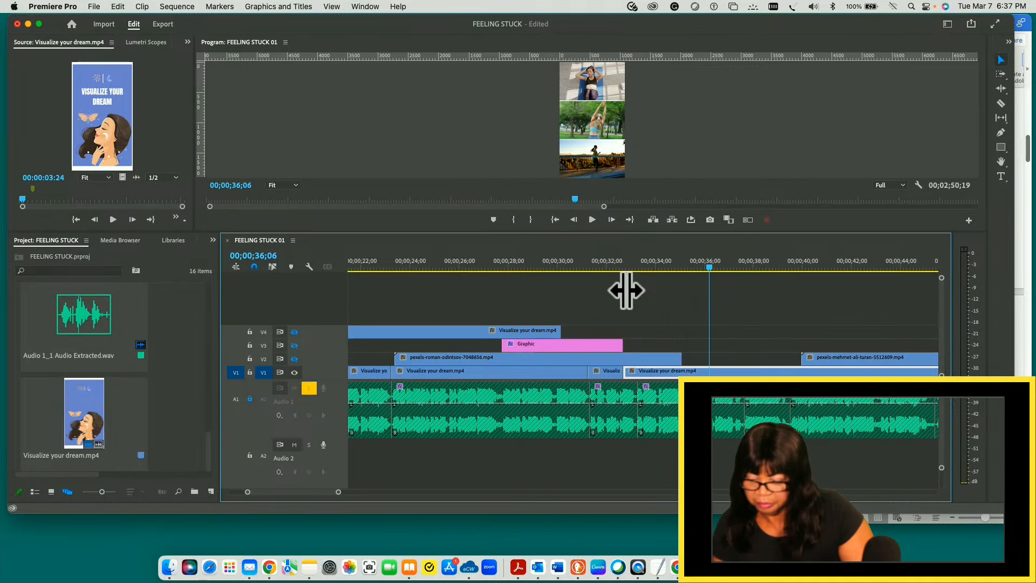
# - Split the V1 exercise collage clip at 00;00;35;01, where the V2 footage ends, and save the project
pyautogui.moveTo(709, 267); pyautogui.dragTo(681, 267)
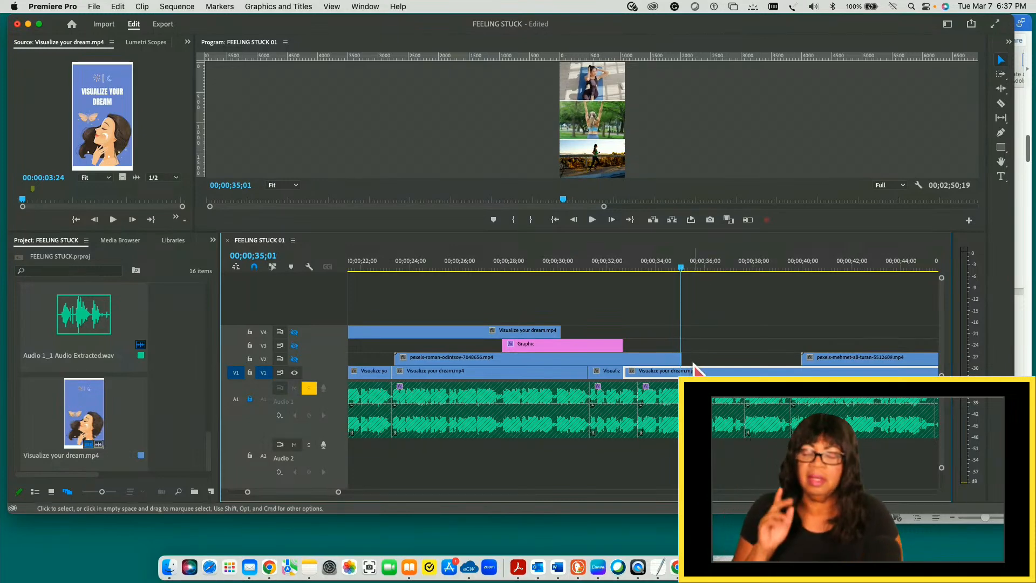
pyautogui.press('c')
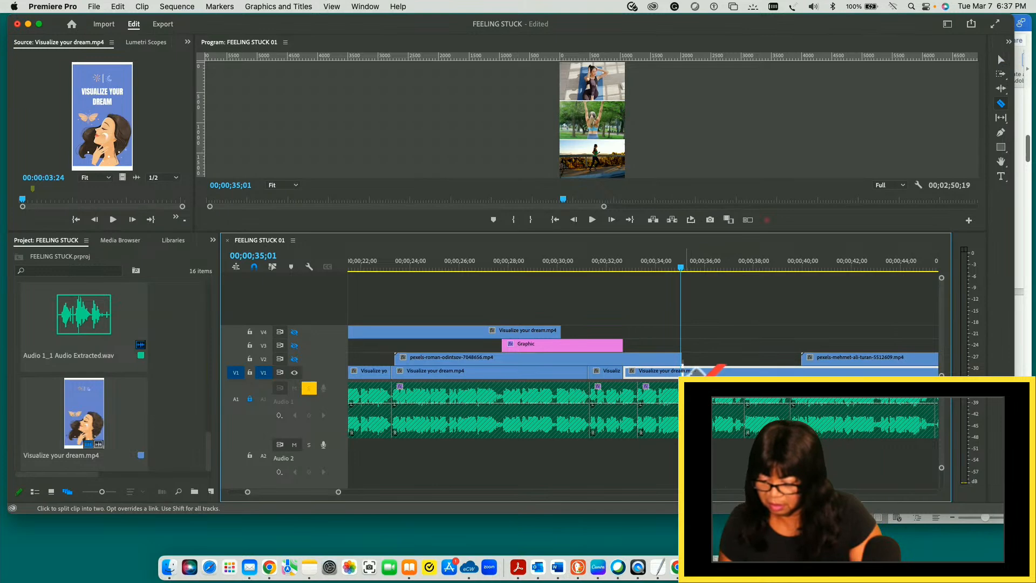
pyautogui.click(681, 371)
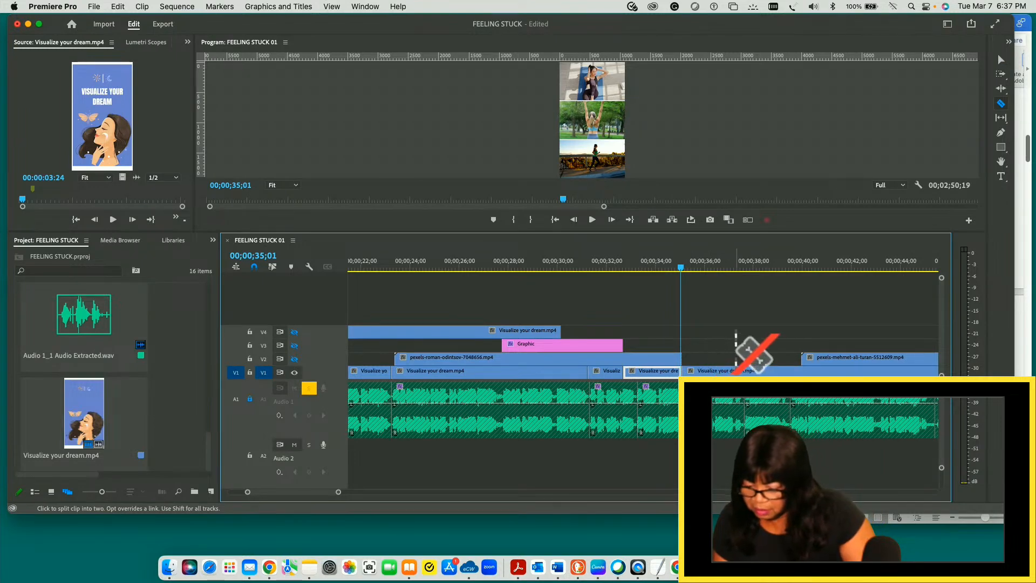
pyautogui.press('super+s')
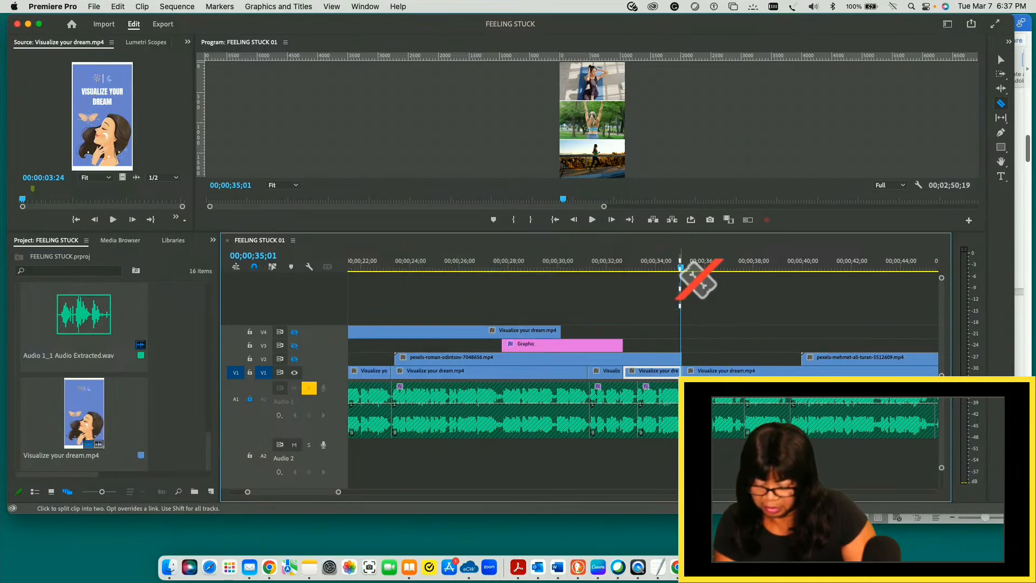
# - Play the exercise collage from its start near 00;00;32;22 up to the GET MORE REST slide around 00;00;38;27
pyautogui.press('v')
pyautogui.moveTo(682, 268); pyautogui.dragTo(624, 268)
pyautogui.press('space')
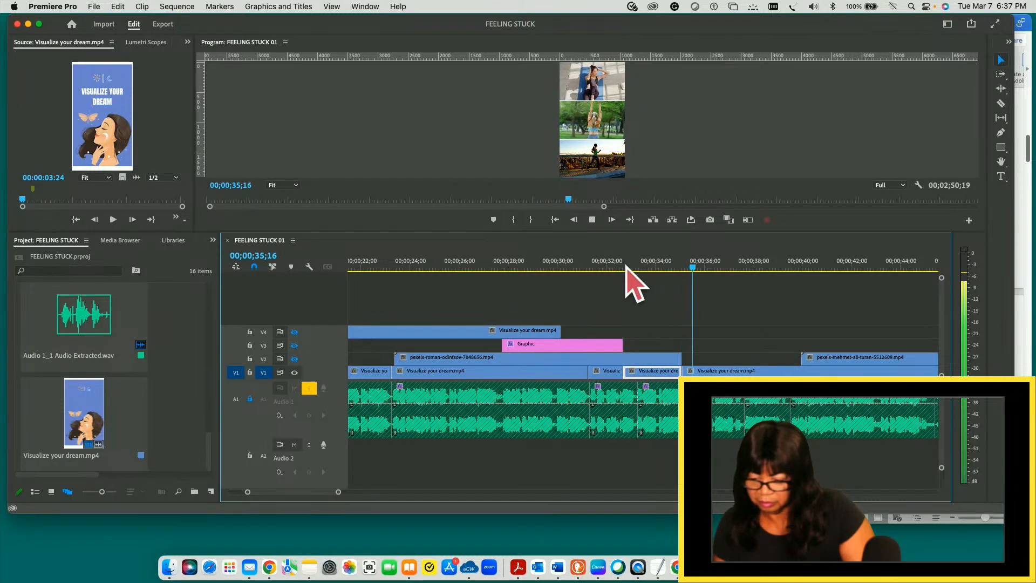
pyautogui.press('space')
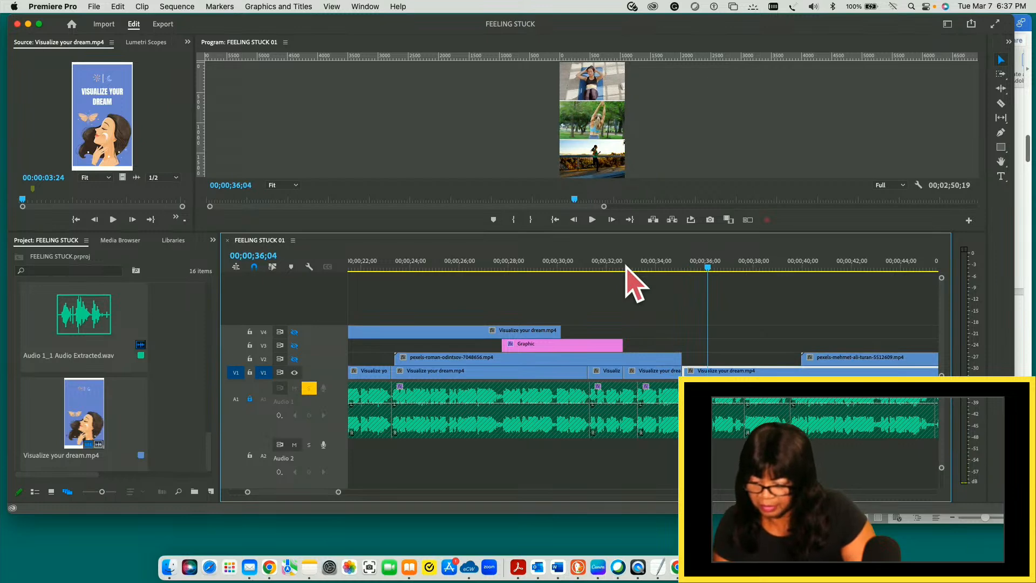
pyautogui.press('space')
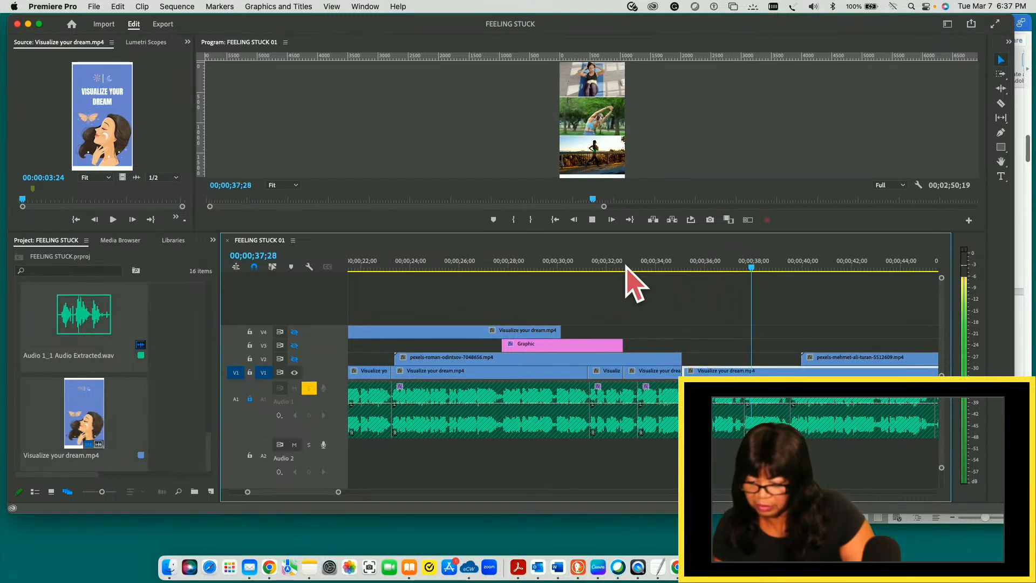
pyautogui.press('space')
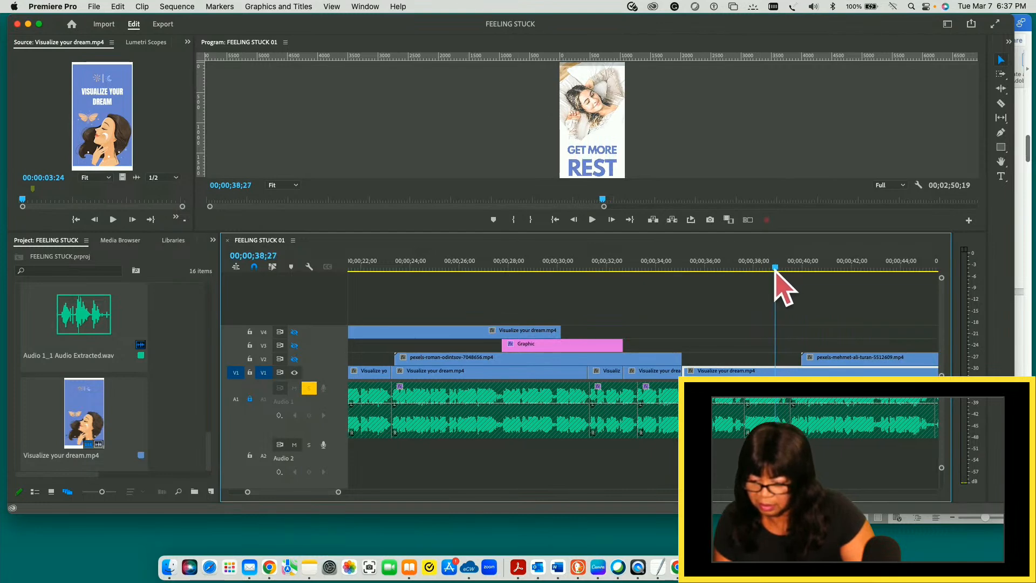
# - Split the V1 Visualize your dream.mp4 clip at 00;00;39;03, where the GET MORE REST text is fully shown
pyautogui.moveTo(769, 269)
pyautogui.mouseDown()
pyautogui.moveTo(756, 270)
pyautogui.moveTo(780, 267)
pyautogui.mouseUp()
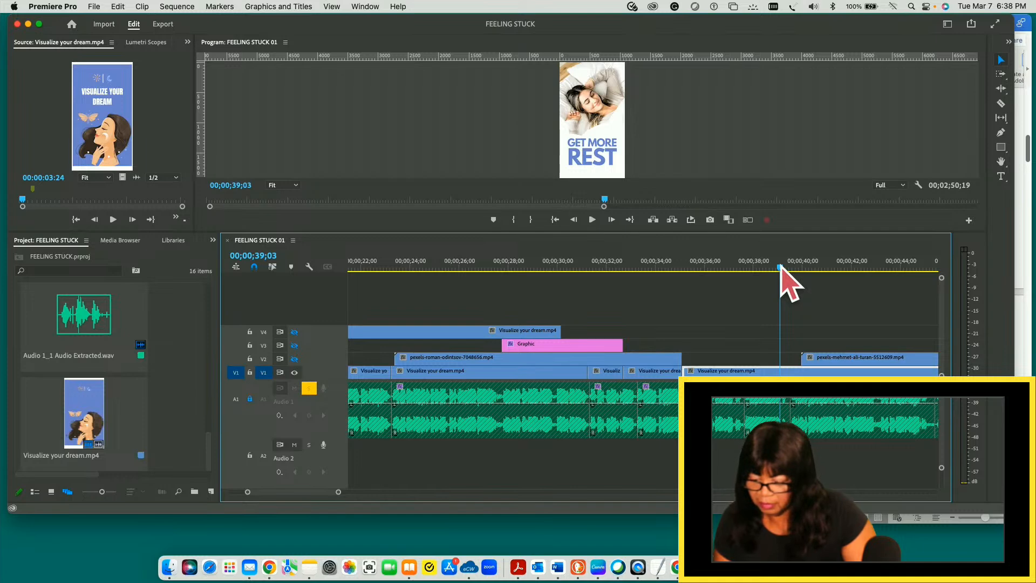
pyautogui.press('c')
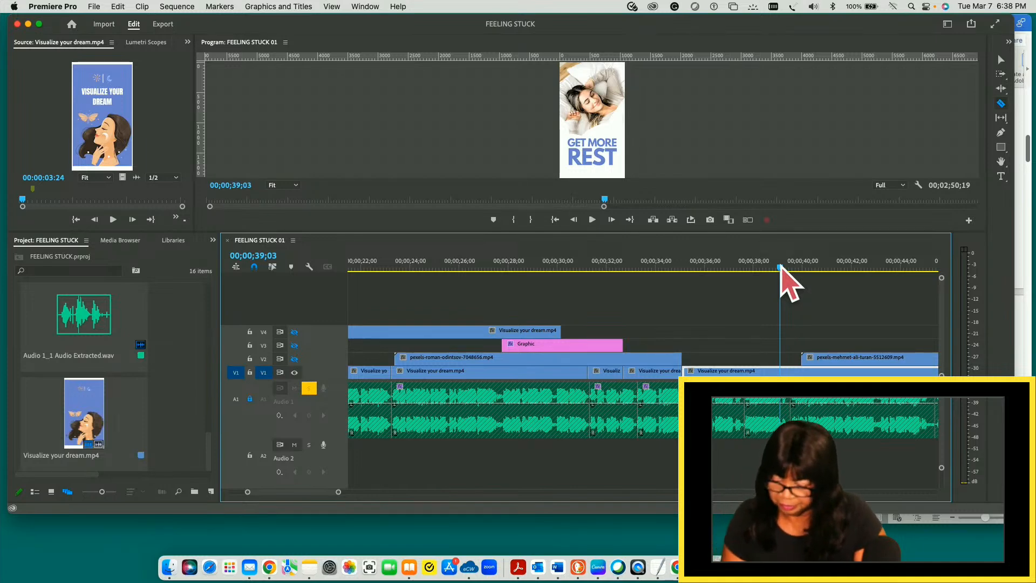
pyautogui.click(780, 372)
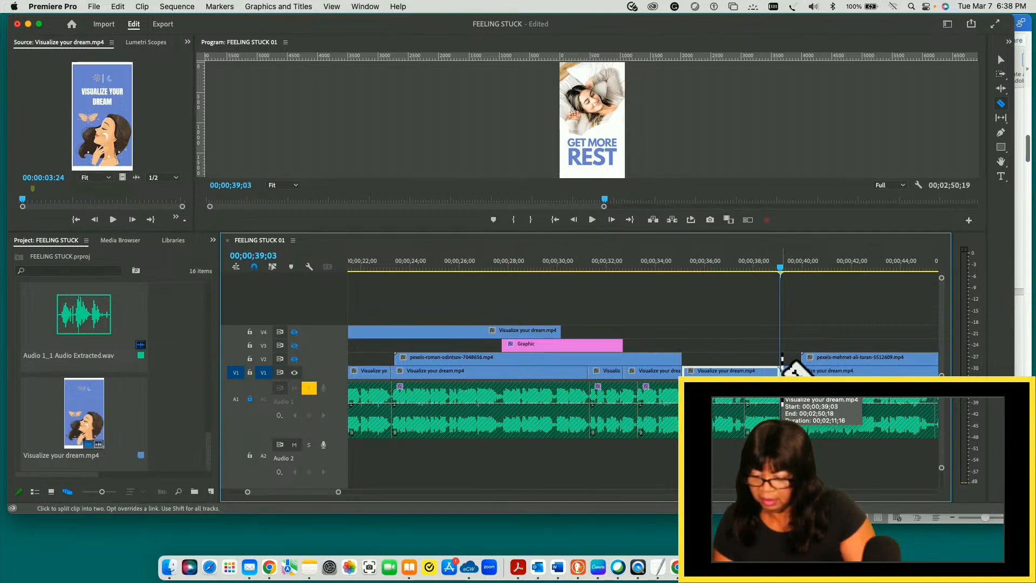
pyautogui.press('v')
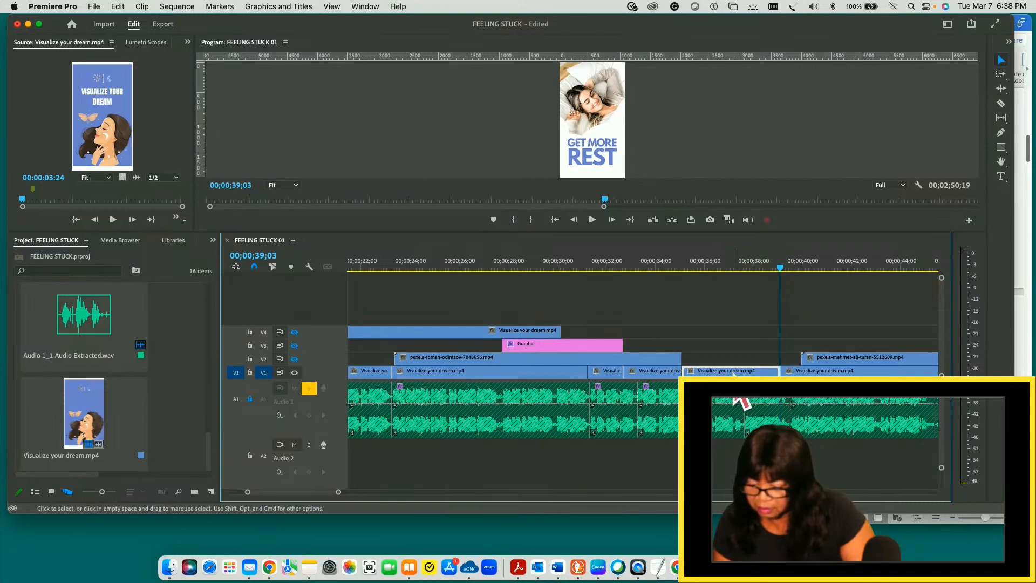
# - Move the V1 piece before the 00;00;39;03 cut up to V4, and slide the remaining GET MORE REST piece back to close the gap
pyautogui.moveTo(734, 372); pyautogui.dragTo(729, 332)
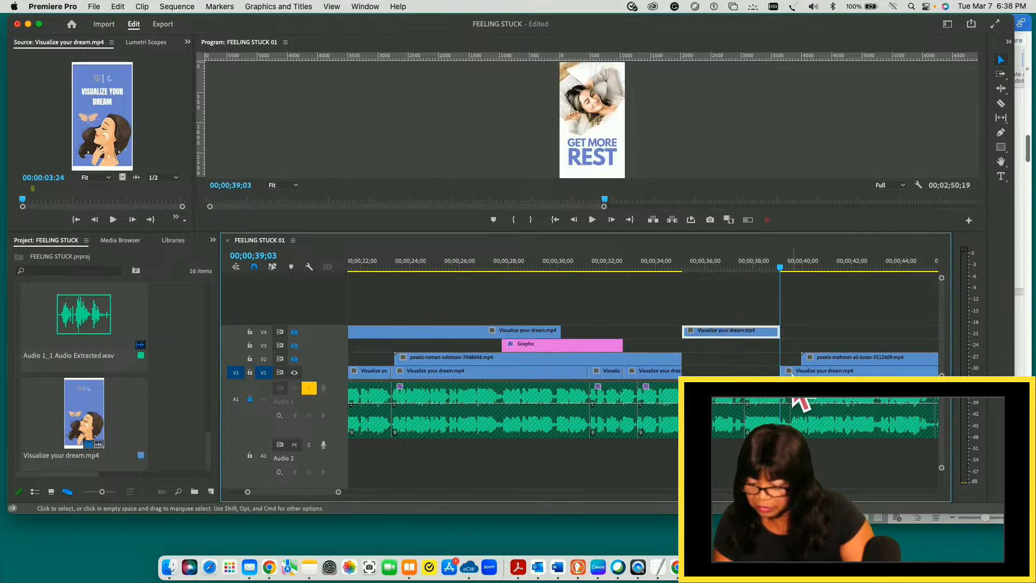
pyautogui.click(792, 374)
pyautogui.moveTo(794, 372); pyautogui.dragTo(696, 372)
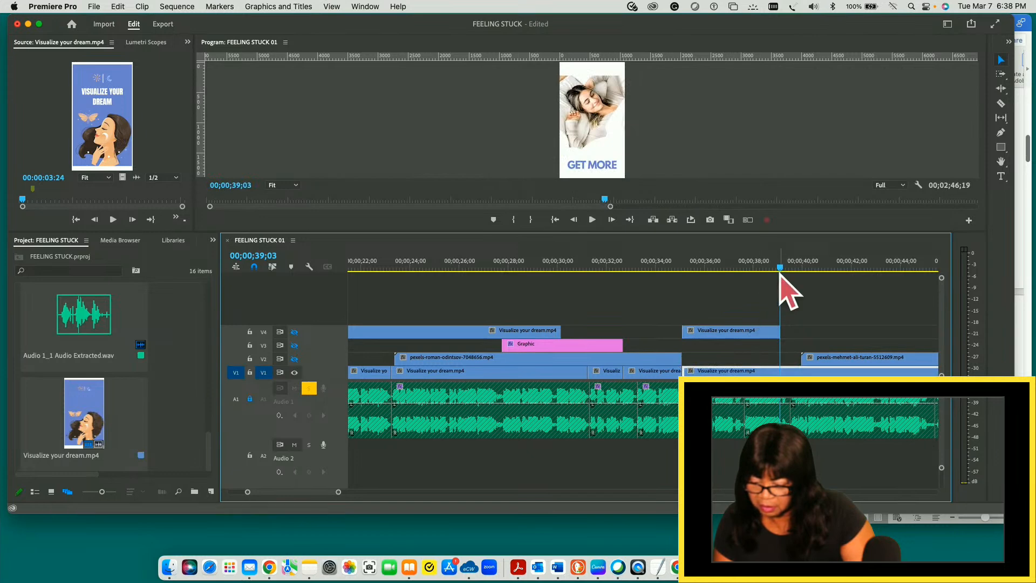
# - Play from the PRACTICE SELF-CARE slide at 00;00;31;07 into the GET MORE REST slide, and replay from the start of the exercise collage
pyautogui.moveTo(781, 270); pyautogui.dragTo(588, 288)
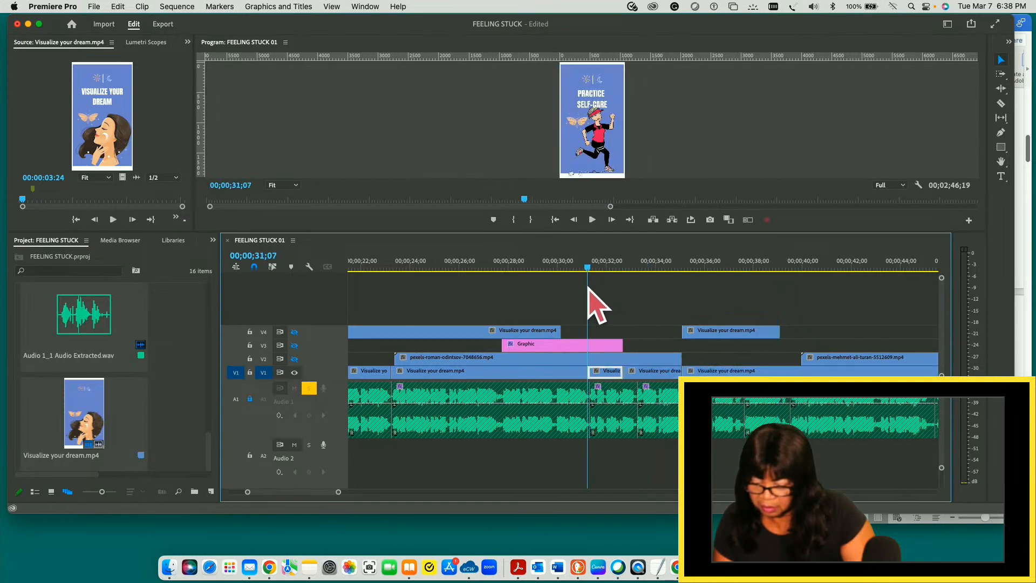
pyautogui.press('space')
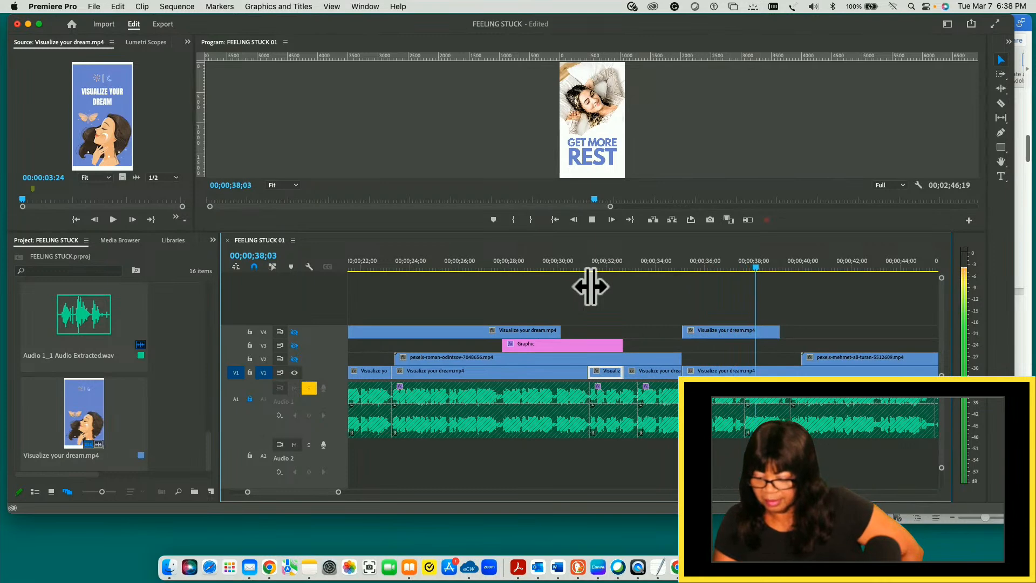
pyautogui.press('space')
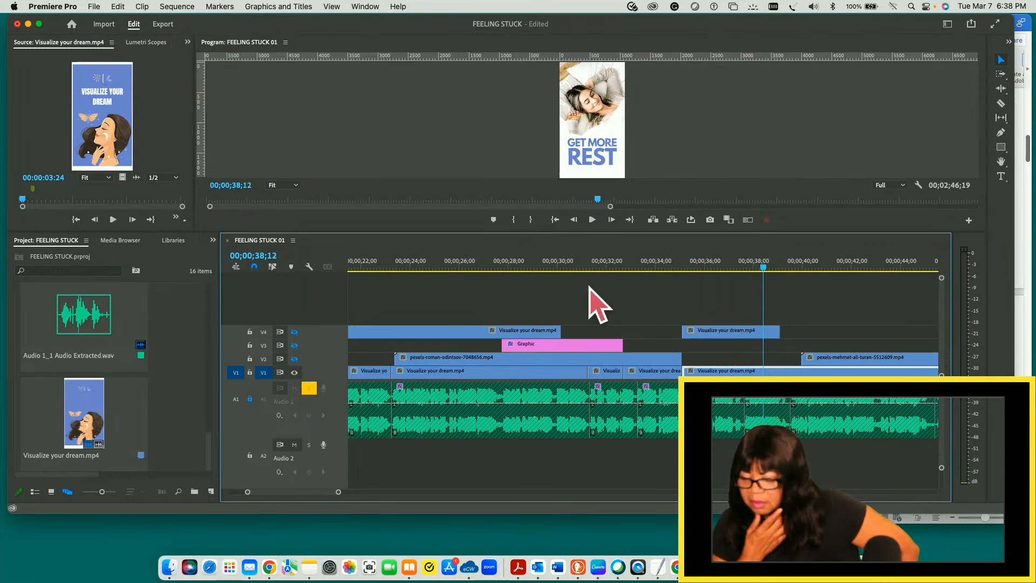
pyautogui.moveTo(763, 268); pyautogui.dragTo(627, 281)
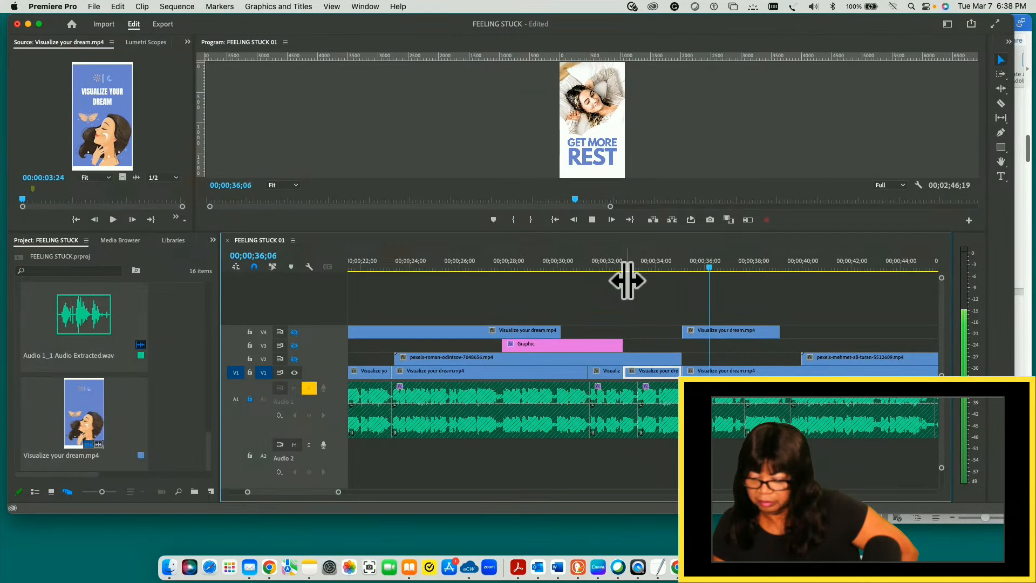
pyautogui.press('space')
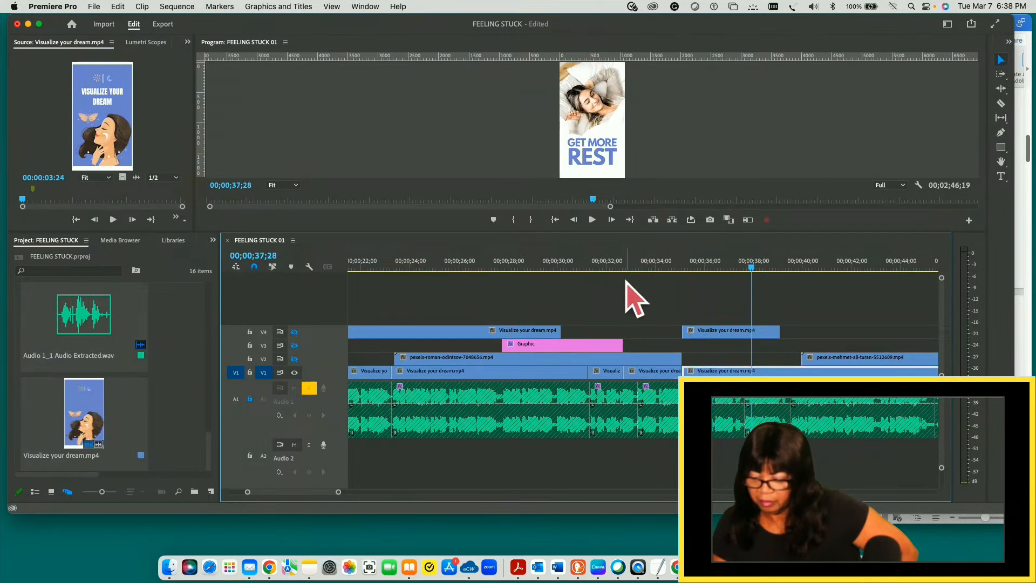
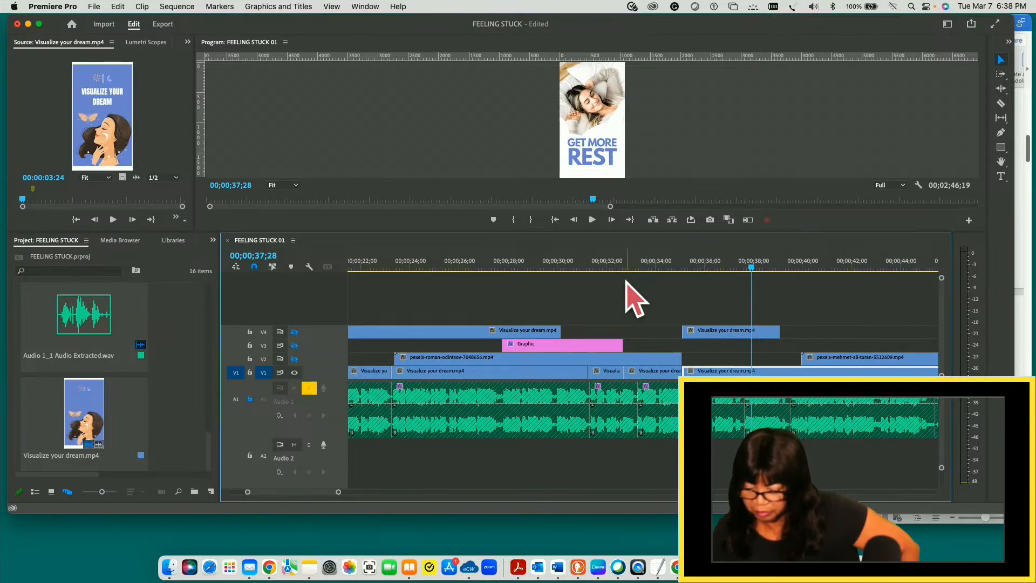
# - Undo the move of the piece to V4, the gap closing and the split of the Visualize your dream.mp4 clip on V1
pyautogui.press('space')
pyautogui.press('space')
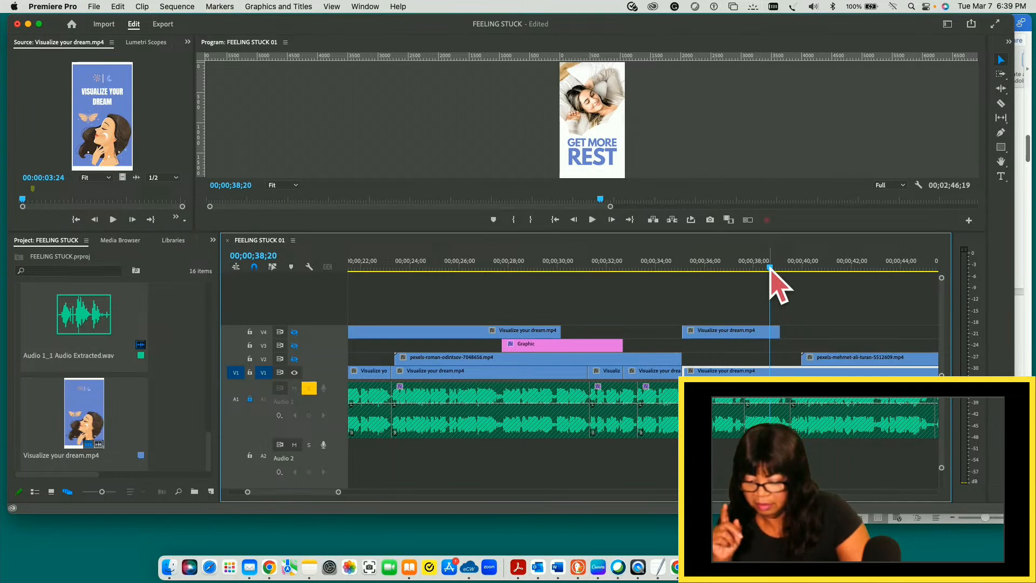
pyautogui.press('Delete')
pyautogui.press('super+z')
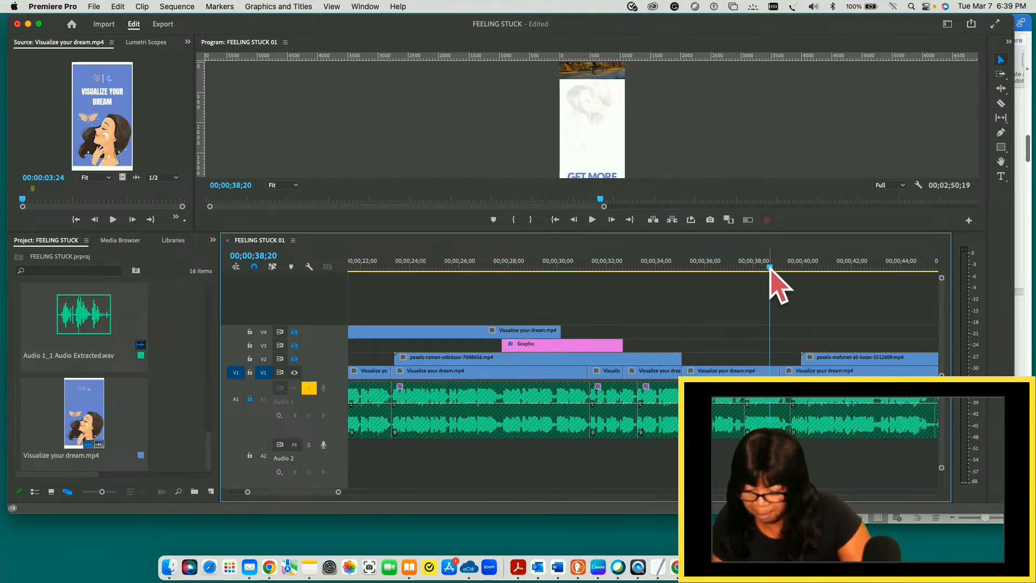
pyautogui.moveTo(770, 267); pyautogui.dragTo(675, 278)
pyautogui.press('super+z')
pyautogui.press('super+z')
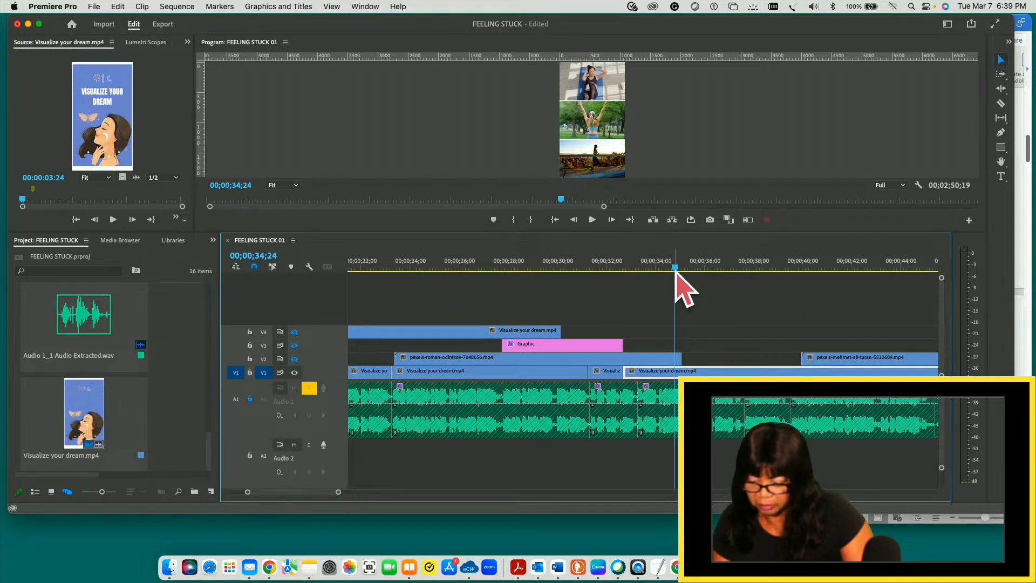
# - Play the exercise collage from 00;00;34;24 into the GET MORE REST transition, and replay the stretch just before the transition
pyautogui.press('space')
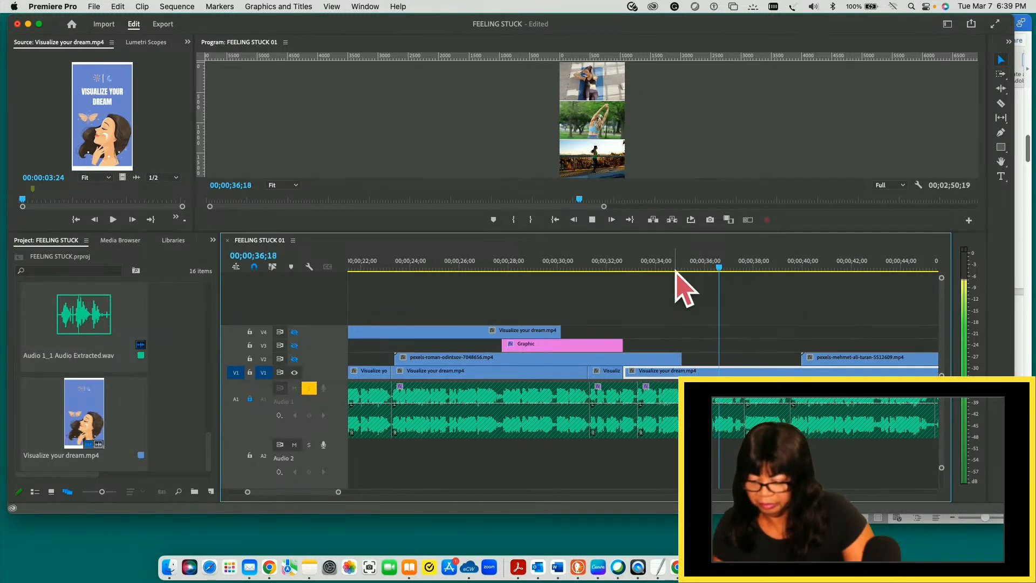
pyautogui.press('space')
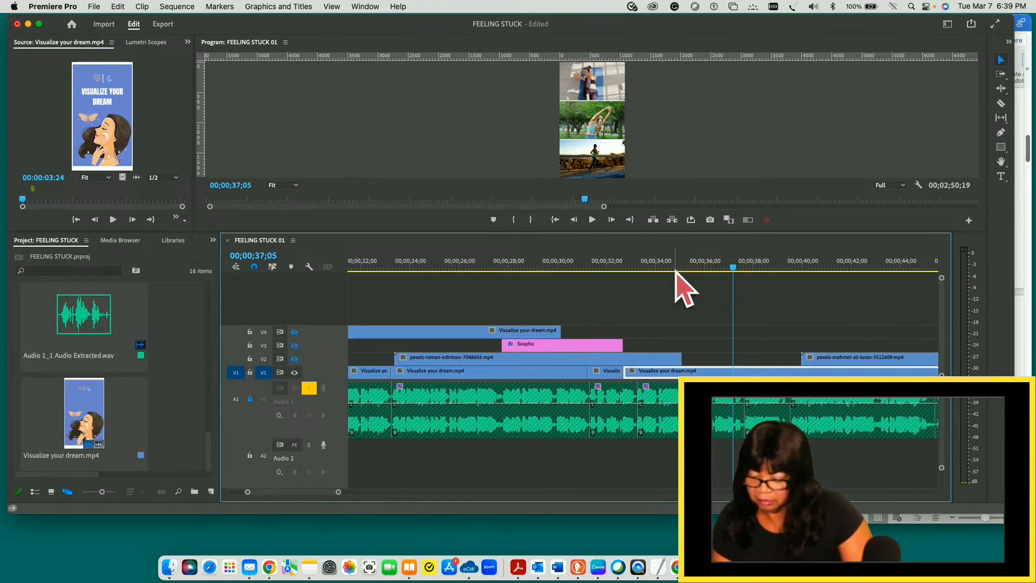
pyautogui.press('space')
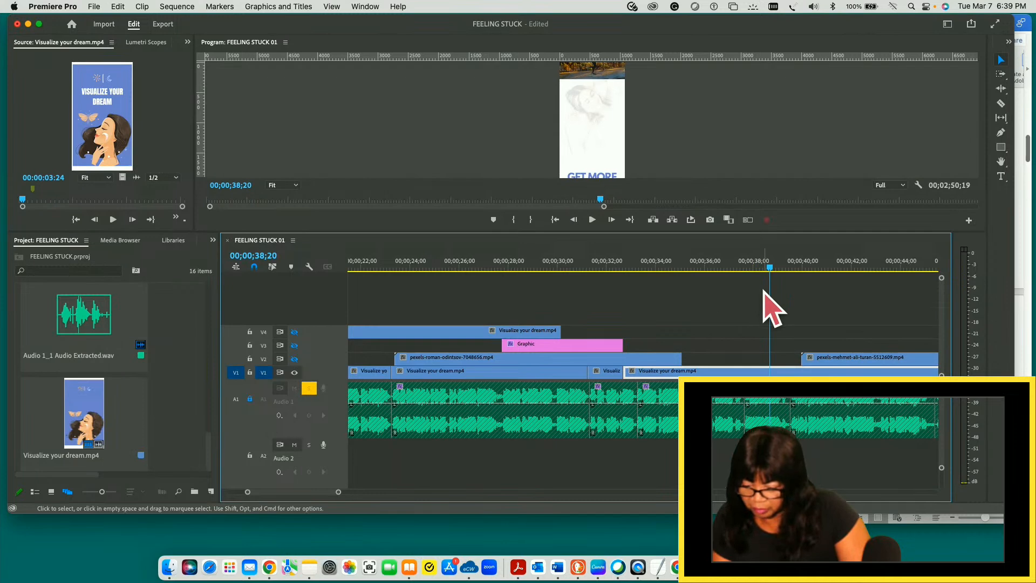
pyautogui.moveTo(770, 266); pyautogui.dragTo(747, 267)
pyautogui.press('space')
pyautogui.press('space')
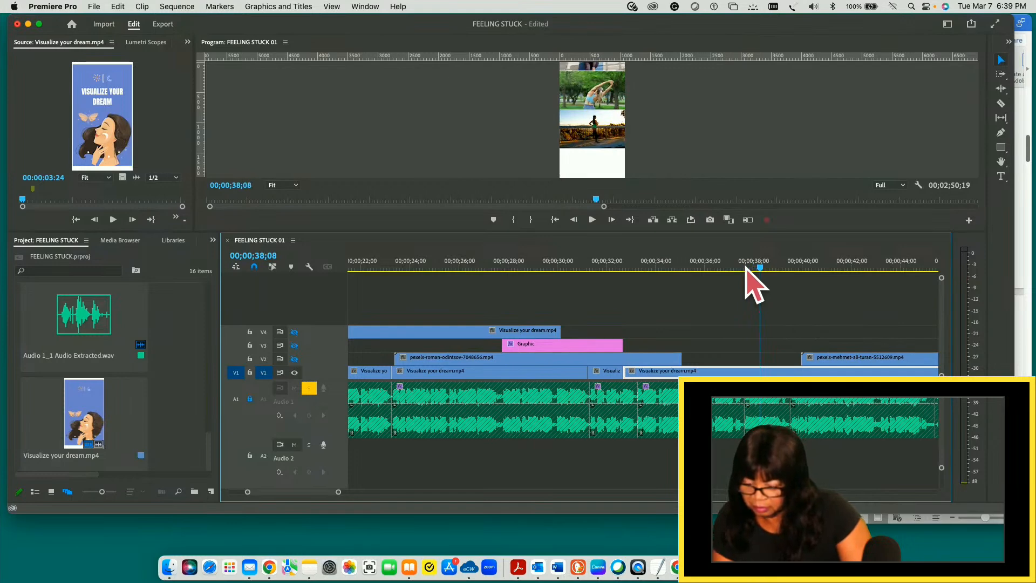
# - Split the V1 clip at 00;00;44;11 on the CHANGE YOUR ENVIRONMENT slide, and trim the preceding piece's end back to about 00;00;39;14
pyautogui.moveTo(761, 267); pyautogui.dragTo(910, 267)
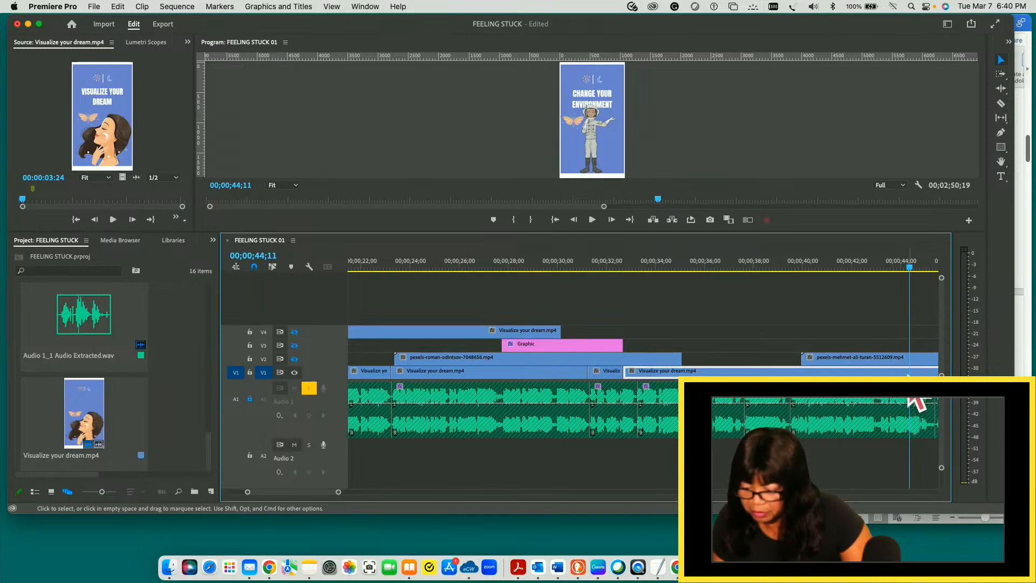
pyautogui.press('c')
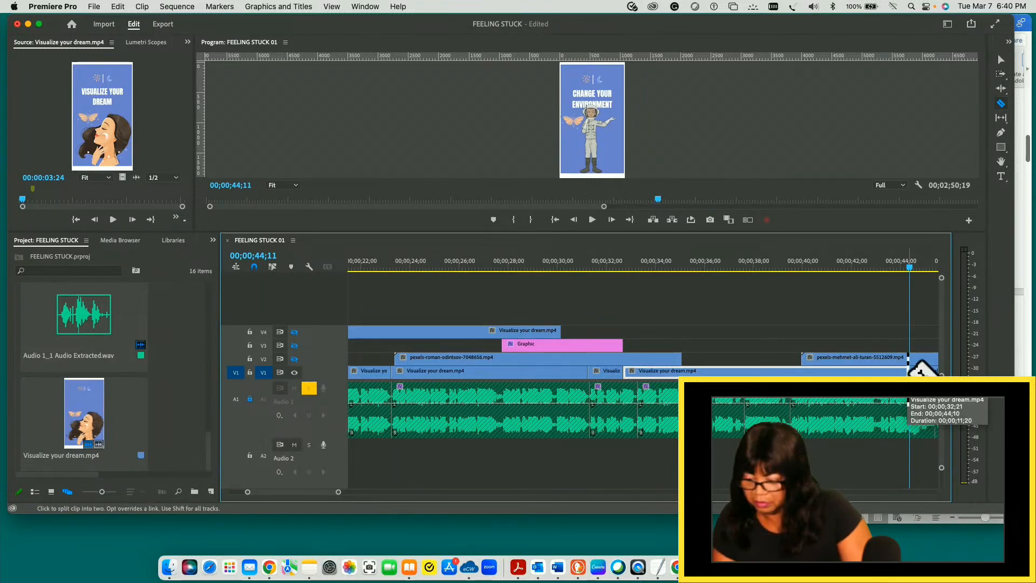
pyautogui.press('v')
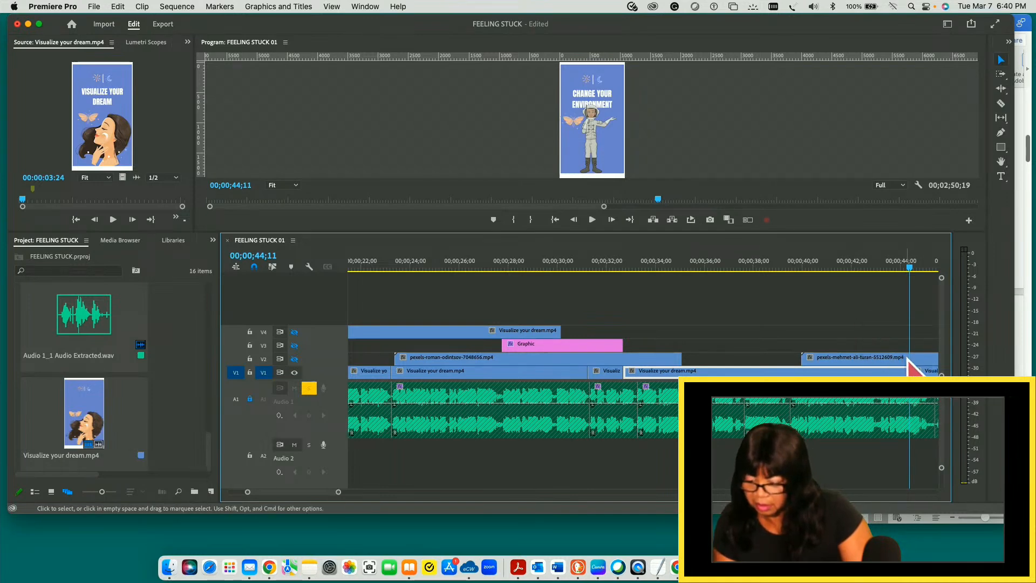
pyautogui.moveTo(899, 367); pyautogui.dragTo(788, 367)
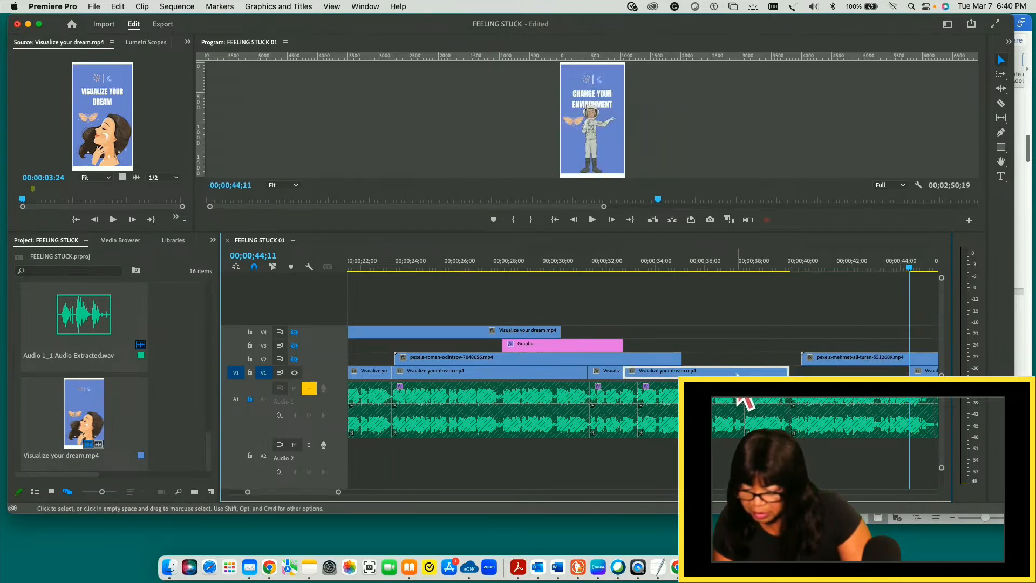
# - Play from the start of the exercise collage on V1 past the end of the trimmed piece
pyautogui.moveTo(911, 268); pyautogui.dragTo(628, 299)
pyautogui.press('space')
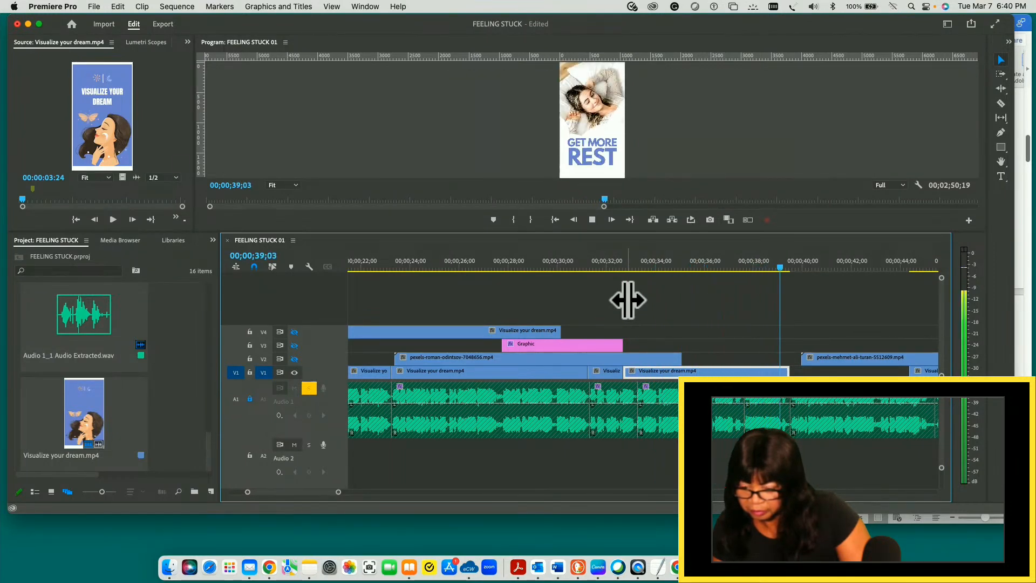
pyautogui.press('space')
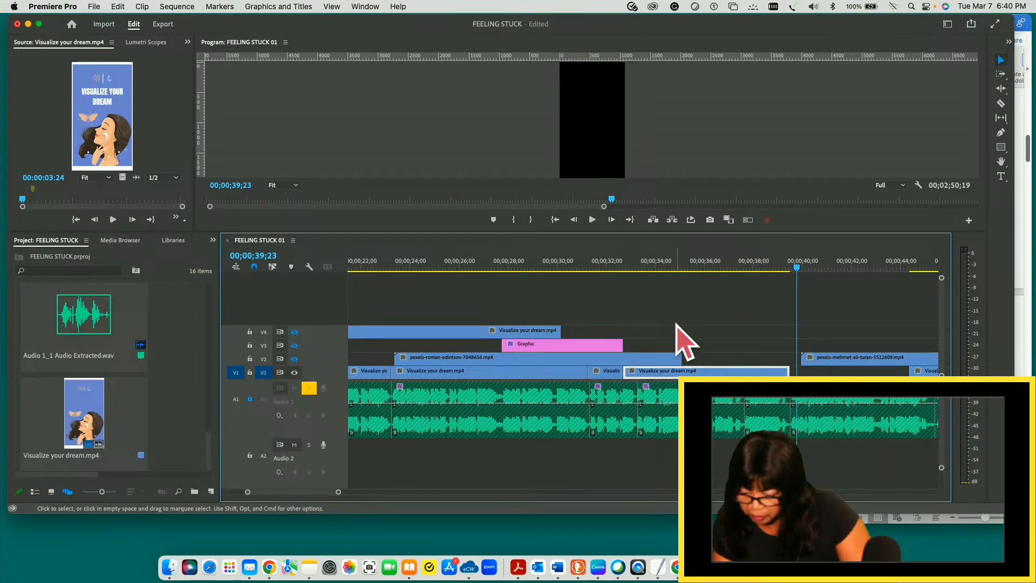
# - Try ending the V1 exercise collage piece at 00;00;37;21 with a playback, and extend its end back to about 00;00;39;14
pyautogui.moveTo(797, 268); pyautogui.dragTo(755, 268)
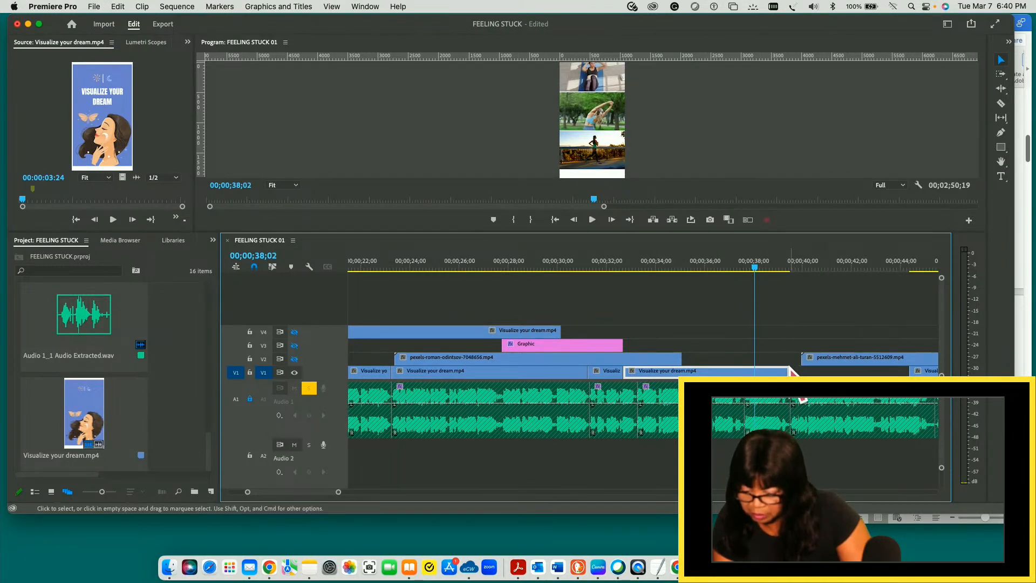
pyautogui.moveTo(755, 268); pyautogui.dragTo(747, 268)
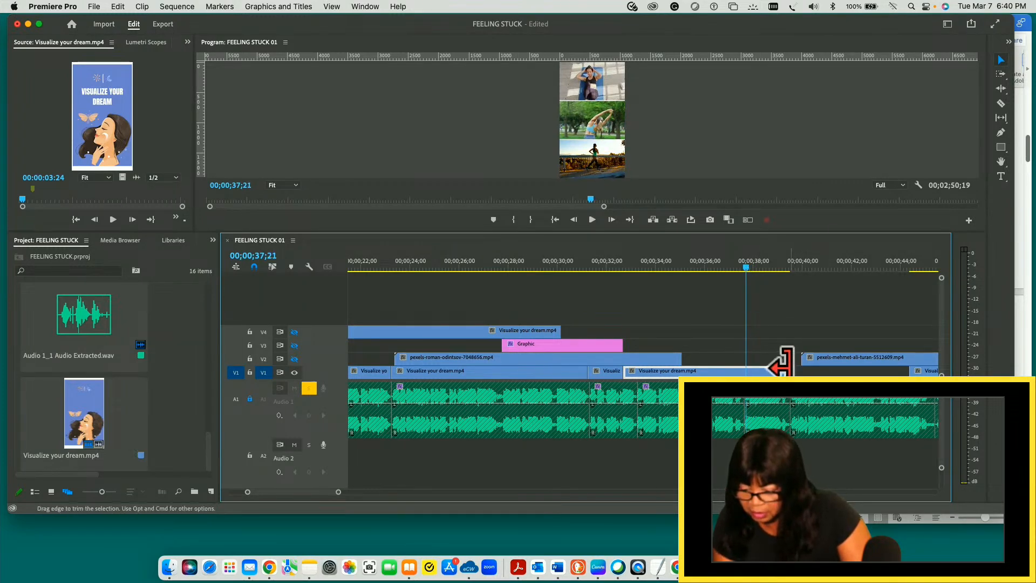
pyautogui.moveTo(788, 372); pyautogui.dragTo(742, 367)
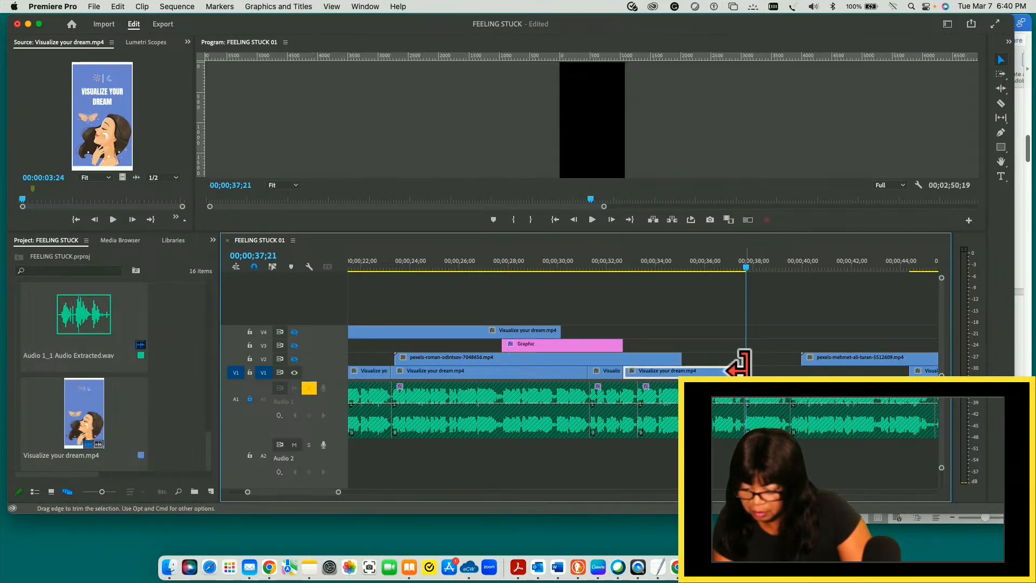
pyautogui.moveTo(746, 268); pyautogui.dragTo(588, 282)
pyautogui.press('space')
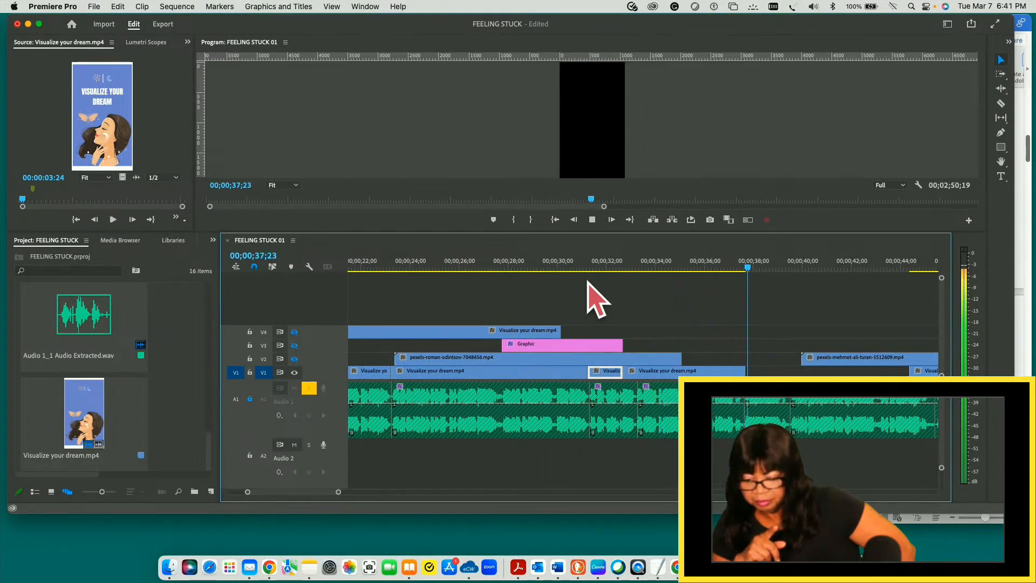
pyautogui.press('space')
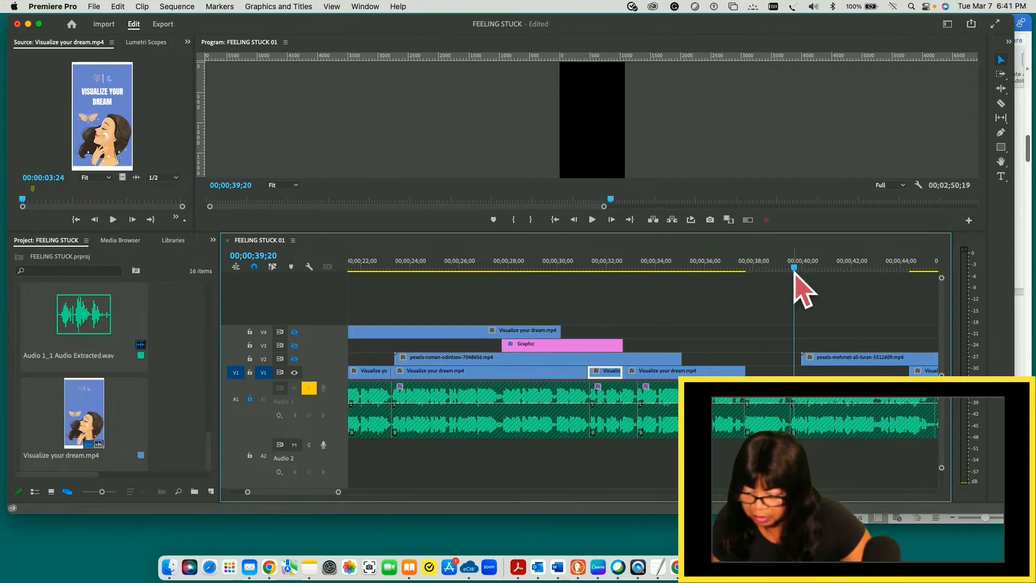
pyautogui.moveTo(796, 268); pyautogui.dragTo(727, 275)
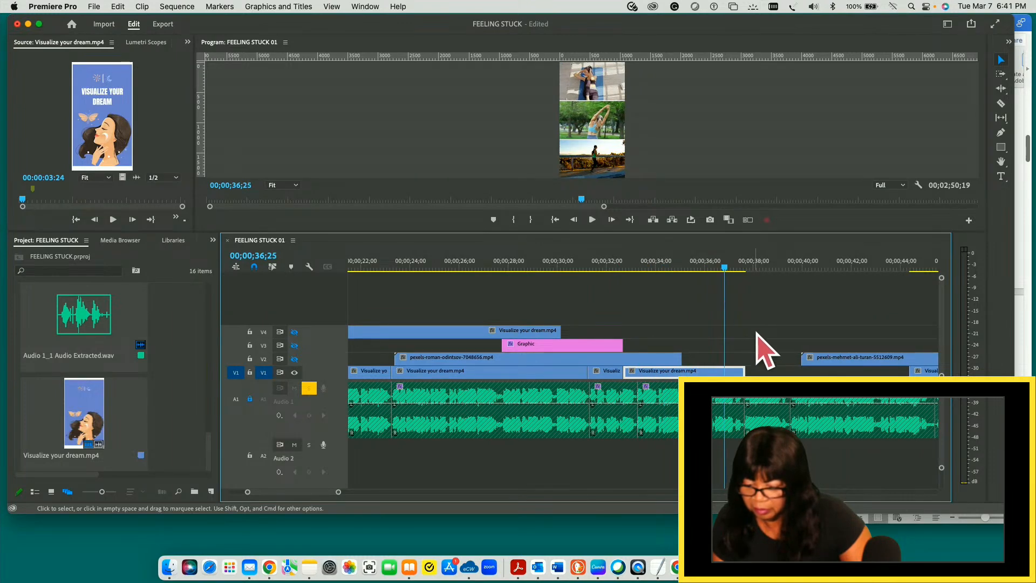
pyautogui.moveTo(747, 367); pyautogui.dragTo(795, 364)
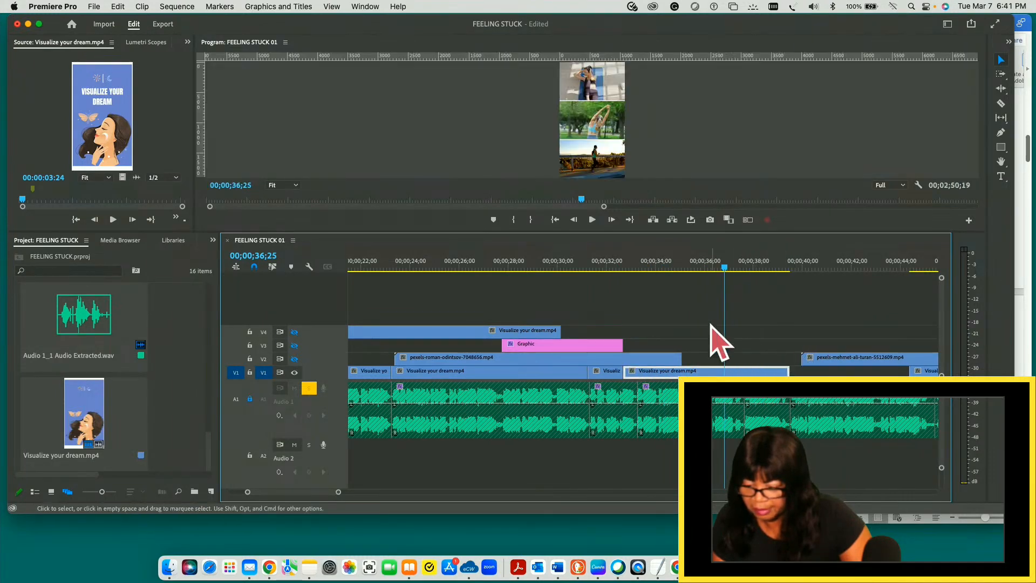
# - Split the V1 piece at 00;00;37;20, just before the exercise collage starts changing to the GET MORE REST slide
pyautogui.click(735, 269)
pyautogui.moveTo(735, 268); pyautogui.dragTo(788, 268)
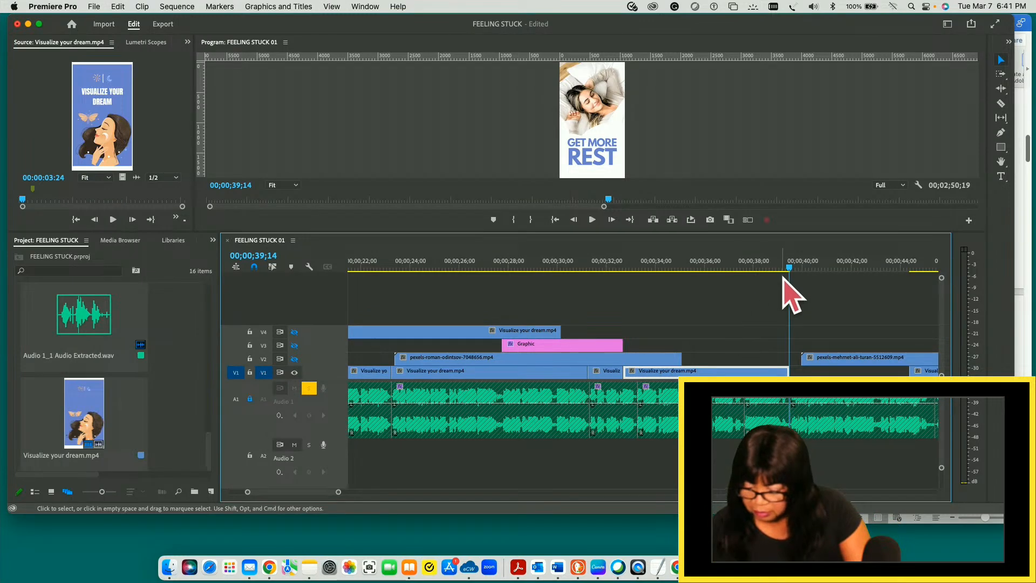
pyautogui.moveTo(790, 269)
pyautogui.mouseDown()
pyautogui.moveTo(673, 280)
pyautogui.moveTo(779, 278)
pyautogui.mouseUp()
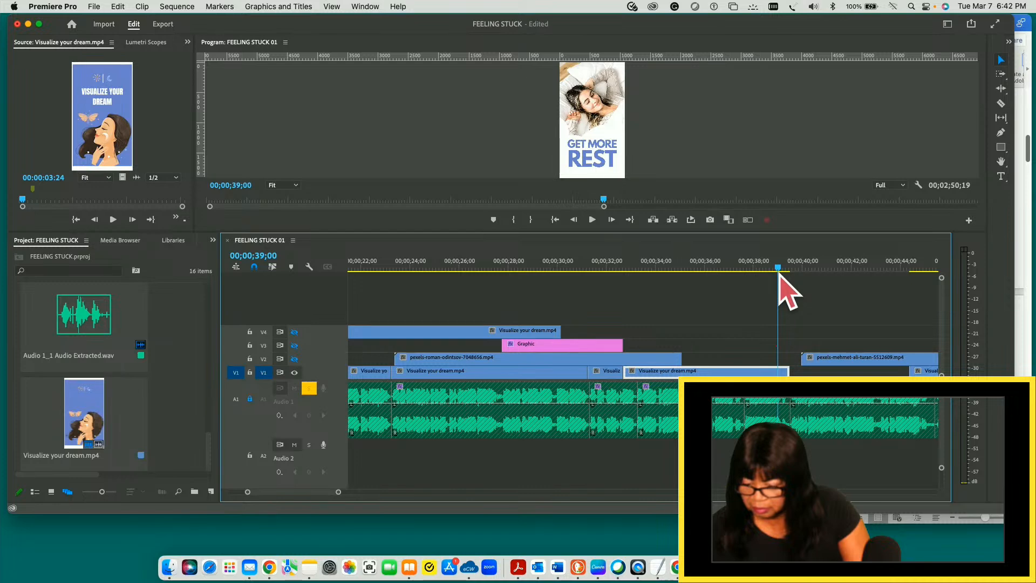
pyautogui.moveTo(779, 277); pyautogui.dragTo(745, 276)
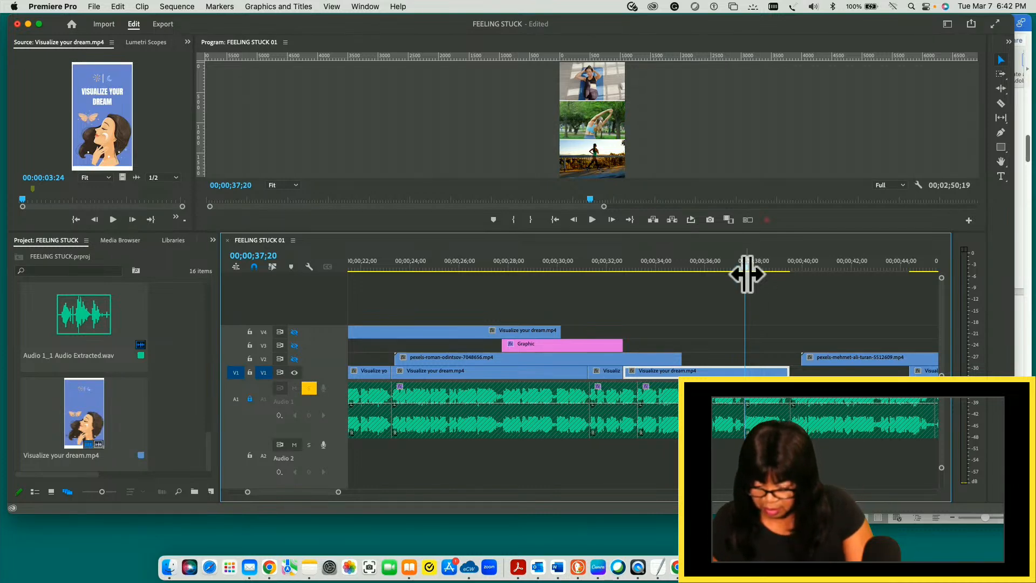
pyautogui.press('c')
pyautogui.click(748, 370)
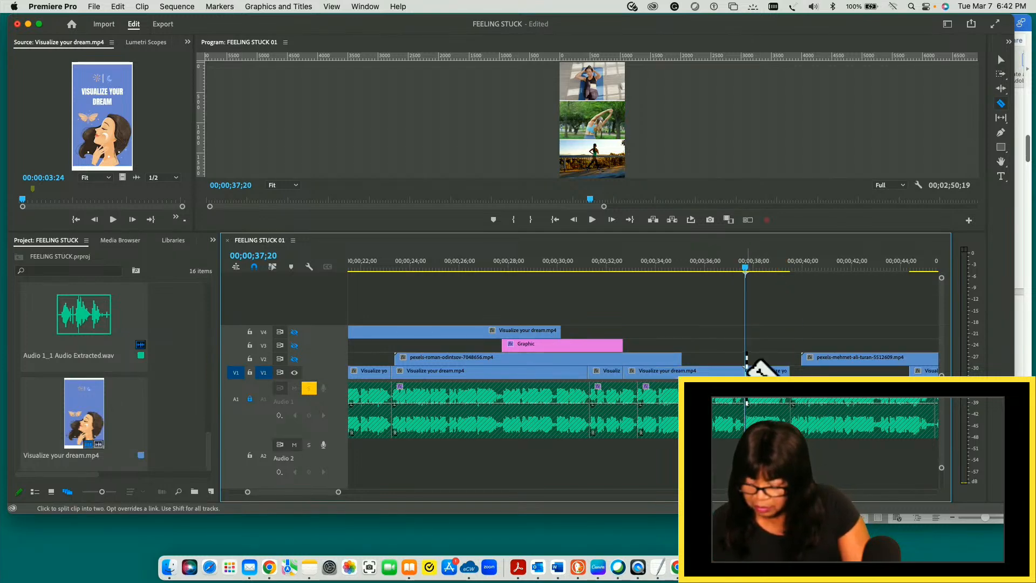
pyautogui.press('v')
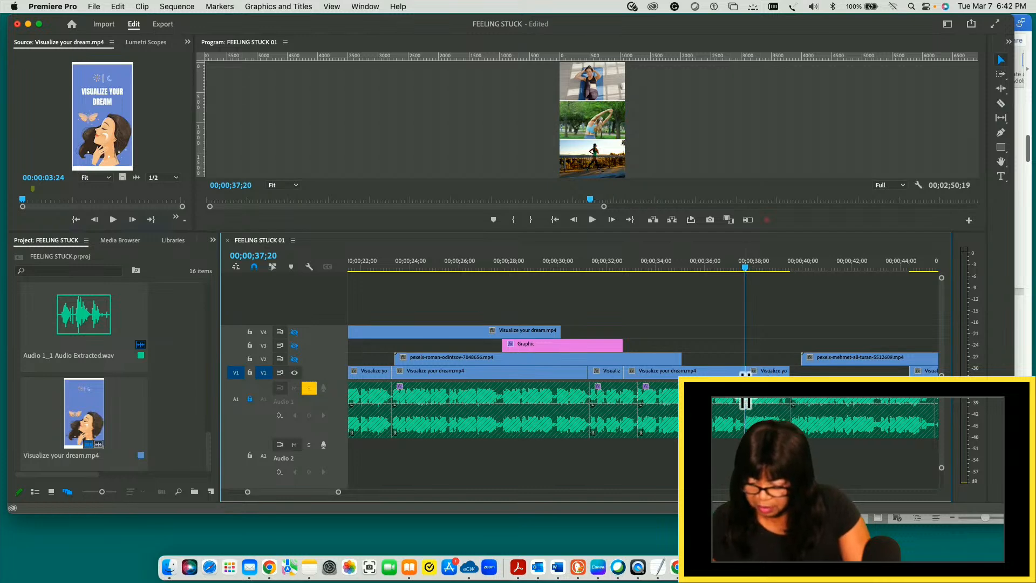
# - Trim the exercise collage piece's end on V1 to just before 00;00;36;00, and slide the GET MORE REST piece back against it
pyautogui.click(717, 375)
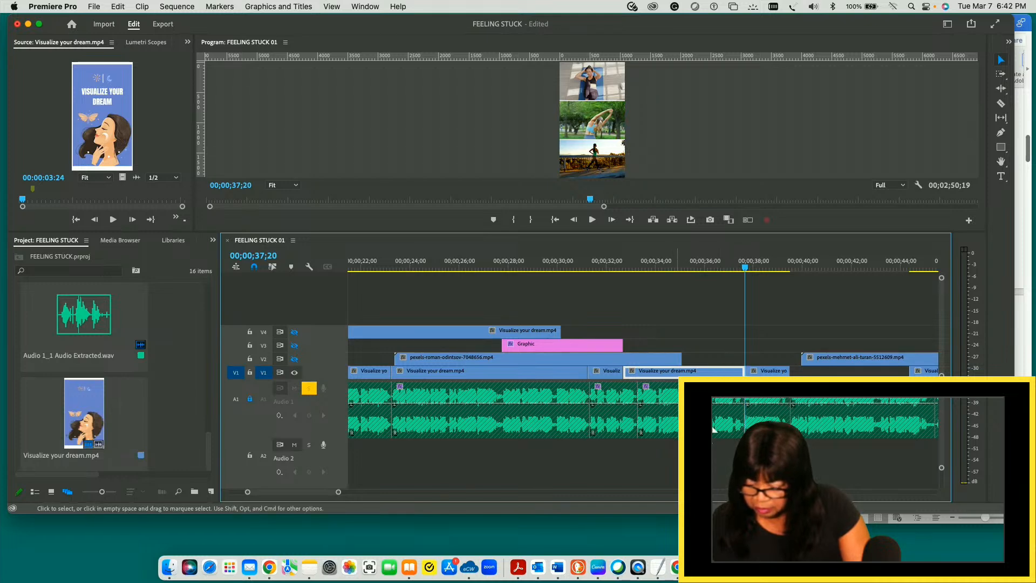
pyautogui.moveTo(737, 366); pyautogui.dragTo(697, 366)
pyautogui.moveTo(771, 399); pyautogui.dragTo(728, 374)
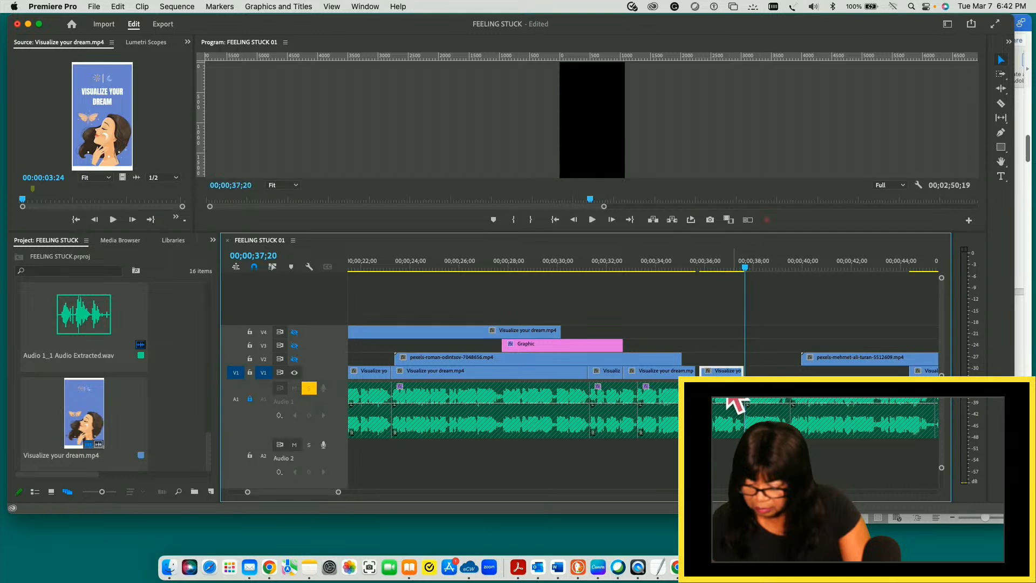
pyautogui.click(686, 365)
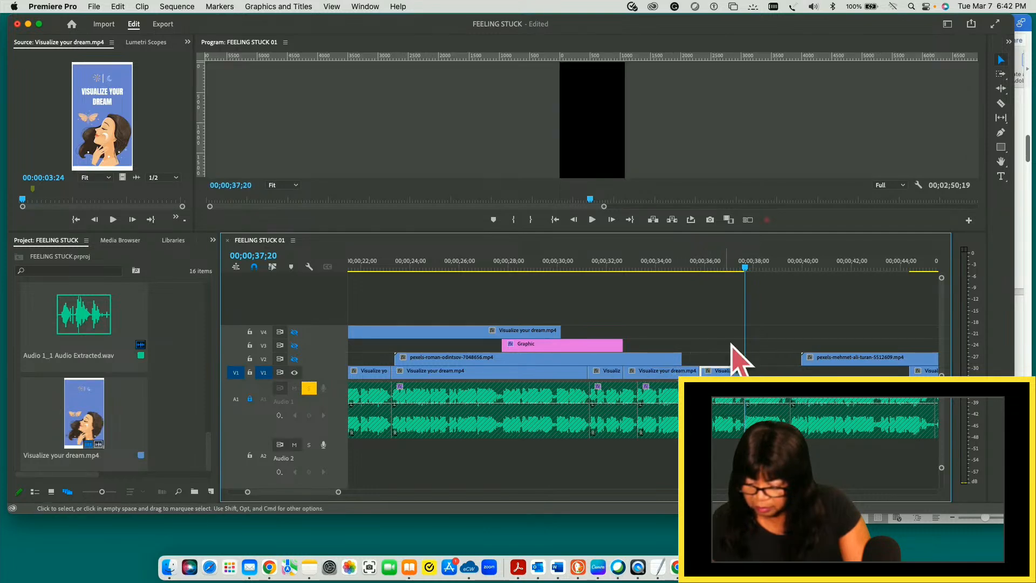
# - Play from the start of the exercise collage past the GET MORE REST piece, and save the project
pyautogui.moveTo(743, 262); pyautogui.dragTo(625, 281)
pyautogui.press('space')
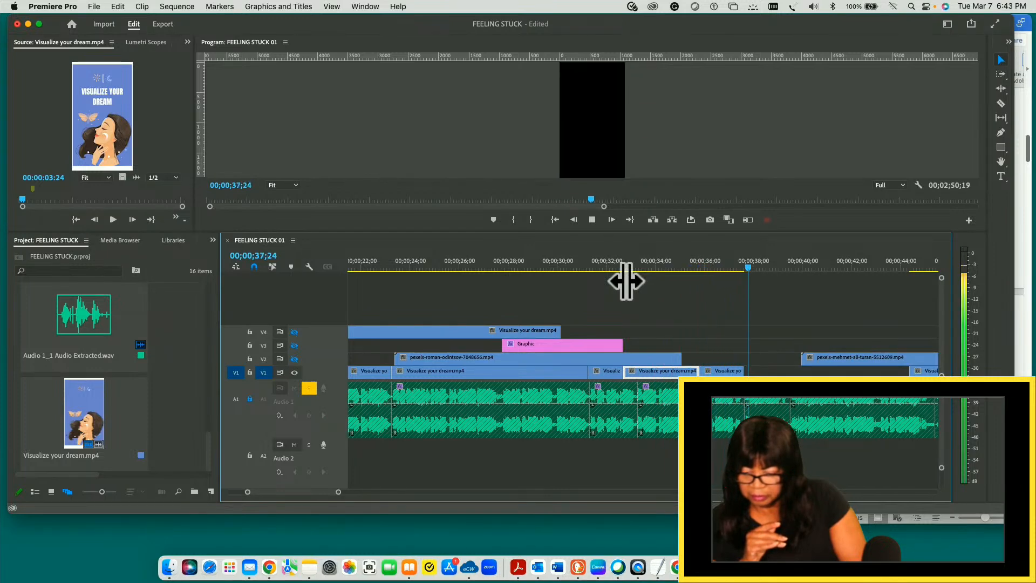
pyautogui.press('space')
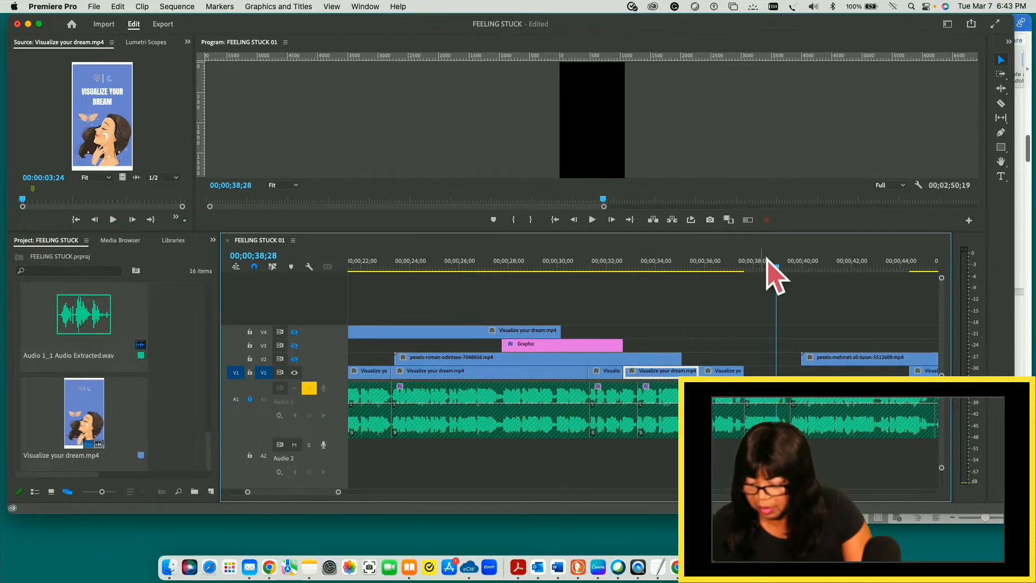
pyautogui.moveTo(777, 266); pyautogui.dragTo(745, 267)
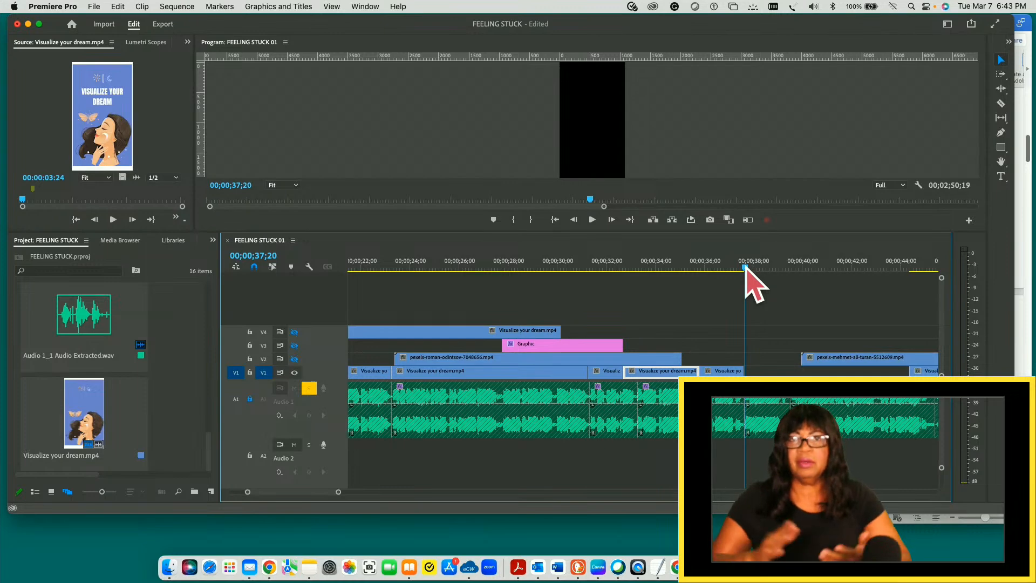
pyautogui.press('super+s')
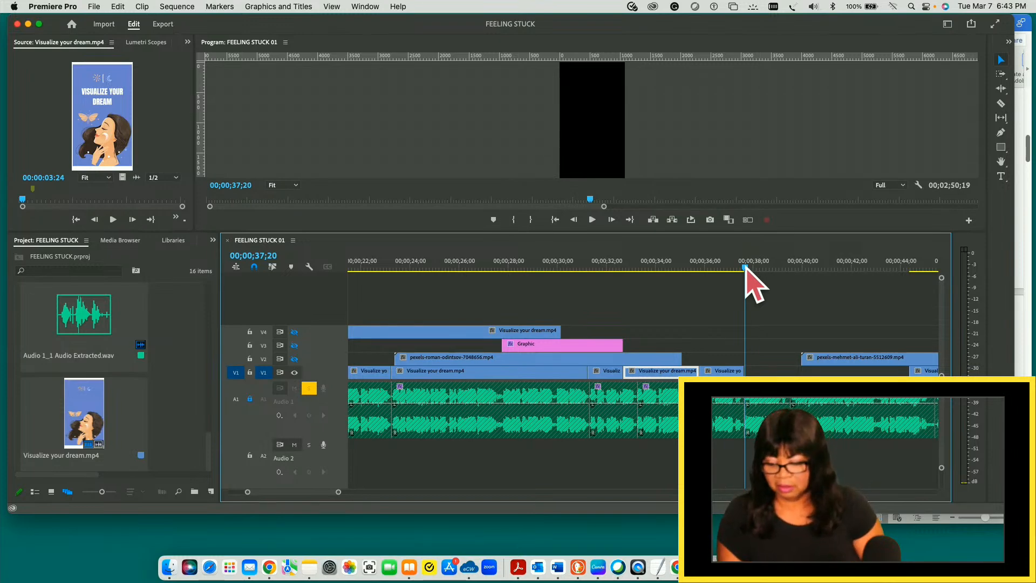
# - Play from the PRACTICE SELF-CARE slide at 00;00;31;09 past the end of the GET MORE REST piece
pyautogui.moveTo(747, 267); pyautogui.dragTo(591, 281)
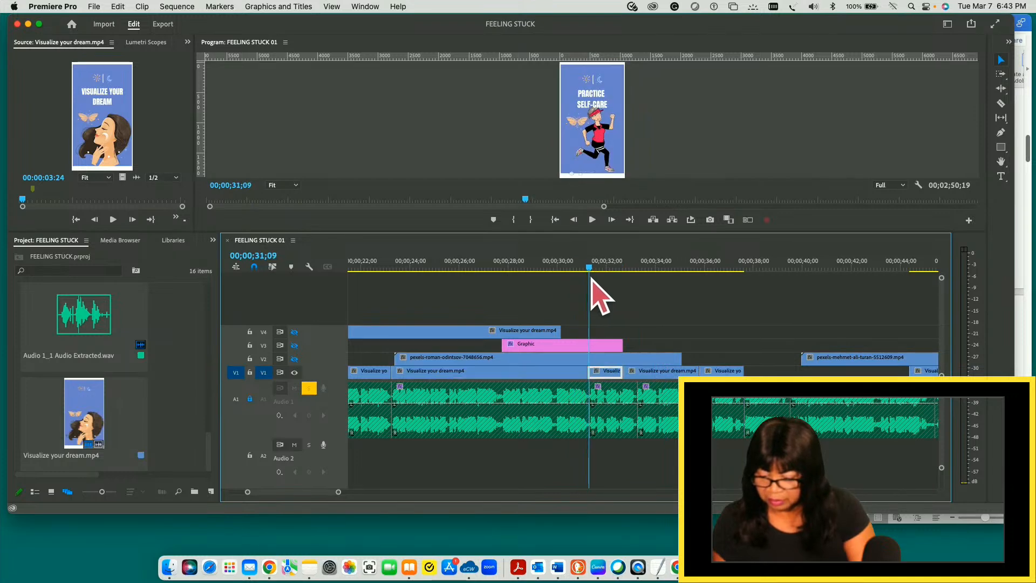
pyautogui.press('space')
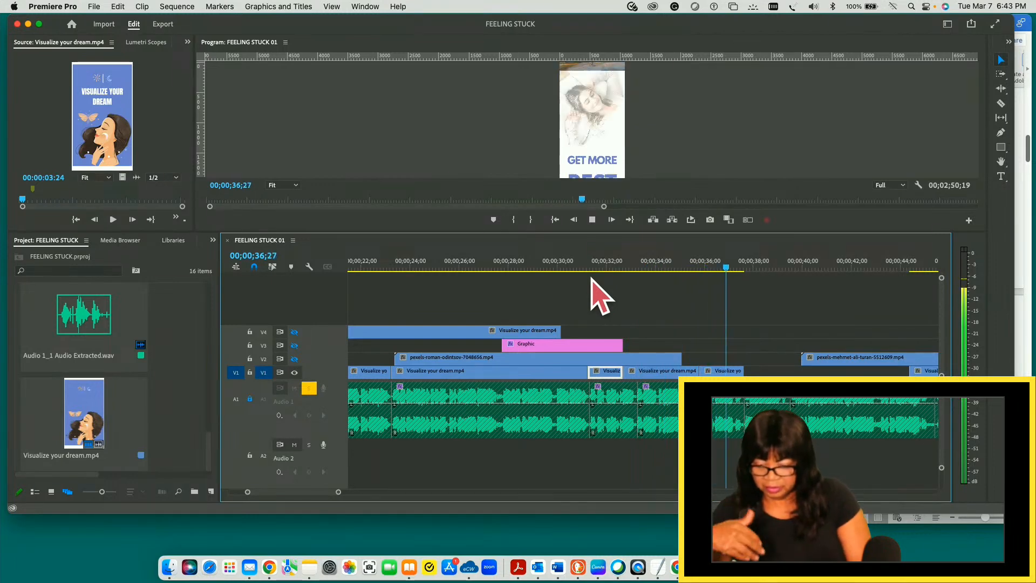
pyautogui.press('space')
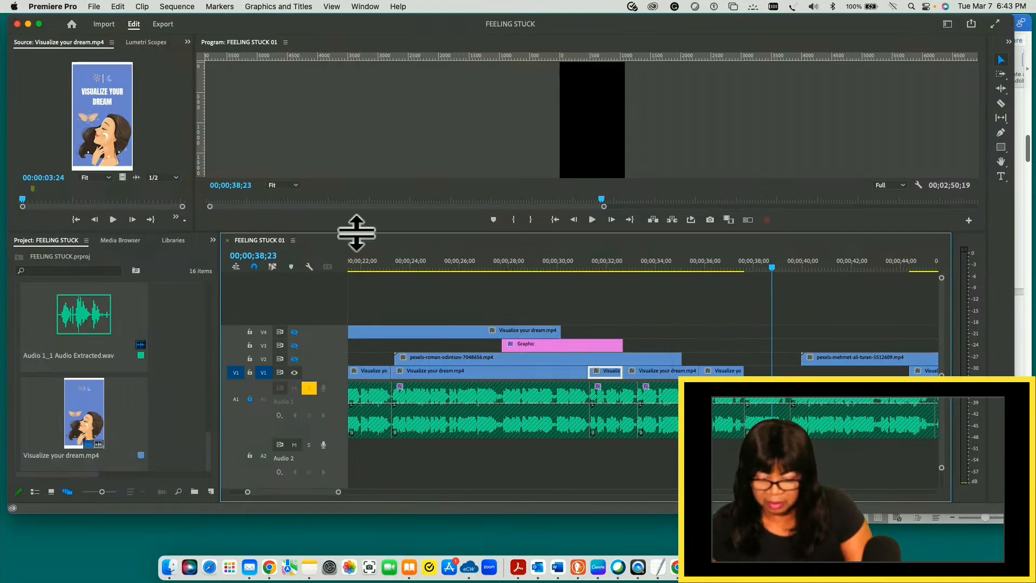
# - Save the project, and split the CHANGE YOUR ENVIRONMENT piece on V1 at 00;00;45;15
pyautogui.click(94, 7)
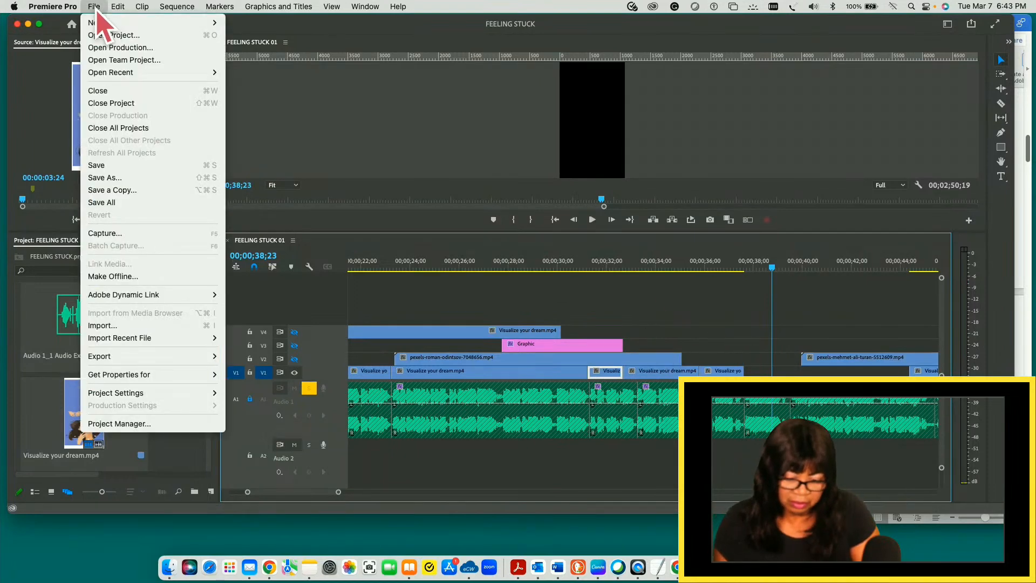
pyautogui.click(99, 165)
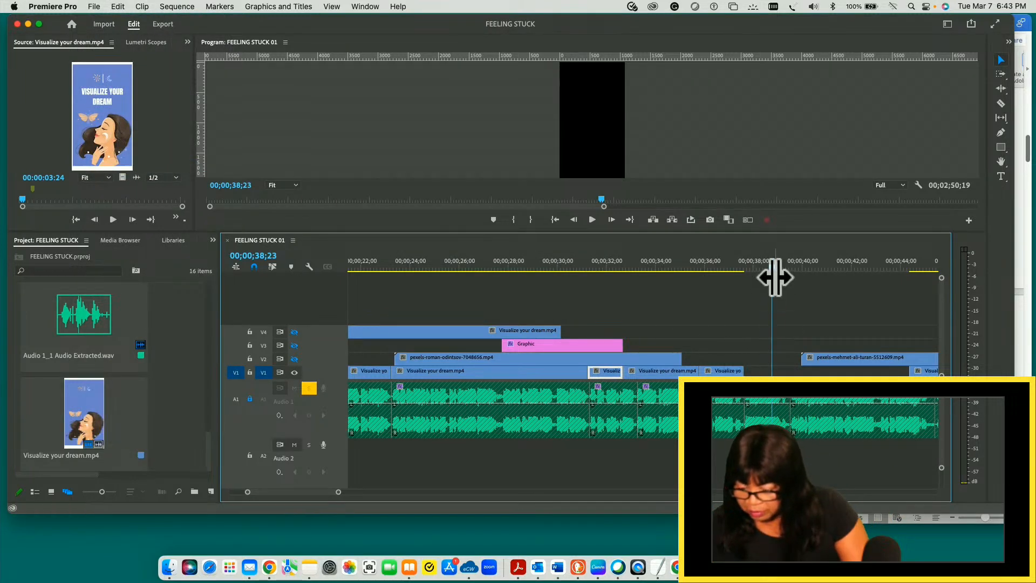
pyautogui.click(748, 266)
pyautogui.moveTo(748, 267); pyautogui.dragTo(747, 268)
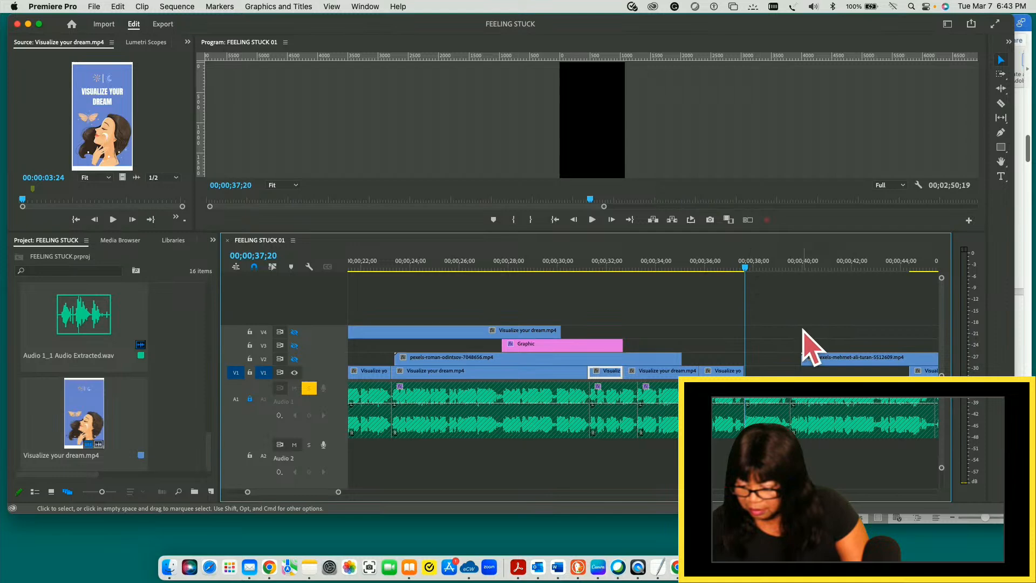
pyautogui.moveTo(745, 263); pyautogui.dragTo(896, 284)
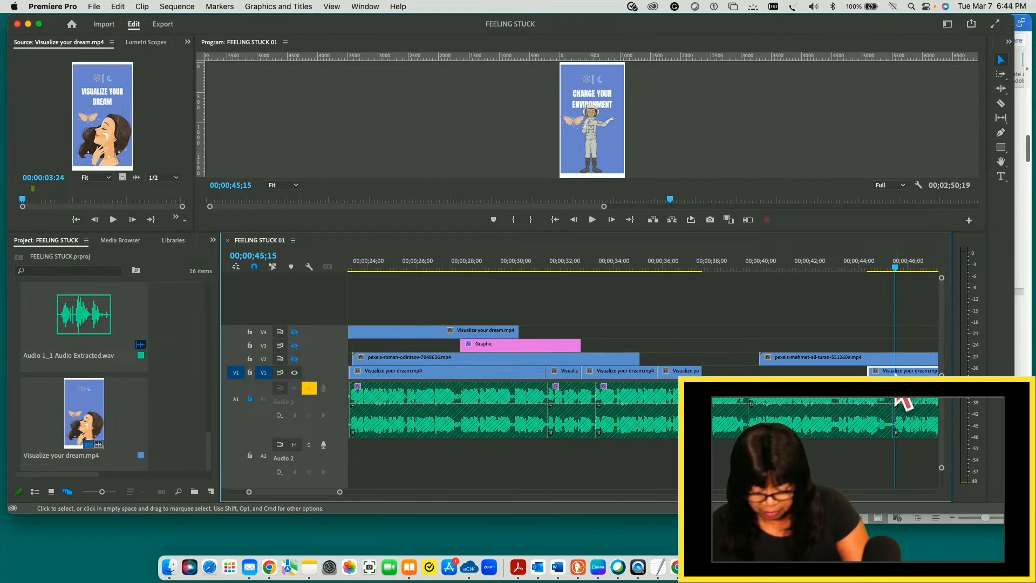
pyautogui.press('c')
pyautogui.click(896, 369)
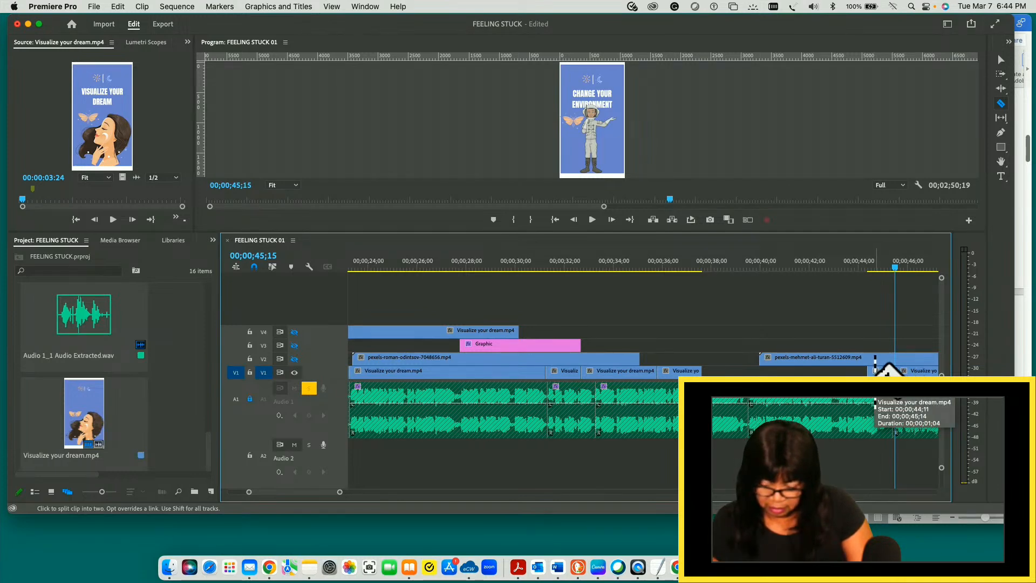
pyautogui.click(873, 370)
pyautogui.press('v')
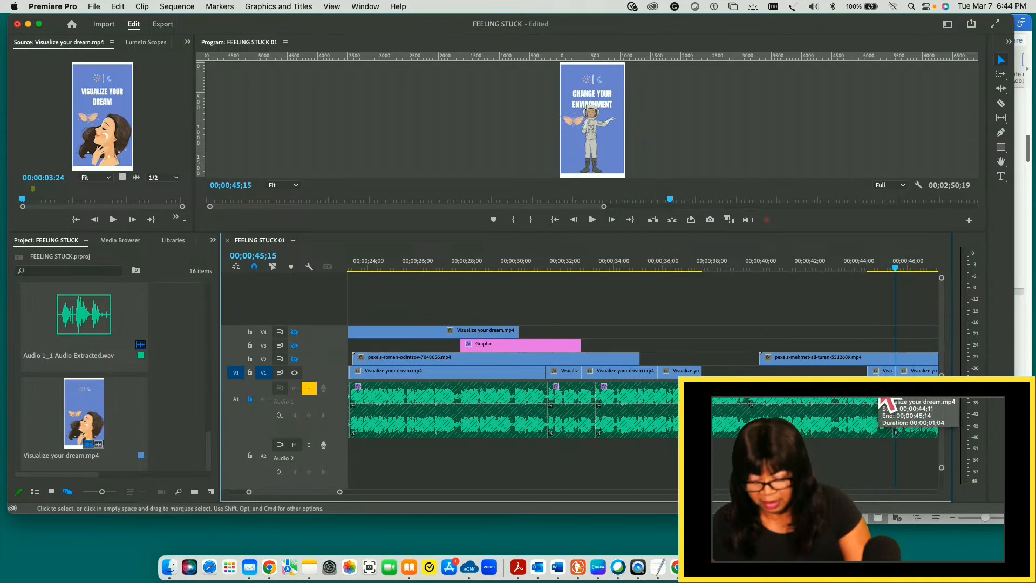
# - Close the gap on V1 between the GET MORE REST piece and the CHANGE YOUR ENVIRONMENT piece with a ripple delete
pyautogui.moveTo(897, 268); pyautogui.dragTo(869, 291)
pyautogui.press('Up')
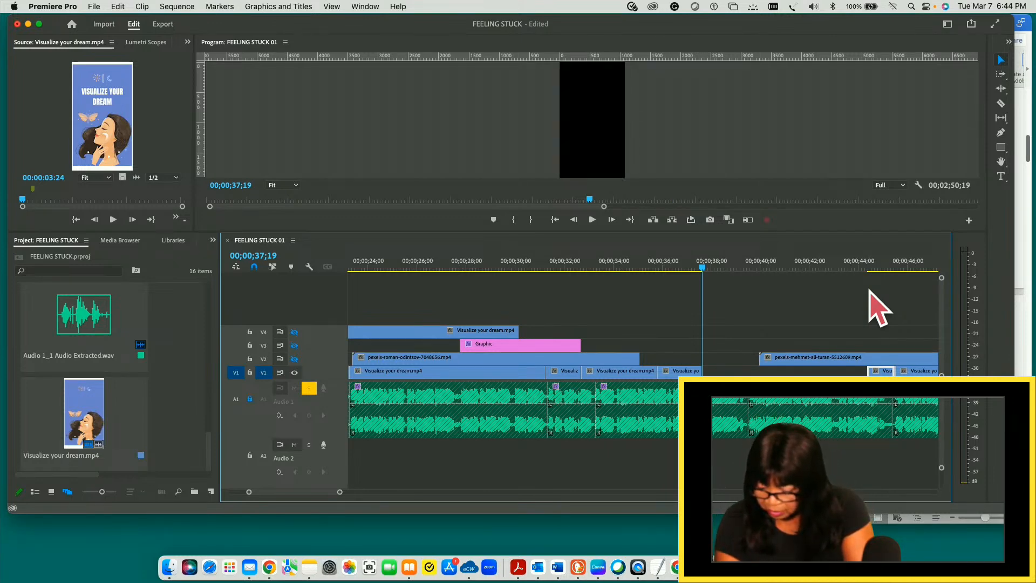
pyautogui.press('Delete')
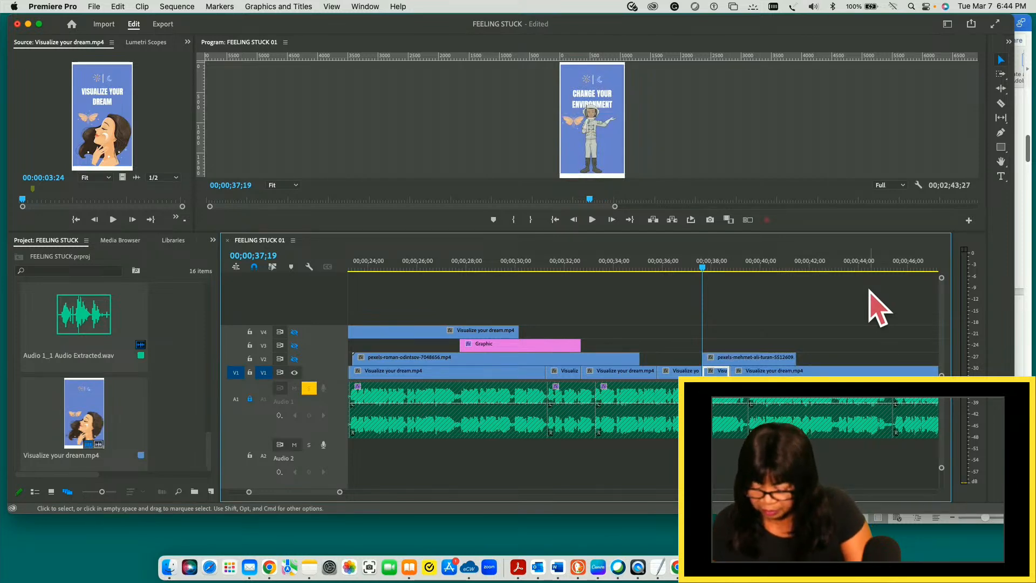
# - Play the CHANGE YOUR ENVIRONMENT slide twice from about 00;00;37;20, stopping the second playback at 00;00;39;17
pyautogui.press('space')
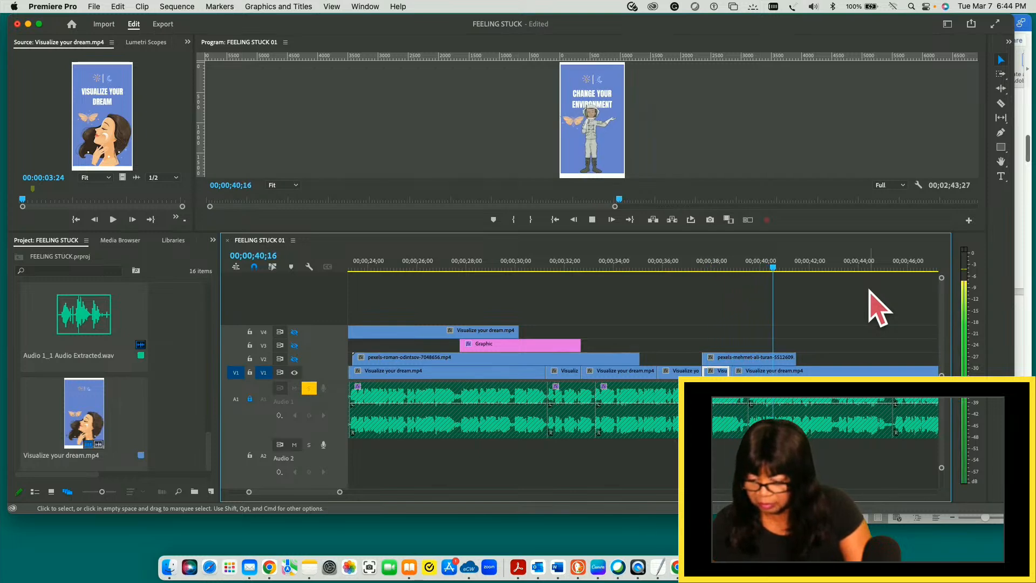
pyautogui.press('space')
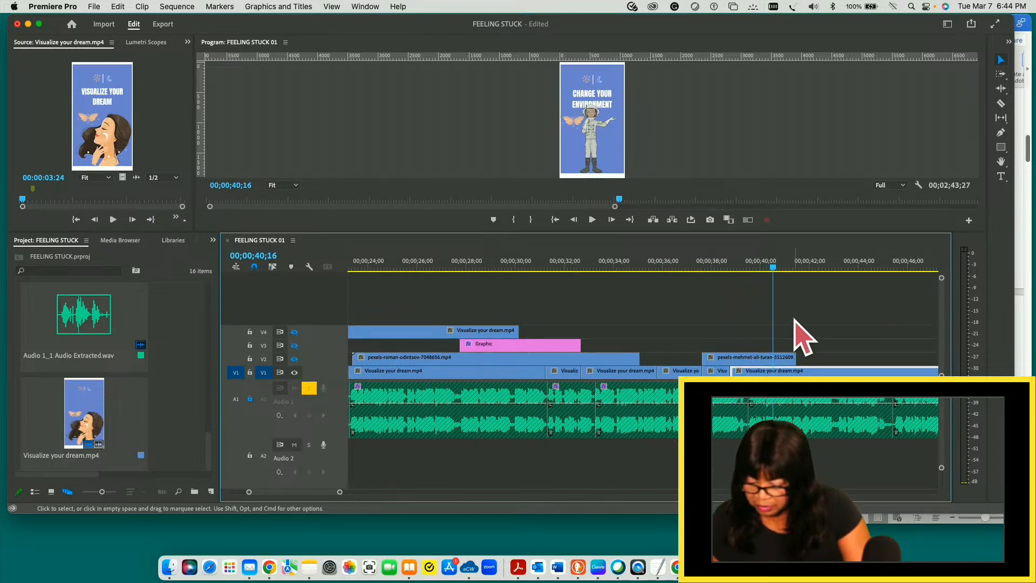
pyautogui.moveTo(776, 268); pyautogui.dragTo(702, 268)
pyautogui.press('space')
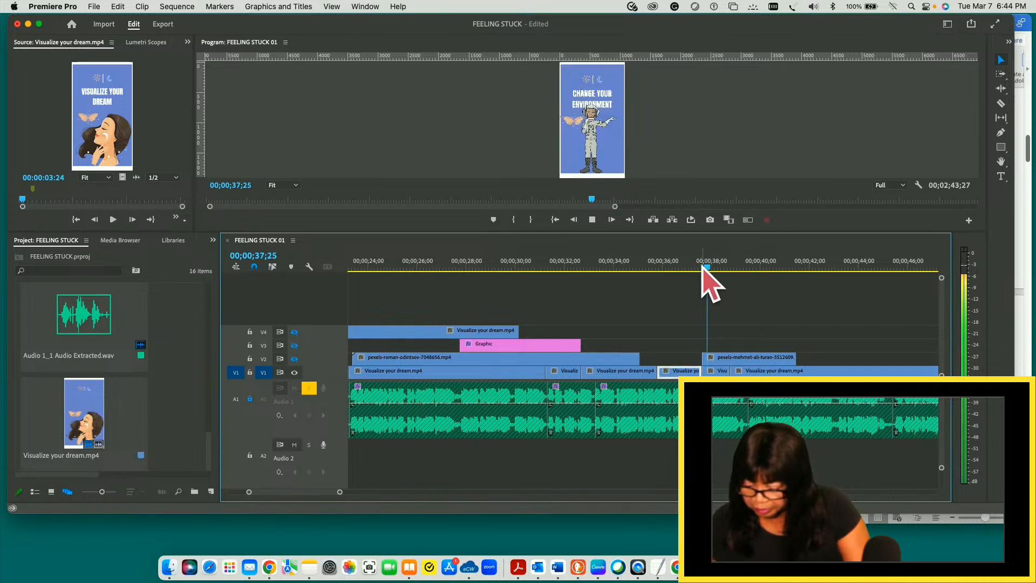
pyautogui.press('space')
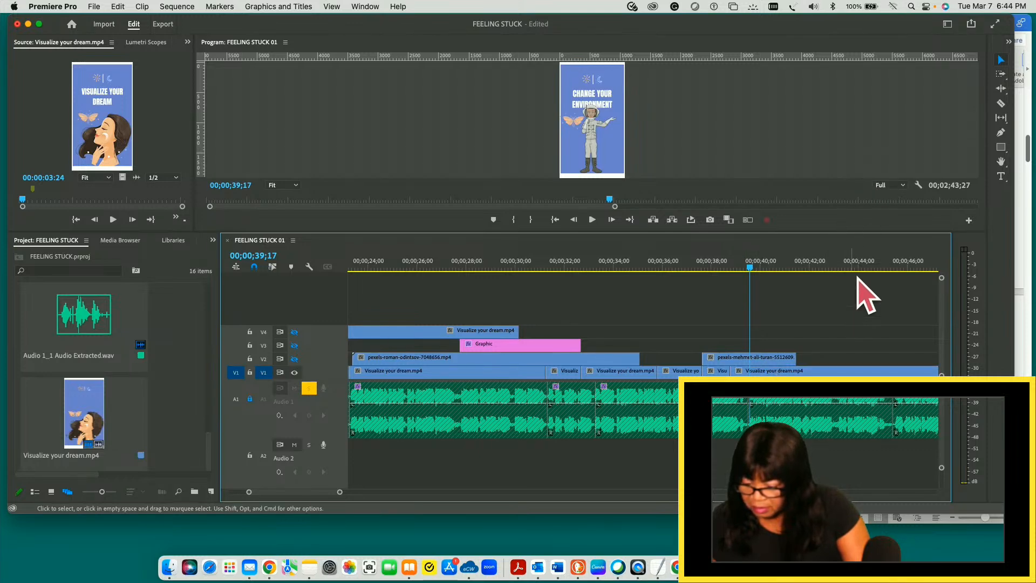
# - Slide the long V1 piece to start at about 00;00;42;00, and extend the short CHANGE YOUR ENVIRONMENT piece's end to 00;00;39;17
pyautogui.click(1001, 74)
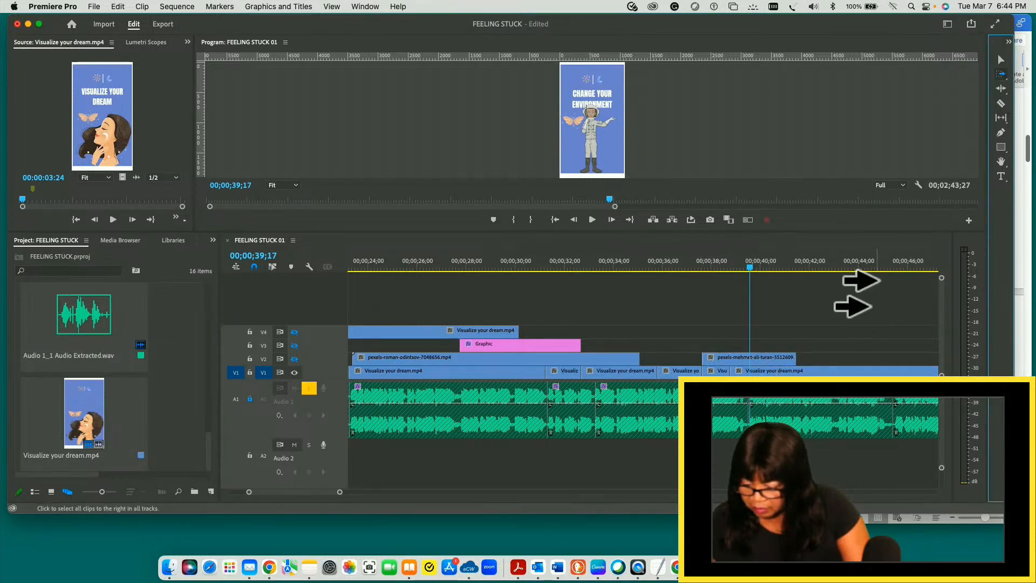
pyautogui.click(786, 366)
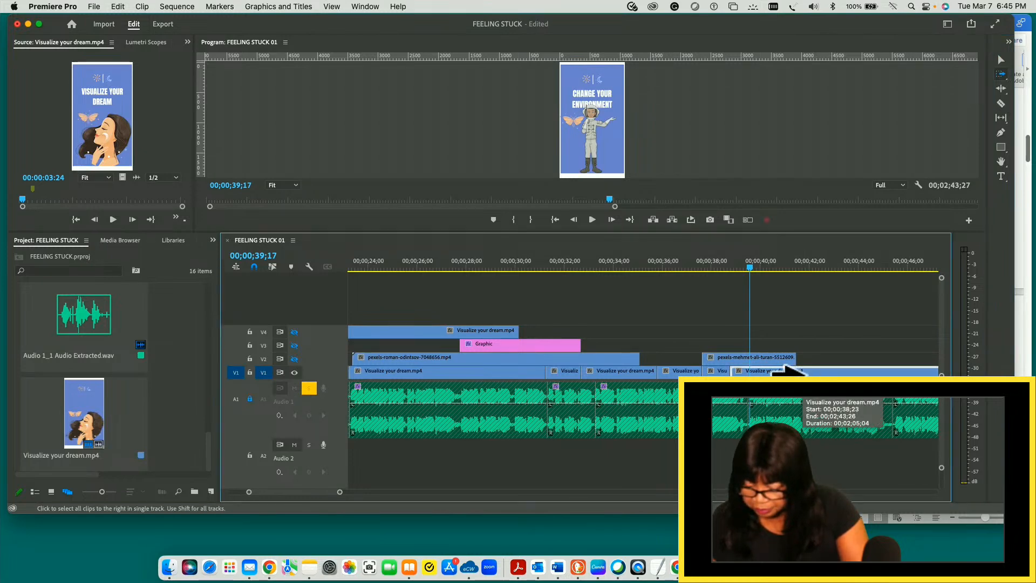
pyautogui.click(1001, 59)
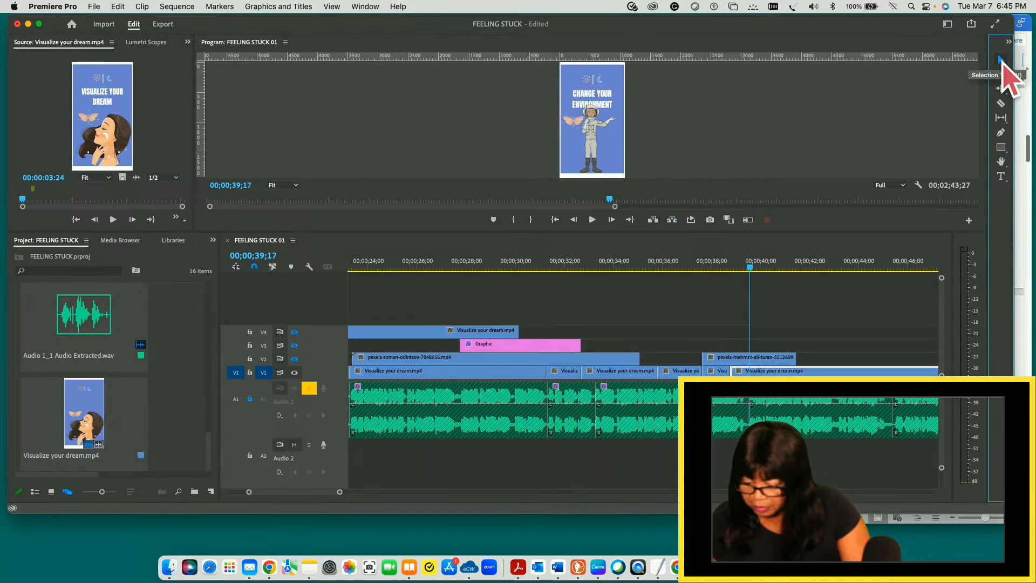
pyautogui.moveTo(779, 375); pyautogui.dragTo(860, 369)
pyautogui.moveTo(723, 368); pyautogui.dragTo(742, 367)
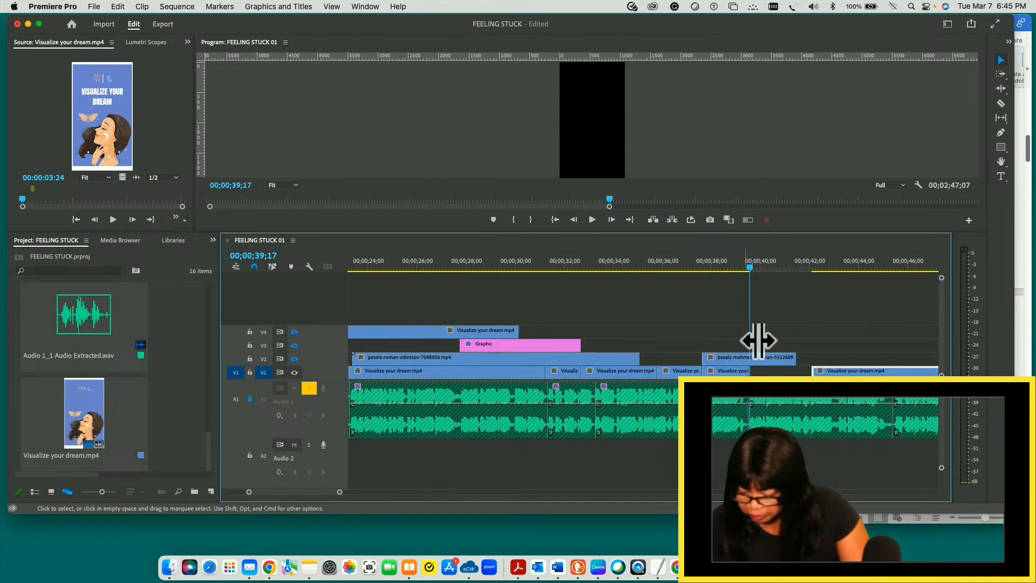
# - Play from the start of the extended CHANGE YOUR ENVIRONMENT piece across the gap into the long V1 piece, up to 00;00;44;23
pyautogui.click(749, 266)
pyautogui.moveTo(749, 265); pyautogui.dragTo(704, 267)
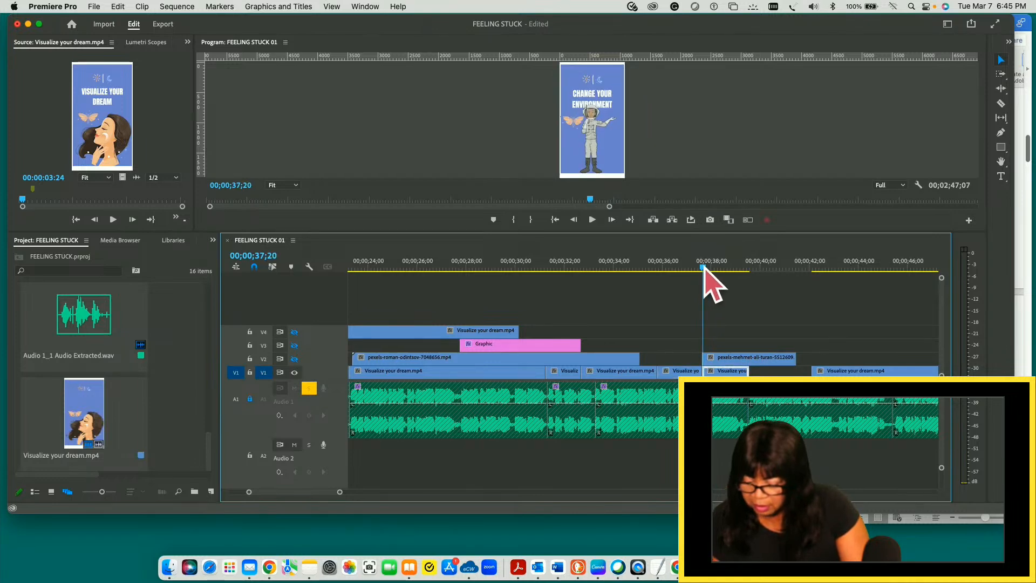
pyautogui.press('space')
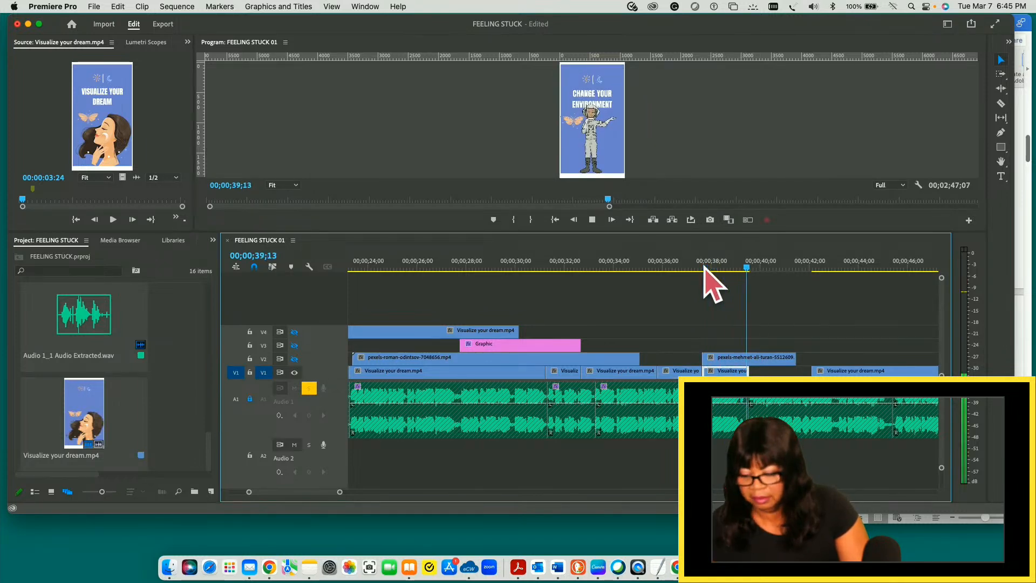
pyautogui.press('space')
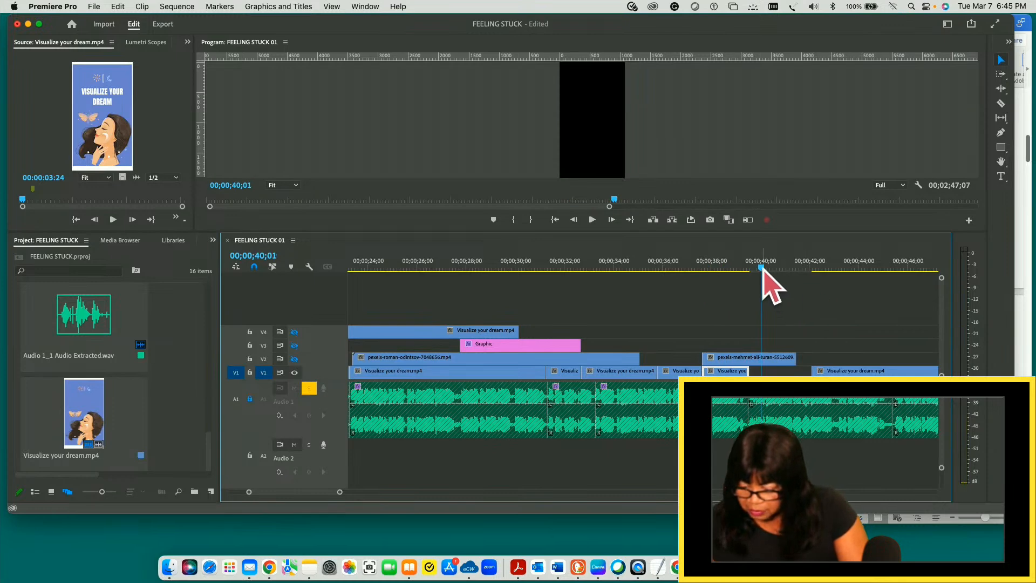
pyautogui.click(750, 267)
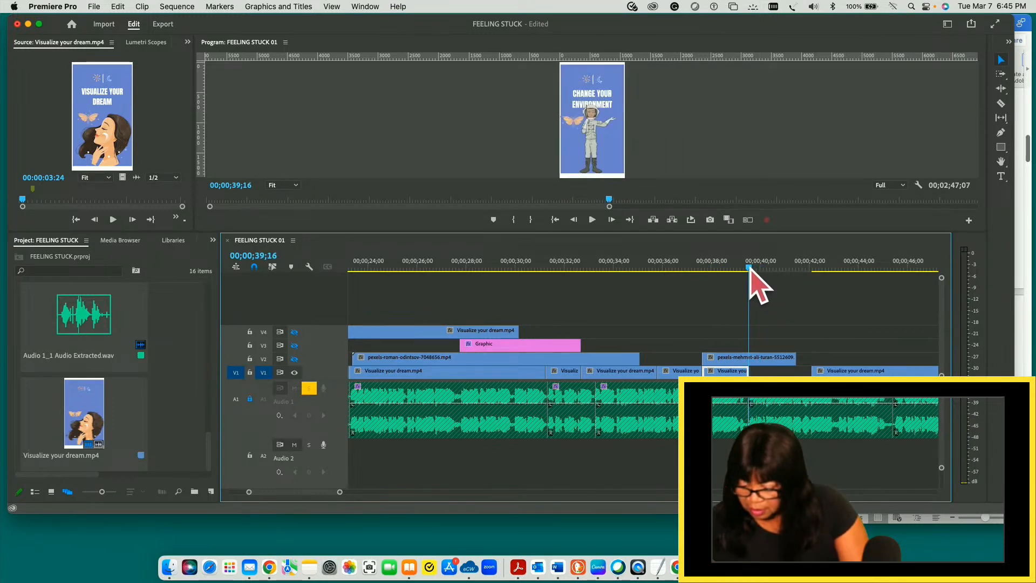
pyautogui.press('space')
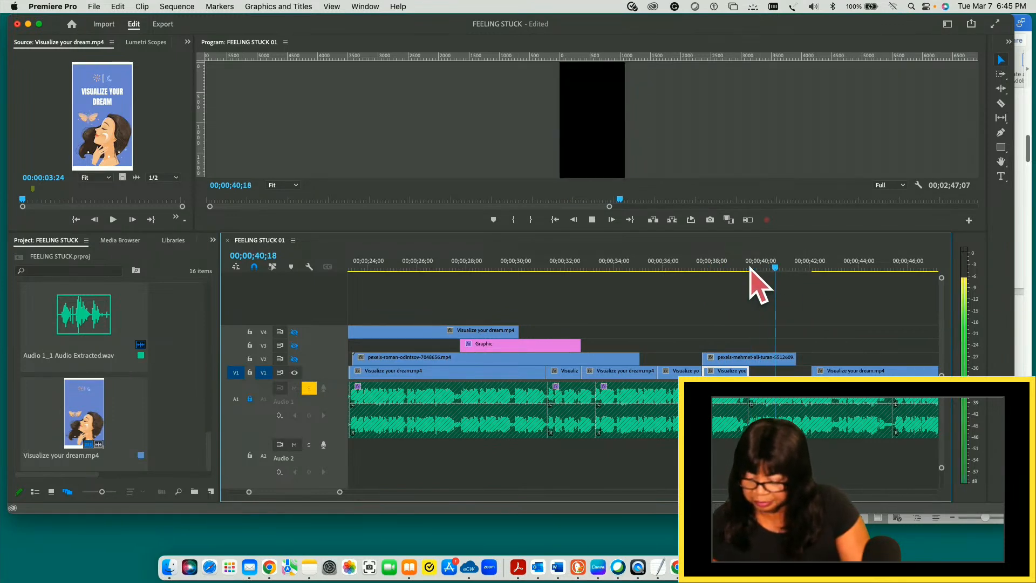
pyautogui.press('space')
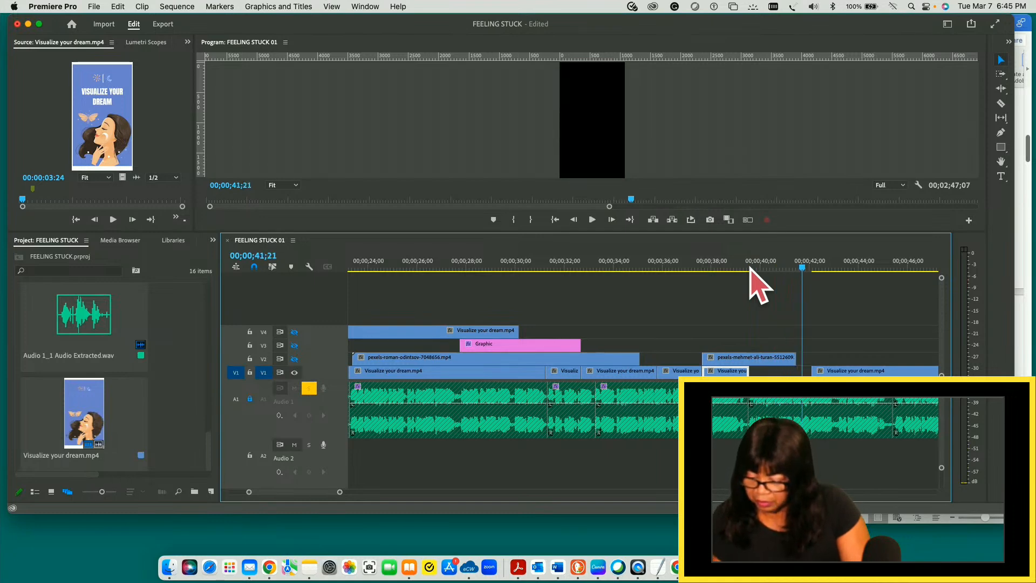
pyautogui.press('space')
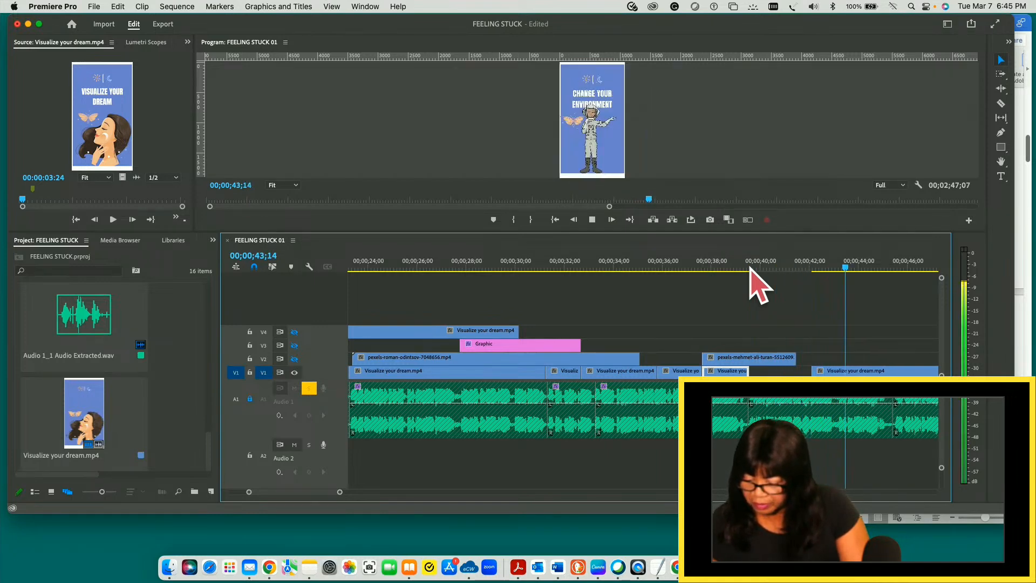
pyautogui.press('space')
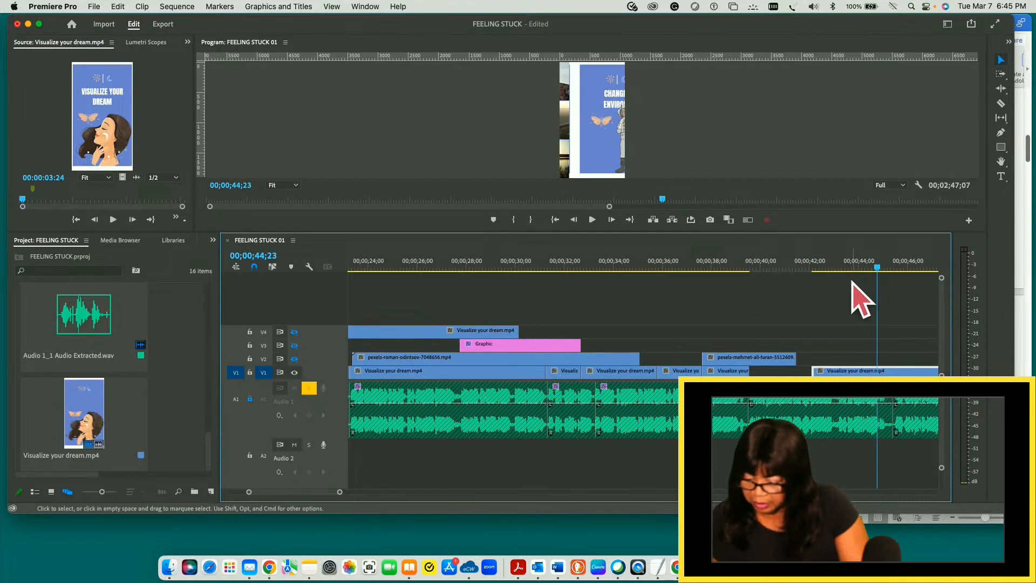
# - Split the long V1 piece at 00;00;44;04, just before the CHANGE YOUR ENVIRONMENT slide starts changing to the next one
pyautogui.moveTo(879, 276); pyautogui.dragTo(750, 281)
pyautogui.press('Left')
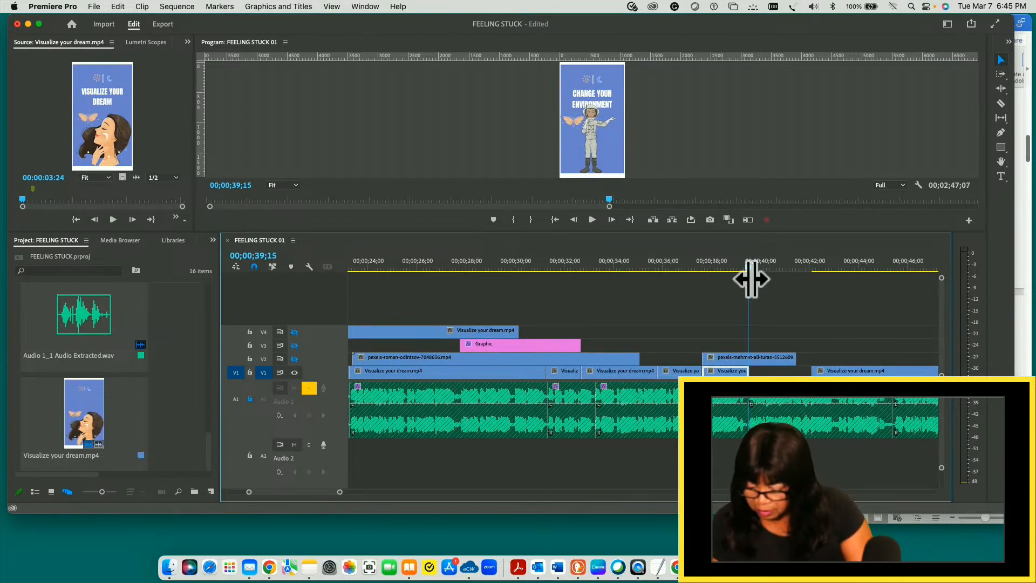
pyautogui.press('-')
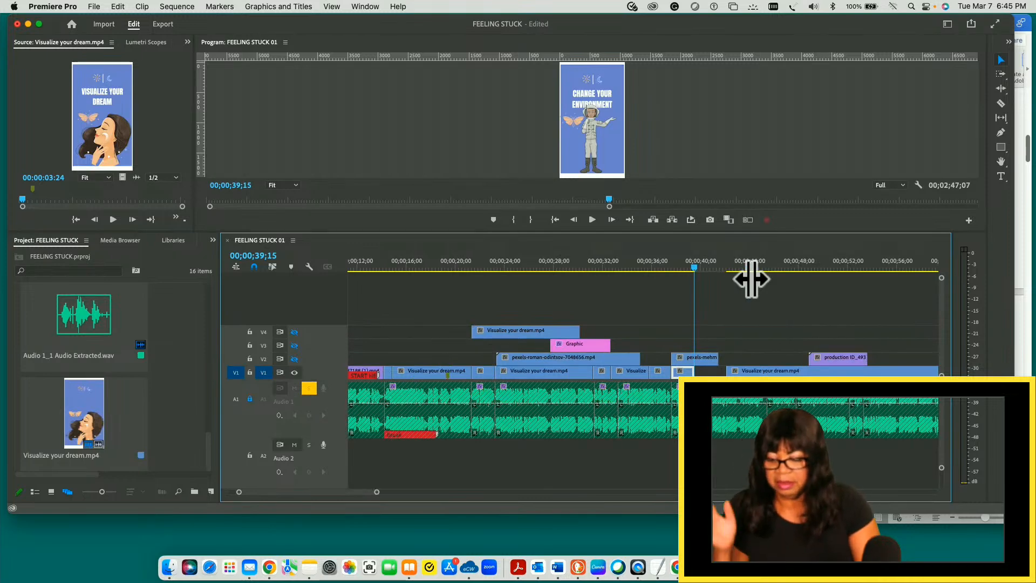
pyautogui.press('space')
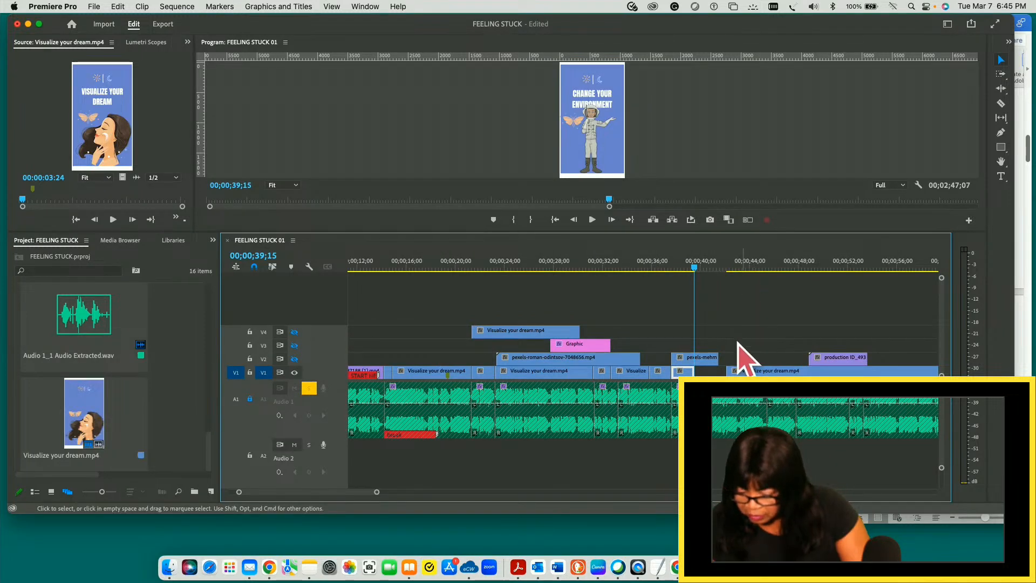
pyautogui.moveTo(730, 266); pyautogui.dragTo(756, 267)
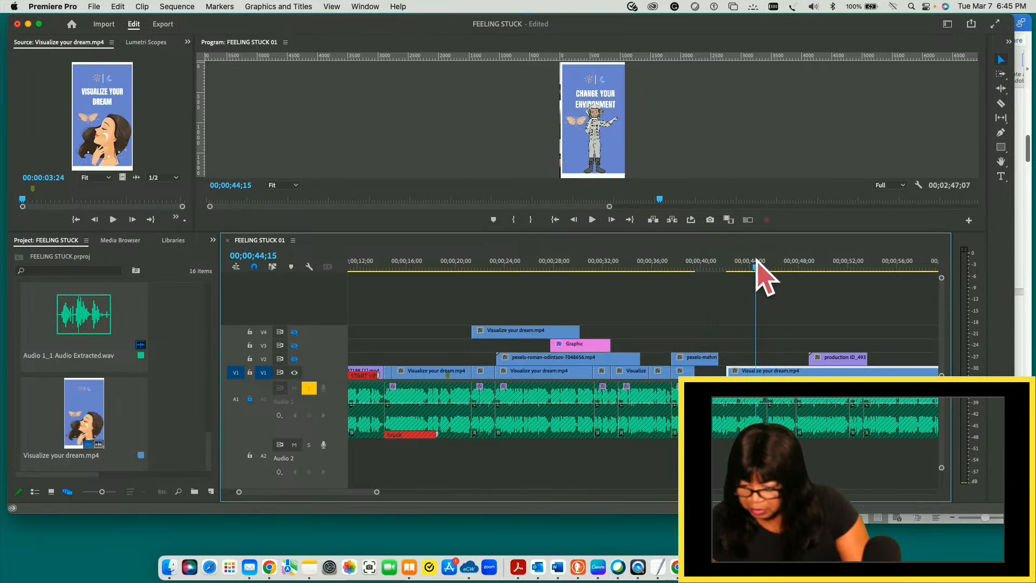
pyautogui.moveTo(756, 267); pyautogui.dragTo(752, 266)
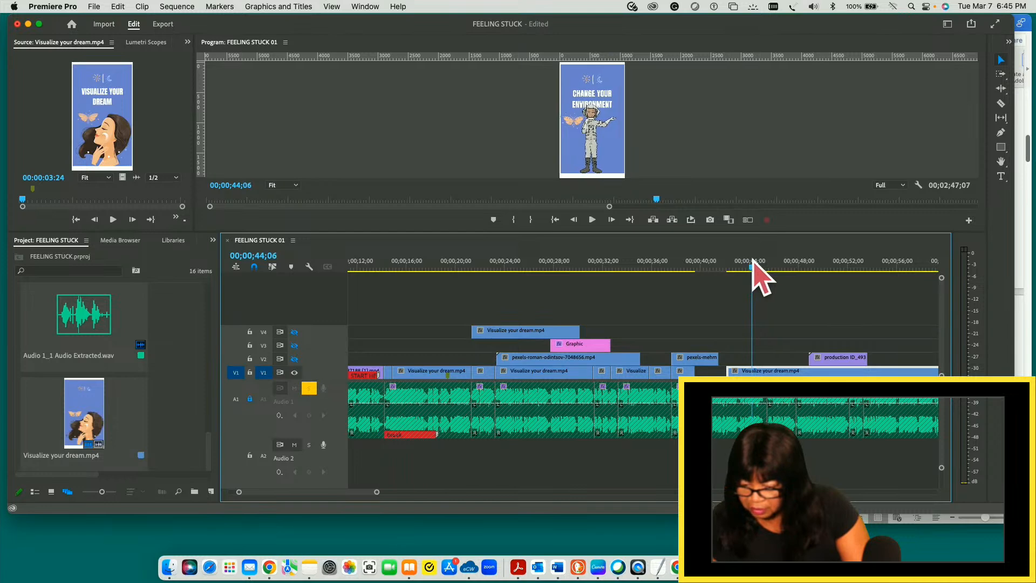
pyautogui.moveTo(753, 262); pyautogui.dragTo(752, 262)
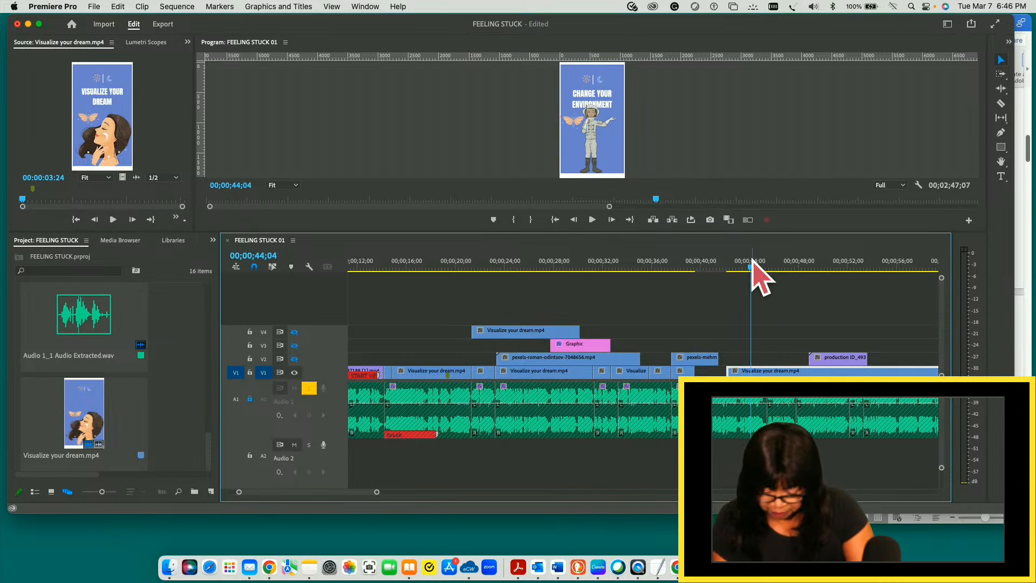
pyautogui.press('c')
pyautogui.click(752, 370)
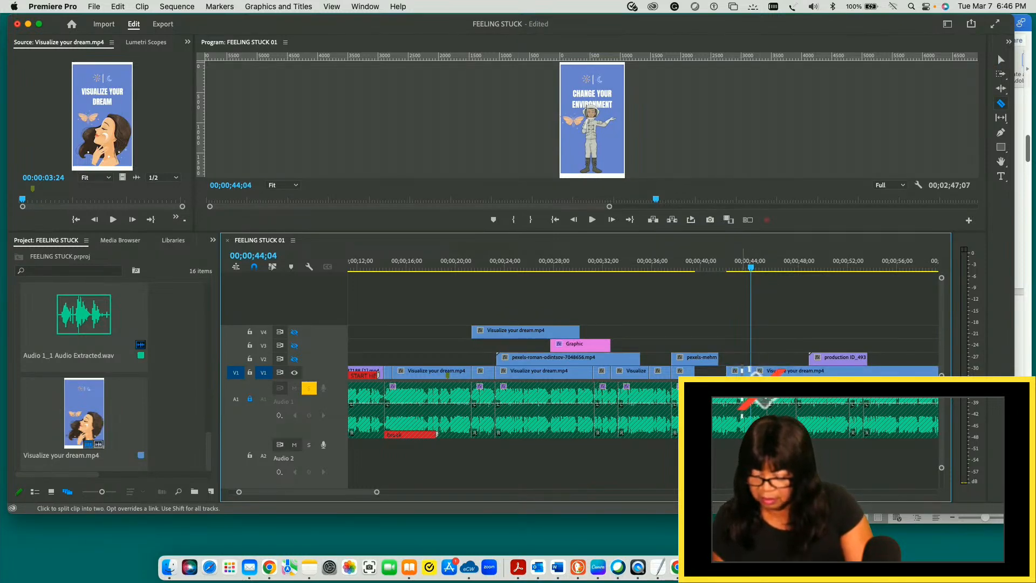
pyautogui.press('v')
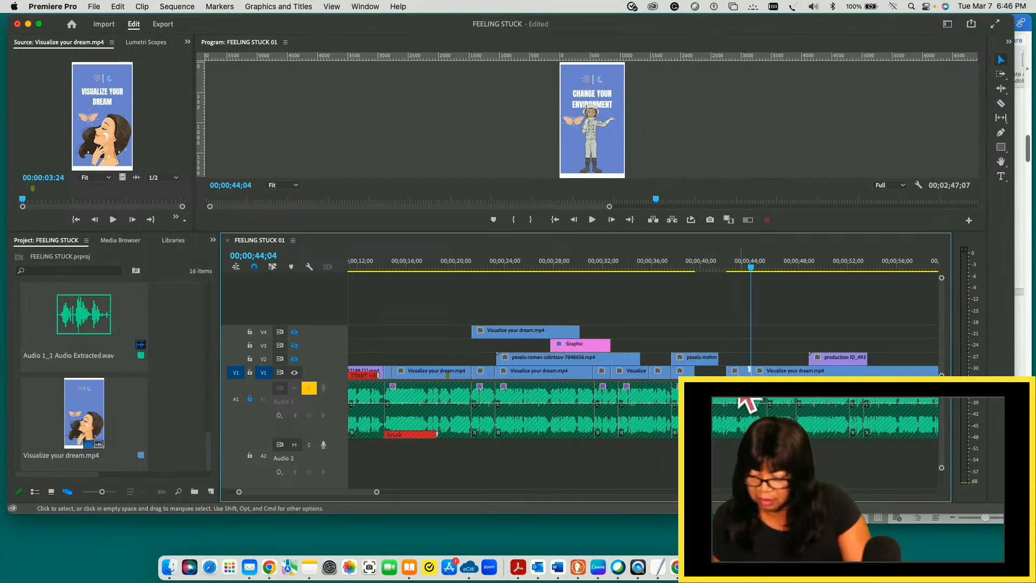
# - Move the short leftover CHANGE YOUR ENVIRONMENT piece ending at 00;00;44;04 from V1 up to V4, and select the long V1 piece after it
pyautogui.click(736, 372)
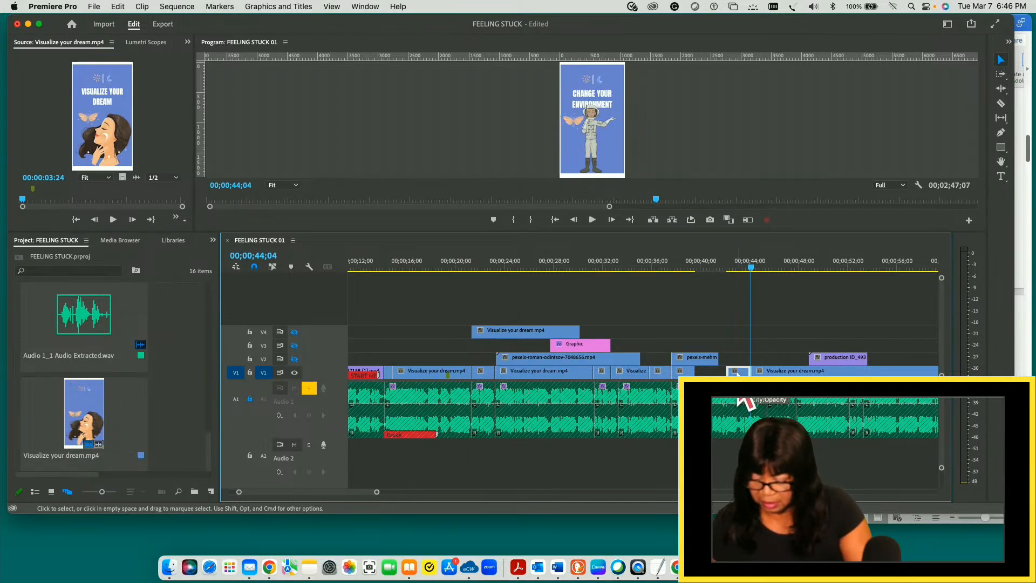
pyautogui.hotkey('alt', 'Up')
pyautogui.hotkey('alt', 'Up')
pyautogui.hotkey('alt', 'Up')
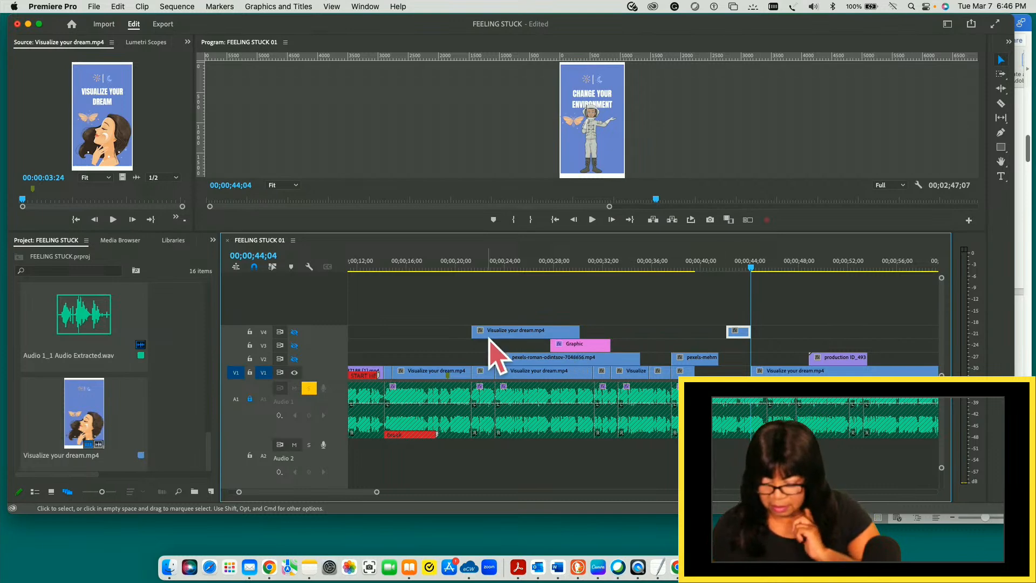
pyautogui.click(790, 374)
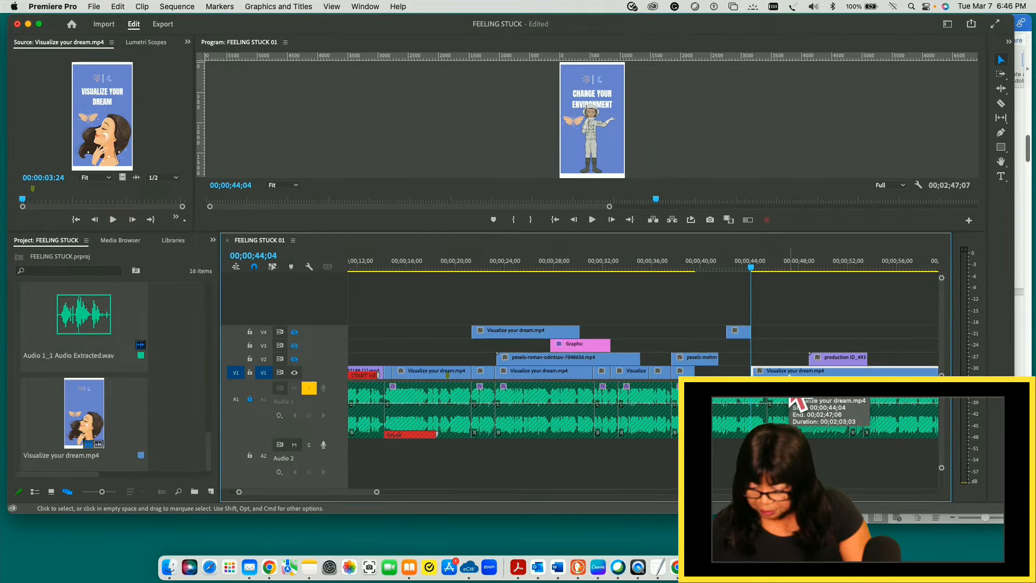
# - Move the long V1 piece back against the extended CHANGE YOUR ENVIRONMENT piece, and play from 00;00;37;18 to 00;00;46;23
pyautogui.moveTo(789, 374); pyautogui.dragTo(753, 373)
pyautogui.moveTo(746, 260); pyautogui.dragTo(672, 268)
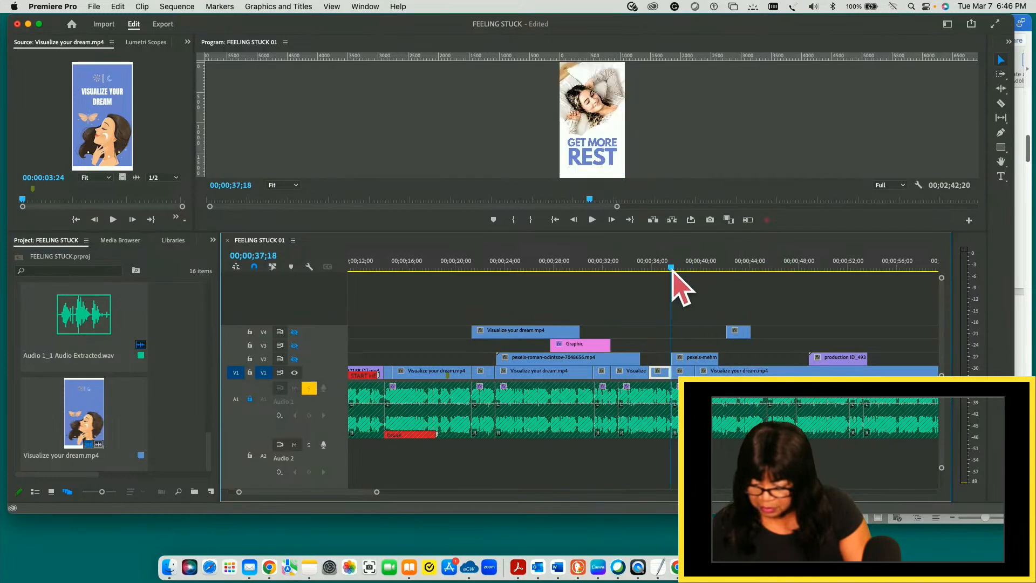
pyautogui.press('space')
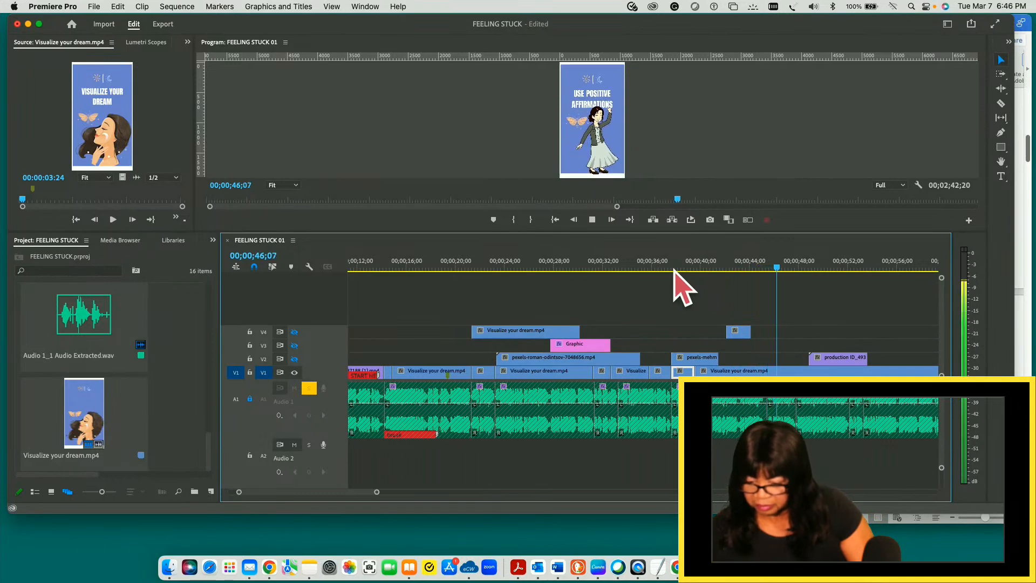
pyautogui.press('space')
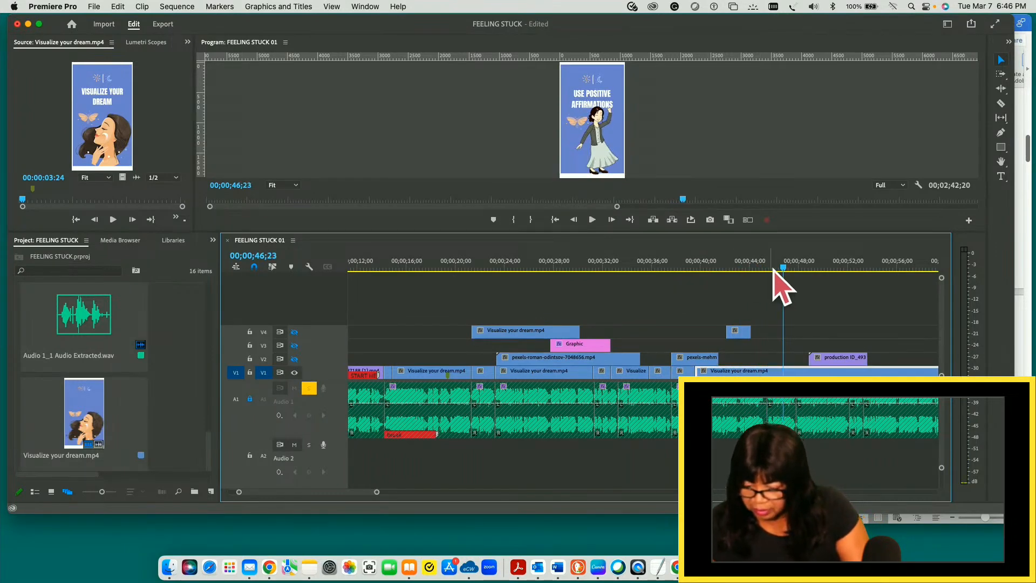
# - Replay the change to the USE POSITIVE AFFIRMATIONS slide and split the long V1 piece at 00;00;44;23, just before that slide appears
pyautogui.moveTo(784, 267); pyautogui.dragTo(769, 268)
pyautogui.press('space')
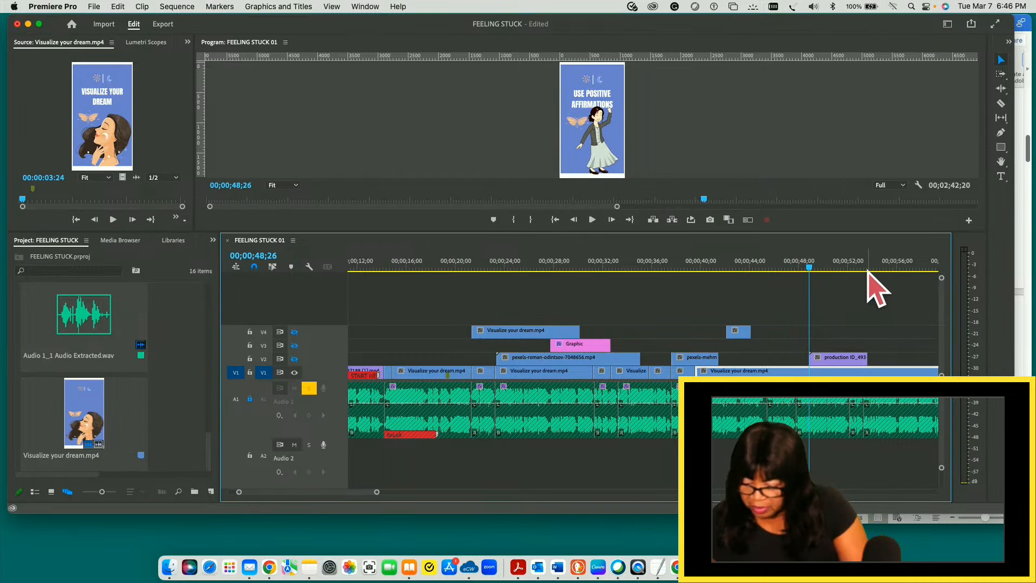
pyautogui.click(804, 268)
pyautogui.moveTo(802, 268); pyautogui.dragTo(778, 267)
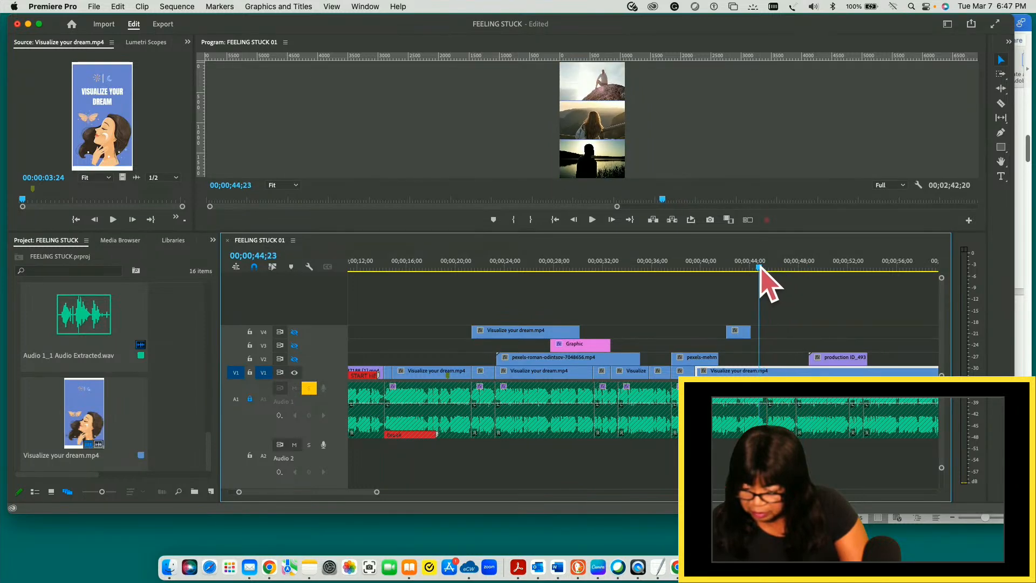
pyautogui.moveTo(760, 268)
pyautogui.mouseDown()
pyautogui.moveTo(777, 268)
pyautogui.moveTo(758, 268)
pyautogui.mouseUp()
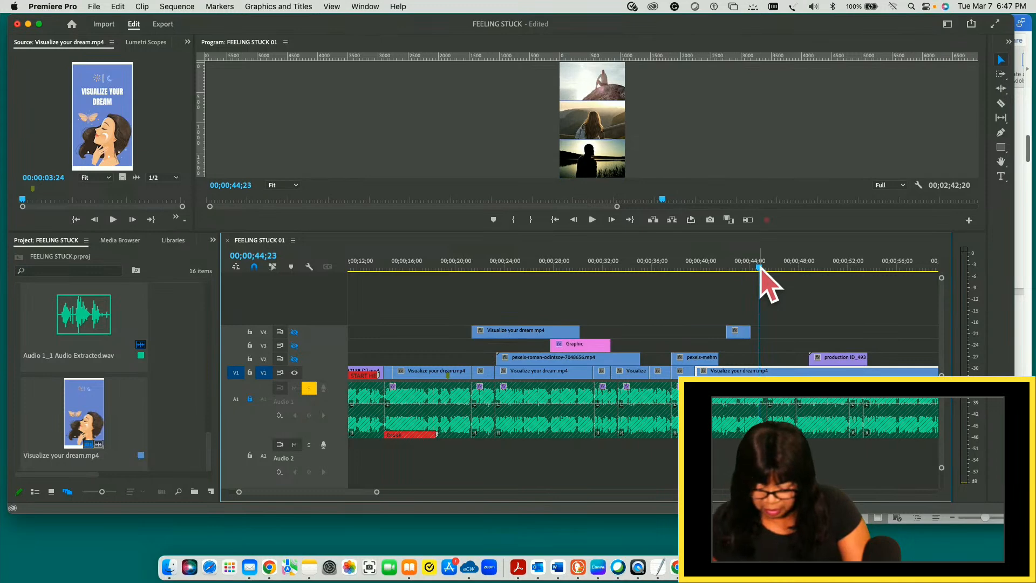
pyautogui.press('c')
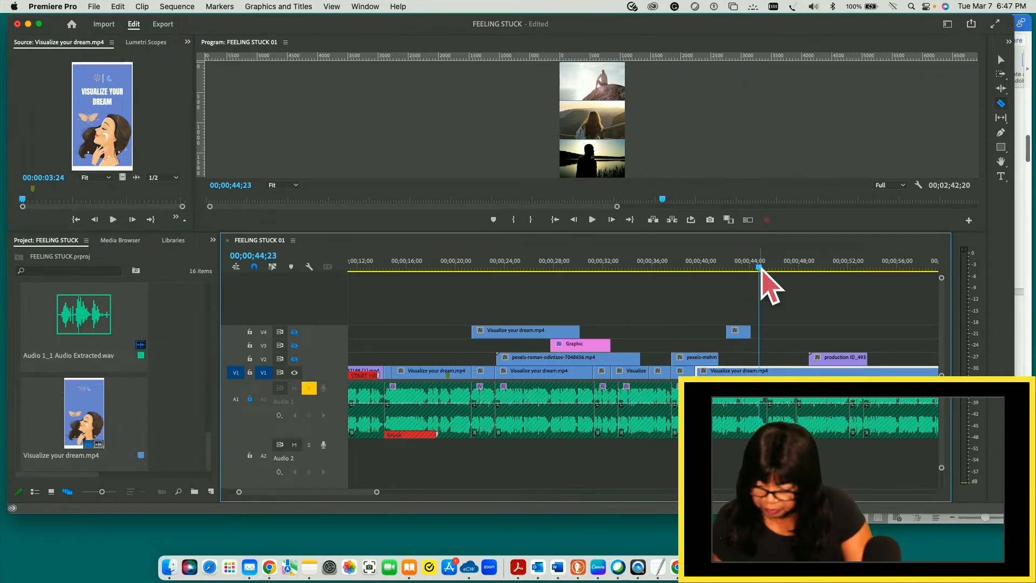
pyautogui.click(760, 372)
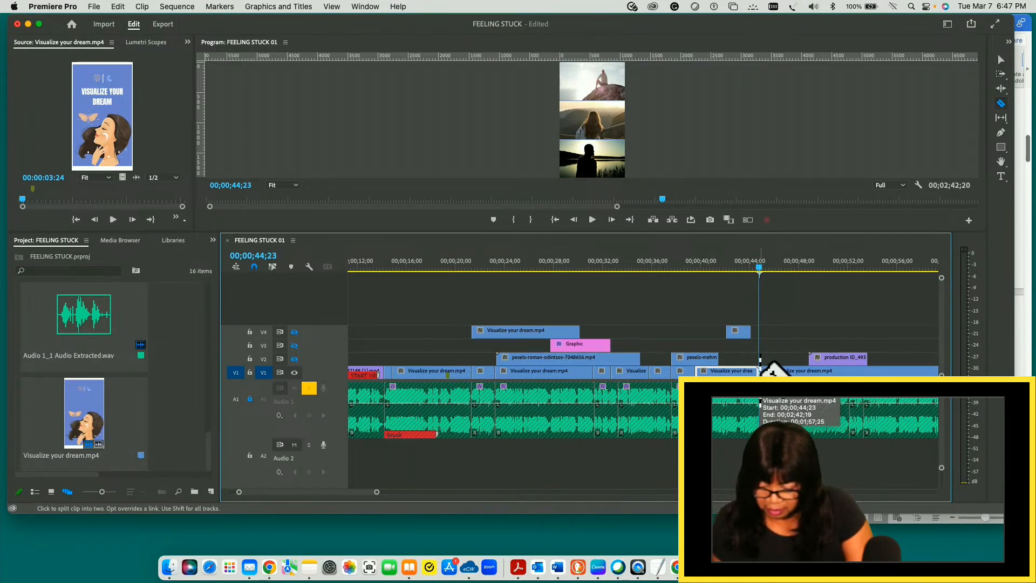
pyautogui.press('v')
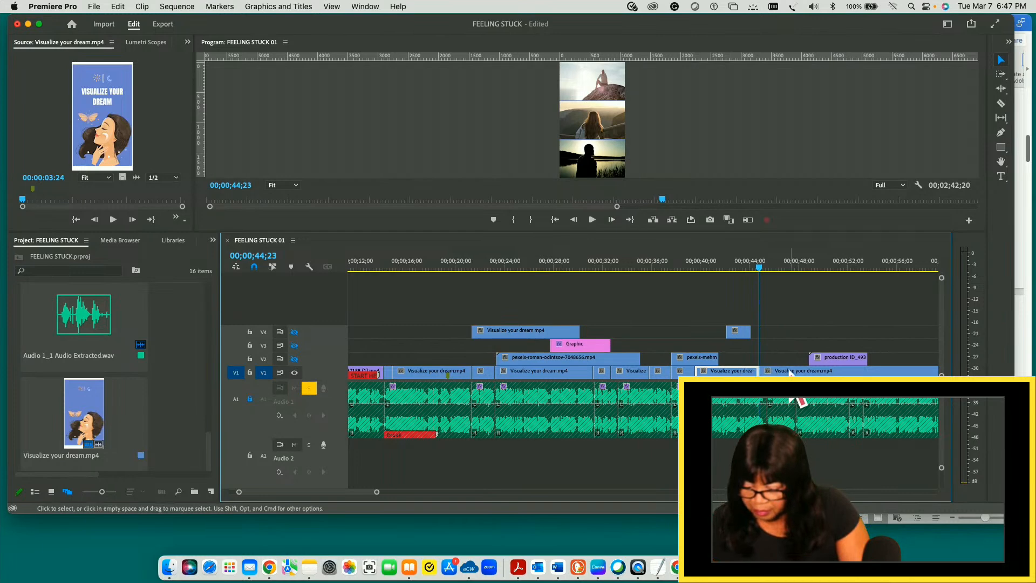
# - Play on from 00;00;44;27 and split the long V1 piece during the USE POSITIVE AFFIRMATIONS slide at about 00;00;47;23
pyautogui.moveTo(763, 267)
pyautogui.mouseDown()
pyautogui.moveTo(717, 273)
pyautogui.moveTo(762, 268)
pyautogui.mouseUp()
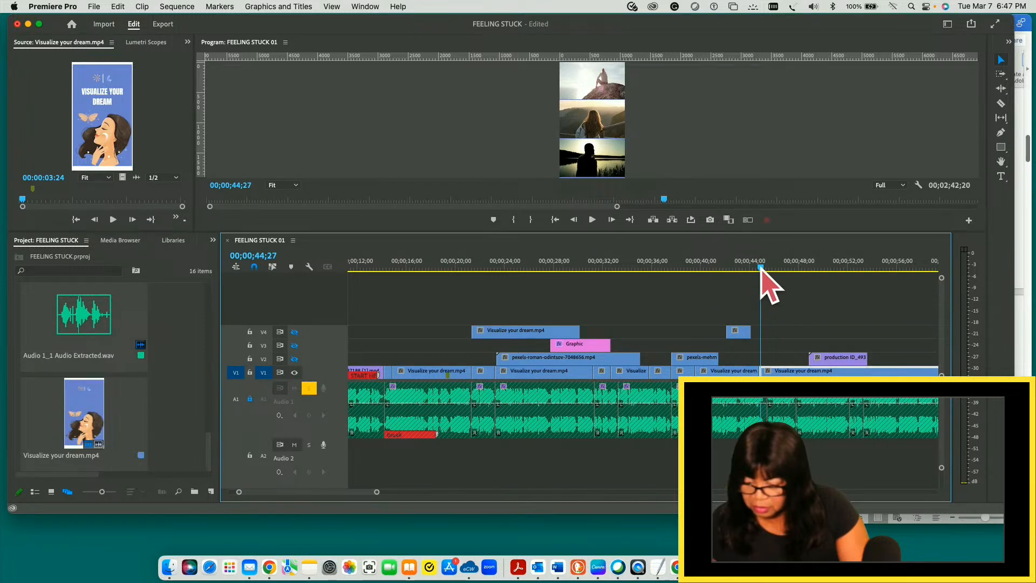
pyautogui.press('space')
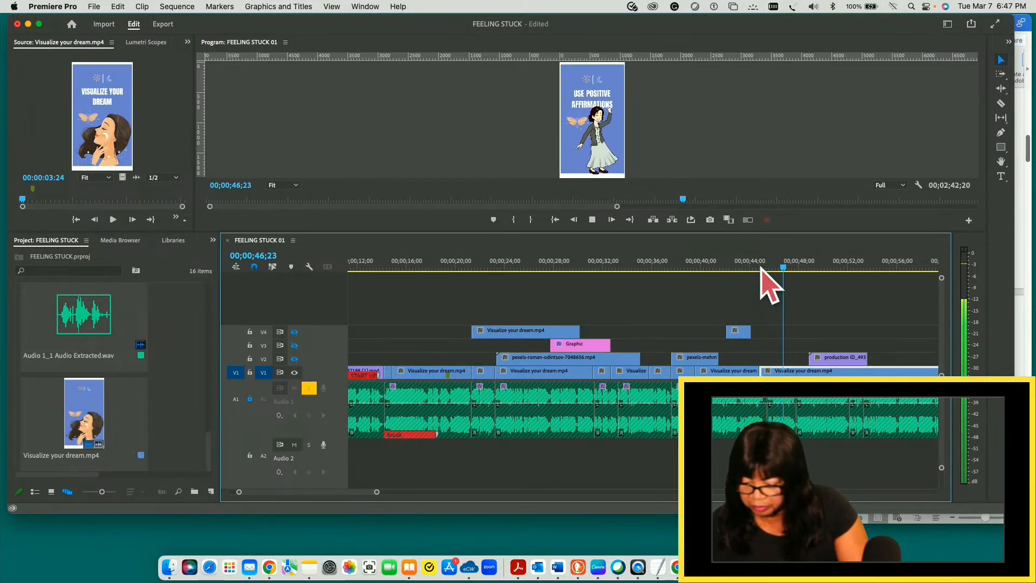
pyautogui.press('space')
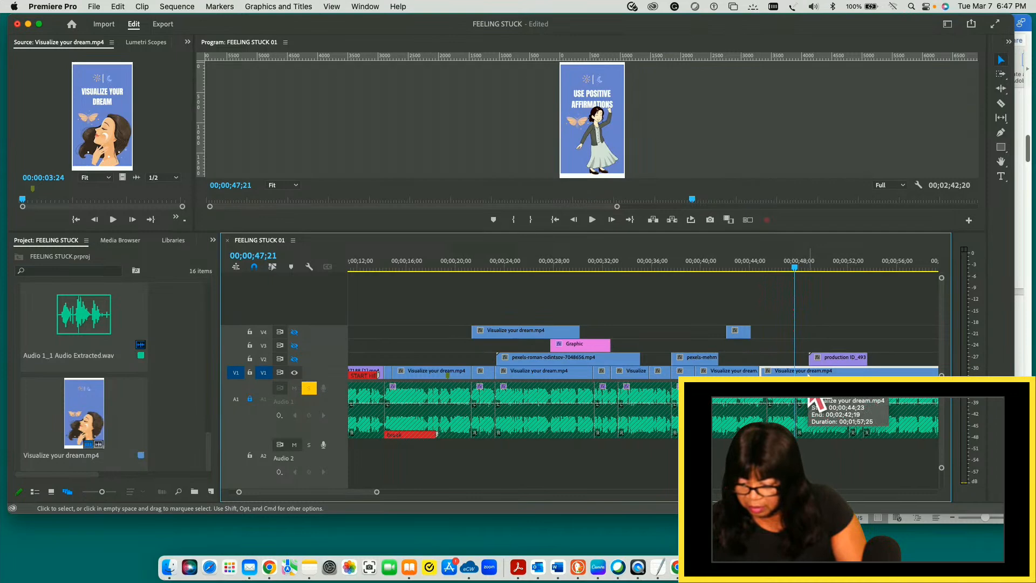
pyautogui.press('c')
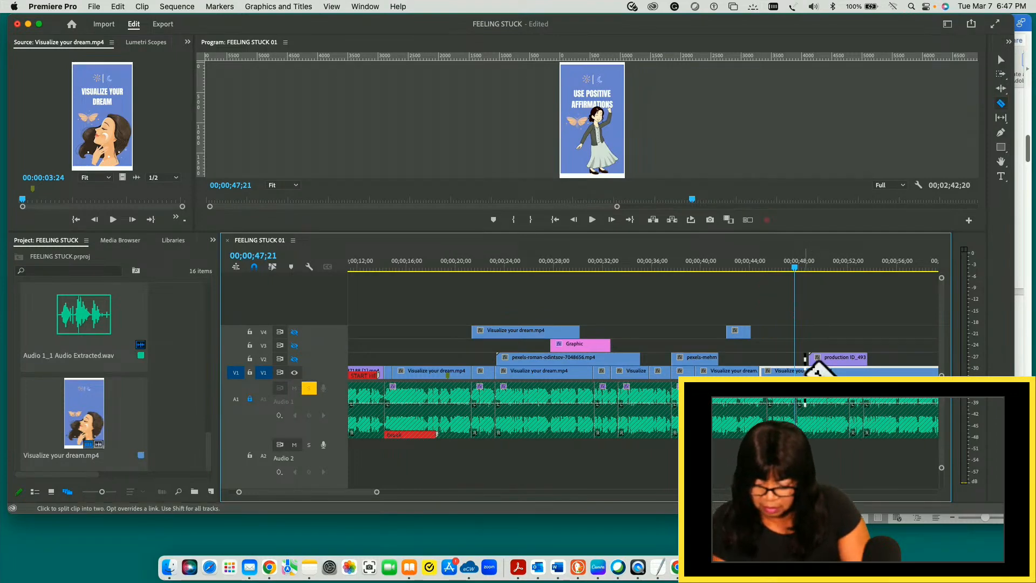
pyautogui.click(796, 371)
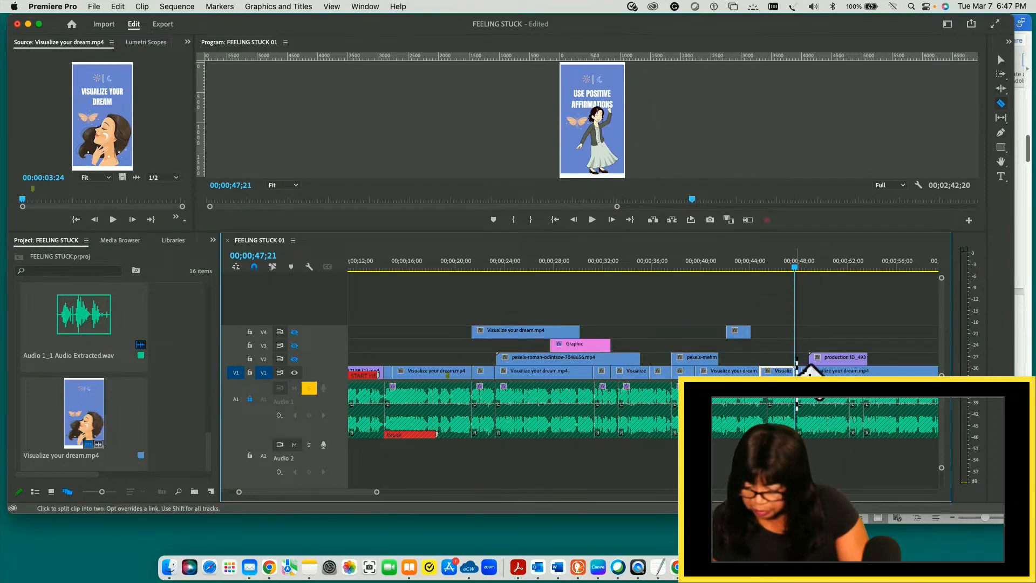
pyautogui.press('v')
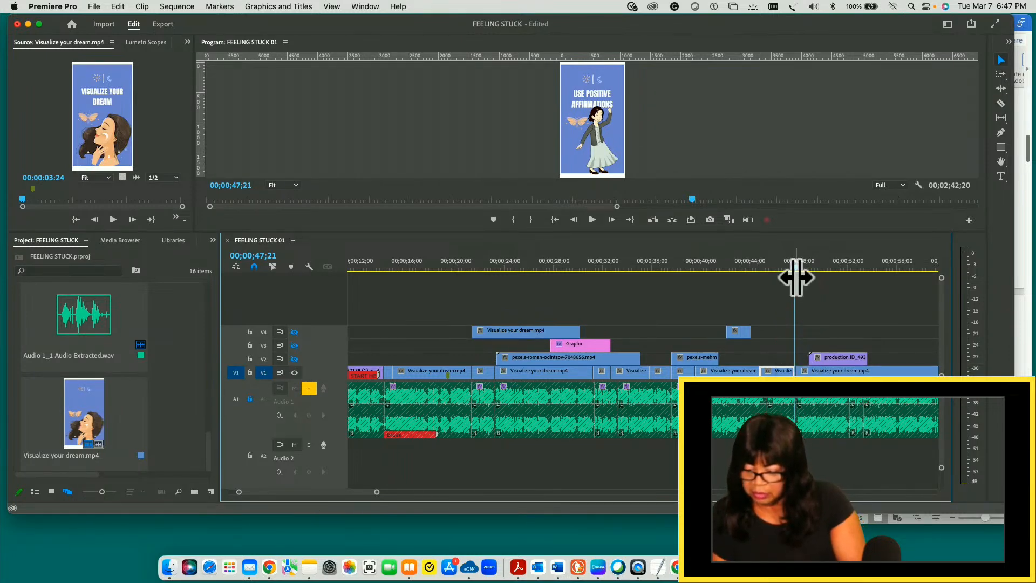
# - Play the short USE POSITIVE AFFIRMATIONS piece from its start across the new cut, up to 00;00;48;17
pyautogui.moveTo(795, 267); pyautogui.dragTo(760, 266)
pyautogui.press('space')
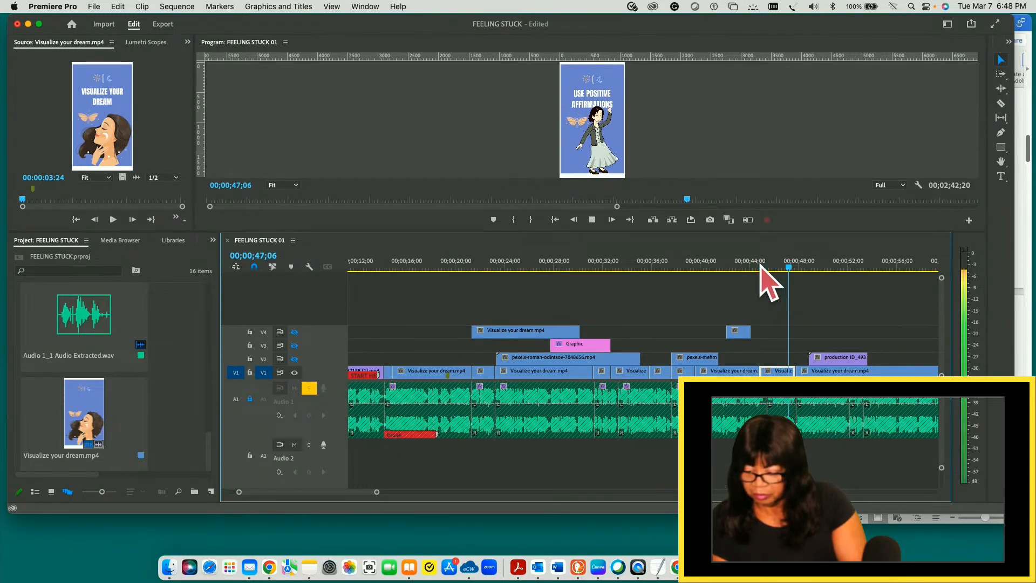
pyautogui.press('space')
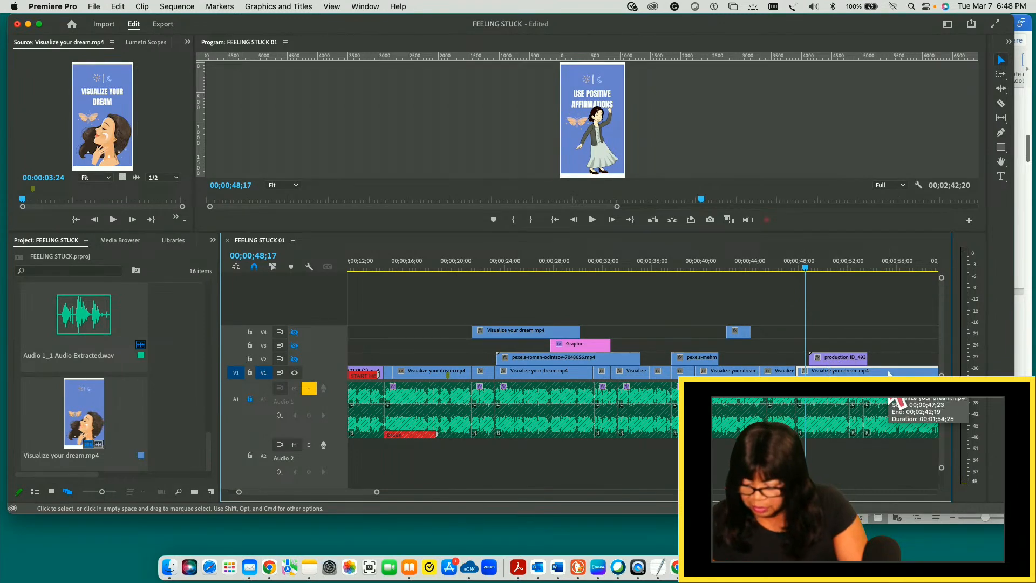
# - Play the long V1 piece from 00;00;47;24 to 00;00;54;17, and replay it from 00;00;52;01 to check it against the audio
pyautogui.press('-')
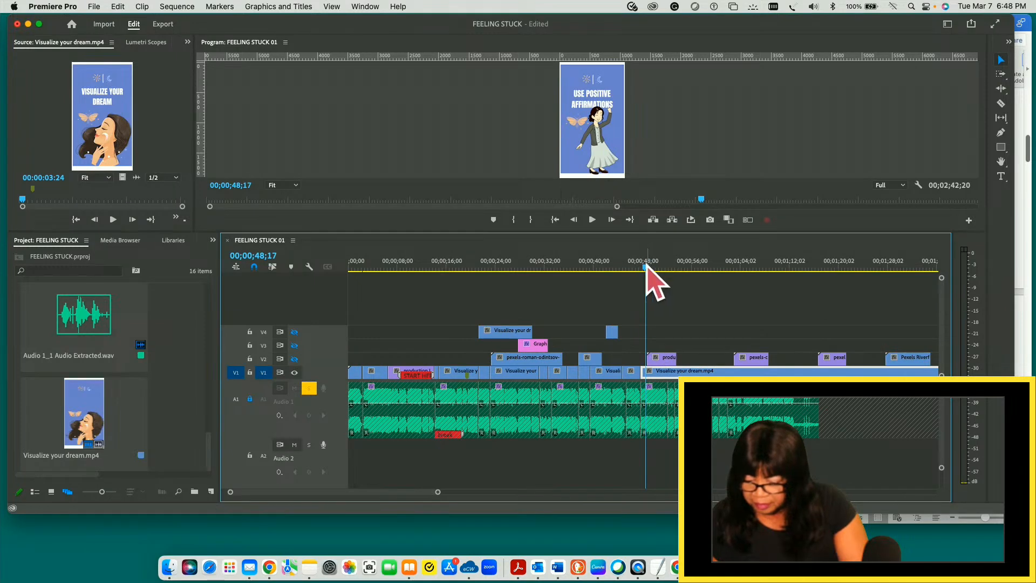
pyautogui.moveTo(646, 266)
pyautogui.mouseDown()
pyautogui.moveTo(664, 266)
pyautogui.moveTo(642, 266)
pyautogui.mouseUp()
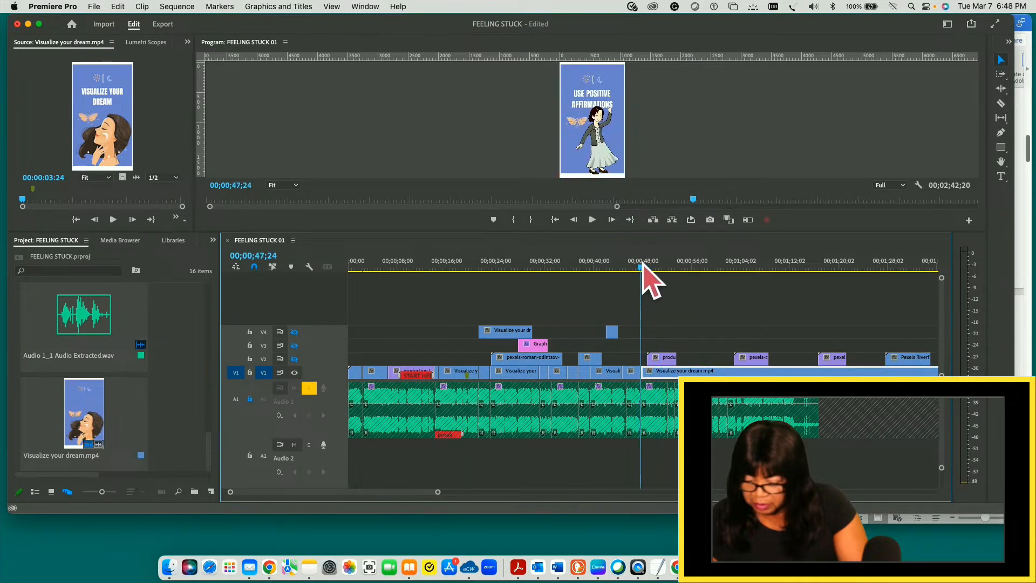
pyautogui.press('space')
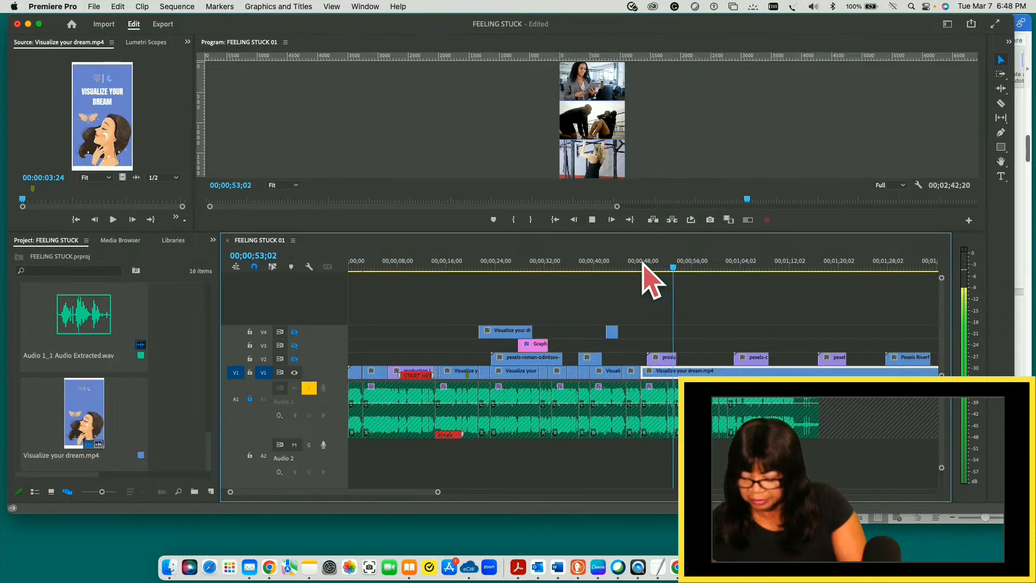
pyautogui.press('space')
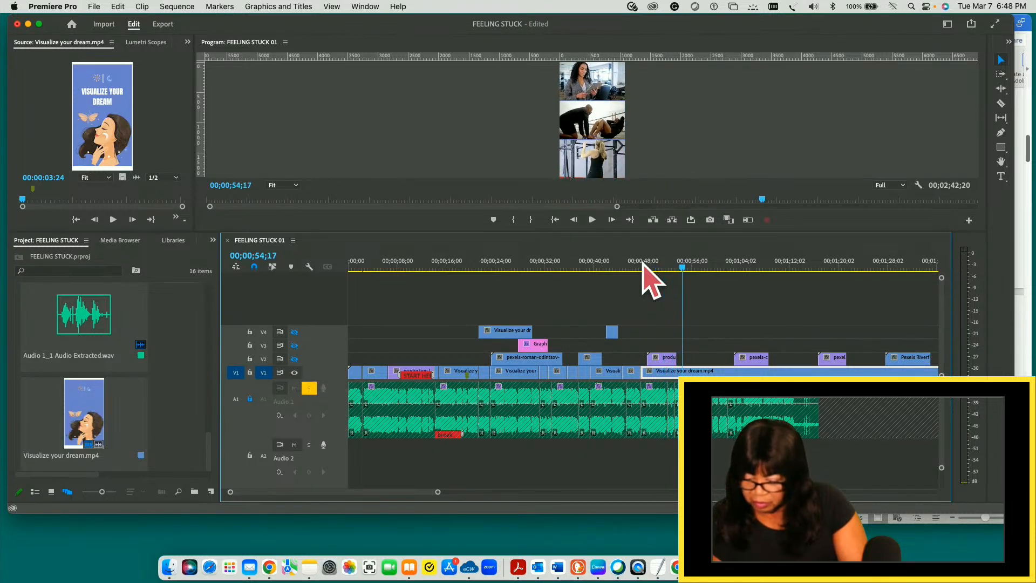
pyautogui.moveTo(683, 267); pyautogui.dragTo(669, 267)
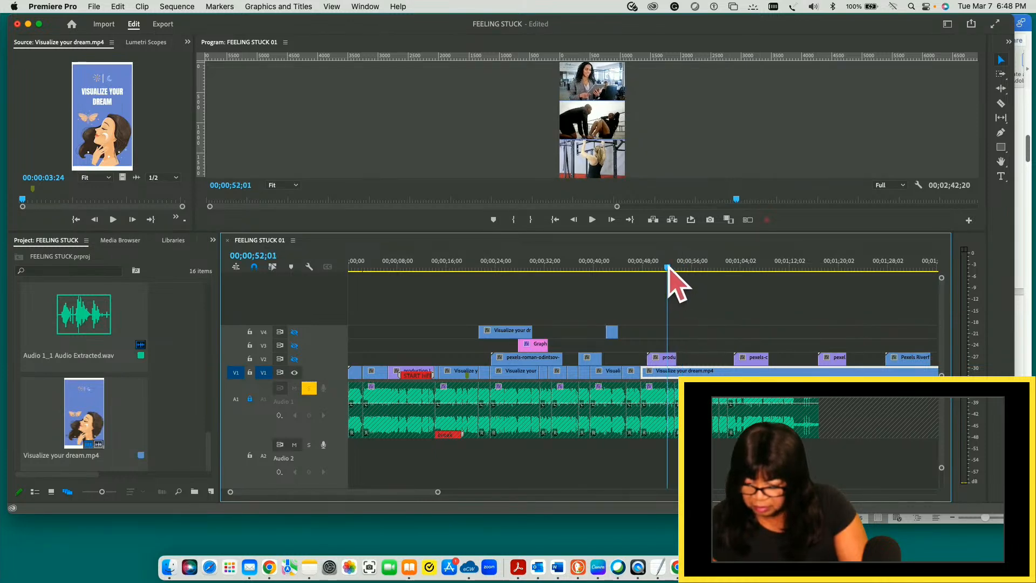
pyautogui.press('space')
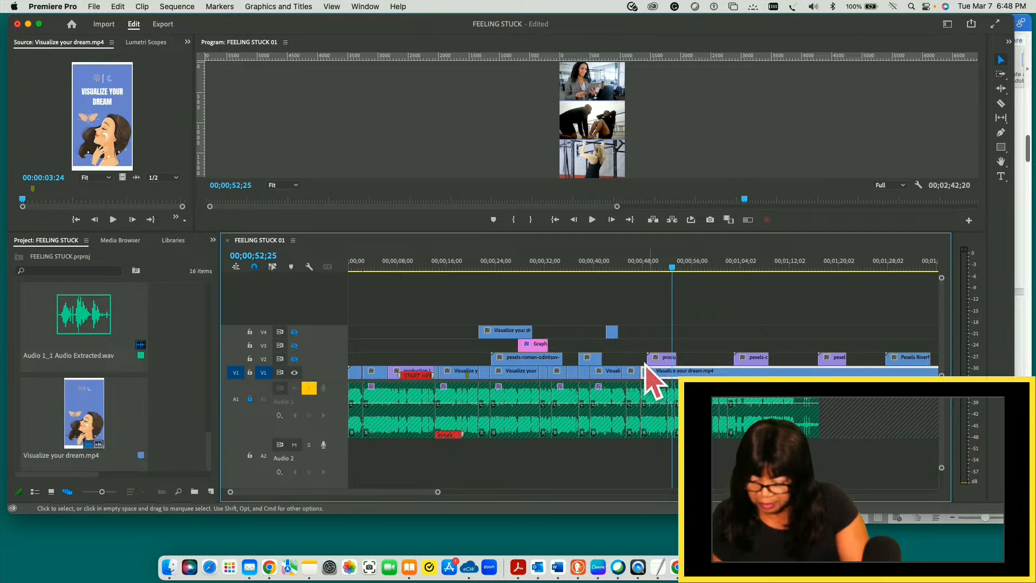
# - Inspect the audio cut beneath the three-photo slide up close, replay from there, and park the playhead at 00;00;52;04
pyautogui.moveTo(439, 491); pyautogui.dragTo(319, 493)
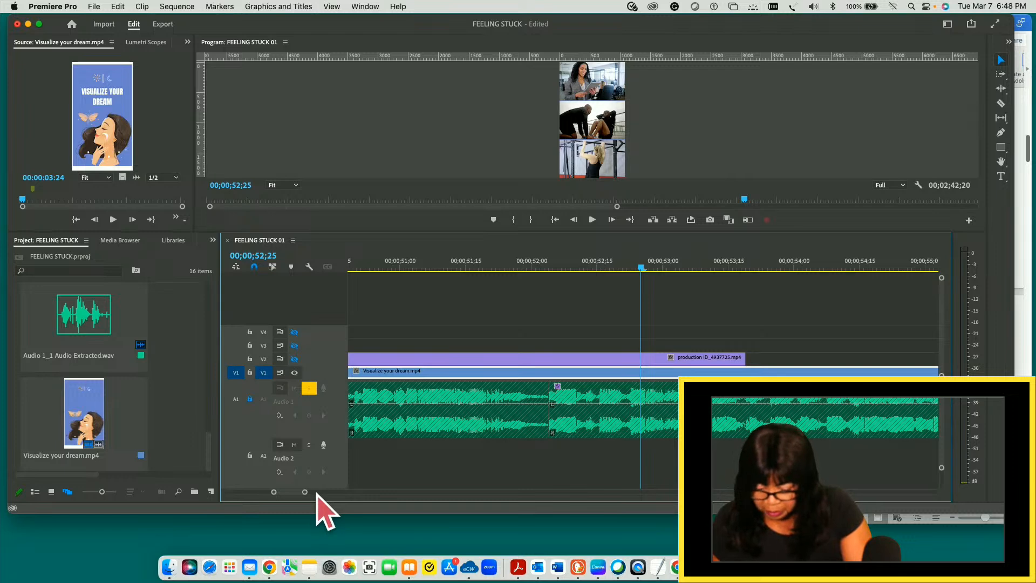
pyautogui.moveTo(305, 493); pyautogui.dragTo(310, 493)
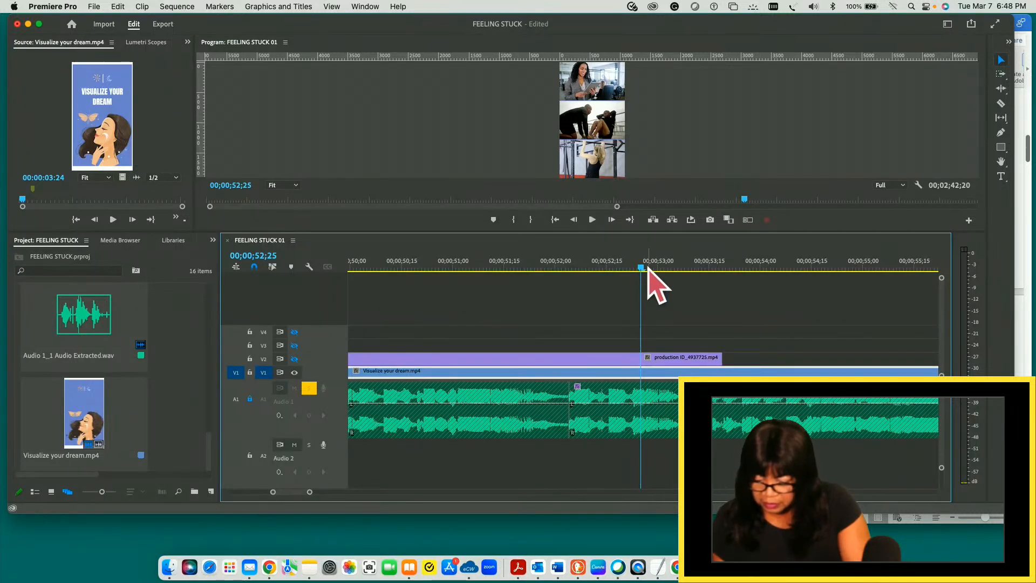
pyautogui.moveTo(642, 269); pyautogui.dragTo(574, 268)
pyautogui.press('space')
pyautogui.press('space')
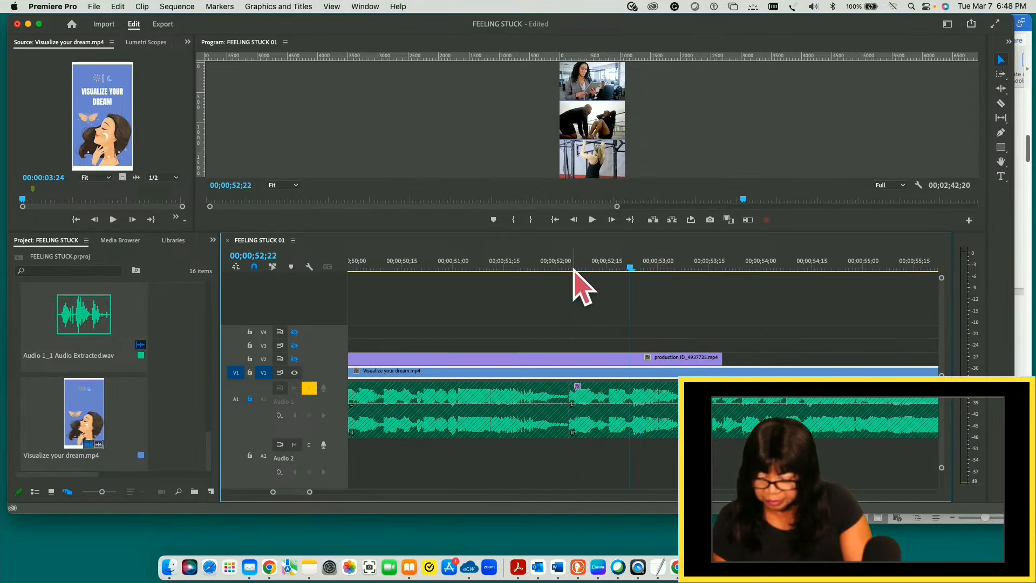
pyautogui.moveTo(631, 269); pyautogui.dragTo(569, 268)
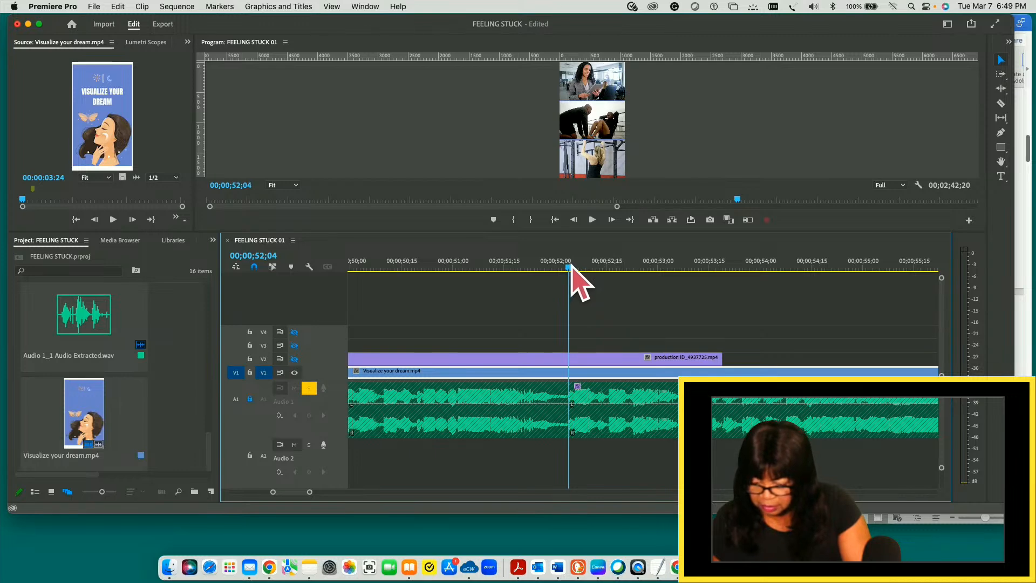
# - Add a marker to the long V1 piece at 00;00;52;04, set its color to red, and save the project
pyautogui.moveTo(571, 268); pyautogui.dragTo(569, 297)
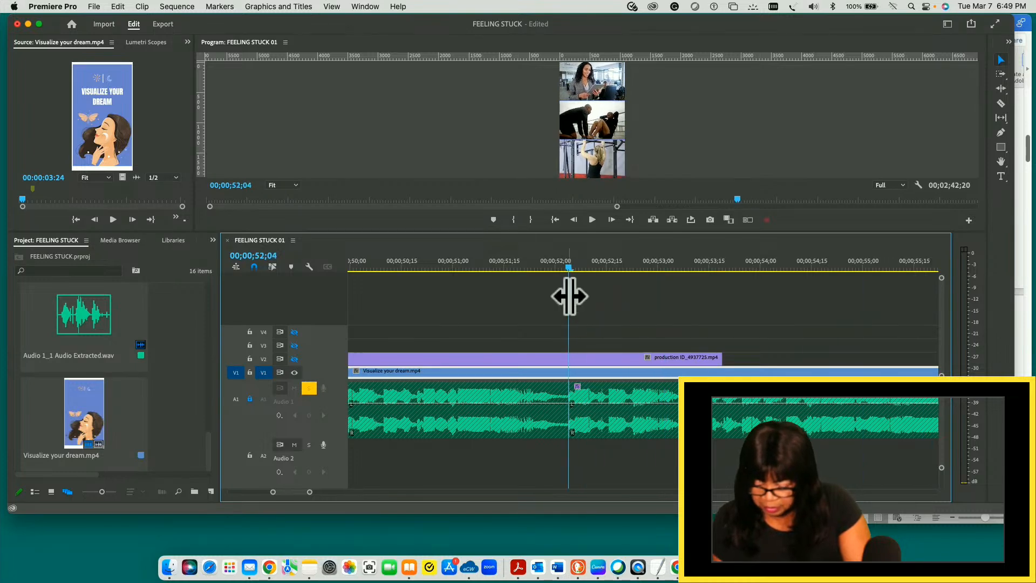
pyautogui.press('m')
pyautogui.press('m')
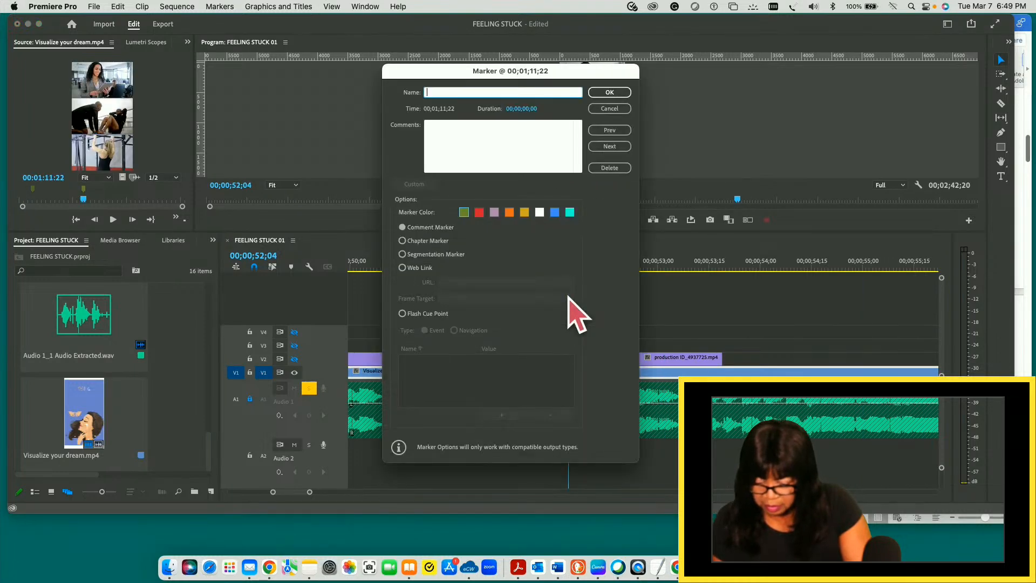
pyautogui.click(479, 212)
pyautogui.click(609, 92)
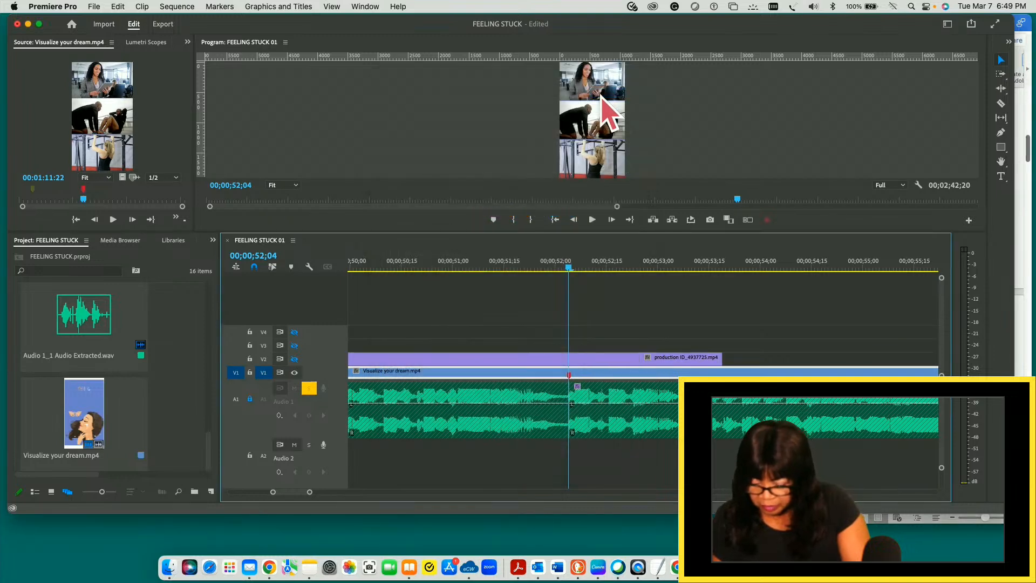
pyautogui.press('super+s')
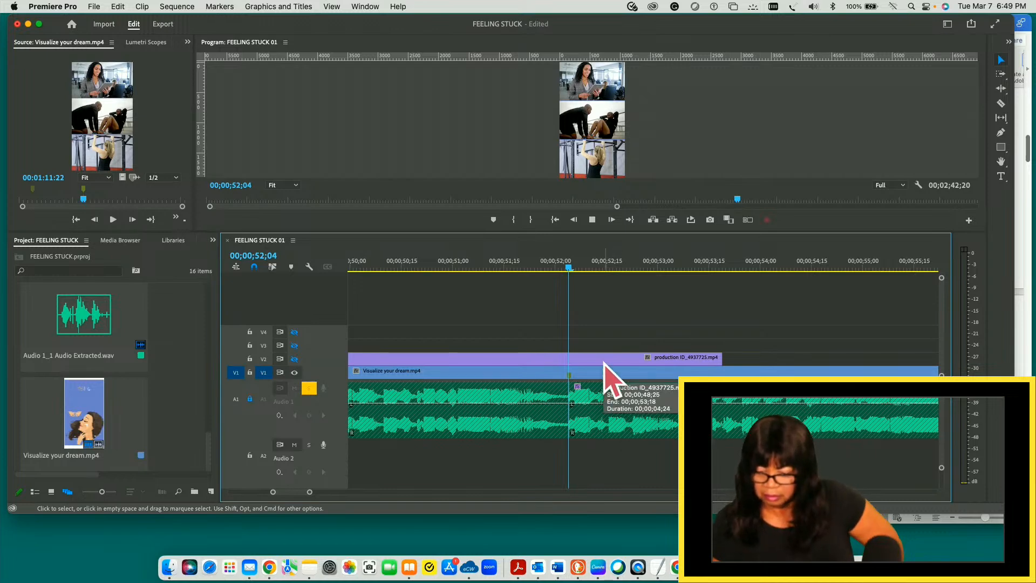
# - Play from the marker into the TAKE ACTION slide up to 00;00;56;18, and return the playhead to 00;00;53;15
pyautogui.press('space')
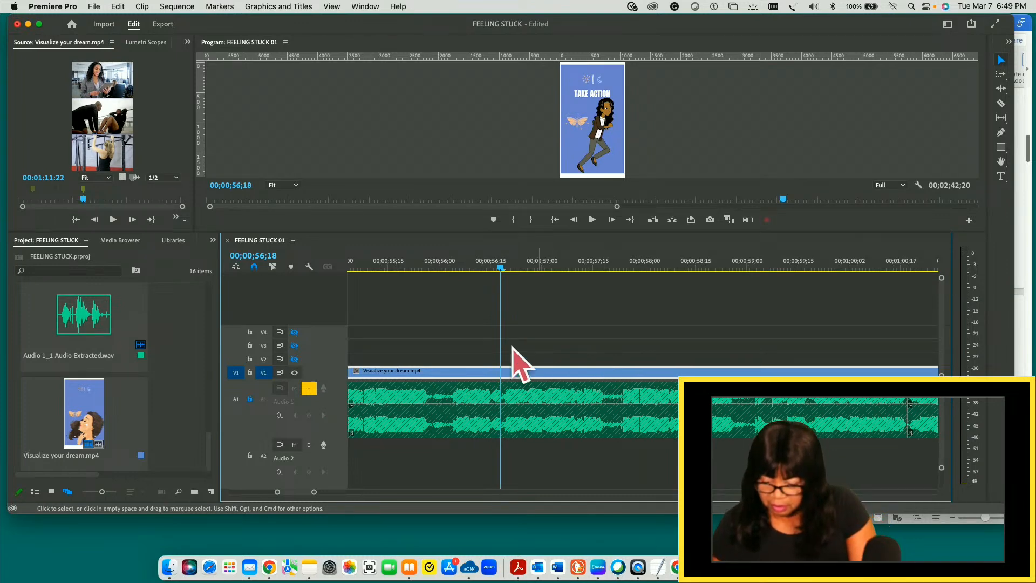
pyautogui.moveTo(500, 268); pyautogui.dragTo(387, 252)
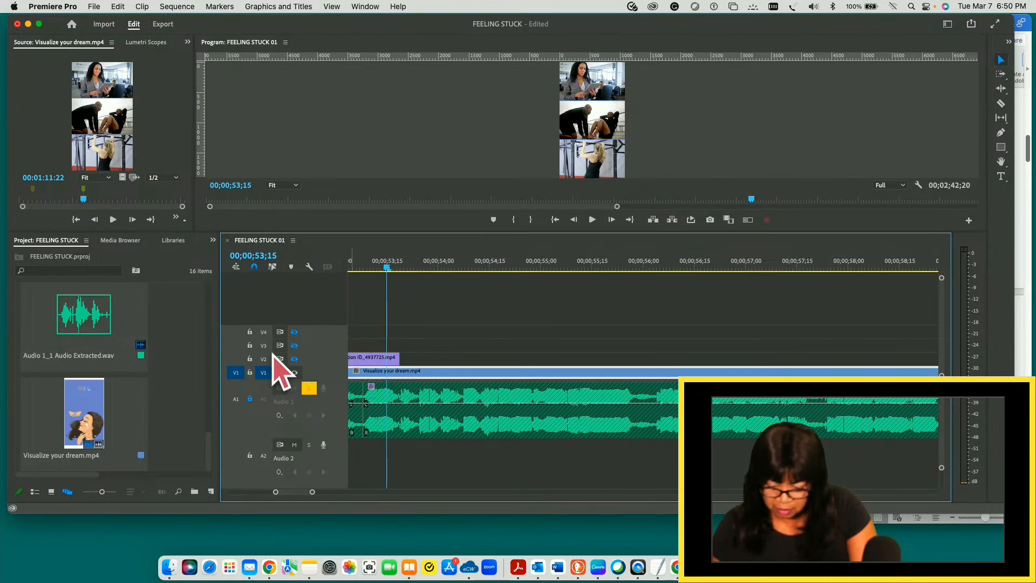
# - Lock the V2, V3 and V4 video tracks
pyautogui.click(250, 359)
pyautogui.click(250, 346)
pyautogui.click(250, 332)
# - Isolate the TAKE ACTION slide on V1 by splitting the clip at 00;00;54;24 and at 00;00;56;03
pyautogui.moveTo(386, 268); pyautogui.dragTo(489, 269)
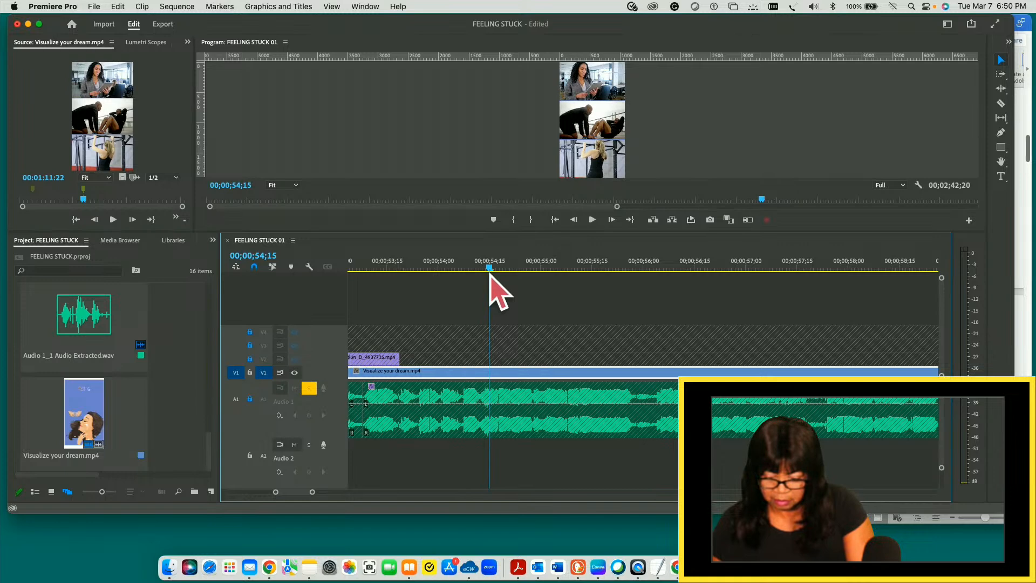
pyautogui.moveTo(490, 268); pyautogui.dragTo(521, 273)
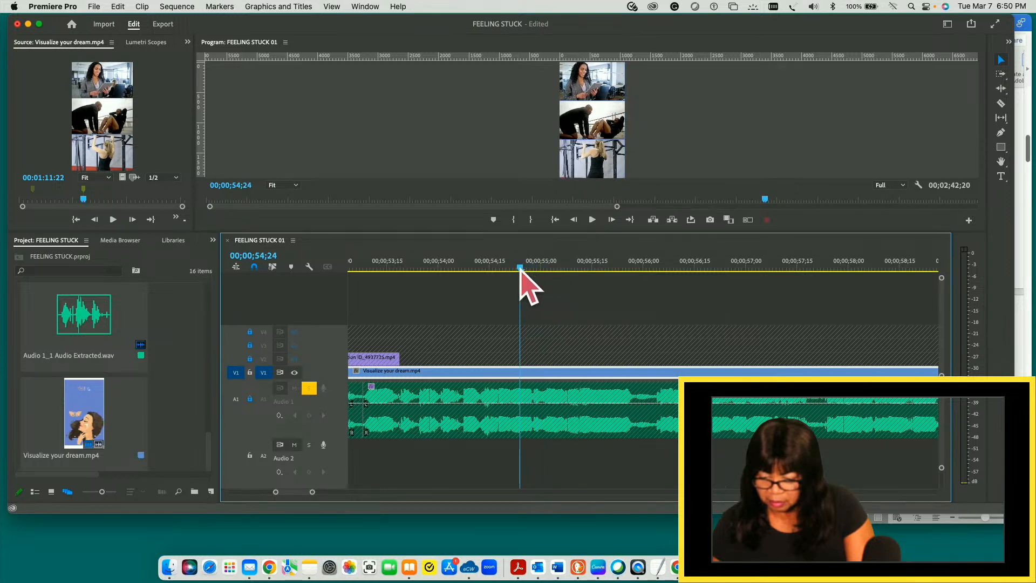
pyautogui.press('c')
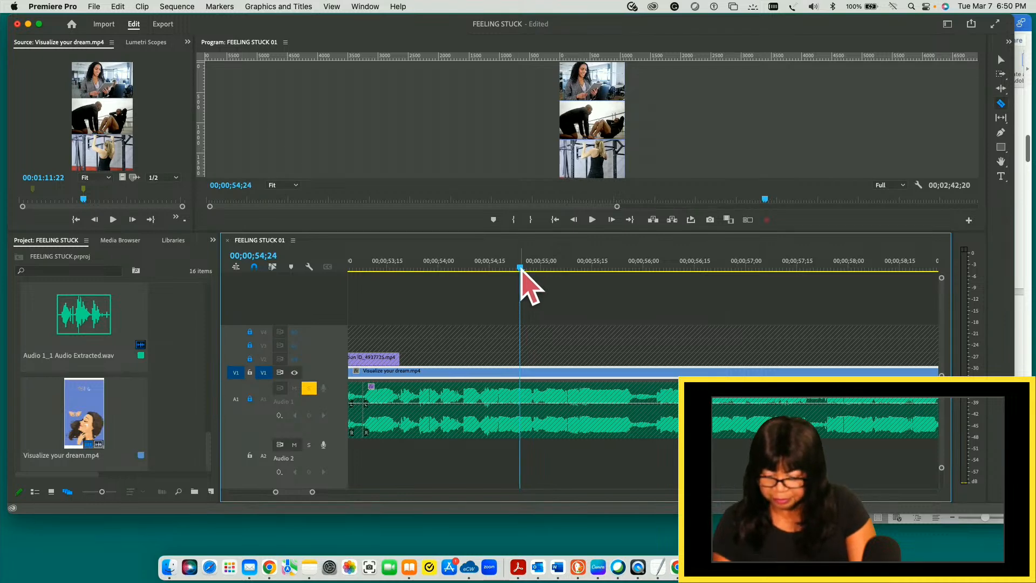
pyautogui.click(526, 373)
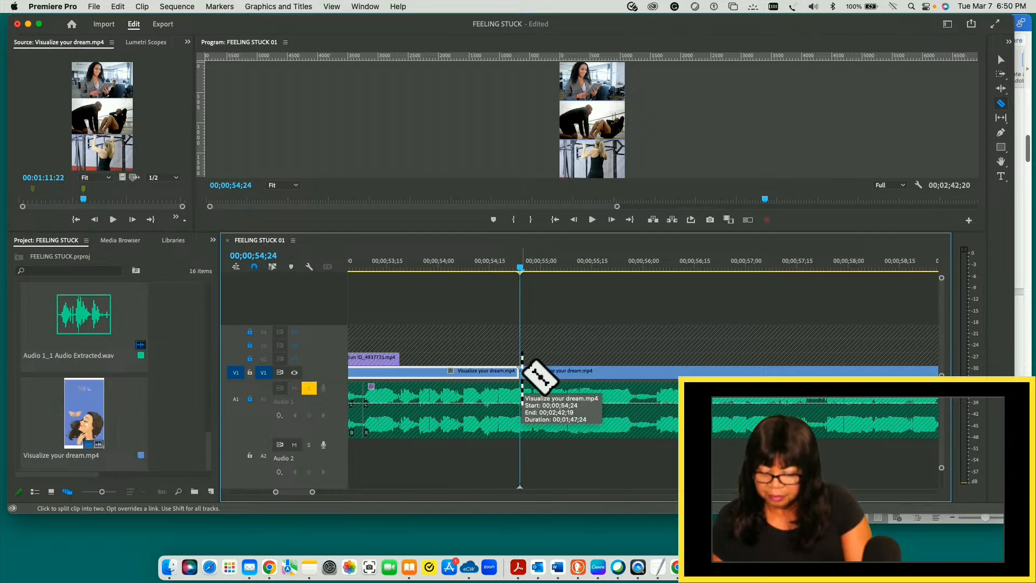
pyautogui.press('v')
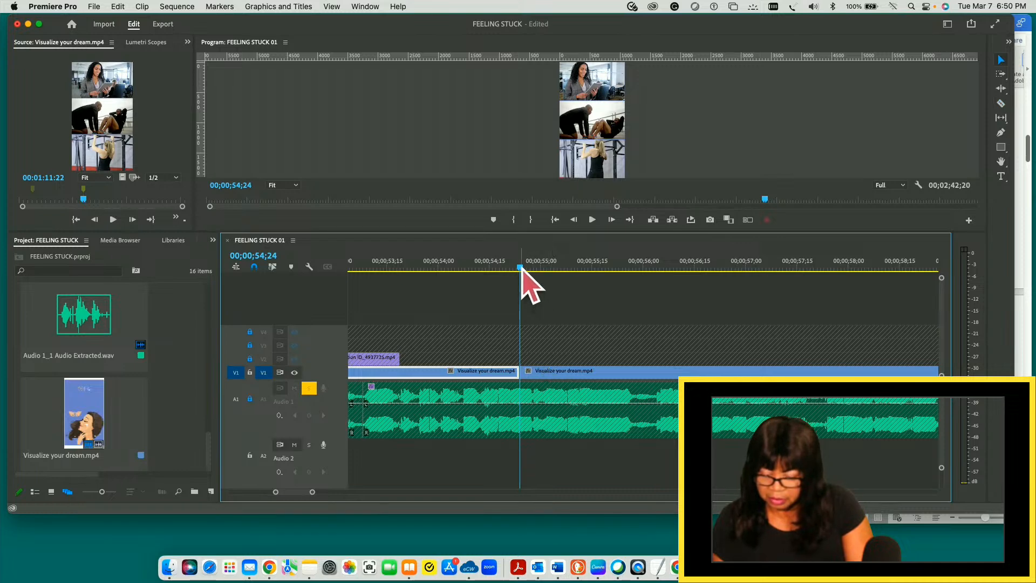
pyautogui.moveTo(522, 268); pyautogui.dragTo(654, 268)
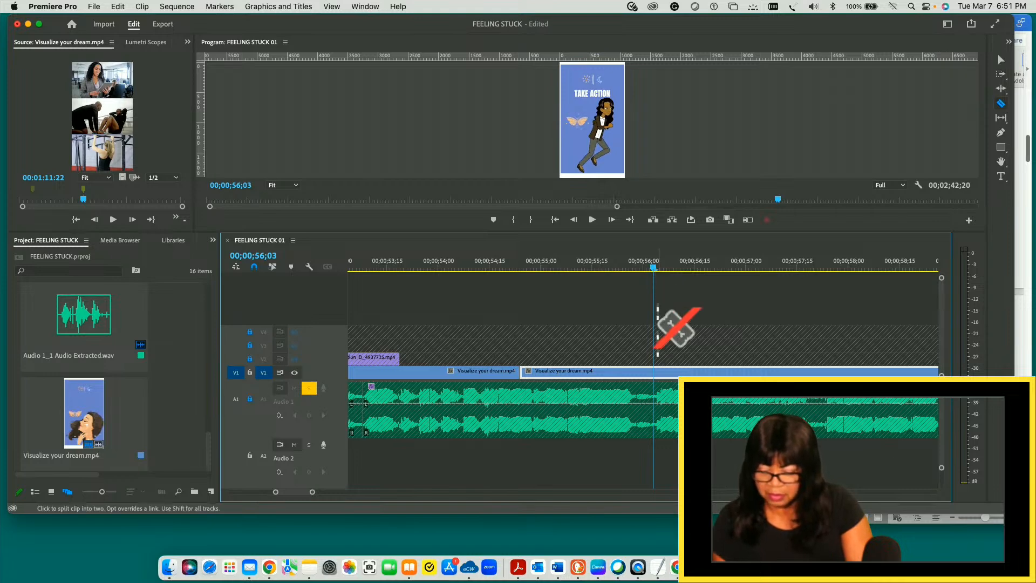
pyautogui.click(654, 371)
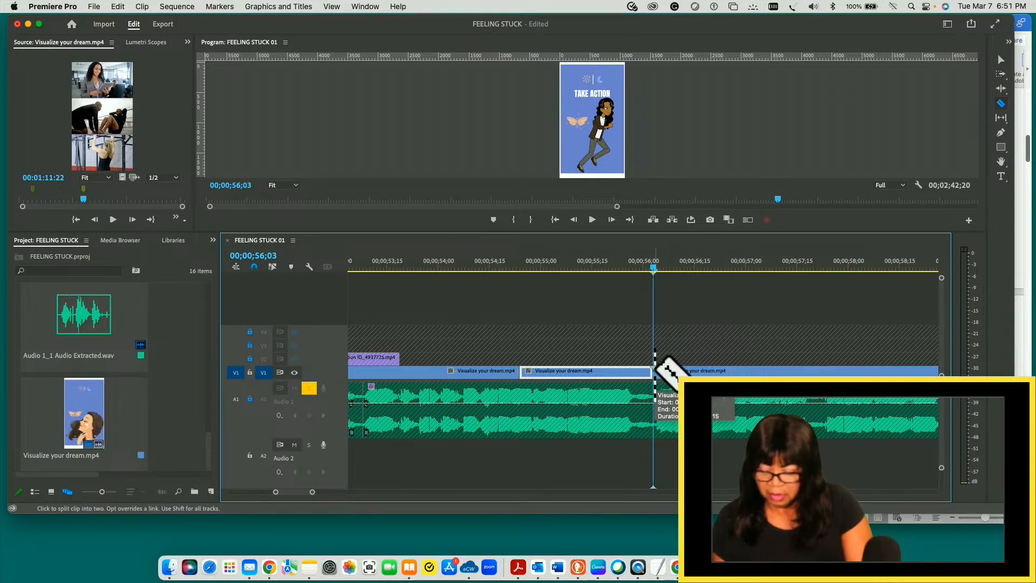
pyautogui.press('v')
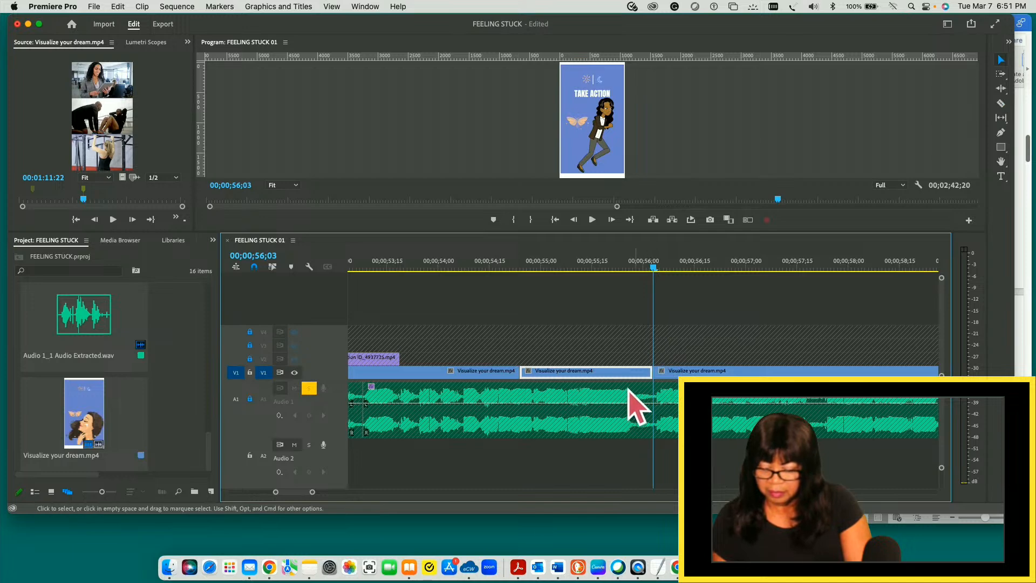
# - Unlock the V4 track and move the isolated TAKE ACTION piece from V1 straight up to V4
pyautogui.moveTo(647, 270)
pyautogui.mouseDown()
pyautogui.moveTo(575, 275)
pyautogui.moveTo(634, 272)
pyautogui.mouseUp()
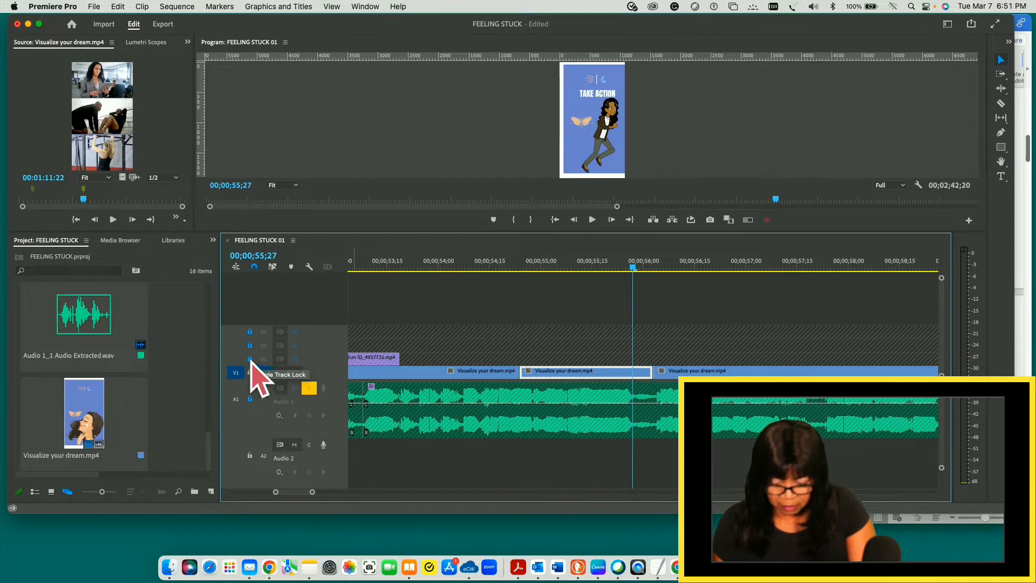
pyautogui.click(249, 332)
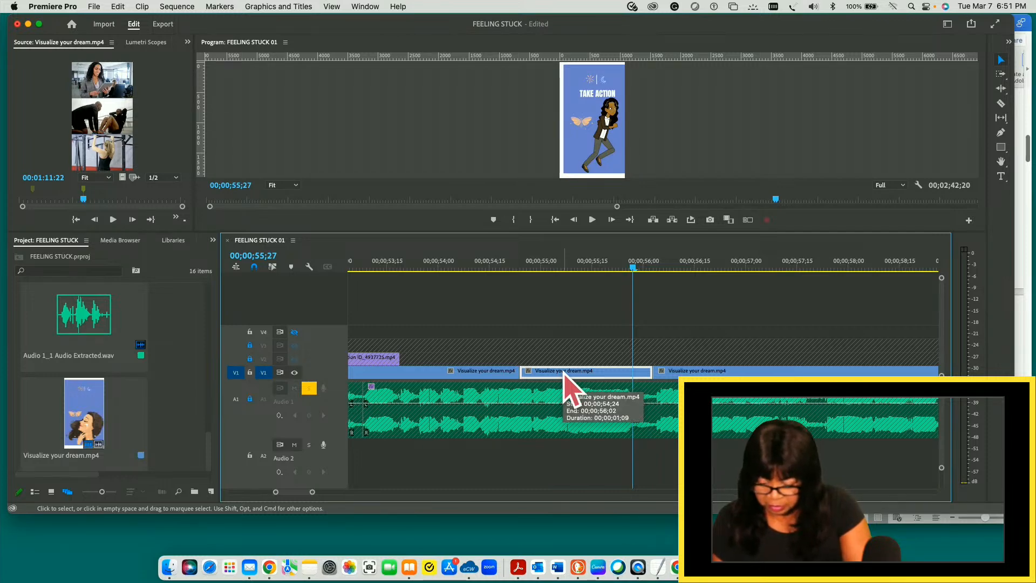
pyautogui.moveTo(564, 373); pyautogui.dragTo(564, 343)
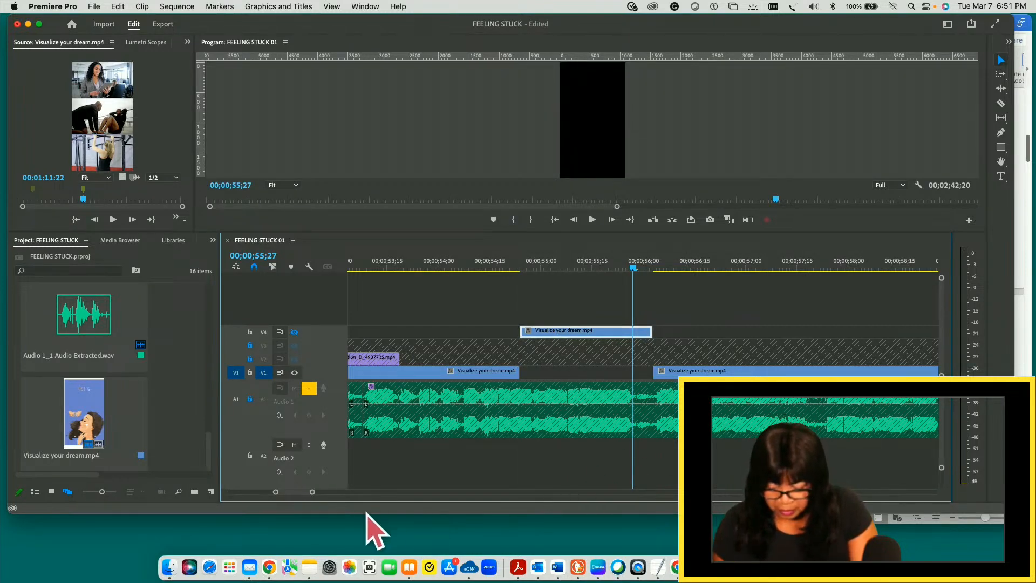
# - Split the three-photo piece on V1 at its marker, at 00;00;52;05
pyautogui.press('-')
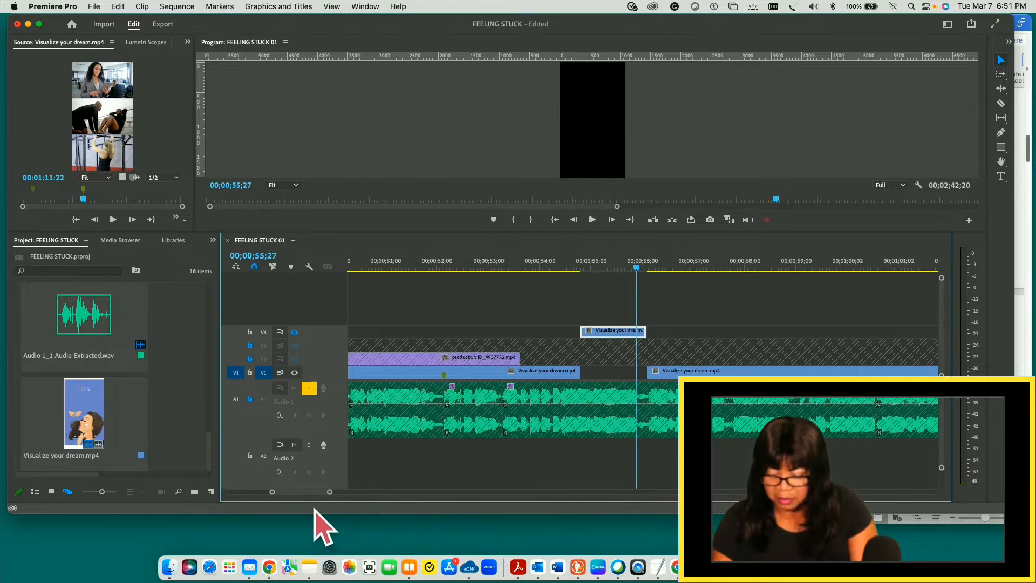
pyautogui.press('-')
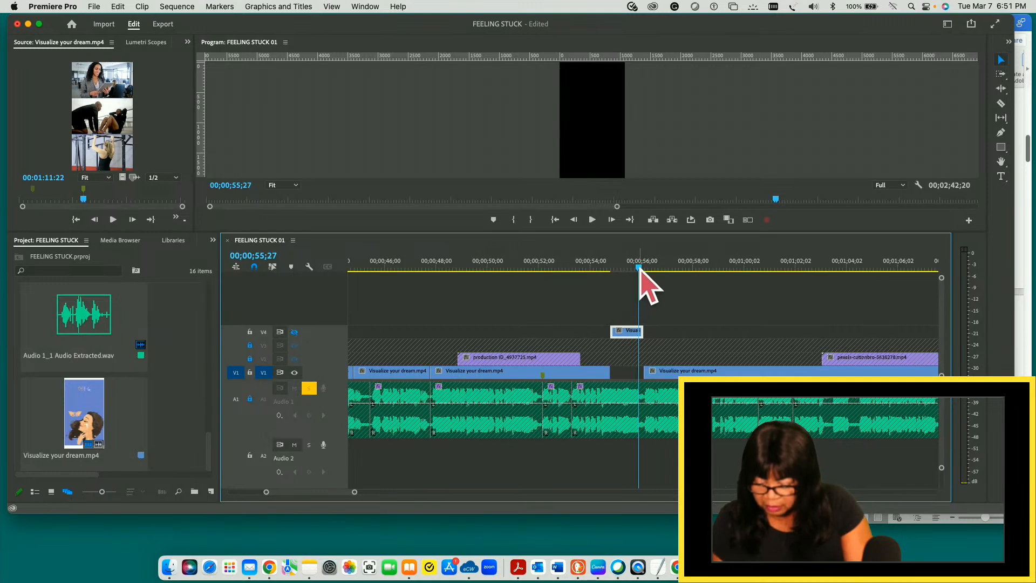
pyautogui.moveTo(639, 268); pyautogui.dragTo(586, 270)
pyautogui.moveTo(544, 271); pyautogui.dragTo(543, 271)
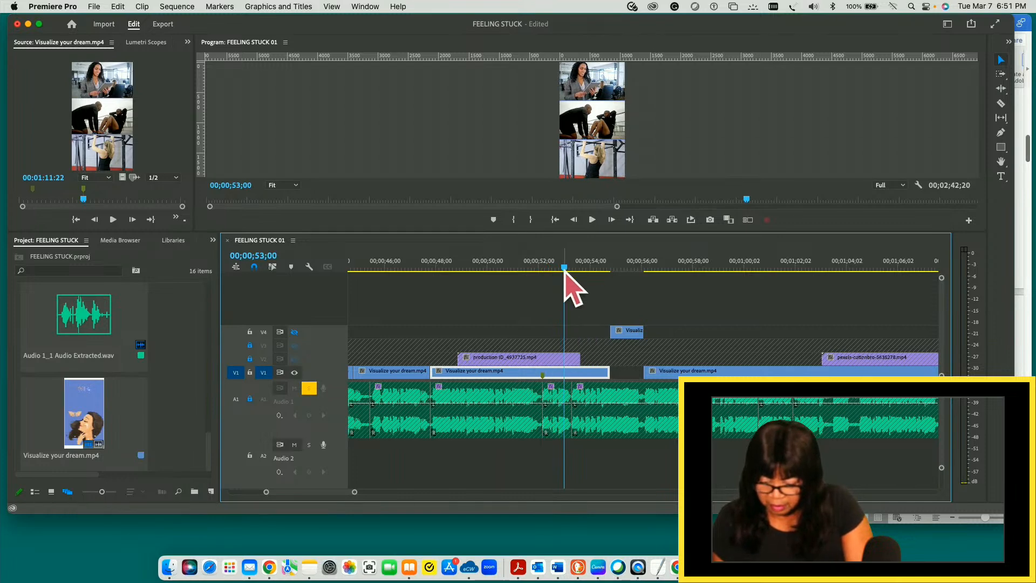
pyautogui.moveTo(564, 268); pyautogui.dragTo(544, 268)
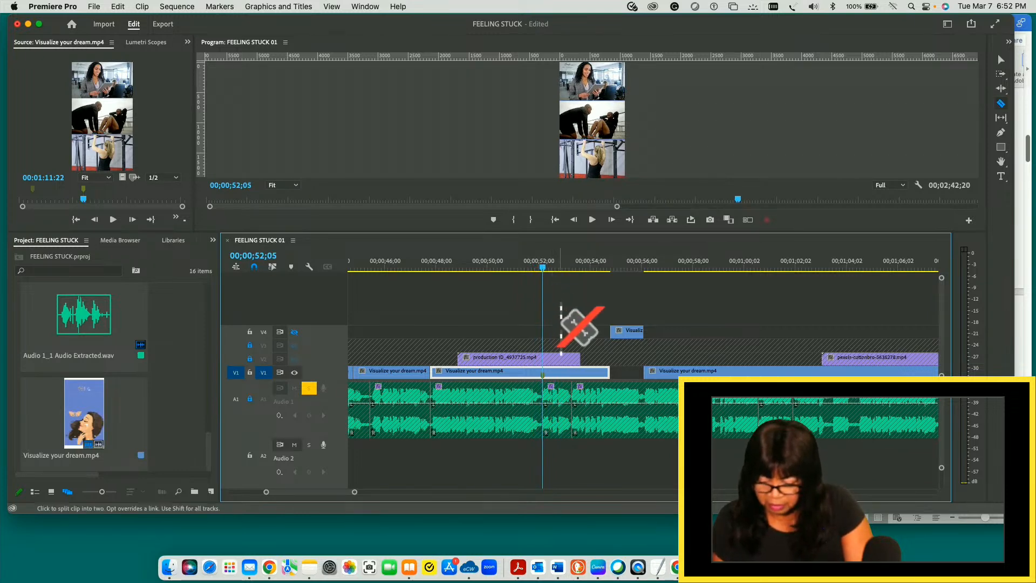
pyautogui.click(543, 373)
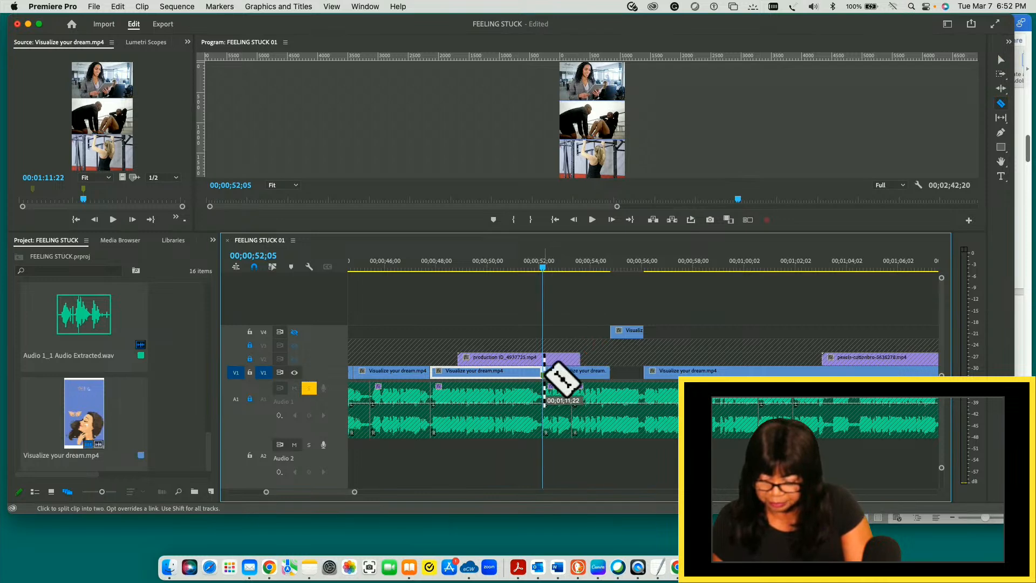
pyautogui.press('v')
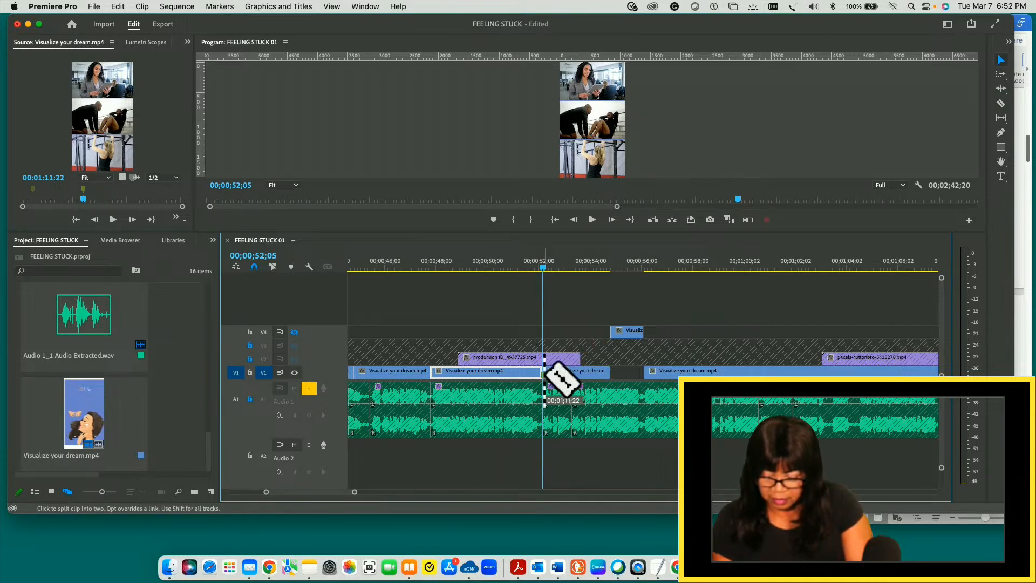
# - Move the three-photo remainder after the cut up to V4, and place the TAKE ACTION piece on V1 at 00;00;52;05
pyautogui.click(564, 373)
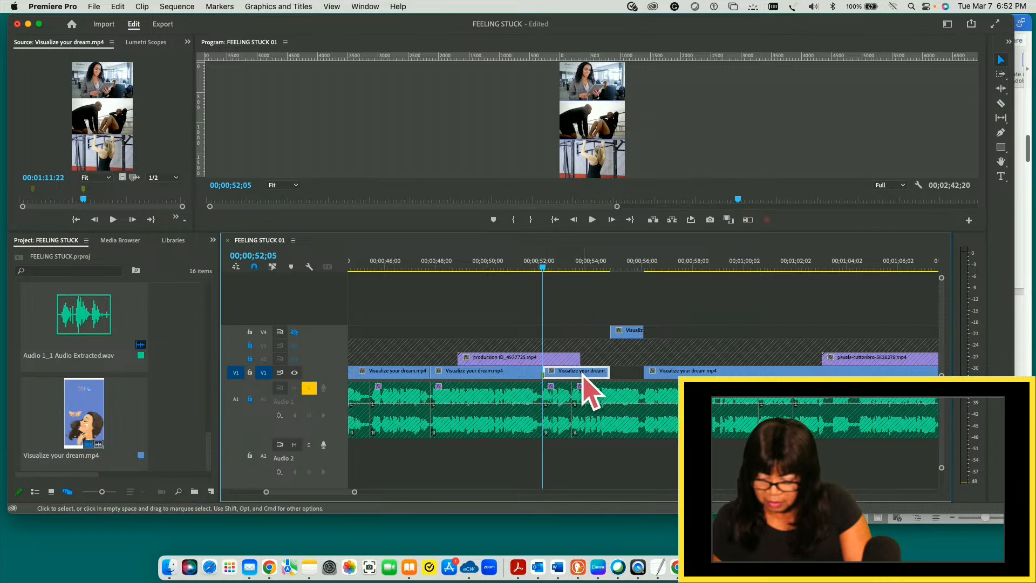
pyautogui.moveTo(583, 377); pyautogui.dragTo(553, 326)
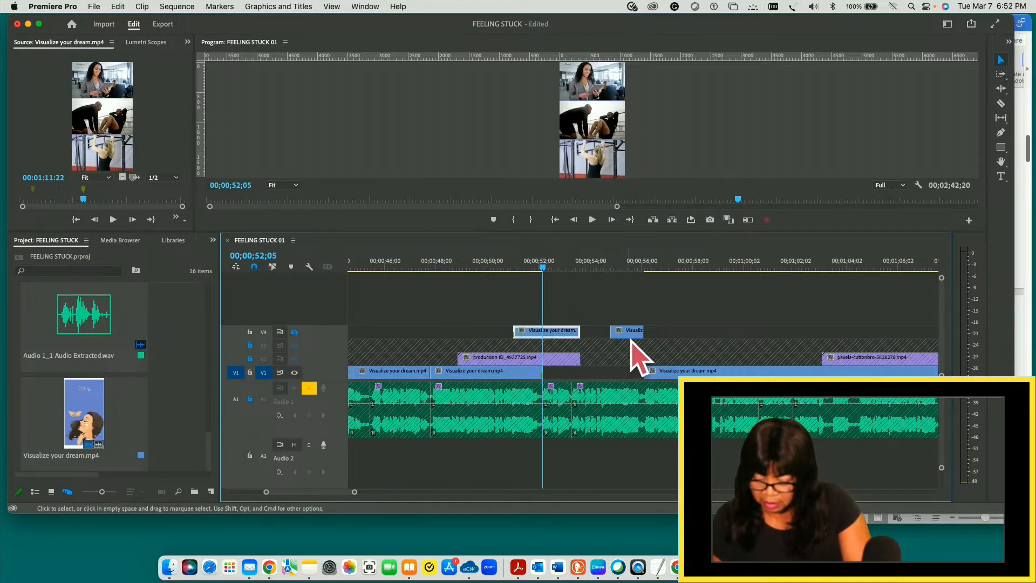
pyautogui.moveTo(632, 335); pyautogui.dragTo(561, 372)
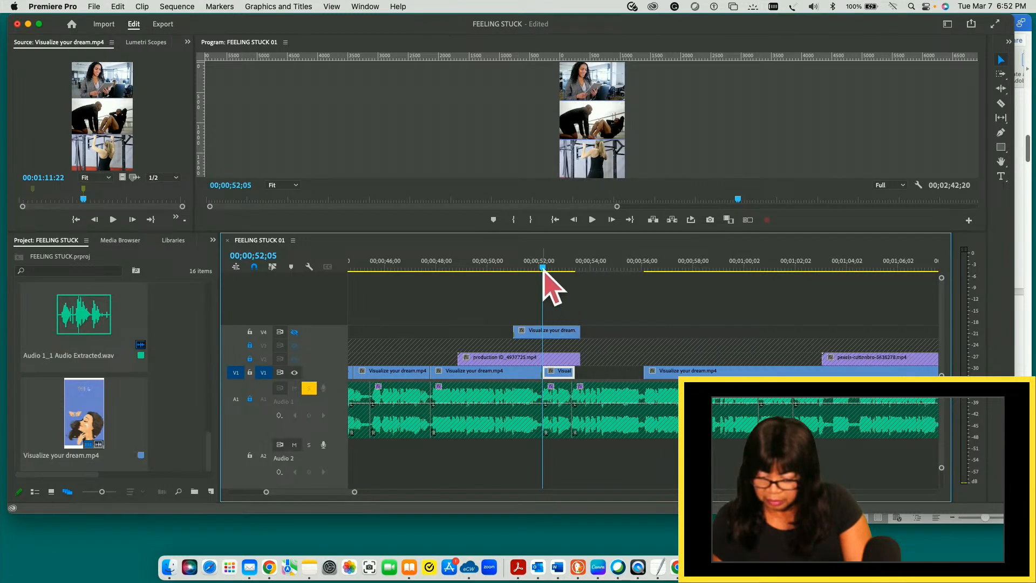
# - Play across the cut into the TAKE ACTION piece, and return the playhead to its end at 00;00;53;12
pyautogui.press('space')
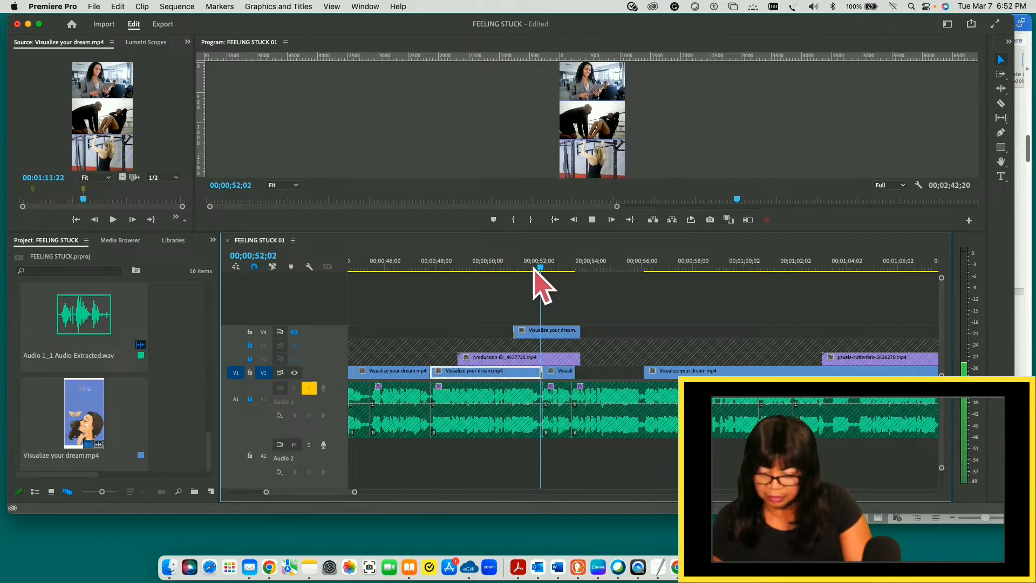
pyautogui.press('space')
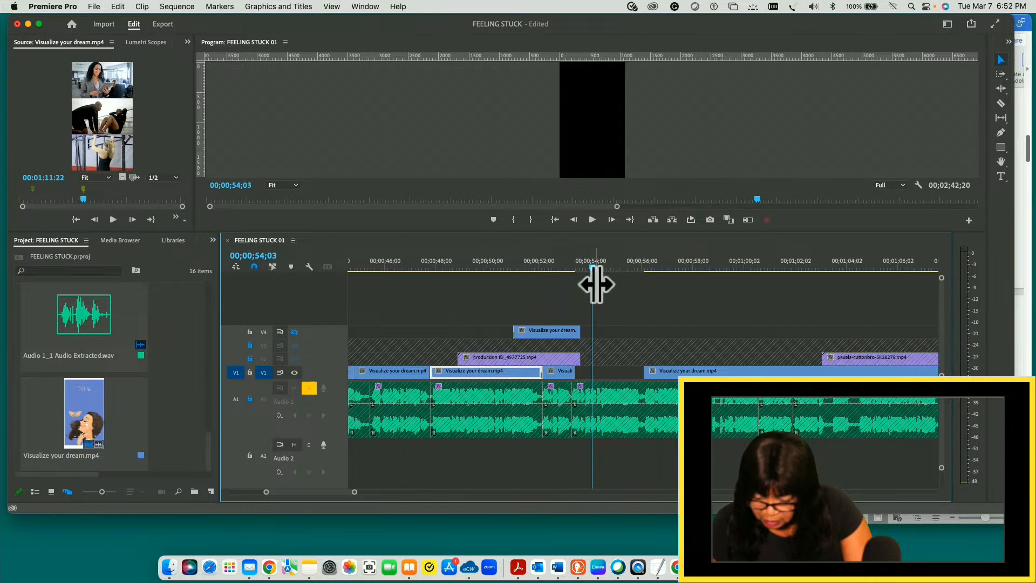
pyautogui.moveTo(593, 267); pyautogui.dragTo(576, 269)
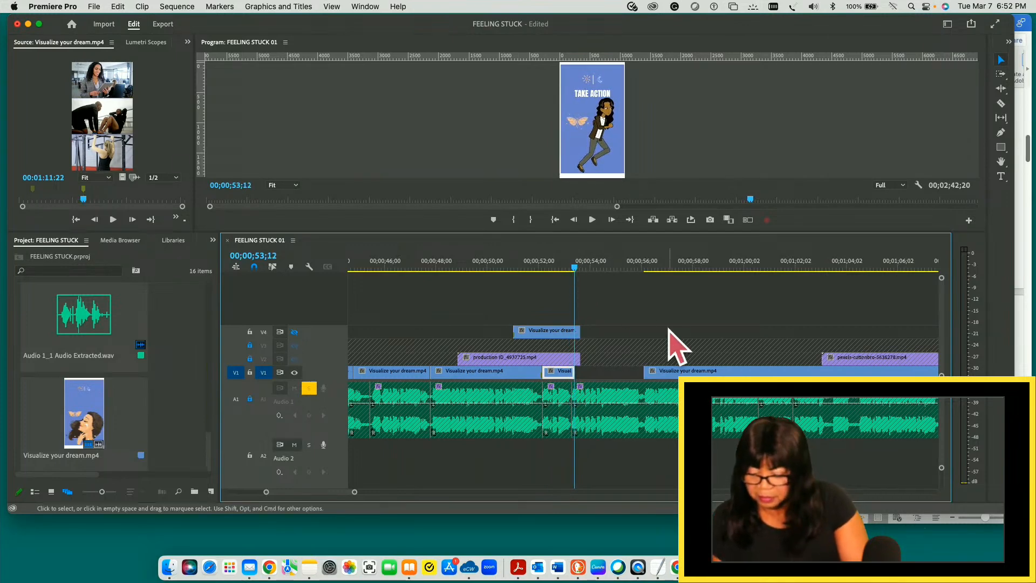
# - Split the long V1 clip after the gap at 00;01;01;04
pyautogui.moveTo(575, 267); pyautogui.dragTo(772, 268)
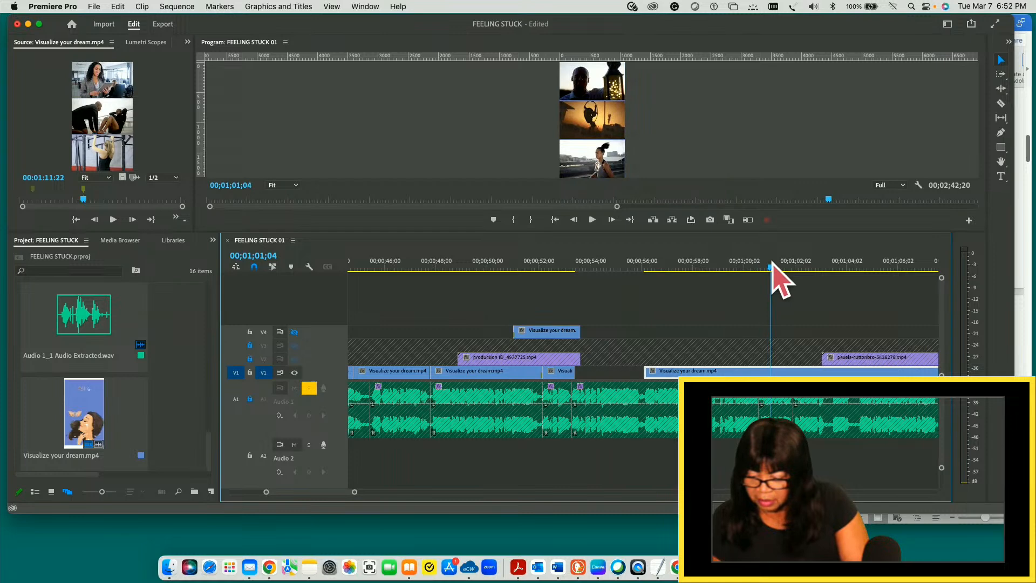
pyautogui.press('c')
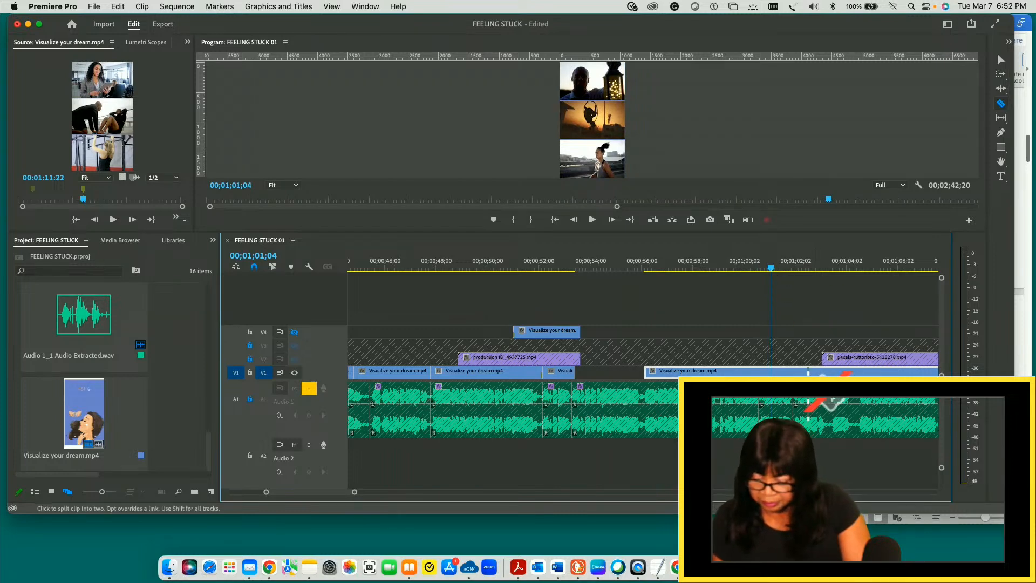
pyautogui.click(773, 372)
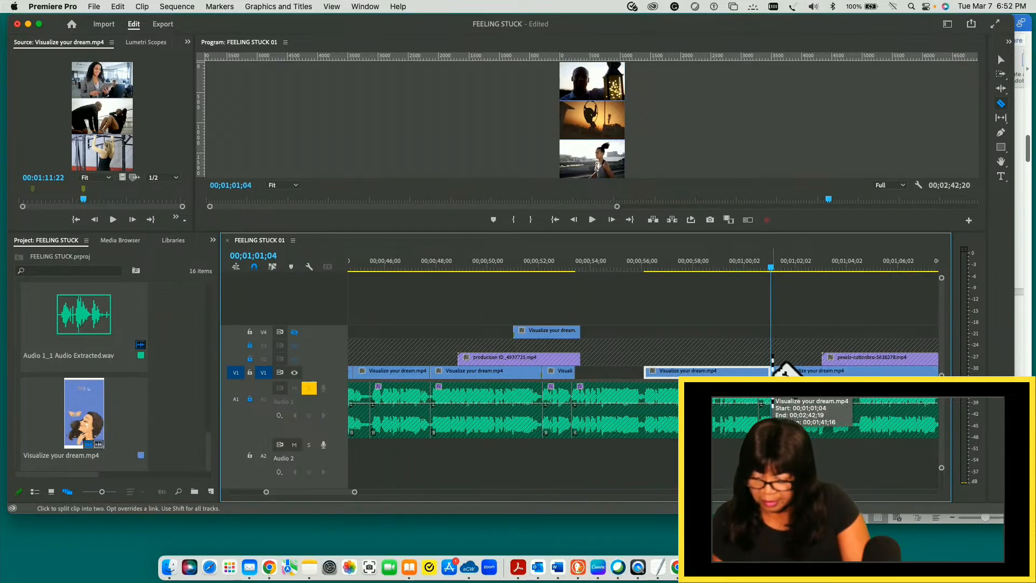
pyautogui.press('v')
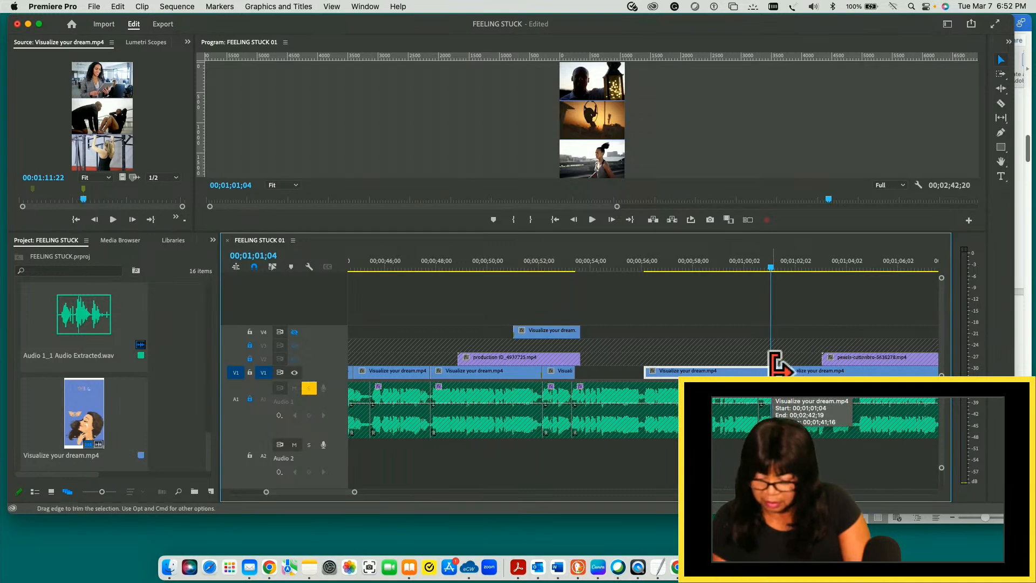
# - Move the piece before the new cut up to V4, and shift the V1 remainder earlier against the end of the TAKE ACTION piece
pyautogui.moveTo(738, 372)
pyautogui.mouseDown()
pyautogui.moveTo(730, 344)
pyautogui.moveTo(742, 359)
pyautogui.mouseUp()
pyautogui.click(791, 372)
pyautogui.moveTo(790, 373); pyautogui.dragTo(590, 380)
# - Play the rearranged slides from the TAKE ACTION piece, and replay the stretch from 00;01;00;08 to 00;01;05;14
pyautogui.moveTo(770, 265); pyautogui.dragTo(543, 281)
pyautogui.press('space')
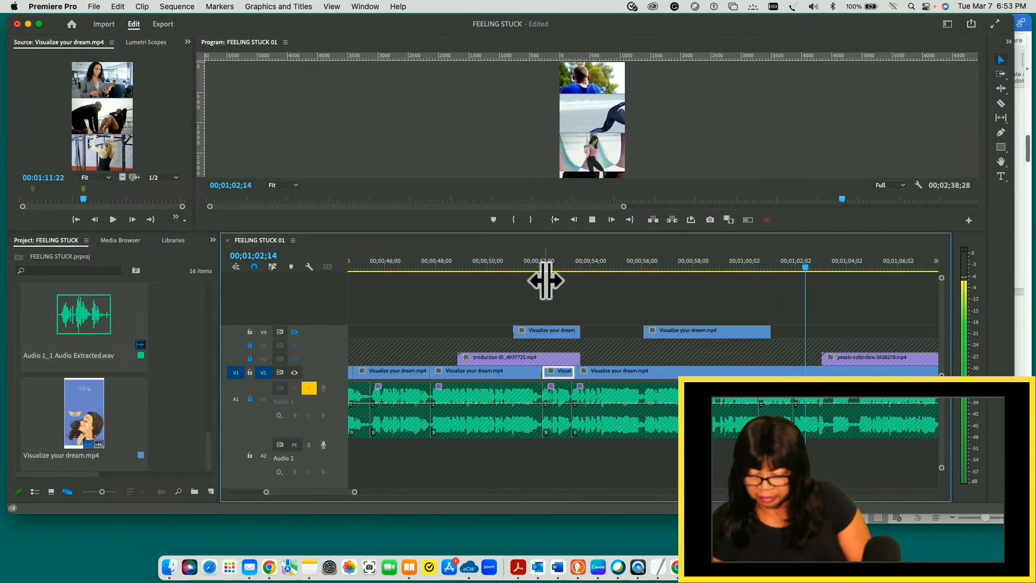
pyautogui.press('space')
pyautogui.moveTo(805, 269)
pyautogui.mouseDown()
pyautogui.moveTo(757, 267)
pyautogui.moveTo(825, 267)
pyautogui.mouseUp()
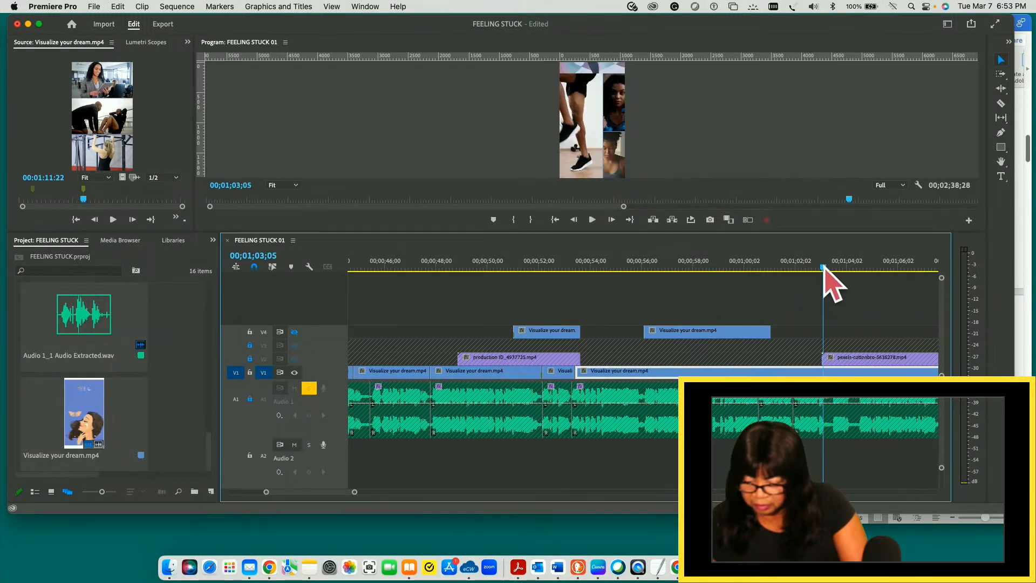
pyautogui.moveTo(824, 267); pyautogui.dragTo(763, 267)
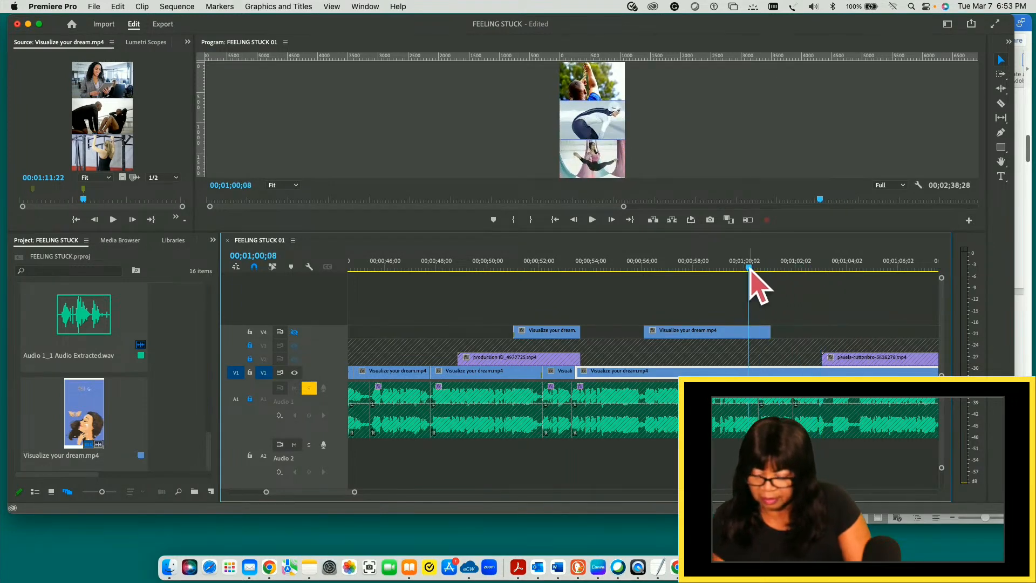
pyautogui.press('space')
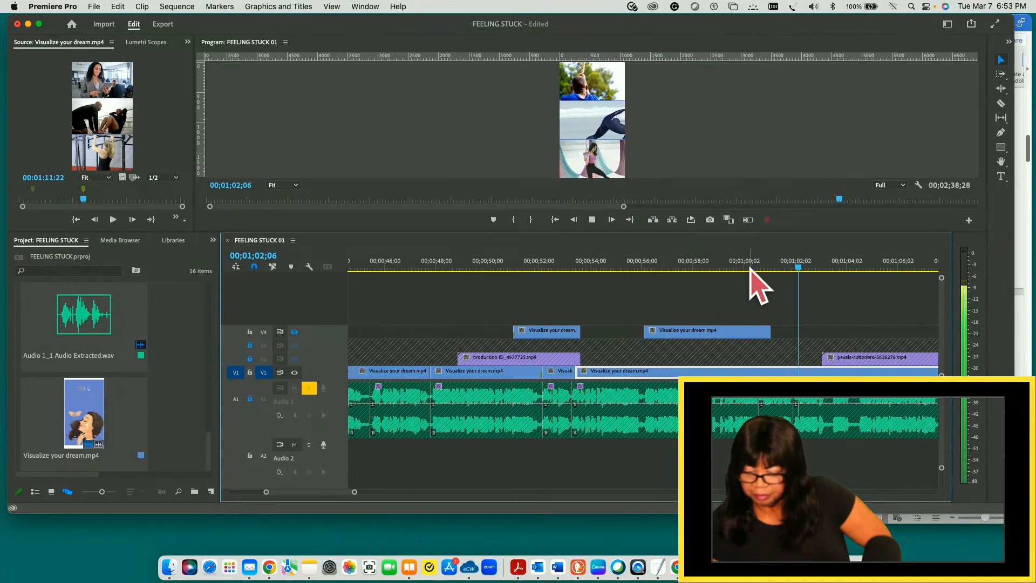
pyautogui.press('space')
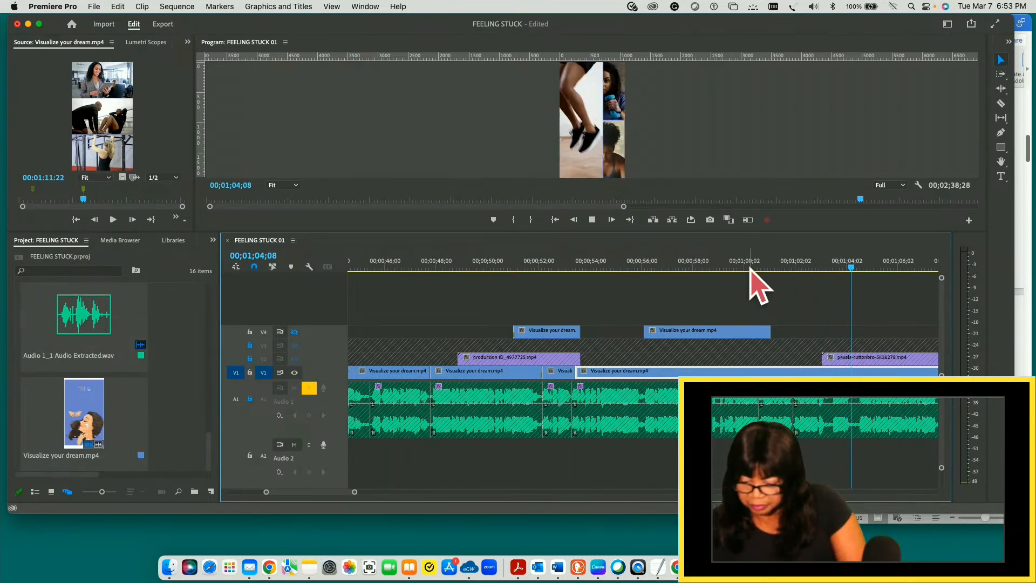
pyautogui.press('space')
pyautogui.press('space')
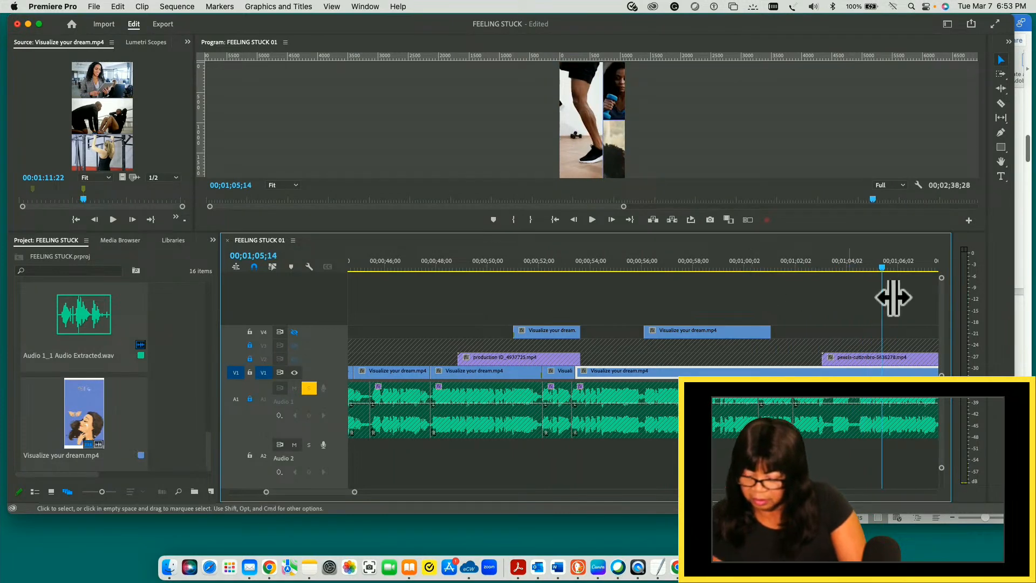
# - Play the opening of the sequence, return the playhead to 00;00;00;00, and save the project
pyautogui.moveTo(883, 271); pyautogui.dragTo(278, 296)
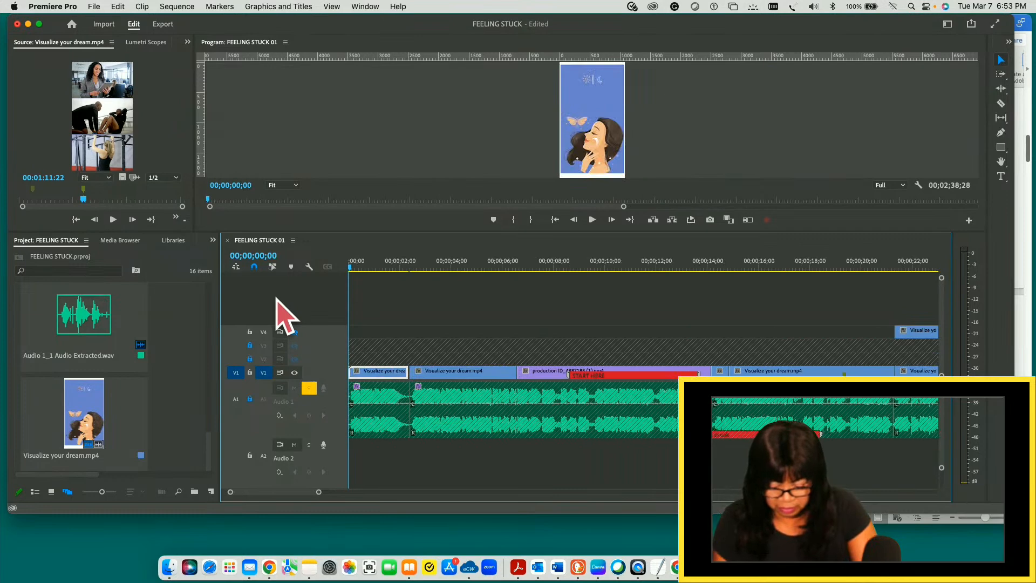
pyautogui.press('space')
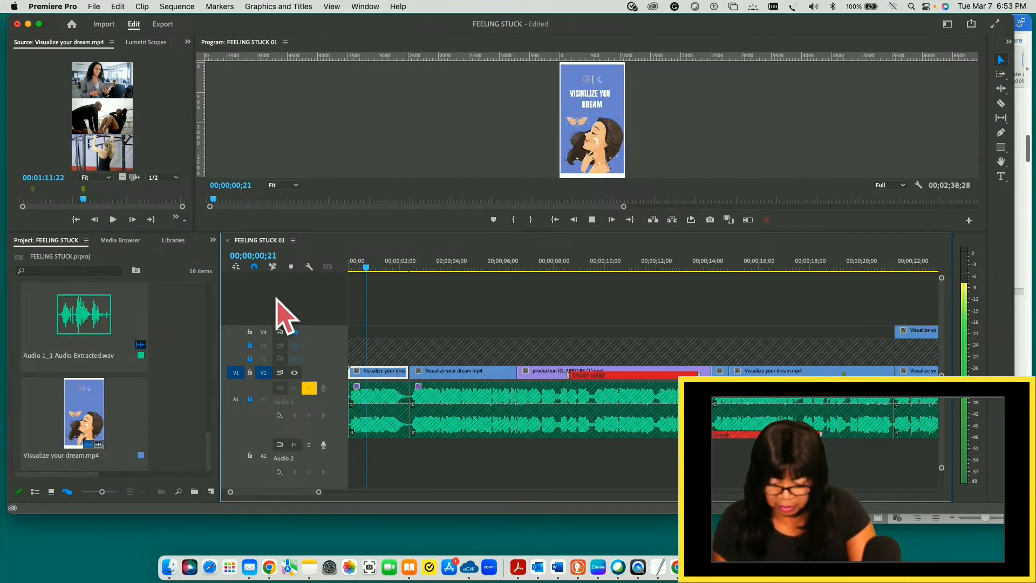
pyautogui.press('space')
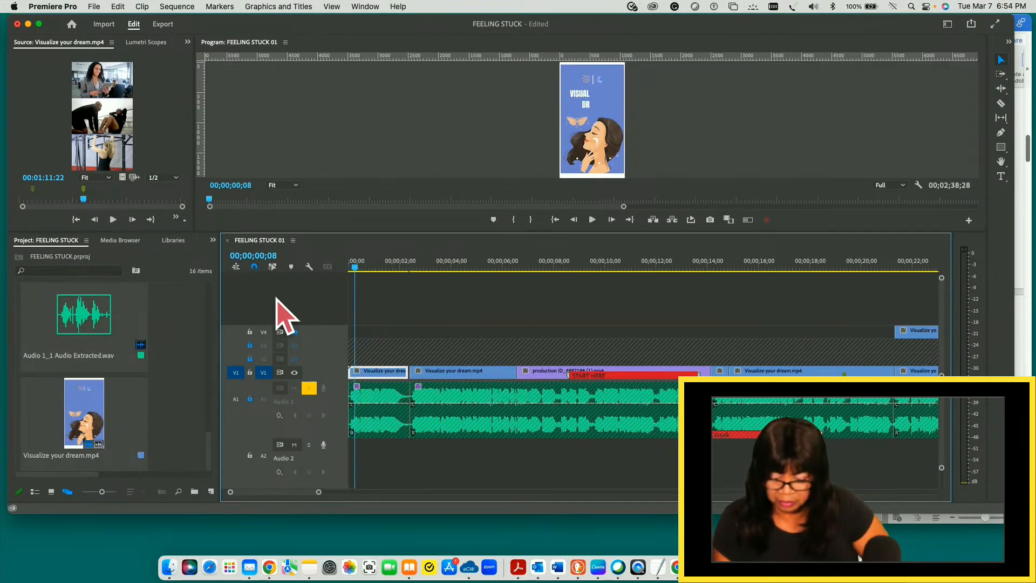
pyautogui.moveTo(354, 268); pyautogui.dragTo(343, 267)
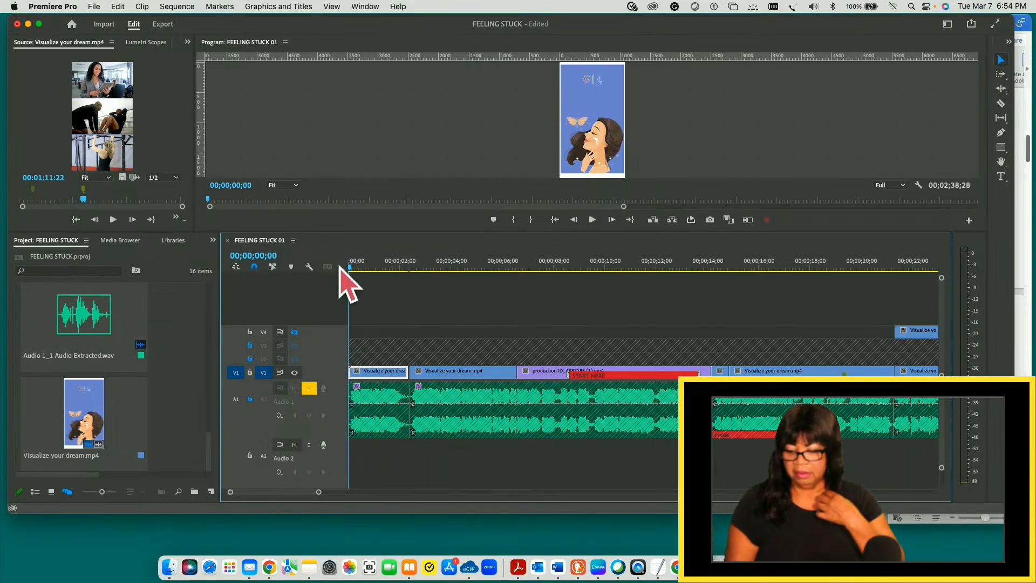
pyautogui.click(94, 6)
pyautogui.click(115, 166)
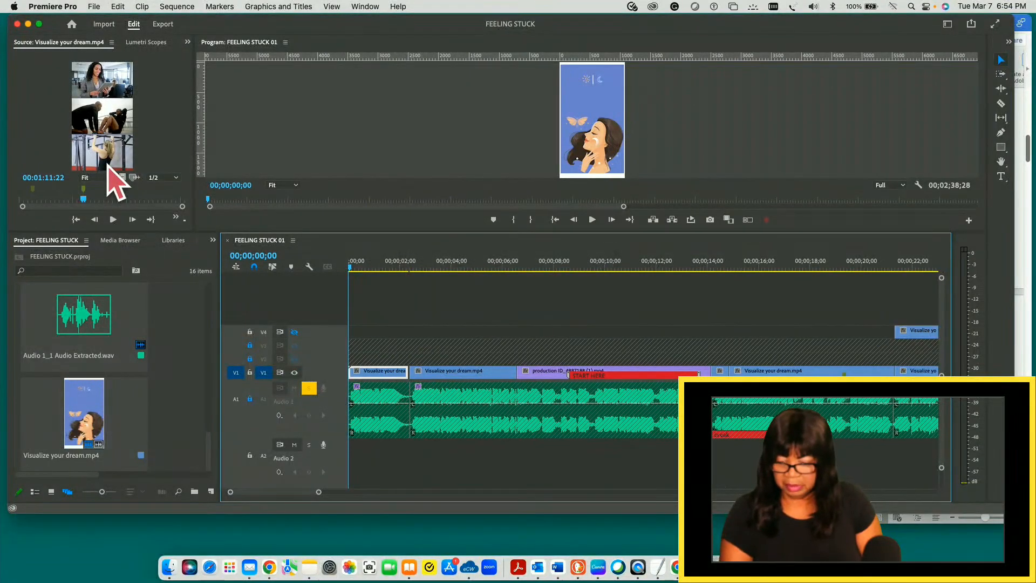
# - Review the sequence from its start to 00;01;09;03, and save the project
pyautogui.press('space')
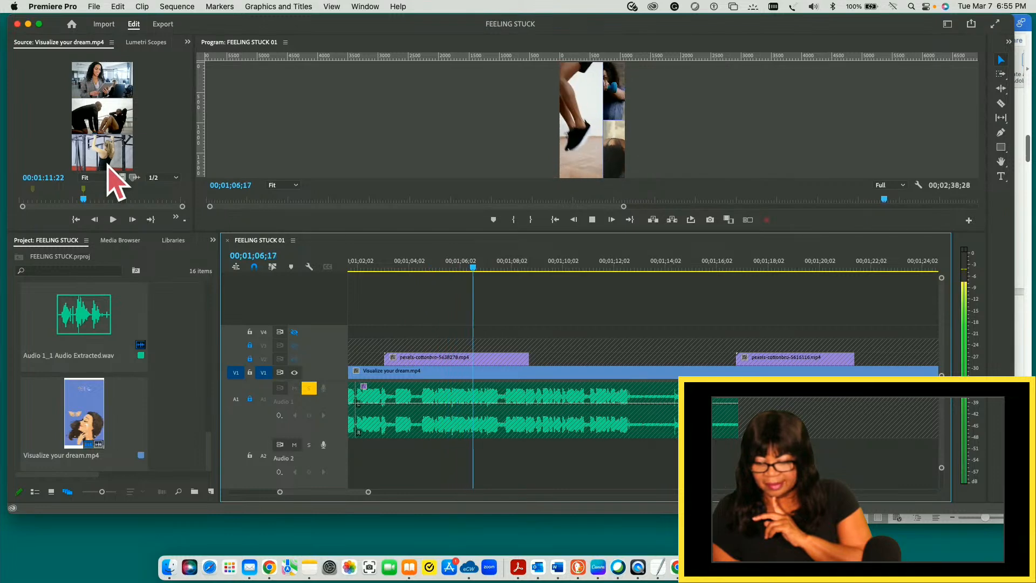
pyautogui.press('space')
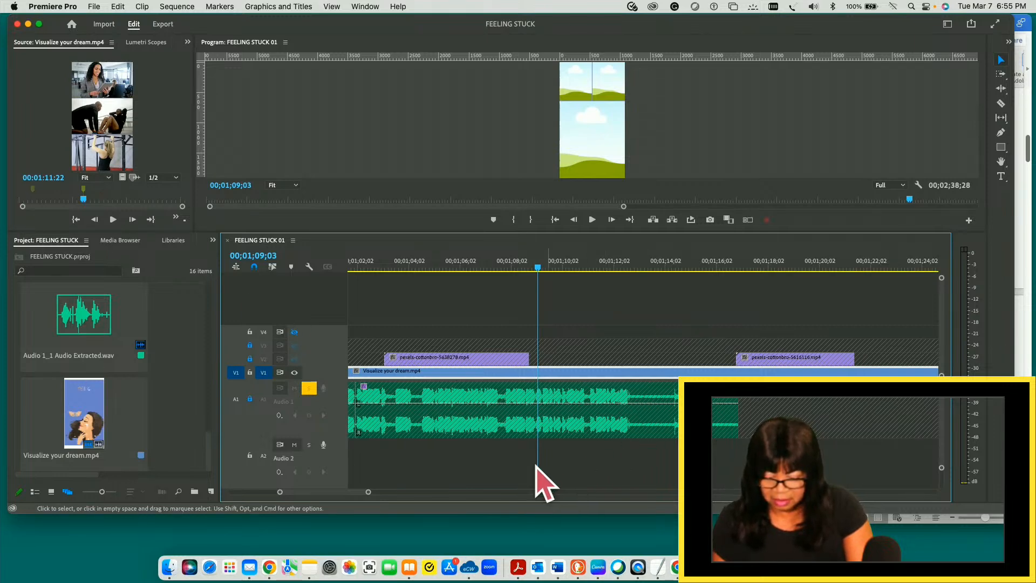
pyautogui.click(94, 6)
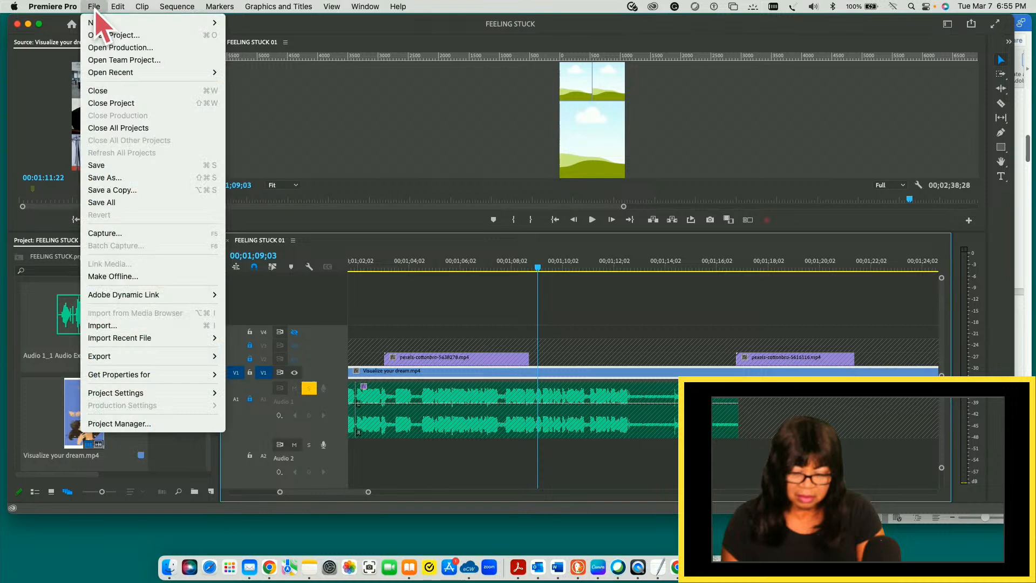
pyautogui.click(97, 165)
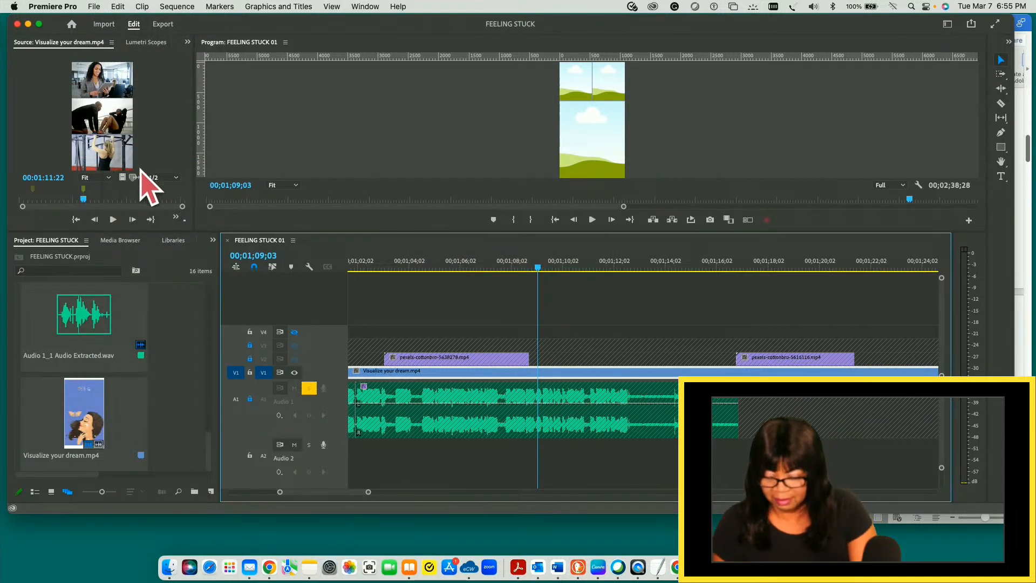
# - Replay the exercise photo slides around 00;01;01;08 to 00;01;04;15 against the audio, stopping at 00;01;02;23
pyautogui.moveTo(538, 267); pyautogui.dragTo(480, 274)
pyautogui.press('space')
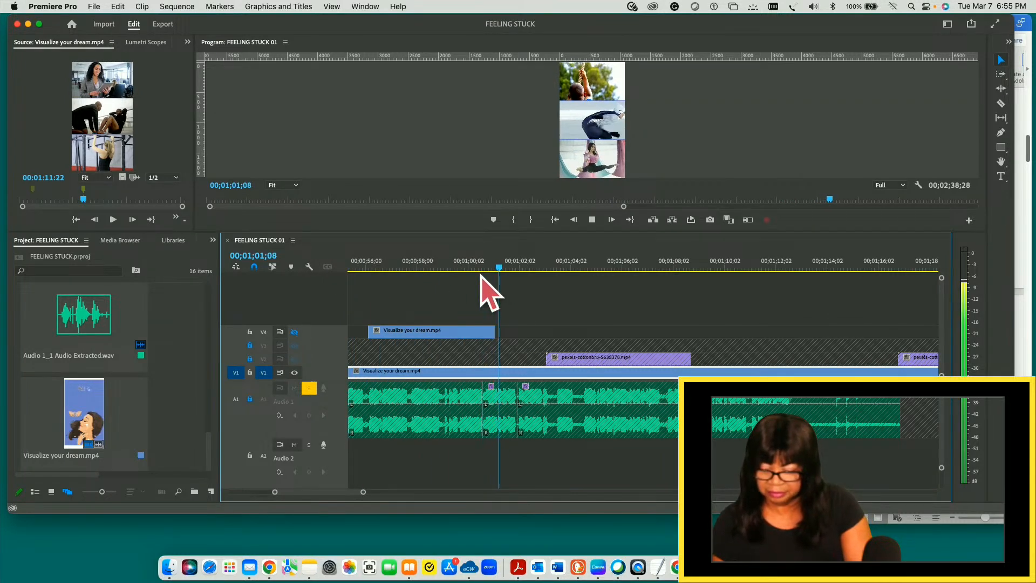
pyautogui.press('space')
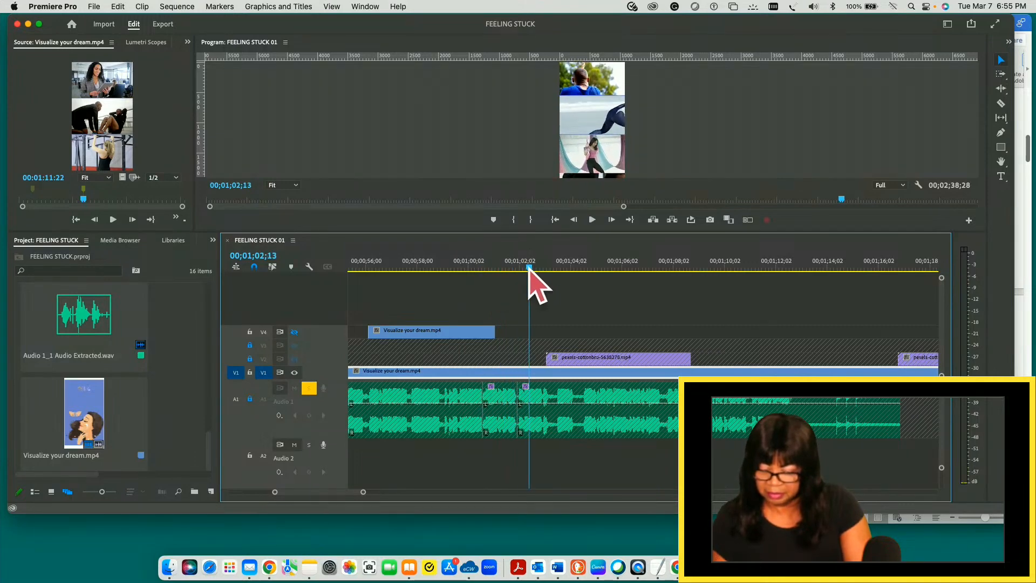
pyautogui.moveTo(528, 268); pyautogui.dragTo(558, 268)
pyautogui.press('space')
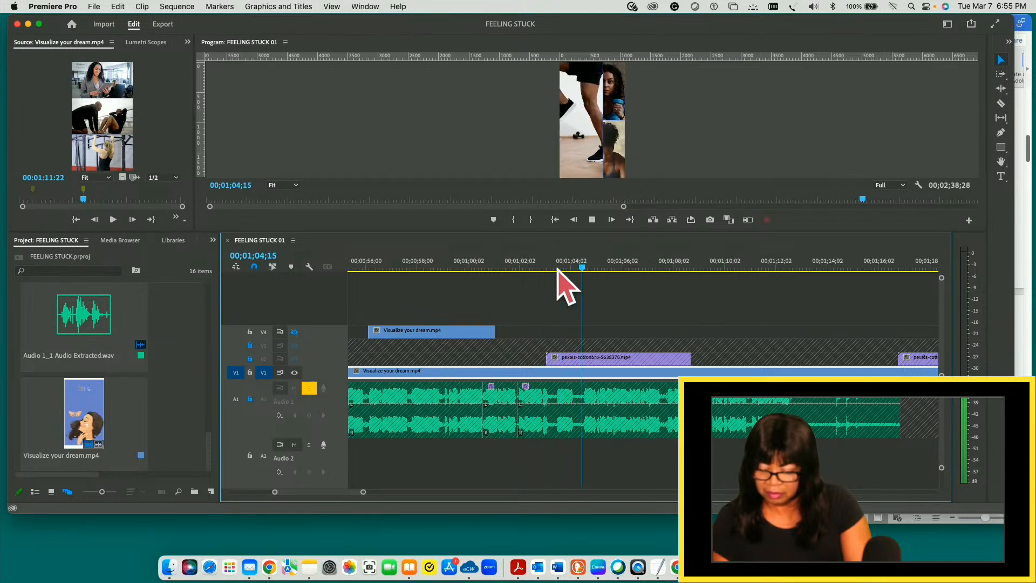
pyautogui.moveTo(606, 269); pyautogui.dragTo(482, 268)
pyautogui.press('space')
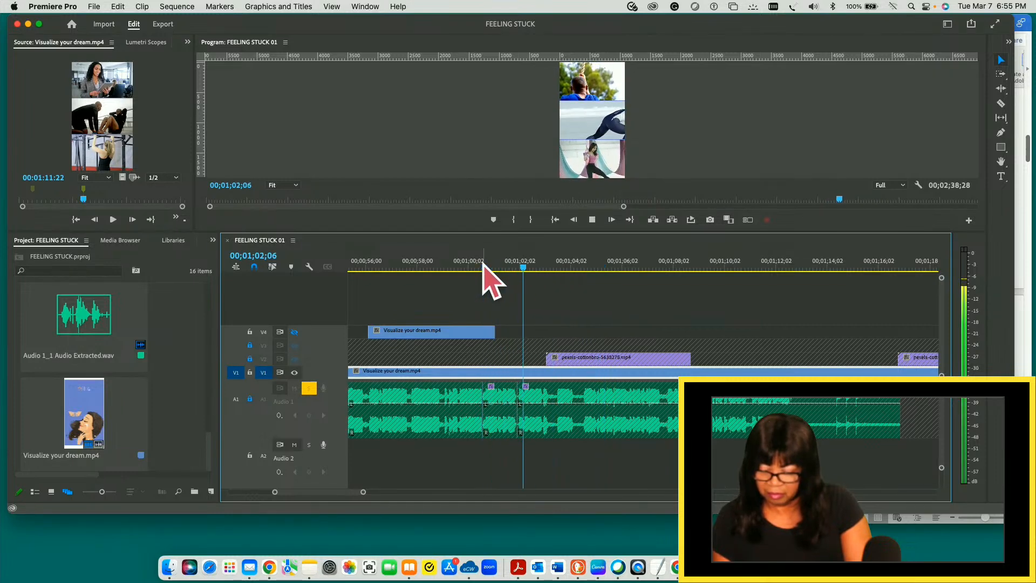
pyautogui.press('space')
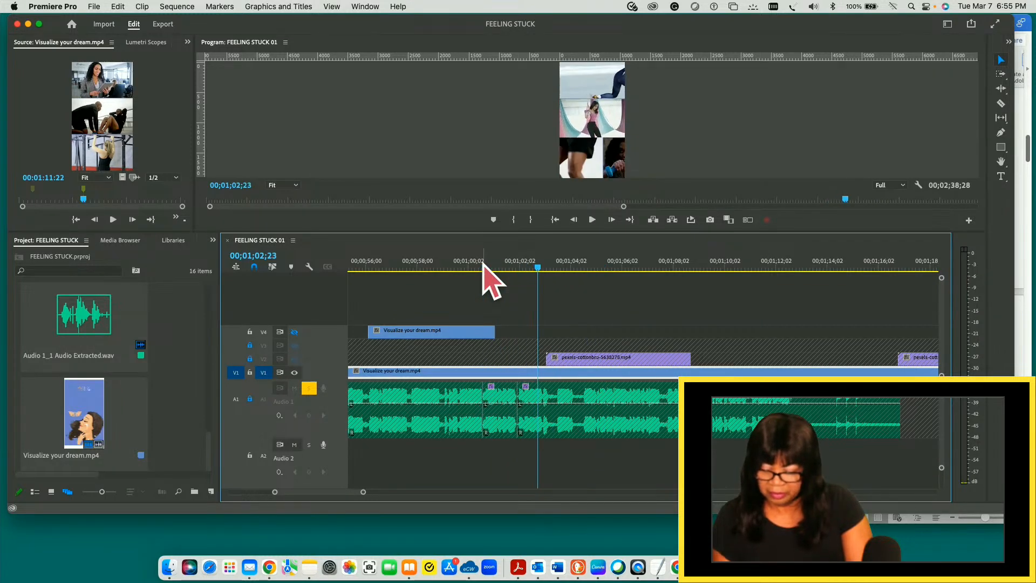
# - Add an unnamed marker to the V1 slide clip at 00;01;02;02
pyautogui.click(528, 395)
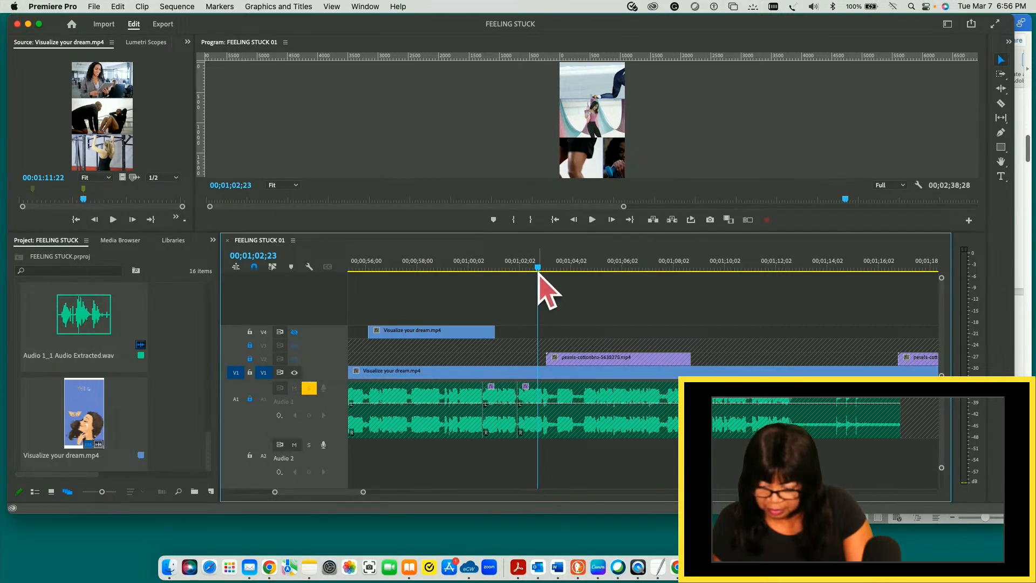
pyautogui.moveTo(538, 268); pyautogui.dragTo(520, 268)
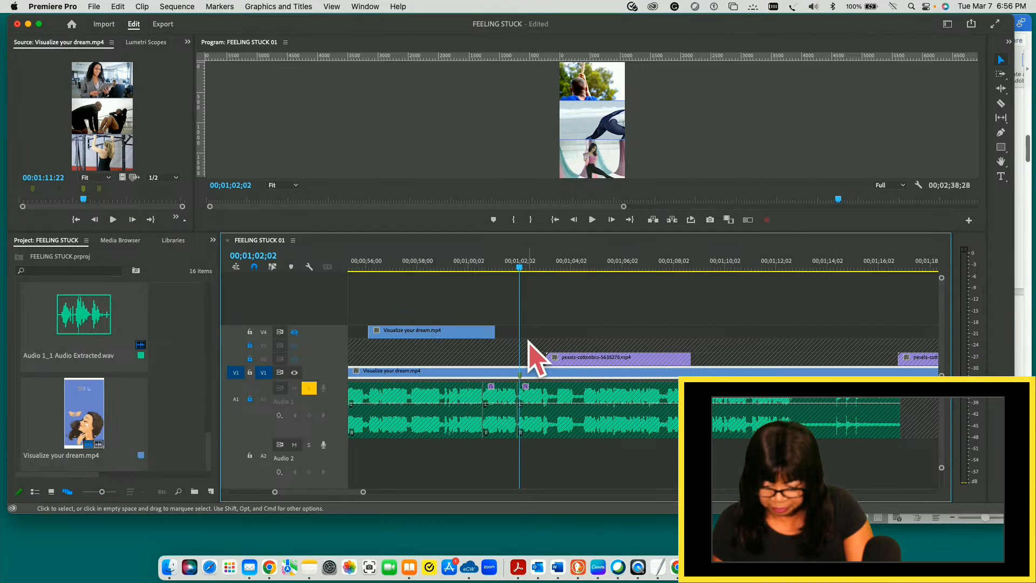
pyautogui.press('m')
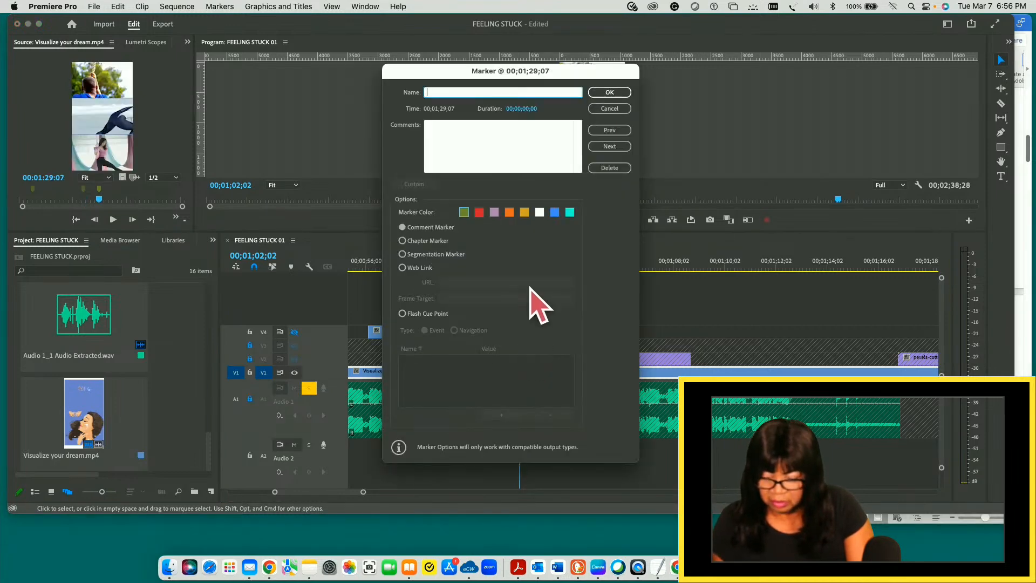
pyautogui.click(620, 111)
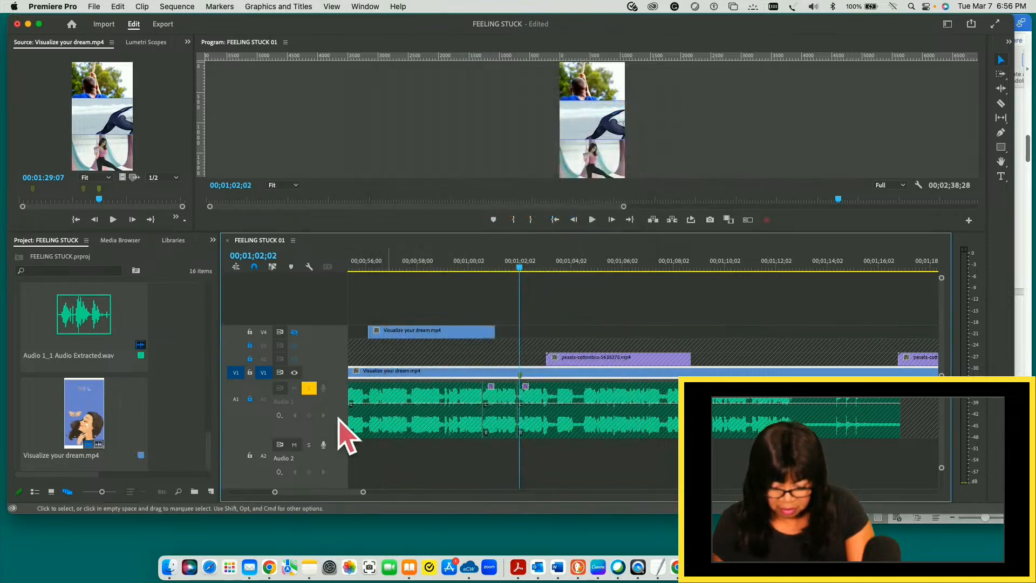
# - Unlock A1 and add a marker named Thank with duration 00;00;02;24 to its last audio clip at 00;01;02;02
pyautogui.click(250, 400)
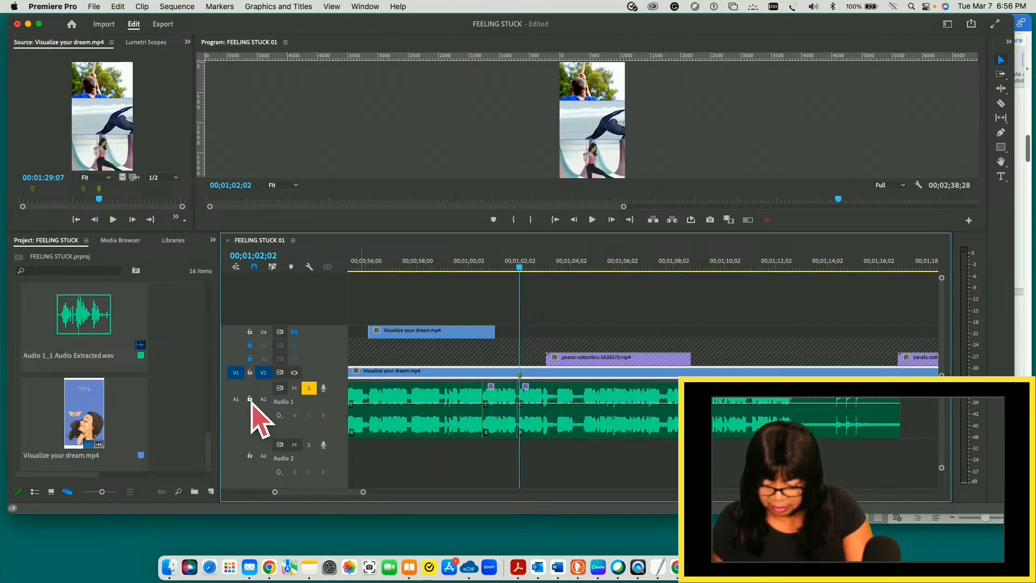
pyautogui.click(507, 427)
pyautogui.click(526, 426)
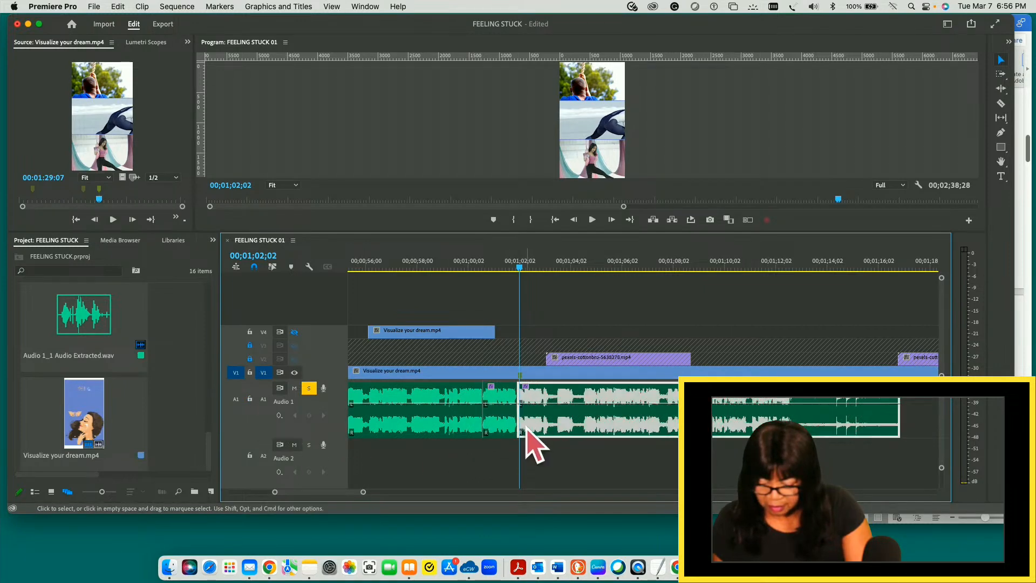
pyautogui.press('m')
pyautogui.press('m')
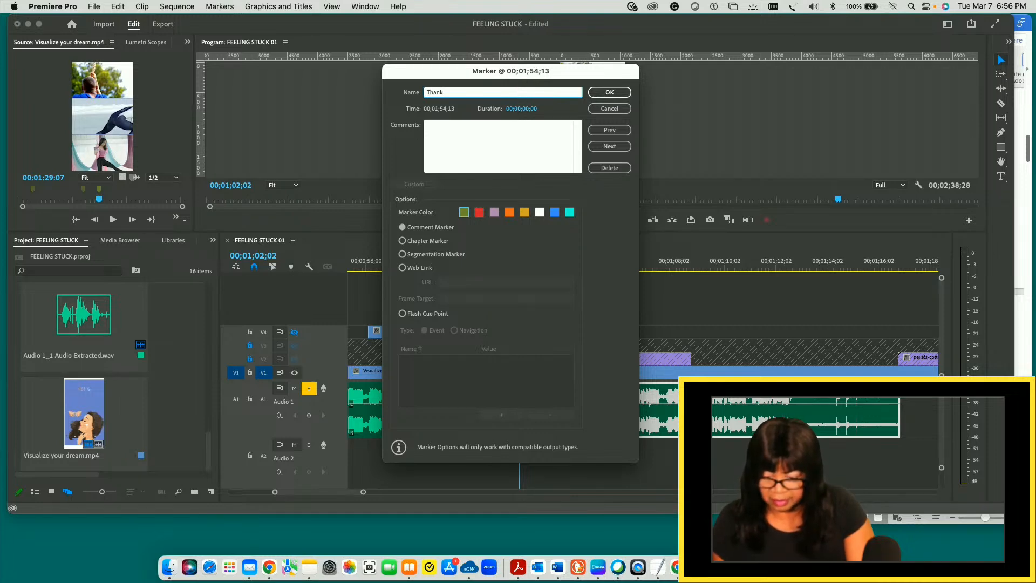
pyautogui.click(518, 109)
pyautogui.moveTo(518, 109); pyautogui.dragTo(575, 108)
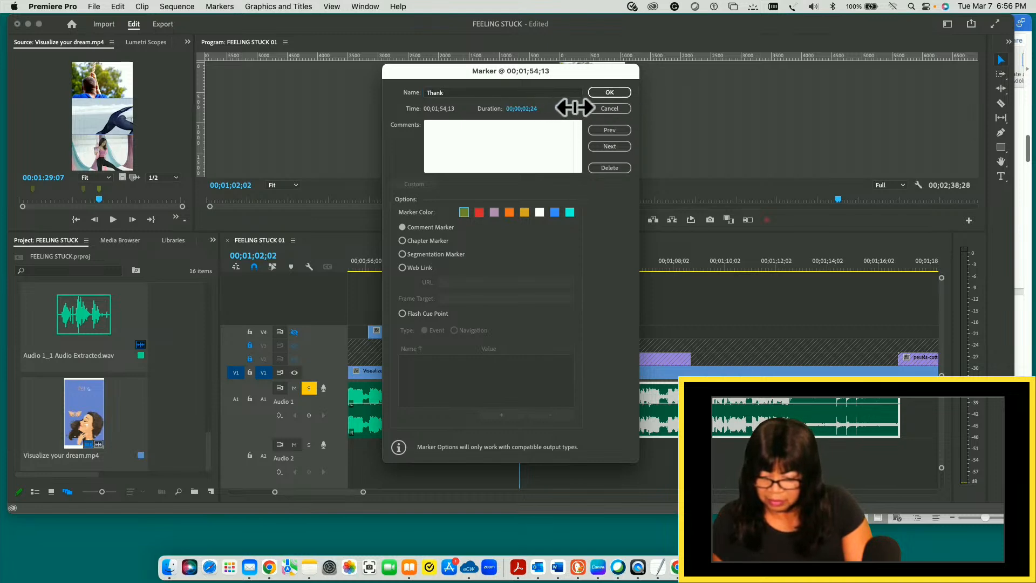
pyautogui.click(609, 93)
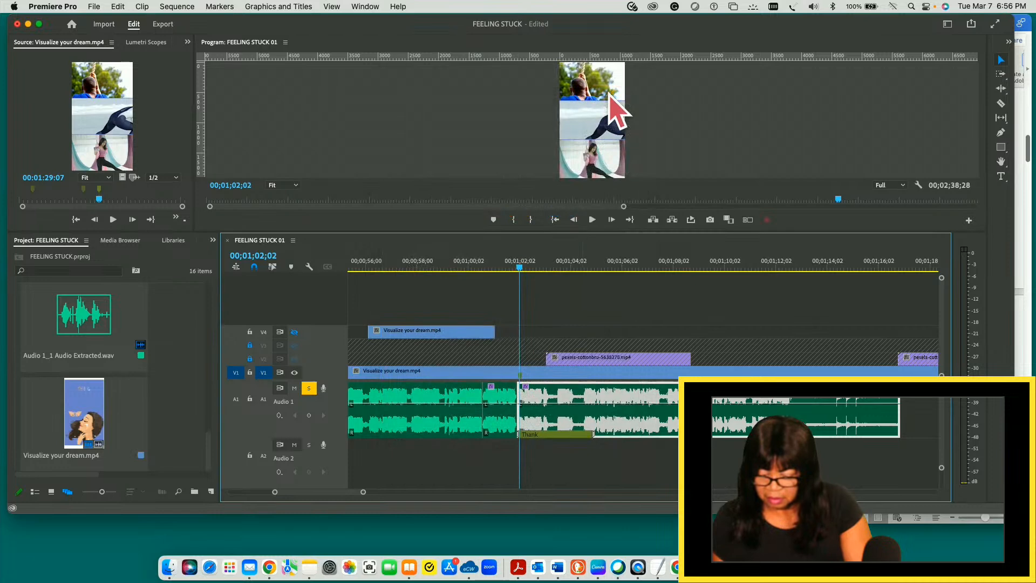
# - Replay the audio leading into the Thank marker and compare the slide frames around 00;01;01;28 to 00;01;02;14
pyautogui.press('space')
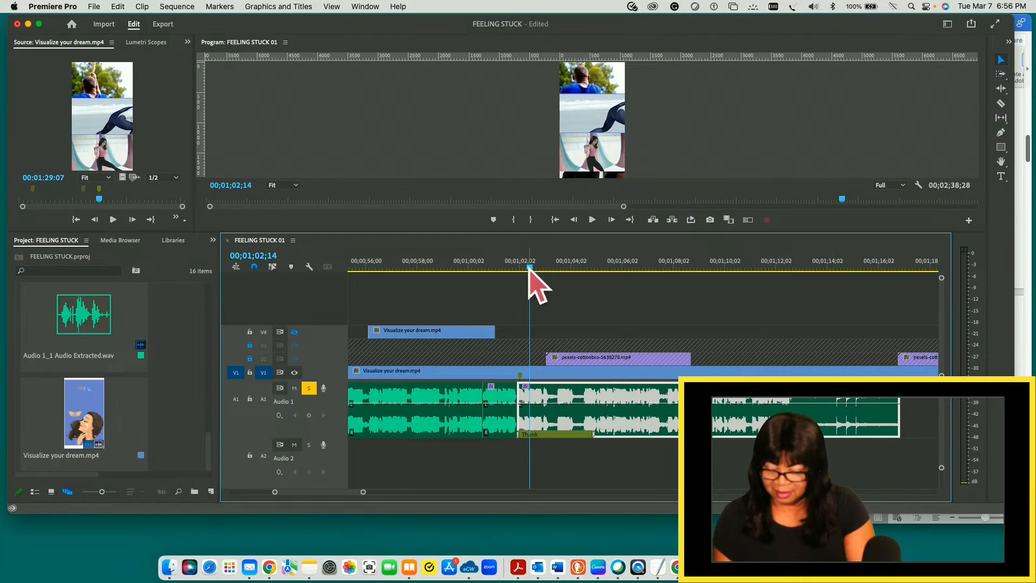
pyautogui.moveTo(530, 268); pyautogui.dragTo(410, 264)
pyautogui.press('space')
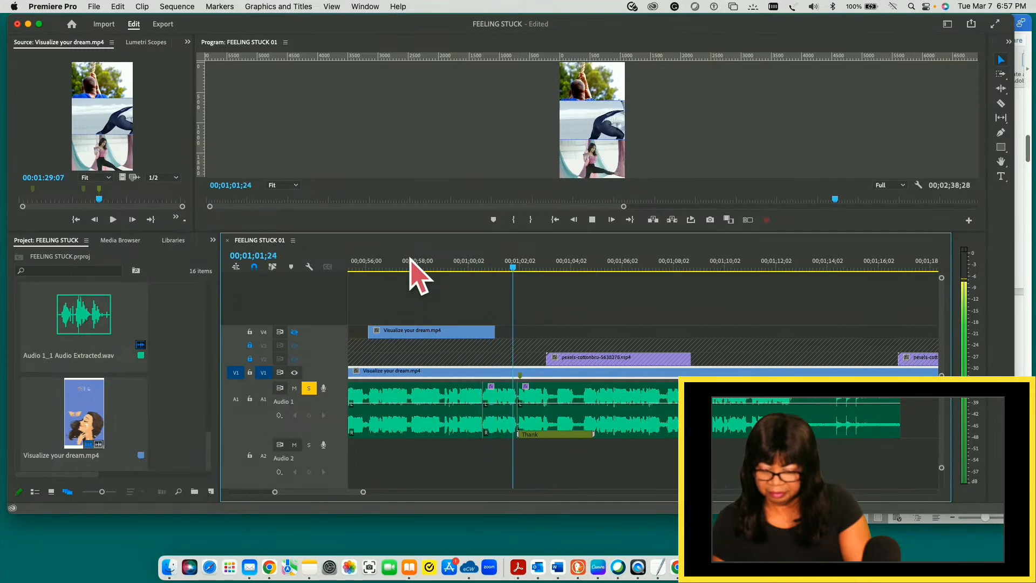
pyautogui.press('space')
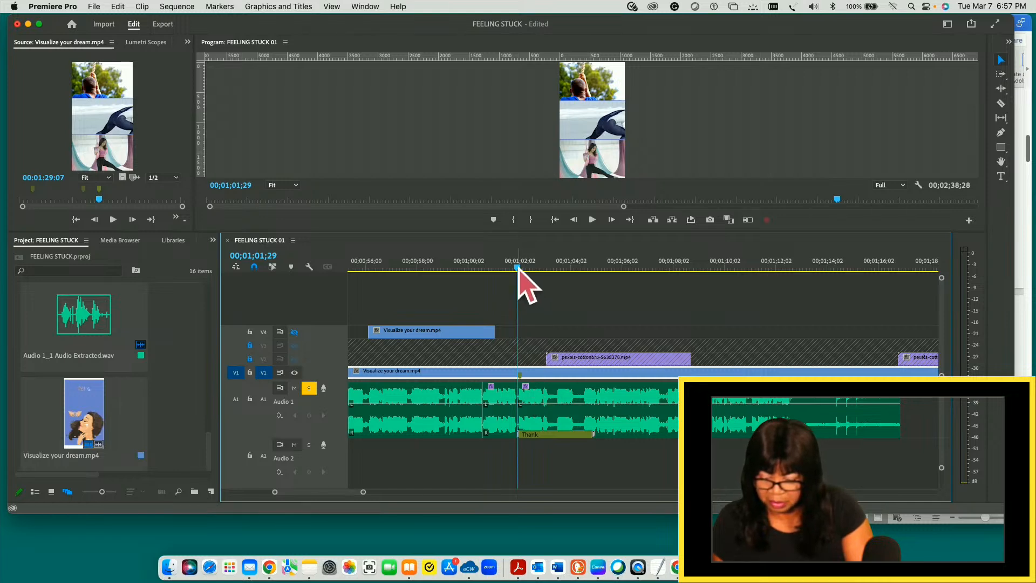
pyautogui.moveTo(518, 269)
pyautogui.mouseDown()
pyautogui.moveTo(553, 269)
pyautogui.moveTo(520, 269)
pyautogui.mouseUp()
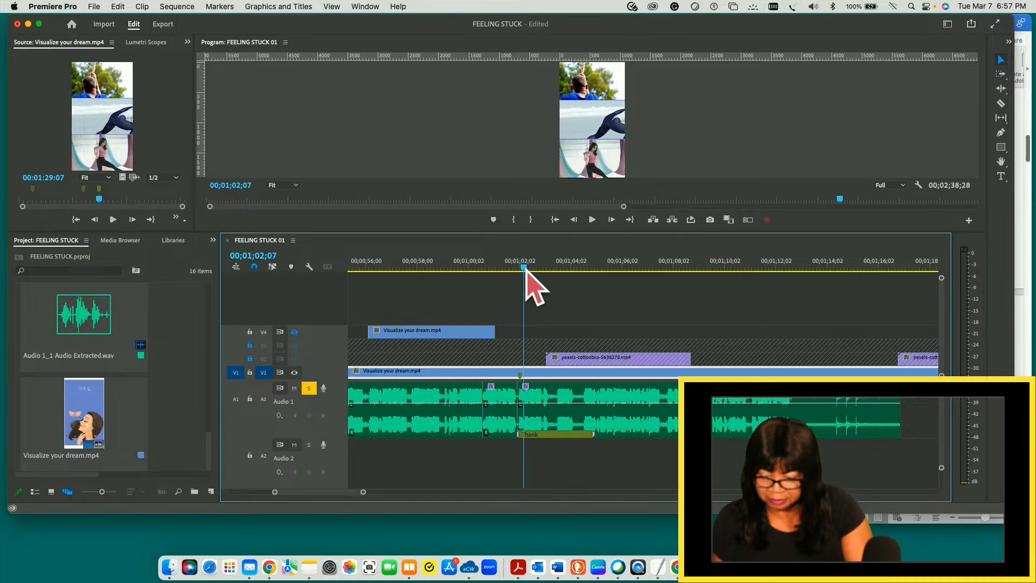
pyautogui.moveTo(538, 272); pyautogui.dragTo(517, 273)
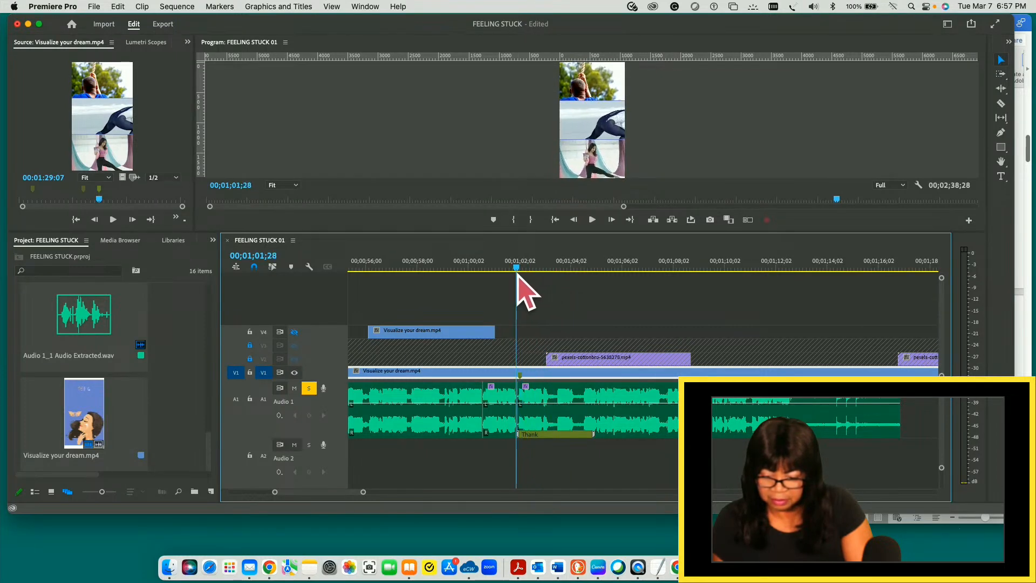
# - Split the V1 slide clip at 00;01;00;22 and trim about two seconds off the end of the piece before the cut
pyautogui.moveTo(516, 273); pyautogui.dragTo(485, 273)
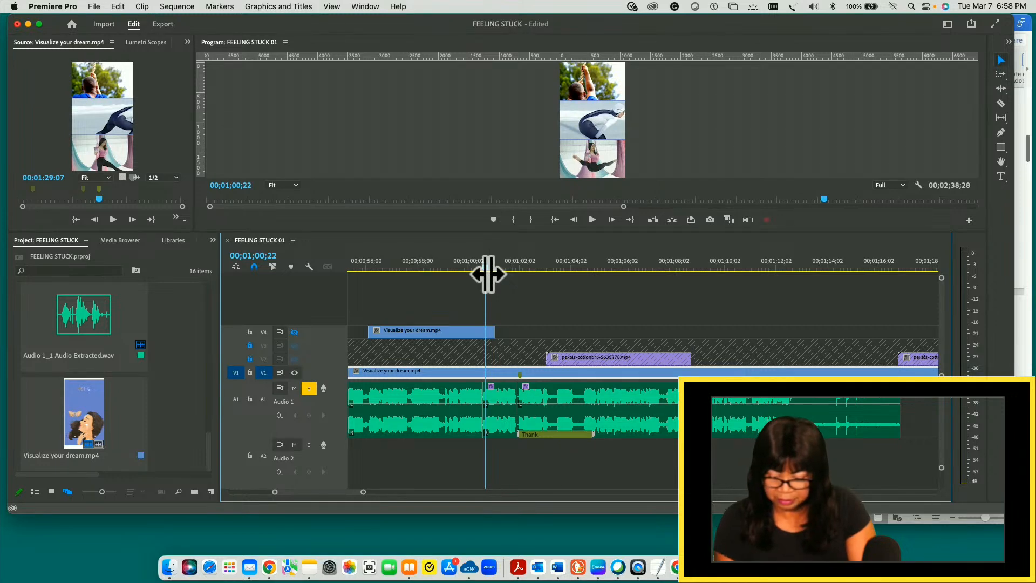
pyautogui.press('c')
pyautogui.click(487, 372)
pyautogui.press('v')
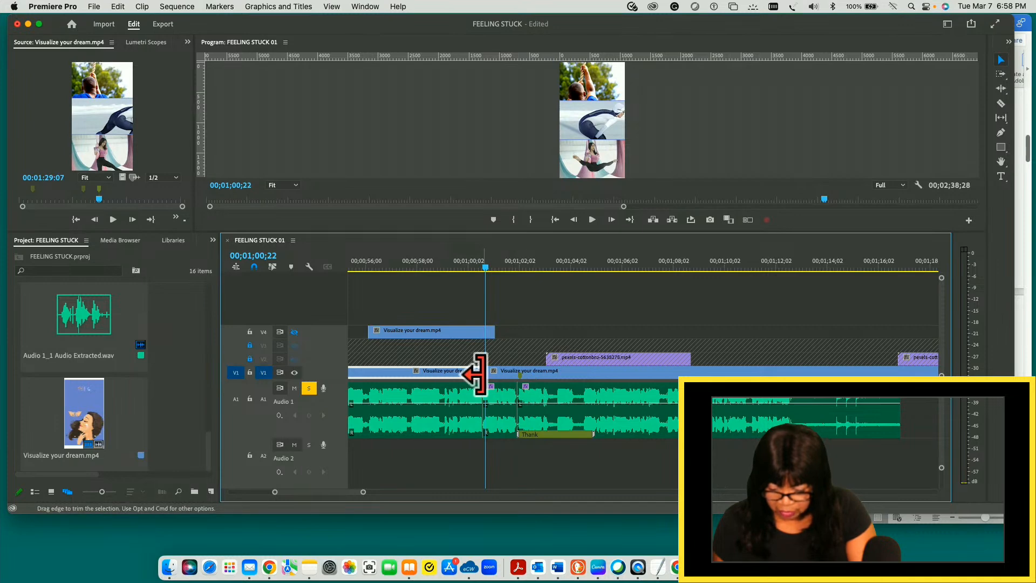
pyautogui.moveTo(475, 374); pyautogui.dragTo(424, 372)
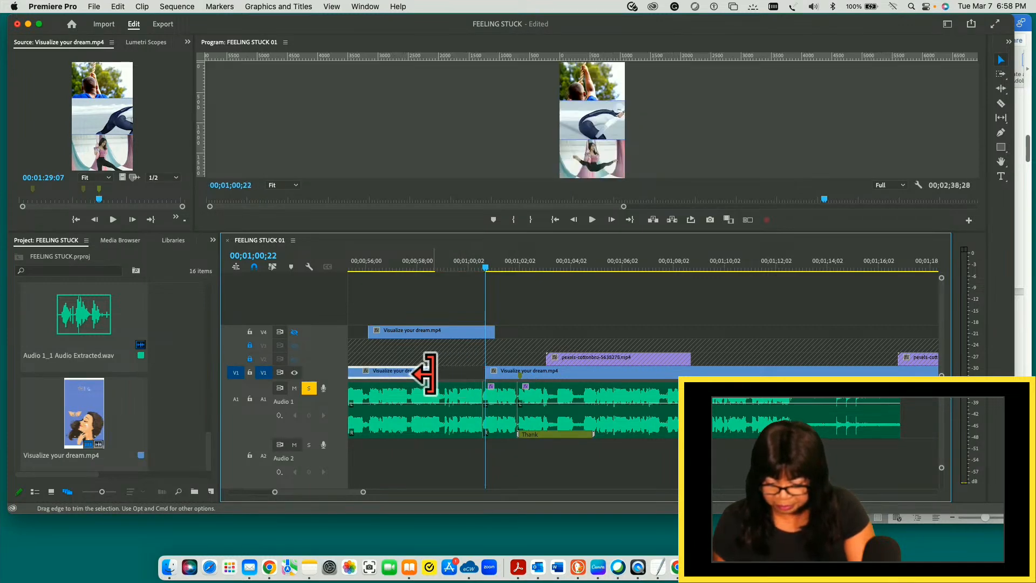
# - Shift the V1 remainder earlier to start at 00;00;59;10, and extend the preceding piece to close the gap
pyautogui.click(511, 376)
pyautogui.moveTo(510, 376); pyautogui.dragTo(463, 372)
pyautogui.moveTo(462, 368); pyautogui.dragTo(464, 369)
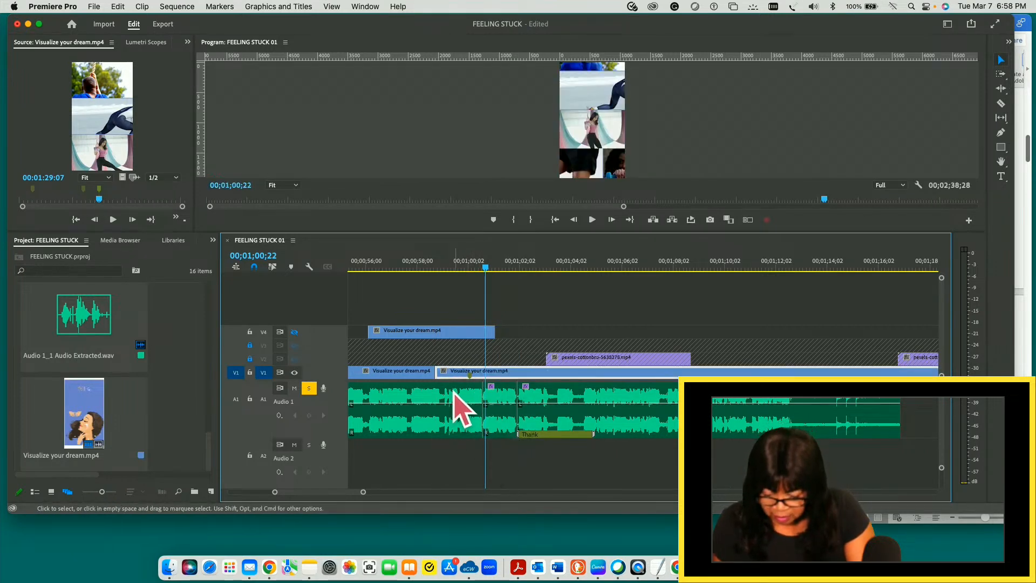
pyautogui.moveTo(453, 374); pyautogui.dragTo(468, 376)
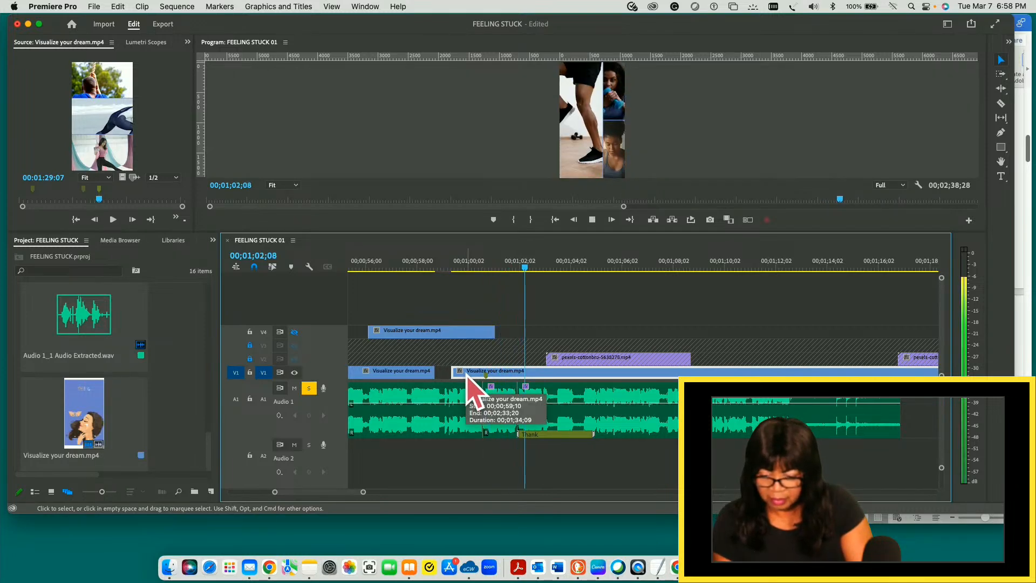
pyautogui.press('space')
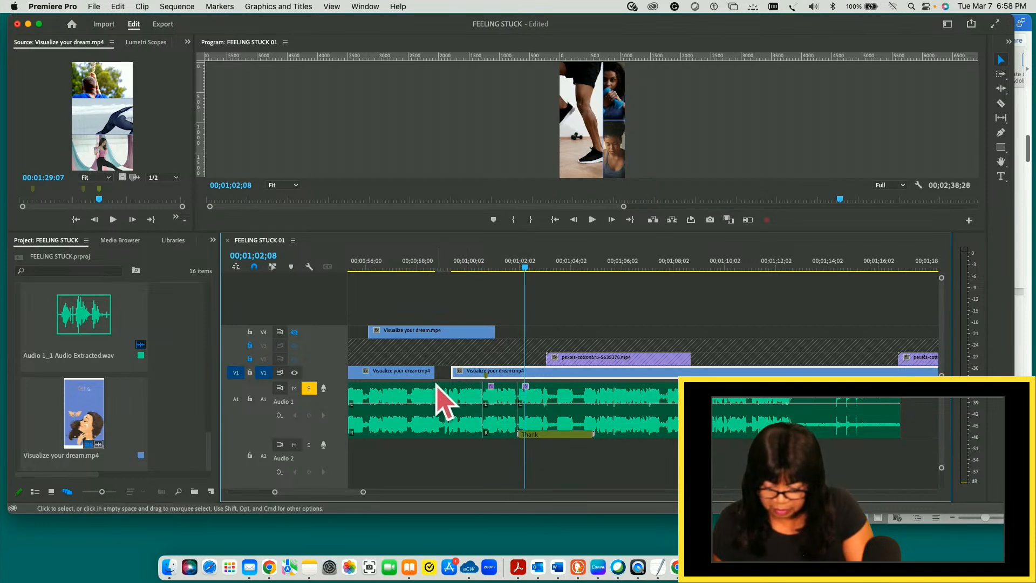
pyautogui.moveTo(441, 372); pyautogui.dragTo(463, 370)
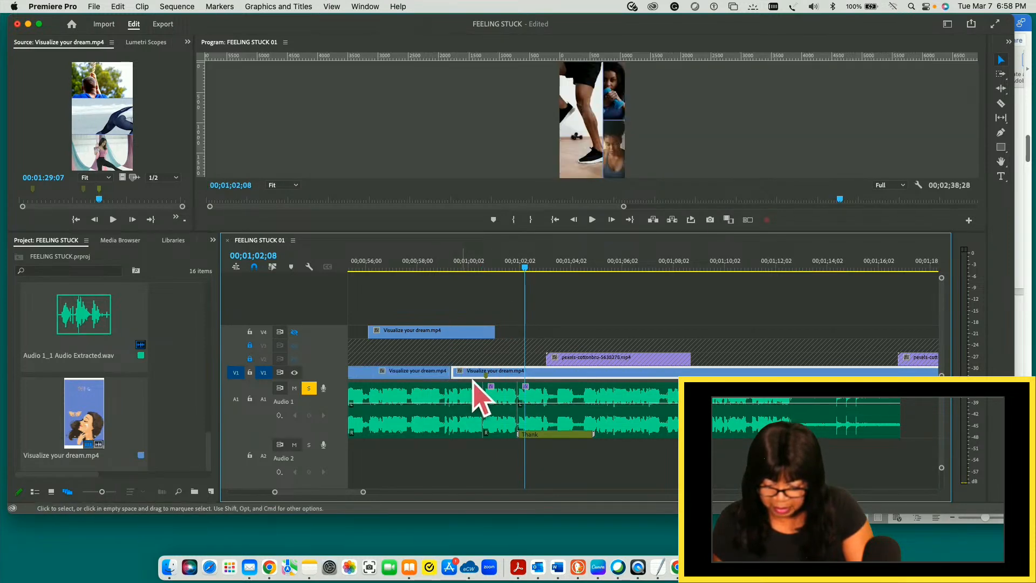
# - Replay the audio around the Thank marker, return the playhead to 00;01;02;03 and save the project
pyautogui.moveTo(530, 278); pyautogui.dragTo(382, 282)
pyautogui.press('space')
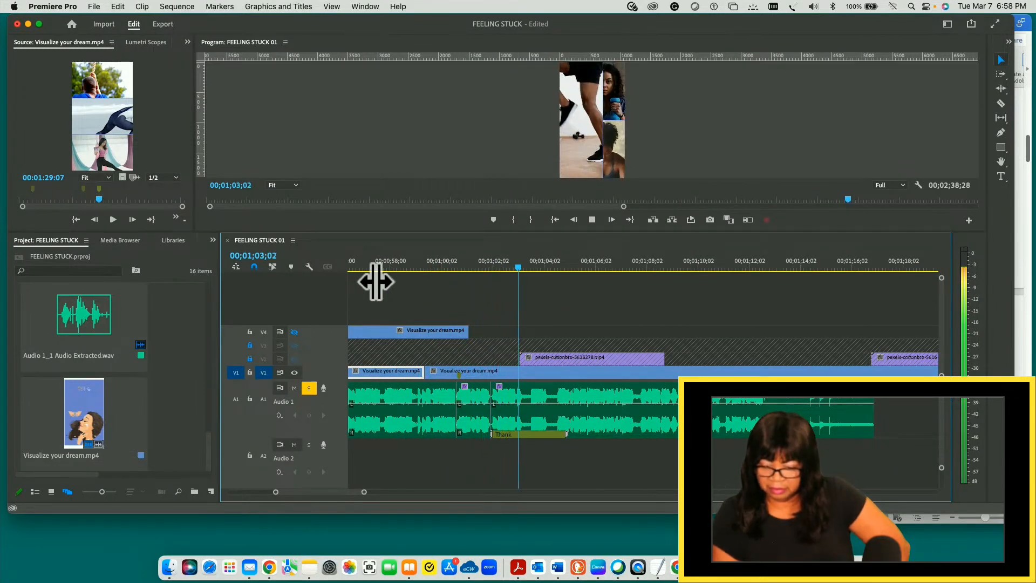
pyautogui.press('space')
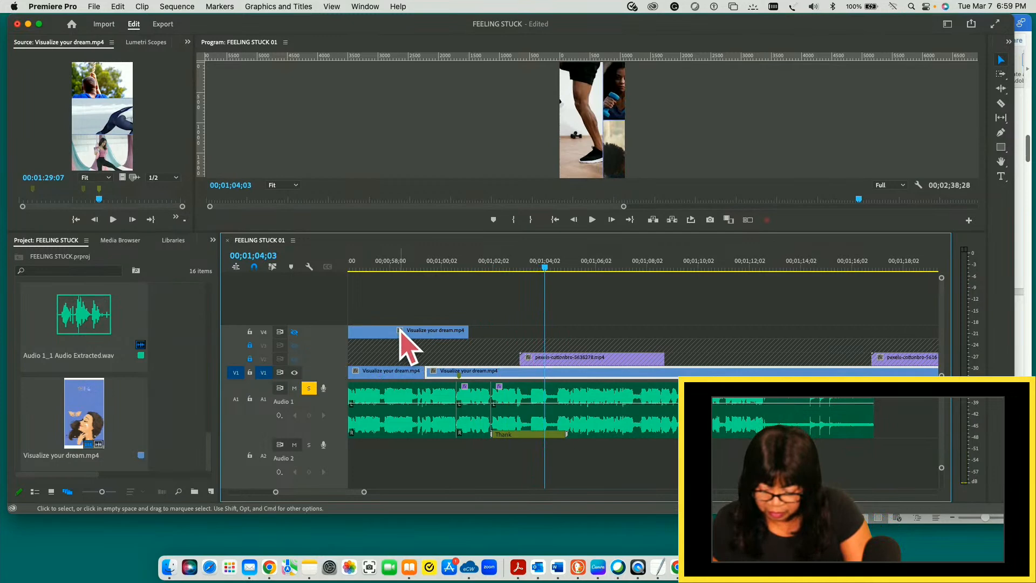
pyautogui.moveTo(545, 267); pyautogui.dragTo(492, 268)
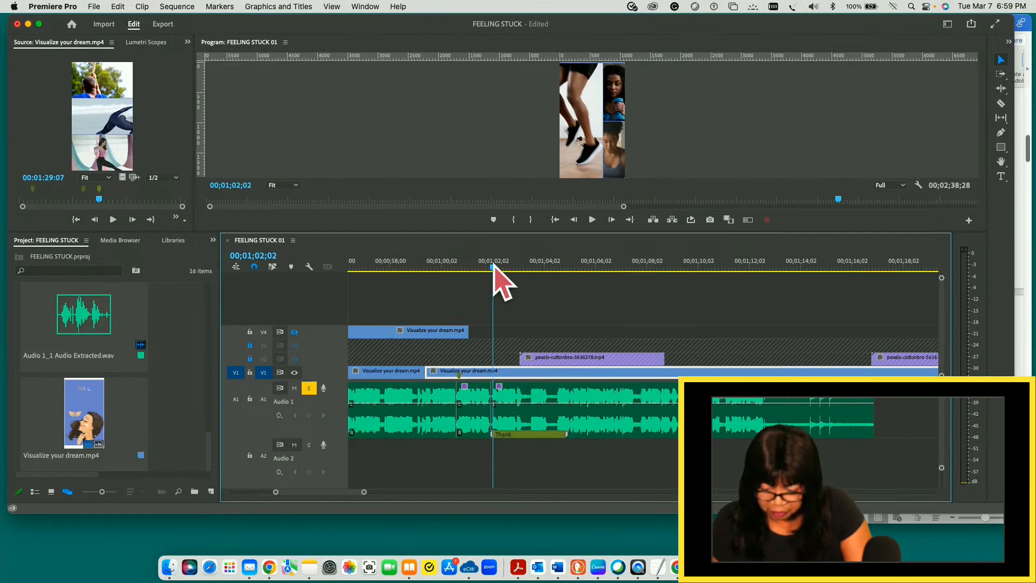
pyautogui.moveTo(493, 267); pyautogui.dragTo(494, 267)
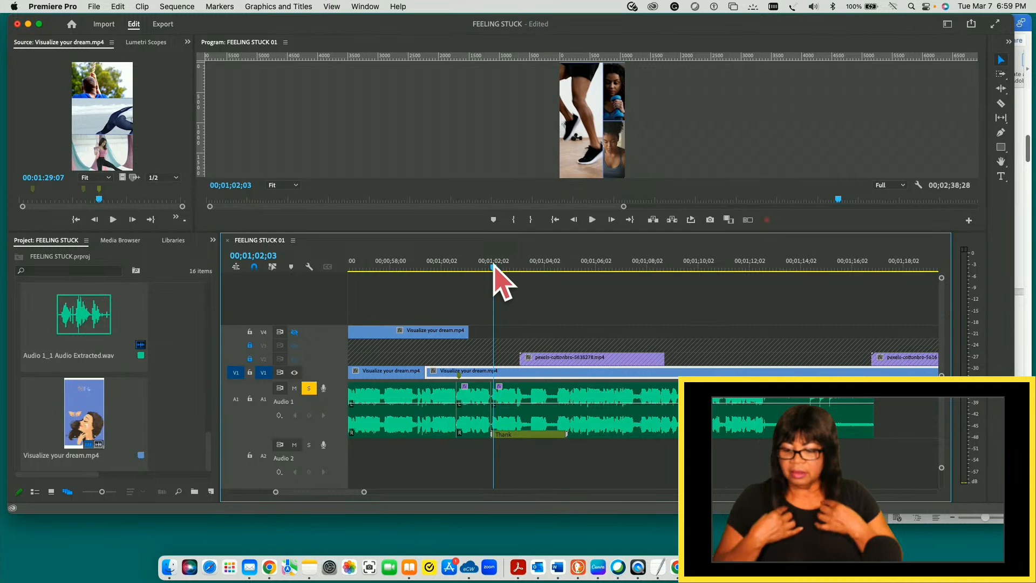
pyautogui.press('super+s')
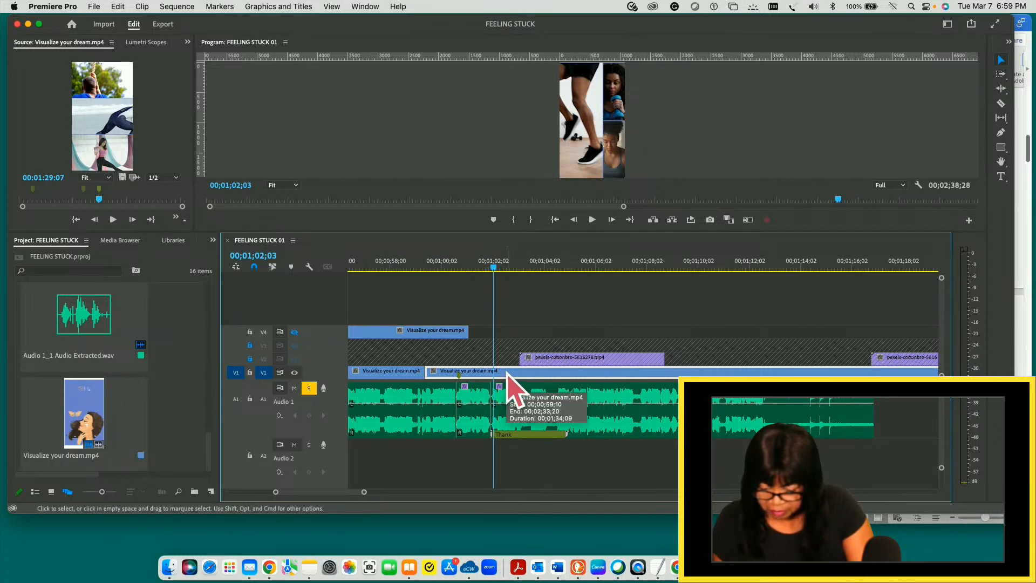
# - Split the V1 slide clip at 00;01;02;03, dismiss the Norton registration pop-up and select the piece after the cut
pyautogui.press('c')
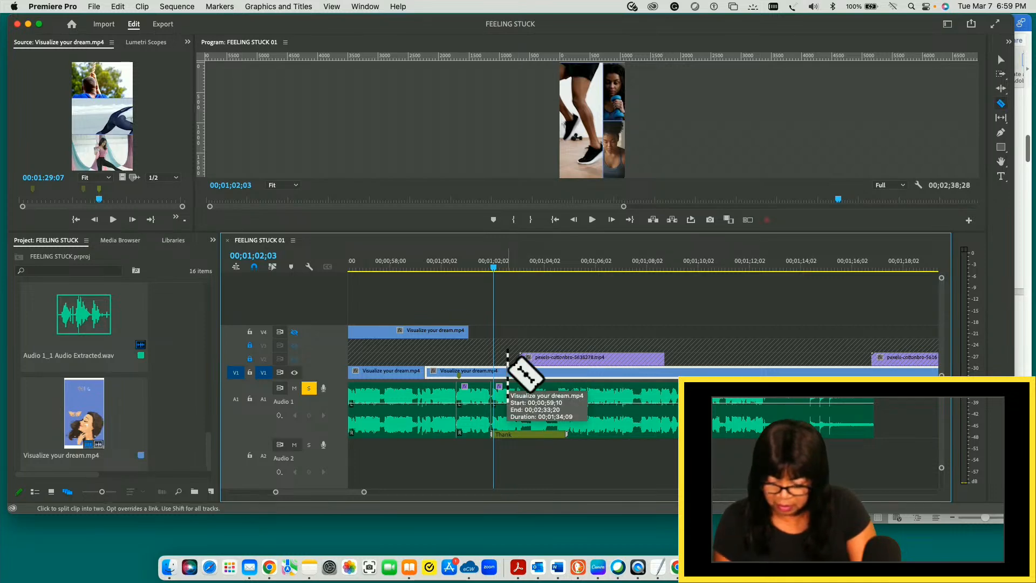
pyautogui.click(493, 371)
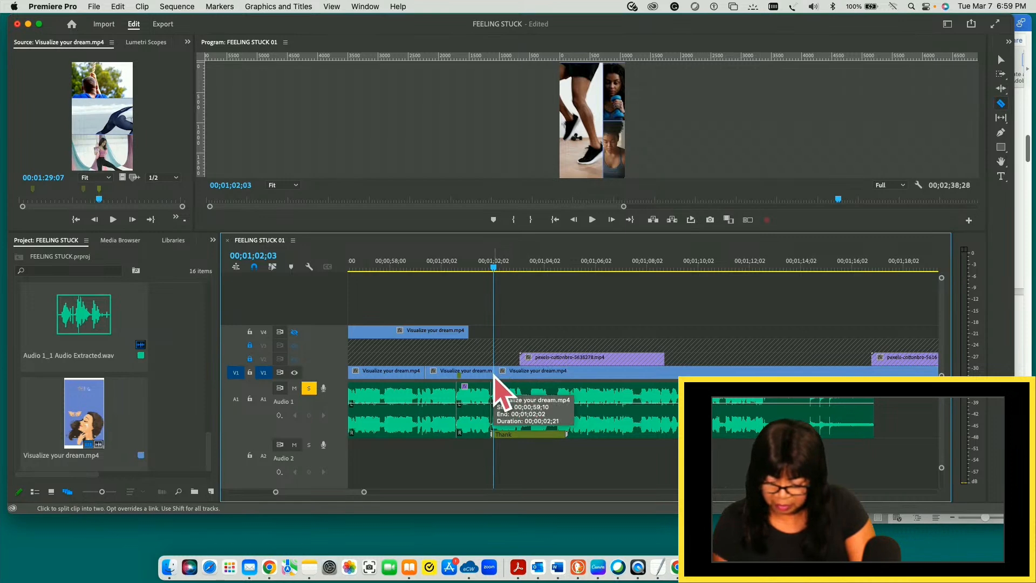
pyautogui.press('v')
pyautogui.click(514, 372)
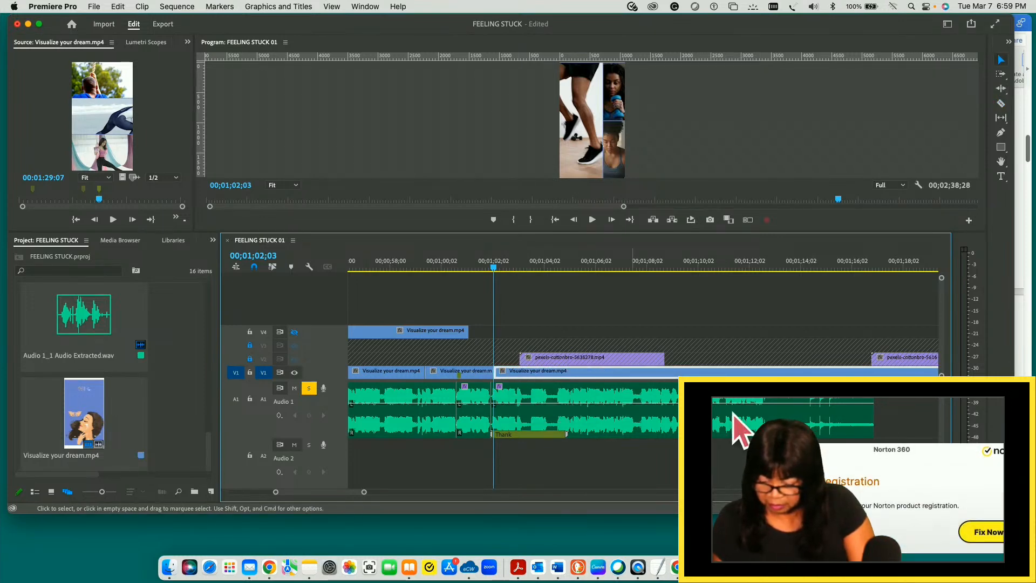
pyautogui.click(984, 535)
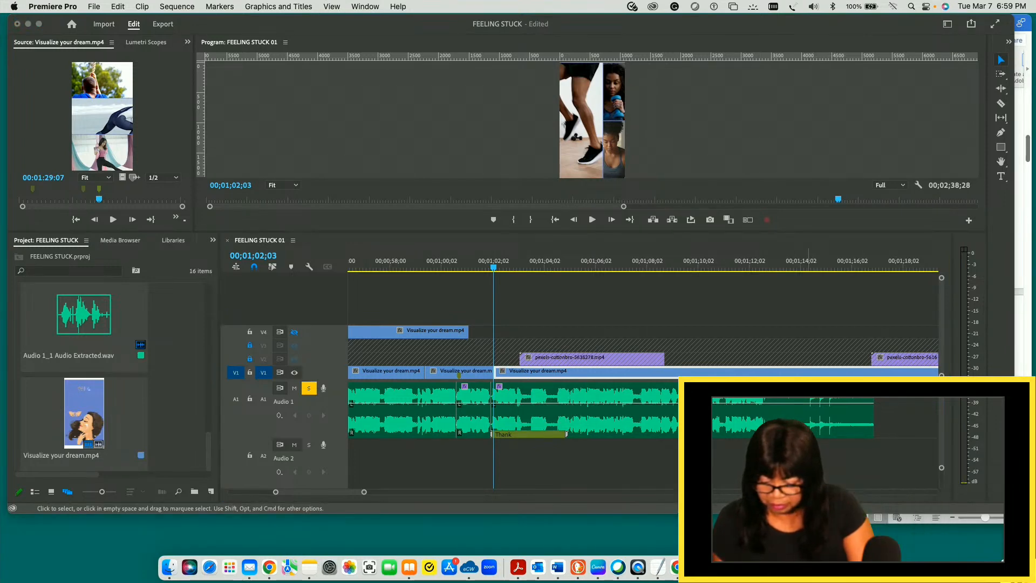
pyautogui.click(517, 373)
pyautogui.click(475, 374)
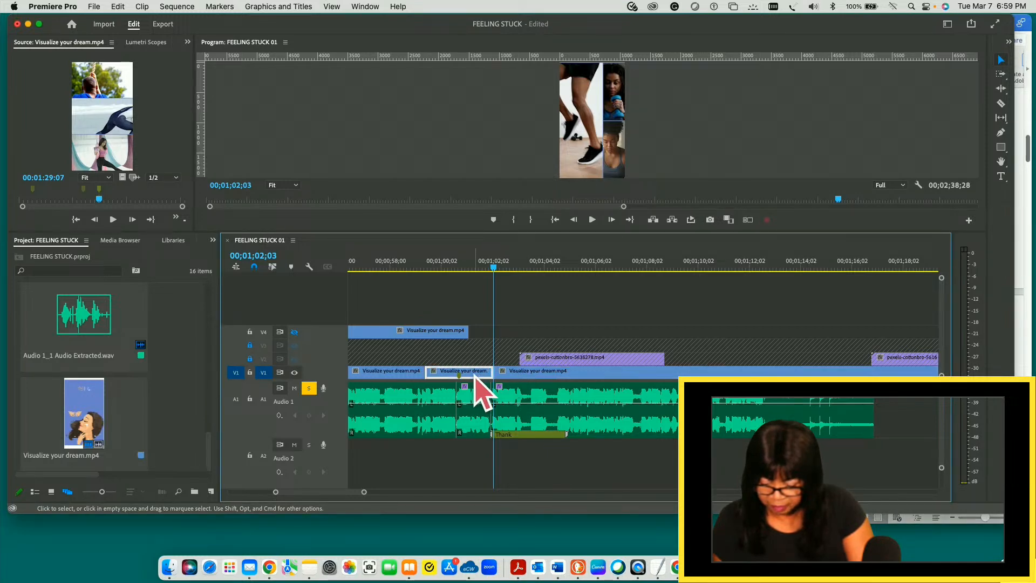
pyautogui.click(510, 374)
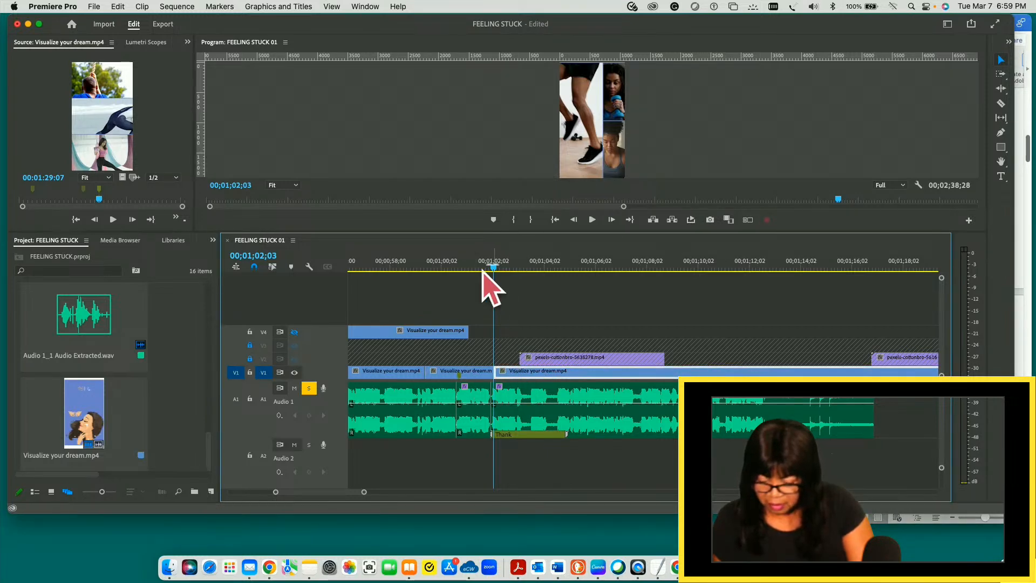
# - Split the V1 slide clip at 00;01;05;26 and move the piece before this cut straight up to V4
pyautogui.moveTo(491, 268); pyautogui.dragTo(590, 284)
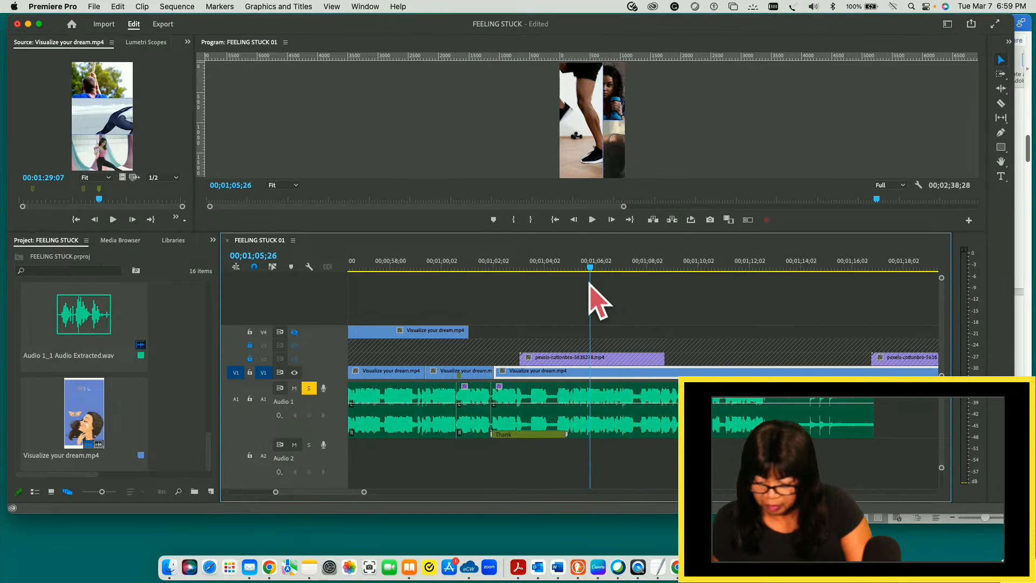
pyautogui.press('c')
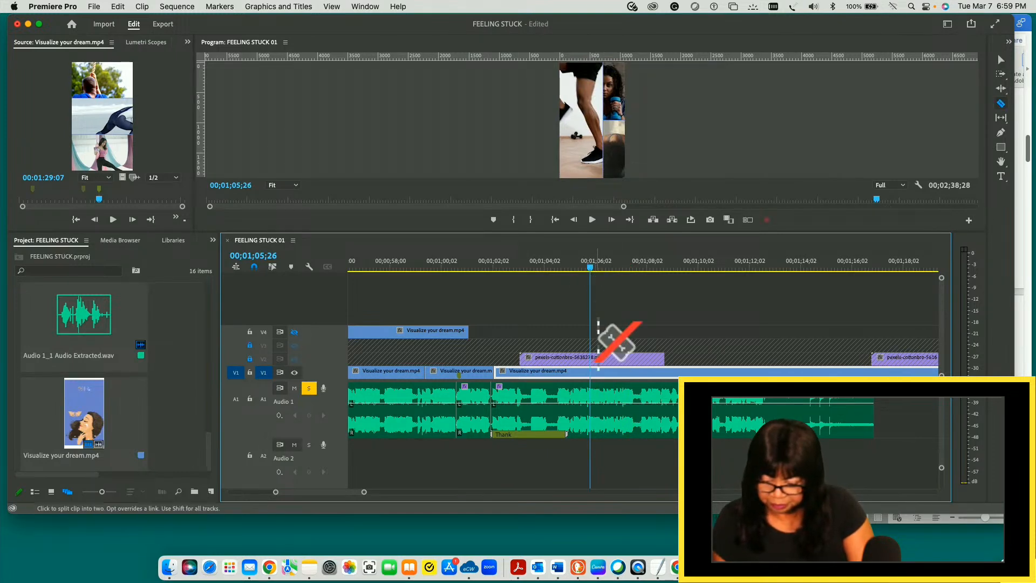
pyautogui.click(590, 372)
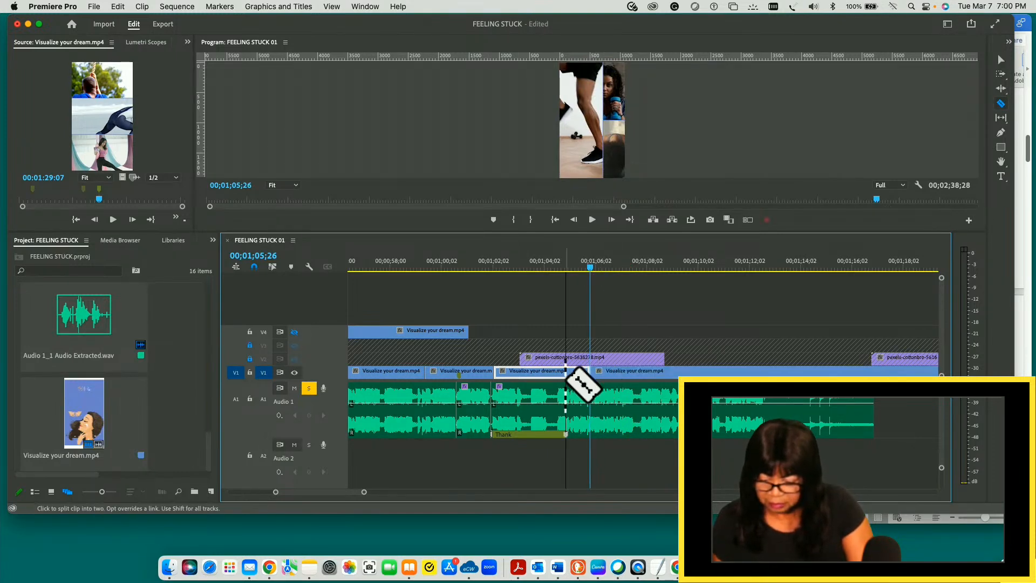
pyautogui.press('v')
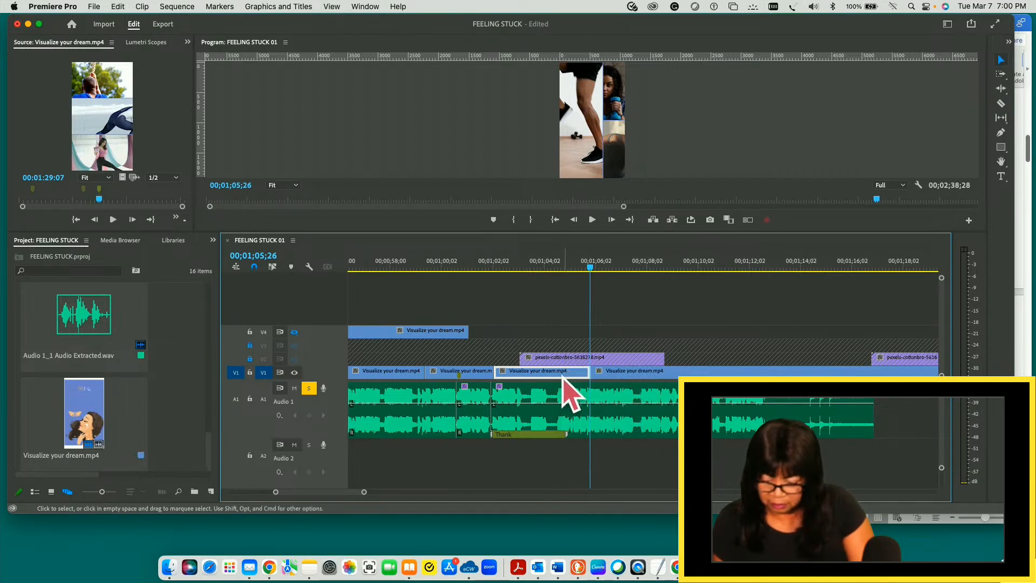
pyautogui.moveTo(562, 376); pyautogui.dragTo(561, 335)
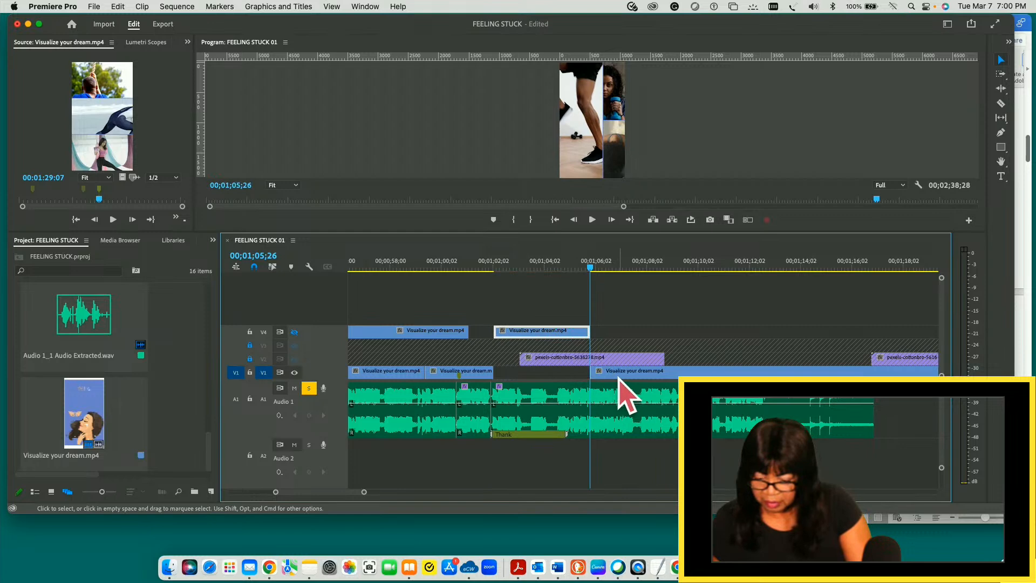
# - Split the V1 slide clip at 00;01;10;21 and delete the piece between 00;01;05;26 and the new cut
pyautogui.moveTo(589, 268); pyautogui.dragTo(716, 272)
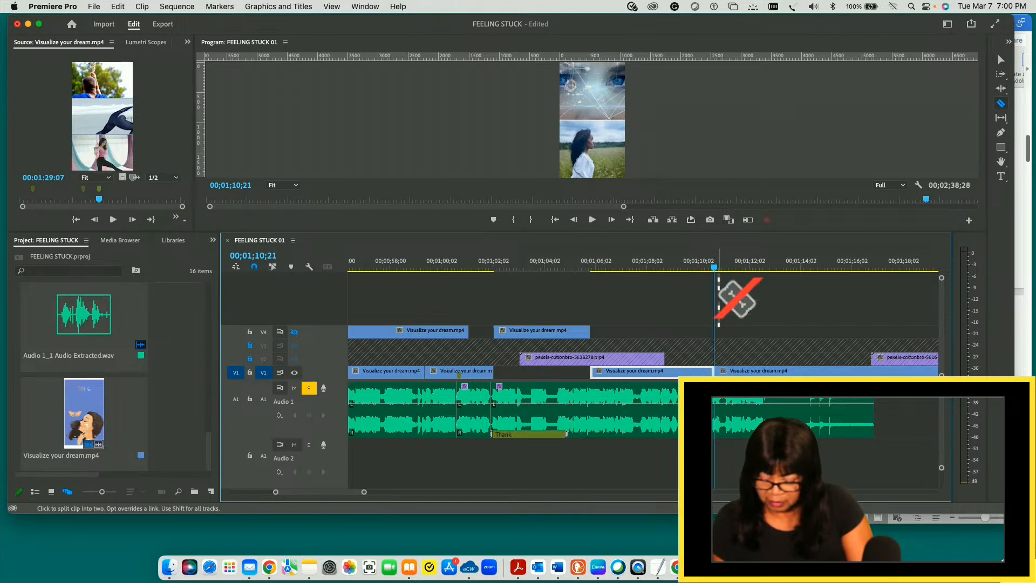
pyautogui.press('v')
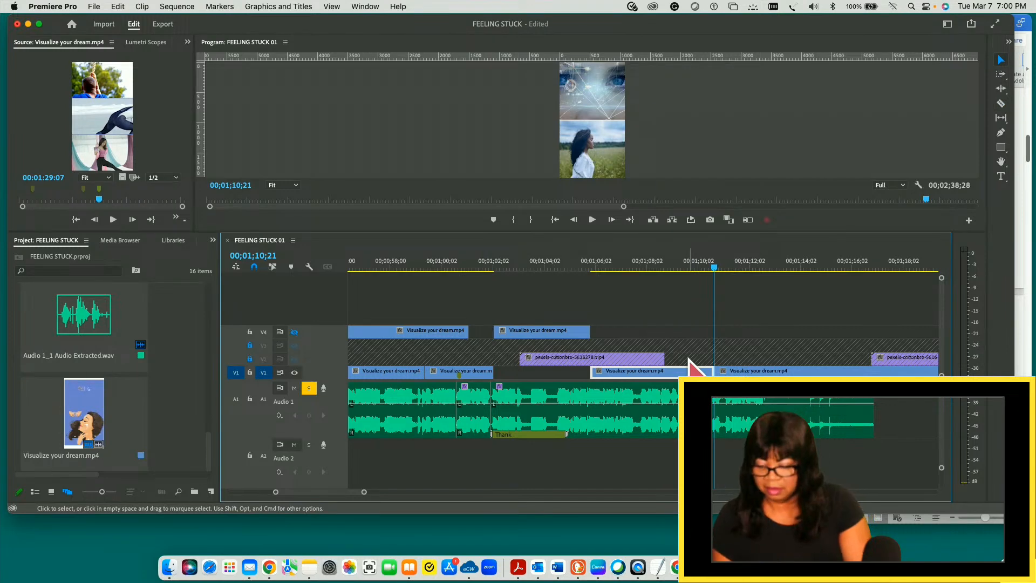
pyautogui.moveTo(716, 268); pyautogui.dragTo(680, 268)
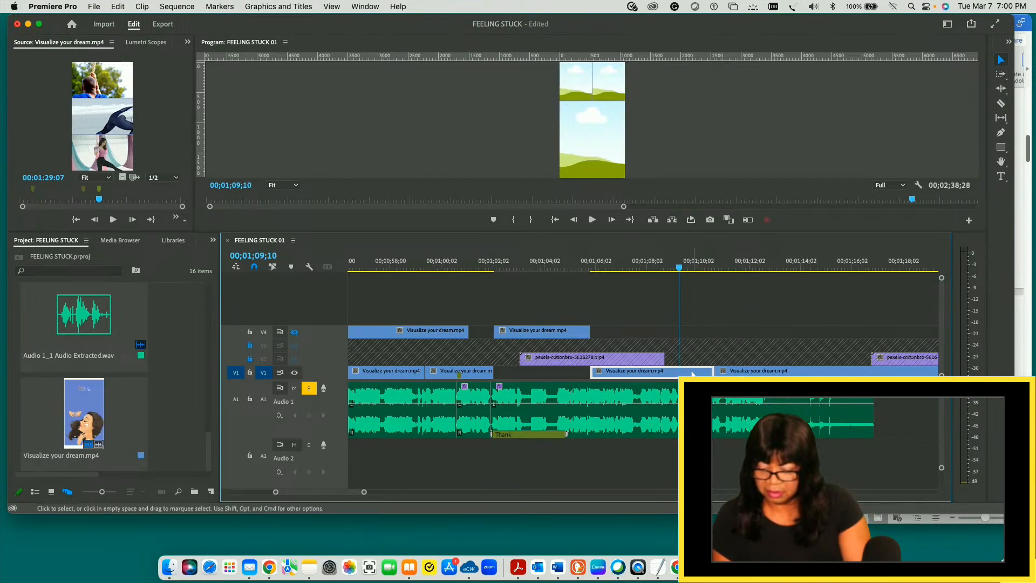
pyautogui.press('Delete')
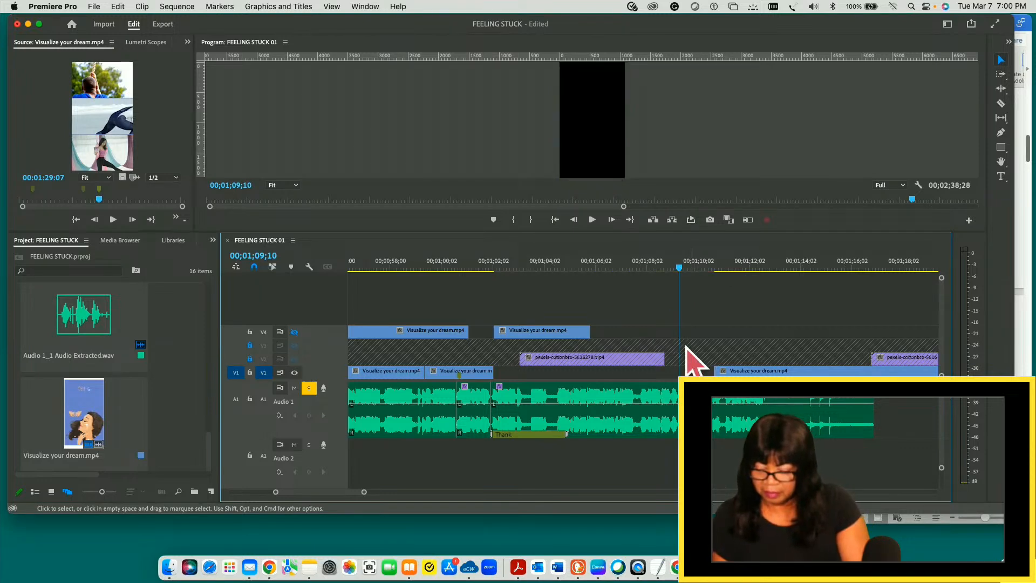
# - Split the remaining V1 slide clip at 00;01;28;29 and move the piece starting at 00;01;10;21 straight up to V4
pyautogui.moveTo(680, 267); pyautogui.dragTo(760, 265)
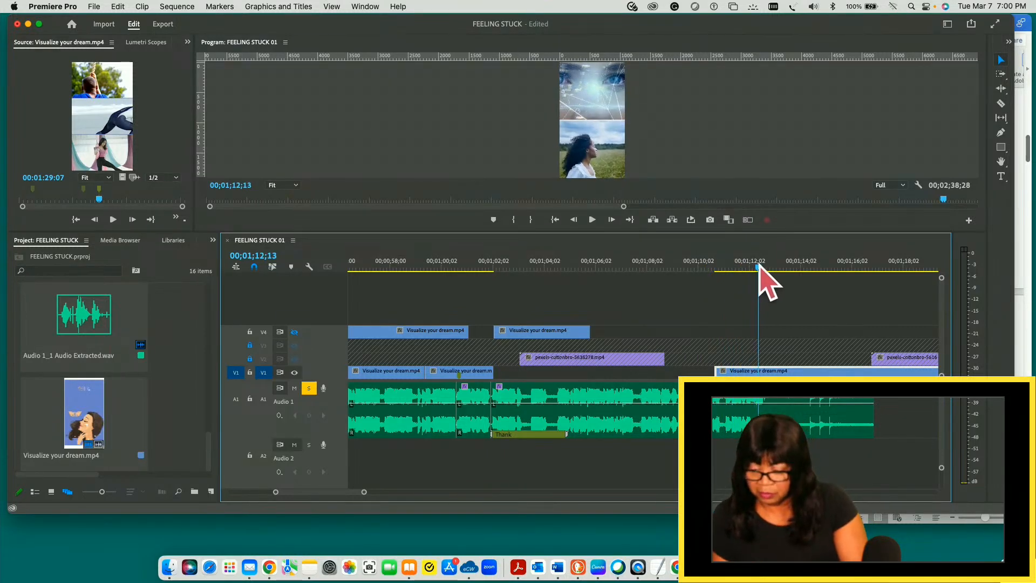
pyautogui.moveTo(758, 266); pyautogui.dragTo(916, 268)
pyautogui.press('-')
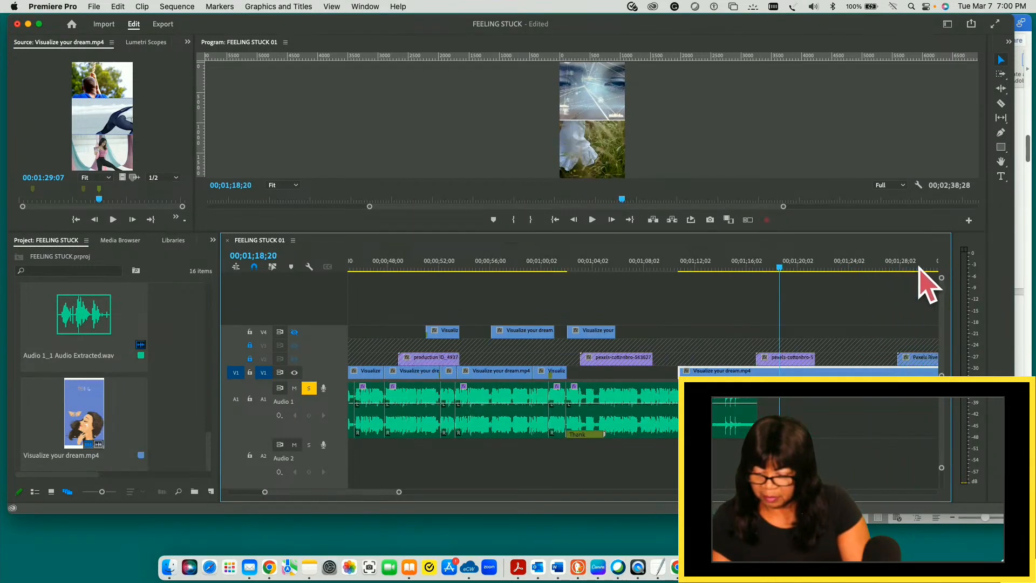
pyautogui.press('-')
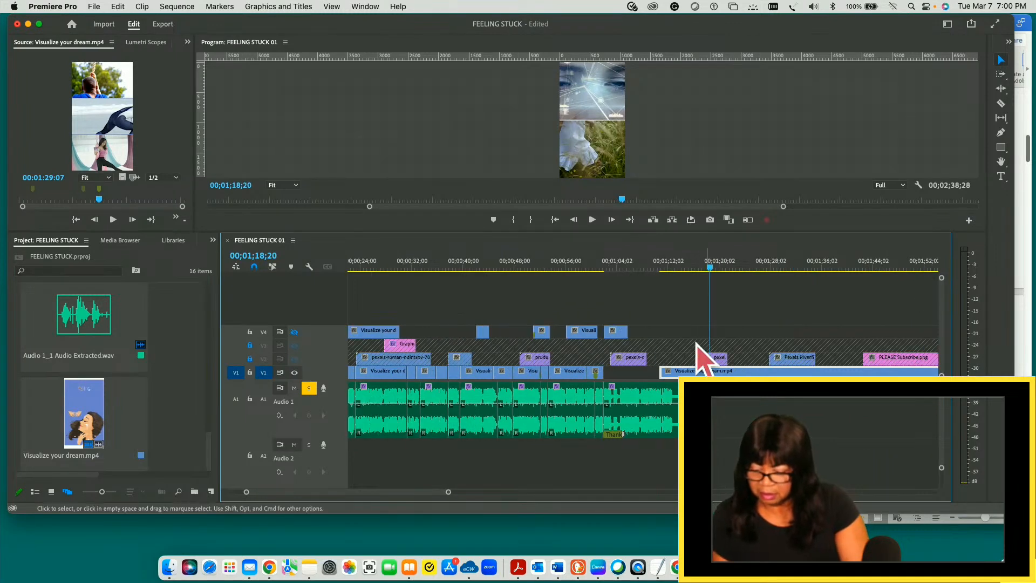
pyautogui.moveTo(710, 269); pyautogui.dragTo(776, 268)
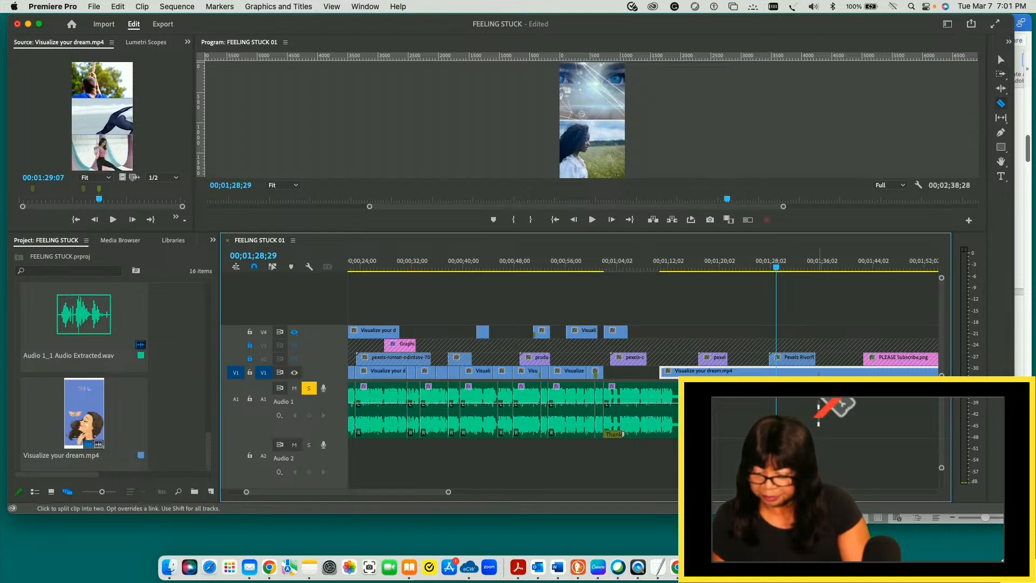
pyautogui.click(776, 371)
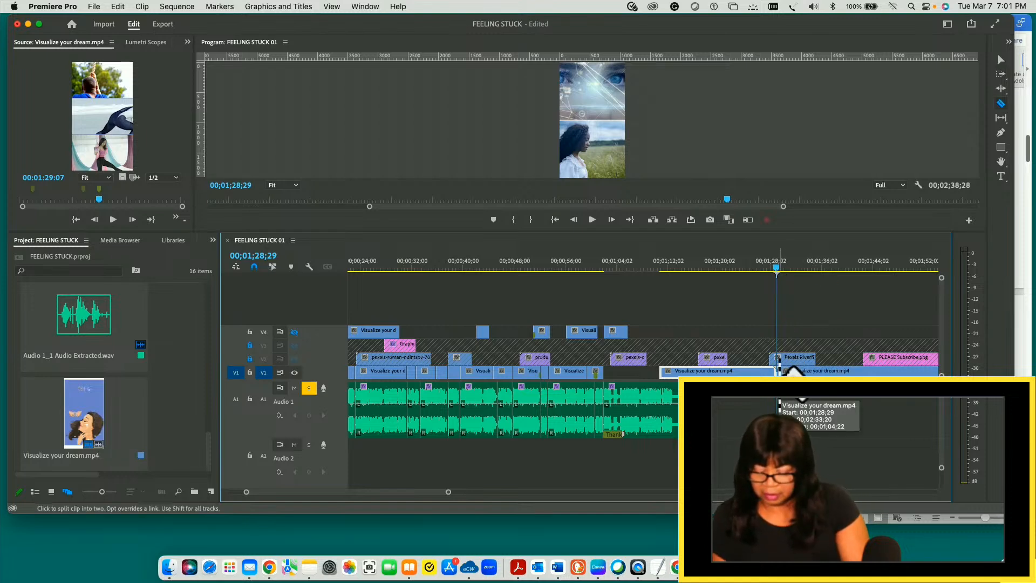
pyautogui.press('v')
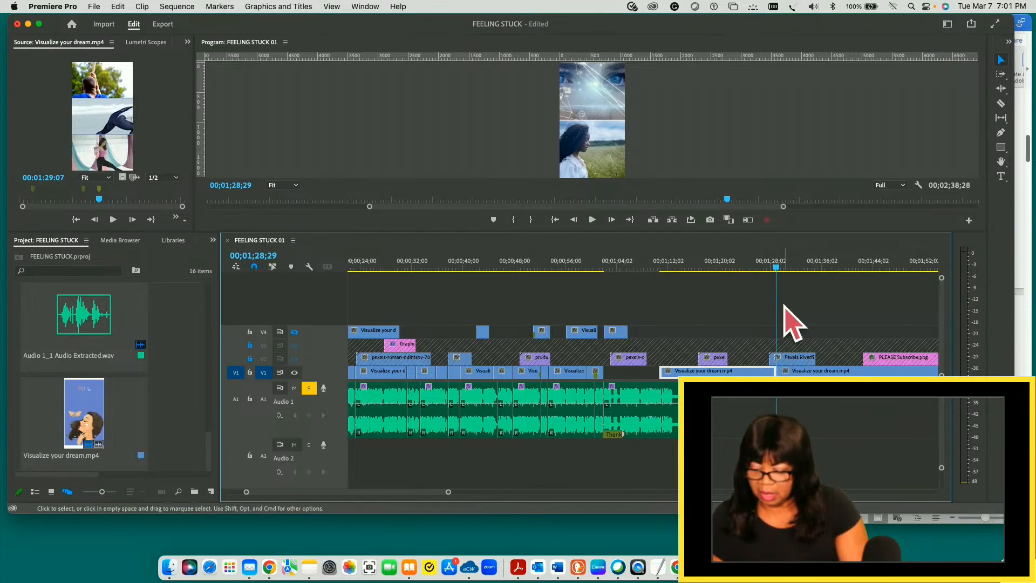
pyautogui.moveTo(777, 268)
pyautogui.mouseDown()
pyautogui.moveTo(723, 273)
pyautogui.moveTo(782, 268)
pyautogui.moveTo(767, 284)
pyautogui.mouseUp()
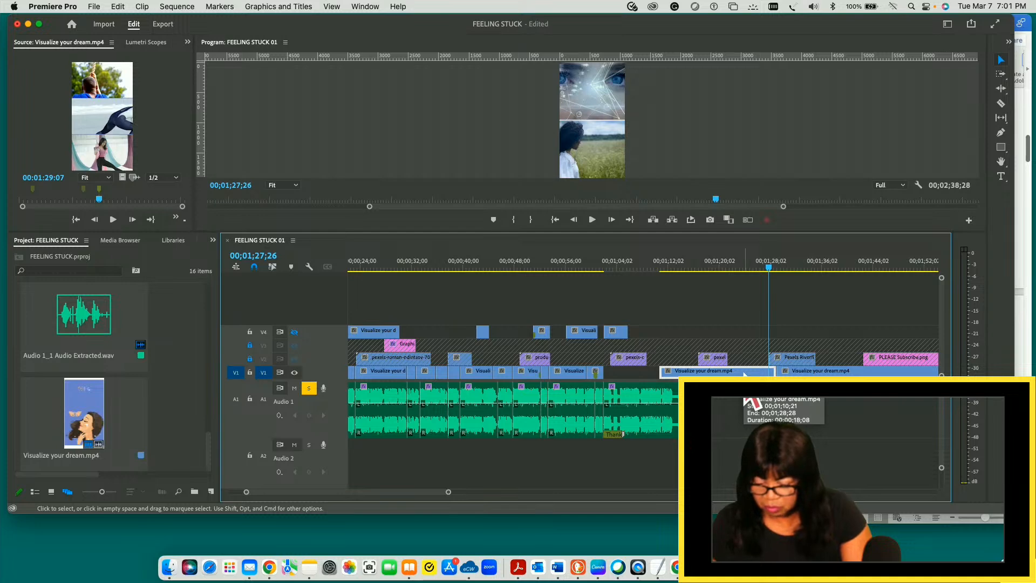
pyautogui.moveTo(744, 374); pyautogui.dragTo(746, 333)
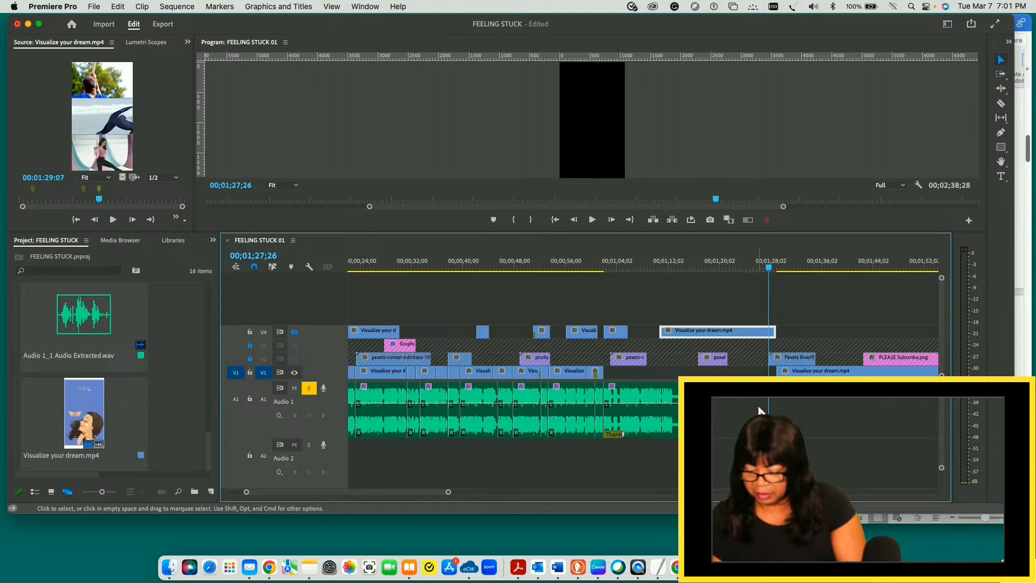
# - Review the slides through 00;02;05;17 and move the last V1 slide piece, starting at 00;01;28;29, straight up to V4
pyautogui.click(777, 266)
pyautogui.moveTo(778, 267); pyautogui.dragTo(910, 267)
pyautogui.moveTo(921, 259); pyautogui.dragTo(859, 277)
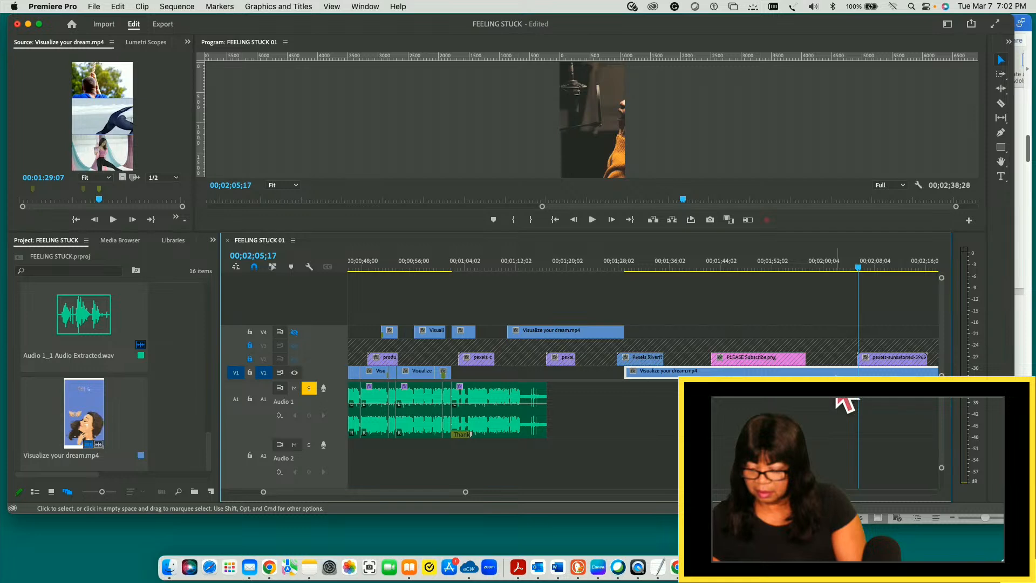
pyautogui.press('-')
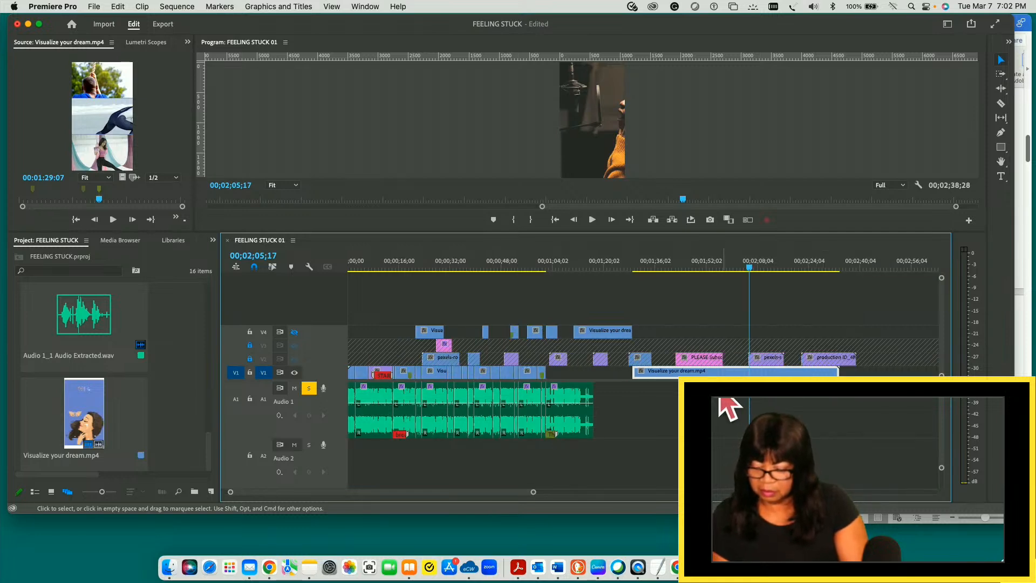
pyautogui.moveTo(726, 373); pyautogui.dragTo(723, 351)
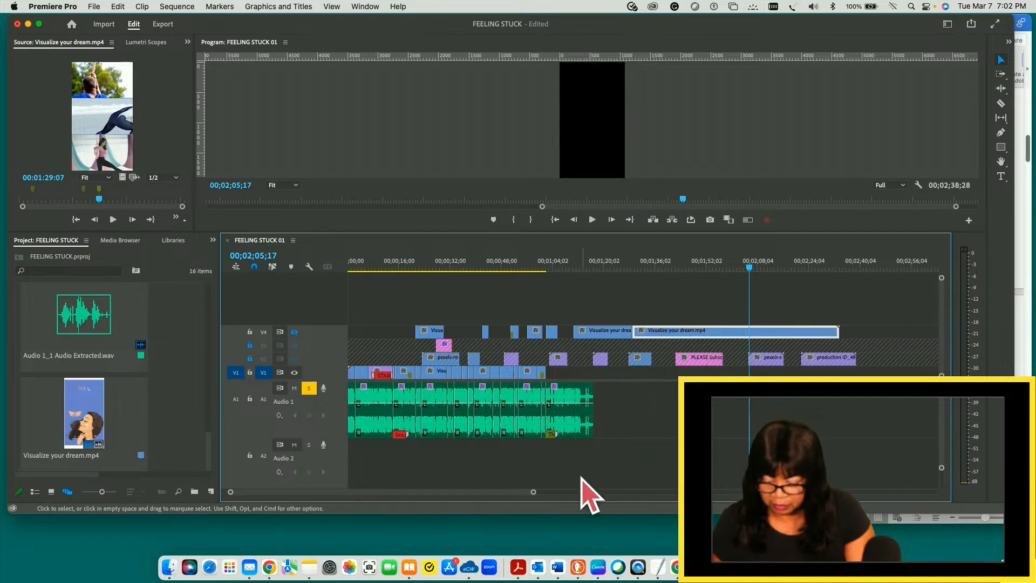
# - Play the end of the A1 audio, split it at 00;01;12;20 and delete the piece after the cut
pyautogui.moveTo(535, 494)
pyautogui.mouseDown()
pyautogui.moveTo(568, 493)
pyautogui.moveTo(330, 495)
pyautogui.mouseUp()
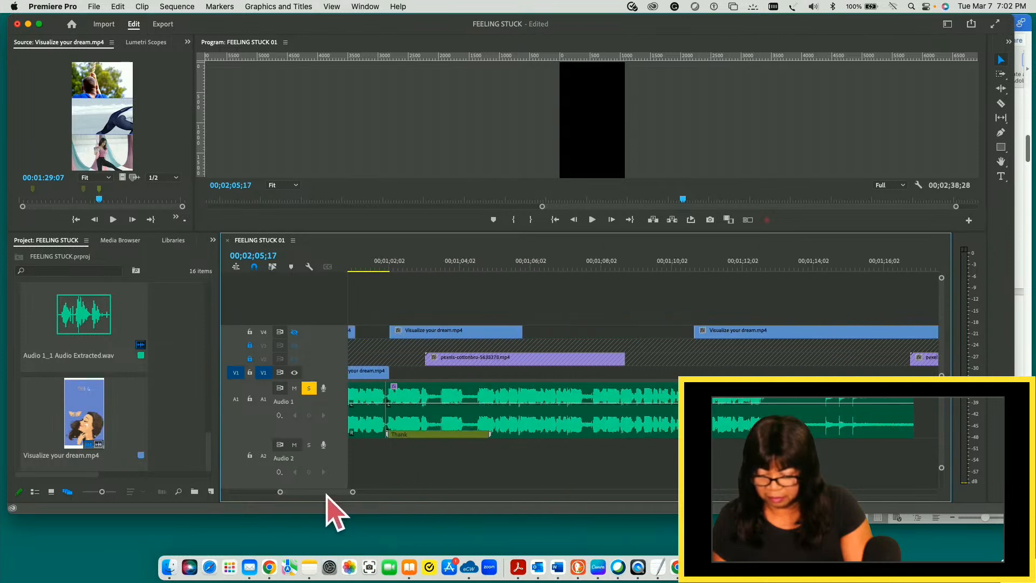
pyautogui.moveTo(353, 492); pyautogui.dragTo(305, 495)
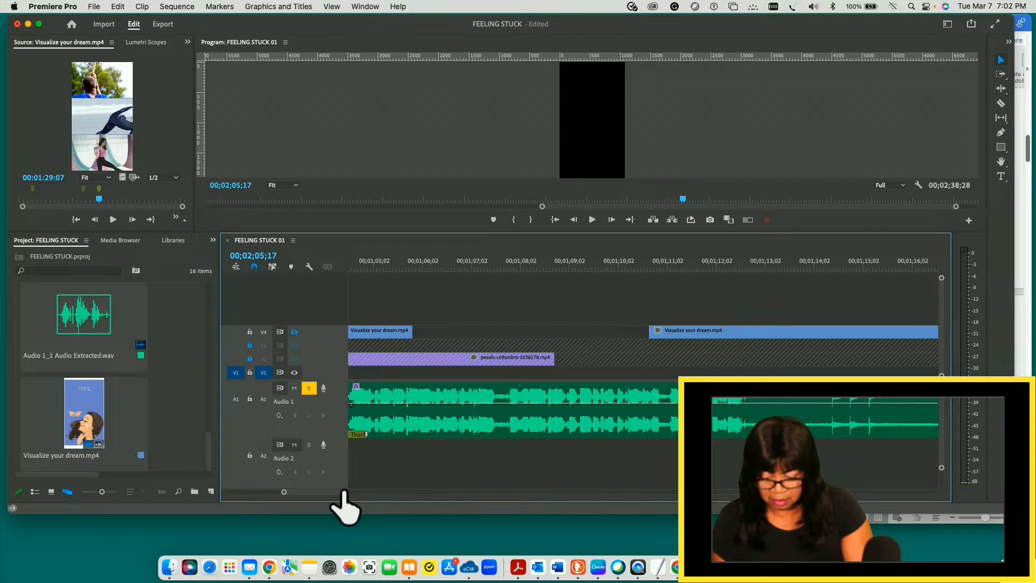
pyautogui.moveTo(343, 492); pyautogui.dragTo(339, 492)
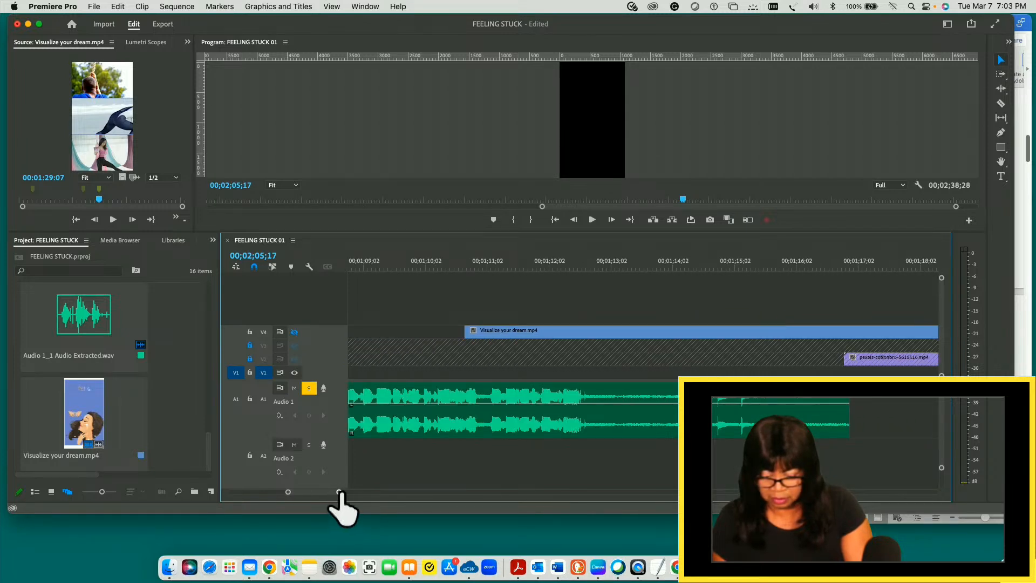
pyautogui.moveTo(320, 495); pyautogui.dragTo(318, 495)
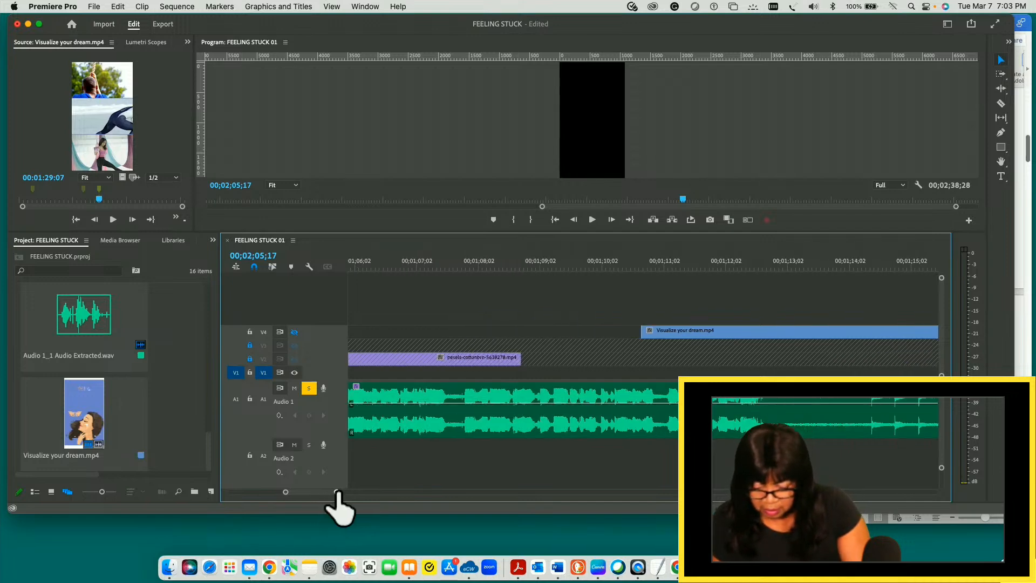
pyautogui.moveTo(337, 492); pyautogui.dragTo(335, 493)
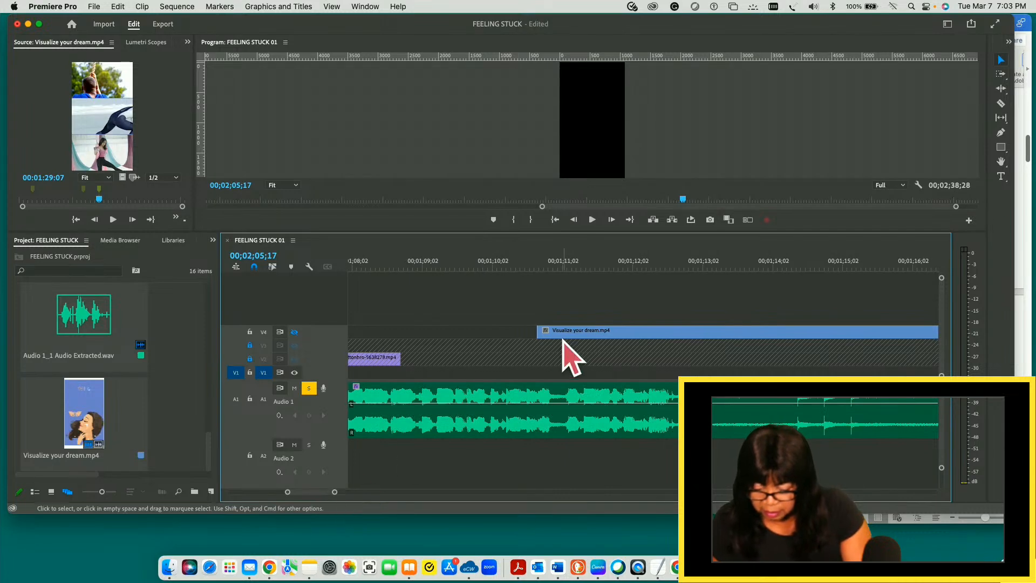
pyautogui.click(501, 263)
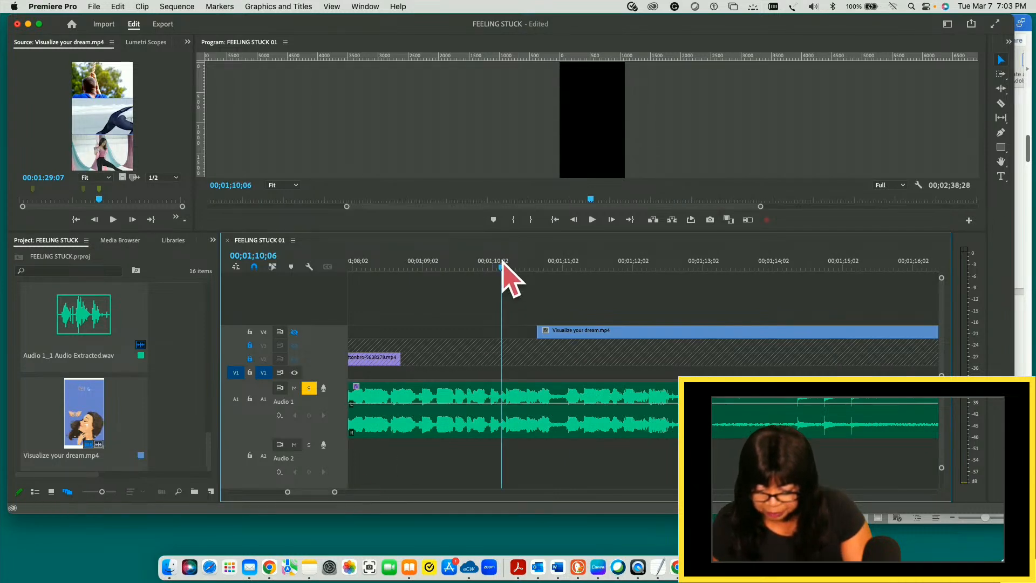
pyautogui.press('space')
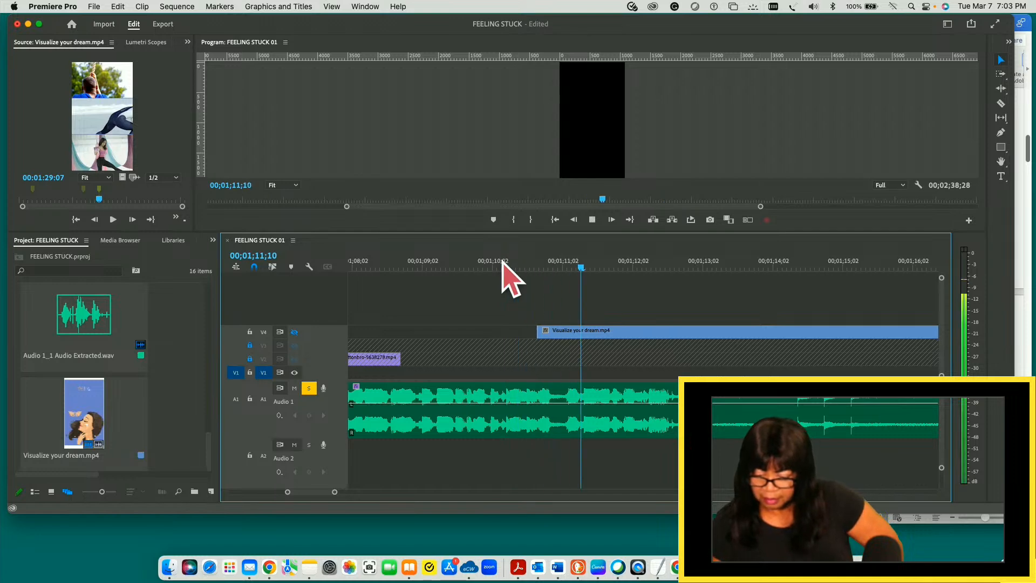
pyautogui.press('space')
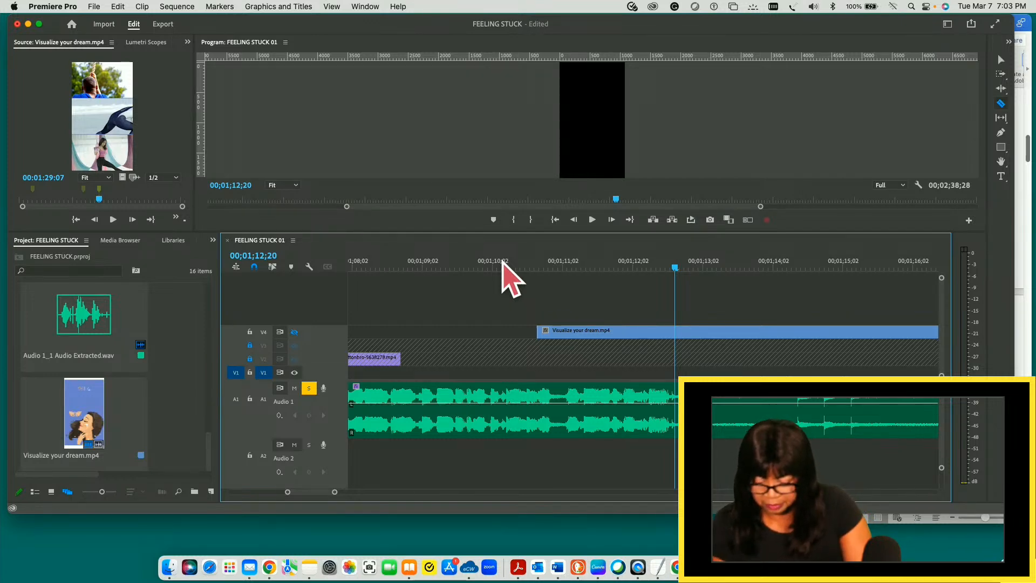
pyautogui.press('c')
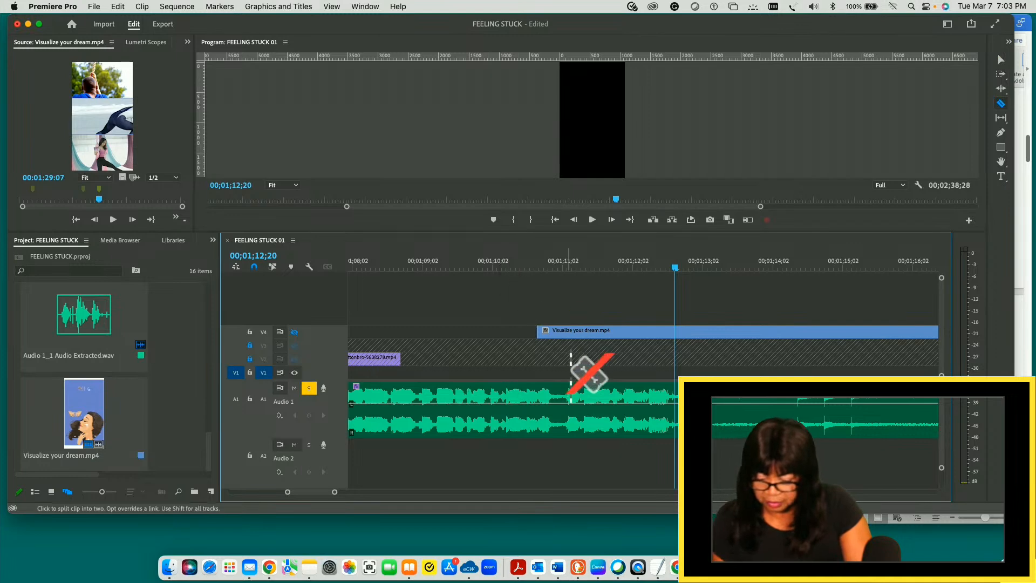
pyautogui.press('v')
pyautogui.click(721, 417)
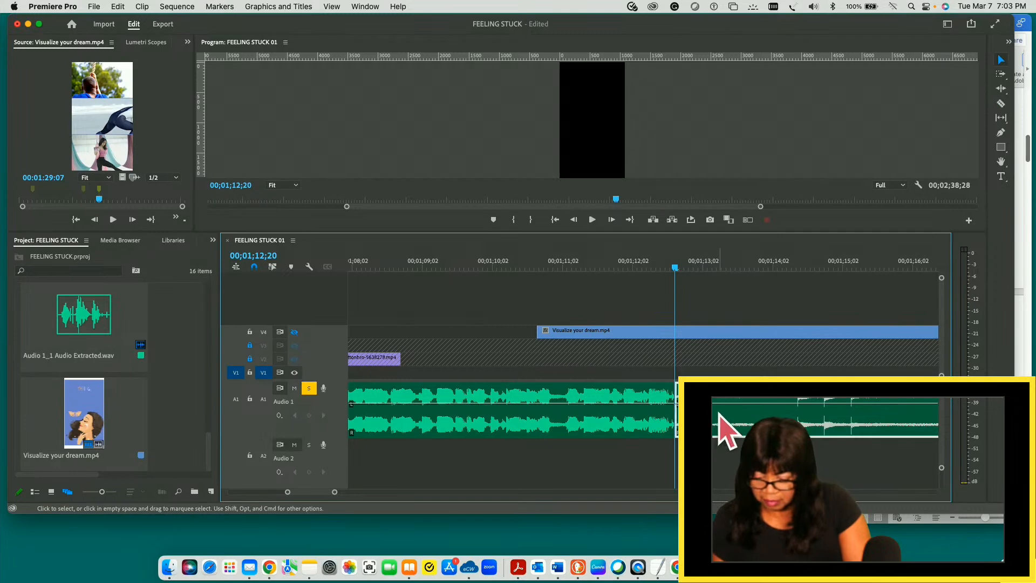
pyautogui.press('Delete')
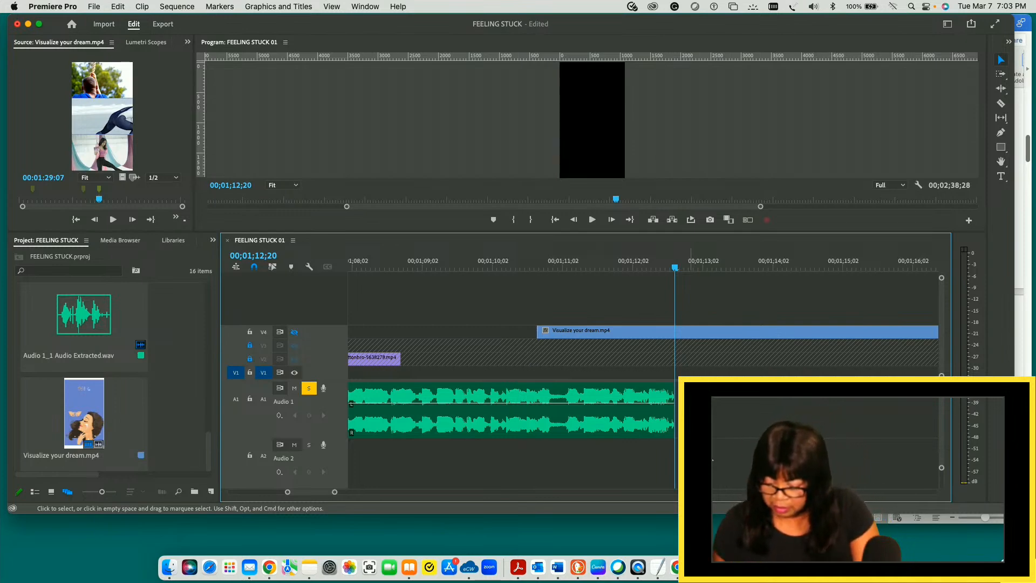
# - Find PLEASE Subscribe.png among the project items, load it as the source clip and save the project
pyautogui.moveTo(335, 494); pyautogui.dragTo(388, 493)
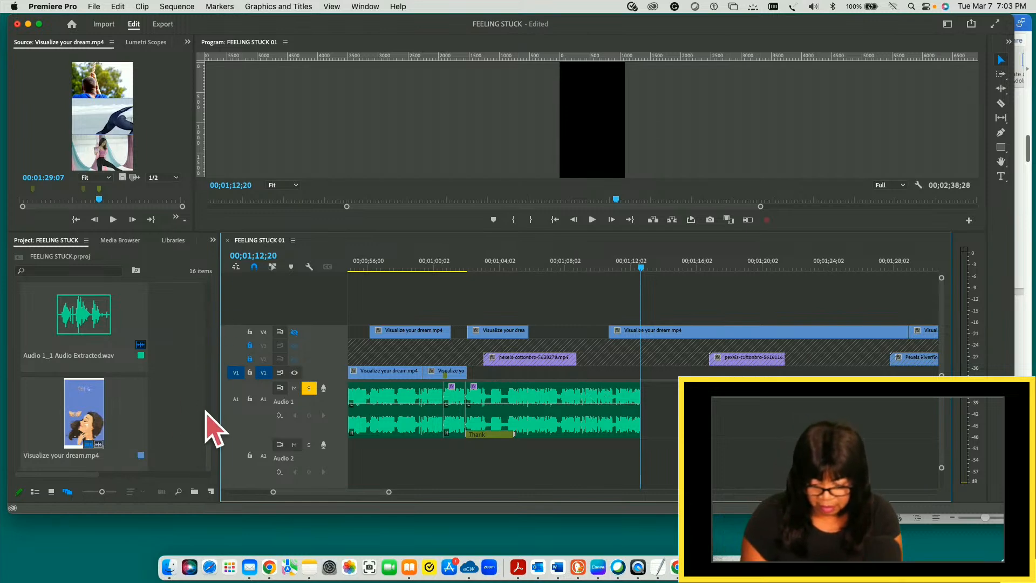
pyautogui.click(212, 442)
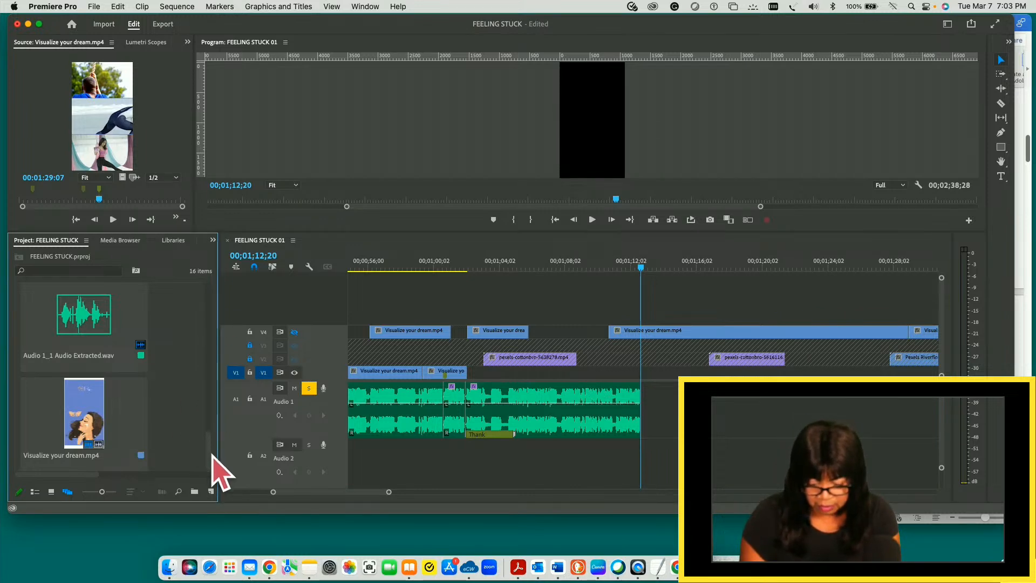
pyautogui.moveTo(208, 451); pyautogui.dragTo(212, 357)
pyautogui.click(143, 389)
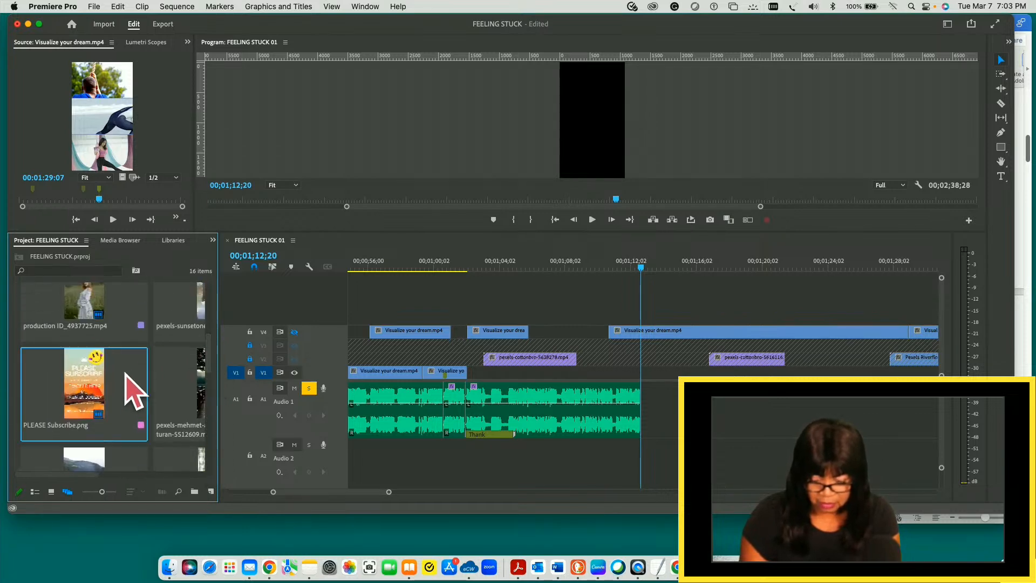
pyautogui.doubleClick(93, 384)
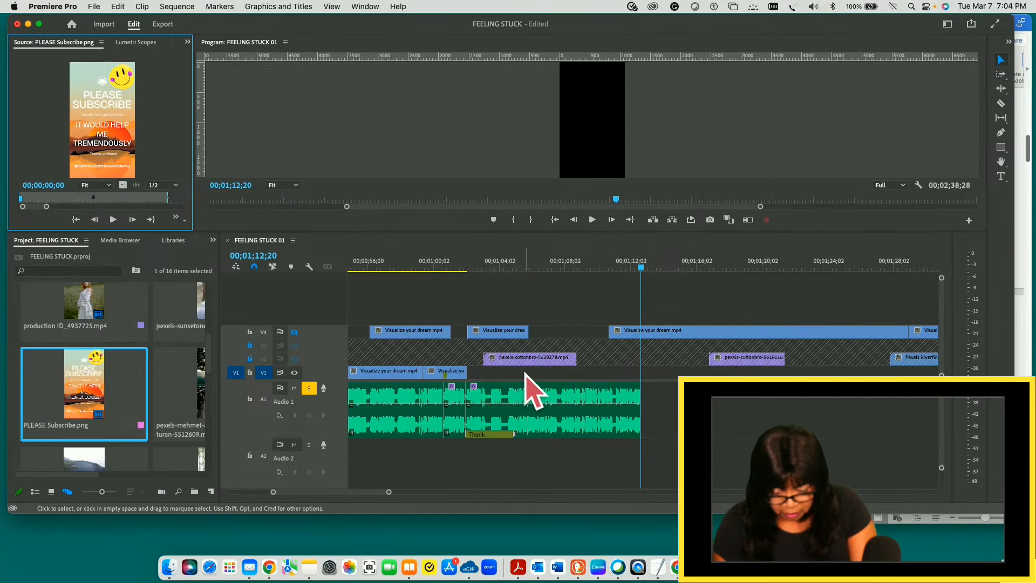
pyautogui.press('super+s')
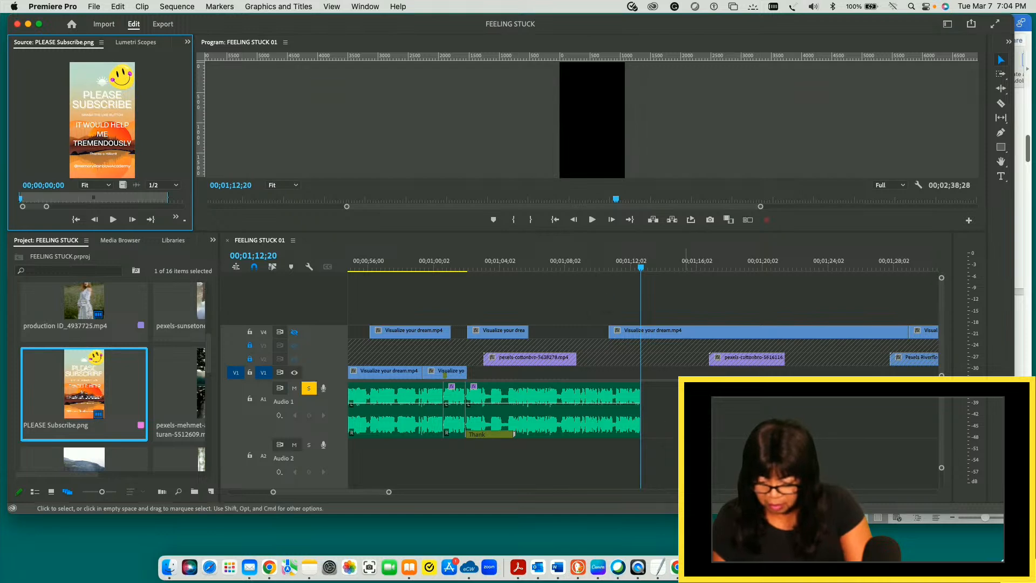
# - Overwrite PLEASE Subscribe.png onto V1 at 00;01;02;03 and extend its end to the end of the A1 audio
pyautogui.click(657, 402)
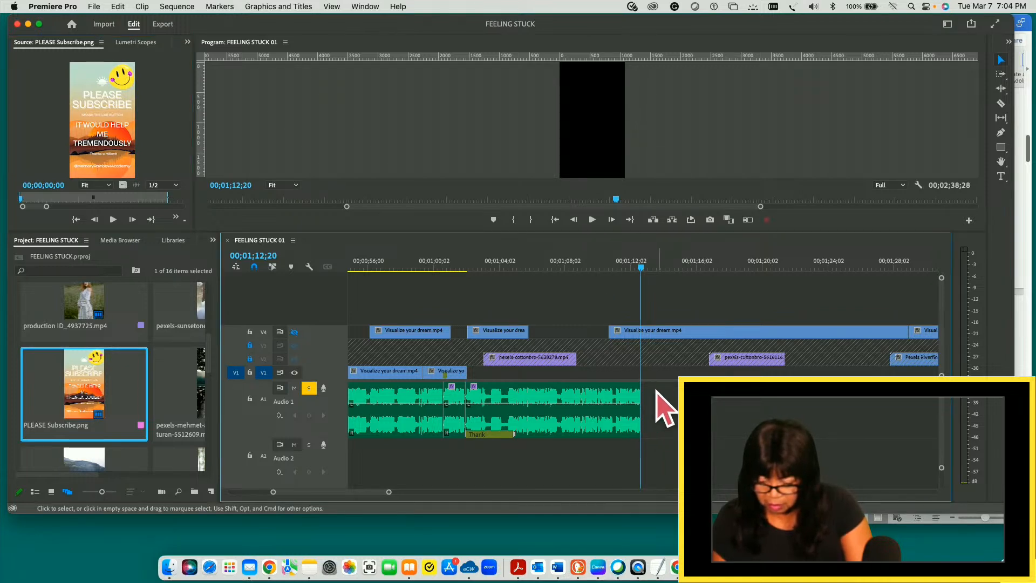
pyautogui.press('Up')
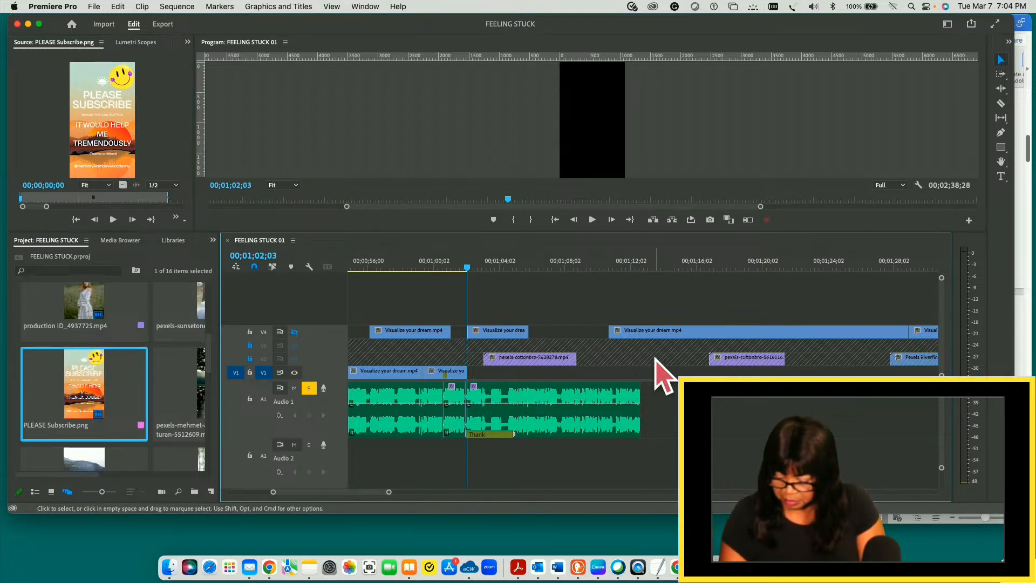
pyautogui.press(',')
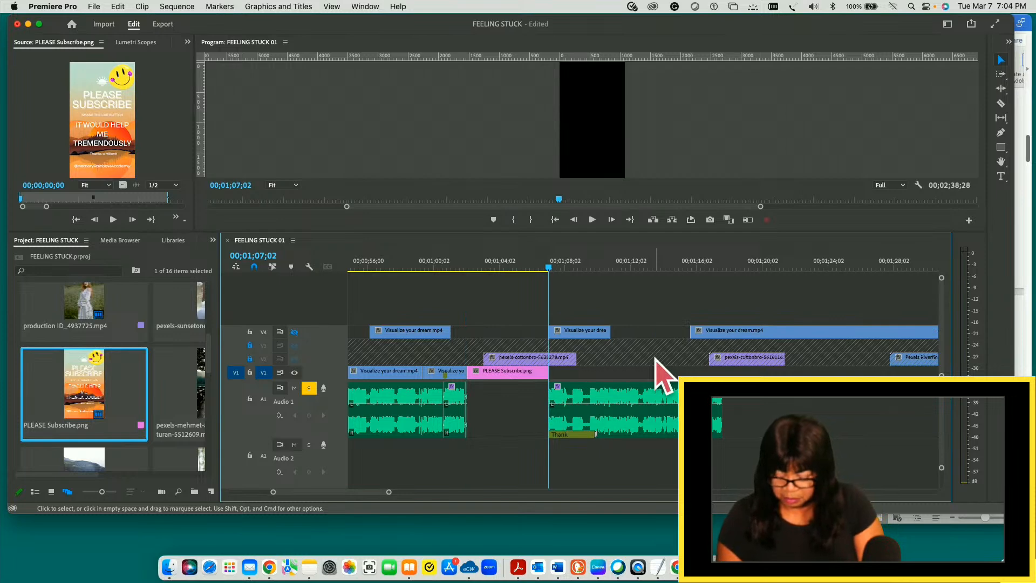
pyautogui.press('super+z')
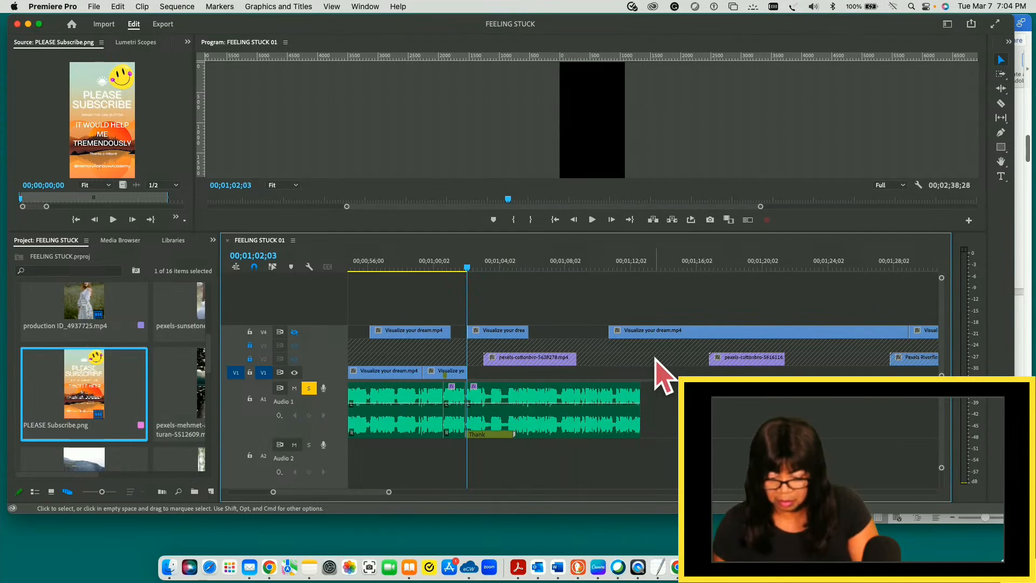
pyautogui.press('.')
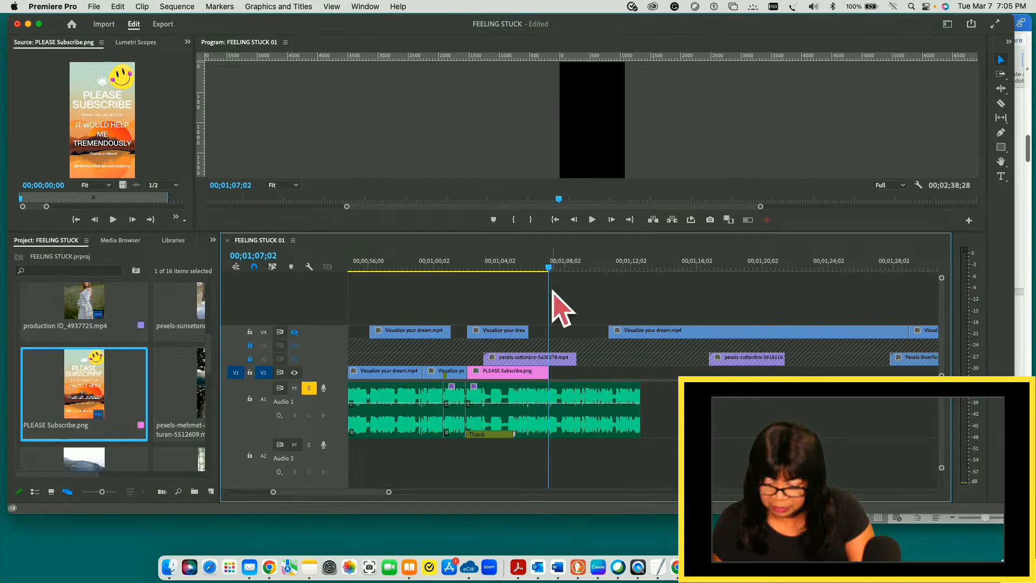
pyautogui.moveTo(552, 273); pyautogui.dragTo(469, 273)
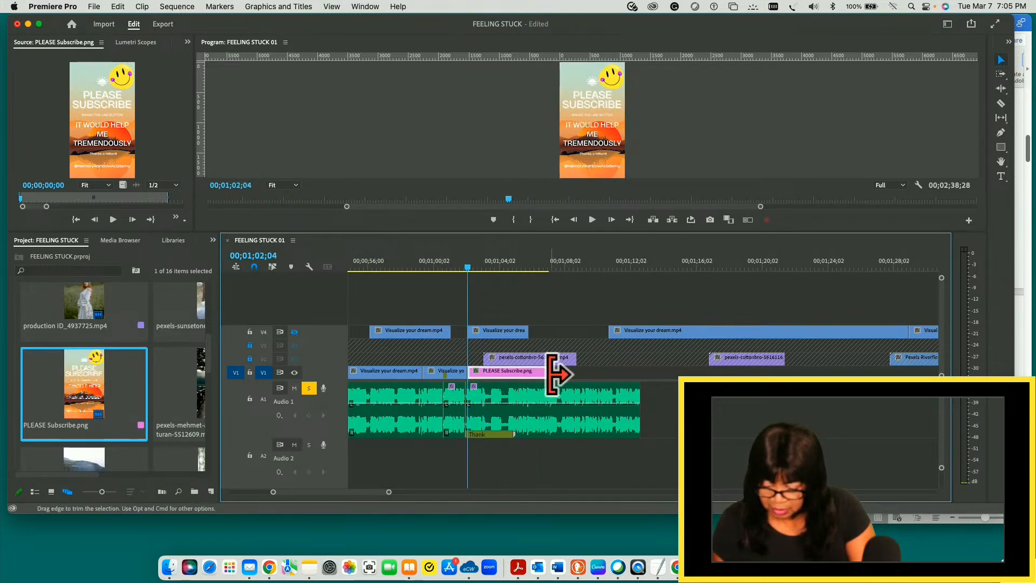
pyautogui.moveTo(553, 373); pyautogui.dragTo(640, 376)
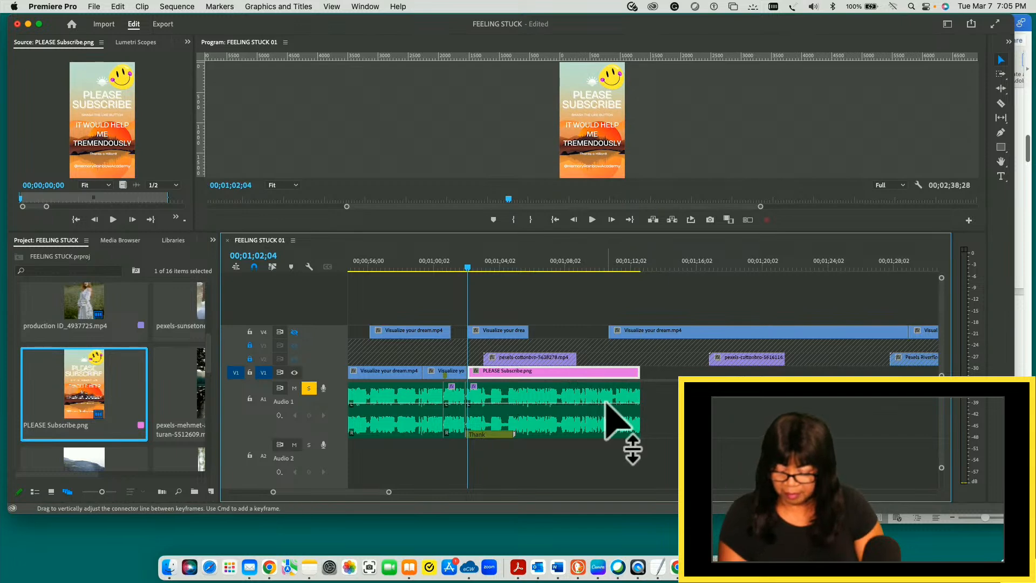
# - Play the PLEASE Subscribe.png section against the closing audio and save the project
pyautogui.press('space')
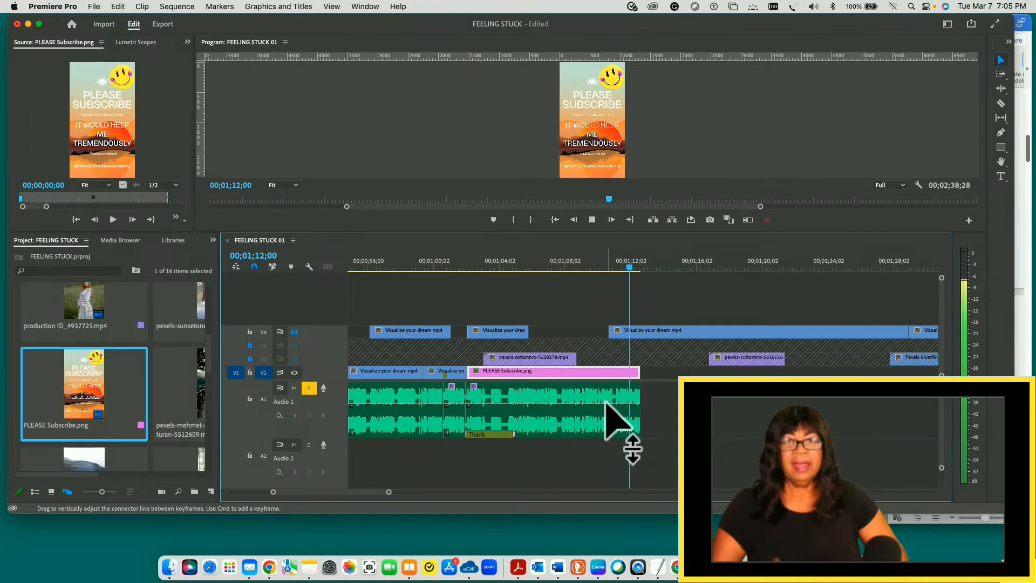
pyautogui.press('space')
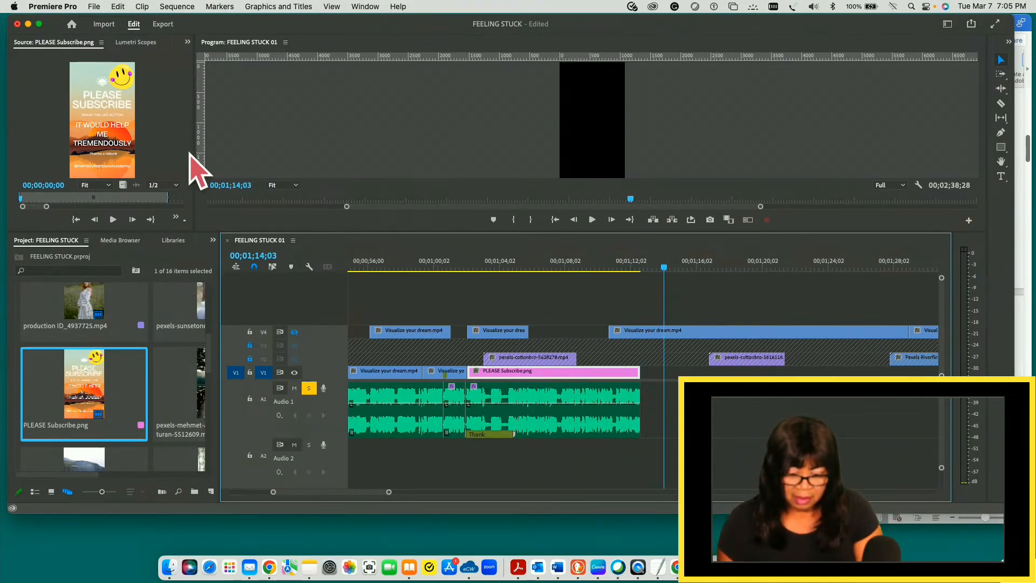
pyautogui.click(94, 7)
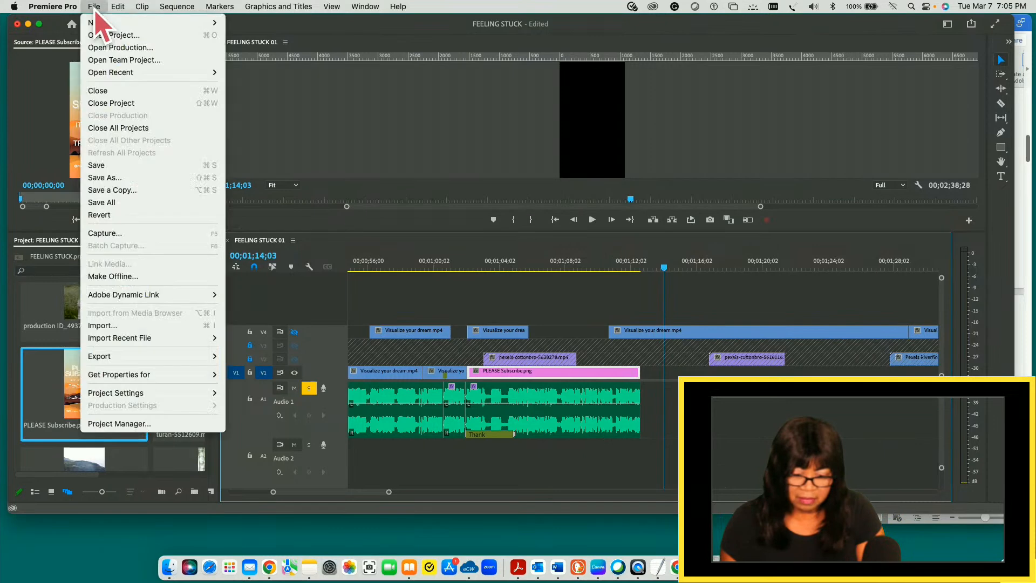
pyautogui.click(102, 165)
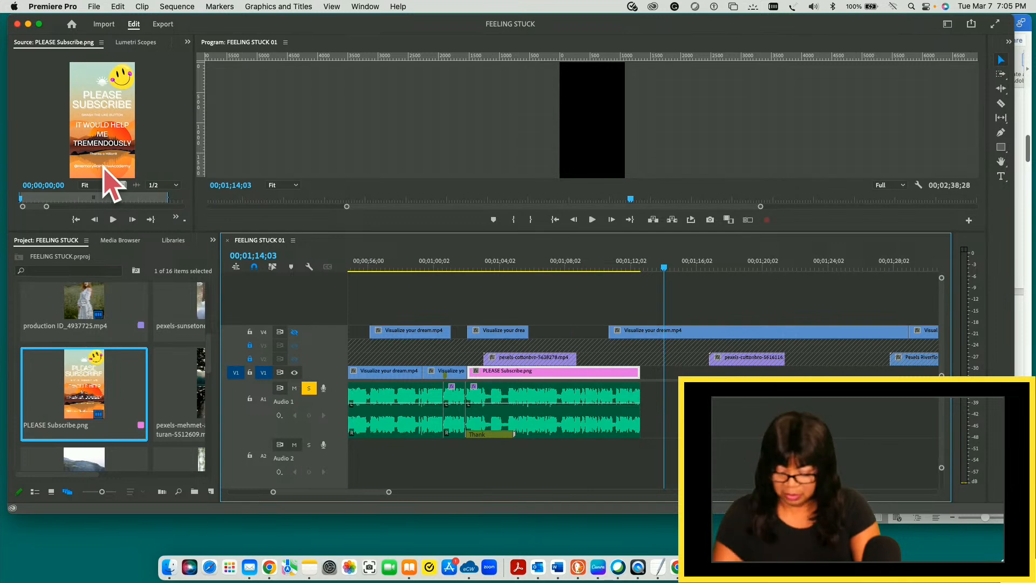
# - Return the playhead to the sequence start at 00;00;00;00 and lock track V4
pyautogui.press('space')
pyautogui.press('space')
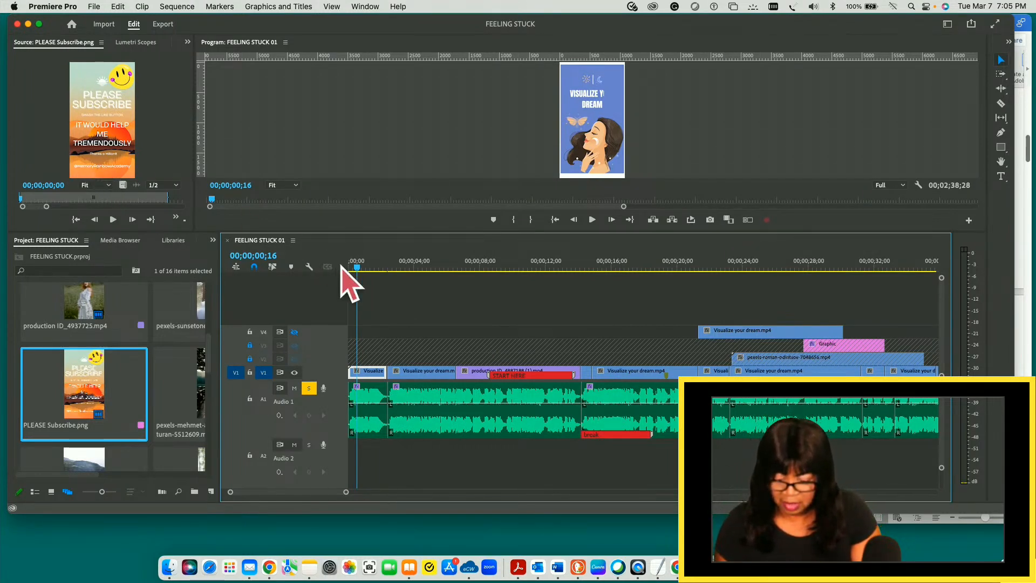
pyautogui.moveTo(358, 267); pyautogui.dragTo(343, 267)
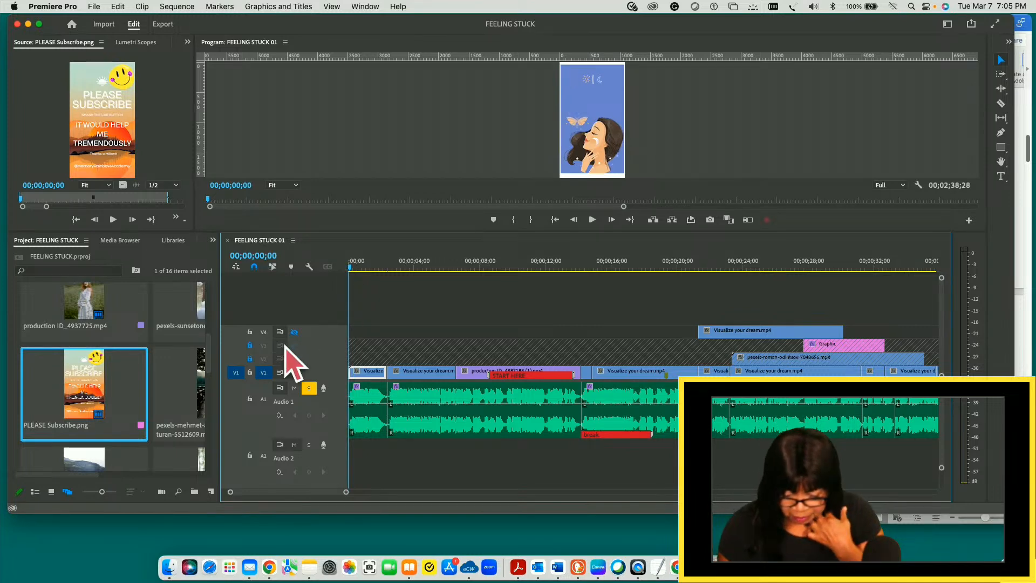
pyautogui.click(249, 332)
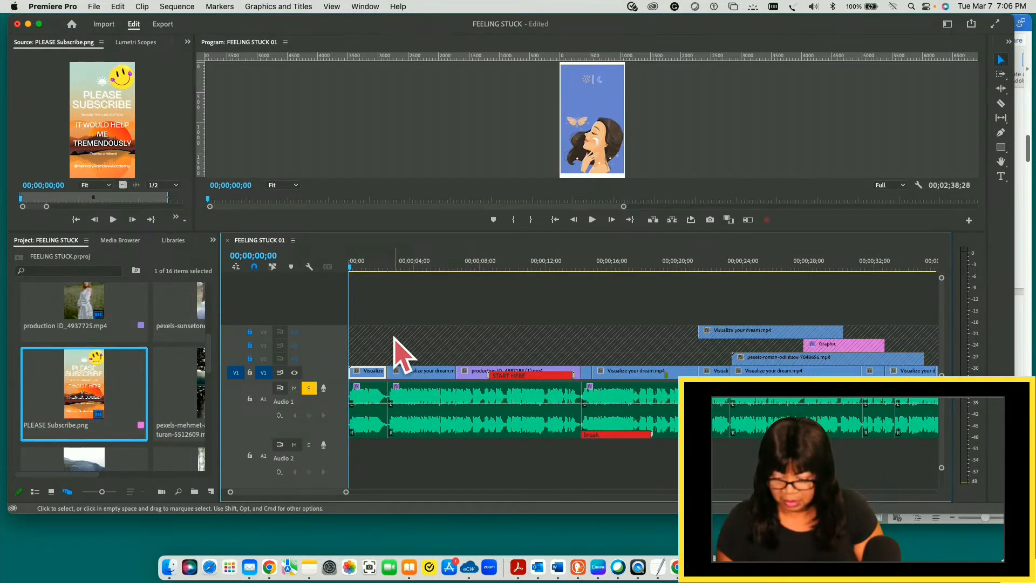
# - Play the FEELING STUCK 01 sequence from the beginning and raise the system sound volume for the review
pyautogui.press('space')
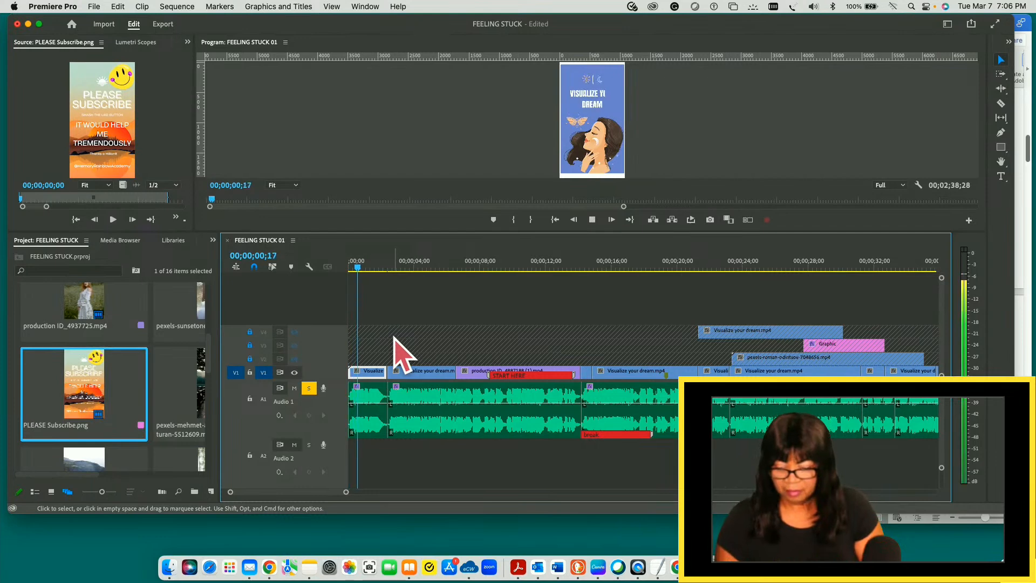
pyautogui.click(813, 7)
pyautogui.moveTo(898, 40); pyautogui.dragTo(924, 40)
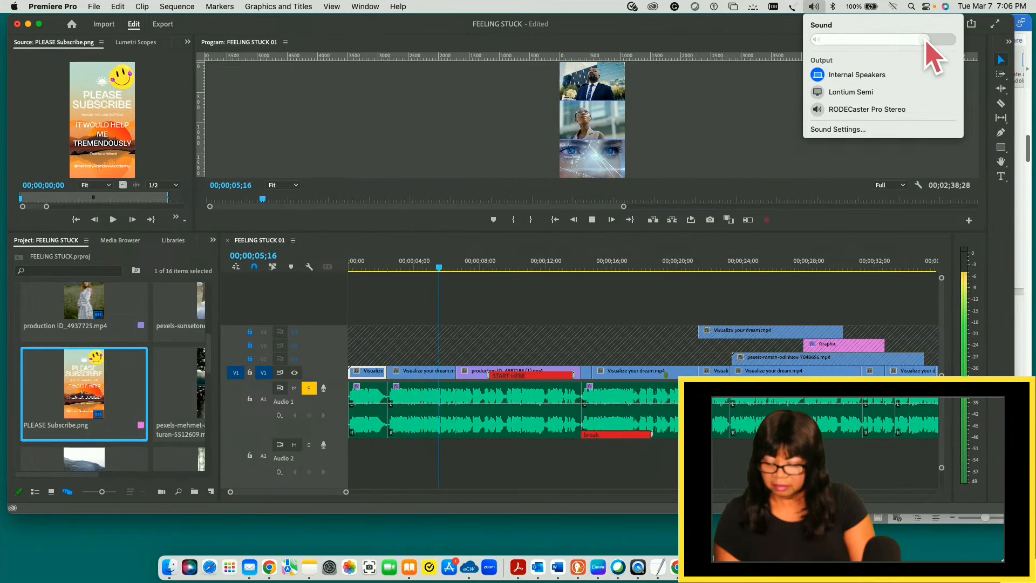
pyautogui.click(769, 85)
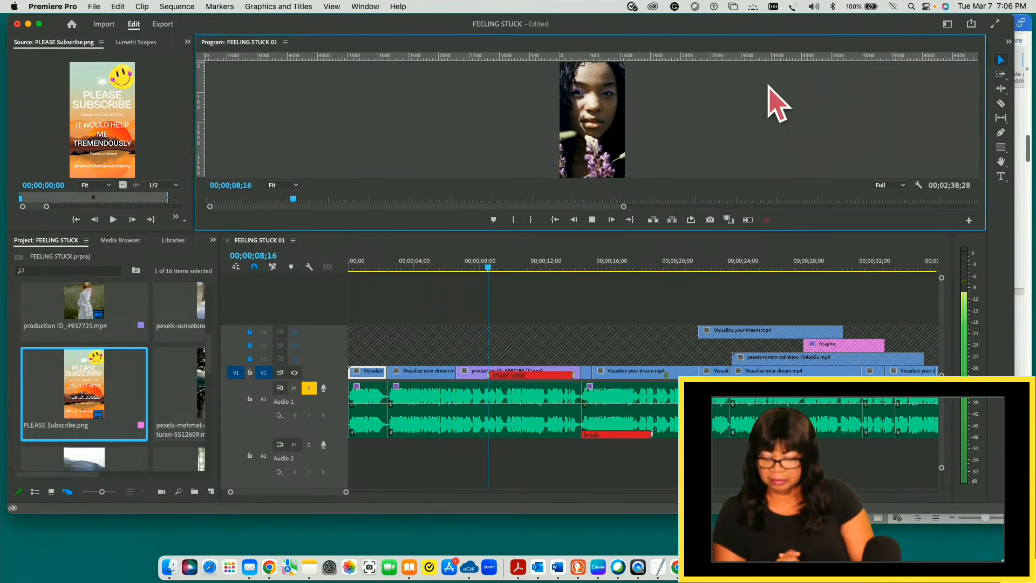
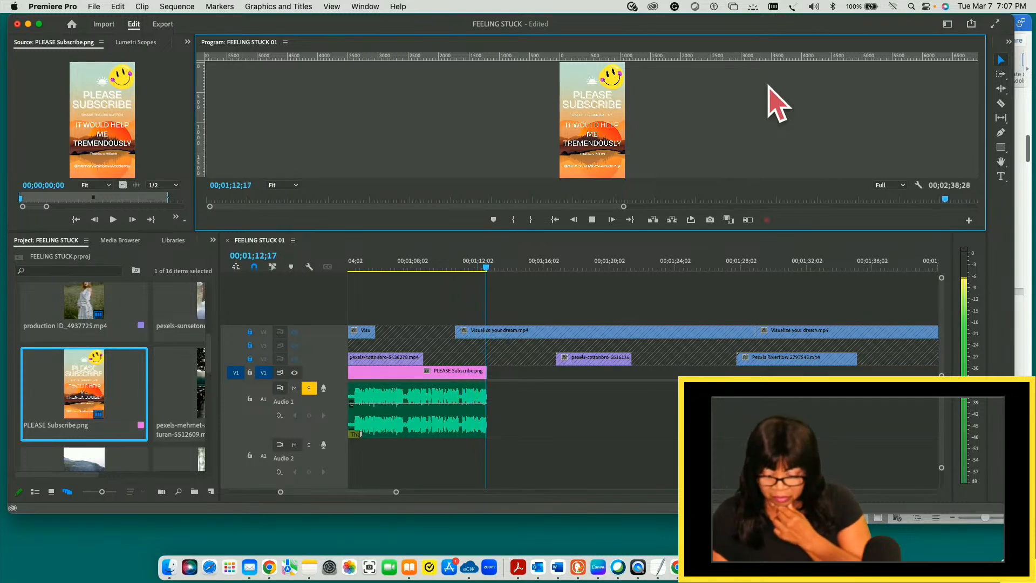
# - Stop the review at the end of the audio, check the PLEASE Subscribe.png end at 00;01;12;19 and scrub back to 00;01;08;23
pyautogui.press('space')
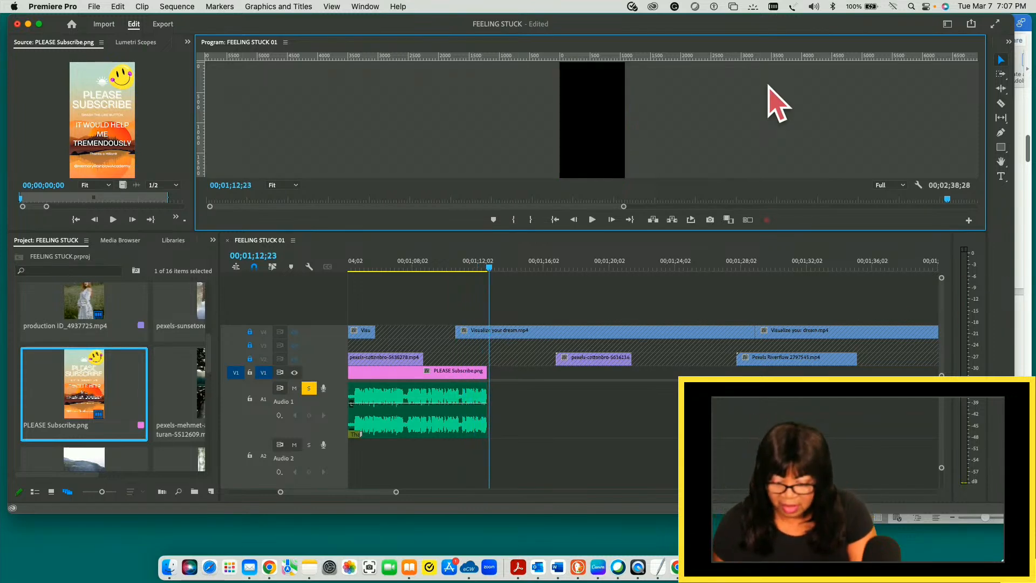
pyautogui.click(490, 269)
pyautogui.click(487, 270)
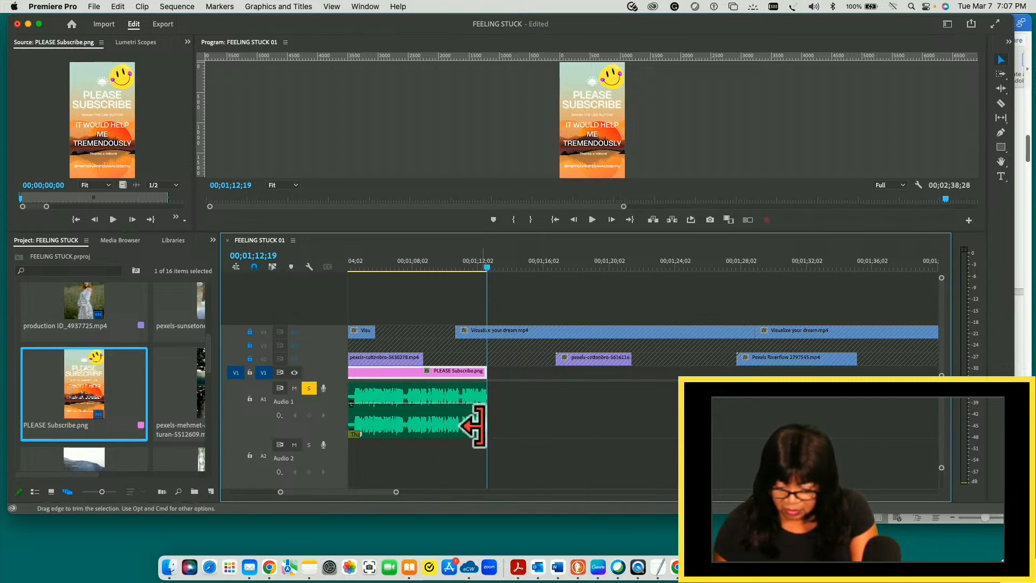
pyautogui.moveTo(487, 267); pyautogui.dragTo(423, 266)
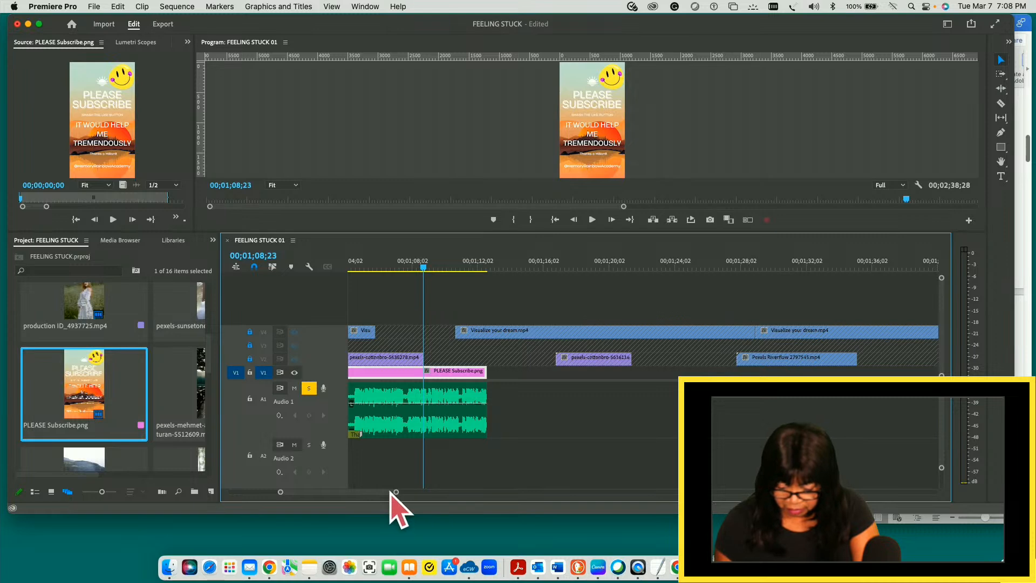
# - Scrub back to 00;01;02;00 to inspect the cut between Visualize your dream.mp4 and PLEASE Subscribe.png on V1
pyautogui.hscroll(-5, 384, 493)
pyautogui.hscroll(-3, 374, 493)
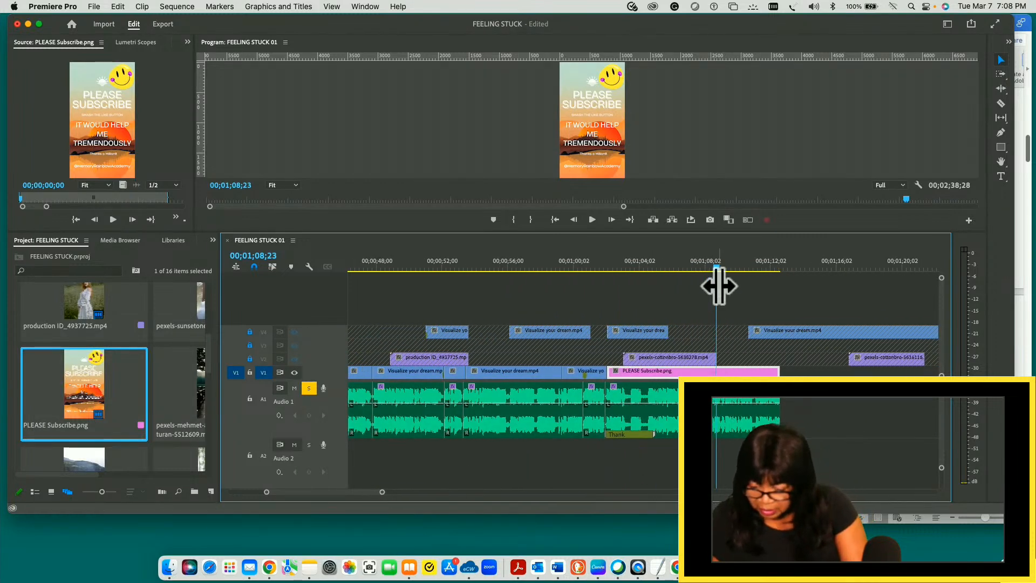
pyautogui.moveTo(717, 268); pyautogui.dragTo(608, 280)
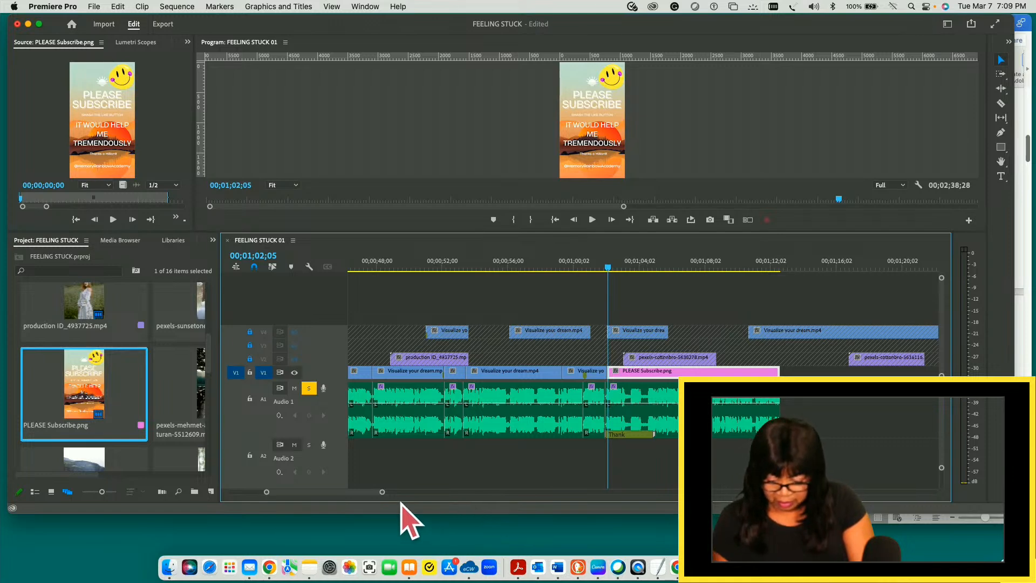
pyautogui.moveTo(369, 491); pyautogui.dragTo(322, 488)
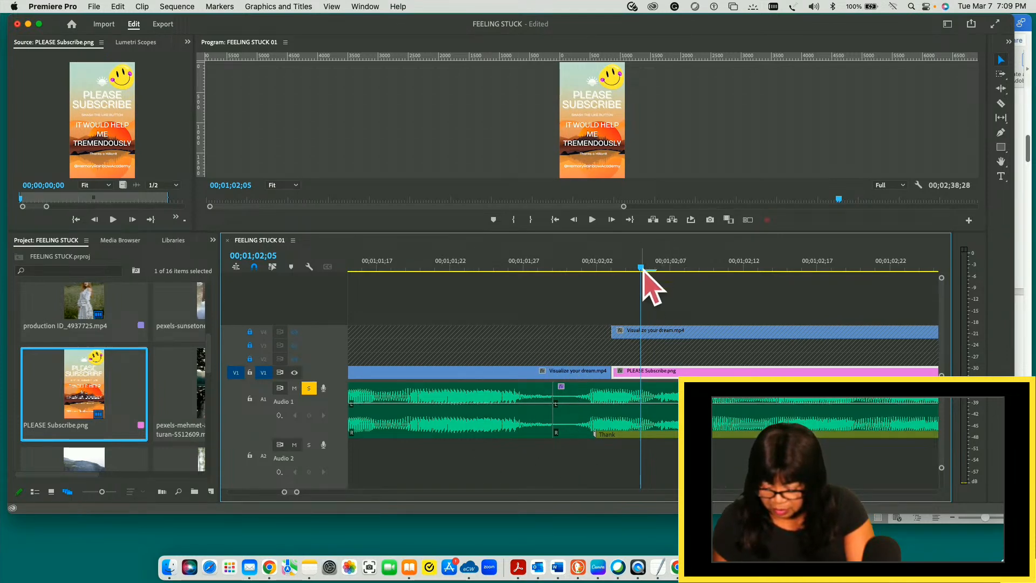
pyautogui.moveTo(641, 269); pyautogui.dragTo(576, 268)
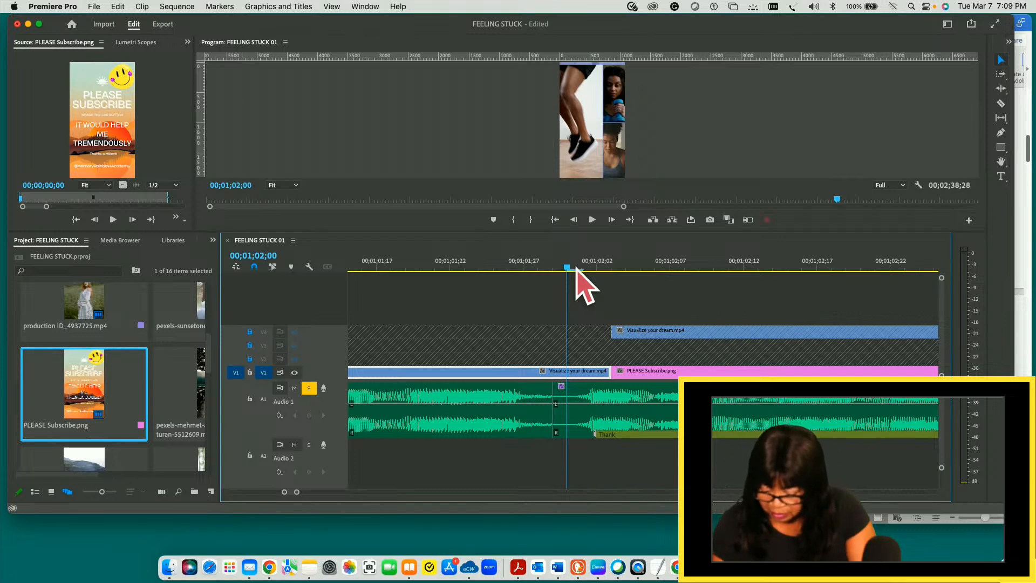
# - Return the playhead to 00;00;00;03 in the first Visualize your dream.mp4 clip at the beginning of the sequence
pyautogui.press('-')
pyautogui.press('-')
pyautogui.press('-')
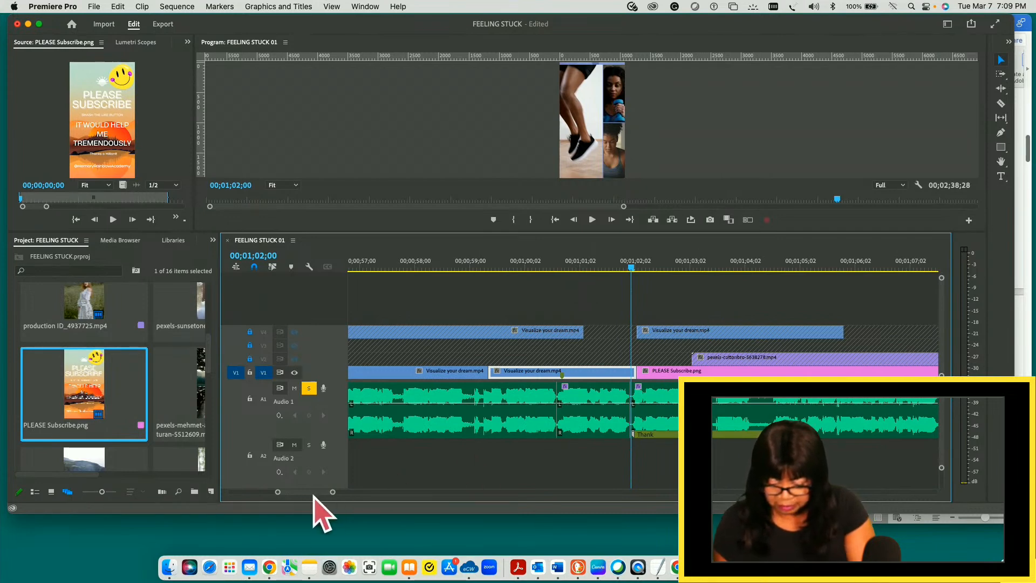
pyautogui.scroll(5, 309, 493)
pyautogui.scroll(3, 306, 494)
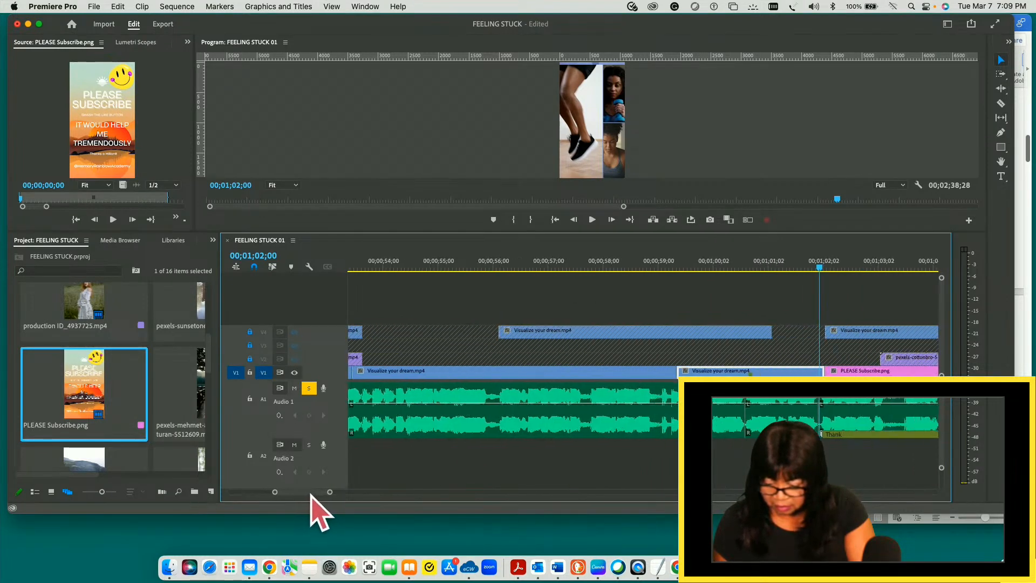
pyautogui.scroll(3, 309, 511)
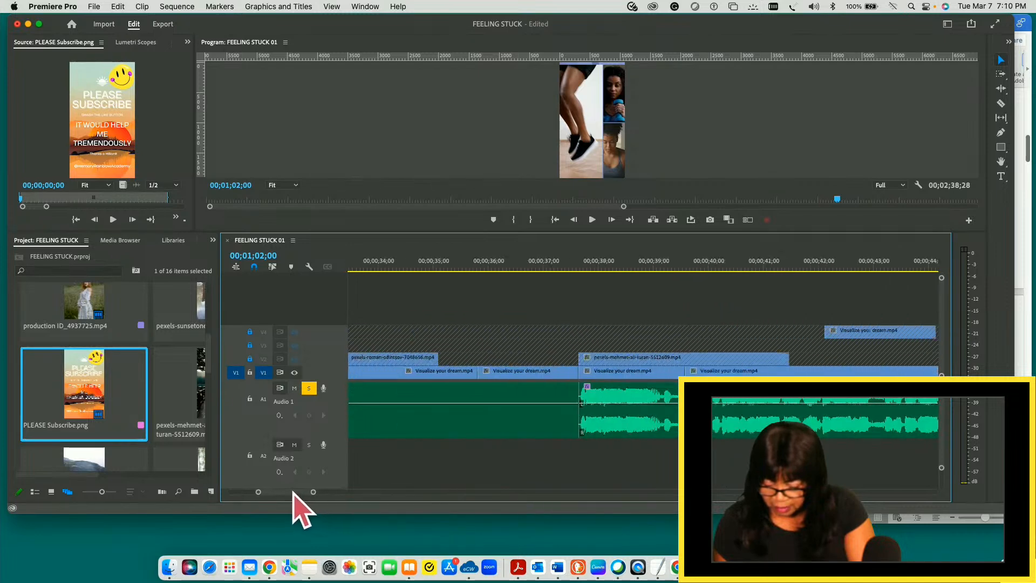
pyautogui.scroll(3, 299, 490)
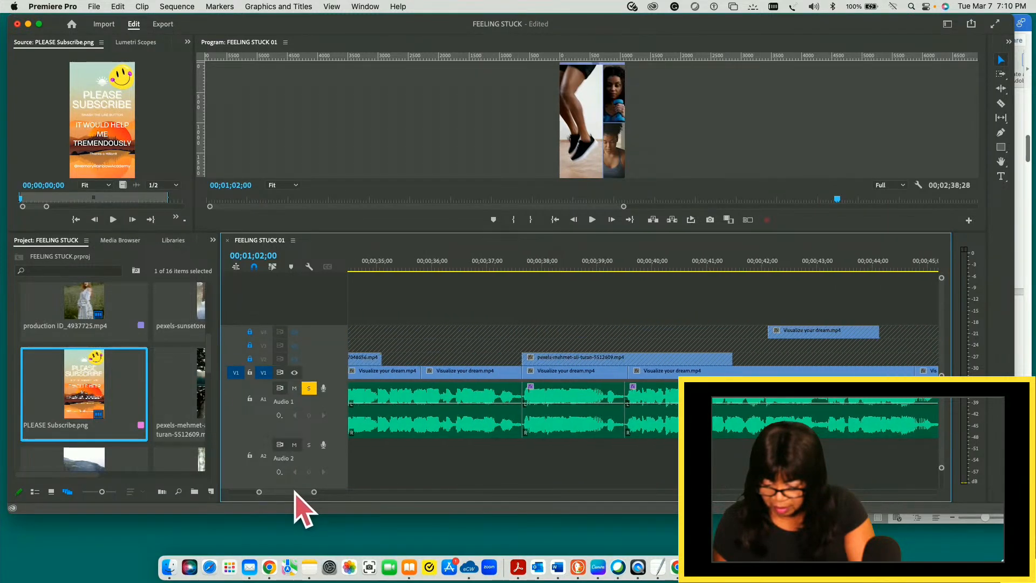
pyautogui.scroll(4, 294, 492)
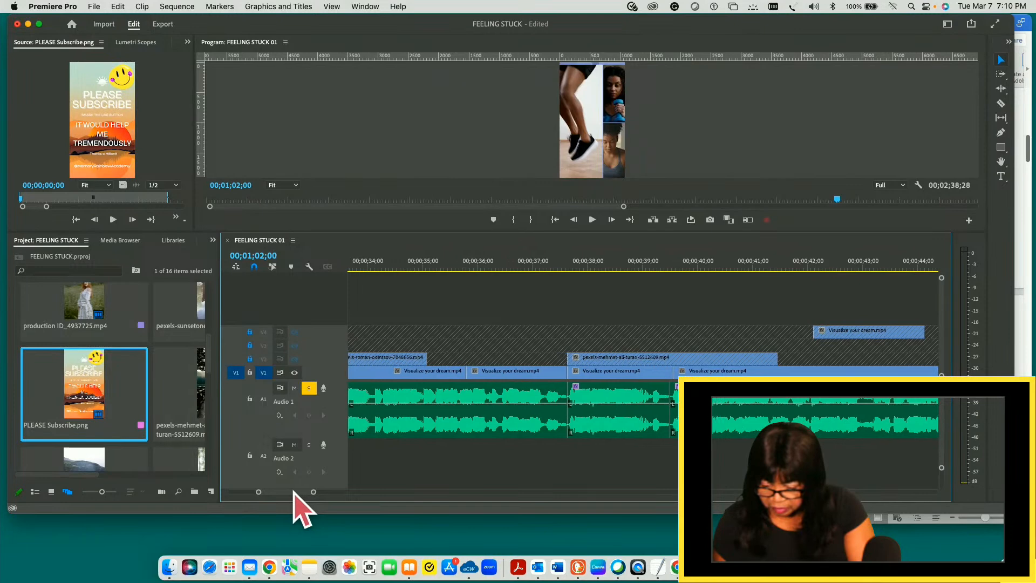
pyautogui.scroll(5, 289, 492)
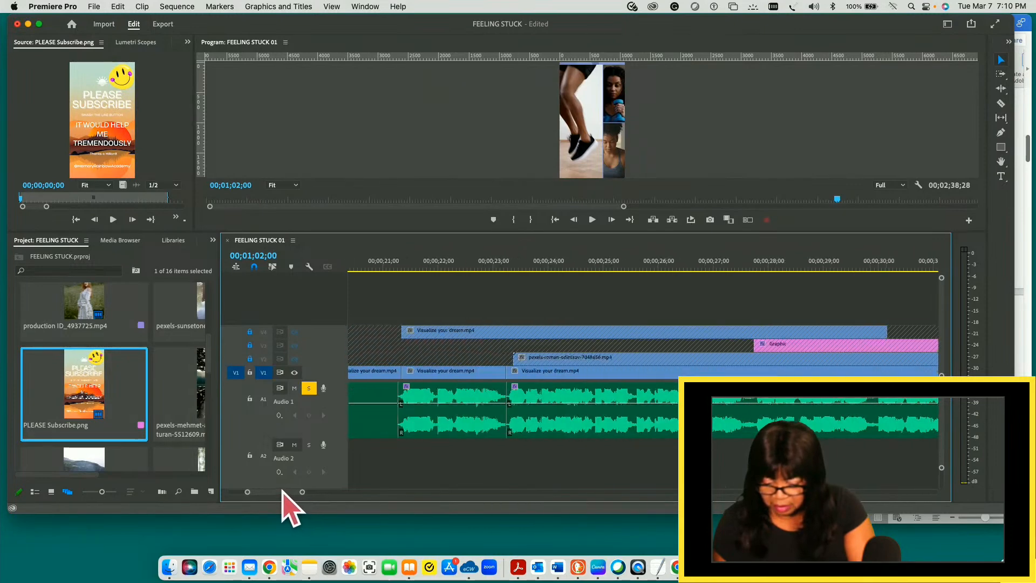
pyautogui.scroll(8, 267, 489)
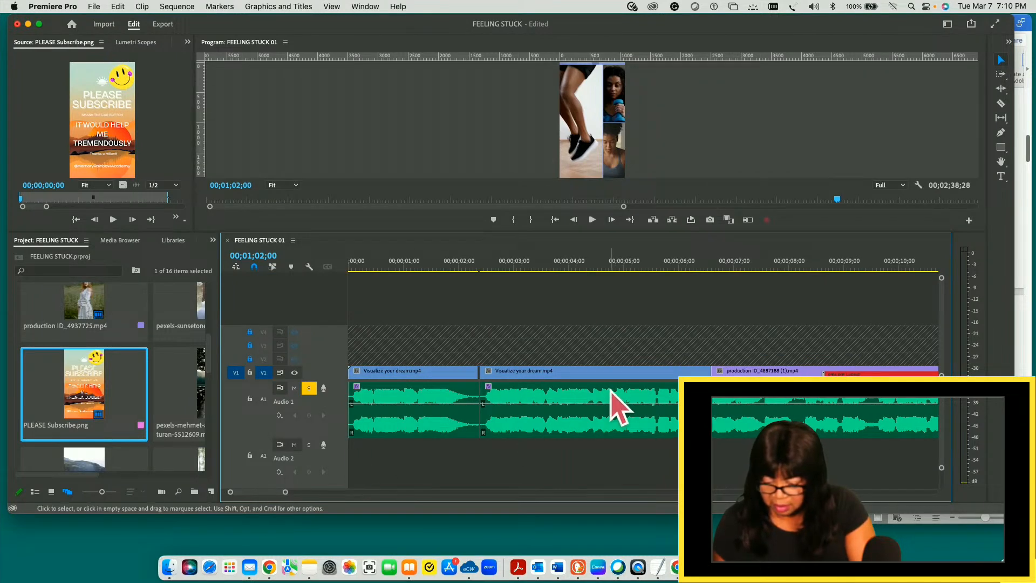
pyautogui.click(354, 264)
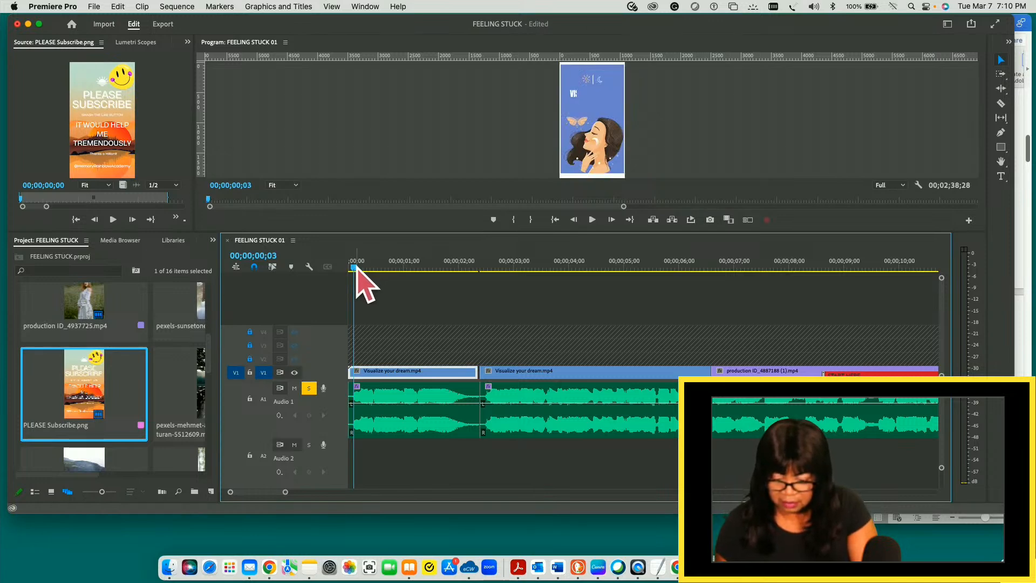
pyautogui.moveTo(355, 269)
pyautogui.mouseDown()
pyautogui.moveTo(364, 268)
pyautogui.moveTo(356, 269)
pyautogui.mouseUp()
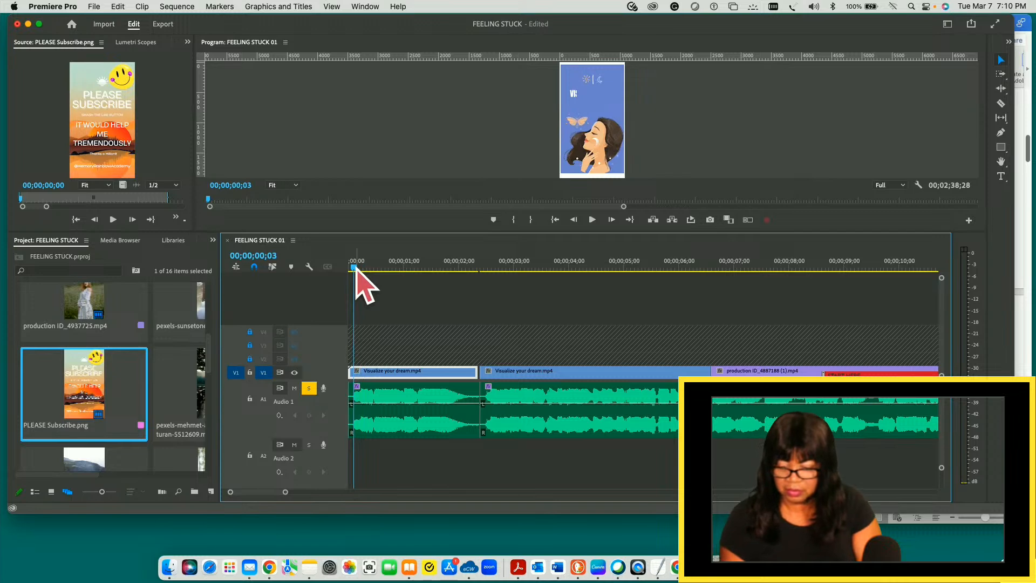
# - Play the opening briefly, reset the playhead to 00;00;00;03 and save the project
pyautogui.press('space')
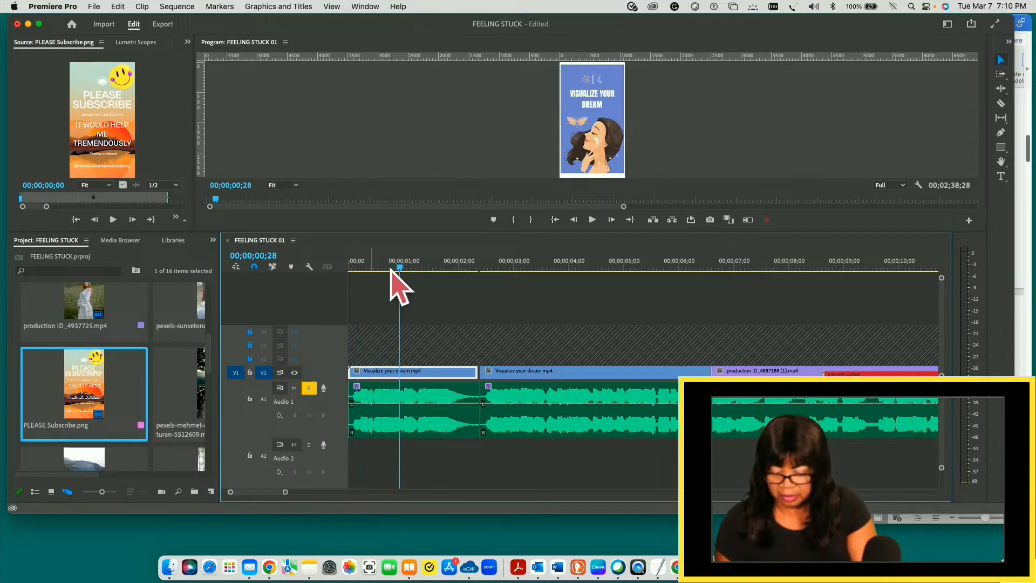
pyautogui.moveTo(400, 268); pyautogui.dragTo(354, 265)
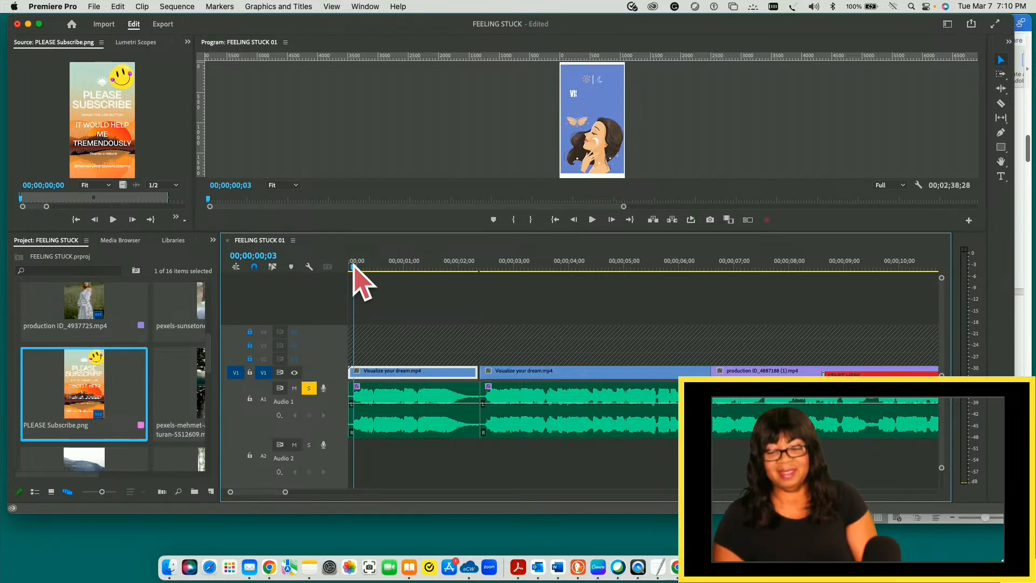
pyautogui.press('super+s')
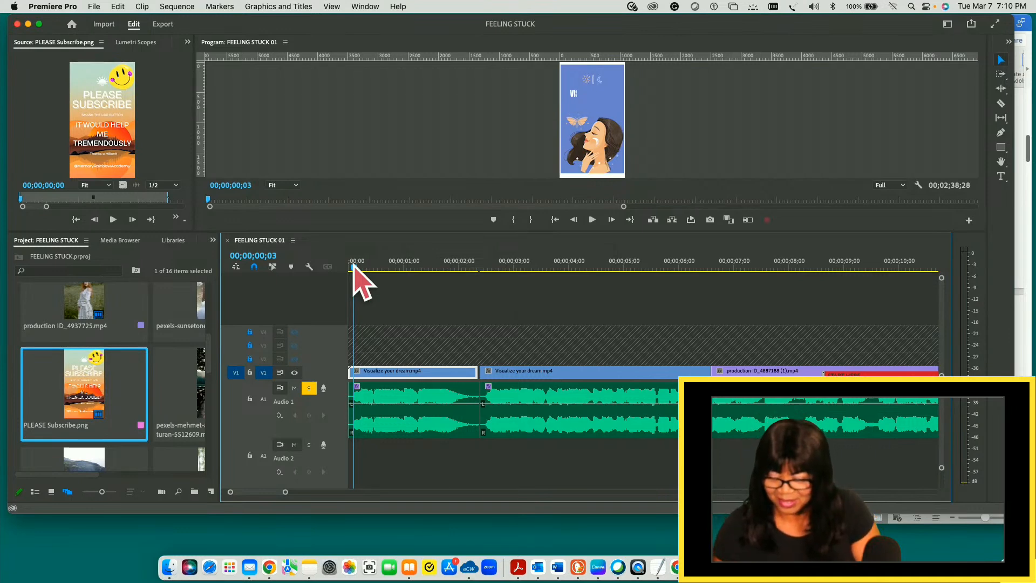
# - Play the opening again and extend the end of the first V1 Visualize your dream.mp4 clip to meet the second clip
pyautogui.press('space')
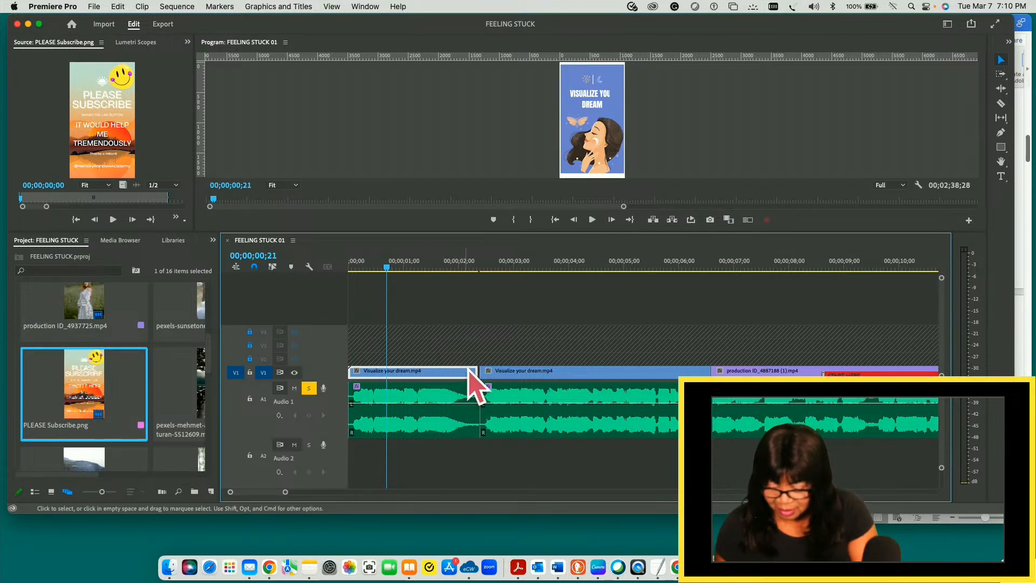
pyautogui.moveTo(475, 369); pyautogui.dragTo(474, 369)
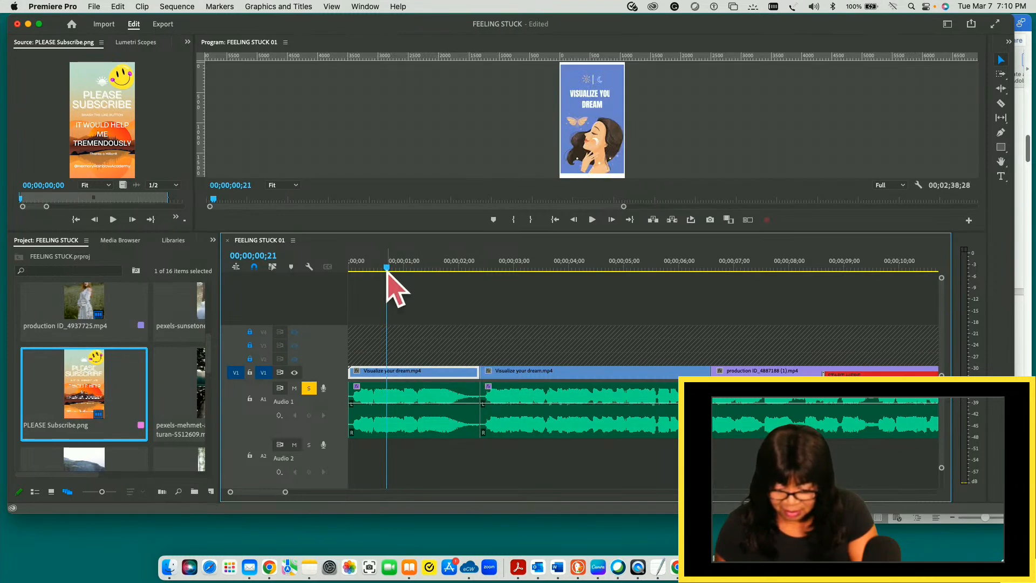
# - Split the first V1 clip and its A1 audio at 00;00;00;03
pyautogui.click(355, 267)
pyautogui.moveTo(355, 267); pyautogui.dragTo(354, 268)
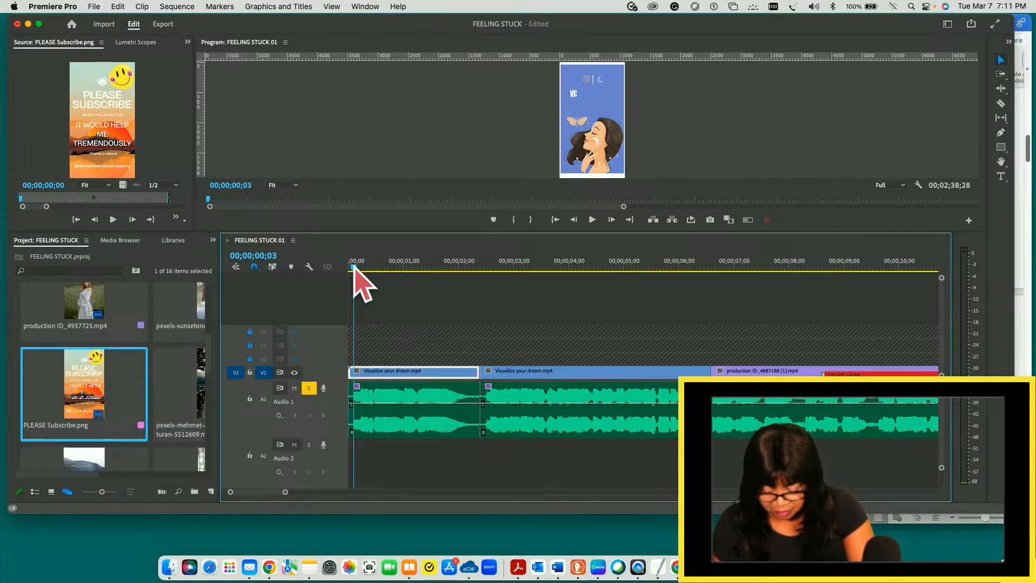
pyautogui.press('super+k')
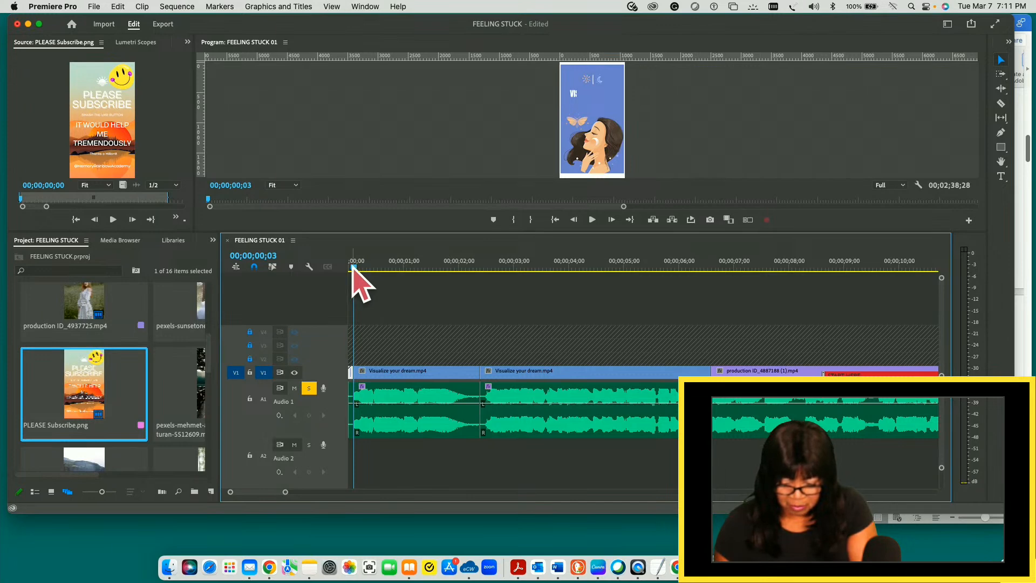
# - Unlock video tracks V4, V3 and V2 and turn on track targeting for A1
pyautogui.press('Home')
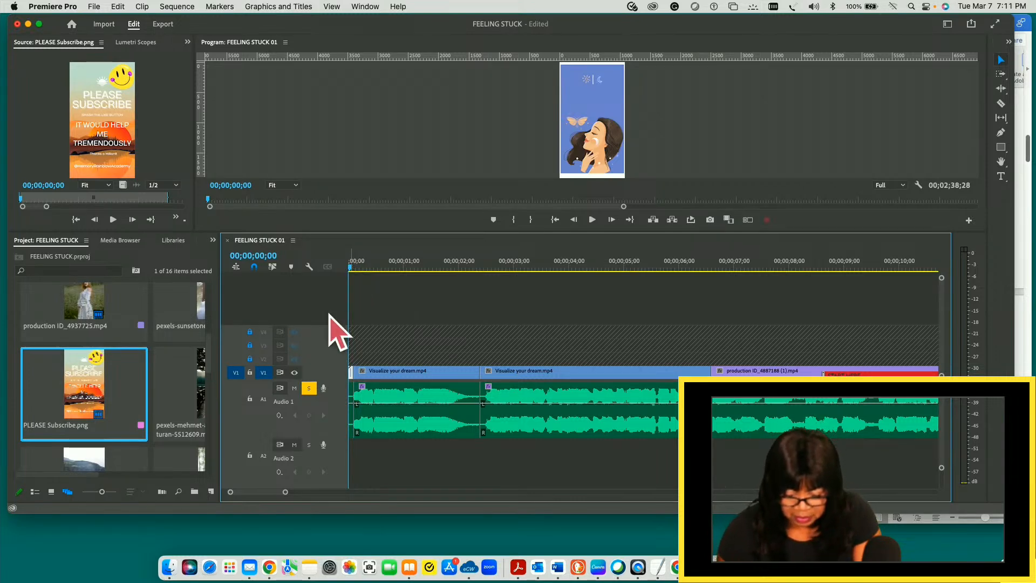
pyautogui.click(250, 332)
pyautogui.click(250, 345)
pyautogui.click(250, 358)
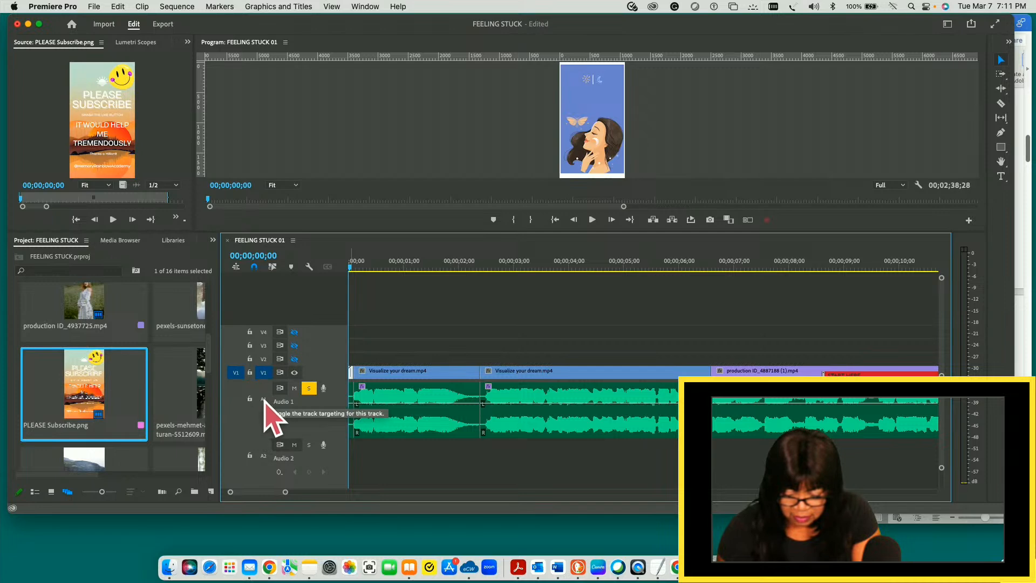
pyautogui.click(264, 401)
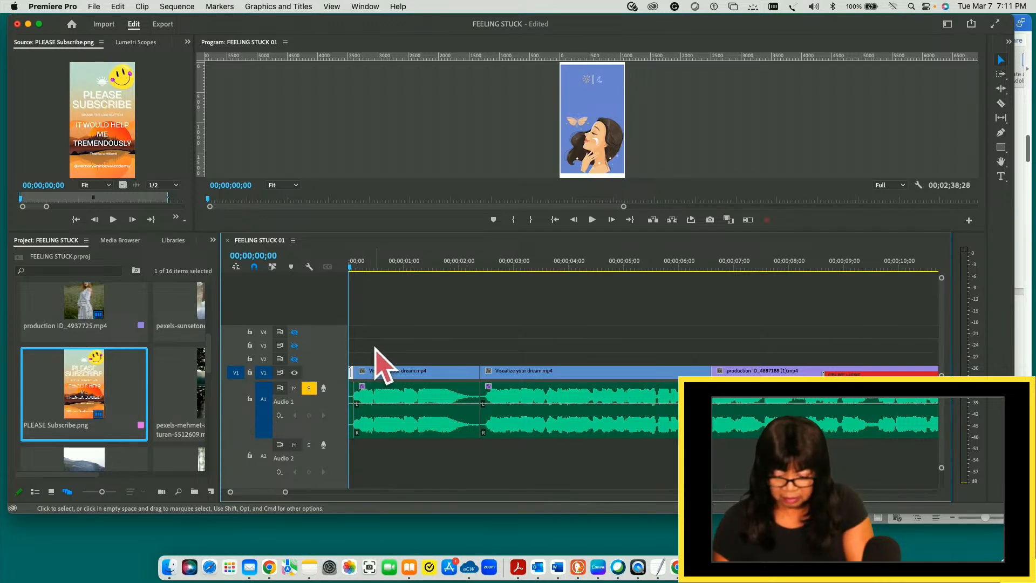
# - Check the cut at 00;00;00;03 against the sequence start and select the A1 audio clip that follows it
pyautogui.press('Down')
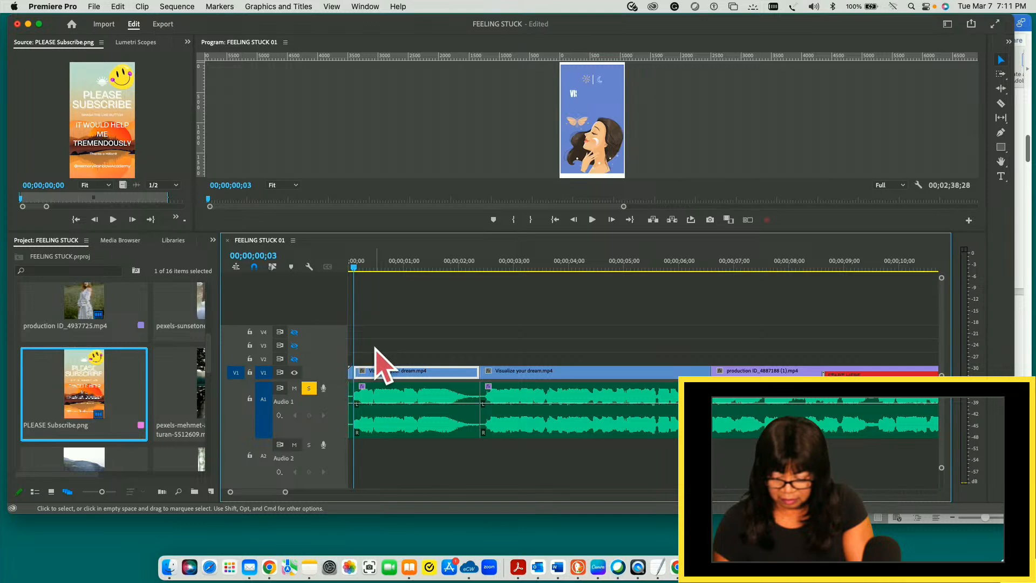
pyautogui.press('Up')
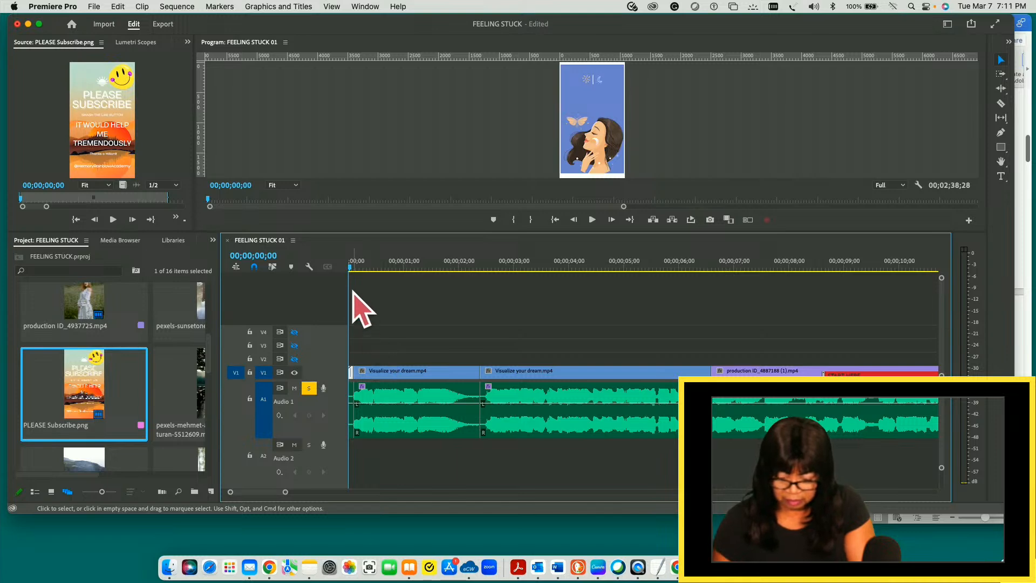
pyautogui.click(354, 267)
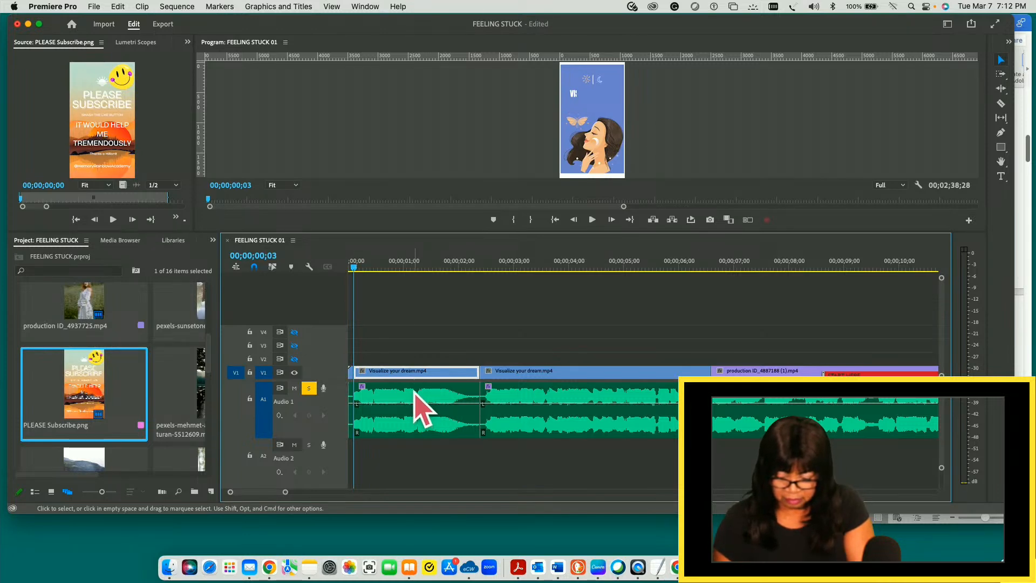
pyautogui.click(418, 409)
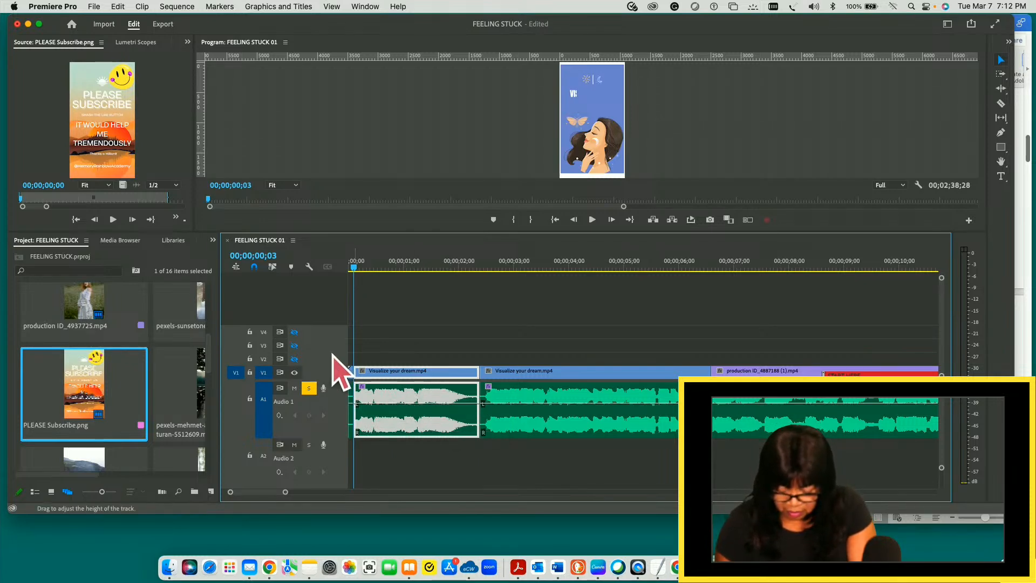
# - Turn on the output of video tracks V4, V3 and V2, and switch V1's output off and back on
pyautogui.click(294, 332)
pyautogui.click(295, 345)
pyautogui.click(294, 359)
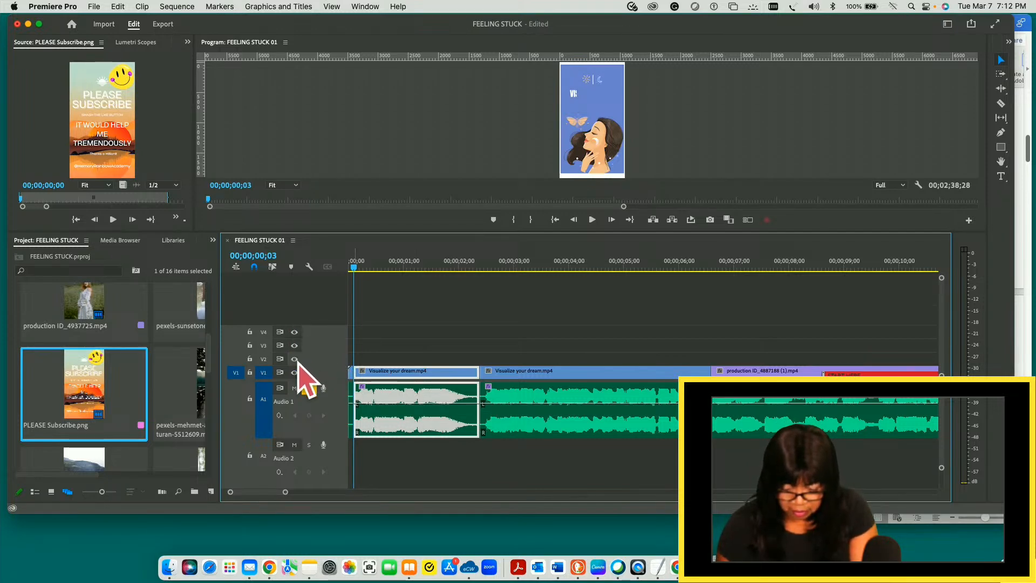
pyautogui.click(294, 372)
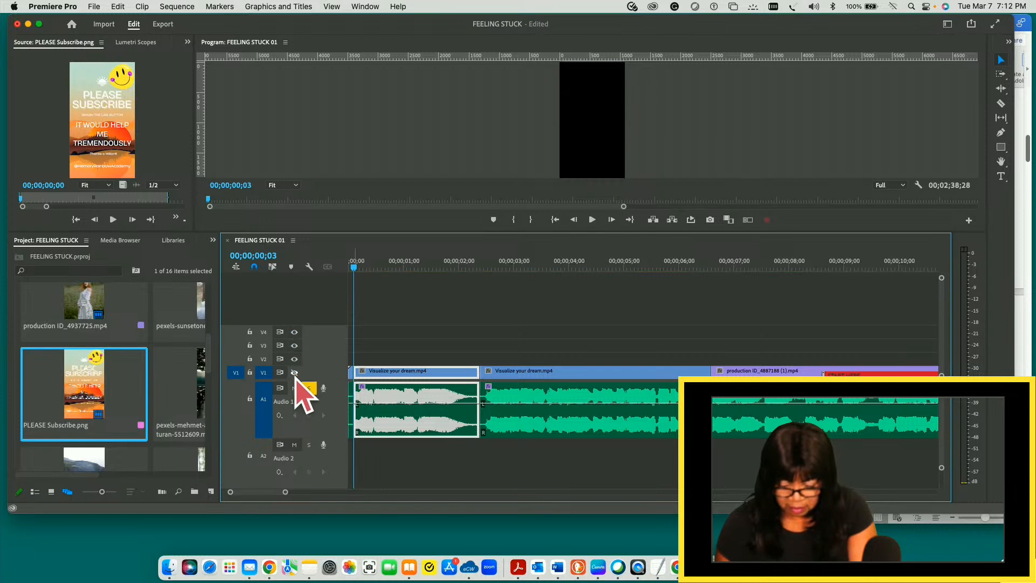
pyautogui.click(295, 372)
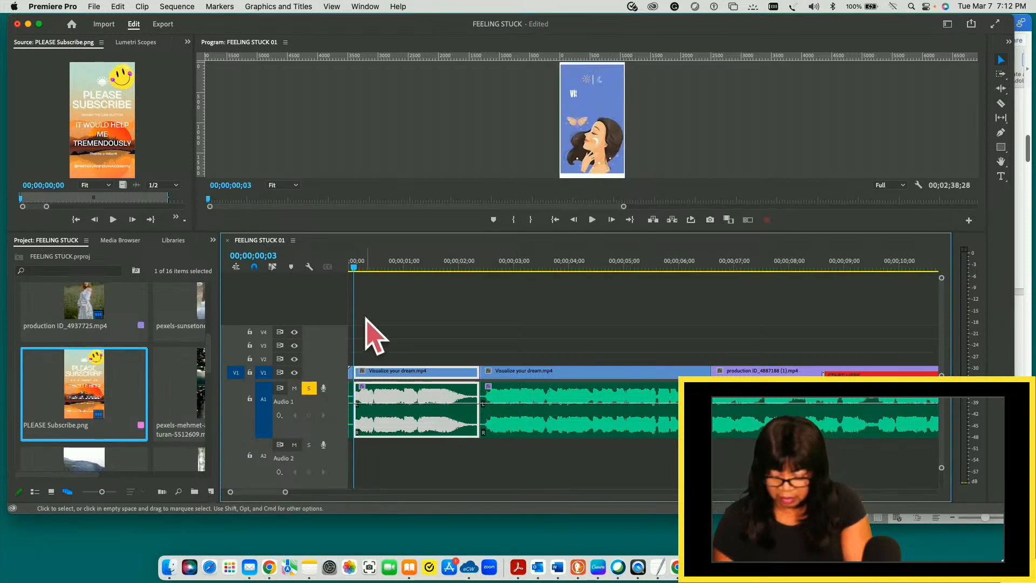
# - Place the playhead at 00;00;00;03, and turn off the output of video tracks V2, V3 and V4 and lock them
pyautogui.click(352, 268)
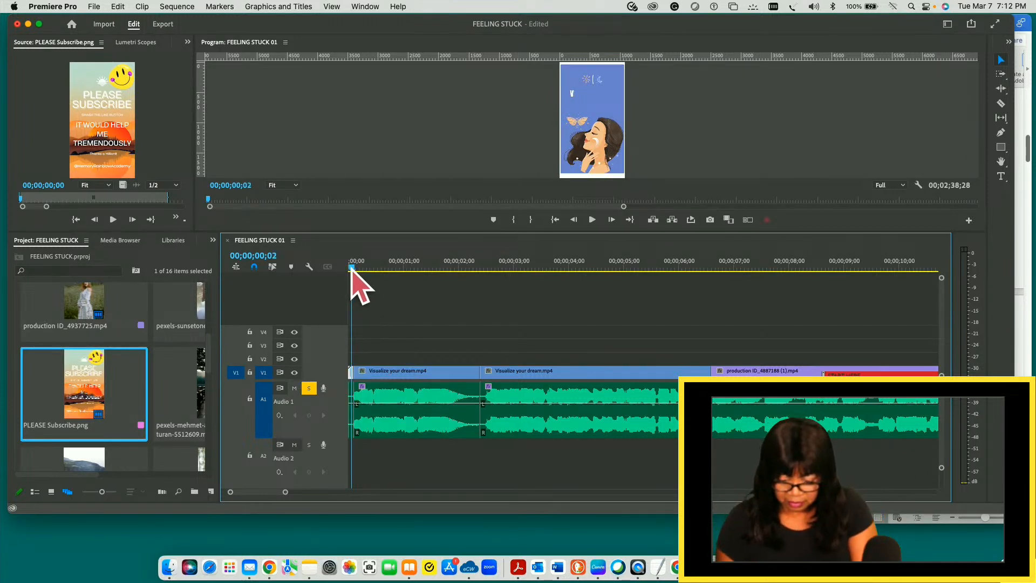
pyautogui.click(354, 269)
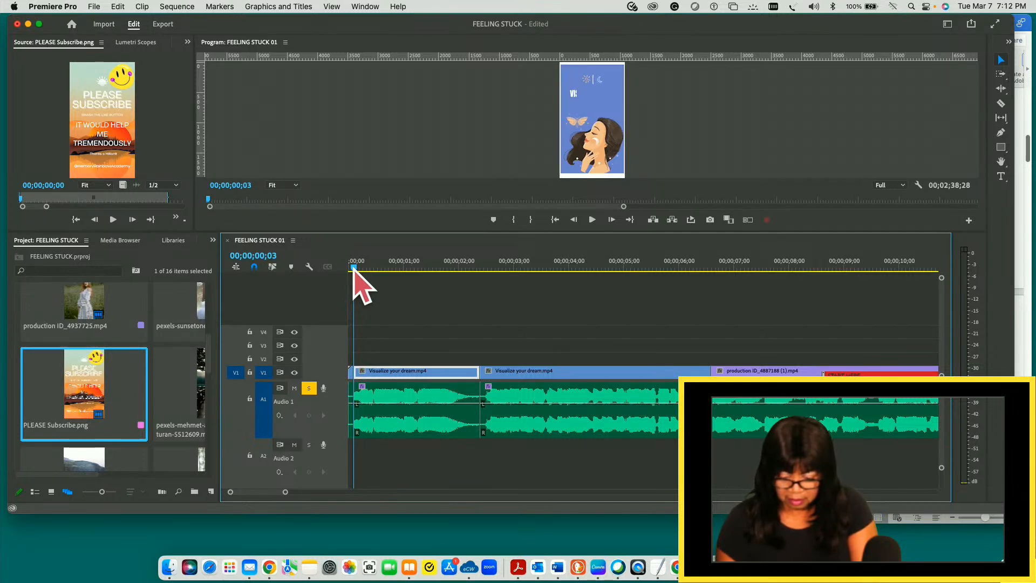
pyautogui.press('super+shift+e')
pyautogui.press('1')
pyautogui.press('2')
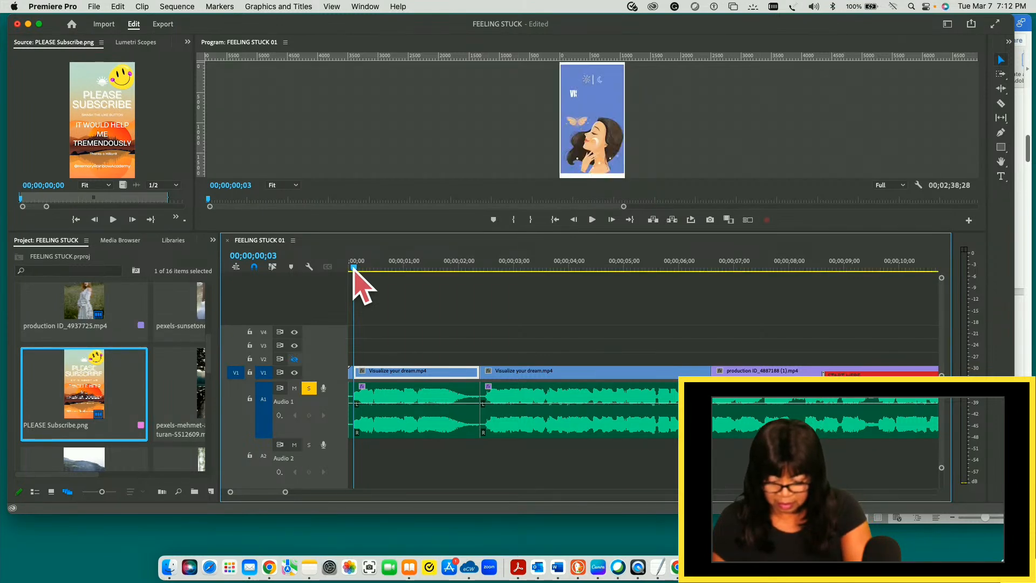
pyautogui.press('4')
pyautogui.hotkey('shift', '2')
pyautogui.hotkey('shift', '3')
pyautogui.hotkey('shift', '4')
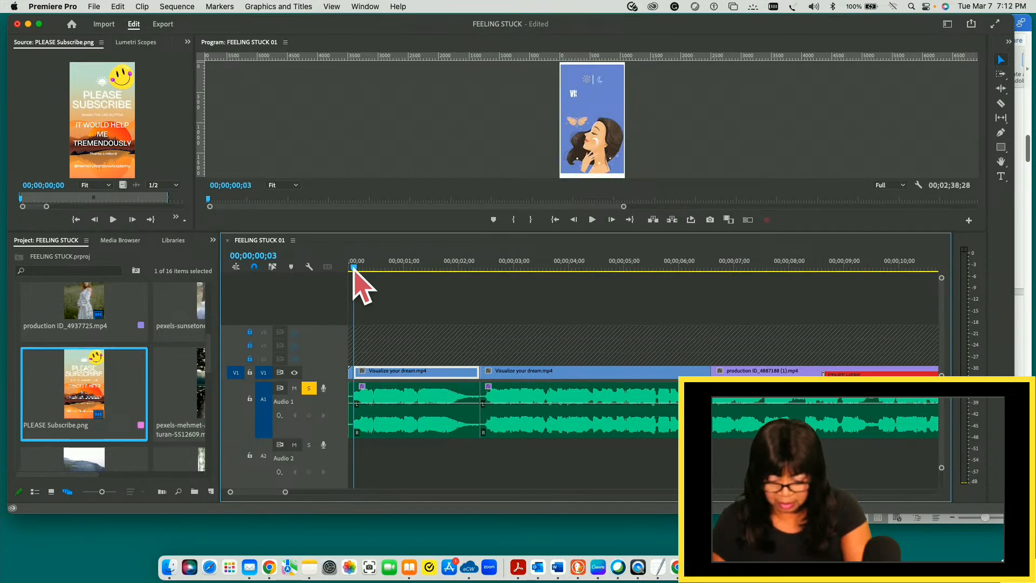
# - Undo the split at 00;00;00;03 and ripple trim the start of the first V1 clip and its A1 audio to that frame
pyautogui.press('super+z')
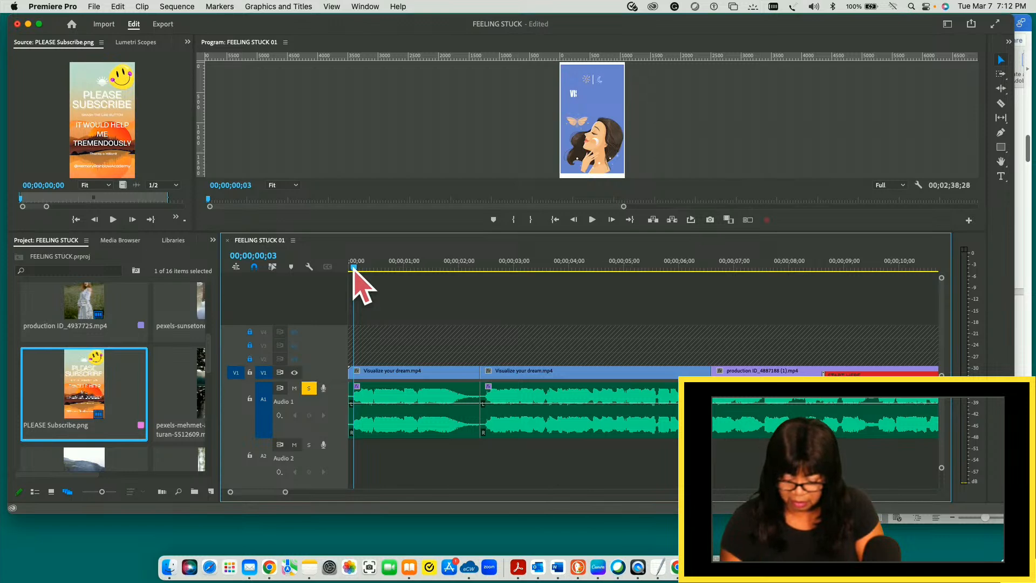
pyautogui.press('q')
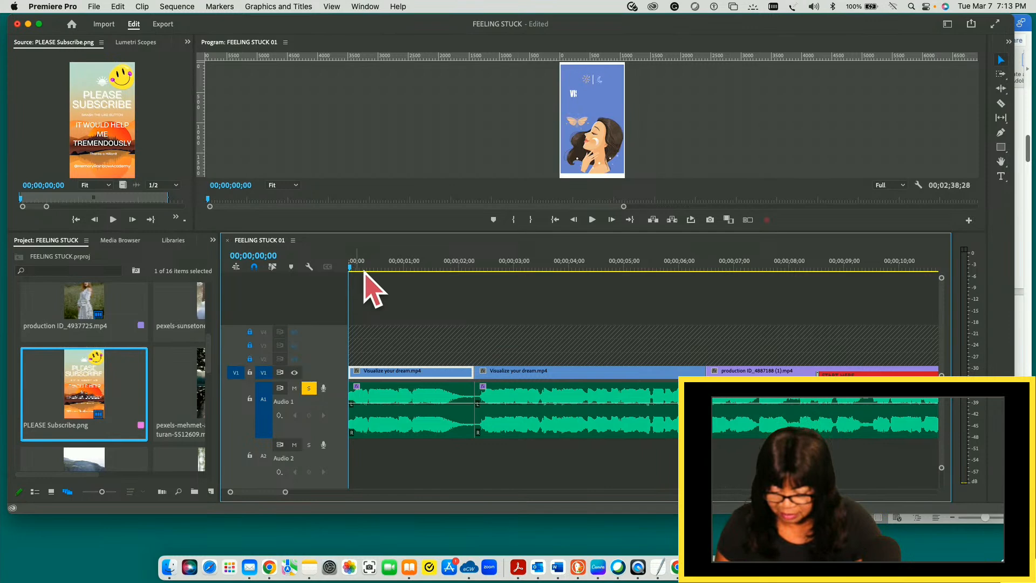
# - Play back the cut between the first two V1 clips from about 00;00;01;05 and again from 00;00;02;12
pyautogui.moveTo(358, 273); pyautogui.dragTo(465, 275)
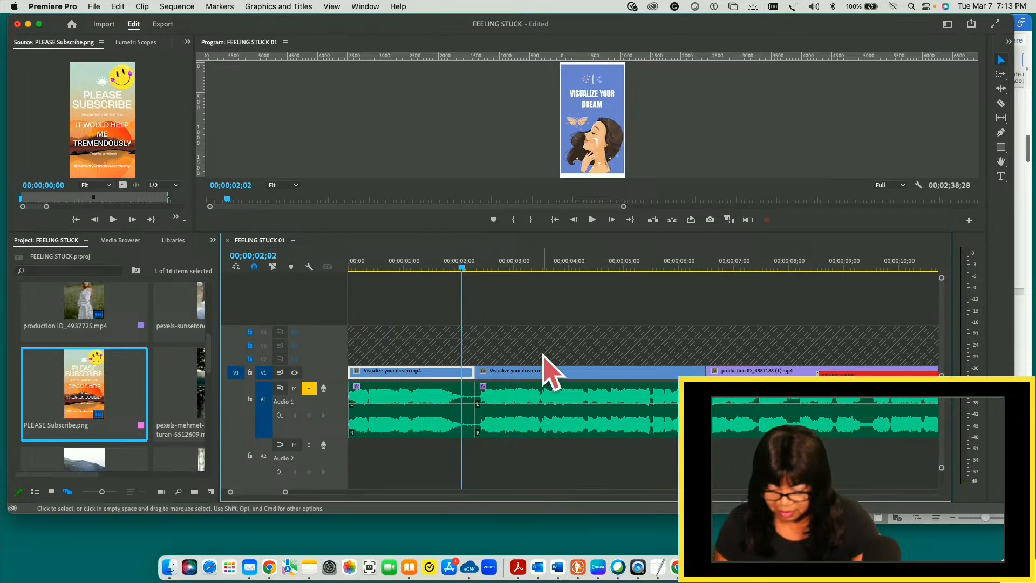
pyautogui.moveTo(285, 491); pyautogui.dragTo(275, 493)
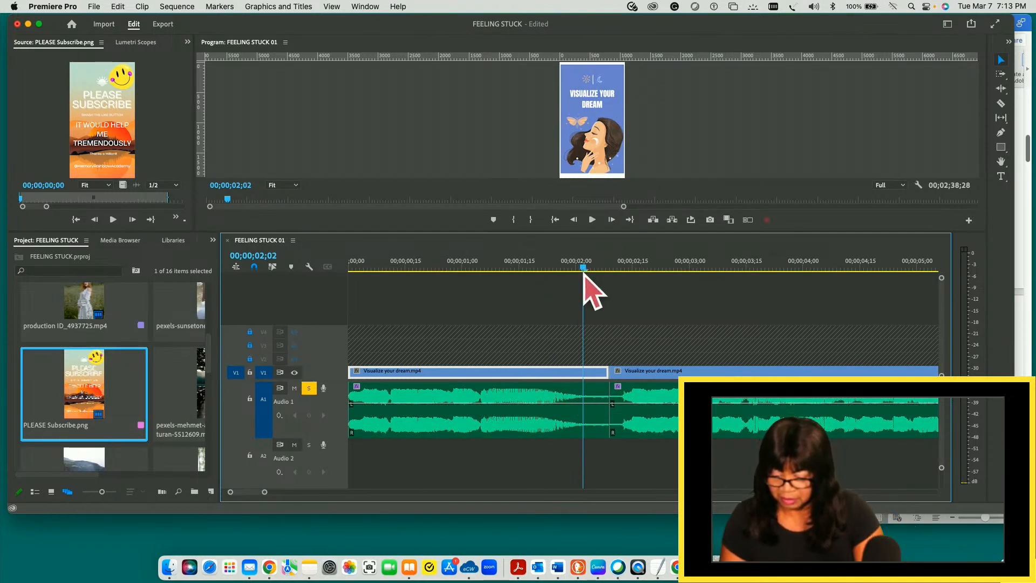
pyautogui.moveTo(583, 282); pyautogui.dragTo(485, 270)
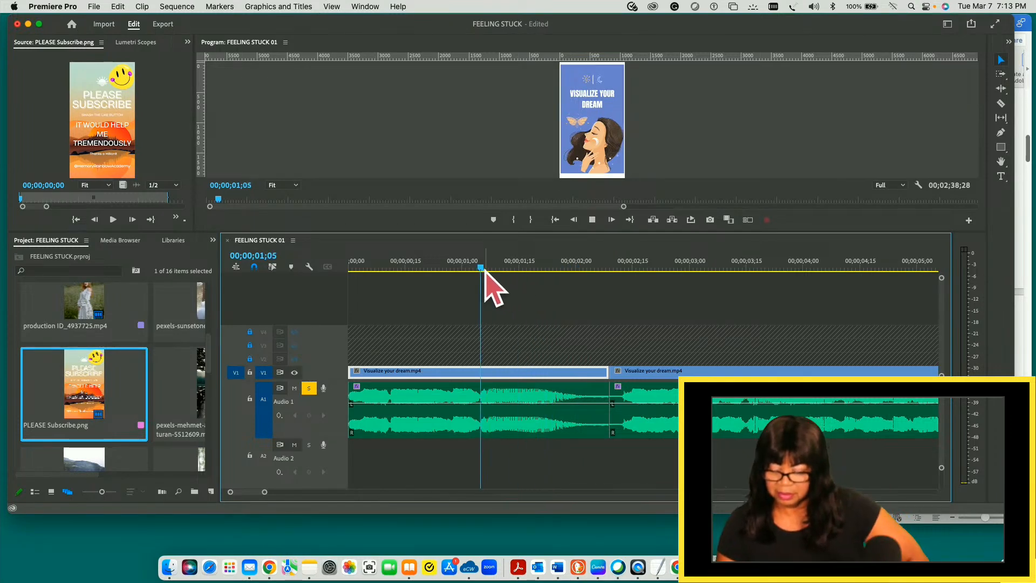
pyautogui.press('space')
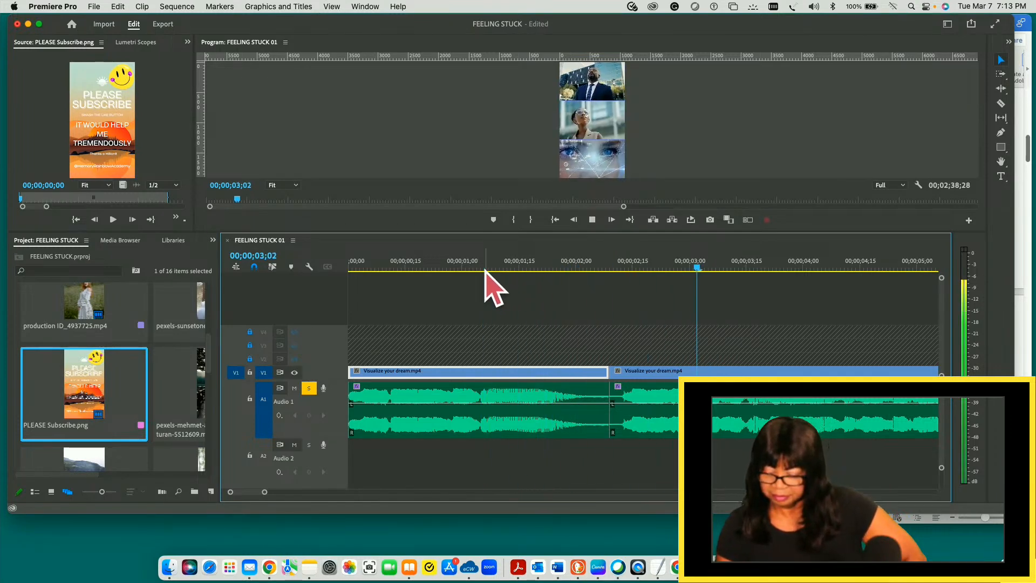
pyautogui.press('space')
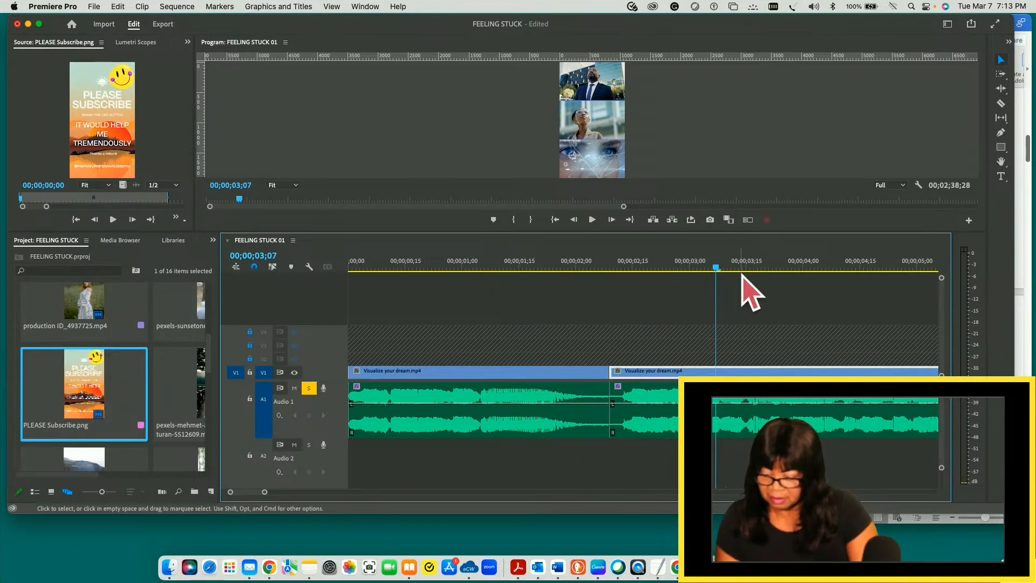
pyautogui.click(681, 268)
pyautogui.moveTo(675, 269); pyautogui.dragTo(480, 270)
pyautogui.press('space')
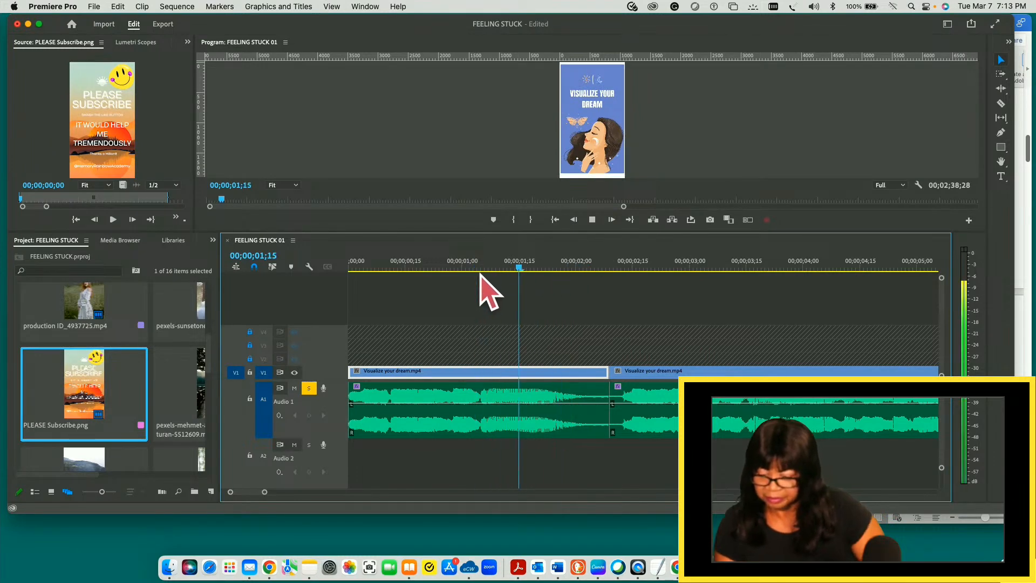
pyautogui.press('space')
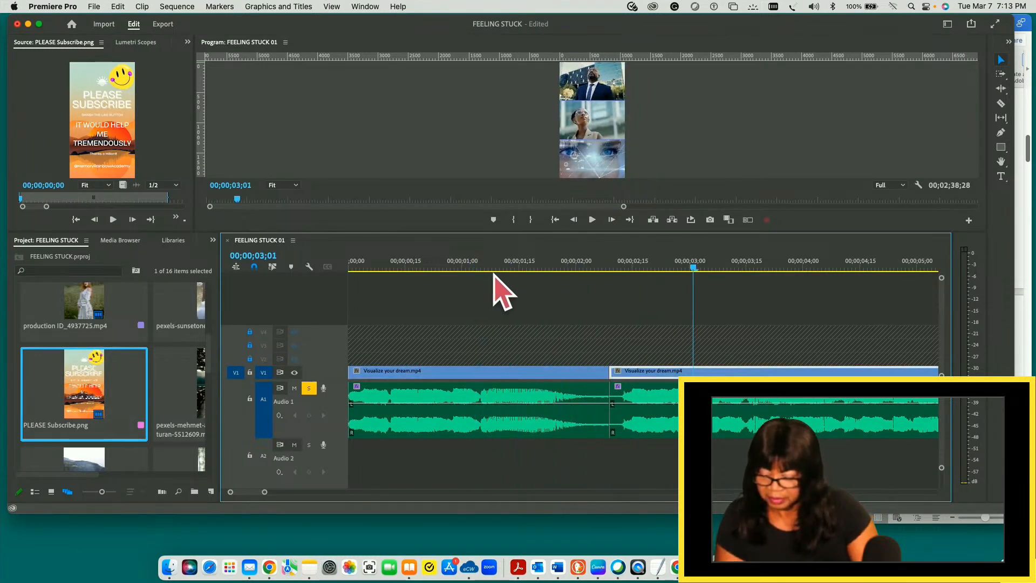
pyautogui.moveTo(693, 269); pyautogui.dragTo(622, 270)
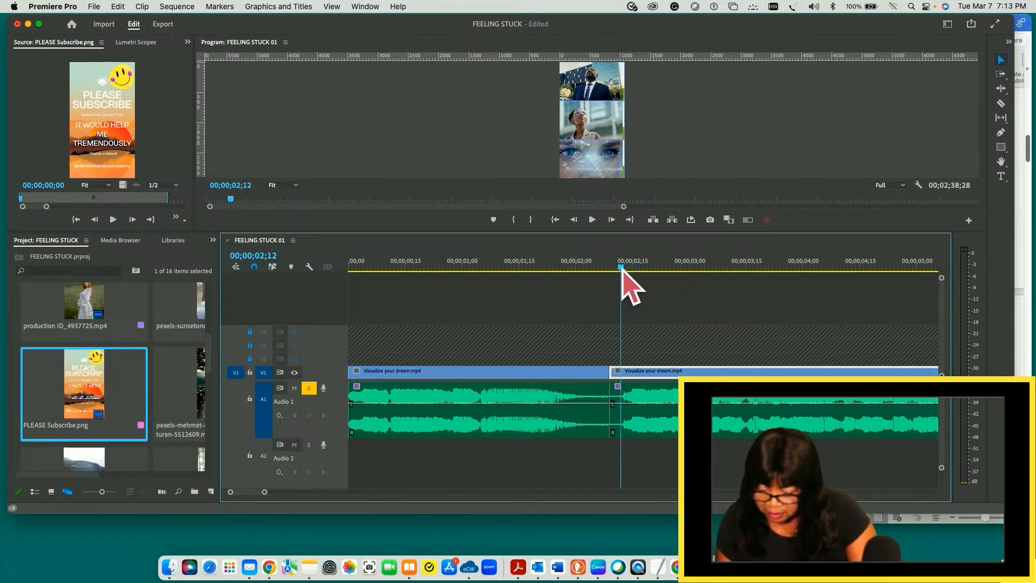
pyautogui.press('space')
pyautogui.press('space')
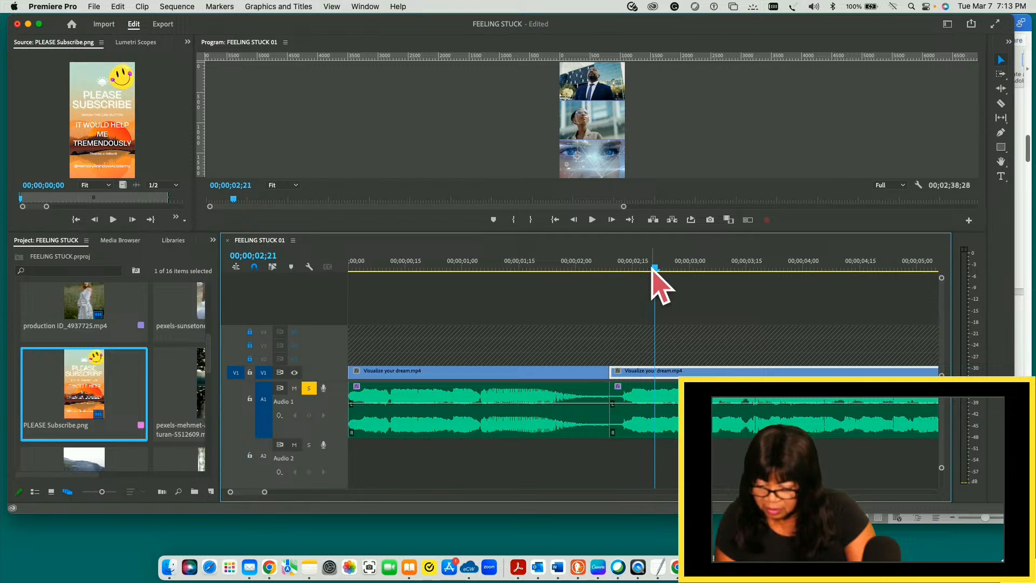
# - Try to split the second V1 clip and its A1 audio at 00;00;02;12, and undo the split
pyautogui.moveTo(655, 268); pyautogui.dragTo(621, 268)
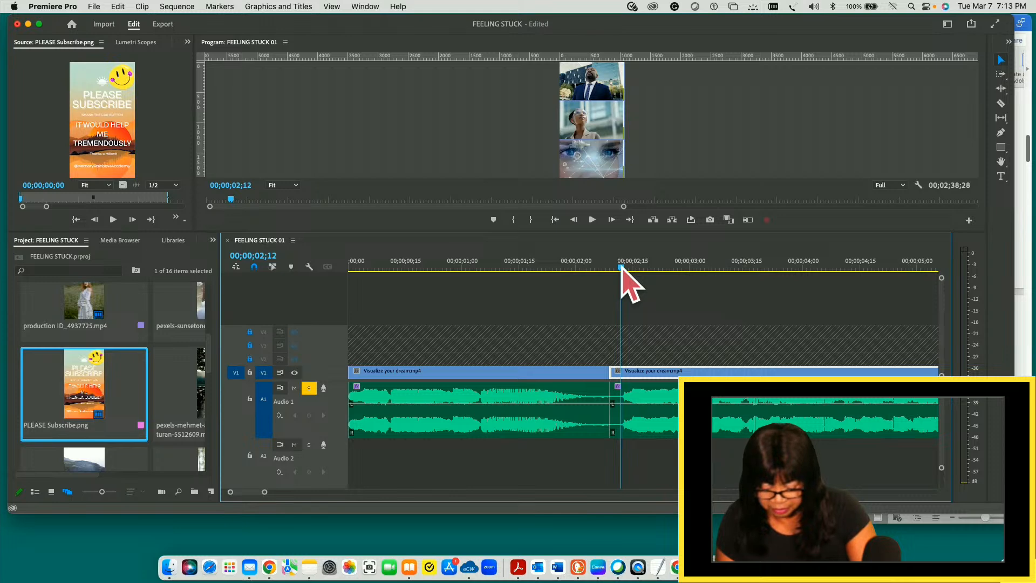
pyautogui.press('super+k')
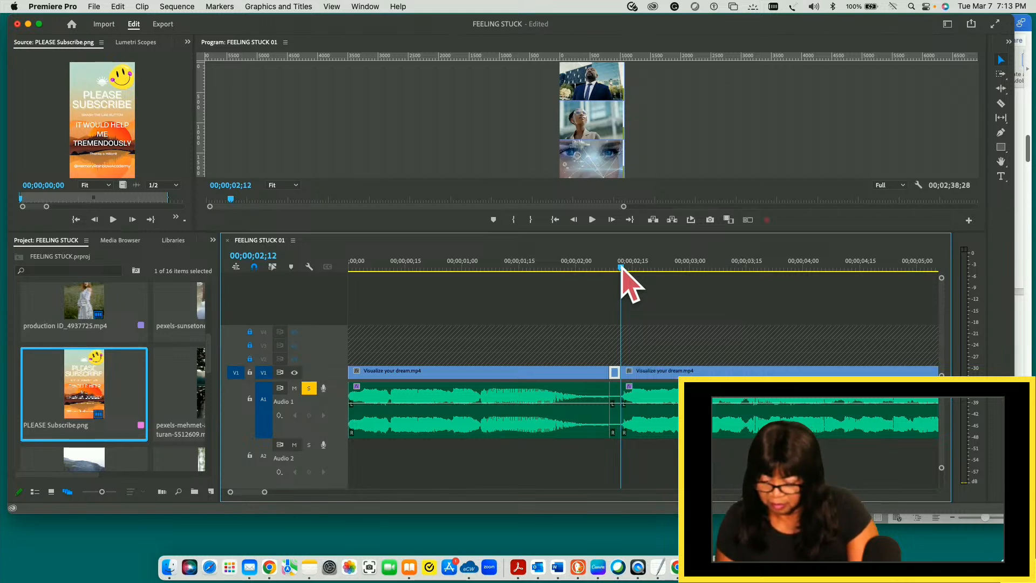
pyautogui.press('super+z')
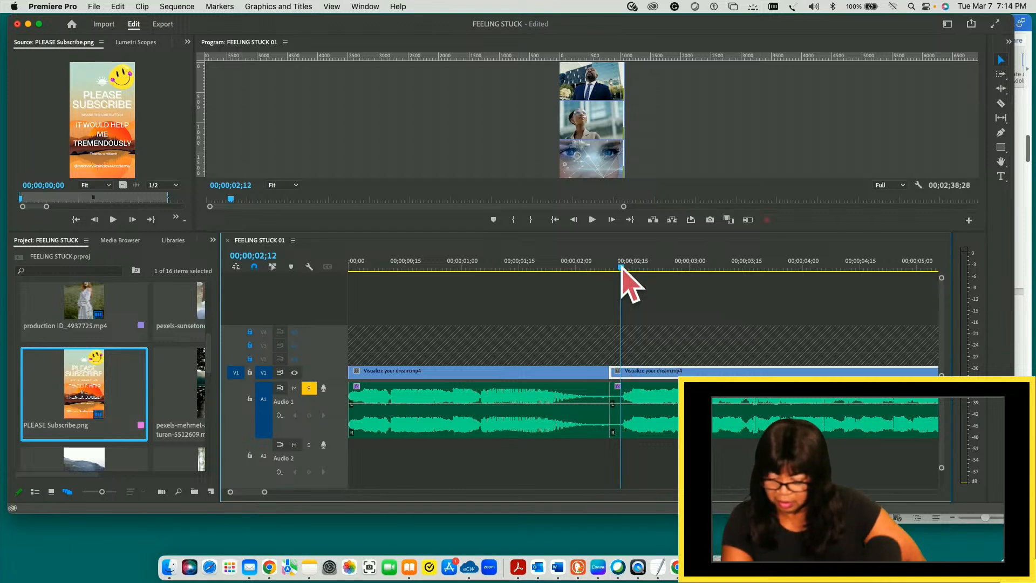
# - Check the edit point at 00;00;02;09 and split the first V1 clip and its A1 audio at 00;00;02;01
pyautogui.press('Up')
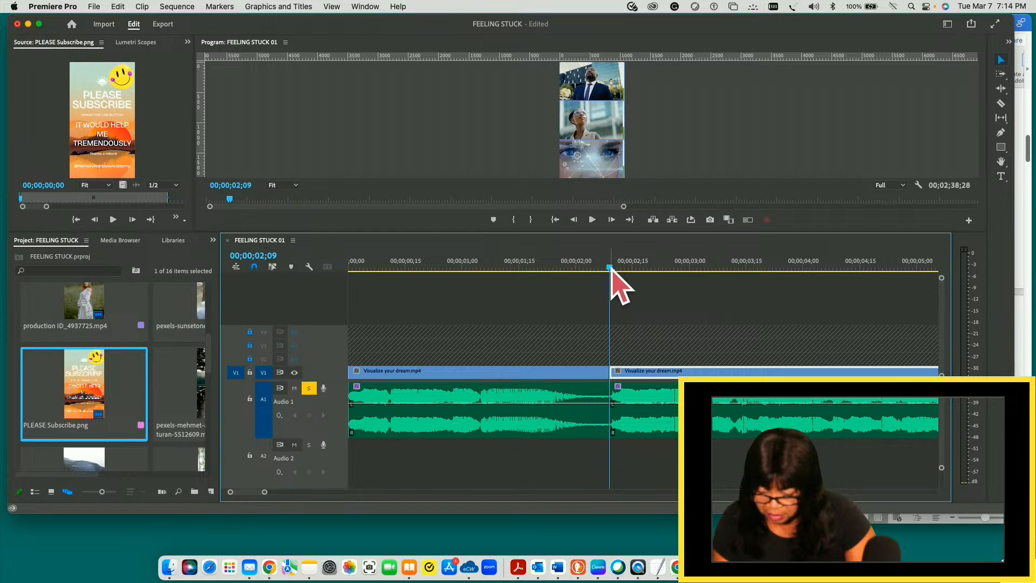
pyautogui.moveTo(611, 267); pyautogui.dragTo(579, 267)
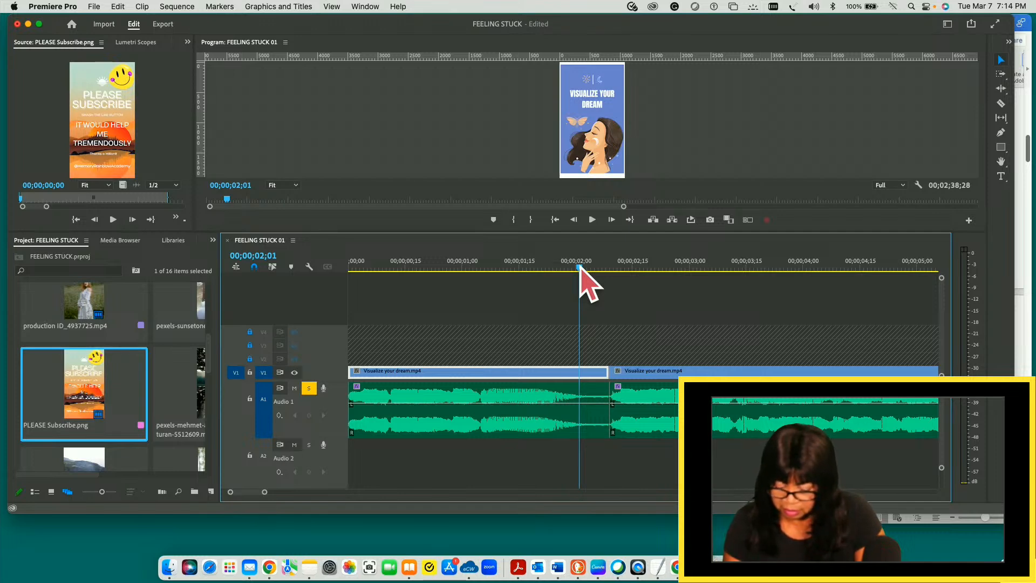
pyautogui.press('super+k')
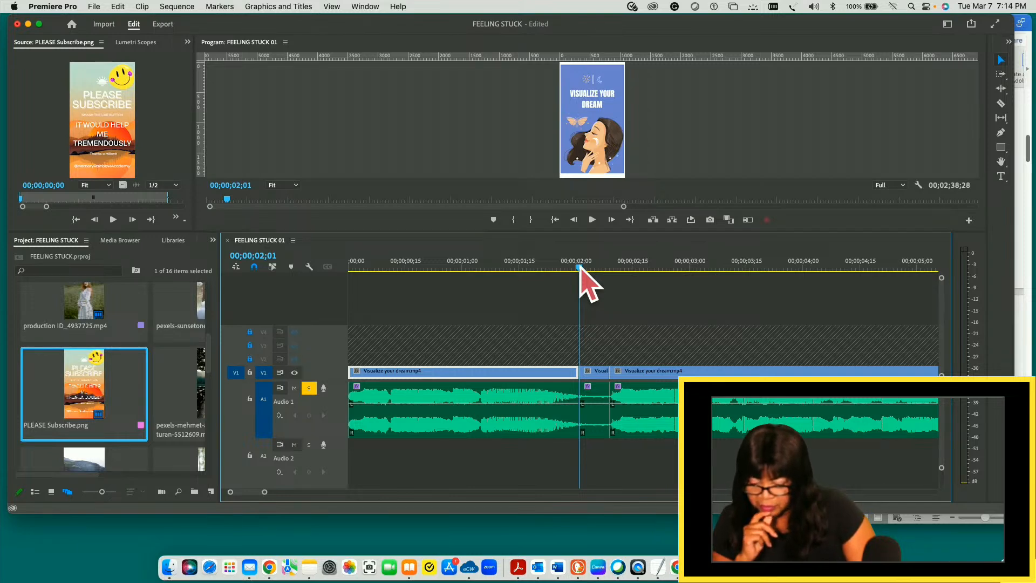
# - Delete the short V1 and A1 segment between 00;00;02;01 and 00;00;02;09
pyautogui.click(582, 268)
pyautogui.press('Right')
pyautogui.press('Right')
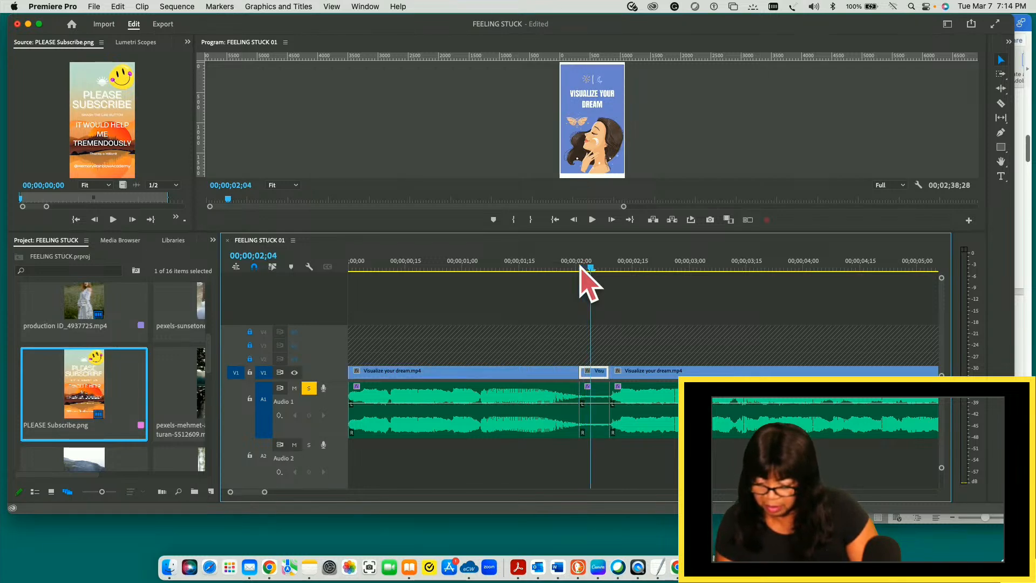
pyautogui.press('Right')
pyautogui.press('Right')
pyautogui.press('Right')
pyautogui.press('Right')
pyautogui.press('Right')
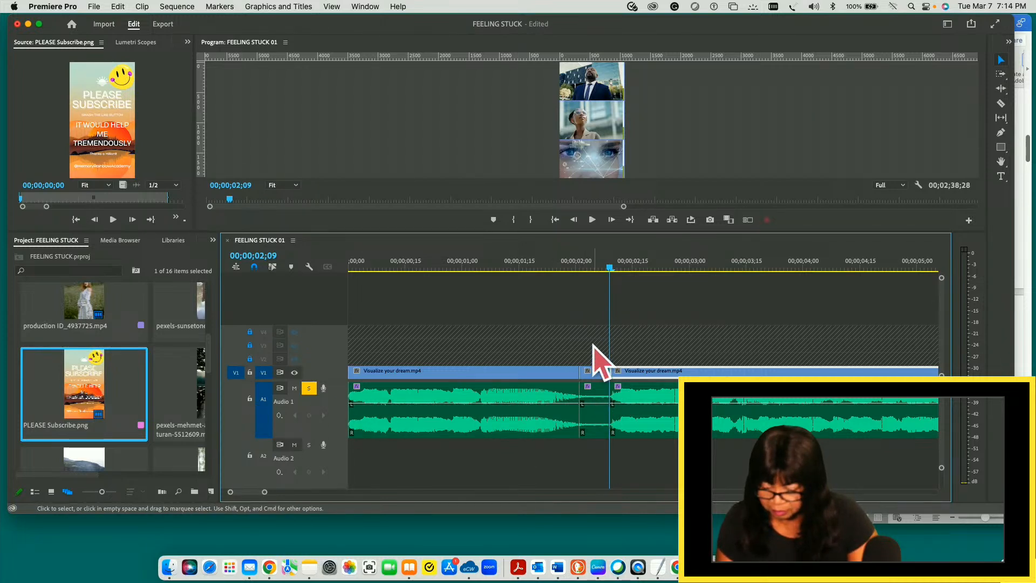
pyautogui.moveTo(591, 329); pyautogui.dragTo(602, 458)
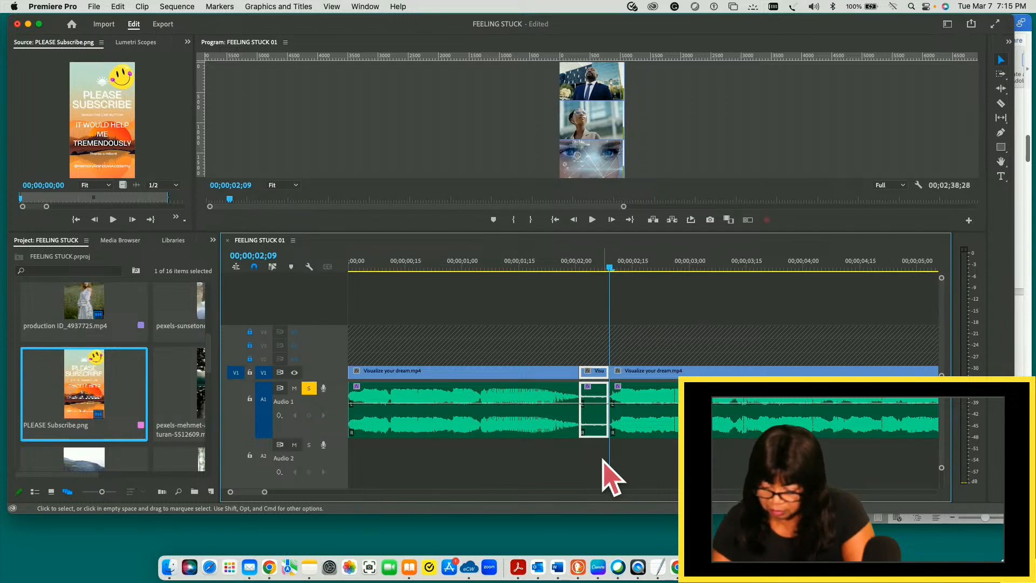
pyautogui.press('Delete')
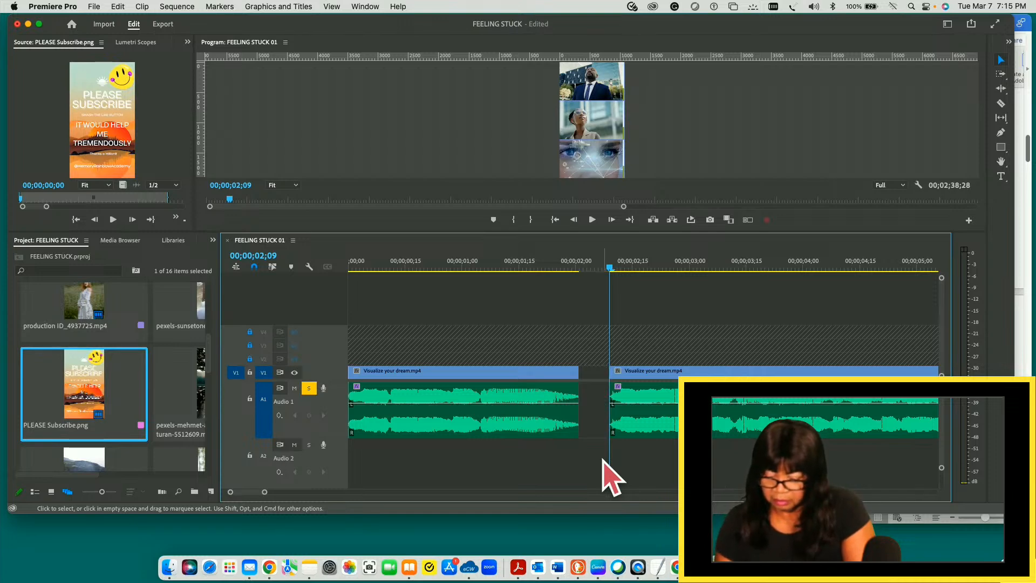
# - Return the playhead to 00;00;02;01 and close the gap after the first clip on V1 and A1
pyautogui.press('Left')
pyautogui.press('Left')
pyautogui.press('Left')
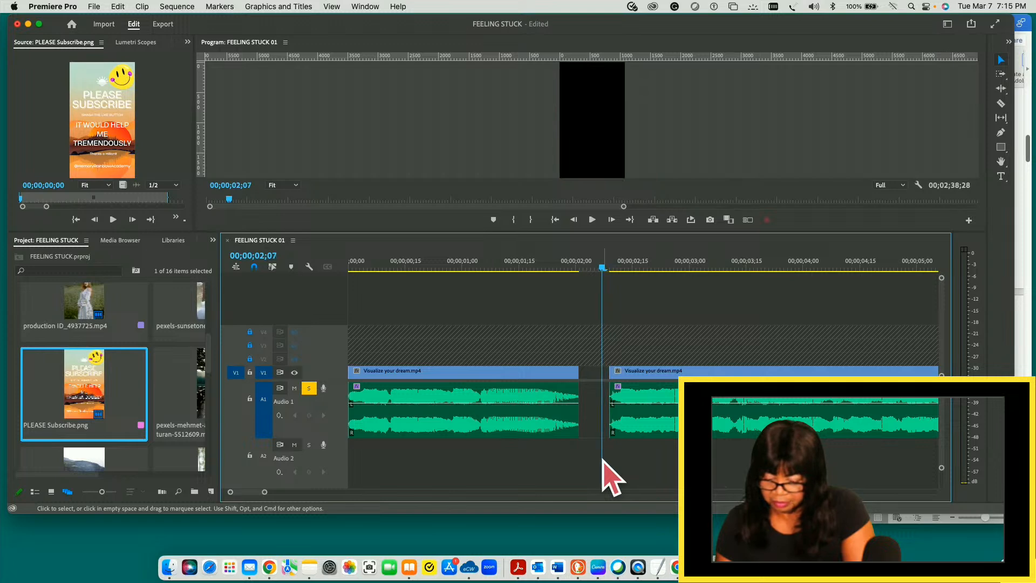
pyautogui.press('Left')
pyautogui.press('Left')
pyautogui.press('Left')
pyautogui.press('Left')
pyautogui.press('Left')
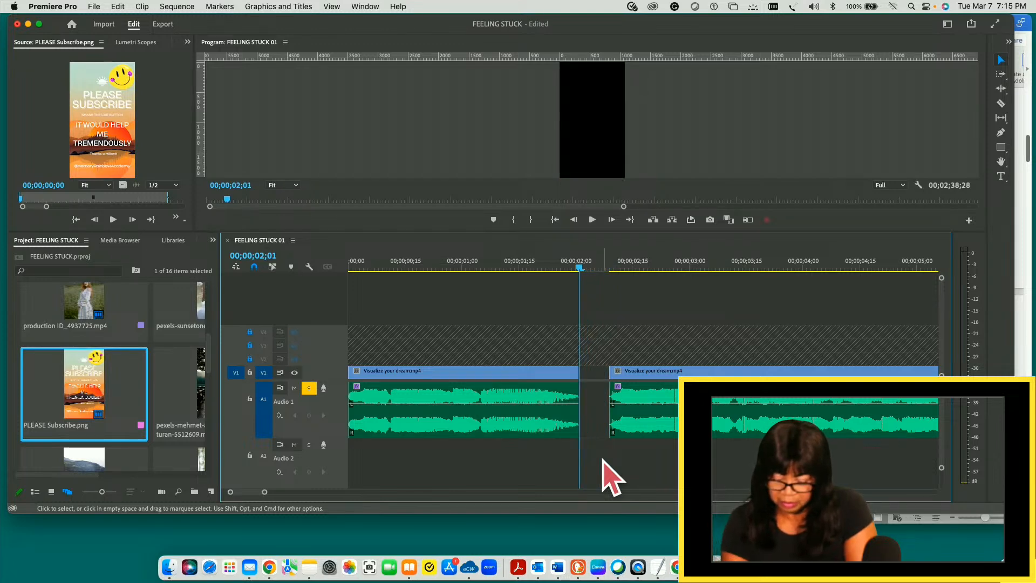
pyautogui.press('Delete')
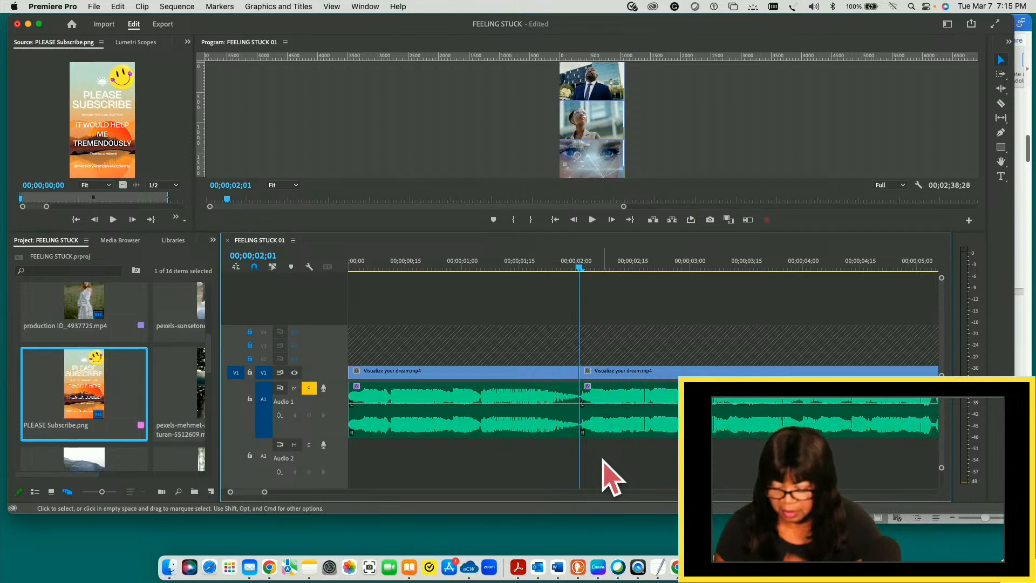
# - Show the whole edit in the timeline and save the FEELING STUCK project
pyautogui.press('-')
pyautogui.press('-')
pyautogui.press('-')
pyautogui.press('-')
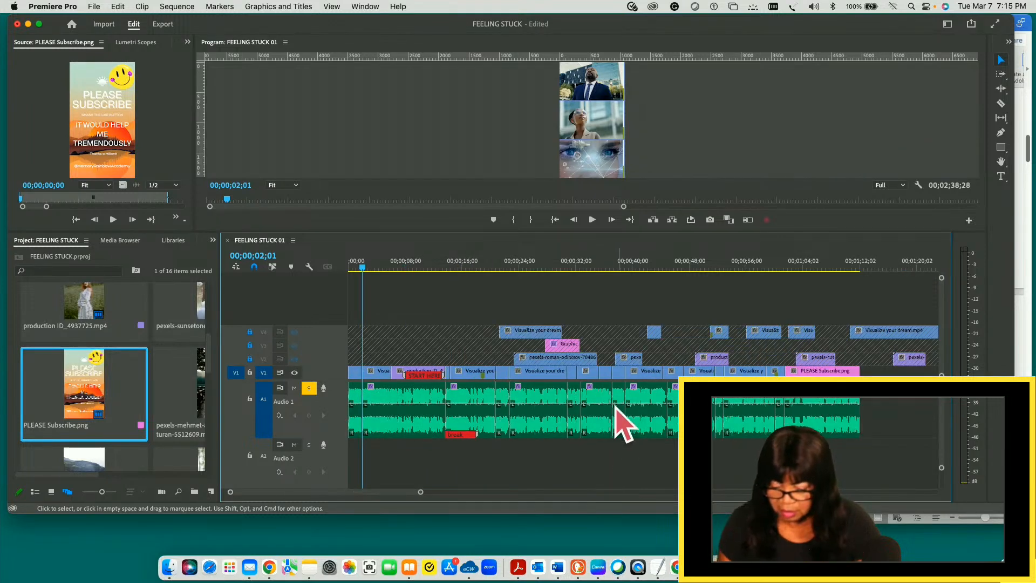
pyautogui.press('super+s')
# - Check the sequence end and play the cut into PLEASE Subscribe.png from 00;01;01;13, returning the playhead to 00;01;01;17
pyautogui.moveTo(363, 270); pyautogui.dragTo(864, 318)
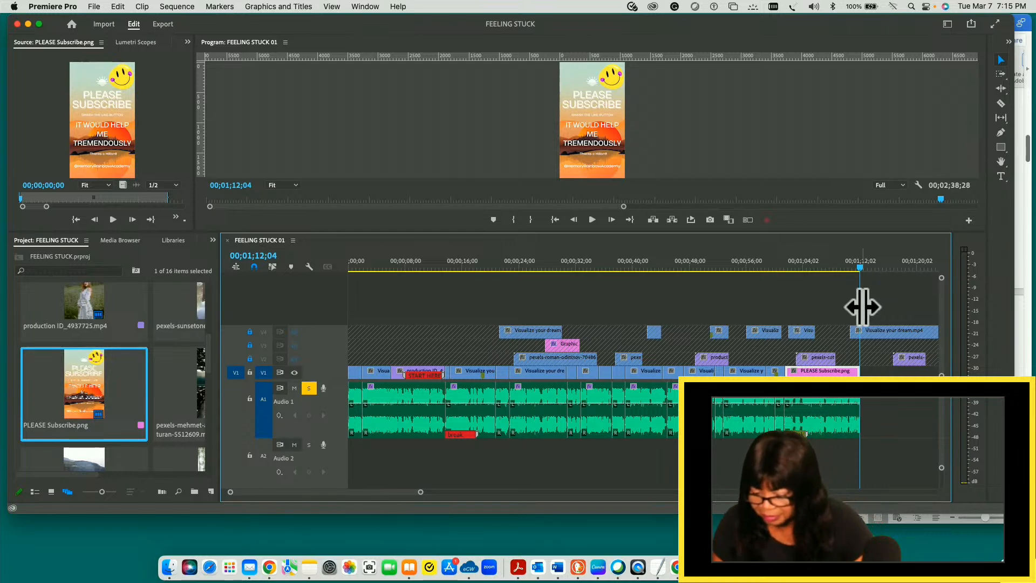
pyautogui.moveTo(861, 268); pyautogui.dragTo(786, 277)
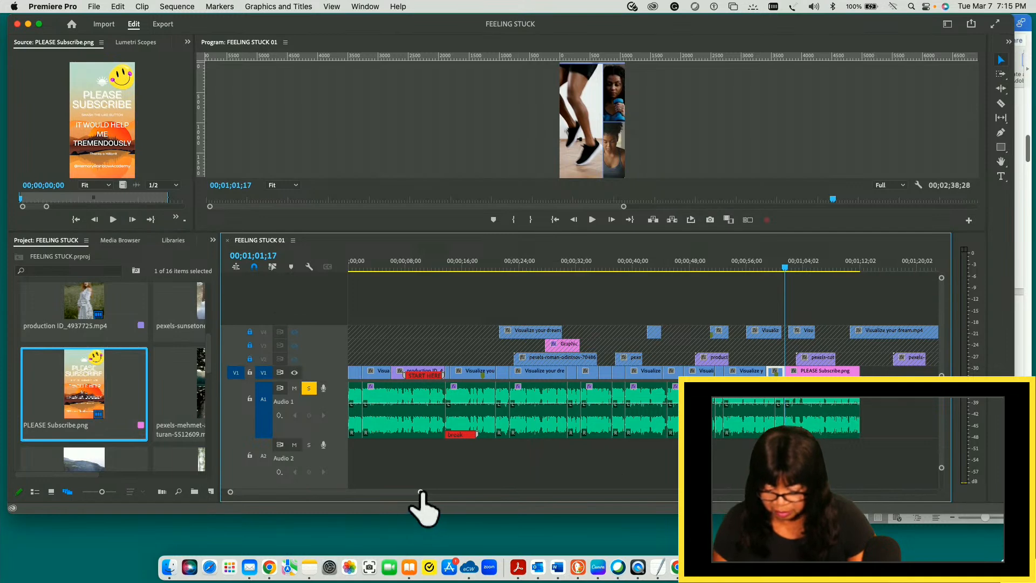
pyautogui.moveTo(421, 492); pyautogui.dragTo(331, 477)
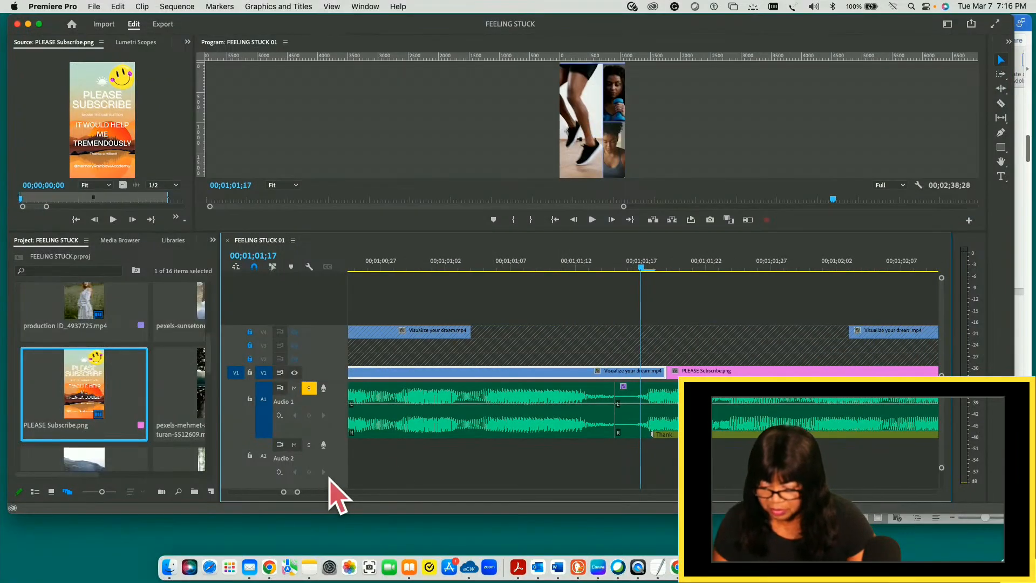
pyautogui.moveTo(643, 266); pyautogui.dragTo(596, 259)
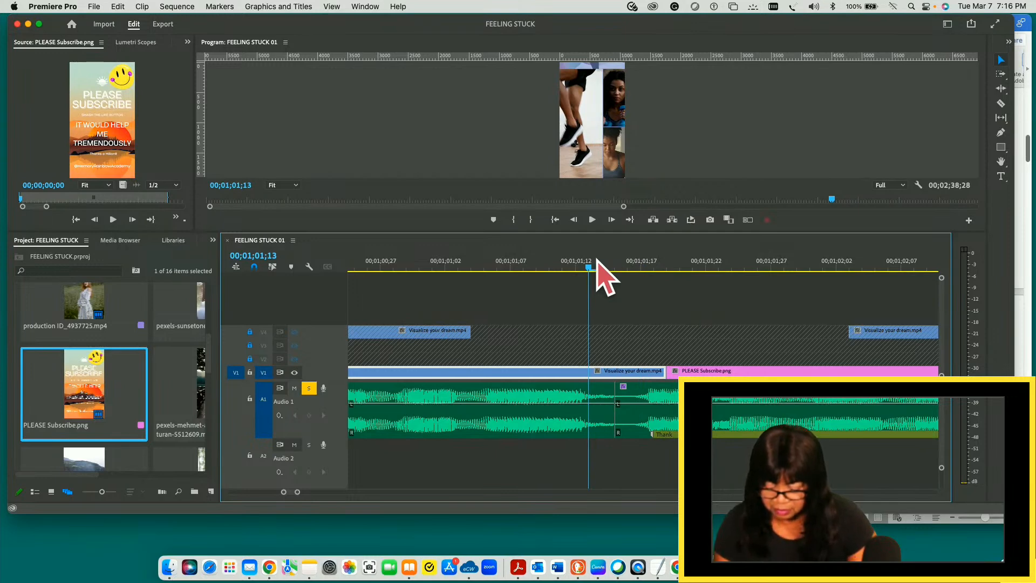
pyautogui.press('space')
pyautogui.press('space')
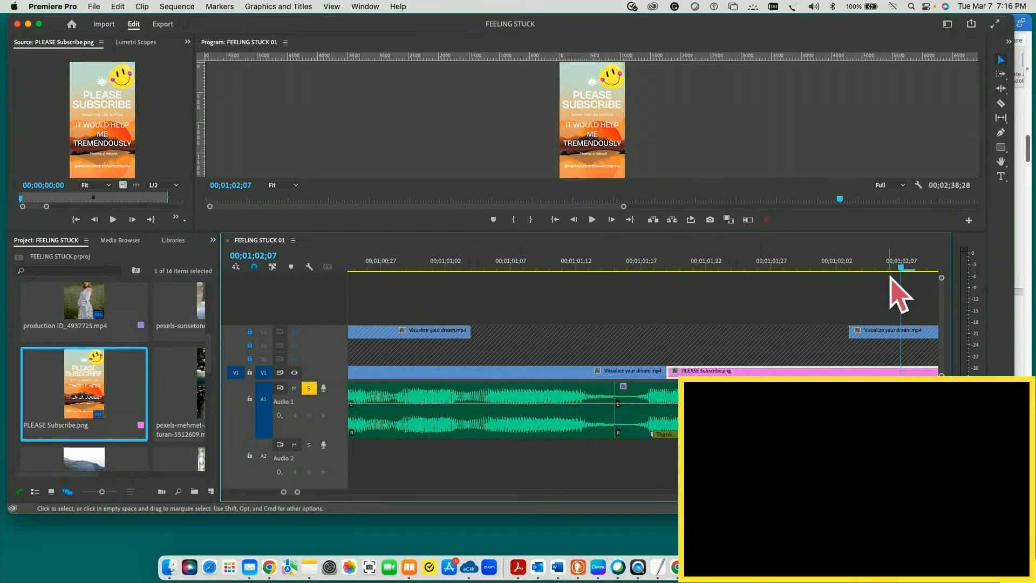
pyautogui.moveTo(901, 269); pyautogui.dragTo(648, 302)
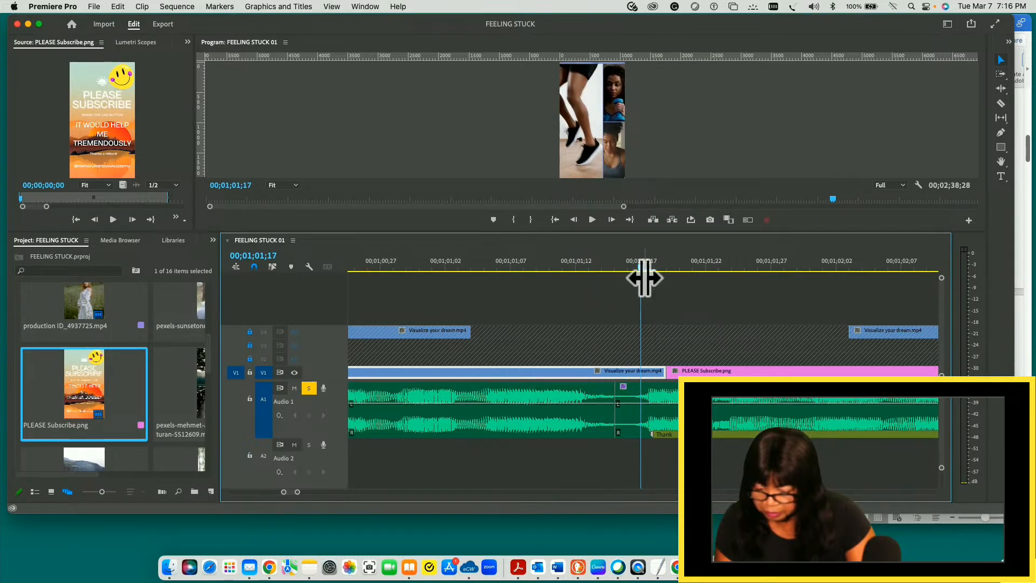
# - Step through the frames around the cut into PLEASE Subscribe.png and return the playhead to 00;01;01;17
pyautogui.moveTo(645, 273)
pyautogui.mouseDown()
pyautogui.moveTo(759, 274)
pyautogui.moveTo(654, 276)
pyautogui.moveTo(647, 266)
pyautogui.mouseUp()
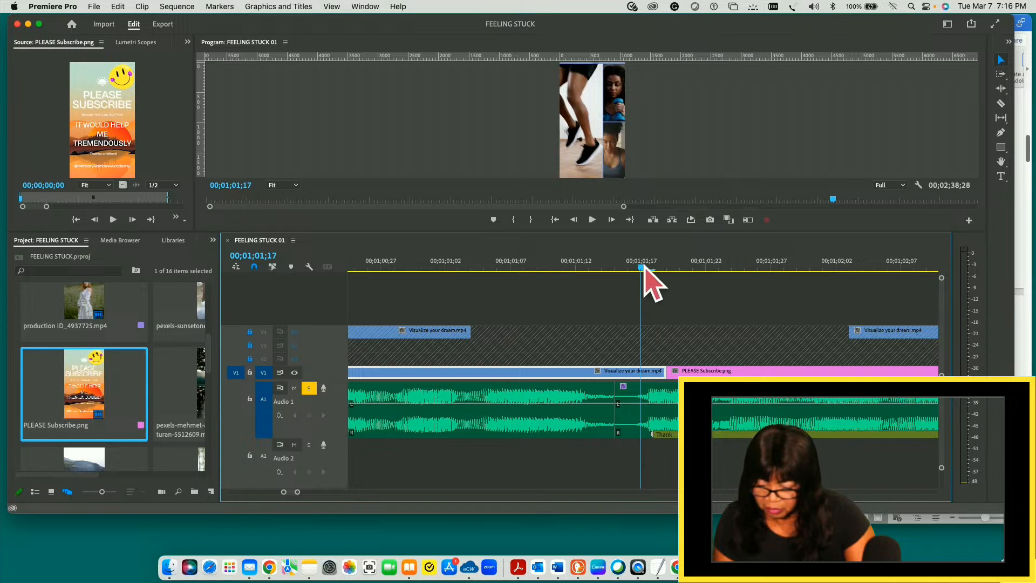
pyautogui.click(651, 267)
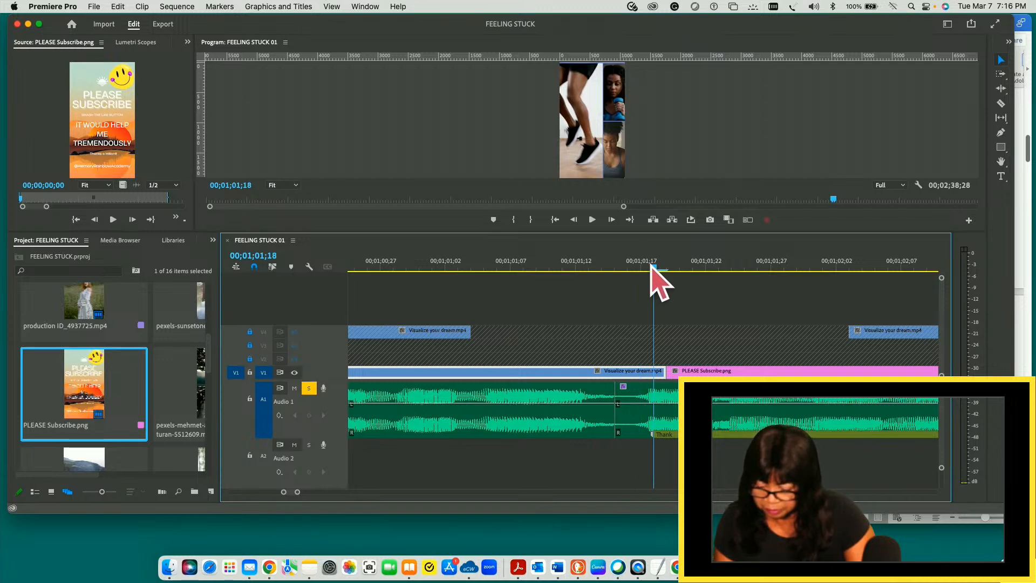
pyautogui.press('Right')
pyautogui.press('Left')
pyautogui.press('Left')
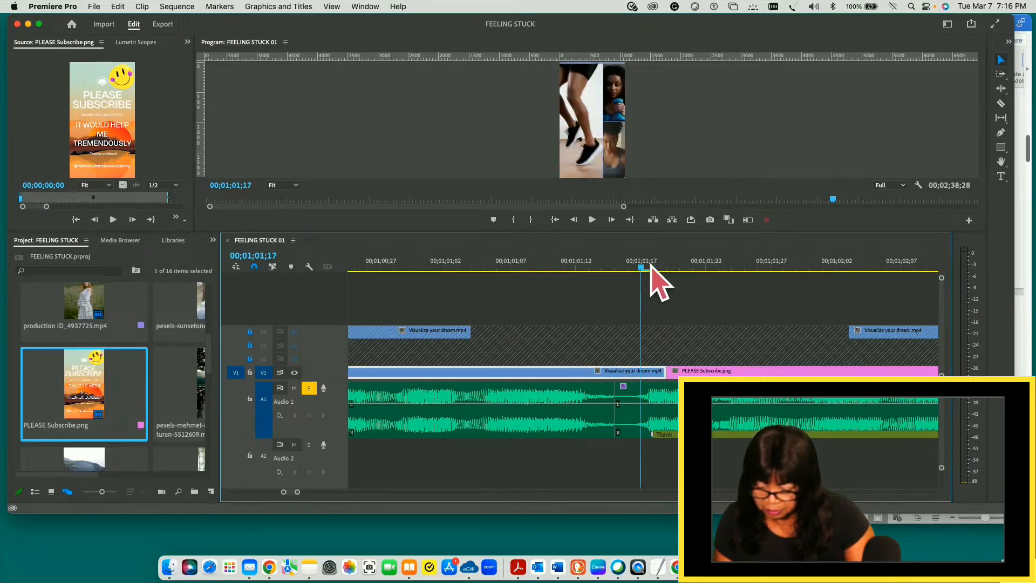
pyautogui.press('Right')
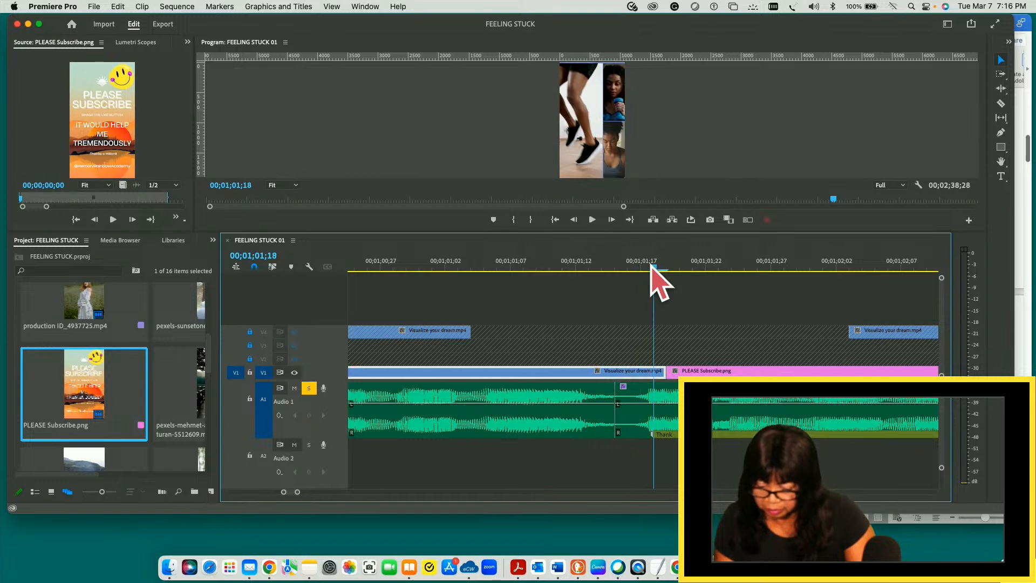
pyautogui.press('Right')
pyautogui.press('Right')
pyautogui.press('Right')
pyautogui.press('Right')
pyautogui.press('Right')
pyautogui.press('Right')
pyautogui.press('Right')
pyautogui.press('Right')
pyautogui.press('Right')
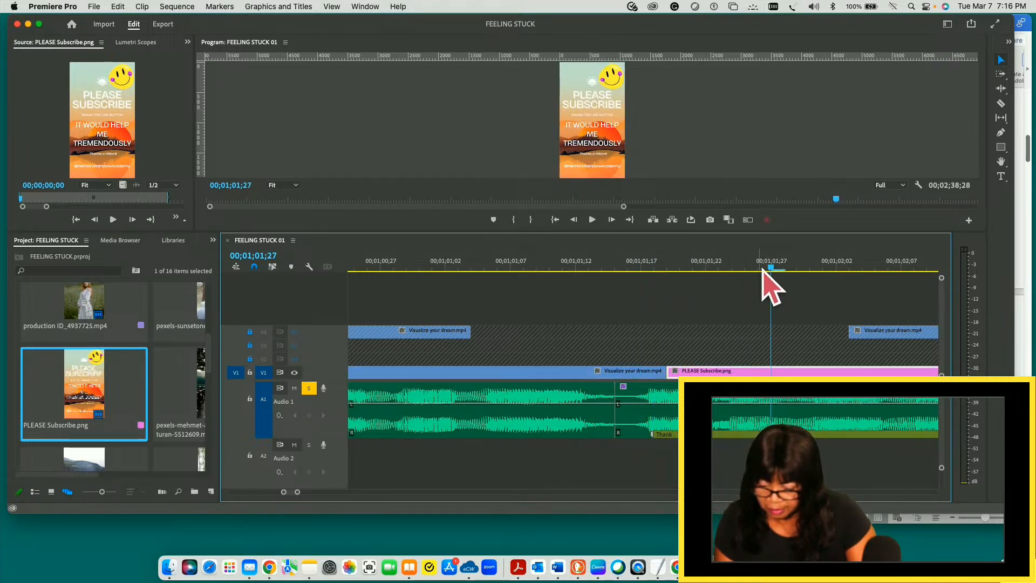
pyautogui.moveTo(771, 266); pyautogui.dragTo(645, 260)
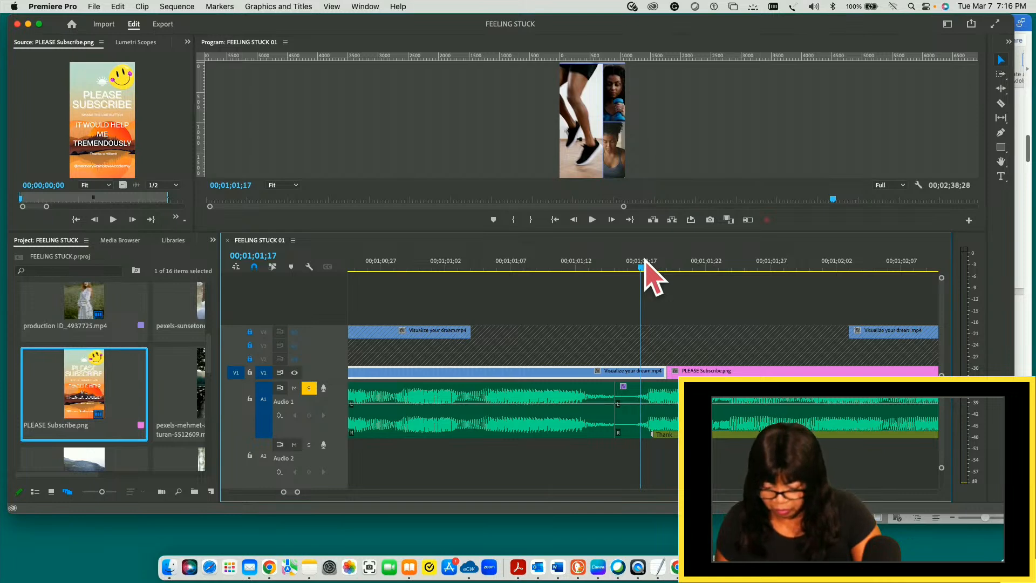
pyautogui.press('super+k')
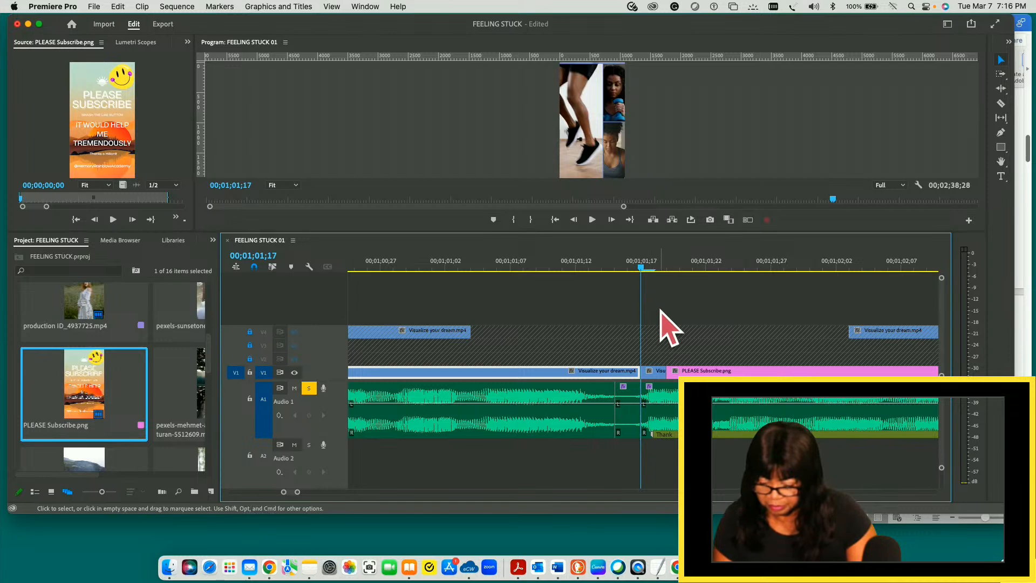
pyautogui.click(664, 399)
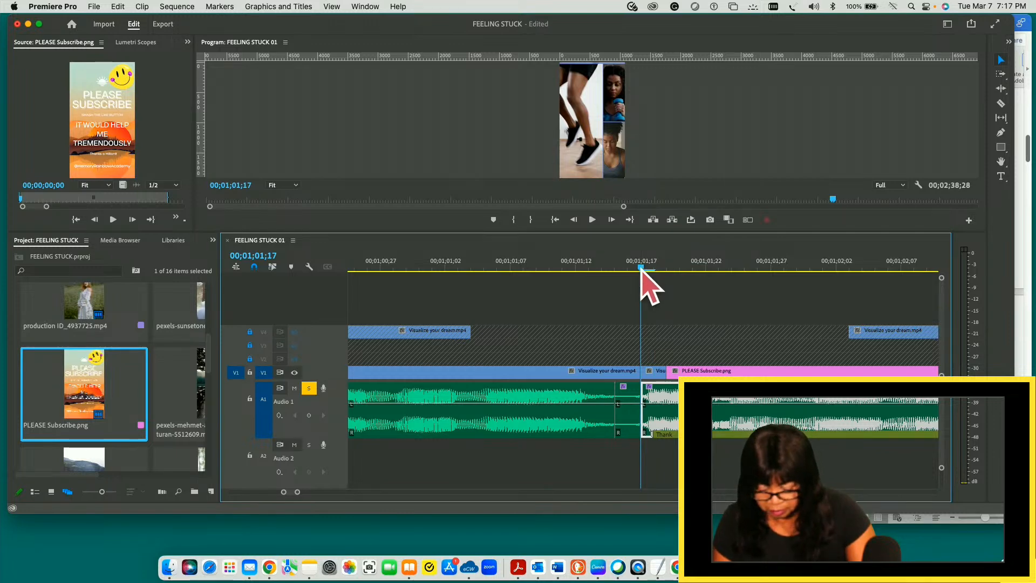
pyautogui.press('super+z')
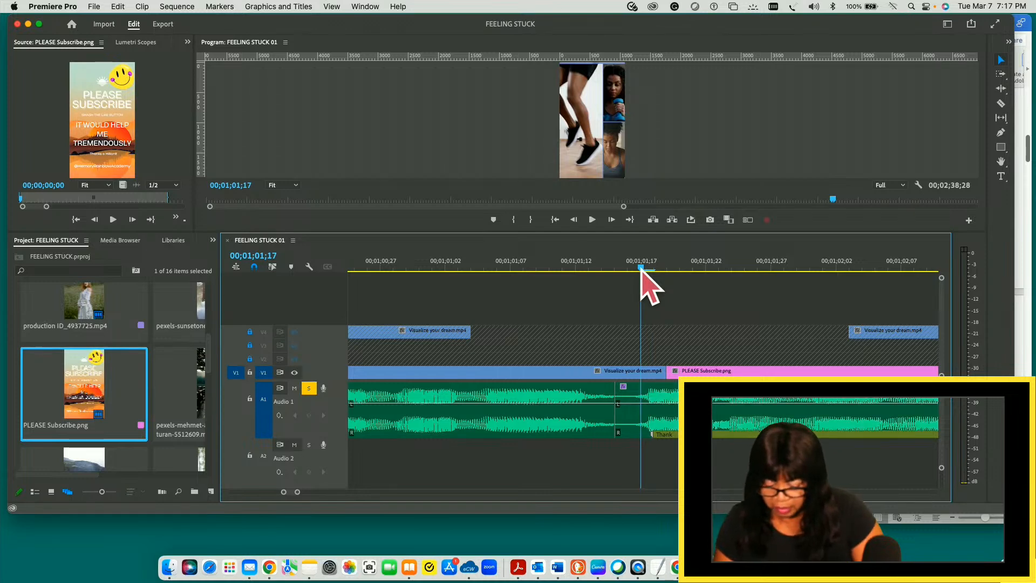
# - Remove the quiet part between 00;01;01;13 and 00;01;01;17 before PLEASE Subscribe.png on V1 and A1, leaving no gap
pyautogui.press('q')
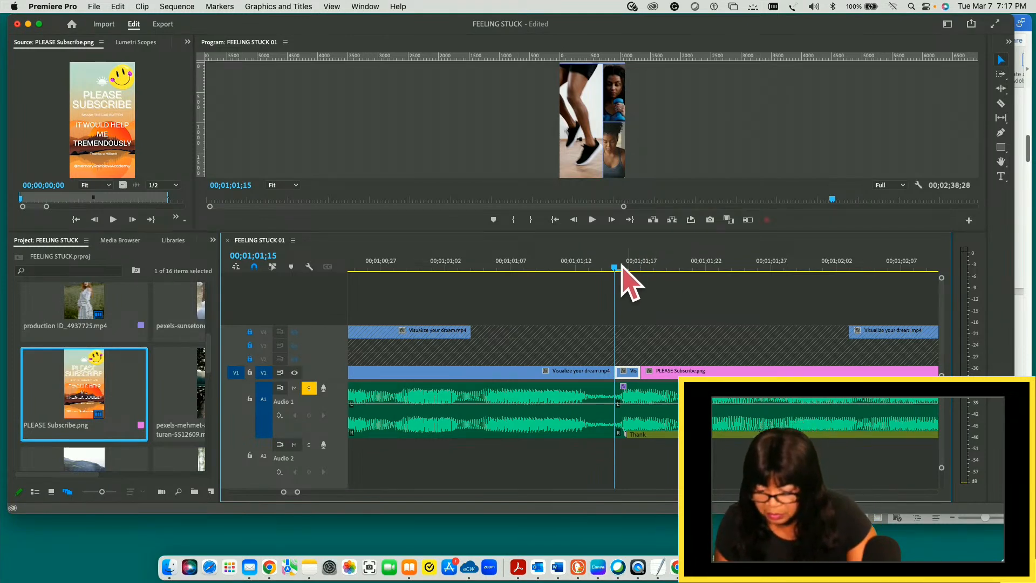
pyautogui.moveTo(618, 267); pyautogui.dragTo(593, 268)
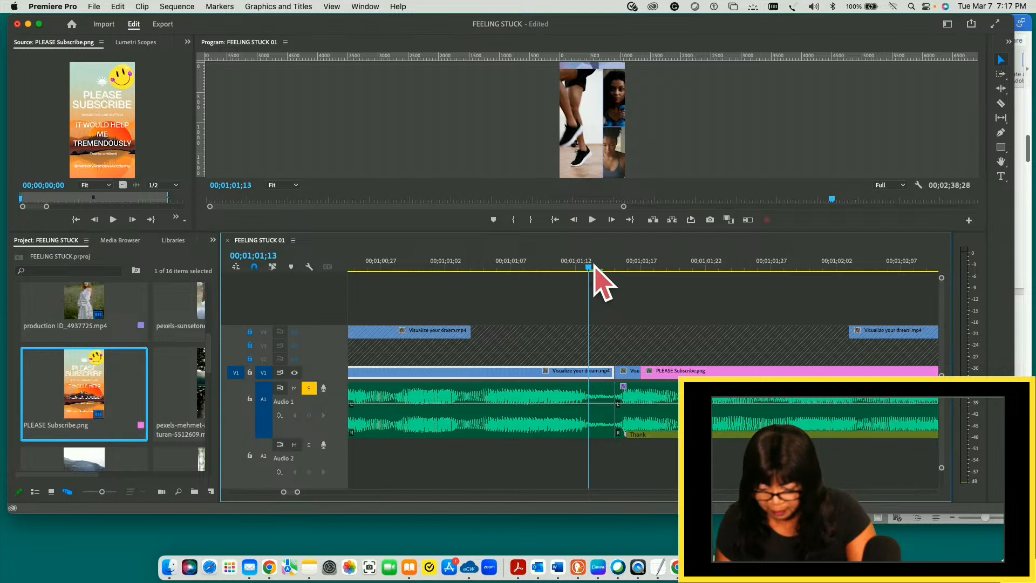
pyautogui.press('super+k')
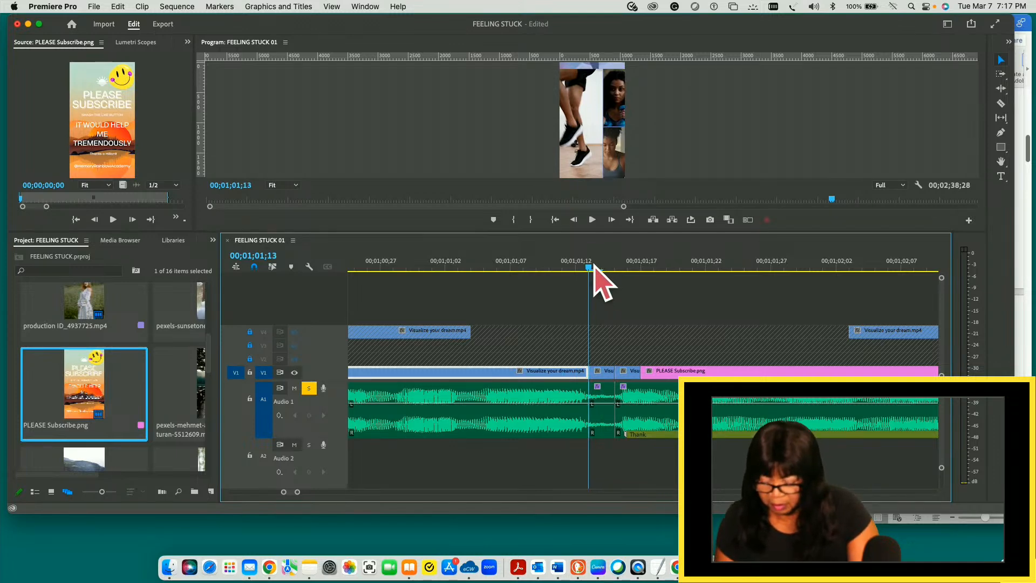
pyautogui.click(602, 346)
pyautogui.moveTo(602, 346); pyautogui.dragTo(612, 438)
pyautogui.press('Delete')
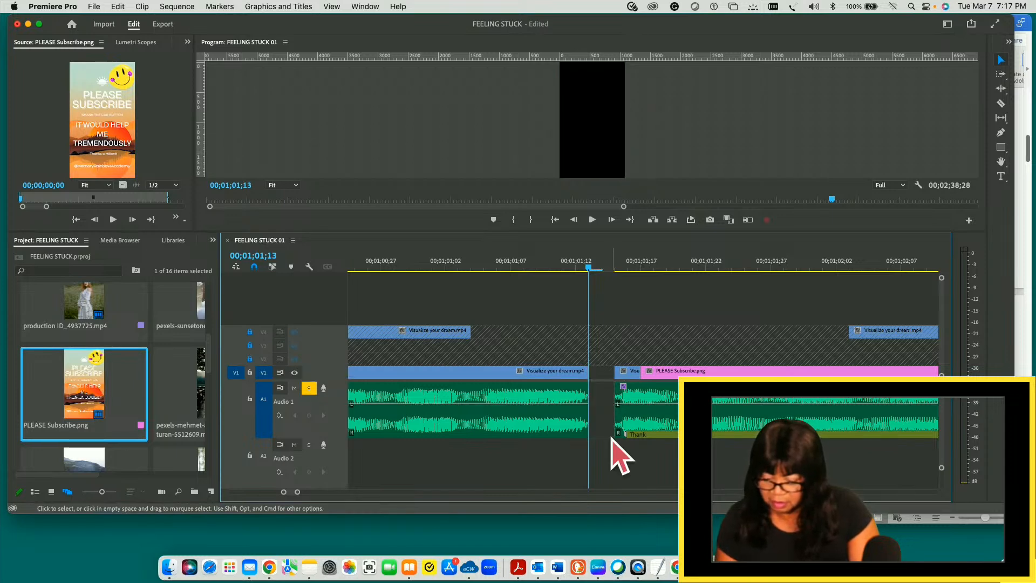
pyautogui.press('Delete')
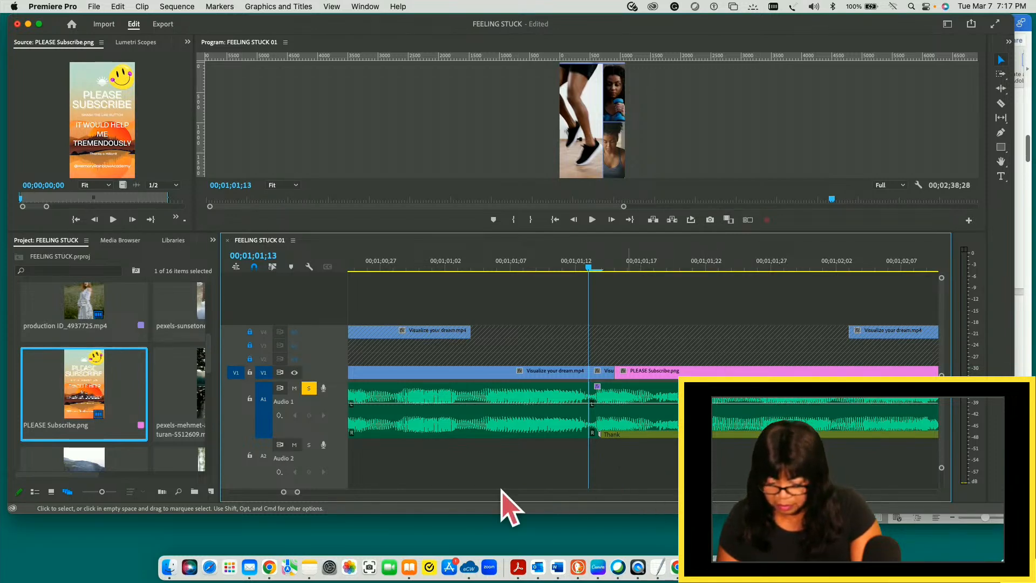
# - Play the PLEASE Subscribe.png section from 00;01;02;12 and again from 00;01;02;11 to check the pauses in its audio
pyautogui.moveTo(297, 491)
pyautogui.mouseDown()
pyautogui.moveTo(366, 493)
pyautogui.moveTo(295, 493)
pyautogui.mouseUp()
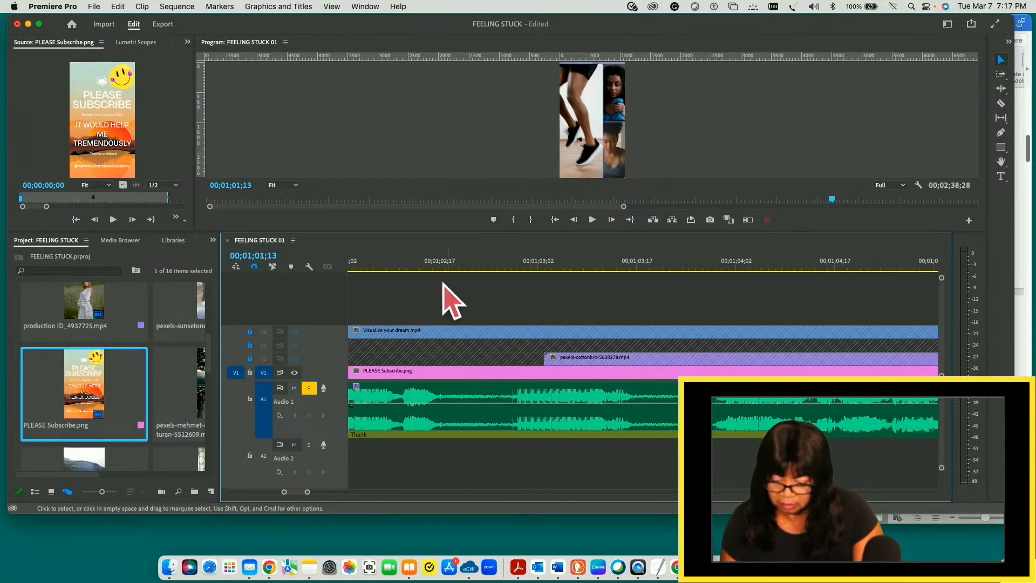
pyautogui.click(413, 266)
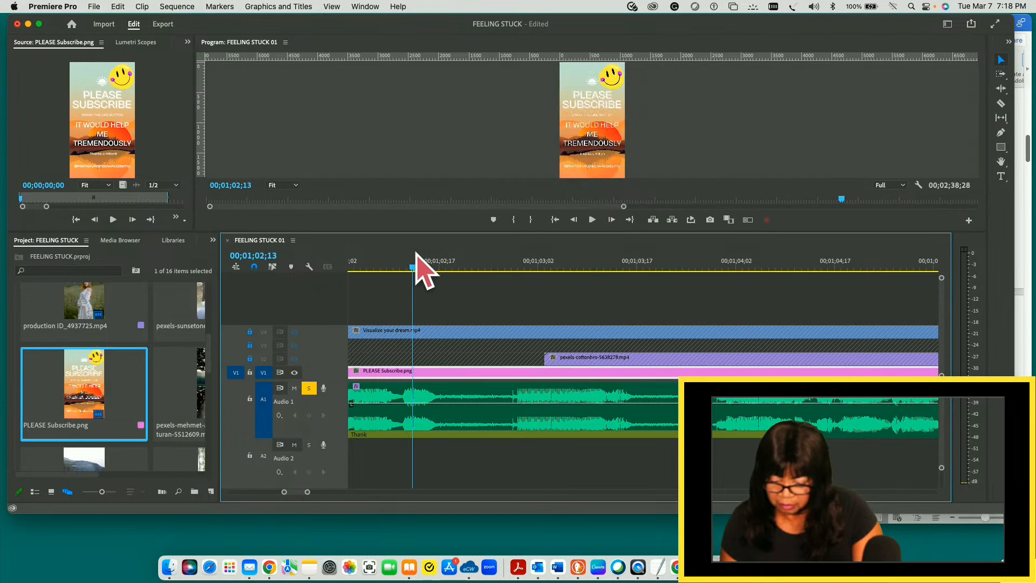
pyautogui.moveTo(413, 266); pyautogui.dragTo(406, 266)
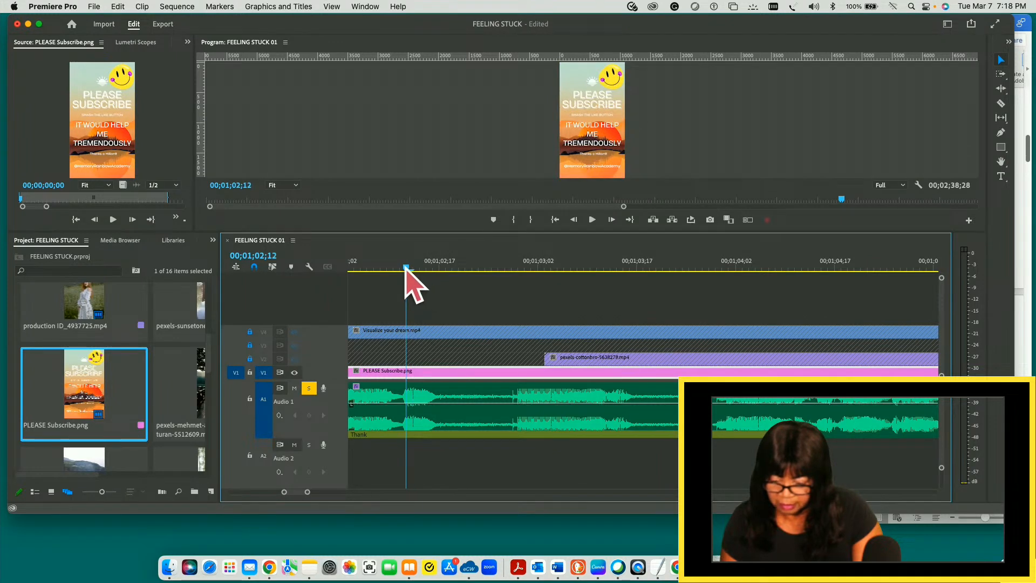
pyautogui.press('space')
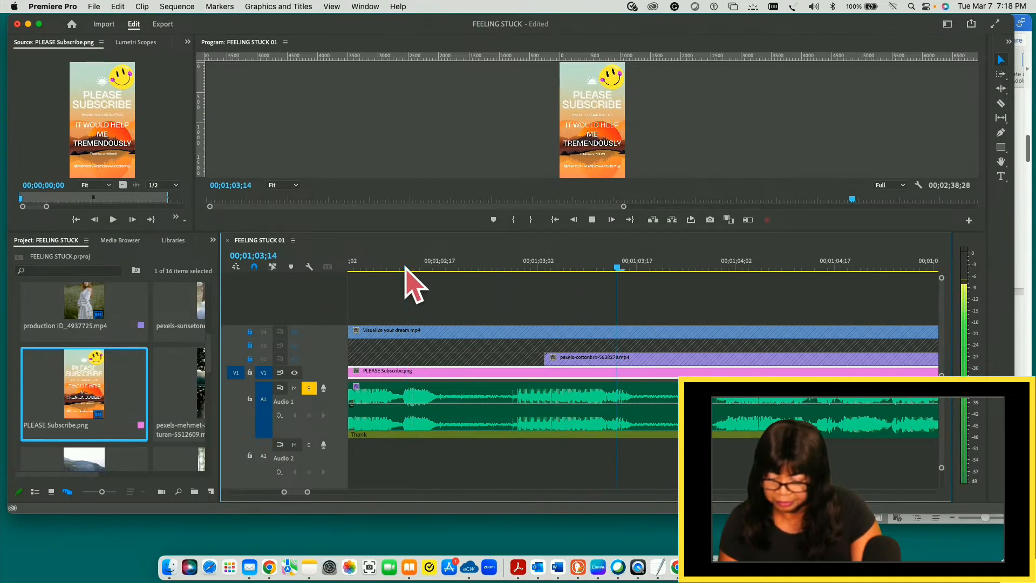
pyautogui.press('space')
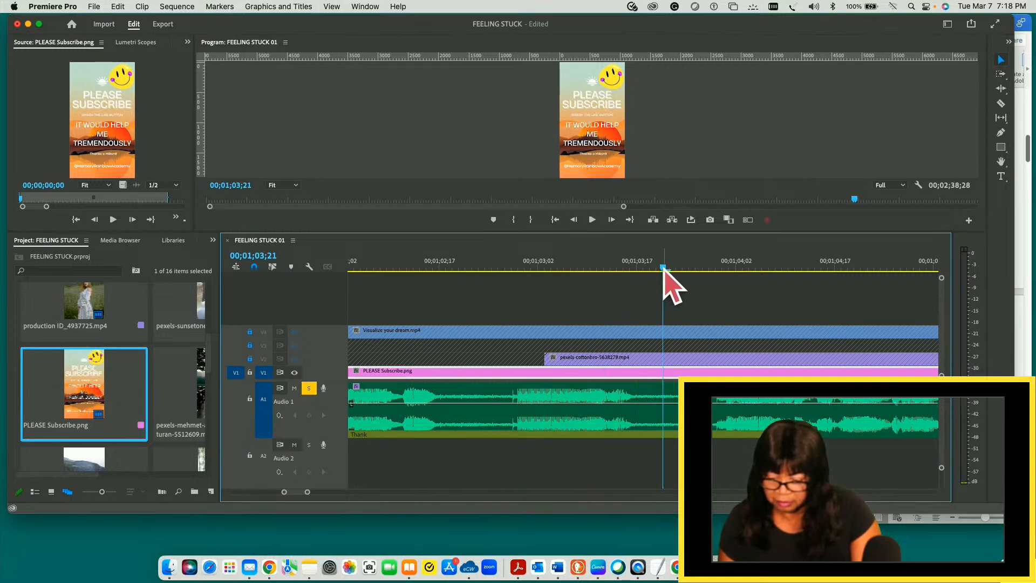
pyautogui.click(438, 268)
pyautogui.moveTo(429, 280); pyautogui.dragTo(400, 275)
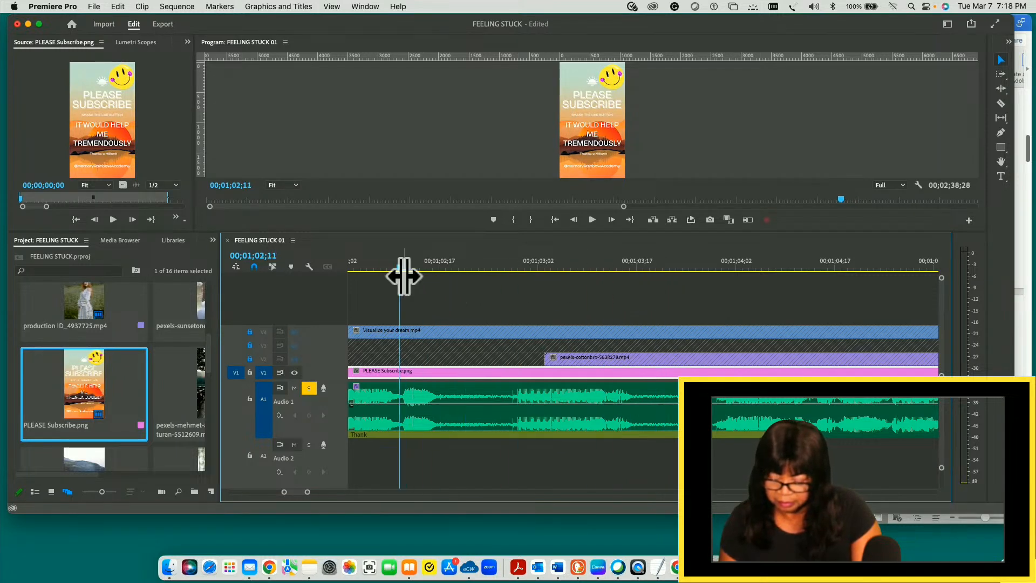
pyautogui.press('space')
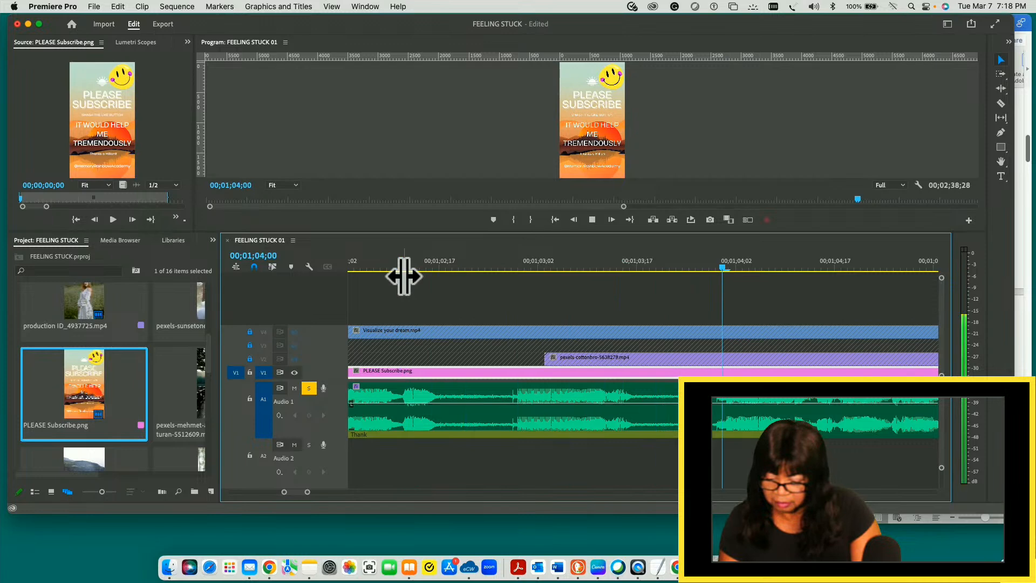
pyautogui.press('space')
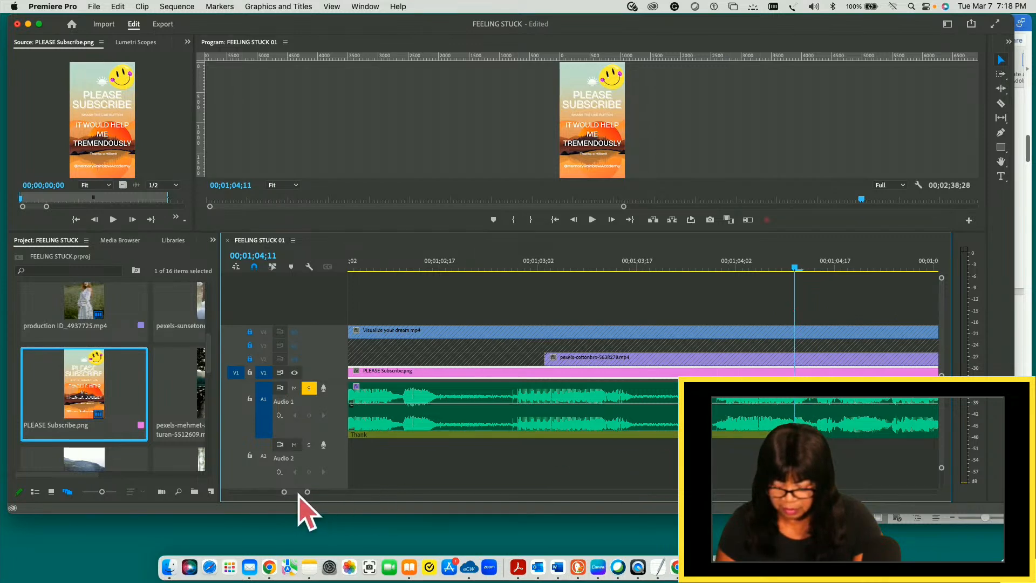
# - Check the PLEASE Subscribe.png start in the wider timeline and return to the sequence opening with the playhead at 00;00;00;19
pyautogui.moveTo(308, 493); pyautogui.dragTo(380, 494)
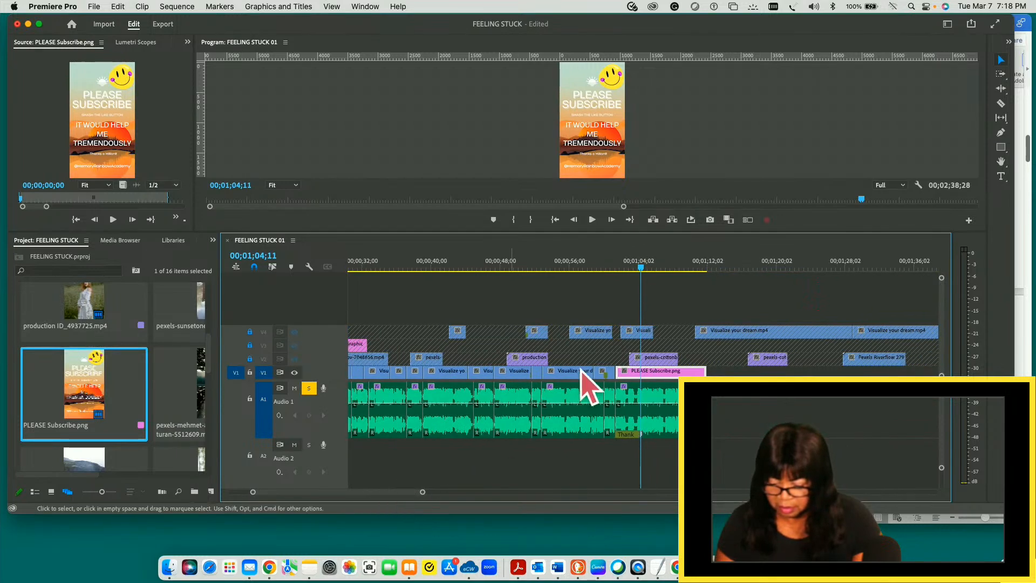
pyautogui.moveTo(643, 268); pyautogui.dragTo(619, 268)
pyautogui.press('Right')
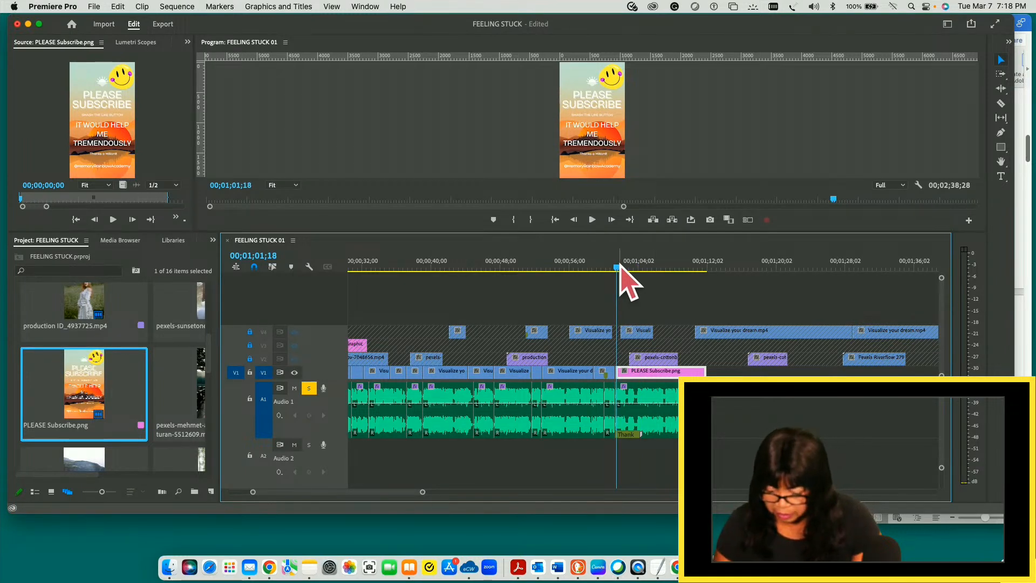
pyautogui.moveTo(386, 492); pyautogui.dragTo(358, 492)
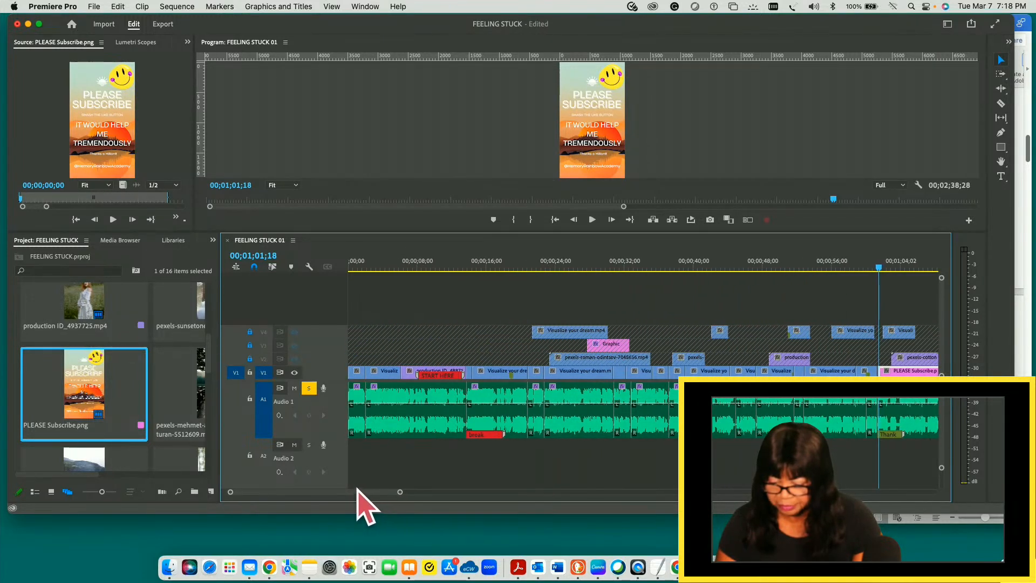
pyautogui.click(354, 263)
pyautogui.moveTo(400, 492); pyautogui.dragTo(317, 475)
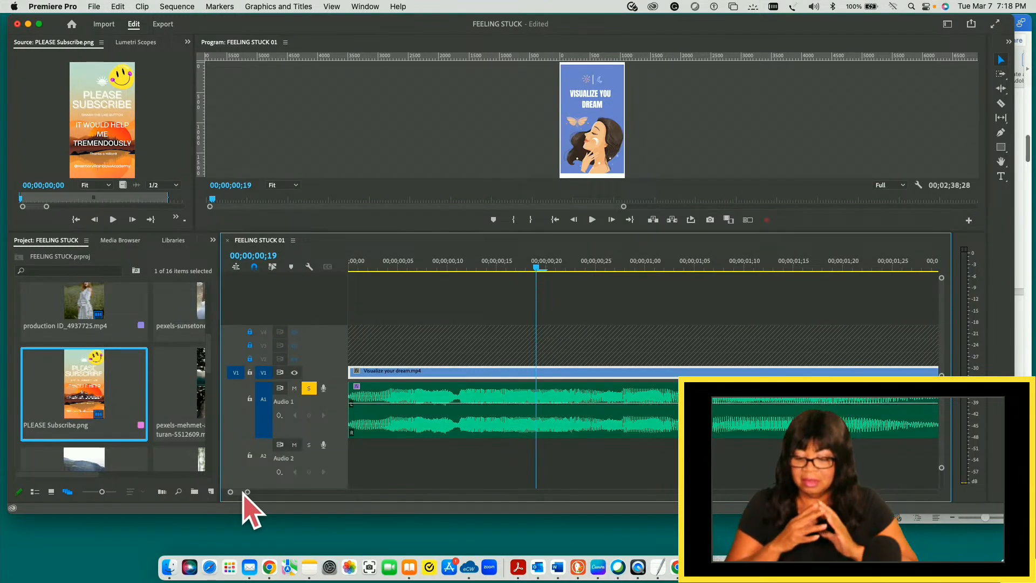
# - Select the A1 clip under production ID_4887188 (1).mp4, play it from 00;00;07;03 and replay it from 00;00;09;08 to 00;00;09;20
pyautogui.moveTo(243, 493); pyautogui.dragTo(248, 493)
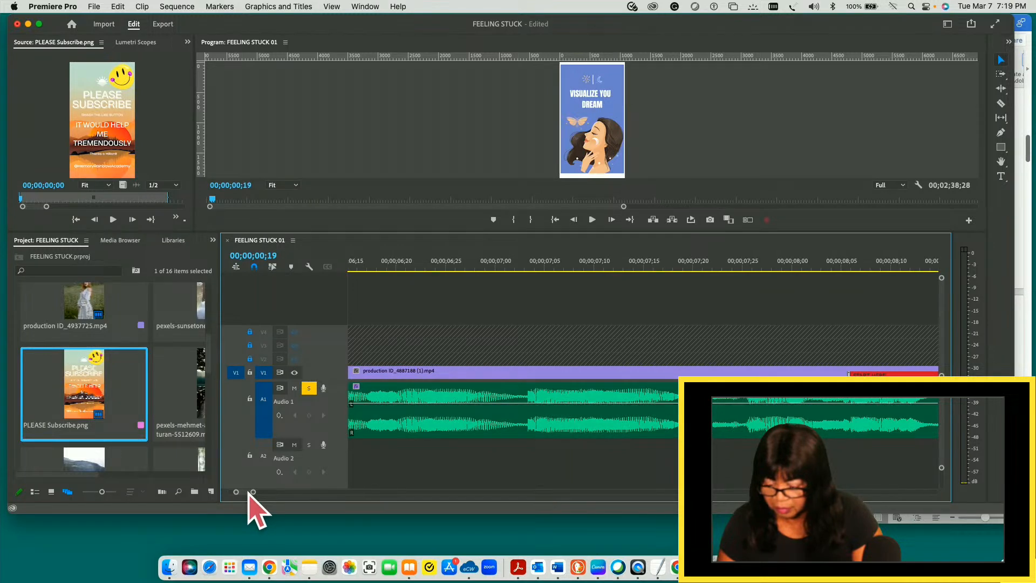
pyautogui.moveTo(248, 493); pyautogui.dragTo(249, 494)
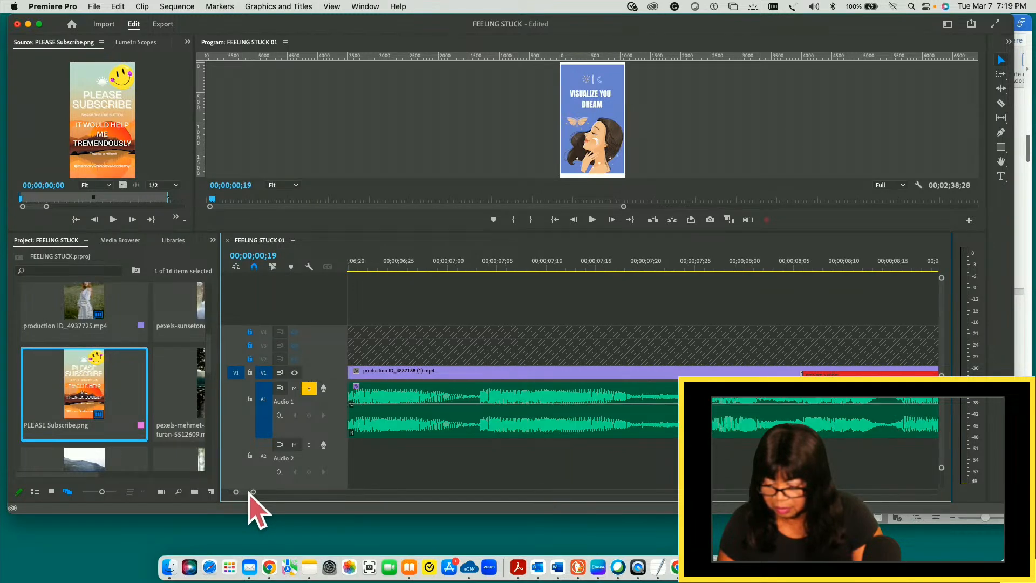
pyautogui.click(655, 396)
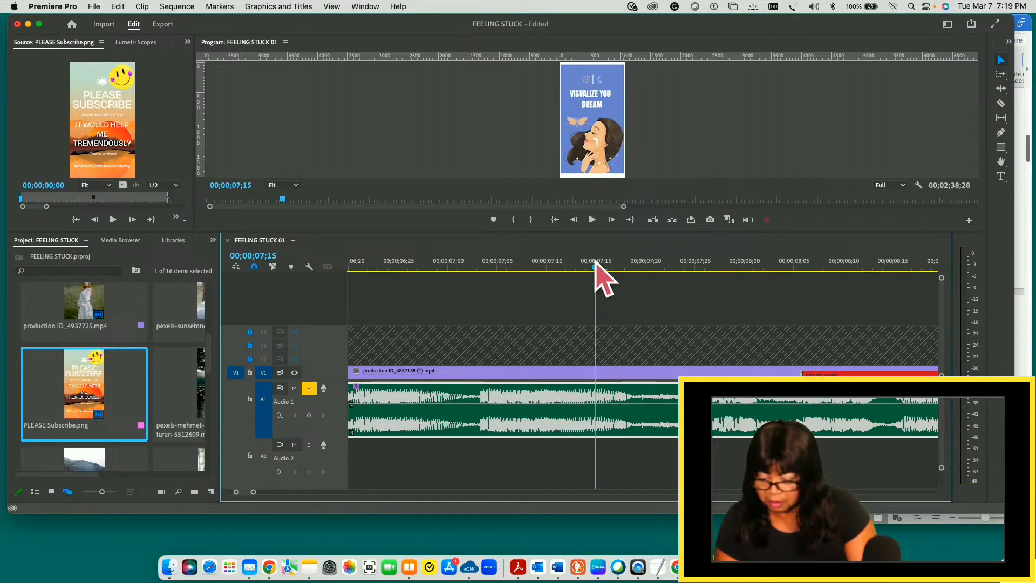
pyautogui.moveTo(595, 263); pyautogui.dragTo(478, 266)
pyautogui.press('space')
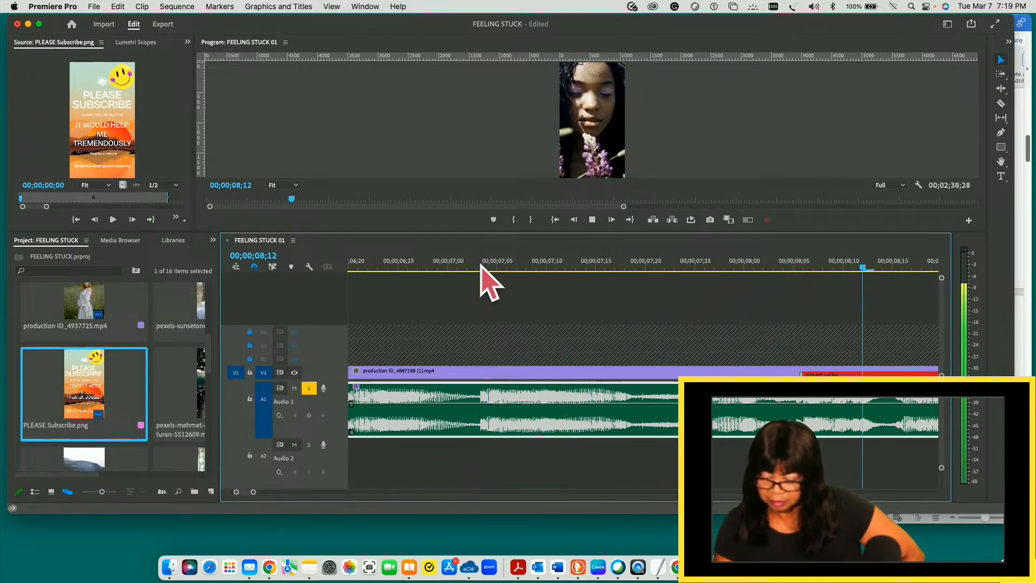
pyautogui.press('space')
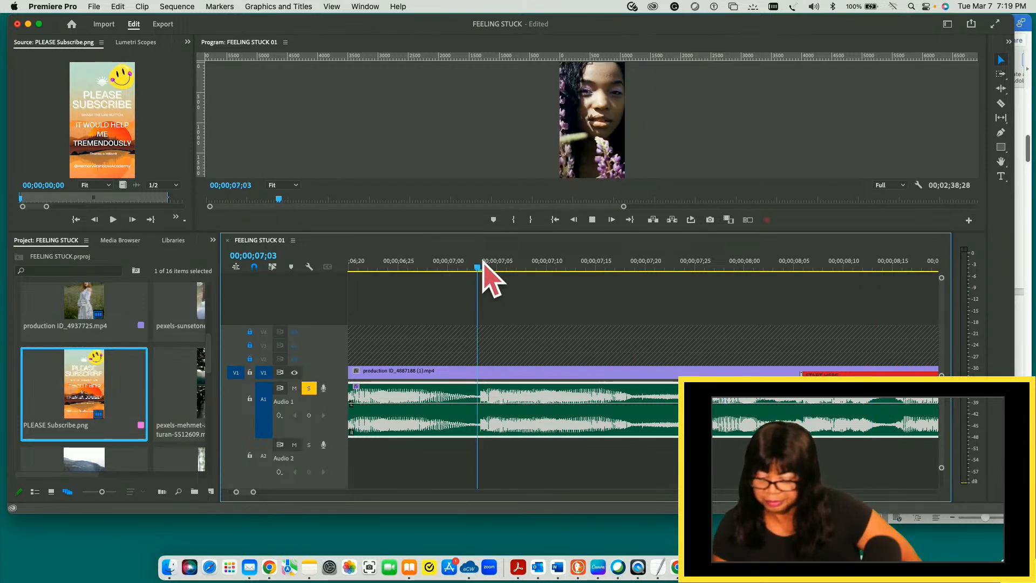
pyautogui.press('space')
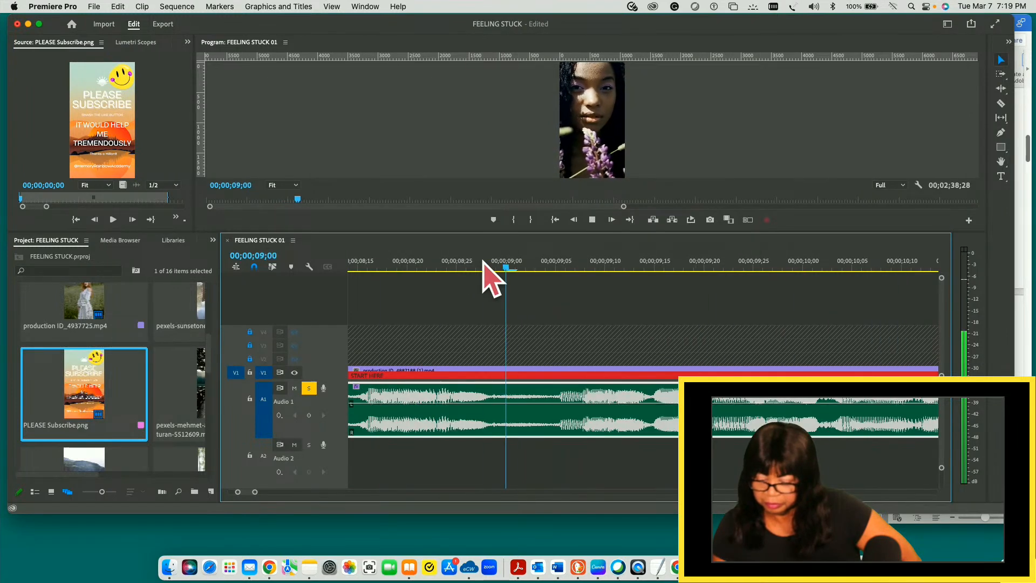
pyautogui.press('space')
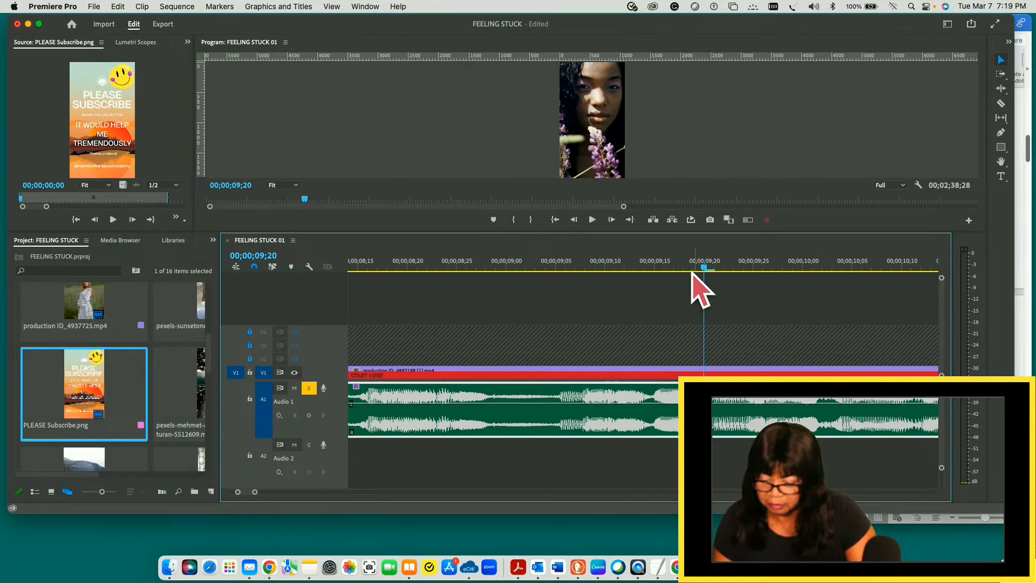
pyautogui.moveTo(701, 267); pyautogui.dragTo(583, 275)
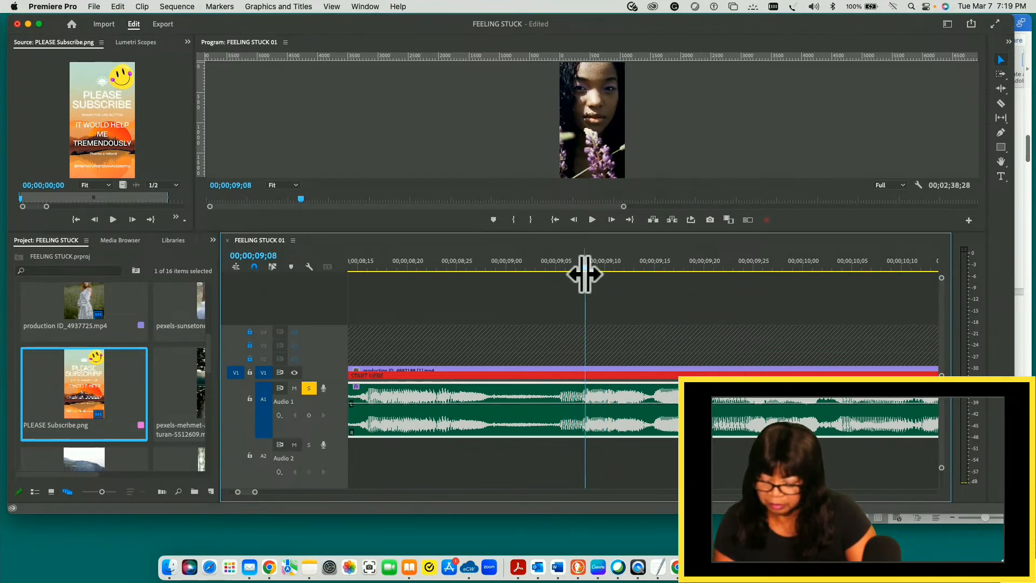
pyautogui.press('space')
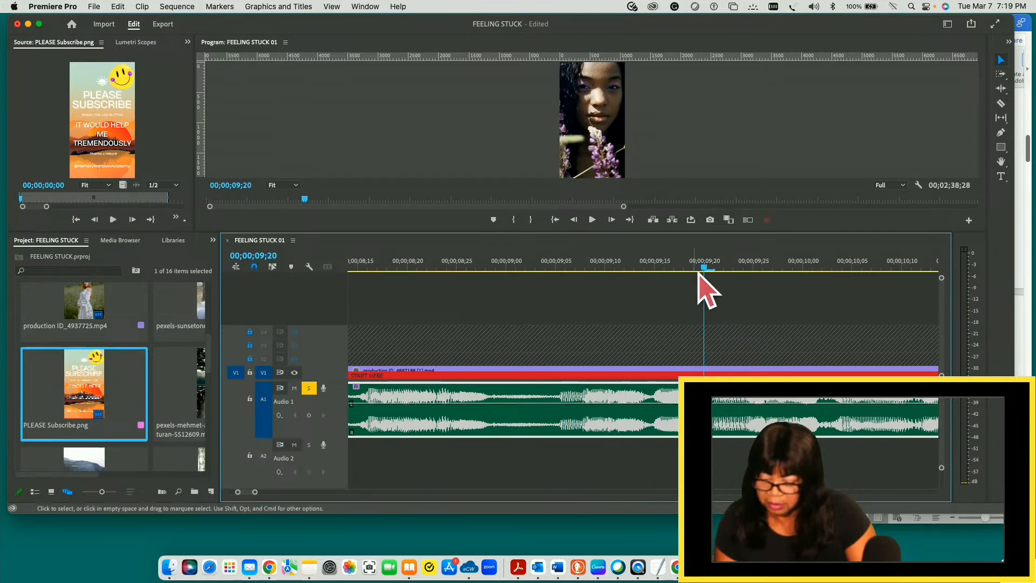
# - Add a blue marker commented "cut" with duration 00;00;01;28 to the A1 clip at sequence time 00;00;09;08
pyautogui.moveTo(706, 268); pyautogui.dragTo(586, 268)
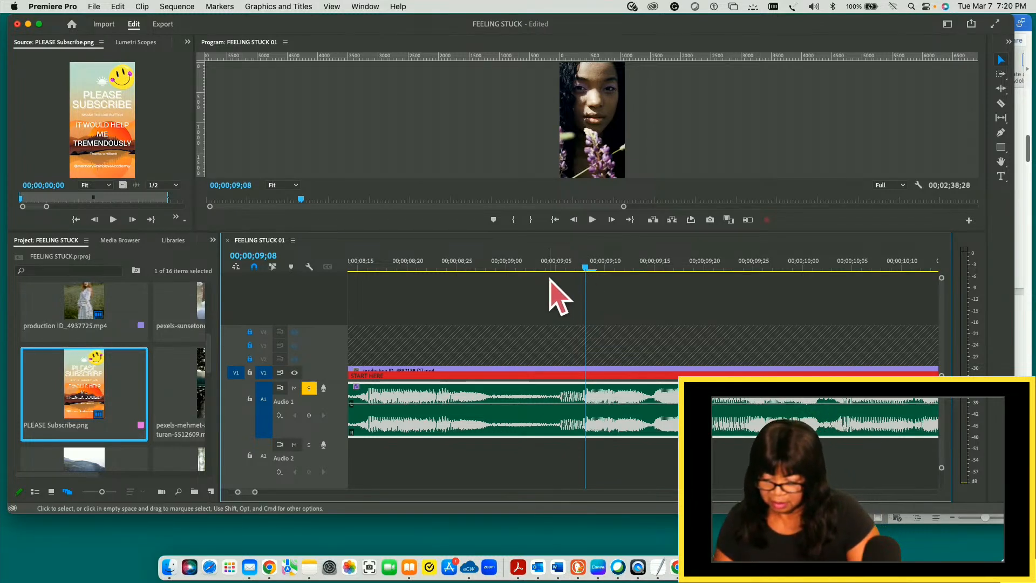
pyautogui.moveTo(583, 266)
pyautogui.mouseDown()
pyautogui.moveTo(514, 270)
pyautogui.moveTo(489, 259)
pyautogui.moveTo(583, 261)
pyautogui.mouseUp()
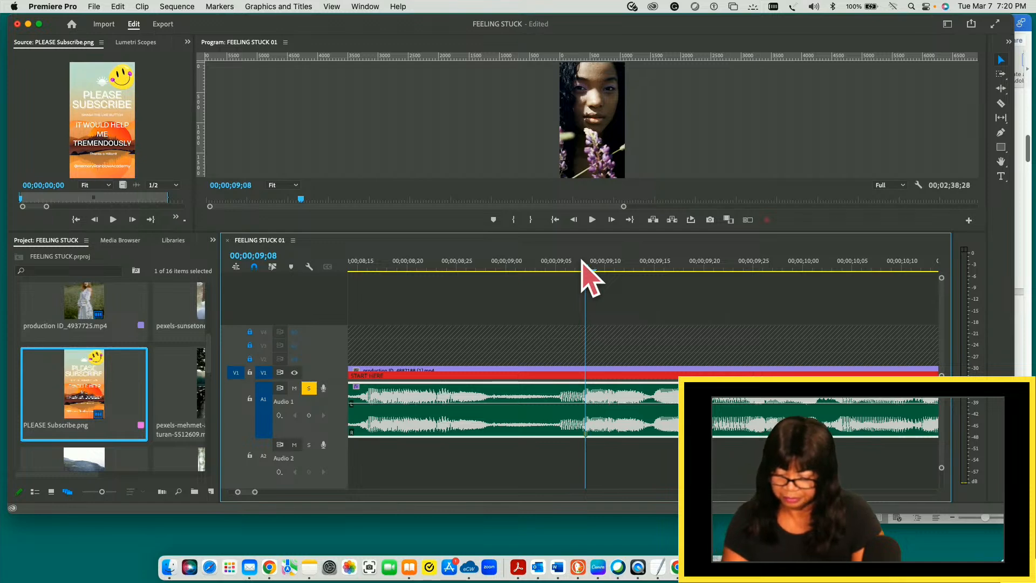
pyautogui.press('m')
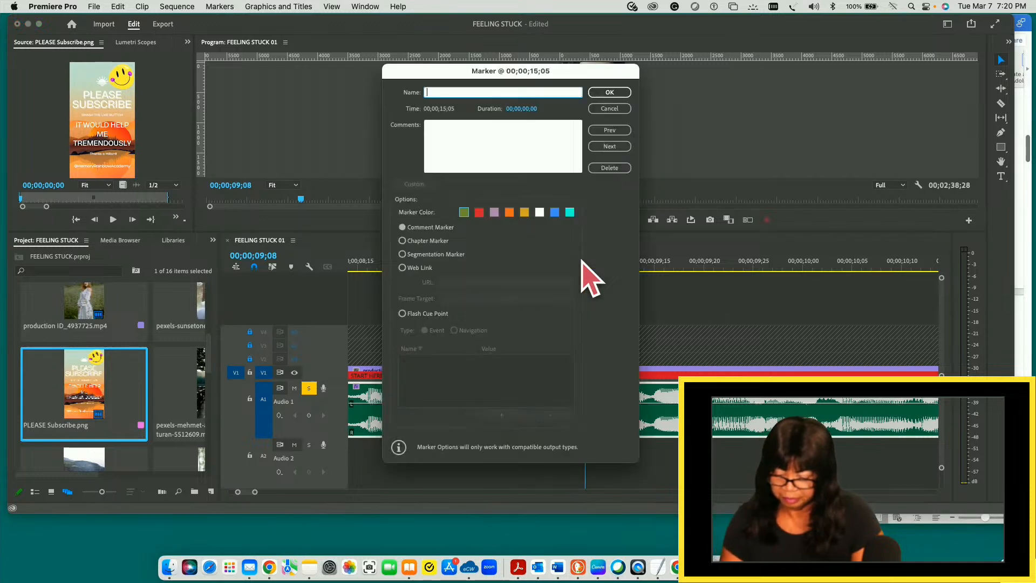
pyautogui.click(556, 213)
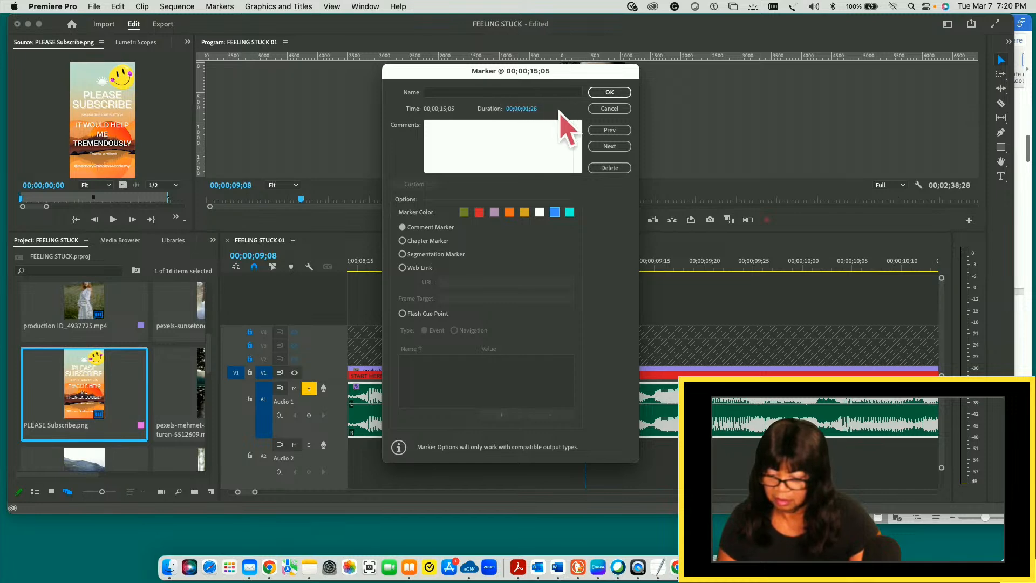
pyautogui.click(450, 136)
pyautogui.write('cut')
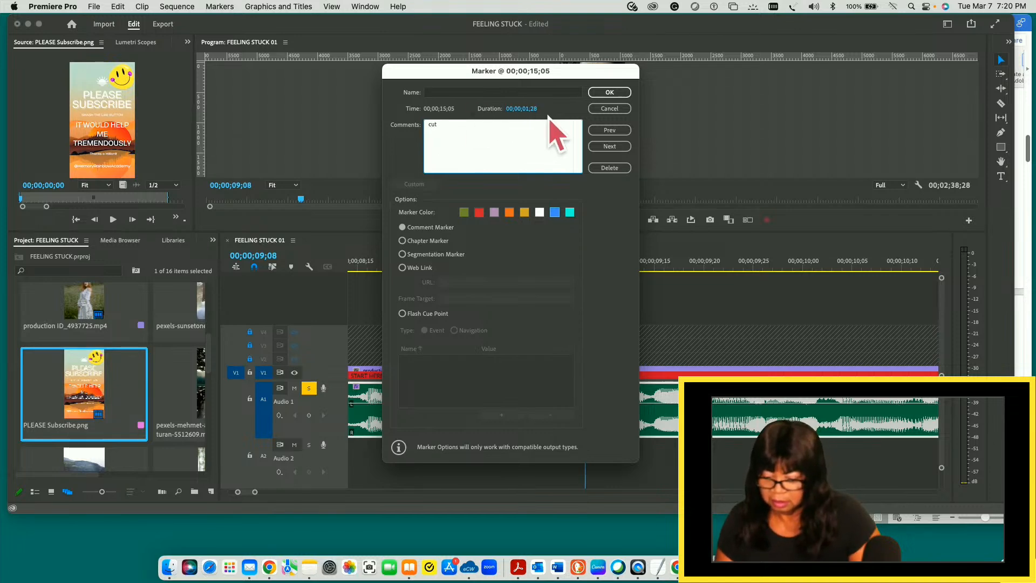
pyautogui.click(608, 94)
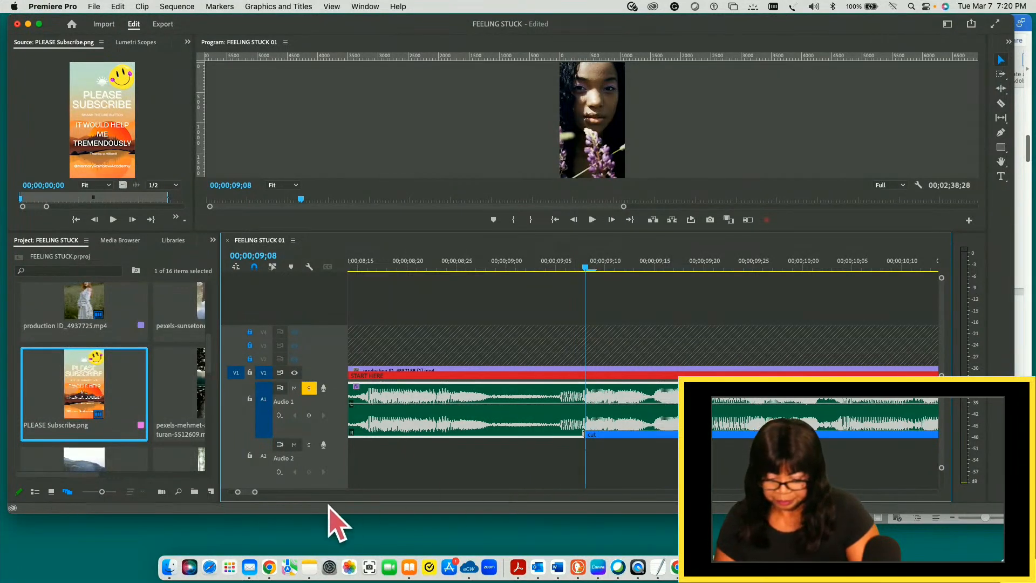
# - Play from 00;00;13;09 into Visualize your dream.mp4 to locate the quiet part around the cut
pyautogui.moveTo(247, 492); pyautogui.dragTo(251, 492)
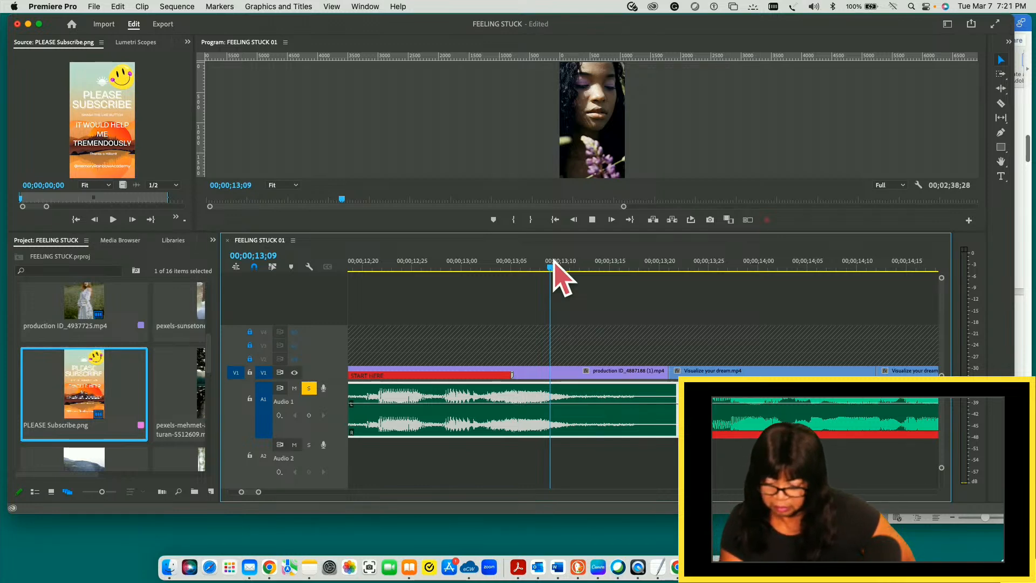
pyautogui.click(604, 310)
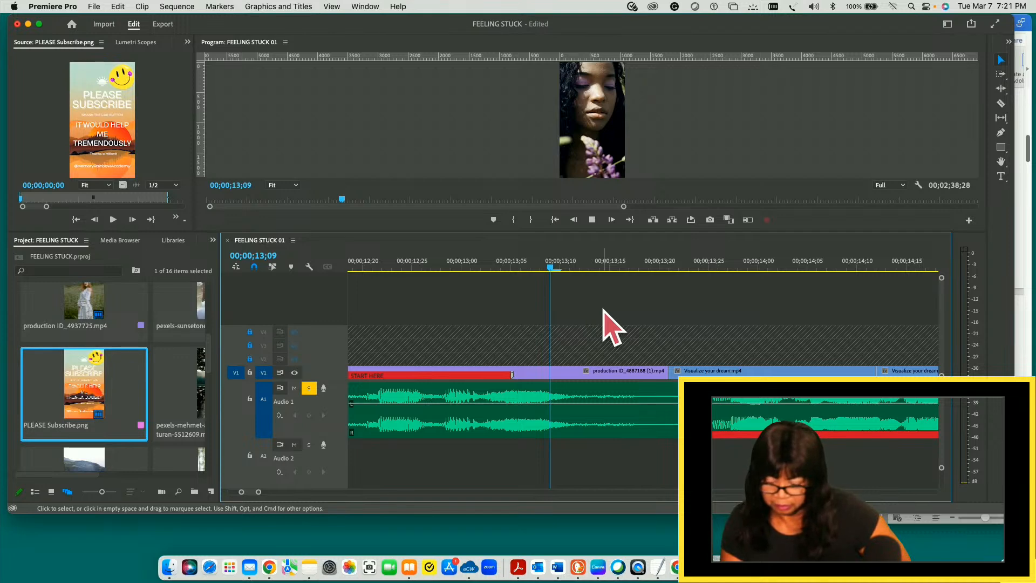
pyautogui.press('space')
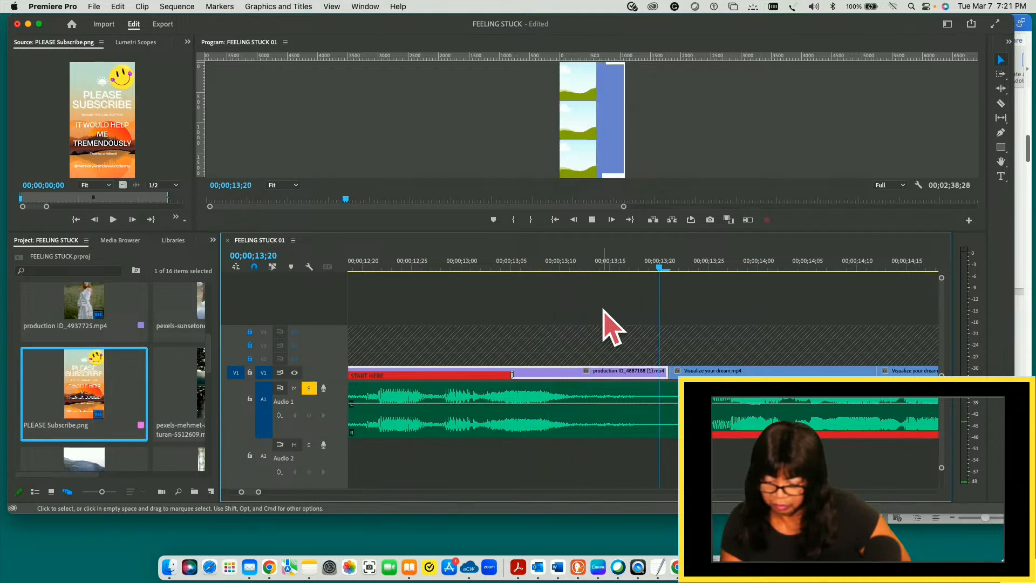
pyautogui.press('space')
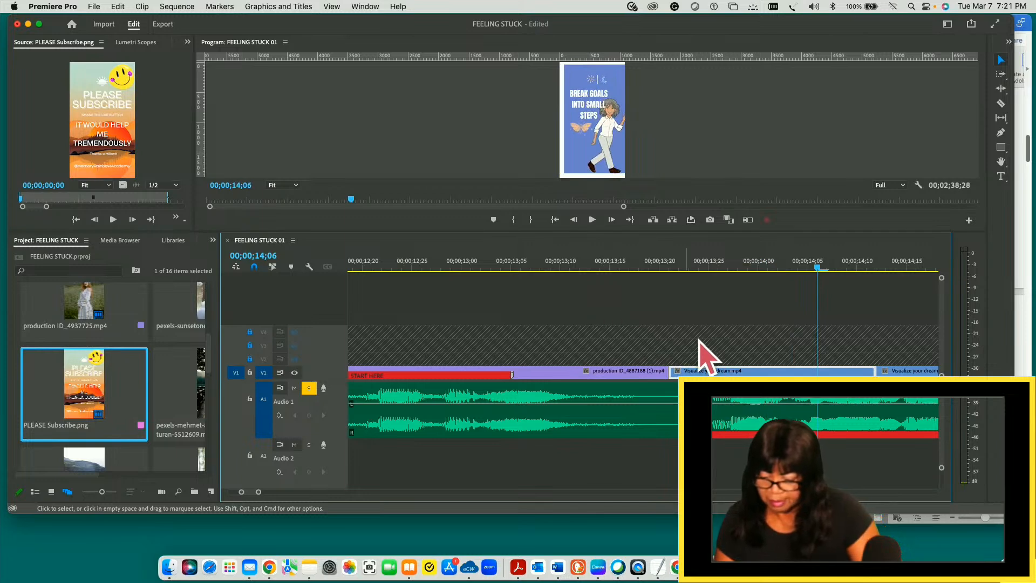
# - Save the project and split V1 and A1 at 00;00;13;10 and 00;00;13;22 around the quiet part
pyautogui.moveTo(818, 267); pyautogui.dragTo(561, 322)
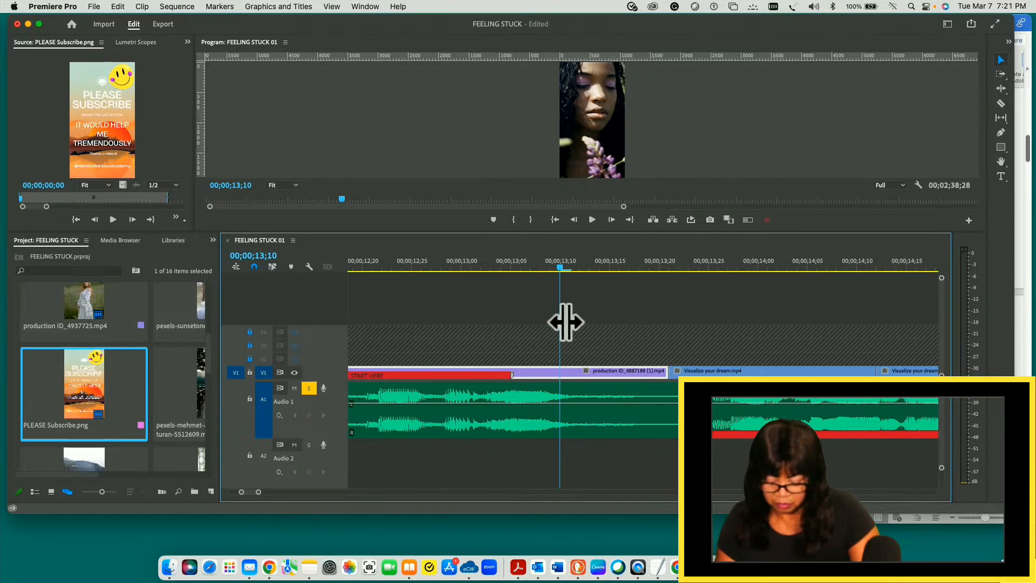
pyautogui.press('super+s')
pyautogui.press('super+k')
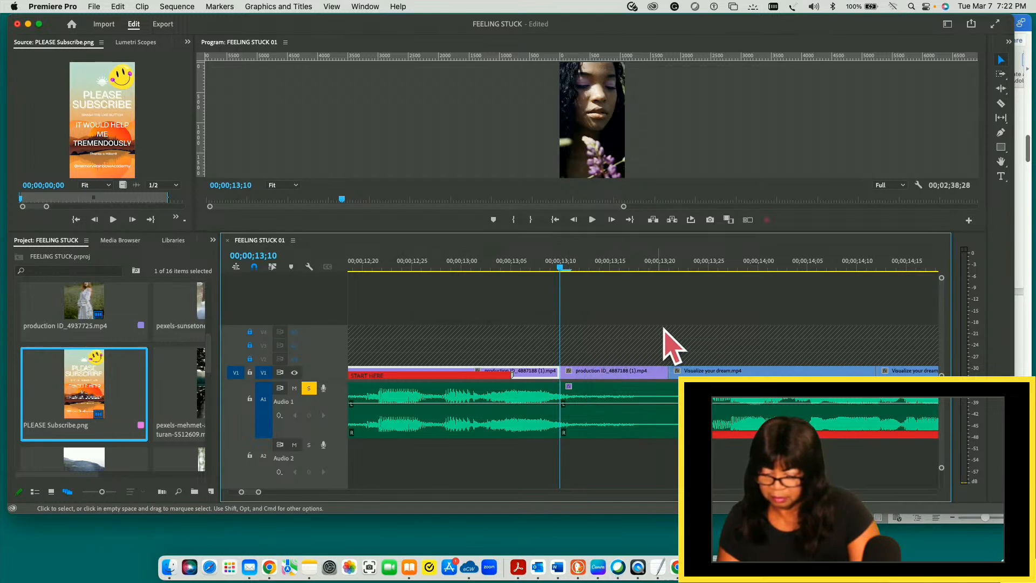
pyautogui.moveTo(560, 267); pyautogui.dragTo(678, 289)
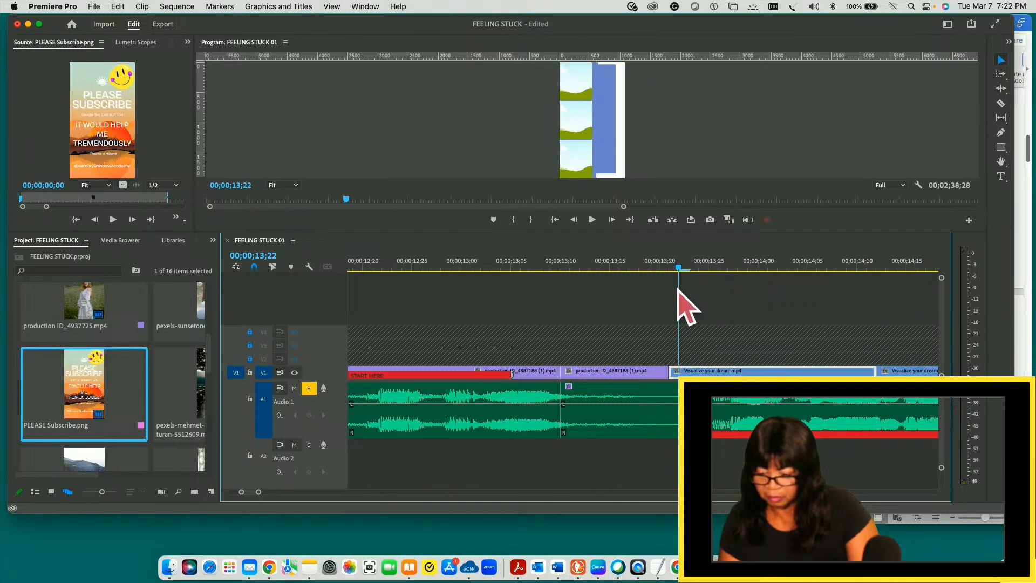
pyautogui.press('super+k')
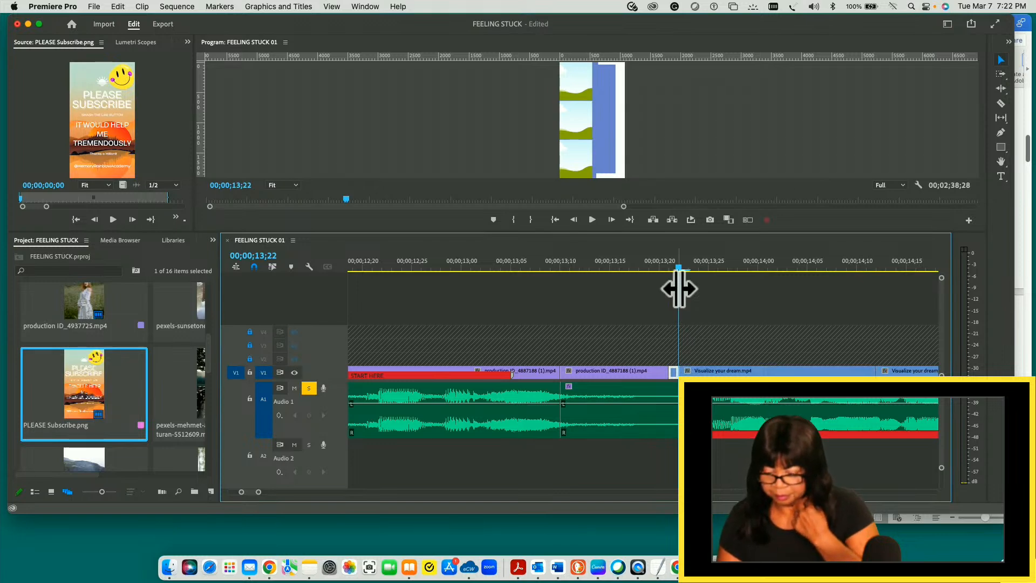
# - Move the quiet segment's video pieces from V1 to V5 and its audio from A1 to A2, starting at 00;00;13;09
pyautogui.moveTo(590, 310); pyautogui.dragTo(673, 469)
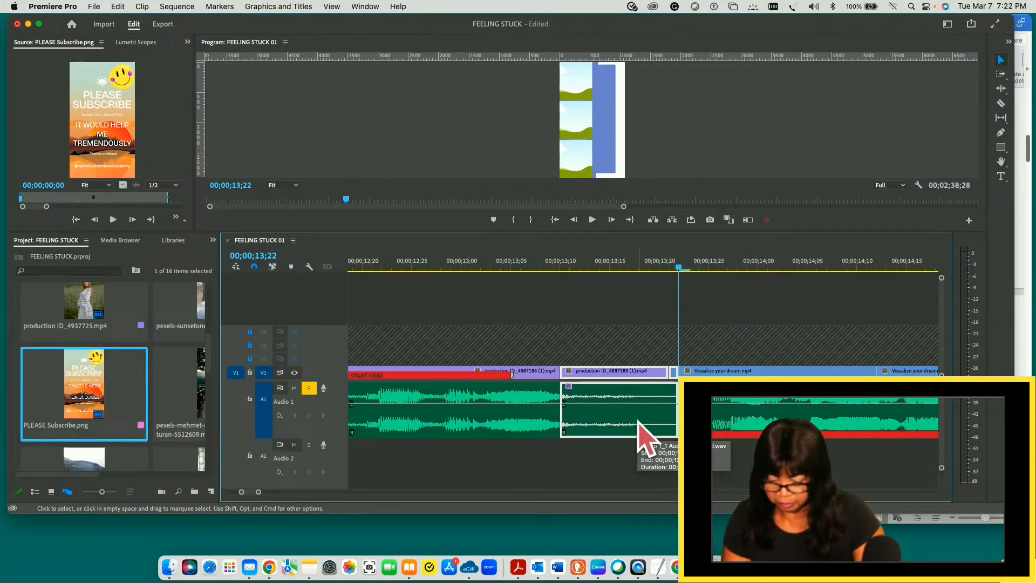
pyautogui.moveTo(642, 436); pyautogui.dragTo(621, 302)
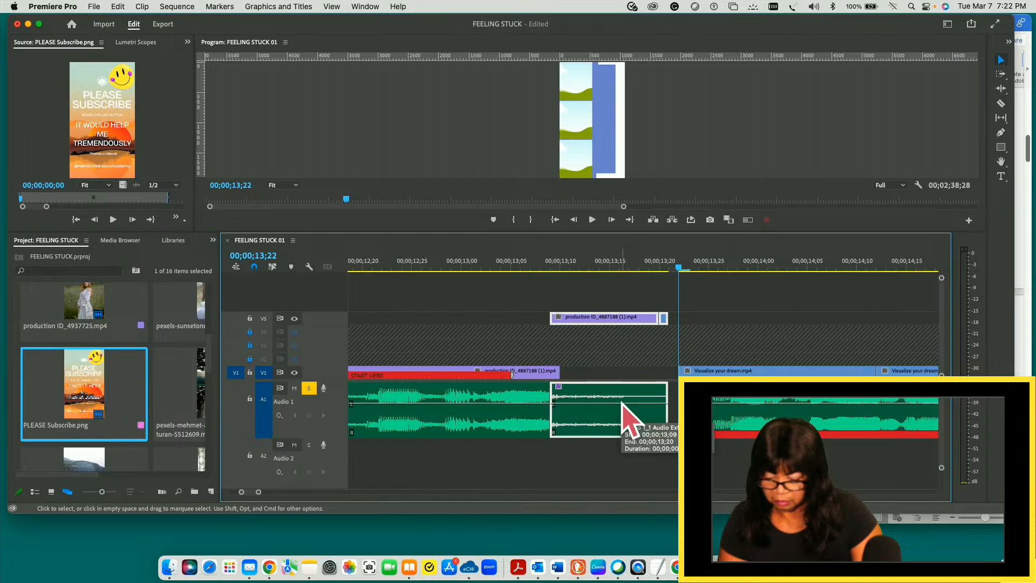
pyautogui.moveTo(621, 404); pyautogui.dragTo(623, 455)
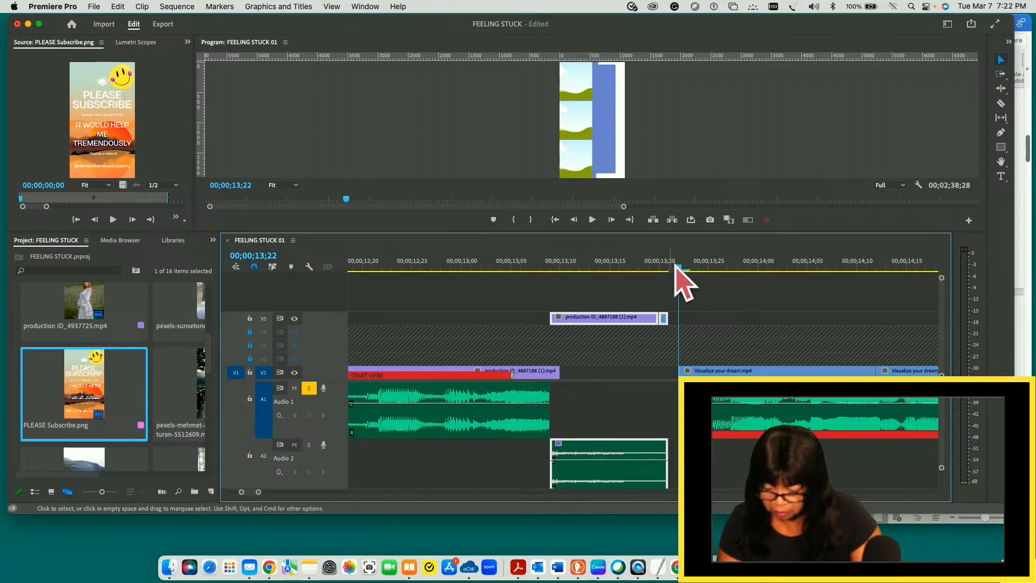
# - Split off the leftover V1 frame at 00;00;13;09, move it to V5, and ripple-trim the quiet section and gap up to Visualize your dream.mp4
pyautogui.moveTo(677, 268); pyautogui.dragTo(550, 276)
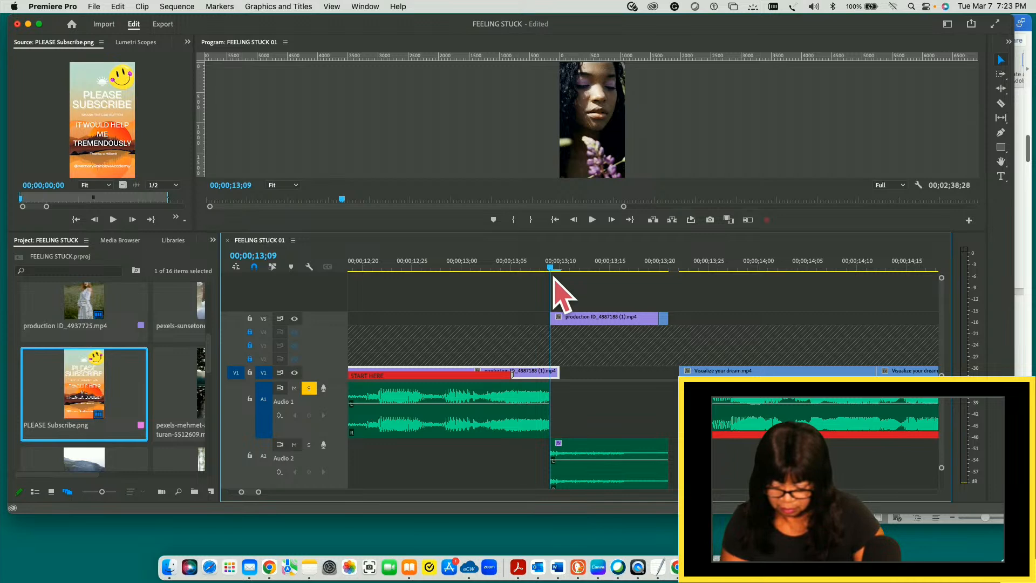
pyautogui.press('c')
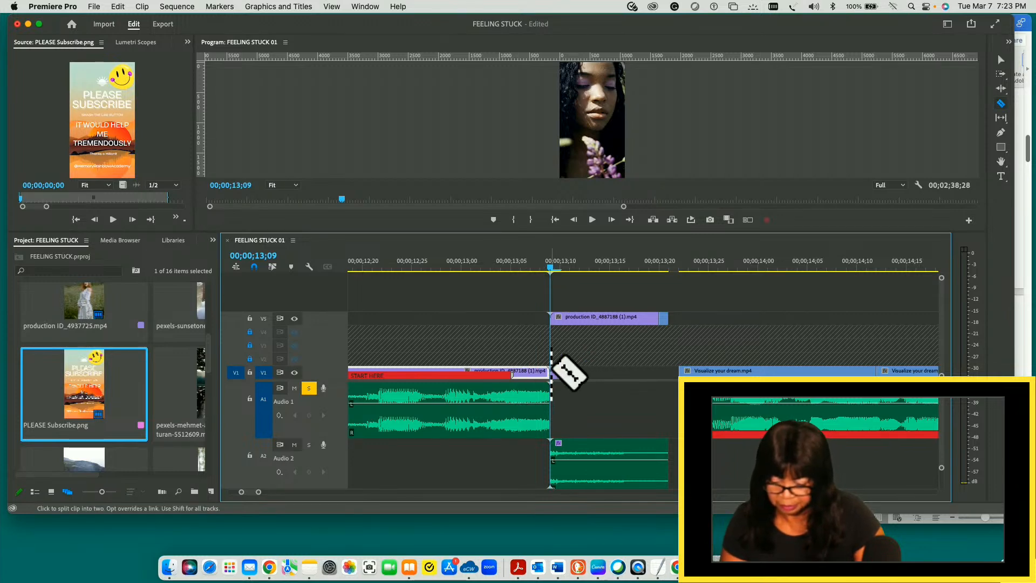
pyautogui.press('v')
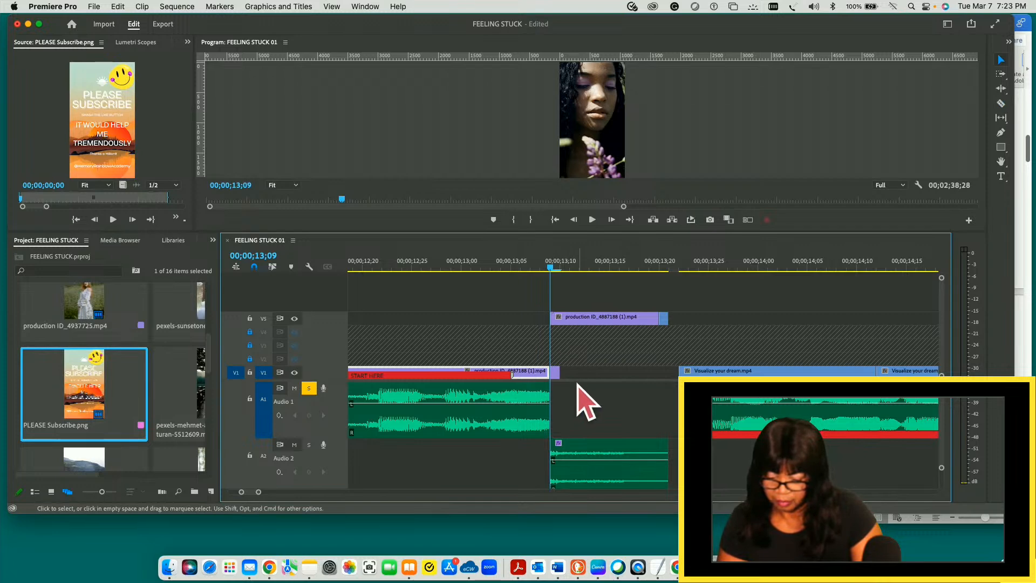
pyautogui.click(570, 401)
pyautogui.click(556, 372)
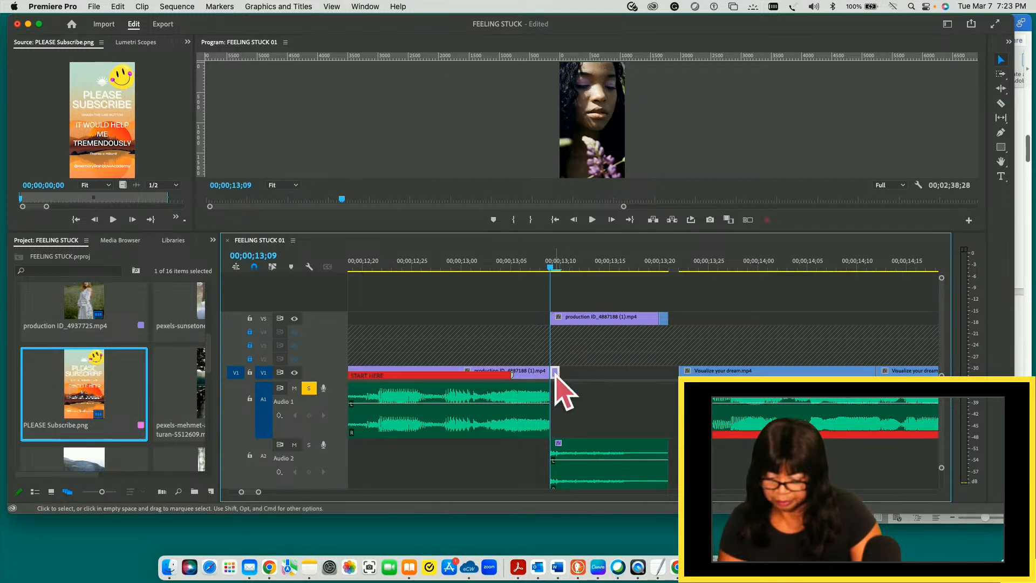
pyautogui.moveTo(556, 372); pyautogui.dragTo(537, 320)
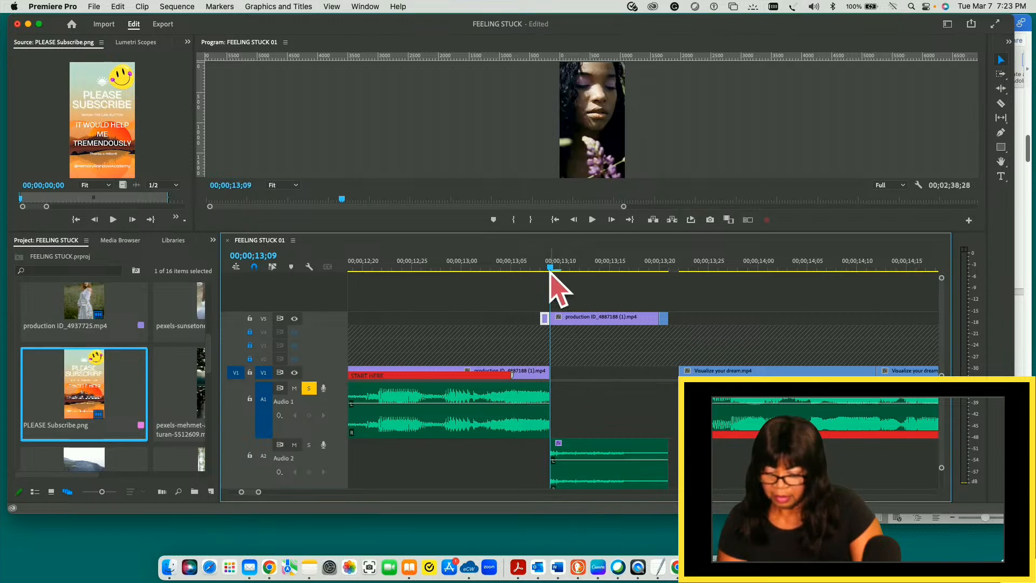
pyautogui.moveTo(551, 272)
pyautogui.mouseDown()
pyautogui.moveTo(485, 278)
pyautogui.moveTo(541, 281)
pyautogui.moveTo(557, 268)
pyautogui.moveTo(553, 282)
pyautogui.mouseUp()
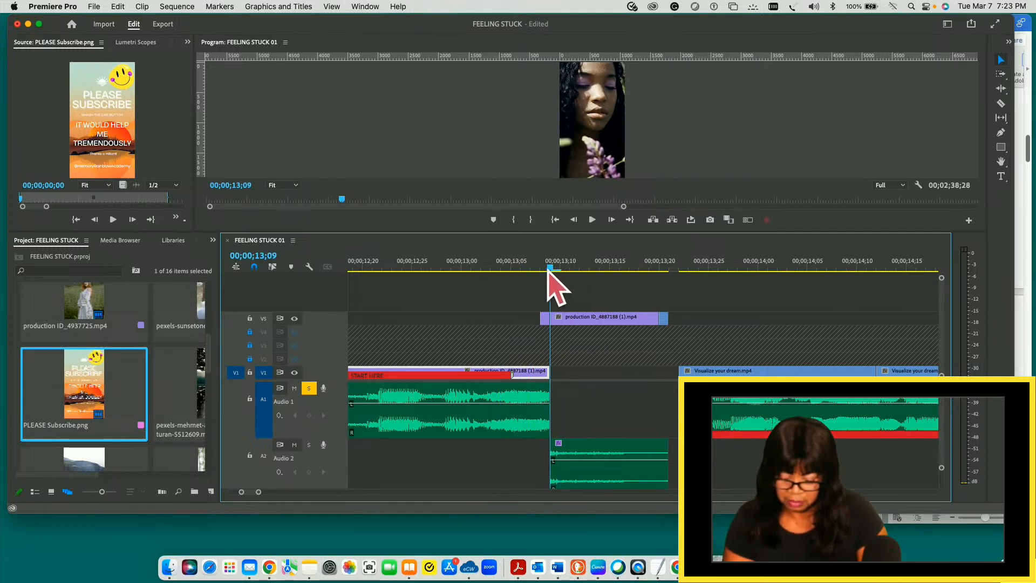
pyautogui.press('w')
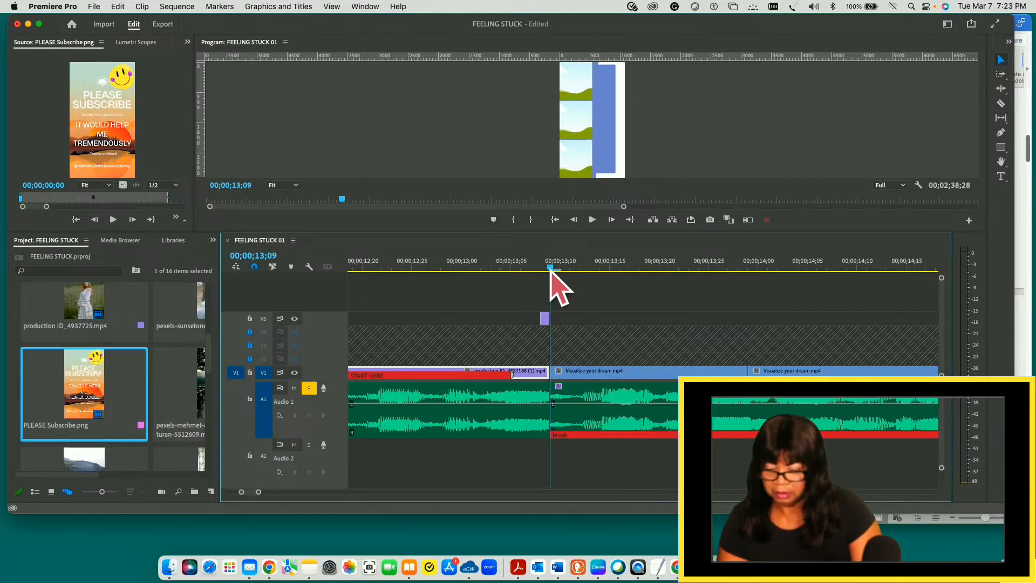
# - Play the sequence from 00;00;12;11 to 00;00;17;19 to check the tightened cut into Visualize your dream.mp4
pyautogui.moveTo(549, 269); pyautogui.dragTo(432, 279)
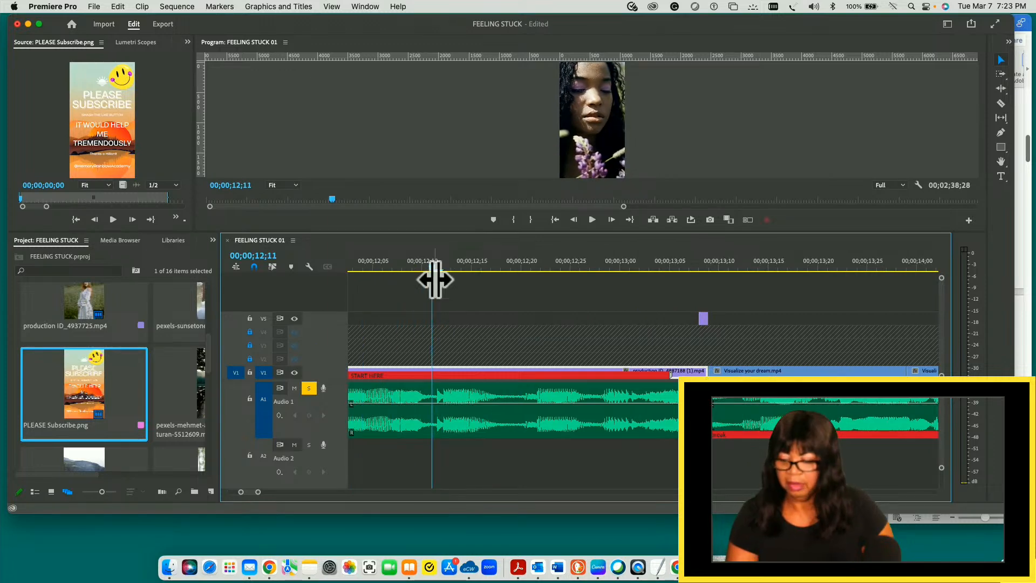
pyautogui.press('space')
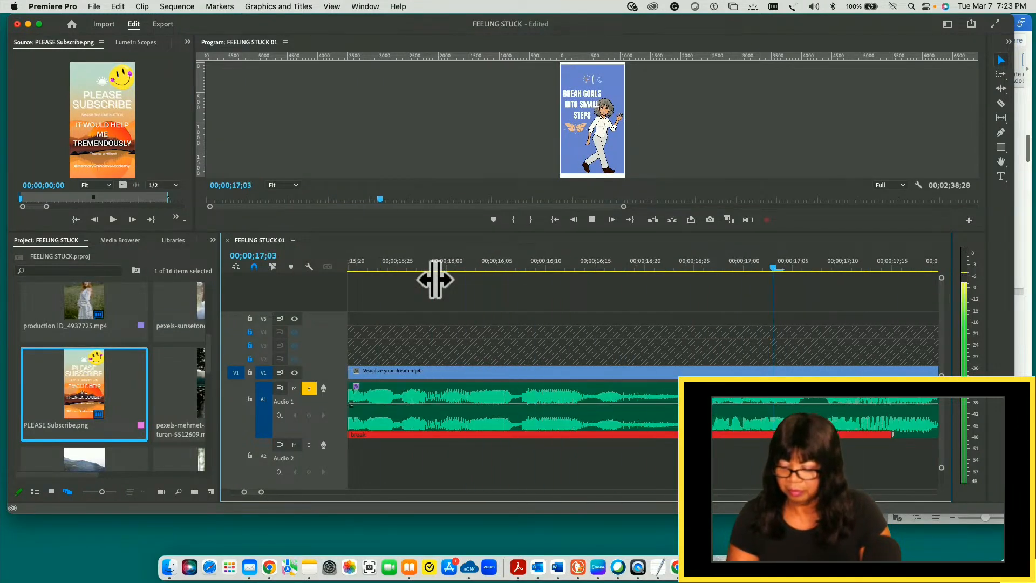
pyautogui.press('space')
# - Check the PLEASE Subscribe.png clip from its start at 00;01;01;02 and play its audio from 00;01;09;24 to 00;01;10;16
pyautogui.press('-')
pyautogui.press('-')
pyautogui.press('-')
pyautogui.press('-')
pyautogui.press('-')
pyautogui.press('-')
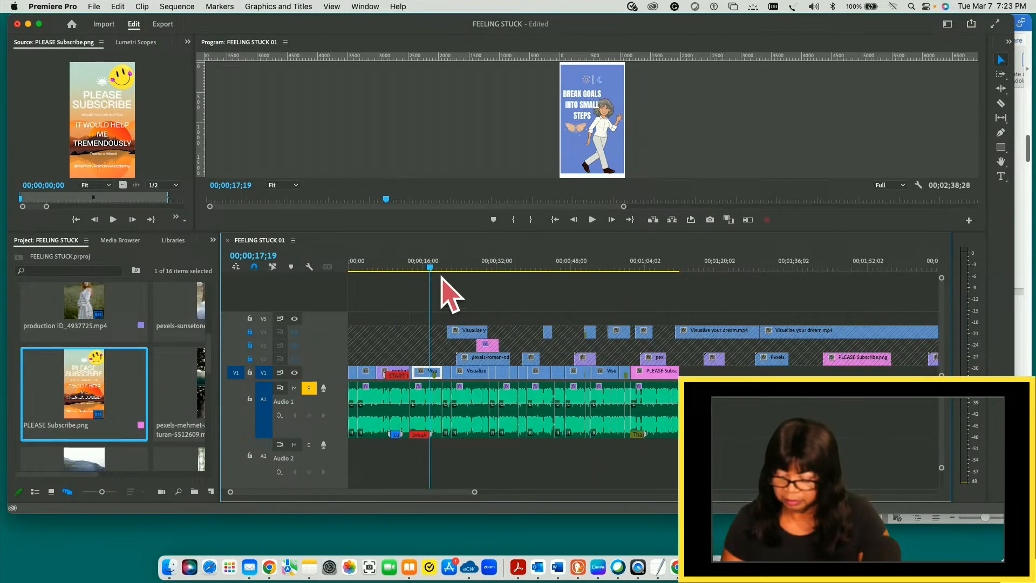
pyautogui.click(675, 268)
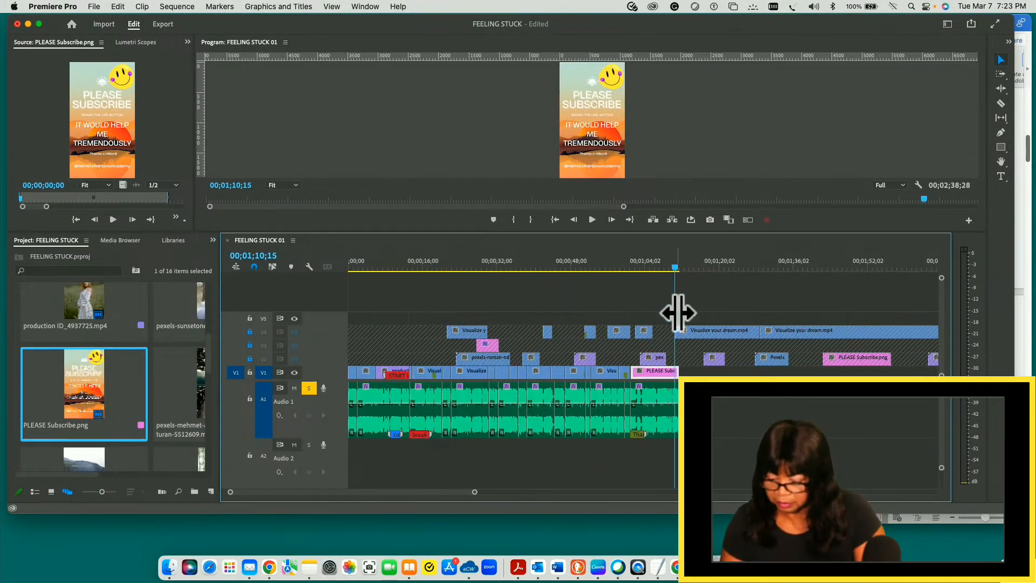
pyautogui.moveTo(676, 270); pyautogui.dragTo(632, 267)
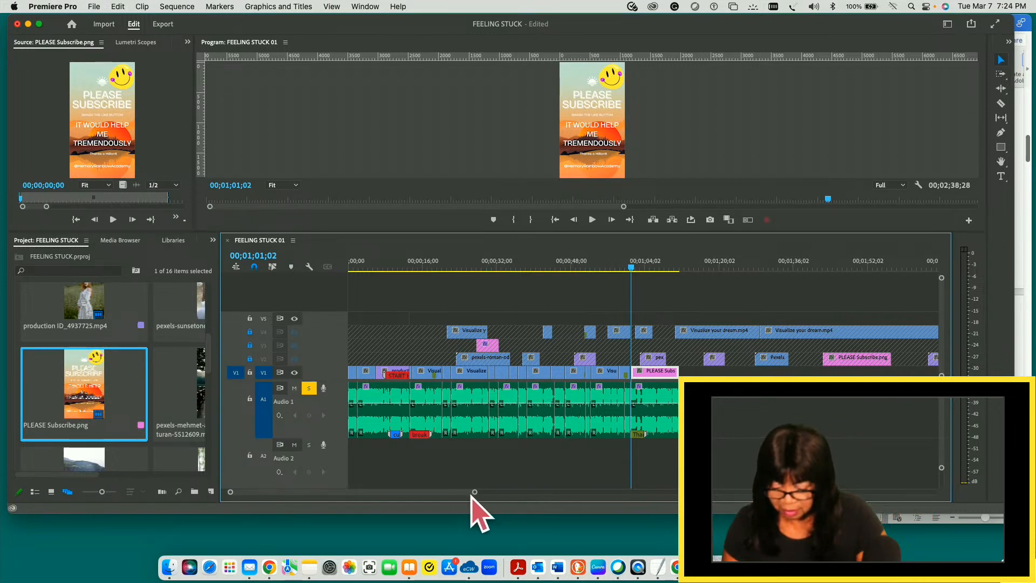
pyautogui.moveTo(475, 492); pyautogui.dragTo(333, 483)
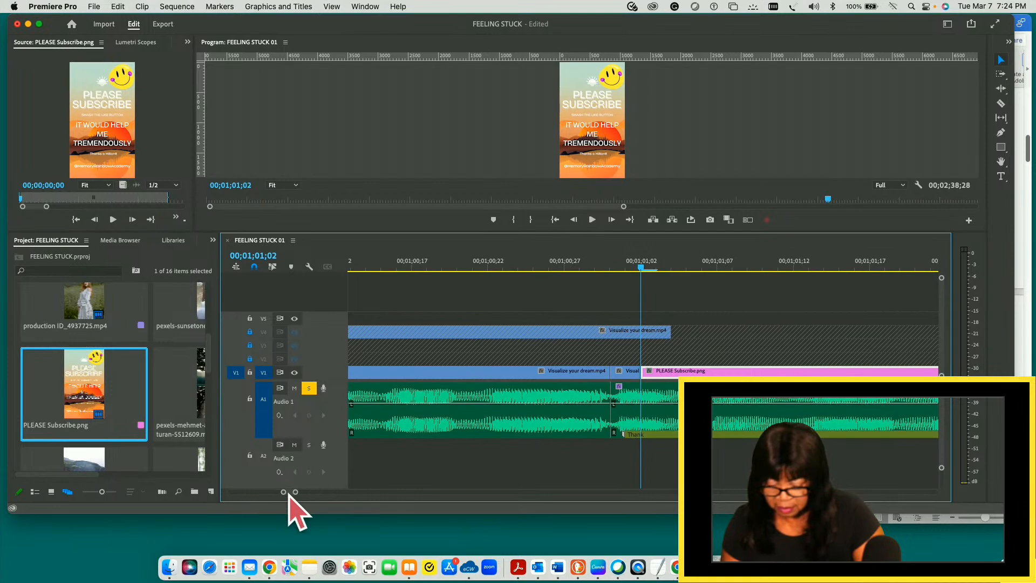
pyautogui.moveTo(288, 493); pyautogui.dragTo(297, 493)
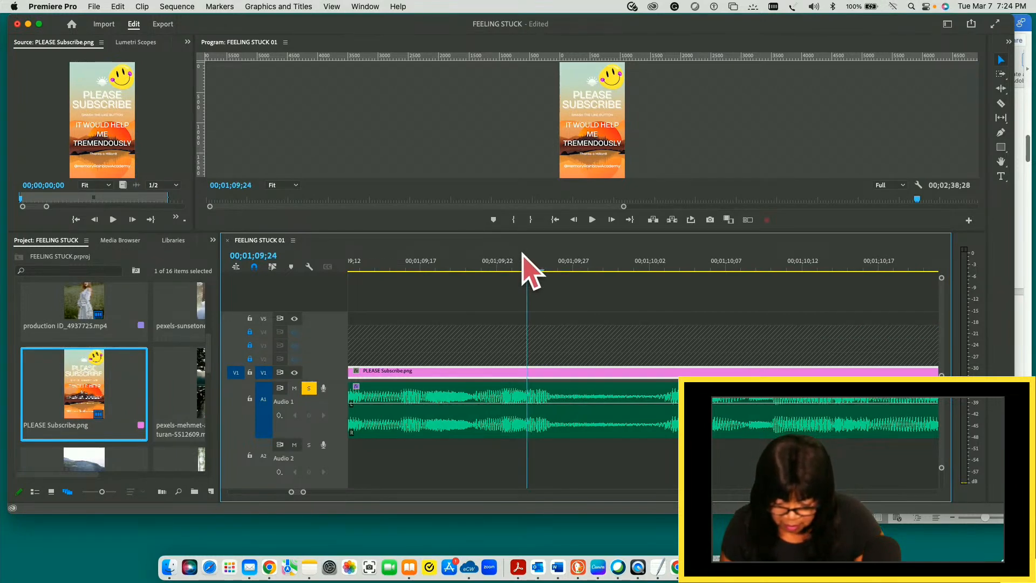
pyautogui.press('space')
pyautogui.press('space')
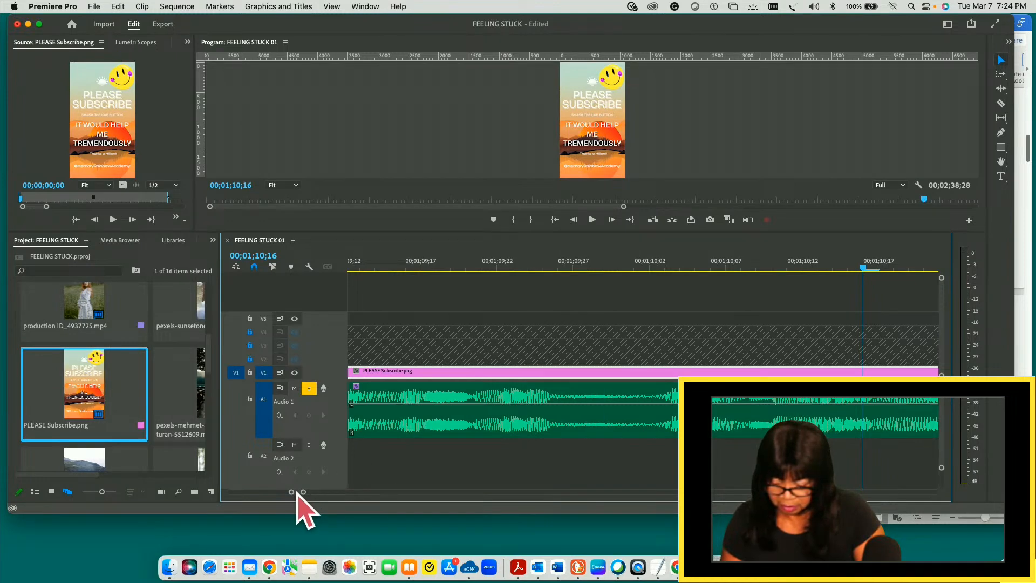
# - Split the V1 Visualize your dream.mp4 clip and its A1 audio at 00;00;59;19, just before the existing audio cut
pyautogui.scroll(-8, 297, 492)
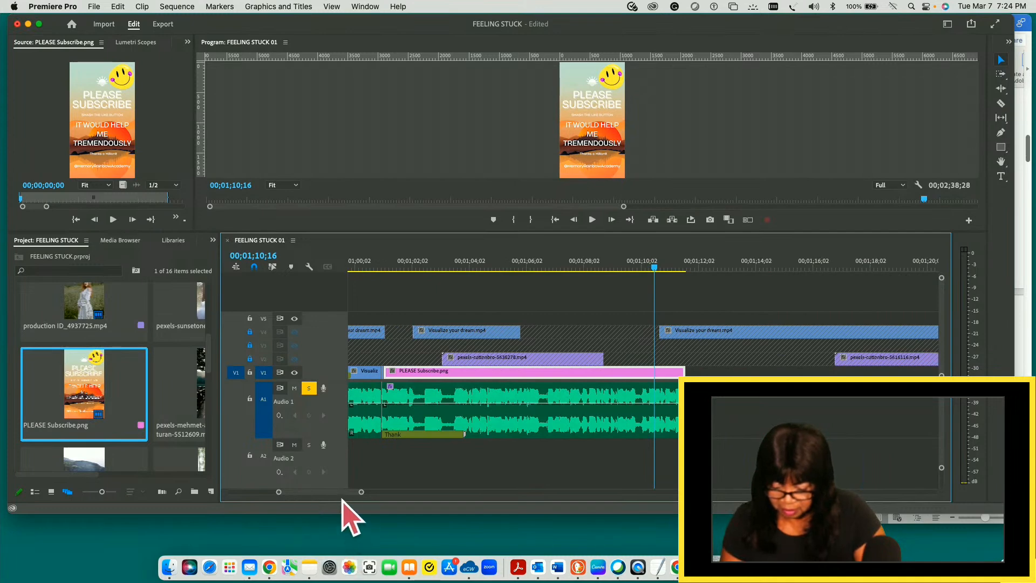
pyautogui.hscroll(-5, 339, 495)
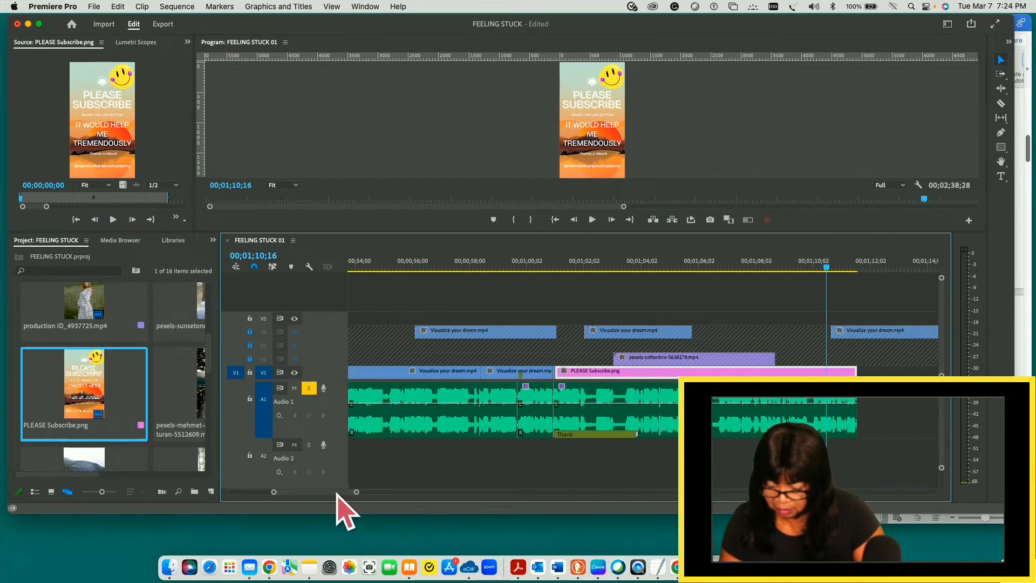
pyautogui.hscroll(-5, 333, 493)
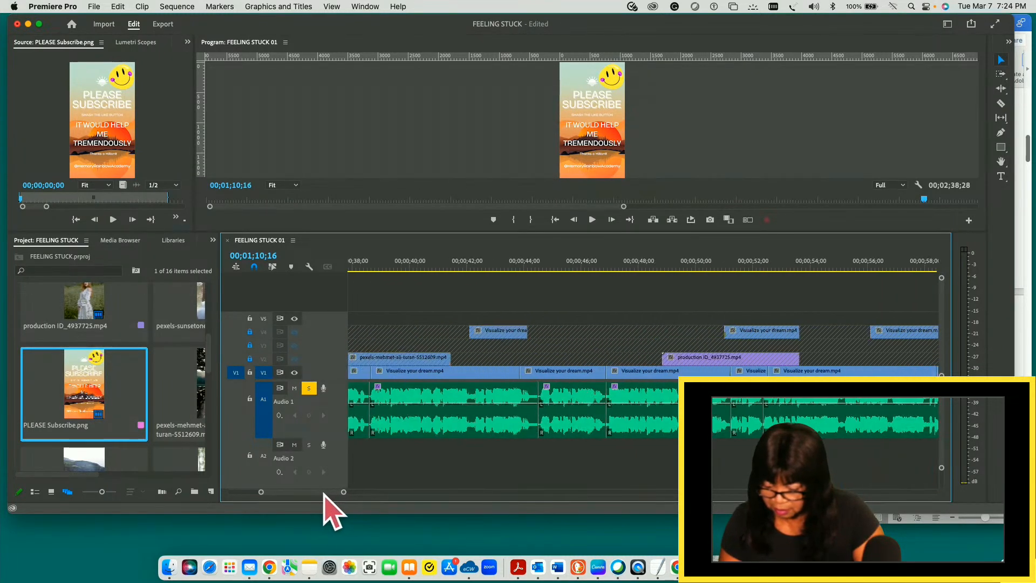
pyautogui.moveTo(344, 492); pyautogui.dragTo(290, 494)
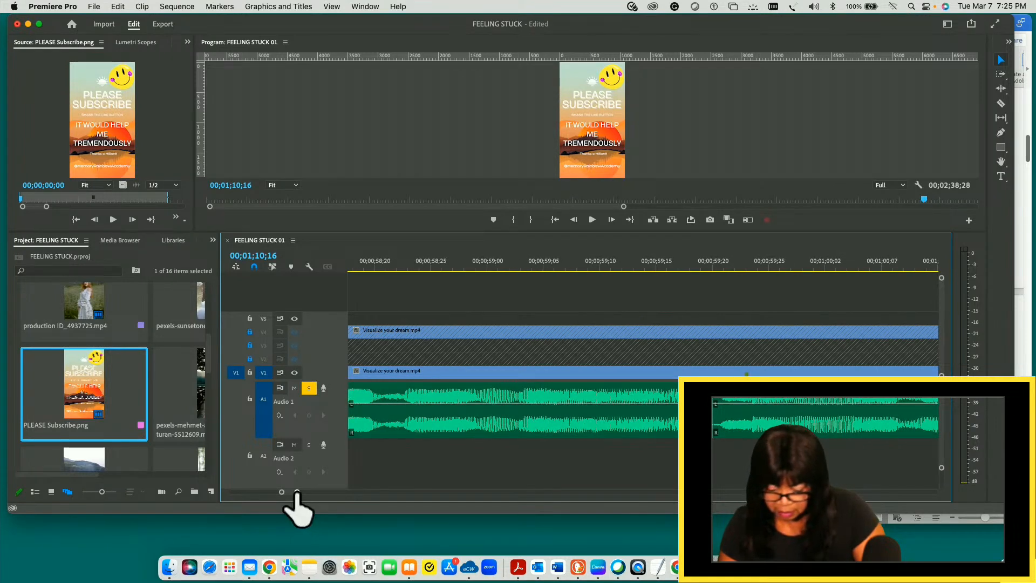
pyautogui.moveTo(296, 494); pyautogui.dragTo(290, 494)
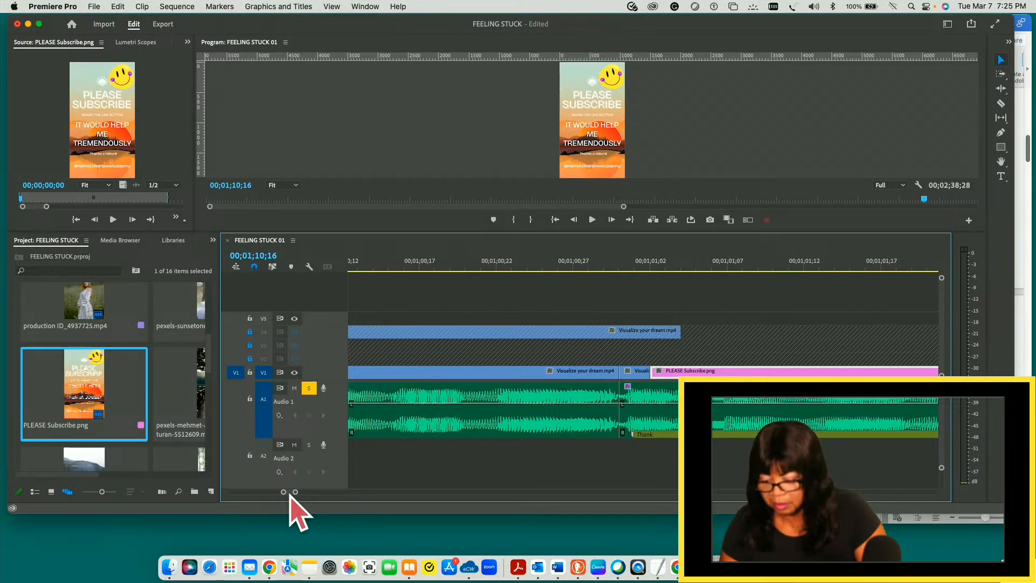
pyautogui.hscroll(-5, 290, 493)
pyautogui.hscroll(-3, 296, 512)
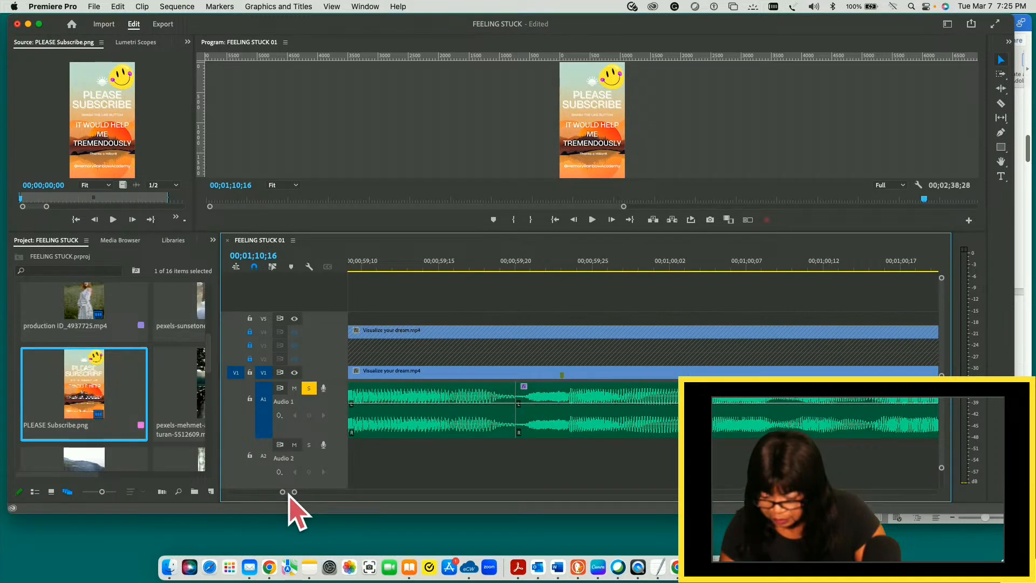
pyautogui.hscroll(-3, 298, 513)
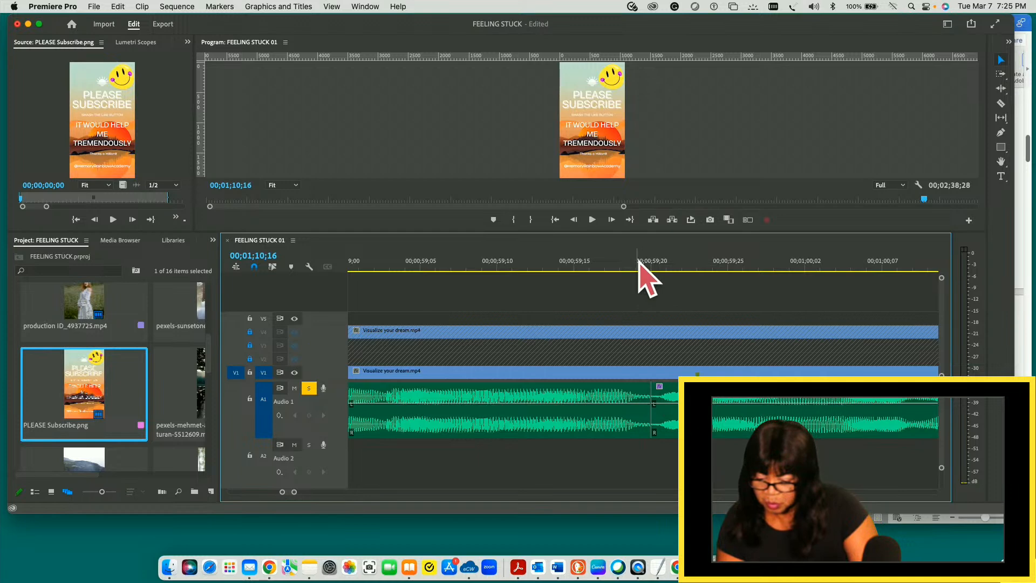
pyautogui.click(593, 259)
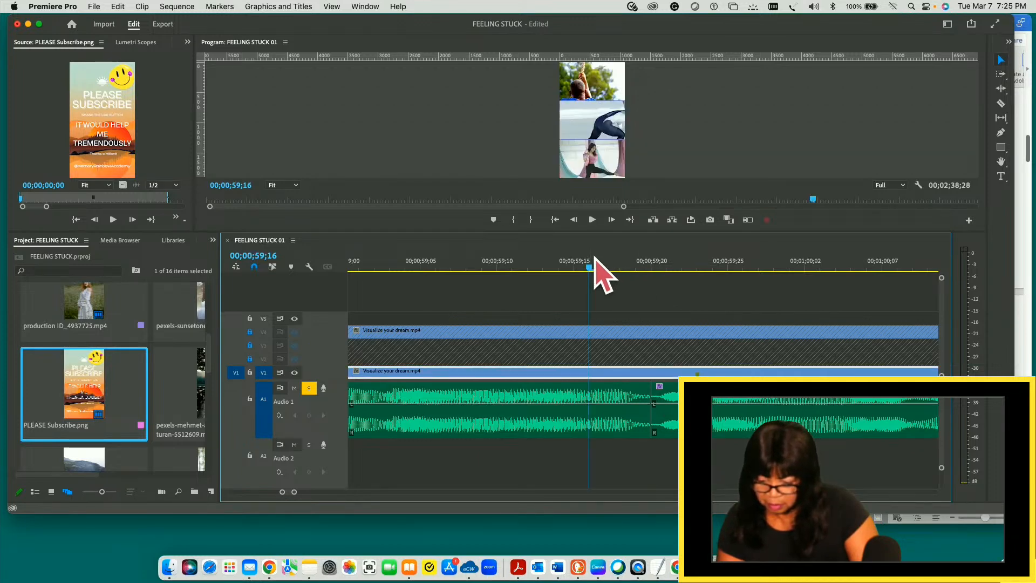
pyautogui.press('Right')
pyautogui.press('Right')
pyautogui.moveTo(635, 273); pyautogui.dragTo(592, 327)
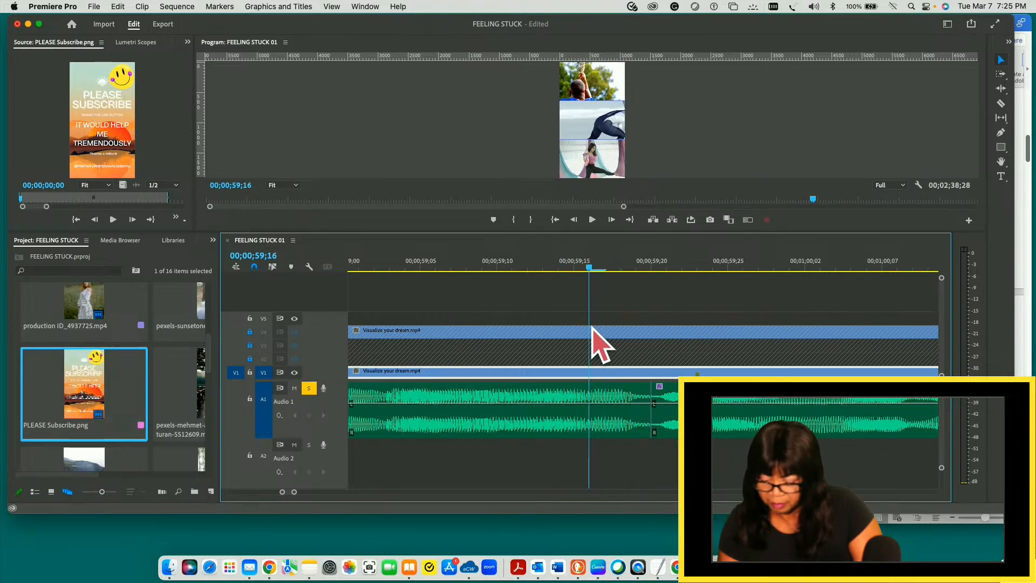
pyautogui.moveTo(592, 327); pyautogui.dragTo(634, 326)
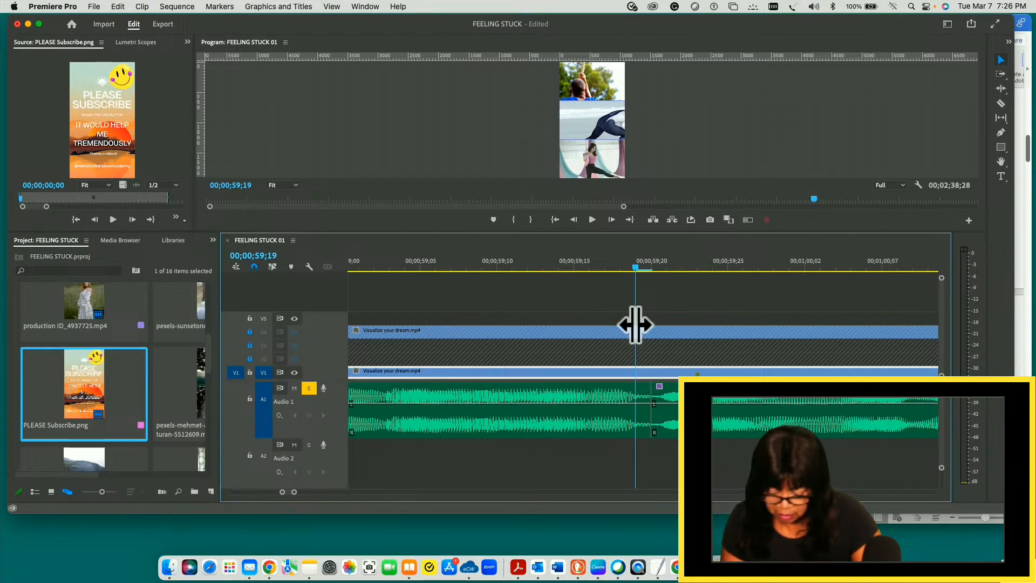
pyautogui.press('super+k')
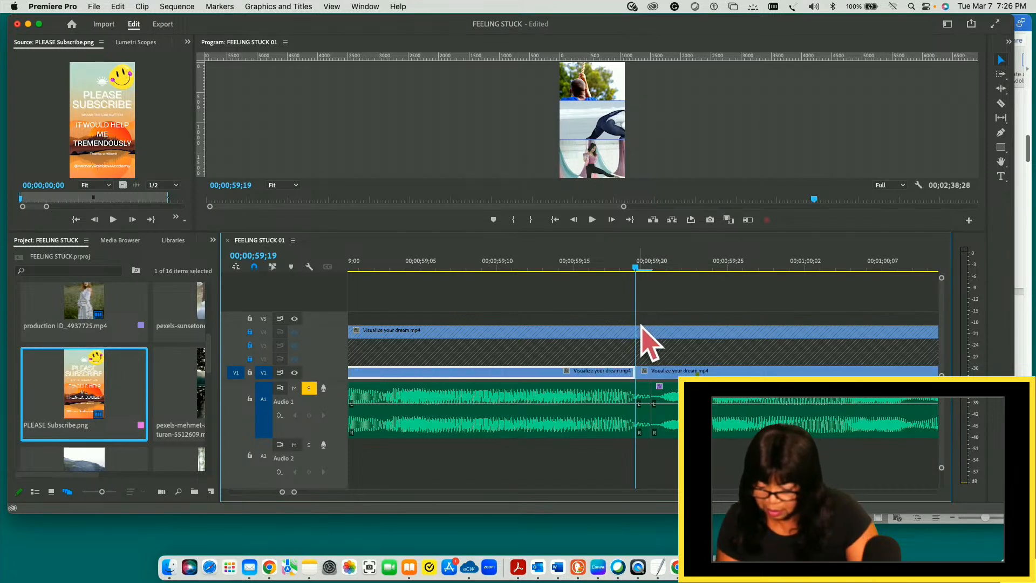
# - Split V1 and A1 again at 00;00;59;20, delete the one-frame piece between the two splits, and close the gap
pyautogui.moveTo(636, 267); pyautogui.dragTo(650, 268)
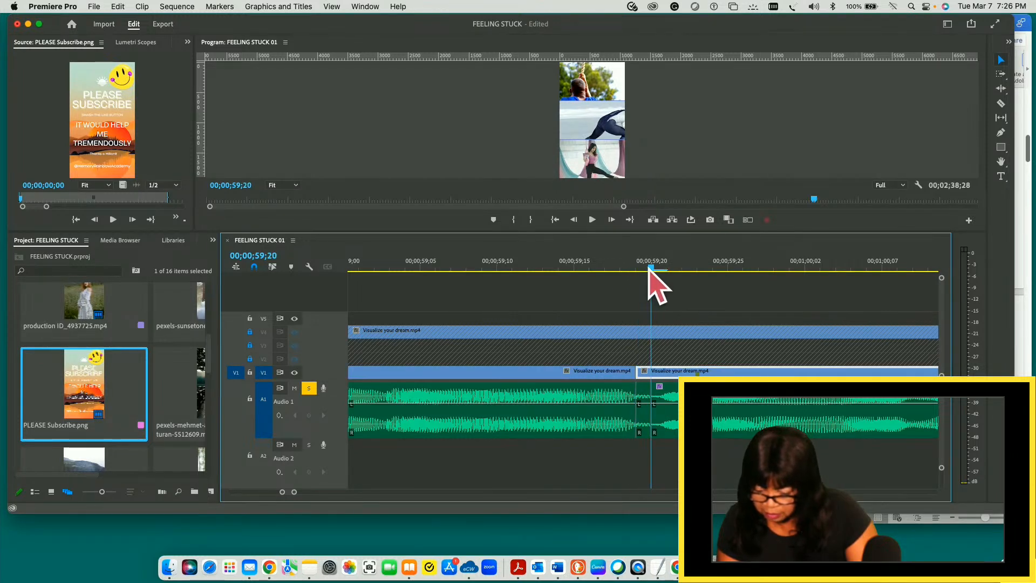
pyautogui.press('super+k')
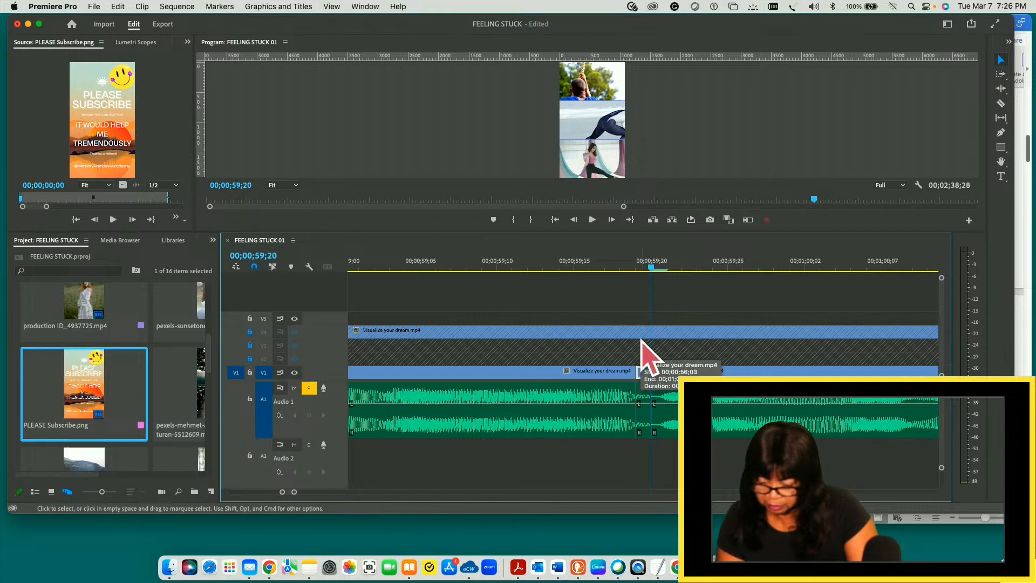
pyautogui.moveTo(640, 342); pyautogui.dragTo(651, 450)
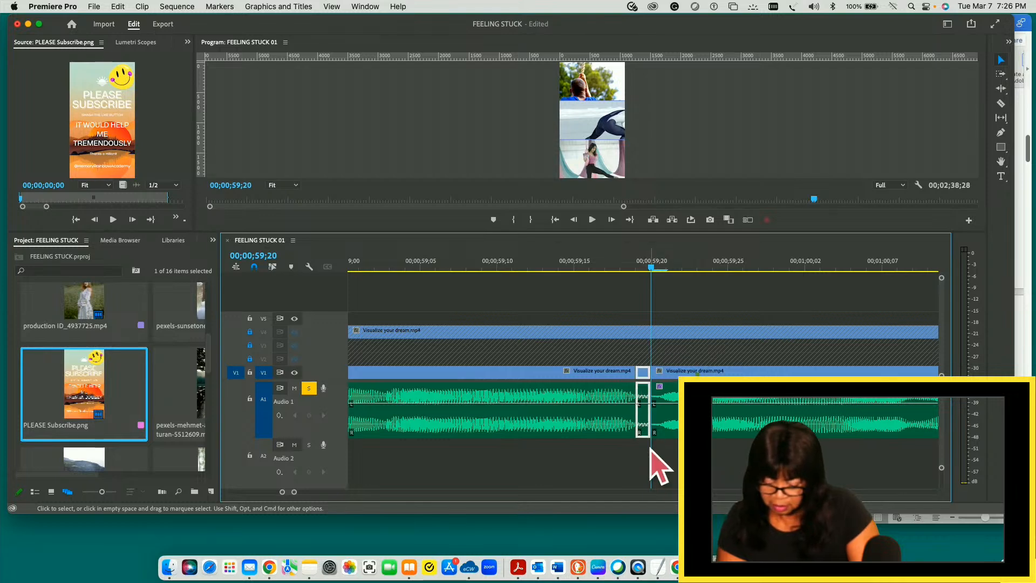
pyautogui.press('Delete')
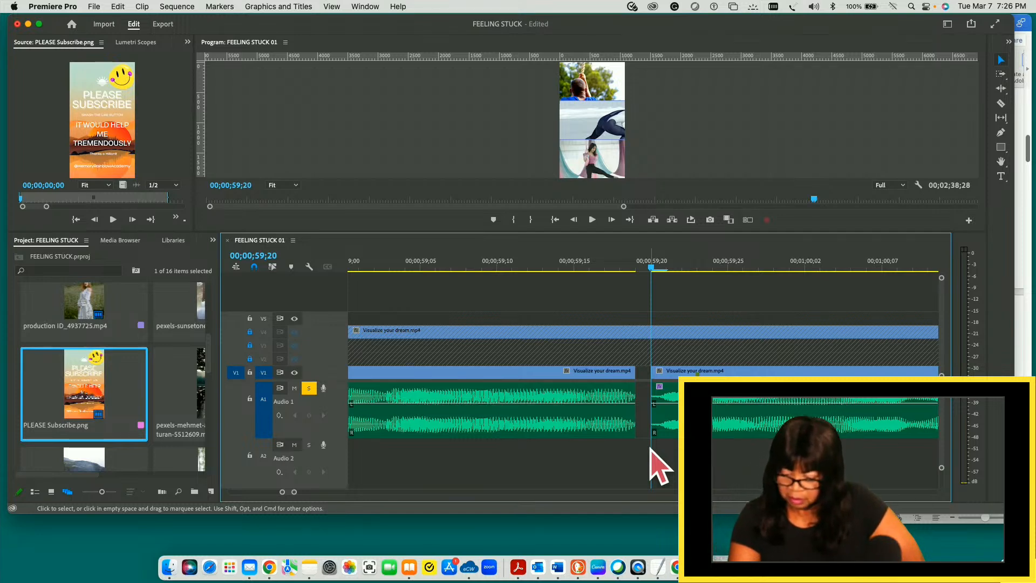
pyautogui.press('Left')
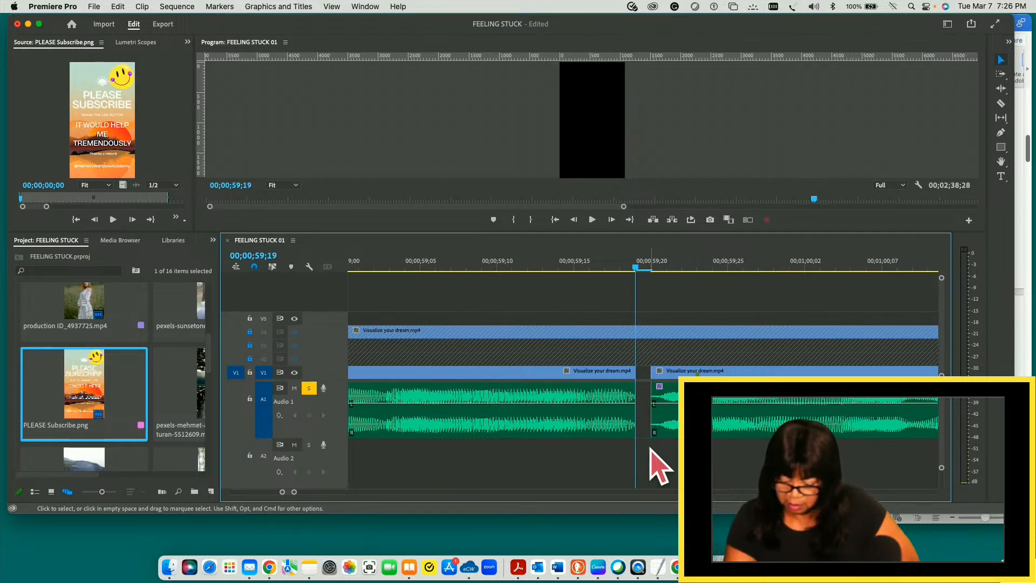
pyautogui.press('Delete')
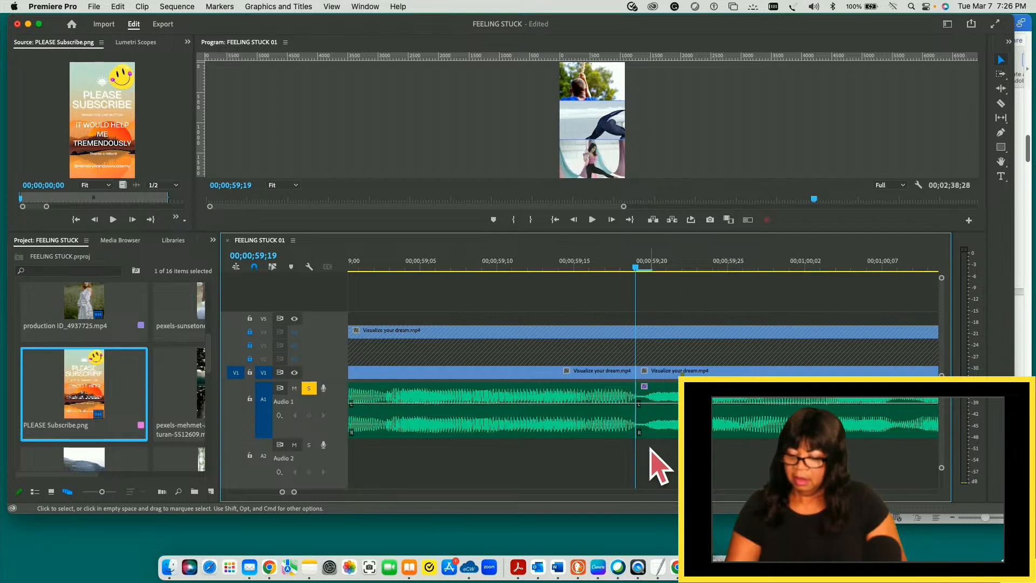
# - Save the project and play the tightened cut from 00;00;59;03 to 00;01;01;05
pyautogui.press('Left')
pyautogui.moveTo(589, 268); pyautogui.dragTo(387, 279)
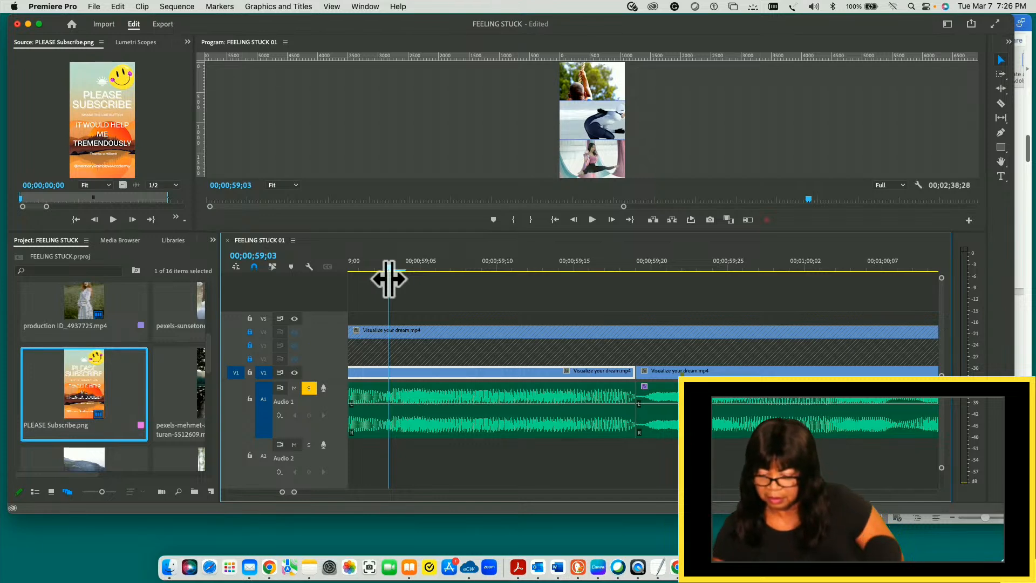
pyautogui.press('super+s')
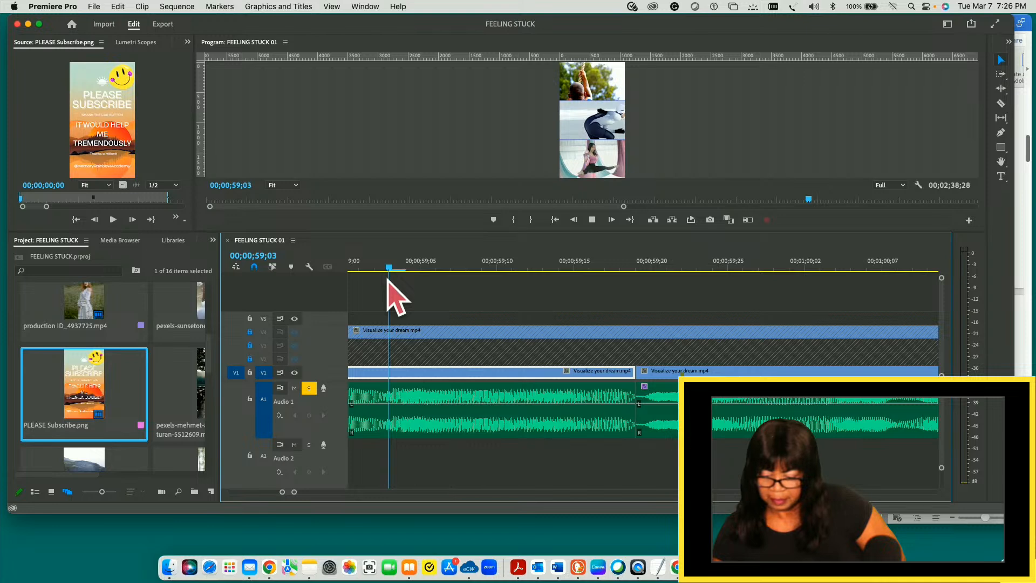
pyautogui.press('space')
pyautogui.press('space')
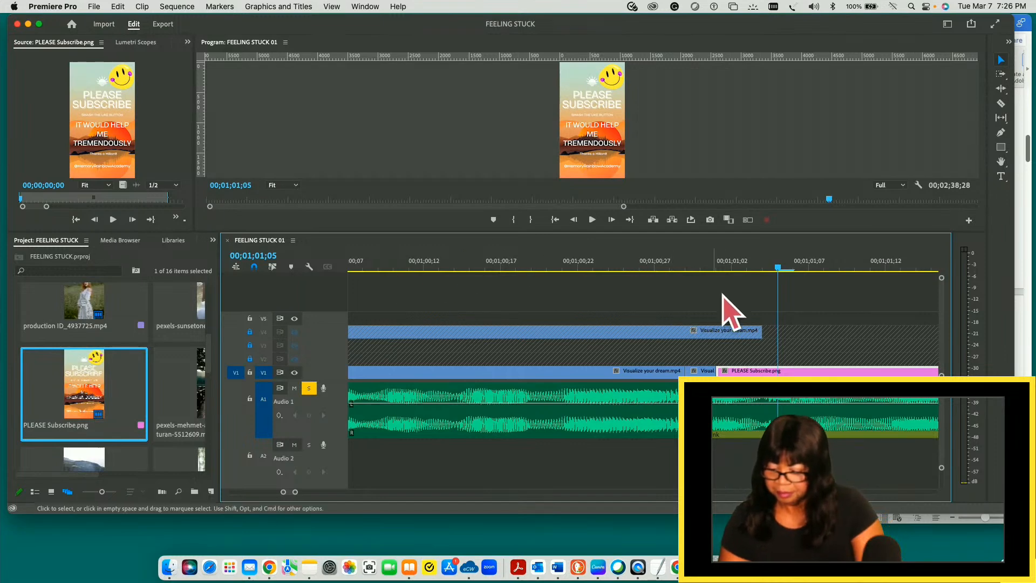
# - Scrub the transition into PLEASE Subscribe.png between 00;01;00;14 and 00;01;01;03 to inspect the clips around it
pyautogui.press('-')
pyautogui.press('-')
pyautogui.press('-')
pyautogui.press('-')
pyautogui.press('-')
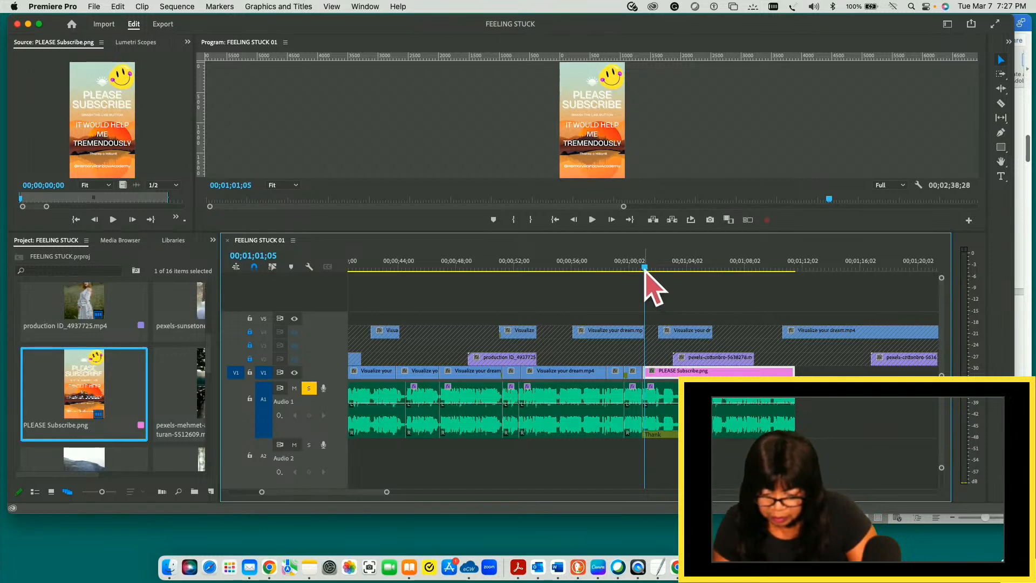
pyautogui.moveTo(645, 268); pyautogui.dragTo(641, 269)
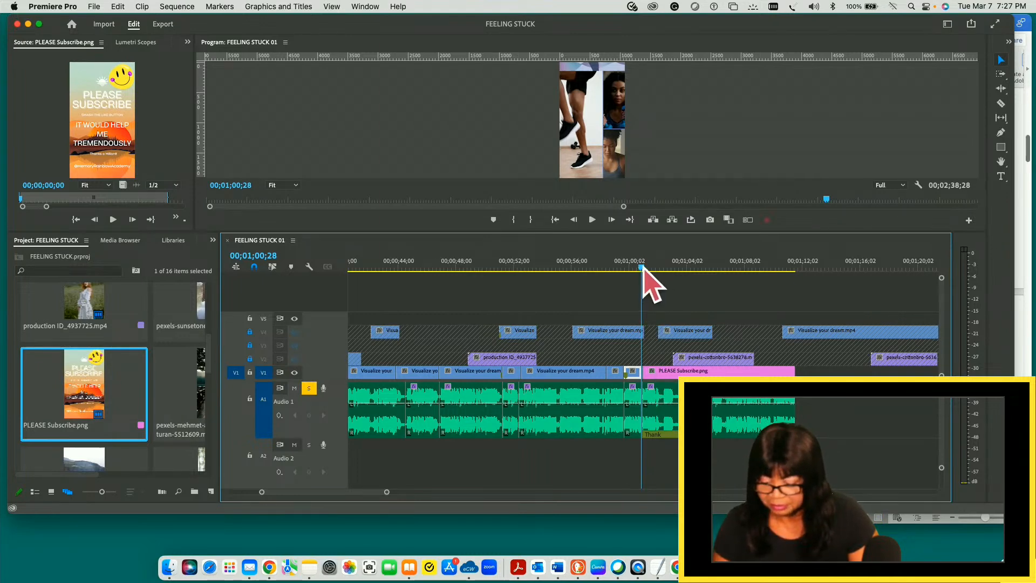
pyautogui.moveTo(643, 268); pyautogui.dragTo(645, 268)
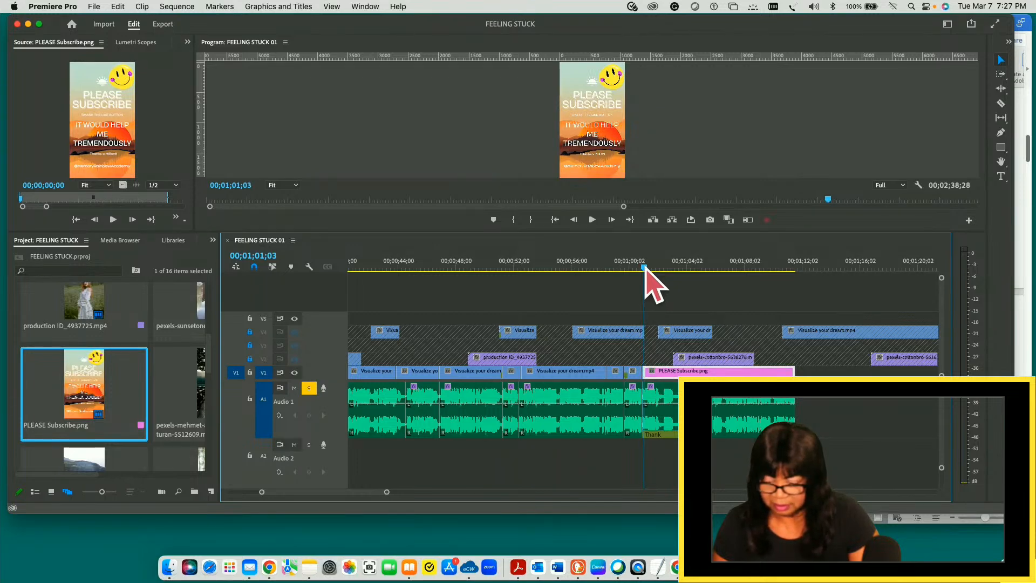
pyautogui.moveTo(645, 268); pyautogui.dragTo(636, 268)
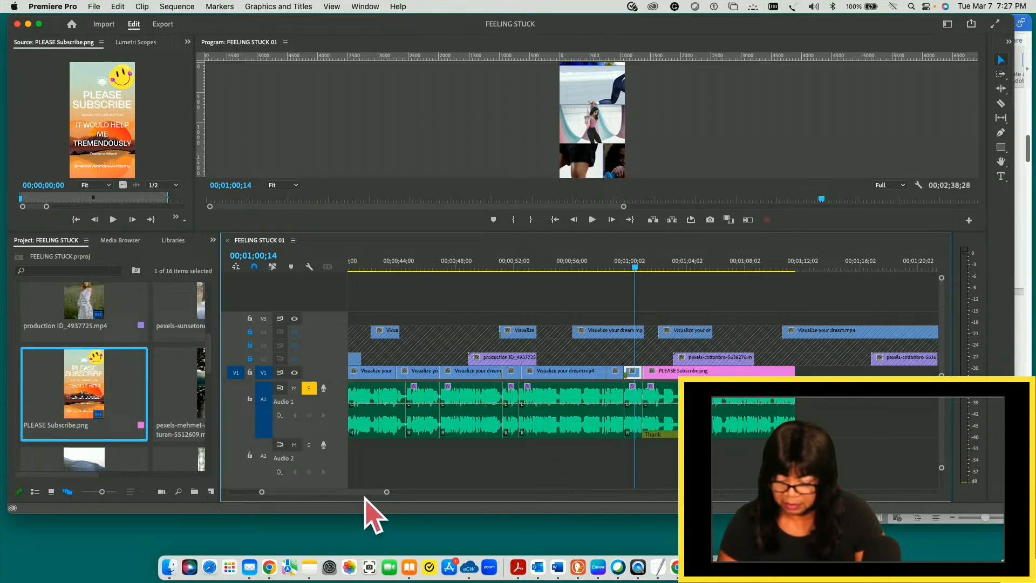
# - Inspect the Visualize your dream.mp4 cut between 00;00;46;17 and 00;00;47;15, and save the project
pyautogui.moveTo(387, 492); pyautogui.dragTo(285, 495)
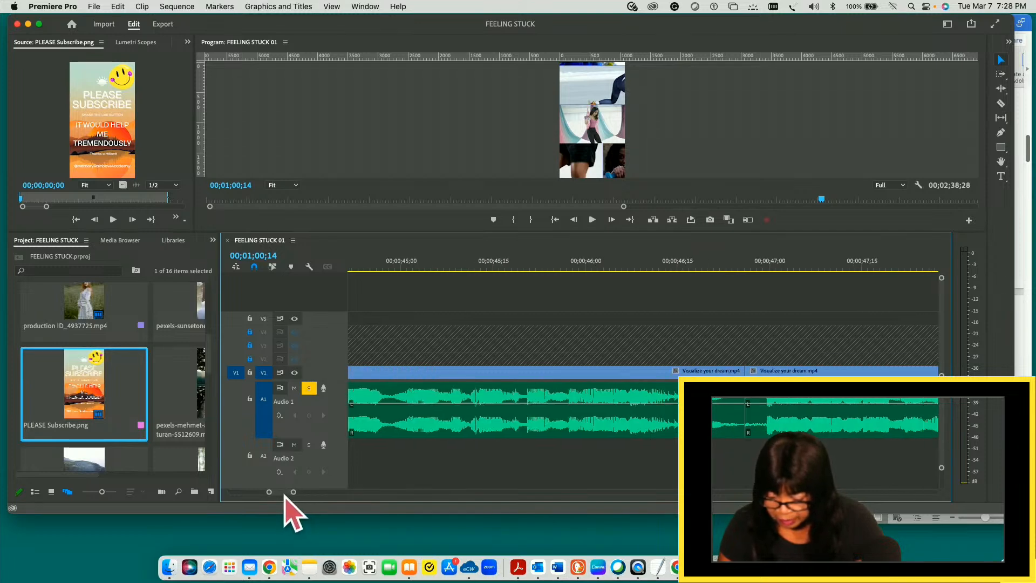
pyautogui.click(690, 263)
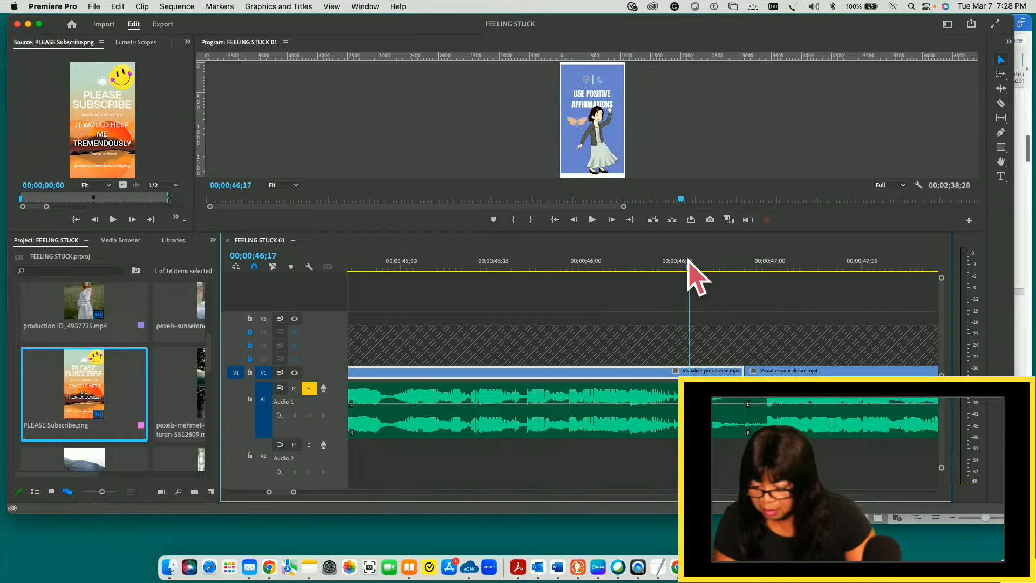
pyautogui.moveTo(690, 266); pyautogui.dragTo(862, 267)
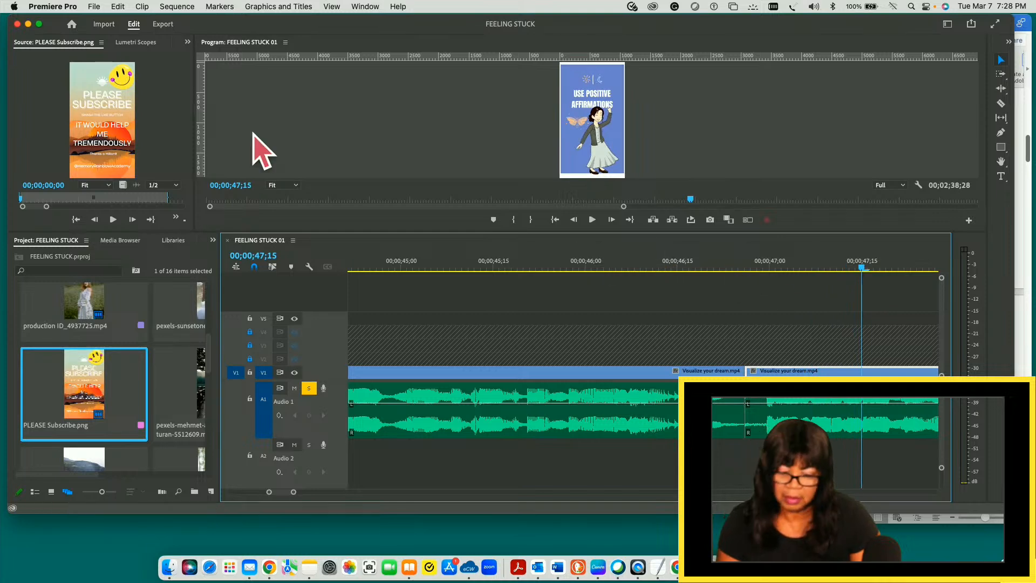
pyautogui.click(94, 6)
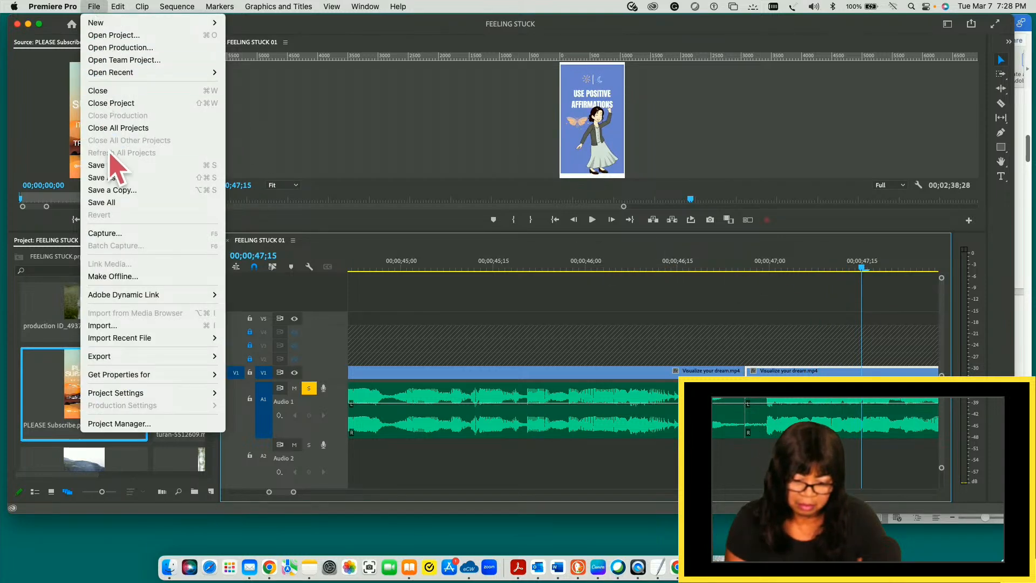
pyautogui.click(110, 166)
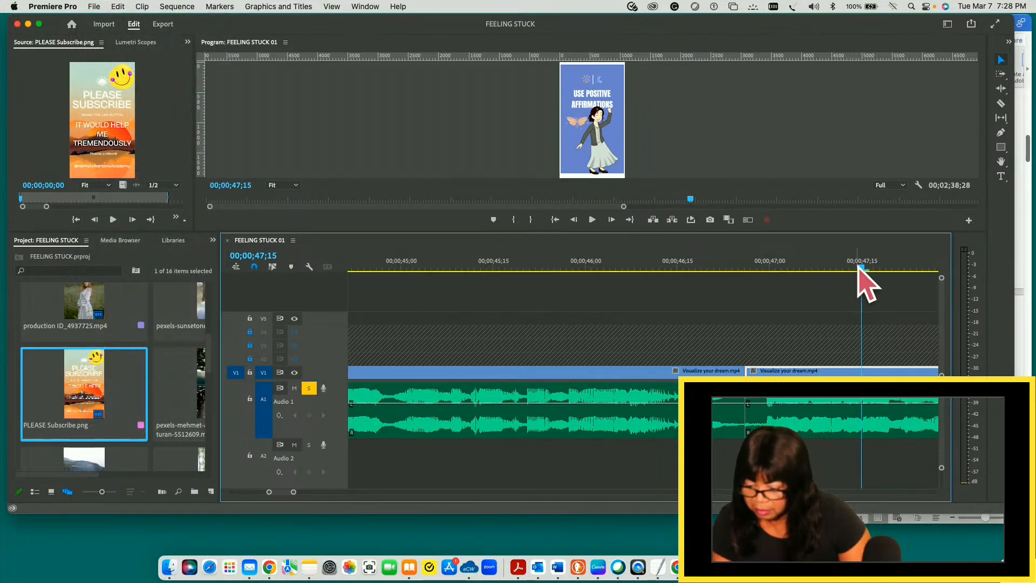
# - Play the Visualize your dream.mp4 cut repeatedly between about 00;00;46;04 and 00;00;47;14 to check the audio around it
pyautogui.moveTo(862, 268); pyautogui.dragTo(623, 281)
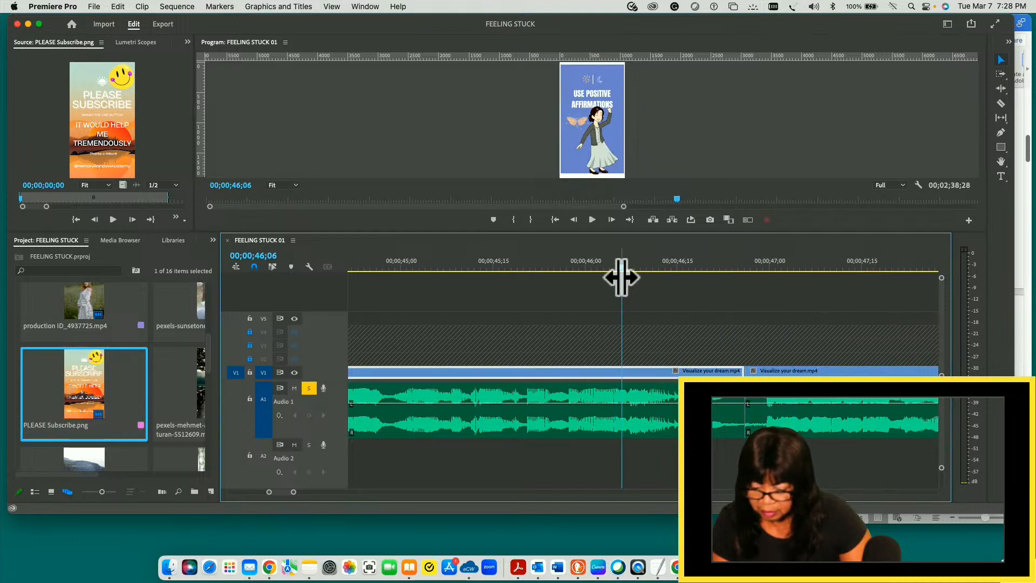
pyautogui.press('space')
pyautogui.press('space')
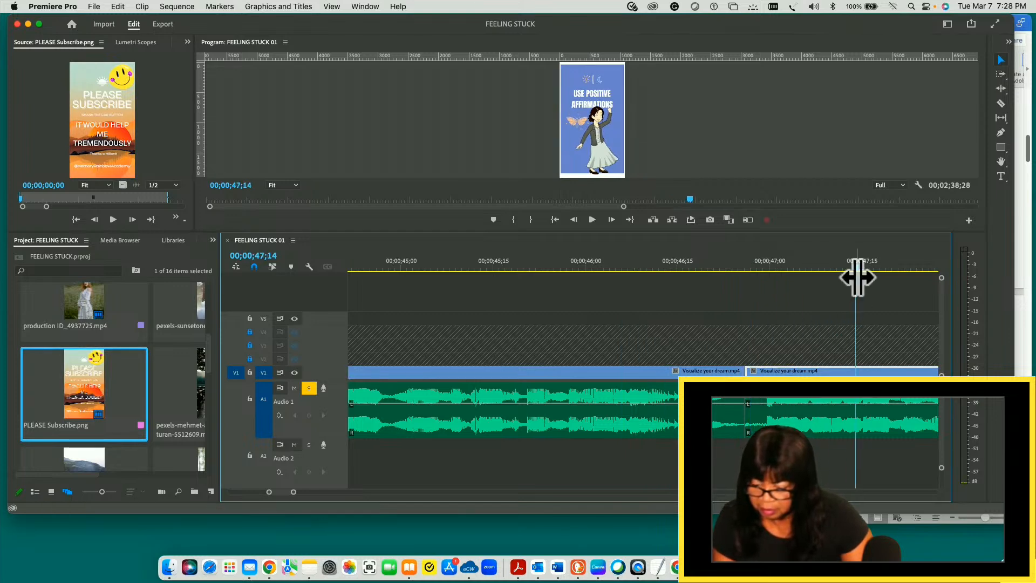
pyautogui.moveTo(857, 267); pyautogui.dragTo(472, 309)
pyautogui.press('space')
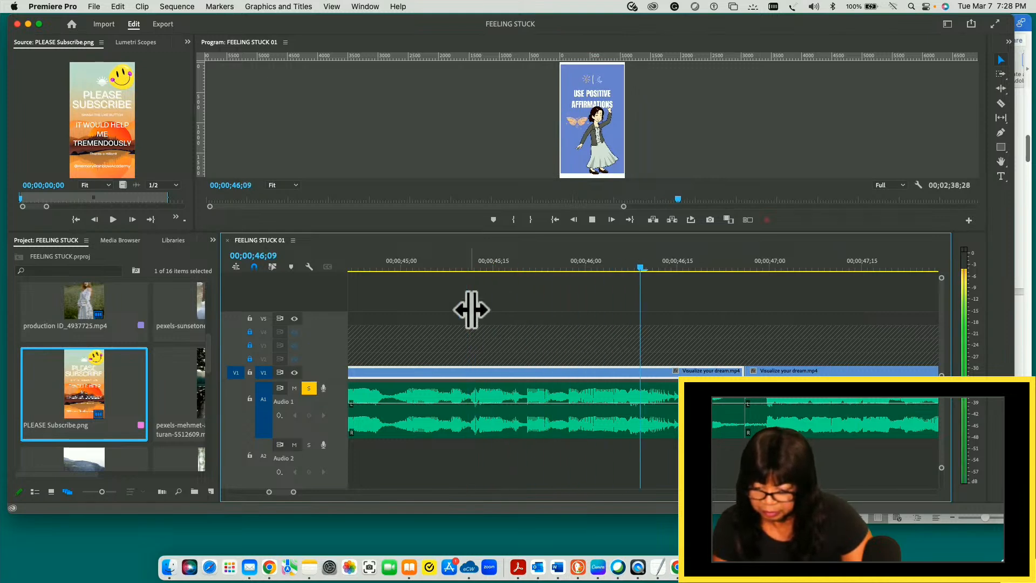
pyautogui.press('space')
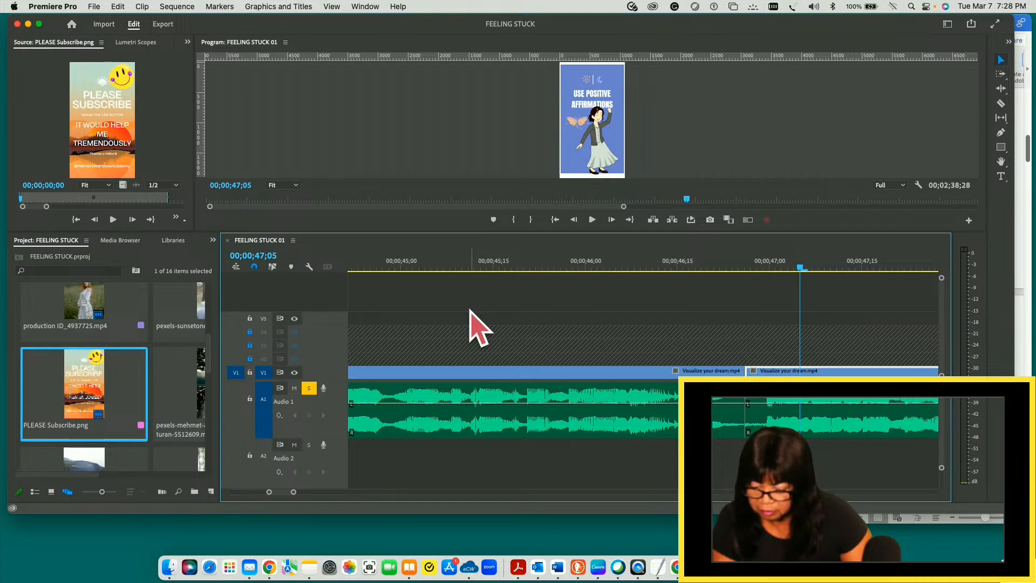
pyautogui.moveTo(800, 268); pyautogui.dragTo(728, 269)
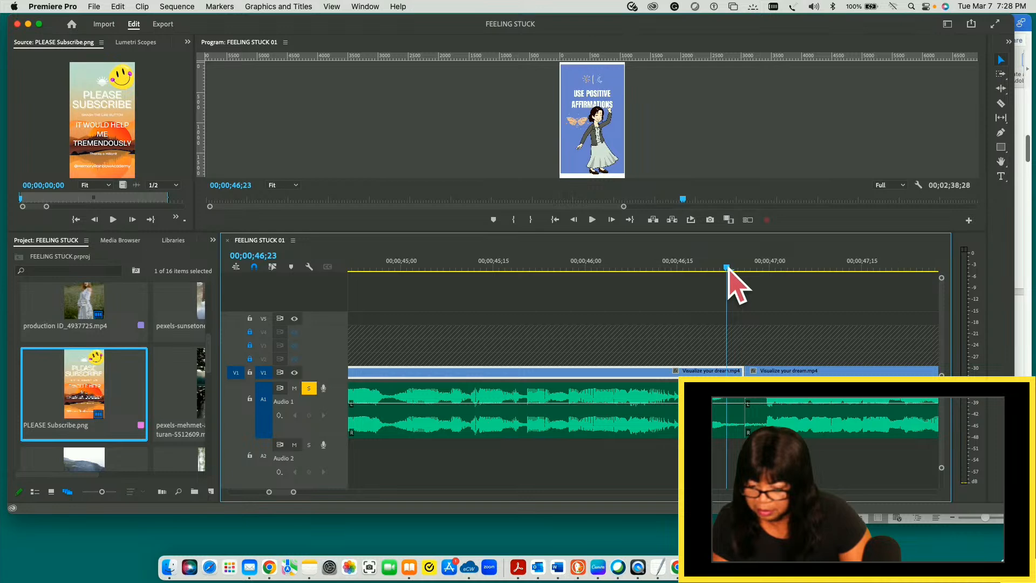
pyautogui.moveTo(728, 268); pyautogui.dragTo(529, 283)
pyautogui.press('space')
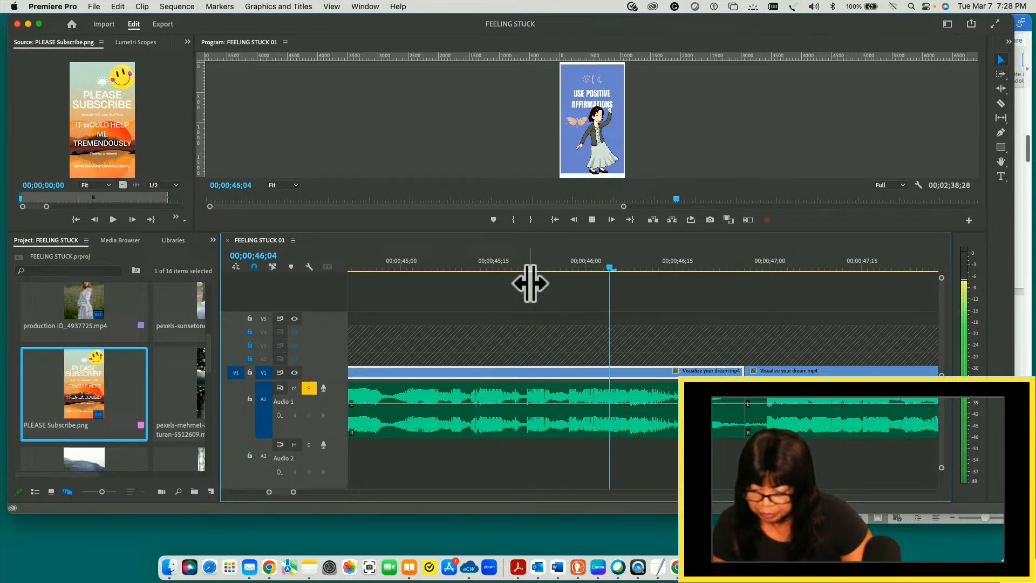
pyautogui.press('space')
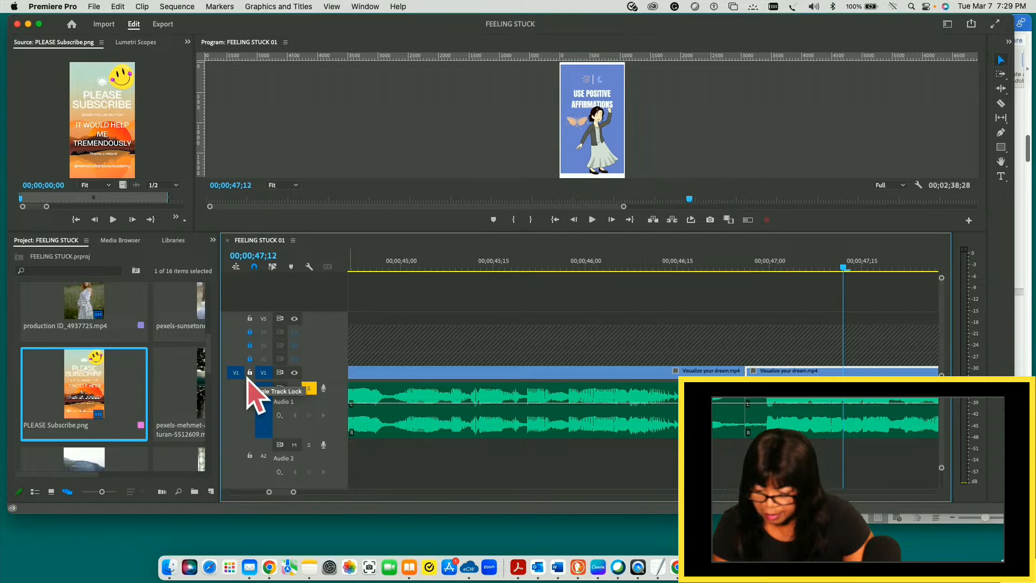
# - Play from the cut at 00;00;46;26 to 00;00;50;03, and replay its opening up to 00;00;47;18
pyautogui.moveTo(736, 260); pyautogui.dragTo(745, 267)
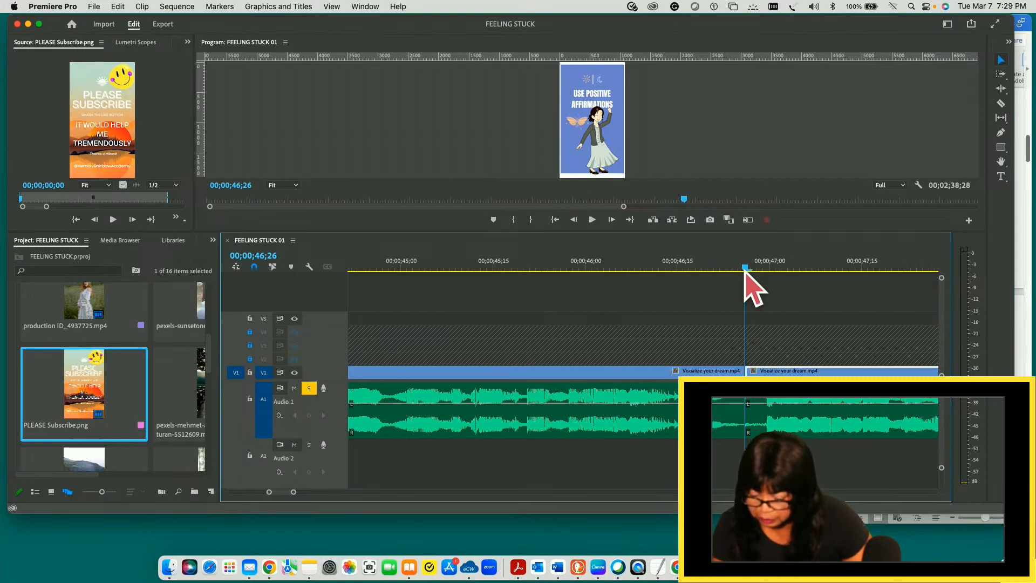
pyautogui.press('space')
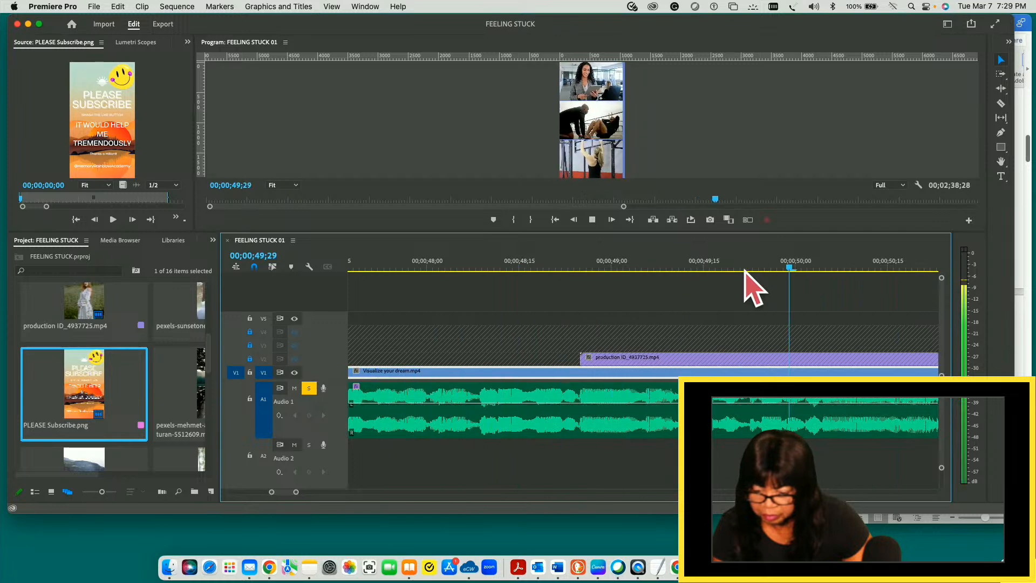
pyautogui.press('space')
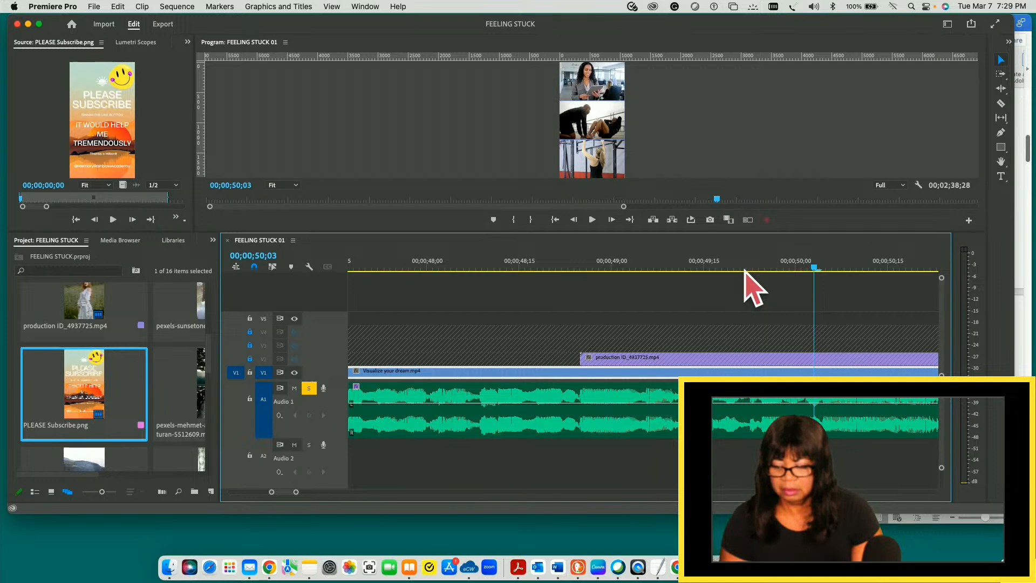
pyautogui.moveTo(810, 272); pyautogui.dragTo(446, 298)
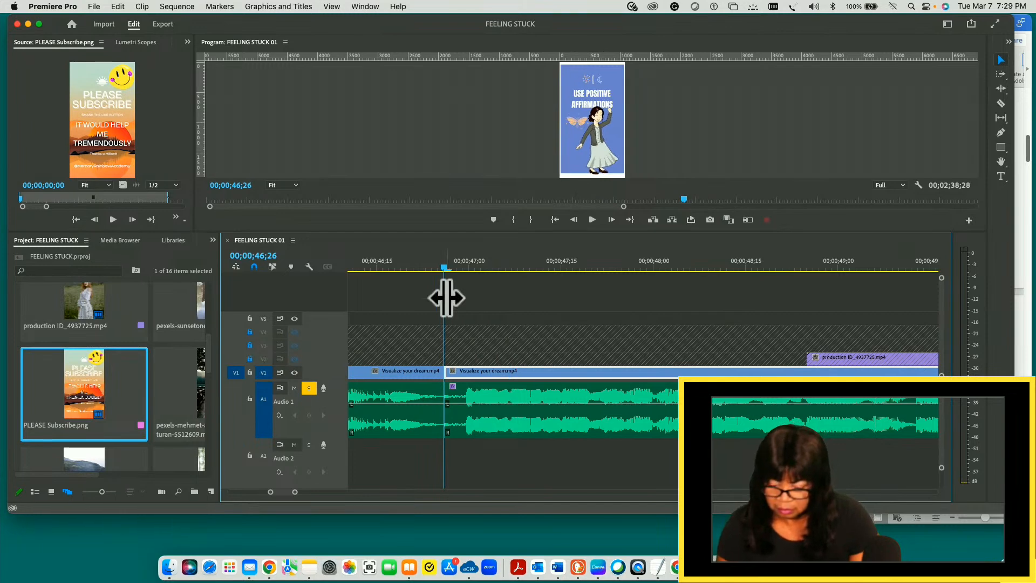
pyautogui.press('space')
pyautogui.press('space')
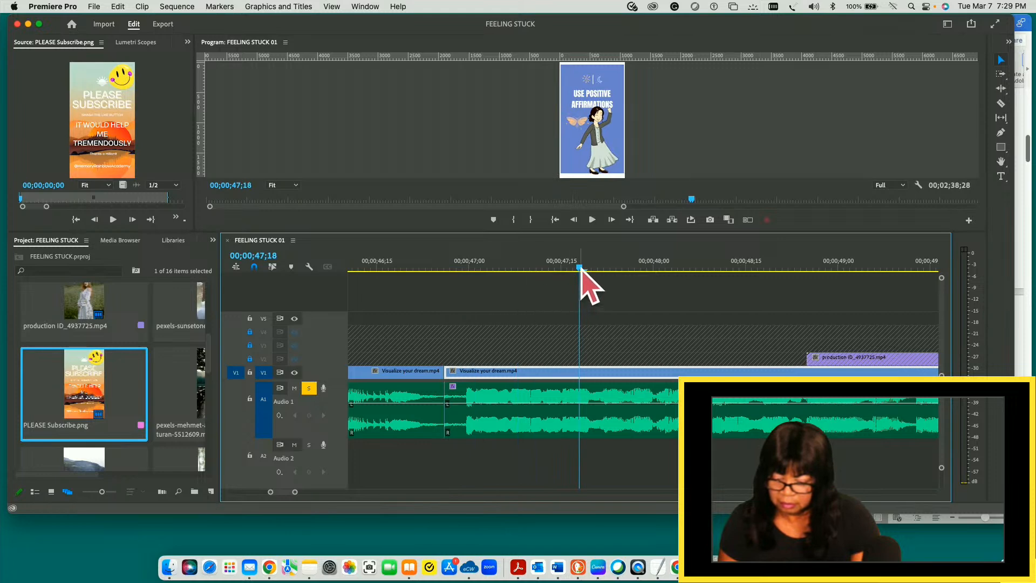
# - Split V1 and A1 at 00;00;46;23 and again at 00;00;46;29, on either side of the existing cut
pyautogui.moveTo(581, 267); pyautogui.dragTo(426, 274)
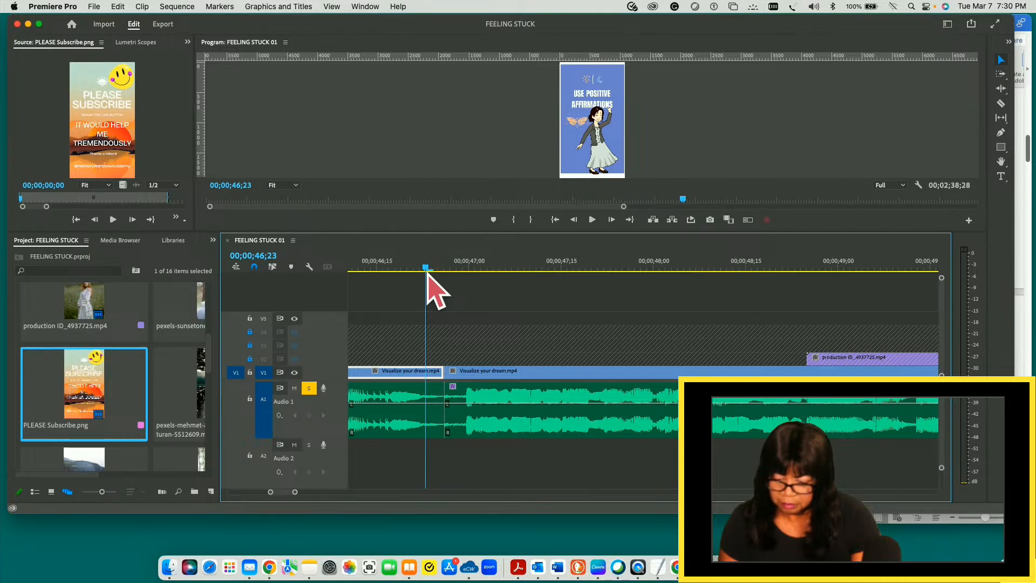
pyautogui.moveTo(427, 273)
pyautogui.mouseDown()
pyautogui.moveTo(399, 277)
pyautogui.moveTo(423, 276)
pyautogui.mouseUp()
pyautogui.click(426, 276)
pyautogui.press('super+k')
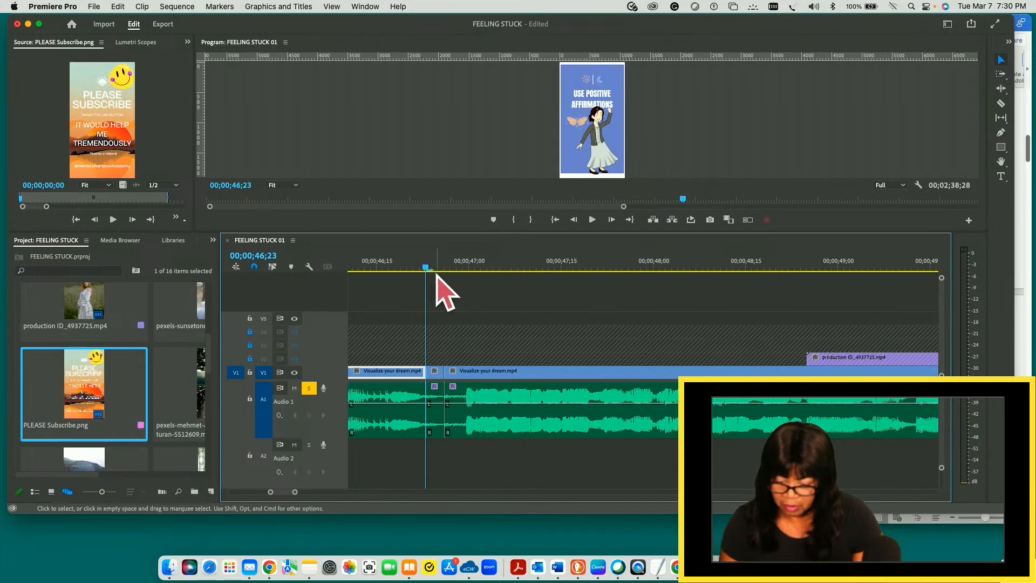
pyautogui.moveTo(429, 268); pyautogui.dragTo(464, 268)
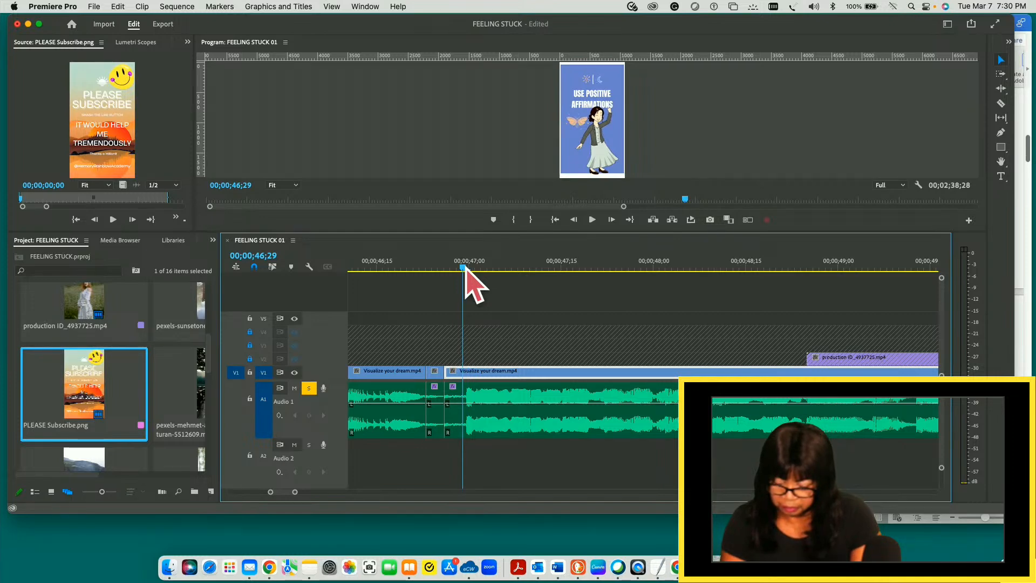
pyautogui.press('super+k')
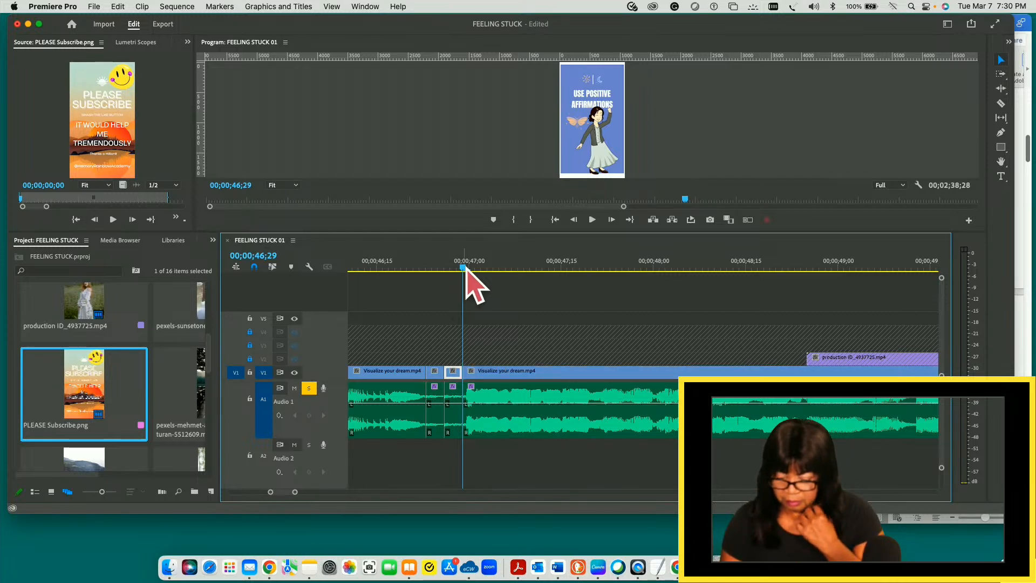
# - Delete the two short V1 and A1 pieces between 00;00;46;23 and 00;00;46;29, and close the gap
pyautogui.click(429, 280)
pyautogui.moveTo(427, 280); pyautogui.dragTo(460, 463)
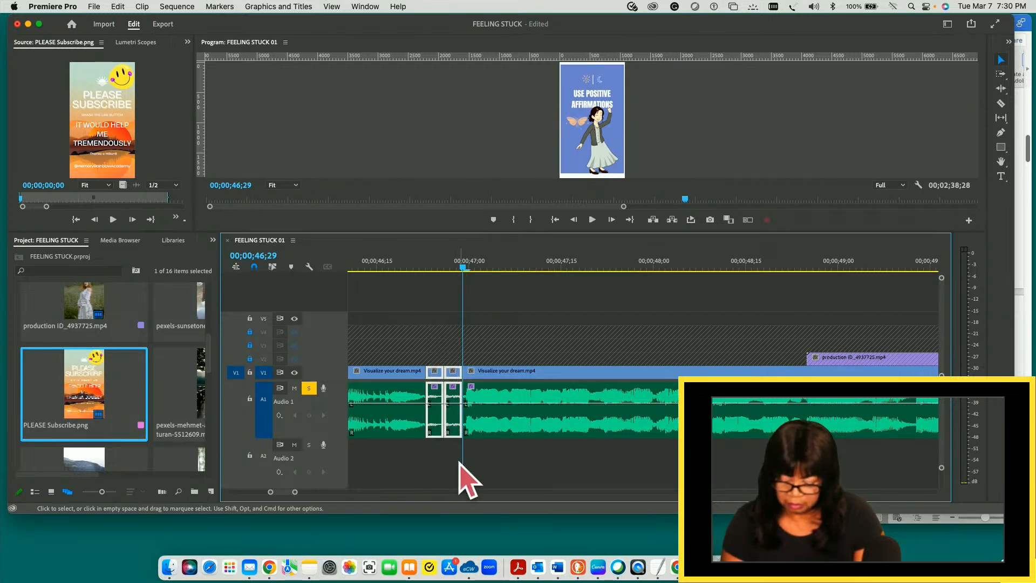
pyautogui.press('x')
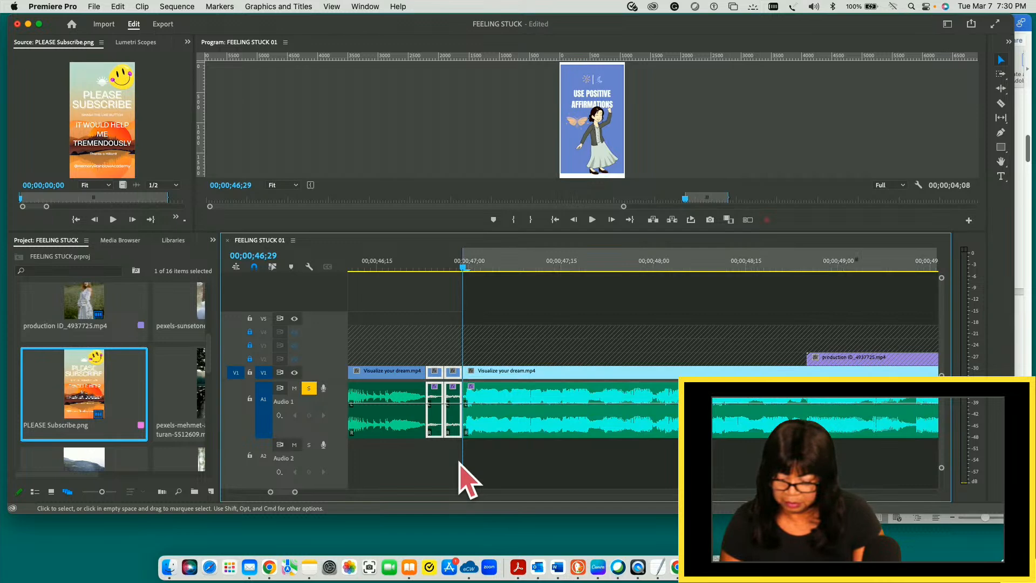
pyautogui.click(520, 332)
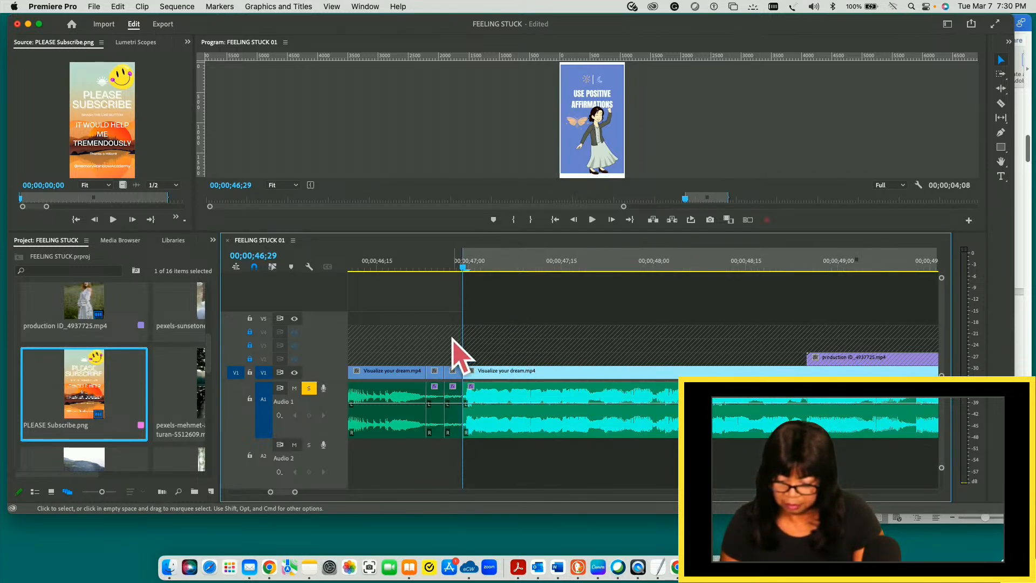
pyautogui.moveTo(435, 356); pyautogui.dragTo(451, 415)
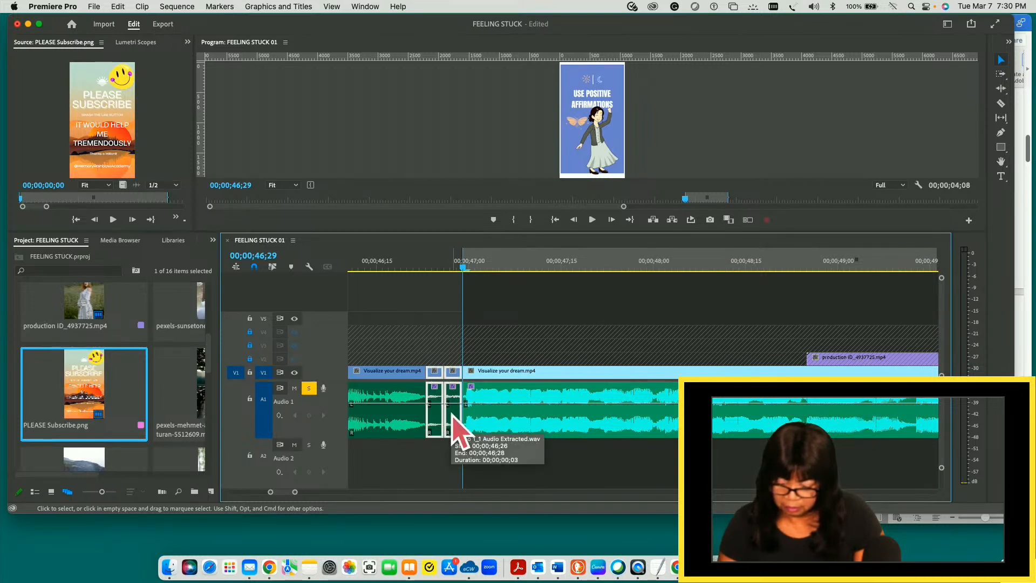
pyautogui.press('Delete')
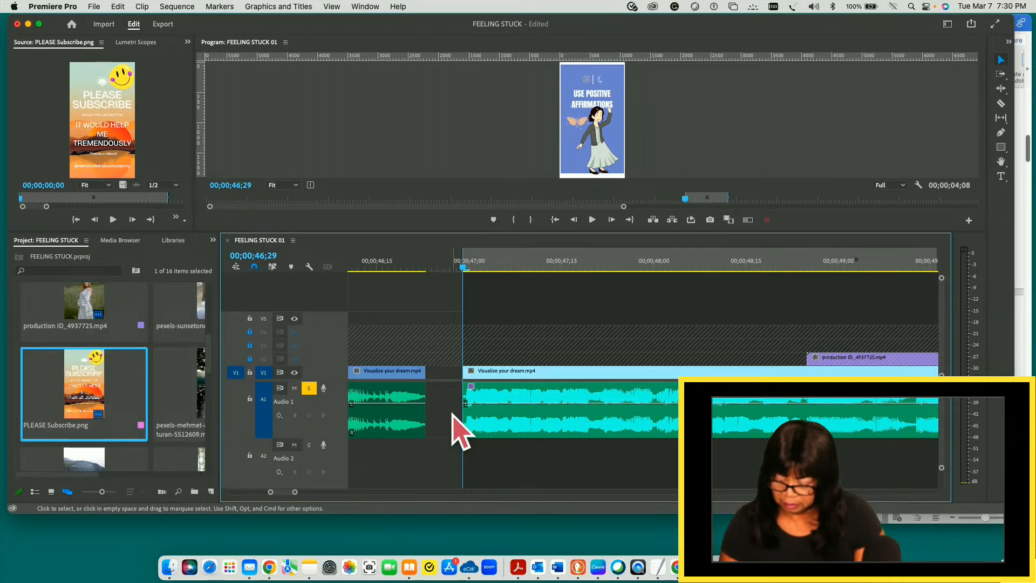
pyautogui.press('Up')
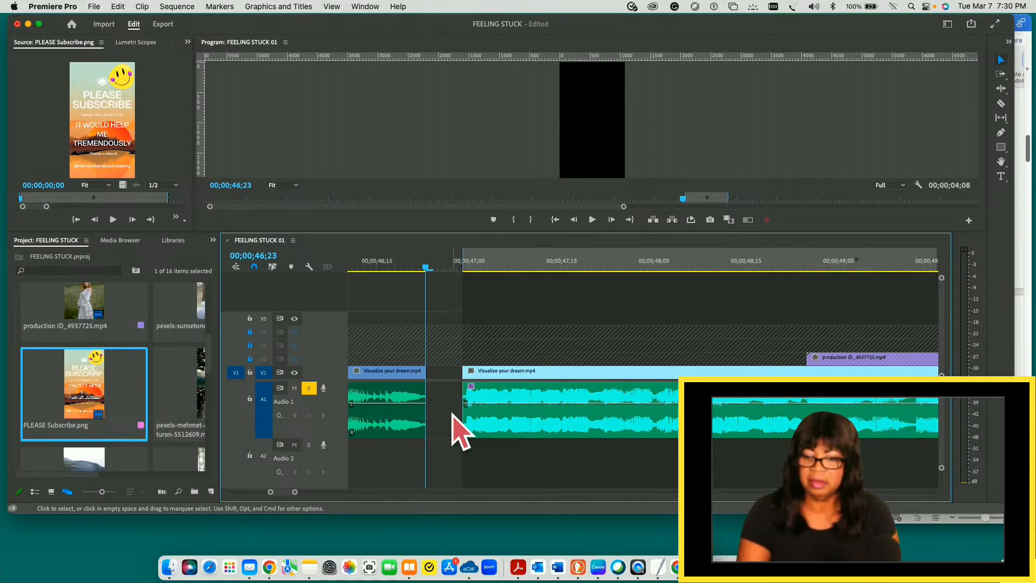
pyautogui.click(461, 431)
pyautogui.press('Delete')
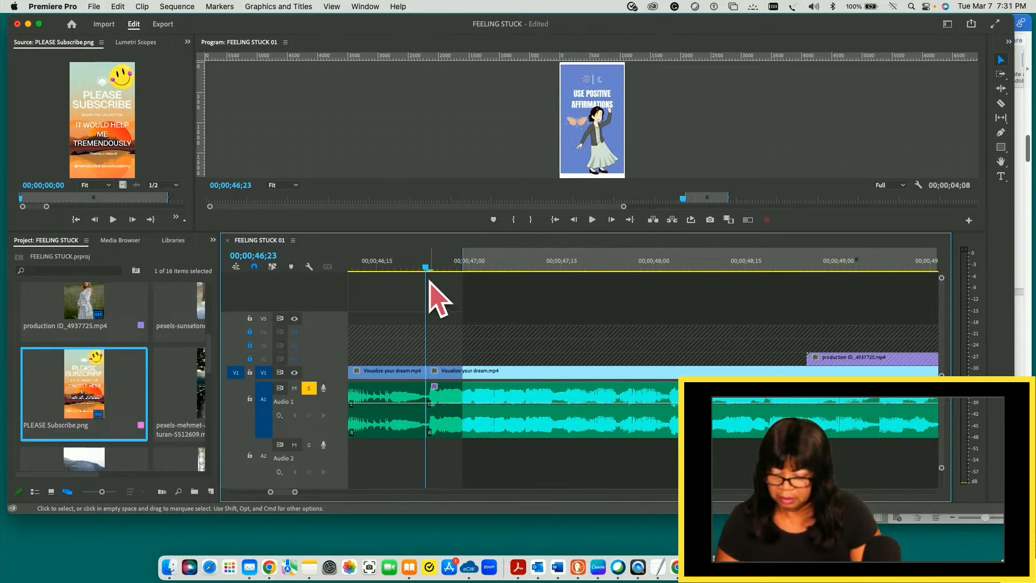
# - Play the tightened cut from 00;00;46;16 through to 00;00;52;11
pyautogui.moveTo(427, 269); pyautogui.dragTo(384, 268)
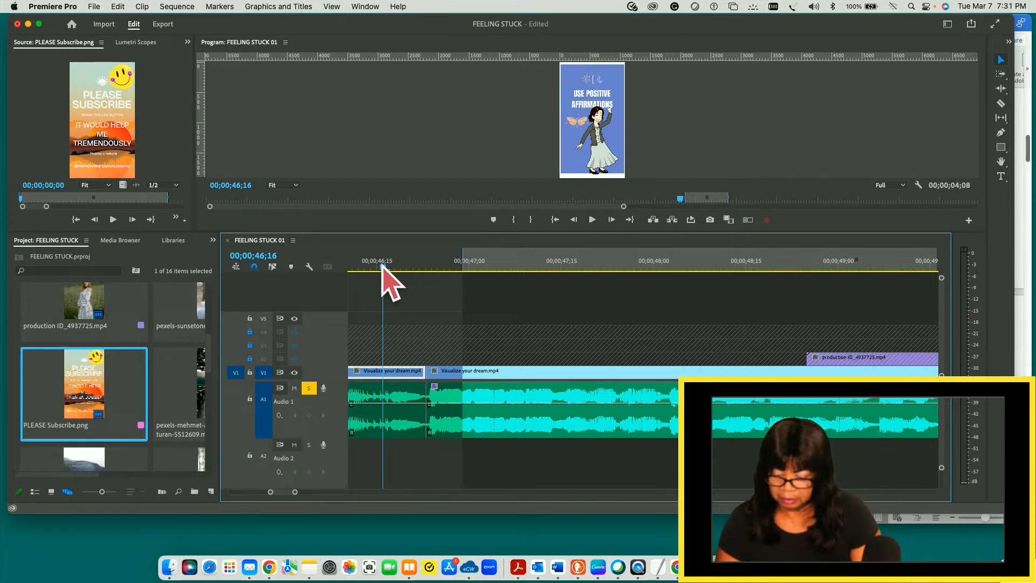
pyautogui.press('space')
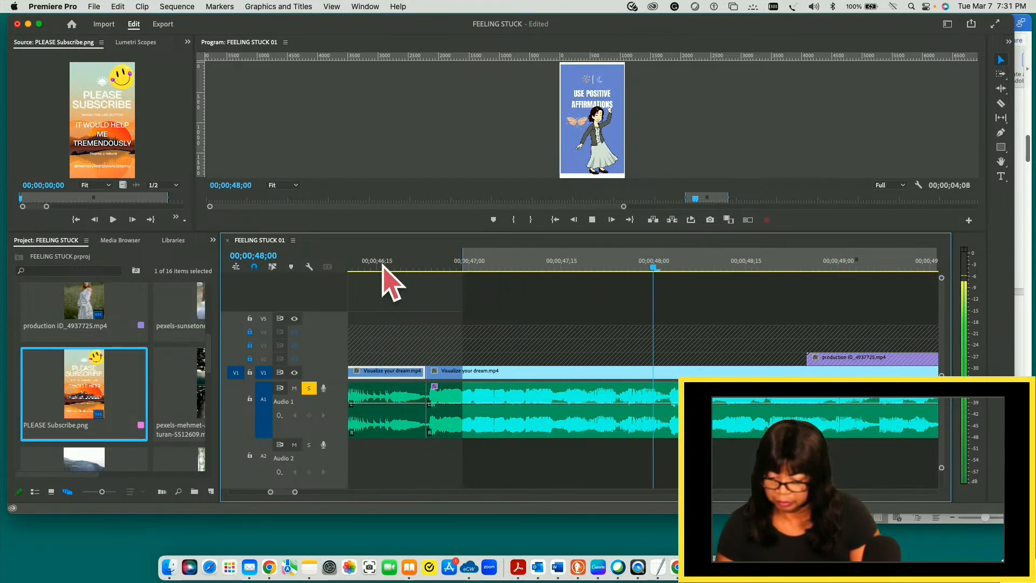
pyautogui.press('space')
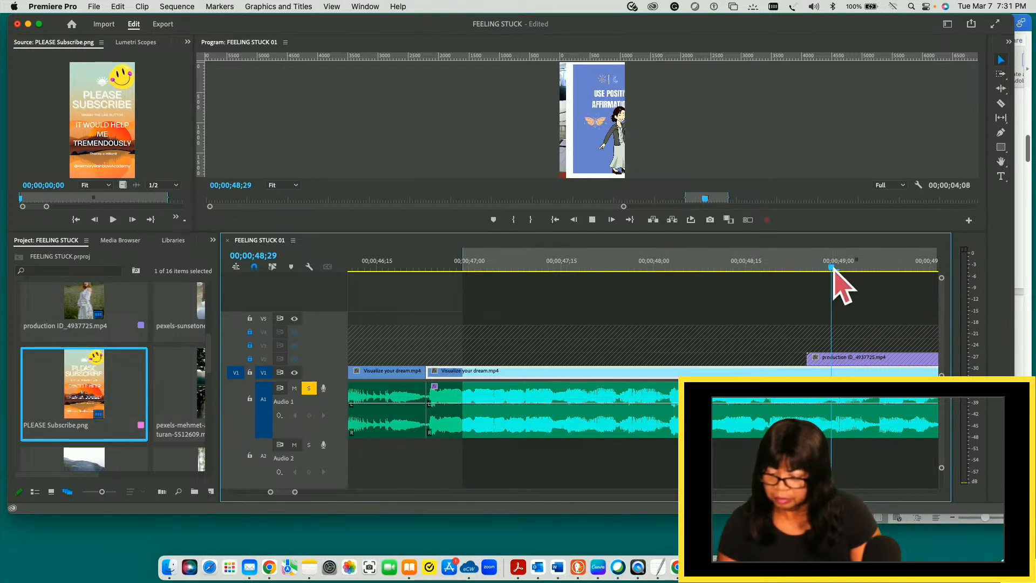
pyautogui.press('space')
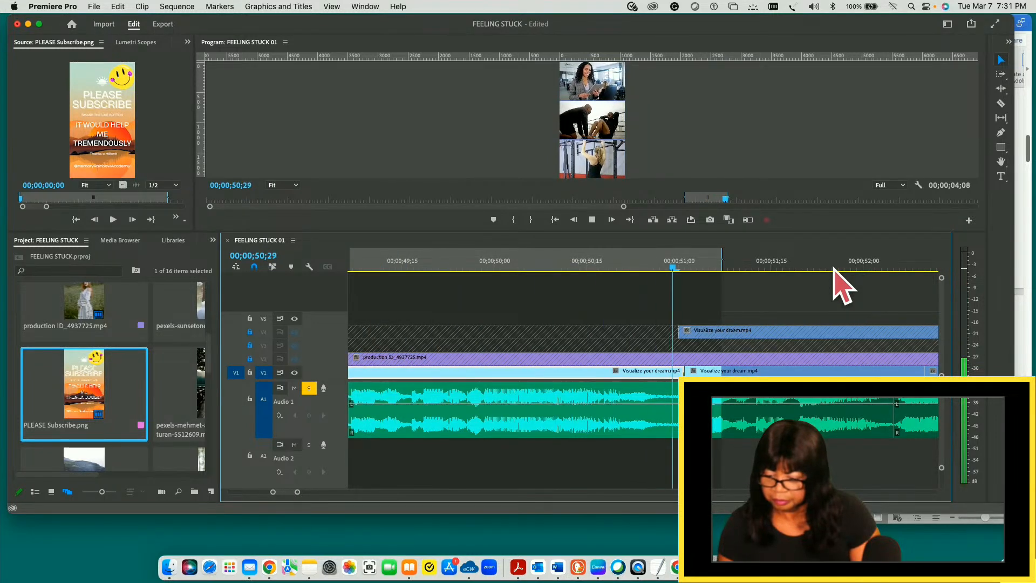
pyautogui.press('space')
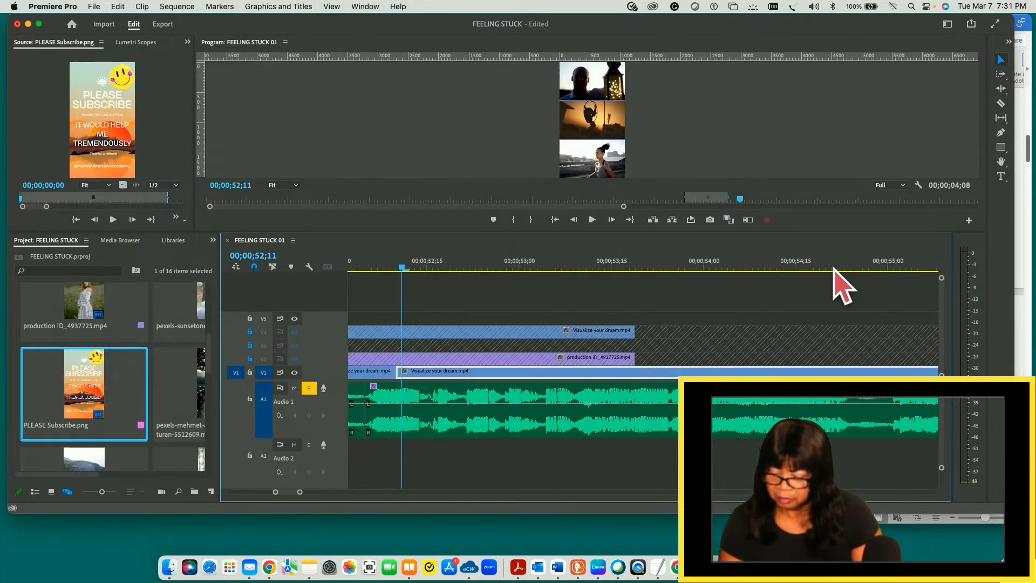
# - Replay the sequence from 00;00;46;23 to 00;00;52;06 in short stretches, and return the playhead to about 00;00;44;16
pyautogui.moveTo(405, 271); pyautogui.dragTo(376, 267)
pyautogui.press('Down')
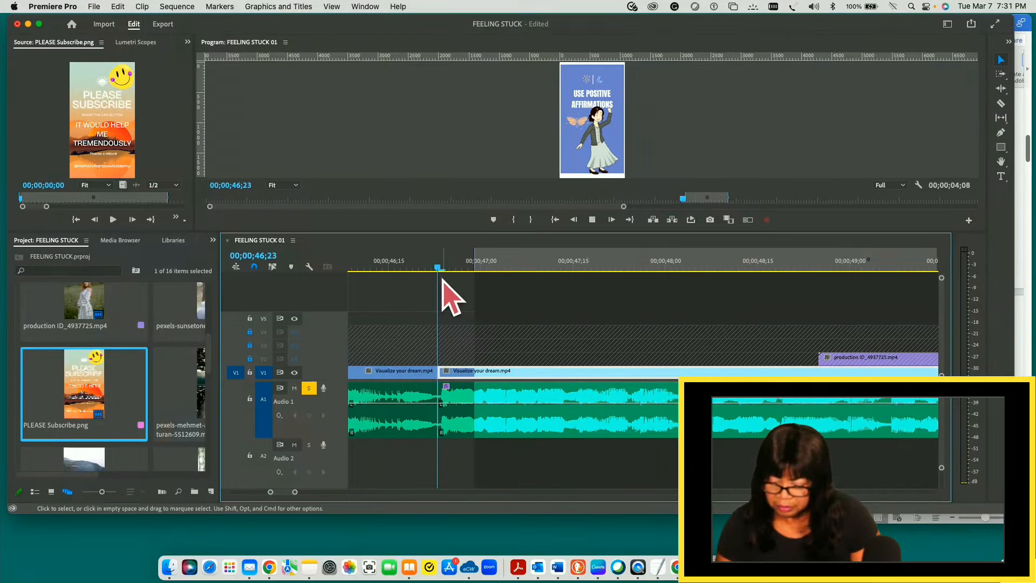
pyautogui.press('space')
pyautogui.press('space')
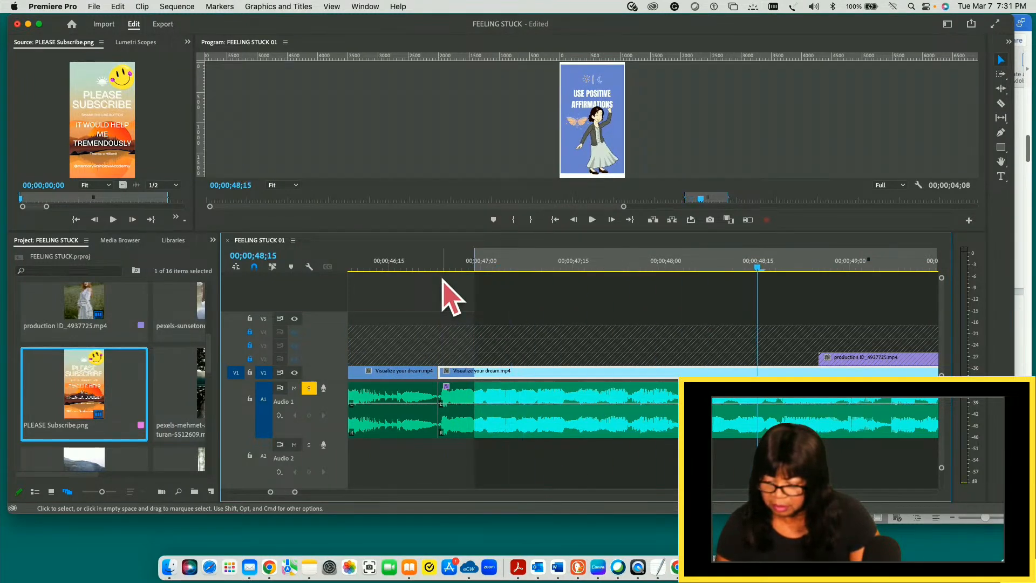
pyautogui.press('space')
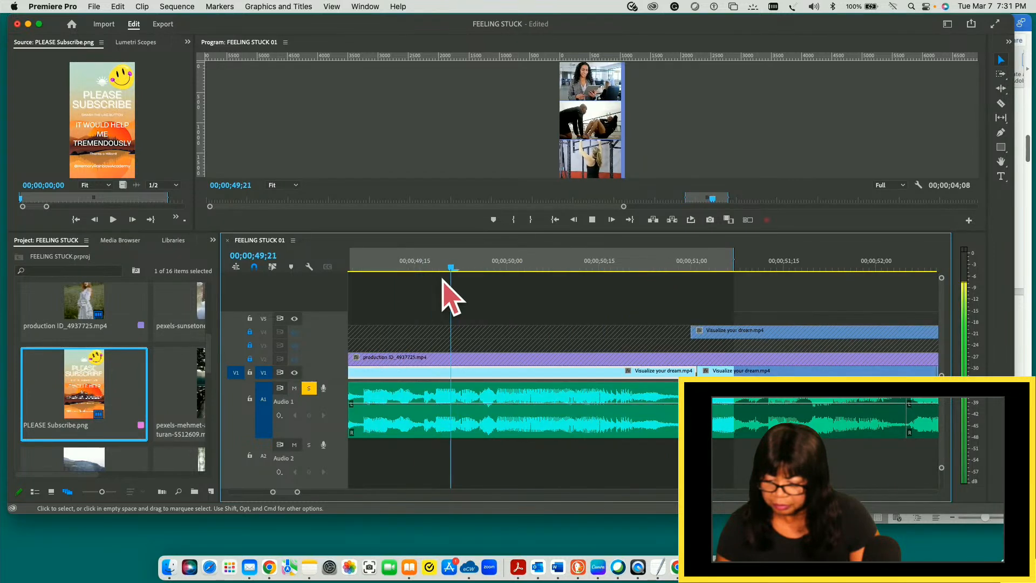
pyautogui.press('space')
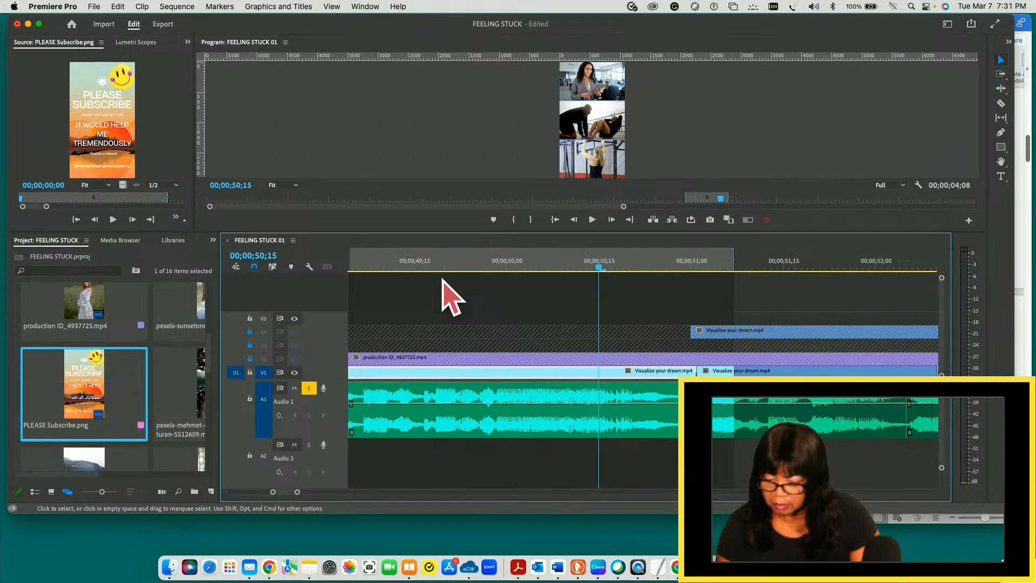
pyautogui.press('space')
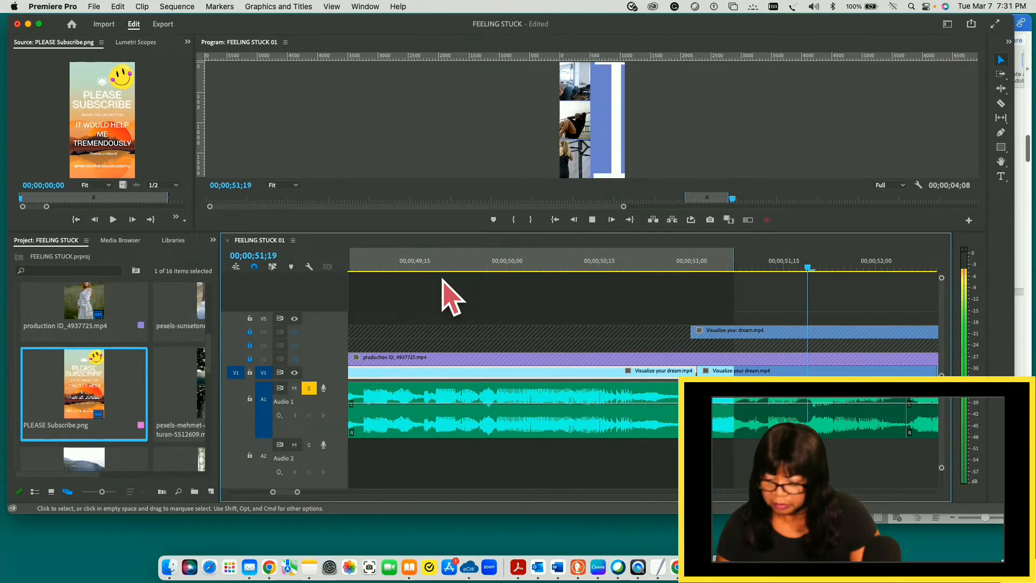
pyautogui.press('space')
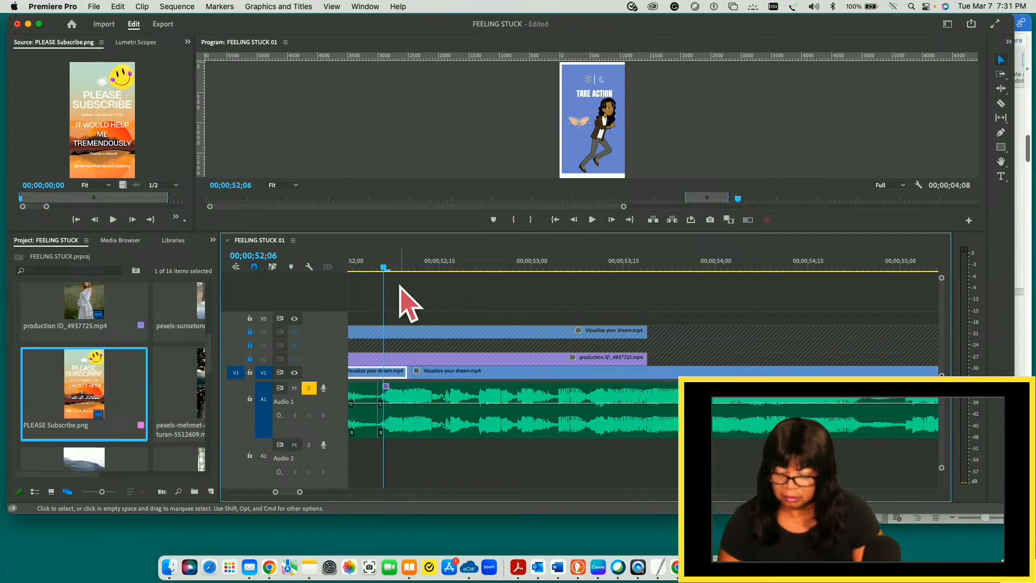
pyautogui.moveTo(384, 266); pyautogui.dragTo(385, 296)
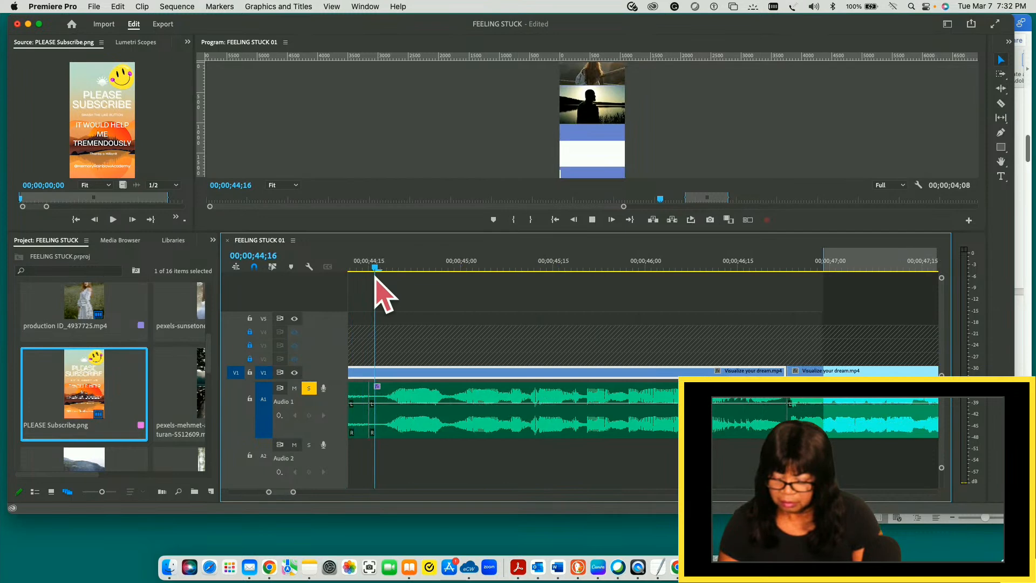
# - Play the sequence from 00;00;44;16 to 00;00;49;03 to review the audio and video across the cut at 00;00;46;23
pyautogui.press('space')
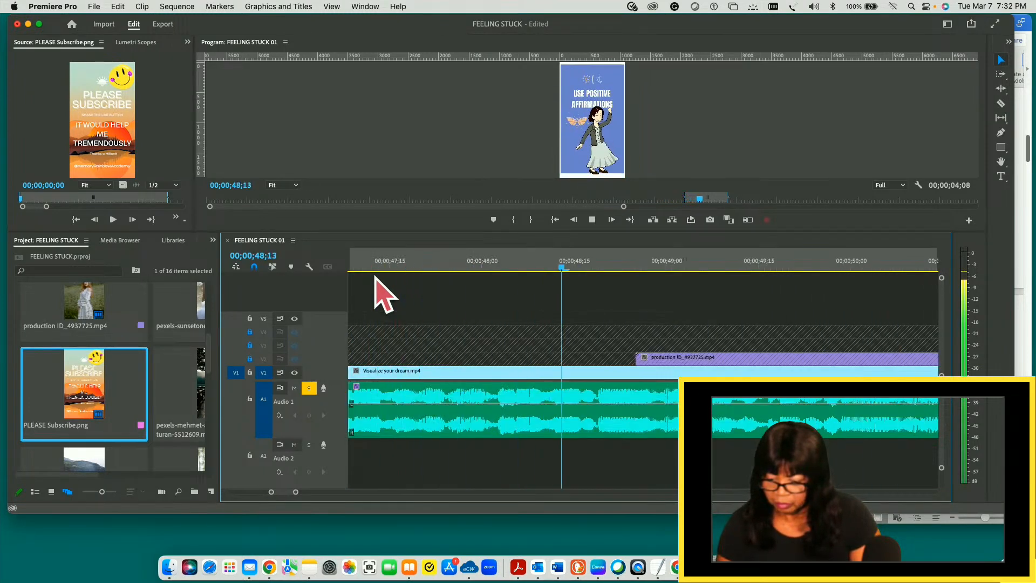
pyautogui.press('space')
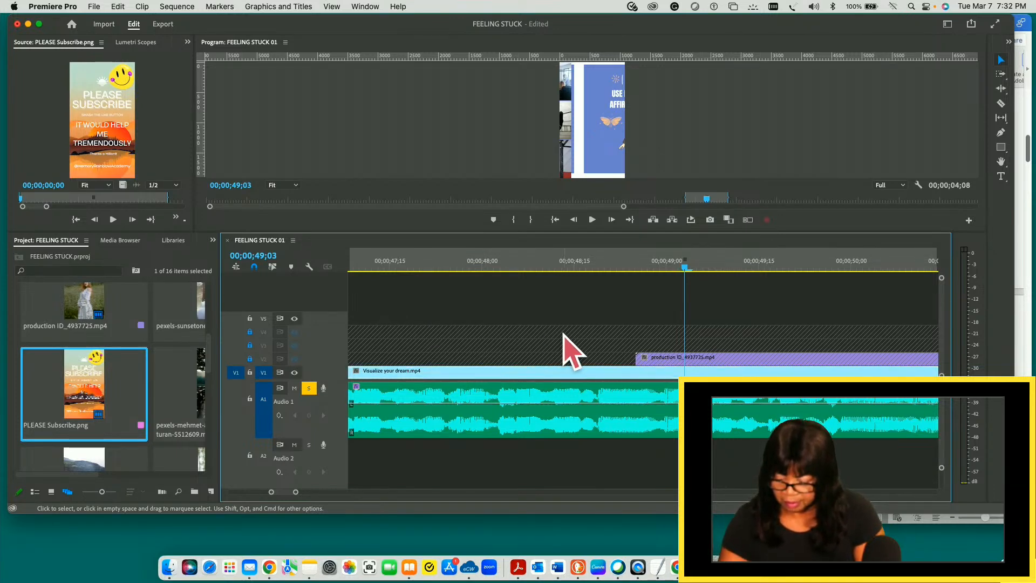
pyautogui.press('-')
pyautogui.press('-')
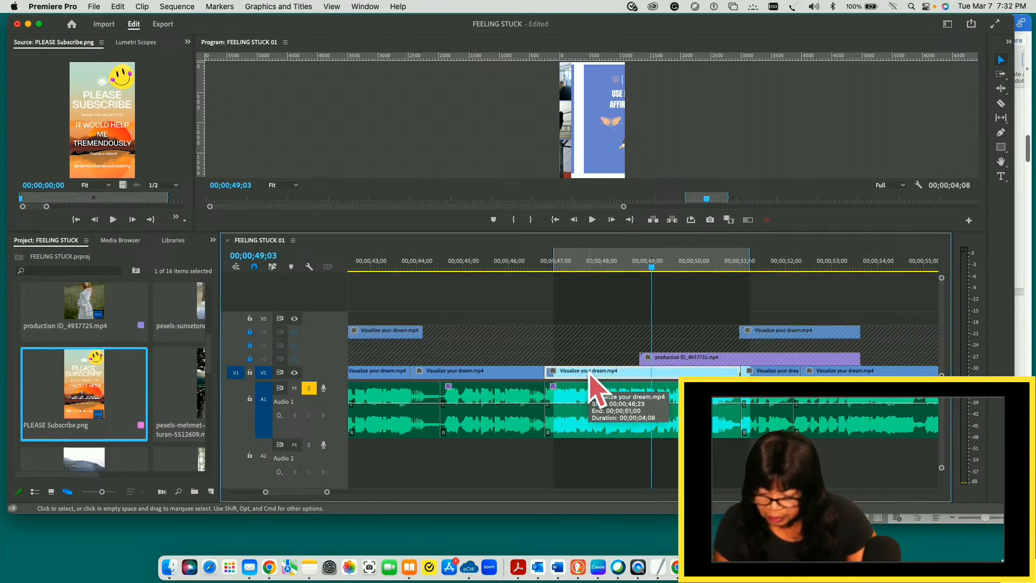
# - Replay the sequence around the 00;00;46;23 cut in short stretches up to 00;00;48;17, and return the playhead to 00;00;46;24
pyautogui.moveTo(651, 267); pyautogui.dragTo(544, 268)
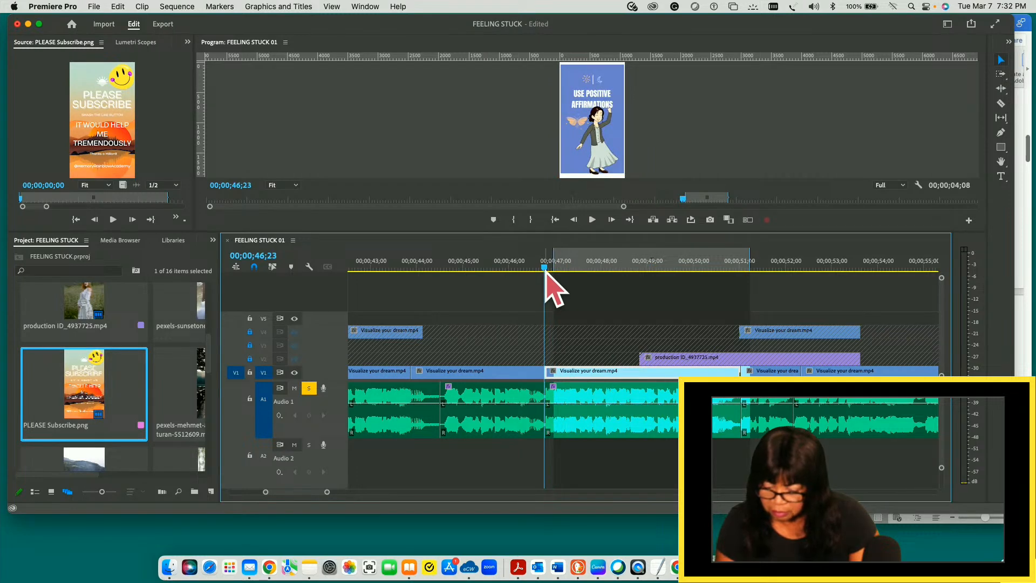
pyautogui.press('space')
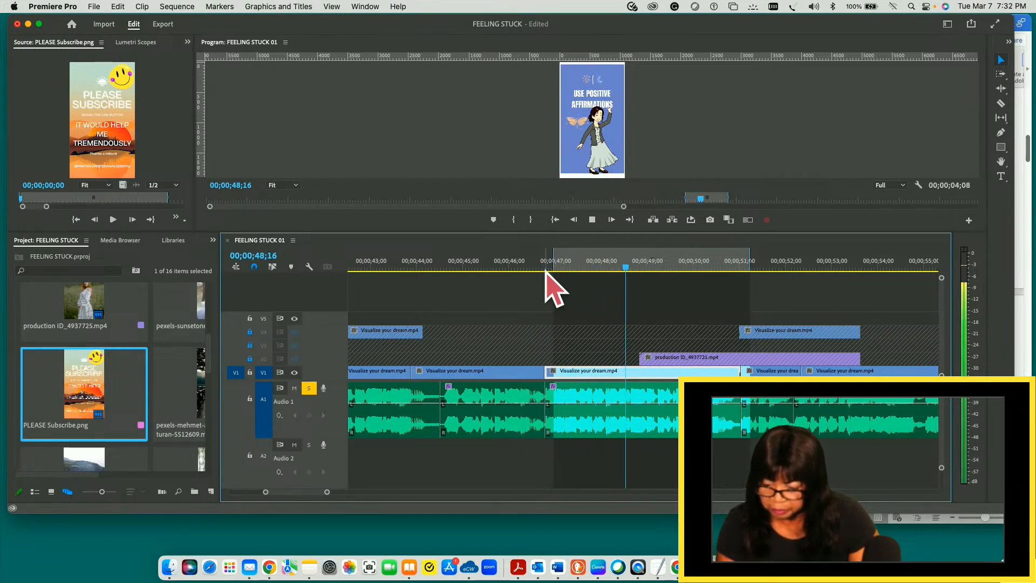
pyautogui.press('space')
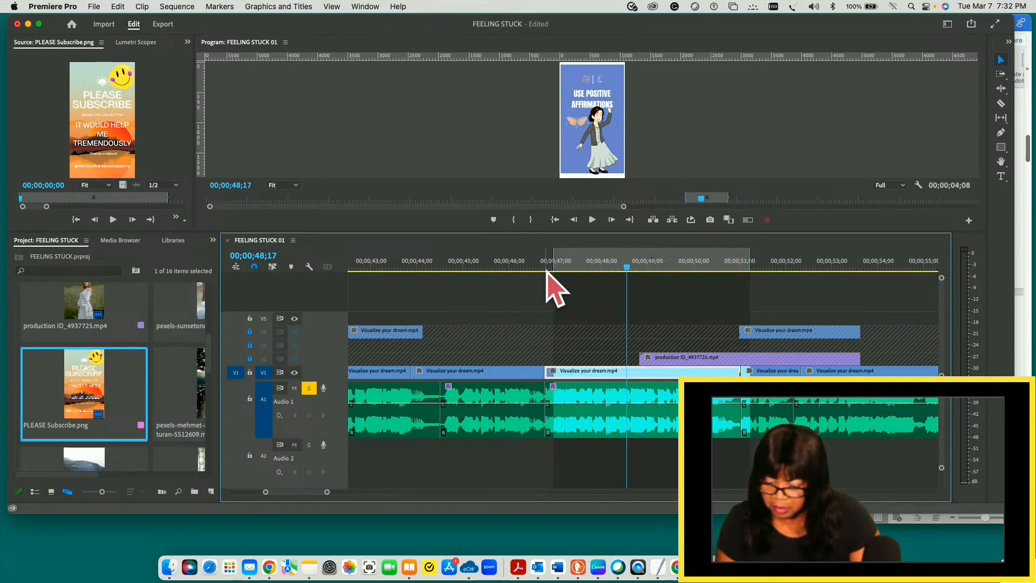
pyautogui.moveTo(628, 277); pyautogui.dragTo(445, 287)
pyautogui.press('space')
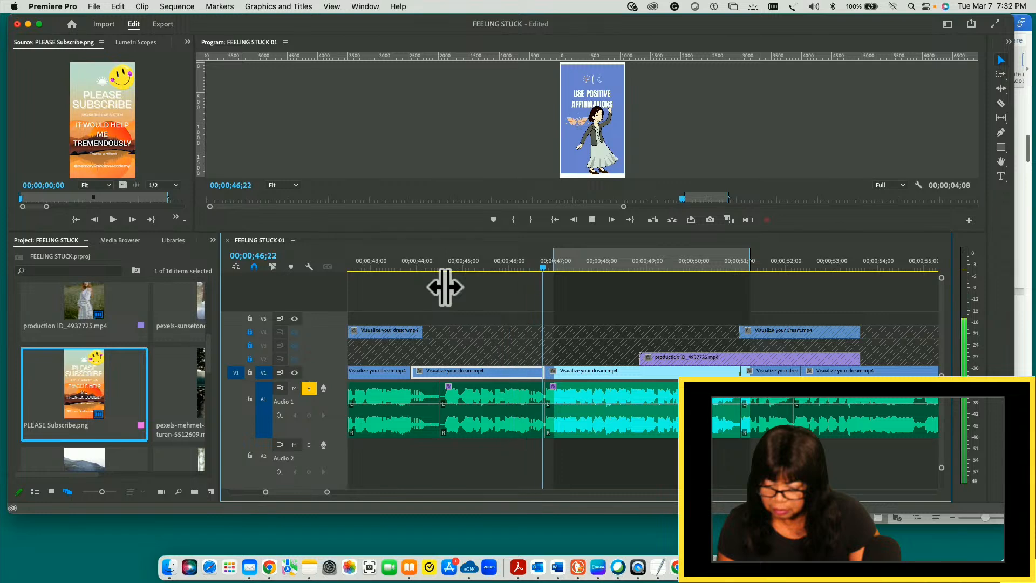
pyautogui.click(446, 289)
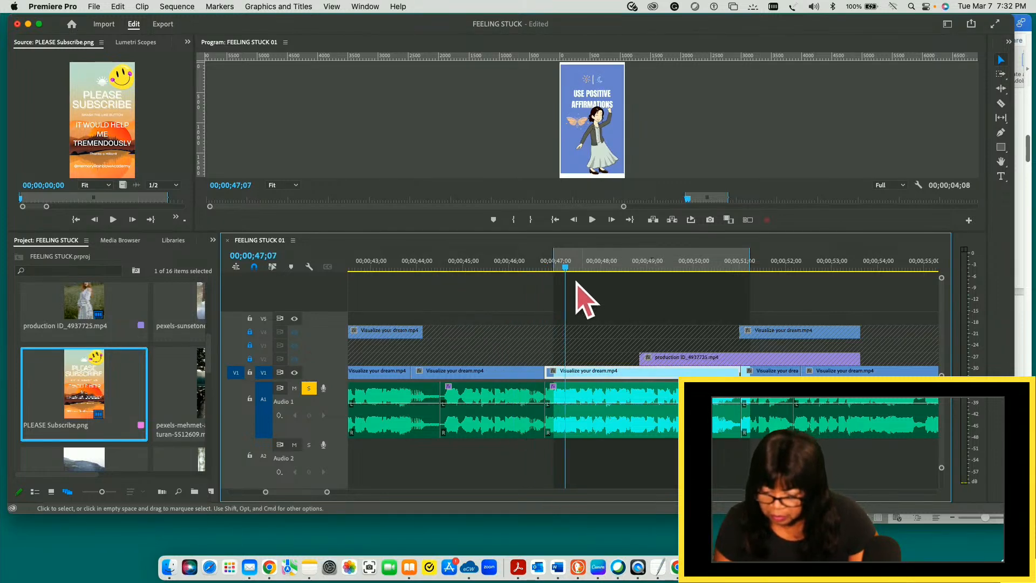
pyautogui.moveTo(565, 269)
pyautogui.mouseDown()
pyautogui.moveTo(506, 268)
pyautogui.moveTo(547, 267)
pyautogui.mouseUp()
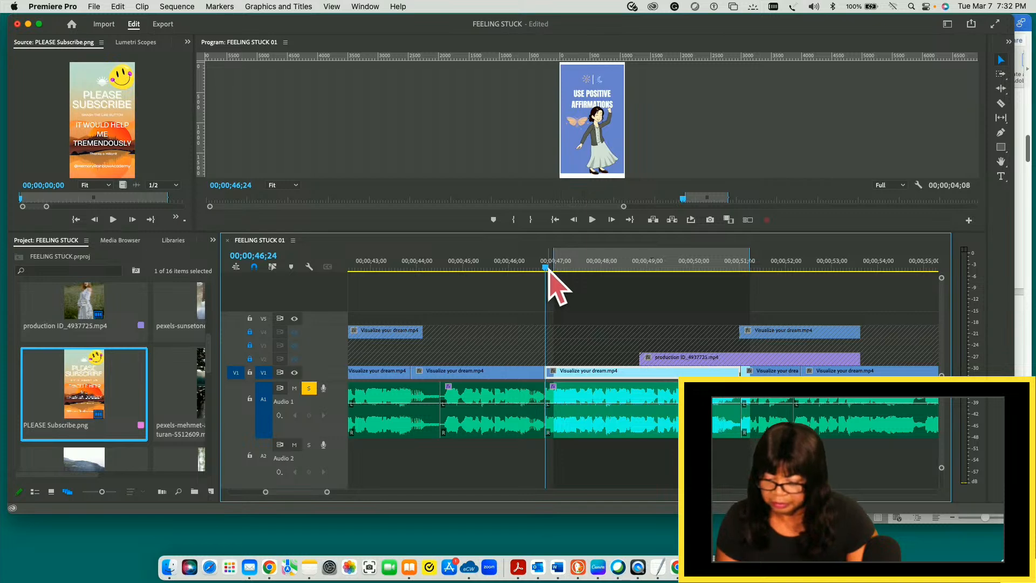
# - Split the V1 Visualize your dream.mp4 clip at 00;00;48;21 and move its first piece straight up to V5
pyautogui.moveTo(547, 269); pyautogui.dragTo(635, 312)
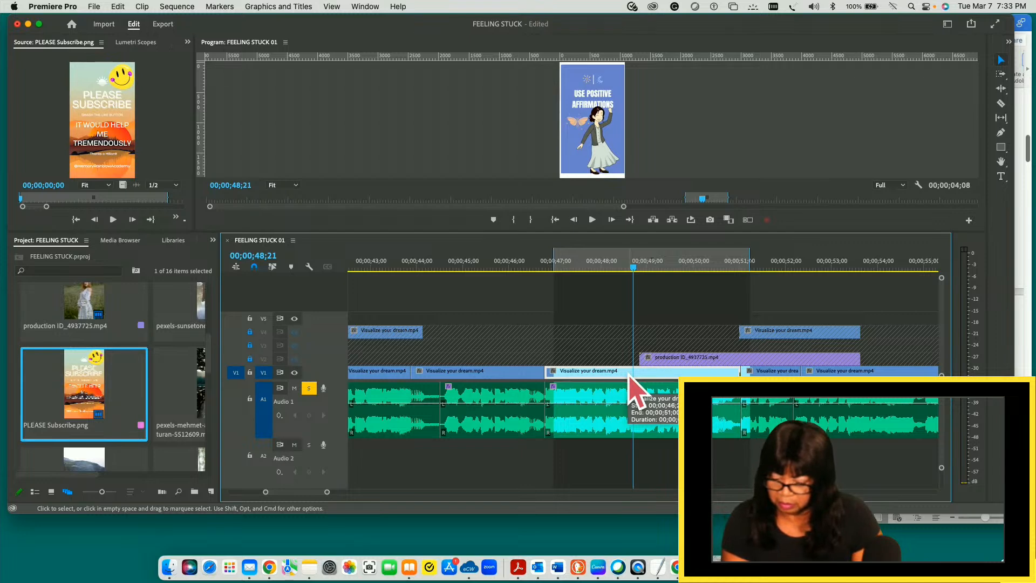
pyautogui.press('c')
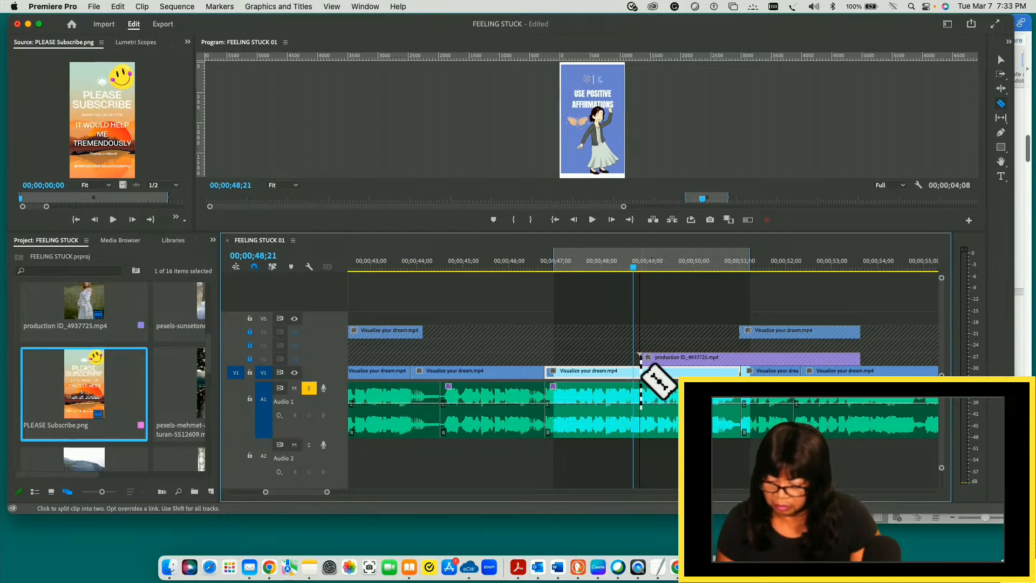
pyautogui.click(634, 373)
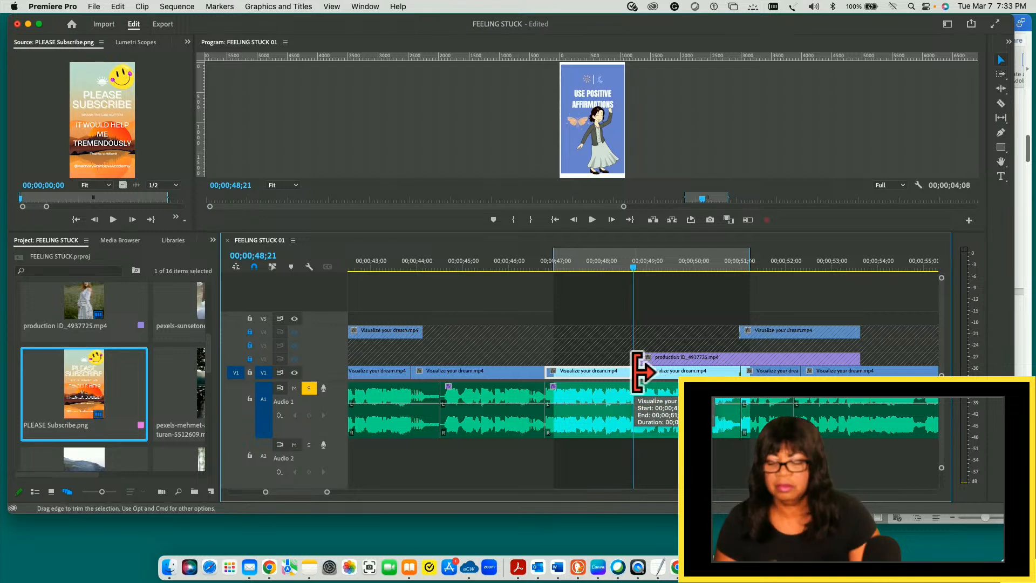
pyautogui.press('v')
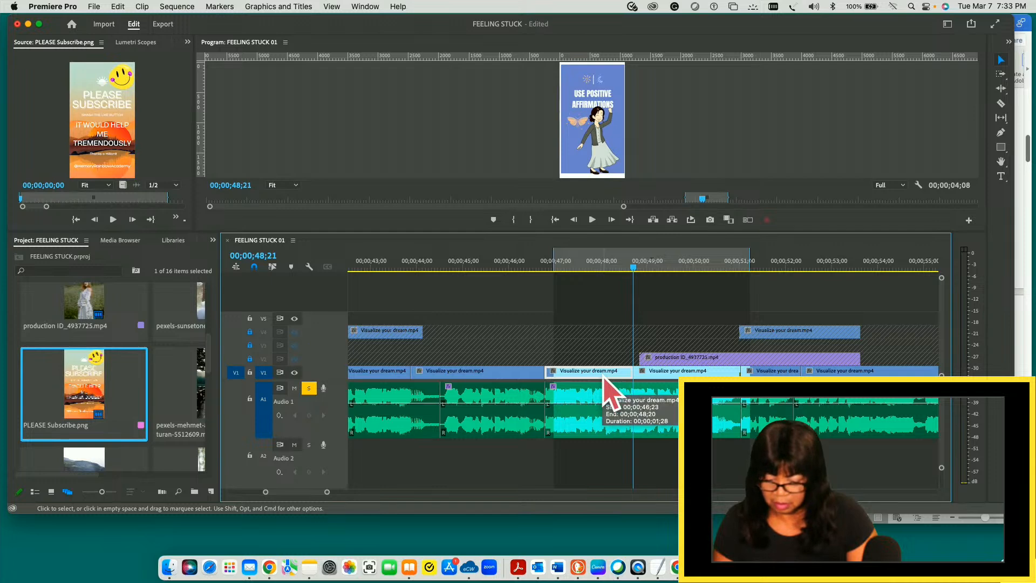
pyautogui.moveTo(606, 377); pyautogui.dragTo(613, 326)
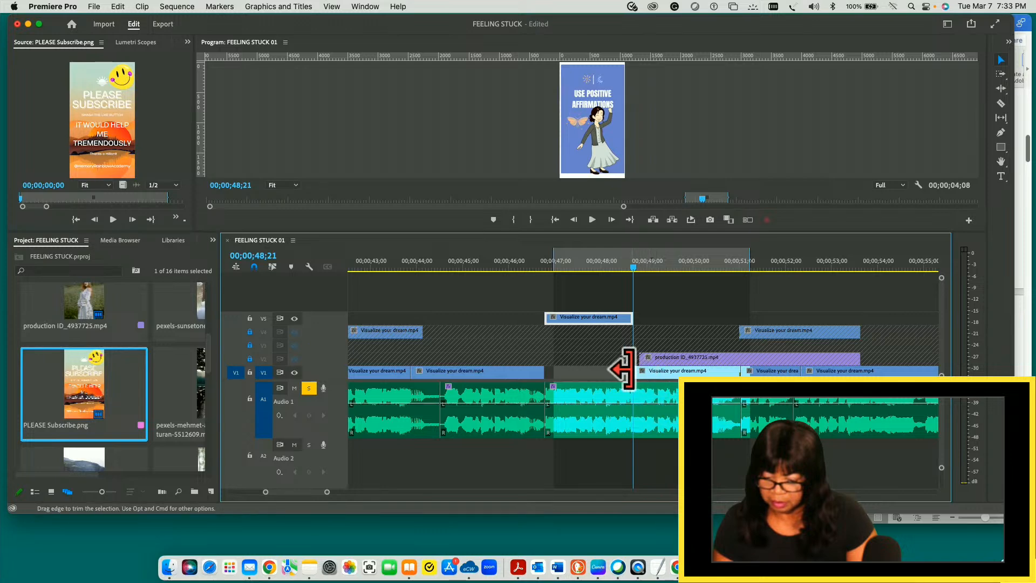
# - Move the remaining V1 piece from 00;00;48;21 back against the clip ending at 00;00;46;23, closing the gap between them
pyautogui.moveTo(624, 370); pyautogui.dragTo(600, 369)
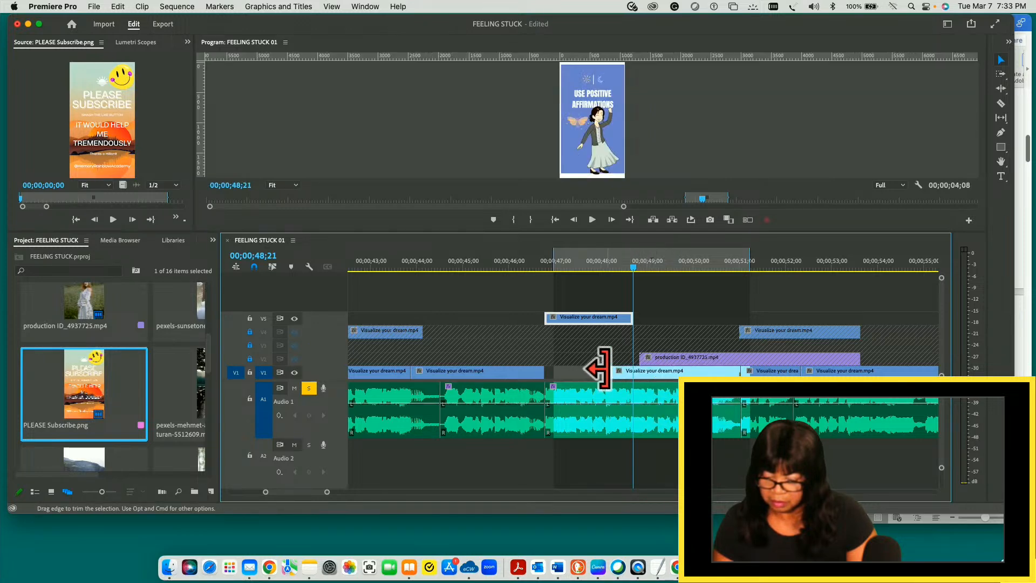
pyautogui.click(614, 266)
pyautogui.moveTo(614, 267); pyautogui.dragTo(626, 267)
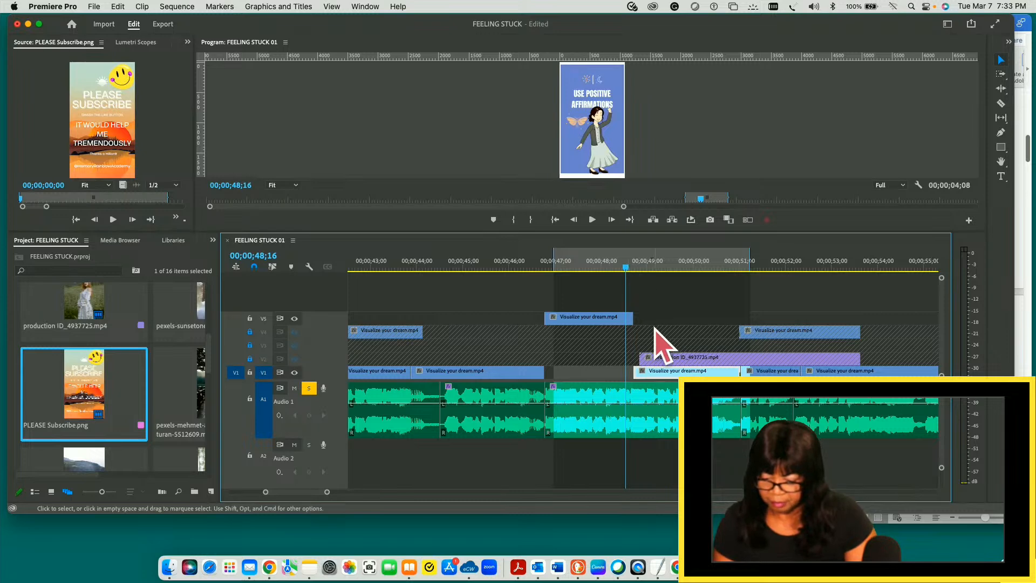
pyautogui.click(638, 267)
pyautogui.moveTo(639, 267); pyautogui.dragTo(670, 267)
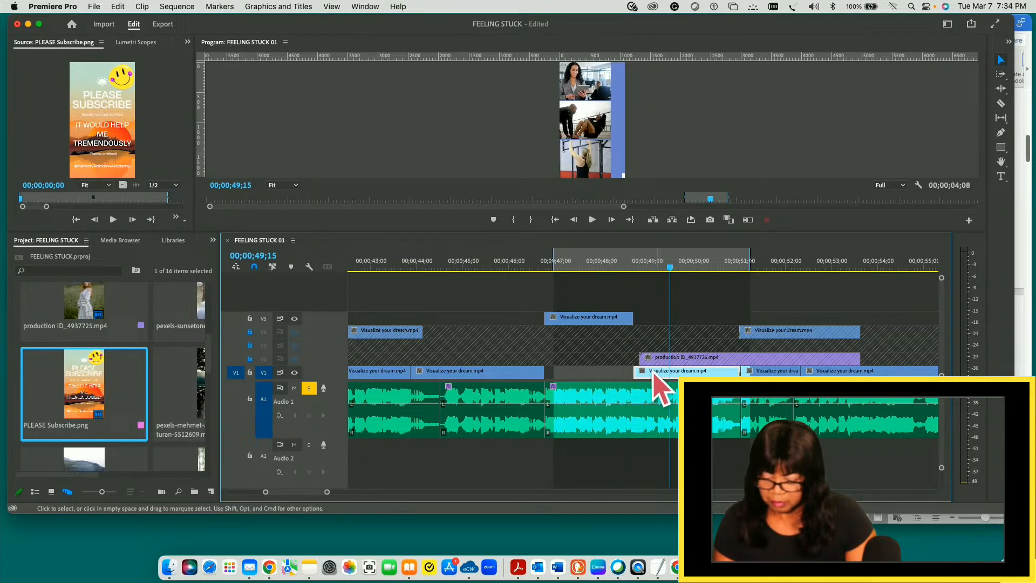
pyautogui.moveTo(651, 378); pyautogui.dragTo(558, 373)
# - Play the rearranged V1 cut from 00;00;46;07 to 00;00;49;18, and again from about 00;00;45;25 to 00;00;49;19
pyautogui.moveTo(670, 268); pyautogui.dragTo(519, 285)
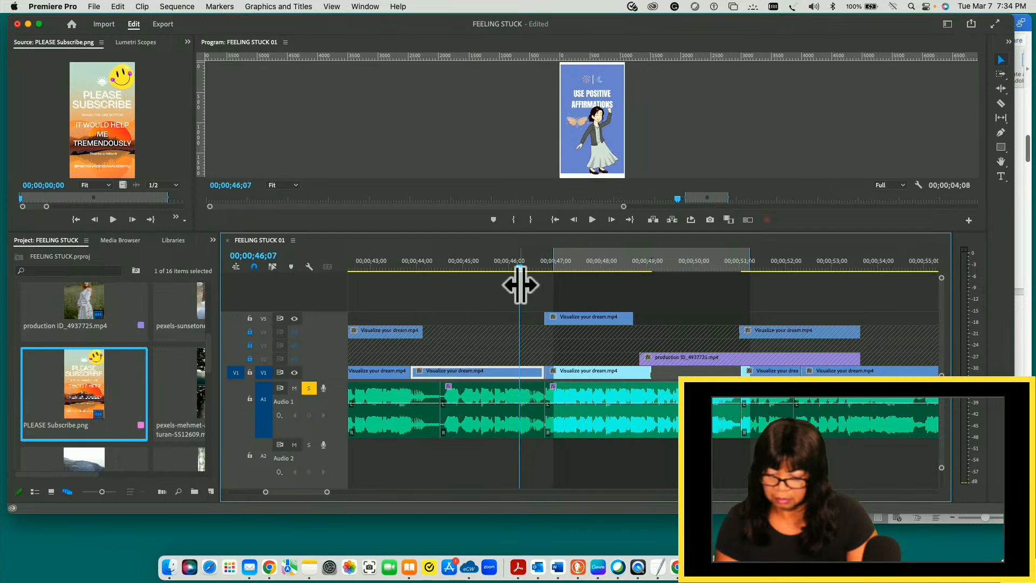
pyautogui.press('space')
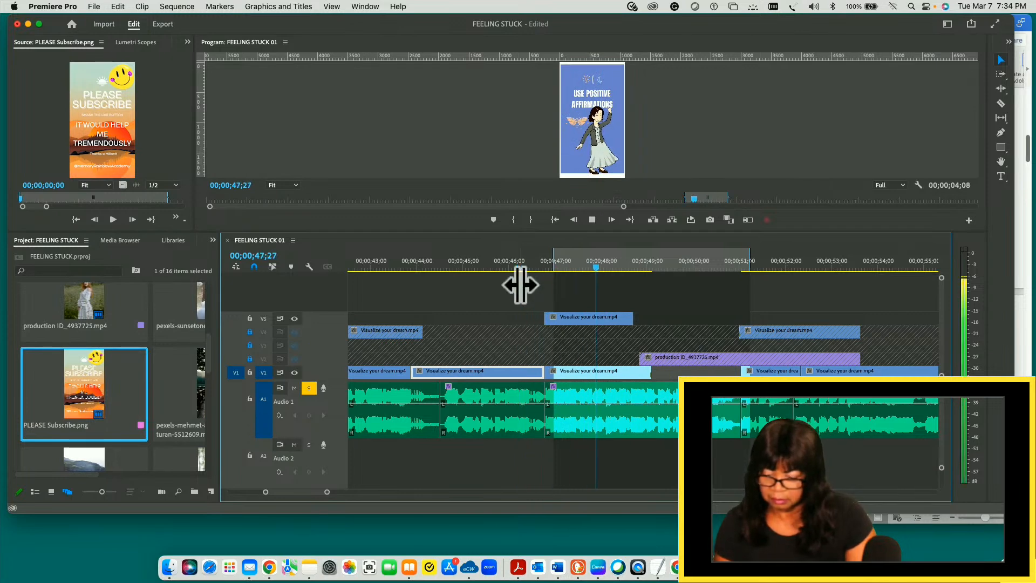
pyautogui.press('space')
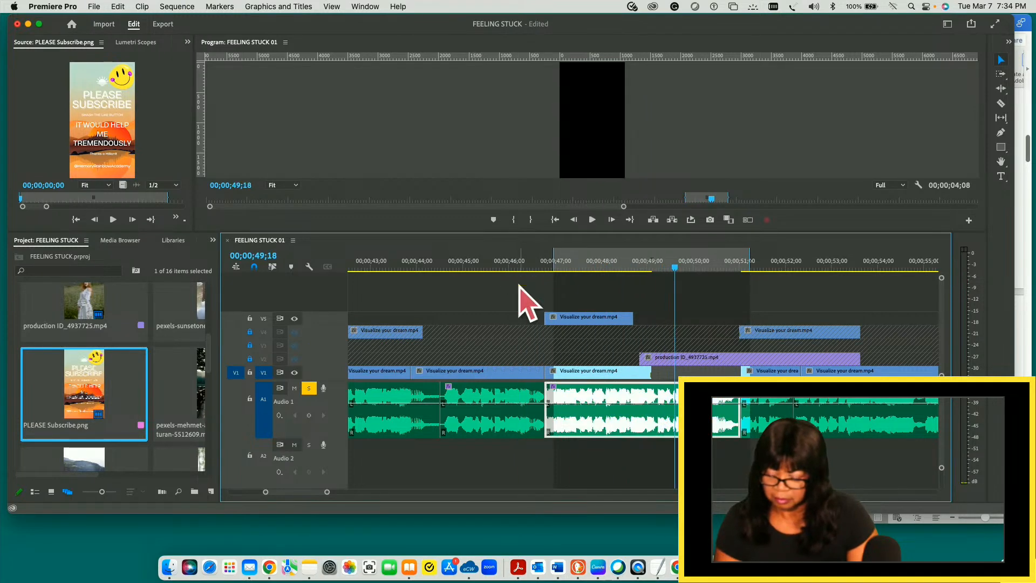
pyautogui.moveTo(674, 269); pyautogui.dragTo(500, 282)
pyautogui.press('space')
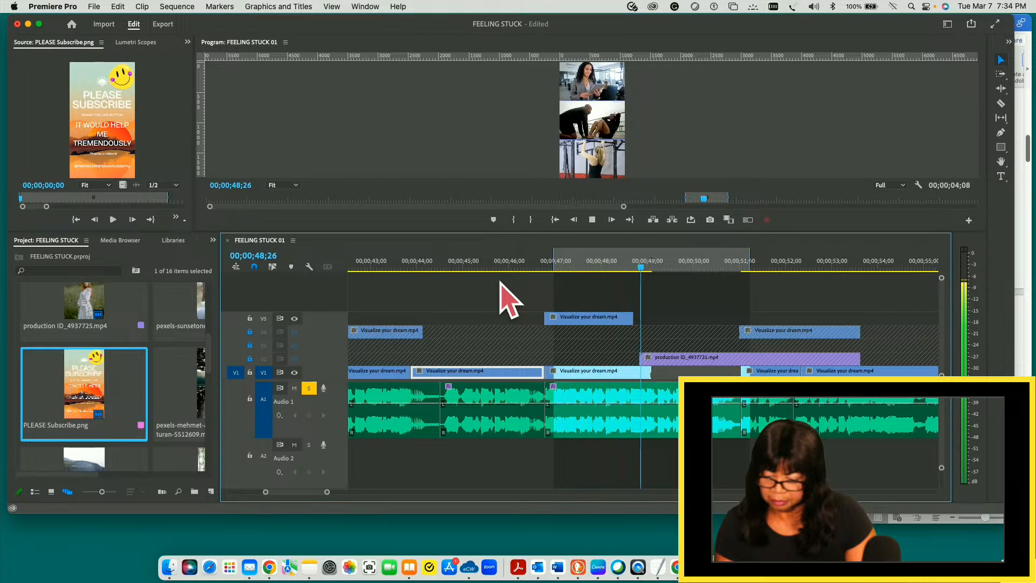
pyautogui.press('space')
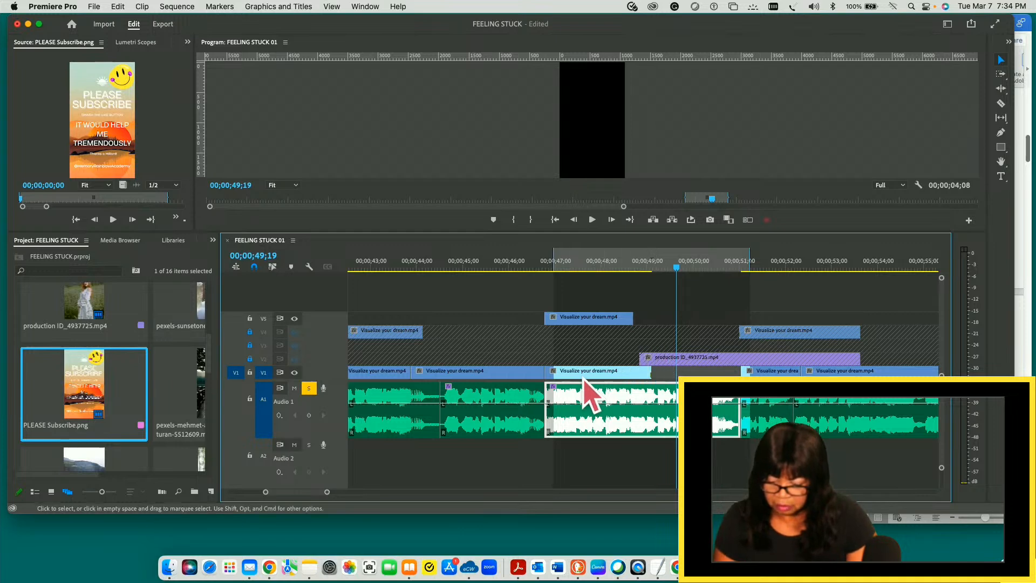
# - Shift the moved V1 clip earlier to start at about 00;00;46;09, overlapping the preceding clip's end, and play through to 00;00;50;15
pyautogui.click(534, 371)
pyautogui.moveTo(542, 371)
pyautogui.mouseDown()
pyautogui.moveTo(516, 371)
pyautogui.moveTo(548, 370)
pyautogui.mouseUp()
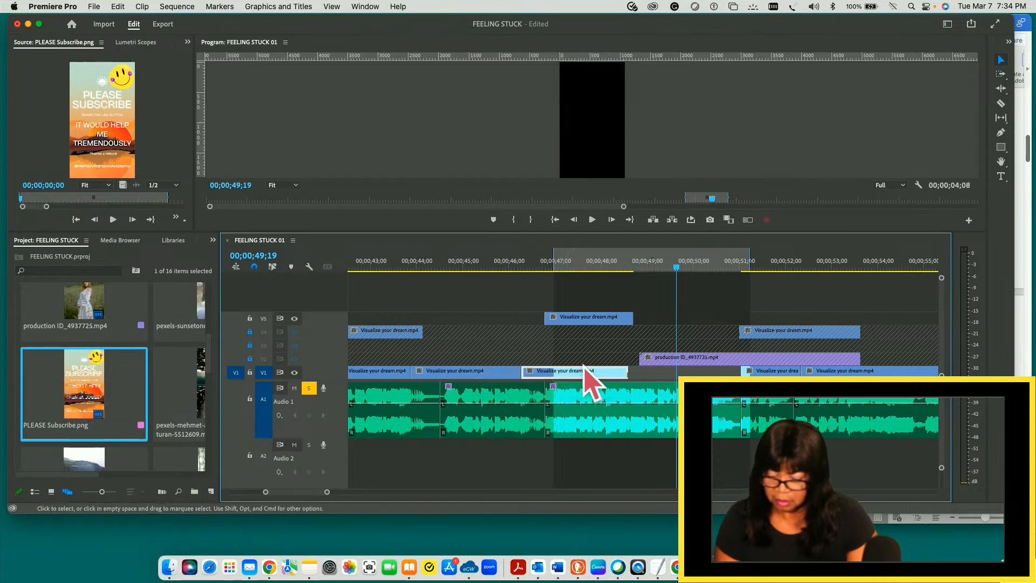
pyautogui.moveTo(606, 289); pyautogui.dragTo(473, 302)
pyautogui.press('space')
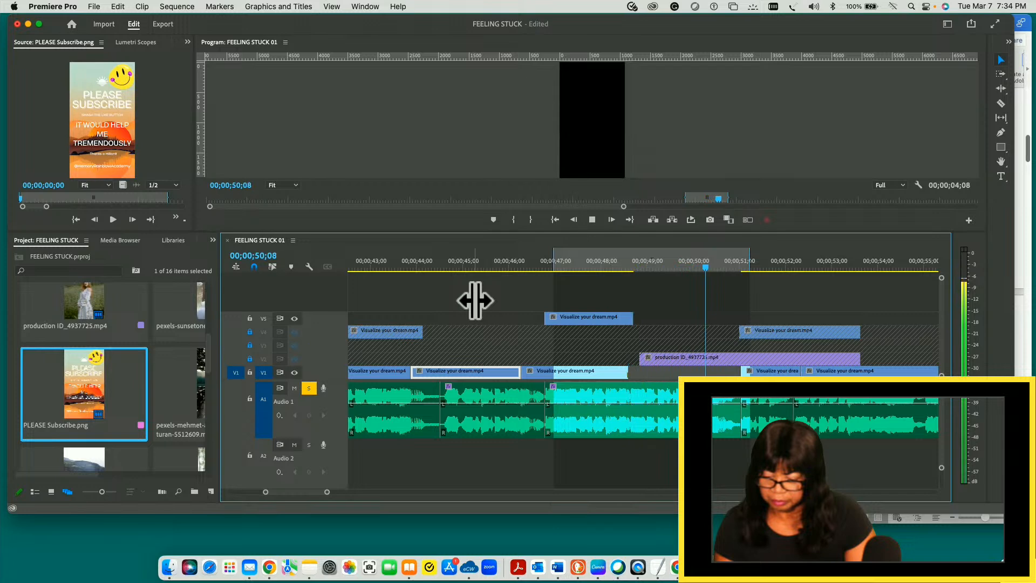
pyautogui.press('space')
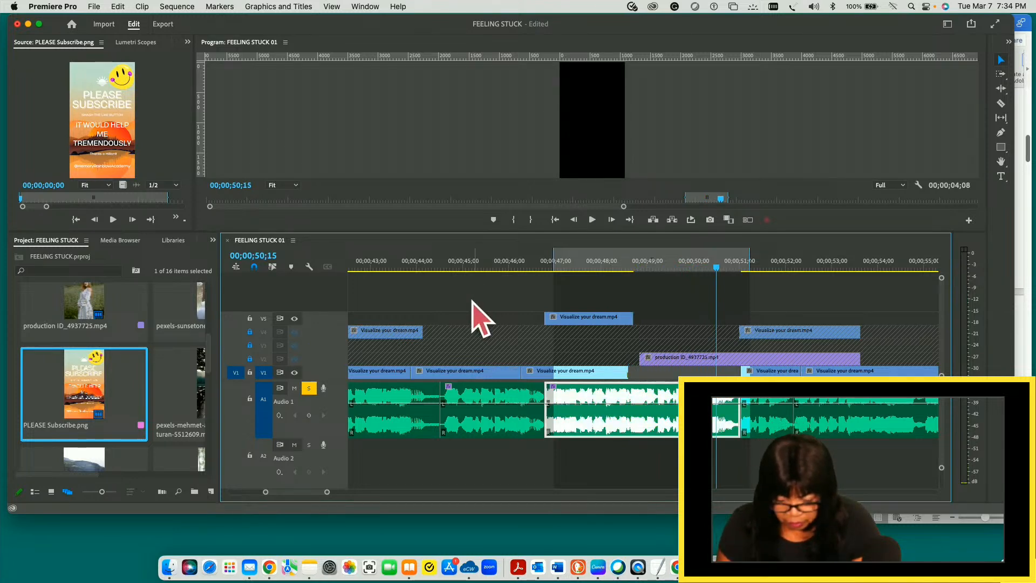
# - Hide track V5 and replay the V1 clip several times from about 00;00;46;09, finishing at 00;00;50;06
pyautogui.click(294, 319)
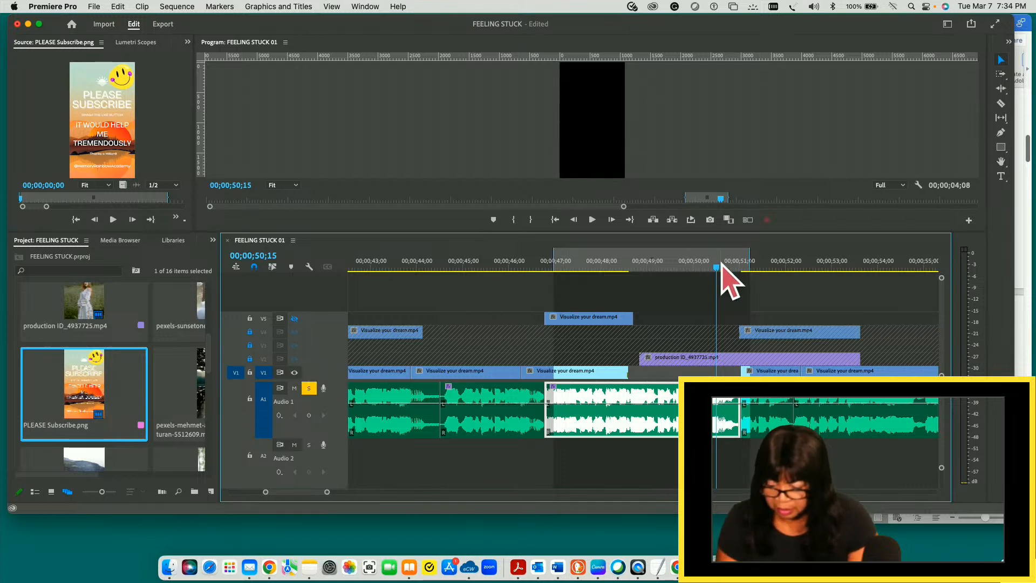
pyautogui.moveTo(718, 268); pyautogui.dragTo(524, 271)
pyautogui.press('space')
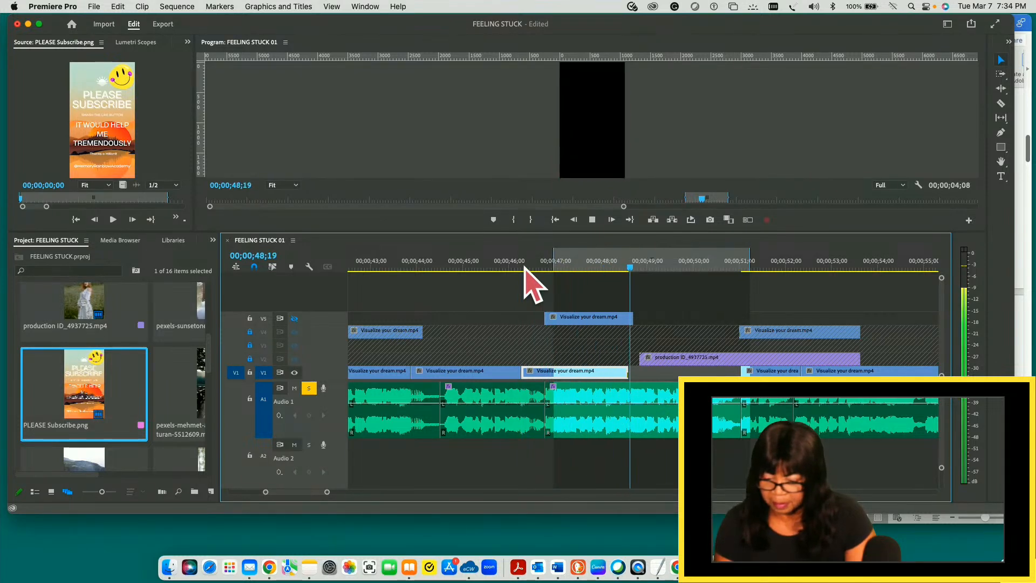
pyautogui.press('space')
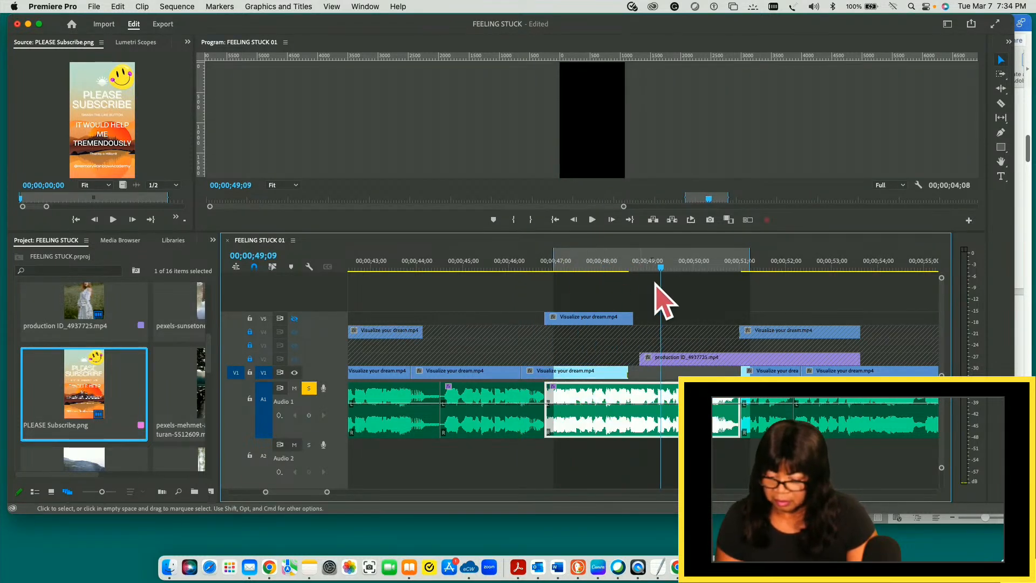
pyautogui.moveTo(662, 272); pyautogui.dragTo(525, 275)
pyautogui.press('space')
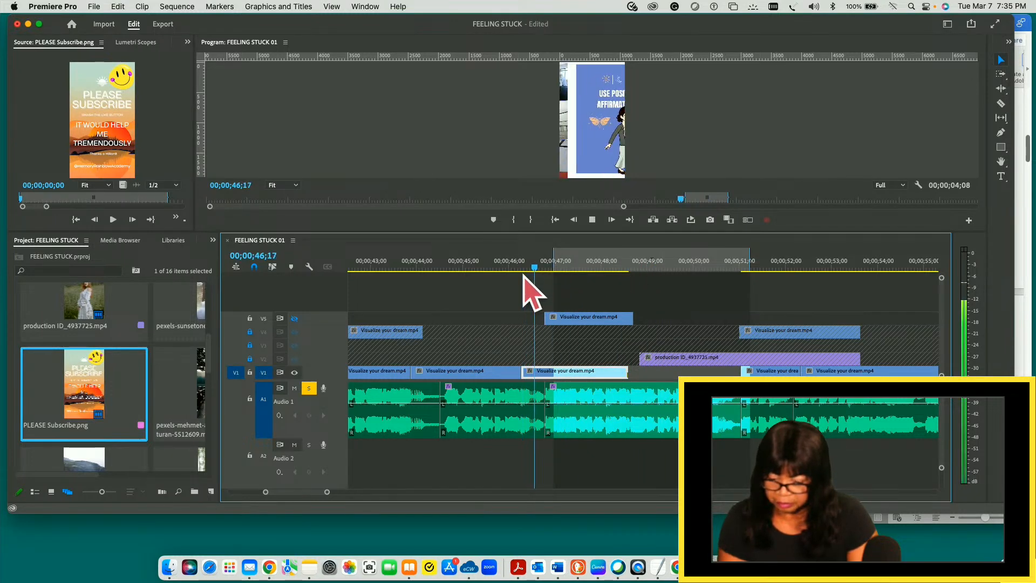
pyautogui.press('space')
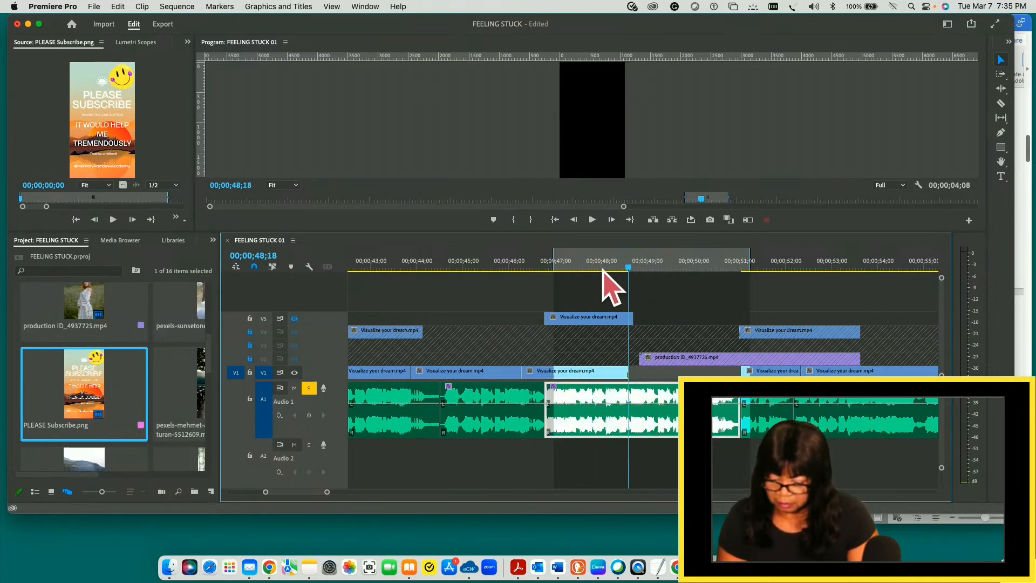
pyautogui.click(523, 272)
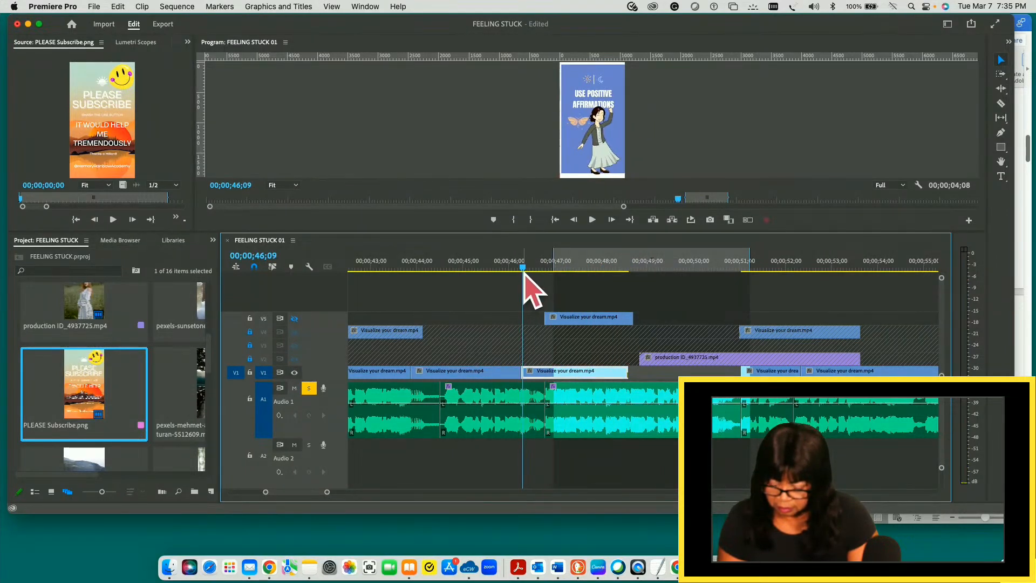
pyautogui.press('space')
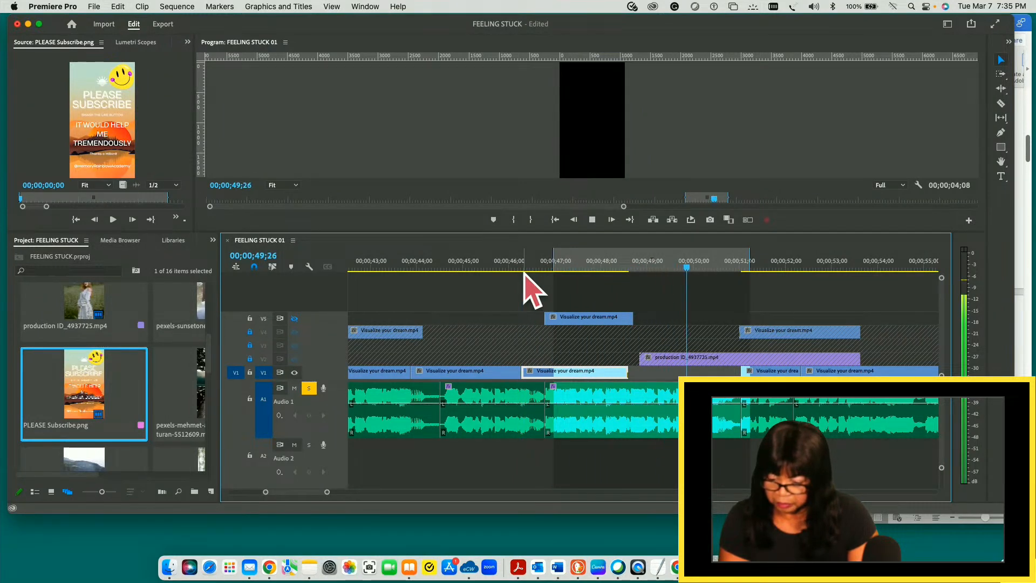
pyautogui.press('space')
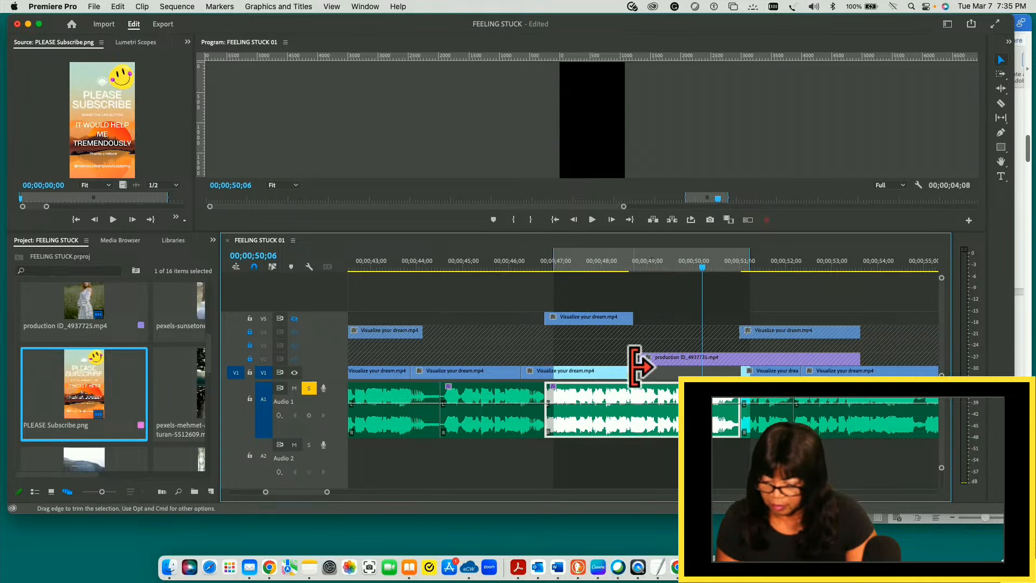
# - Save the project and extend the end of the shifted V1 clip to 00;00;51;00, where it meets the next clip
pyautogui.press('super+s')
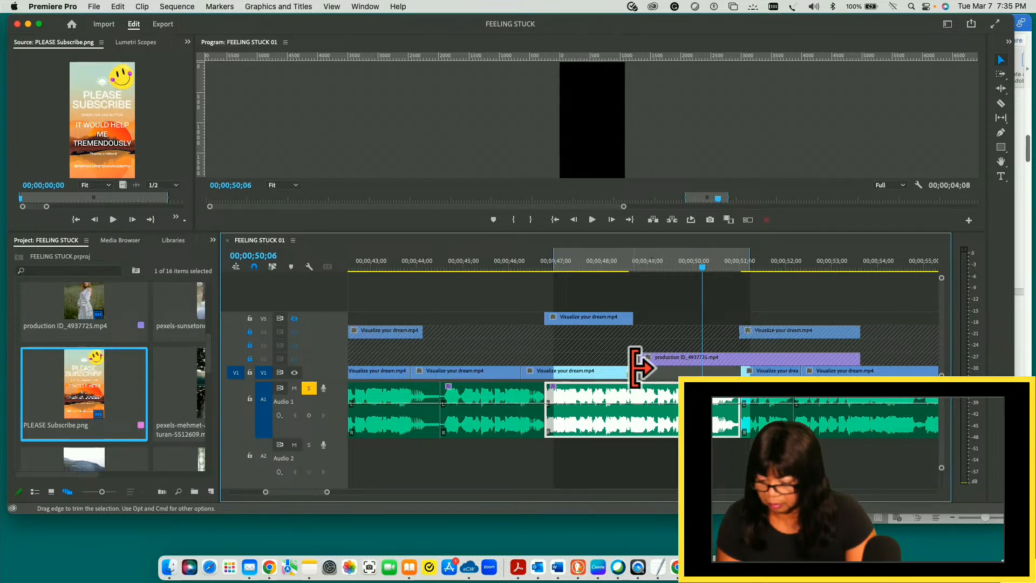
pyautogui.moveTo(640, 365); pyautogui.dragTo(738, 365)
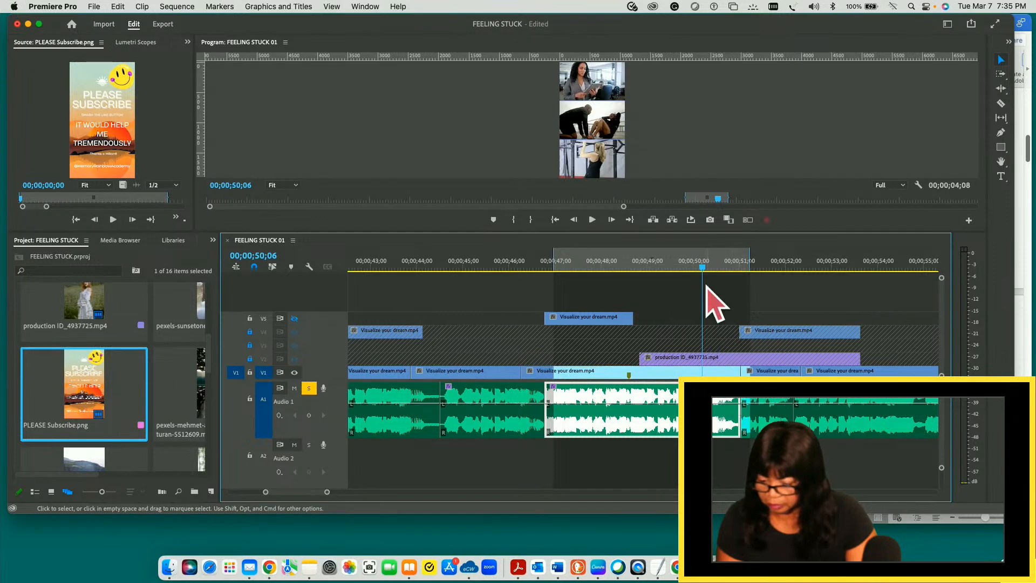
# - Play the extended V1 clip from about 00;00;46;09 to 00;00;54;00, and replay the sequence from about 00;00;43;26
pyautogui.moveTo(703, 291); pyautogui.dragTo(525, 283)
pyautogui.press('space')
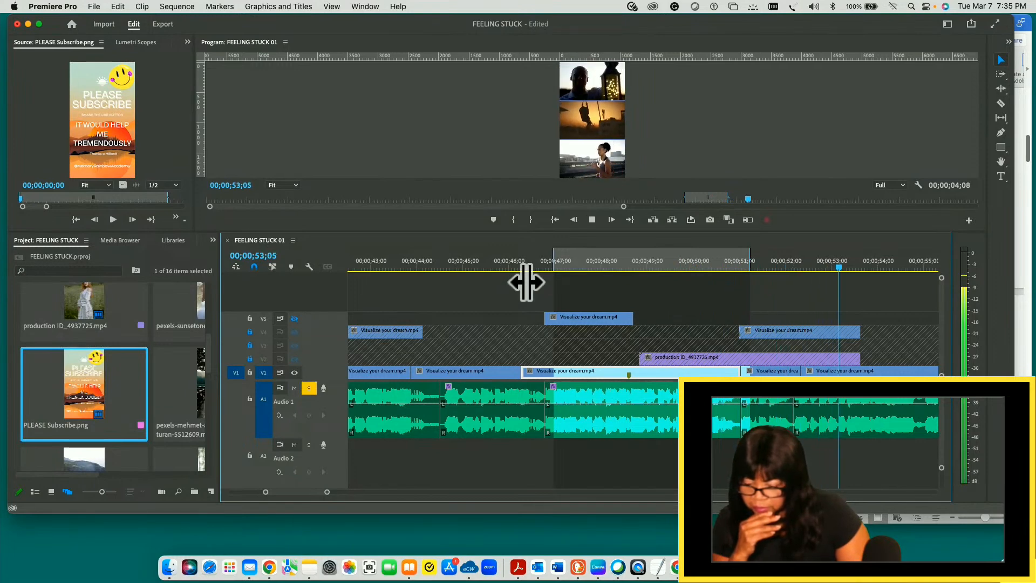
pyautogui.press('space')
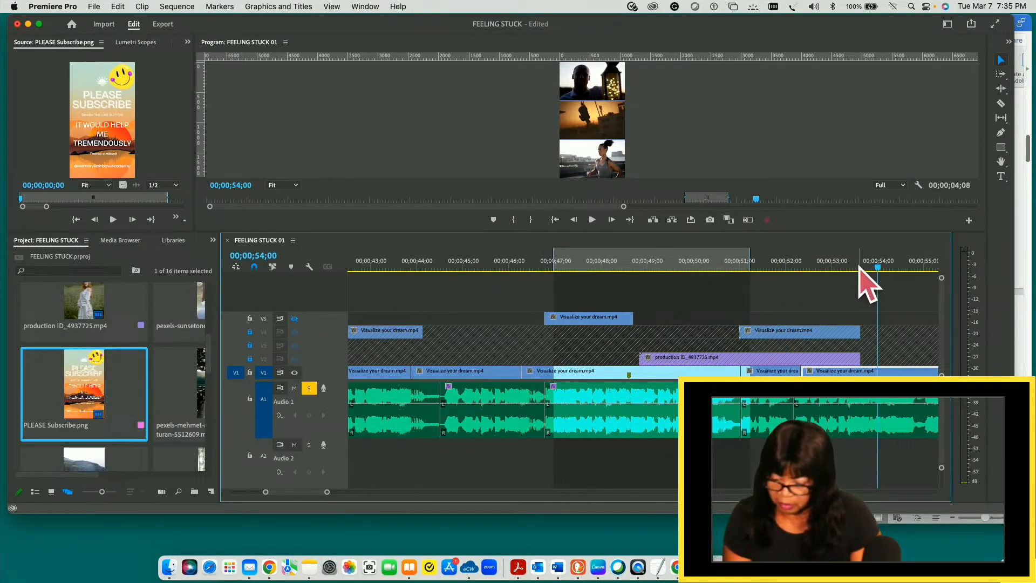
pyautogui.click(498, 311)
pyautogui.moveTo(498, 311); pyautogui.dragTo(410, 311)
pyautogui.press('space')
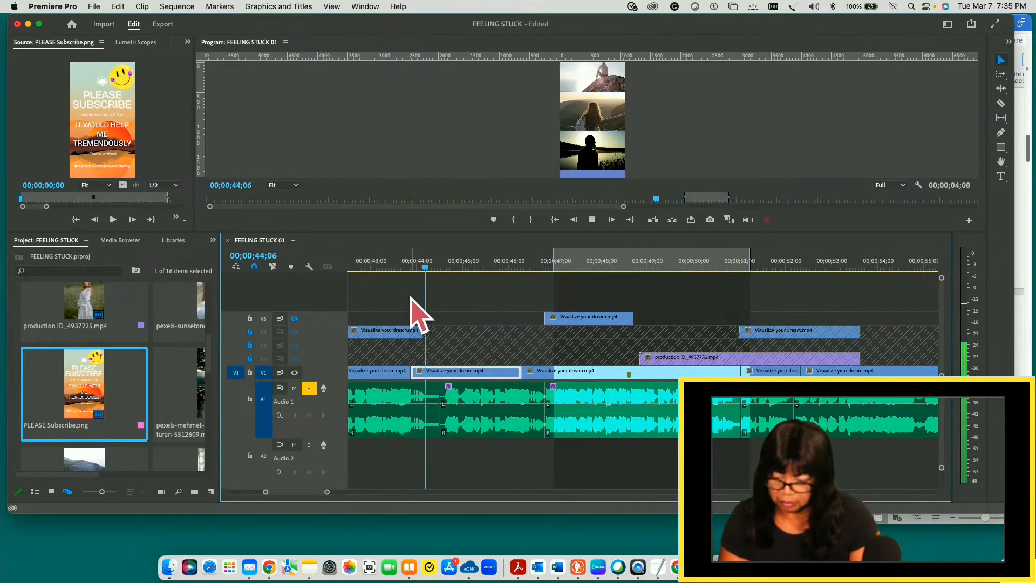
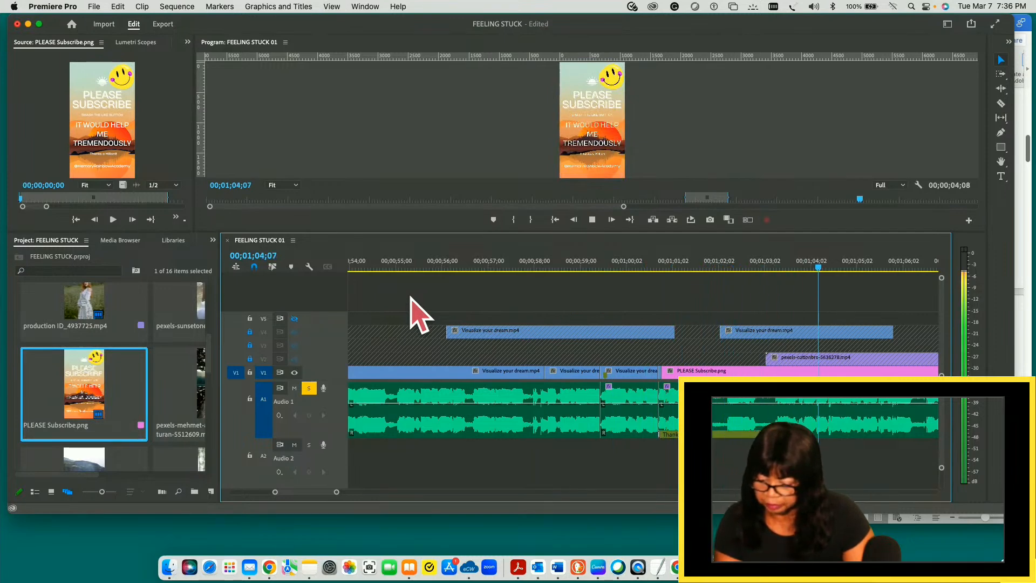
# - Stop playback, save the project and lock video track V5
pyautogui.press('space')
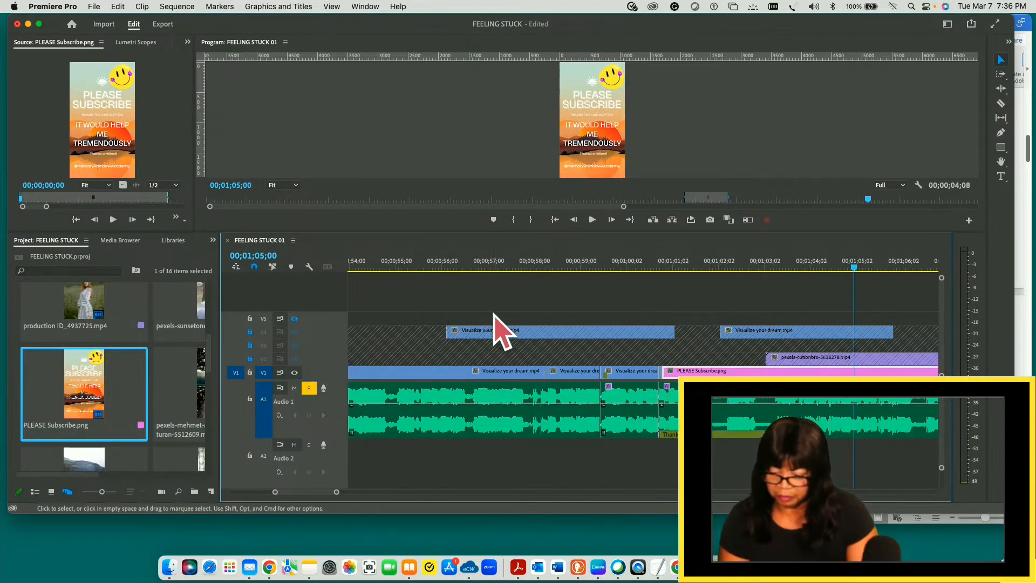
pyautogui.click(95, 6)
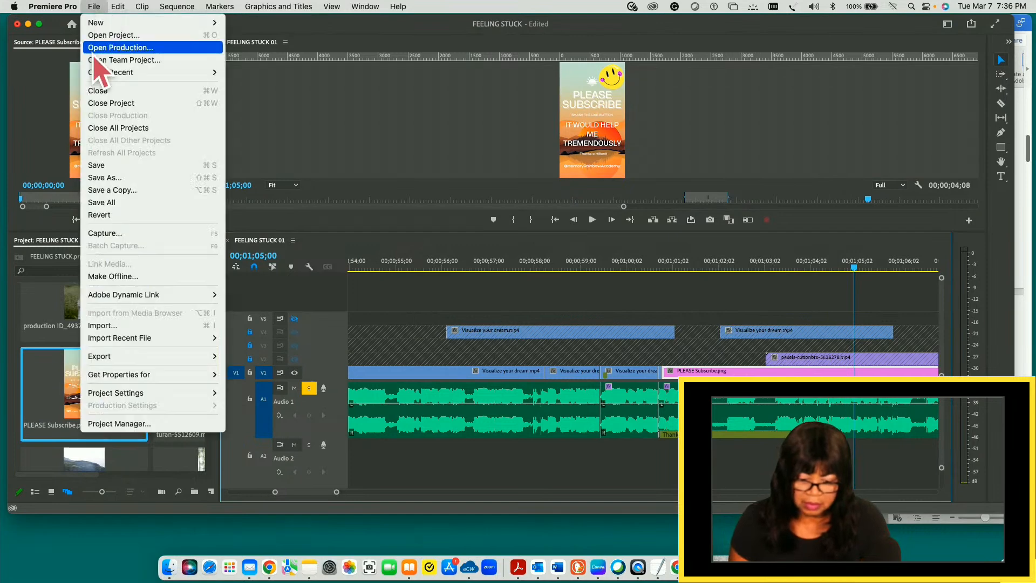
pyautogui.click(107, 165)
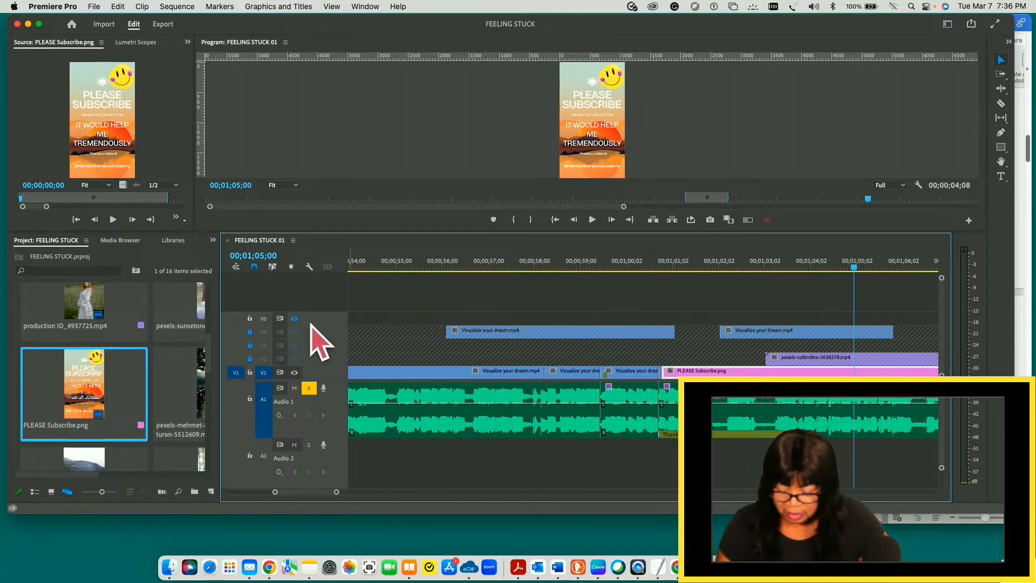
pyautogui.click(249, 319)
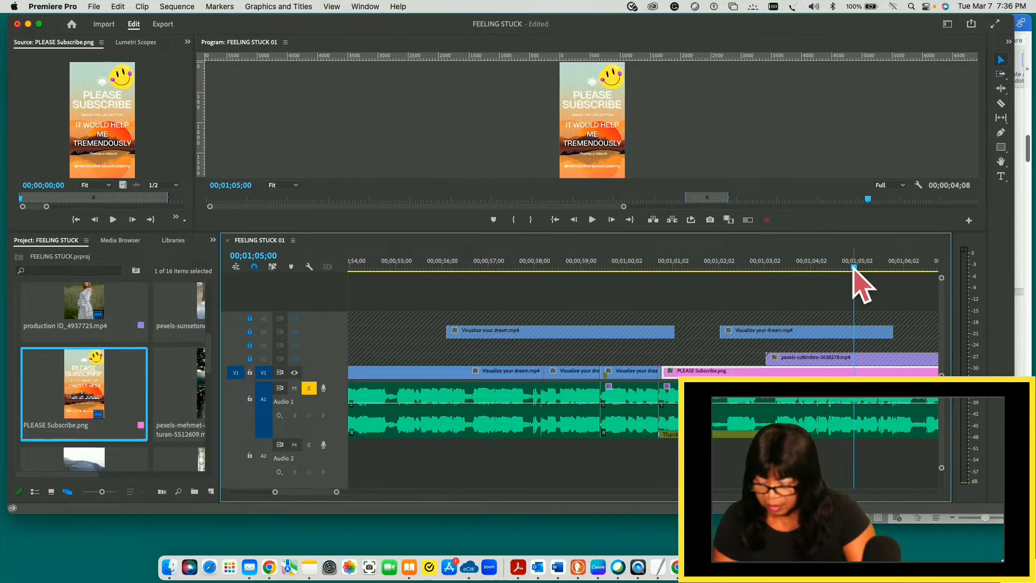
# - Move the playhead to 00;01;01;00, at the start of the PLEASE Subscribe.png clip
pyautogui.press('-')
pyautogui.press('-')
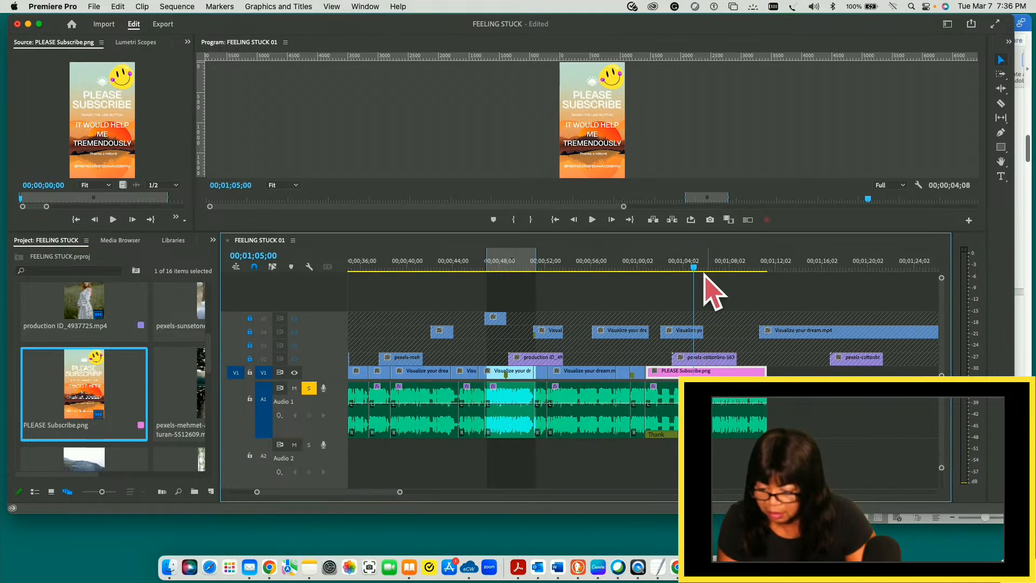
pyautogui.moveTo(695, 268); pyautogui.dragTo(649, 267)
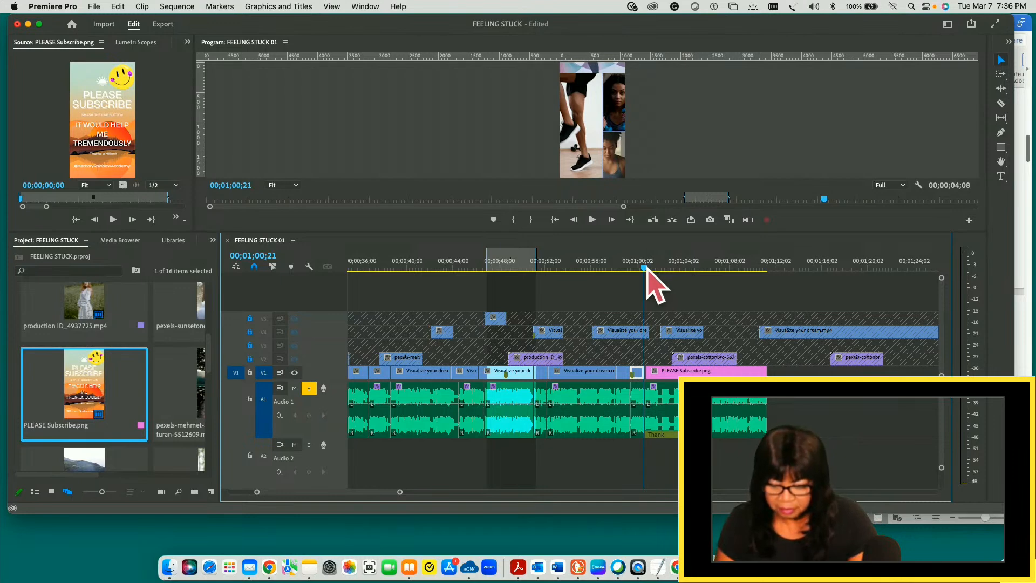
pyautogui.moveTo(647, 269); pyautogui.dragTo(653, 268)
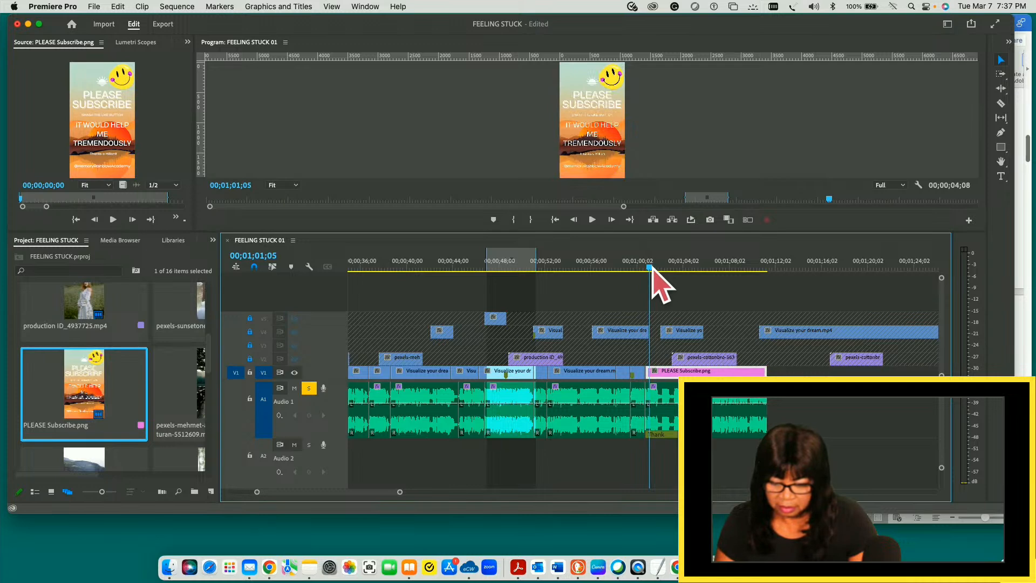
pyautogui.moveTo(651, 269); pyautogui.dragTo(649, 269)
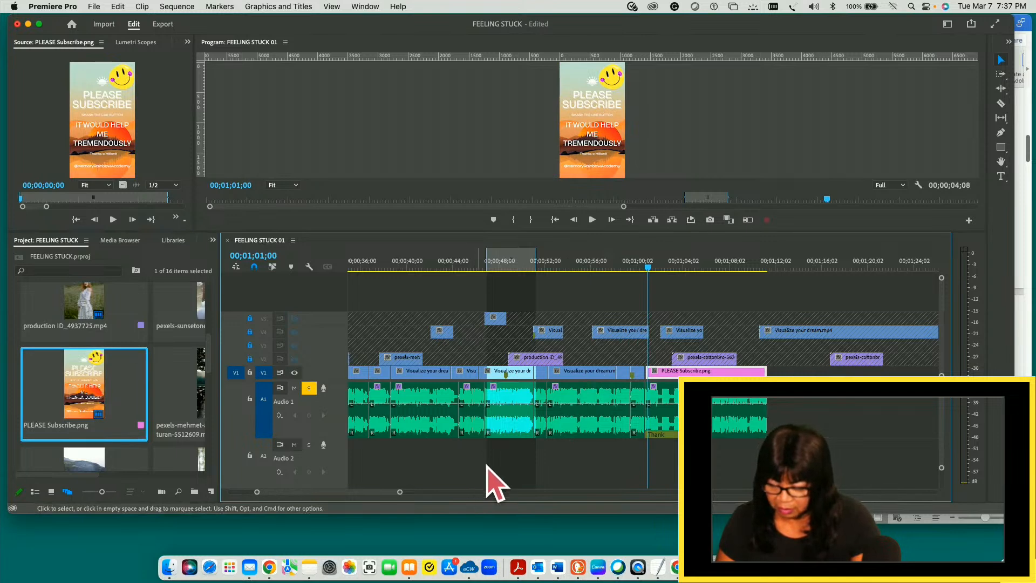
# - Return to the beginning of the sequence and play from 00;00;01;22 across the first cut
pyautogui.moveTo(383, 494)
pyautogui.mouseDown()
pyautogui.moveTo(396, 494)
pyautogui.moveTo(324, 491)
pyautogui.moveTo(347, 484)
pyautogui.moveTo(262, 491)
pyautogui.mouseUp()
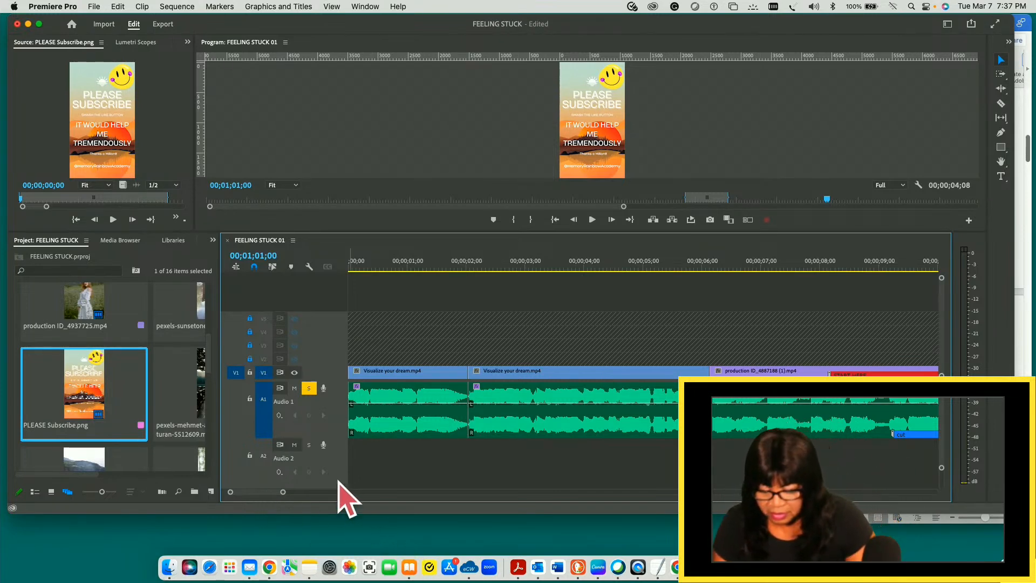
pyautogui.moveTo(261, 494); pyautogui.dragTo(266, 494)
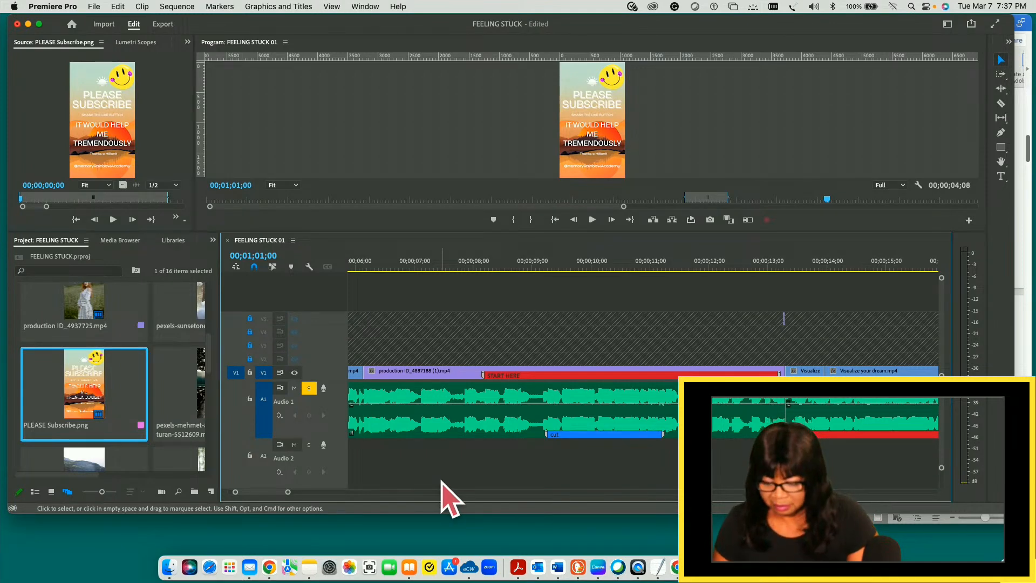
pyautogui.moveTo(289, 493); pyautogui.dragTo(284, 493)
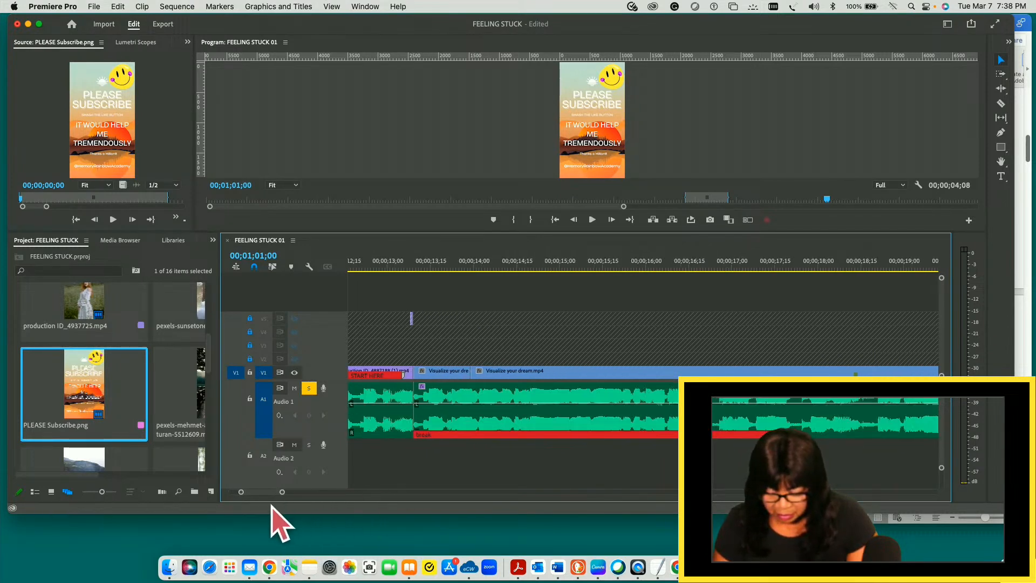
pyautogui.moveTo(260, 496); pyautogui.dragTo(267, 497)
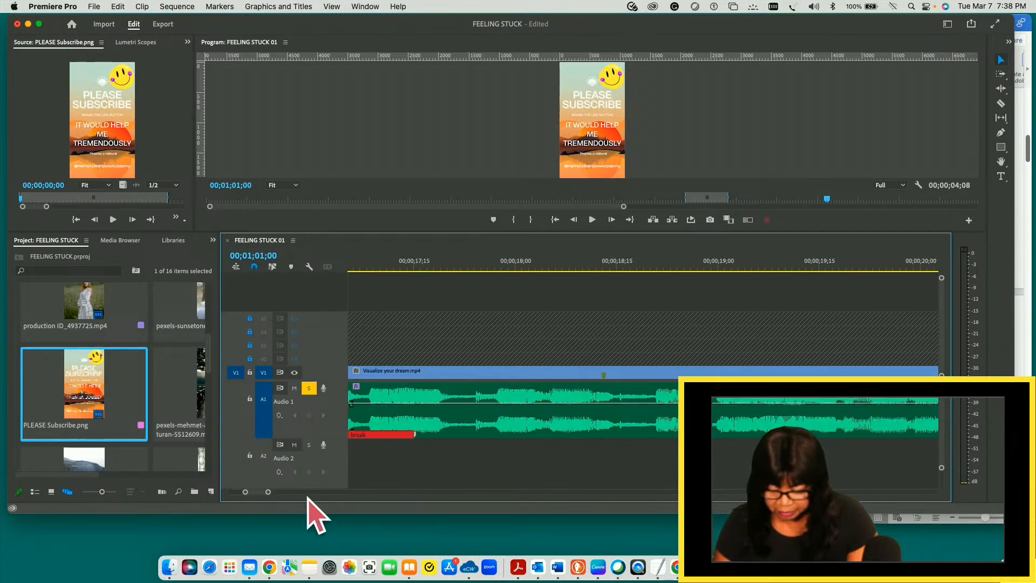
pyautogui.moveTo(257, 494); pyautogui.dragTo(253, 493)
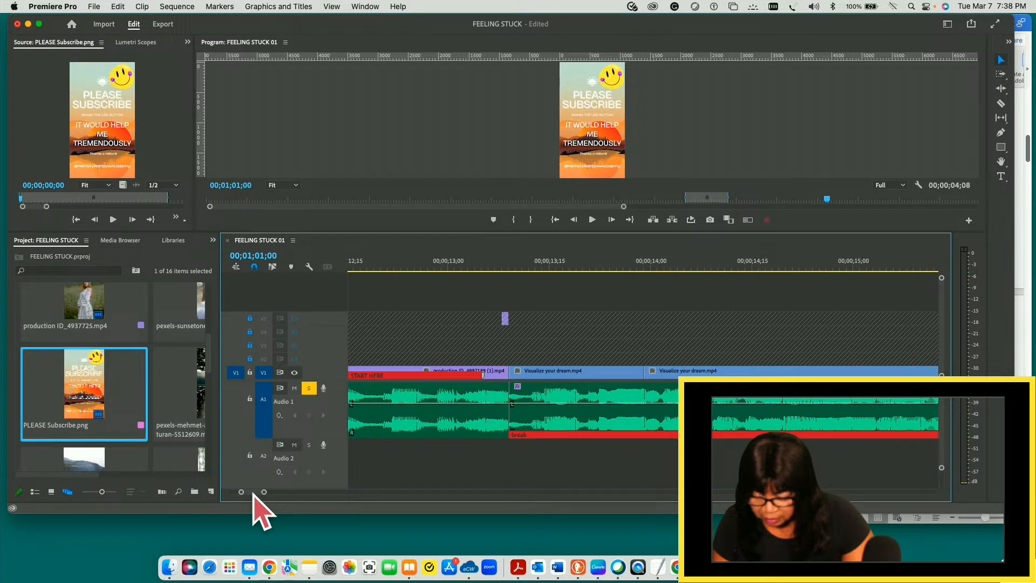
pyautogui.moveTo(254, 494); pyautogui.dragTo(247, 493)
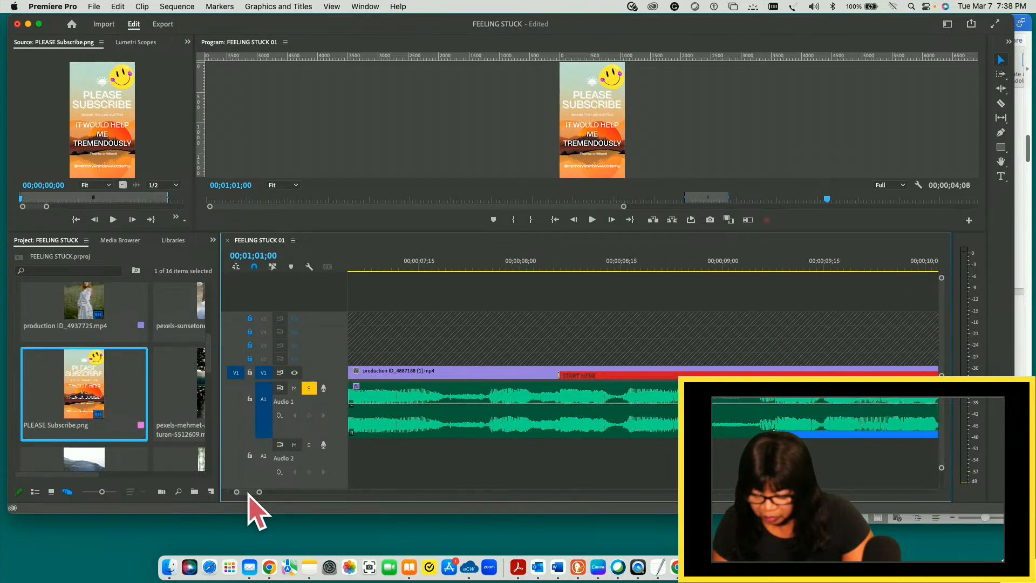
pyautogui.moveTo(248, 493); pyautogui.dragTo(242, 493)
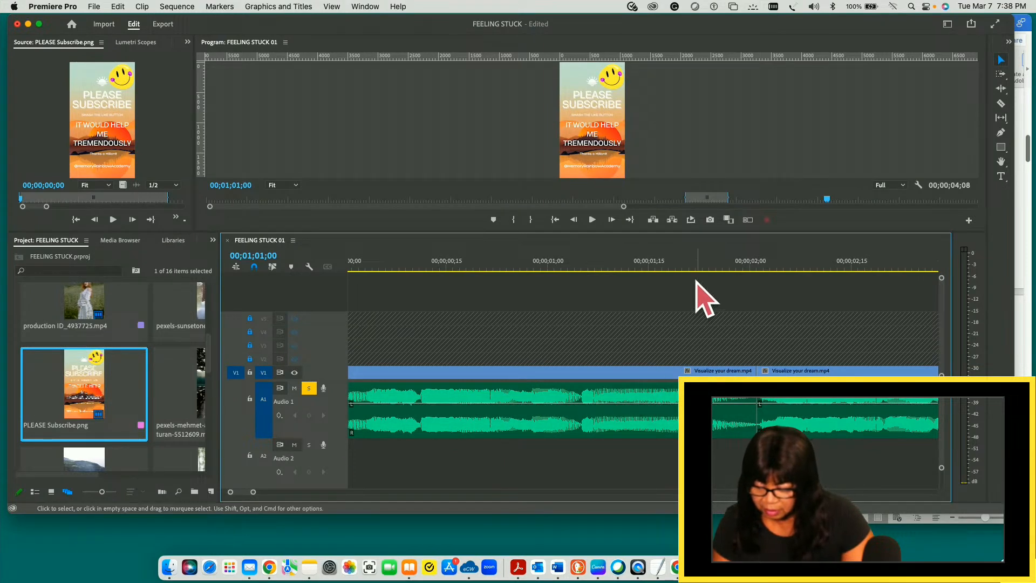
pyautogui.click(697, 262)
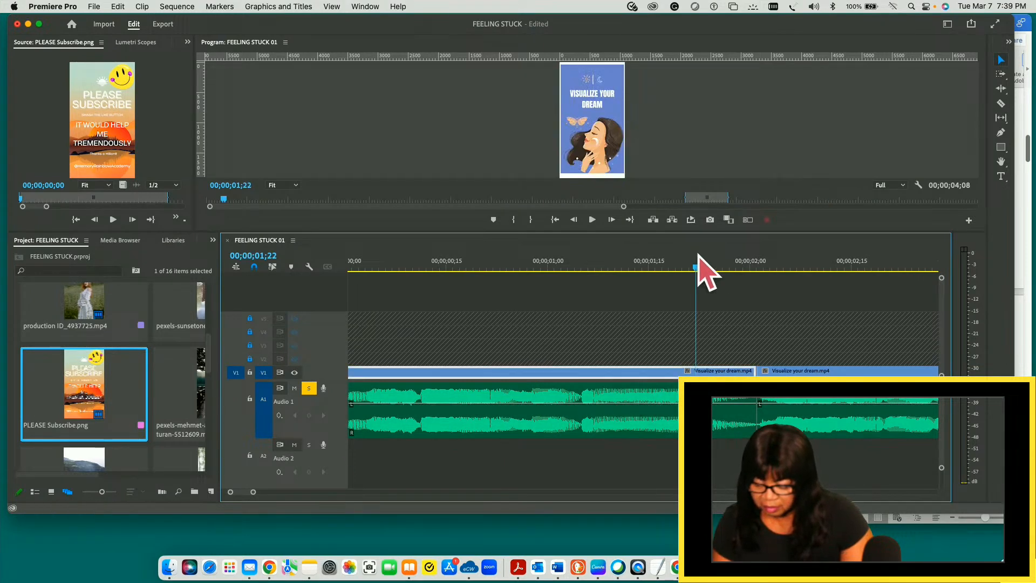
pyautogui.press('space')
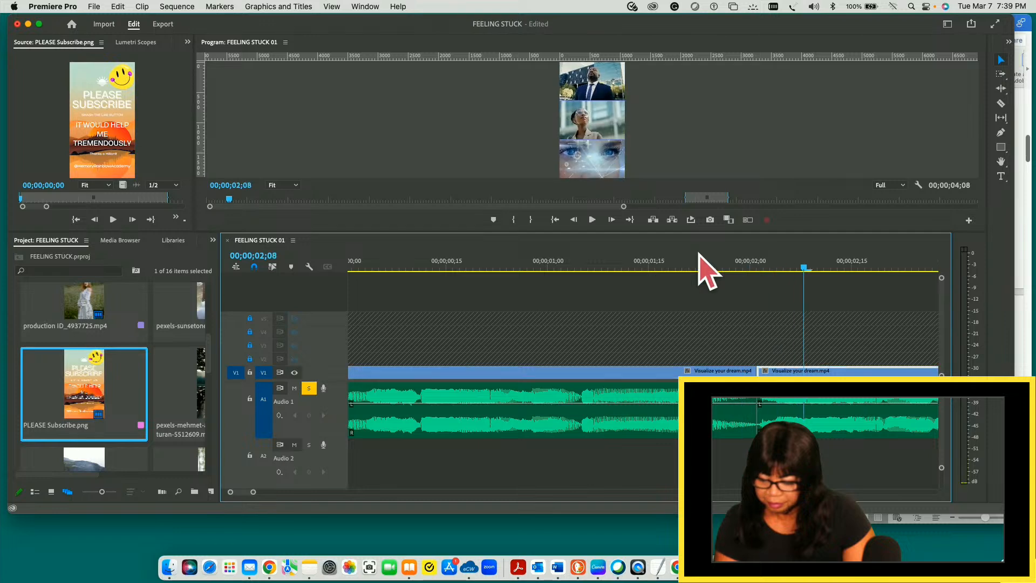
# - Replay the opening from 00;00;00;11 to check the audio around the first cut
pyautogui.moveTo(804, 267); pyautogui.dragTo(419, 280)
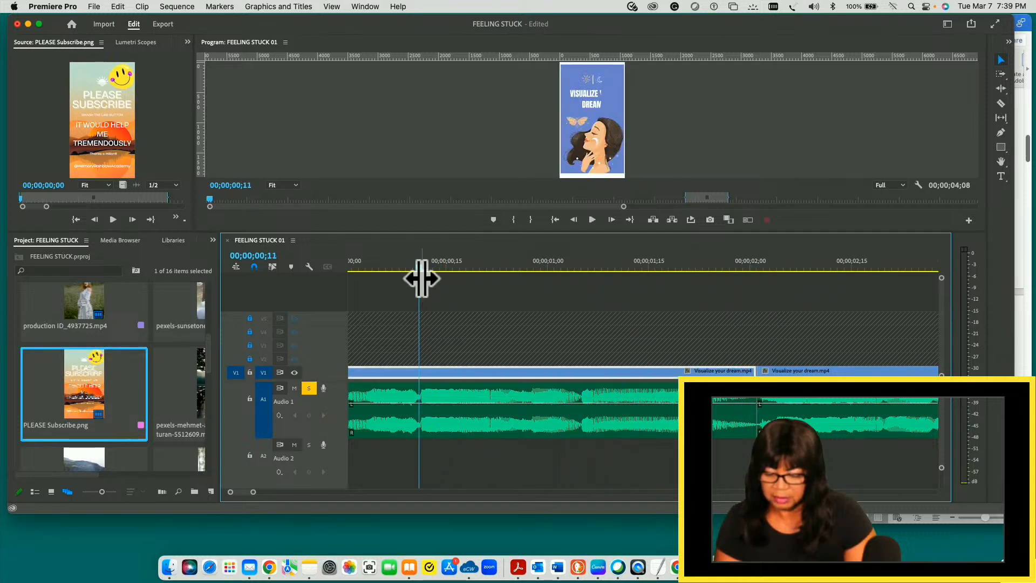
pyautogui.press('space')
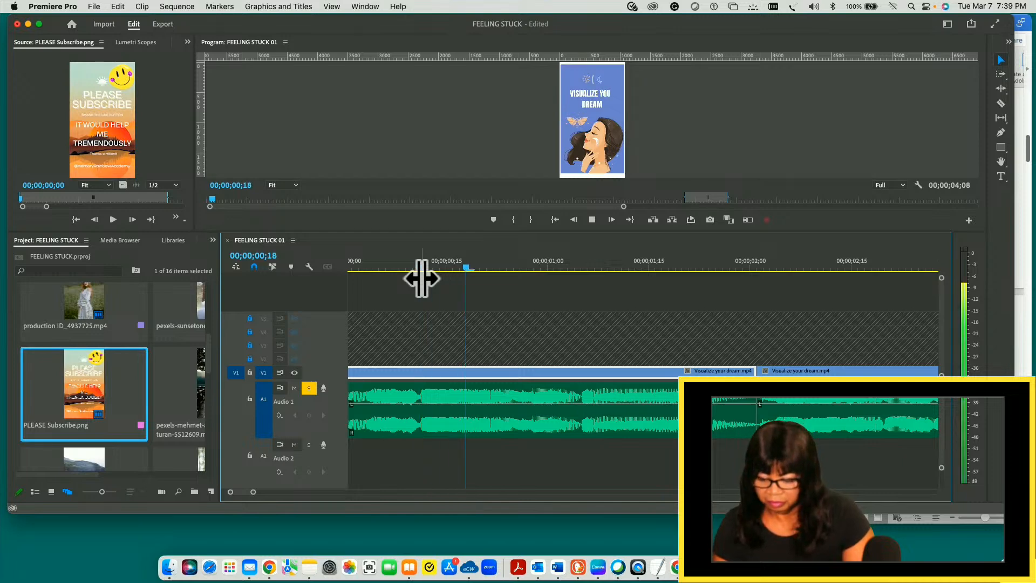
pyautogui.press('space')
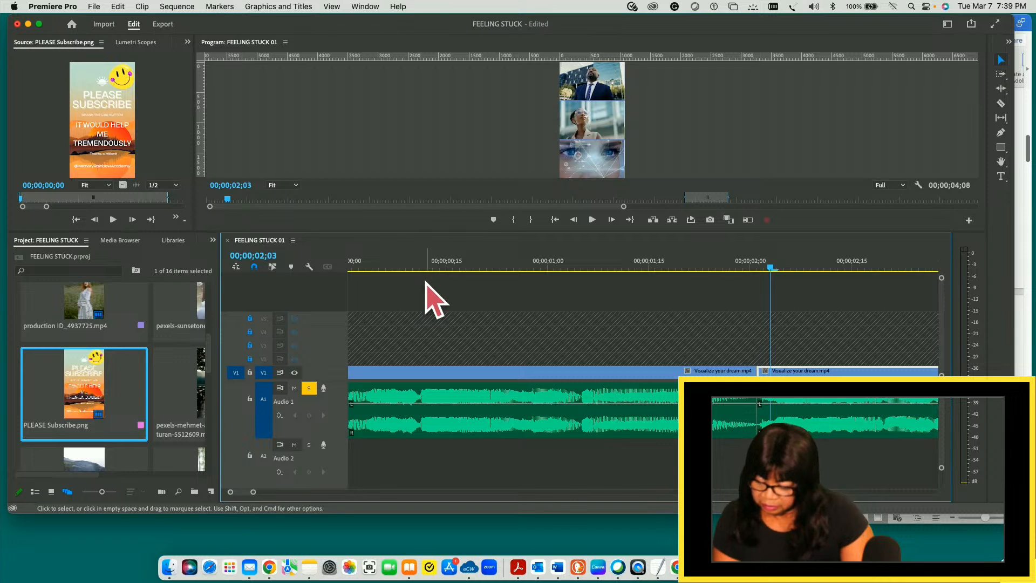
pyautogui.press('space')
pyautogui.press('space')
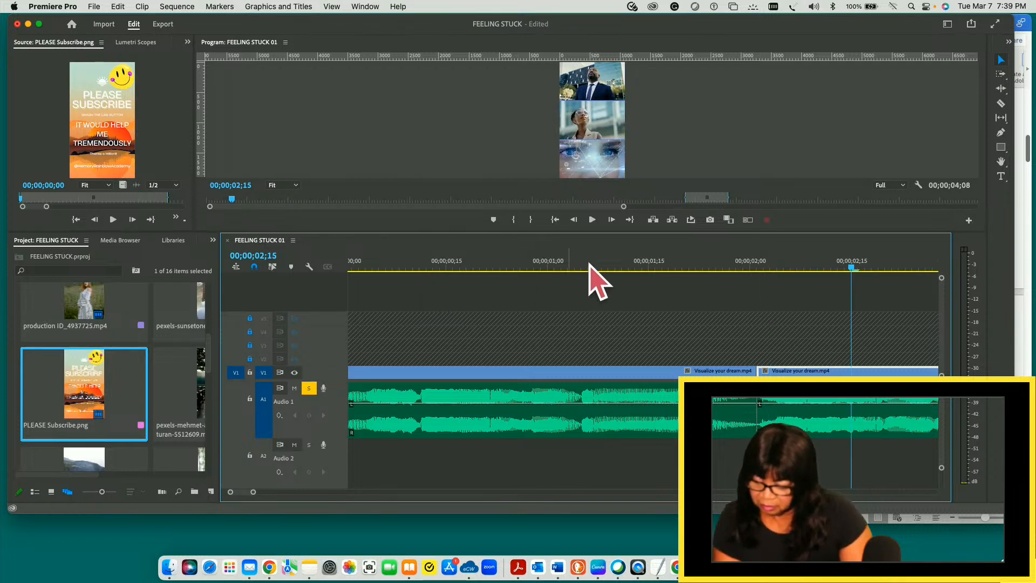
# - Check the audio just past the first cut and split the second clip with its audio at 00;00;02;04
pyautogui.moveTo(854, 268); pyautogui.dragTo(779, 267)
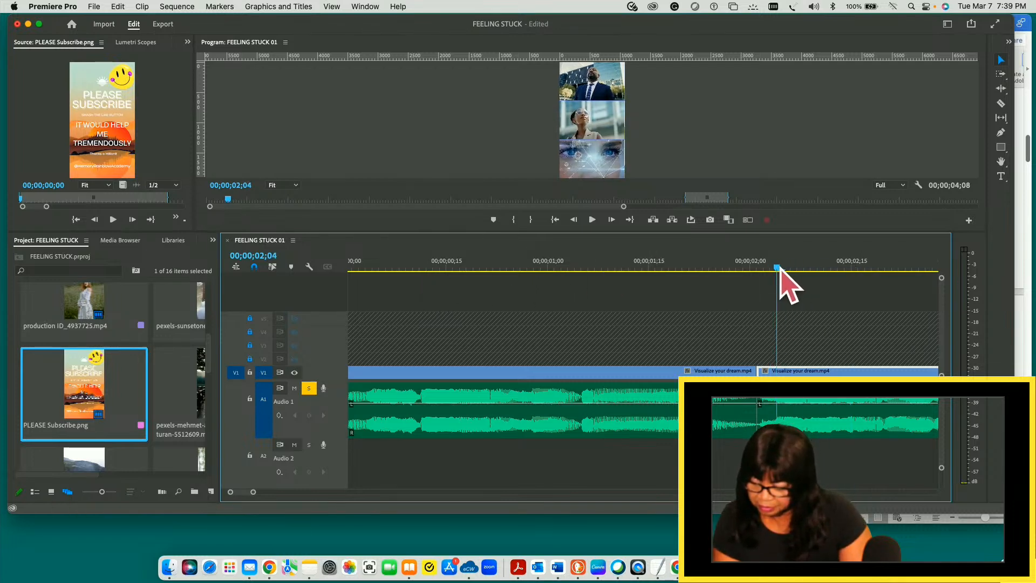
pyautogui.press('space')
pyautogui.press('space')
pyautogui.moveTo(888, 270); pyautogui.dragTo(776, 339)
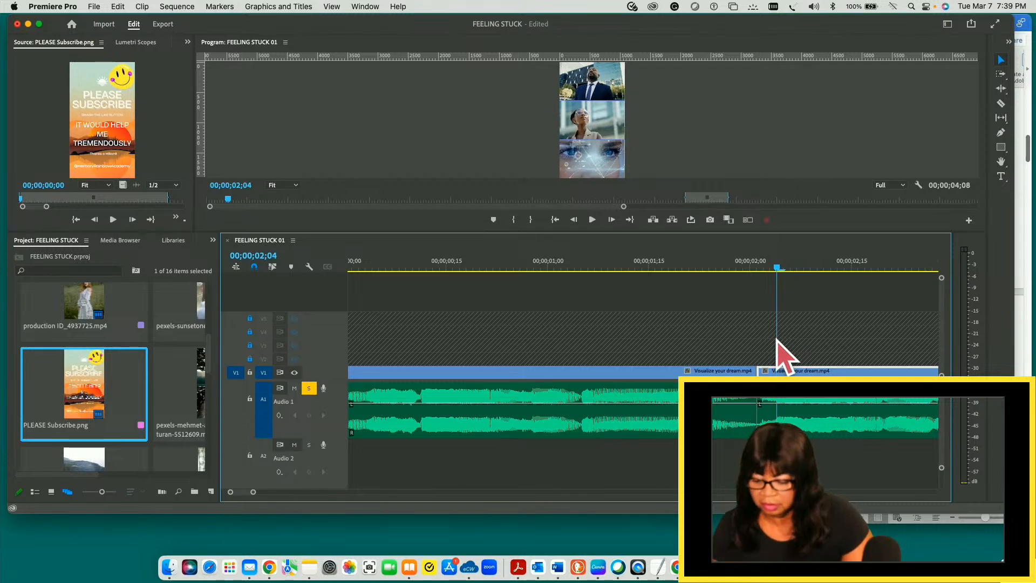
pyautogui.press('space')
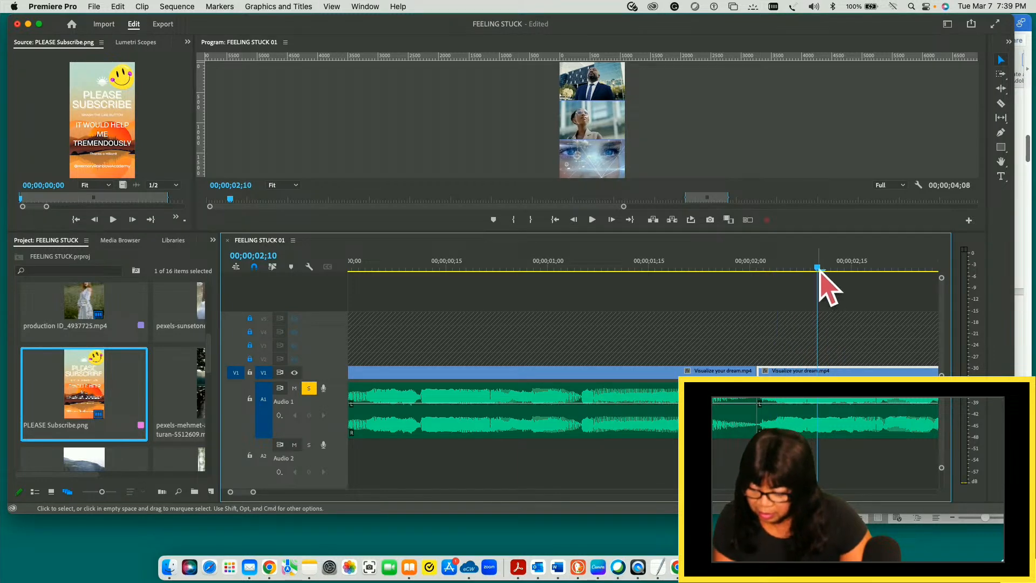
pyautogui.moveTo(818, 267); pyautogui.dragTo(777, 265)
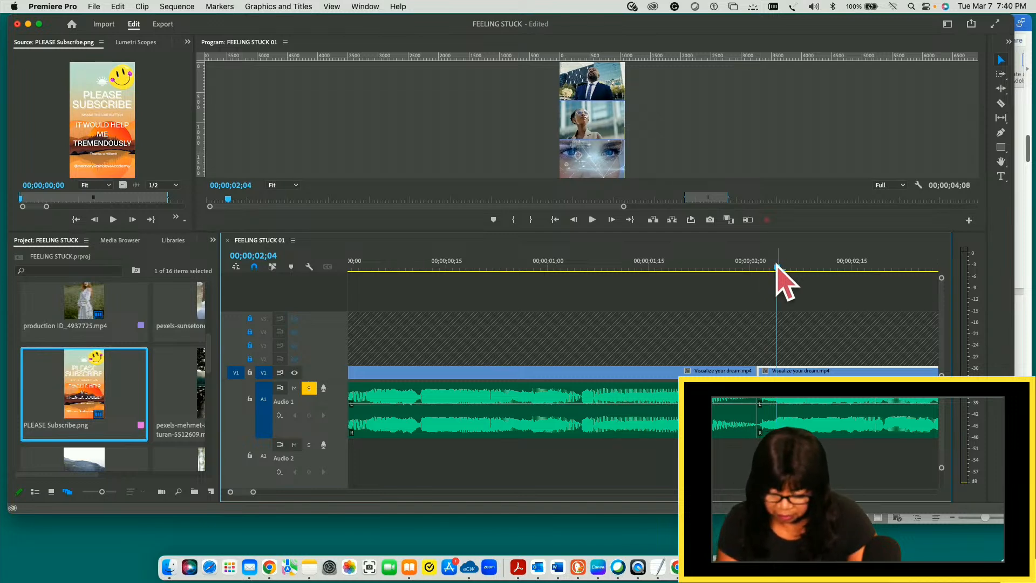
pyautogui.press('super+k')
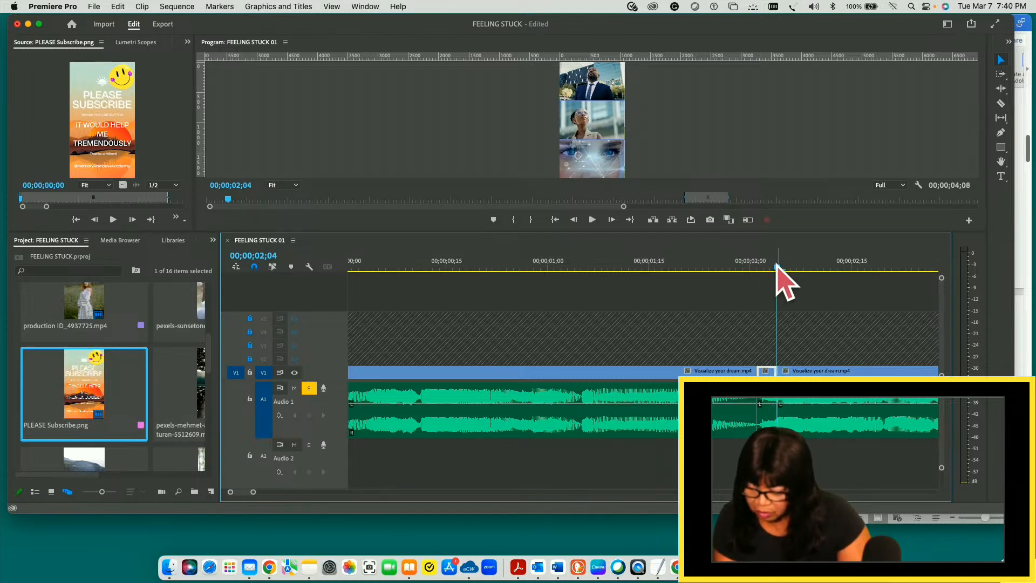
# - Split the first clip at 00;00;01;27, then delete the short pieces up to the 00;00;02;04 cut and close the gap
pyautogui.moveTo(775, 264); pyautogui.dragTo(733, 267)
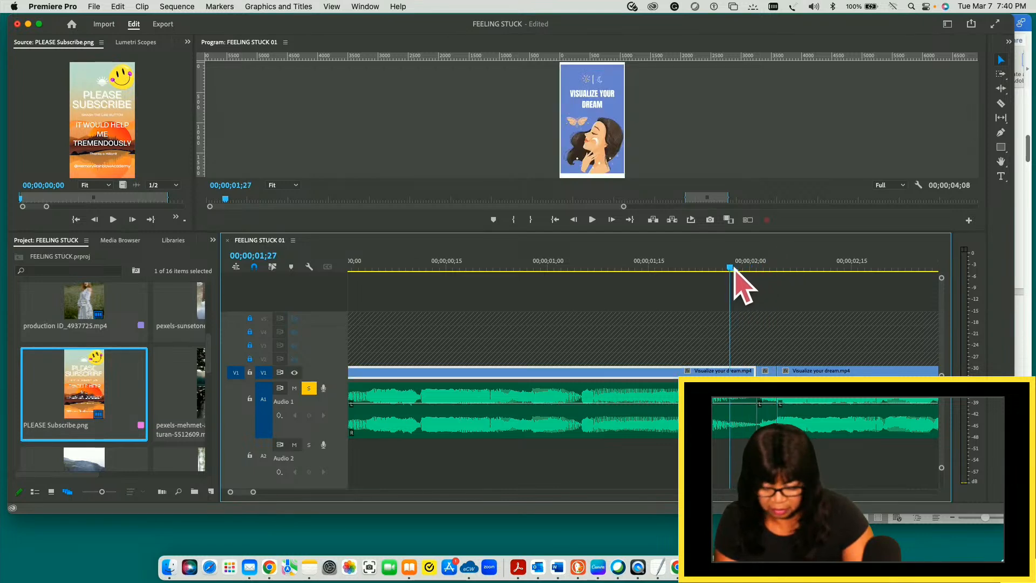
pyautogui.press('super+k')
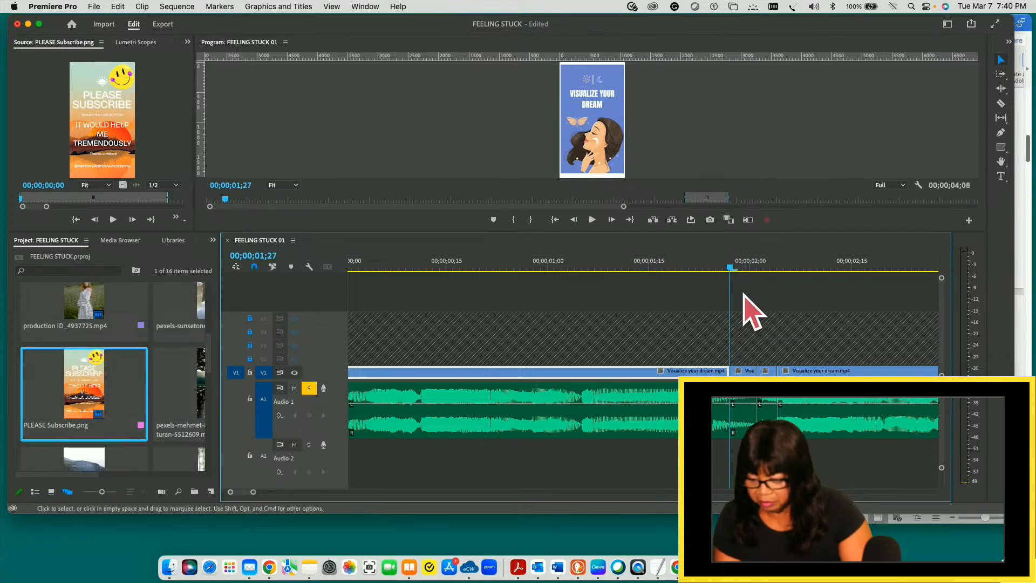
pyautogui.moveTo(740, 288); pyautogui.dragTo(776, 403)
pyautogui.press('Delete')
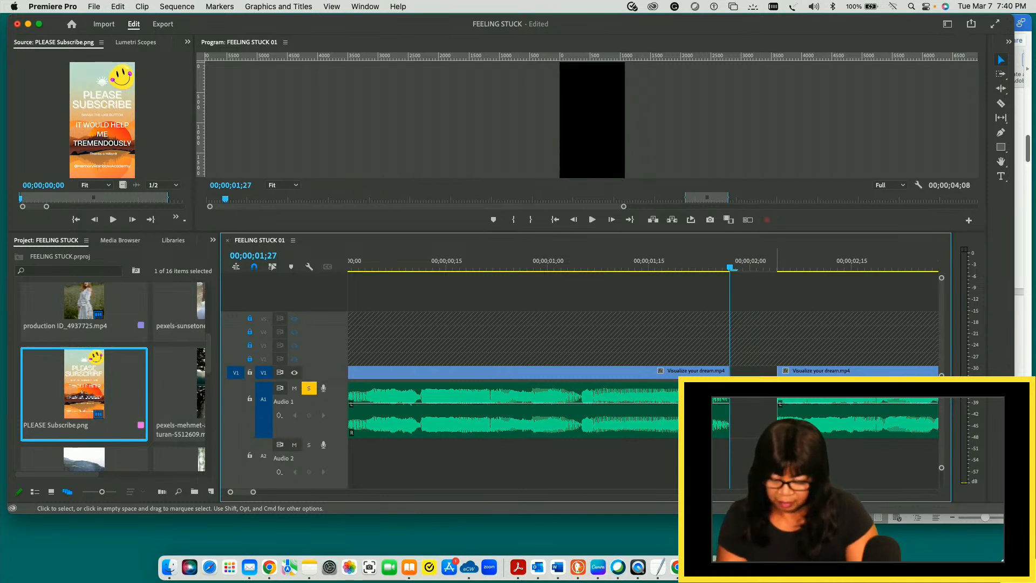
pyautogui.press('Delete')
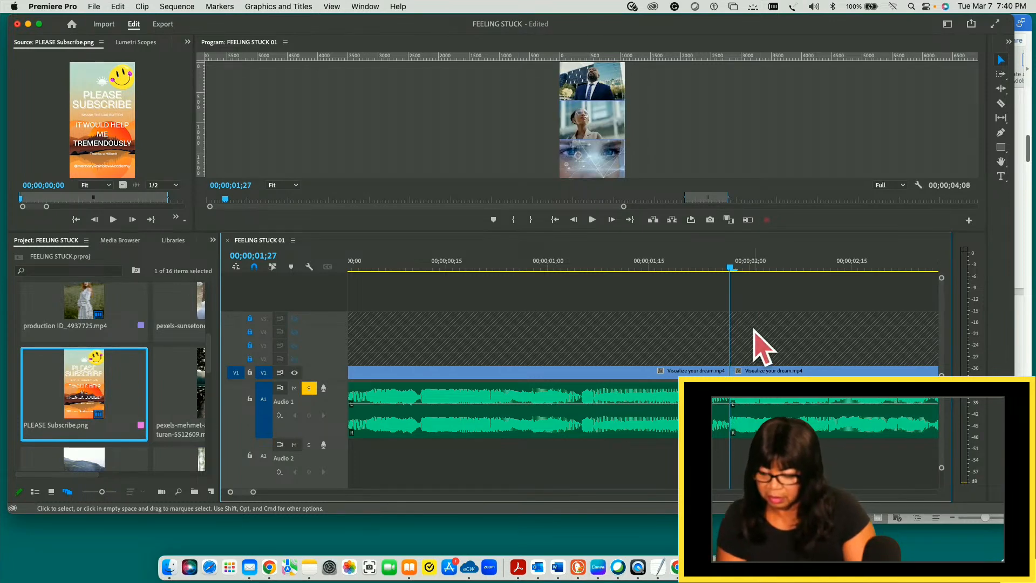
# - Play the opening again from near the start to check the new join at 00;00;01;27
pyautogui.moveTo(730, 267); pyautogui.dragTo(423, 283)
pyautogui.press('space')
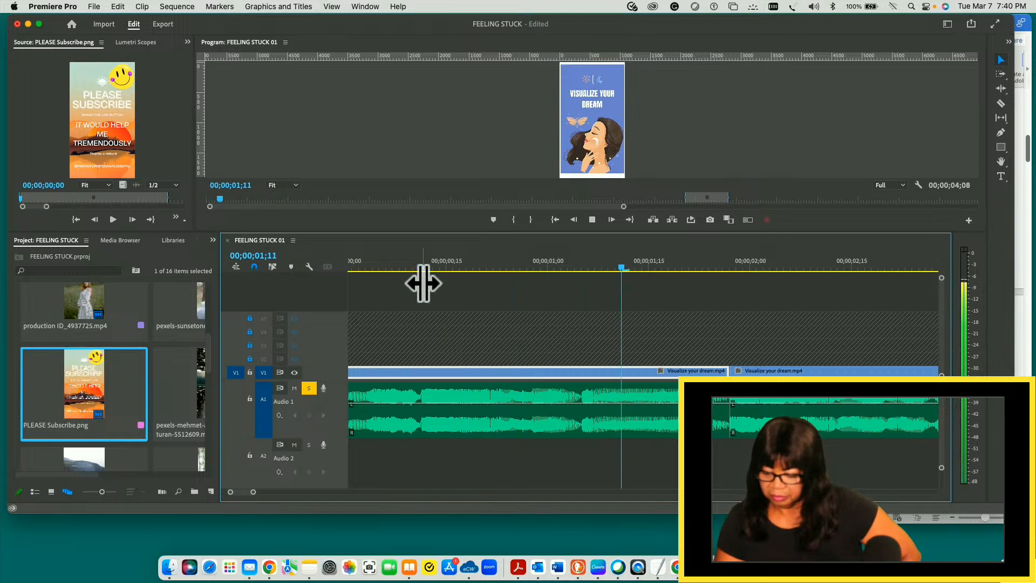
pyautogui.press('space')
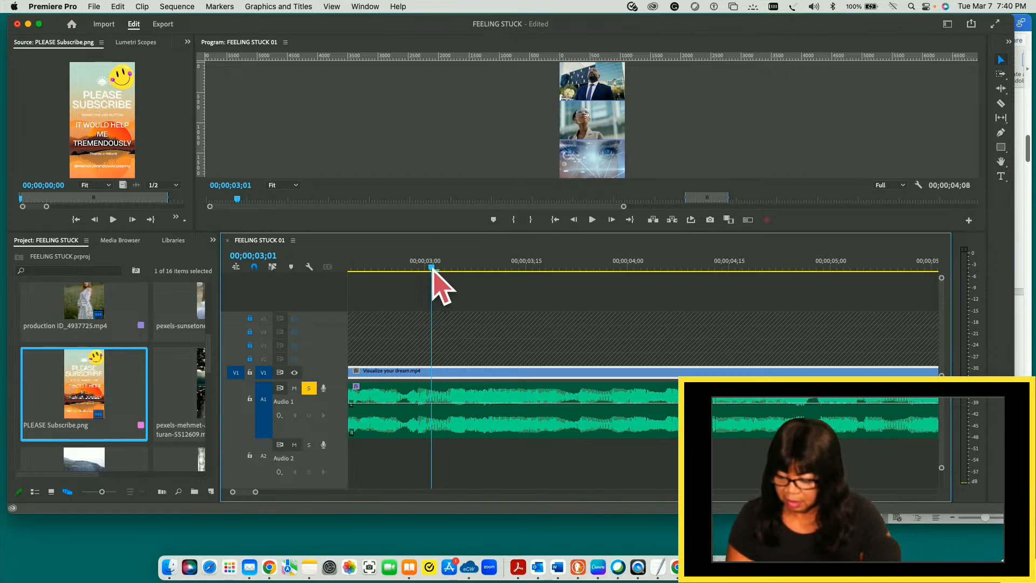
# - Place the playhead at 00;01;00;16, at the cut before the short piece preceding the PLEASE Subscribe.png clip, and save the project
pyautogui.press('-')
pyautogui.press('-')
pyautogui.press('-')
pyautogui.press('-')
pyautogui.press('-')
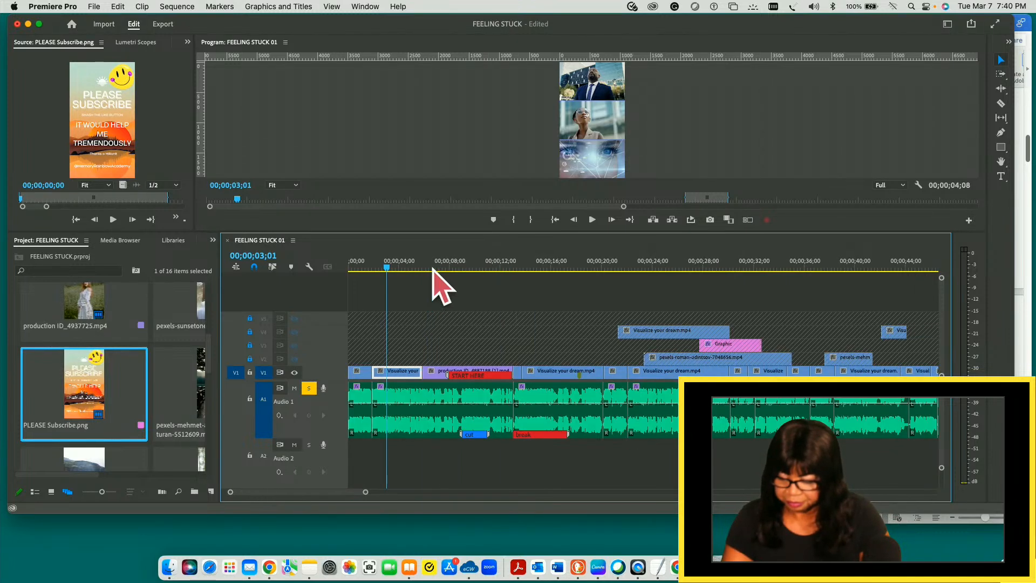
pyautogui.press('-')
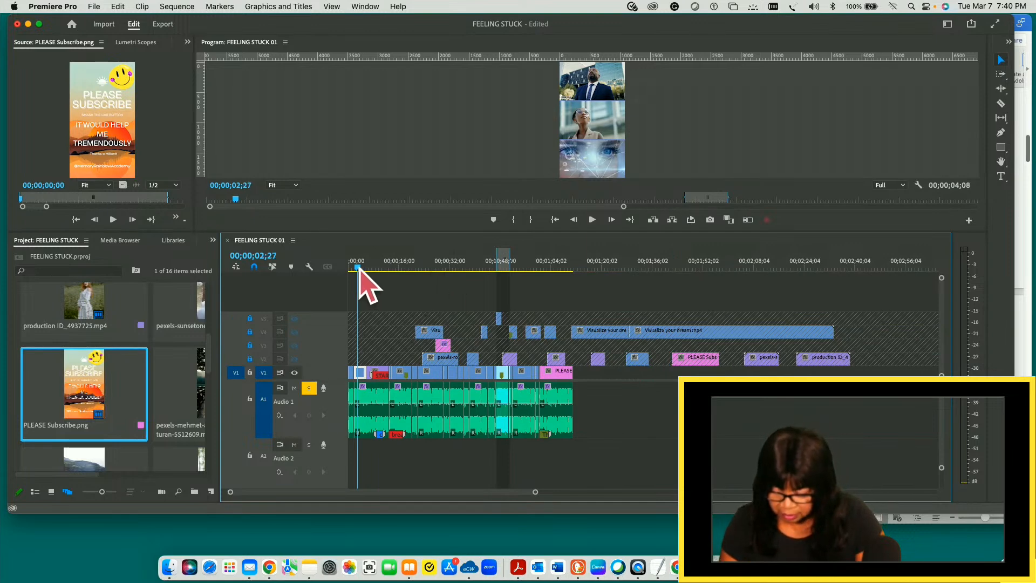
pyautogui.press('=')
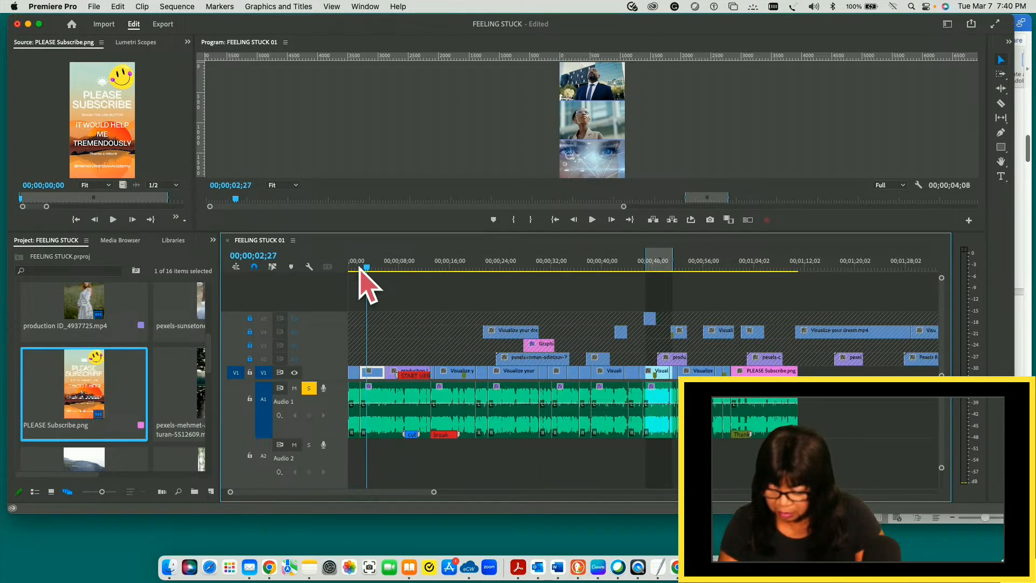
pyautogui.press('=')
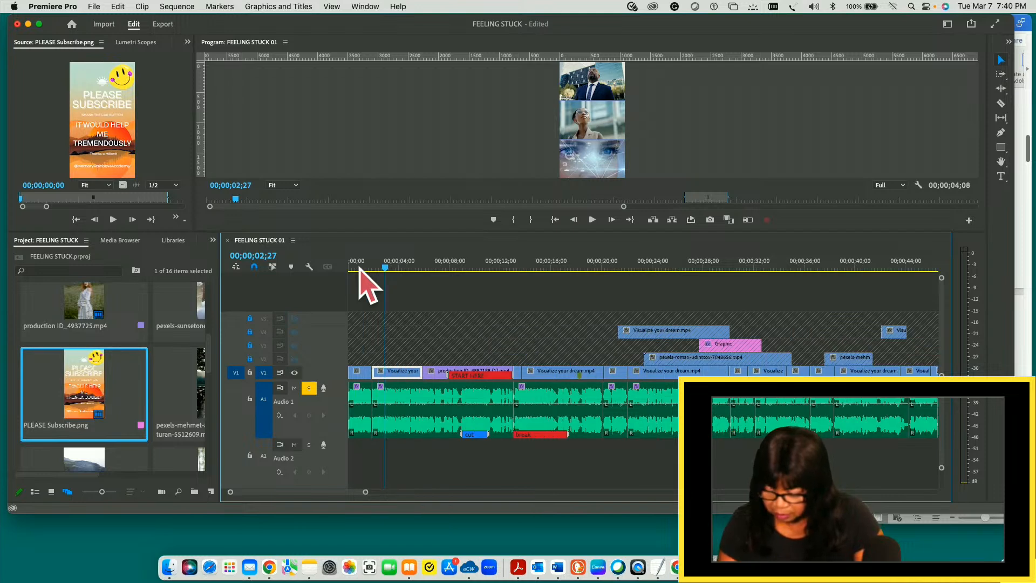
pyautogui.press('-')
pyautogui.moveTo(365, 266); pyautogui.dragTo(732, 311)
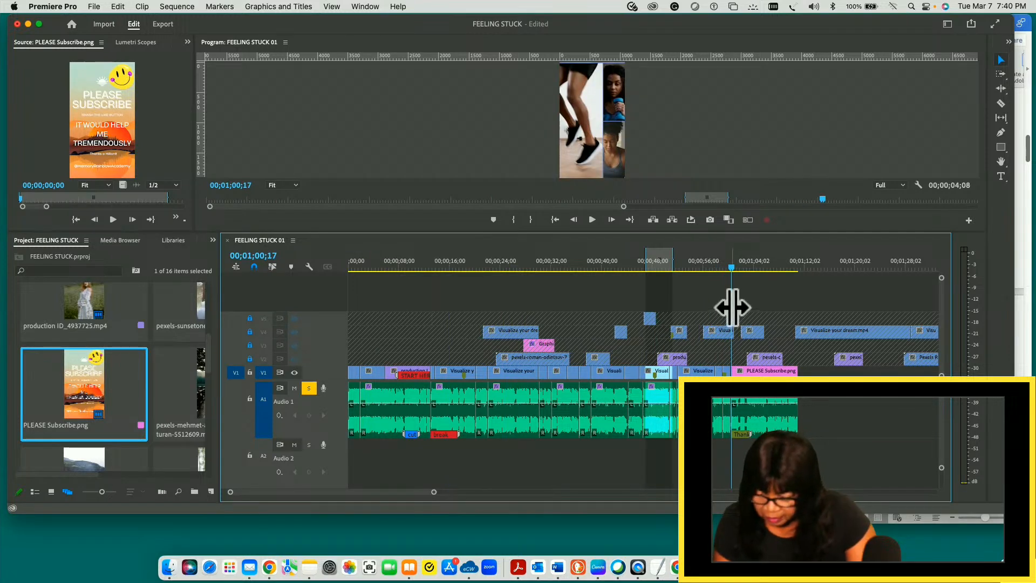
pyautogui.click(730, 266)
pyautogui.moveTo(731, 266); pyautogui.dragTo(731, 267)
pyautogui.moveTo(437, 493); pyautogui.dragTo(331, 485)
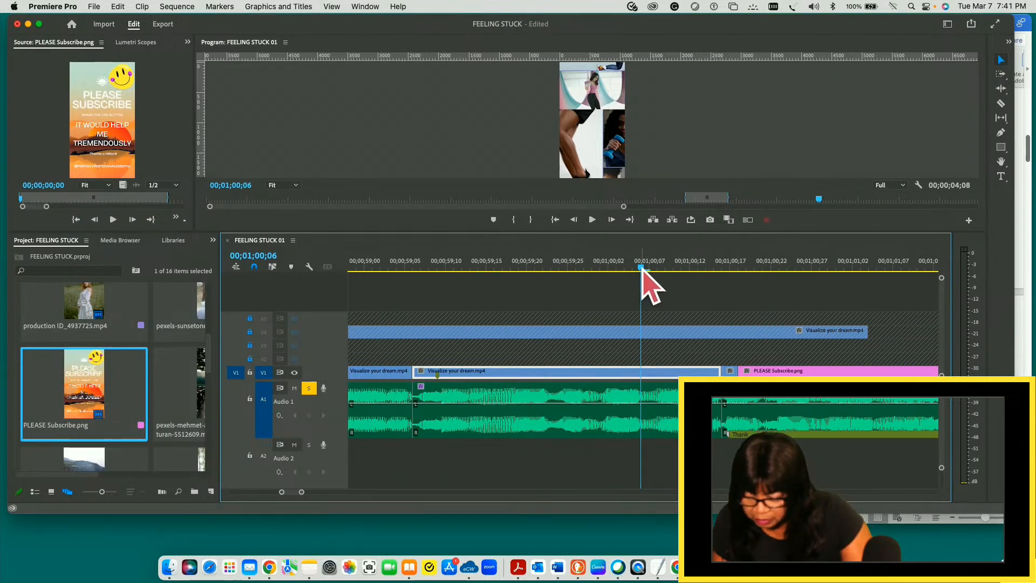
pyautogui.moveTo(641, 266); pyautogui.dragTo(722, 266)
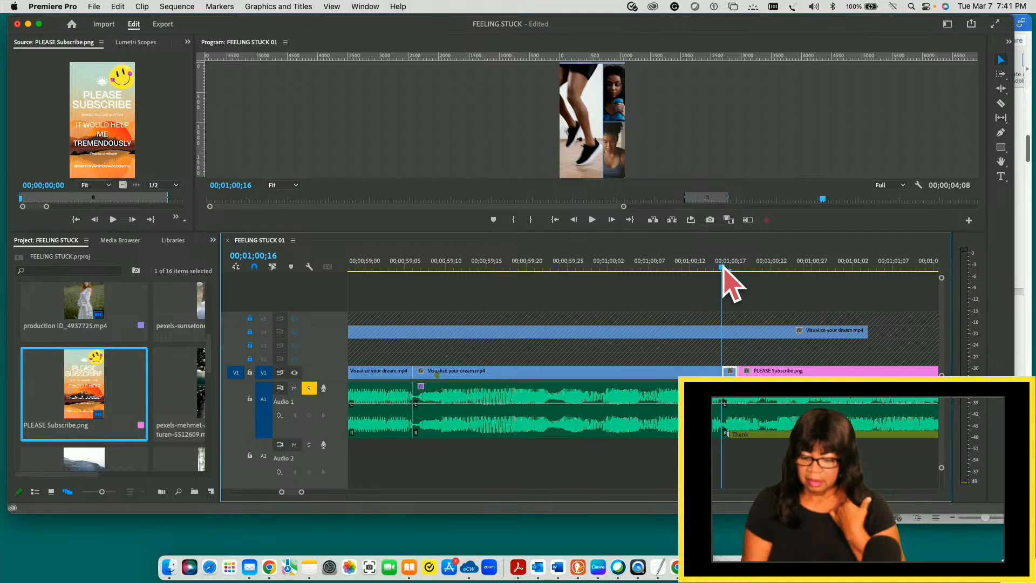
pyautogui.press('super+s')
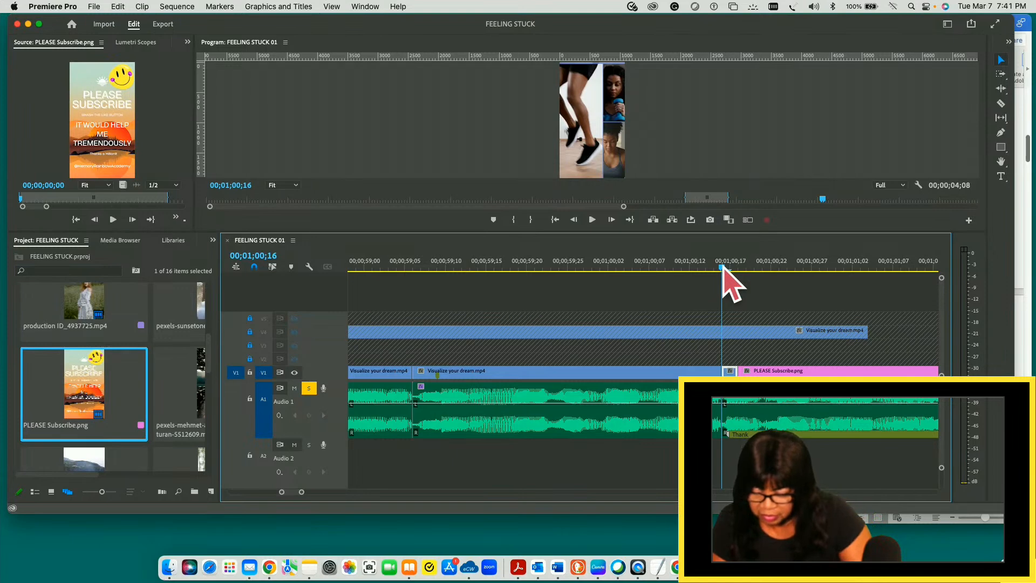
# - Play the Visualize your dream.mp4 clip from its start at 00;00;59;06 and again from 00;00;59;09 to check its audio
pyautogui.moveTo(723, 266); pyautogui.dragTo(411, 282)
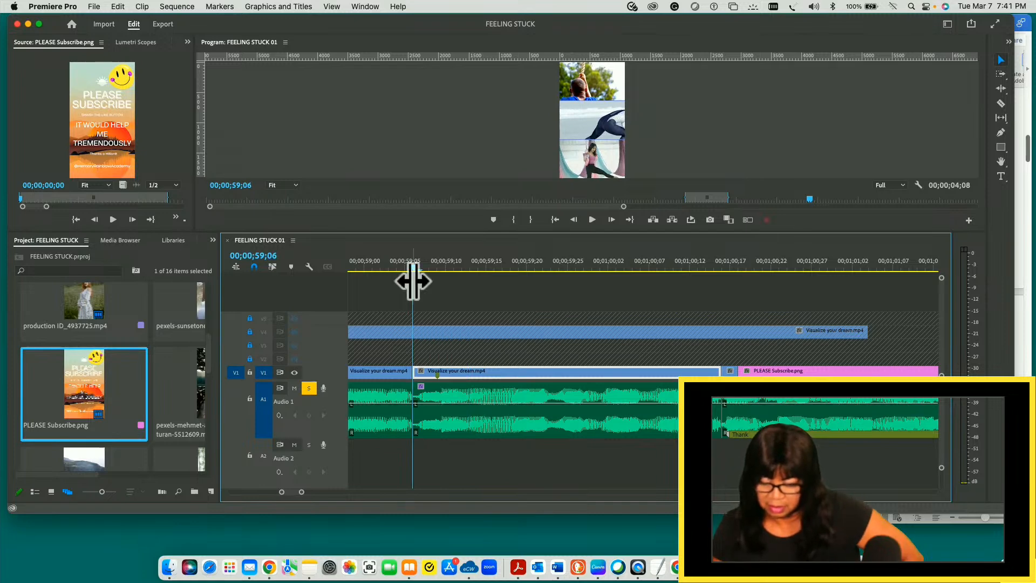
pyautogui.press('space')
pyautogui.press('space')
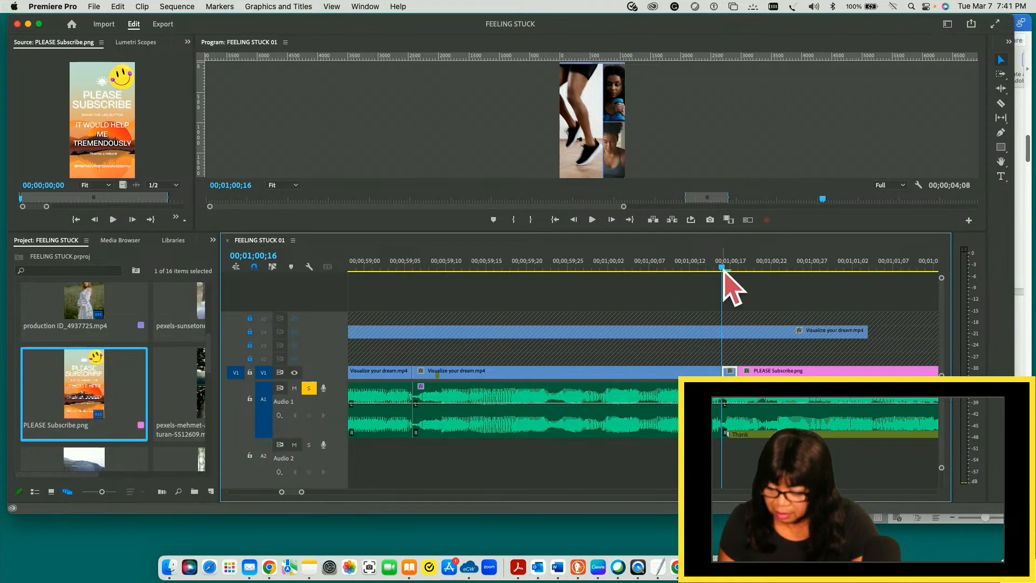
pyautogui.moveTo(723, 273); pyautogui.dragTo(443, 289)
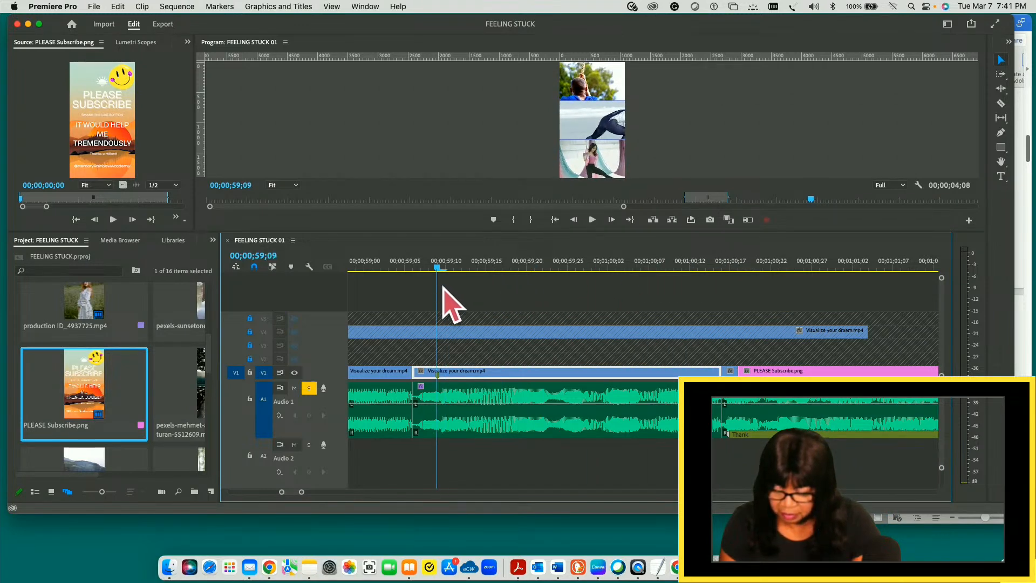
pyautogui.press('space')
pyautogui.press('space')
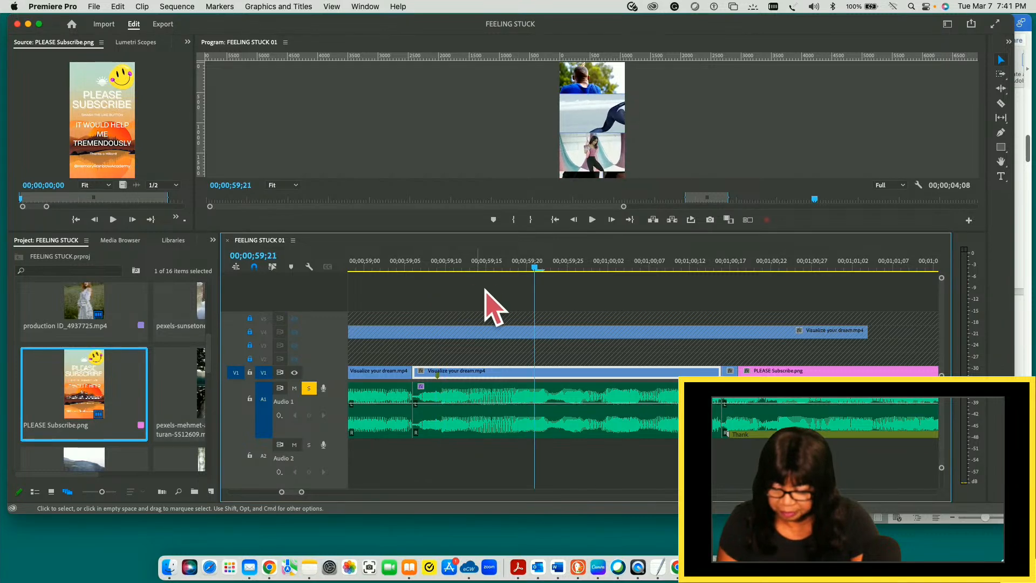
# - Replay short stretches from between 00;00;59;15 and 00;00;59;24 to locate where the unwanted audio ends
pyautogui.moveTo(535, 270)
pyautogui.mouseDown()
pyautogui.moveTo(546, 276)
pyautogui.moveTo(515, 268)
pyautogui.mouseUp()
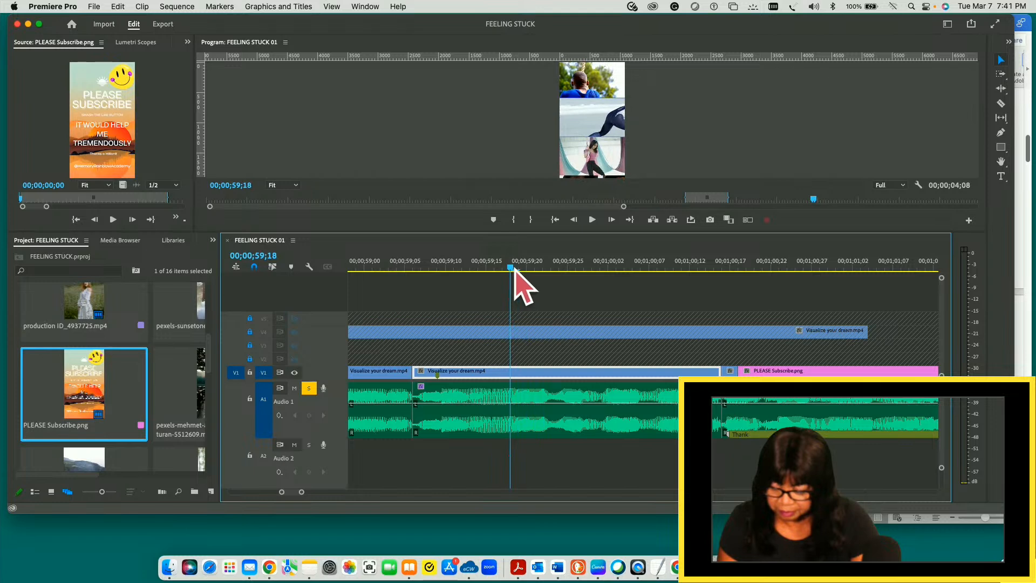
pyautogui.press('space')
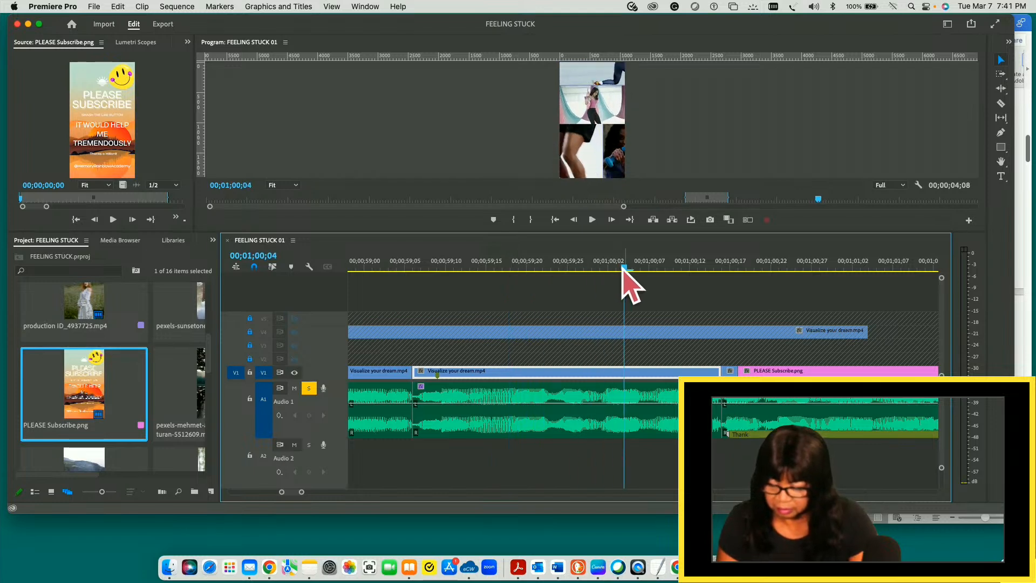
pyautogui.moveTo(624, 268); pyautogui.dragTo(558, 268)
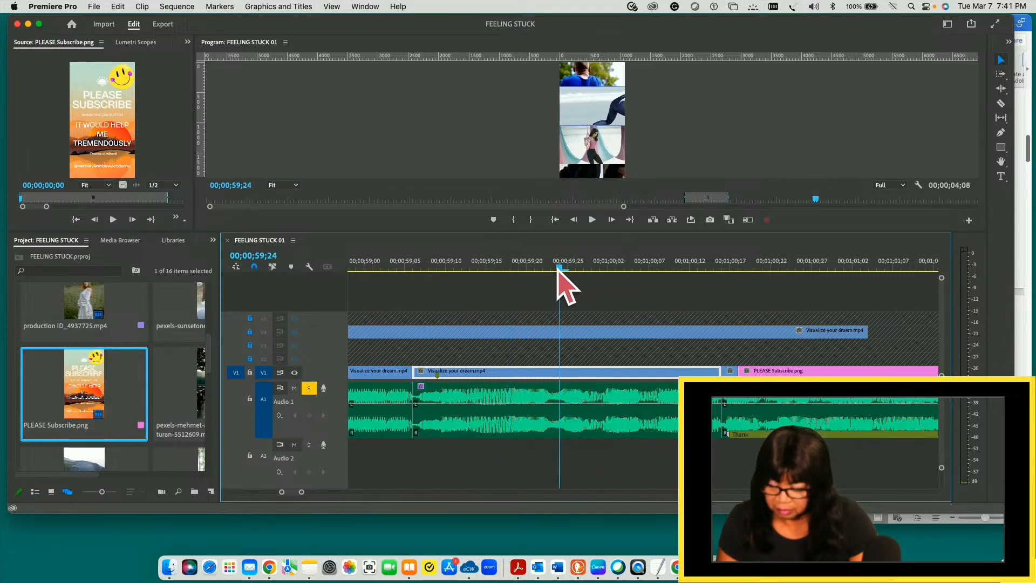
pyautogui.press('space')
pyautogui.press('space')
pyautogui.moveTo(641, 268); pyautogui.dragTo(515, 271)
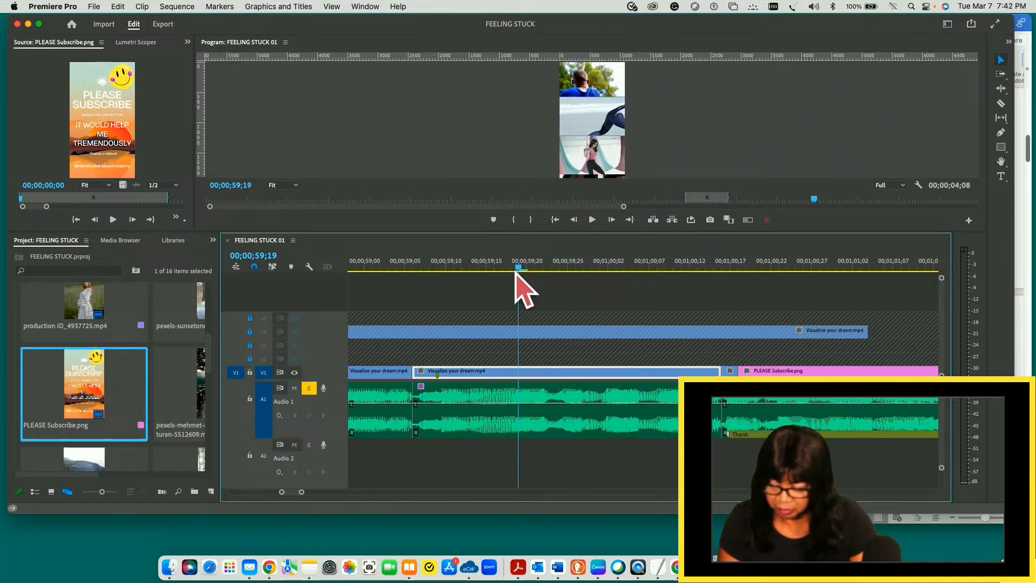
pyautogui.press('space')
pyautogui.press('space')
pyautogui.moveTo(610, 269); pyautogui.dragTo(495, 276)
pyautogui.press('space')
pyautogui.press('space')
pyautogui.moveTo(576, 268); pyautogui.dragTo(488, 268)
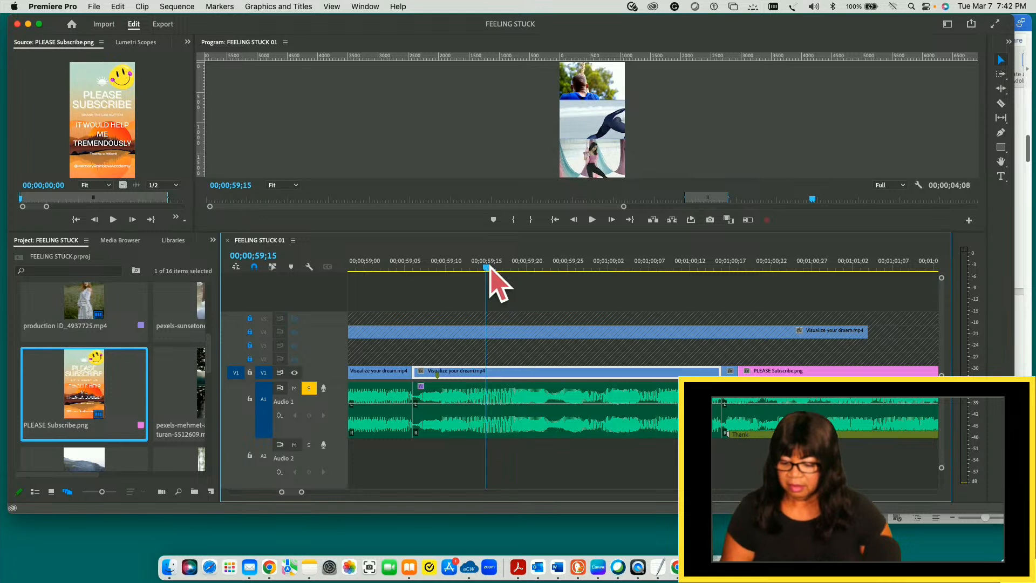
pyautogui.press('space')
pyautogui.press('space')
# - Split the clip and its audio at 00;00;59;16, then remove the piece from 00;00;59;06 up to that split and close the gap
pyautogui.moveTo(561, 269); pyautogui.dragTo(494, 269)
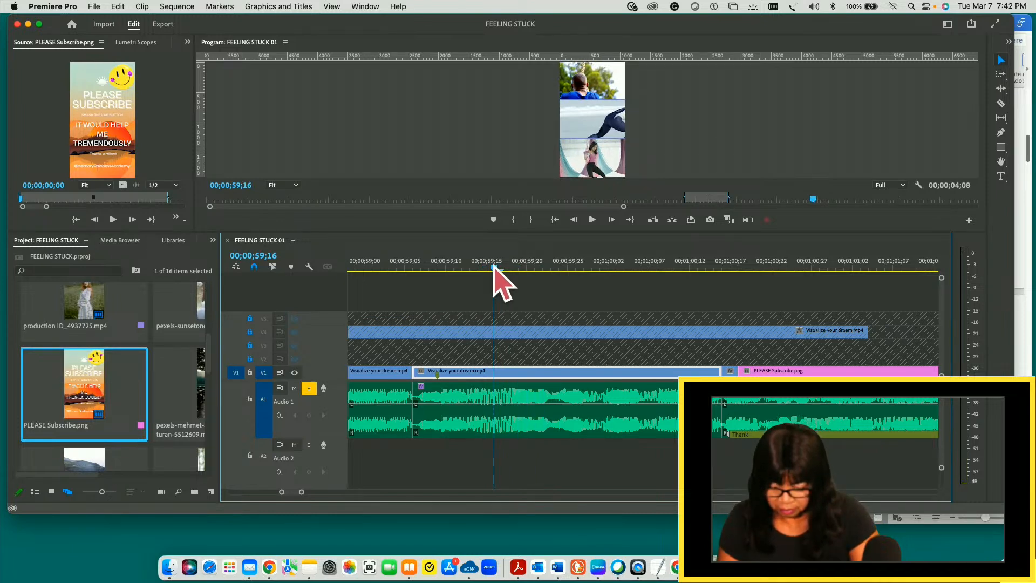
pyautogui.press('super+k')
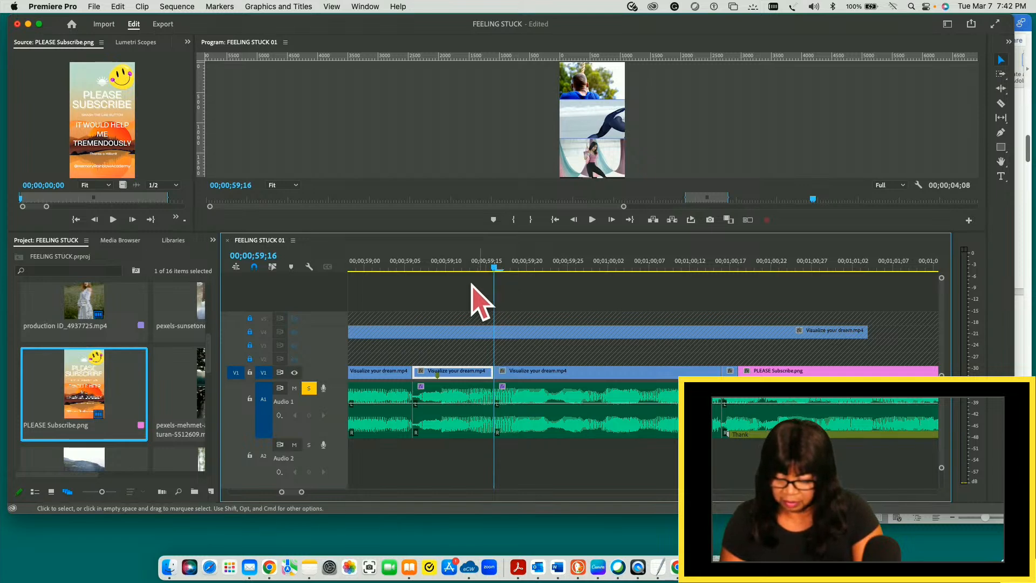
pyautogui.moveTo(441, 282); pyautogui.dragTo(461, 483)
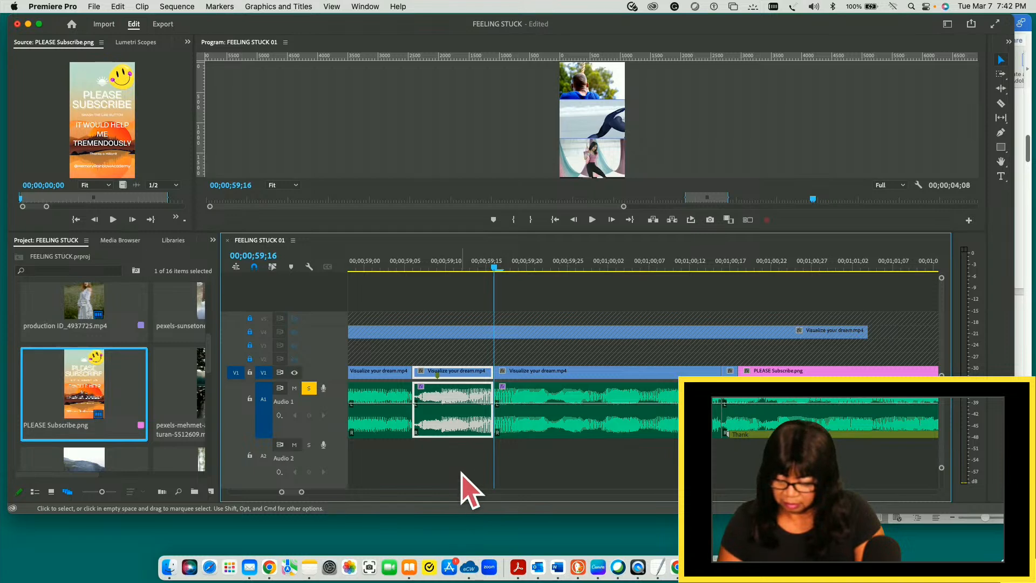
pyautogui.moveTo(452, 432); pyautogui.dragTo(449, 459)
pyautogui.moveTo(442, 376); pyautogui.dragTo(444, 327)
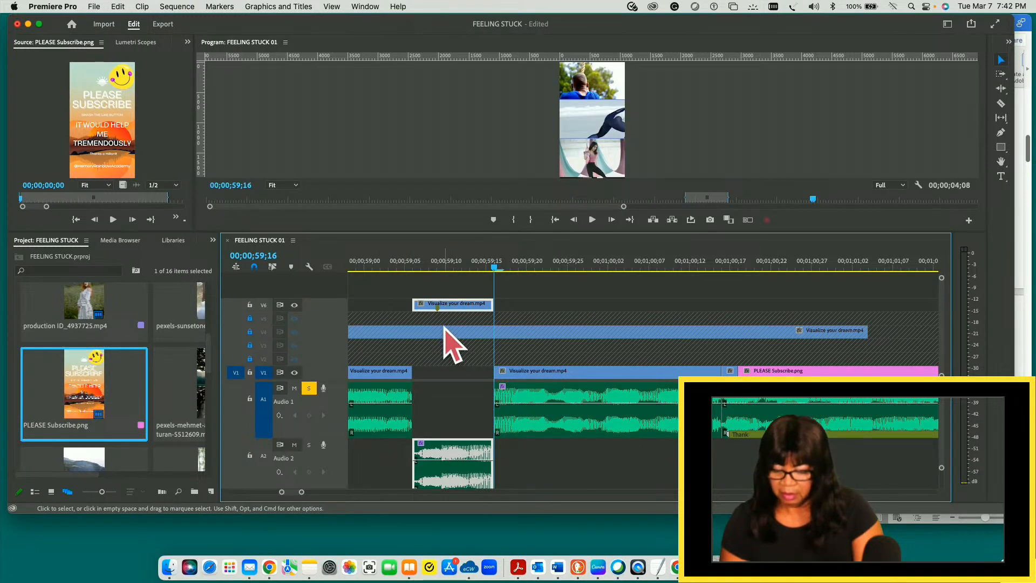
pyautogui.press('Up')
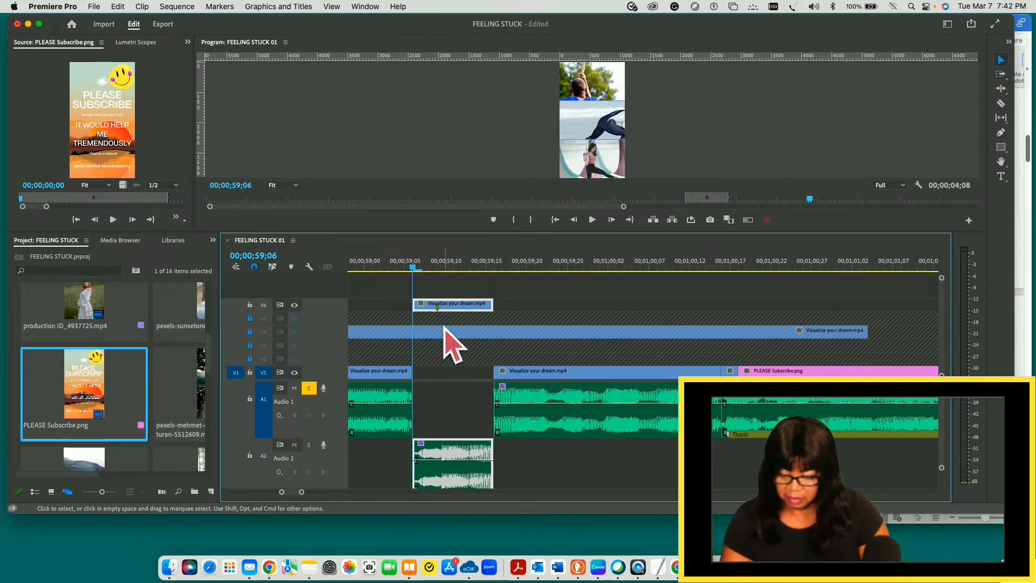
pyautogui.hotkey('shift', 'Delete')
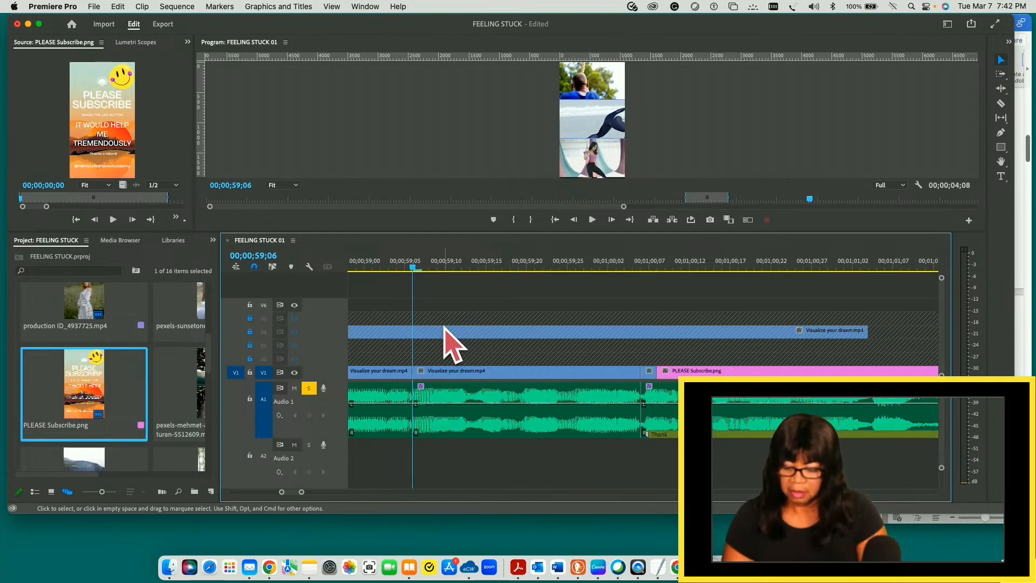
# - Play across the new join at 00;00;59;06 and inspect the short piece just before the PLEASE Subscribe.png clip
pyautogui.moveTo(414, 271); pyautogui.dragTo(348, 272)
pyautogui.press('space')
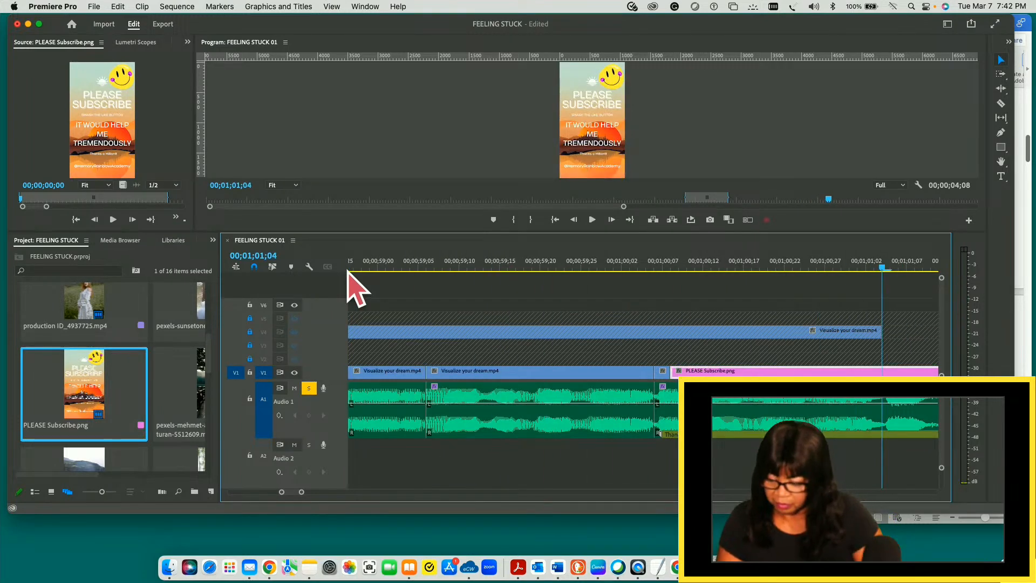
pyautogui.click(883, 267)
pyautogui.moveTo(883, 268); pyautogui.dragTo(655, 290)
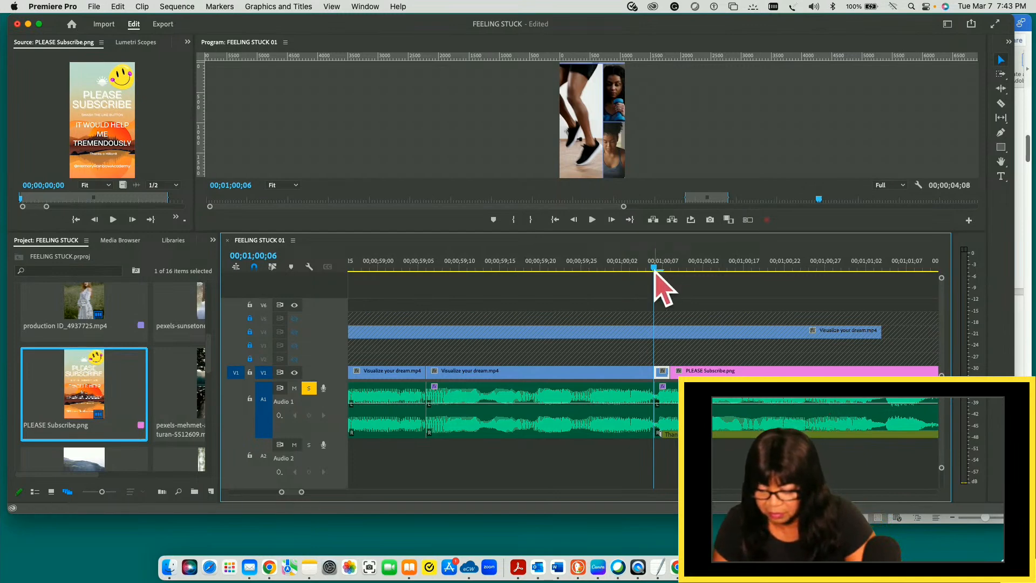
pyautogui.moveTo(655, 269); pyautogui.dragTo(663, 268)
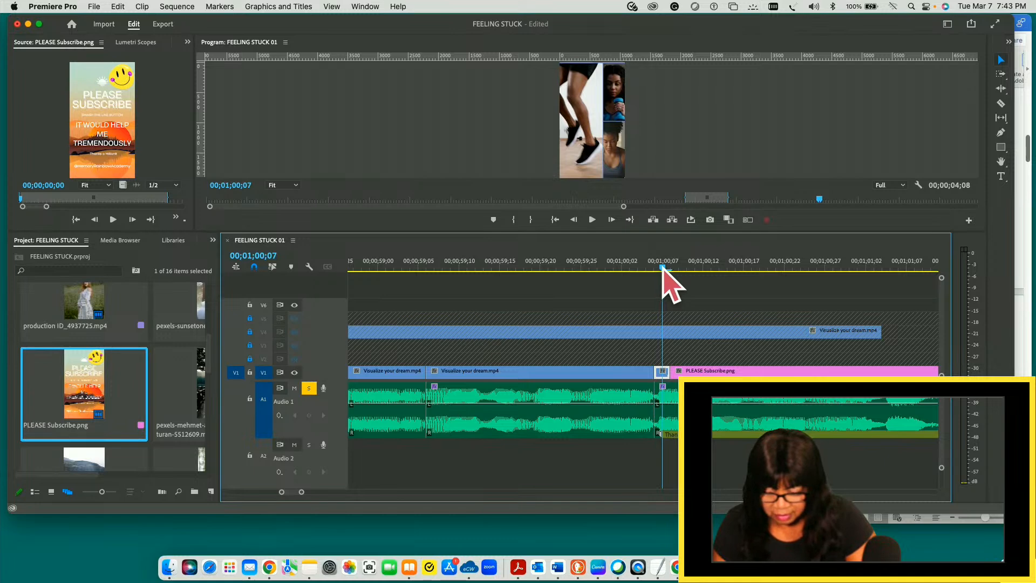
pyautogui.moveTo(663, 268); pyautogui.dragTo(671, 268)
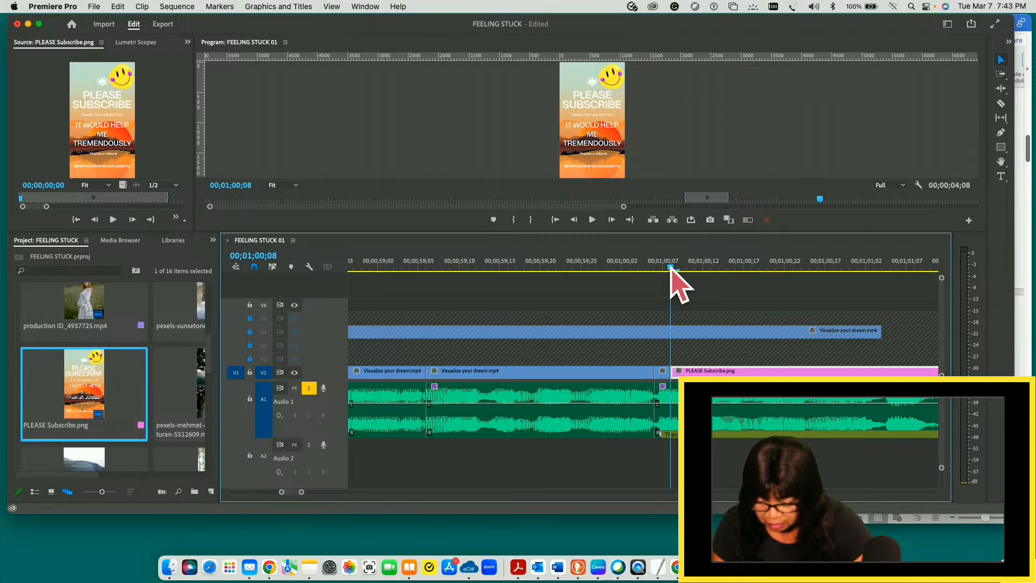
# - Replay the section leading up to the PLEASE Subscribe.png clip several times to check the audio at the 00;00;59;06 join
pyautogui.moveTo(672, 268); pyautogui.dragTo(349, 273)
pyautogui.press('space')
pyautogui.press('space')
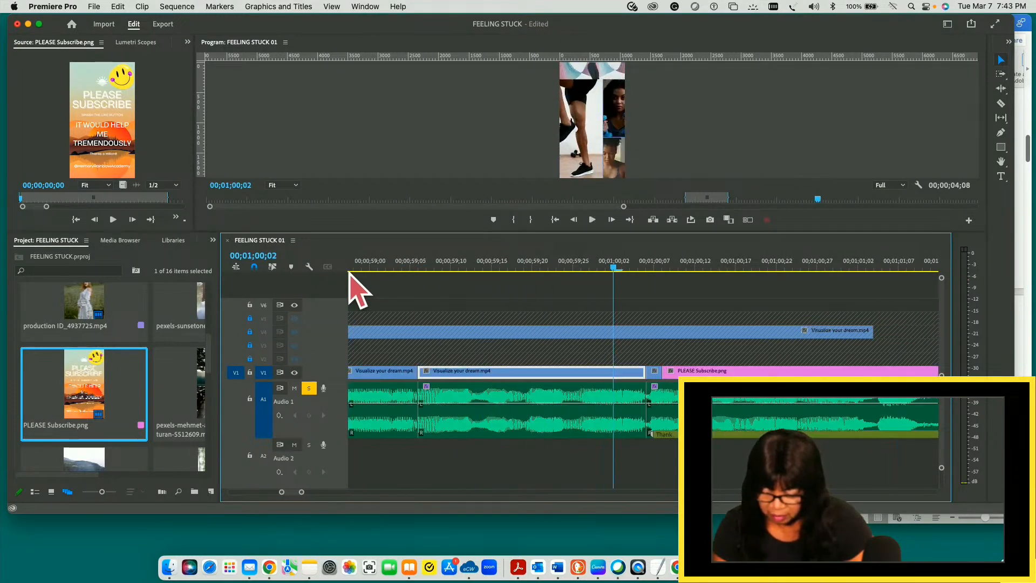
pyautogui.moveTo(600, 266); pyautogui.dragTo(352, 283)
pyautogui.press('space')
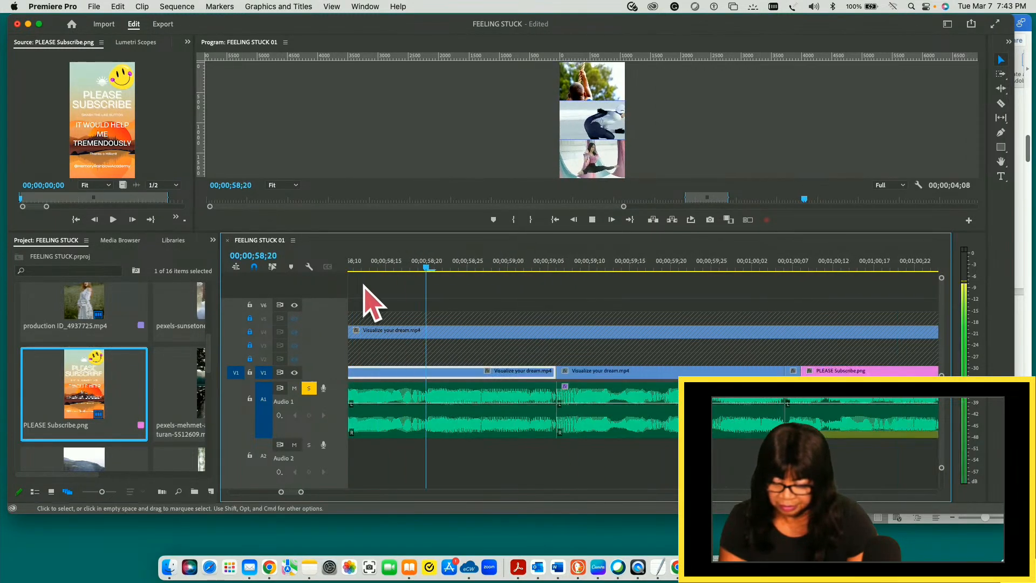
pyautogui.press('space')
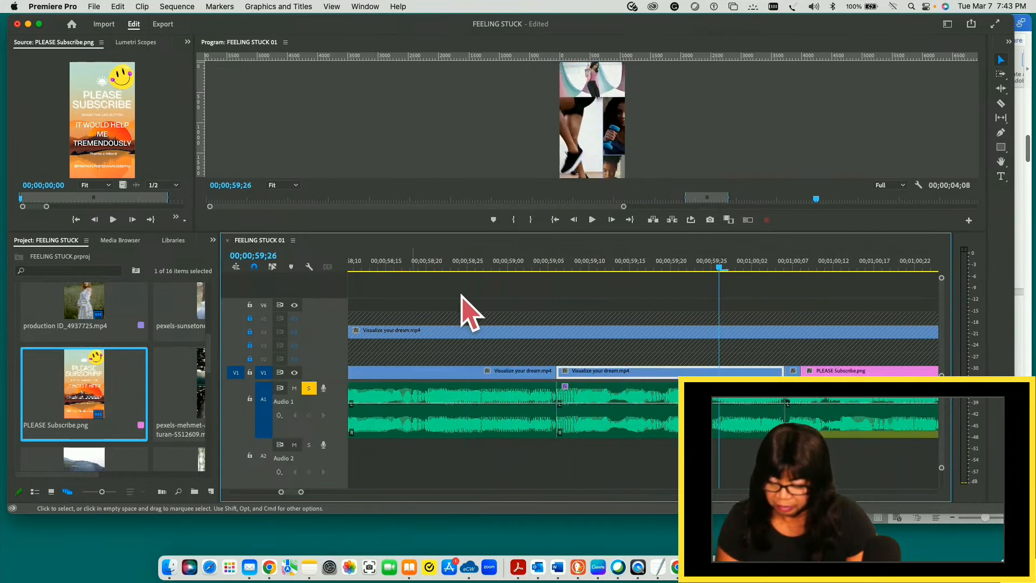
pyautogui.moveTo(719, 268); pyautogui.dragTo(374, 298)
pyautogui.press('space')
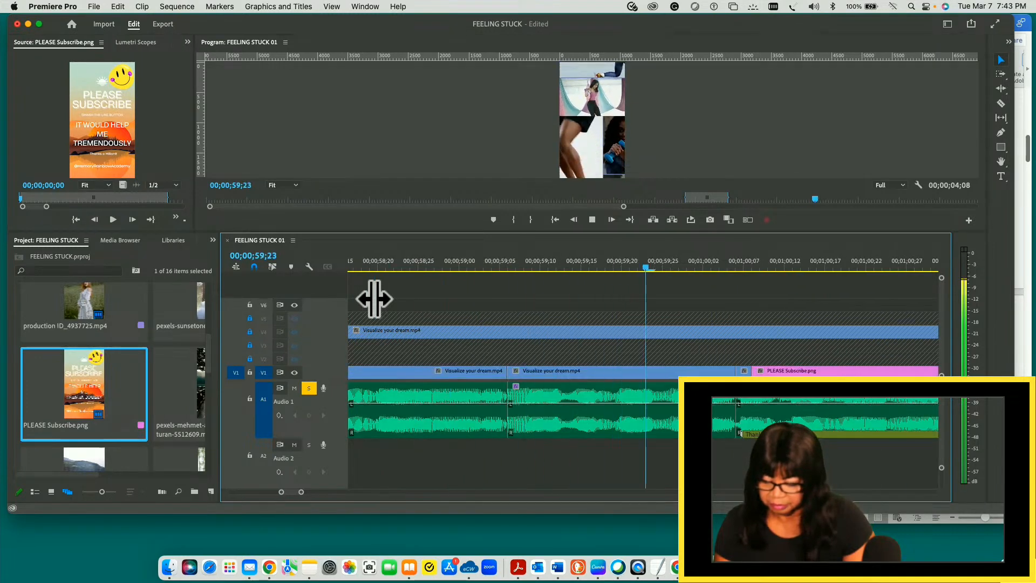
pyautogui.press('space')
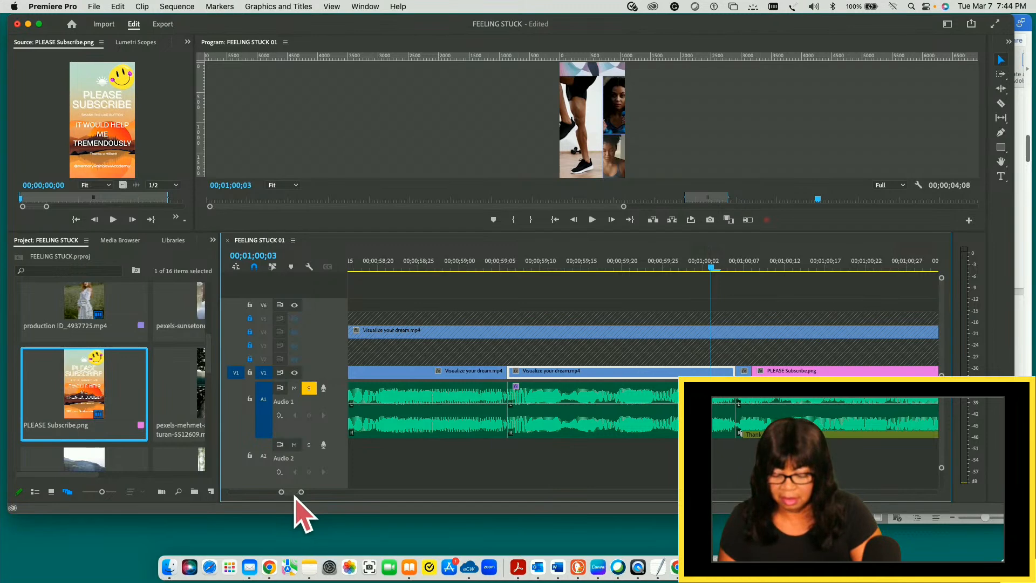
# - Inspect the audio waveform around the PLEASE Subscribe.png clip and park the playhead at 00;01;01;10
pyautogui.moveTo(300, 492); pyautogui.dragTo(279, 493)
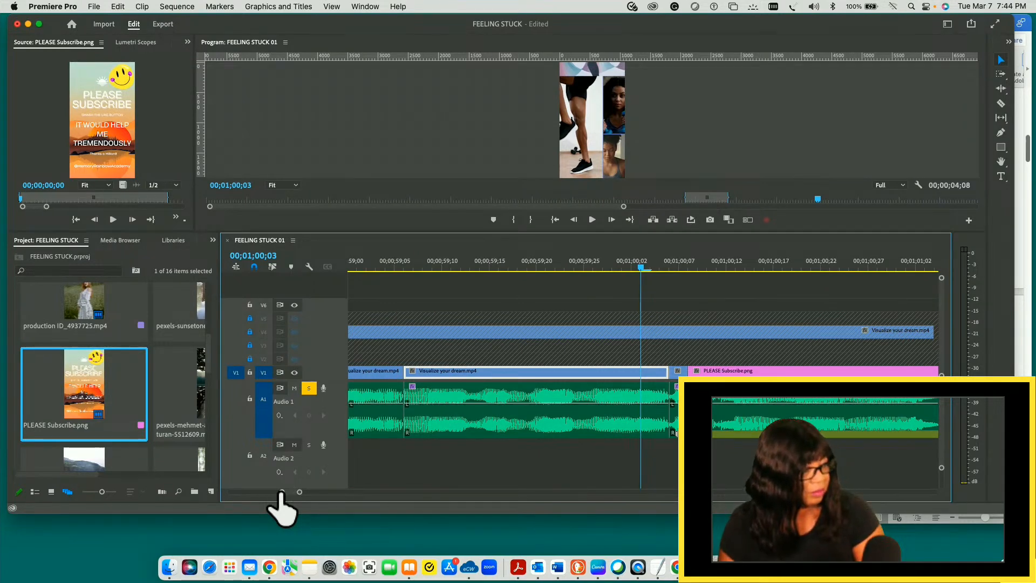
pyautogui.moveTo(282, 492); pyautogui.dragTo(281, 492)
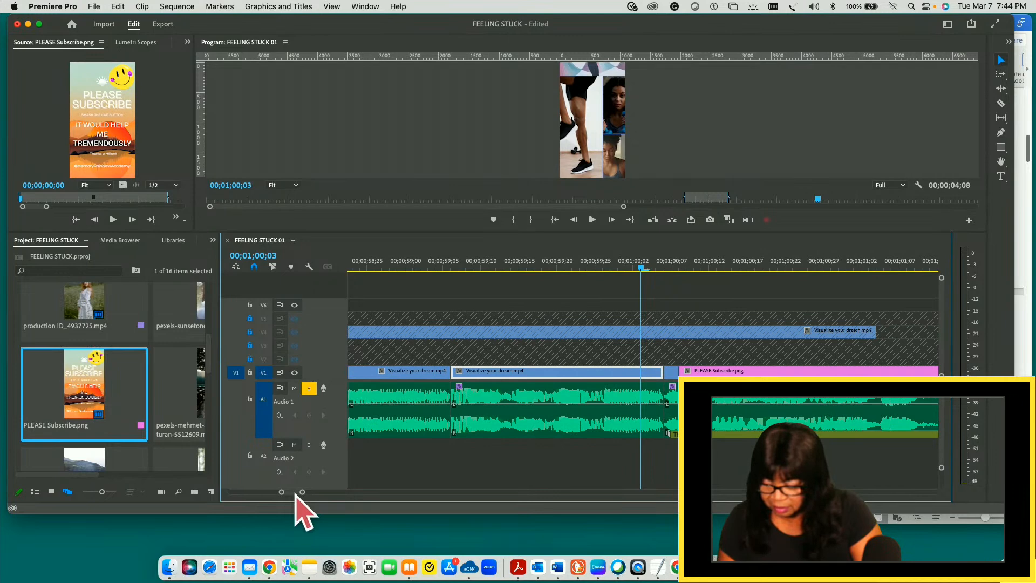
pyautogui.hscroll(6, 296, 493)
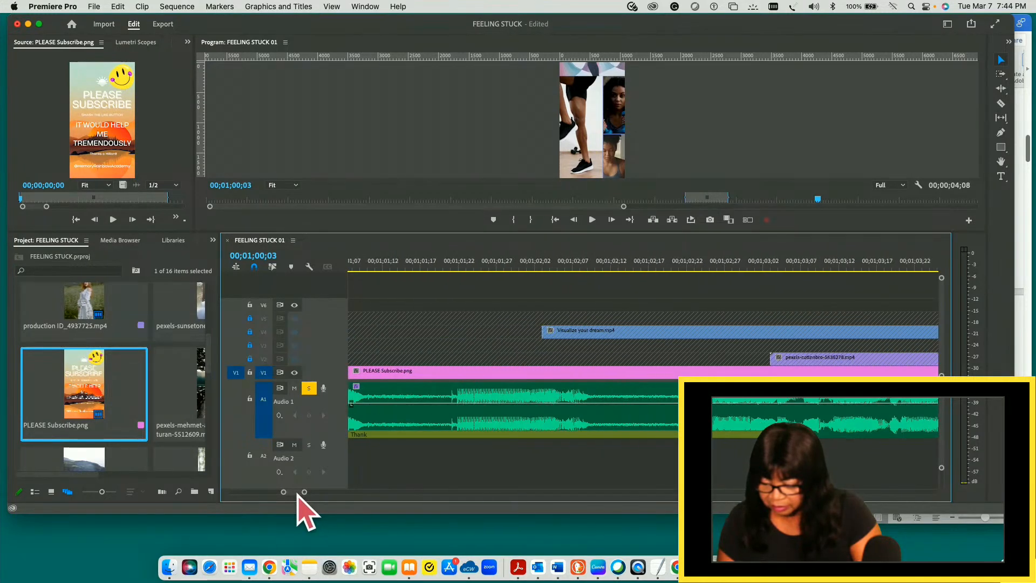
pyautogui.hscroll(-2, 298, 494)
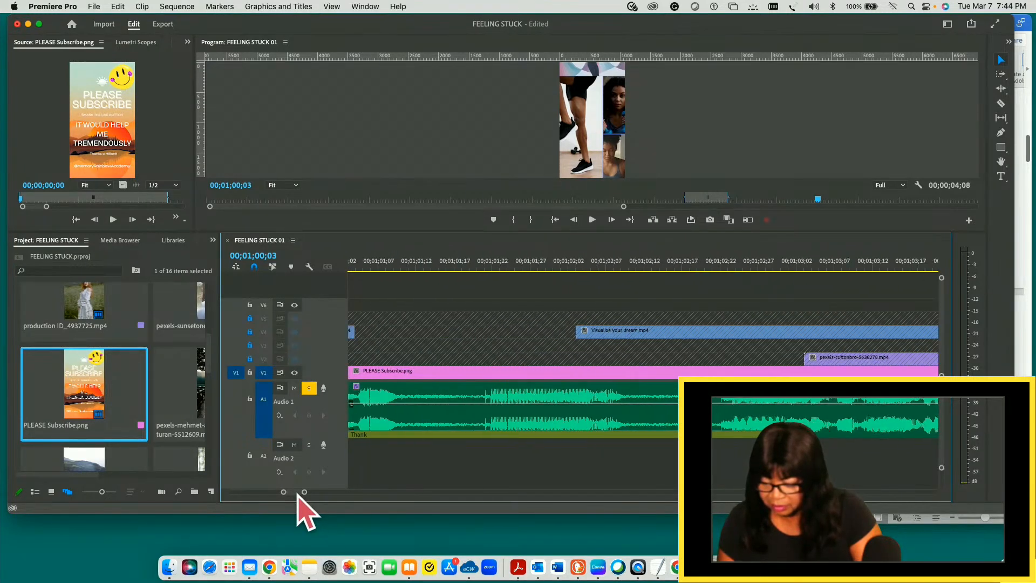
pyautogui.hscroll(-4, 298, 494)
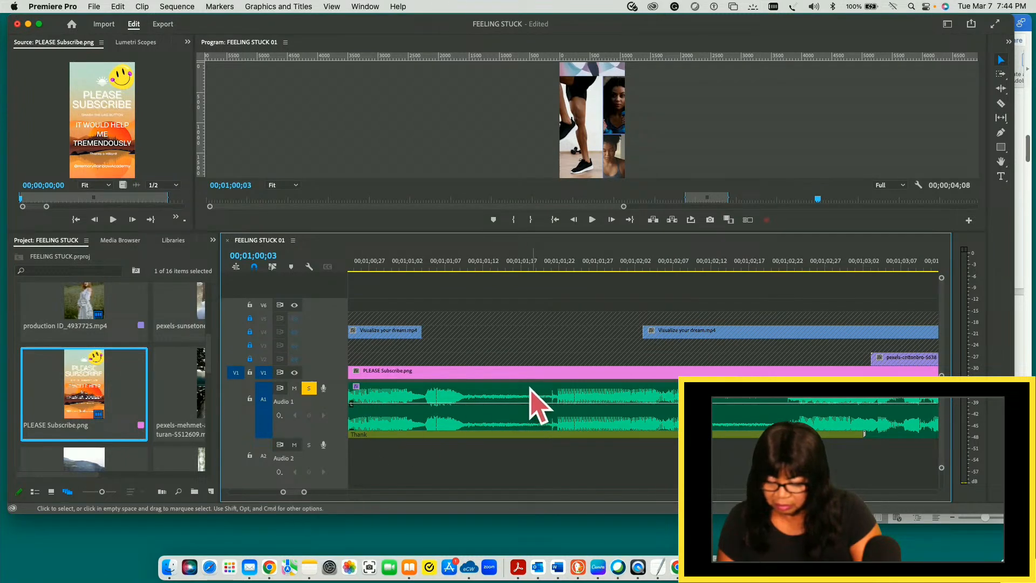
pyautogui.click(453, 266)
pyautogui.moveTo(458, 269); pyautogui.dragTo(469, 267)
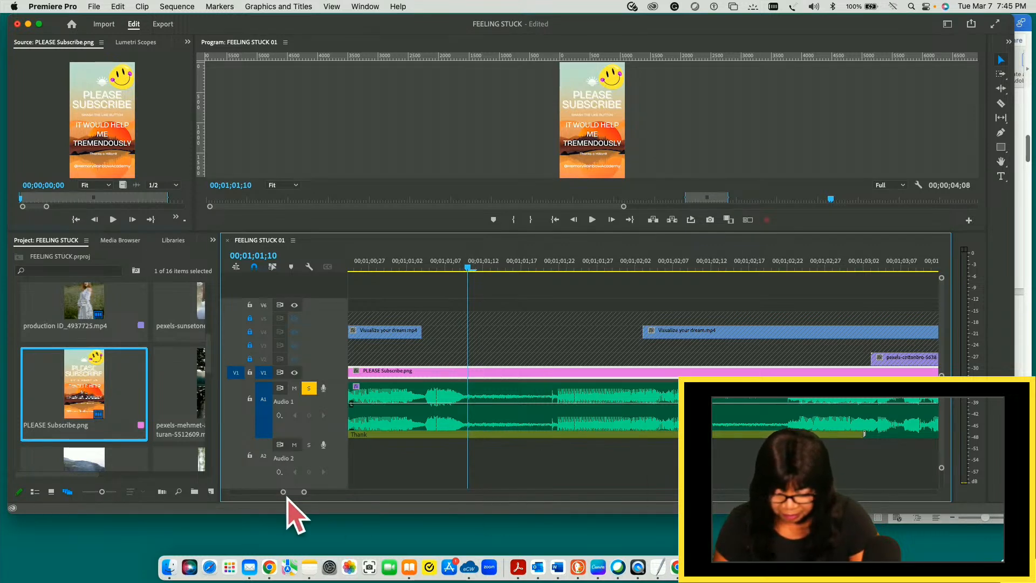
# - Replay the stretch from about 00;00;49;21 to just past 00;00;50;27 to locate where the unwanted audio begins
pyautogui.moveTo(295, 493)
pyautogui.mouseDown()
pyautogui.moveTo(286, 494)
pyautogui.moveTo(298, 513)
pyautogui.moveTo(285, 493)
pyautogui.mouseUp()
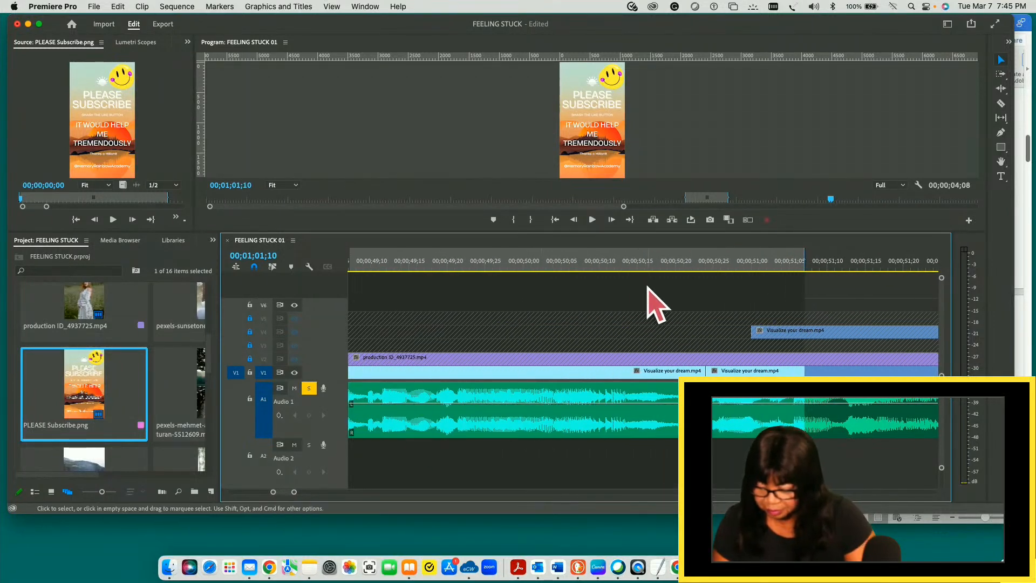
pyautogui.click(676, 263)
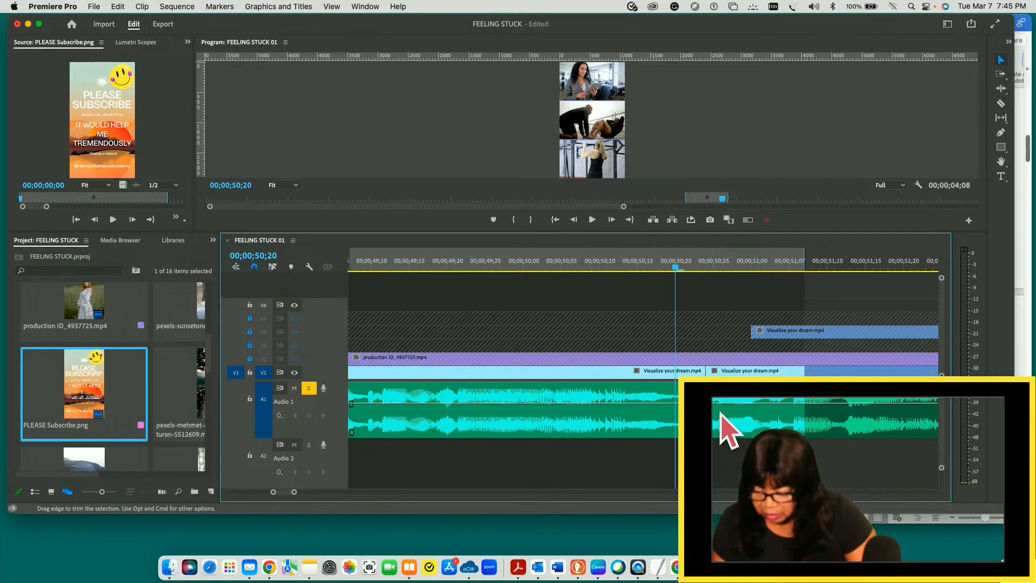
pyautogui.moveTo(677, 267); pyautogui.dragTo(454, 256)
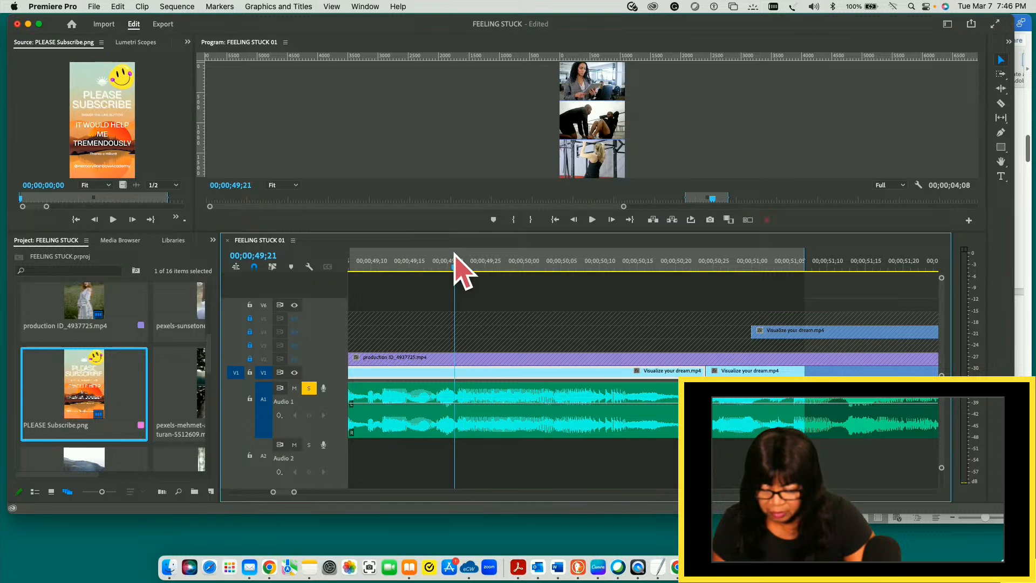
pyautogui.press('space')
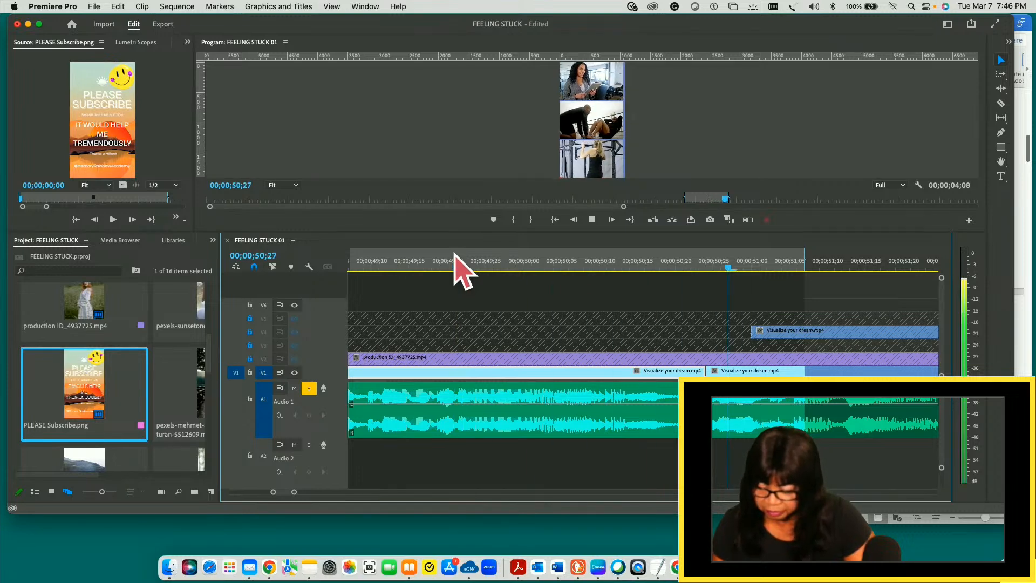
pyautogui.press('space')
pyautogui.moveTo(751, 268); pyautogui.dragTo(462, 253)
pyautogui.press('space')
pyautogui.press('space')
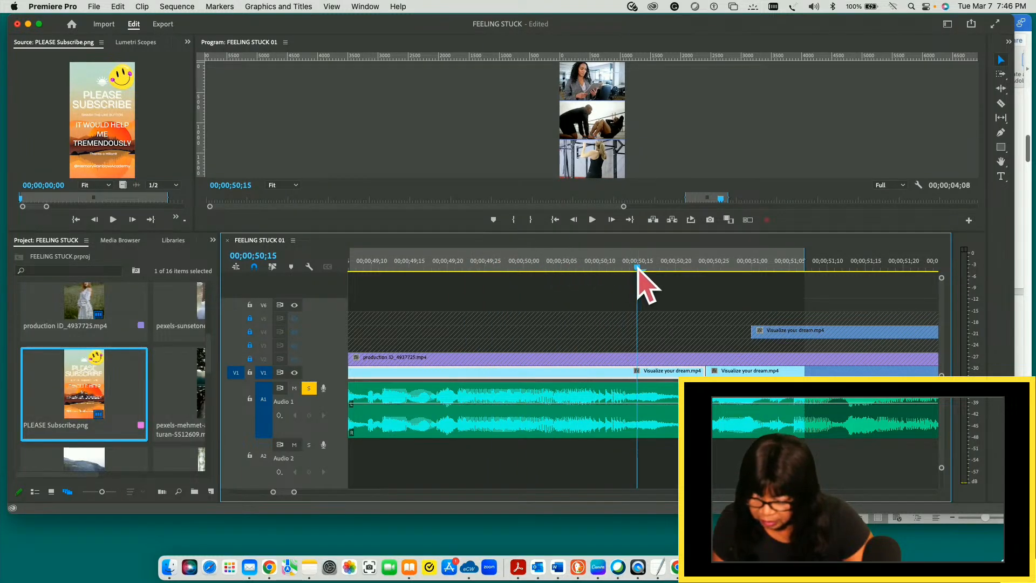
# - Split the clip and its audio at 00;00;50;13, then remove the piece from there up to the next cut and close the gap
pyautogui.moveTo(635, 268); pyautogui.dragTo(624, 266)
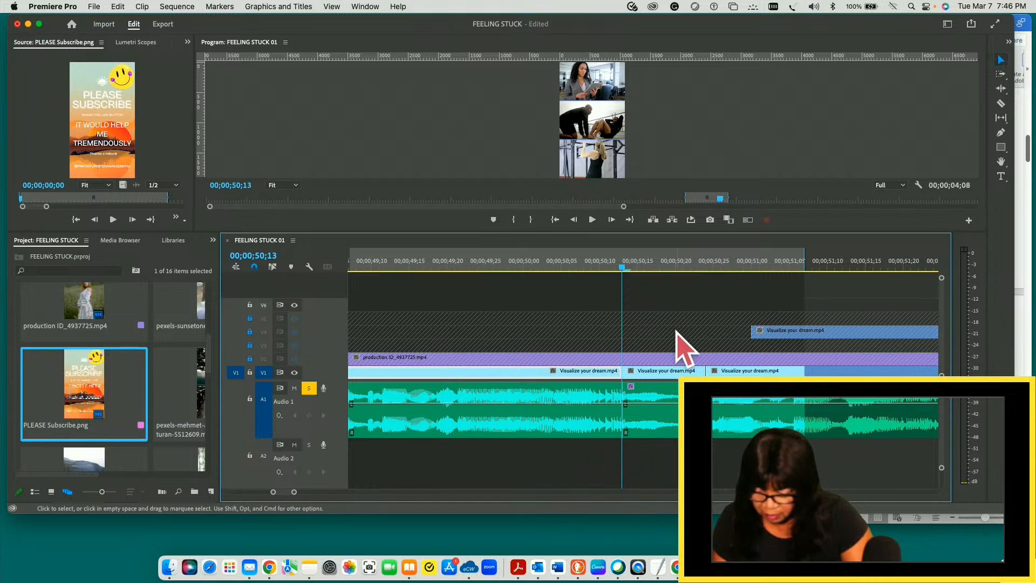
pyautogui.click(669, 402)
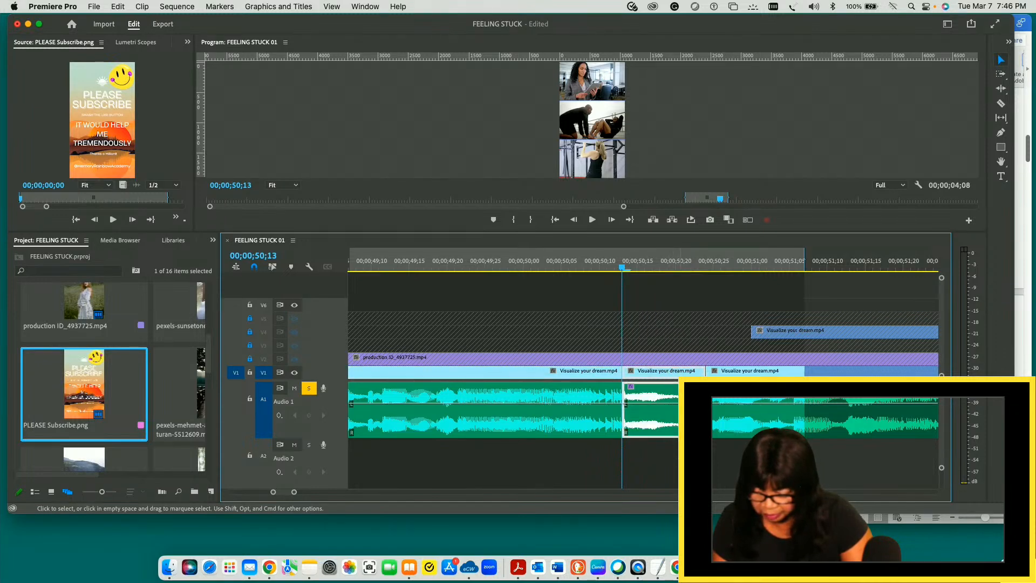
pyautogui.moveTo(671, 426); pyautogui.dragTo(672, 468)
pyautogui.moveTo(665, 379); pyautogui.dragTo(662, 325)
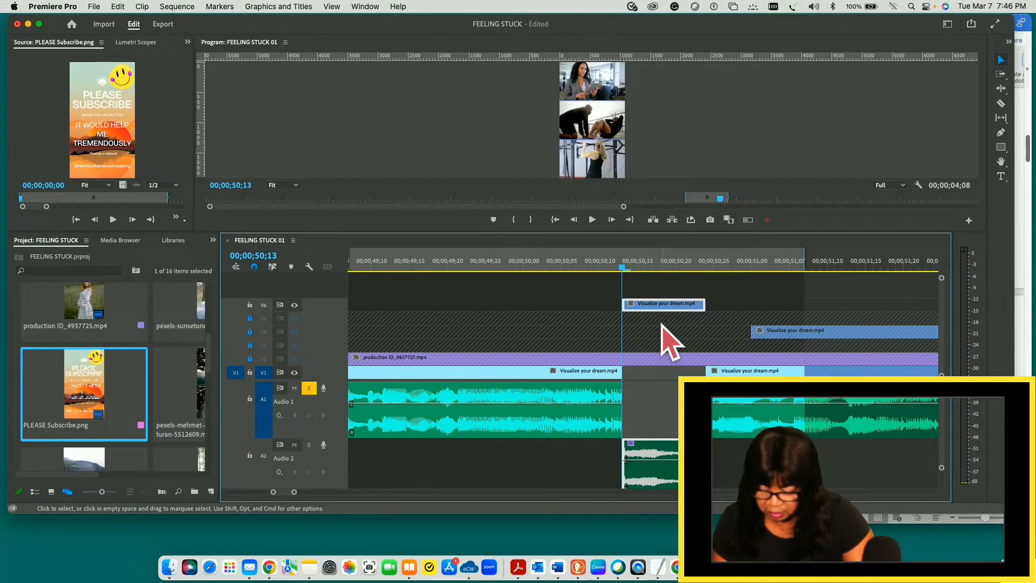
pyautogui.press('super+z')
pyautogui.press('super+z')
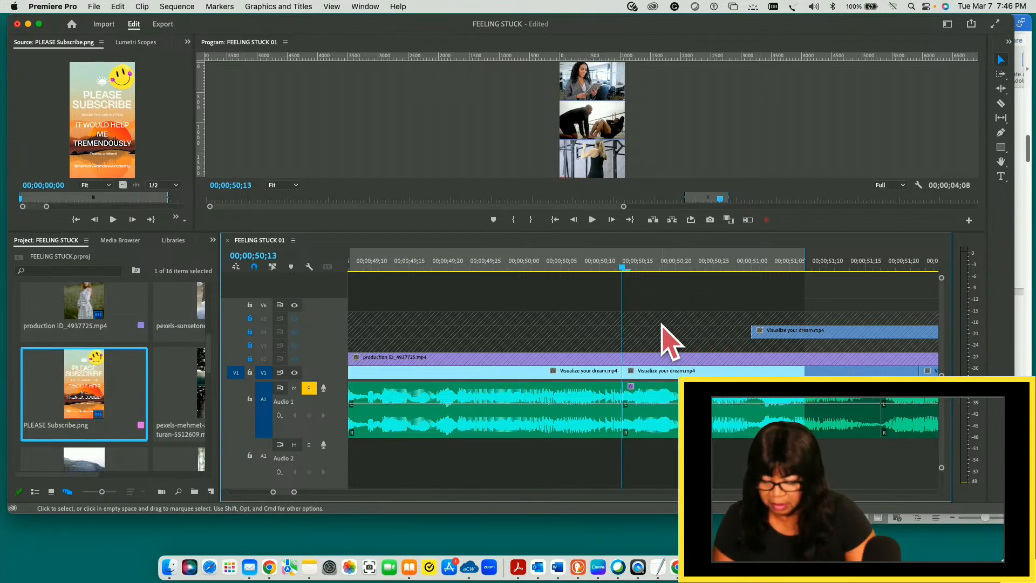
# - Play across the new join at 00;00;50;13 and on to 00;00;52;23 to check the audio
pyautogui.moveTo(624, 269); pyautogui.dragTo(381, 274)
pyautogui.press('space')
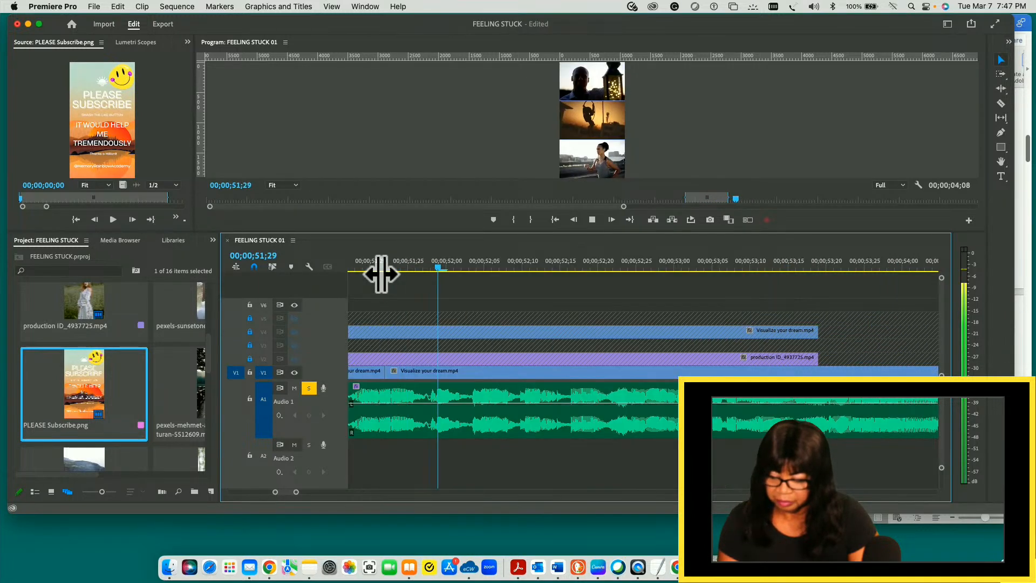
pyautogui.press('space')
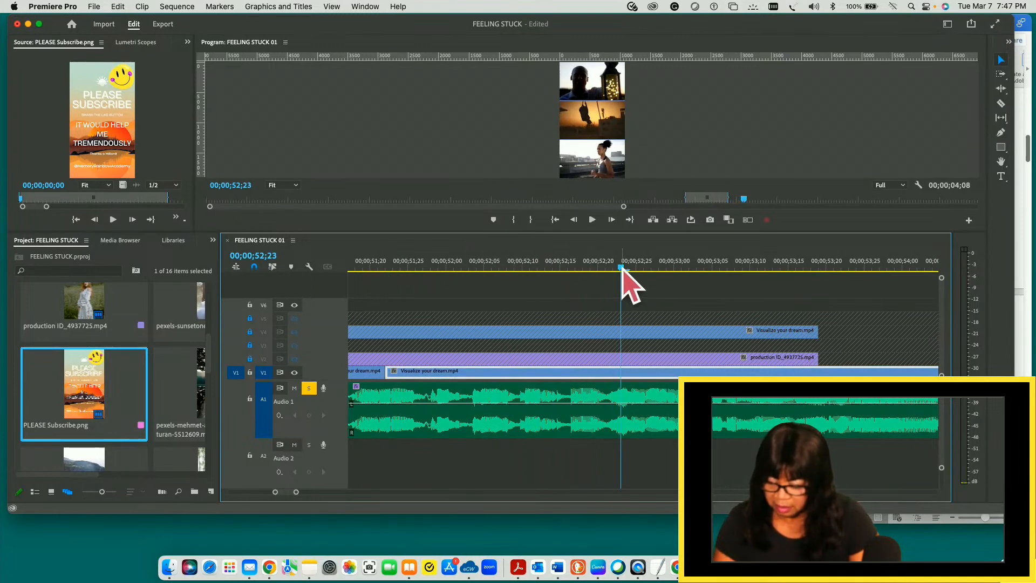
# - Save the FEELING STUCK project with the trimmed section in place
pyautogui.press('-')
pyautogui.press('-')
pyautogui.press('-')
pyautogui.press('-')
pyautogui.press('-')
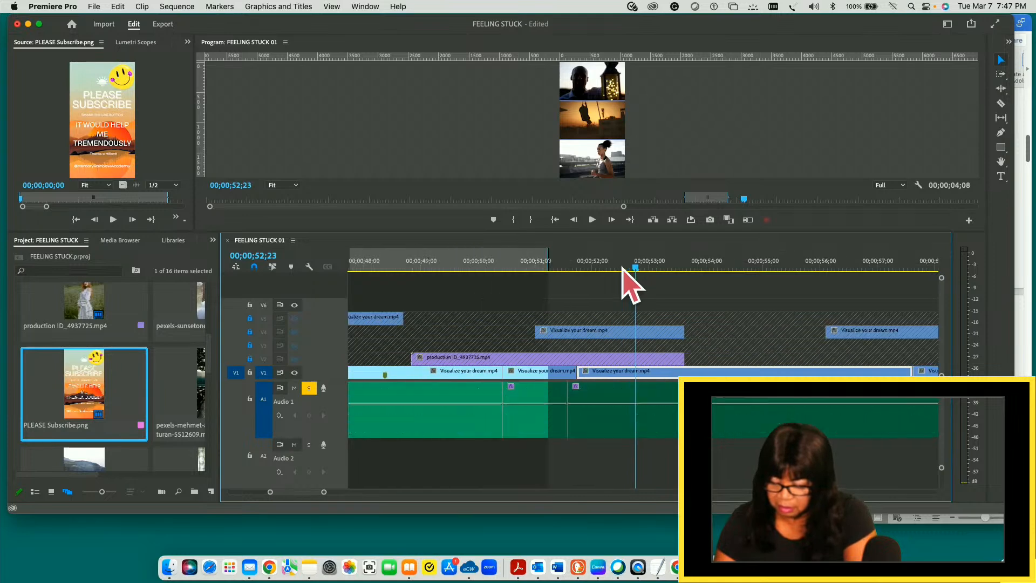
pyautogui.press('super+s')
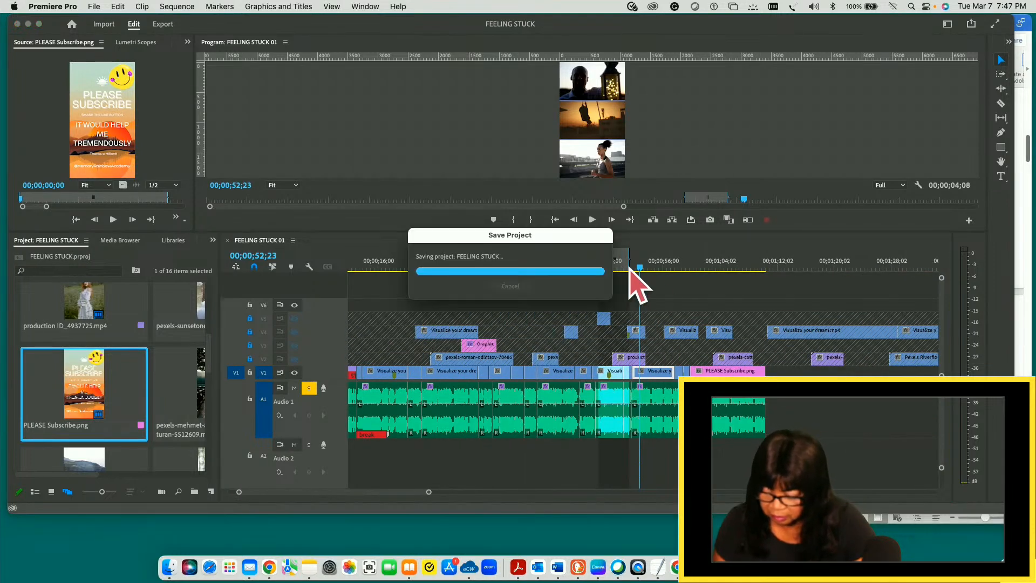
# - Scrub back from 00;00;59;24 at the PLEASE Subscribe.png clip and play the section around 00;00;45;21
pyautogui.moveTo(430, 499); pyautogui.dragTo(378, 492)
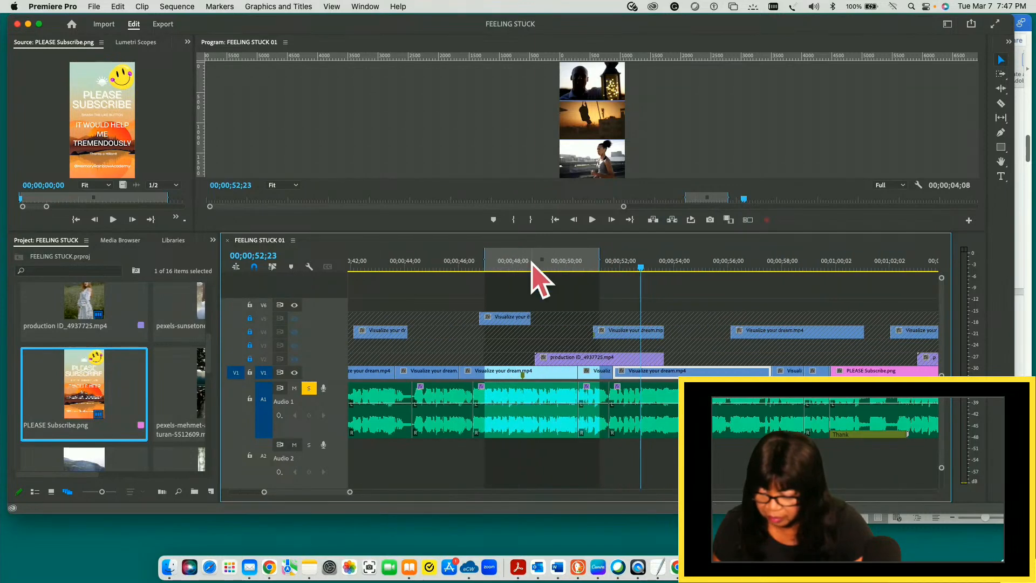
pyautogui.click(762, 286)
pyautogui.moveTo(761, 286); pyautogui.dragTo(830, 283)
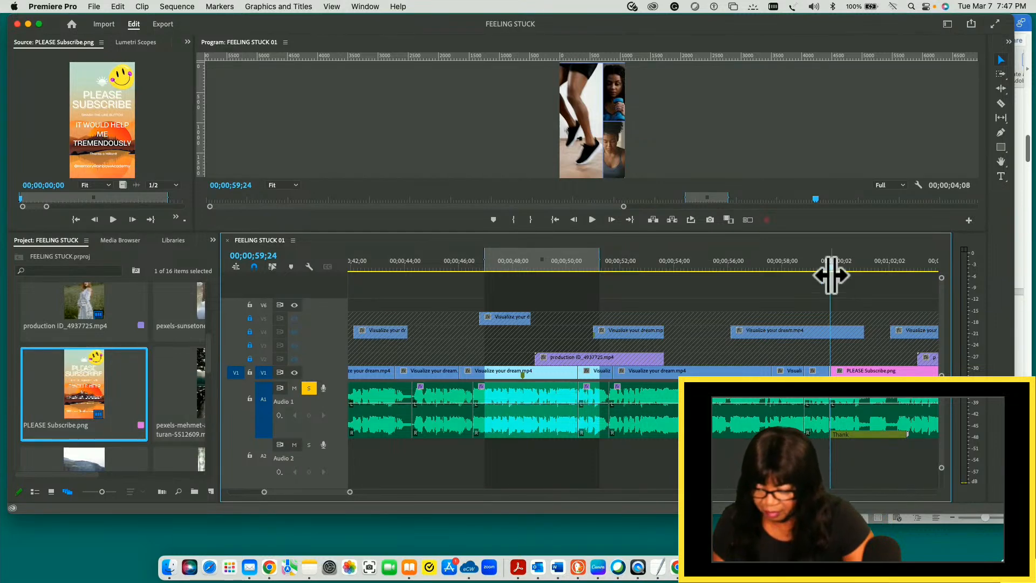
pyautogui.moveTo(831, 270); pyautogui.dragTo(660, 283)
pyautogui.hotkey('shift', 'space')
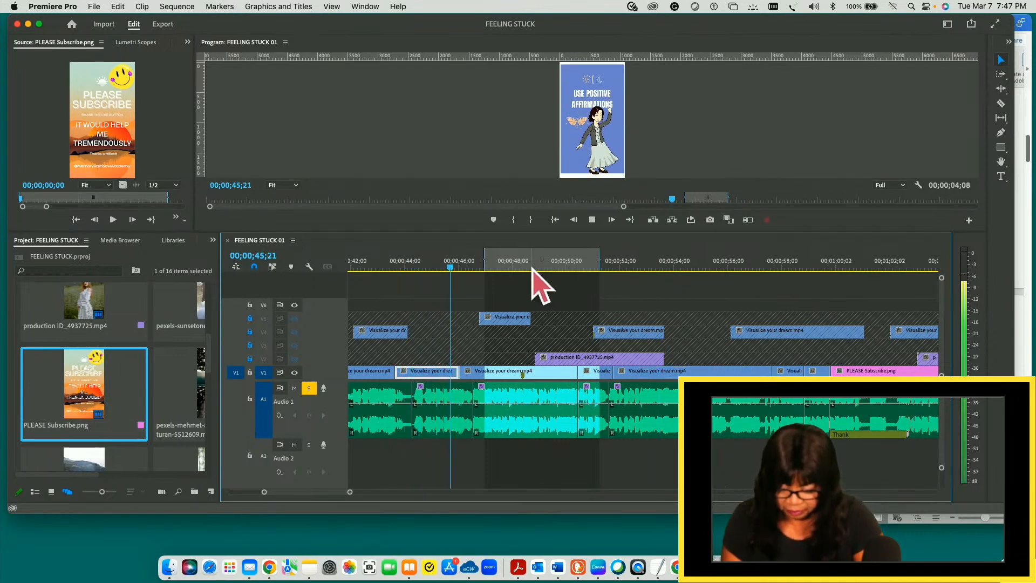
# - Replay the stretch between about 00;00;44;00 and 00;00;45;27 several times to check the USE POSITIVE AFFIRMATIONS transition
pyautogui.click(433, 266)
pyautogui.moveTo(434, 268); pyautogui.dragTo(301, 274)
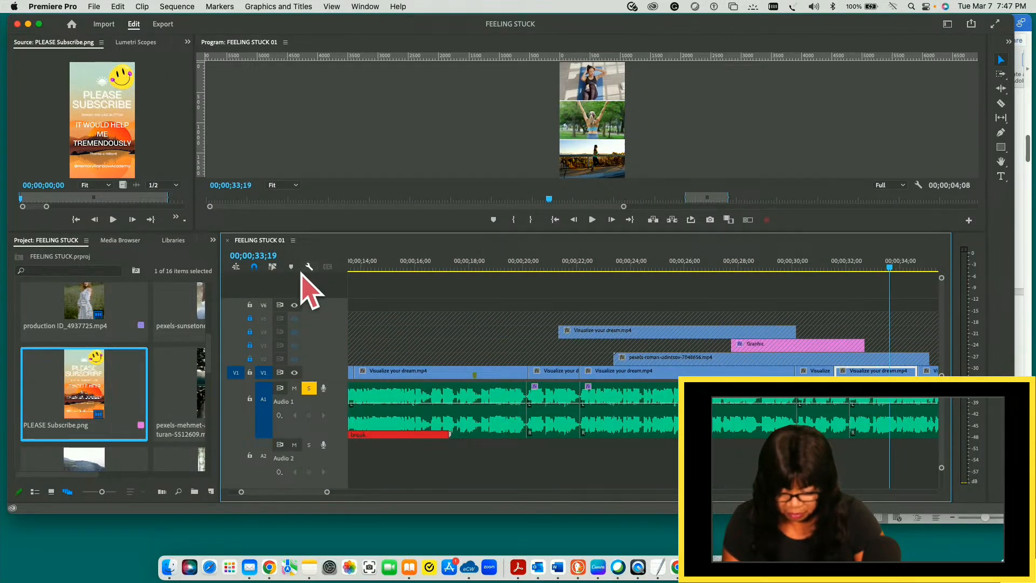
pyautogui.press('space')
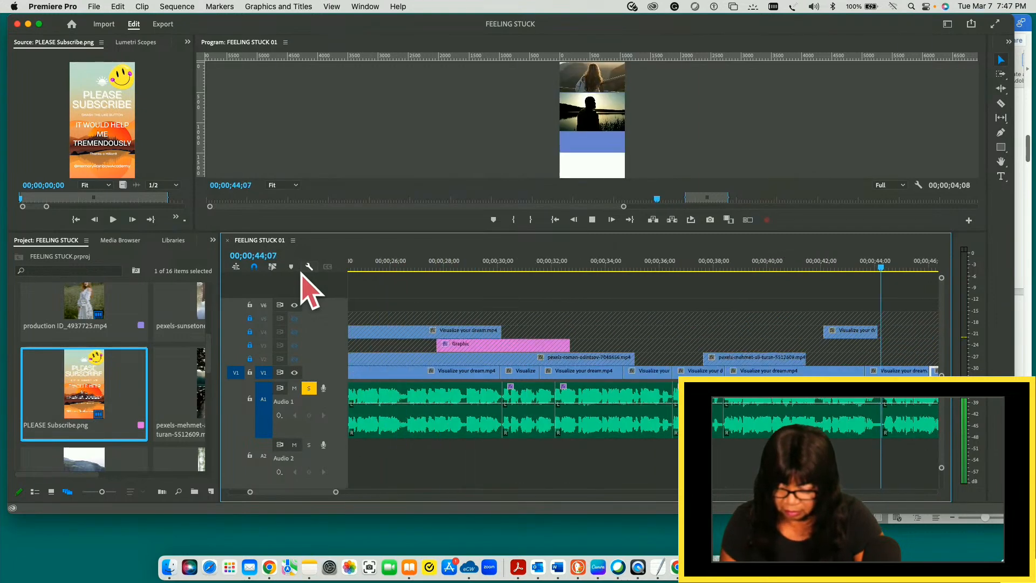
pyautogui.press('space')
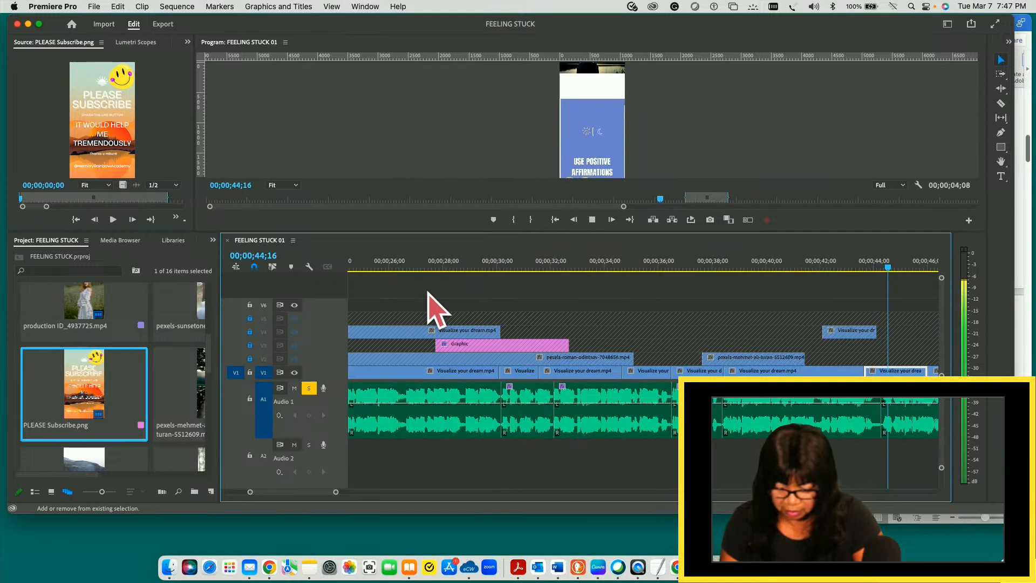
pyautogui.press('space')
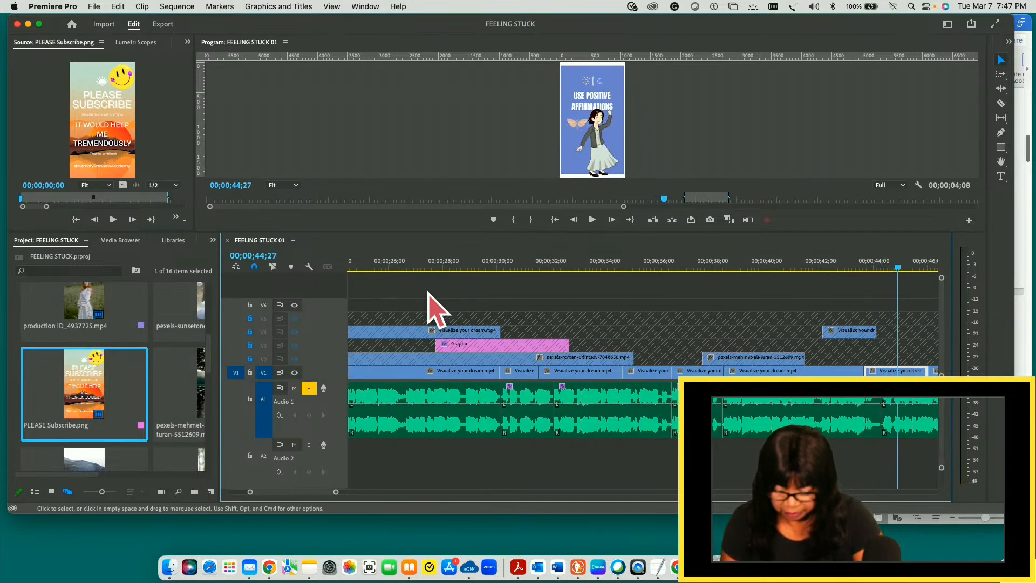
pyautogui.hotkey('shift', 'space')
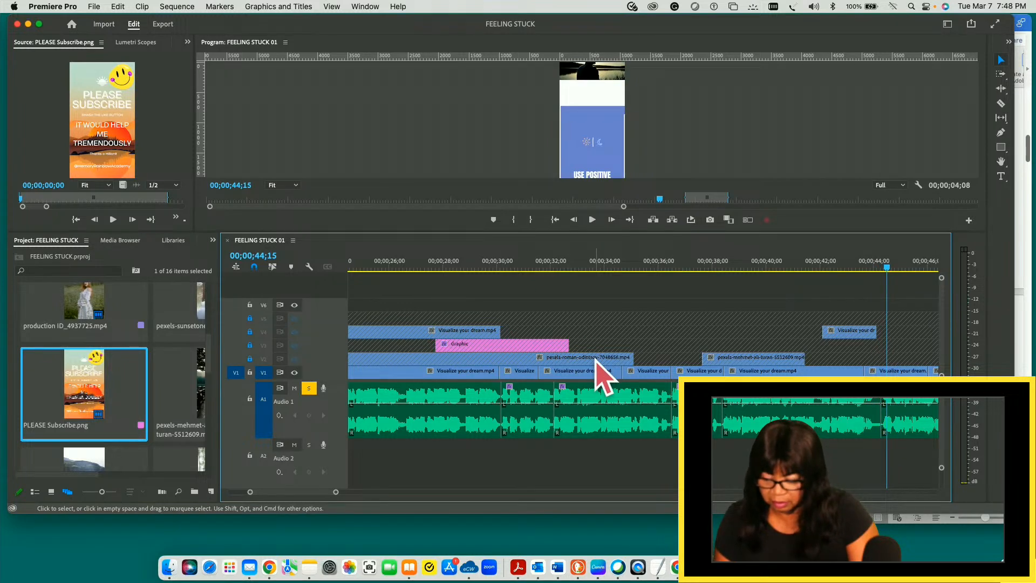
pyautogui.hotkey('shift', 'space')
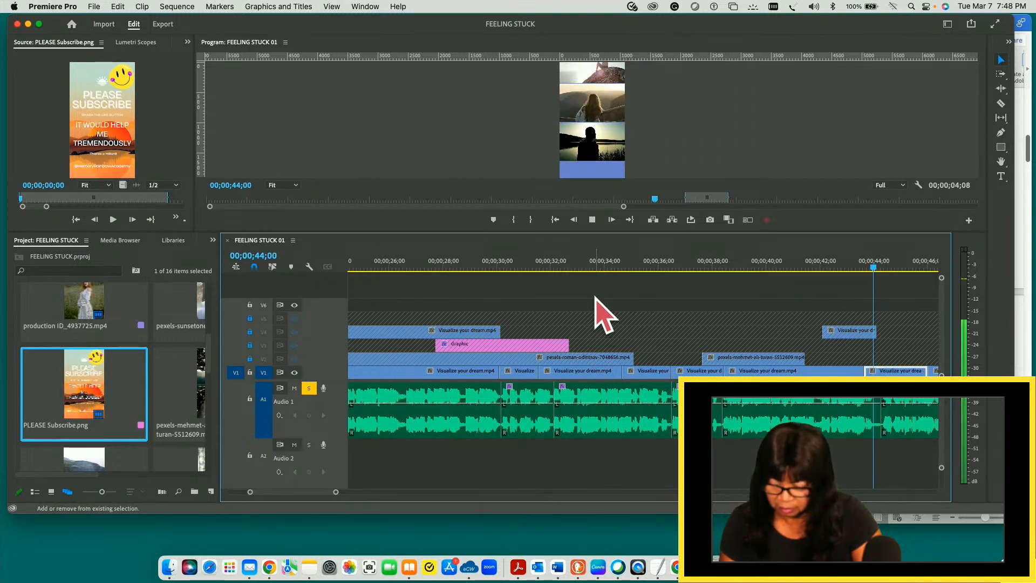
pyautogui.press('space')
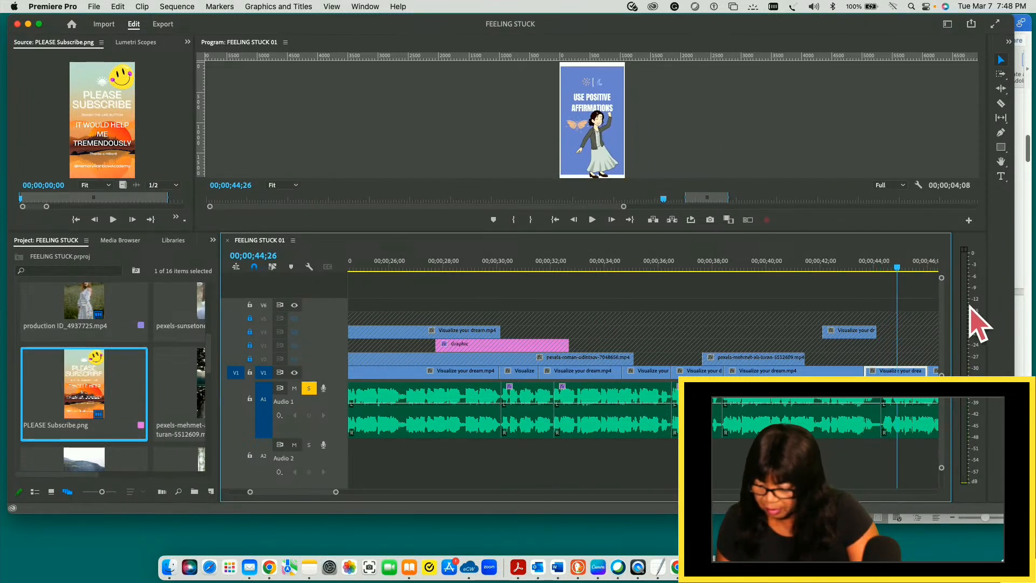
# - Return the playhead to 00;00;14;29 and save the project again
pyautogui.moveTo(897, 268); pyautogui.dragTo(351, 321)
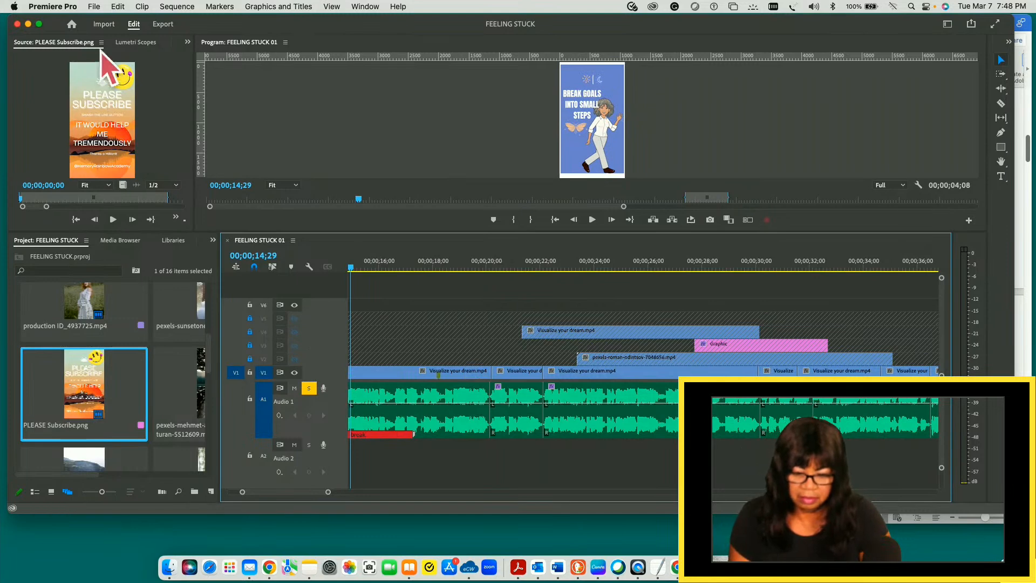
pyautogui.click(94, 7)
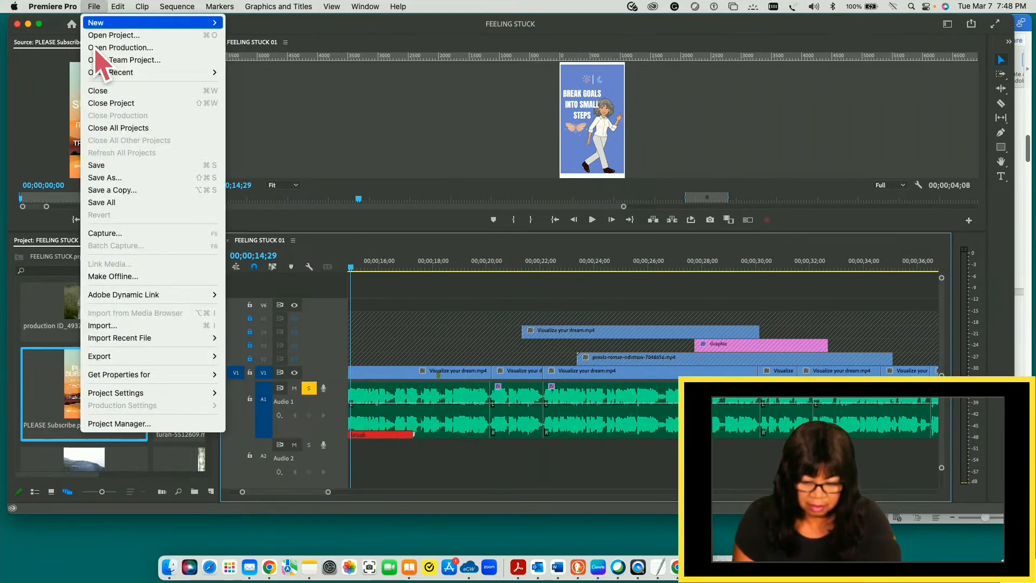
pyautogui.click(114, 167)
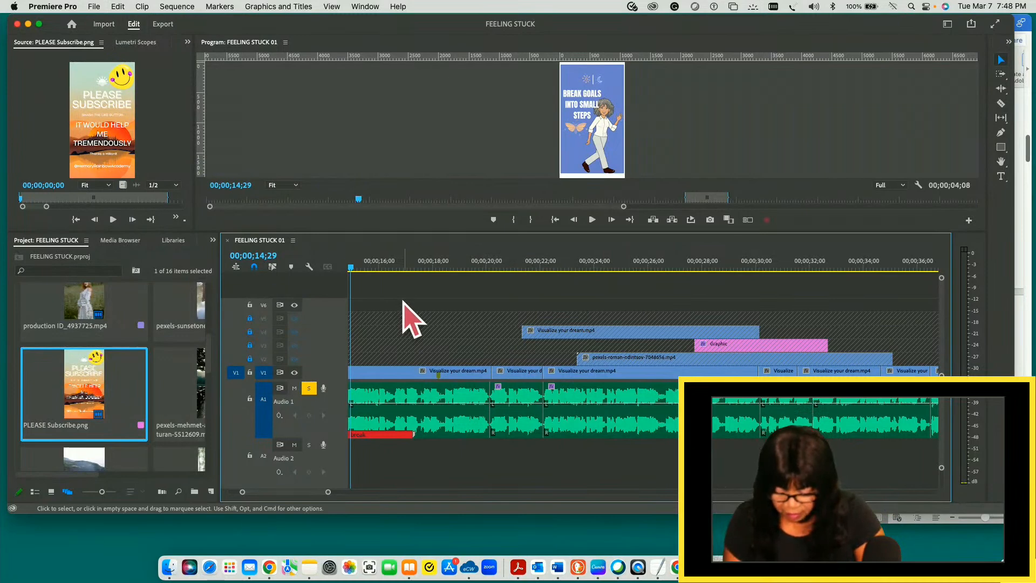
# - Replay the transition up to 00;00;44;19, then return to 00;00;00;00 with the whole edited sequence in view
pyautogui.press('space')
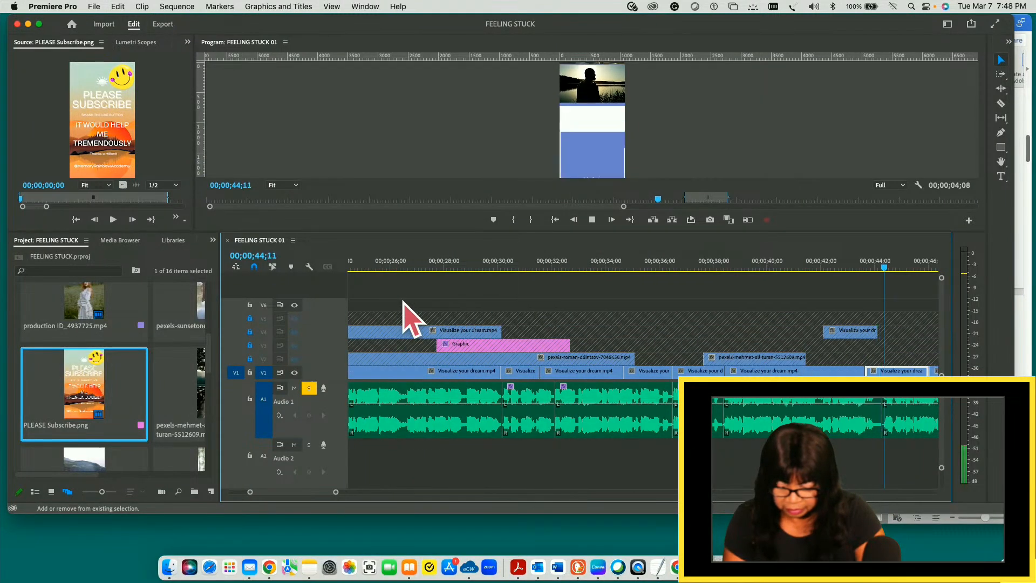
pyautogui.press('space')
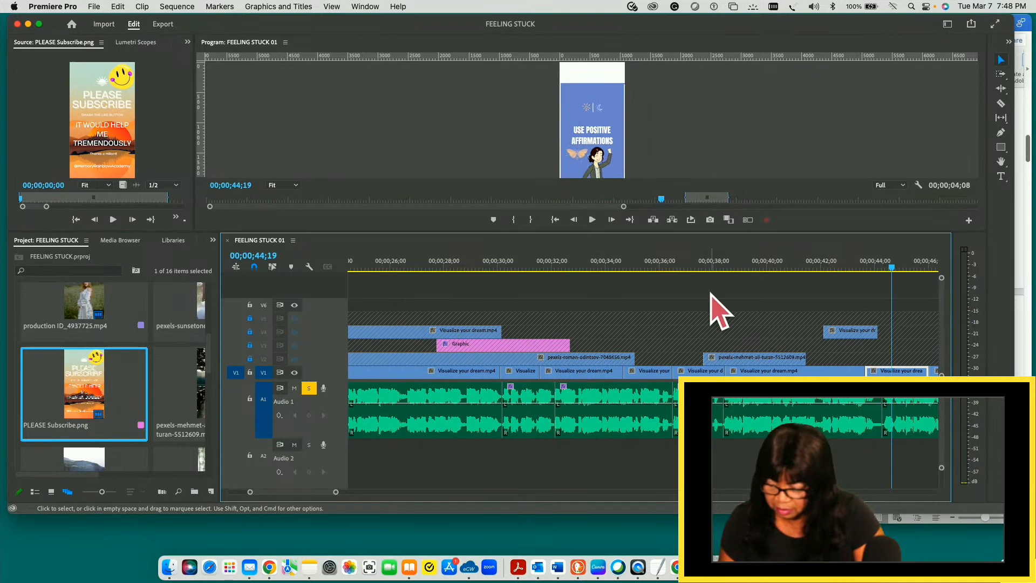
pyautogui.moveTo(892, 267); pyautogui.dragTo(292, 314)
pyautogui.press('-')
pyautogui.press('-')
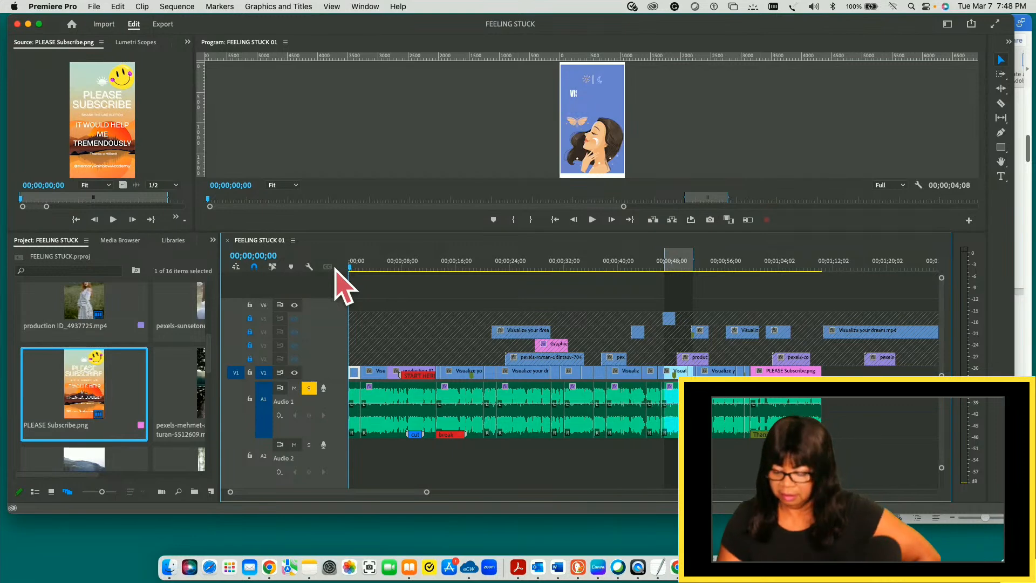
# - Play the sequence through from the start, stop at 00;01;07;00, and unlock video tracks V2 to V5
pyautogui.press('space')
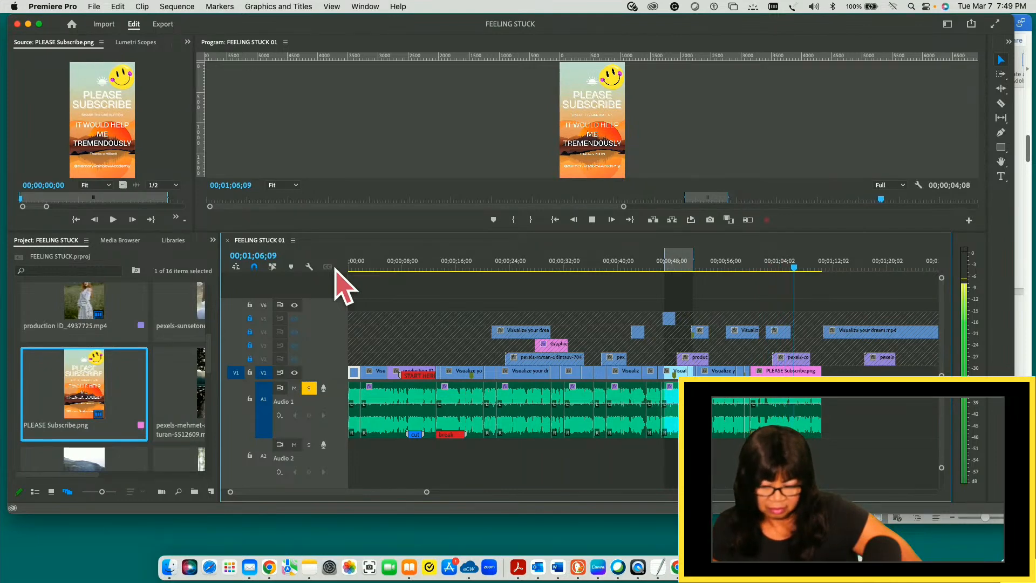
pyautogui.press('space')
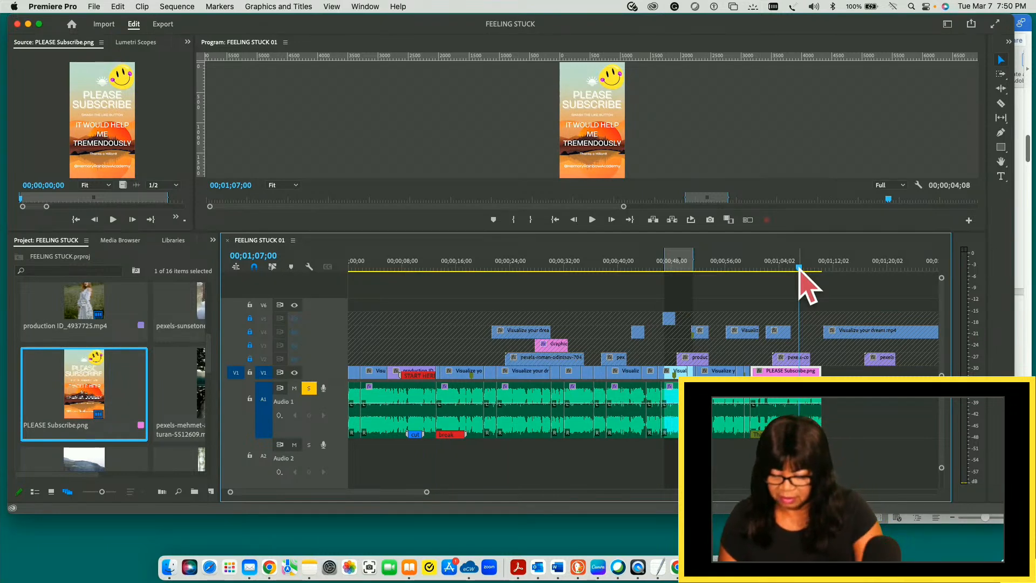
pyautogui.click(250, 358)
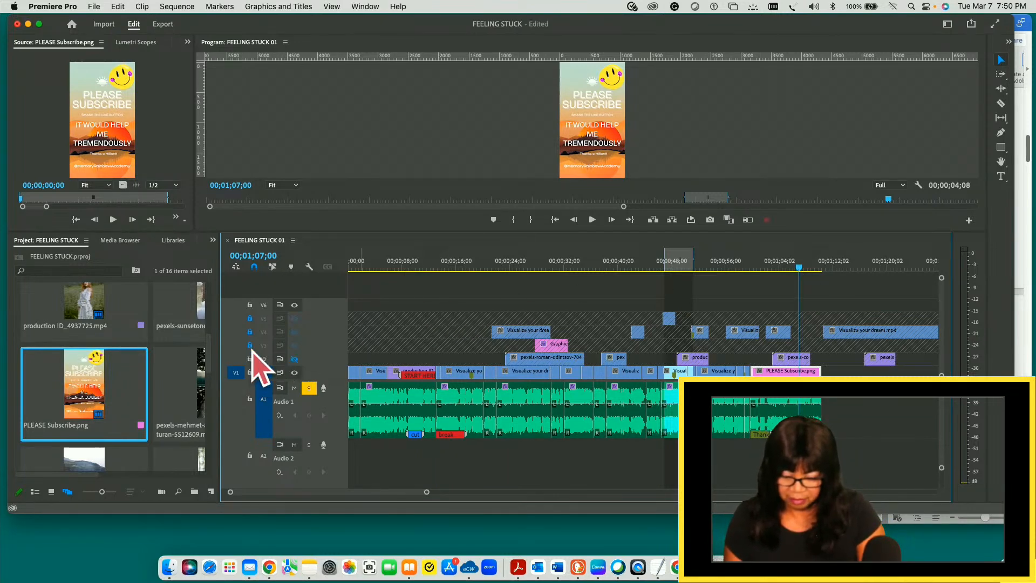
pyautogui.click(250, 345)
pyautogui.click(250, 332)
pyautogui.click(250, 318)
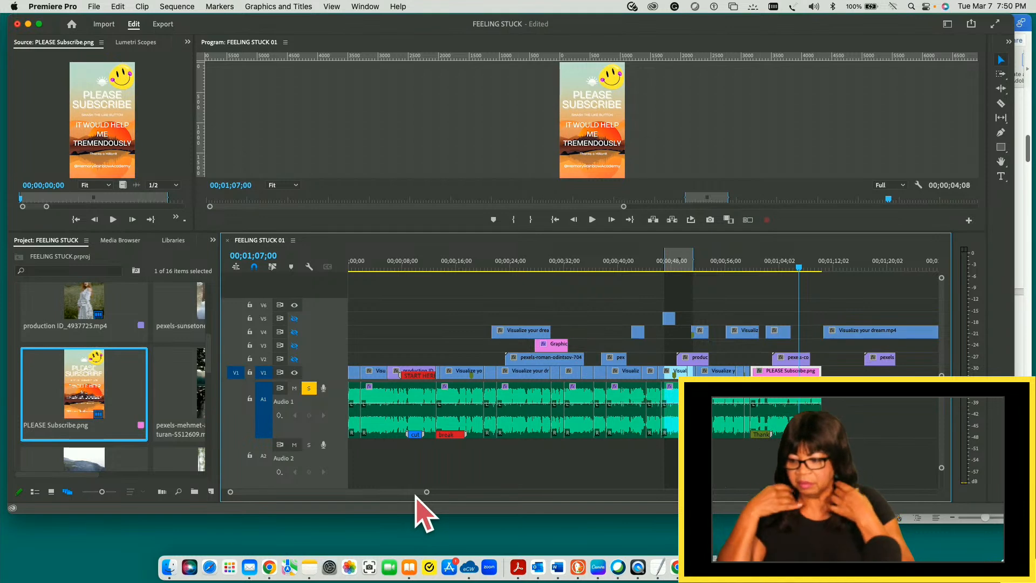
# - Create a new sequence named MISC_HOLD from the custom VERTICAL SOCIAL MEDIA preset
pyautogui.click(211, 492)
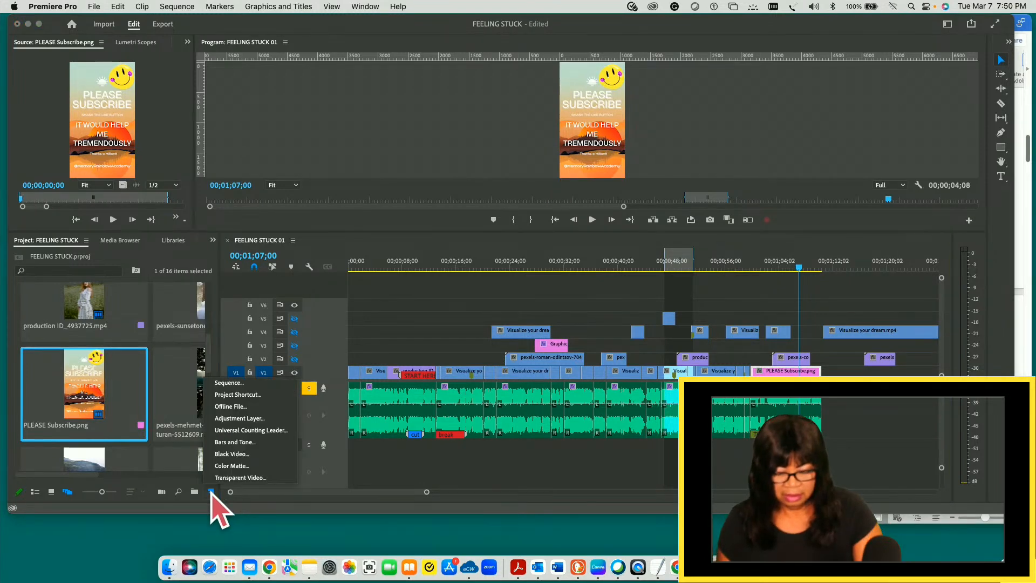
pyautogui.click(231, 385)
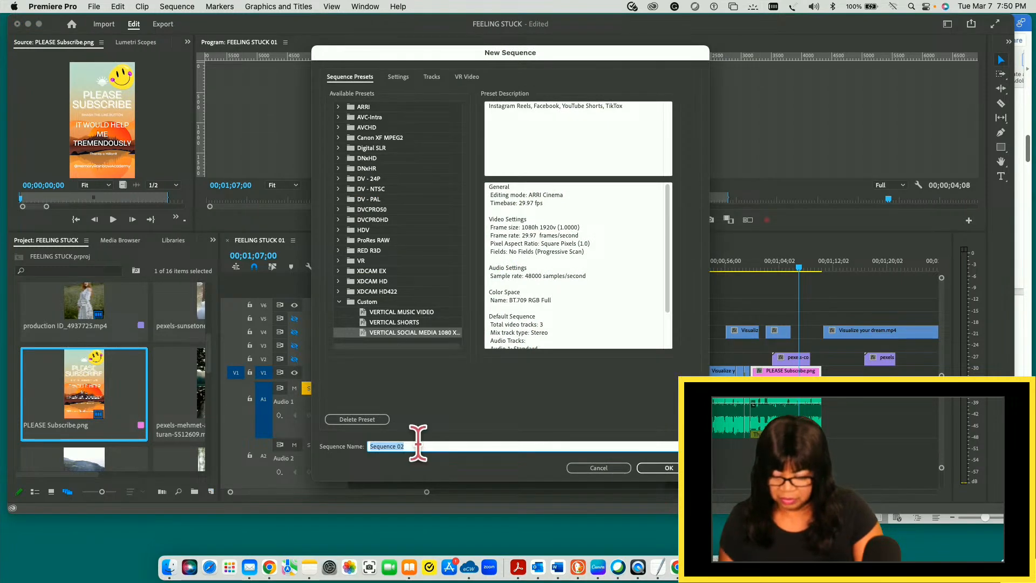
pyautogui.write('MISC_HOLD')
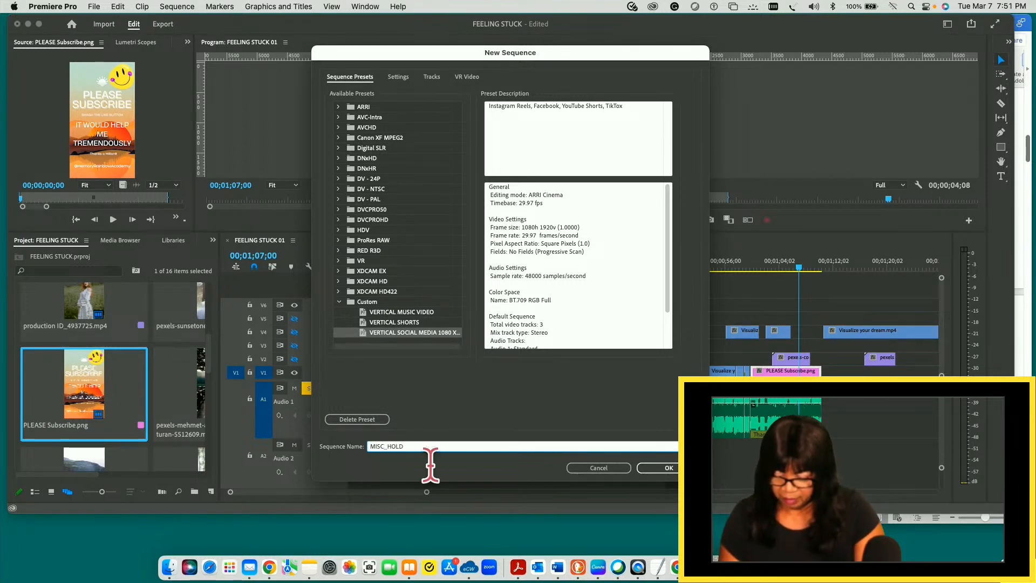
pyautogui.click(682, 469)
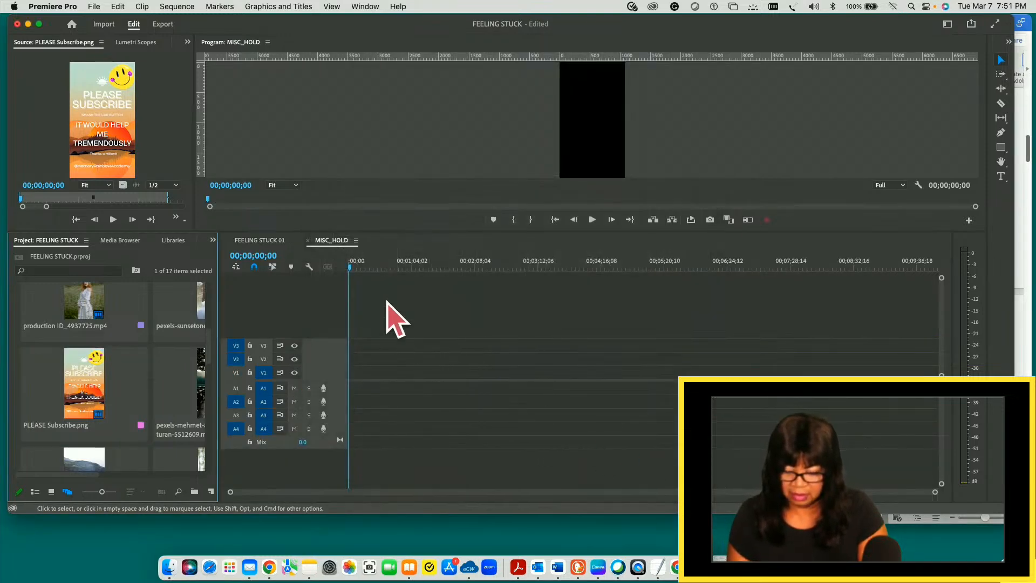
# - Dock the FEELING STUCK 01 timeline below MISC_HOLD so both show together, and enlarge FEELING STUCK 01 until its upper tracks fit
pyautogui.click(343, 244)
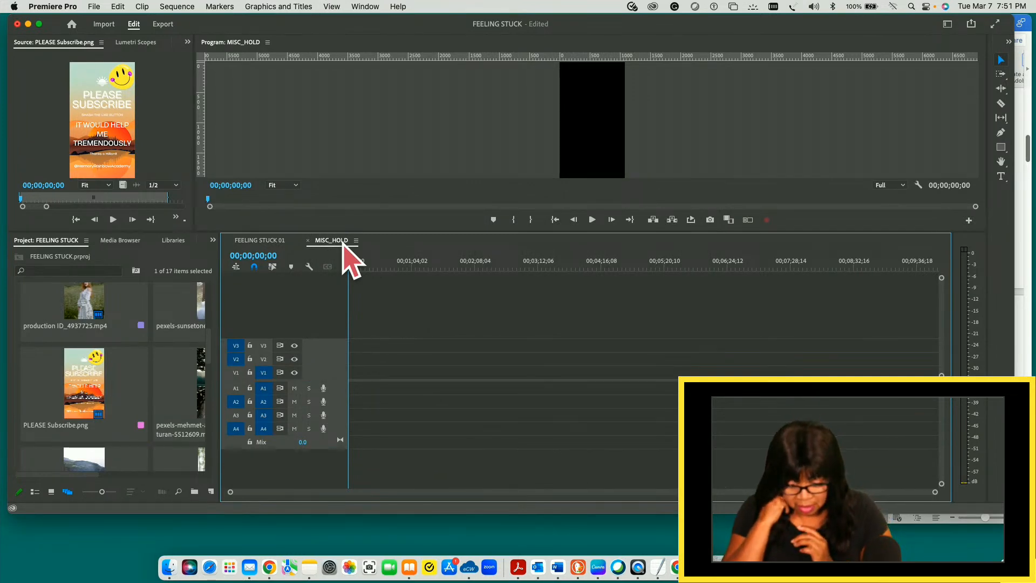
pyautogui.click(264, 241)
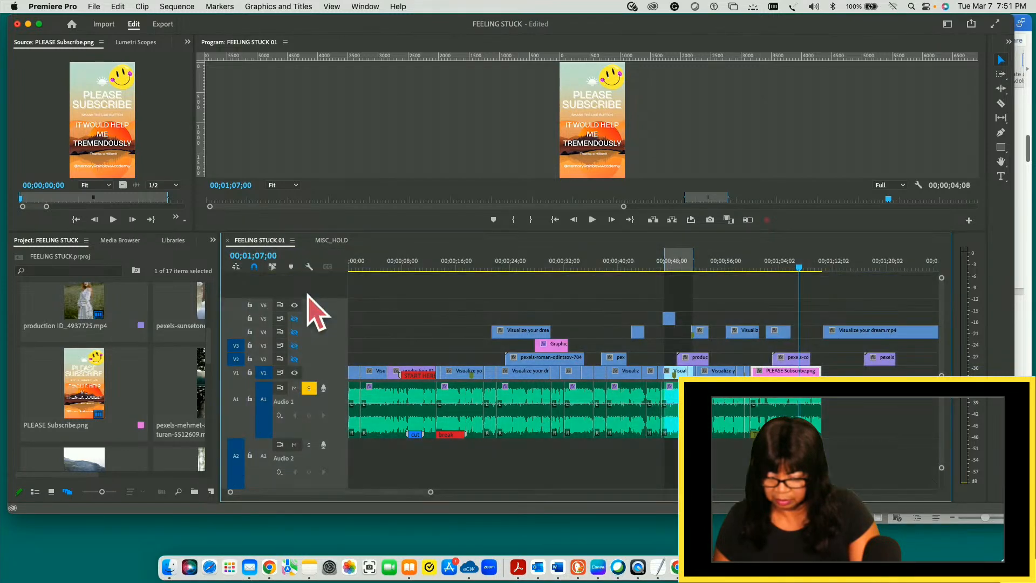
pyautogui.moveTo(278, 241); pyautogui.dragTo(338, 321)
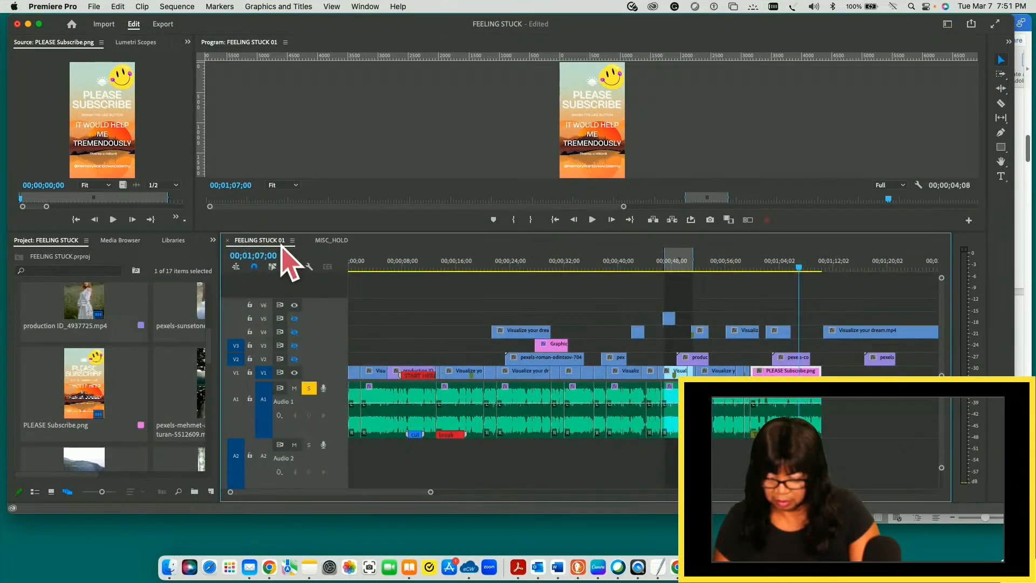
pyautogui.moveTo(280, 244); pyautogui.dragTo(460, 468)
pyautogui.moveTo(268, 244); pyautogui.dragTo(481, 486)
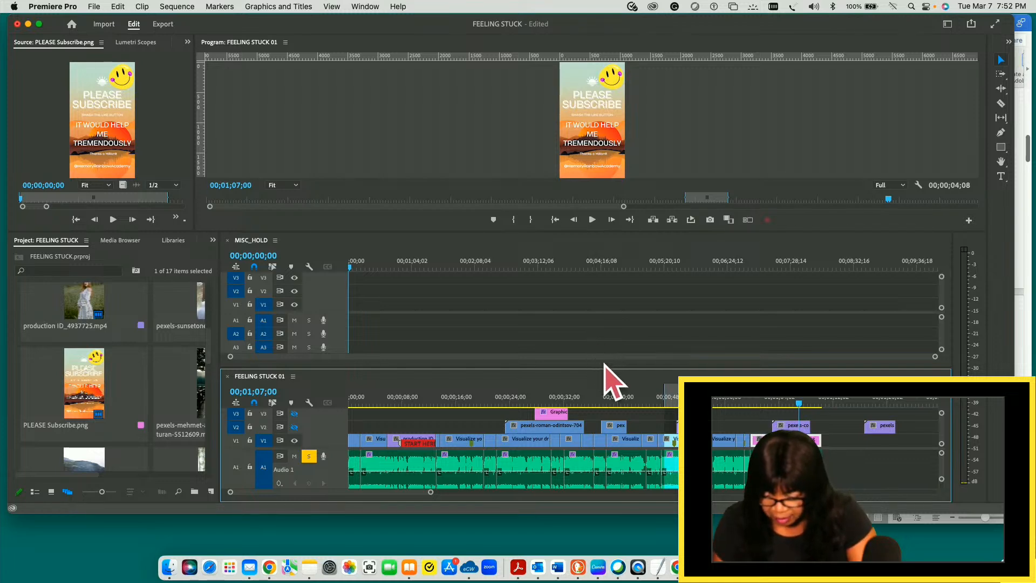
pyautogui.moveTo(608, 370); pyautogui.dragTo(590, 284)
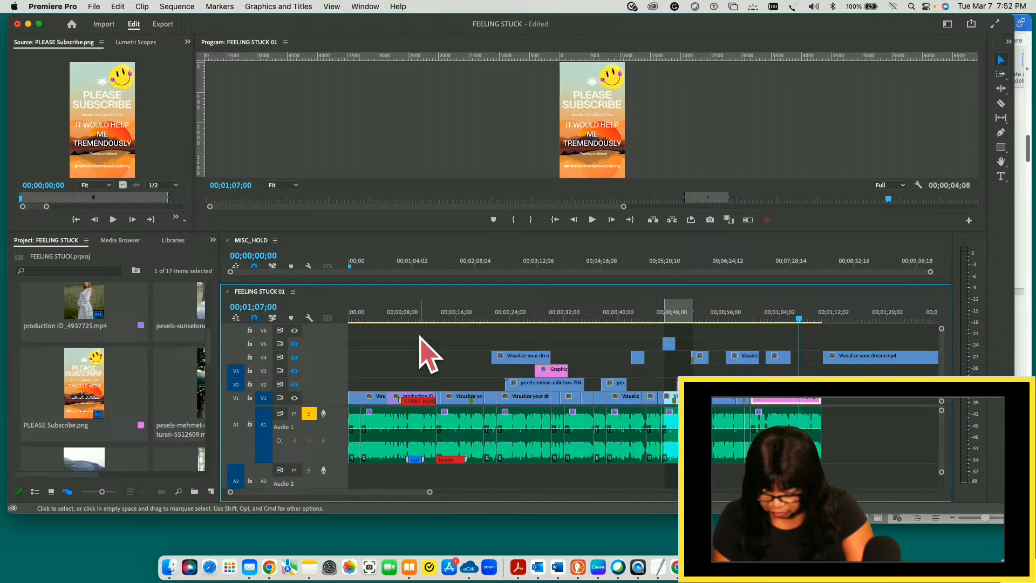
# - Select all the clips on tracks V2 to V5 of FEELING STUCK 01 and copy them into the MISC_HOLD sequence
pyautogui.moveTo(406, 335); pyautogui.dragTo(936, 374)
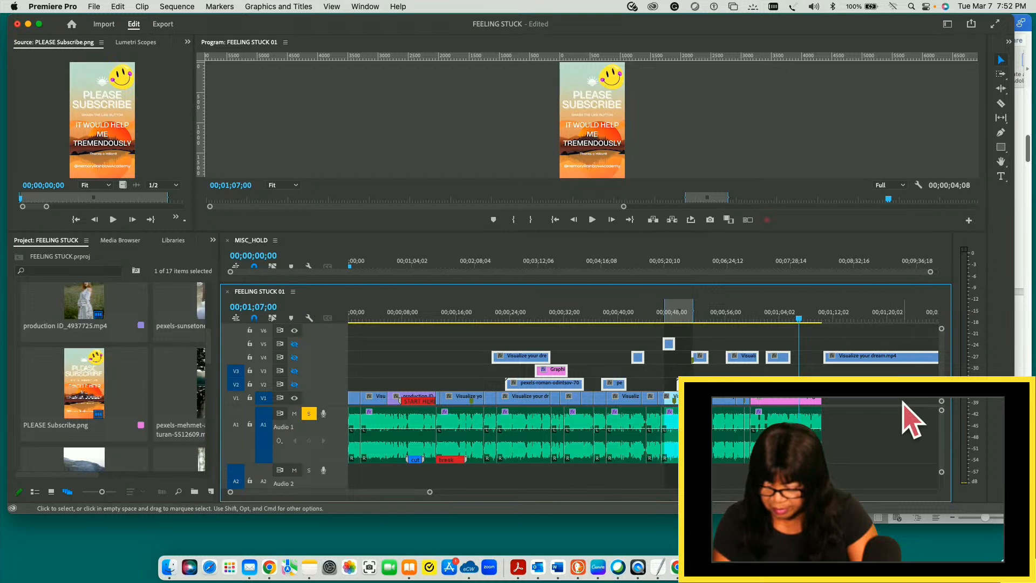
pyautogui.press('-')
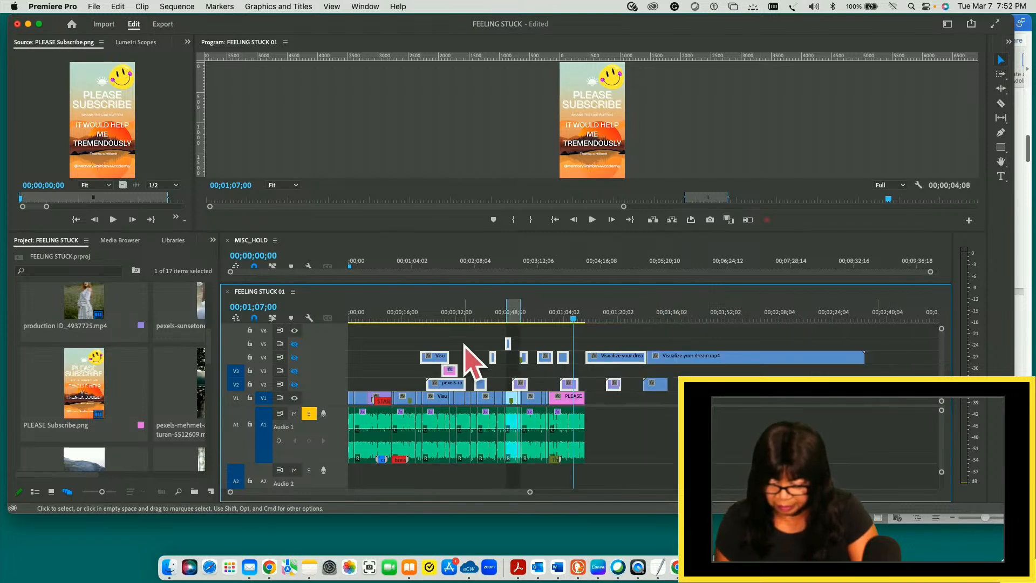
pyautogui.click(405, 333)
pyautogui.moveTo(403, 332); pyautogui.dragTo(919, 398)
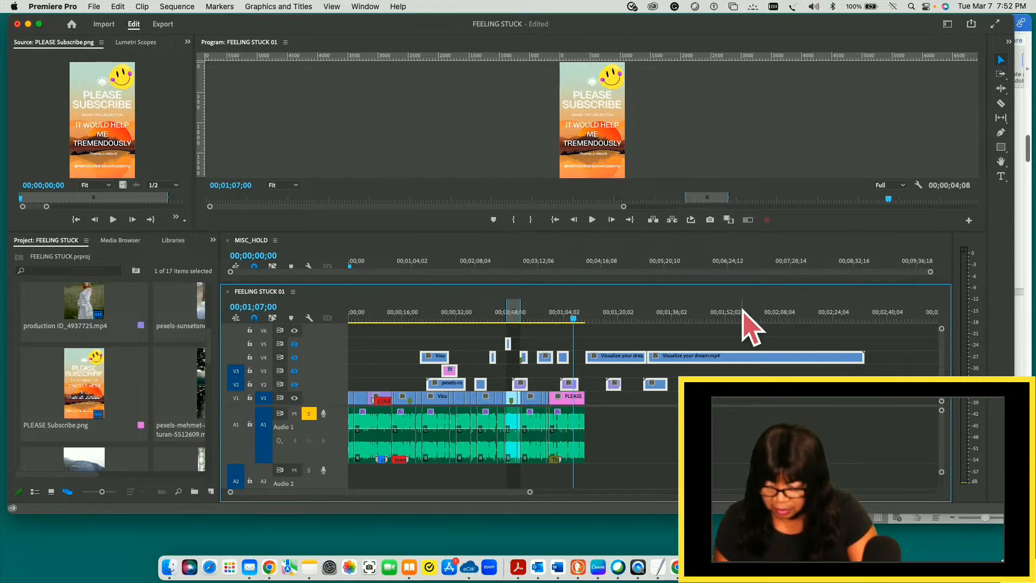
pyautogui.moveTo(699, 284); pyautogui.dragTo(705, 352)
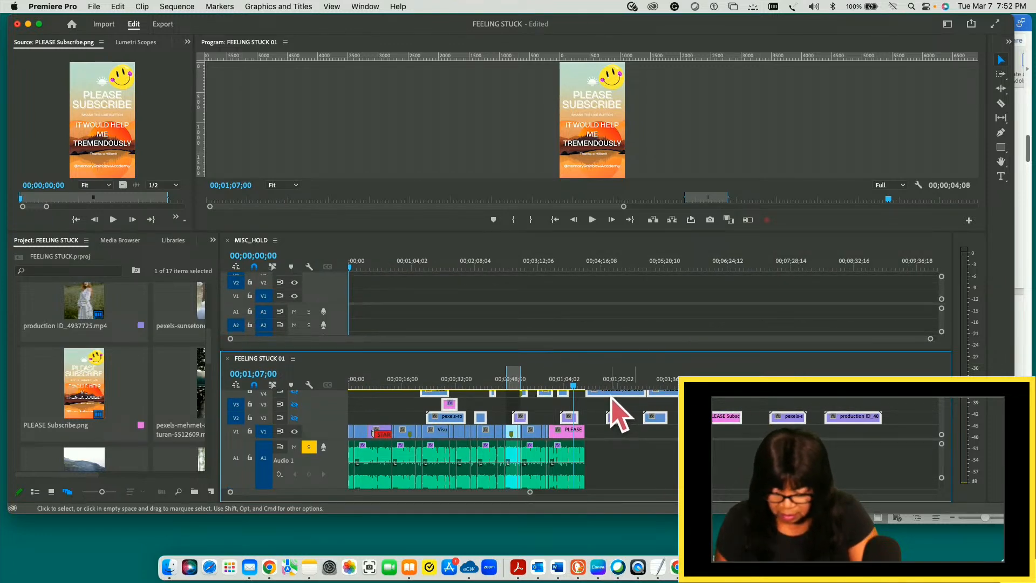
pyautogui.moveTo(619, 414); pyautogui.dragTo(611, 298)
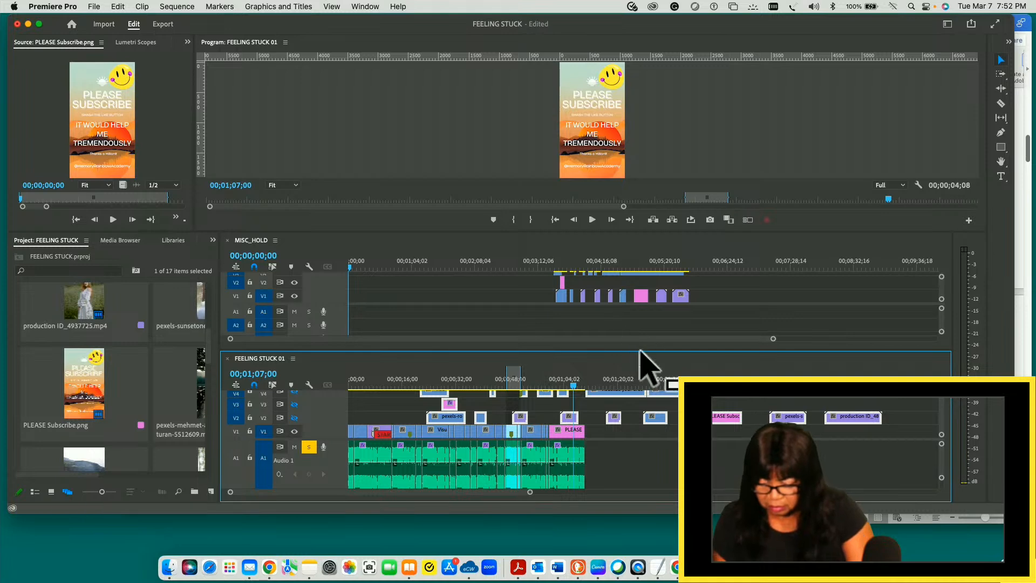
# - Give the FEELING STUCK 01 timeline more height and delete the selected clips from its tracks V2 to V5
pyautogui.moveTo(642, 351); pyautogui.dragTo(613, 329)
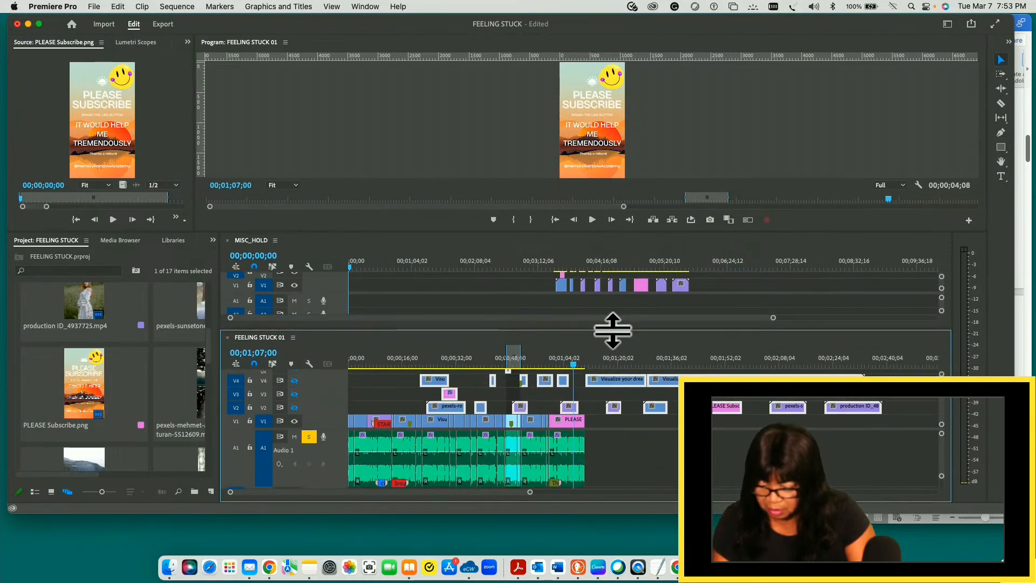
pyautogui.moveTo(614, 330); pyautogui.dragTo(592, 323)
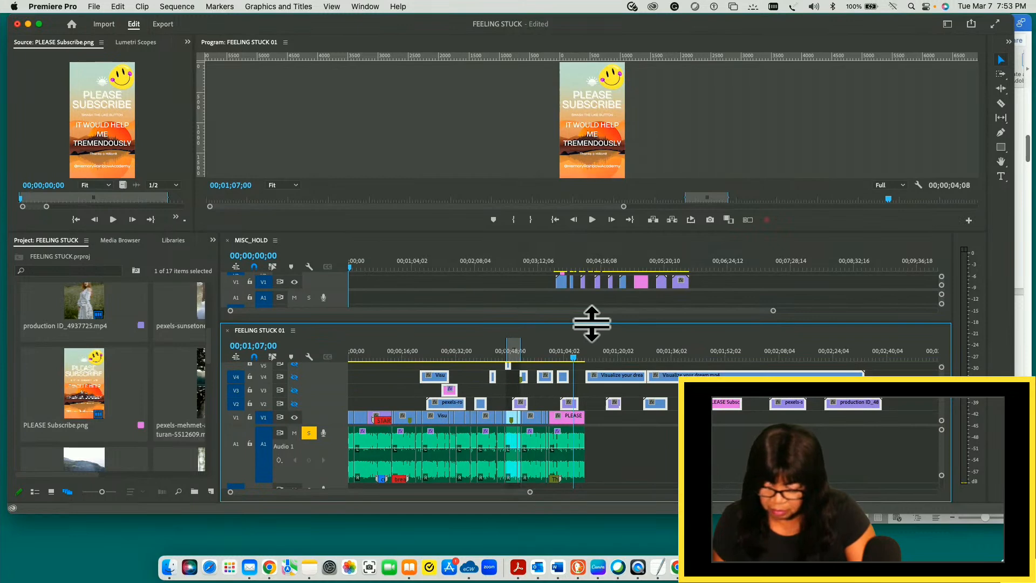
pyautogui.press('Delete')
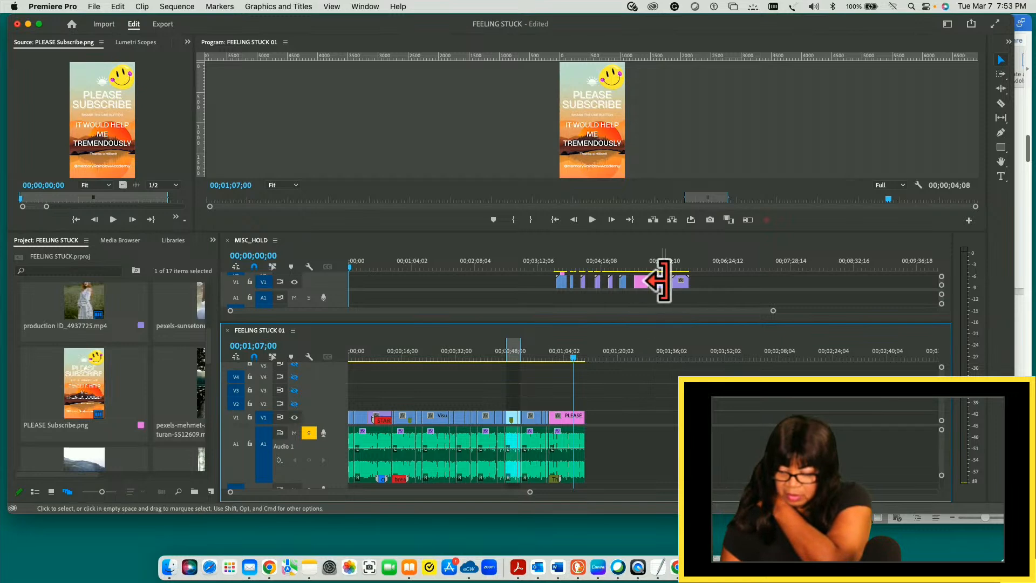
# - Enlarge the MISC_HOLD timeline to check the copied clips, then collapse it to give the space back to FEELING STUCK 01
pyautogui.moveTo(678, 323); pyautogui.dragTo(674, 448)
pyautogui.moveTo(658, 269); pyautogui.dragTo(544, 258)
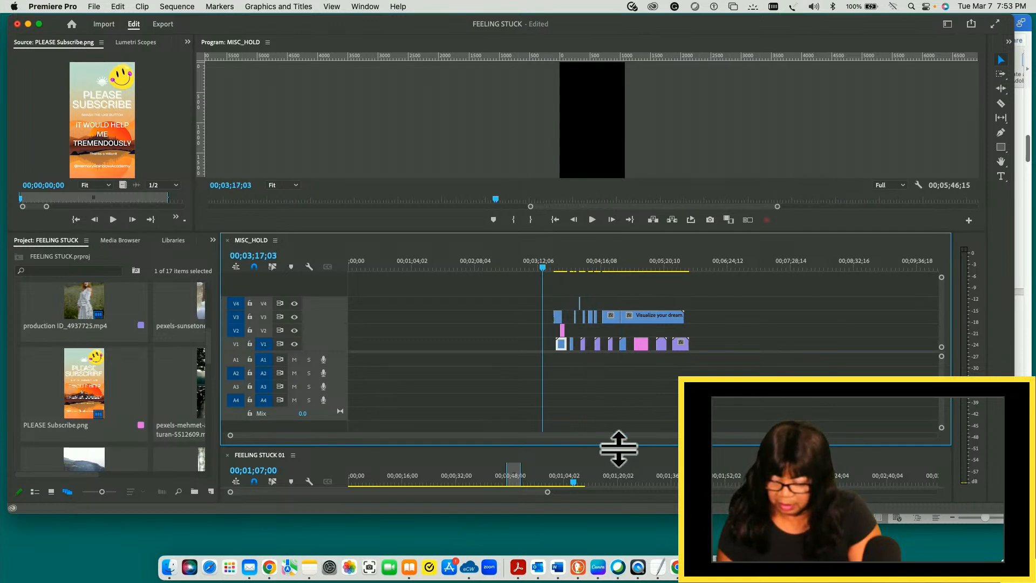
pyautogui.moveTo(618, 446); pyautogui.dragTo(593, 255)
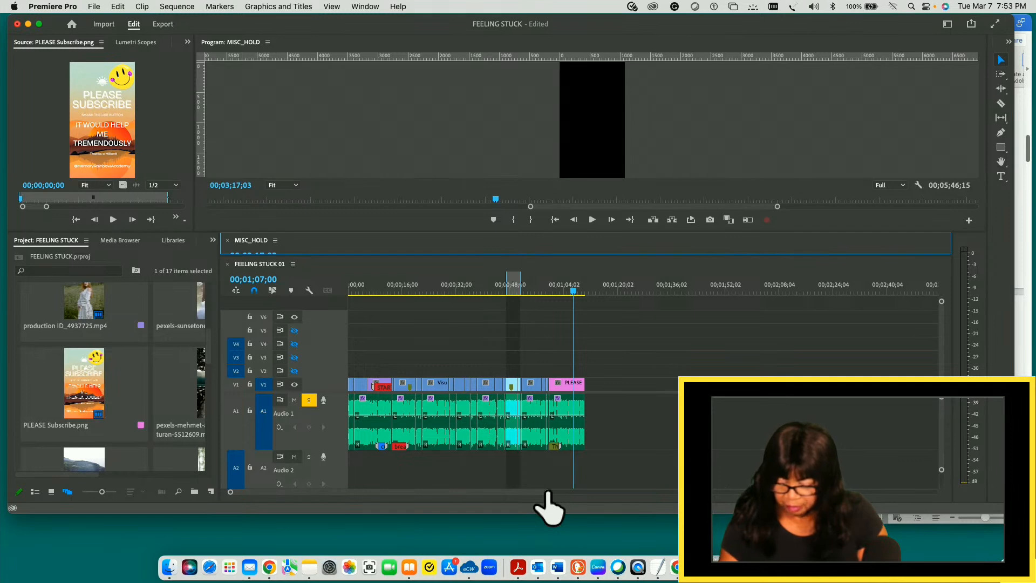
# - Examine the PLEASE Subscribe.png ending of FEELING STUCK 01 up close around 00;01;07;00, then show the whole sequence again
pyautogui.click(706, 367)
pyautogui.press('=')
pyautogui.press('=')
pyautogui.press('=')
pyautogui.press('=')
pyautogui.press('=')
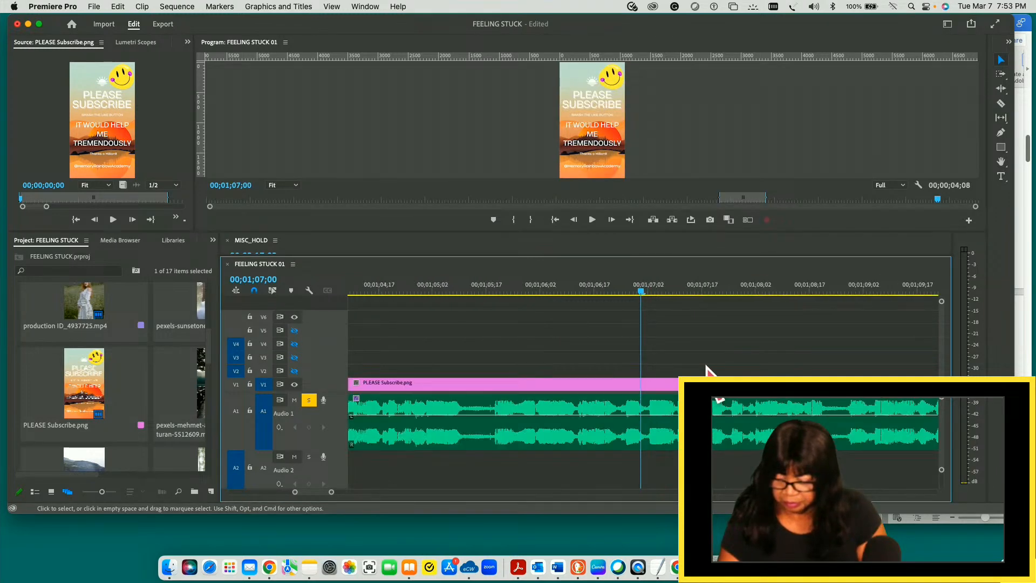
pyautogui.press('-')
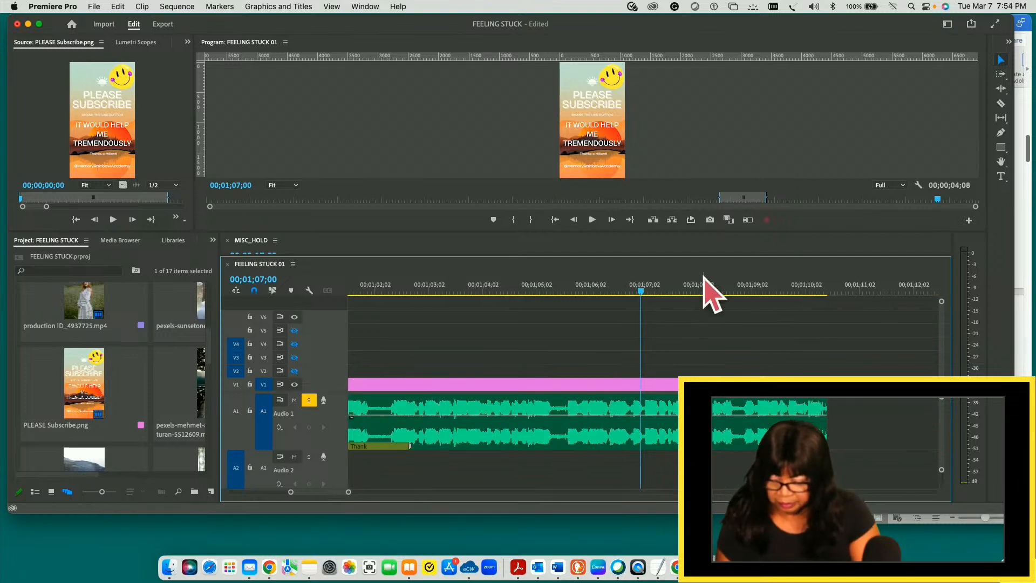
pyautogui.press('-')
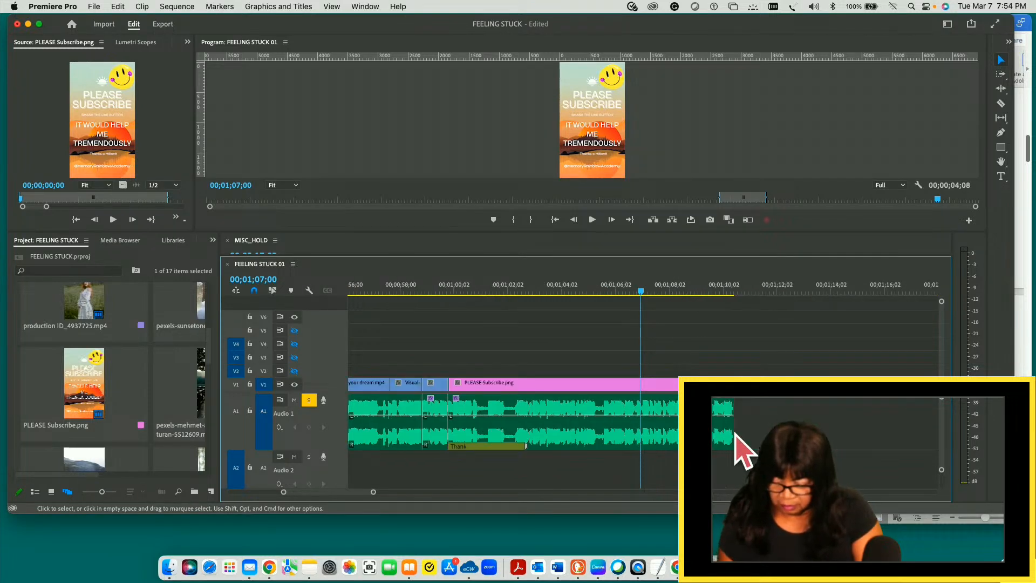
pyautogui.scroll(2, 353, 496)
pyautogui.moveTo(352, 496); pyautogui.dragTo(330, 494)
pyautogui.press('-')
pyautogui.press('-')
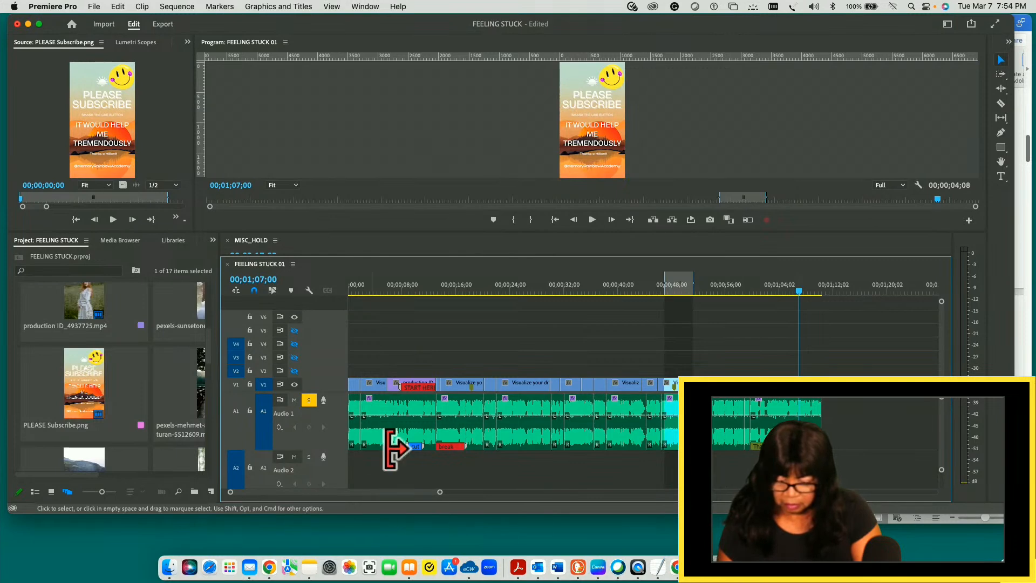
# - Play the first second of FEELING STUCK 01 from 00;00;00;00 and save the project
pyautogui.click(351, 292)
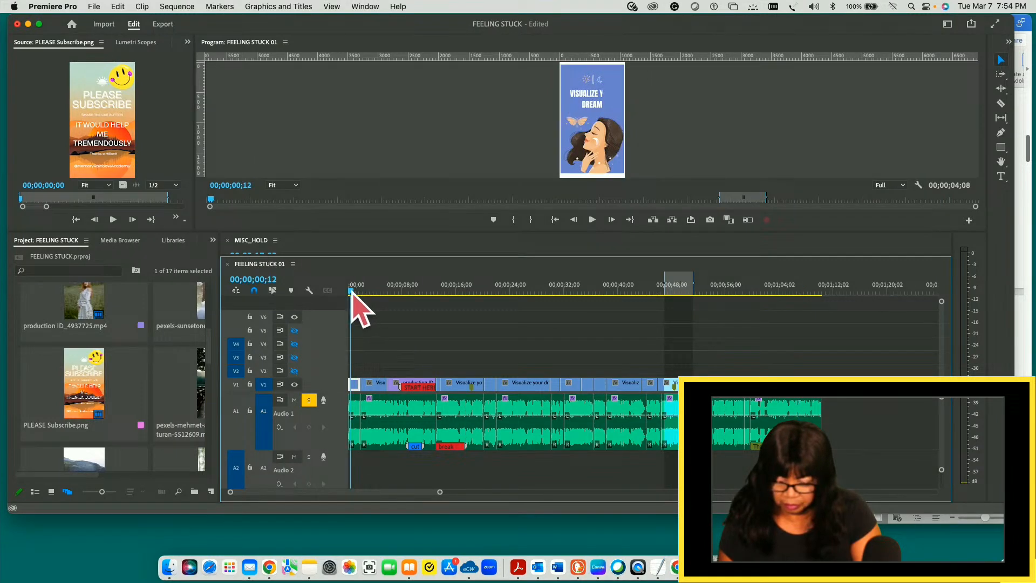
pyautogui.moveTo(352, 291); pyautogui.dragTo(339, 292)
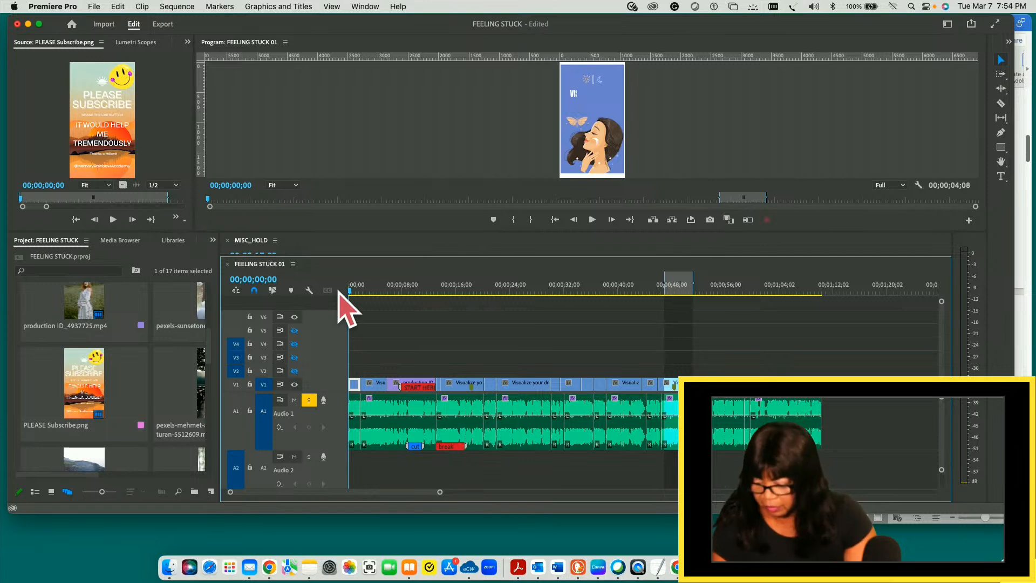
pyautogui.press('space')
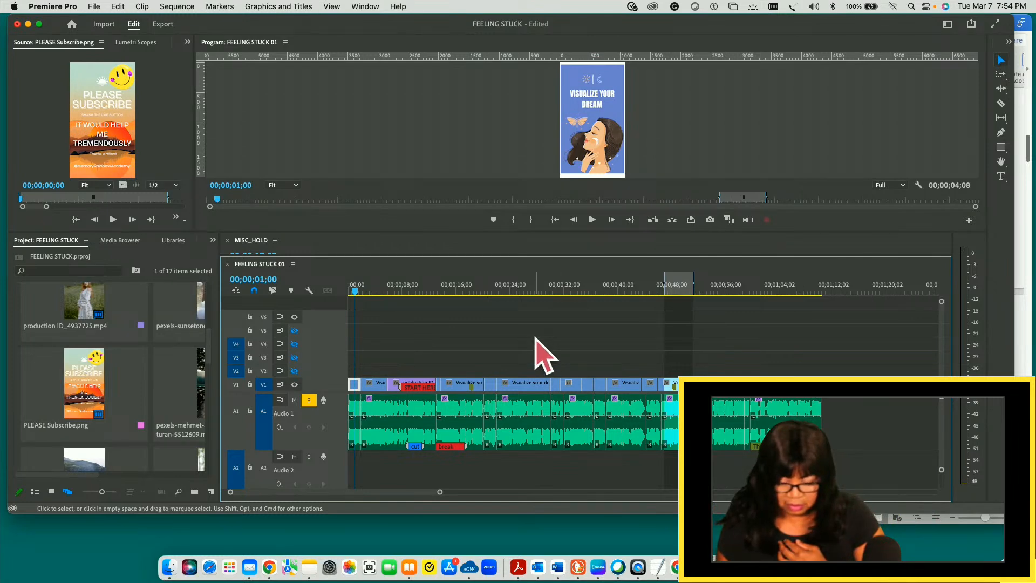
pyautogui.press('super+s')
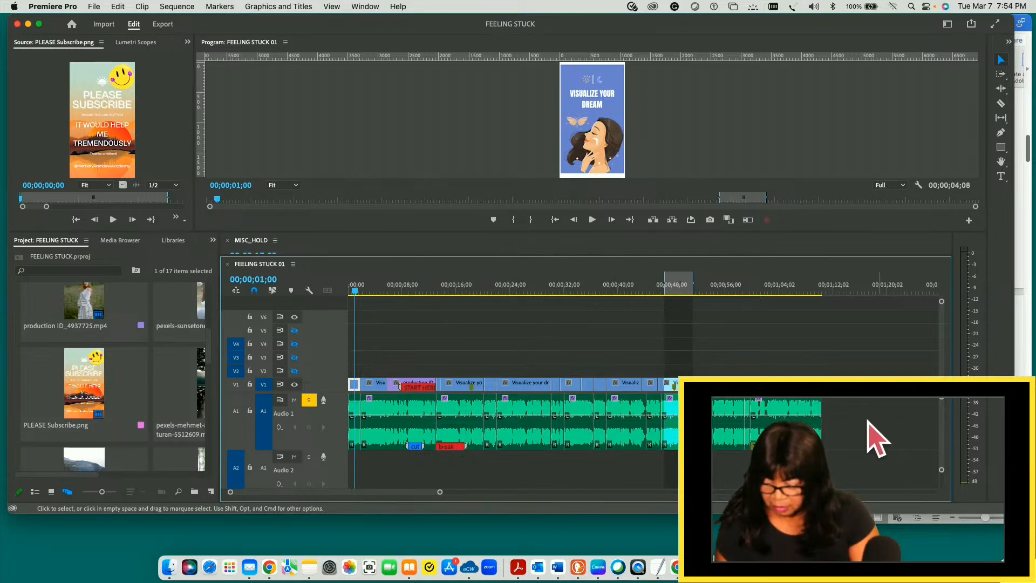
# - Select all the audio clips on track A1 of FEELING STUCK 01 and choose the Captions and Graphics workspace
pyautogui.moveTo(858, 420); pyautogui.dragTo(357, 449)
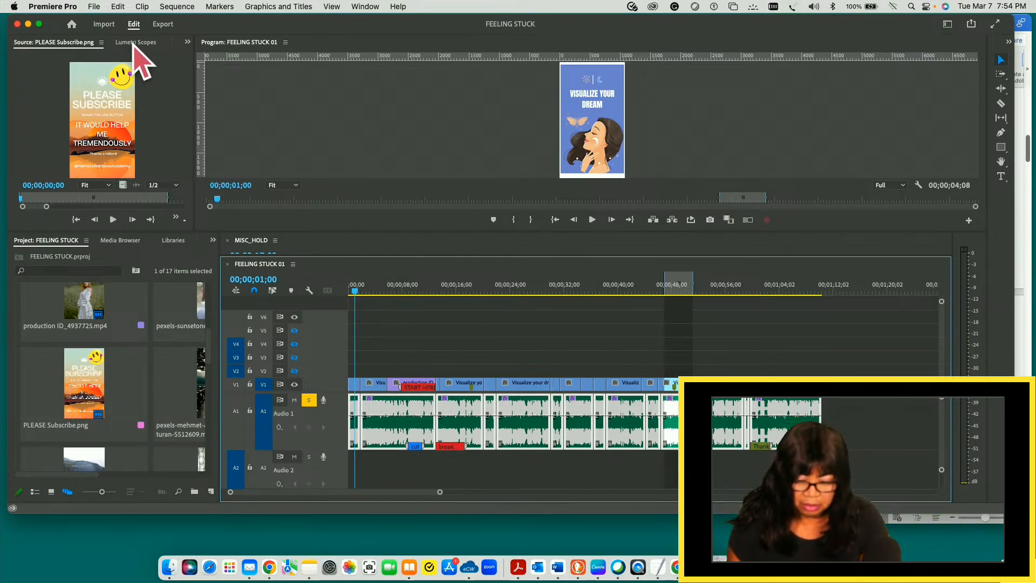
pyautogui.click(274, 7)
pyautogui.moveTo(367, 7)
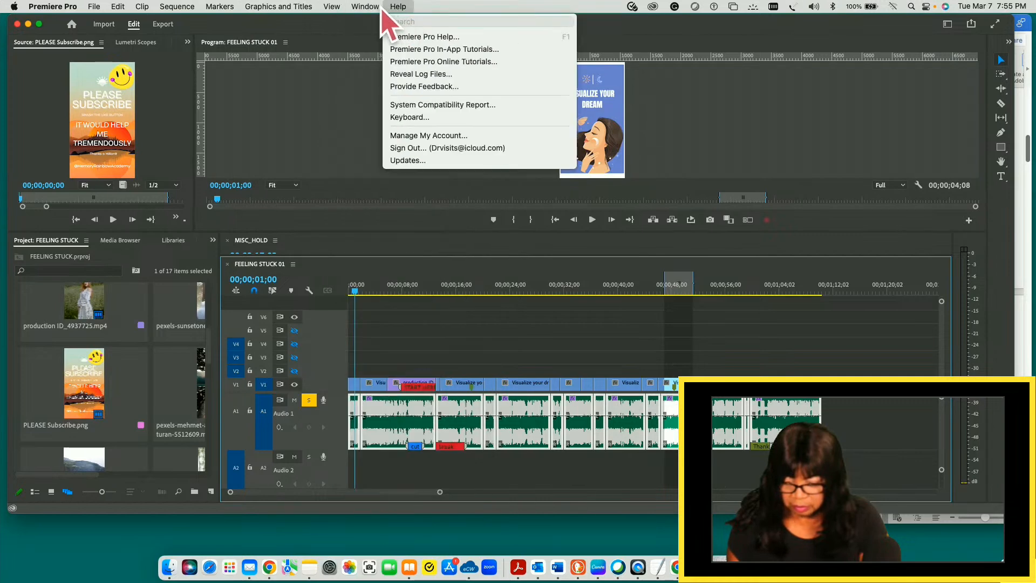
pyautogui.moveTo(384, 39)
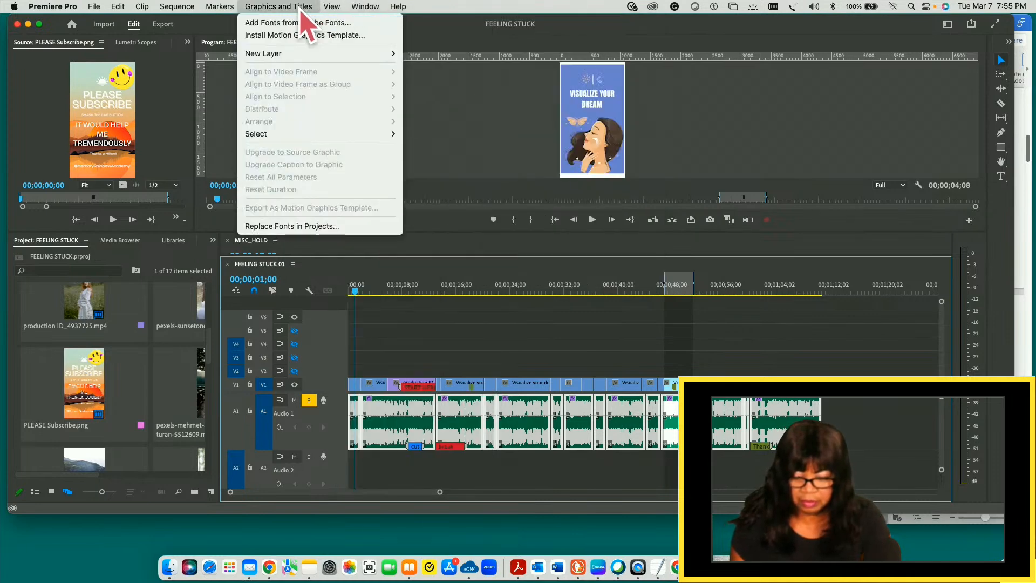
pyautogui.moveTo(408, 10)
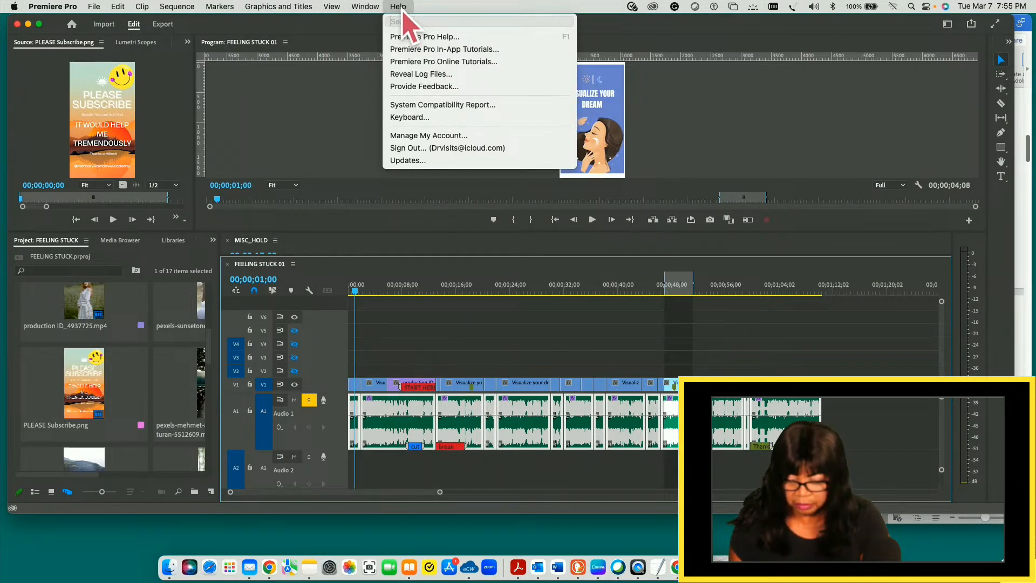
pyautogui.moveTo(373, 7)
pyautogui.moveTo(397, 33)
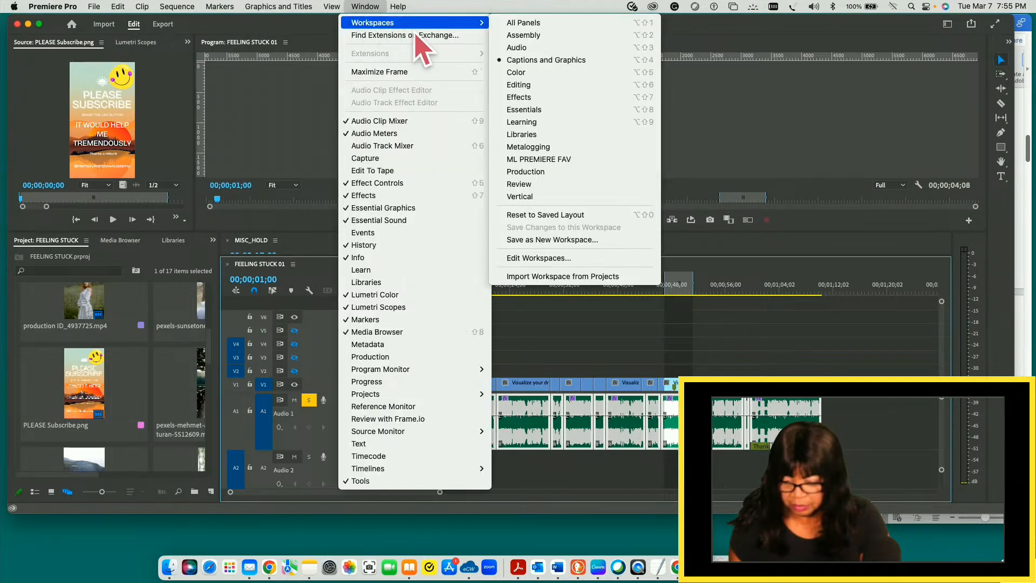
pyautogui.click(465, 10)
pyautogui.click(371, 7)
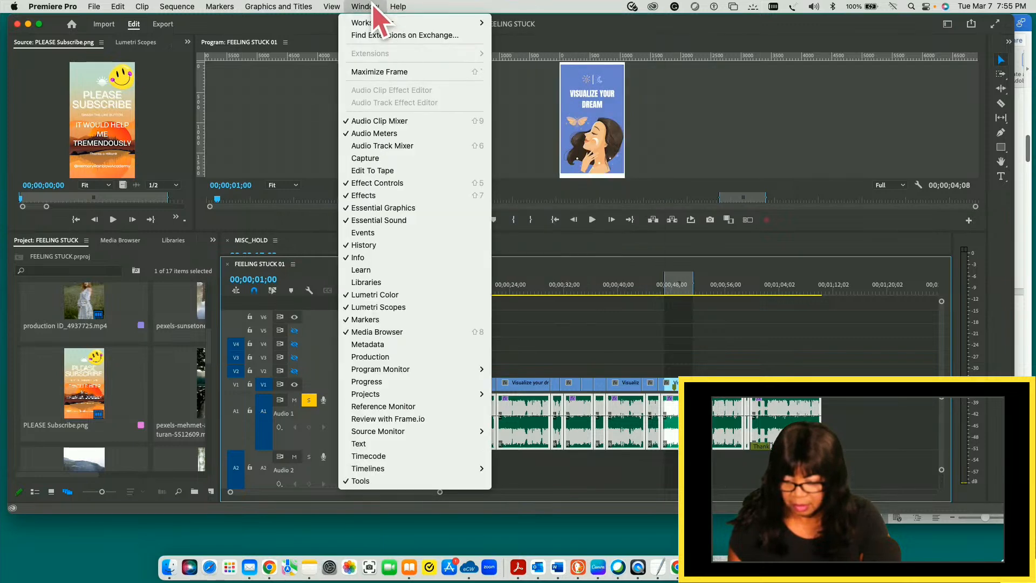
pyautogui.moveTo(391, 23)
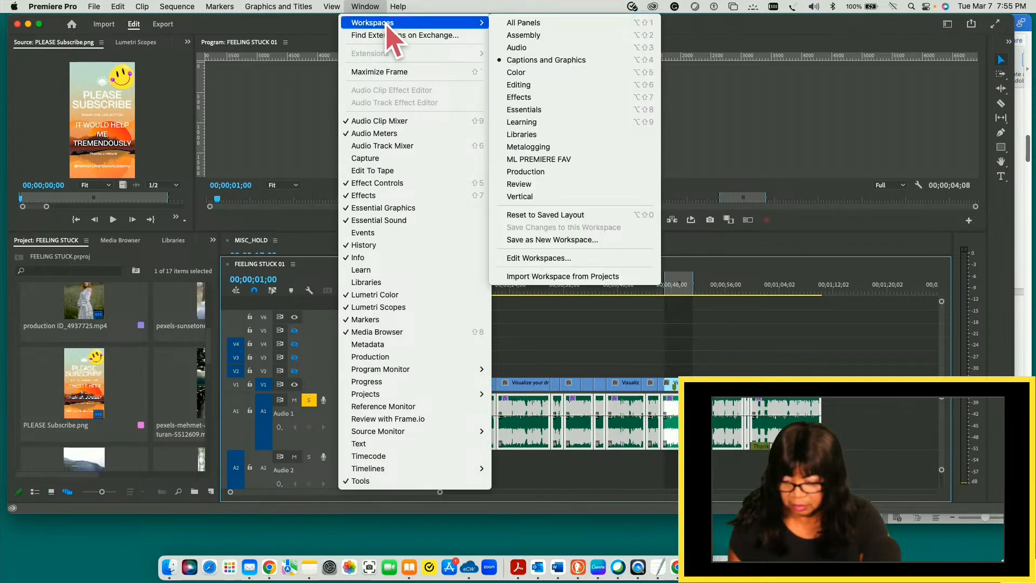
pyautogui.click(536, 61)
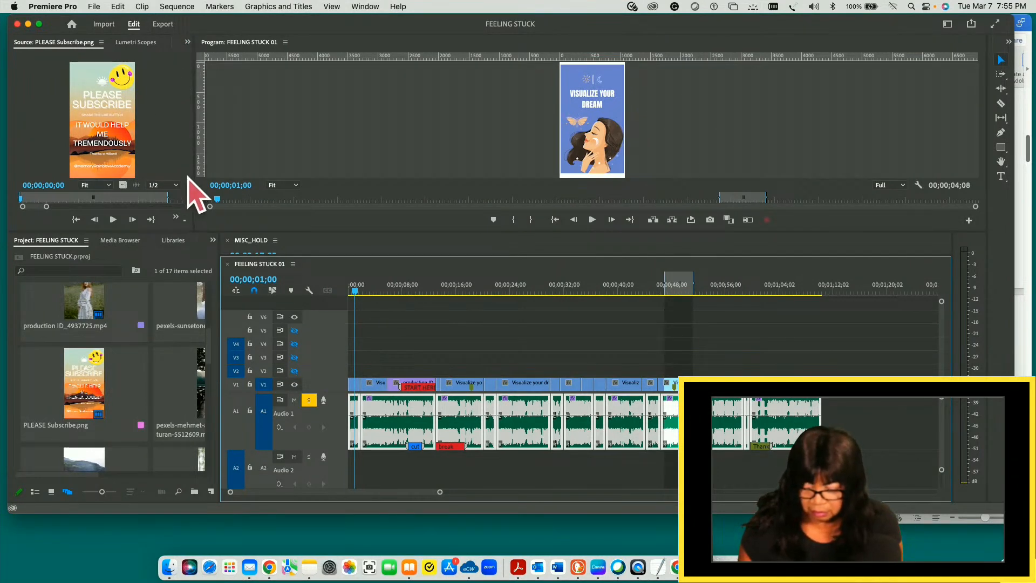
pyautogui.click(169, 111)
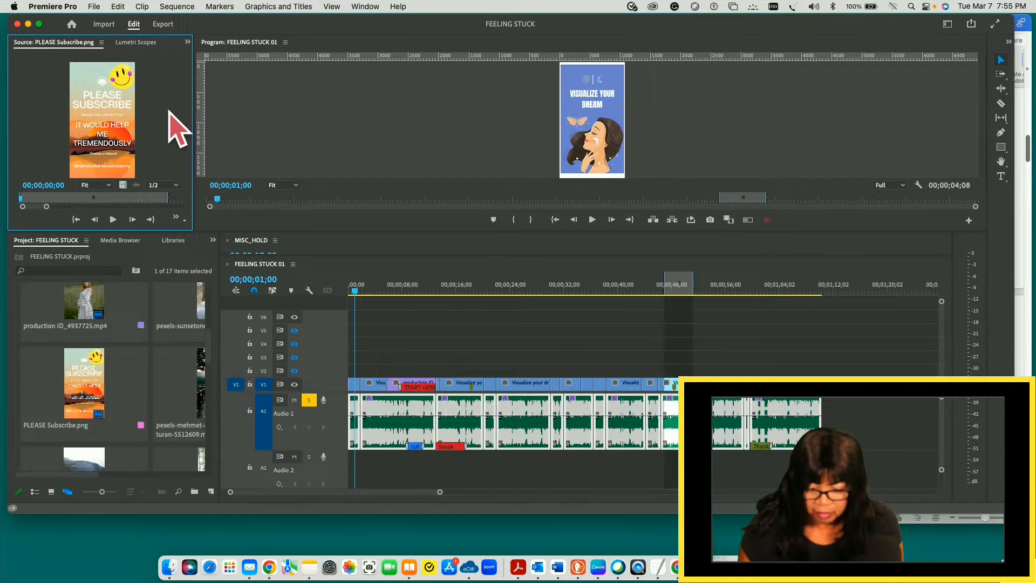
pyautogui.click(119, 6)
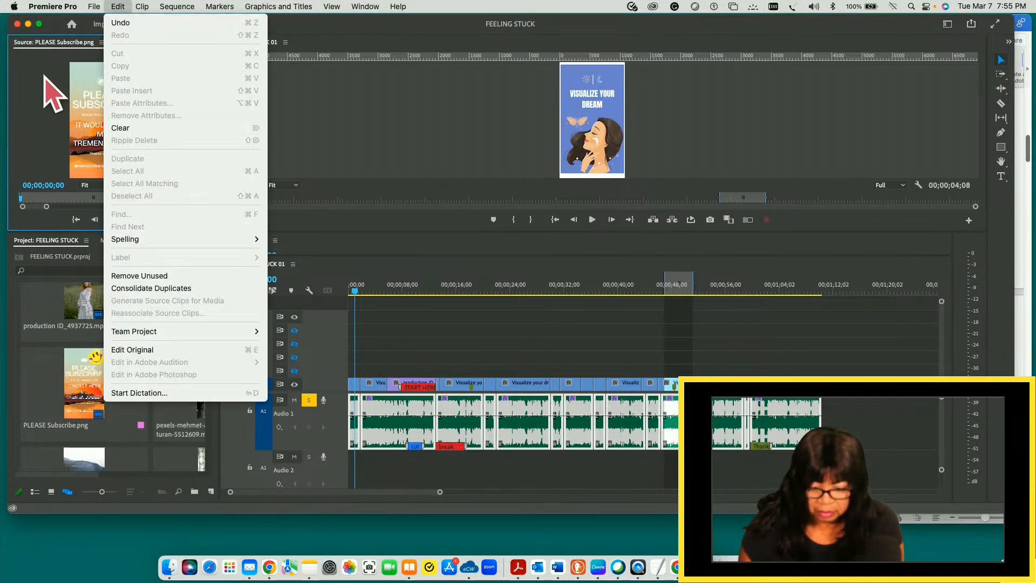
pyautogui.click(46, 78)
pyautogui.click(119, 8)
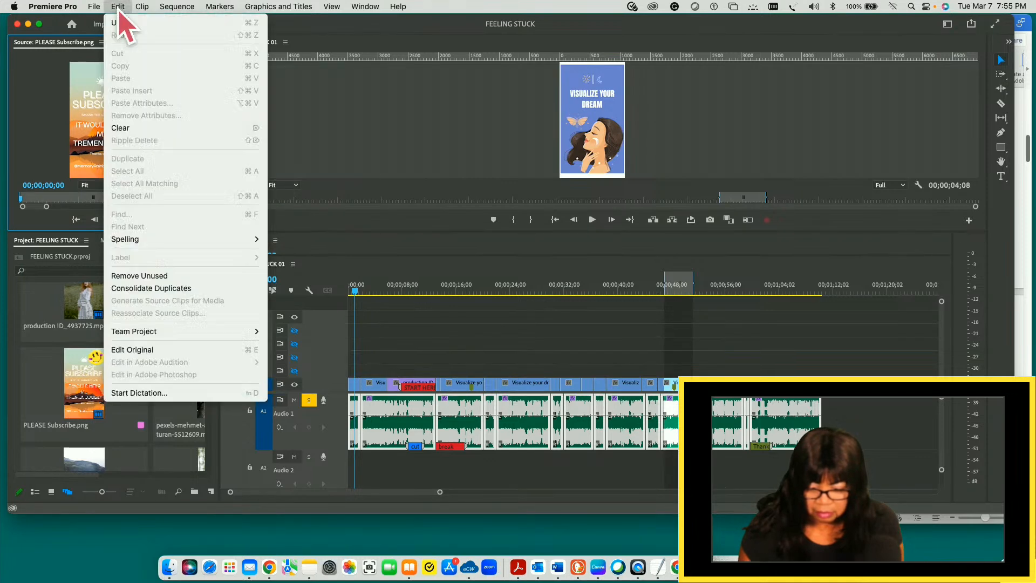
pyautogui.click(52, 87)
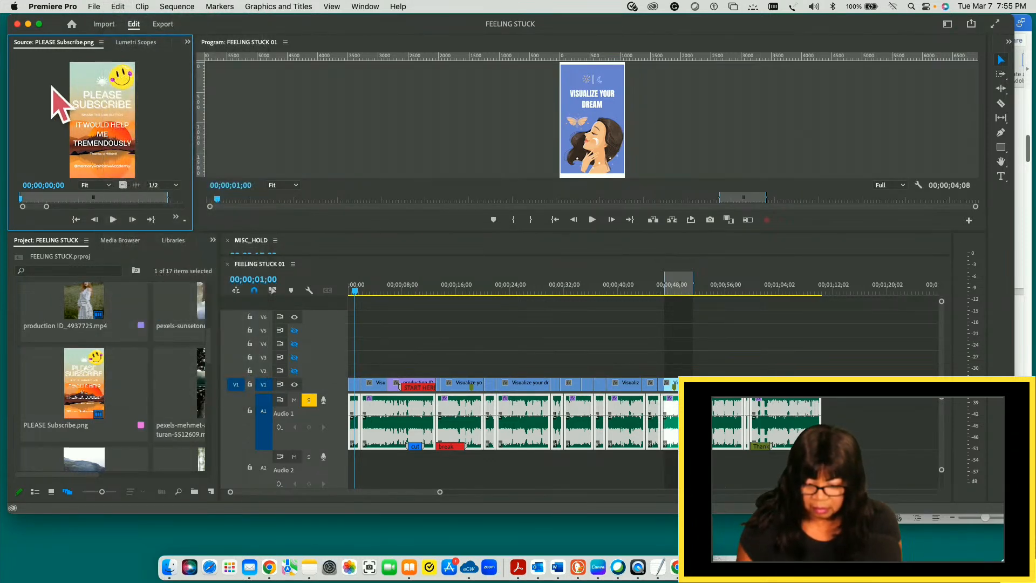
# - Show the Text panel with its captions view in place of the PLEASE Subscribe.png source preview
pyautogui.click(188, 41)
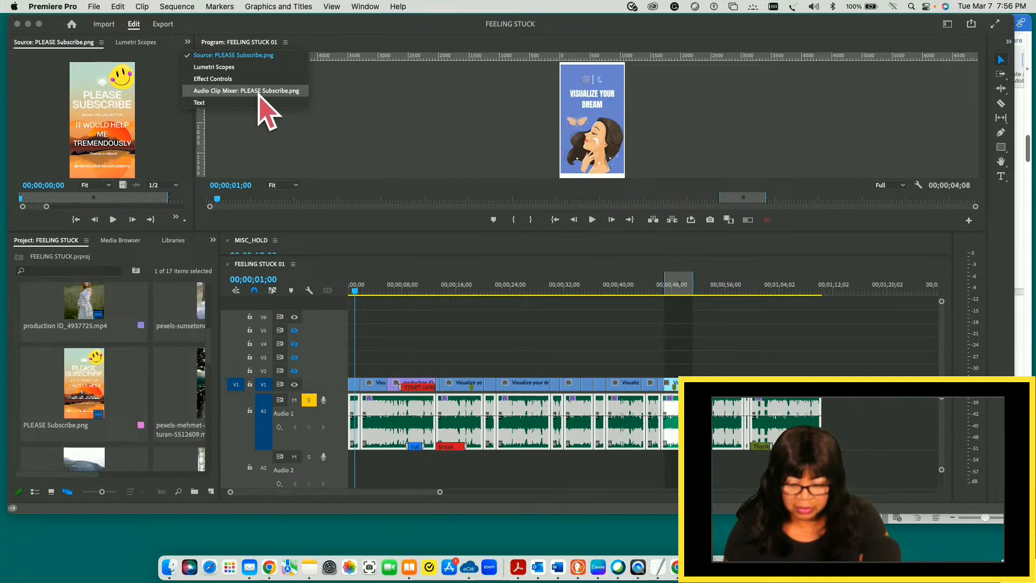
pyautogui.click(200, 102)
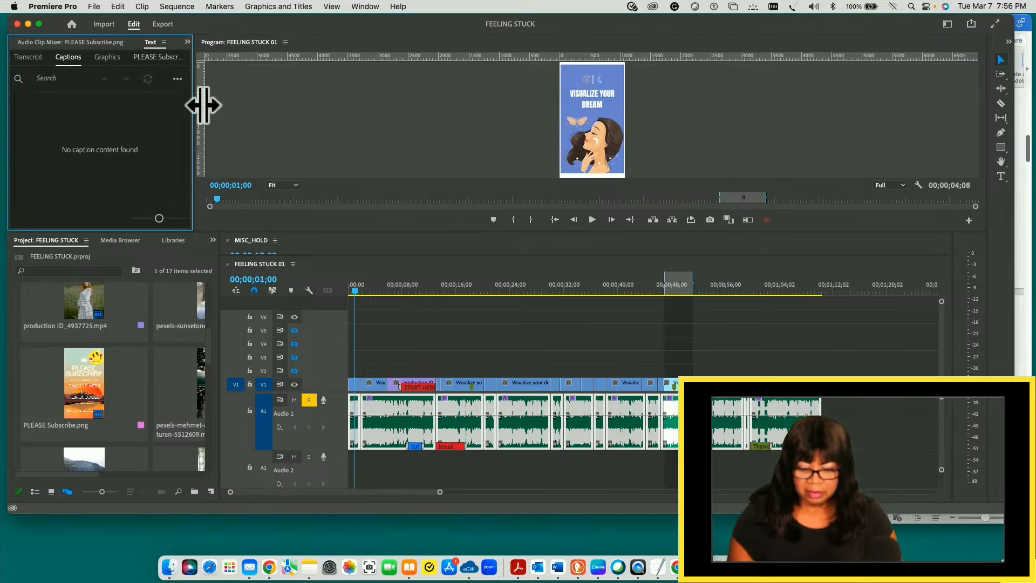
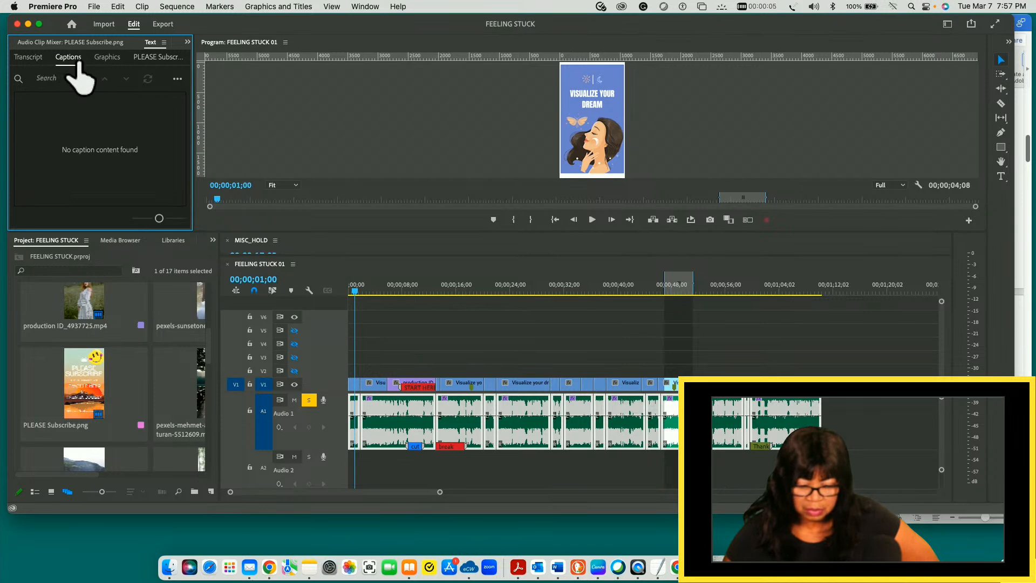
# - Show the transcript view of the Text panel and make the panel wider
pyautogui.click(28, 58)
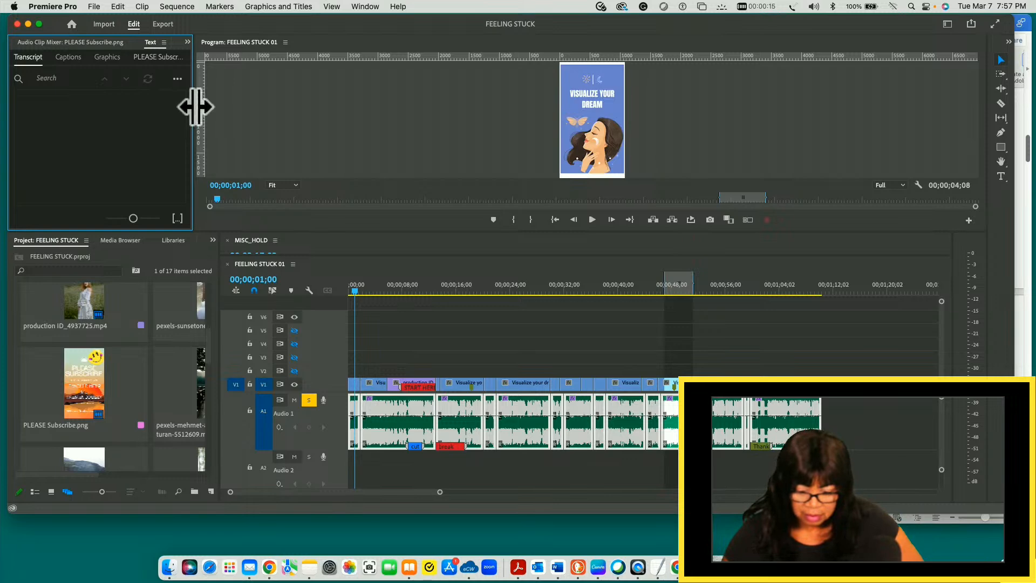
pyautogui.moveTo(195, 106); pyautogui.dragTo(244, 109)
pyautogui.click(228, 79)
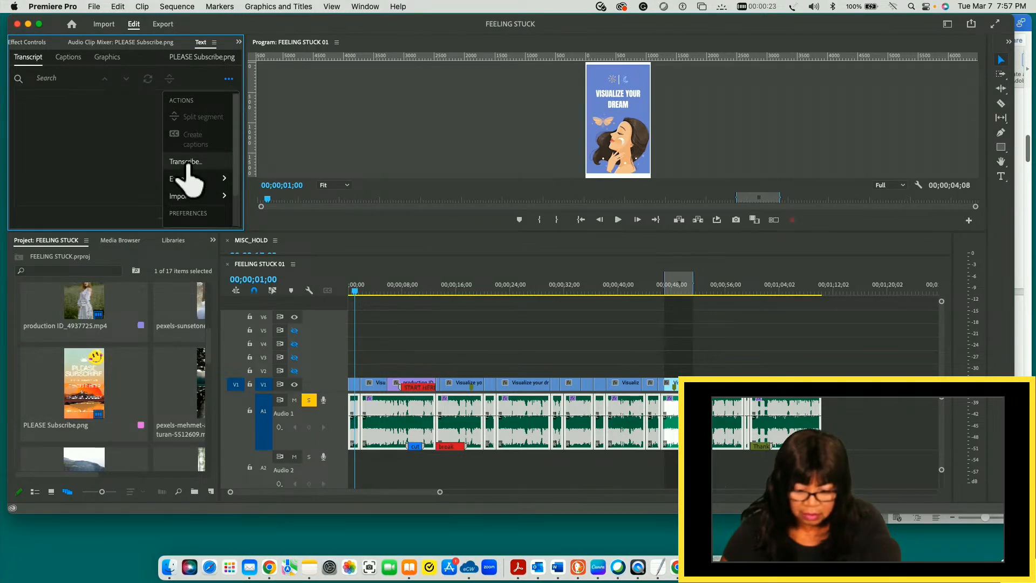
pyautogui.click(128, 133)
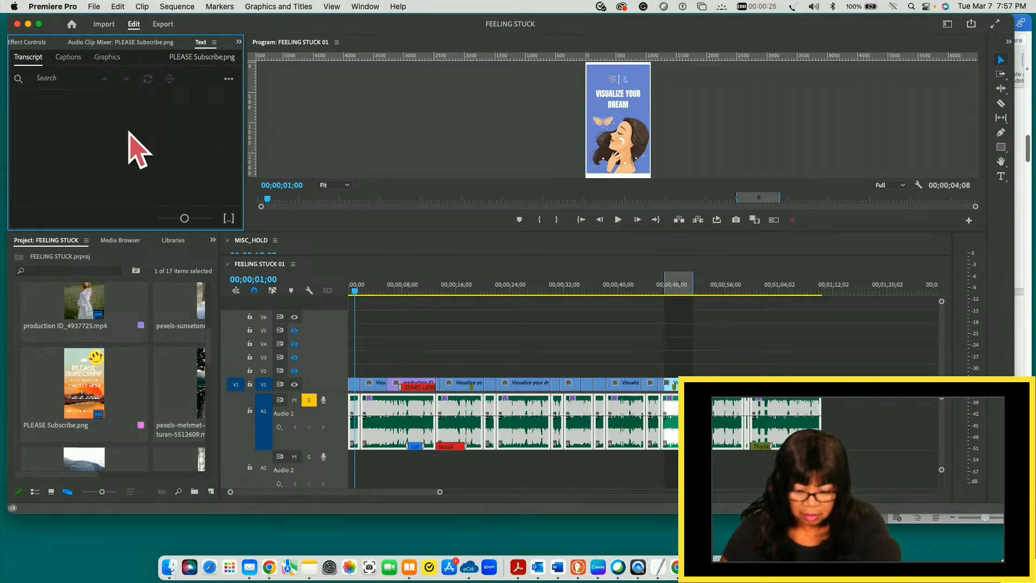
pyautogui.click(214, 42)
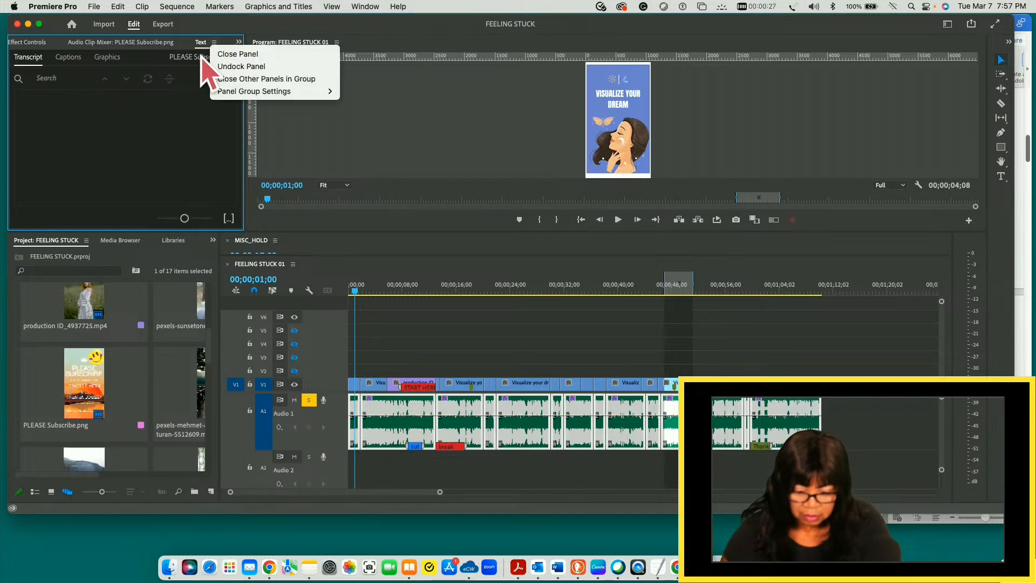
pyautogui.click(157, 99)
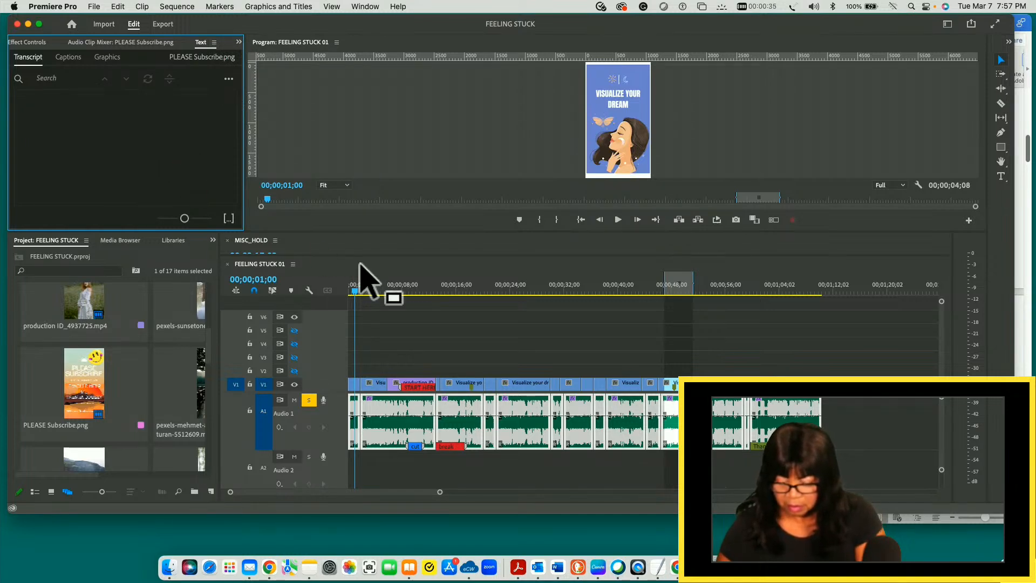
# - Clear the in and out points of FEELING STUCK 01 and move the playhead to 00;00;00;00
pyautogui.click(408, 331)
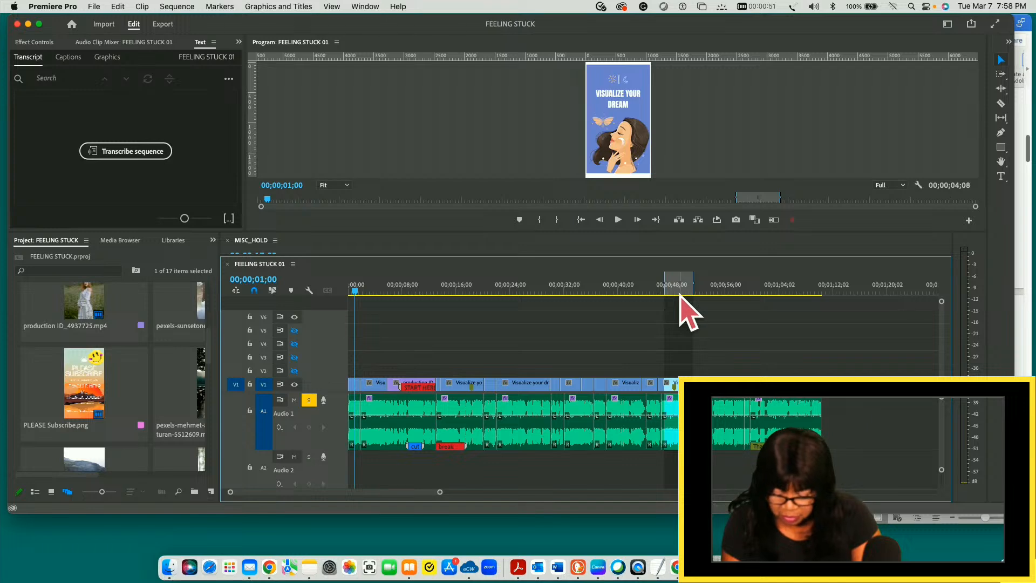
pyautogui.hotkey('alt', 'x')
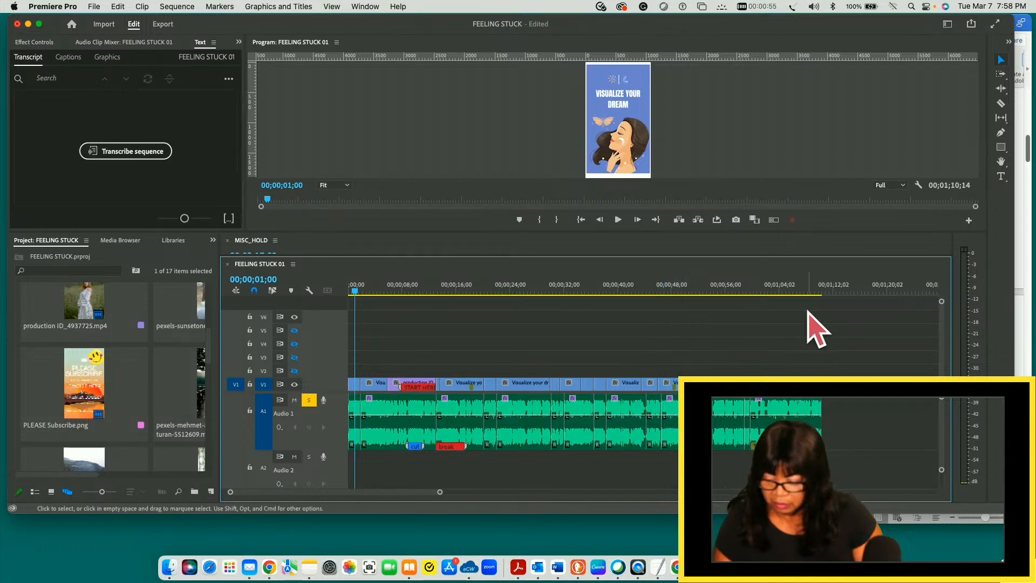
pyautogui.click(350, 291)
pyautogui.click(348, 292)
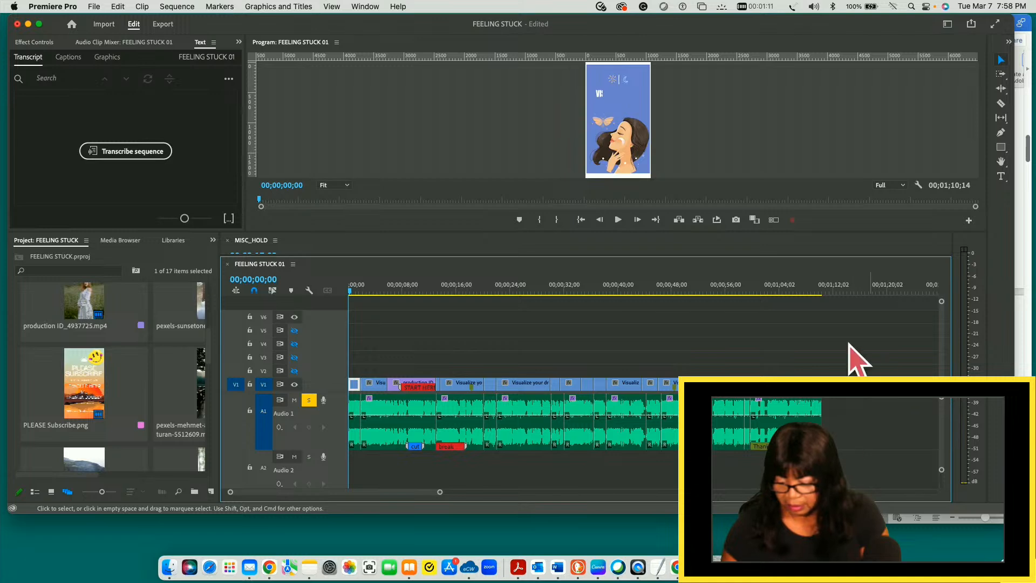
# - Transcribe the sequence in English from the Audio 1 track without separating speakers
pyautogui.click(132, 154)
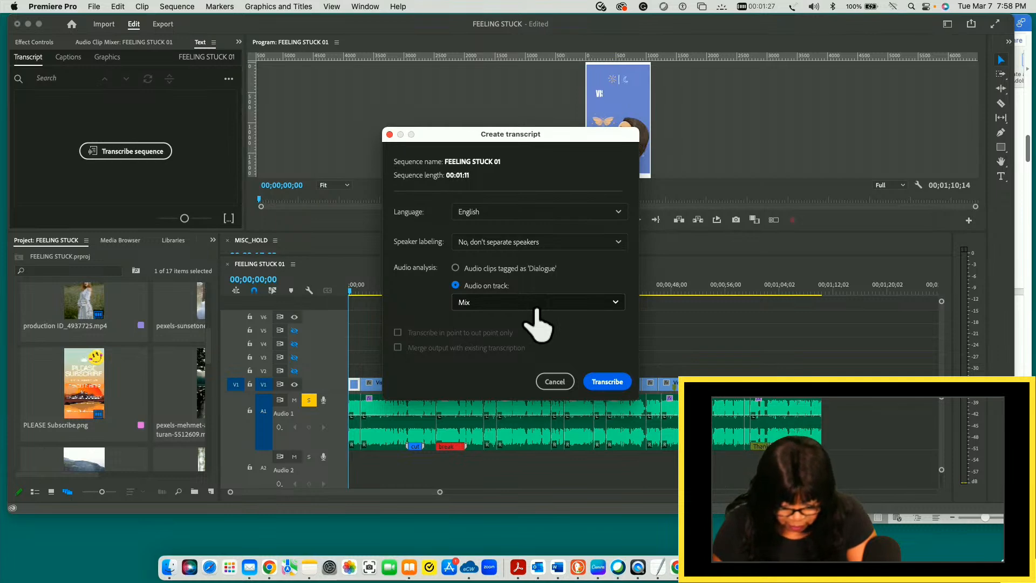
pyautogui.click(616, 306)
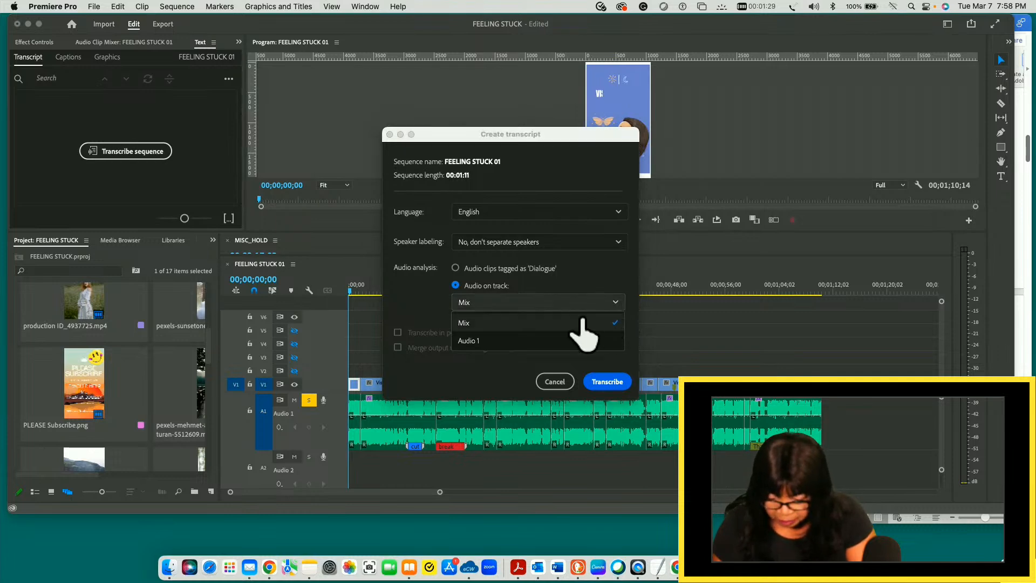
pyautogui.click(471, 342)
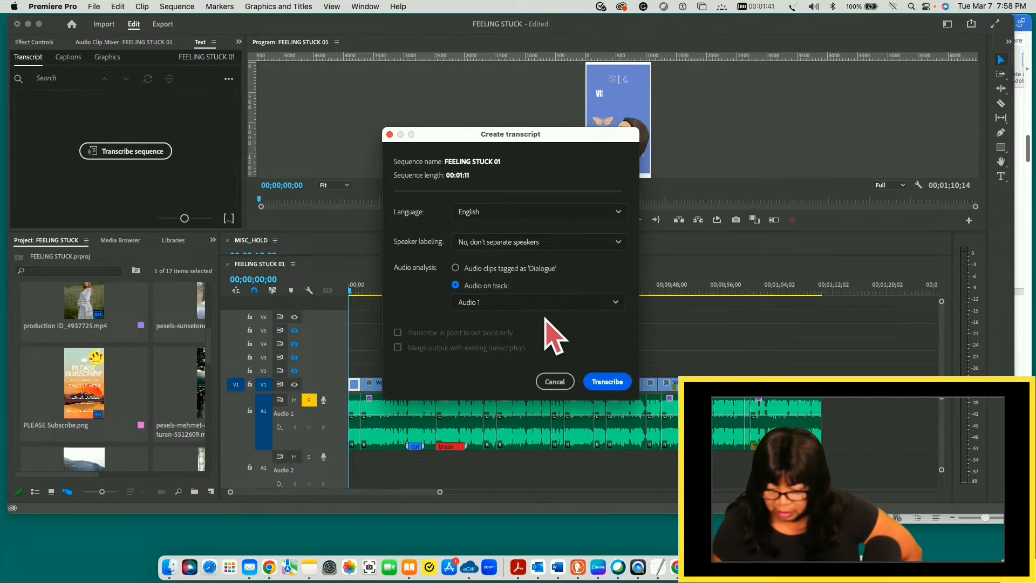
pyautogui.click(607, 382)
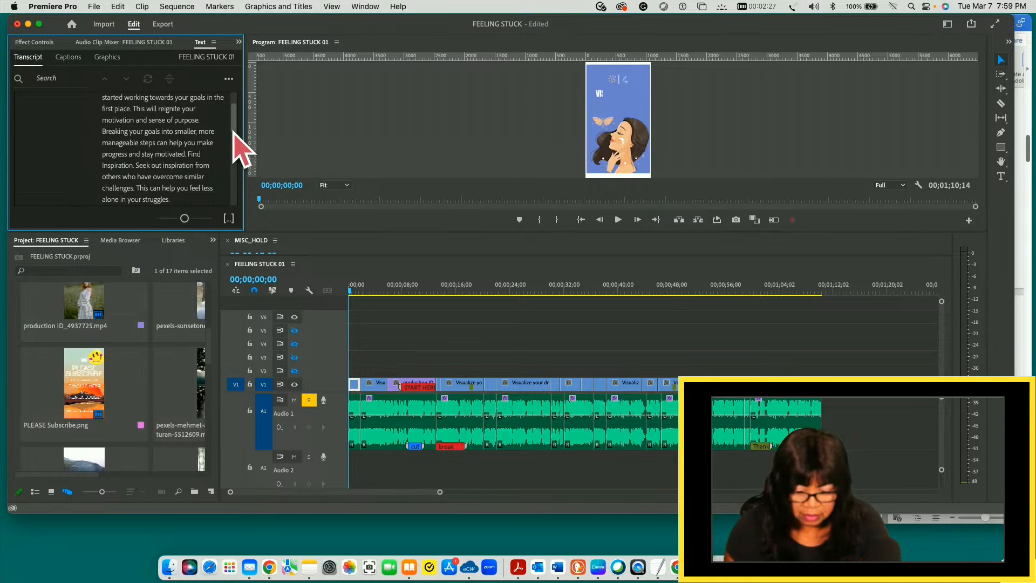
# - Make the Text panel taller and maximize it to show the whole transcript from its beginning
pyautogui.moveTo(208, 233); pyautogui.dragTo(218, 352)
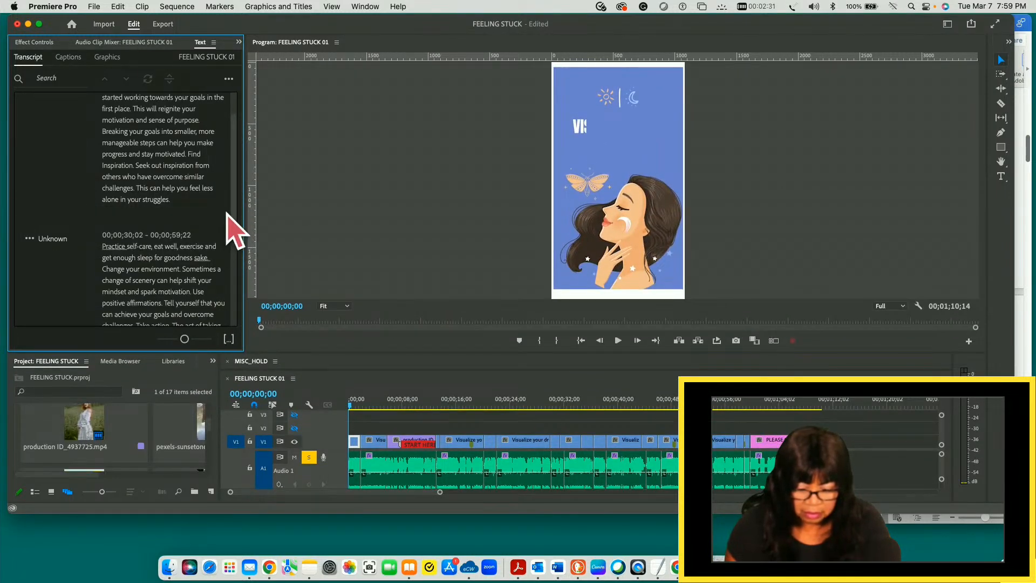
pyautogui.moveTo(234, 210); pyautogui.dragTo(232, 162)
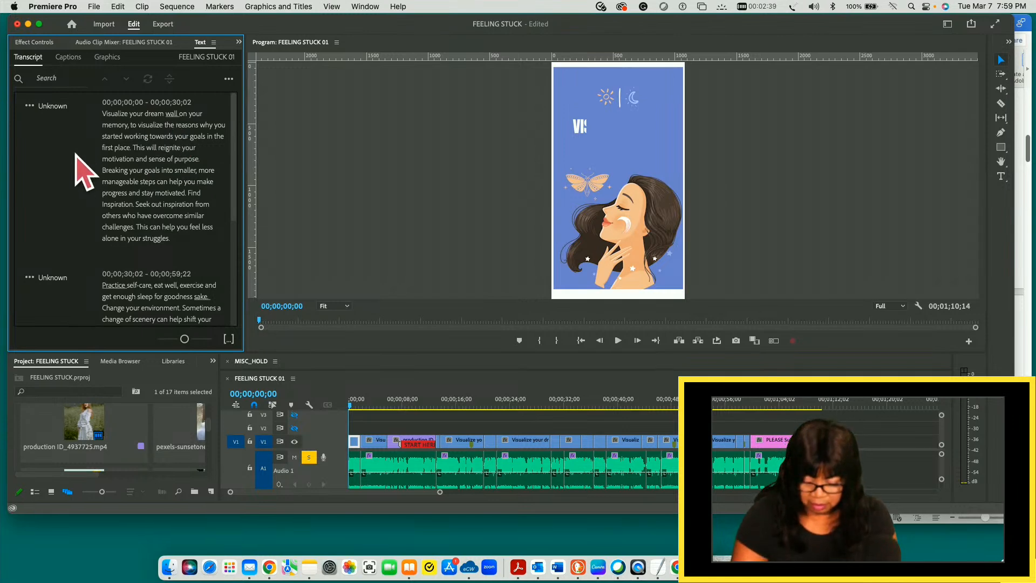
pyautogui.press('`')
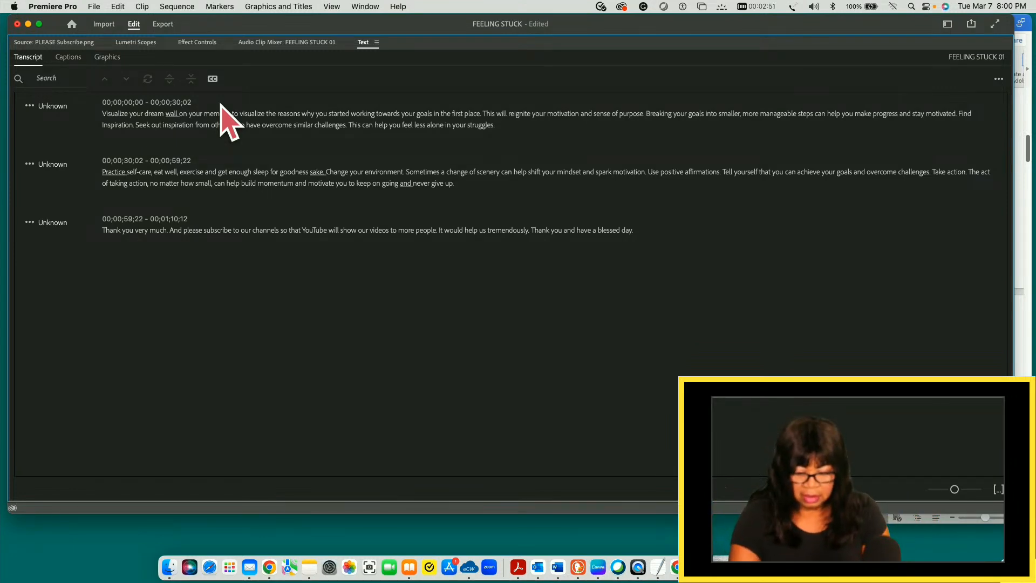
pyautogui.press('`')
pyautogui.press('`')
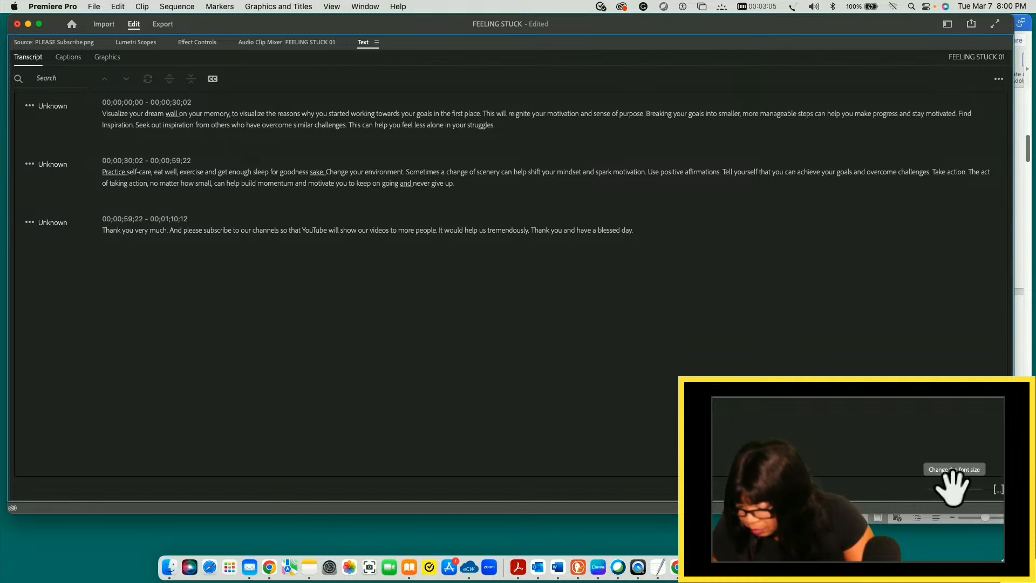
# - Raise the transcript's font size to the largest setting
pyautogui.moveTo(956, 488); pyautogui.dragTo(921, 491)
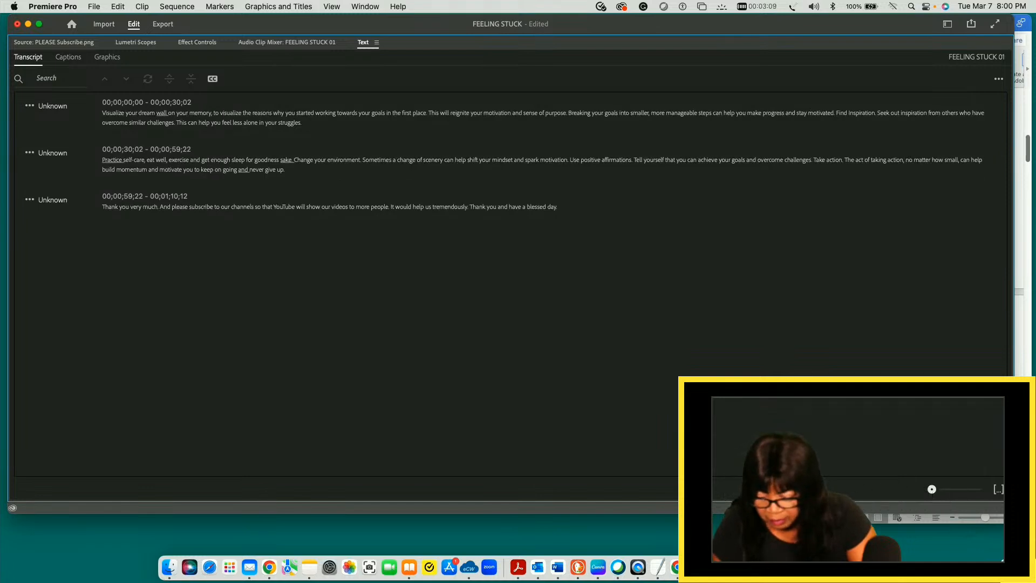
pyautogui.moveTo(934, 489); pyautogui.dragTo(977, 489)
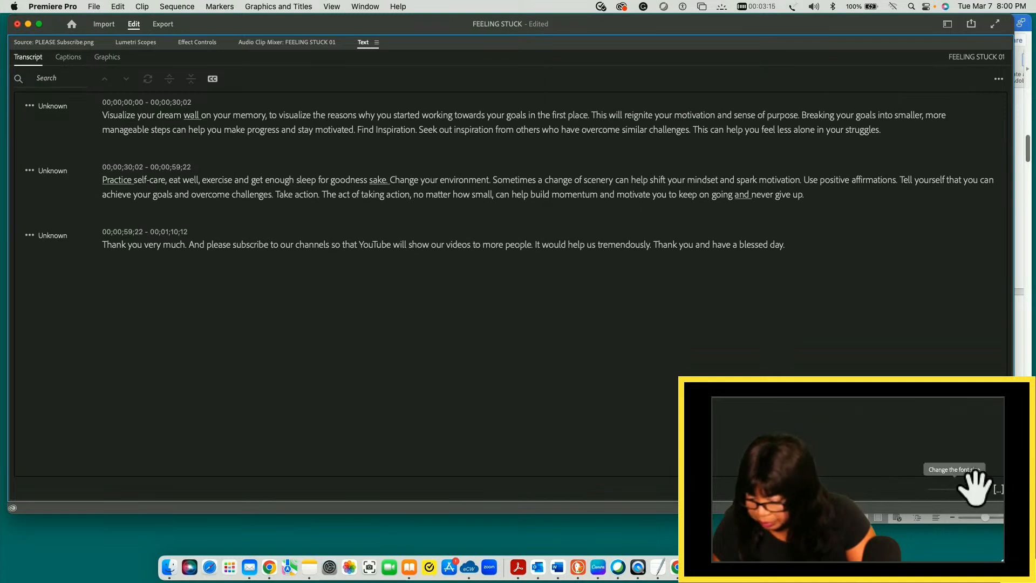
pyautogui.moveTo(982, 493)
pyautogui.mouseDown()
pyautogui.moveTo(915, 489)
pyautogui.moveTo(977, 491)
pyautogui.mouseUp()
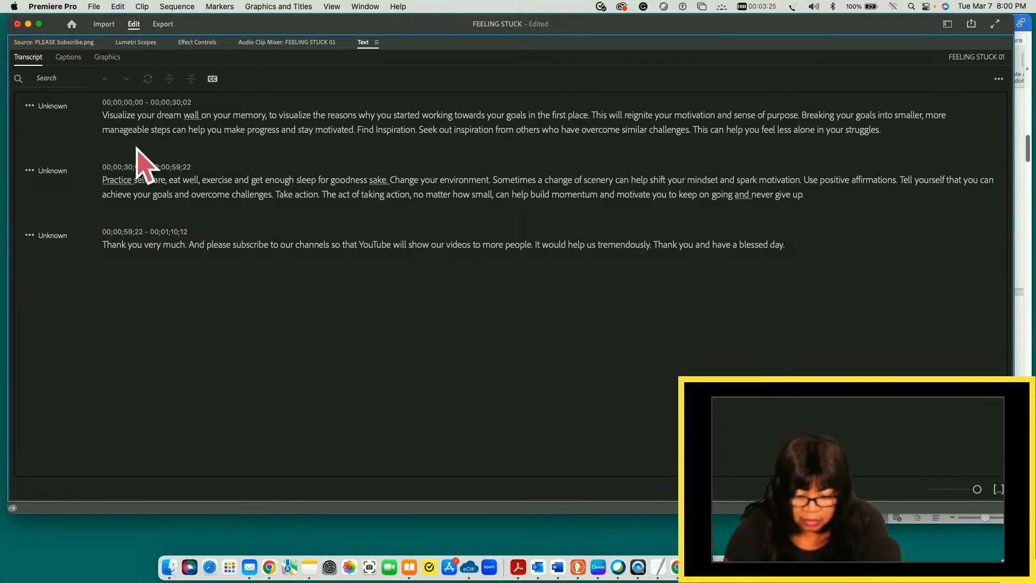
# - Correct "Visualize your dream wall on your memory" to "Visualize your dream. Call on your memory" in the first transcript segment
pyautogui.doubleClick(191, 116)
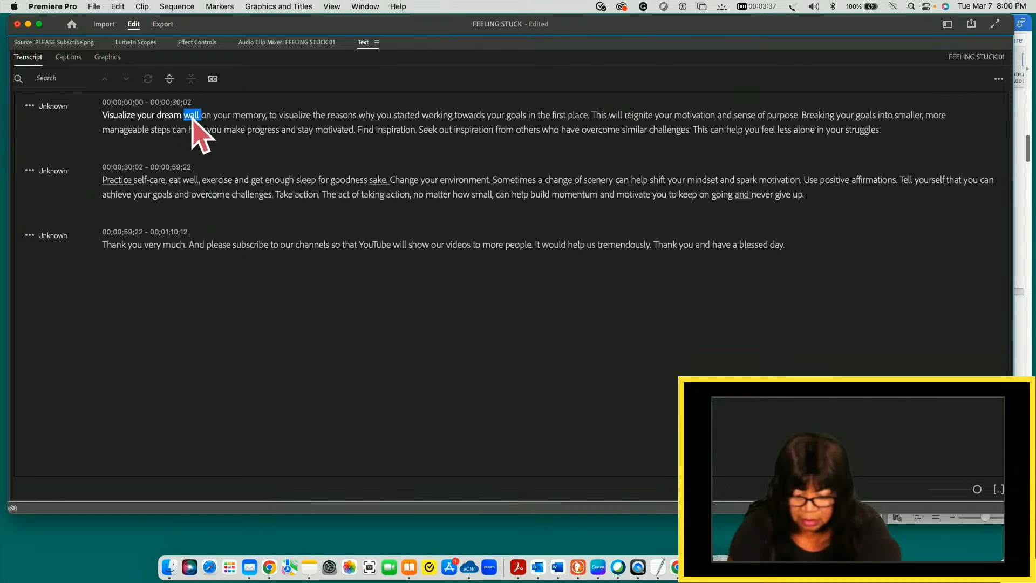
pyautogui.doubleClick(191, 117)
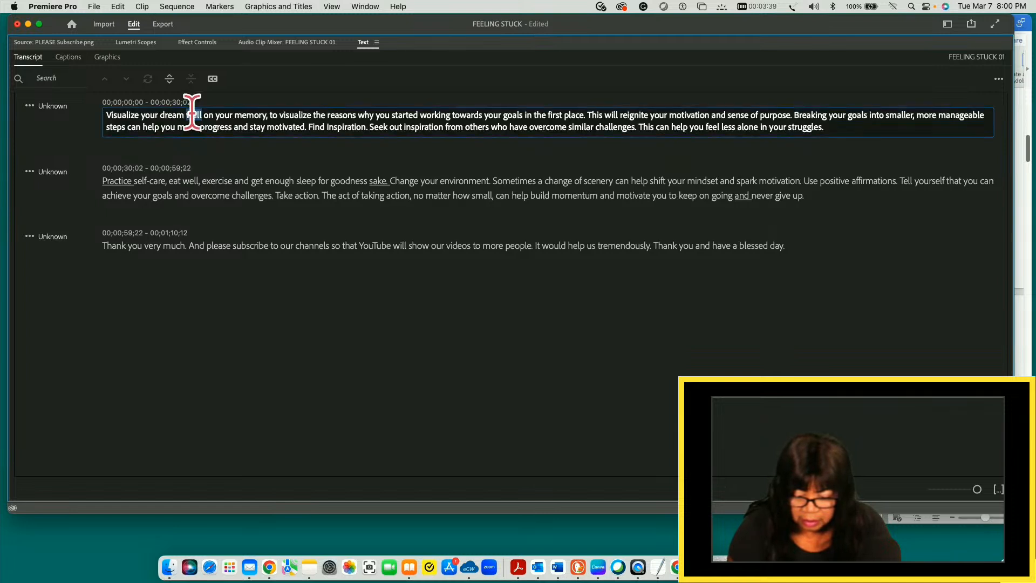
pyautogui.press('BackSpace')
pyautogui.write('ca')
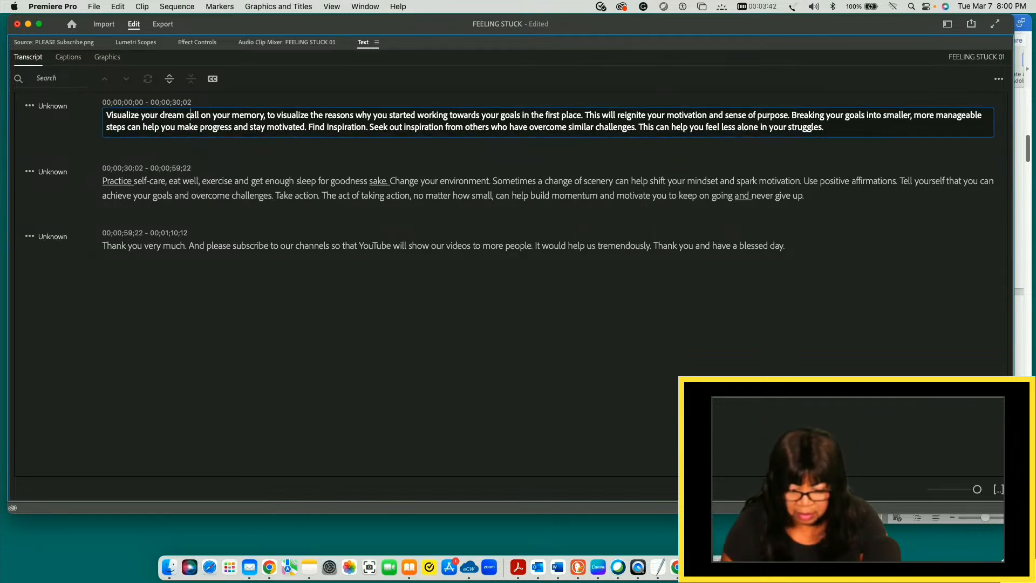
pyautogui.click(187, 115)
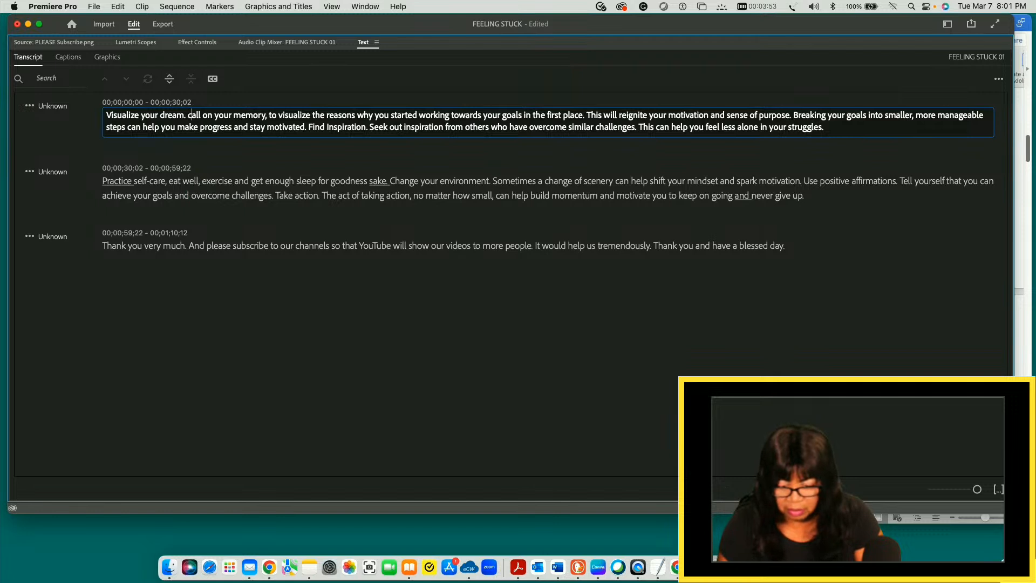
pyautogui.press('BackSpace')
pyautogui.write('C')
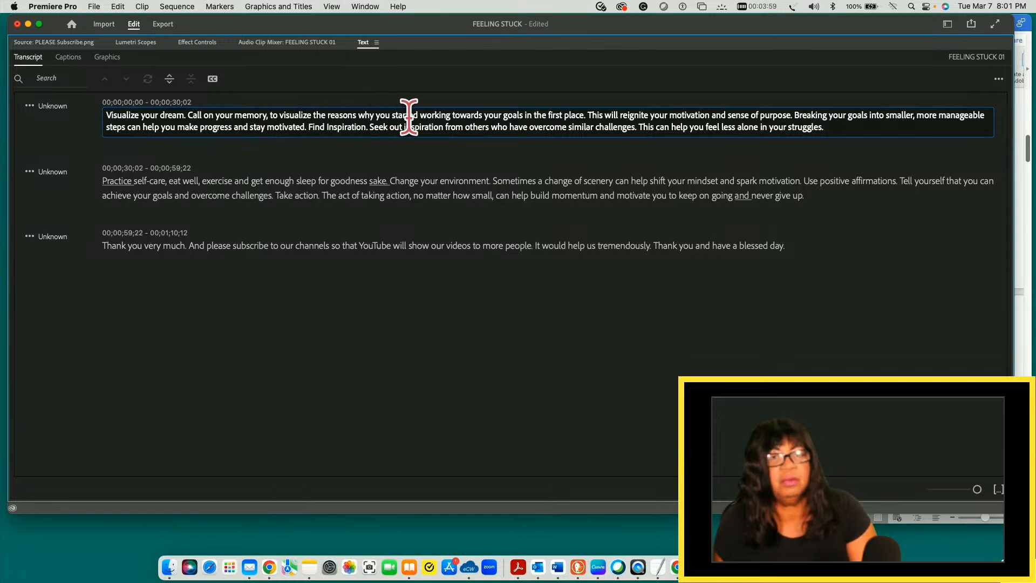
# - Change "towards" to "toward" in "started working towards your goals" in the first transcript segment
pyautogui.click(484, 115)
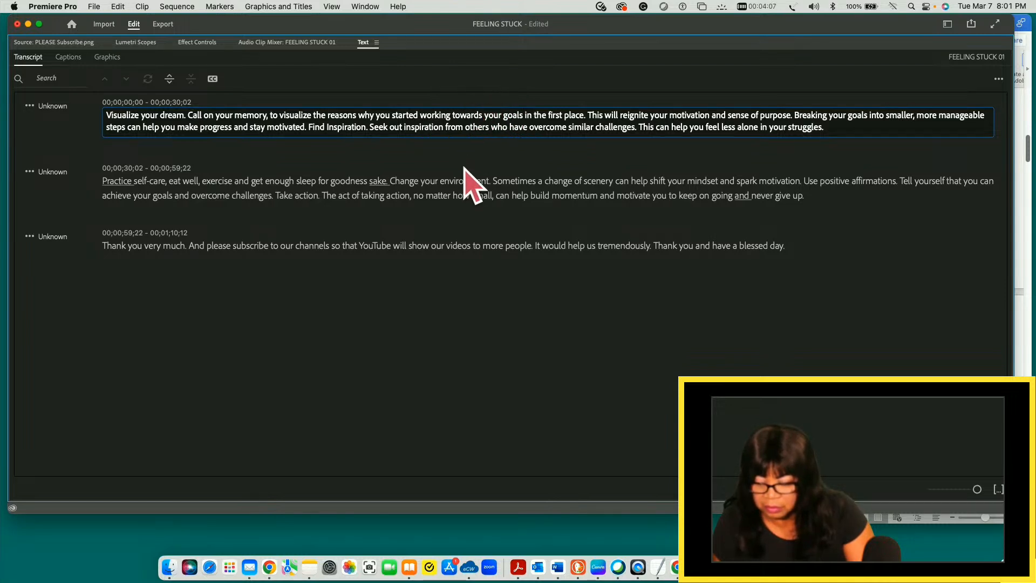
pyautogui.press('BackSpace')
pyautogui.press('BackSpace')
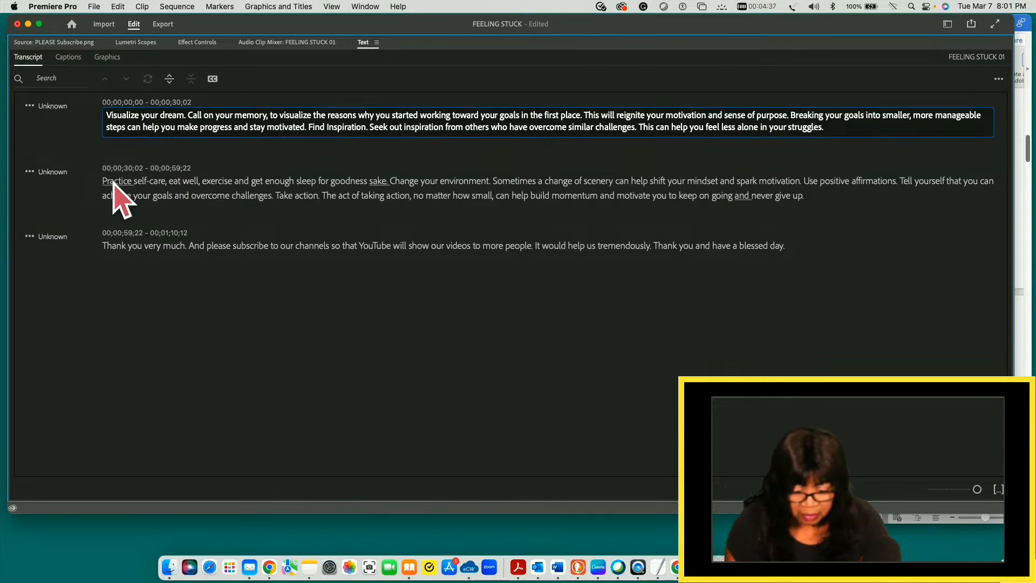
# - Split the opening of the second transcript segment into two sentences reading "Practice self-care. Eat well"
pyautogui.doubleClick(172, 180)
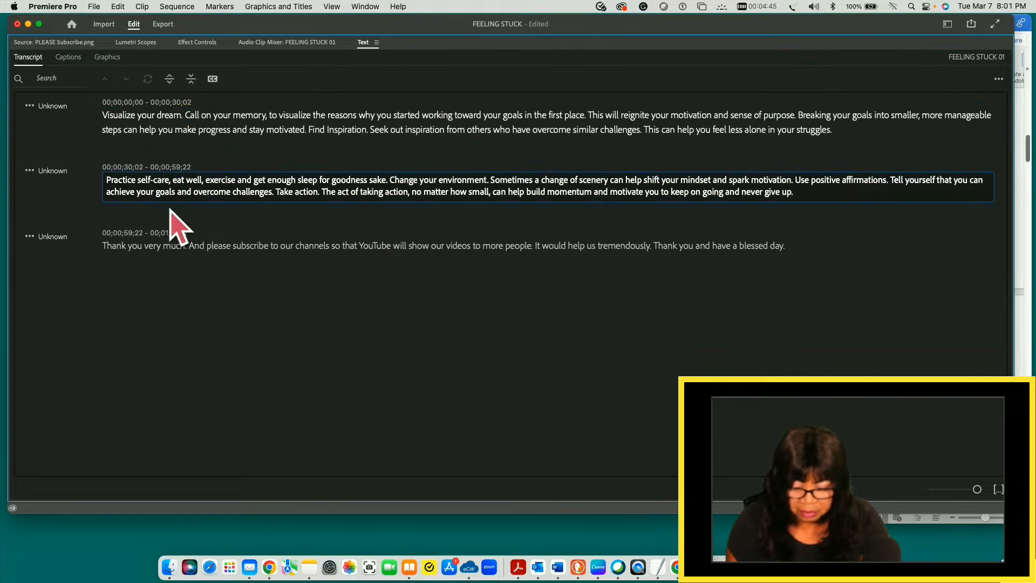
pyautogui.press('BackSpace')
pyautogui.write('.')
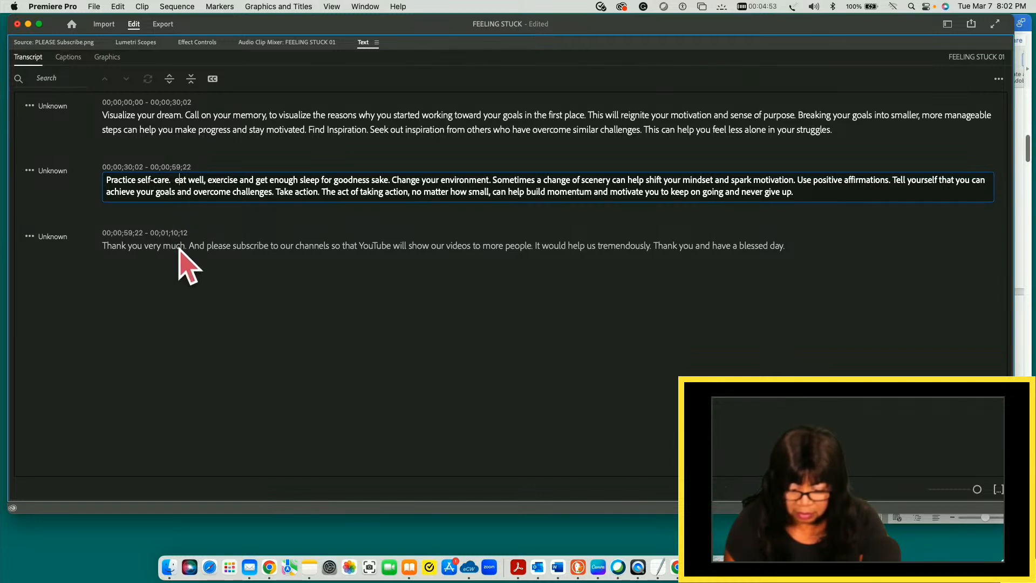
pyautogui.write('  E')
pyautogui.press('Delete')
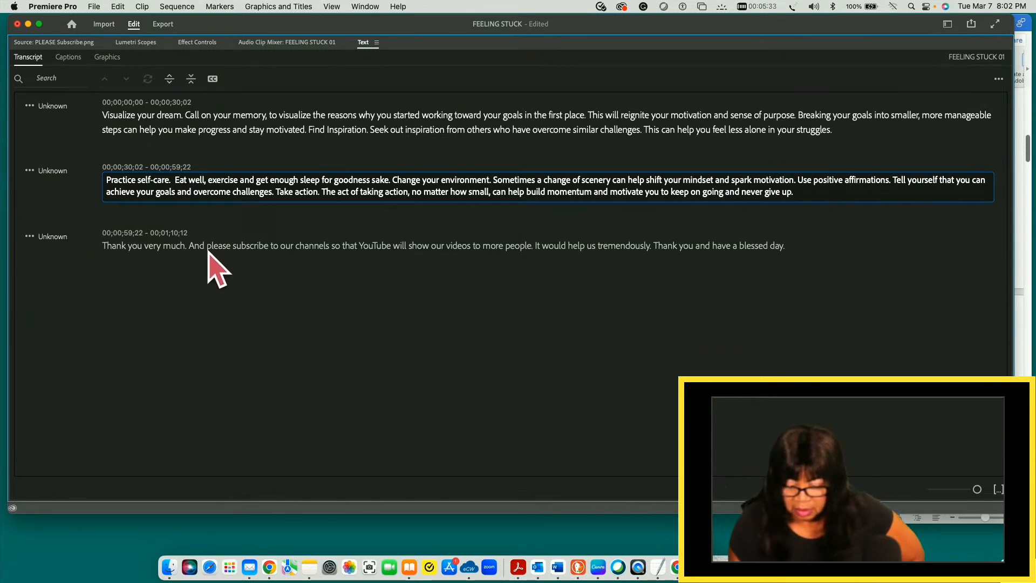
# - Change "channels" to "channel" in the last transcript segment
pyautogui.doubleClick(318, 245)
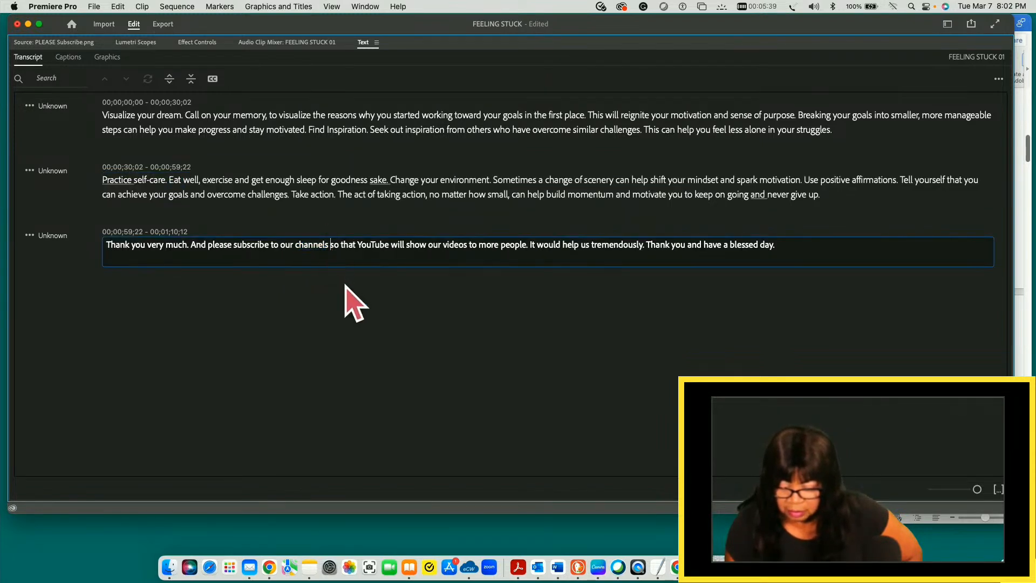
pyautogui.press('BackSpace')
pyautogui.press('BackSpace')
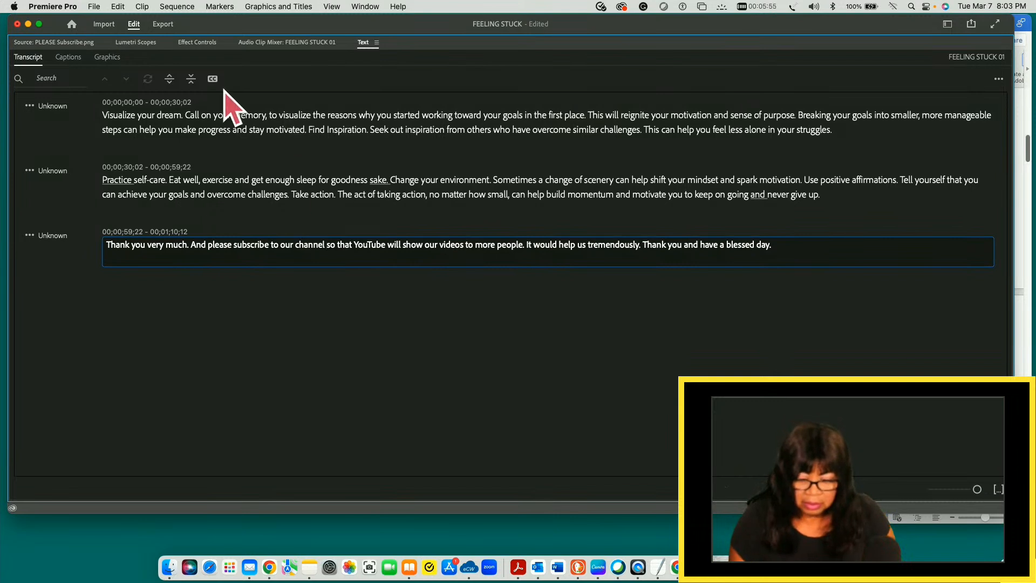
# - Save the project and restore the Text panel to its docked size, with the word "show" selected in the last segment
pyautogui.click(94, 7)
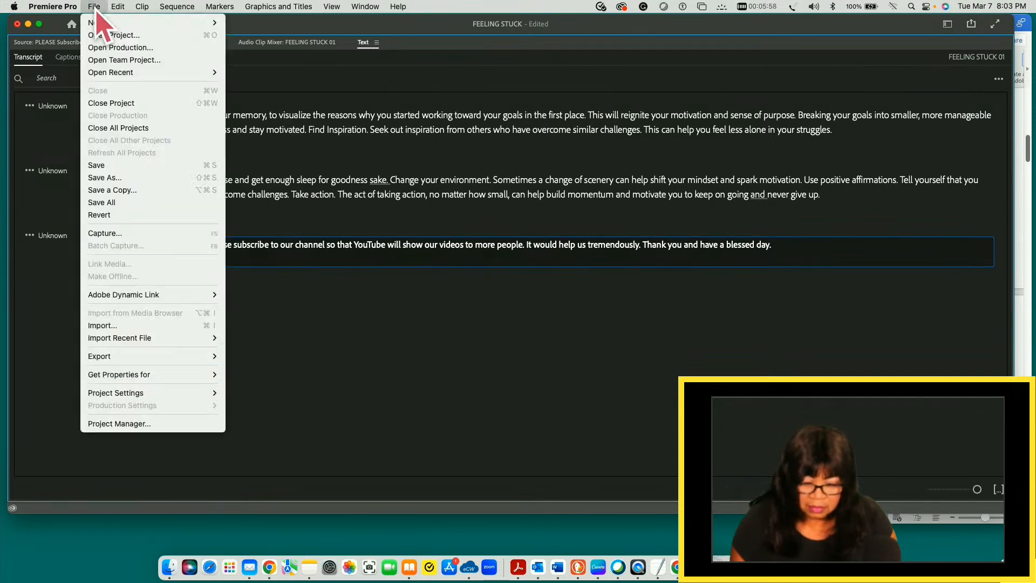
pyautogui.click(98, 165)
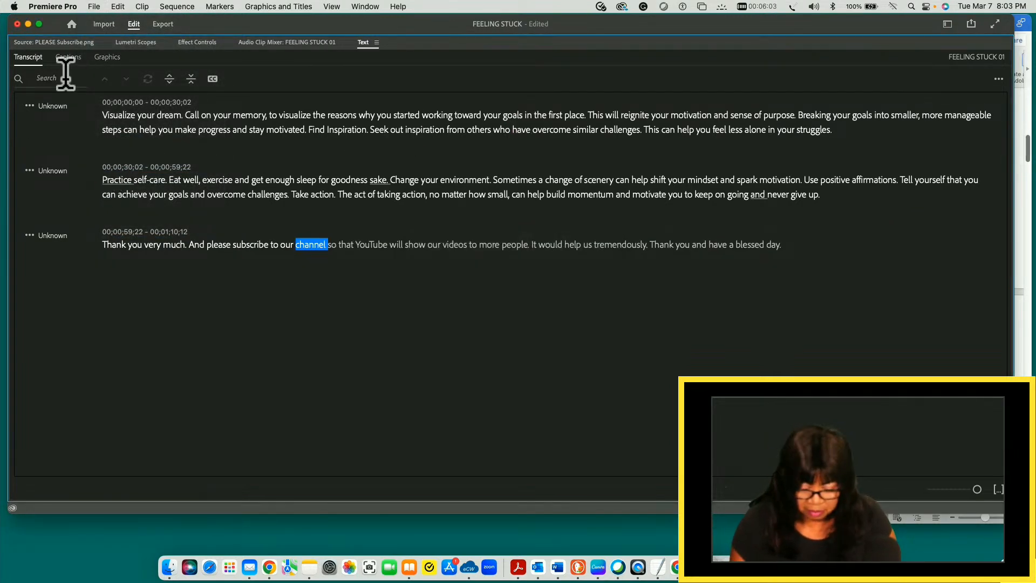
pyautogui.press('`')
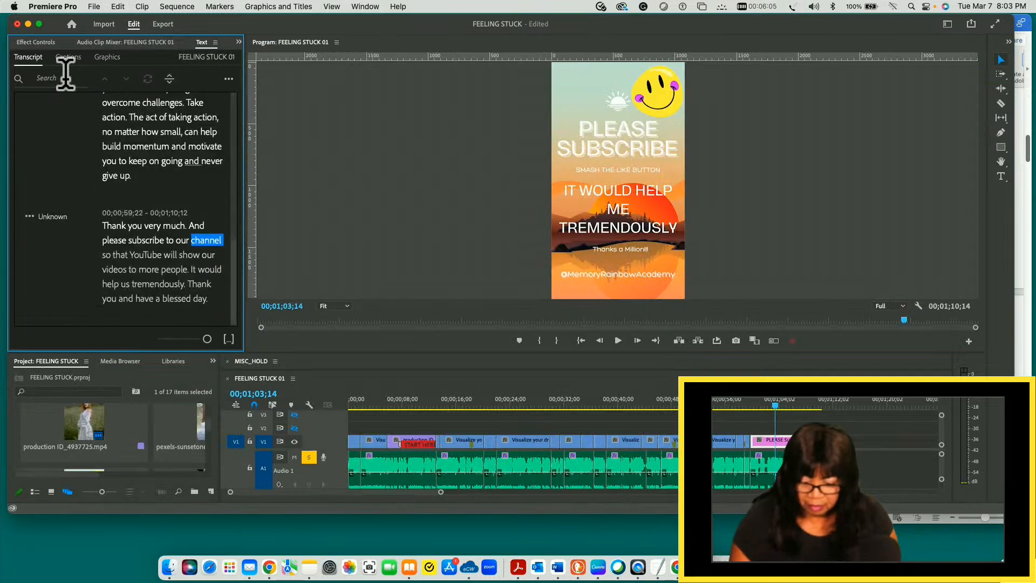
pyautogui.click(189, 255)
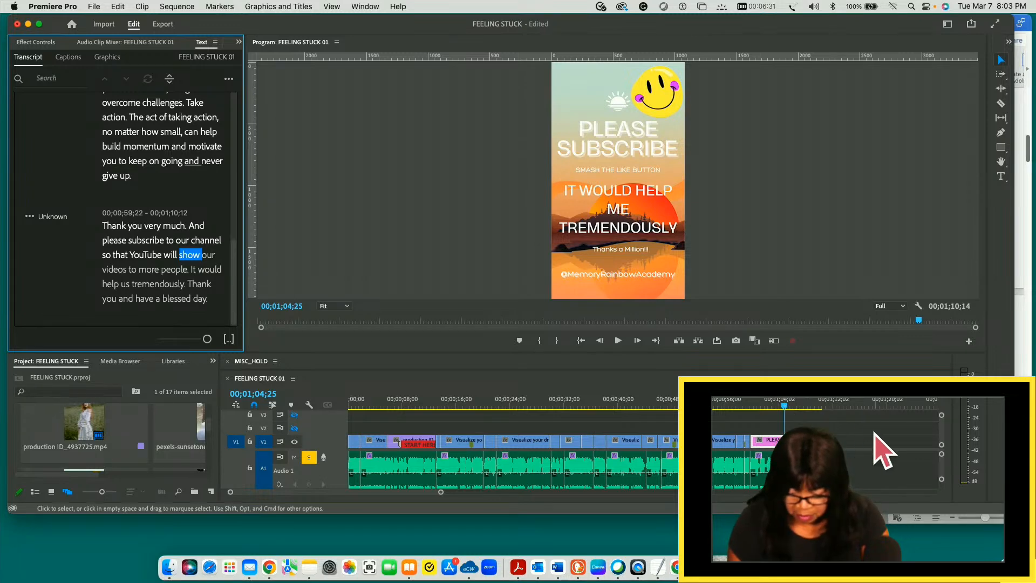
# - Play the opening of the sequence briefly, and return the playhead to 00;00;00;00
pyautogui.click(890, 433)
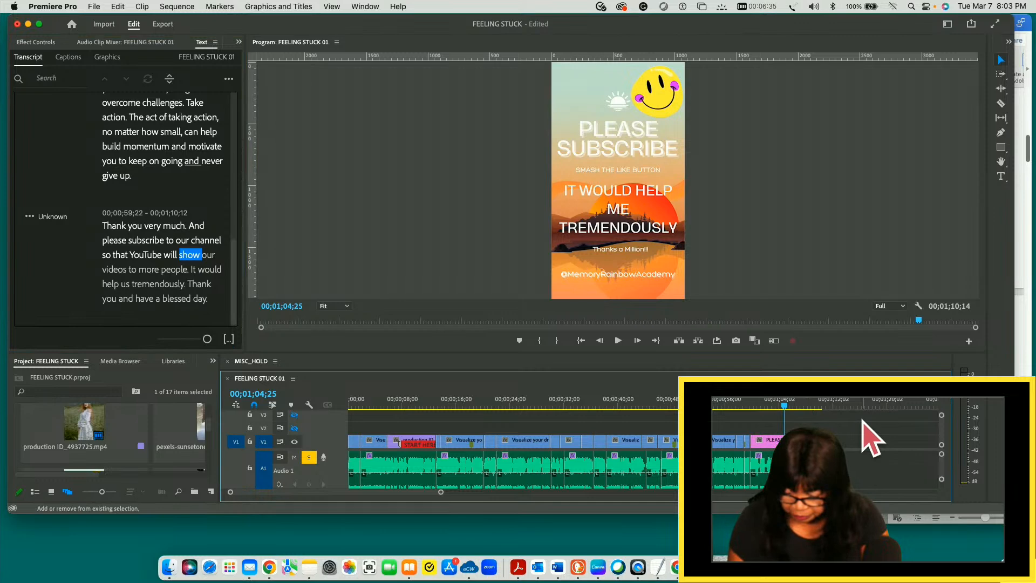
pyautogui.press('Home')
pyautogui.press('space')
pyautogui.press('space')
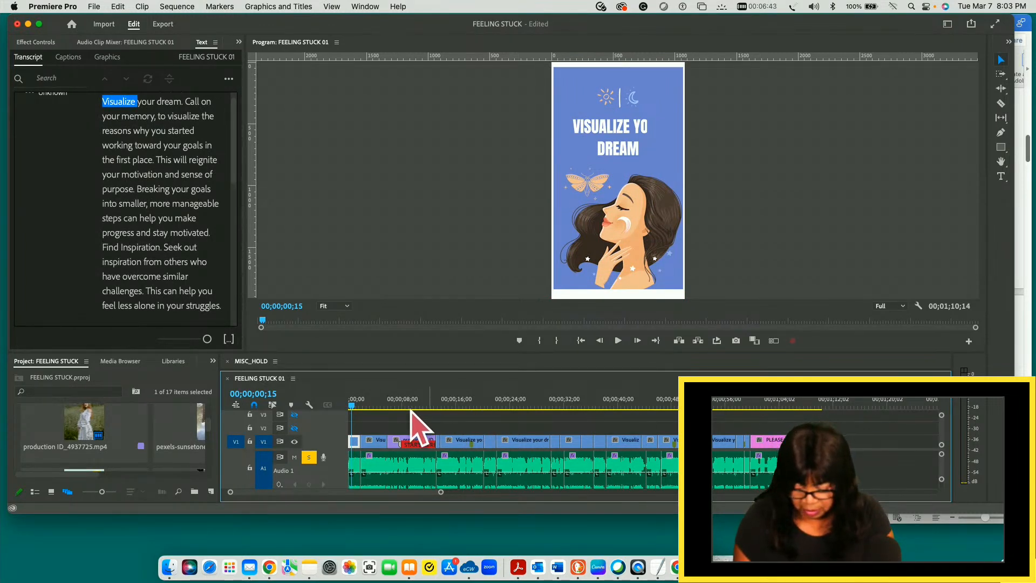
pyautogui.click(351, 406)
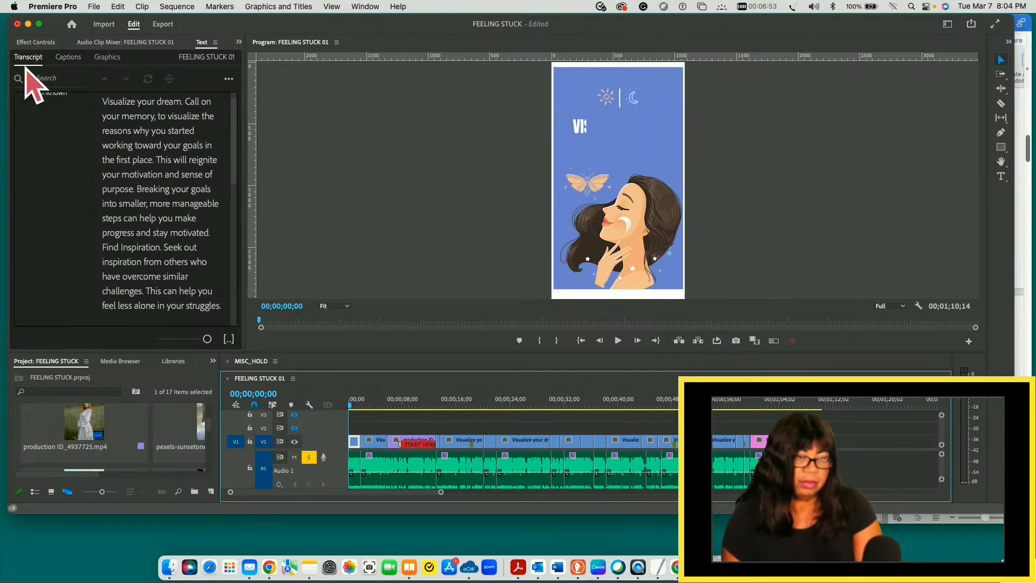
# - Create captions from the transcription with the Subtitle default preset: 42 characters maximum, 3 seconds minimum, no gap, double lines
pyautogui.click(69, 58)
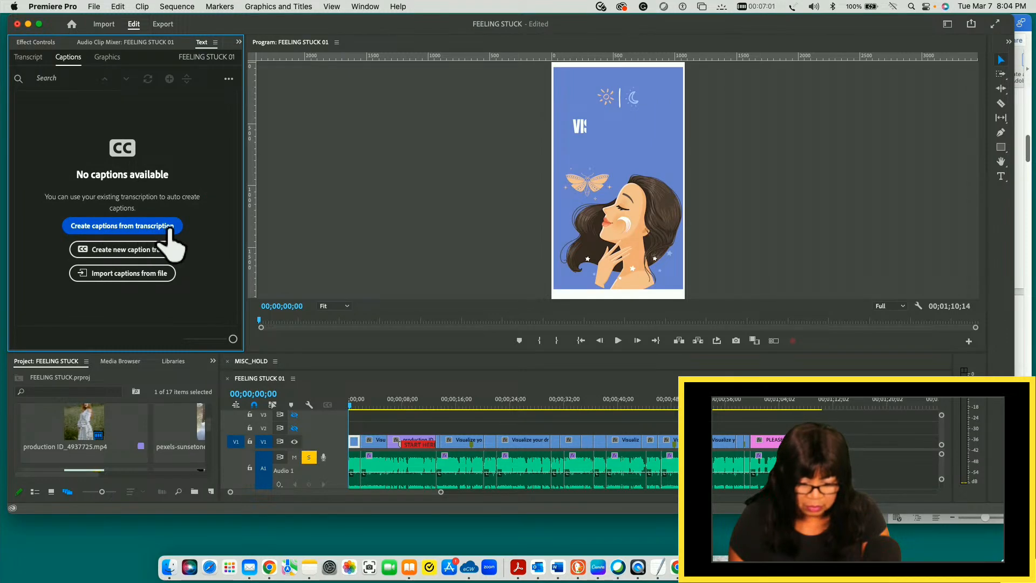
pyautogui.click(228, 79)
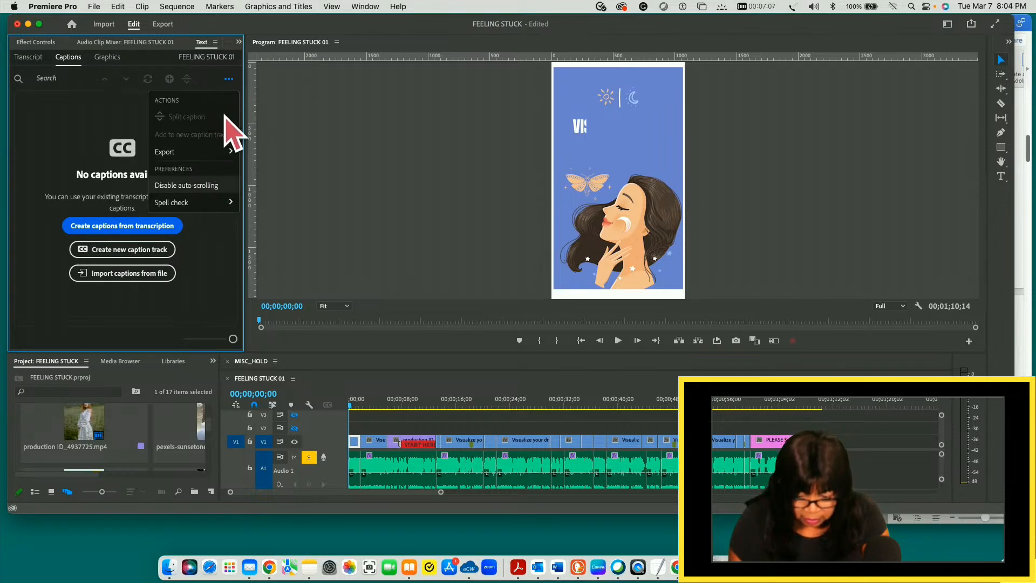
pyautogui.click(98, 113)
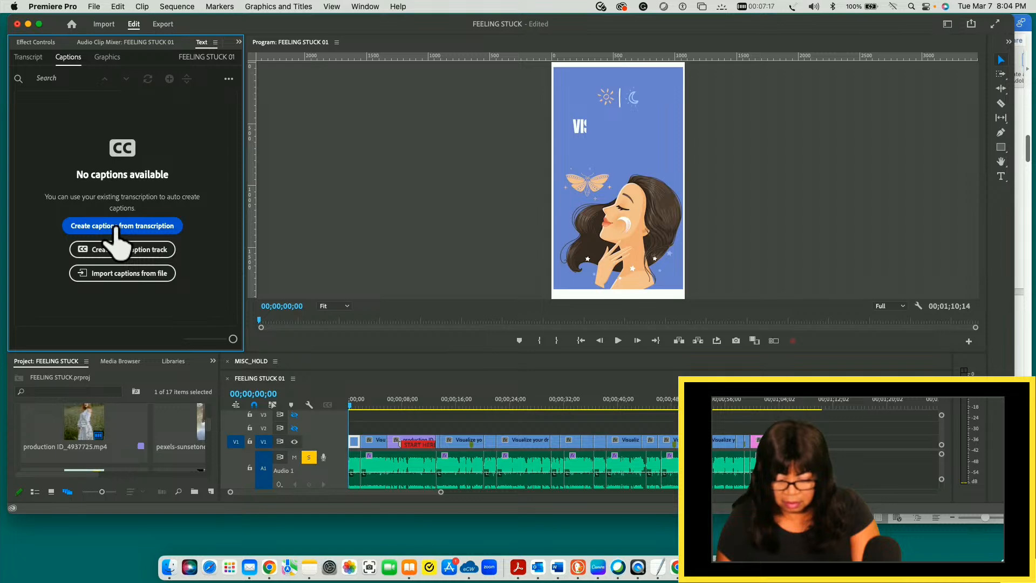
pyautogui.click(295, 428)
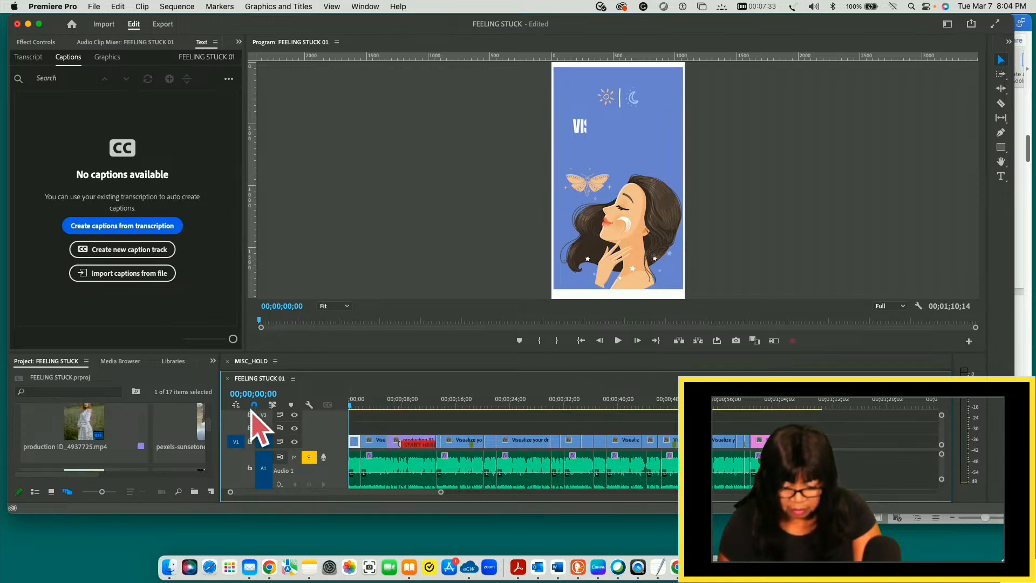
pyautogui.click(132, 230)
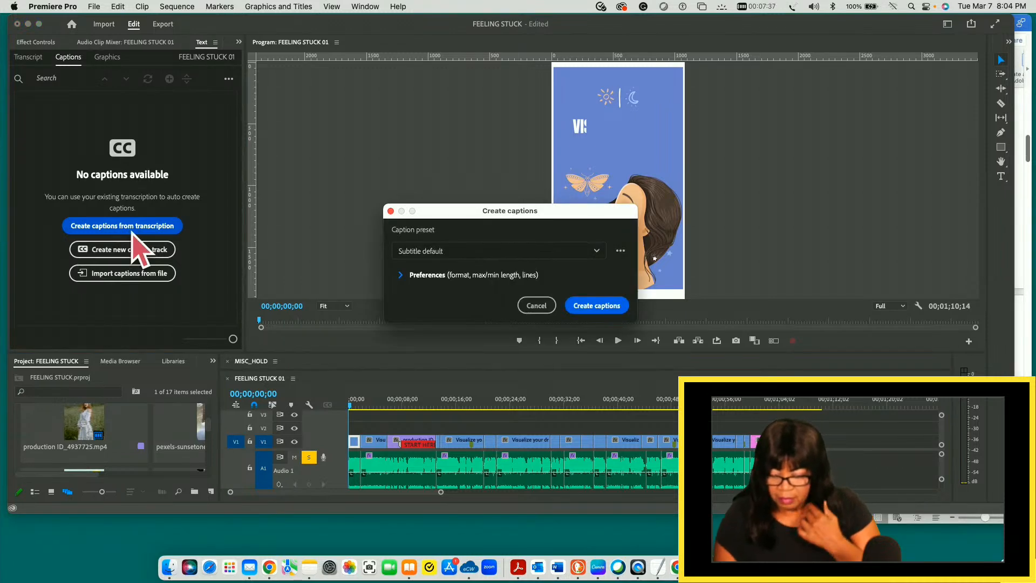
pyautogui.click(400, 275)
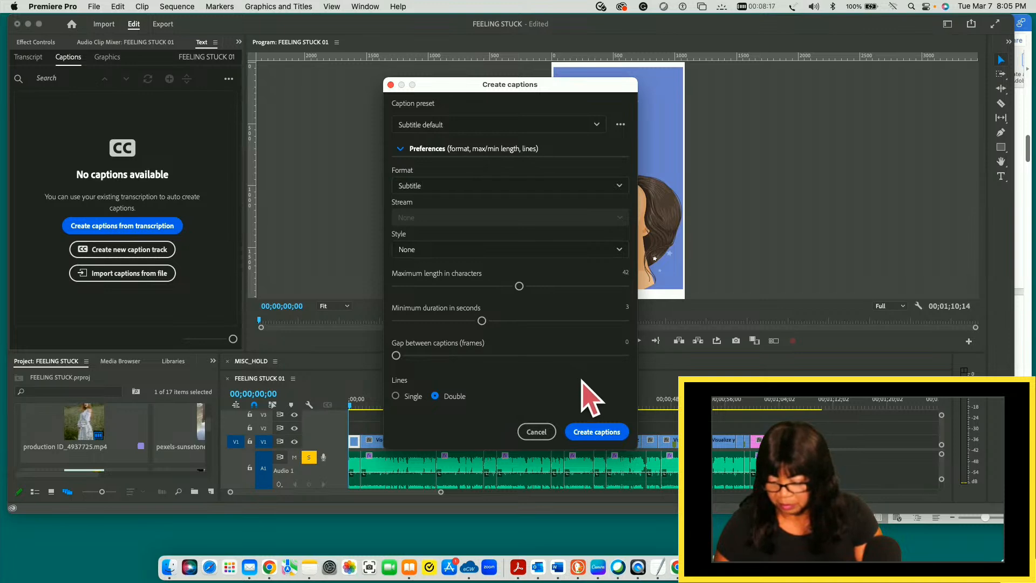
pyautogui.click(597, 432)
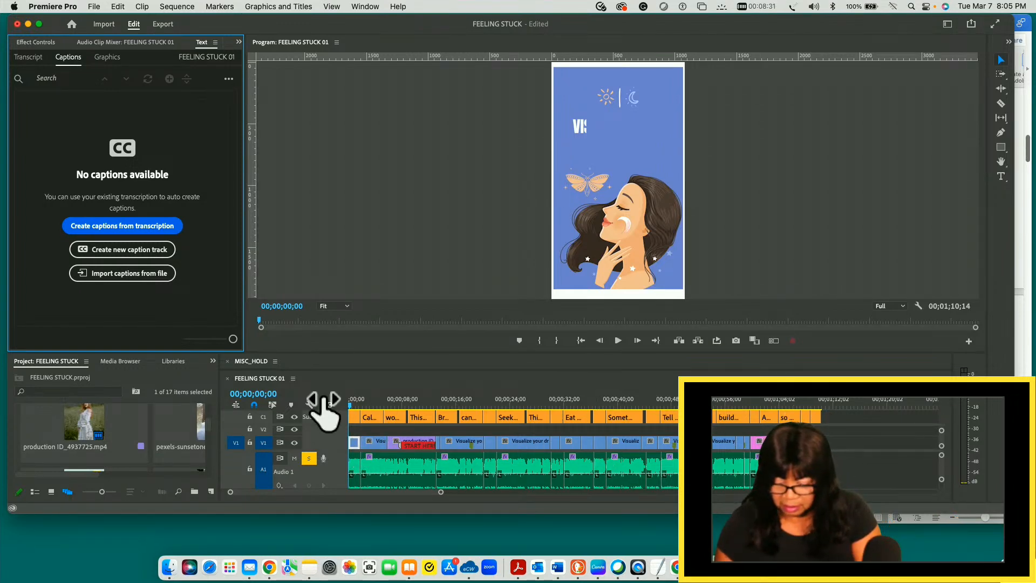
# - Select the first caption clip, "Visualize your dream.", on the Subtitle track
pyautogui.click(353, 422)
pyautogui.moveTo(351, 409); pyautogui.dragTo(592, 412)
pyautogui.moveTo(630, 301); pyautogui.dragTo(341, 348)
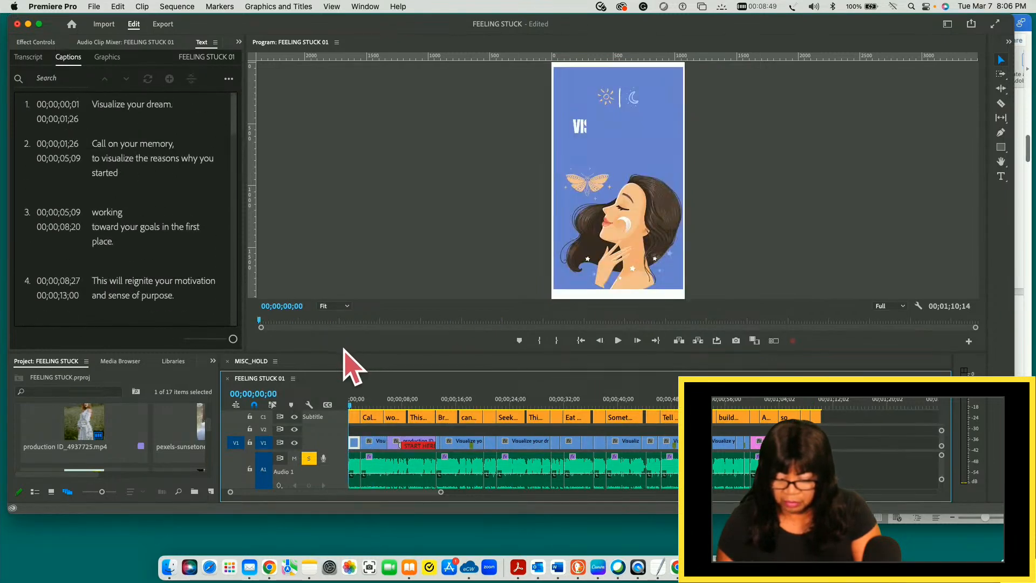
pyautogui.click(355, 422)
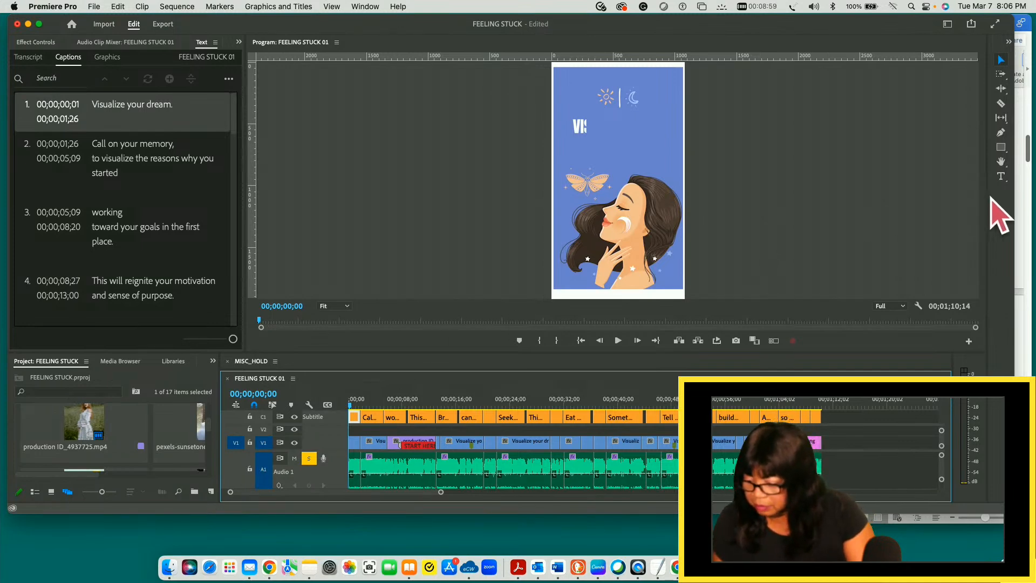
# - Widen the panel group containing Tools, then undock Tools as a small floating window beside the video preview
pyautogui.moveTo(989, 196); pyautogui.dragTo(805, 197)
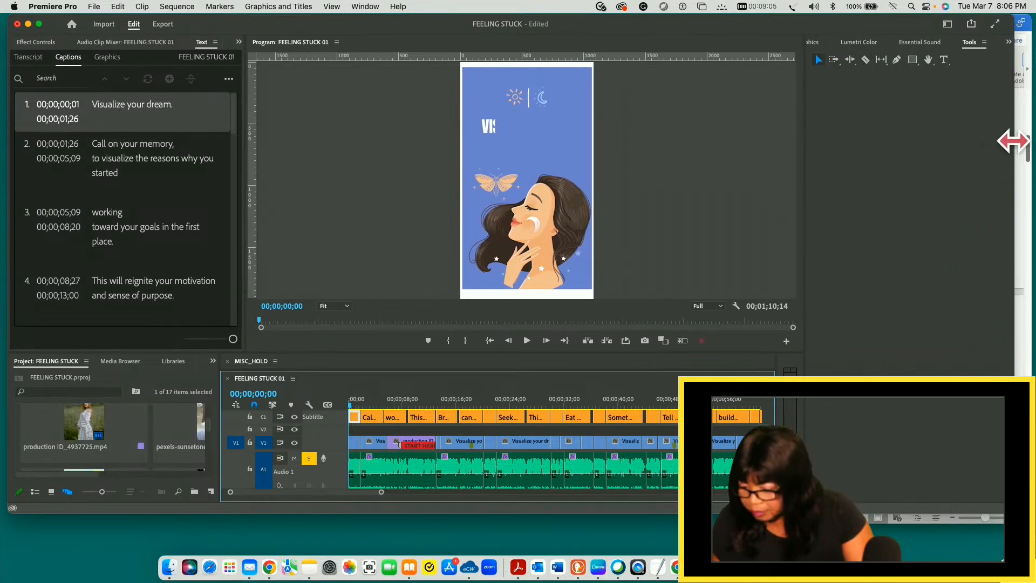
pyautogui.moveTo(1013, 142)
pyautogui.mouseDown()
pyautogui.moveTo(872, 157)
pyautogui.moveTo(1018, 151)
pyautogui.mouseUp()
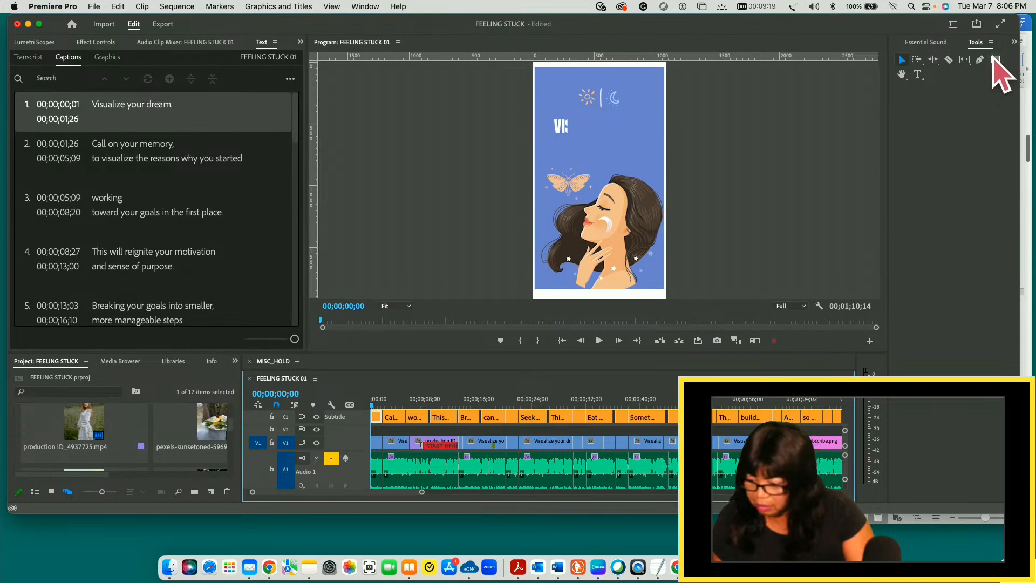
pyautogui.click(991, 42)
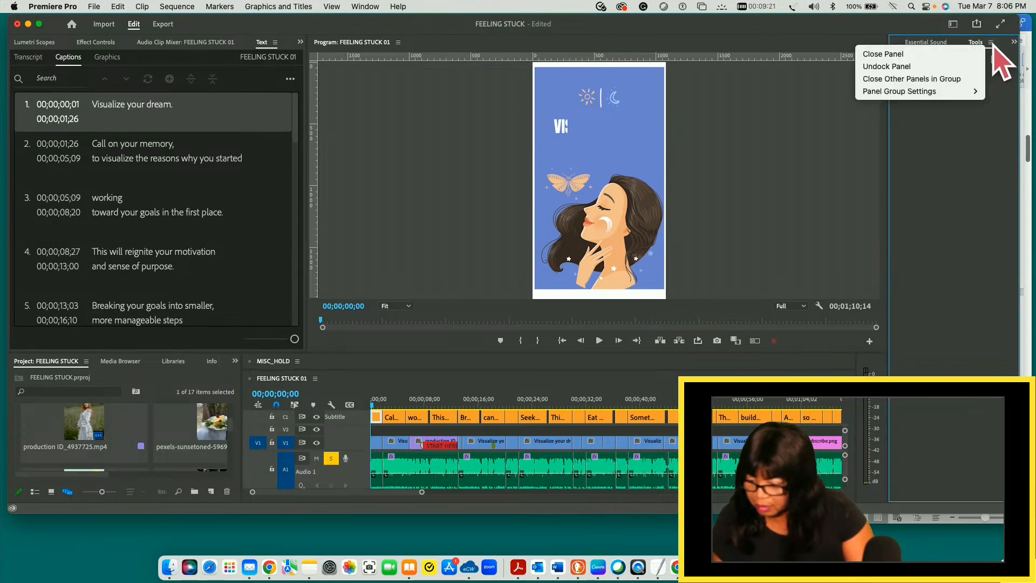
pyautogui.click(910, 66)
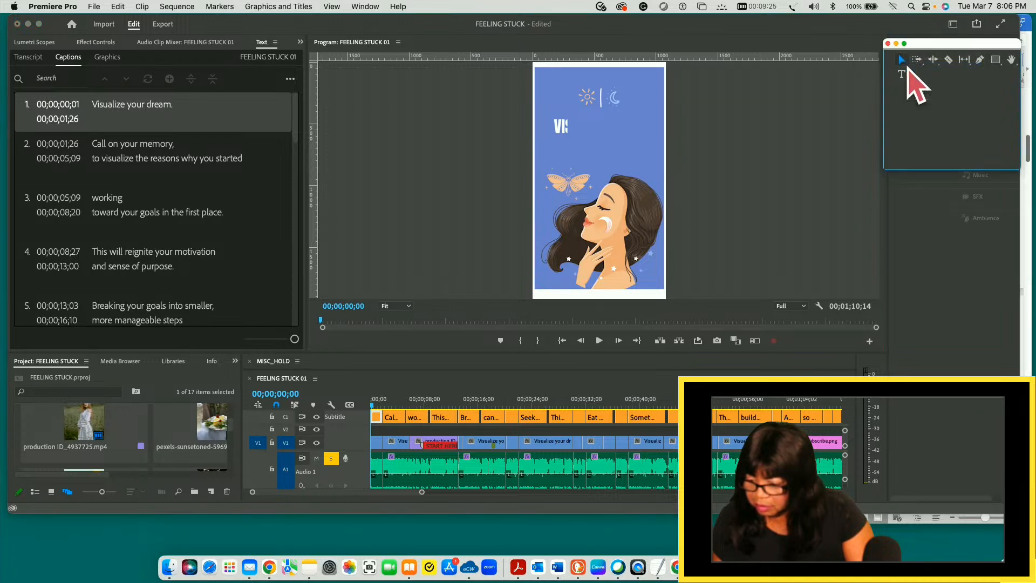
pyautogui.moveTo(967, 172); pyautogui.dragTo(782, 118)
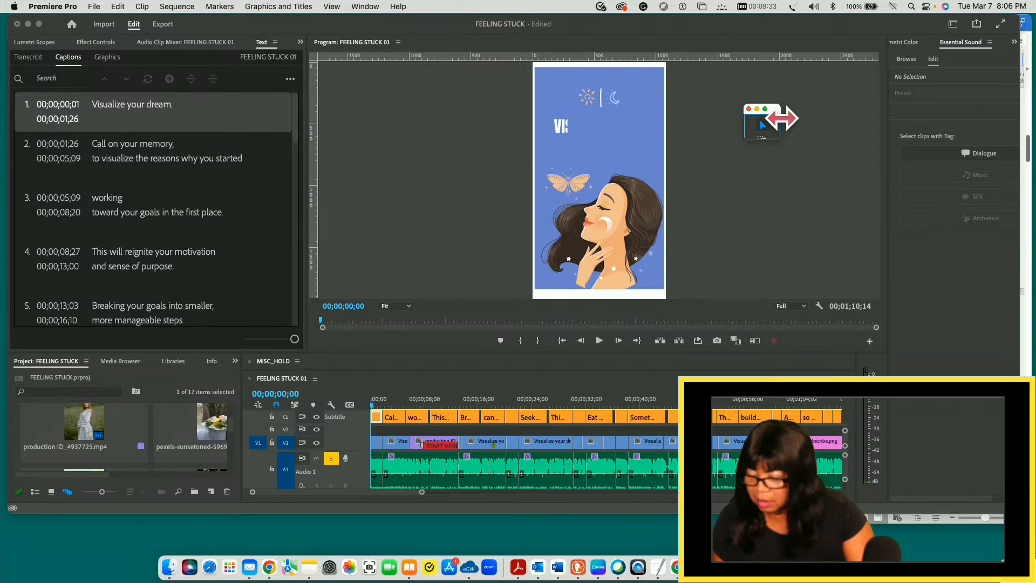
pyautogui.click(933, 61)
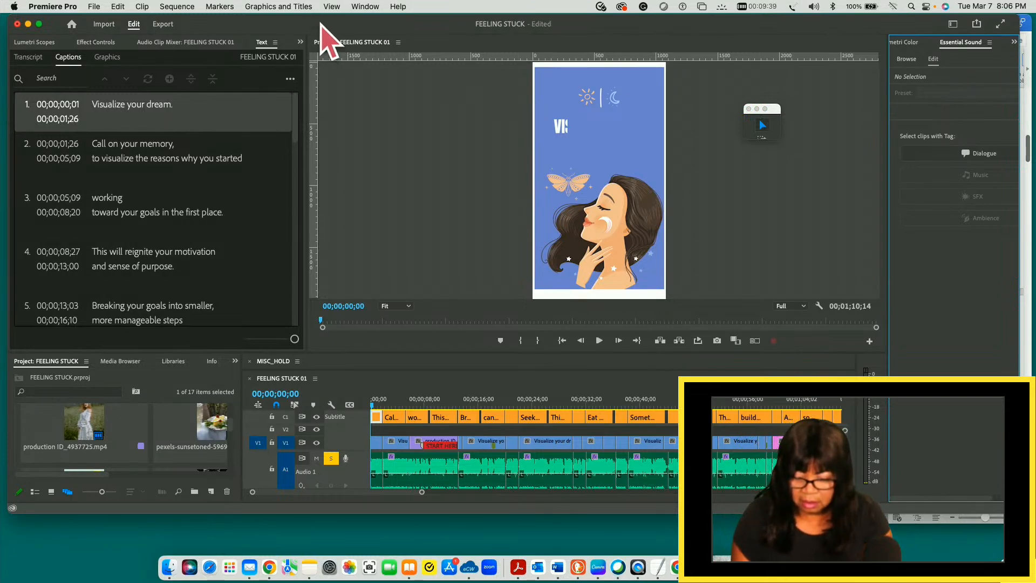
# - Show the Essential Graphics panel and widen it so that all the caption text settings fit
pyautogui.click(366, 10)
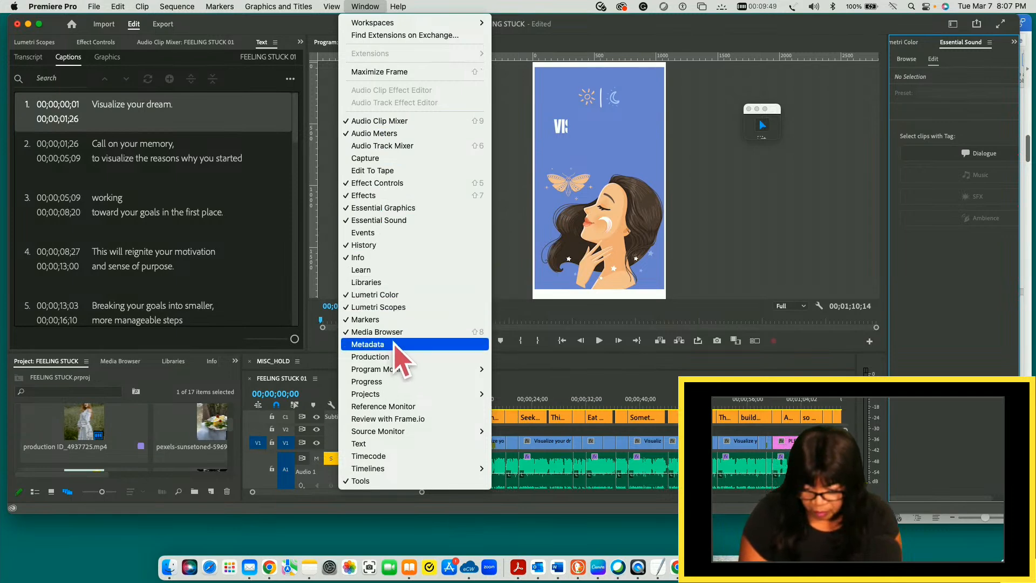
pyautogui.click(400, 210)
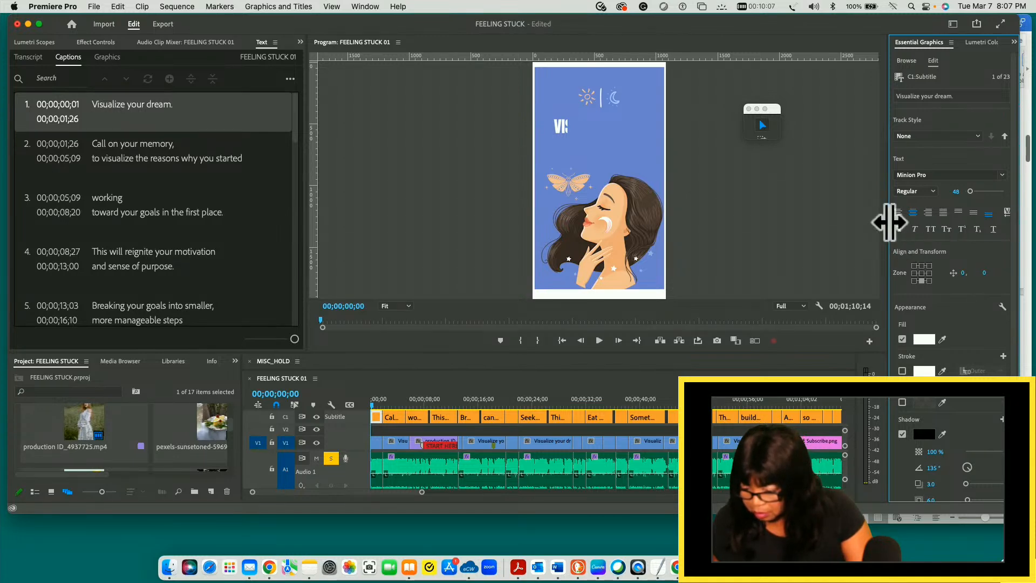
pyautogui.moveTo(889, 222); pyautogui.dragTo(824, 216)
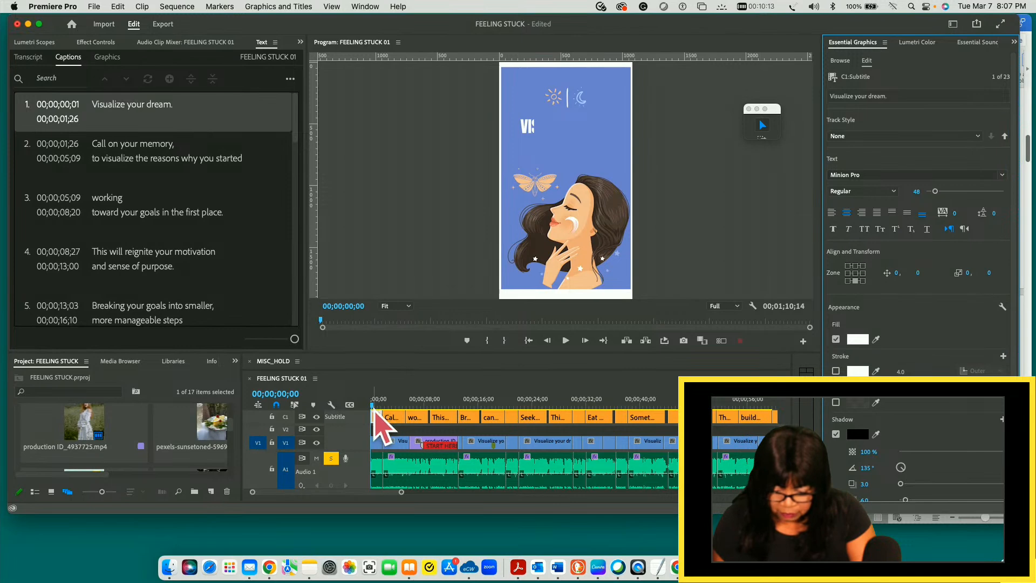
# - Preview the first two captions, park the playhead at 00;00;00;22 with the first caption selected, and save the project
pyautogui.moveTo(373, 405); pyautogui.dragTo(395, 406)
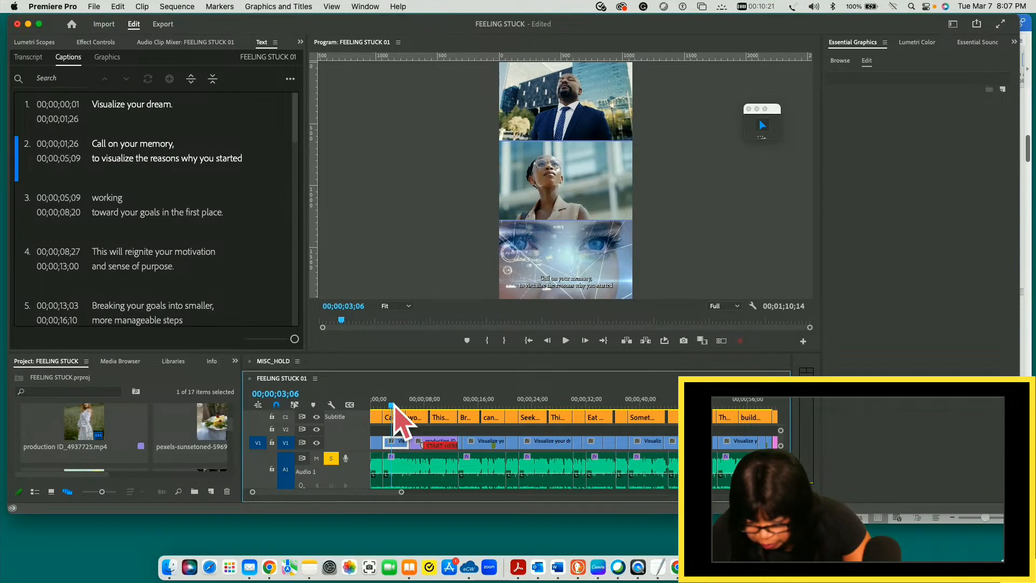
pyautogui.moveTo(394, 406); pyautogui.dragTo(392, 406)
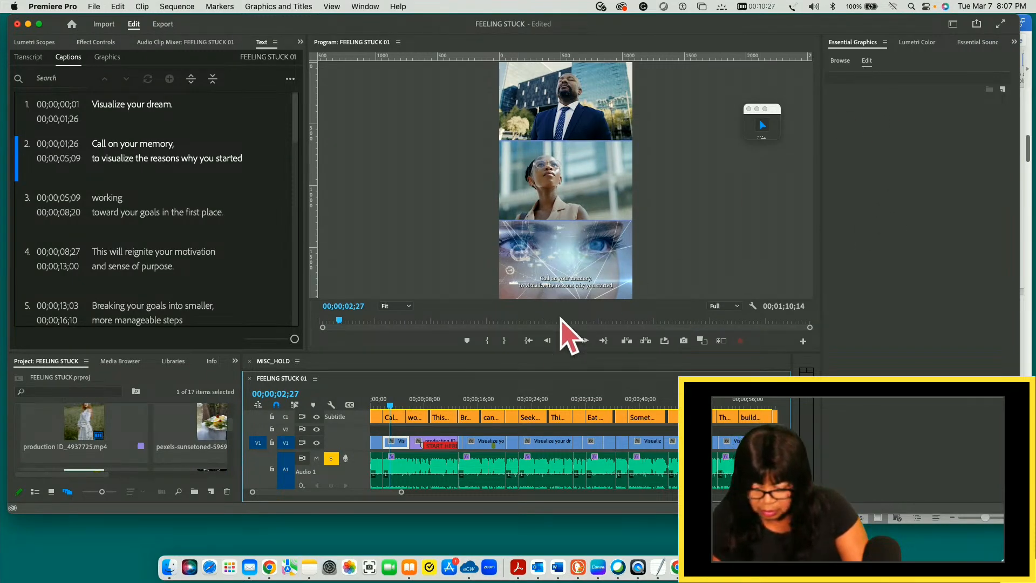
pyautogui.click(397, 422)
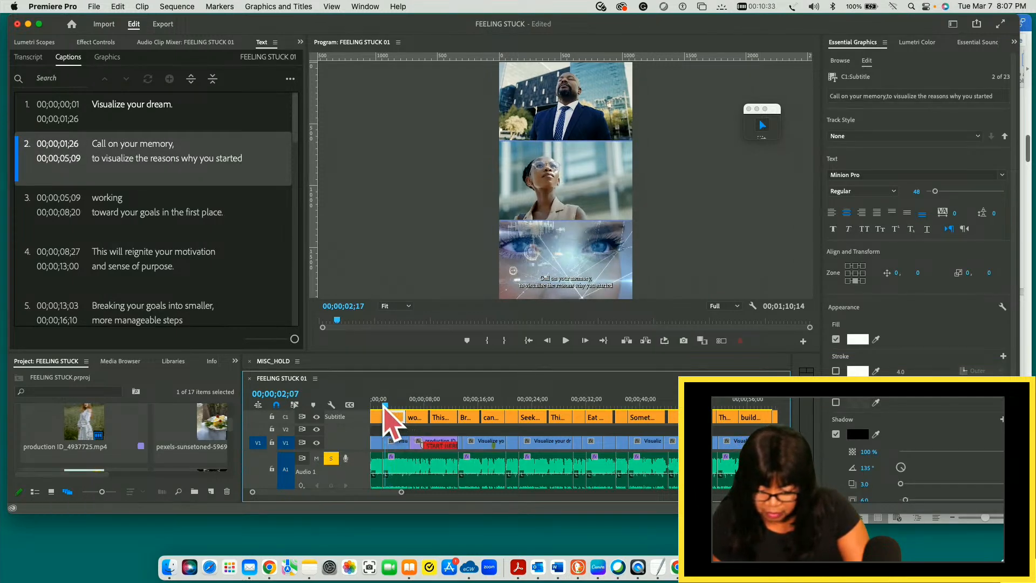
pyautogui.click(377, 406)
pyautogui.click(376, 406)
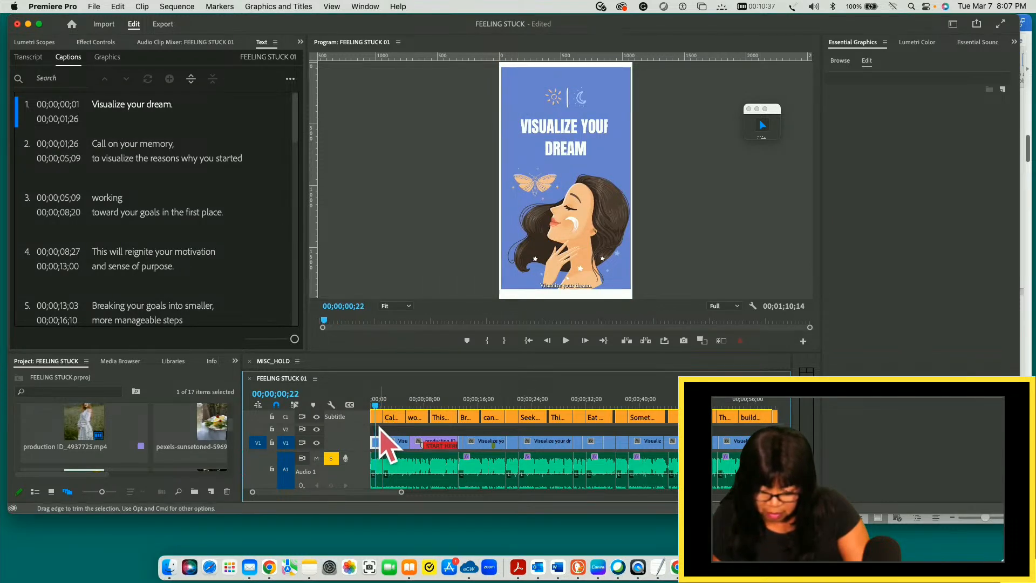
pyautogui.click(377, 418)
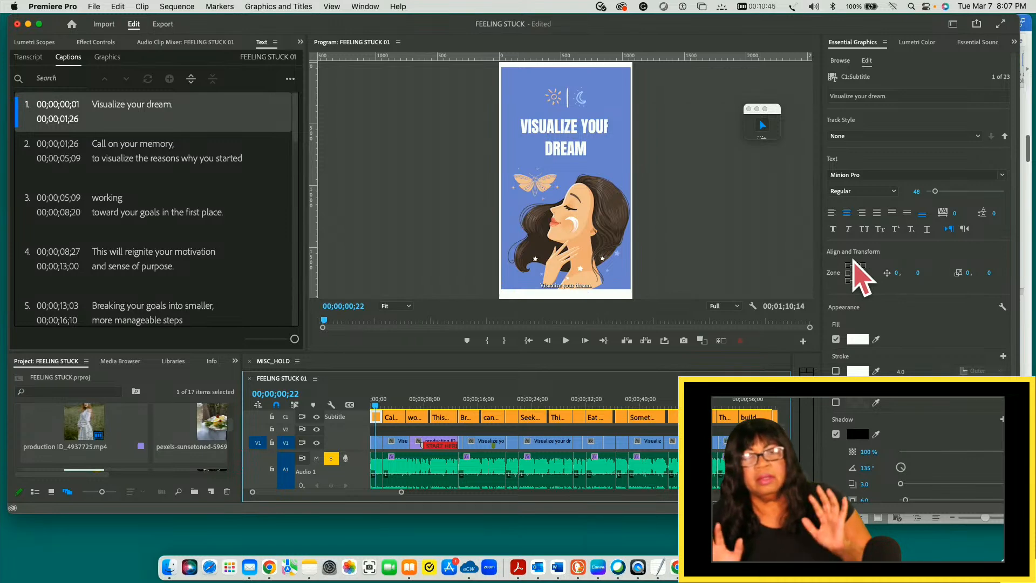
pyautogui.press('super+s')
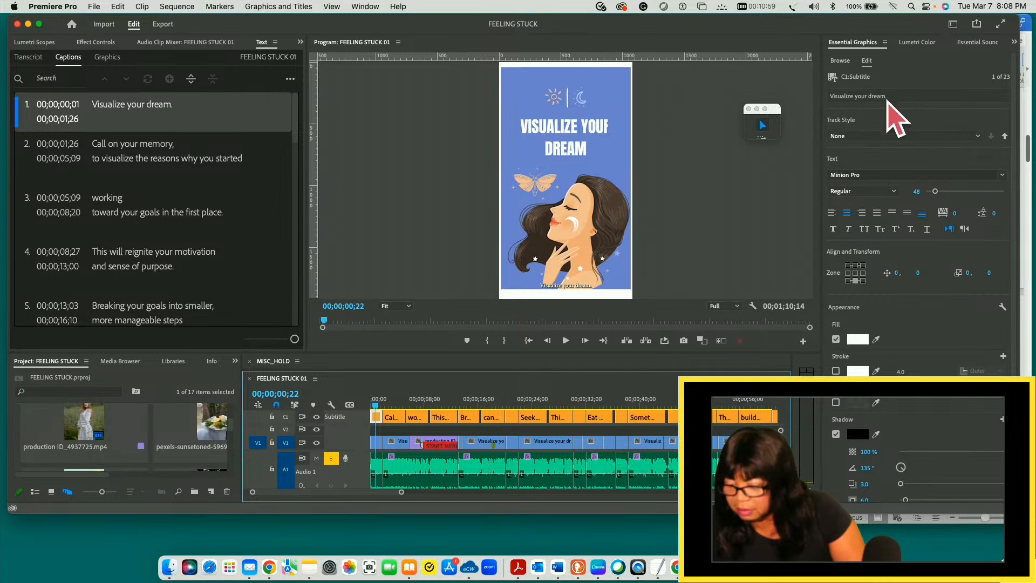
# - Set the font of the first caption, "Visualize your dream.", to Anton
pyautogui.click(1002, 175)
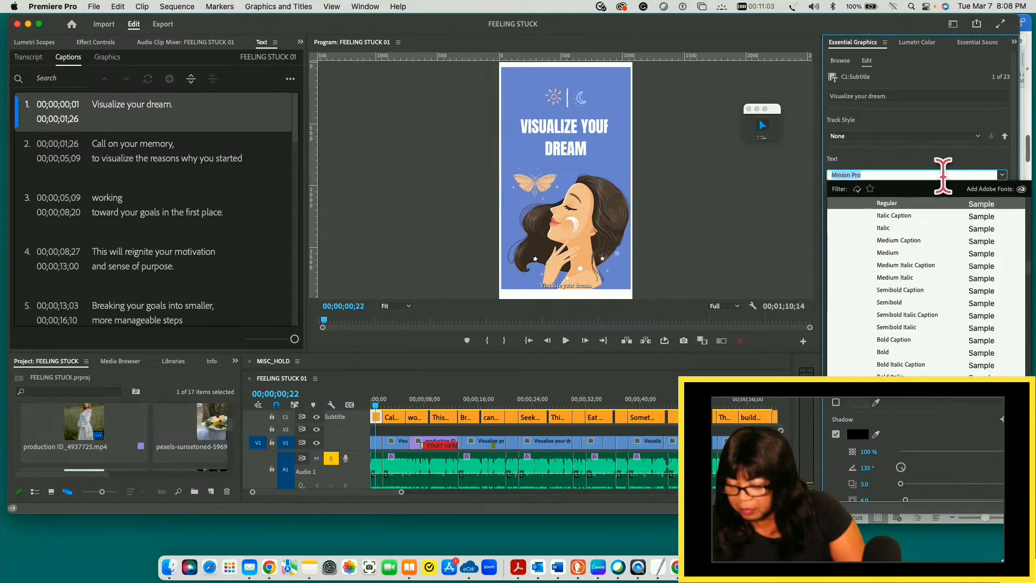
pyautogui.write('ant')
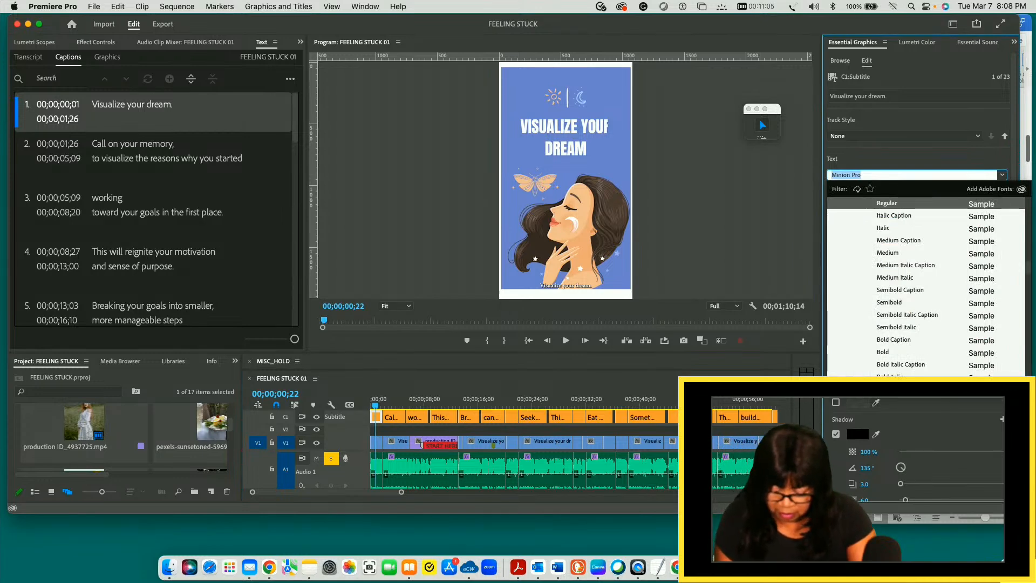
pyautogui.write('on')
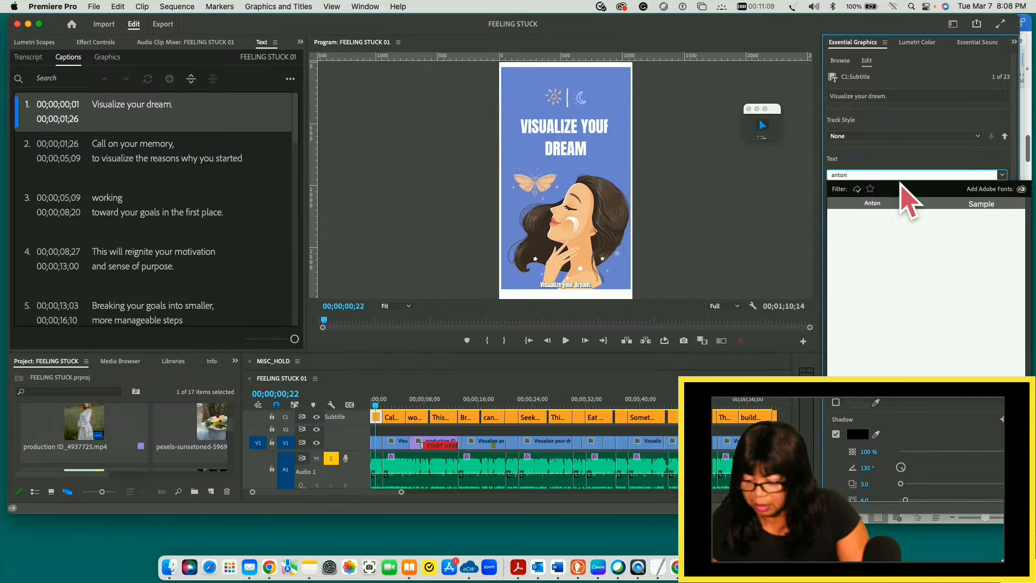
pyautogui.press('Return')
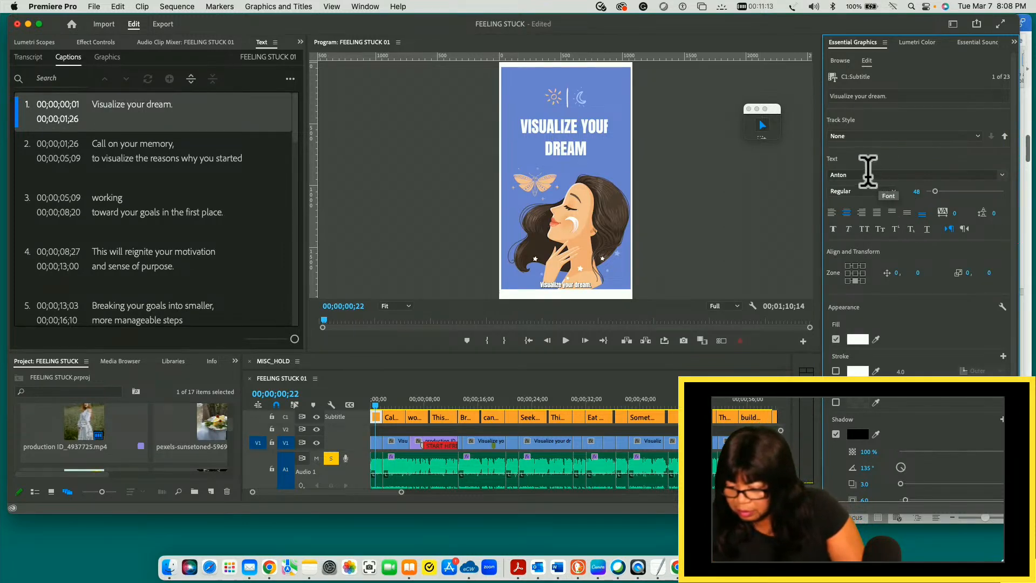
pyautogui.click(1002, 176)
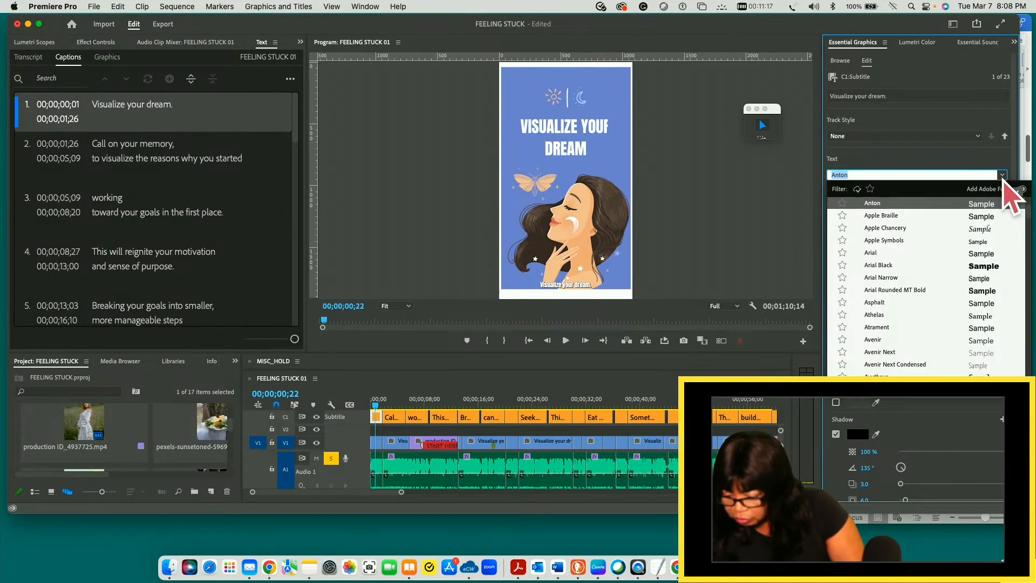
pyautogui.press('Escape')
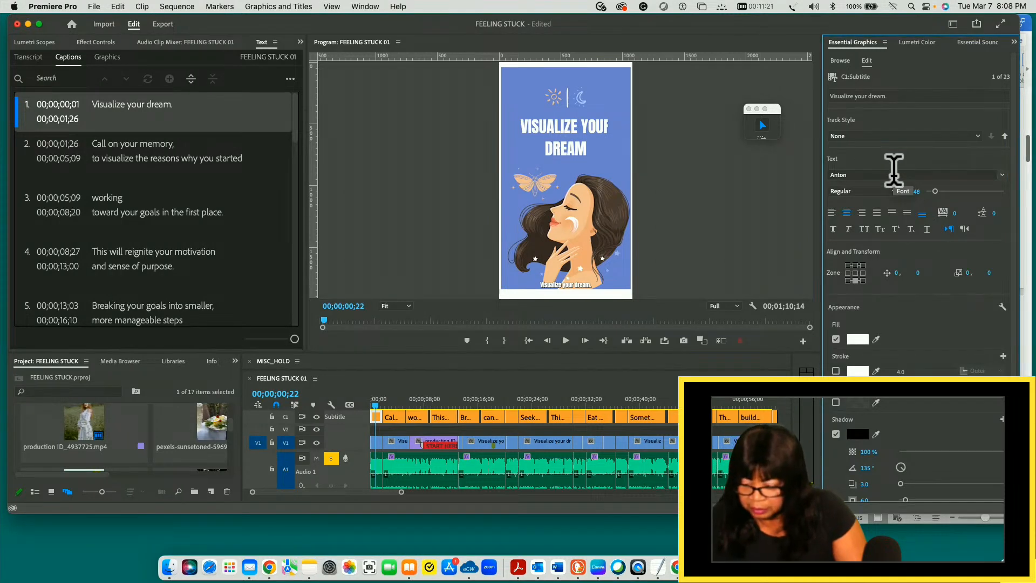
# - Enlarge the first caption's text to size 158 and place it in the top-centre zone of the frame
pyautogui.moveTo(935, 192); pyautogui.dragTo(957, 192)
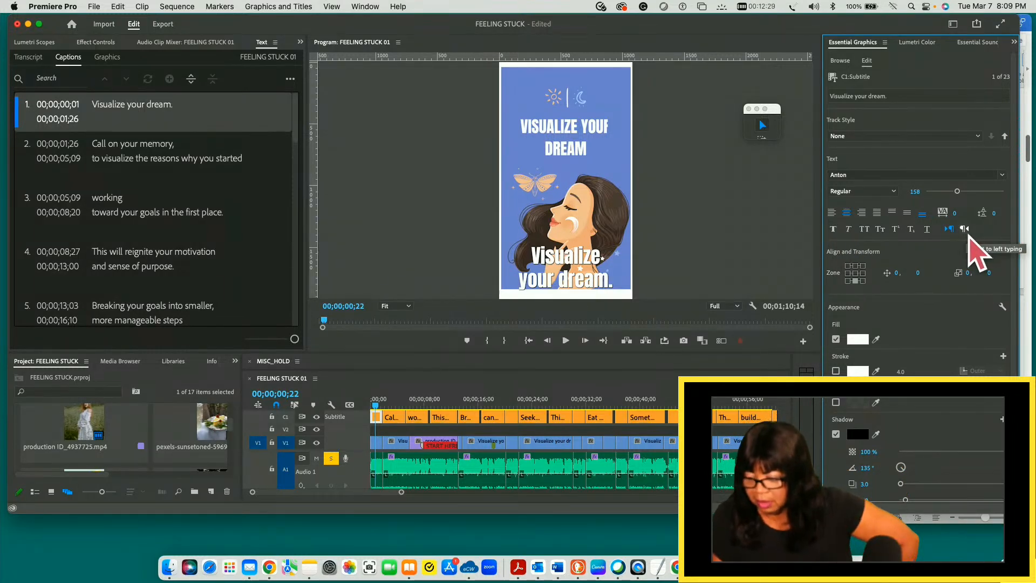
pyautogui.click(857, 266)
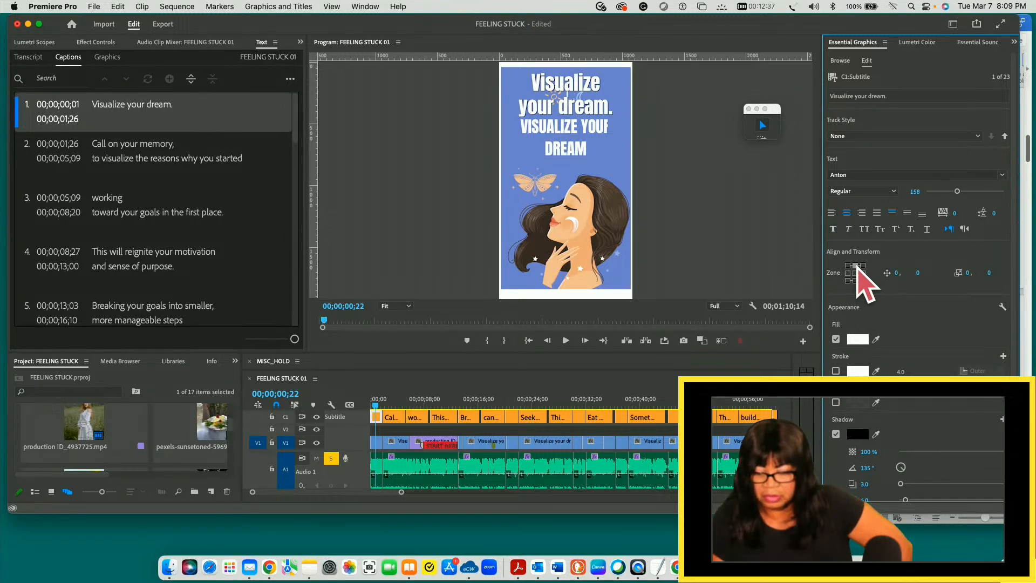
# - Place the first caption in the bottom-centre zone of the frame and offset its position to -15 horizontally and -89 vertically
pyautogui.click(863, 273)
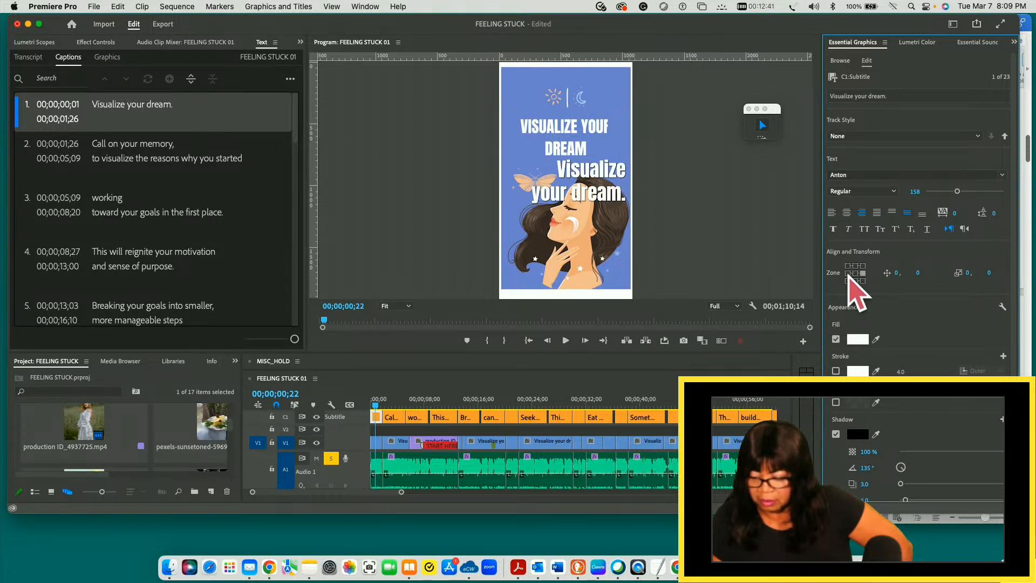
pyautogui.click(849, 274)
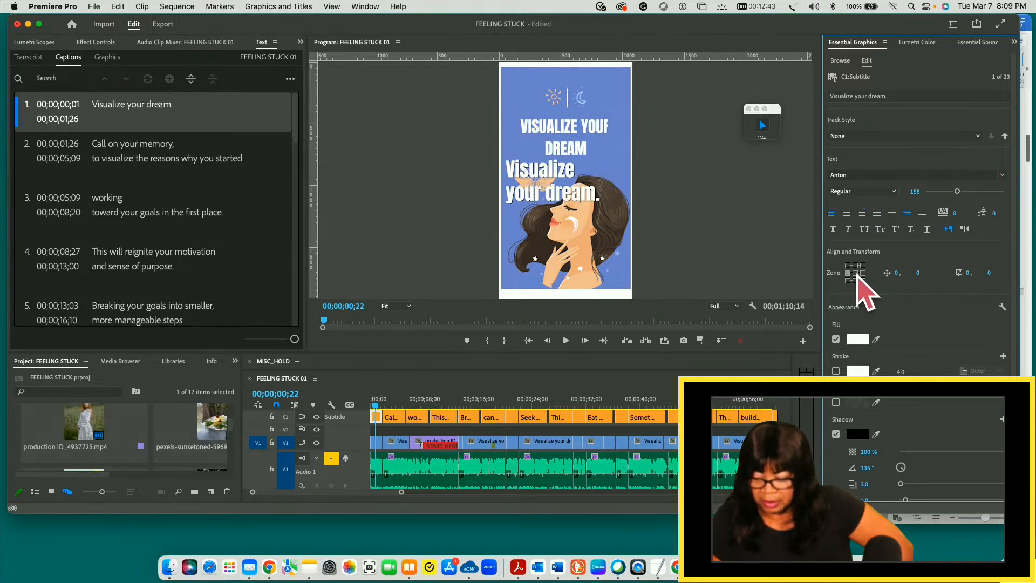
pyautogui.click(856, 274)
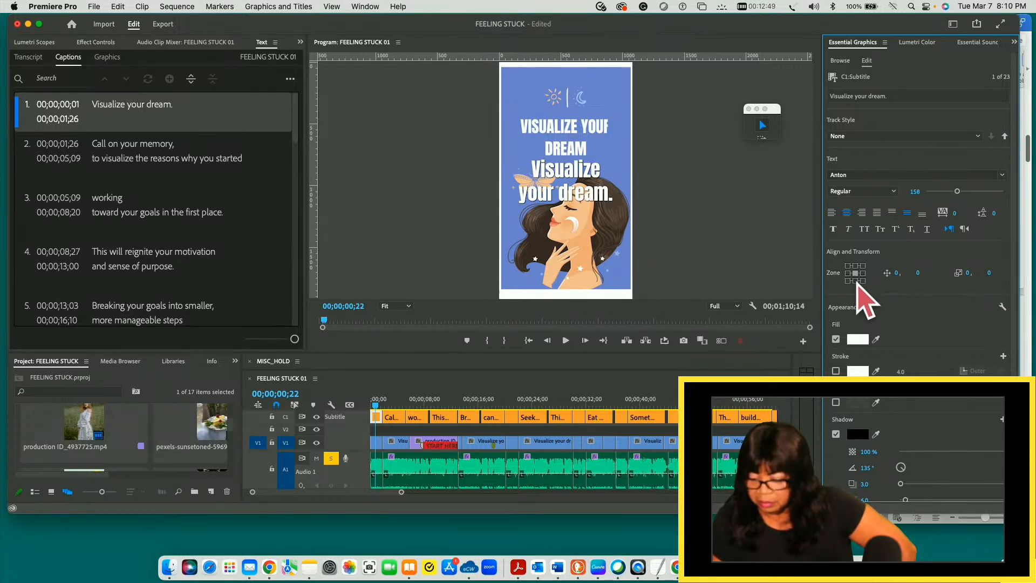
pyautogui.click(856, 280)
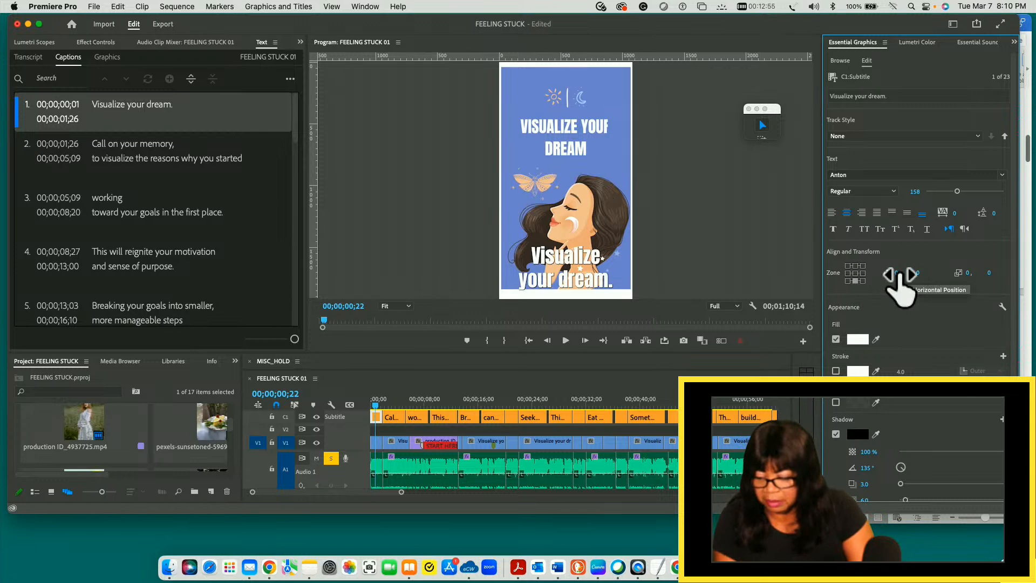
pyautogui.moveTo(900, 273); pyautogui.dragTo(888, 274)
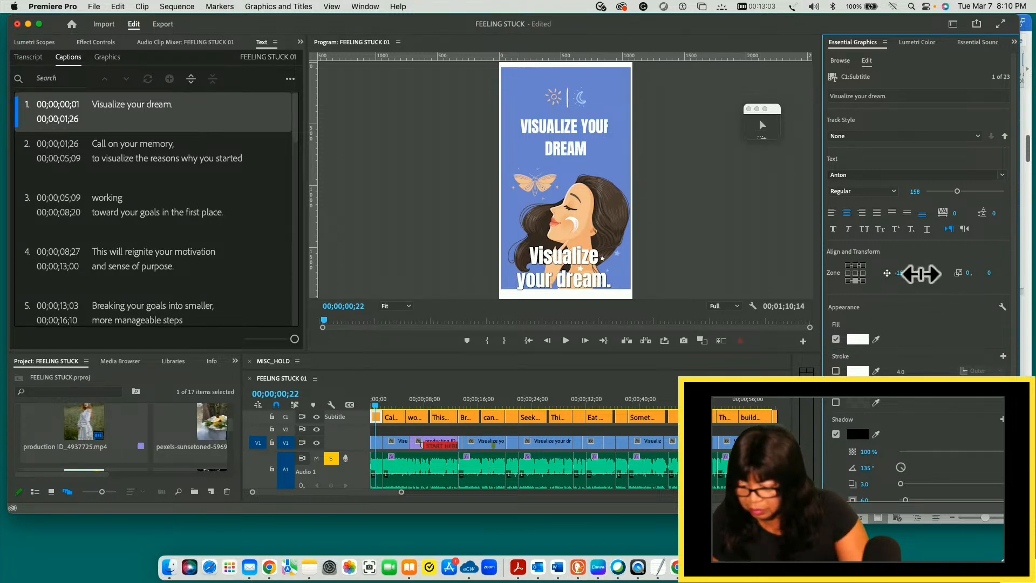
pyautogui.moveTo(931, 270); pyautogui.dragTo(857, 269)
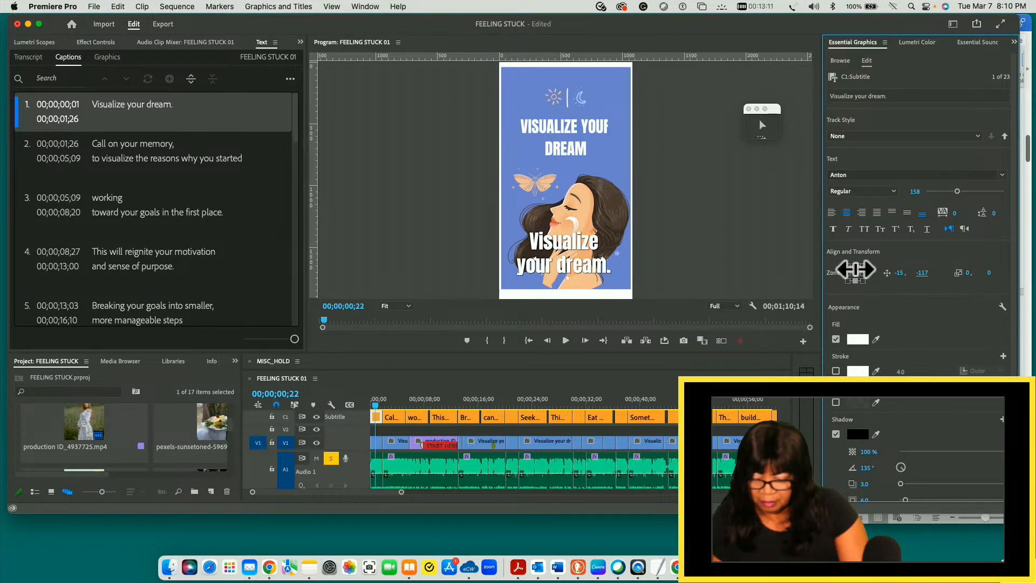
pyautogui.moveTo(857, 269); pyautogui.dragTo(870, 269)
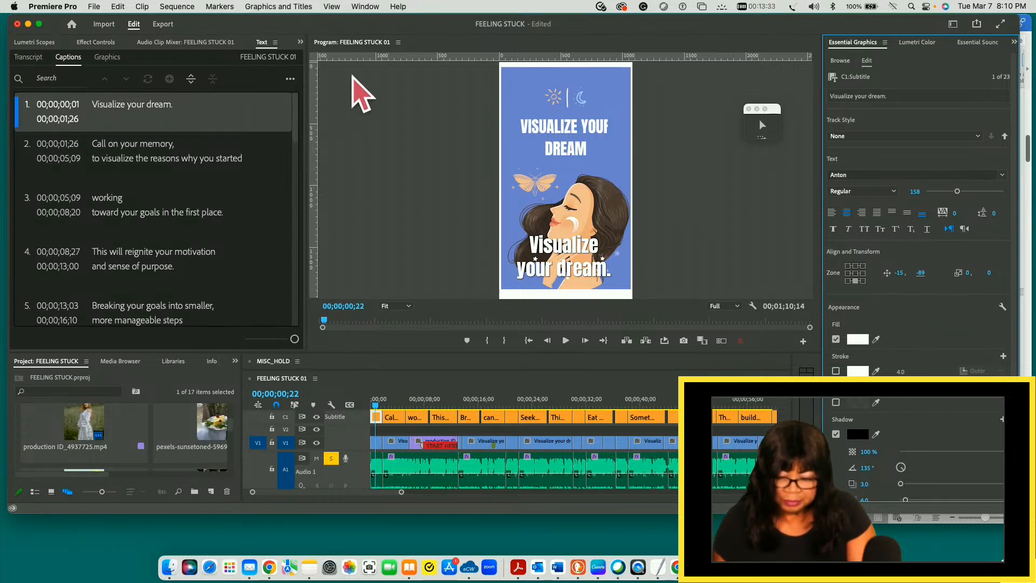
# - Show the MRA Brand Colors library with its colour swatches in view for sampling
pyautogui.click(364, 7)
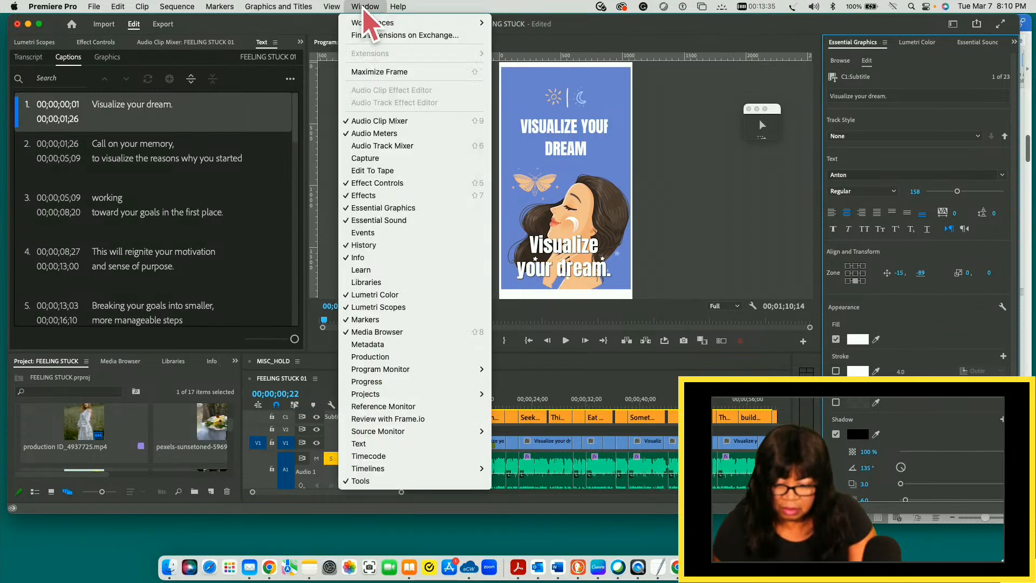
pyautogui.click(371, 283)
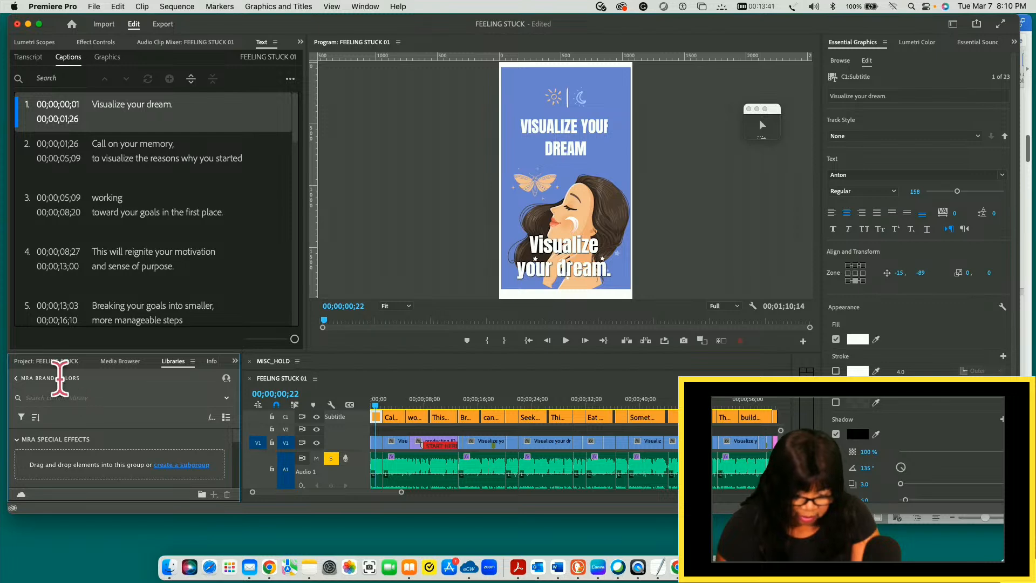
pyautogui.click(61, 379)
pyautogui.click(68, 445)
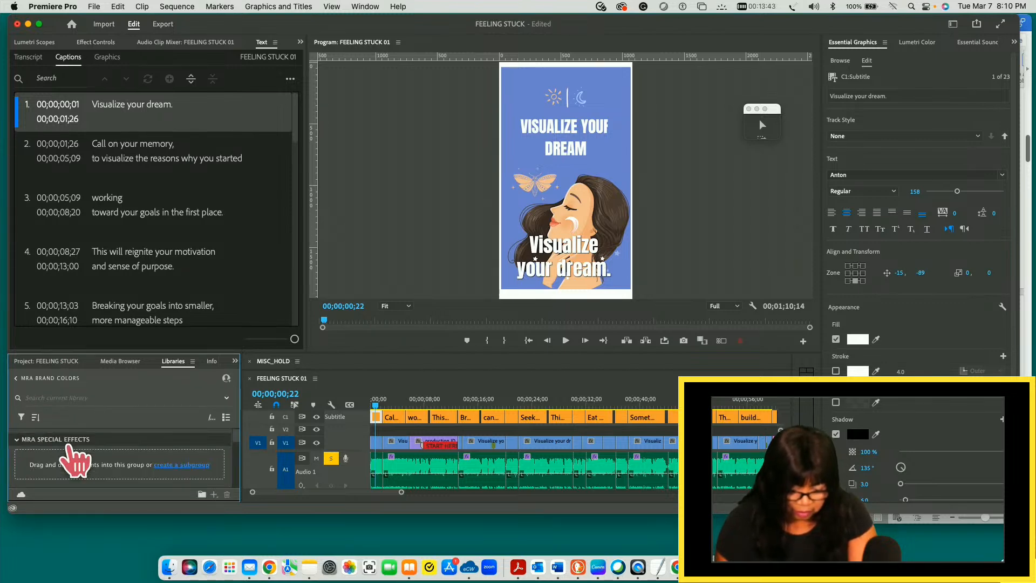
pyautogui.scroll(-5, 234, 435)
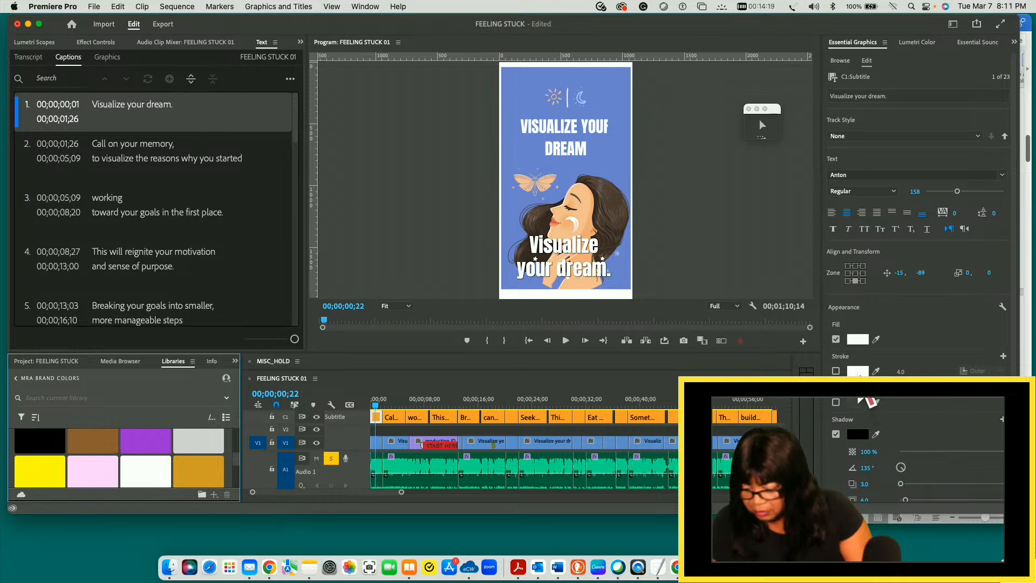
# - Turn on the first caption's background and colour it with the yellow brand swatch
pyautogui.click(857, 372)
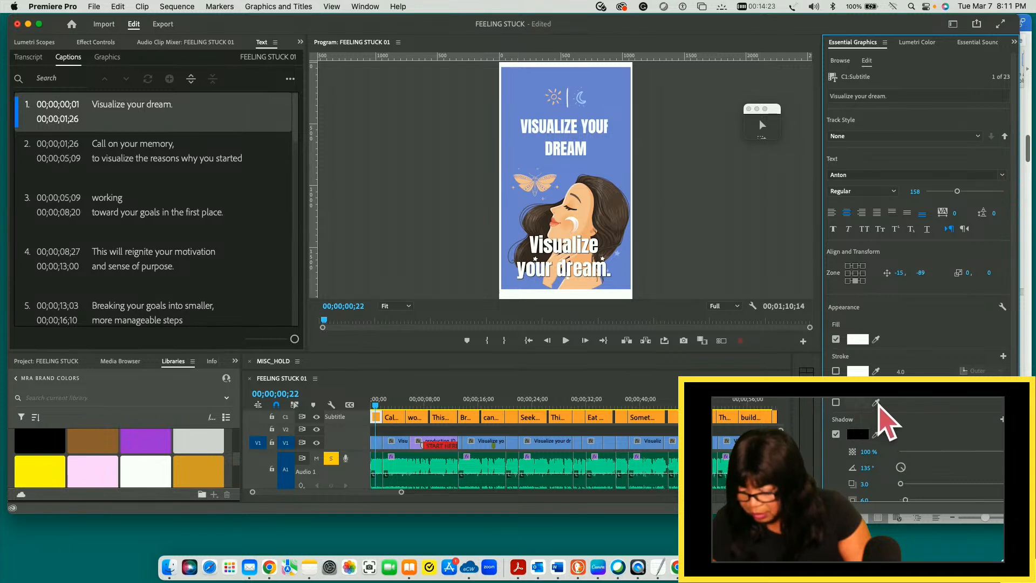
pyautogui.click(836, 402)
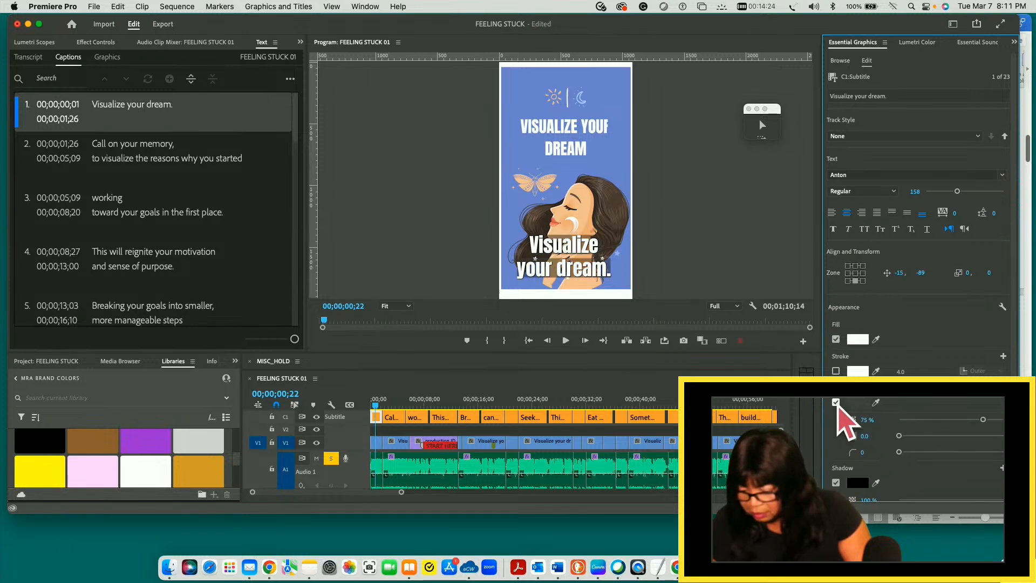
pyautogui.click(876, 402)
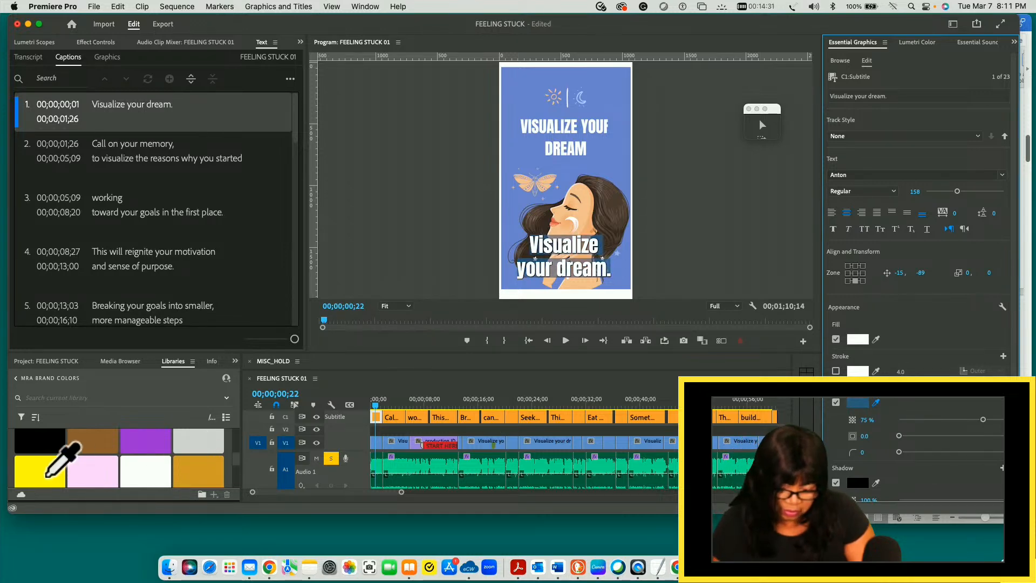
pyautogui.click(47, 476)
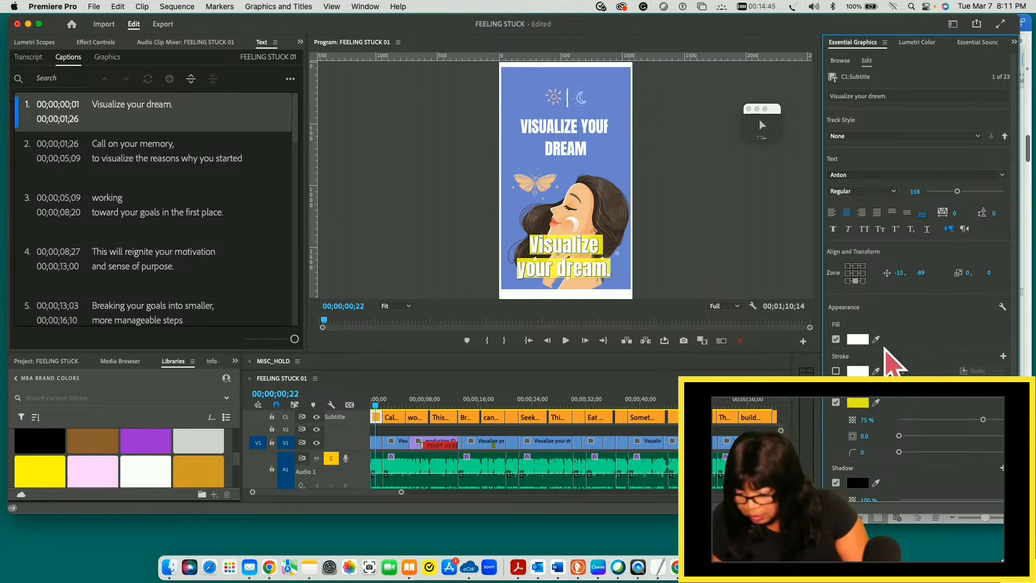
# - Change the first caption's text fill to black, sampled from the brand colour swatches
pyautogui.click(858, 339)
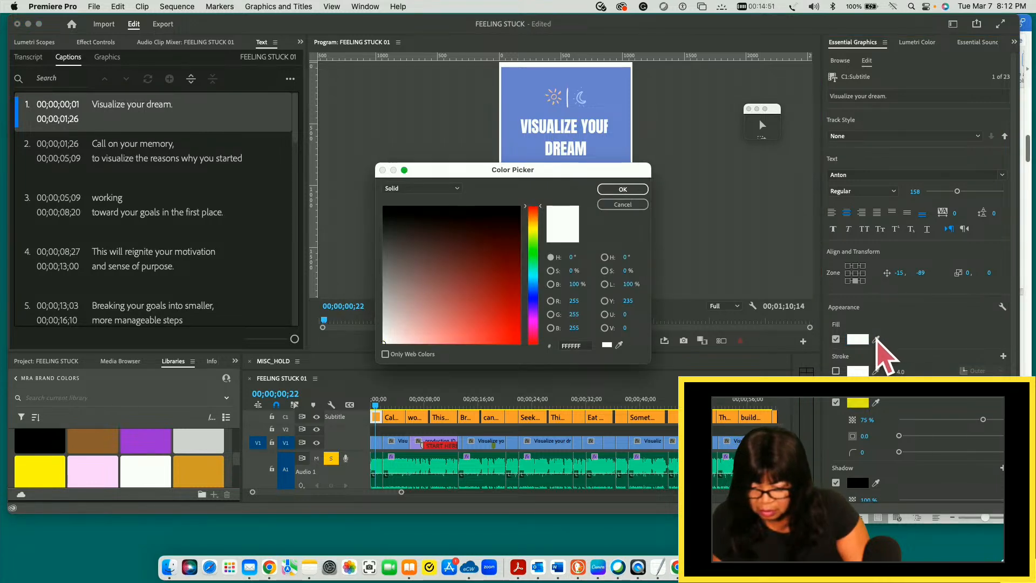
pyautogui.click(623, 205)
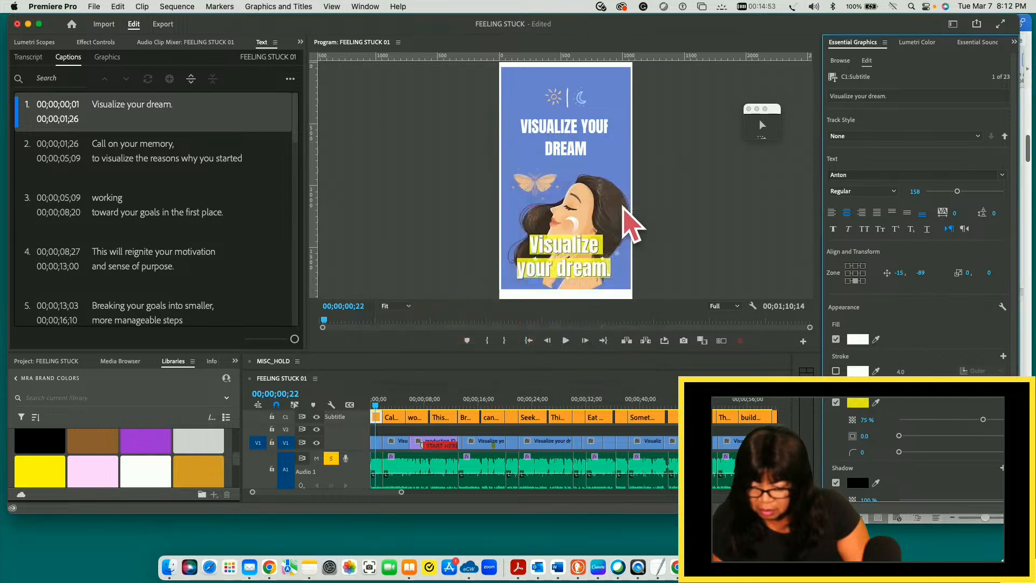
pyautogui.click(876, 340)
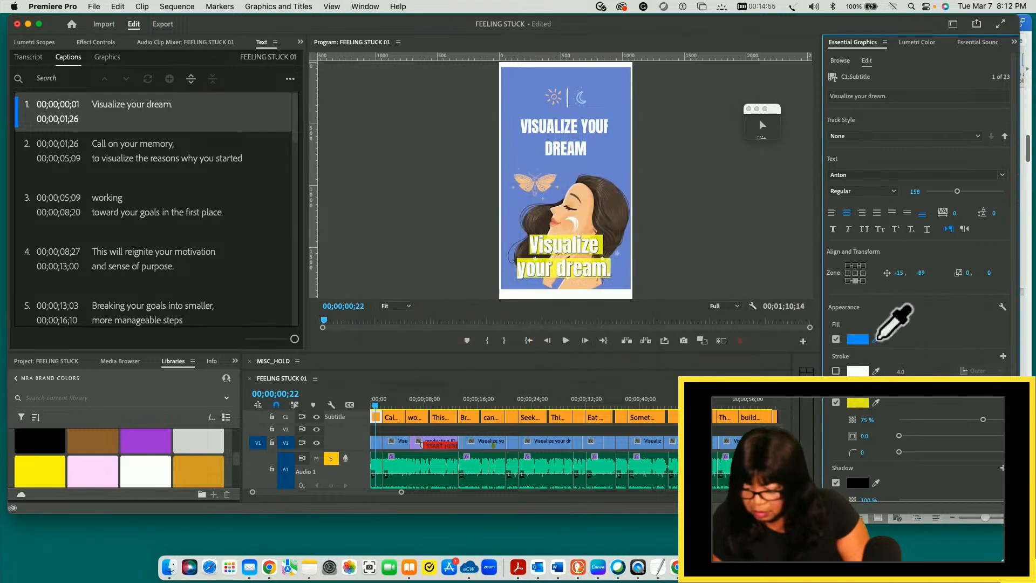
pyautogui.click(52, 440)
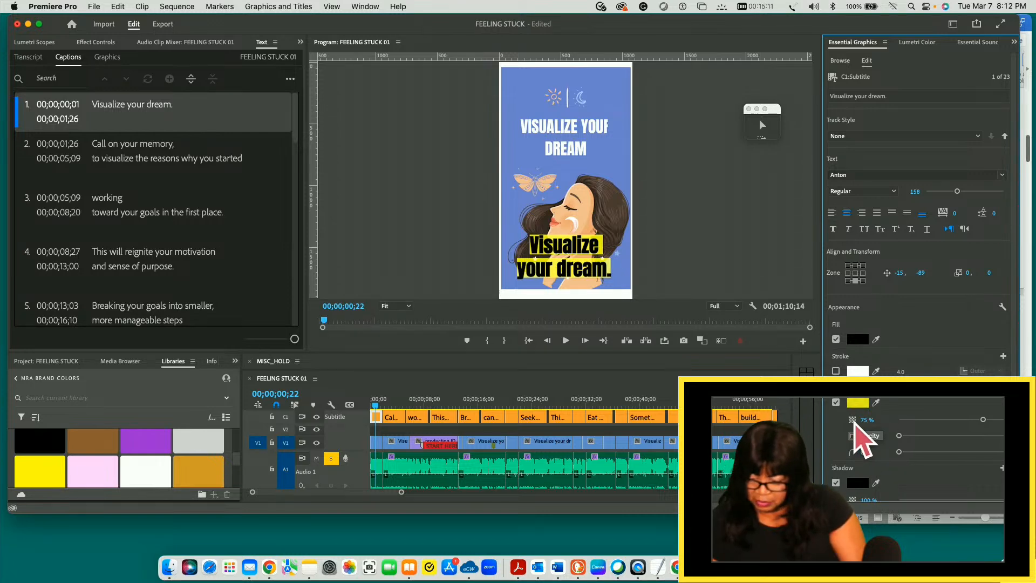
# - Set the caption background's opacity to 100 %, size to 15.3 and corner radius to 46, and save the project
pyautogui.moveTo(983, 420)
pyautogui.mouseDown()
pyautogui.moveTo(1015, 420)
pyautogui.moveTo(934, 421)
pyautogui.moveTo(1002, 420)
pyautogui.mouseUp()
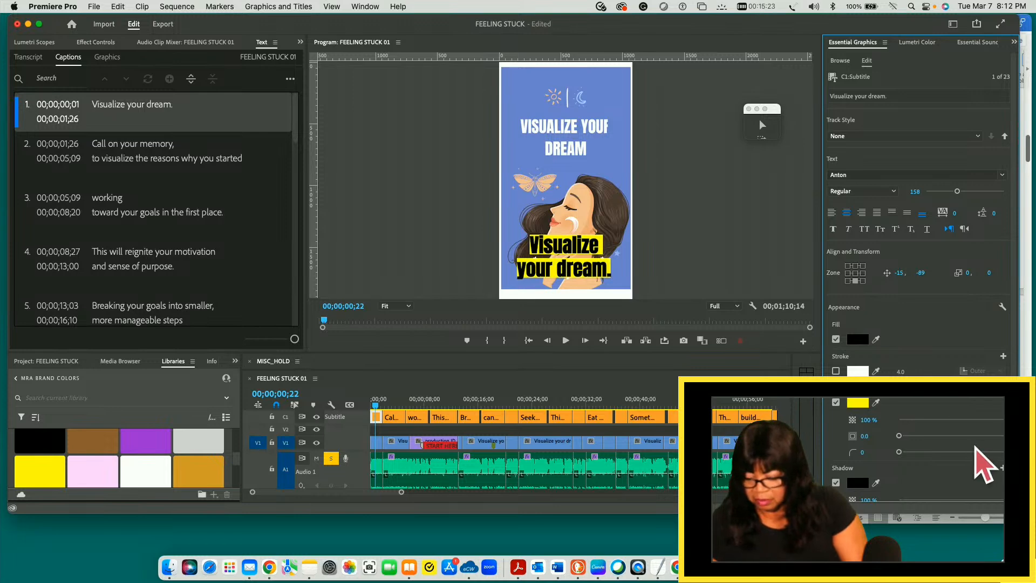
pyautogui.moveTo(1002, 420)
pyautogui.mouseDown()
pyautogui.moveTo(970, 420)
pyautogui.moveTo(1003, 420)
pyautogui.mouseUp()
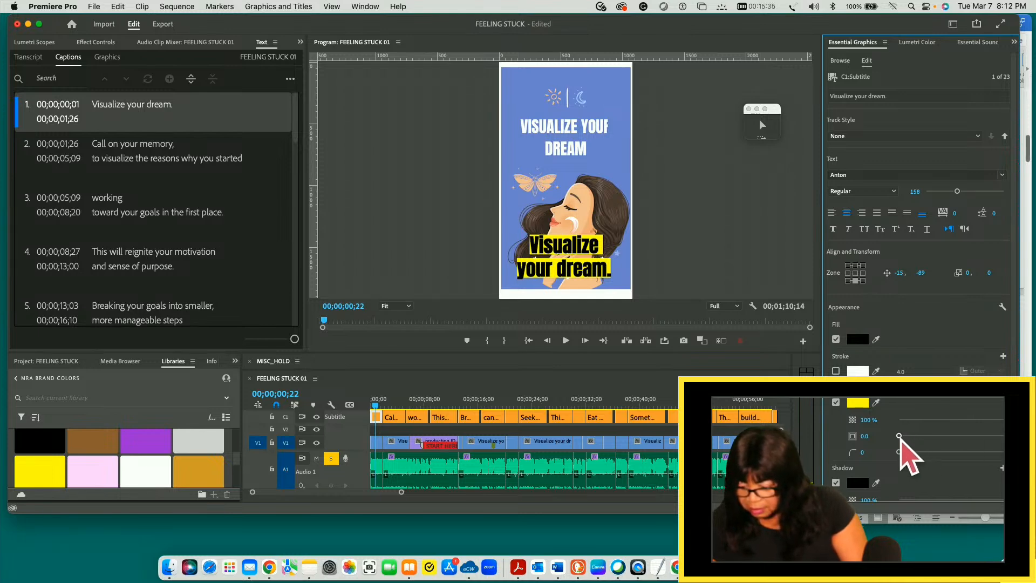
pyautogui.moveTo(901, 436)
pyautogui.mouseDown()
pyautogui.moveTo(934, 436)
pyautogui.moveTo(916, 436)
pyautogui.mouseUp()
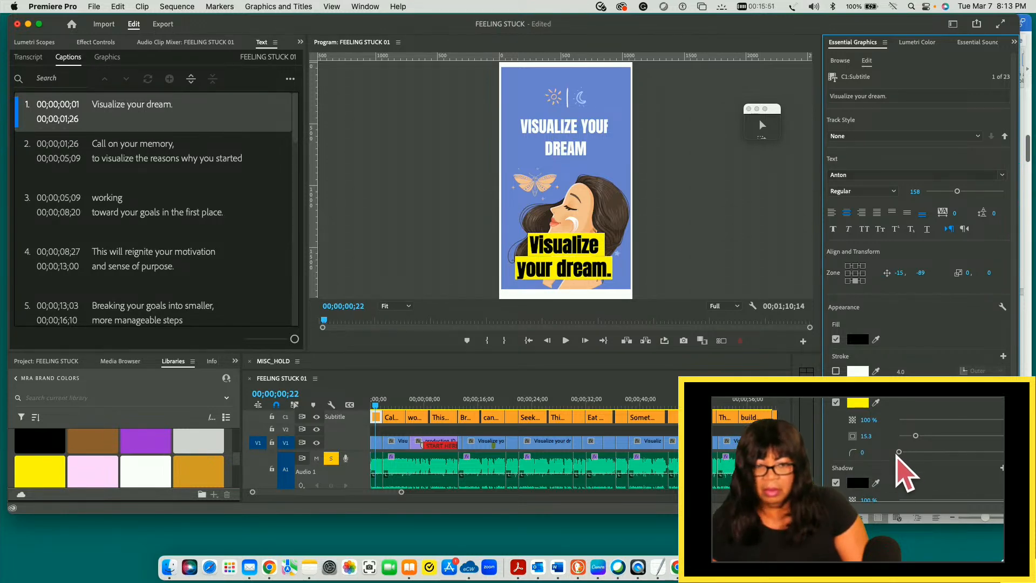
pyautogui.moveTo(900, 452); pyautogui.dragTo(955, 452)
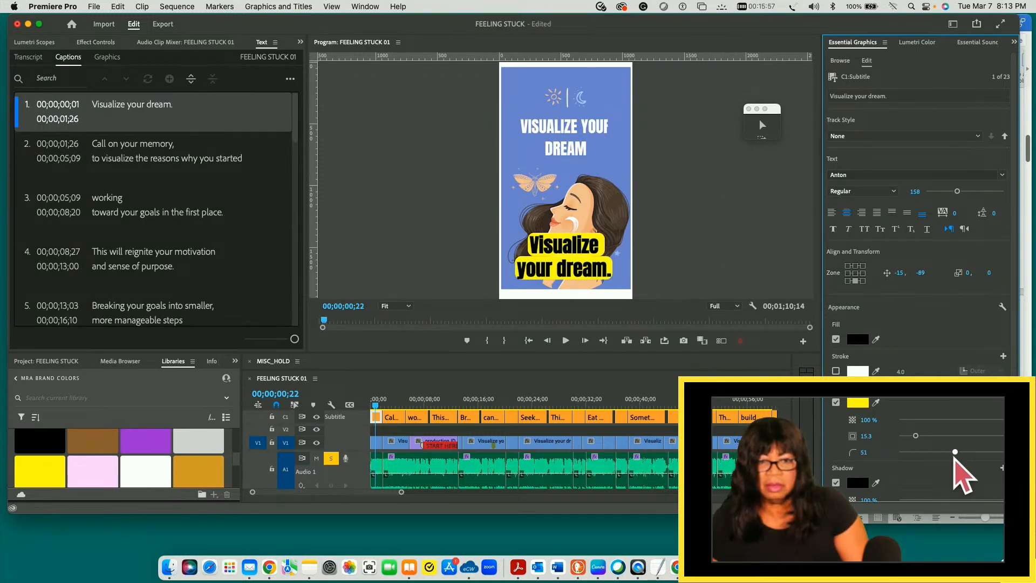
pyautogui.moveTo(955, 452); pyautogui.dragTo(949, 452)
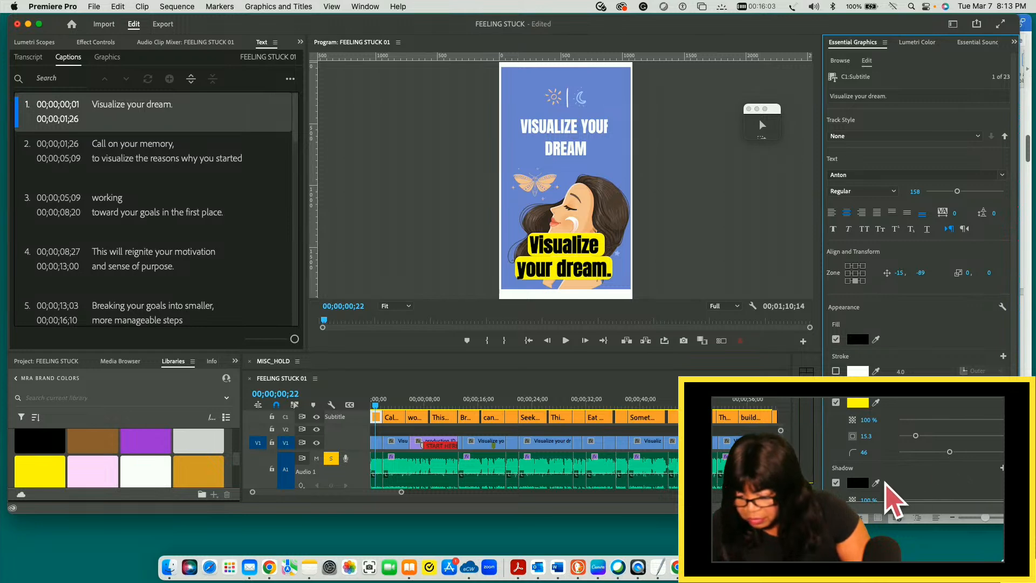
pyautogui.press('super+s')
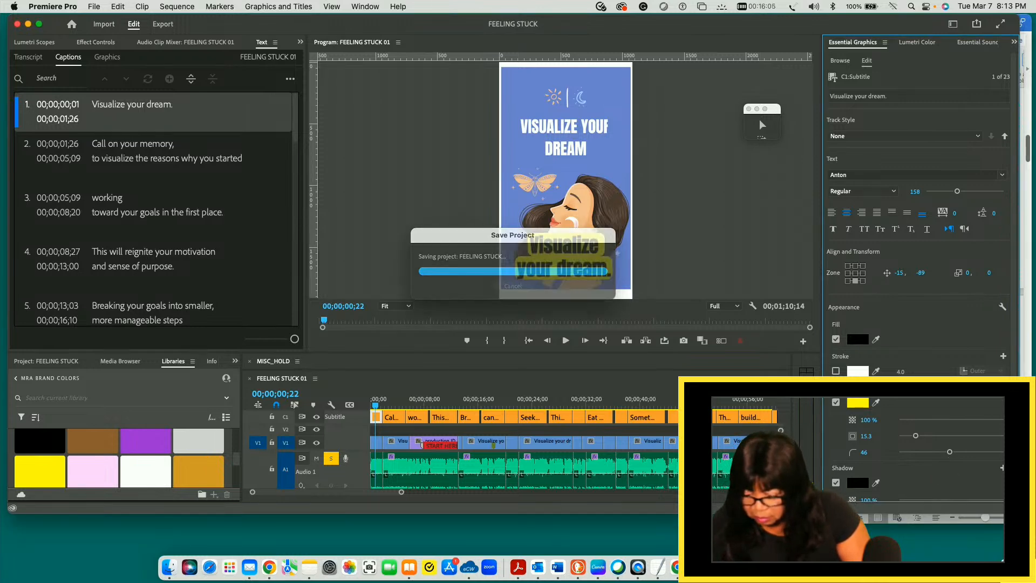
# - Compare the first caption with and without its black shadow, and leave the shadow turned off
pyautogui.click(836, 483)
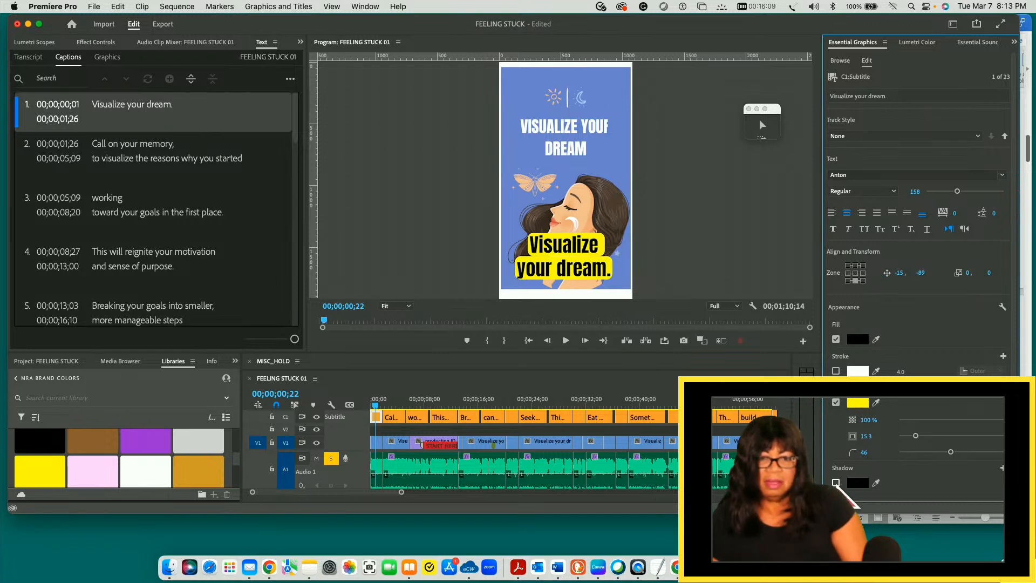
pyautogui.click(836, 483)
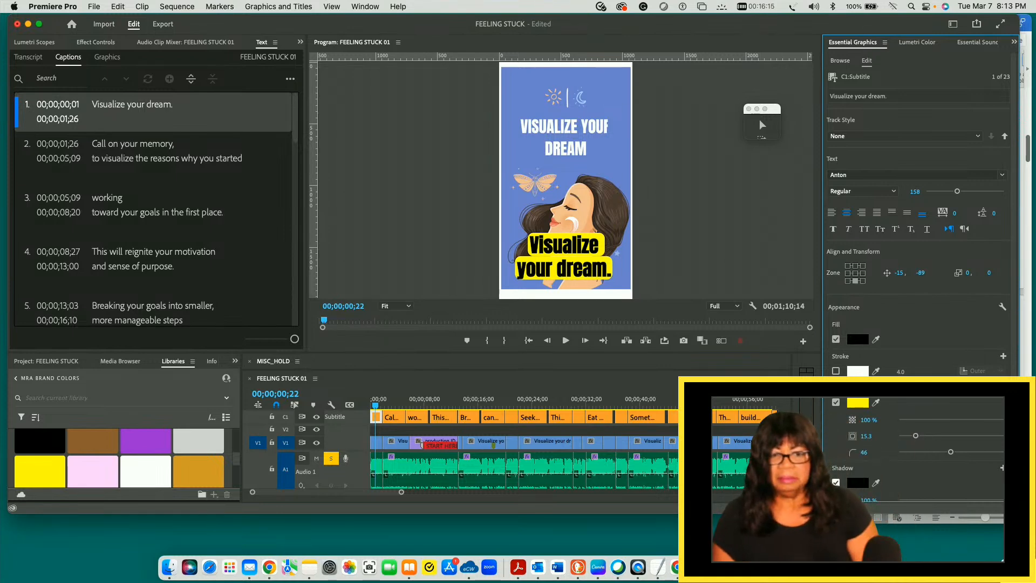
pyautogui.click(836, 483)
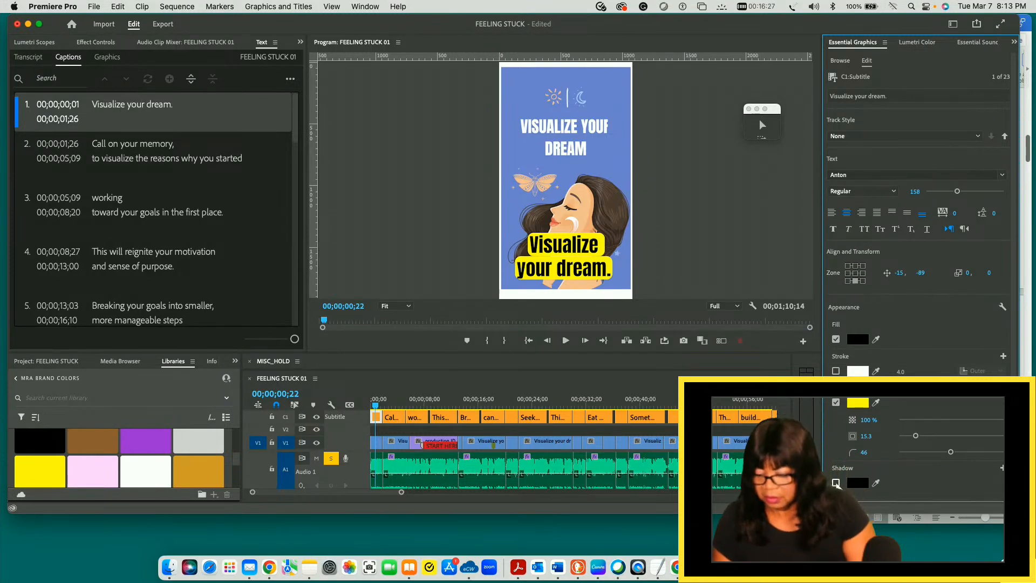
pyautogui.click(837, 483)
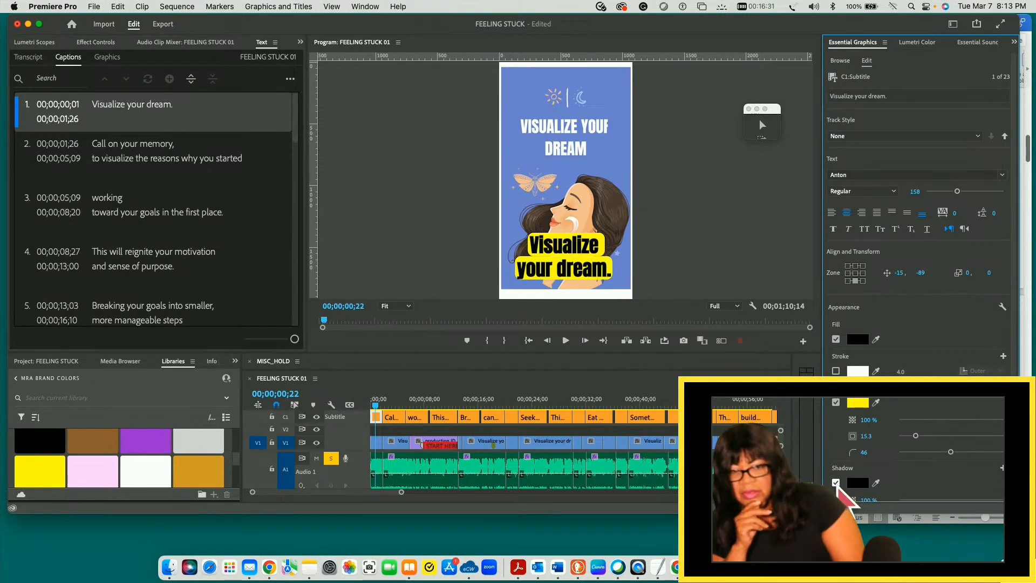
pyautogui.click(836, 483)
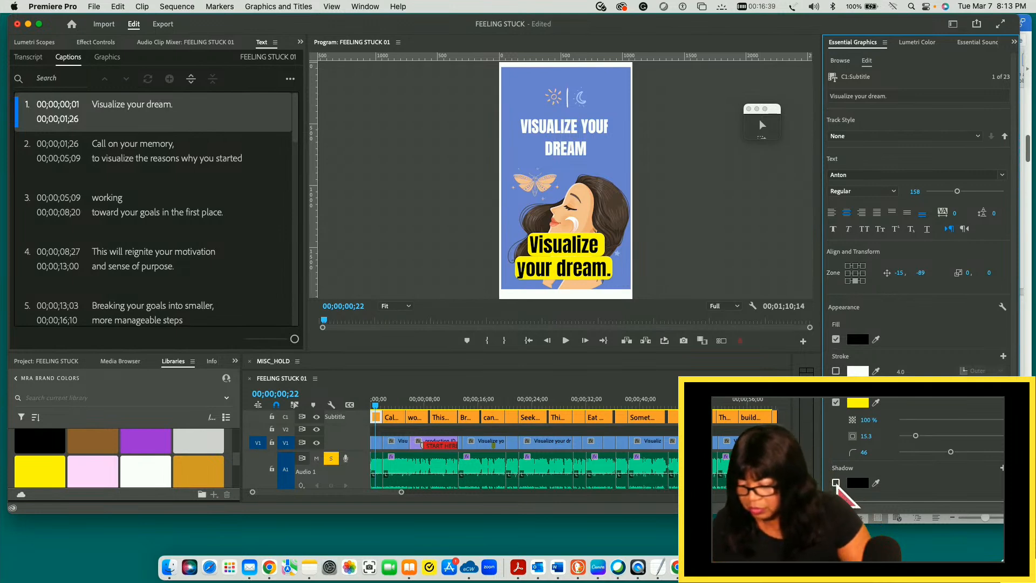
# - Turn on the first caption's outer stroke, try the light pink brand swatch, and settle on the purple one
pyautogui.click(836, 372)
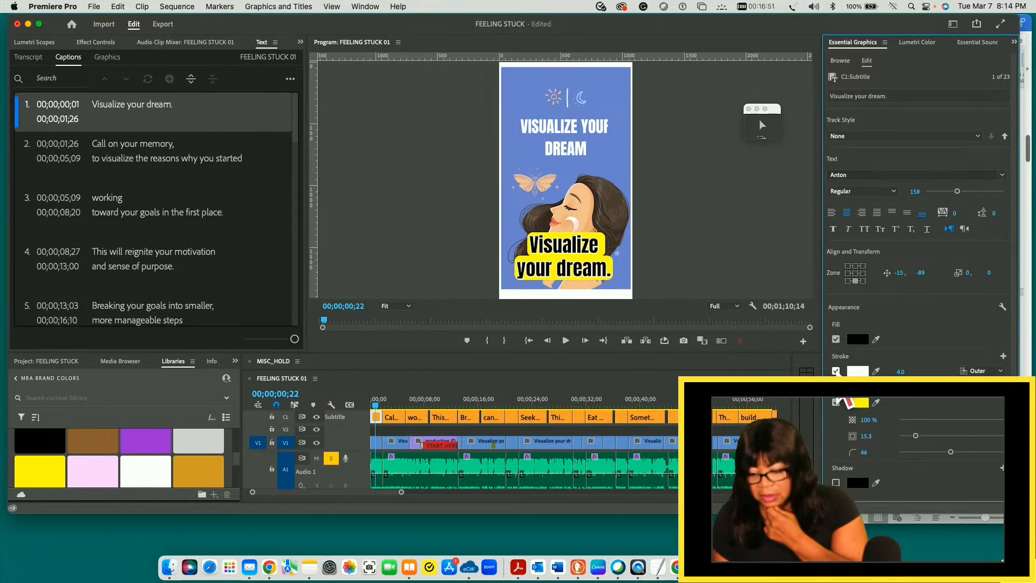
pyautogui.click(876, 372)
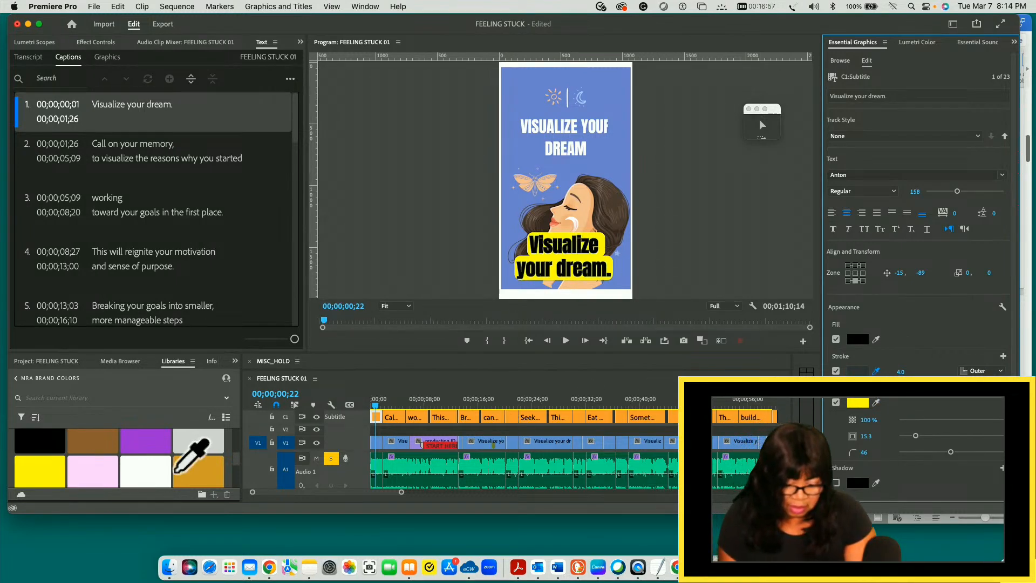
pyautogui.click(99, 467)
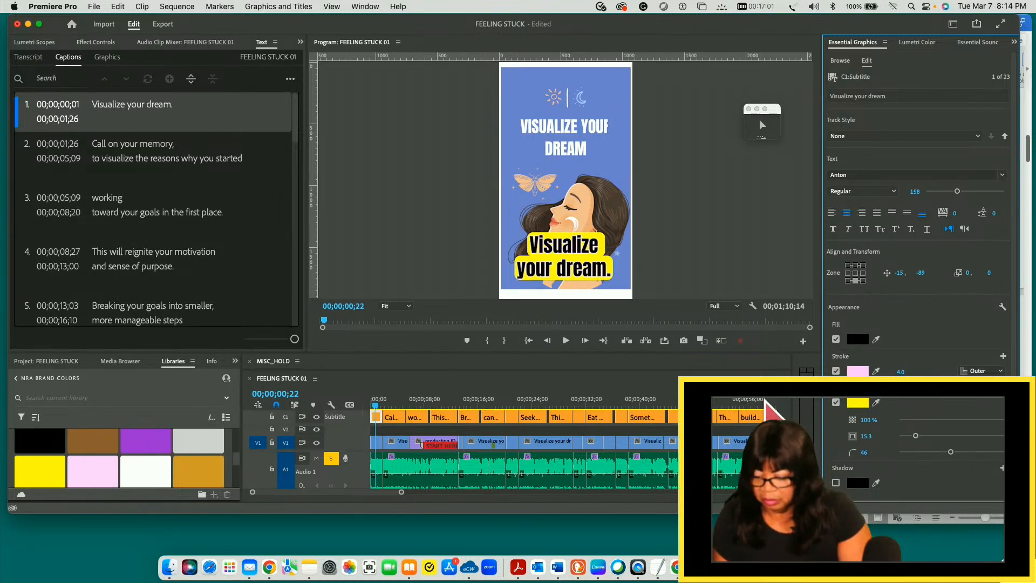
pyautogui.click(876, 370)
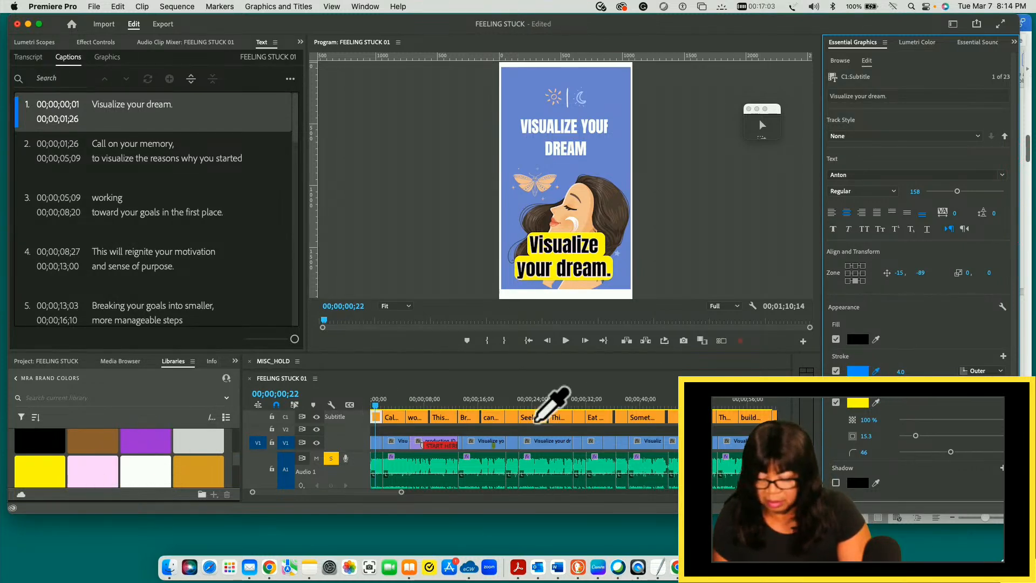
pyautogui.click(153, 445)
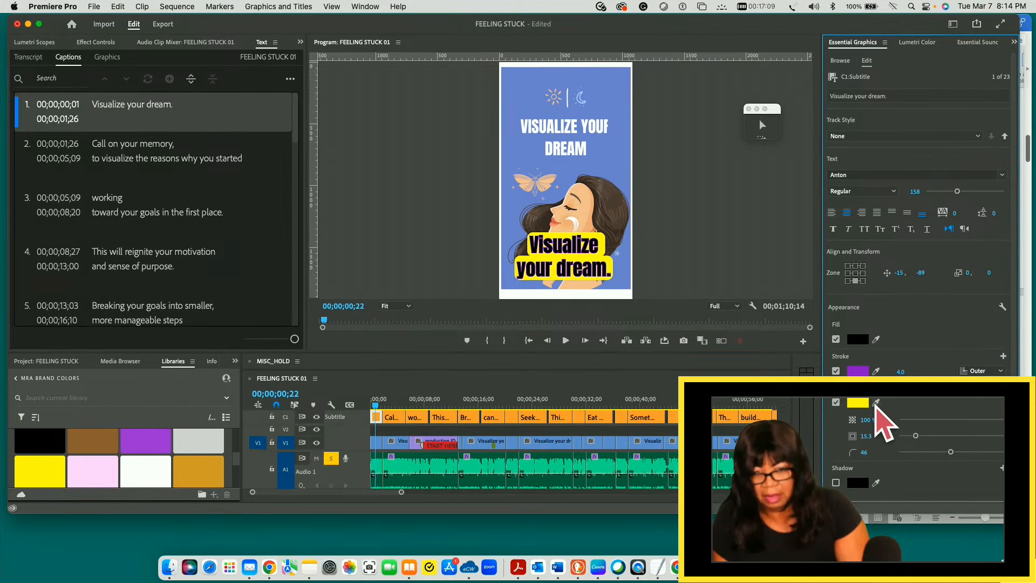
# - Compare the first caption with and without its yellow background, keep the background on, and turn off the purple outer stroke
pyautogui.click(836, 403)
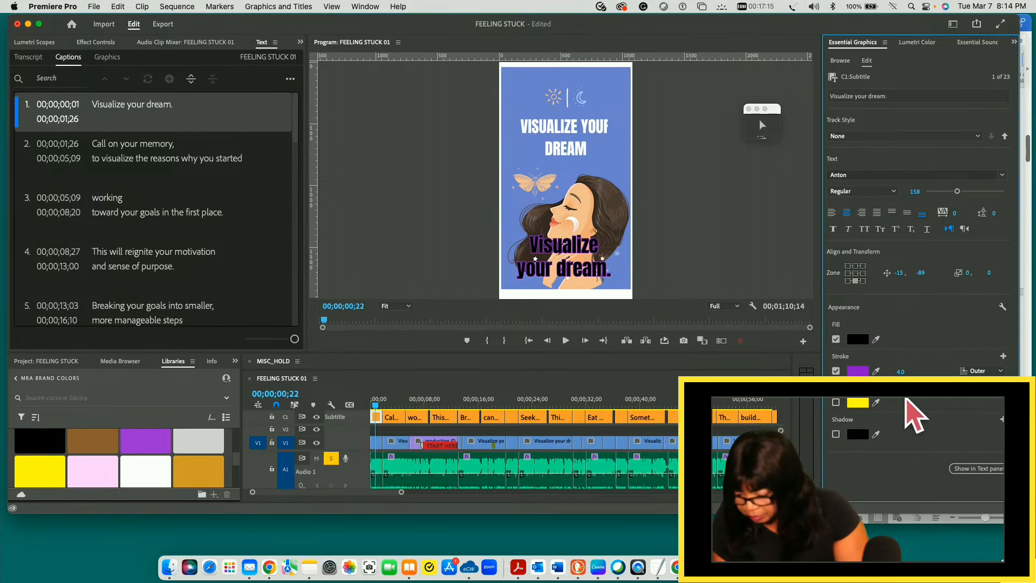
pyautogui.click(837, 403)
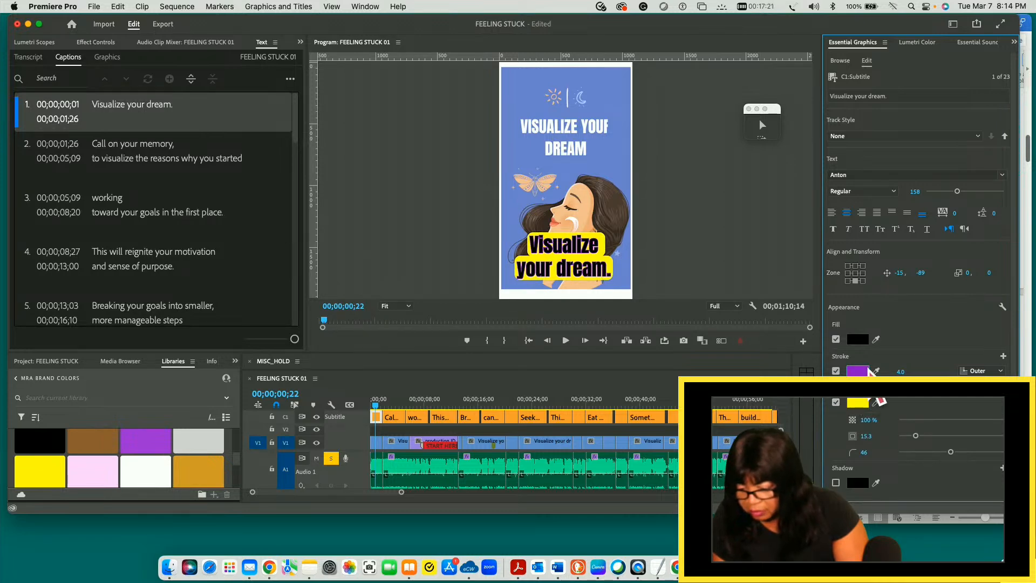
pyautogui.click(836, 372)
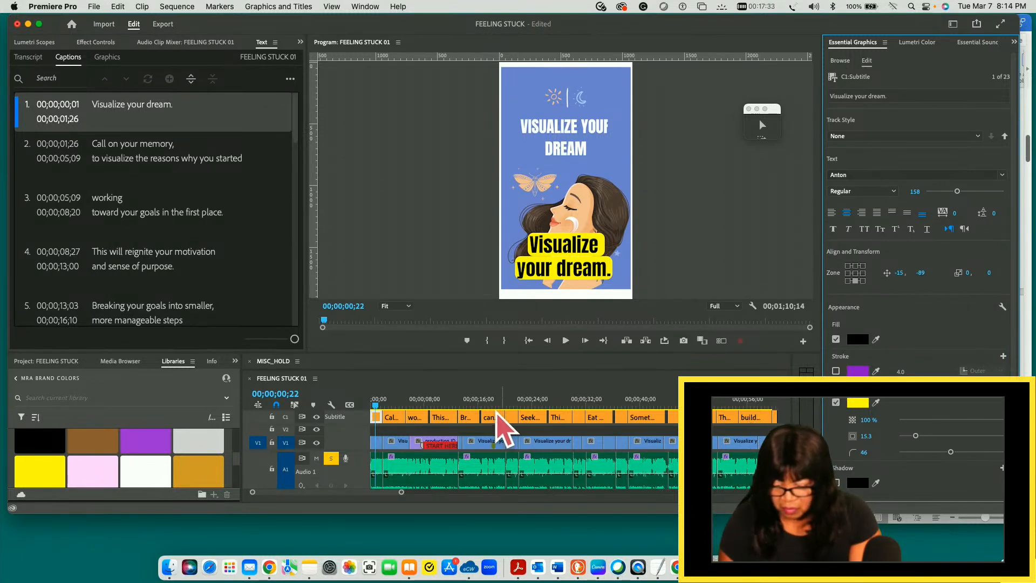
# - Save the first caption's formatting as a new track style named ANTTON_DREAM and locate that style among the project items
pyautogui.click(379, 405)
pyautogui.moveTo(381, 406)
pyautogui.mouseDown()
pyautogui.moveTo(389, 405)
pyautogui.moveTo(373, 406)
pyautogui.moveTo(515, 408)
pyautogui.moveTo(376, 413)
pyautogui.mouseUp()
pyautogui.press('z')
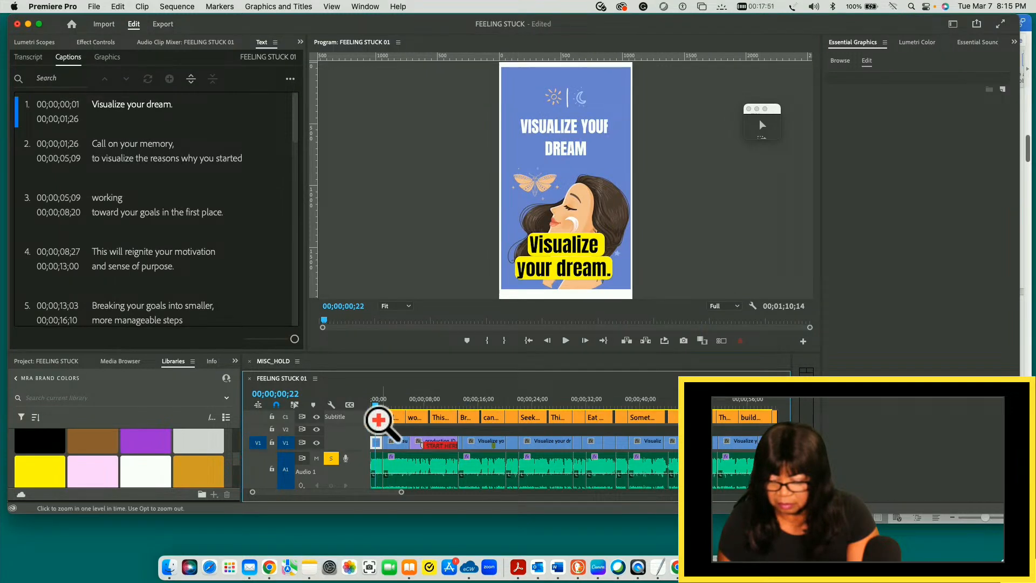
pyautogui.press('v')
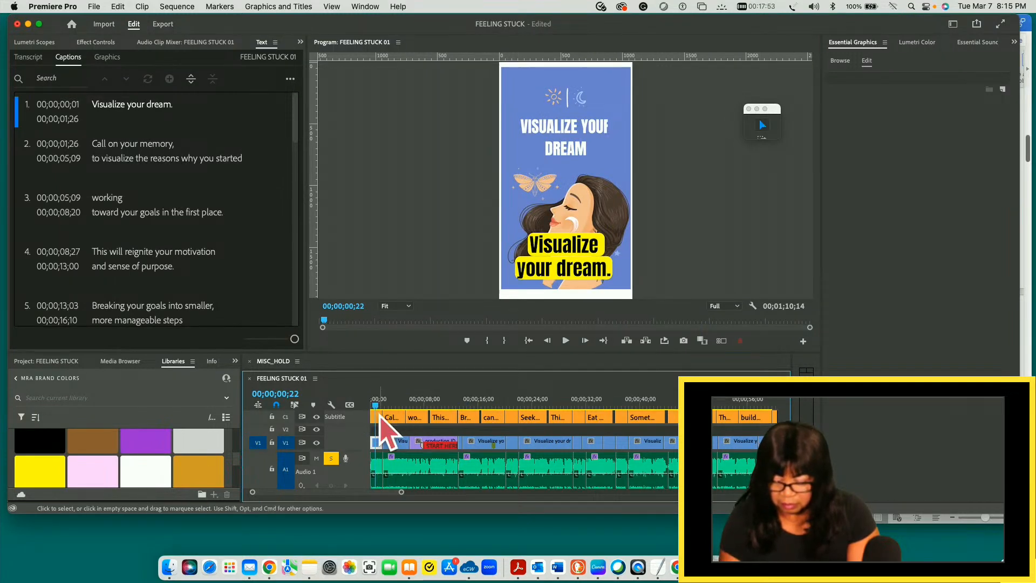
pyautogui.click(377, 417)
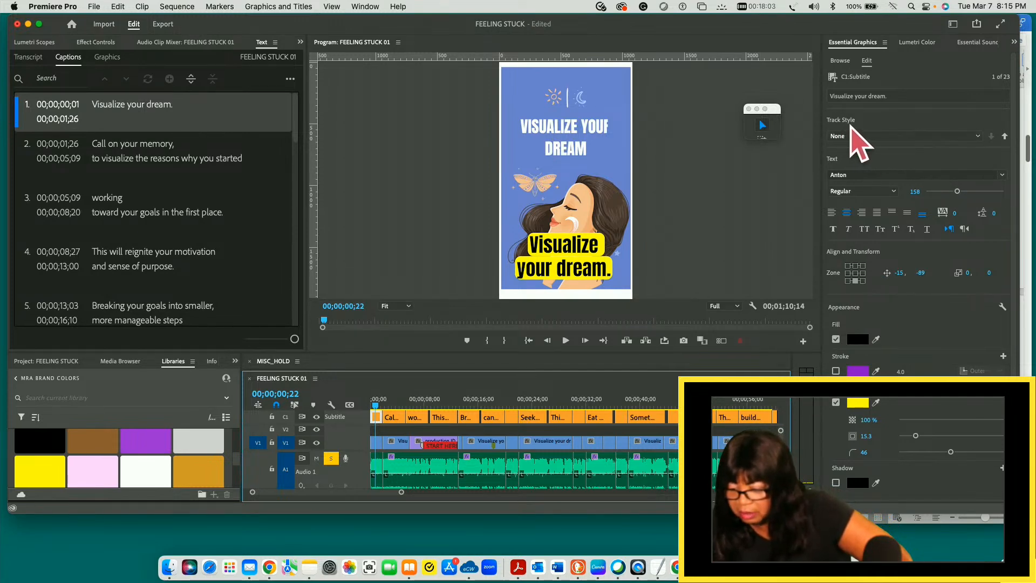
pyautogui.click(979, 136)
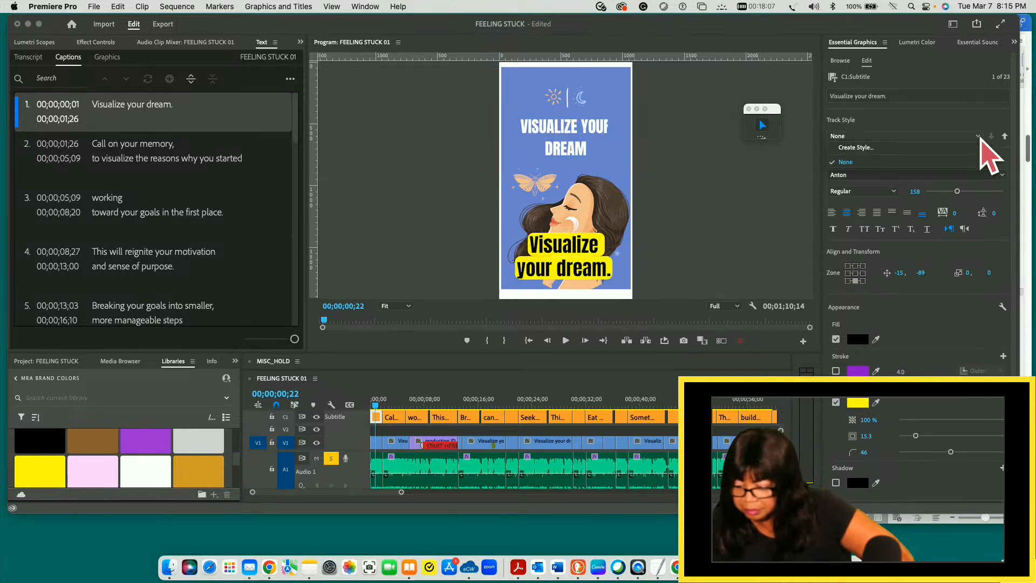
pyautogui.click(904, 151)
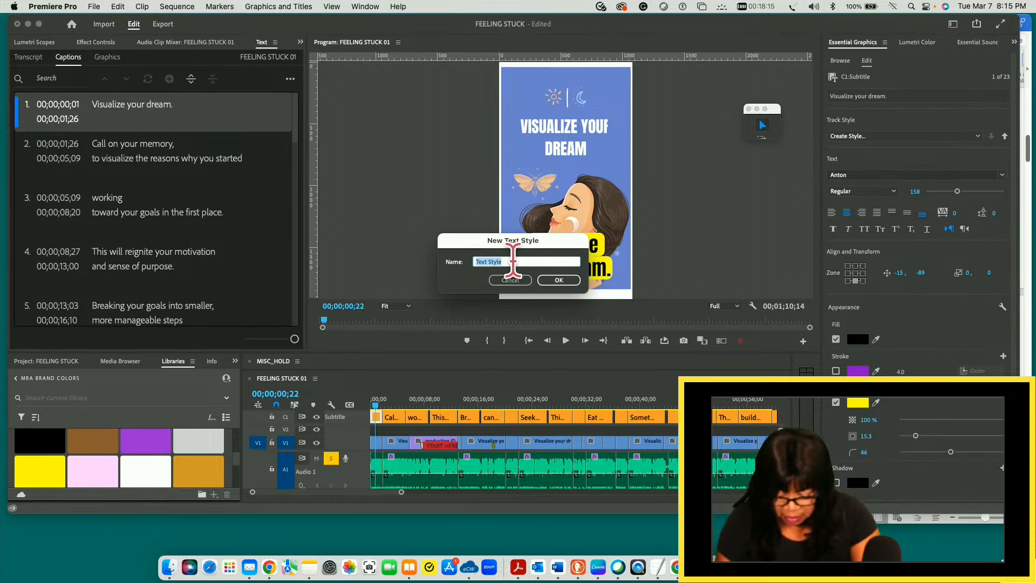
pyautogui.write('ANTTON_DREAM')
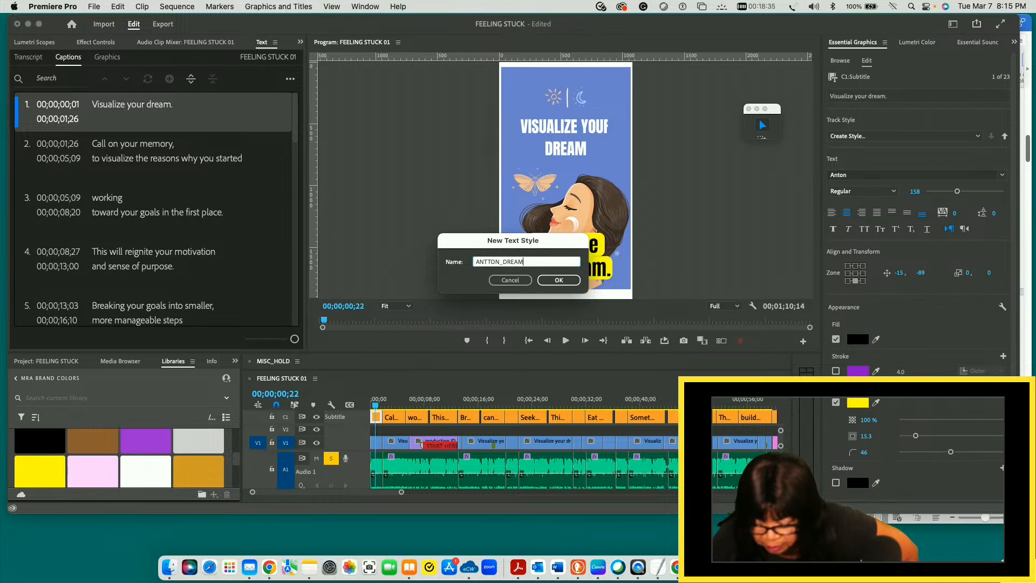
pyautogui.click(559, 280)
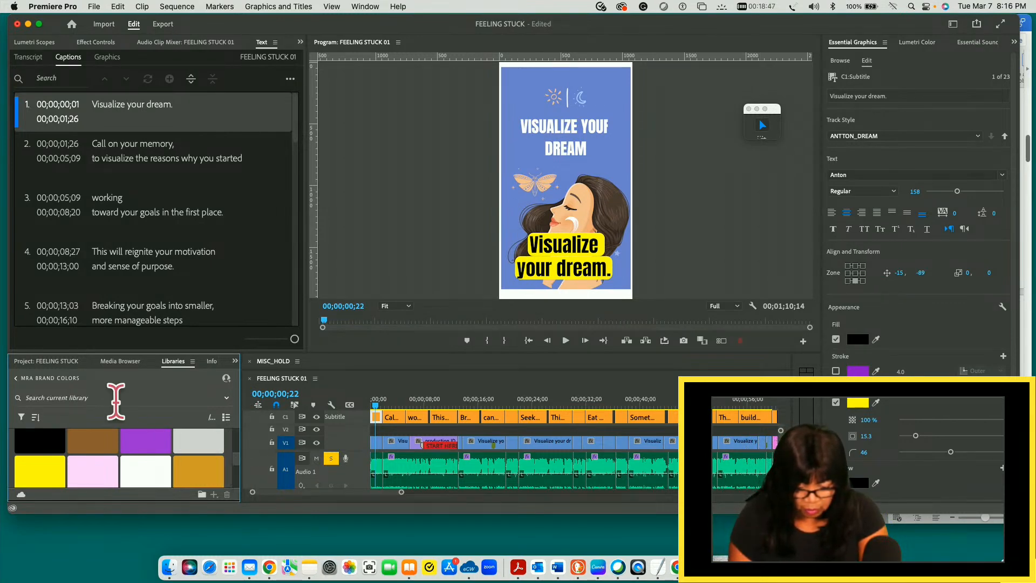
pyautogui.click(52, 362)
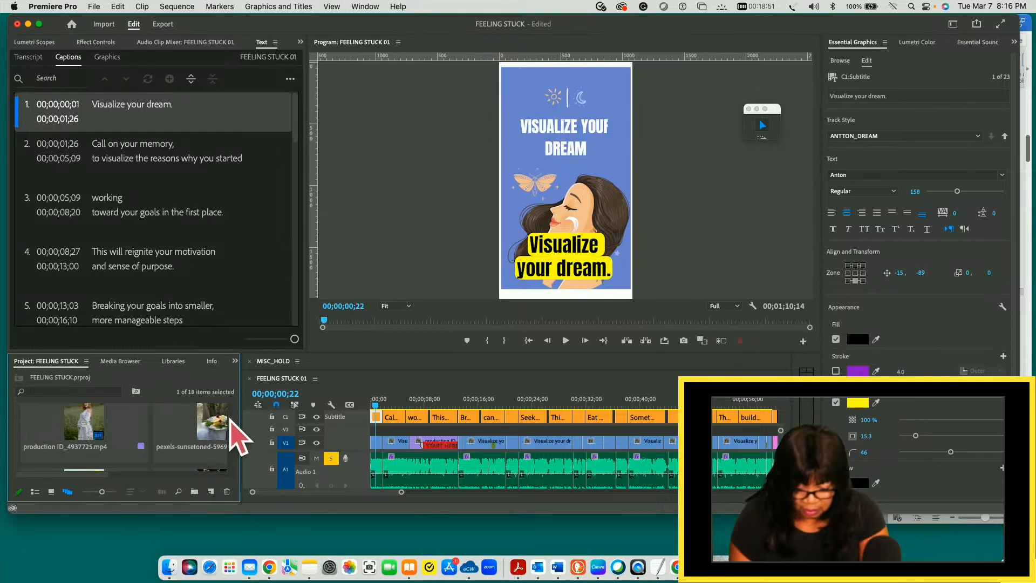
pyautogui.moveTo(232, 422); pyautogui.dragTo(232, 467)
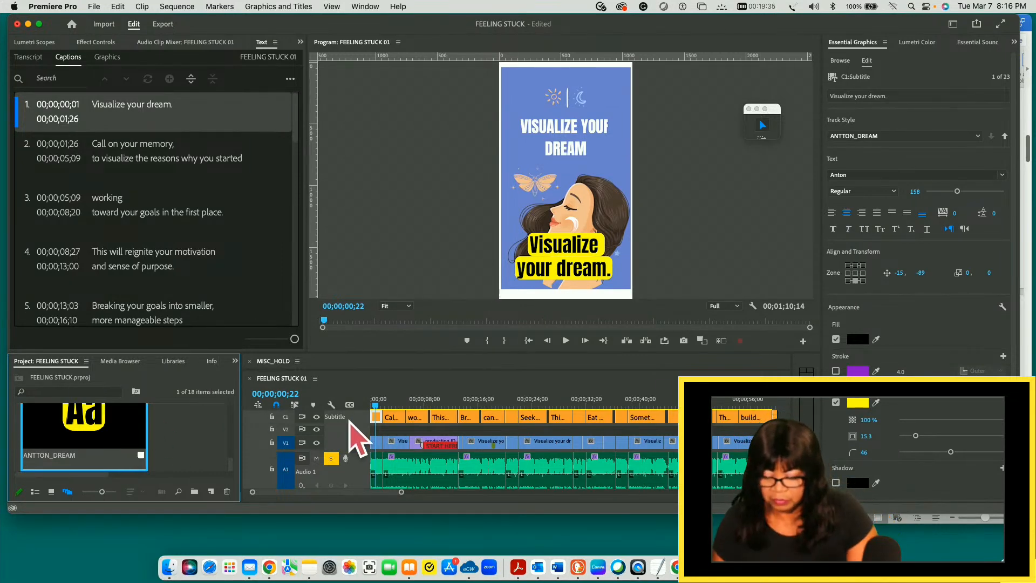
# - Check the ANTTON_DREAM style on the third, fourth and fifth captions in the timeline, and save the project
pyautogui.click(373, 415)
pyautogui.moveTo(375, 412); pyautogui.dragTo(418, 412)
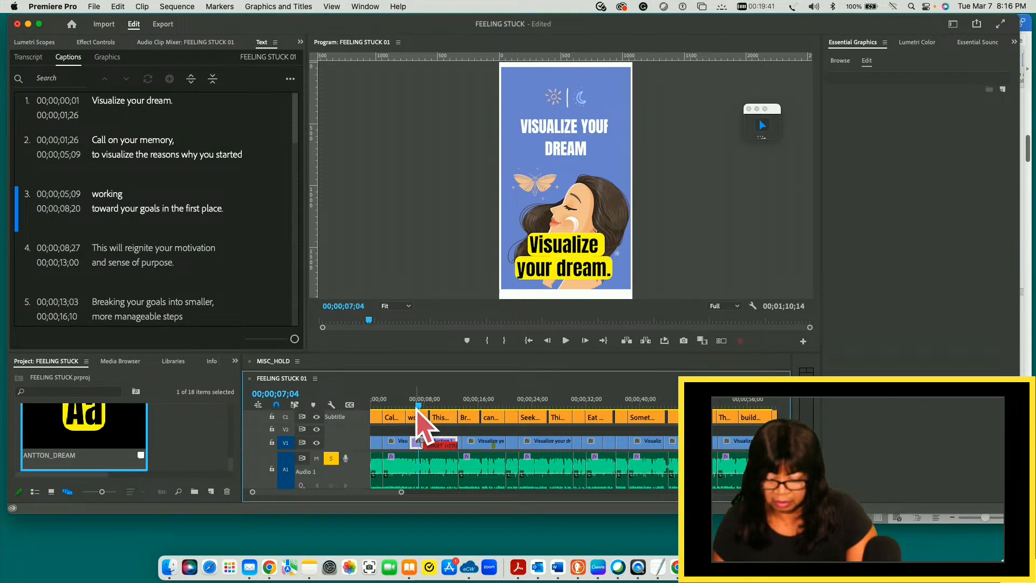
pyautogui.click(393, 421)
pyautogui.moveTo(416, 407)
pyautogui.mouseDown()
pyautogui.moveTo(391, 410)
pyautogui.moveTo(417, 406)
pyautogui.mouseUp()
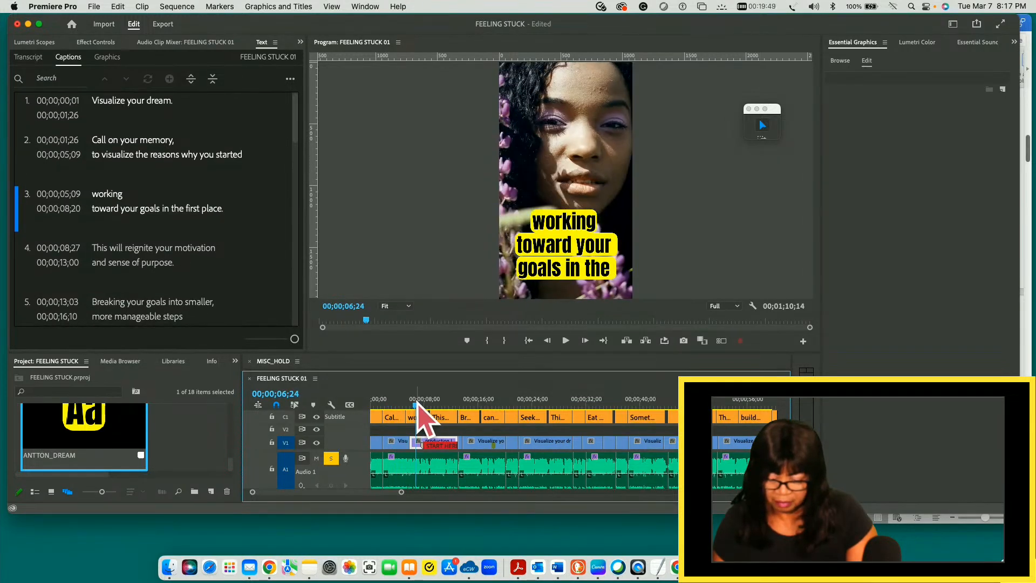
pyautogui.click(412, 415)
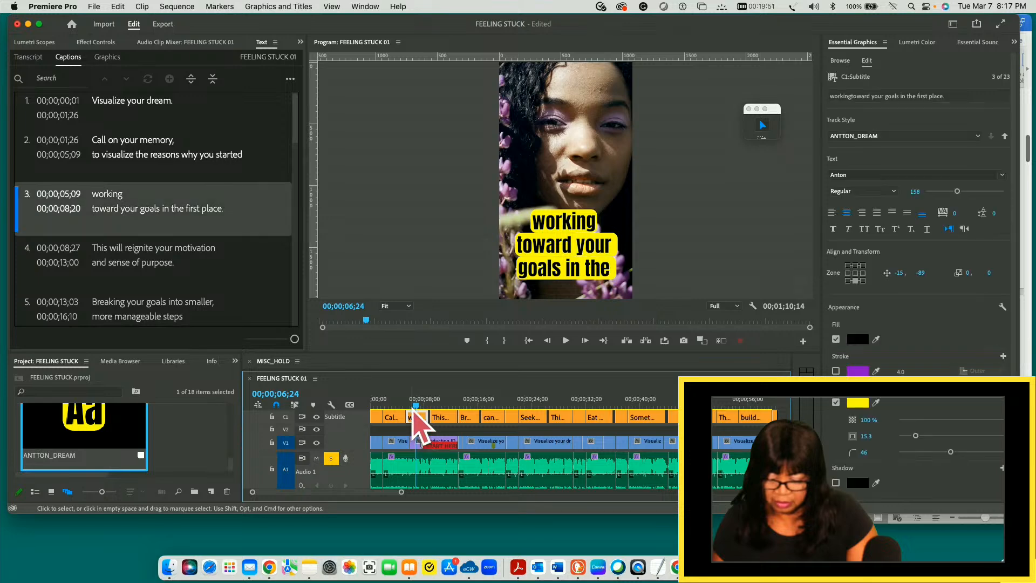
pyautogui.moveTo(416, 409); pyautogui.dragTo(440, 409)
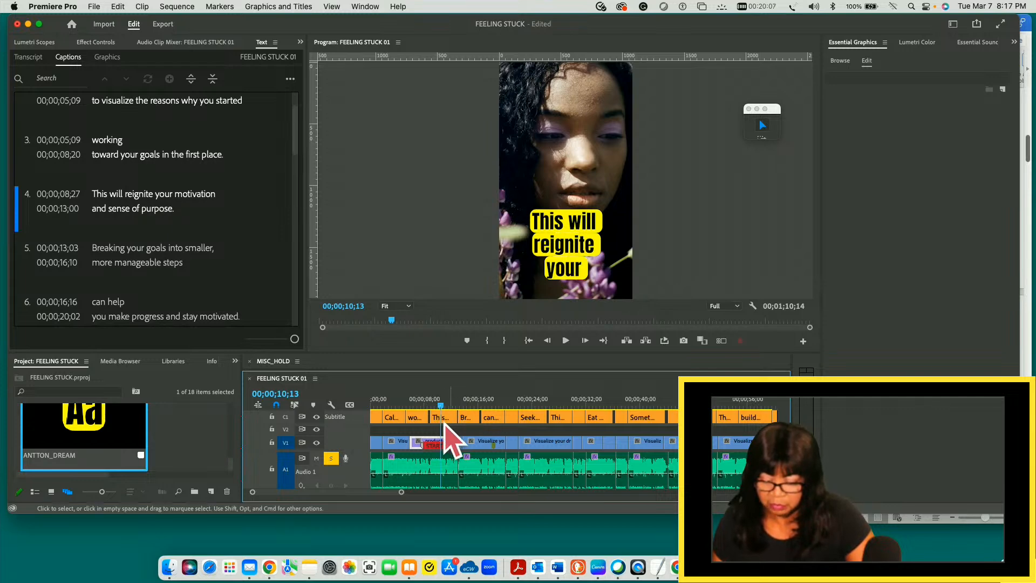
pyautogui.click(445, 419)
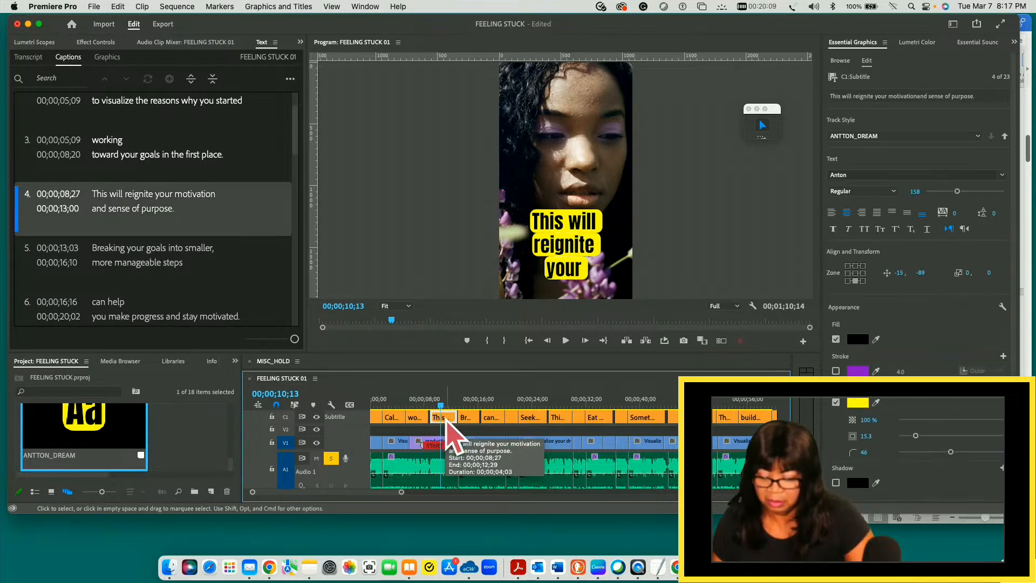
pyautogui.moveTo(442, 406); pyautogui.dragTo(466, 406)
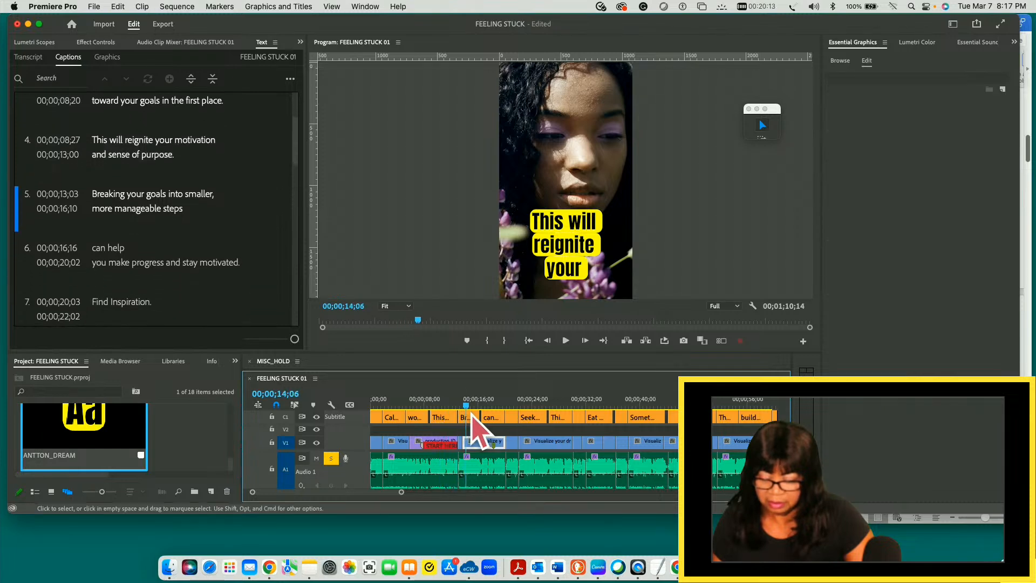
pyautogui.click(469, 417)
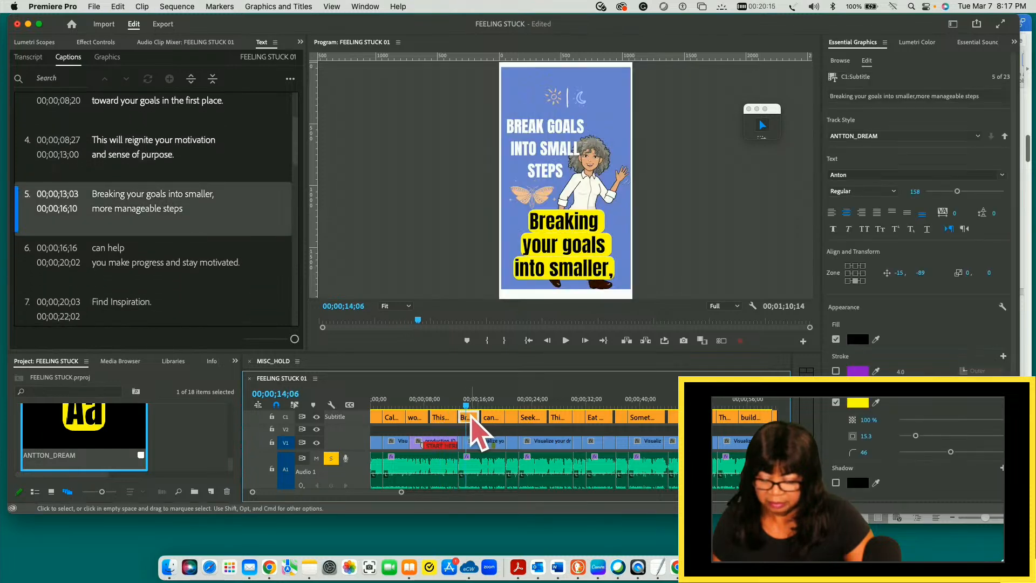
pyautogui.moveTo(463, 406); pyautogui.dragTo(439, 406)
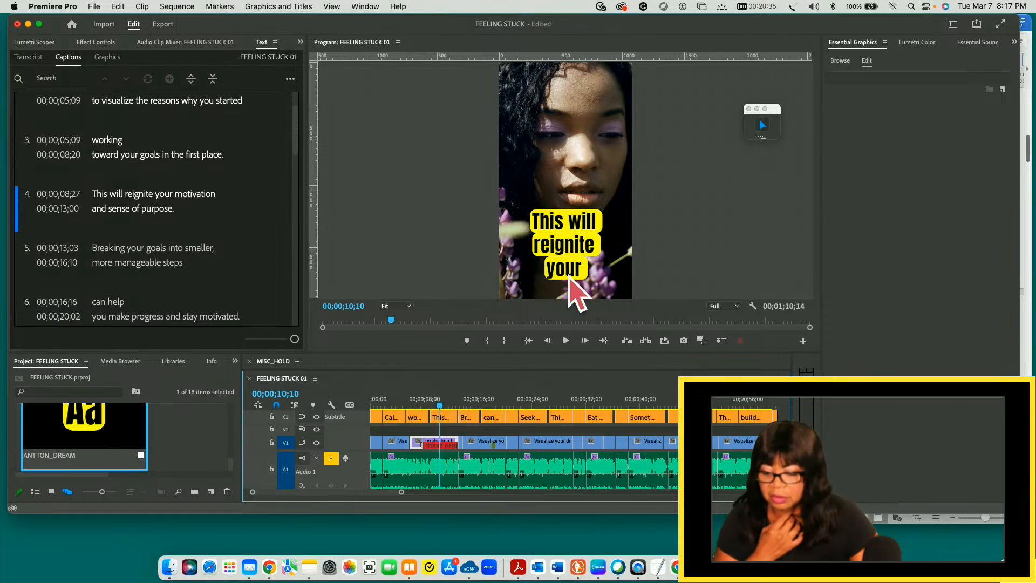
pyautogui.press('super+s')
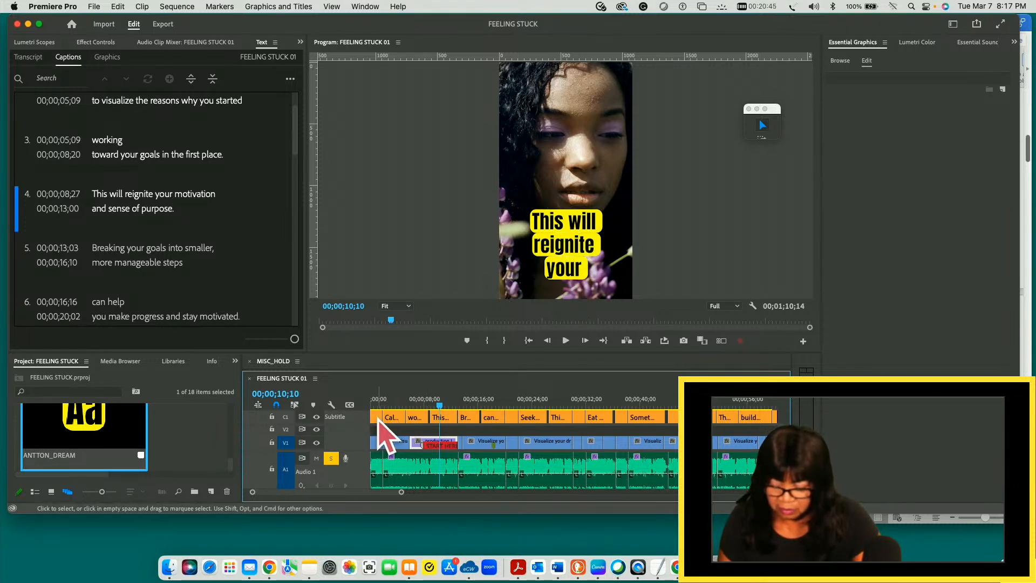
# - Play the captioned sequence from its start in the maximized program monitor, and restore the normal workspace layout
pyautogui.moveTo(440, 406); pyautogui.dragTo(376, 417)
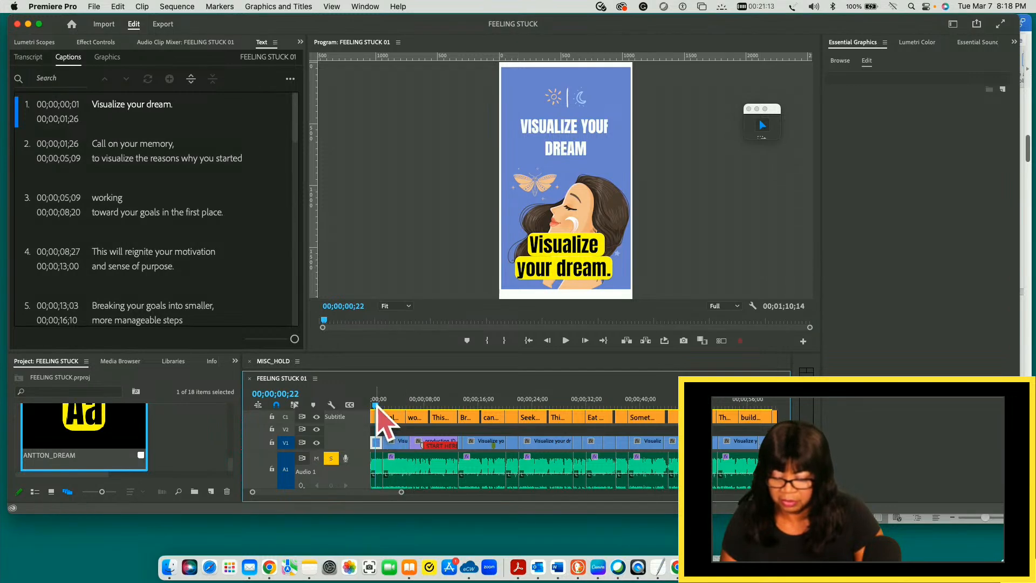
pyautogui.moveTo(376, 406); pyautogui.dragTo(559, 405)
pyautogui.moveTo(600, 415); pyautogui.dragTo(342, 408)
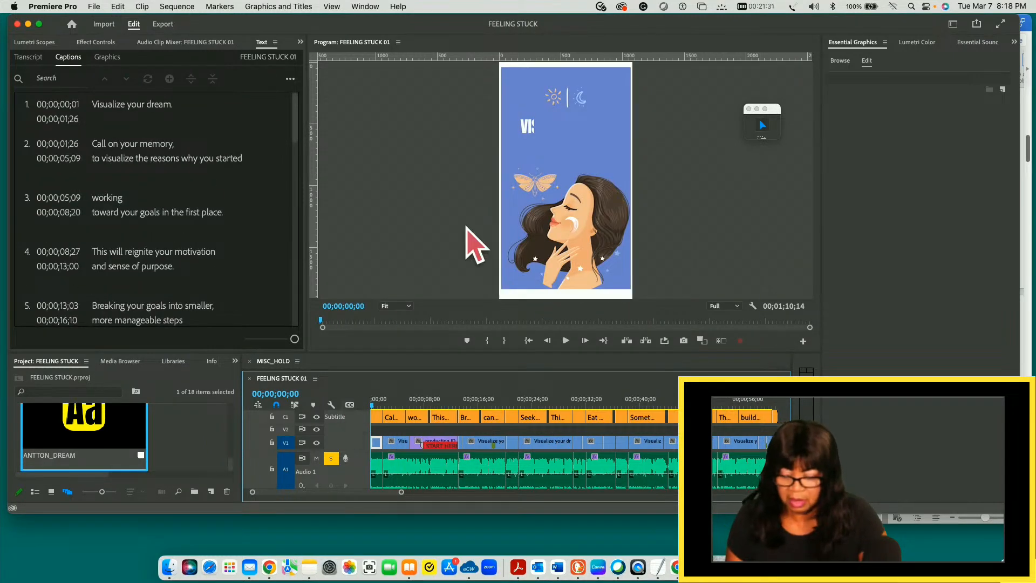
pyautogui.click(465, 195)
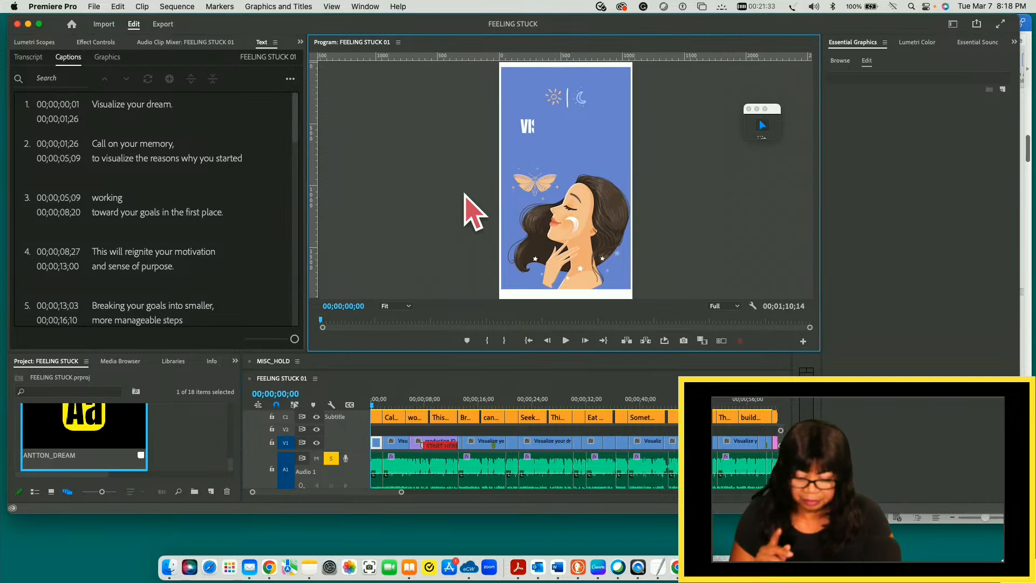
pyautogui.press('`')
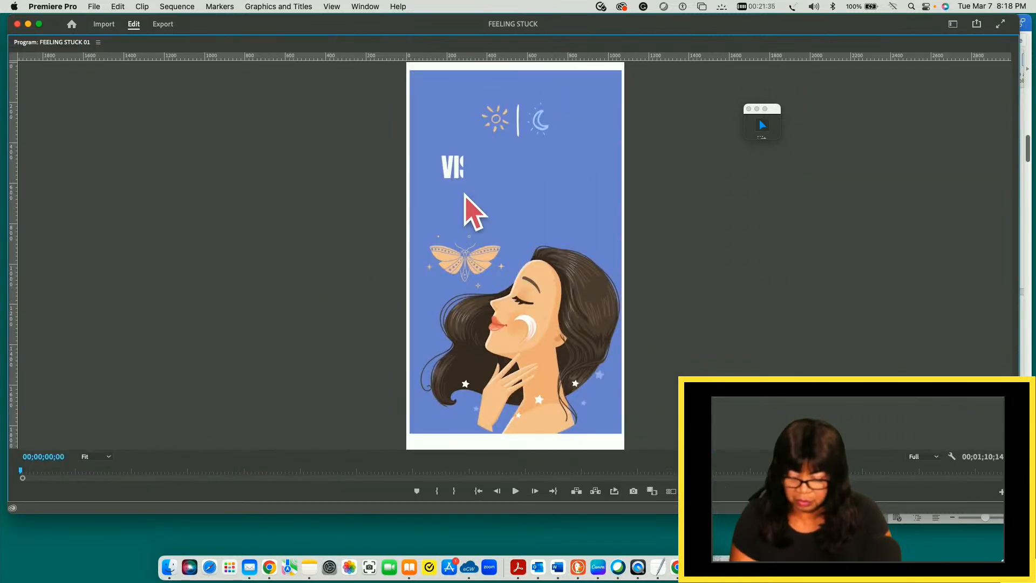
pyautogui.press('space')
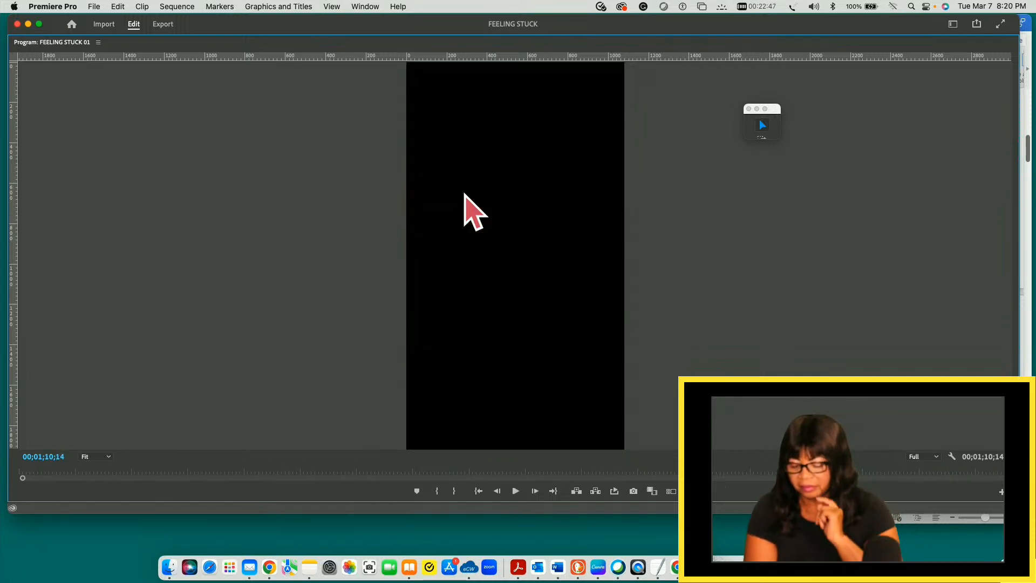
pyautogui.press('space')
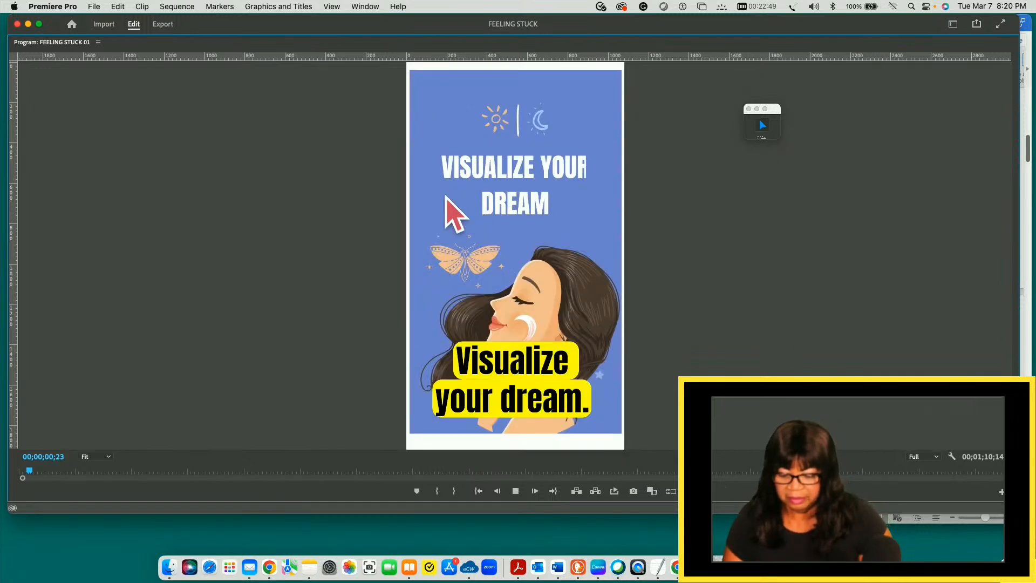
pyautogui.press('`')
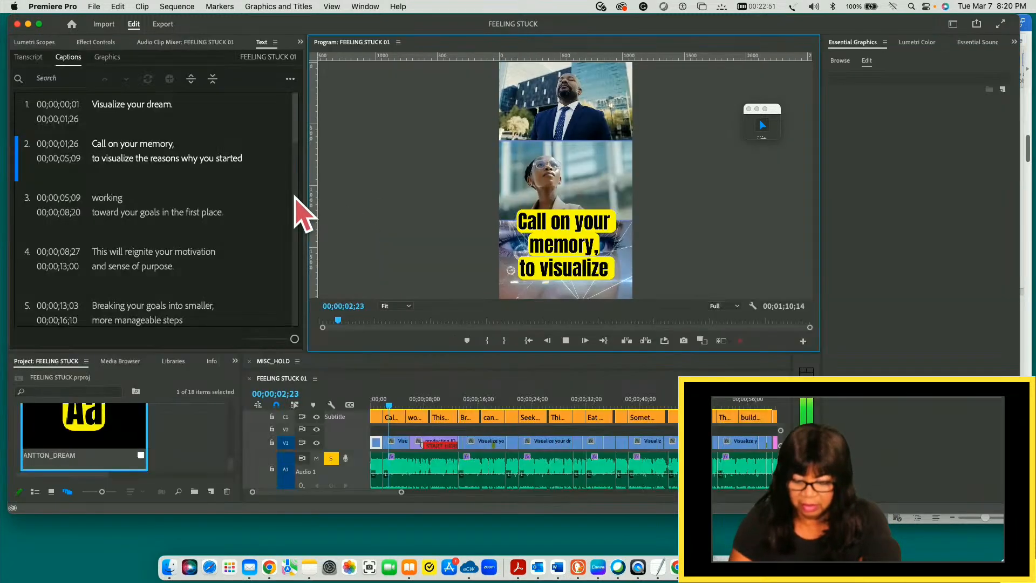
pyautogui.press('space')
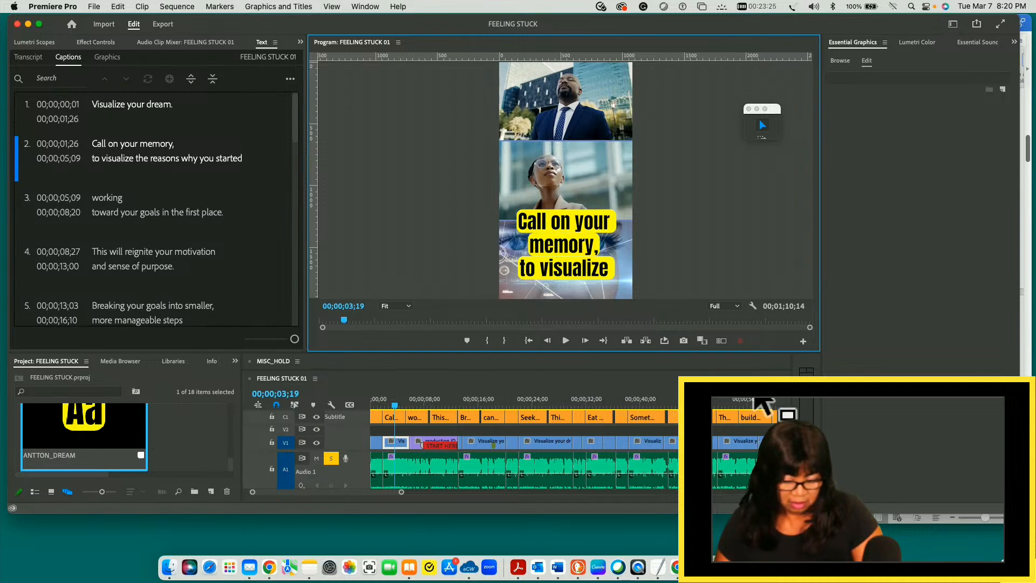
# - Shuttle back and forth through the closing part of the sequence up to its end to review the captions
pyautogui.moveTo(395, 406); pyautogui.dragTo(771, 418)
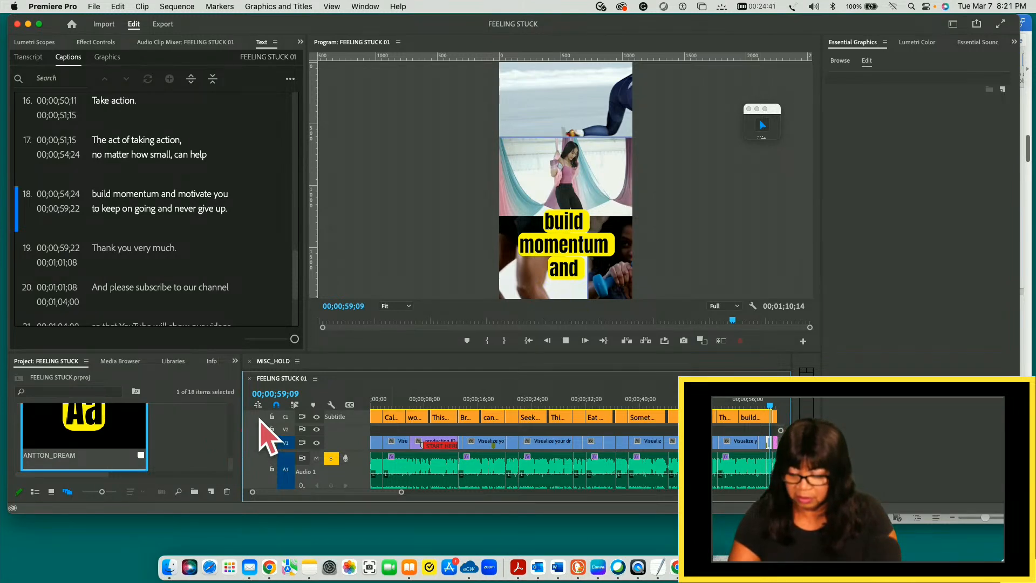
pyautogui.press('j')
pyautogui.hscroll(1, 443, 397)
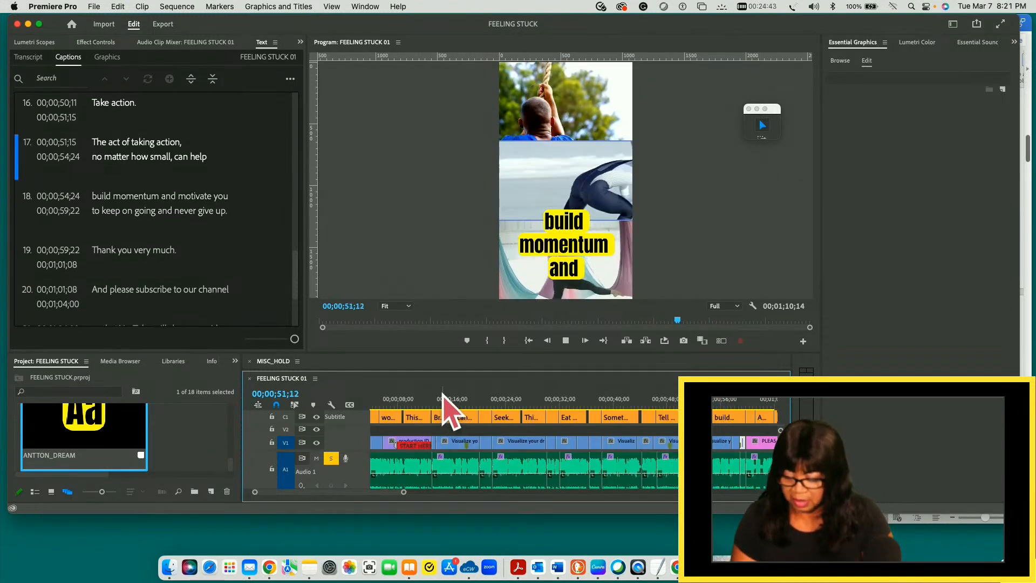
pyautogui.press('k')
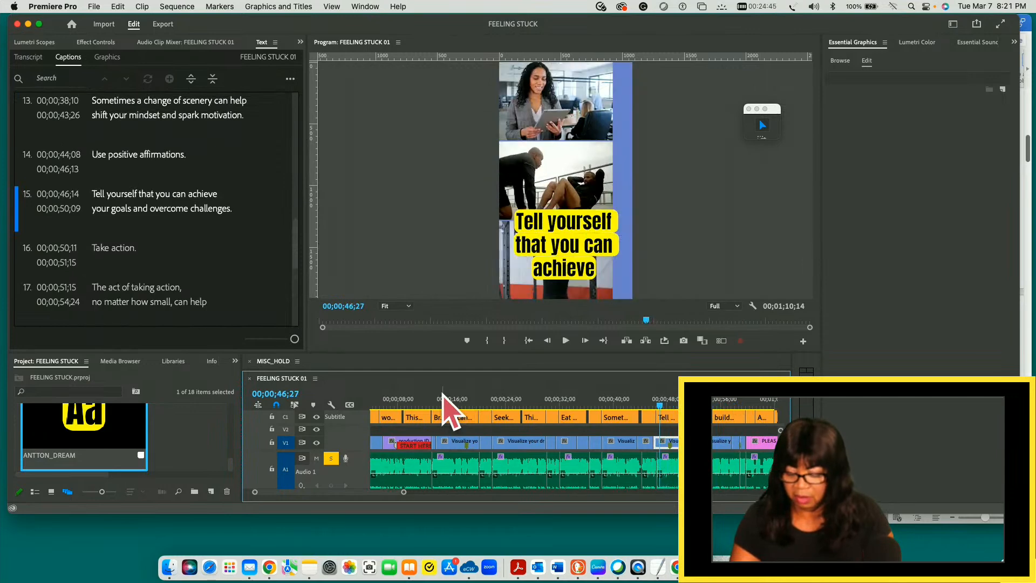
pyautogui.press('space')
pyautogui.press('l')
pyautogui.press('l')
pyautogui.press('l')
pyautogui.press('l')
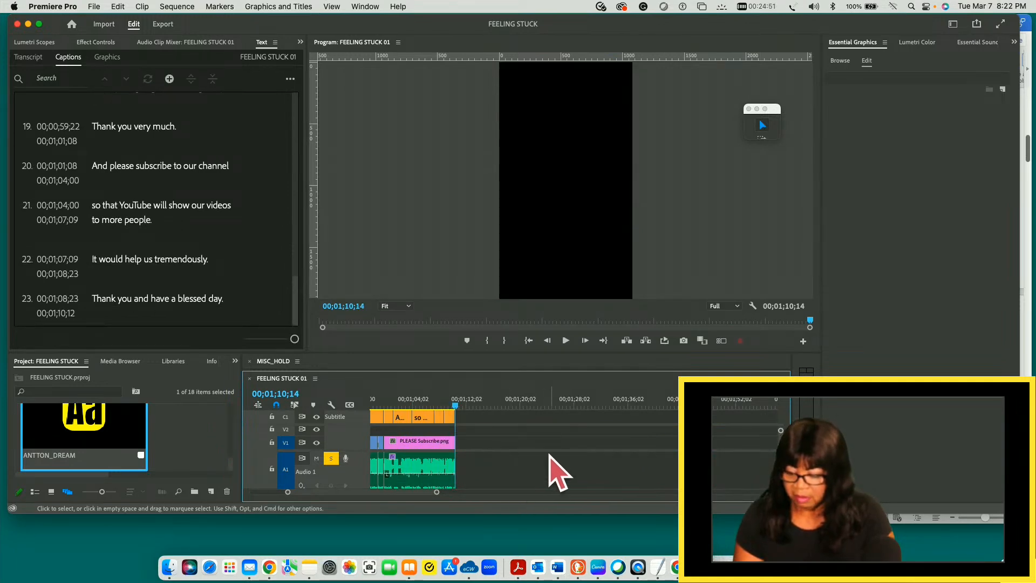
pyautogui.press('-')
pyautogui.press('-')
pyautogui.press('-')
pyautogui.press('-')
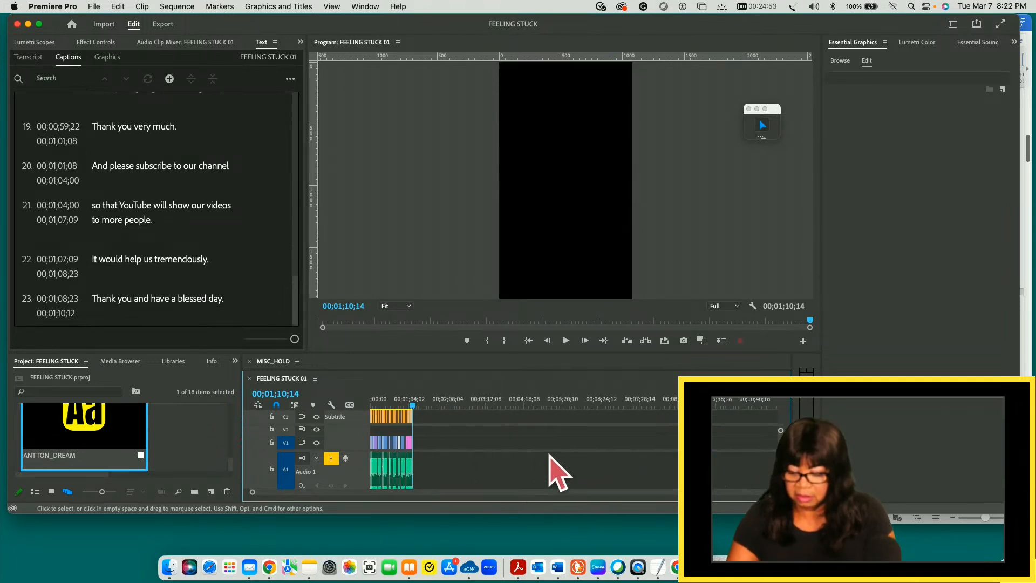
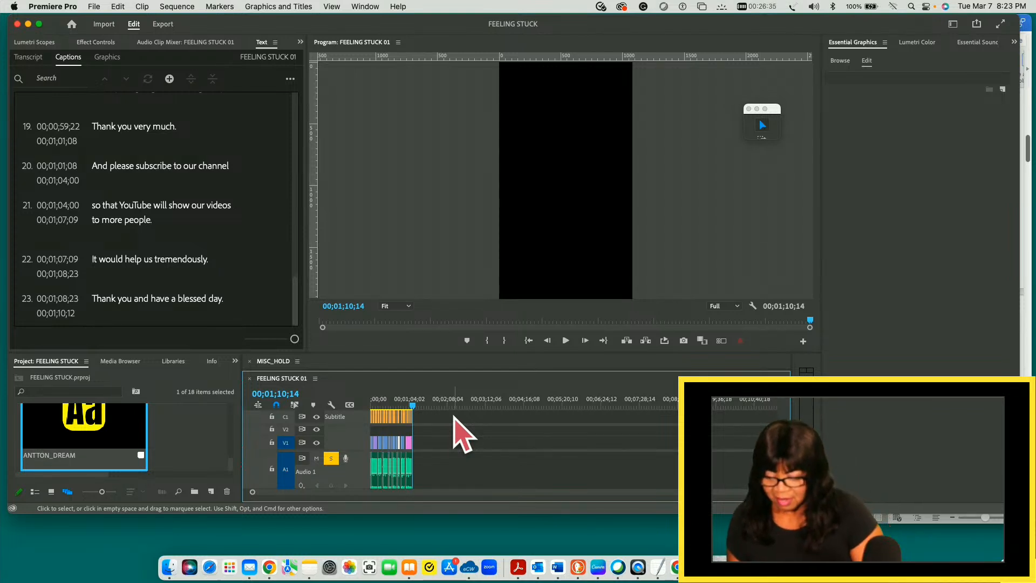
# - Zoom the timeline to the last part of the sequence and enlarge the FEELING STUCK 01 timeline so more tracks show
pyautogui.press('=')
pyautogui.press('=')
pyautogui.press('=')
pyautogui.press('=')
pyautogui.press('=')
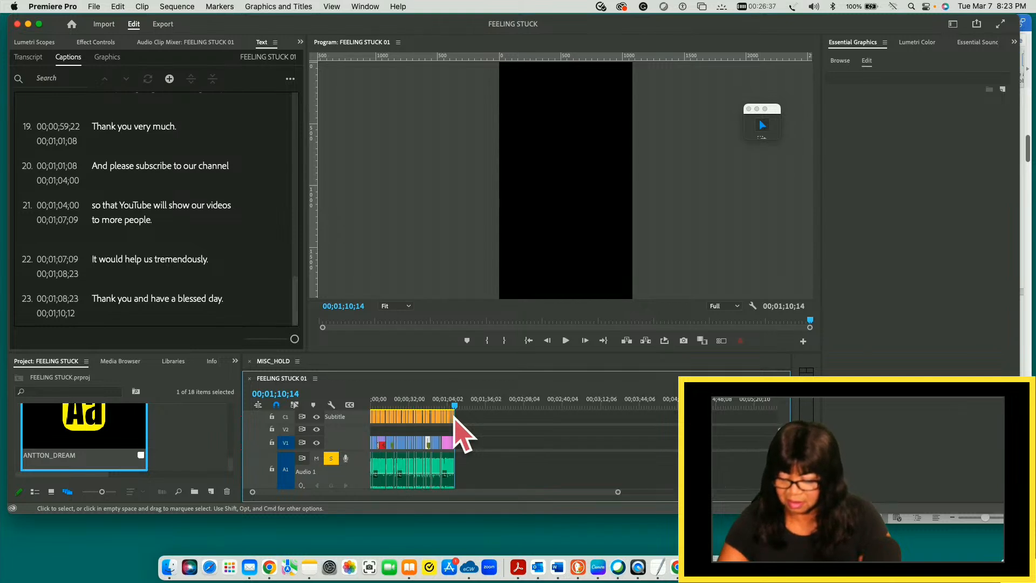
pyautogui.press('=')
pyautogui.press('=')
pyautogui.press('=')
pyautogui.press('=')
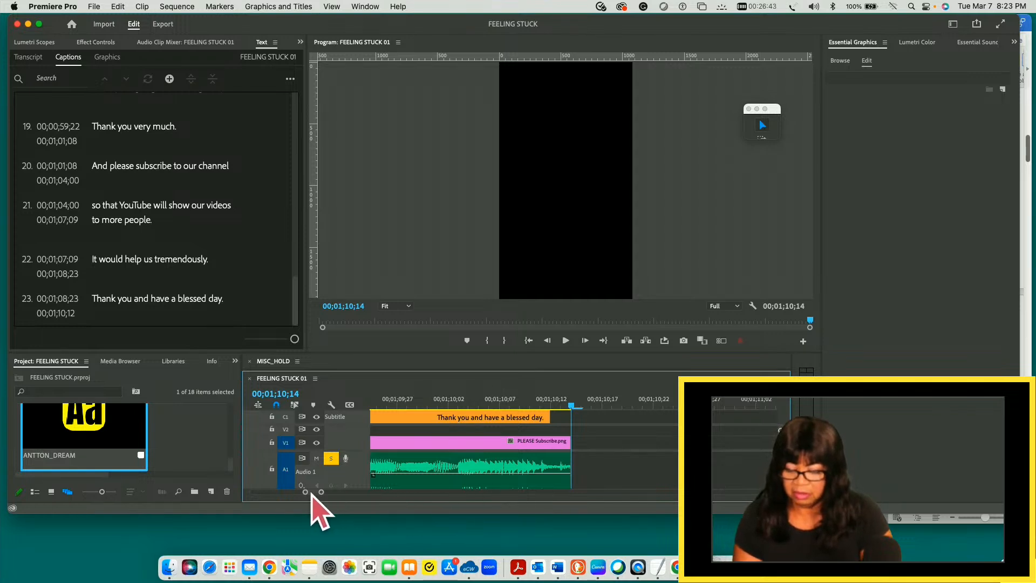
pyautogui.moveTo(322, 493); pyautogui.dragTo(359, 497)
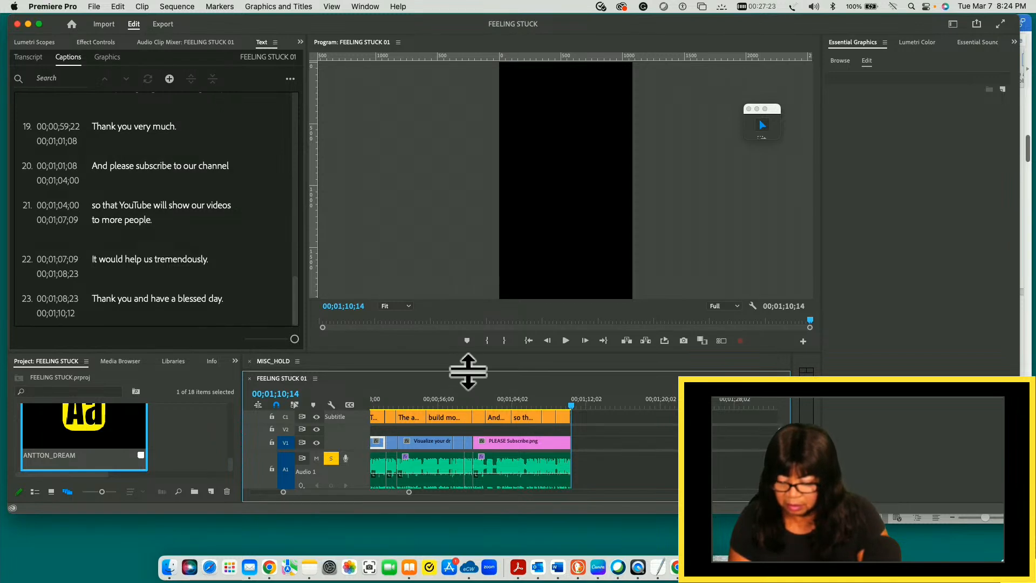
pyautogui.moveTo(478, 346); pyautogui.dragTo(478, 277)
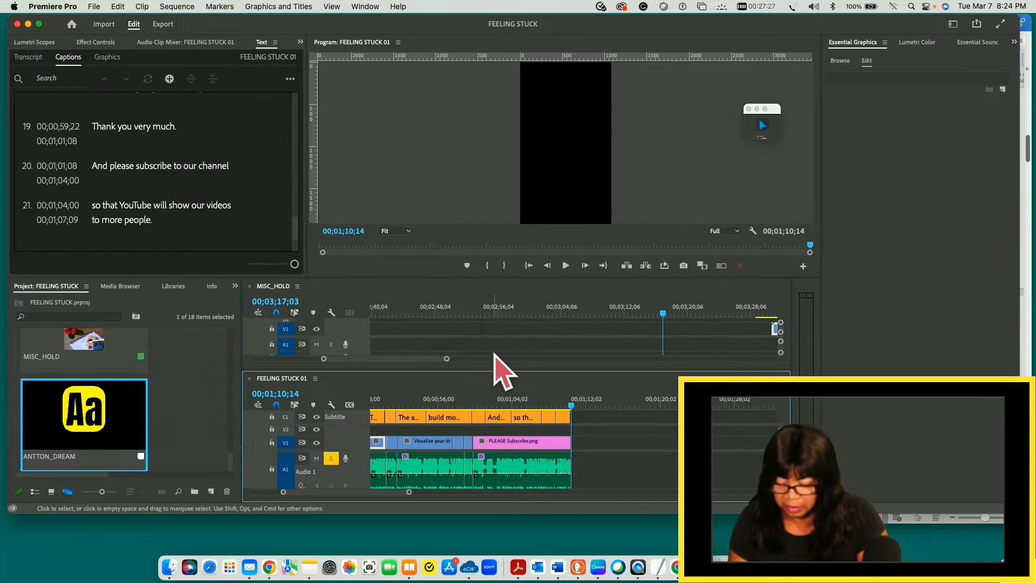
pyautogui.moveTo(497, 371); pyautogui.dragTo(493, 266)
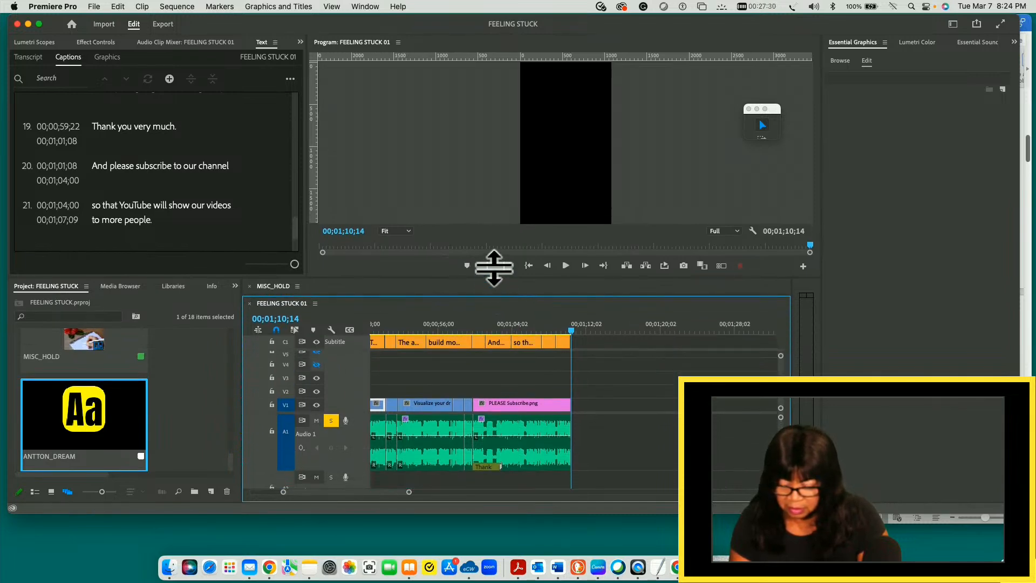
# - Expand the Video 3 track in the FEELING STUCK 01 timeline
pyautogui.rightClick(340, 377)
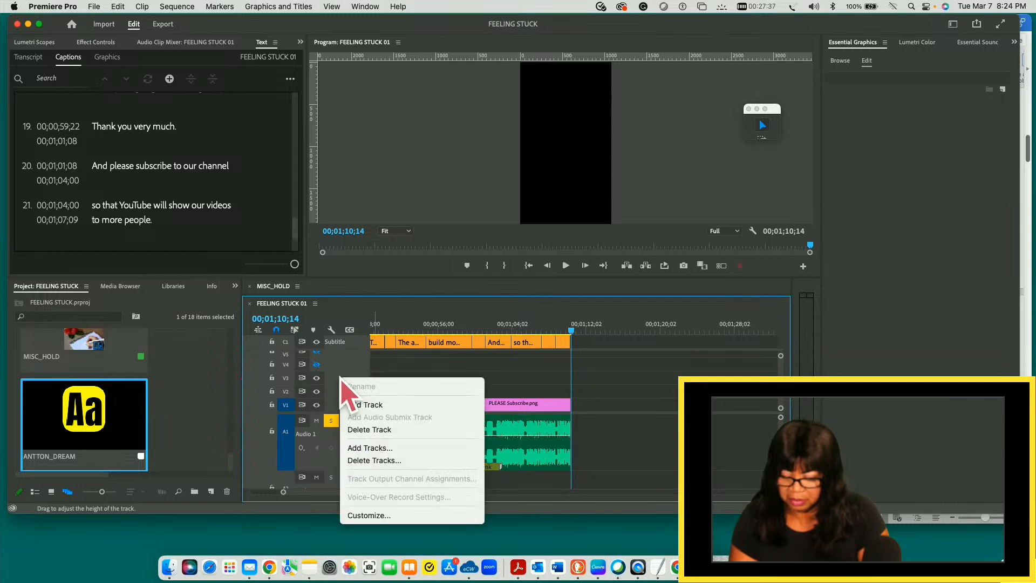
pyautogui.press('Escape')
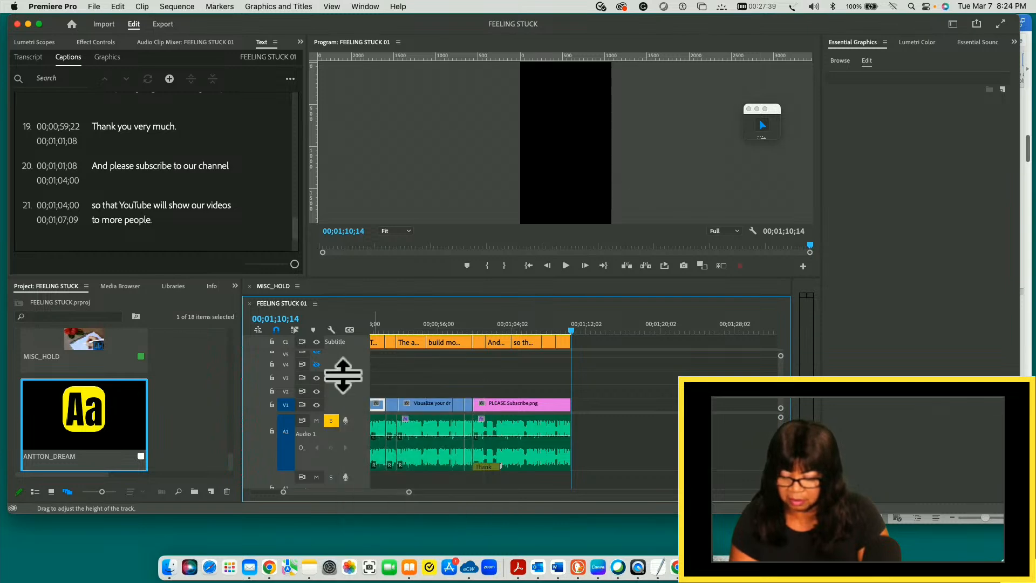
pyautogui.doubleClick(343, 380)
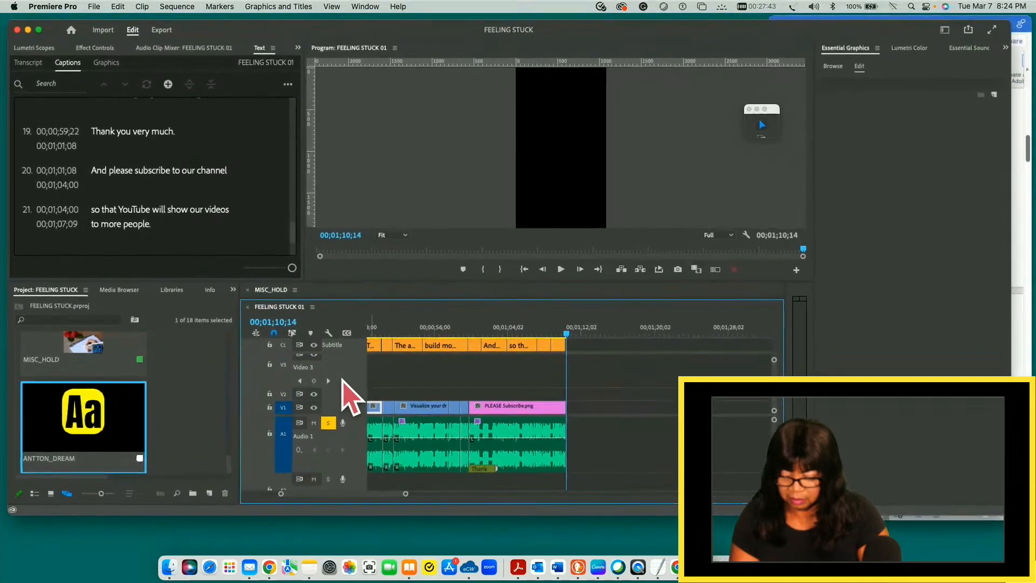
pyautogui.scroll(3, 344, 380)
pyautogui.hscroll(-1, 343, 379)
pyautogui.scroll(-2, 343, 379)
pyautogui.scroll(-2, 343, 379)
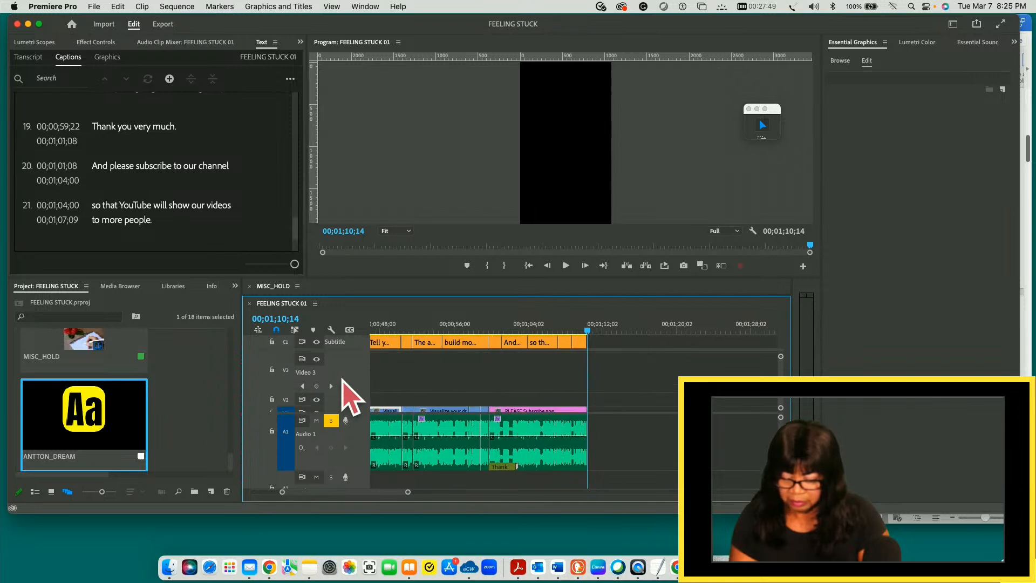
pyautogui.hscroll(1, 343, 392)
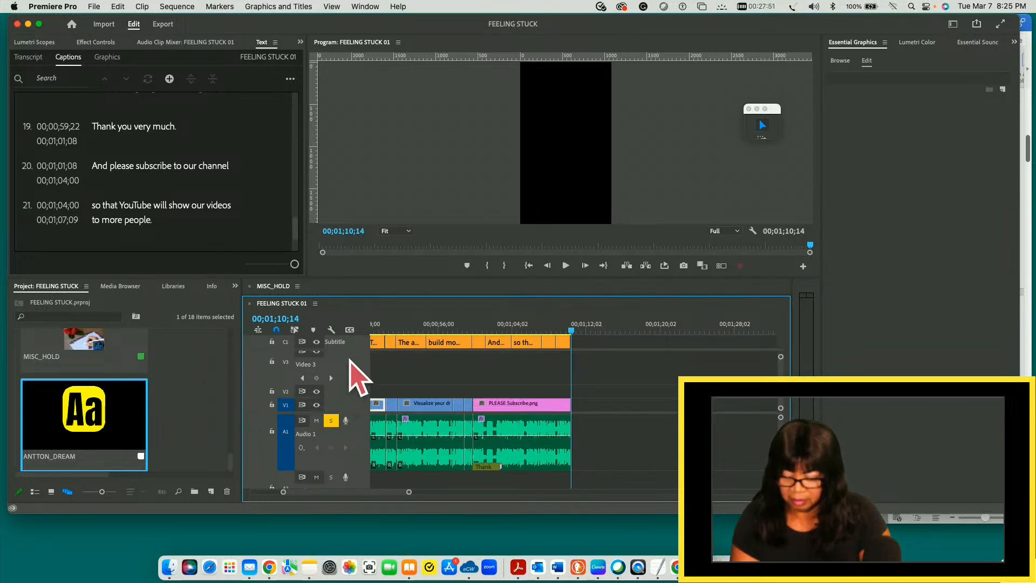
pyautogui.scroll(3, 356, 378)
pyautogui.hscroll(-1, 356, 378)
pyautogui.scroll(-3, 356, 378)
pyautogui.hscroll(1, 356, 377)
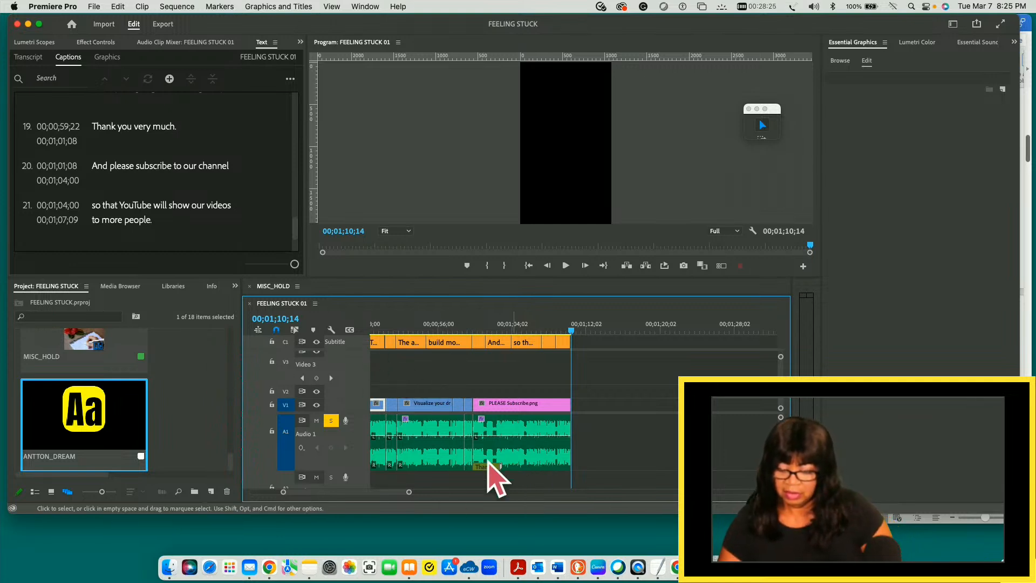
# - Bring the start of the sequence into the timeline and inspect the first two captions in the program monitor
pyautogui.moveTo(409, 492); pyautogui.dragTo(406, 492)
pyautogui.moveTo(337, 492); pyautogui.dragTo(297, 488)
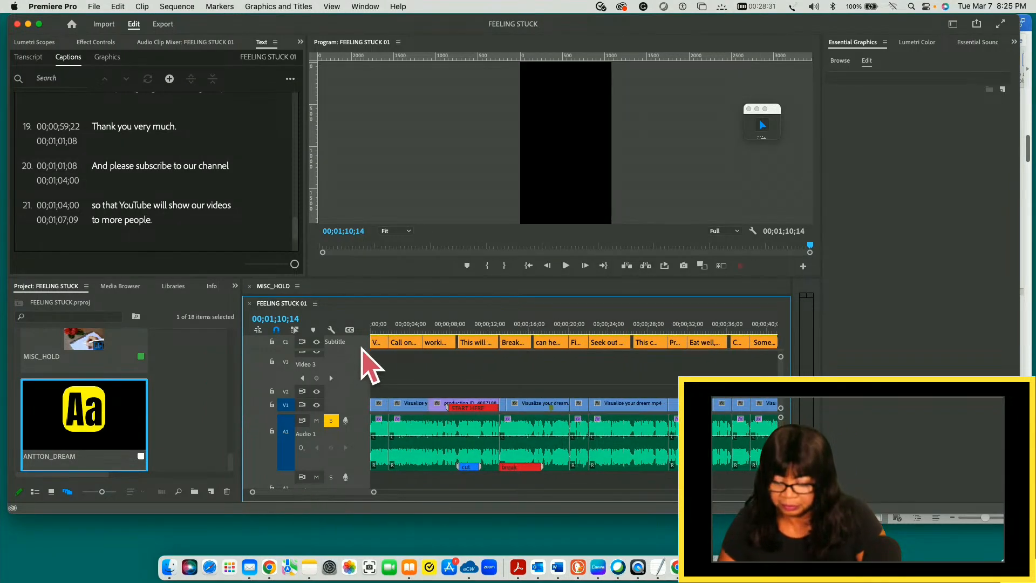
pyautogui.click(377, 343)
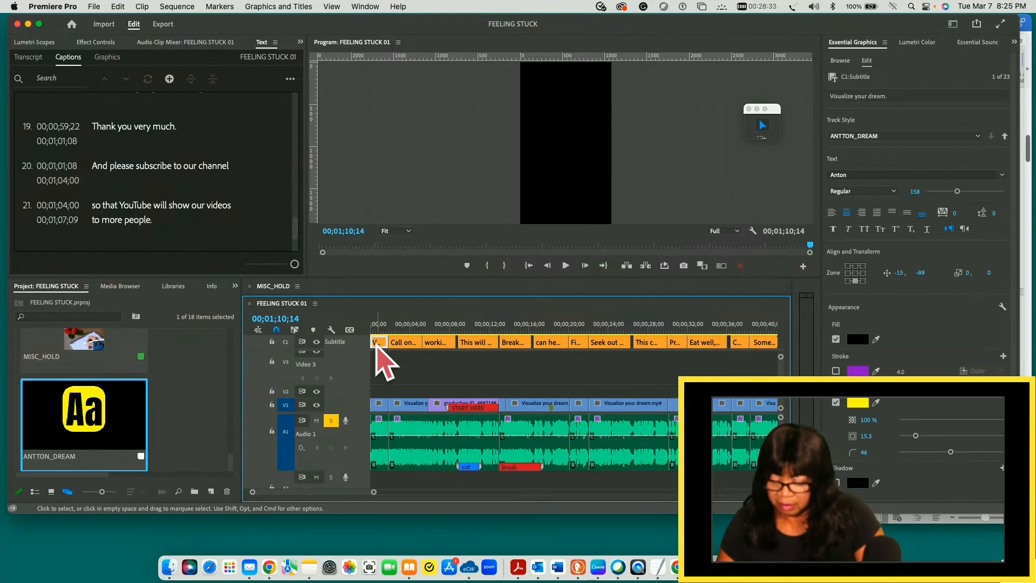
pyautogui.click(378, 326)
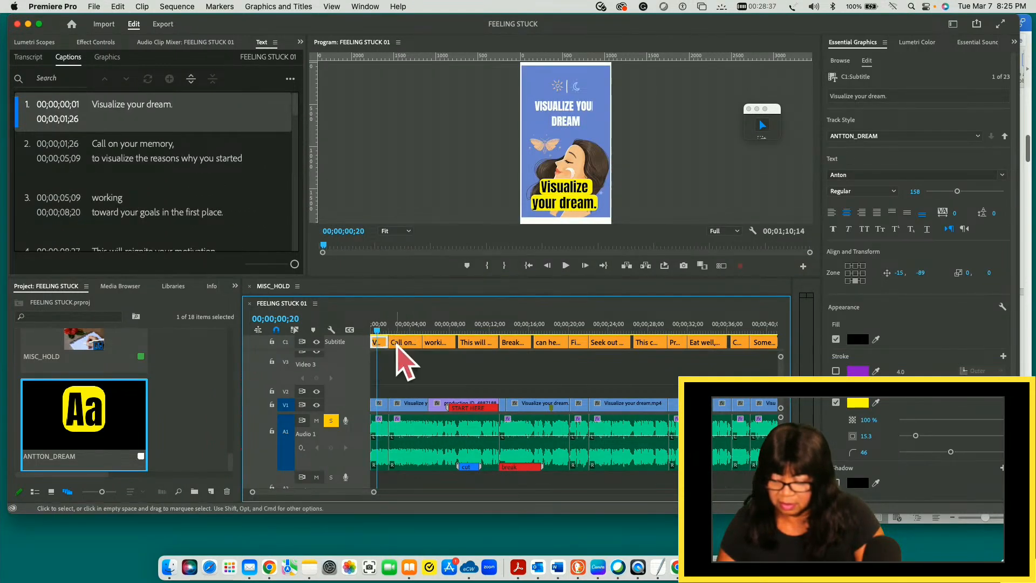
pyautogui.click(397, 330)
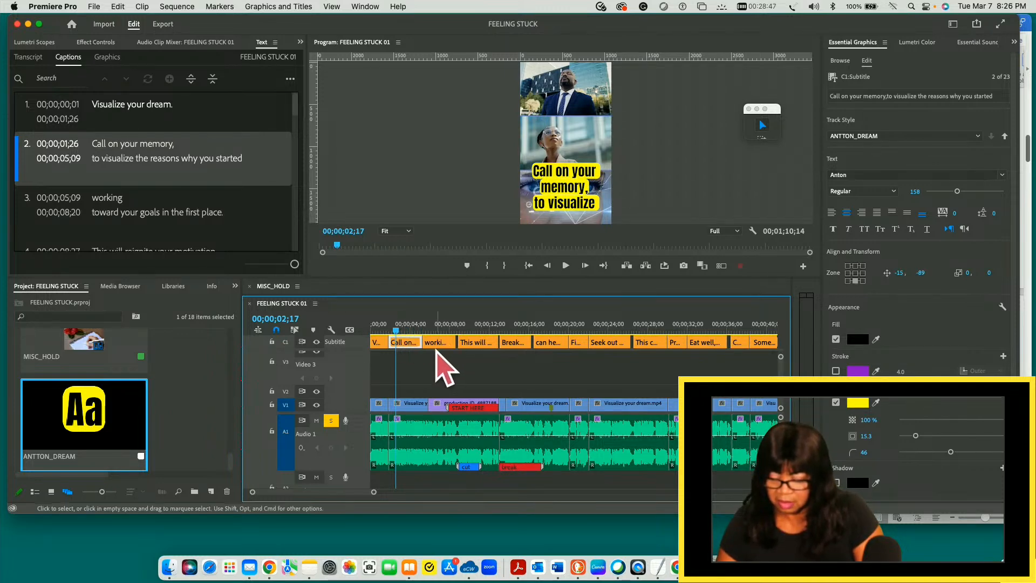
# - Play the passage from the second caption into the third repeatedly to check the displayed caption text against the speech
pyautogui.moveTo(397, 331); pyautogui.dragTo(389, 327)
pyautogui.press('space')
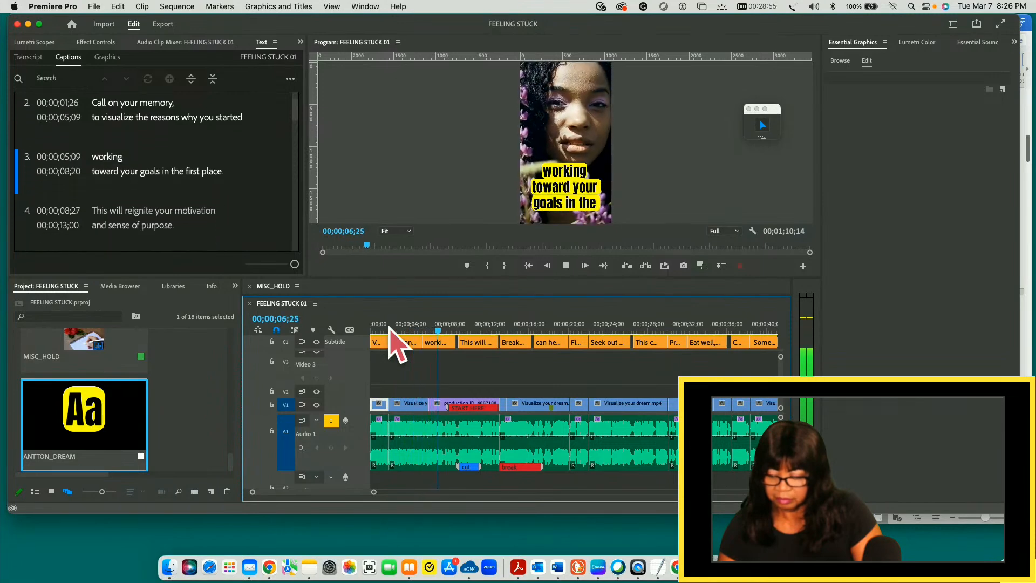
pyautogui.press('space')
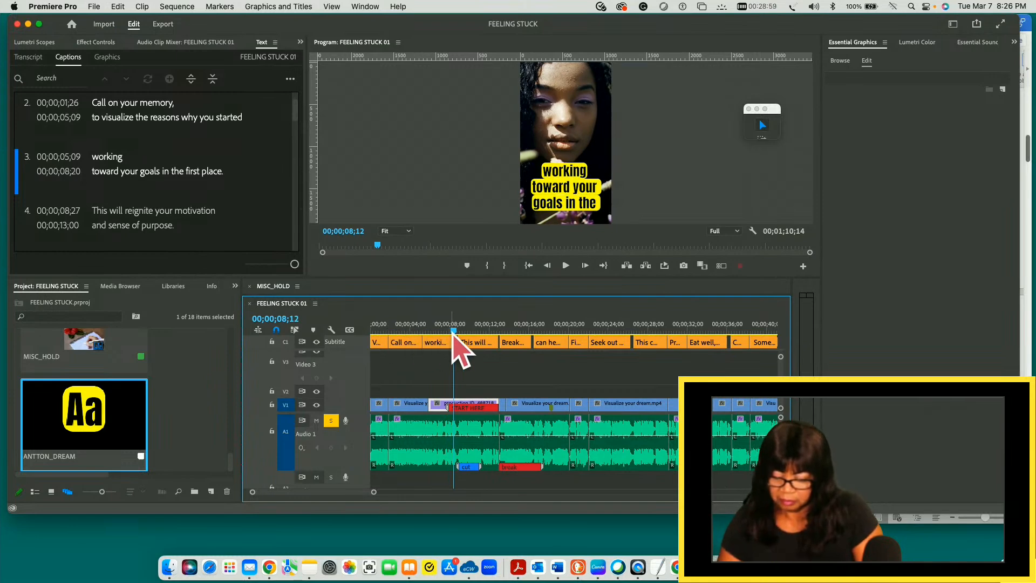
pyautogui.click(389, 328)
pyautogui.click(390, 327)
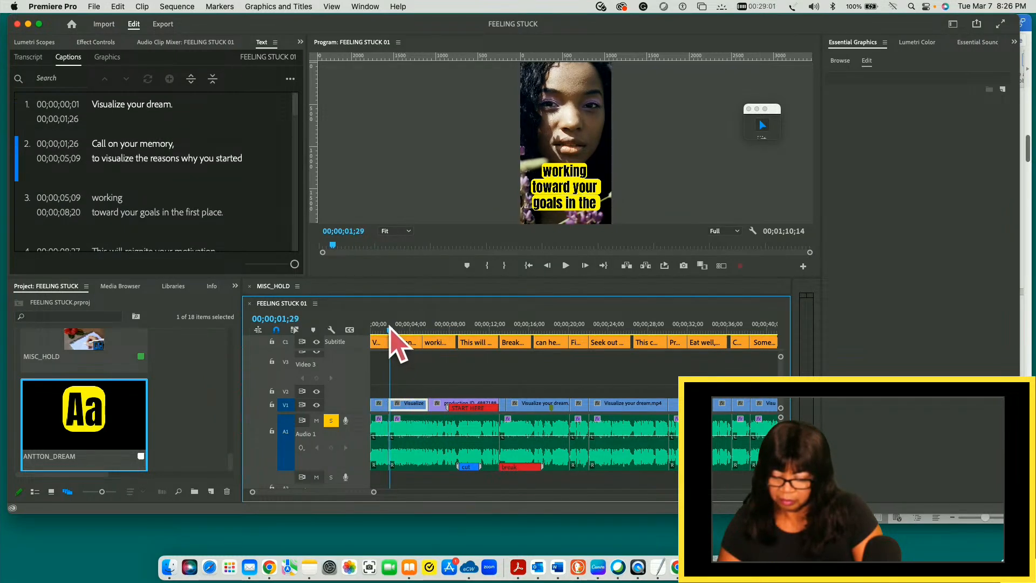
pyautogui.press('space')
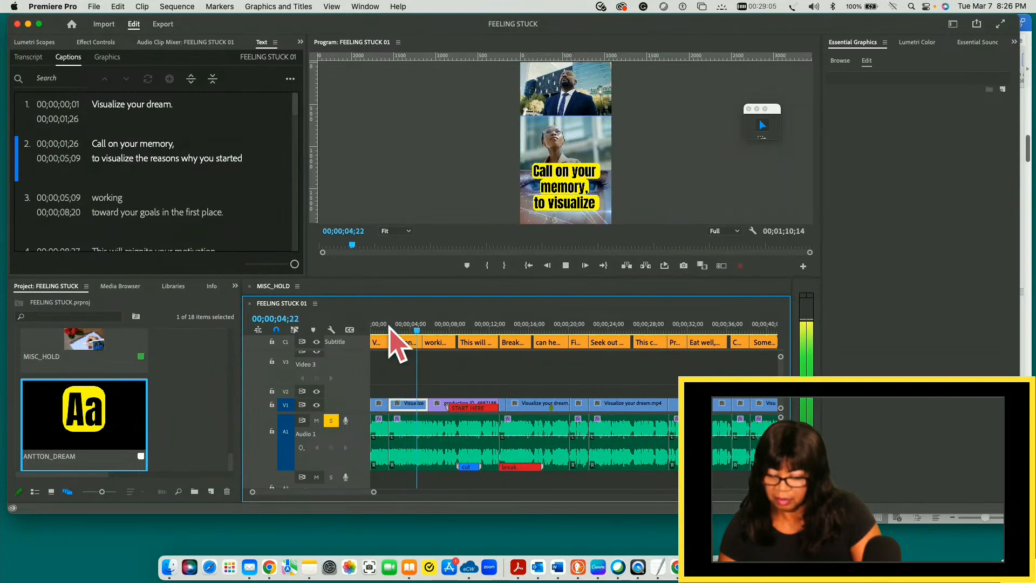
pyautogui.press('space')
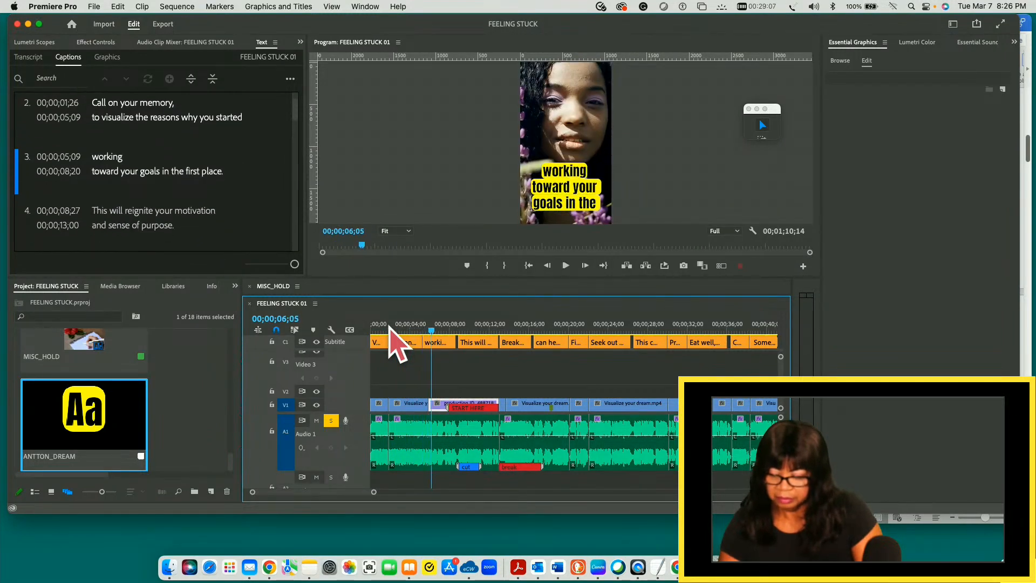
pyautogui.moveTo(433, 329); pyautogui.dragTo(389, 327)
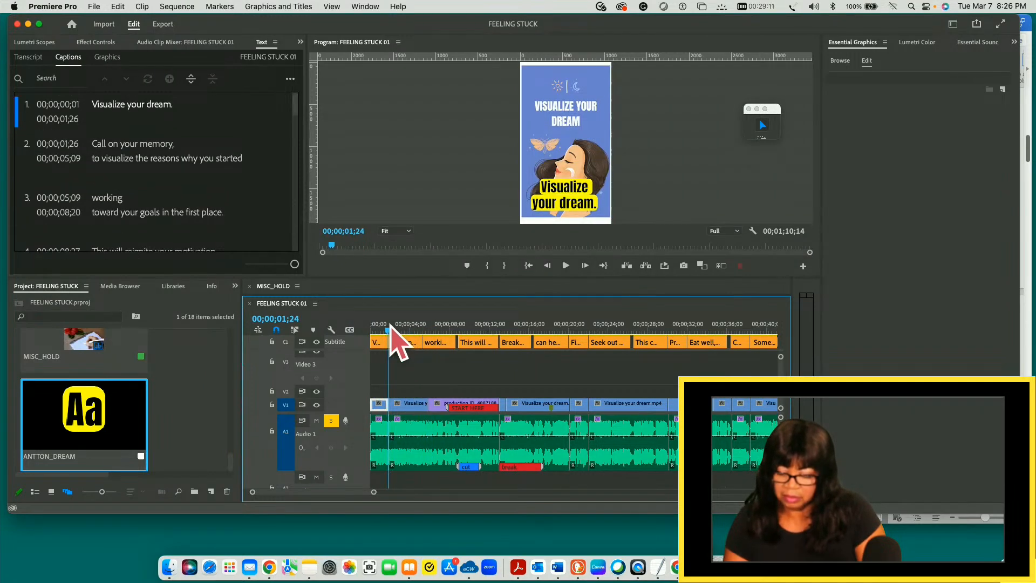
pyautogui.press('space')
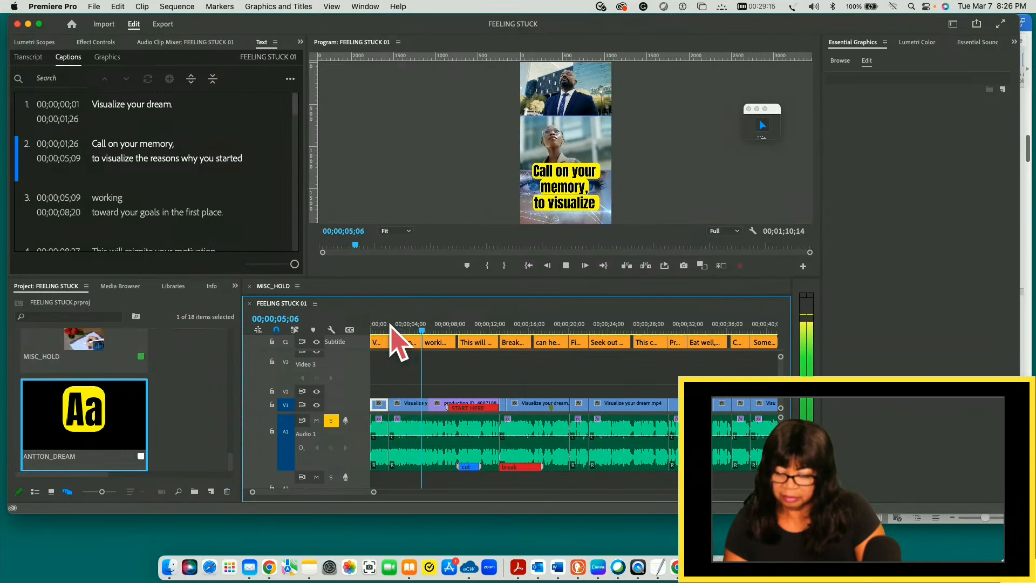
pyautogui.press('space')
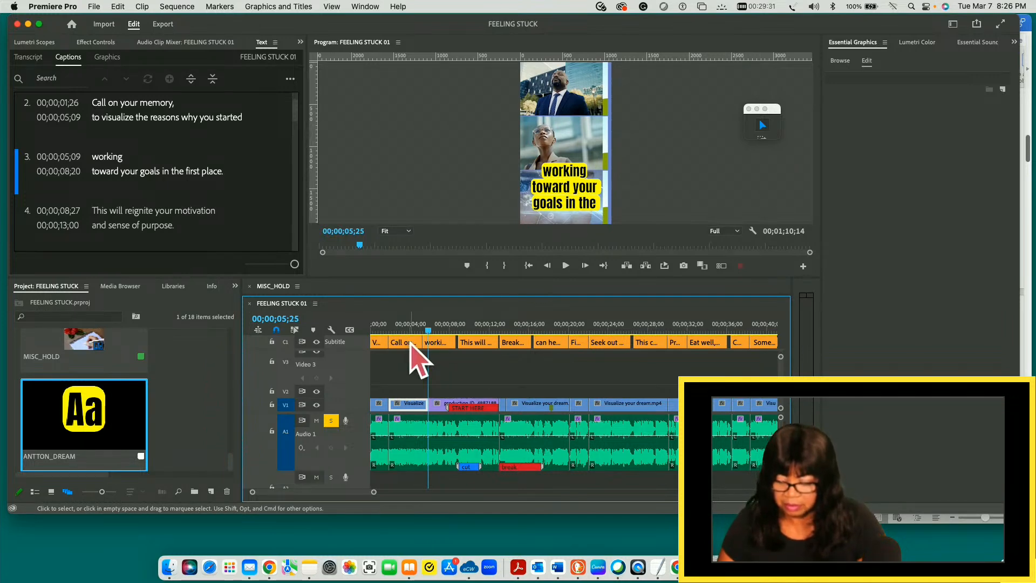
# - Reduce the font size of the second caption, "Call on your memory," to 125
pyautogui.moveTo(429, 332); pyautogui.dragTo(407, 331)
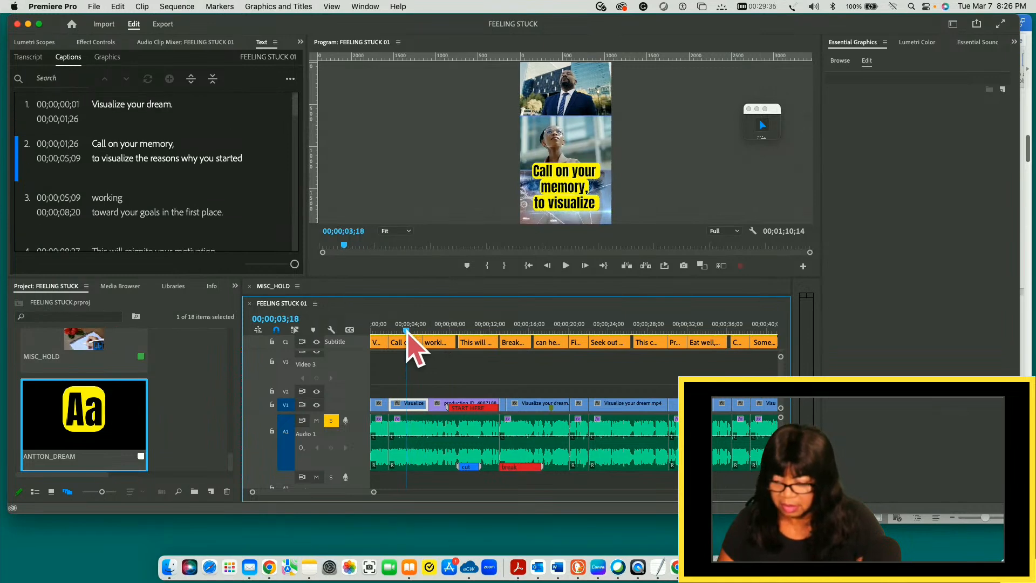
pyautogui.click(398, 343)
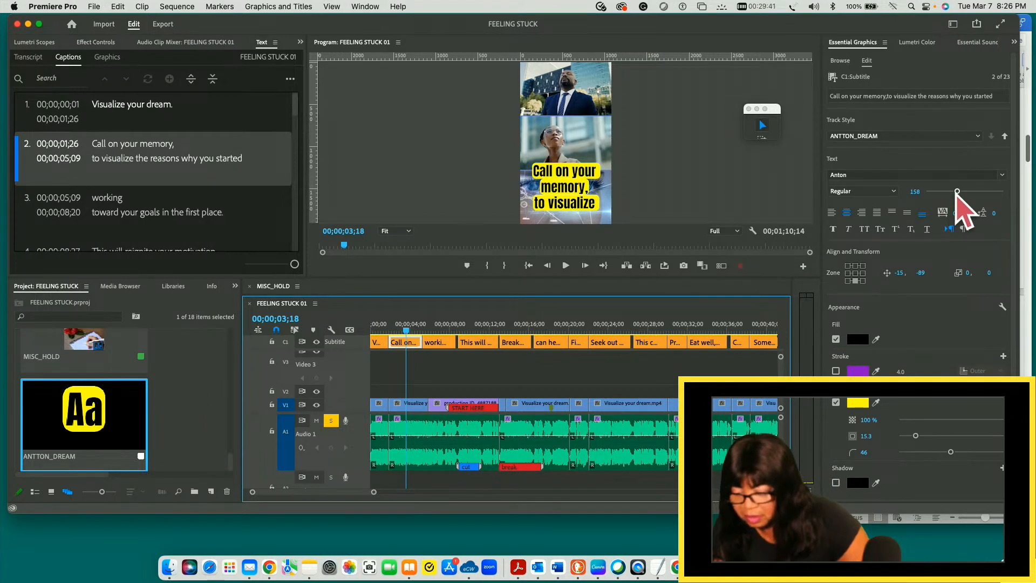
pyautogui.moveTo(957, 191); pyautogui.dragTo(949, 193)
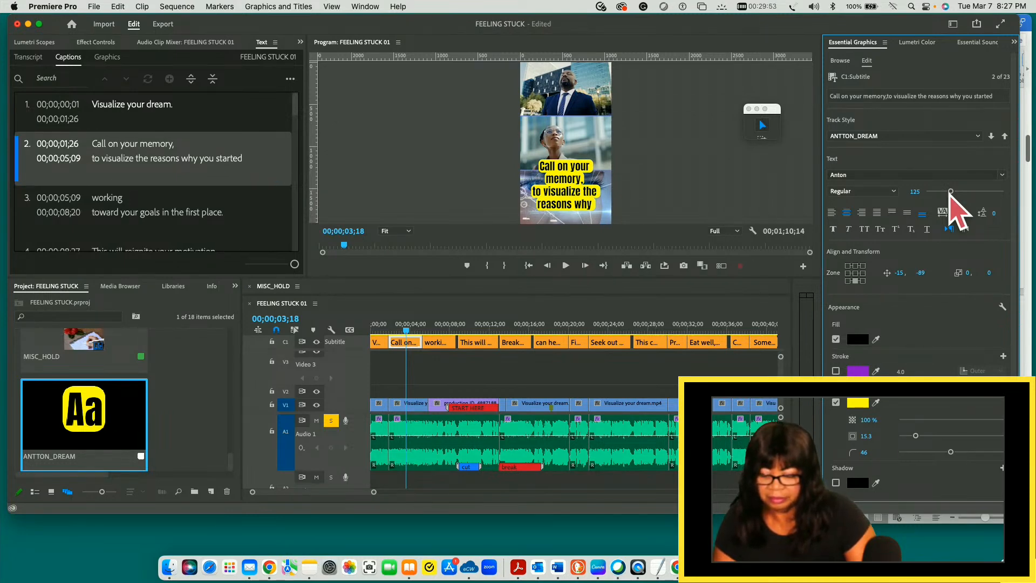
# - Play the sequence from the start of the second caption into the third to check the resized text
pyautogui.moveTo(406, 333); pyautogui.dragTo(389, 333)
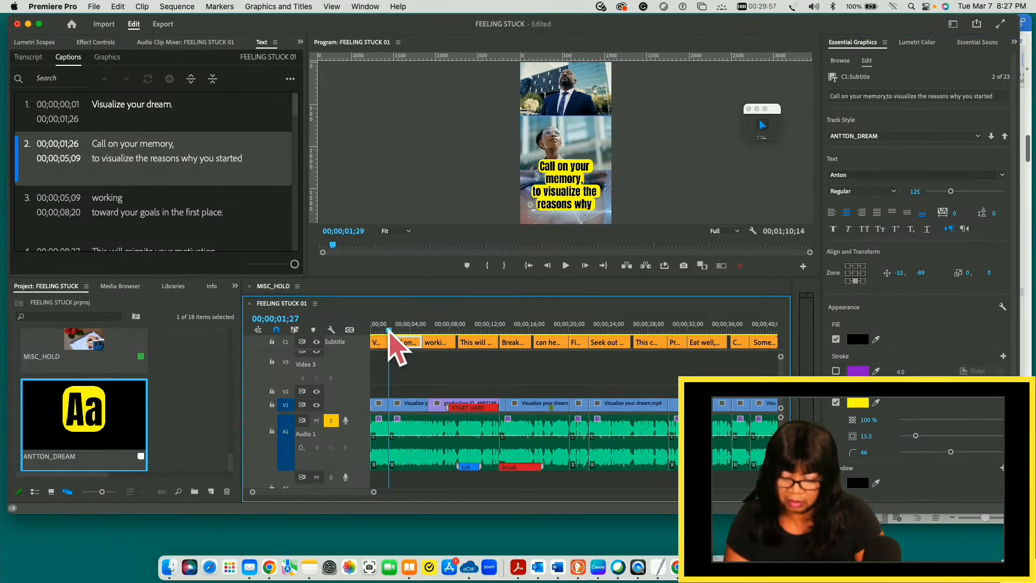
pyautogui.press('space')
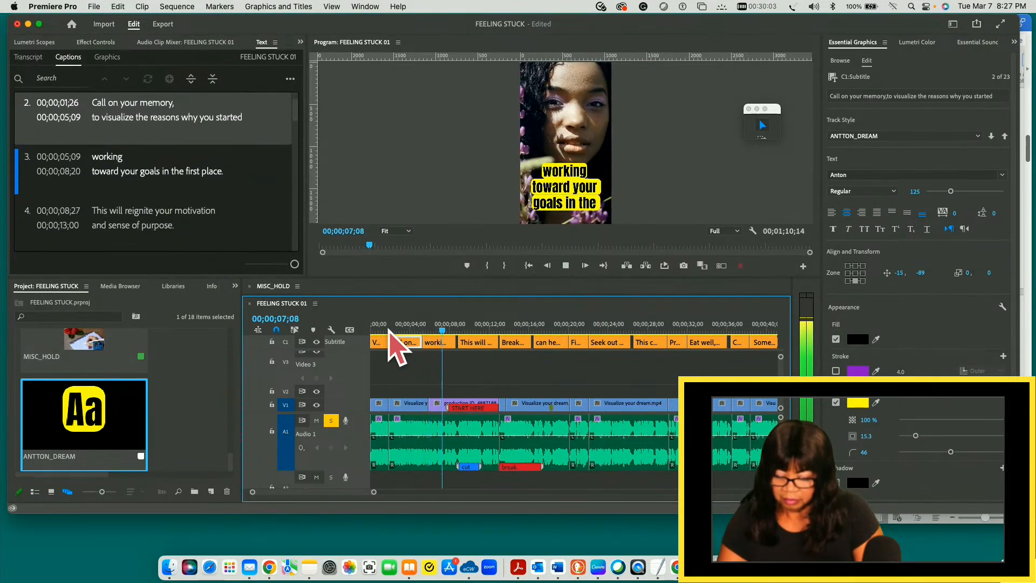
pyautogui.press('space')
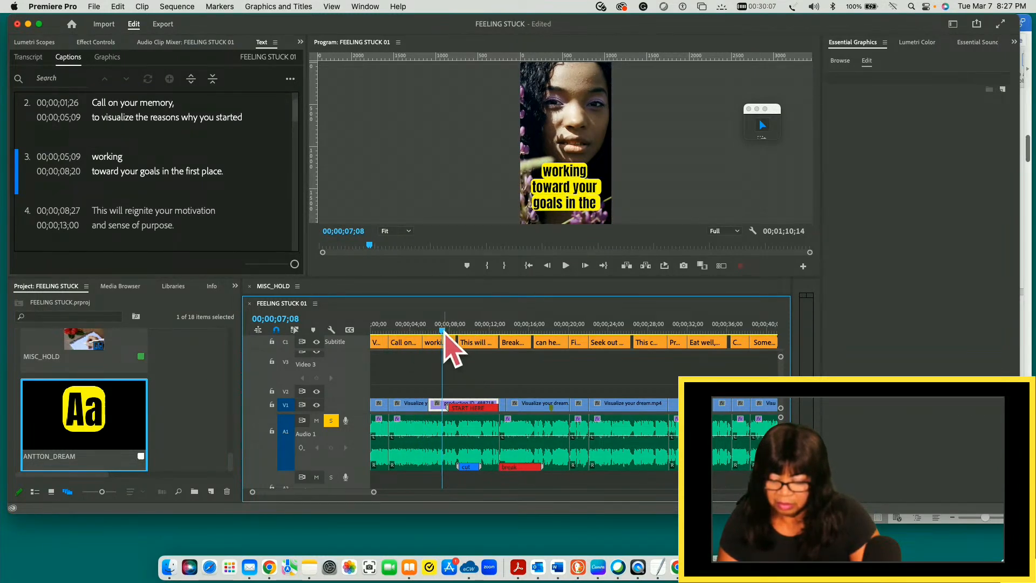
# - Increase the font size of the third caption, "working toward your goals in the first place," to 227
pyautogui.moveTo(444, 331); pyautogui.dragTo(427, 331)
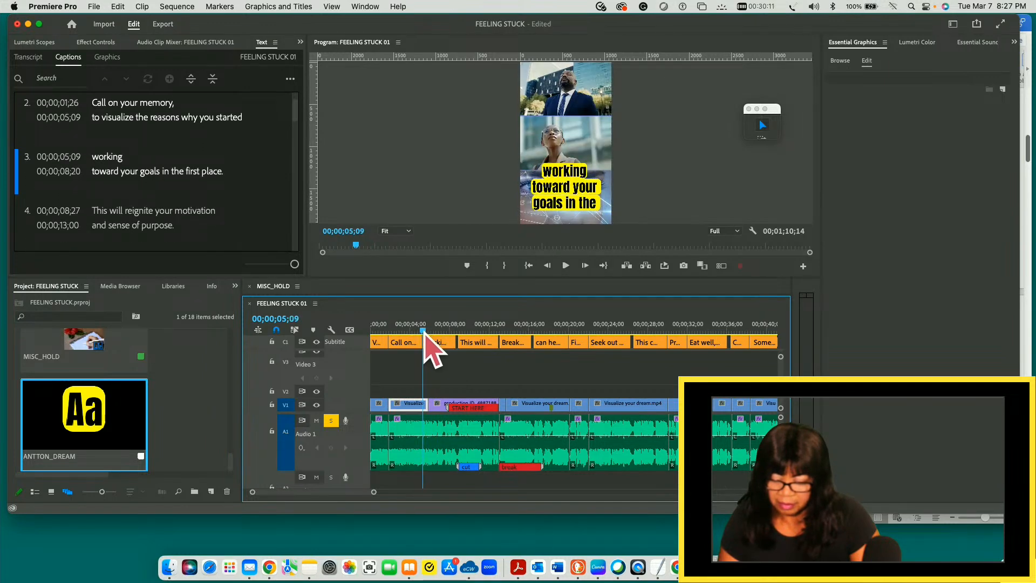
pyautogui.click(440, 342)
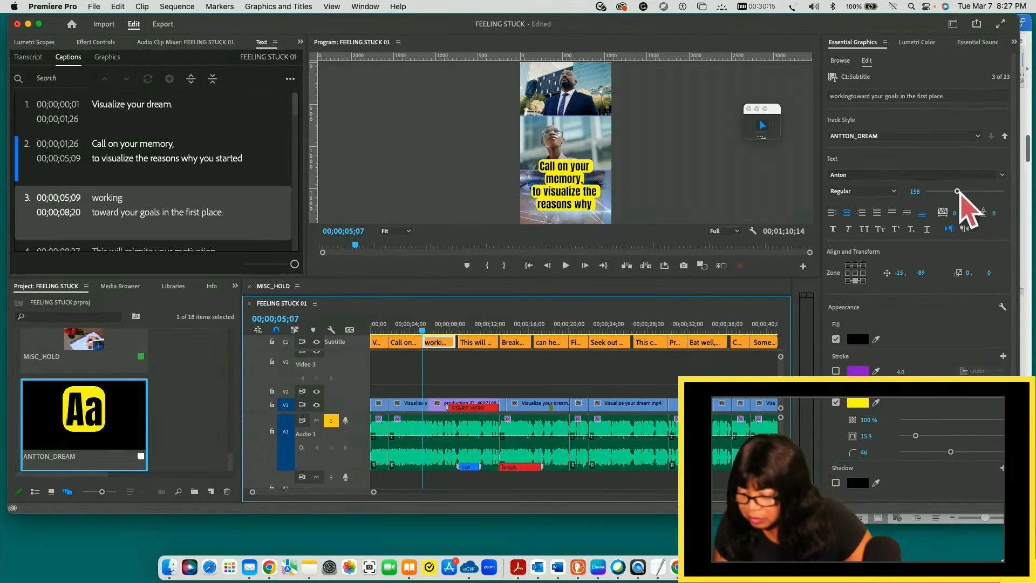
pyautogui.moveTo(958, 192); pyautogui.dragTo(969, 192)
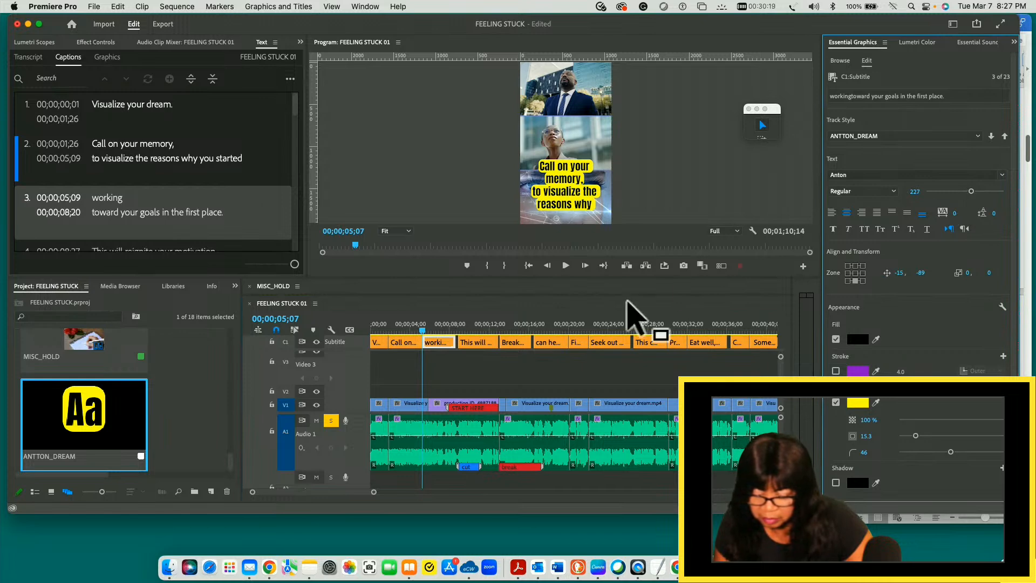
# - Compare the resized second and third captions by moving the playhead between them
pyautogui.click(411, 343)
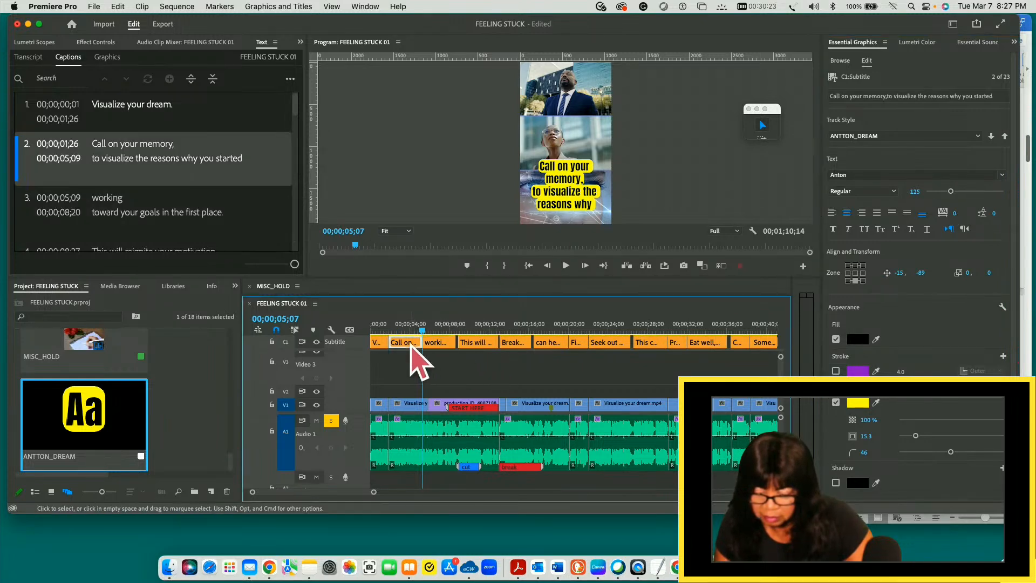
pyautogui.moveTo(423, 331); pyautogui.dragTo(403, 331)
pyautogui.click(408, 343)
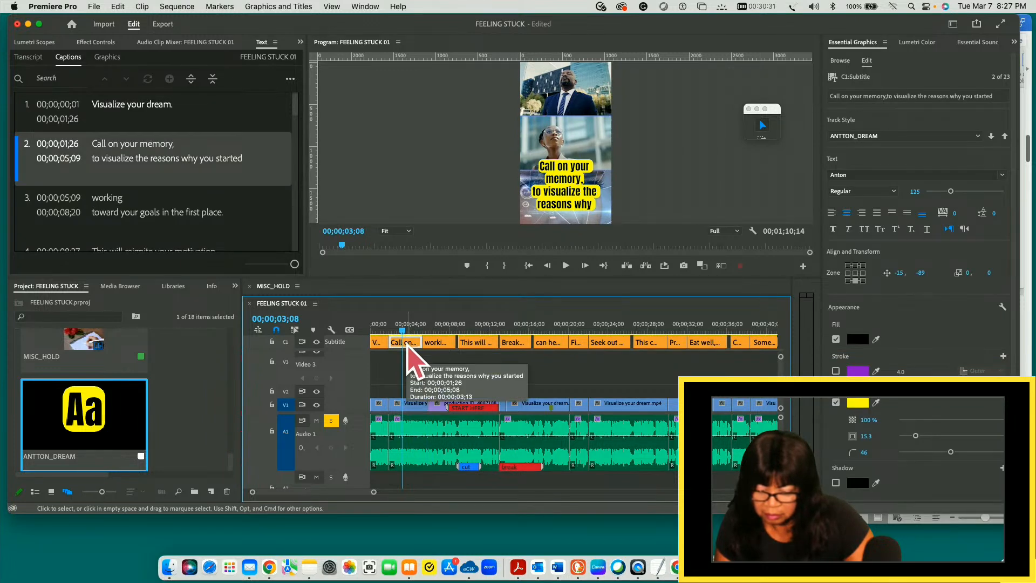
pyautogui.moveTo(403, 330); pyautogui.dragTo(435, 330)
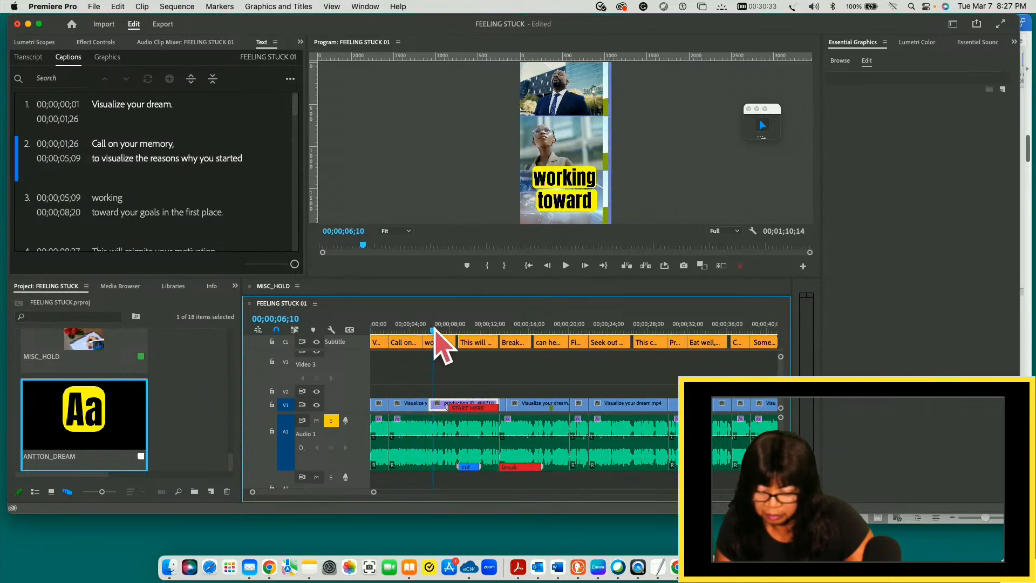
# - Reduce the font size of the third caption, "working toward your goals," to 141 and the second, "Call on your memory," to 84
pyautogui.click(442, 343)
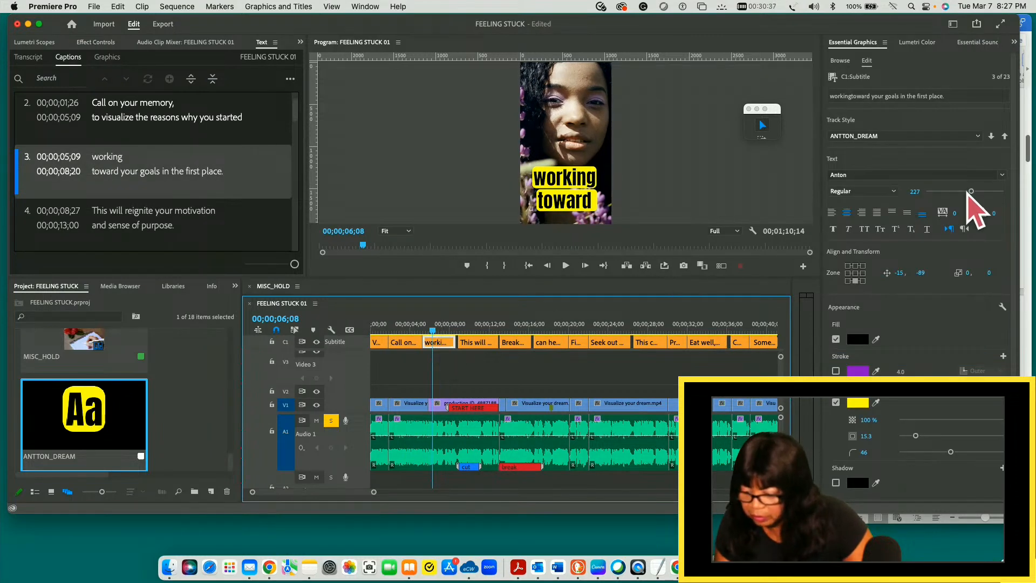
pyautogui.moveTo(971, 193); pyautogui.dragTo(953, 193)
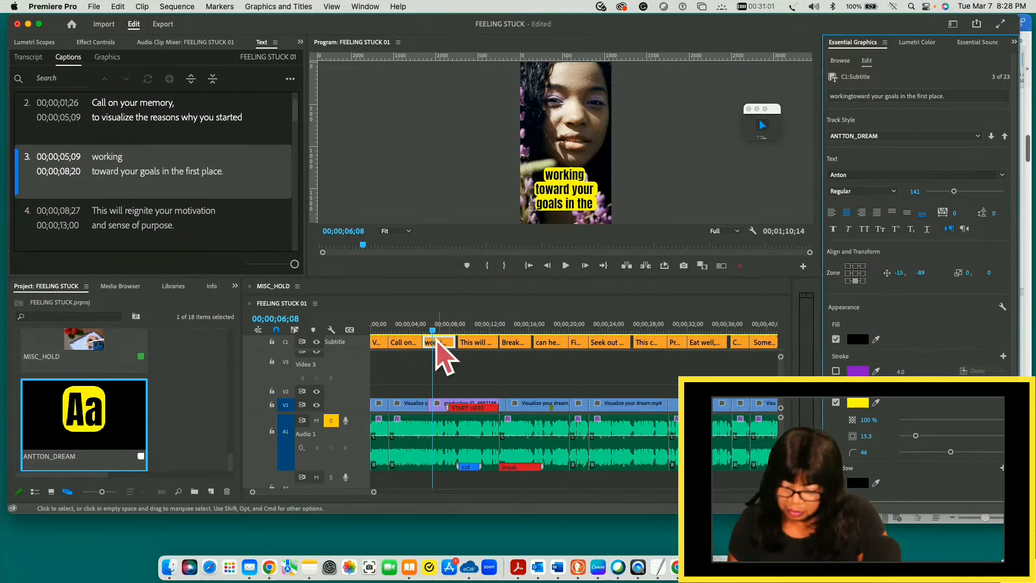
pyautogui.moveTo(433, 330); pyautogui.dragTo(398, 330)
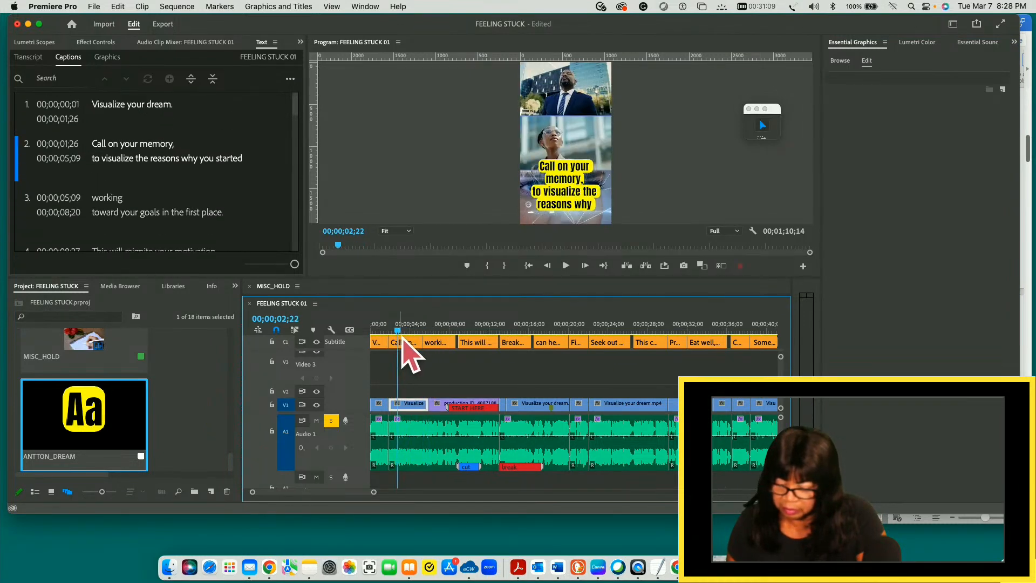
pyautogui.click(403, 343)
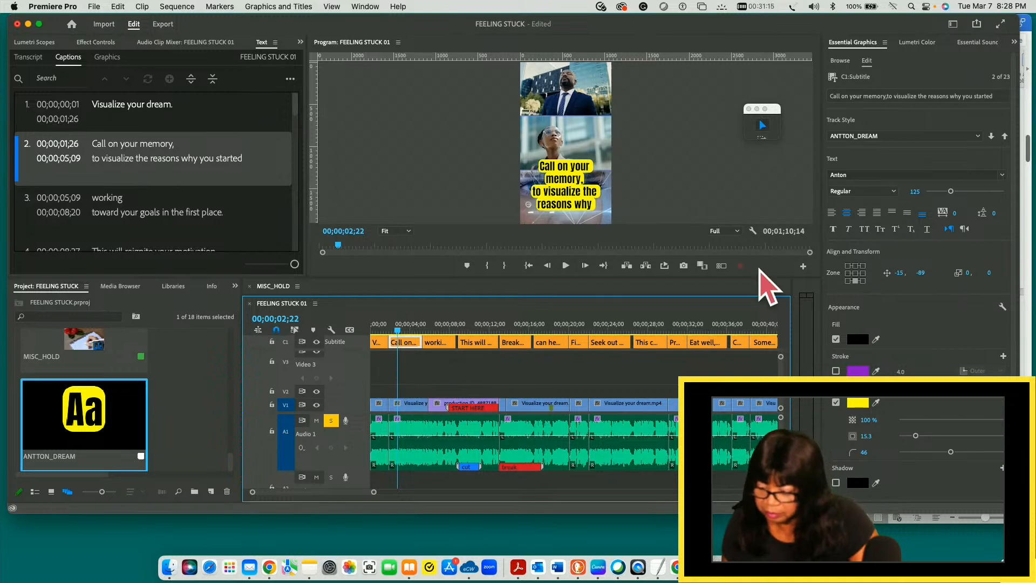
pyautogui.moveTo(951, 192); pyautogui.dragTo(944, 192)
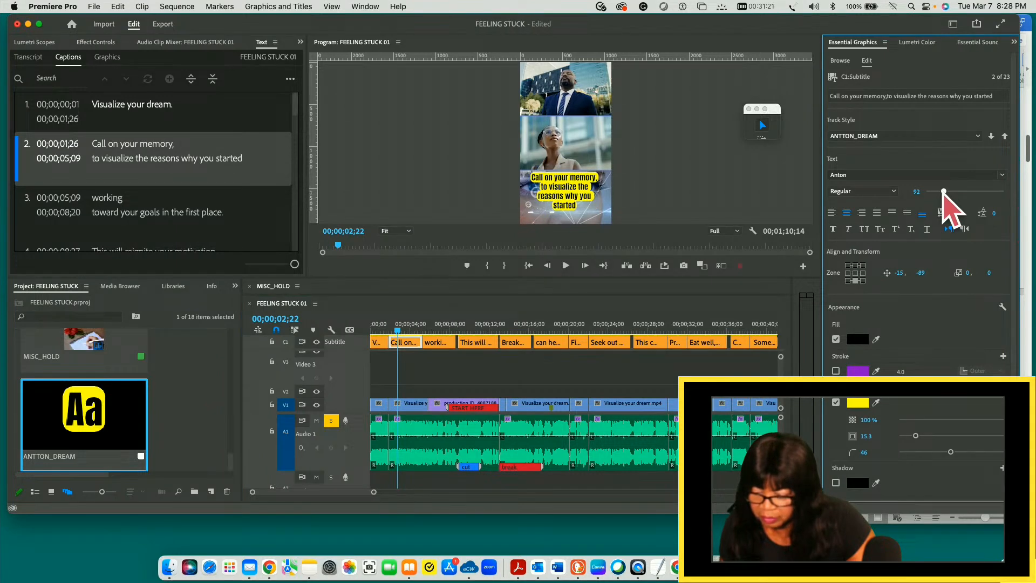
pyautogui.moveTo(943, 192); pyautogui.dragTo(942, 191)
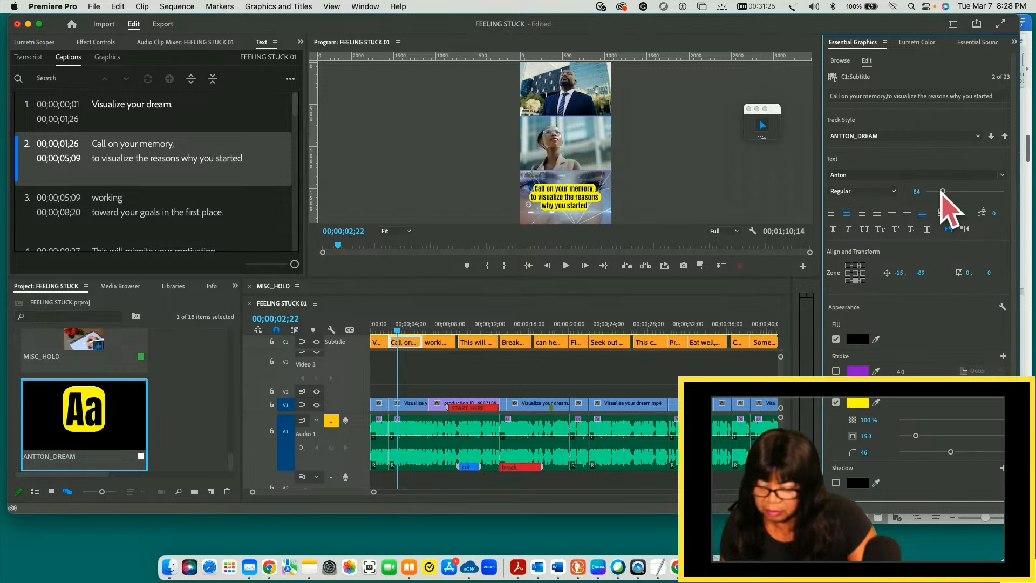
# - Check the third and fourth captions in the sequence, and reduce the font size of the third caption to 125
pyautogui.moveTo(398, 330); pyautogui.dragTo(432, 330)
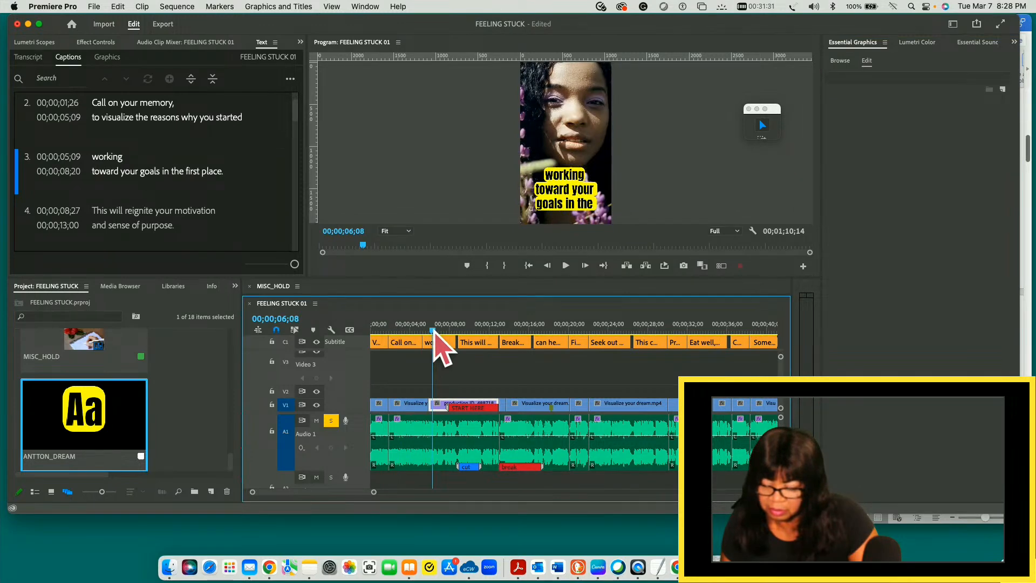
pyautogui.moveTo(434, 331); pyautogui.dragTo(473, 333)
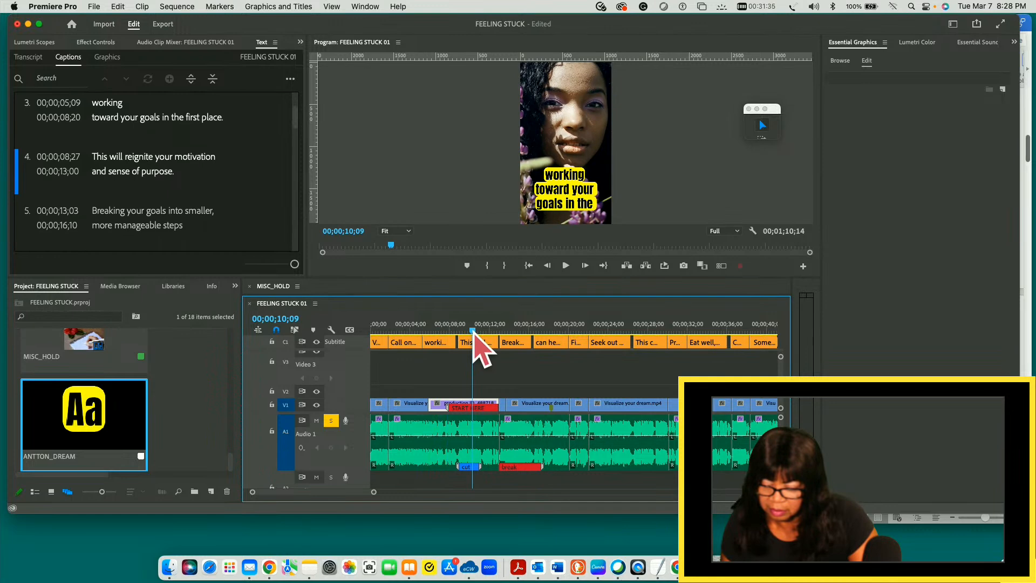
pyautogui.click(478, 343)
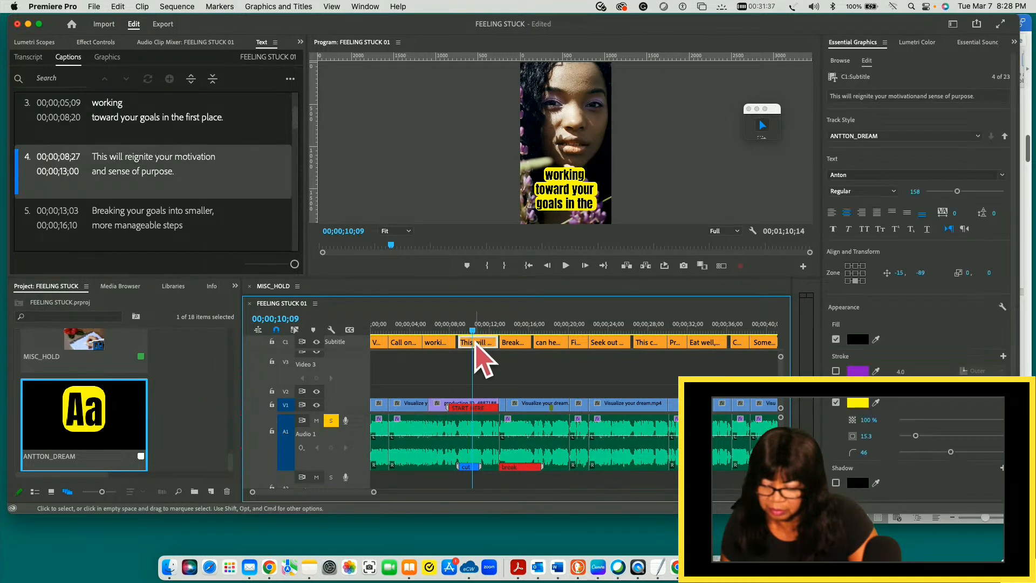
pyautogui.moveTo(460, 331); pyautogui.dragTo(439, 331)
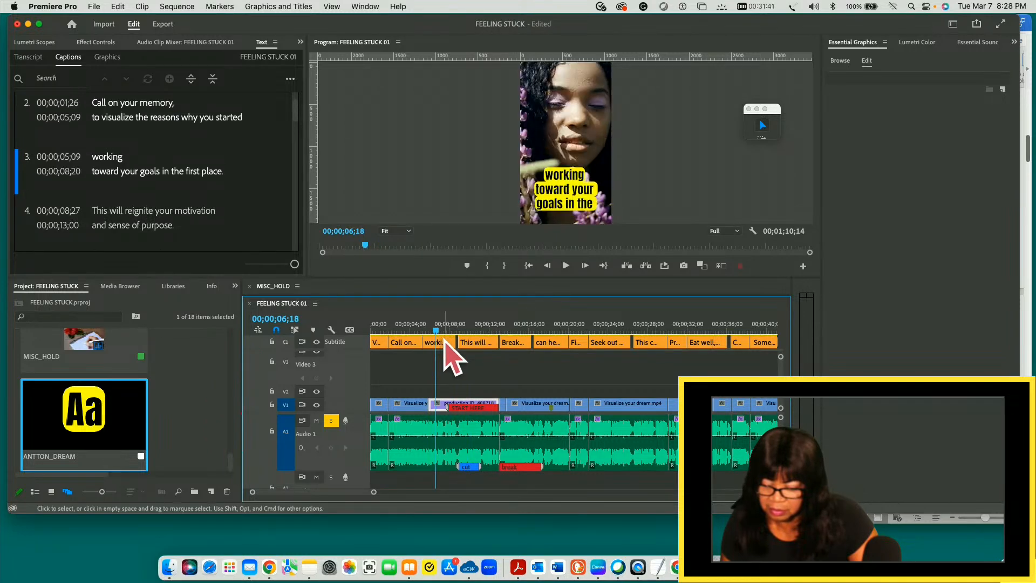
pyautogui.click(440, 342)
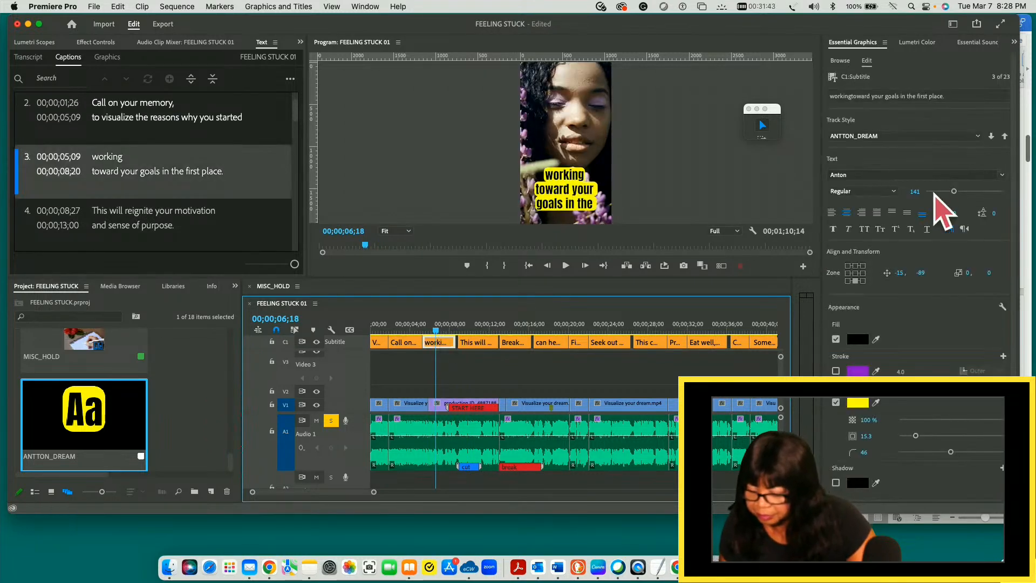
pyautogui.moveTo(954, 192); pyautogui.dragTo(950, 192)
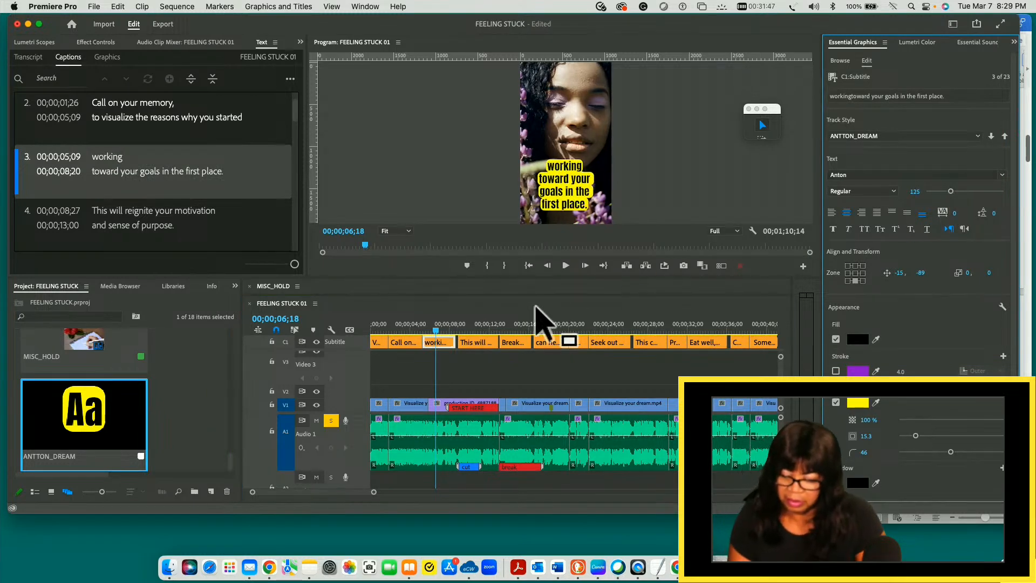
# - Set the font size of the second caption, "Call on your memory," to exactly 85
pyautogui.moveTo(436, 331); pyautogui.dragTo(410, 340)
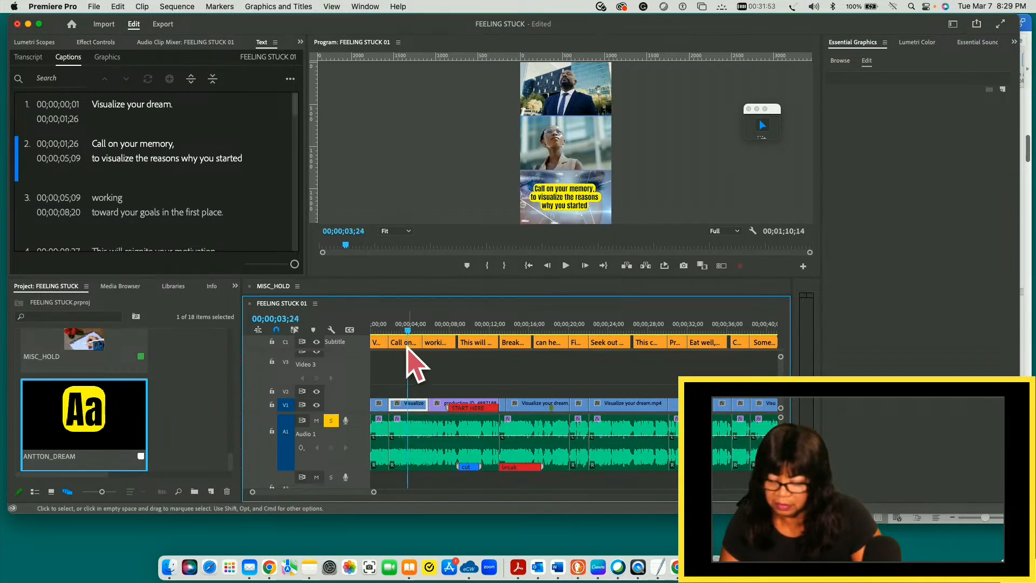
pyautogui.click(399, 341)
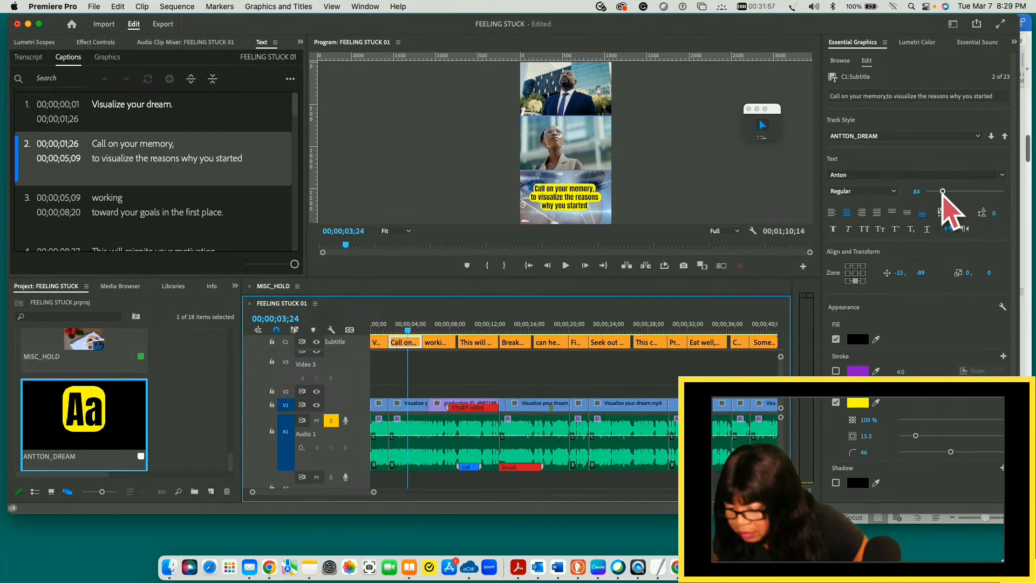
pyautogui.moveTo(942, 191); pyautogui.dragTo(943, 191)
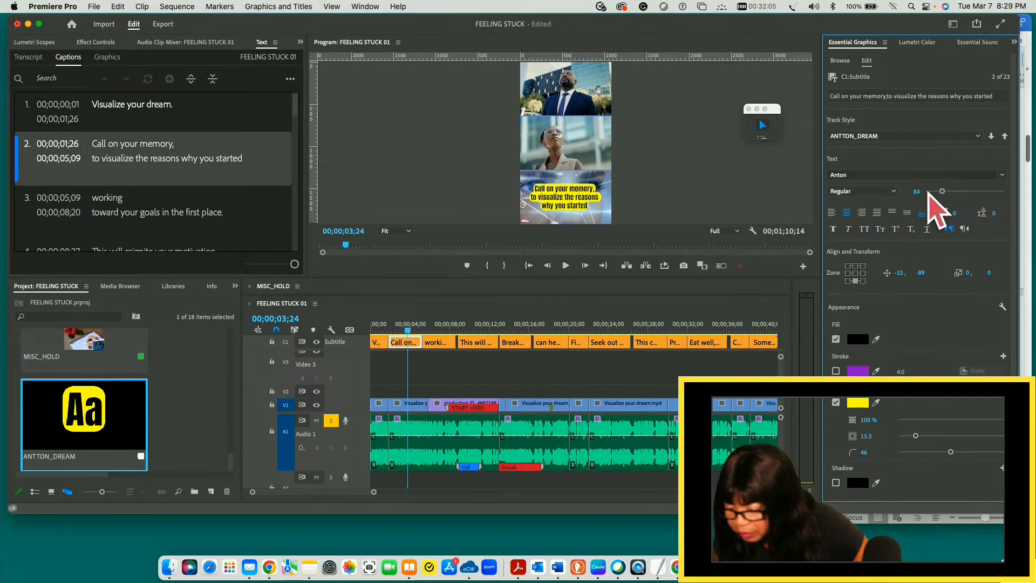
pyautogui.click(911, 191)
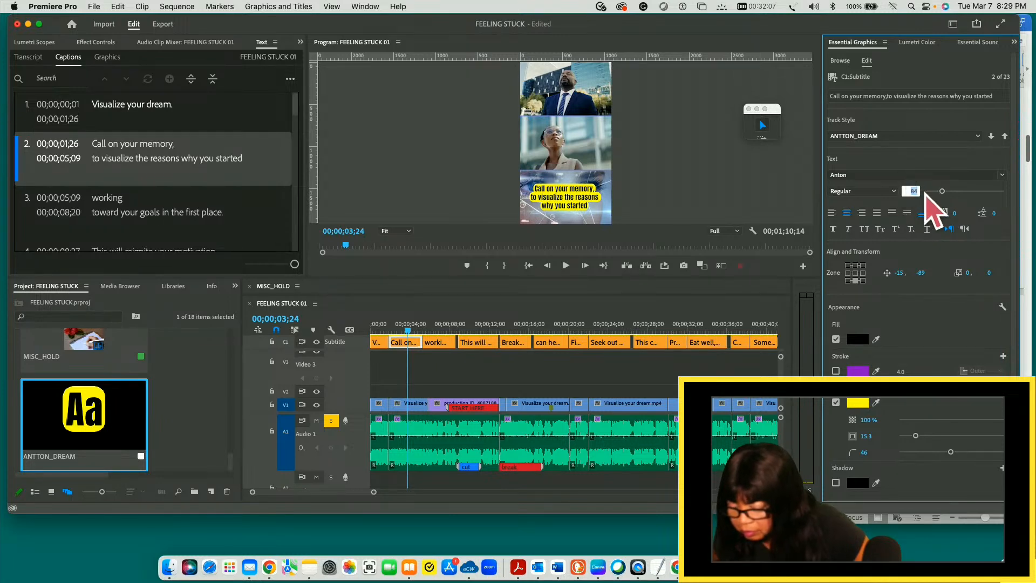
pyautogui.write('85')
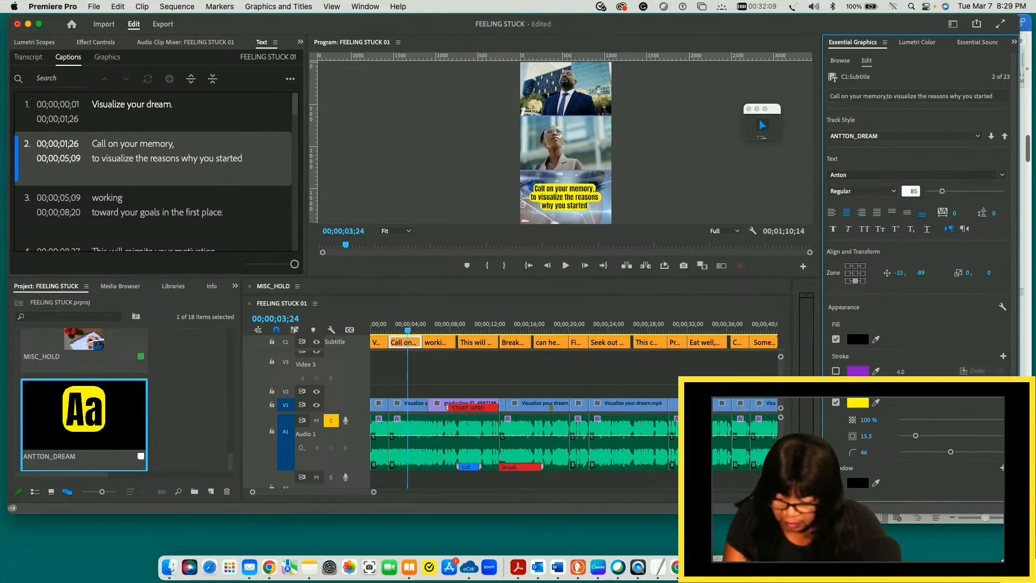
pyautogui.press('Return')
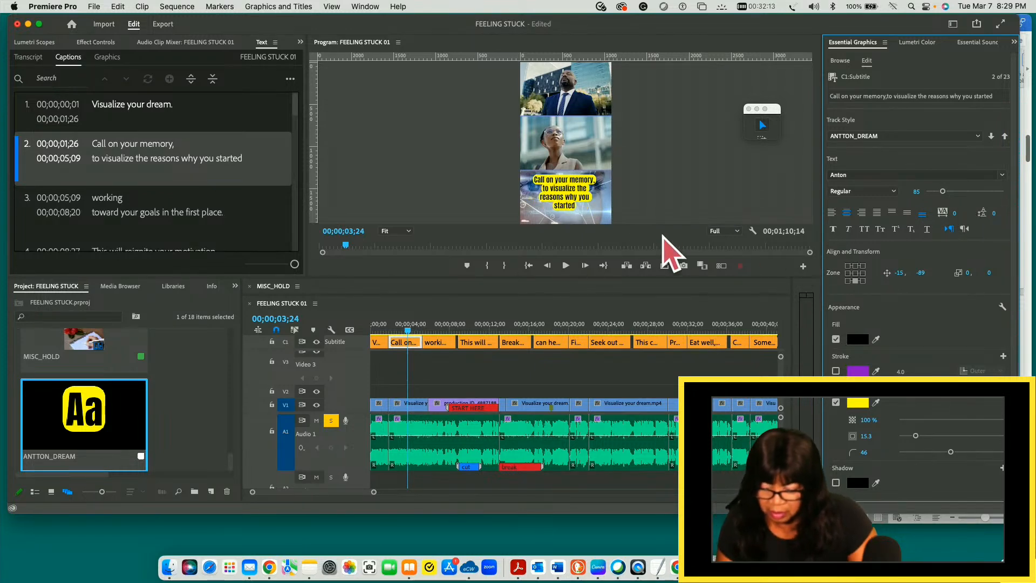
# - Reduce the font size of the fourth caption, "This will reignite your motivation and sense of purpose," to 86
pyautogui.click(409, 333)
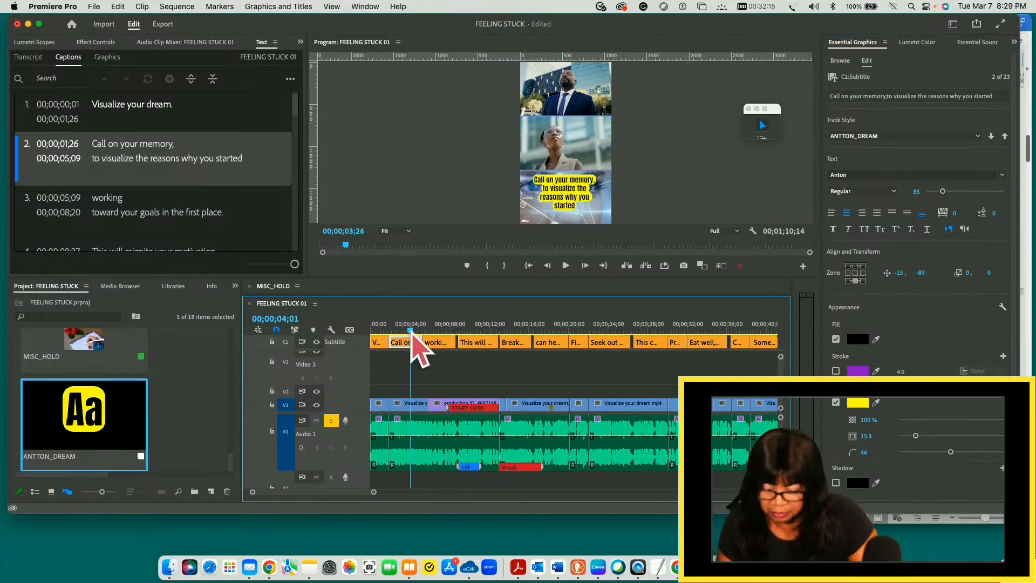
pyautogui.click(435, 345)
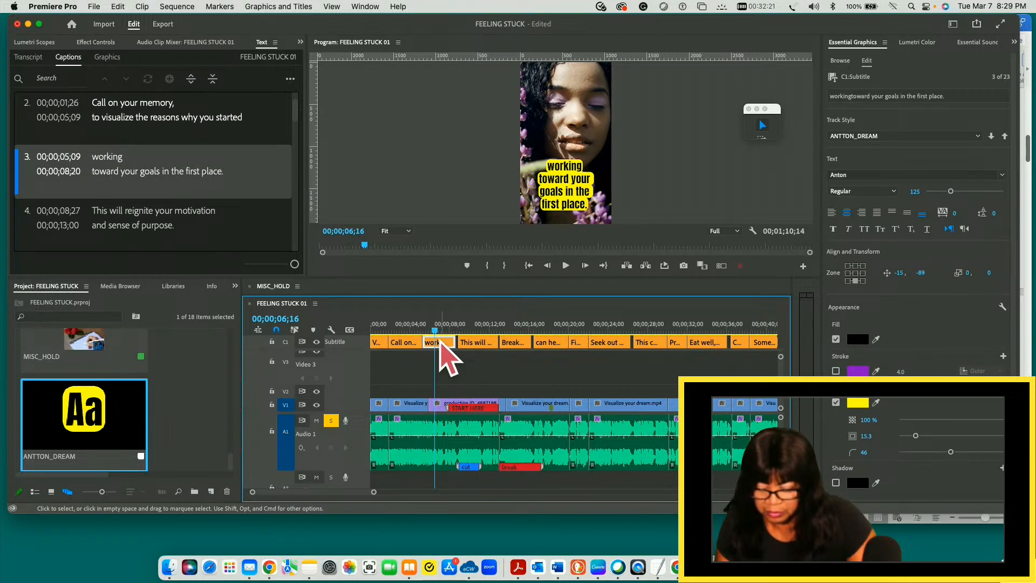
pyautogui.moveTo(435, 331); pyautogui.dragTo(471, 333)
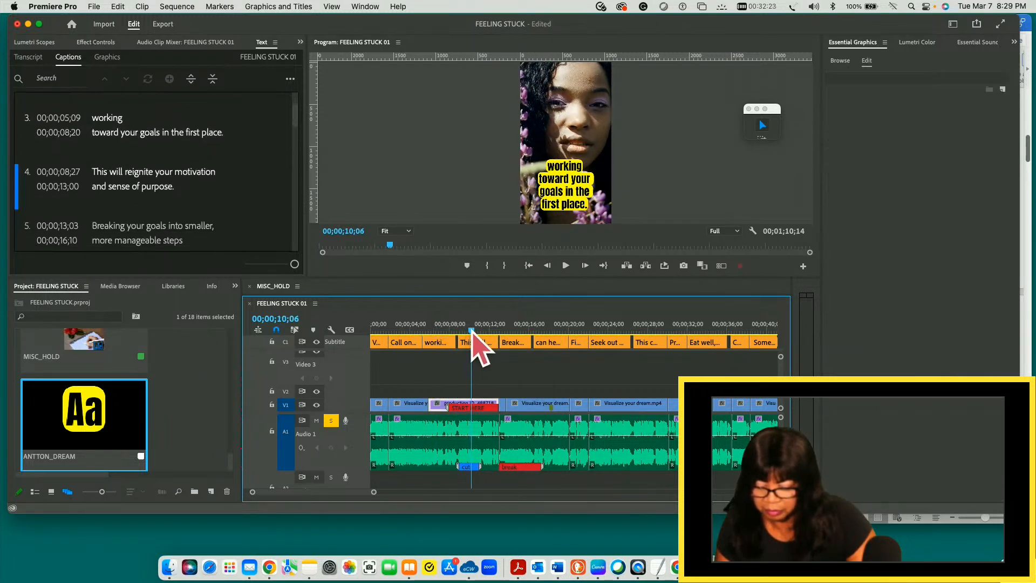
pyautogui.click(484, 344)
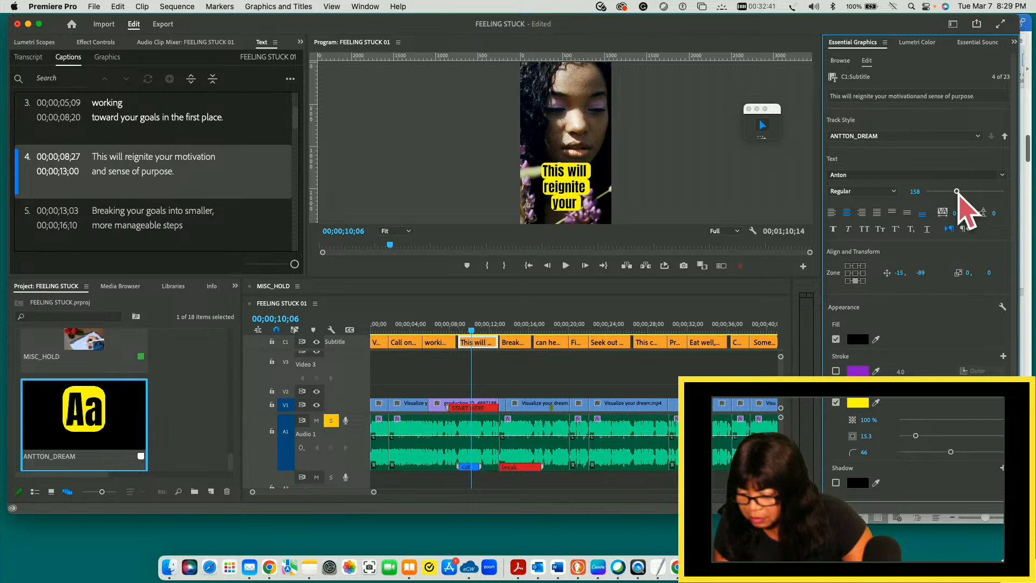
pyautogui.moveTo(958, 192); pyautogui.dragTo(943, 193)
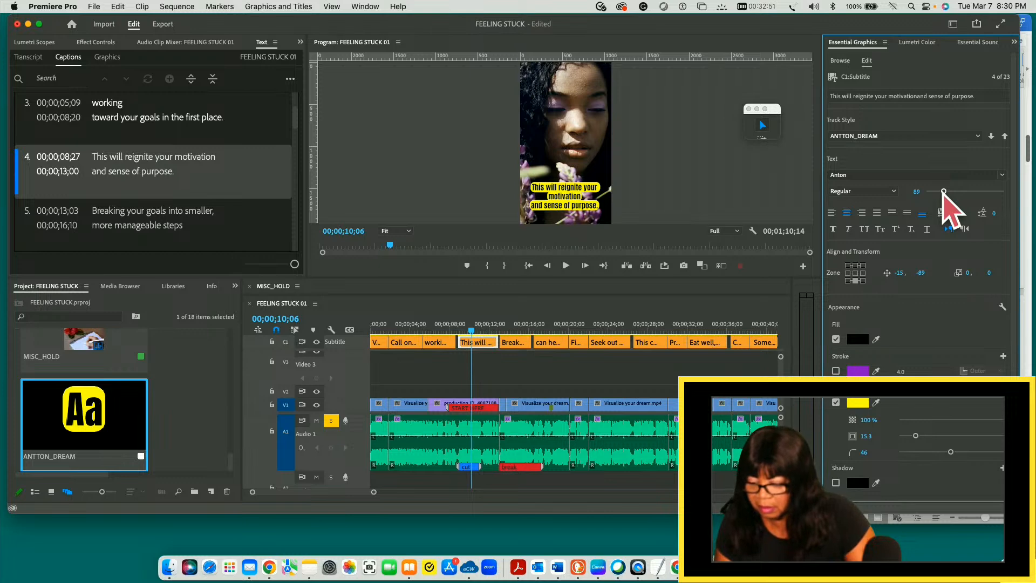
pyautogui.moveTo(944, 192); pyautogui.dragTo(942, 192)
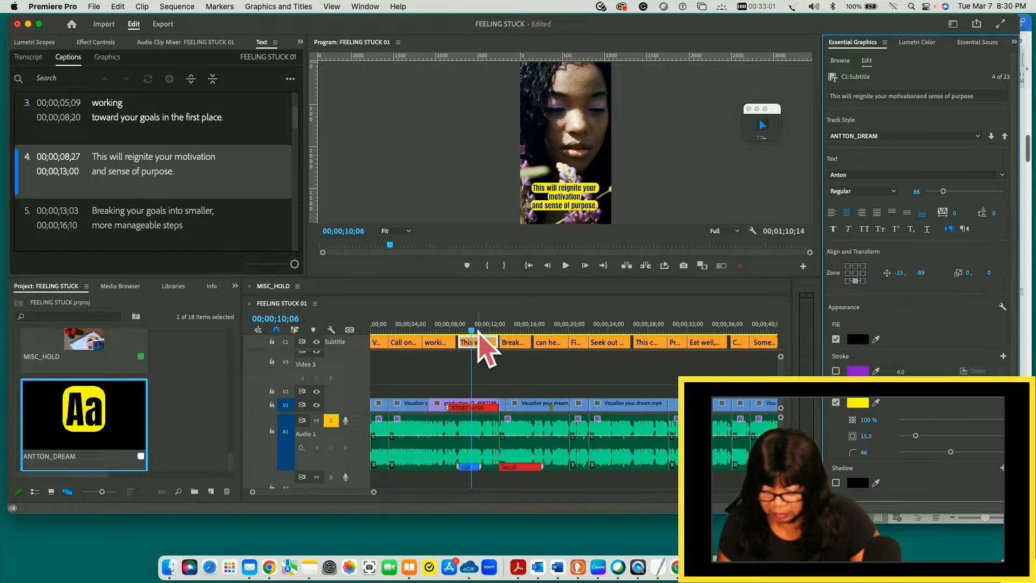
# - Reduce the font size of the fifth caption, "Breaking your goals into smaller, more manageable steps," to 86
pyautogui.moveTo(475, 331); pyautogui.dragTo(513, 331)
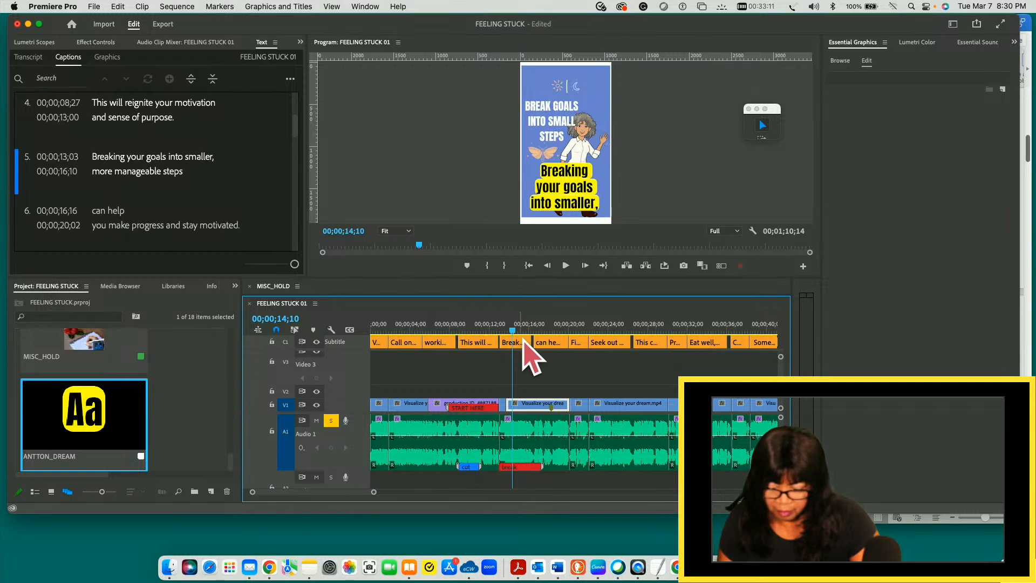
pyautogui.click(522, 343)
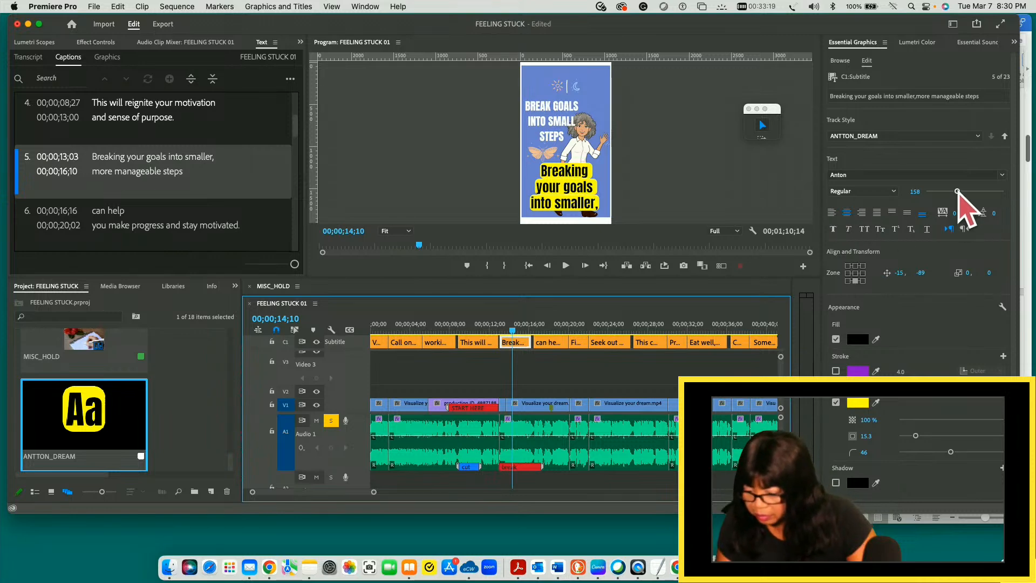
pyautogui.moveTo(957, 192); pyautogui.dragTo(943, 192)
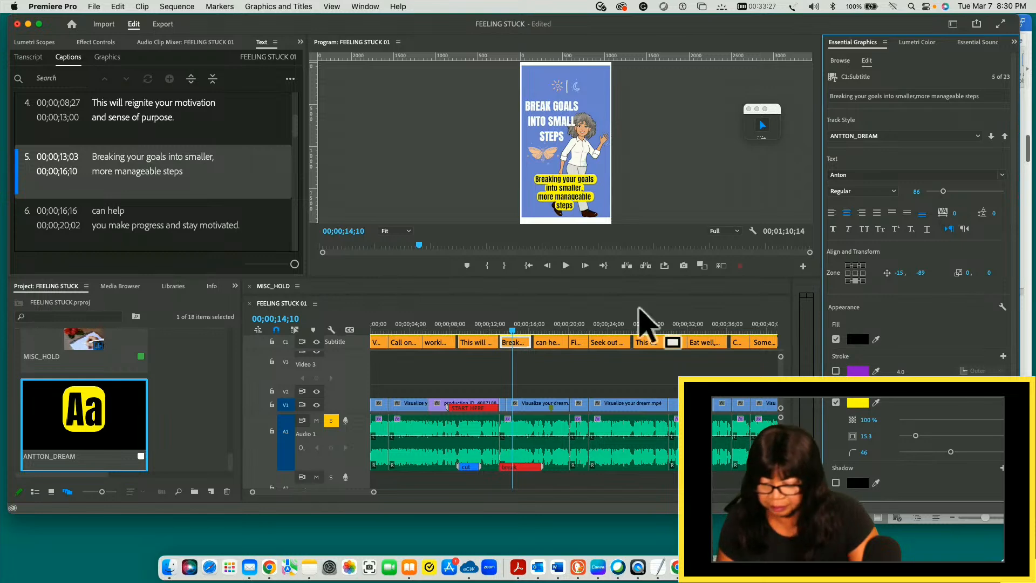
# - Set the font size of the sixth caption, "can help you make progress and stay motivated," to exactly 85
pyautogui.click(545, 344)
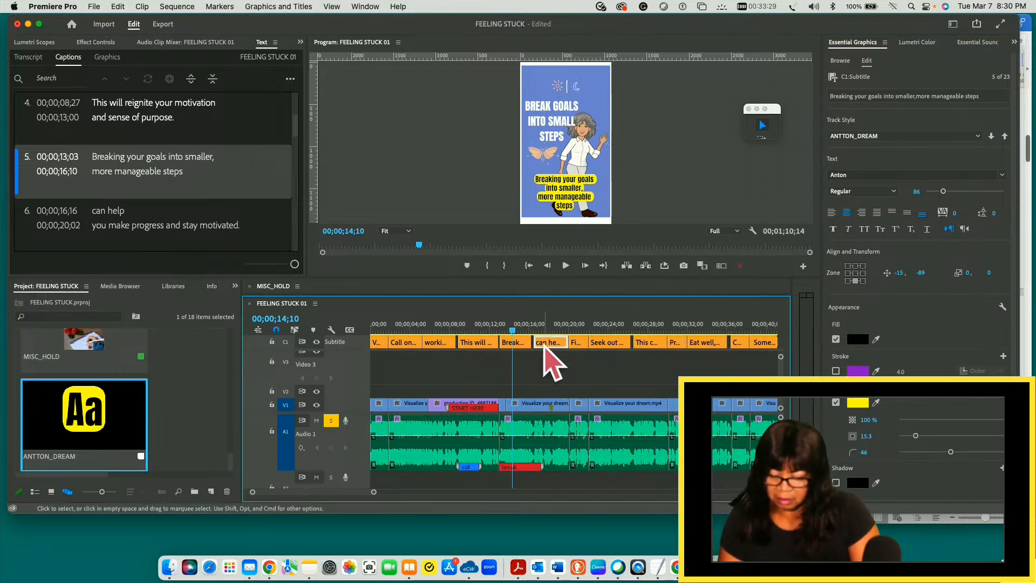
pyautogui.moveTo(513, 329); pyautogui.dragTo(543, 330)
pyautogui.click(551, 343)
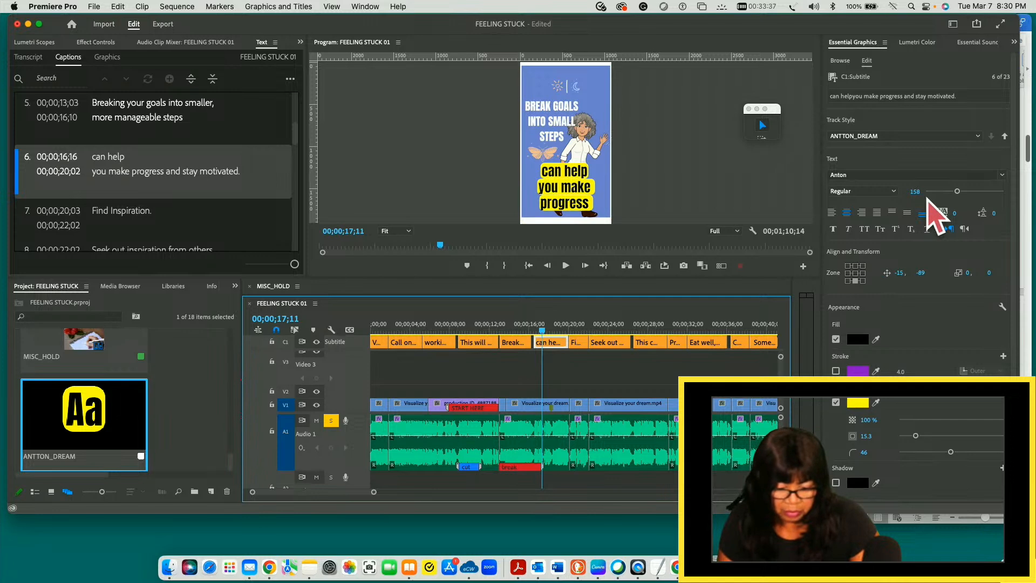
pyautogui.moveTo(957, 192); pyautogui.dragTo(943, 192)
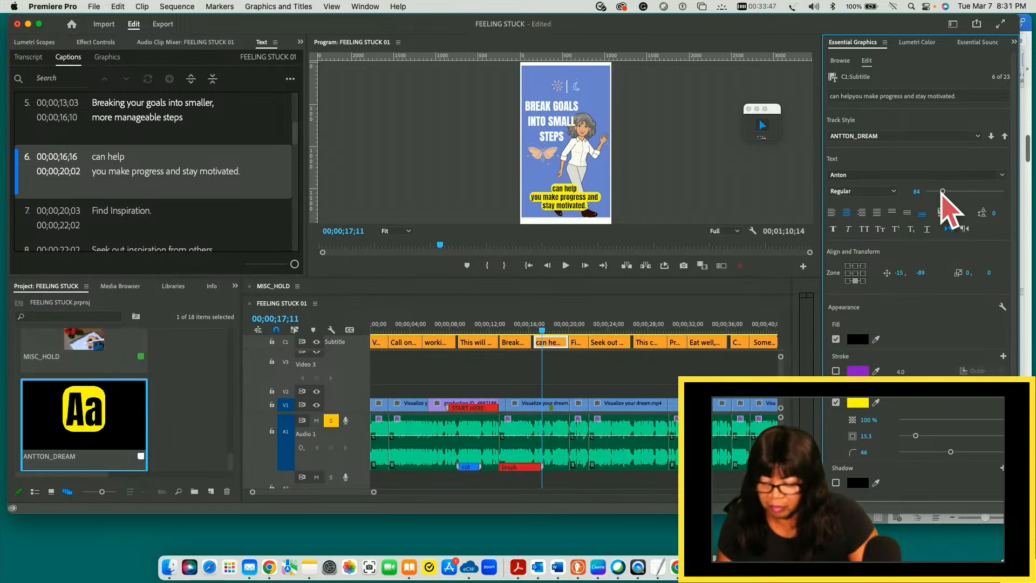
pyautogui.click(913, 191)
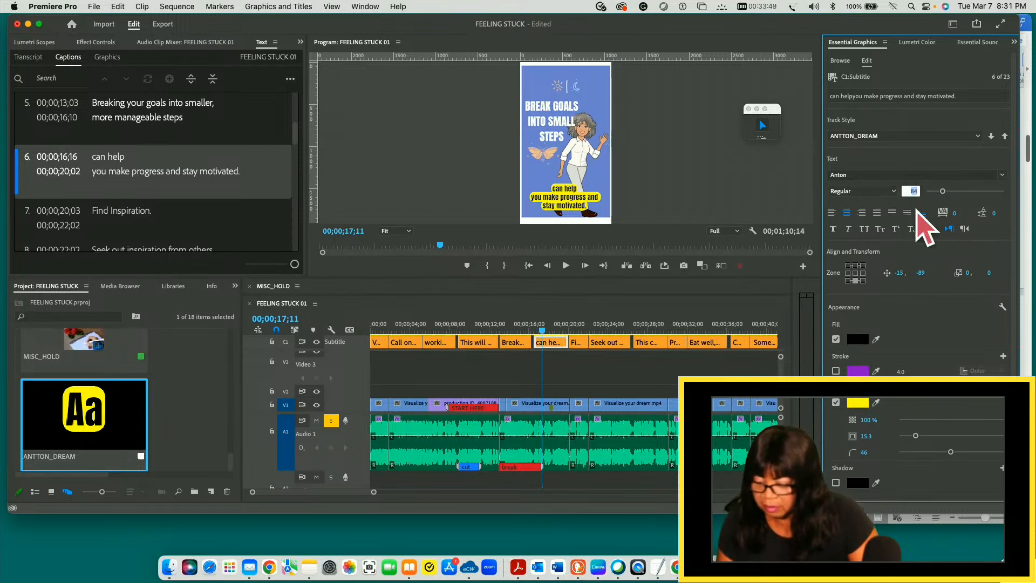
pyautogui.write('8')
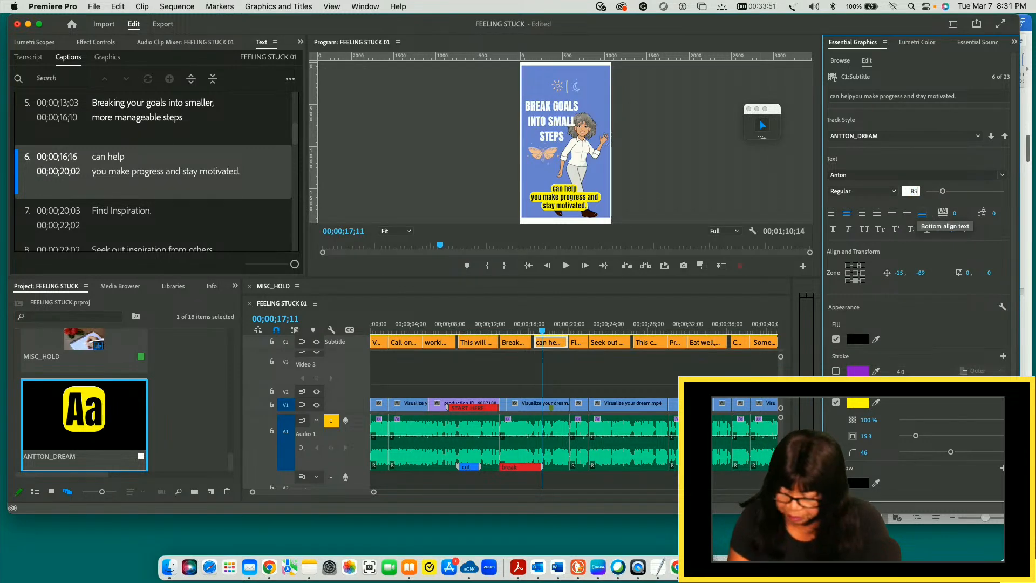
pyautogui.click(980, 192)
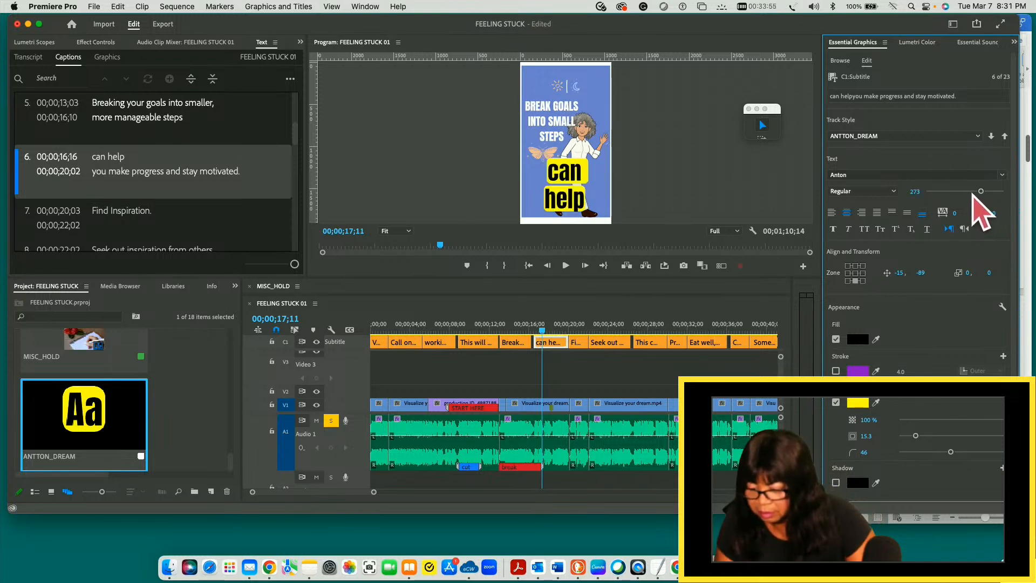
pyautogui.click(914, 191)
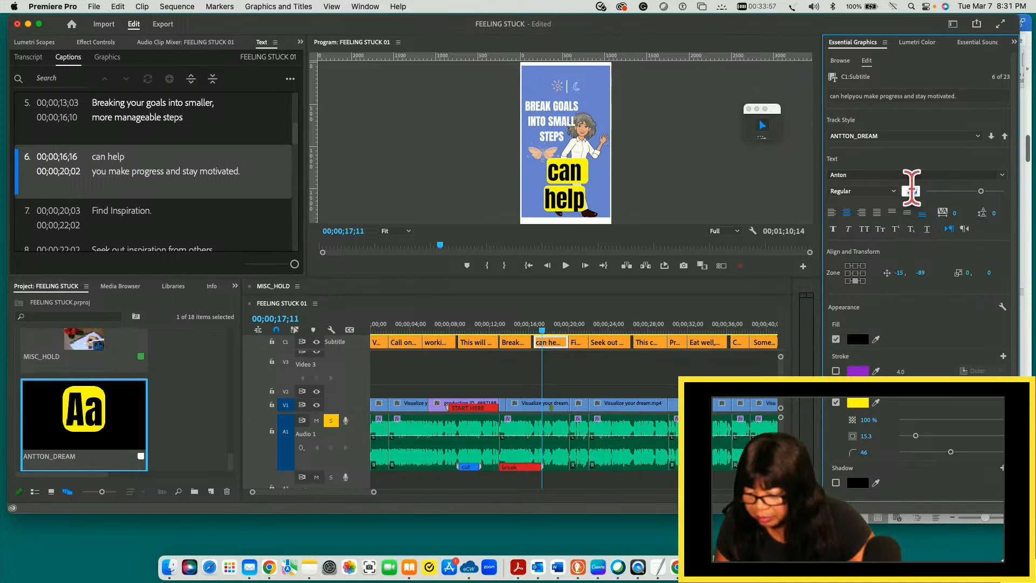
pyautogui.write('8')
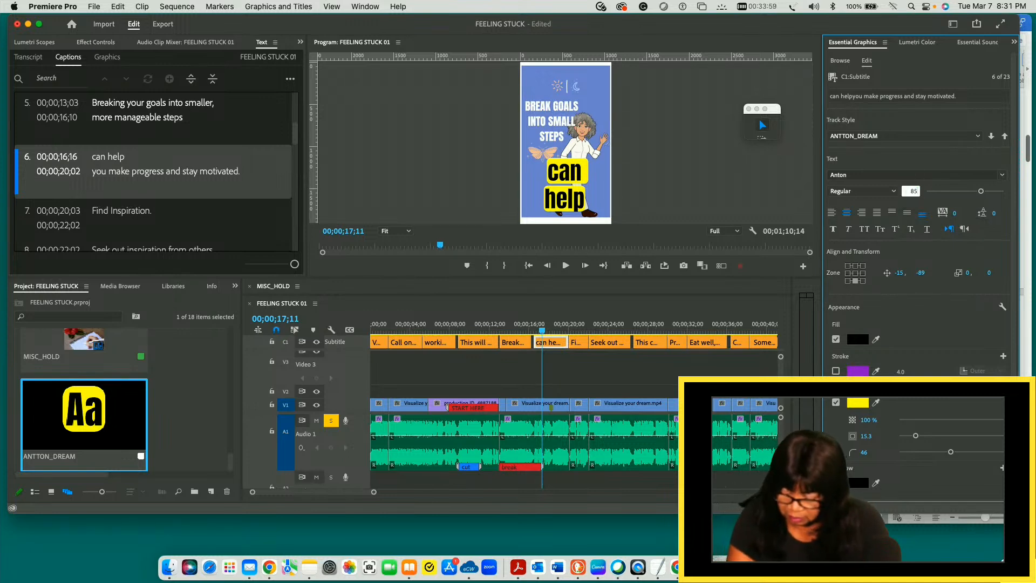
pyautogui.write('5')
pyautogui.press('Return')
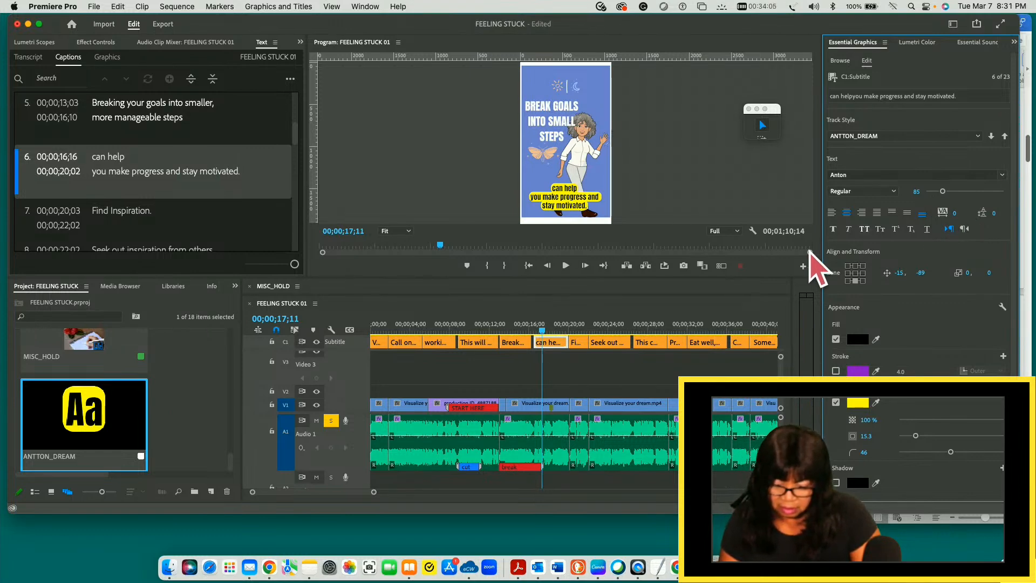
# - Check the seventh caption, save the project, and reduce the font size of the eighth caption, "Seek out inspiration from others," to 86
pyautogui.moveTo(544, 331); pyautogui.dragTo(574, 332)
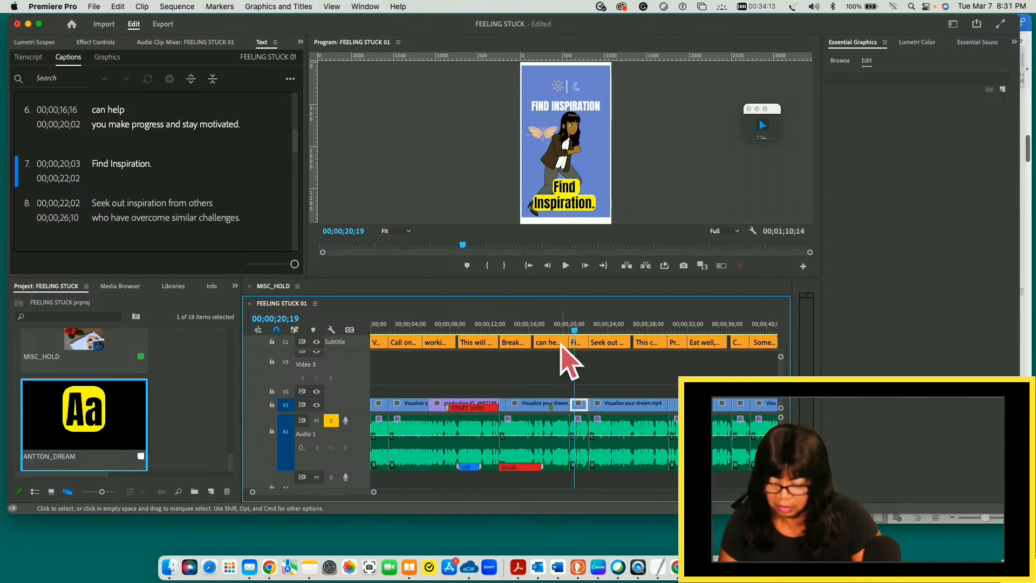
pyautogui.click(579, 343)
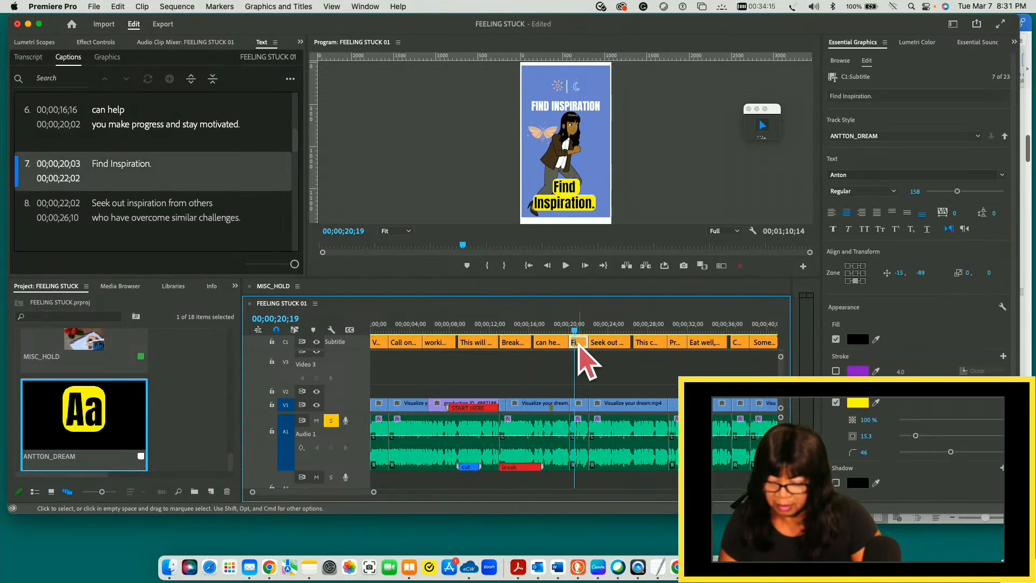
pyautogui.click(607, 343)
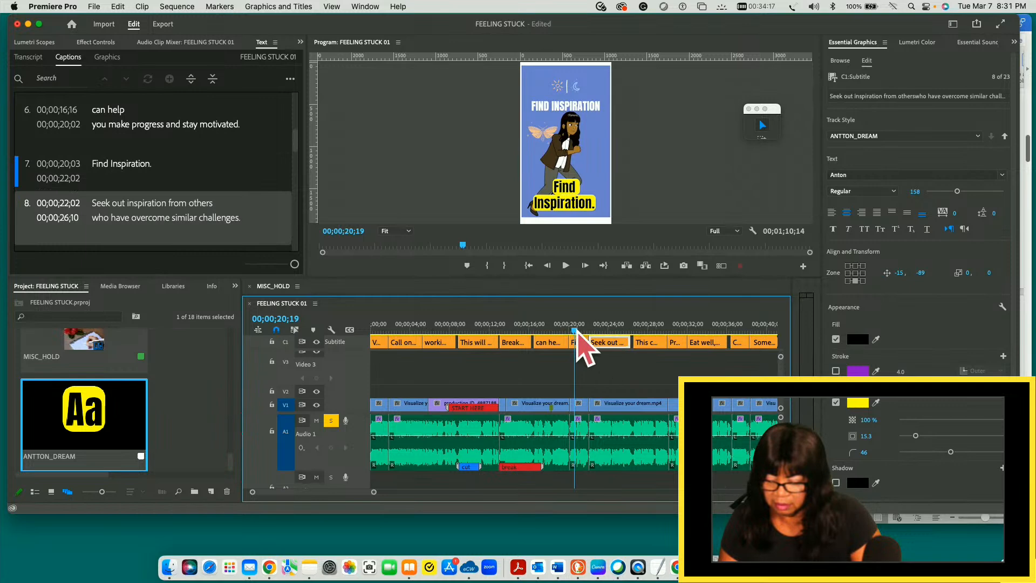
pyautogui.moveTo(577, 330); pyautogui.dragTo(605, 331)
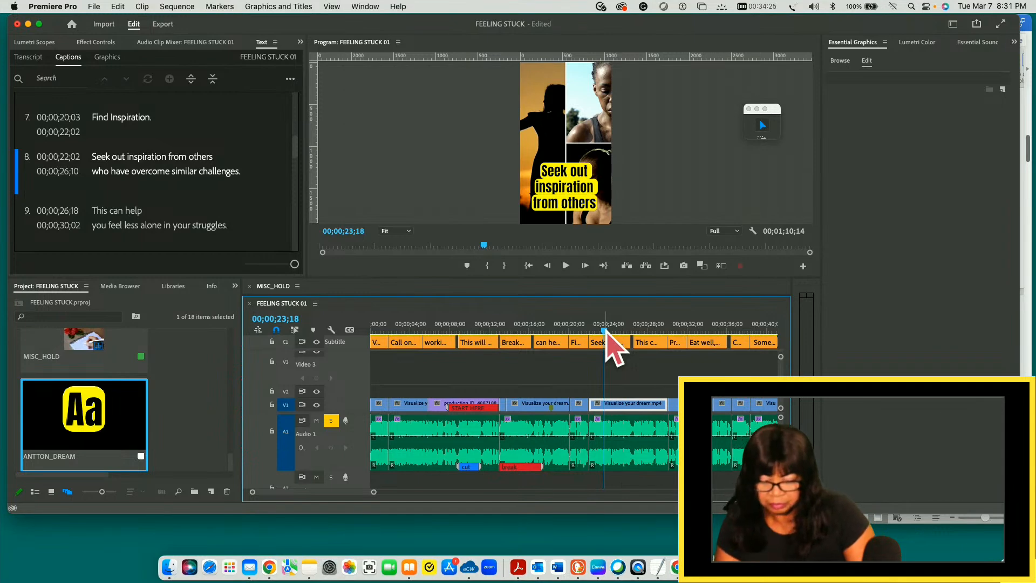
pyautogui.press('super+s')
pyautogui.click(615, 343)
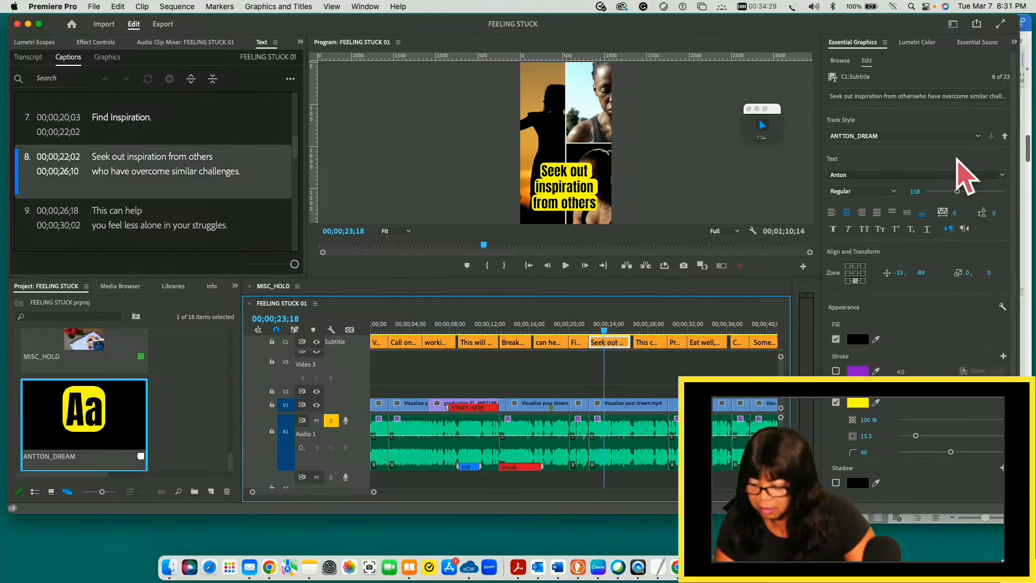
pyautogui.moveTo(959, 193); pyautogui.dragTo(943, 192)
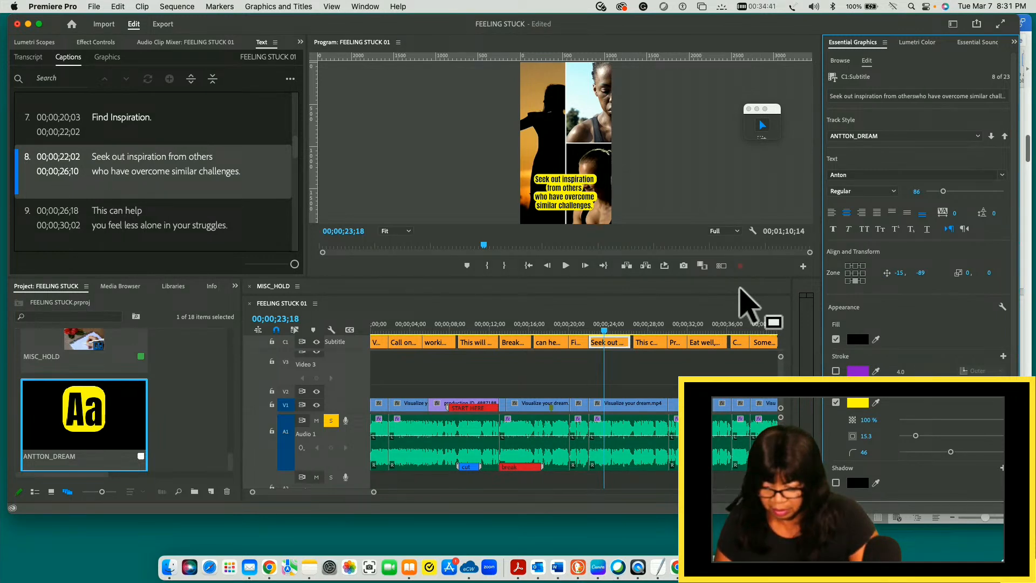
# - Reduce the font size of the ninth caption, "This can help you feel less alone in your struggles," to 86
pyautogui.moveTo(605, 334); pyautogui.dragTo(645, 345)
pyautogui.click(646, 344)
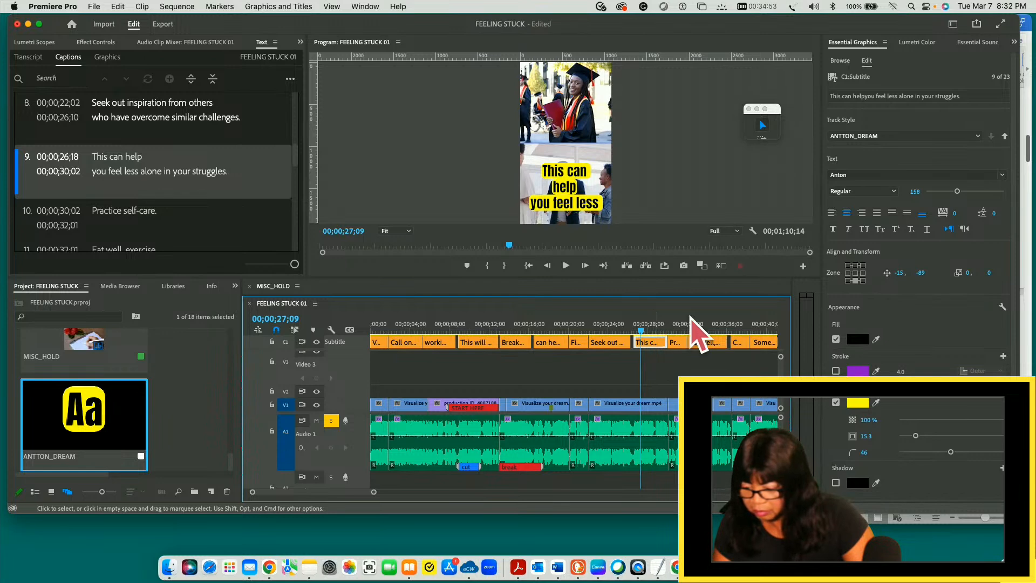
pyautogui.moveTo(958, 191); pyautogui.dragTo(942, 192)
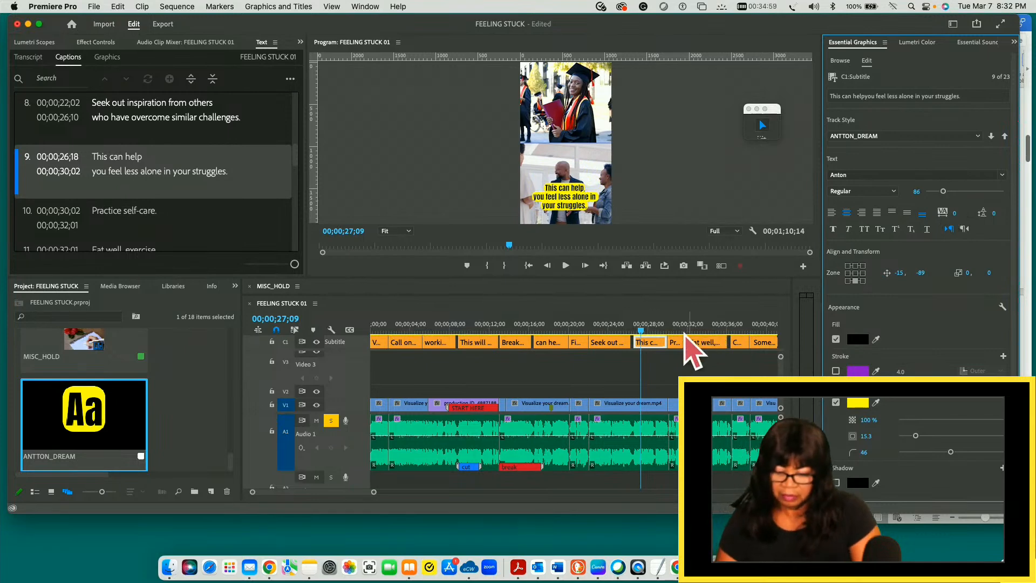
pyautogui.click(653, 344)
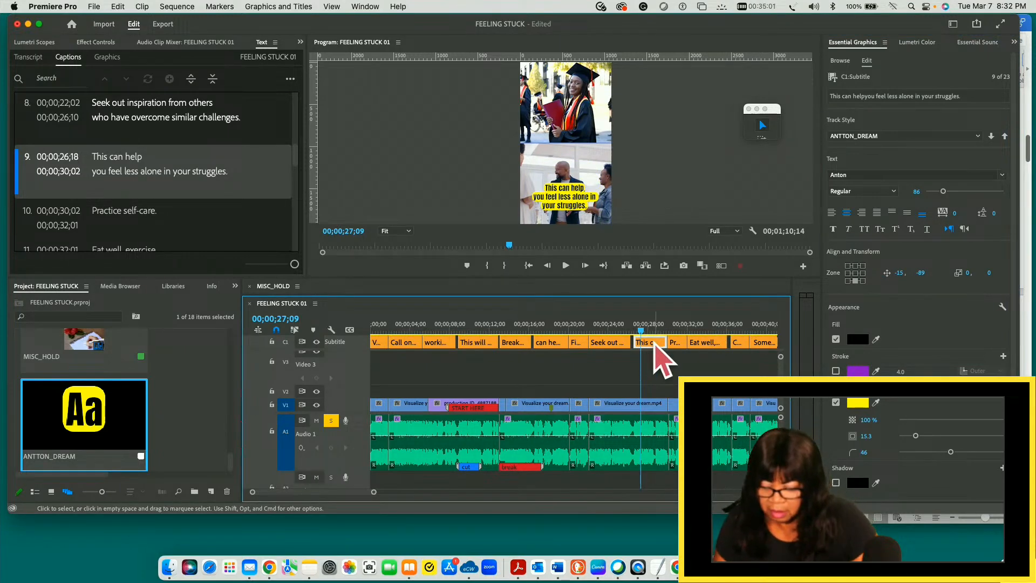
# - Check the tenth caption, "Practice self-care," and reduce the font size of the eleventh caption, "Eat well, exercise and get enough sleep," to 86
pyautogui.moveTo(644, 330); pyautogui.dragTo(679, 342)
pyautogui.click(680, 342)
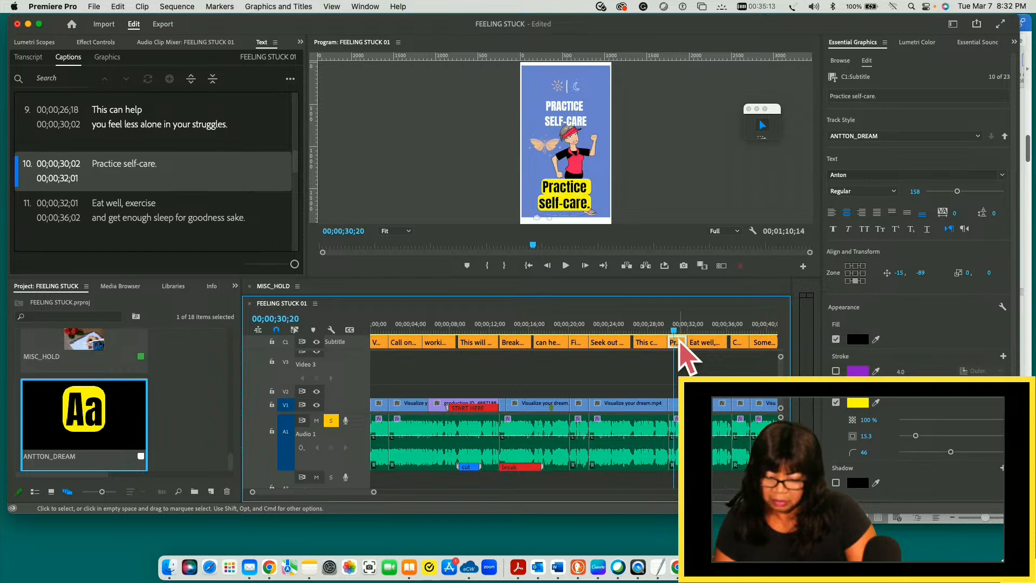
pyautogui.click(710, 343)
pyautogui.moveTo(674, 329); pyautogui.dragTo(700, 327)
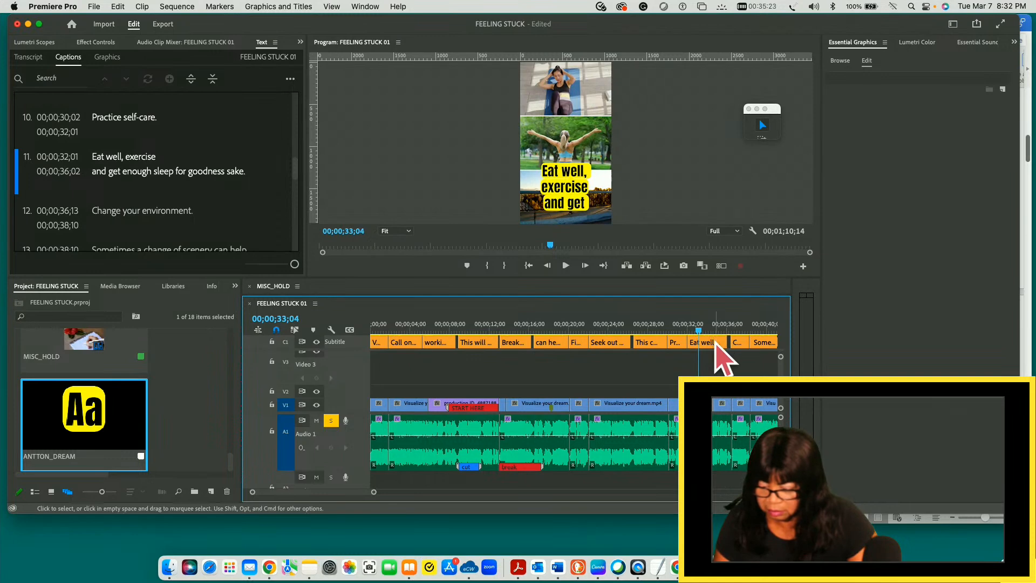
pyautogui.click(713, 342)
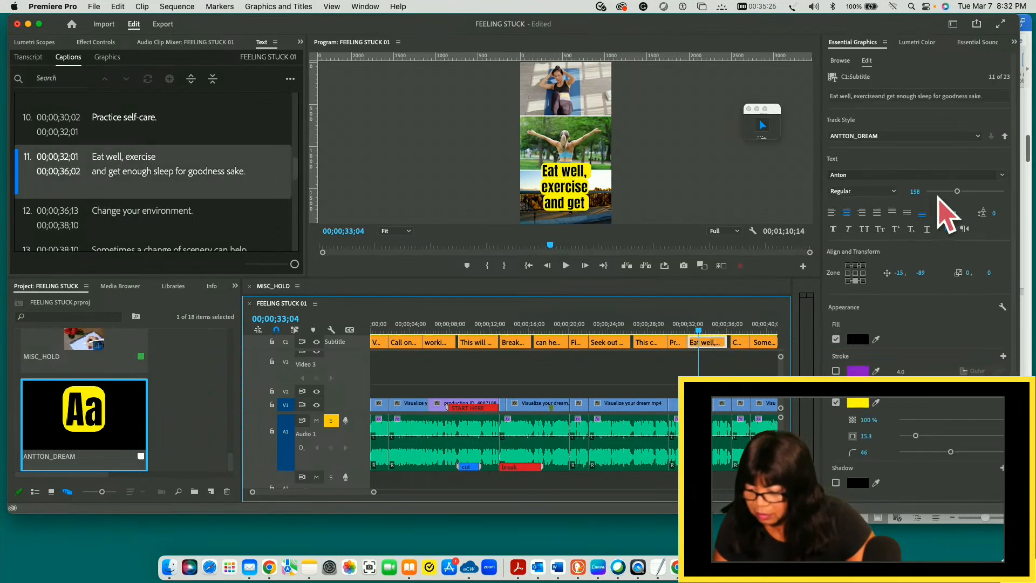
pyautogui.moveTo(957, 191); pyautogui.dragTo(943, 192)
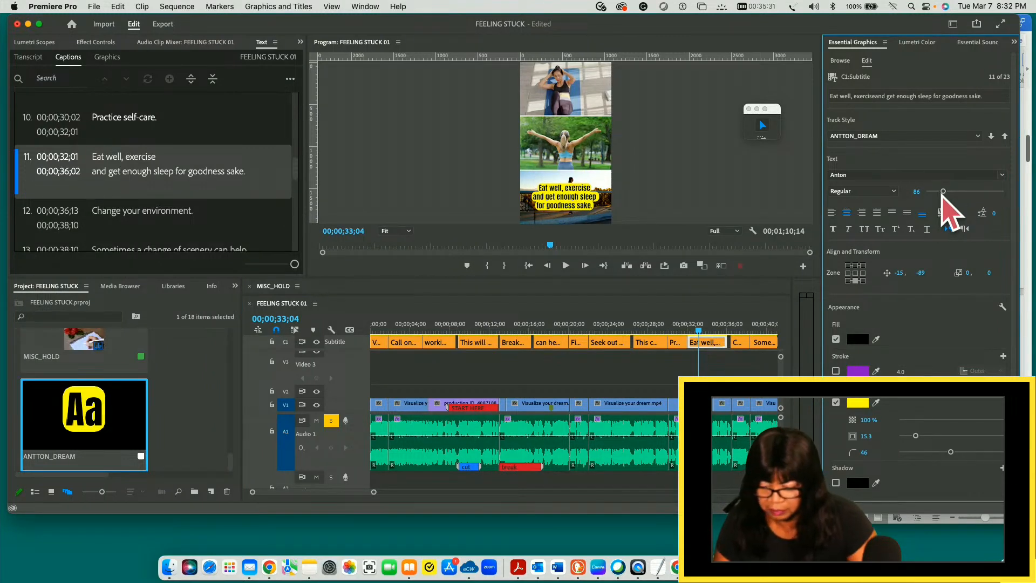
# - Check the twelfth caption and reduce the font size of the thirteenth caption, "Sometimes a change of scenery can help," to 86
pyautogui.click(738, 342)
pyautogui.moveTo(700, 331); pyautogui.dragTo(737, 332)
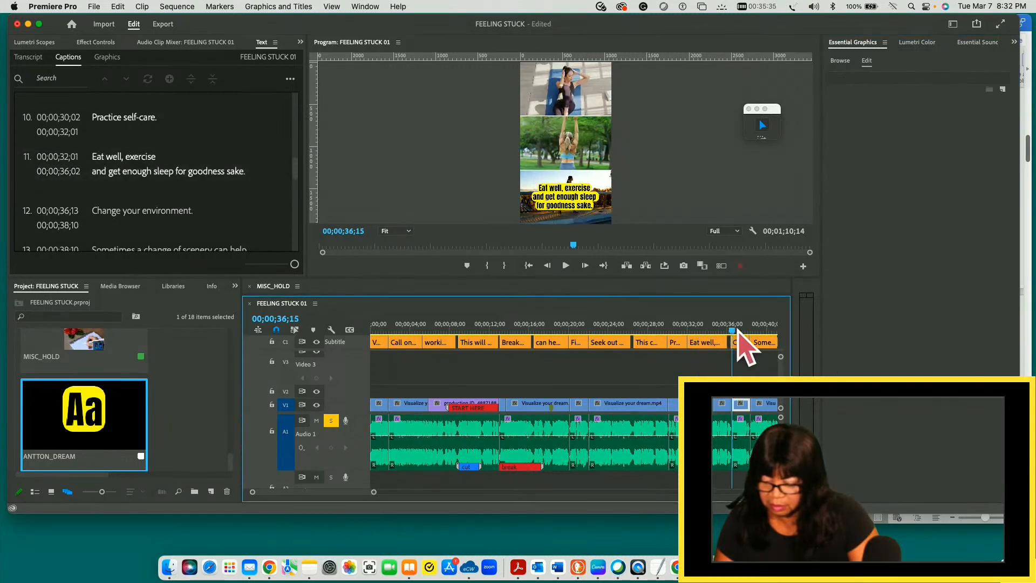
pyautogui.click(763, 344)
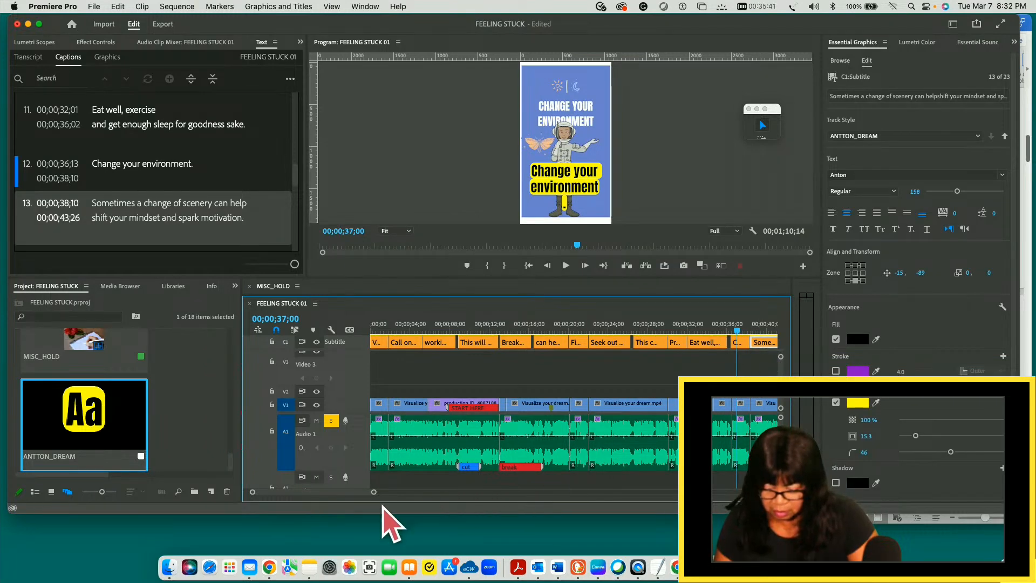
pyautogui.hscroll(8, 350, 496)
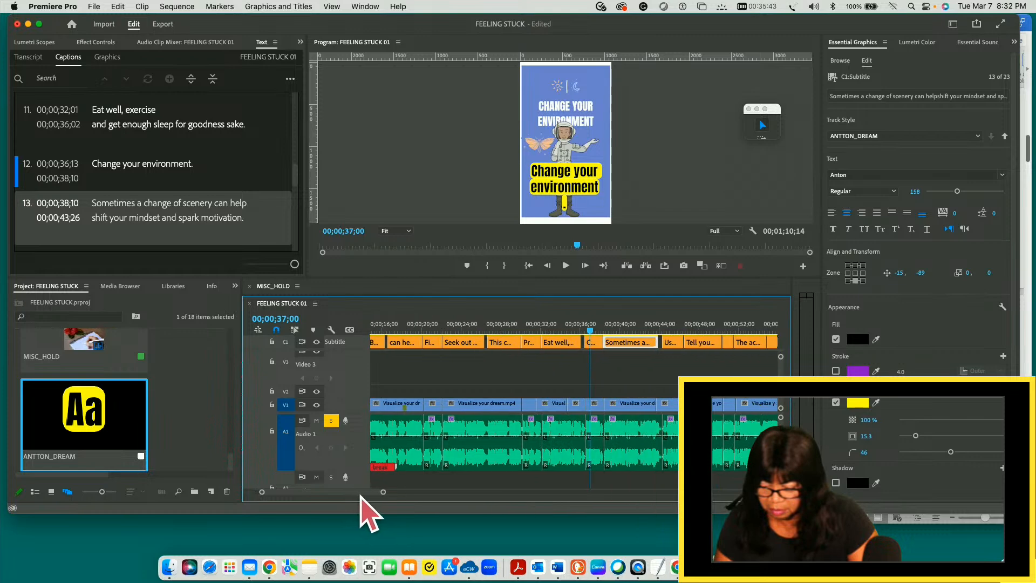
pyautogui.hscroll(3, 367, 496)
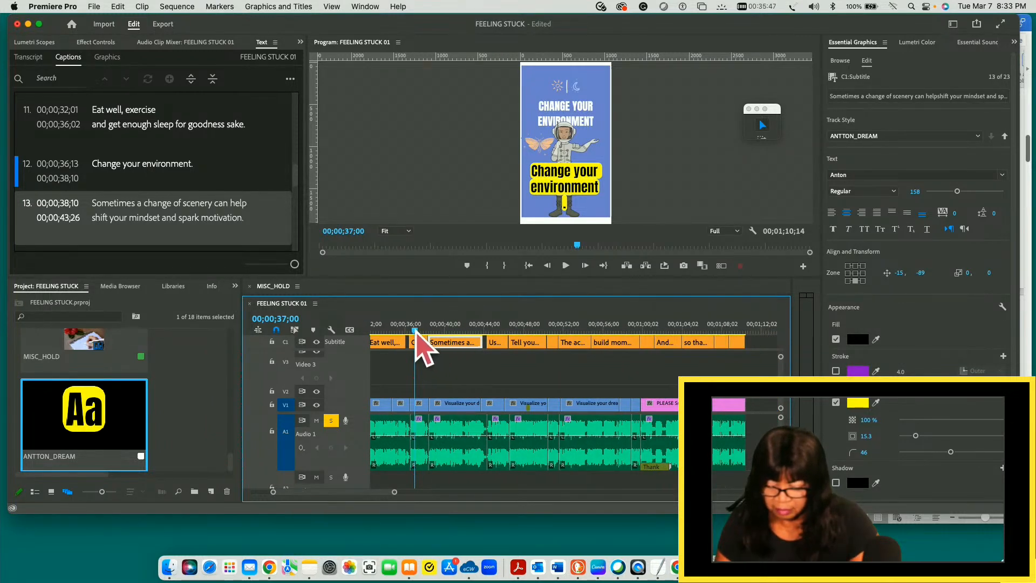
pyautogui.moveTo(415, 330); pyautogui.dragTo(447, 331)
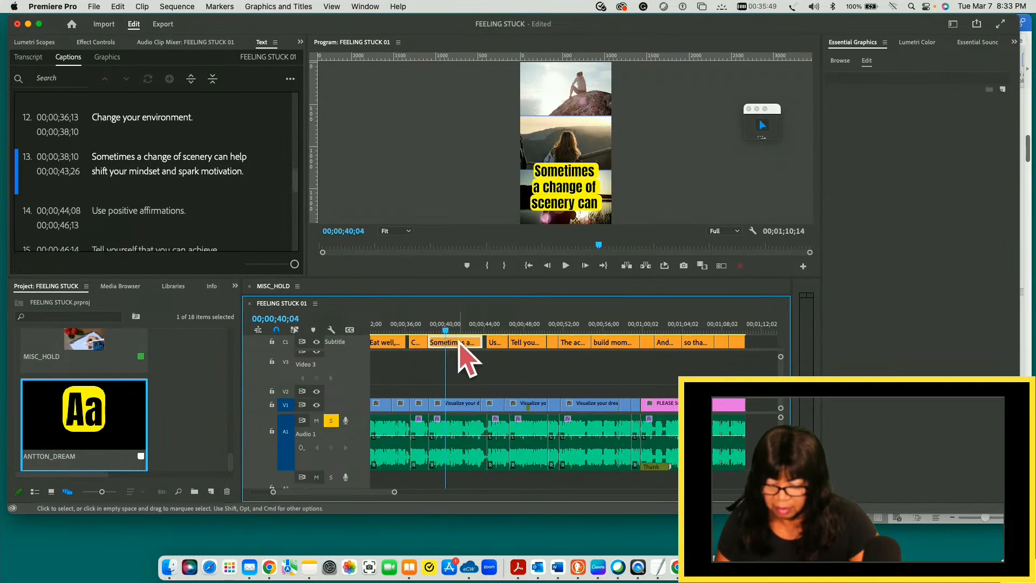
pyautogui.click(459, 342)
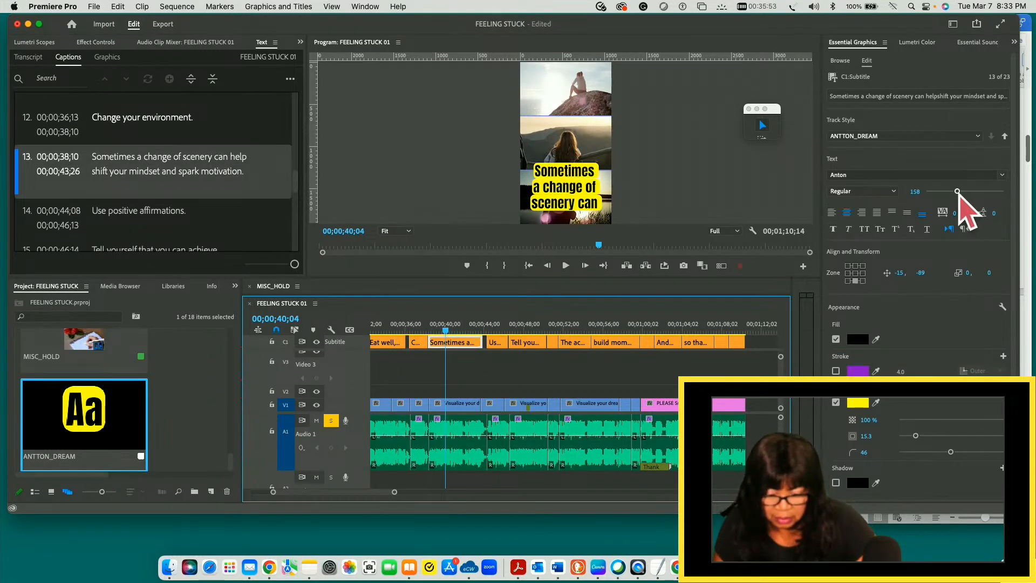
pyautogui.moveTo(958, 193); pyautogui.dragTo(943, 191)
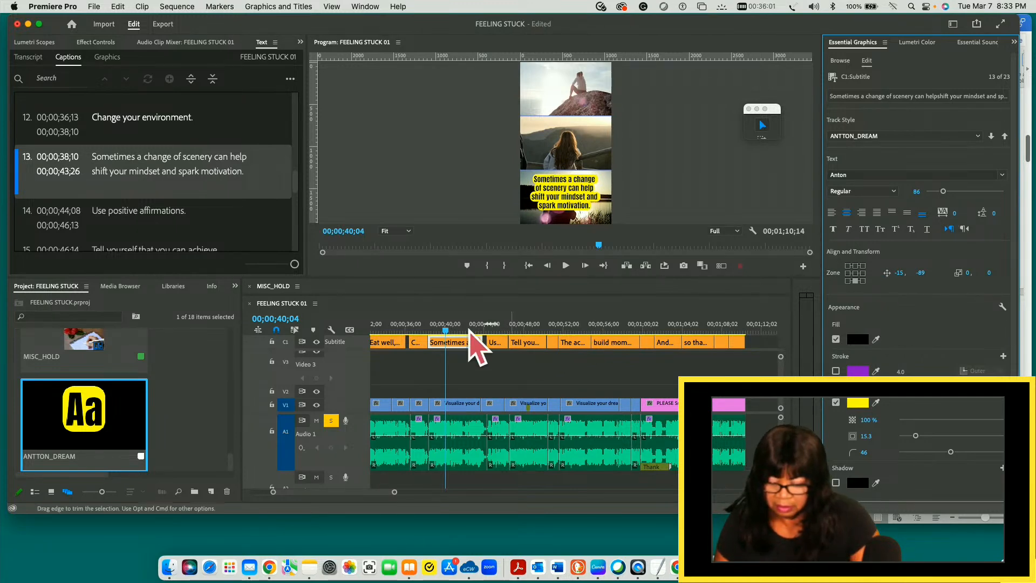
# - Check the fourteenth caption and reduce the font size of the fifteenth caption, "Tell yourself that you can achieve your goals," to 86
pyautogui.click(494, 344)
pyautogui.click(493, 333)
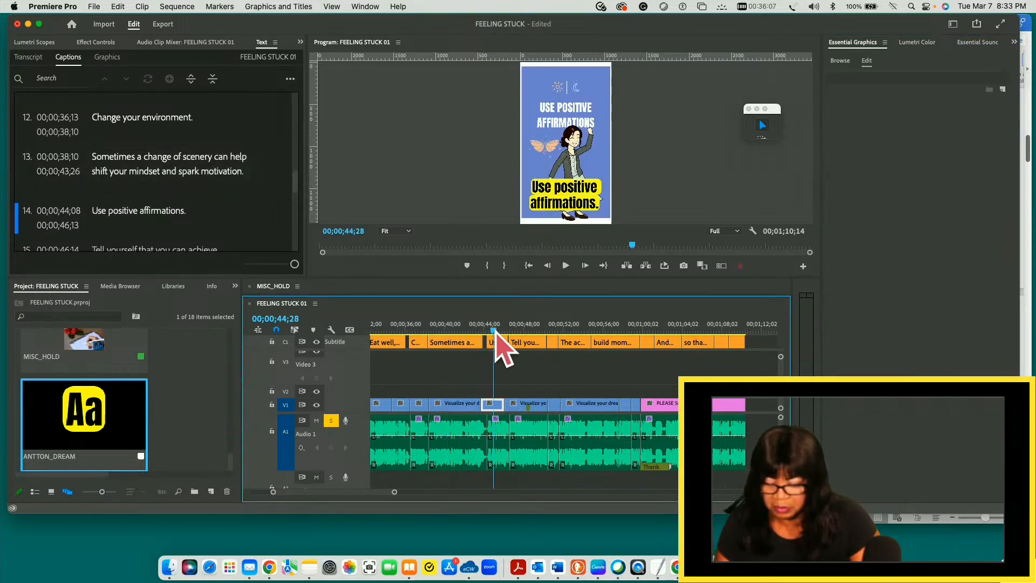
pyautogui.moveTo(496, 333); pyautogui.dragTo(517, 342)
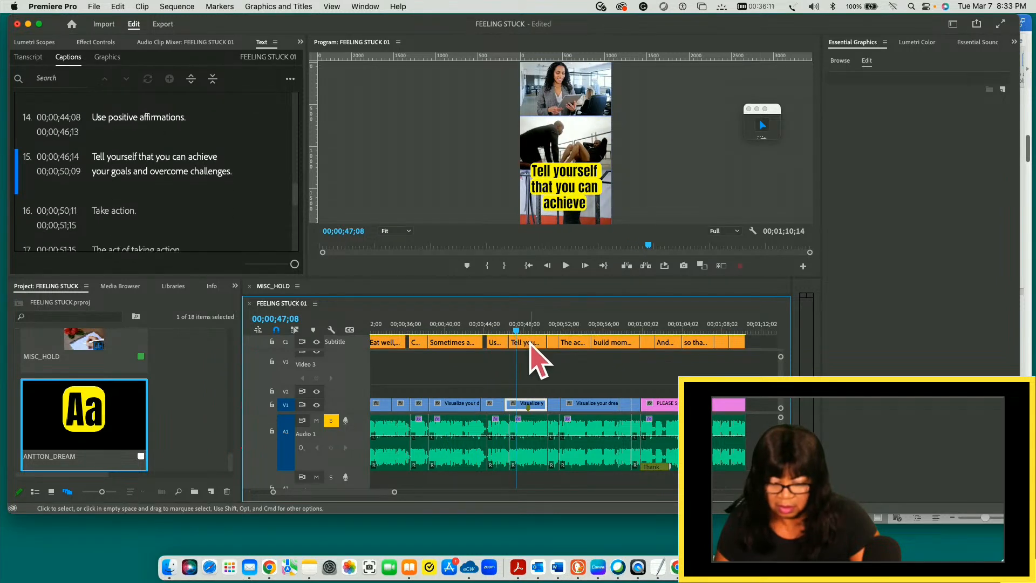
pyautogui.click(532, 344)
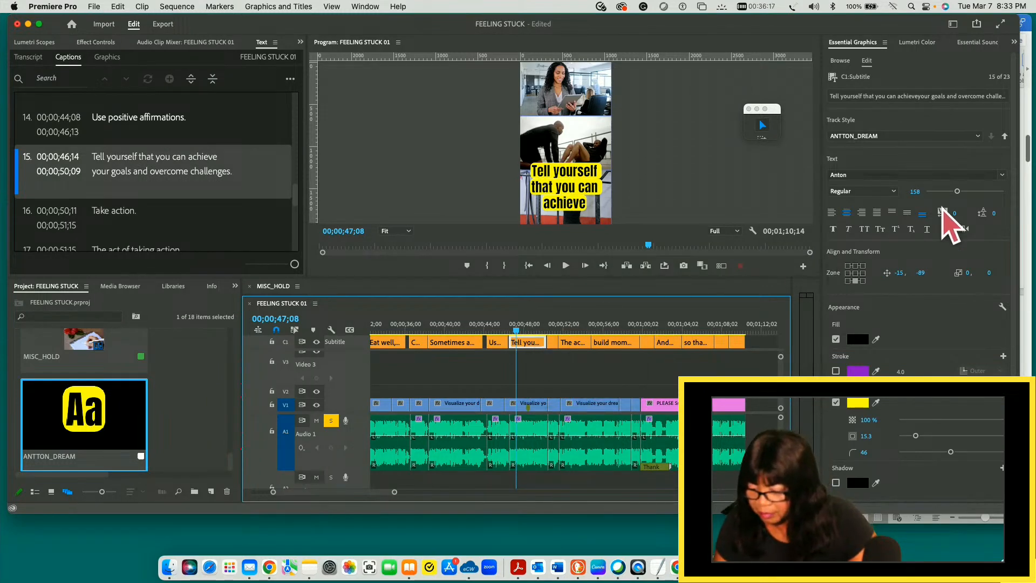
pyautogui.moveTo(956, 193); pyautogui.dragTo(943, 193)
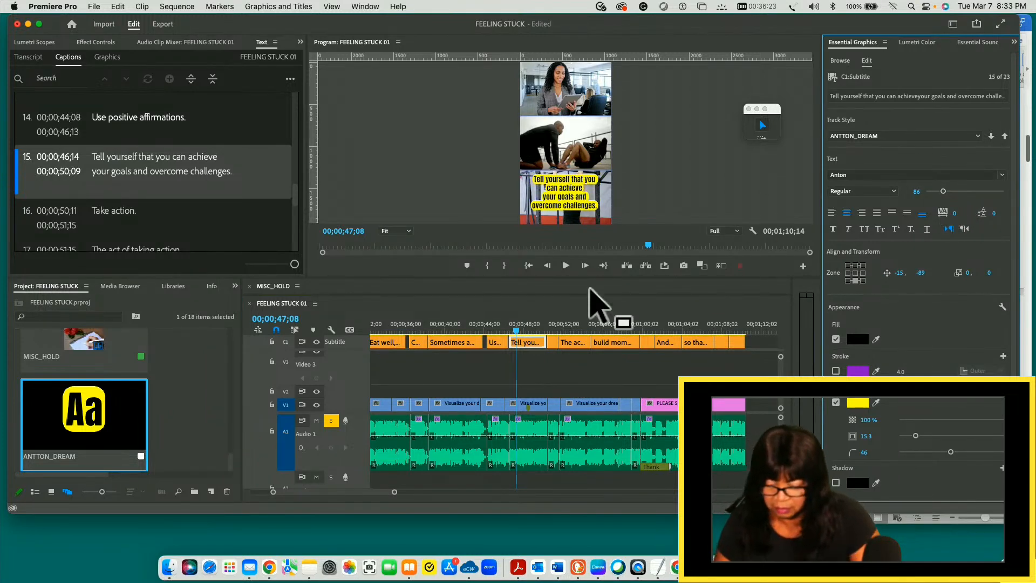
# - Check the sixteenth caption, "Take action," and reduce the font size of the seventeenth caption, "The act of taking action," to 86
pyautogui.click(553, 343)
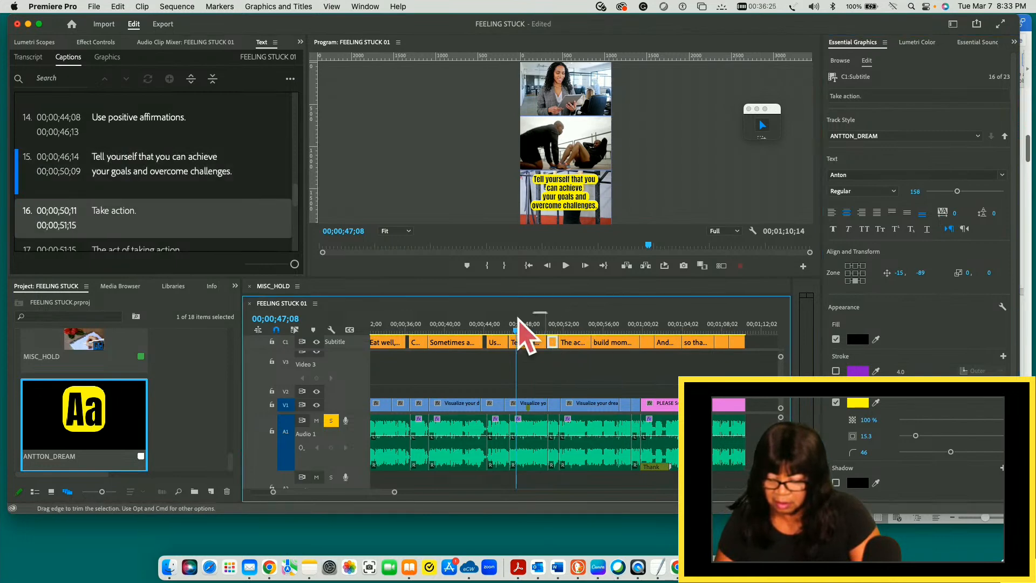
pyautogui.moveTo(517, 333); pyautogui.dragTo(563, 339)
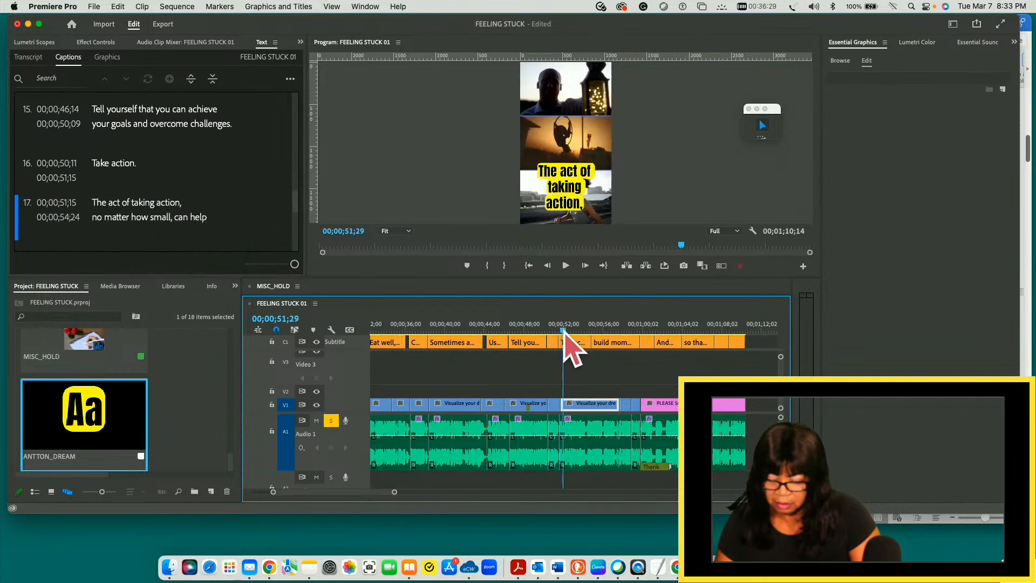
pyautogui.click(579, 344)
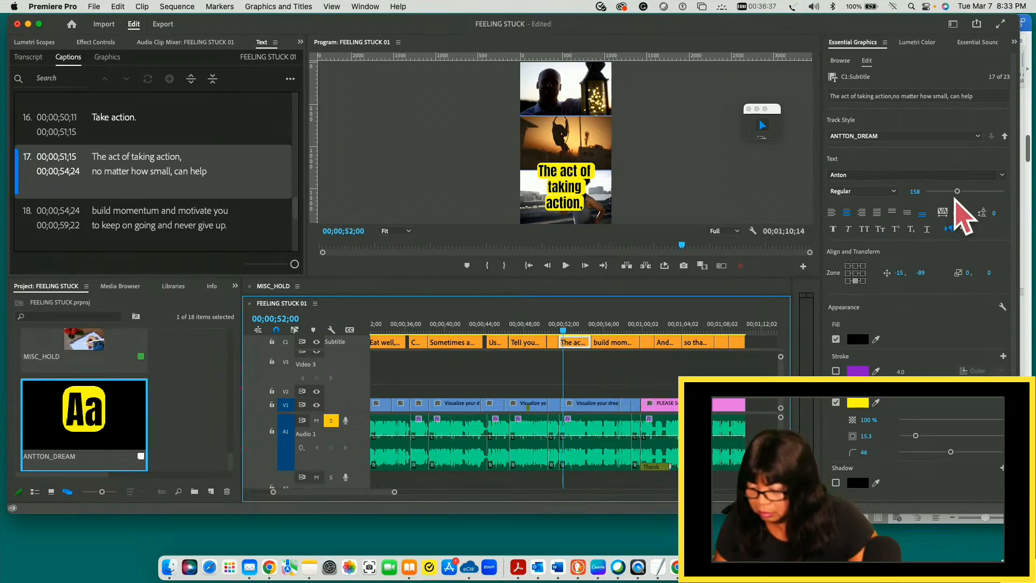
pyautogui.moveTo(956, 192); pyautogui.dragTo(943, 192)
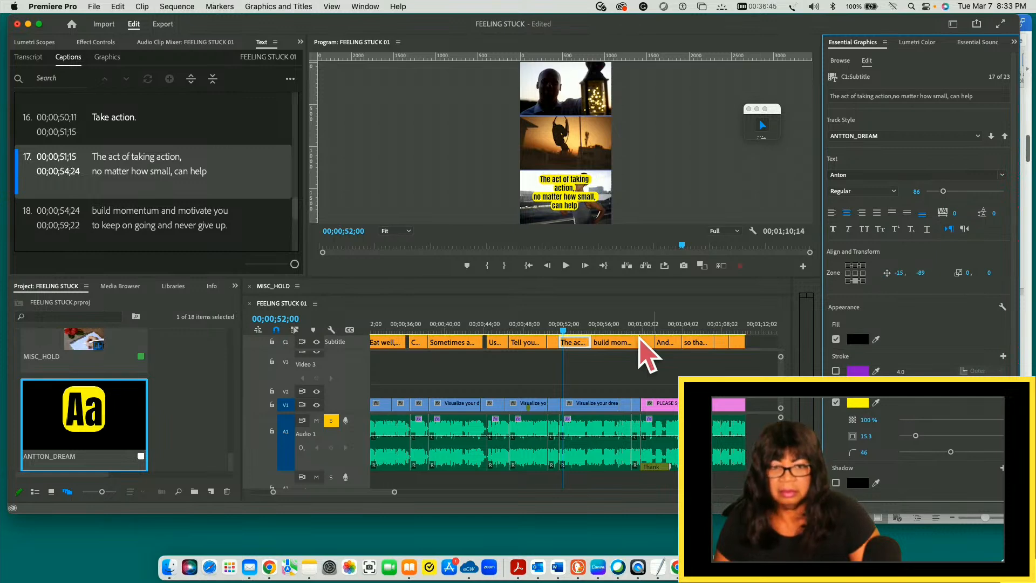
# - Reduce the font size of the eighteenth caption, "build momentum and motivate you to keep on going and never give up," to 86
pyautogui.click(614, 342)
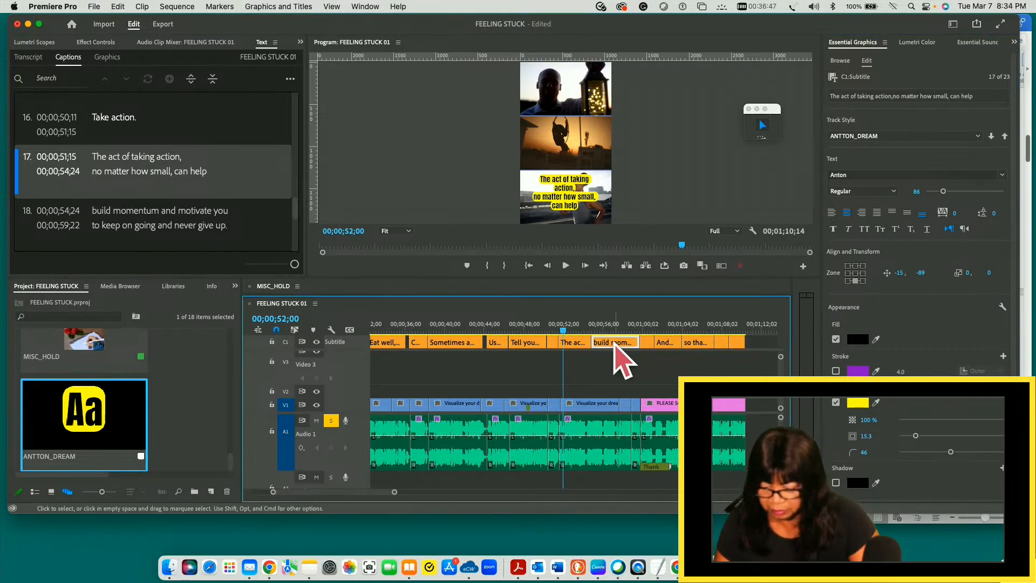
pyautogui.moveTo(563, 331); pyautogui.dragTo(611, 331)
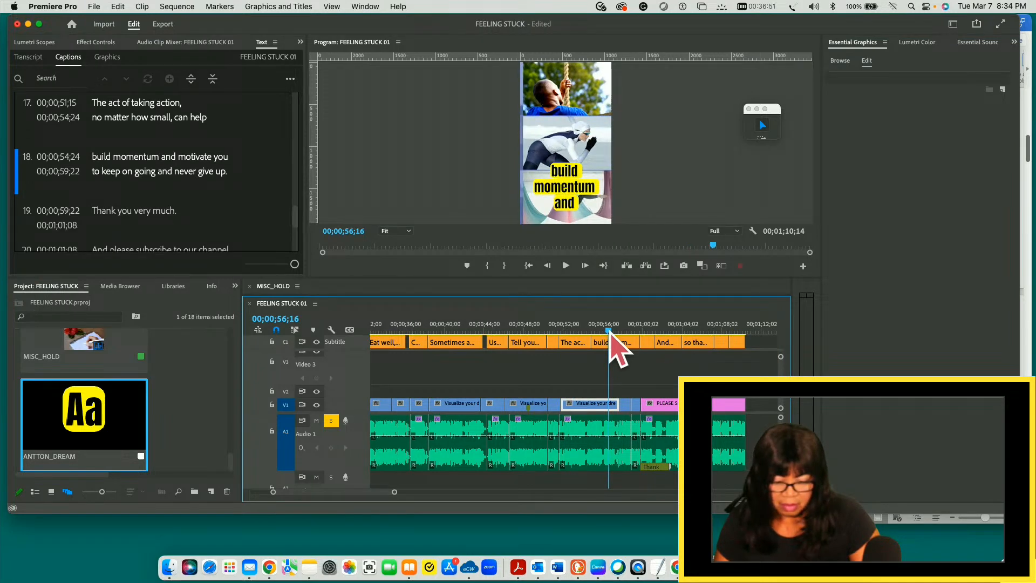
pyautogui.click(615, 343)
pyautogui.moveTo(957, 191); pyautogui.dragTo(943, 192)
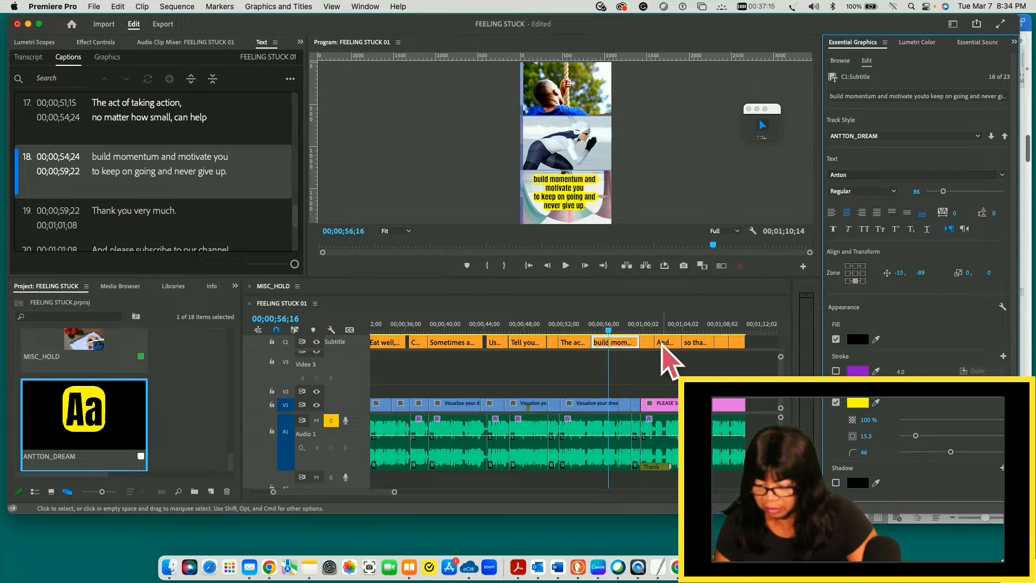
# - Set the nineteenth caption, "Thank you very much," to font size 48 and move it up to vertical position -194
pyautogui.click(648, 344)
pyautogui.moveTo(608, 329); pyautogui.dragTo(644, 327)
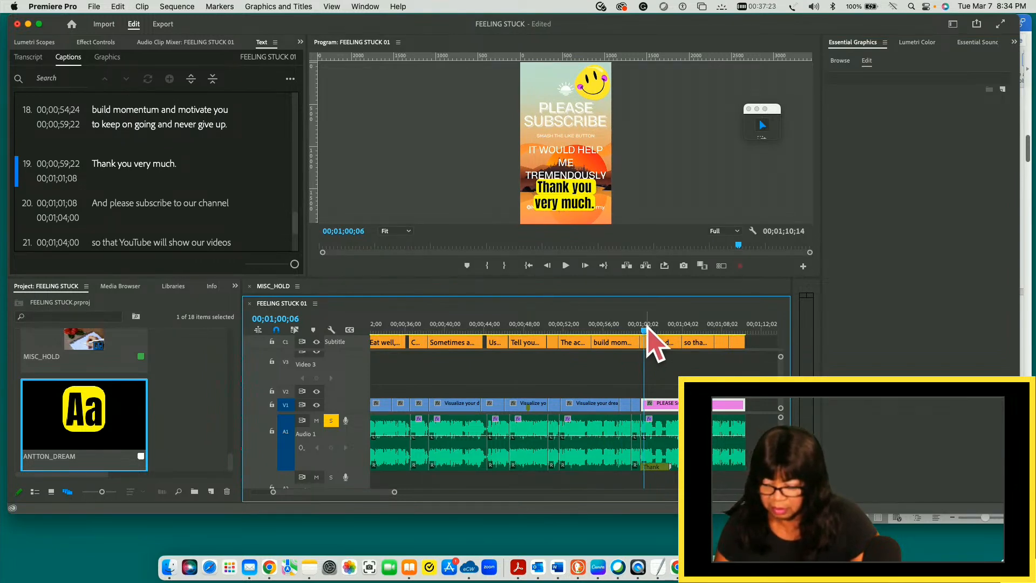
pyautogui.click(648, 343)
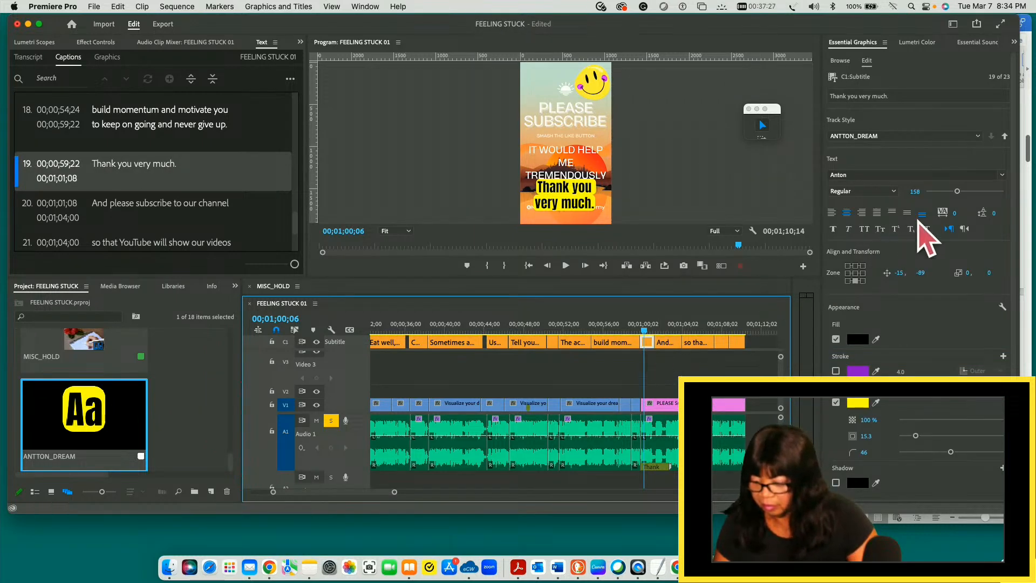
pyautogui.moveTo(957, 191); pyautogui.dragTo(935, 192)
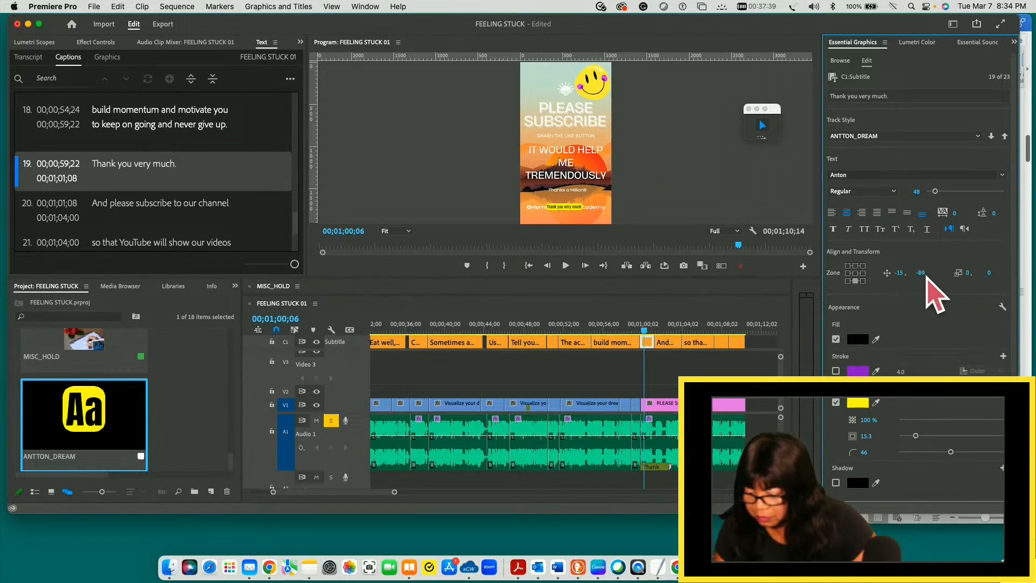
pyautogui.moveTo(925, 275); pyautogui.dragTo(863, 272)
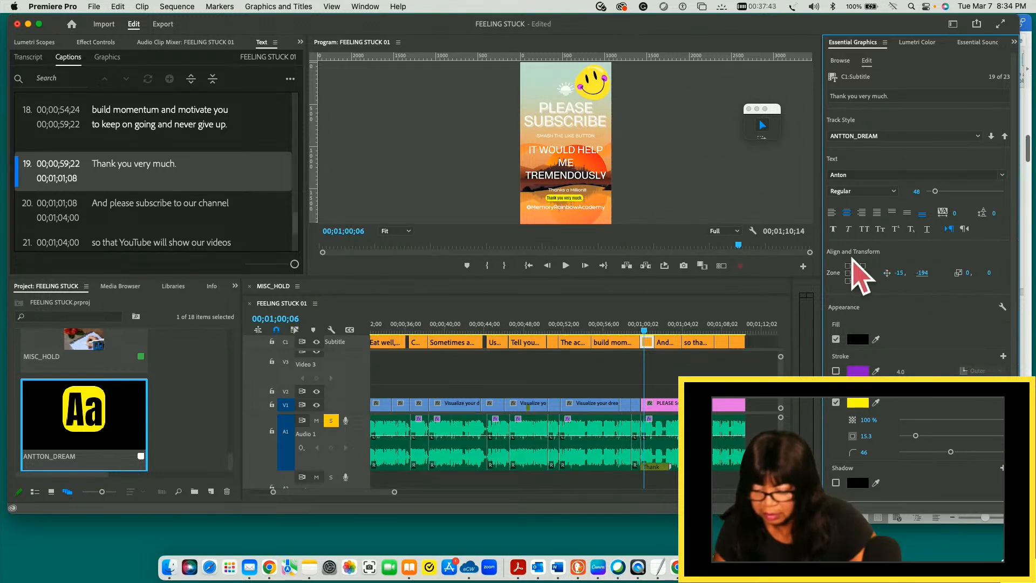
# - Set the twentieth caption, "And please subscribe to our channel," to font size 45 and move it down to vertical position 56
pyautogui.click(663, 344)
pyautogui.moveTo(644, 329); pyautogui.dragTo(665, 330)
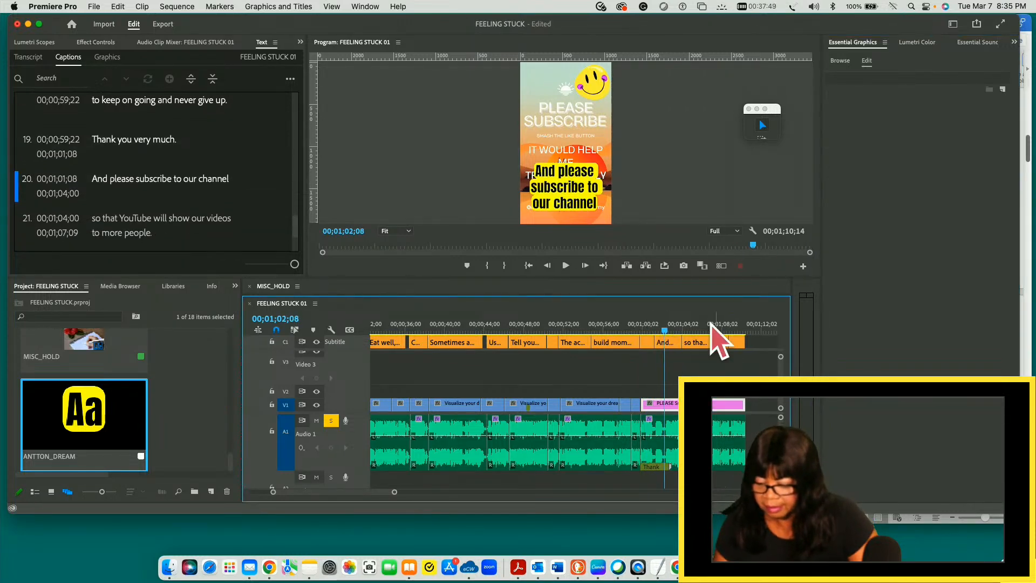
pyautogui.click(665, 344)
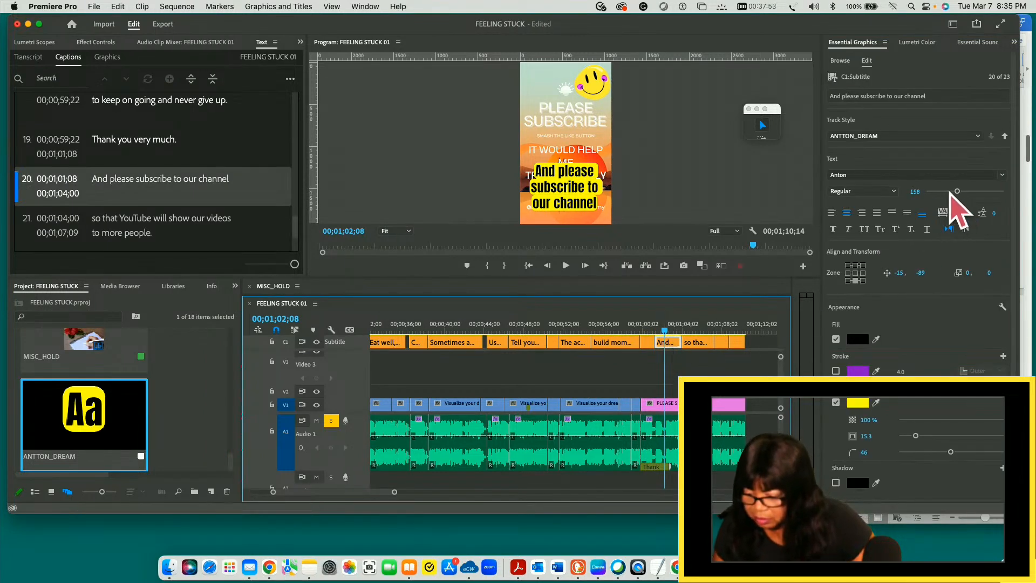
pyautogui.moveTo(956, 191); pyautogui.dragTo(943, 192)
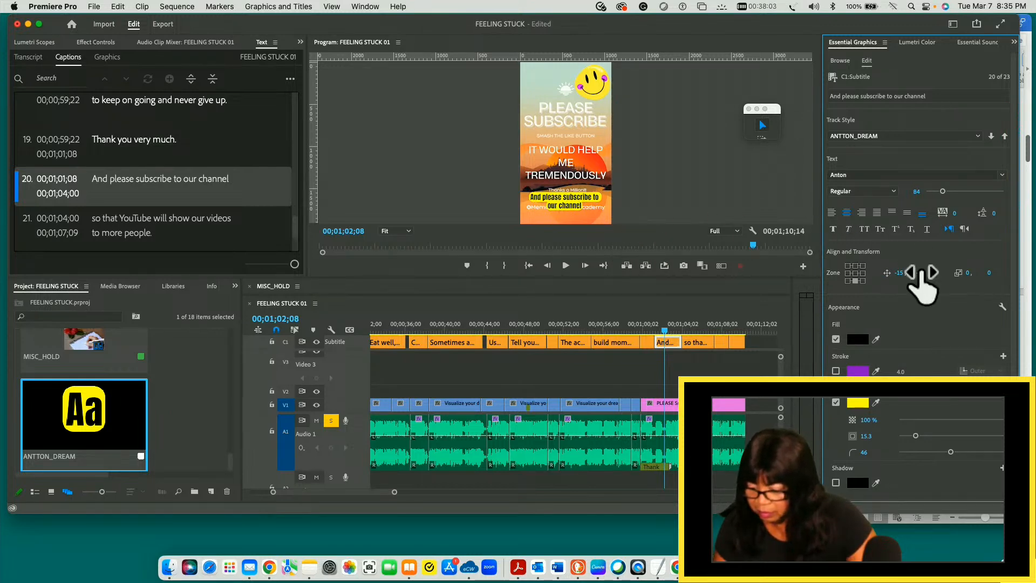
pyautogui.moveTo(920, 272); pyautogui.dragTo(1005, 272)
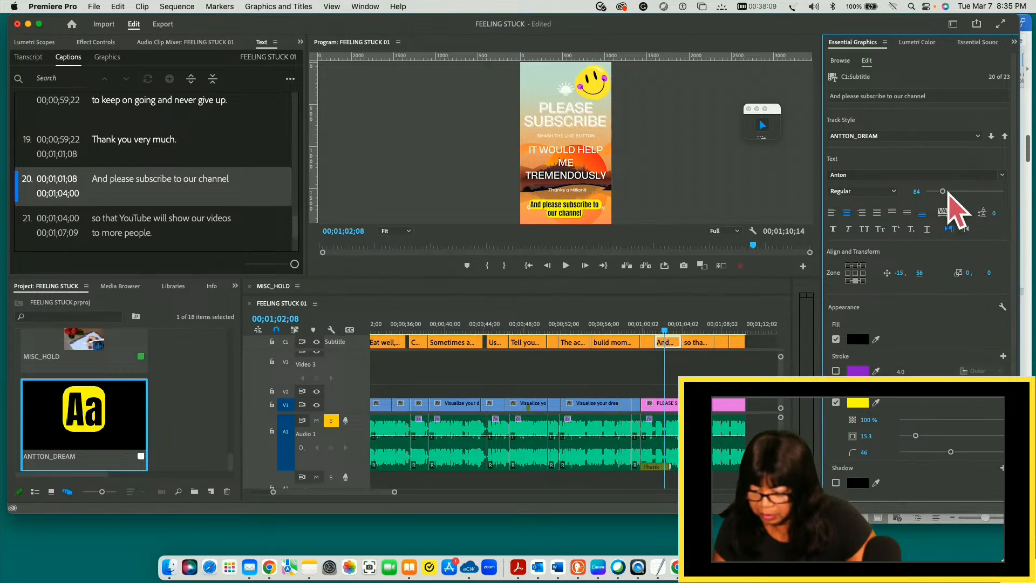
pyautogui.moveTo(943, 192); pyautogui.dragTo(933, 194)
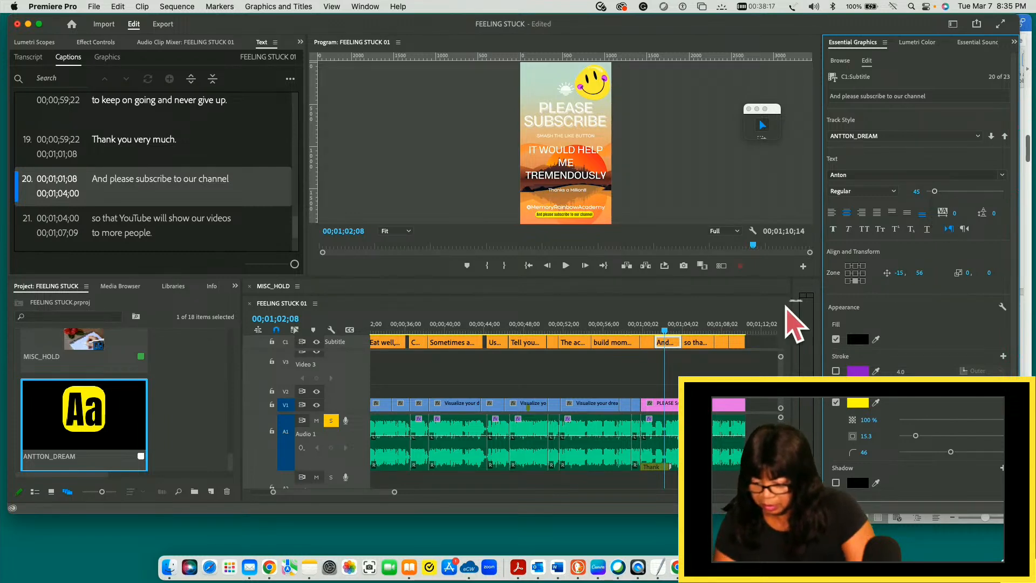
# - Set the twenty-first caption, "so that YouTube will show our videos to more people," to font size 26 and vertical position 26
pyautogui.click(700, 343)
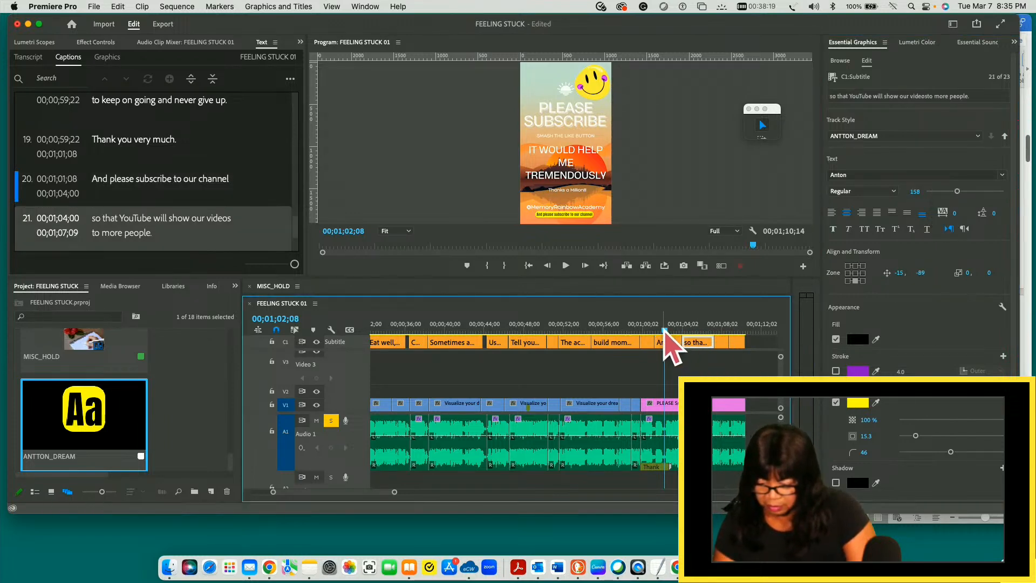
pyautogui.moveTo(664, 332); pyautogui.dragTo(694, 332)
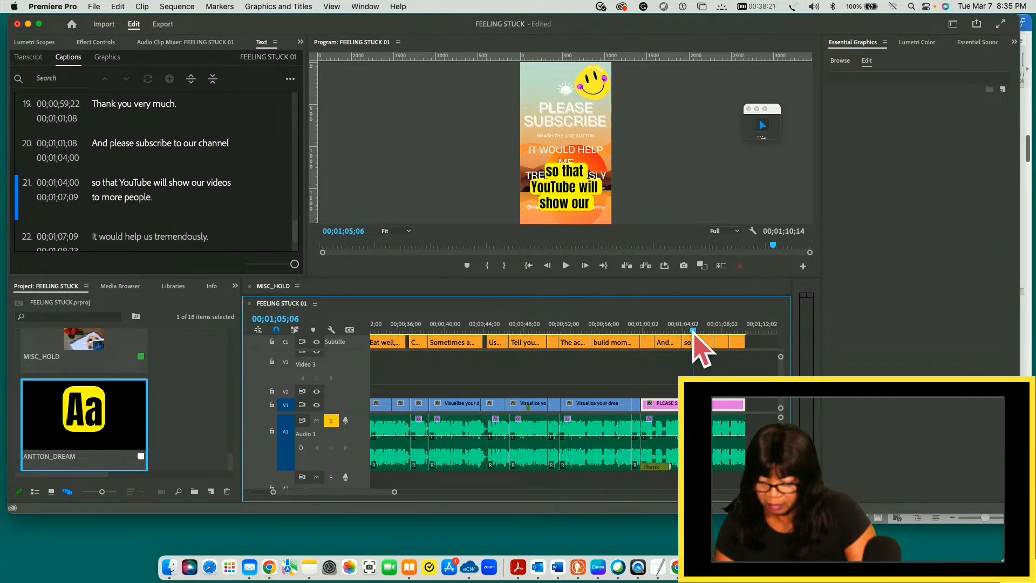
pyautogui.click(697, 343)
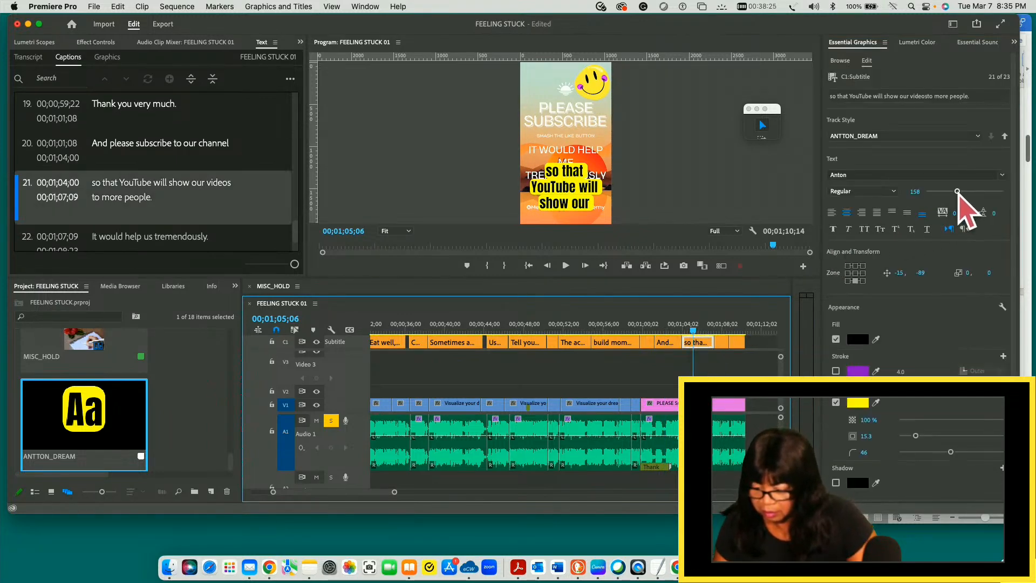
pyautogui.moveTo(958, 192); pyautogui.dragTo(935, 191)
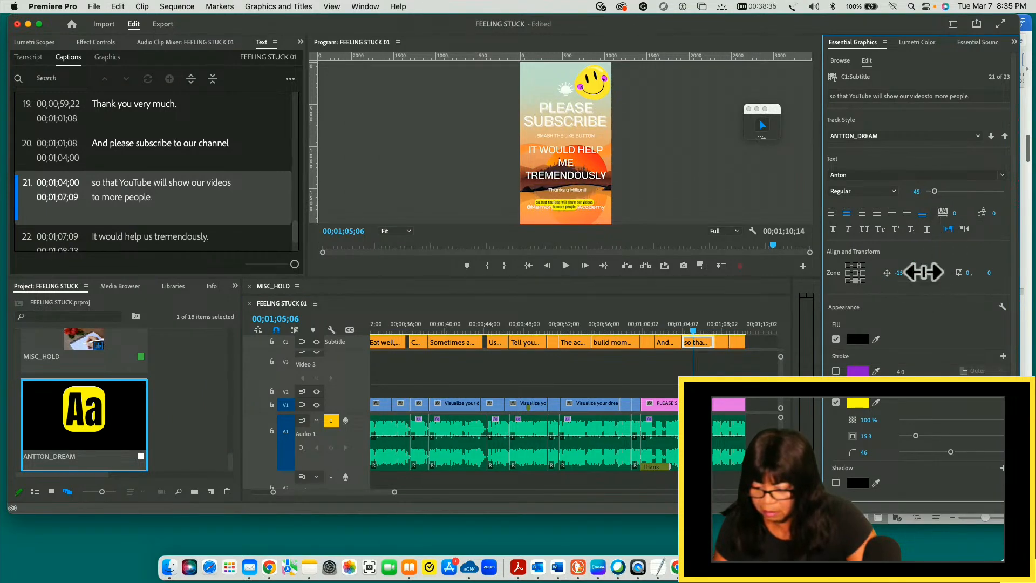
pyautogui.moveTo(920, 272); pyautogui.dragTo(996, 271)
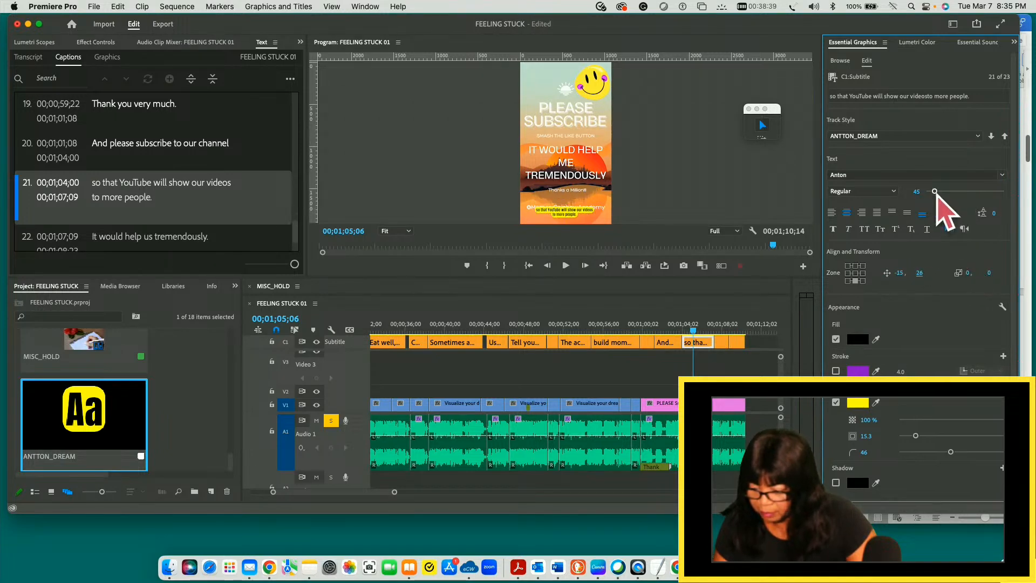
pyautogui.moveTo(935, 191); pyautogui.dragTo(931, 192)
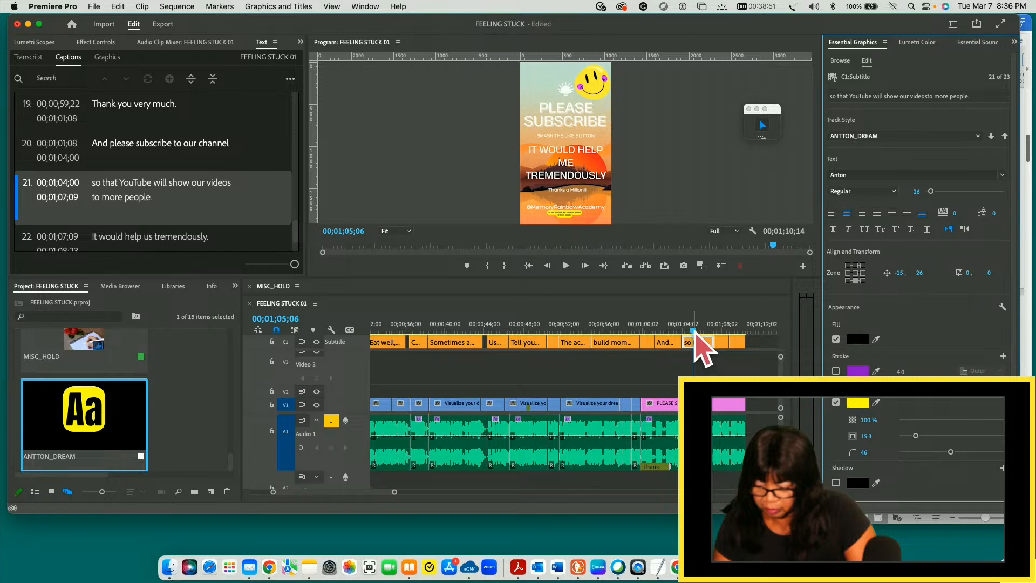
# - Set the twenty-second caption, "It would help us tremendously," to font size 42 and move it down to vertical position 7
pyautogui.click(722, 330)
pyautogui.moveTo(722, 330); pyautogui.dragTo(720, 331)
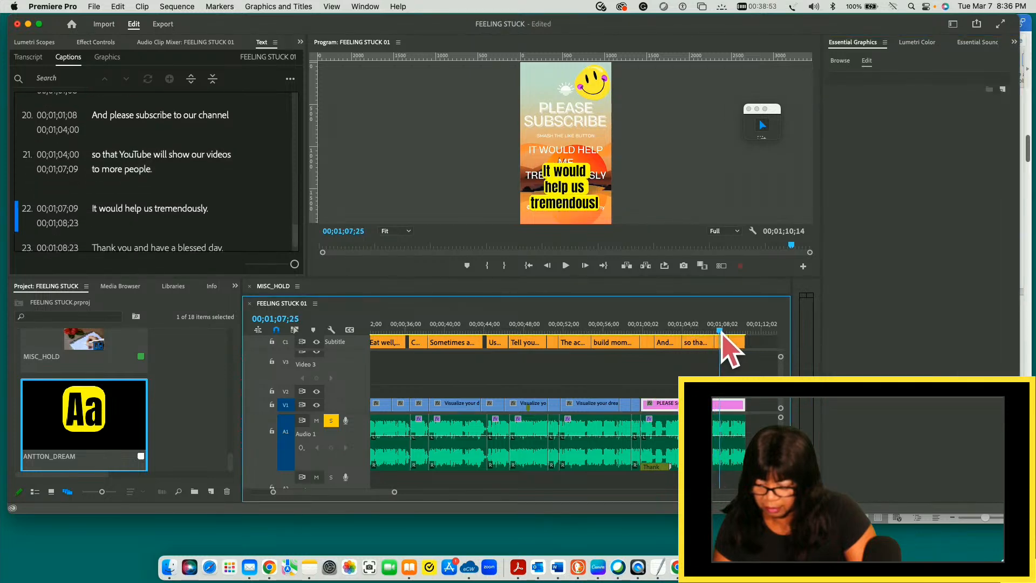
pyautogui.click(722, 342)
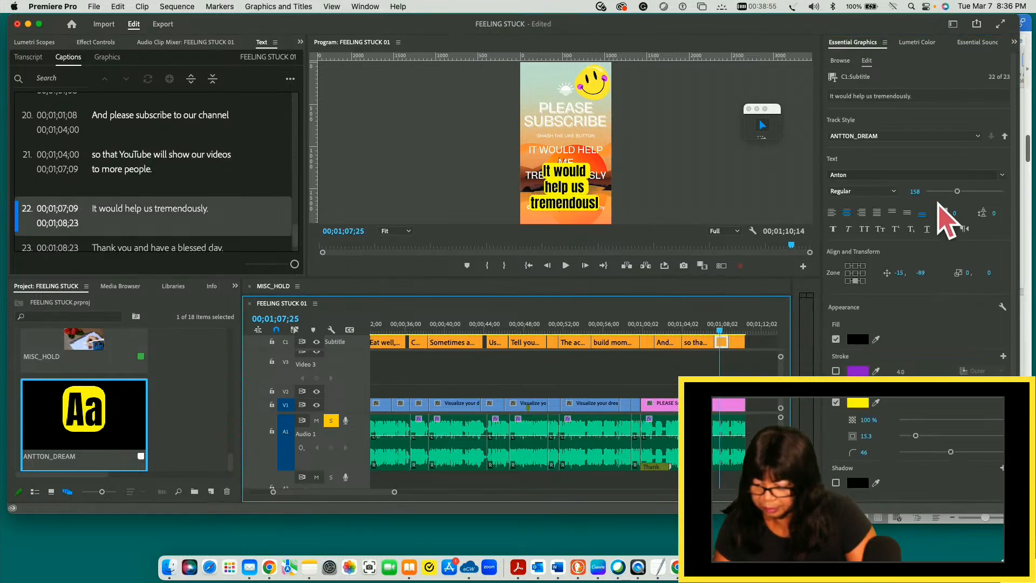
pyautogui.click(958, 192)
pyautogui.moveTo(958, 193); pyautogui.dragTo(936, 193)
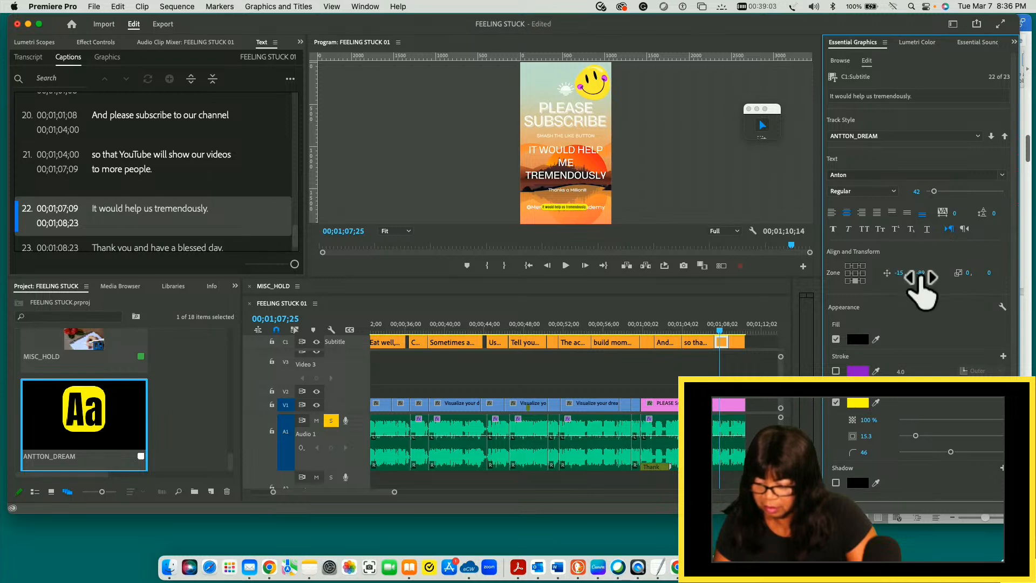
pyautogui.moveTo(924, 273); pyautogui.dragTo(967, 268)
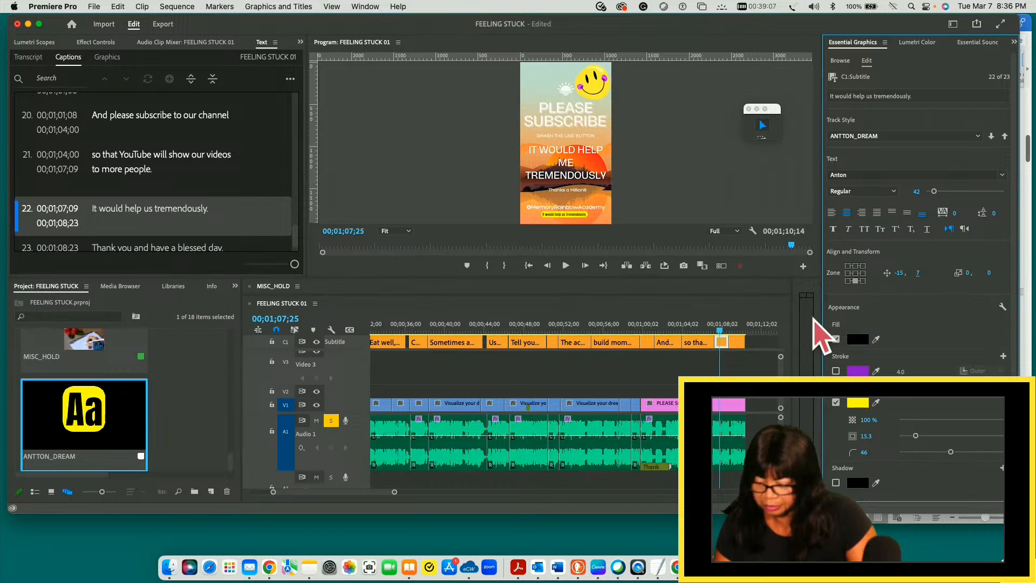
# - Set the last caption, "Thank you and have a blessed day," to font size 40 and move it down to vertical position 14
pyautogui.click(738, 343)
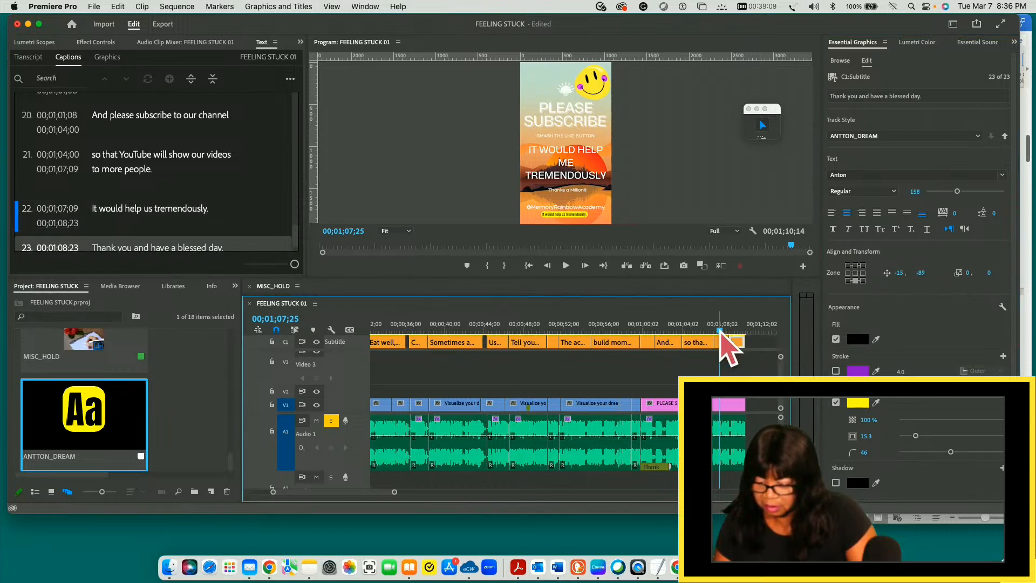
pyautogui.click(739, 331)
pyautogui.moveTo(739, 332); pyautogui.dragTo(737, 328)
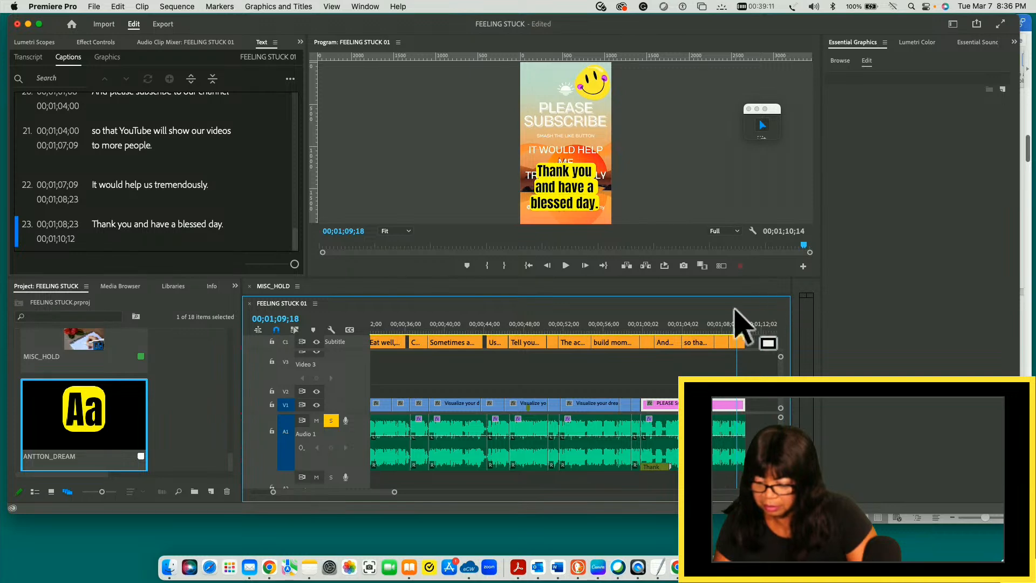
pyautogui.click(737, 345)
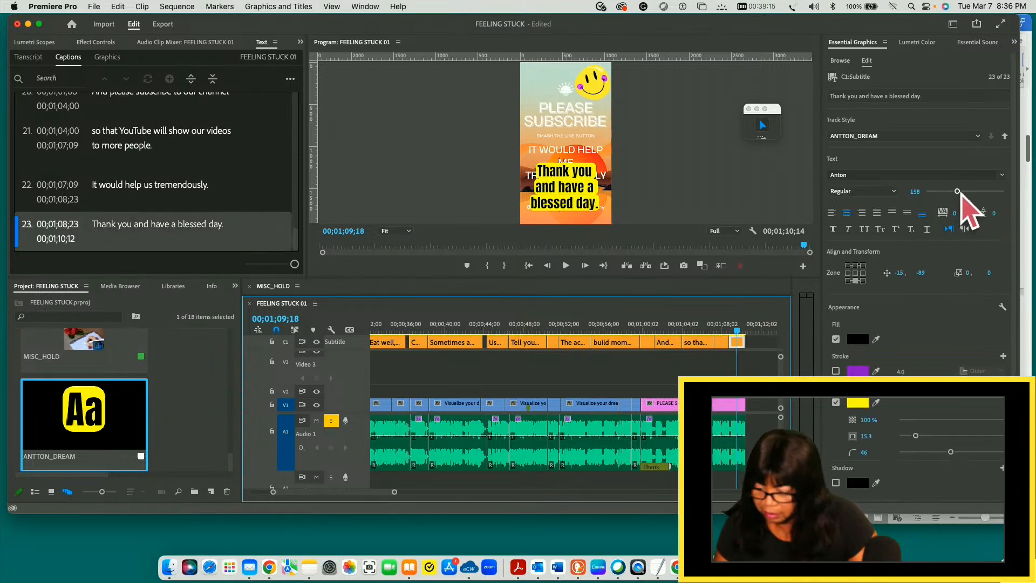
pyautogui.moveTo(958, 191); pyautogui.dragTo(931, 190)
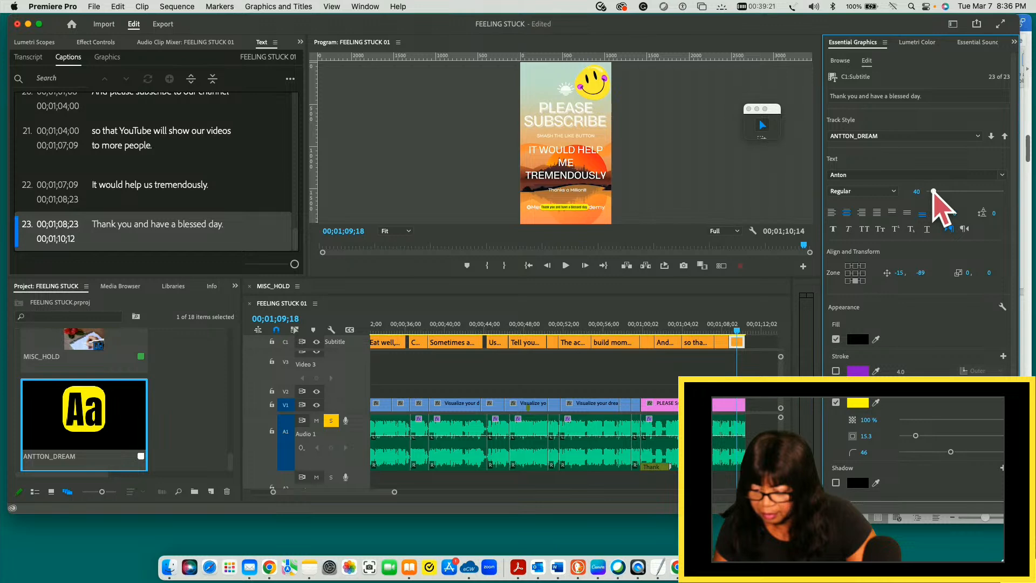
pyautogui.moveTo(921, 272); pyautogui.dragTo(967, 266)
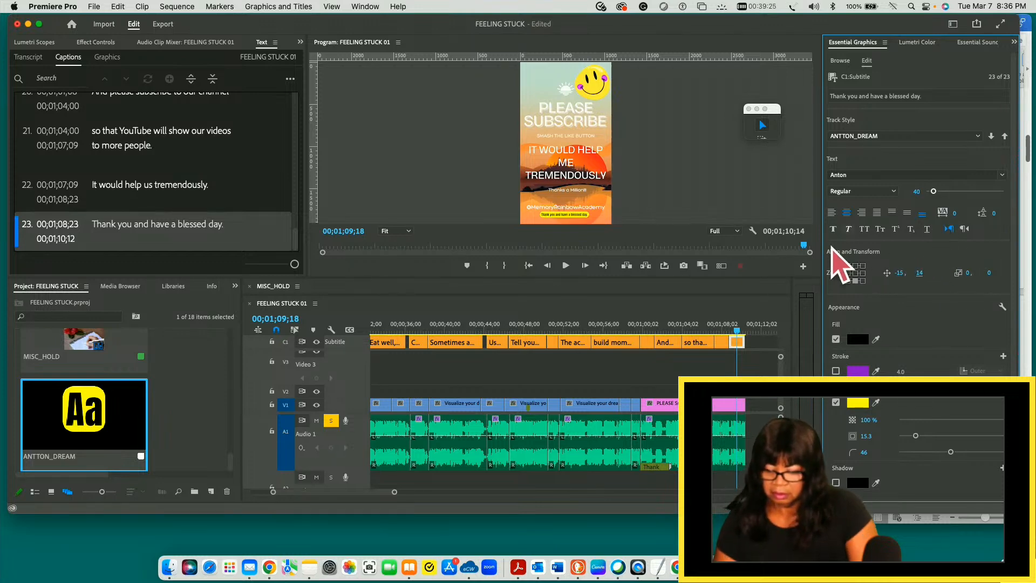
# - Play the opening of the sequence briefly and return the playhead to the very start
pyautogui.click(703, 343)
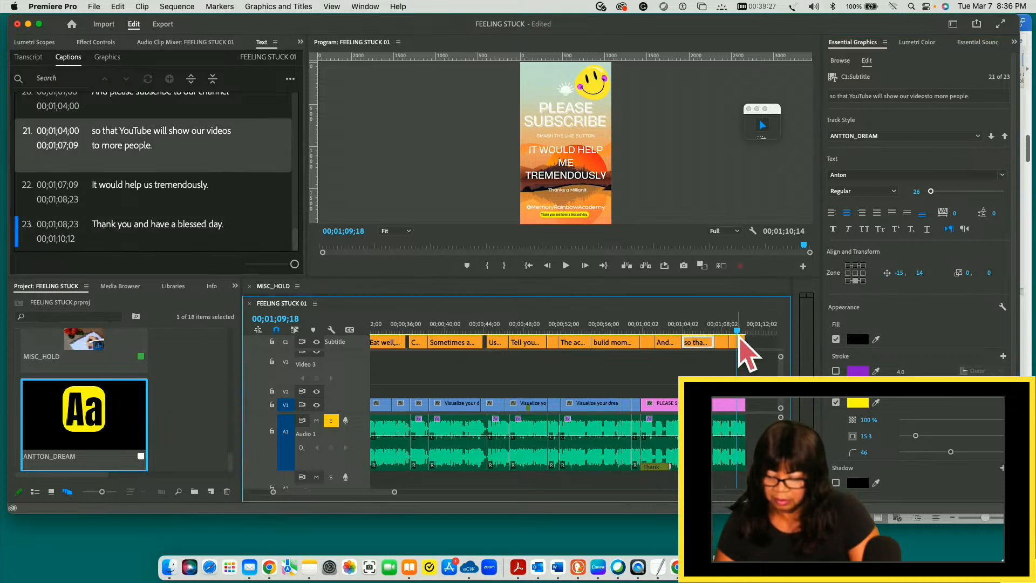
pyautogui.moveTo(685, 331); pyautogui.dragTo(343, 328)
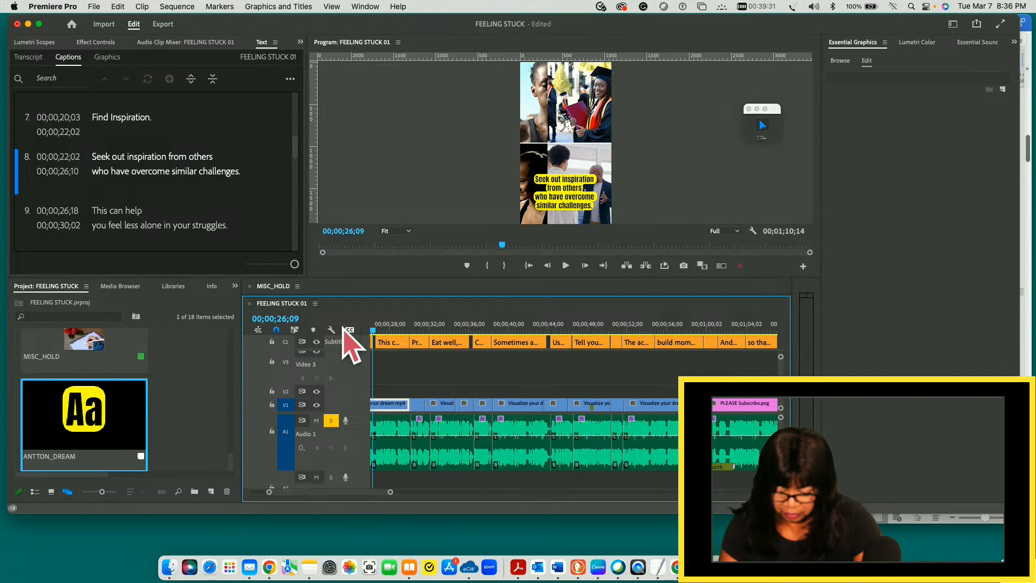
pyautogui.press('Home')
pyautogui.press('space')
pyautogui.press('space')
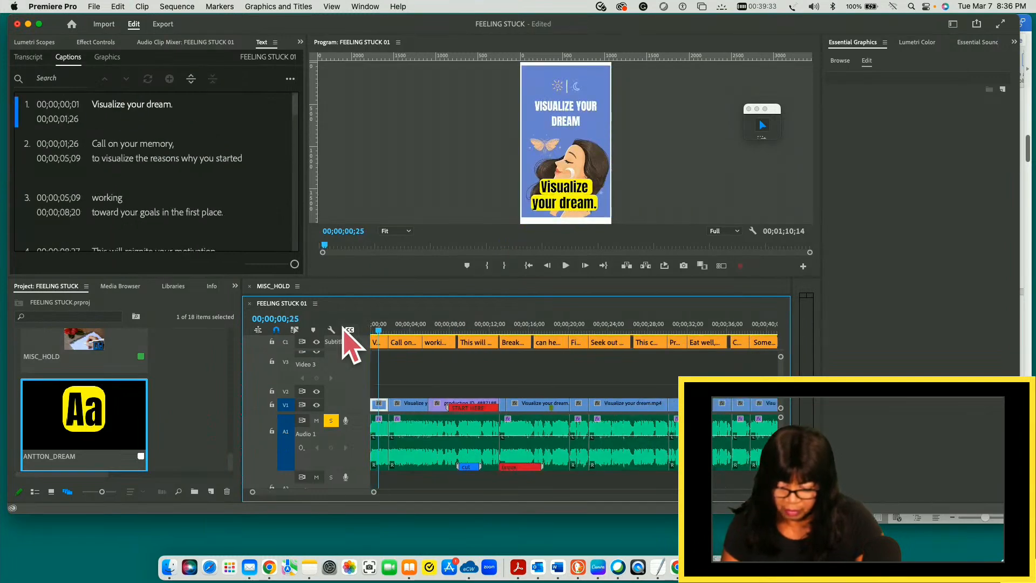
pyautogui.moveTo(378, 331); pyautogui.dragTo(361, 330)
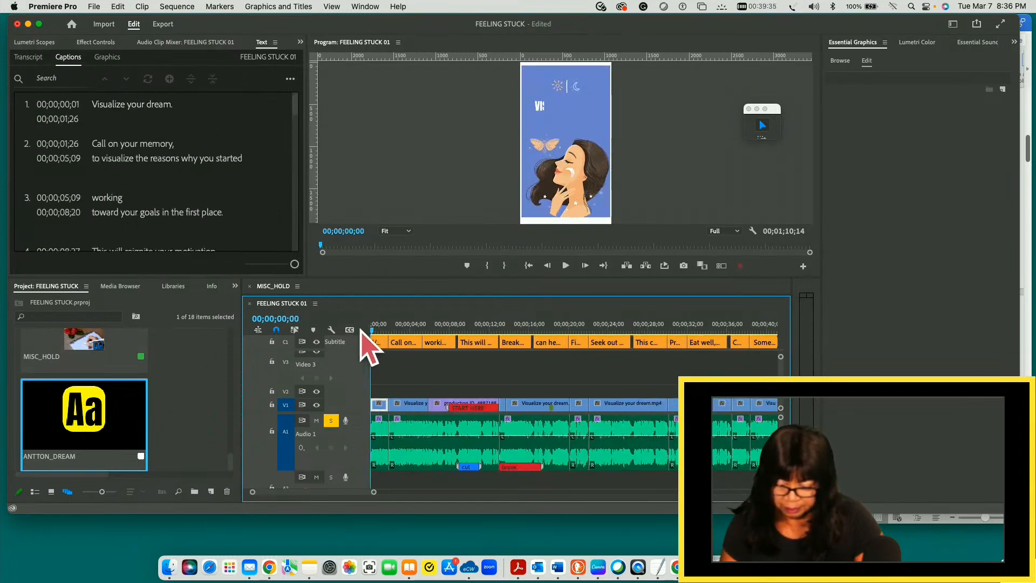
# - Save the project and play the opening of the sequence to preview the first caption
pyautogui.click(94, 6)
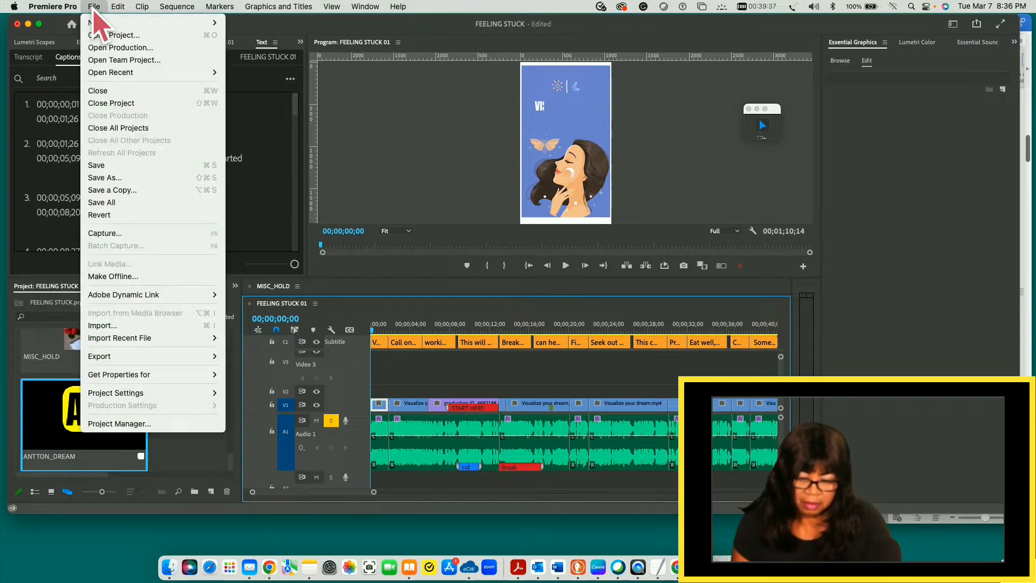
pyautogui.click(97, 165)
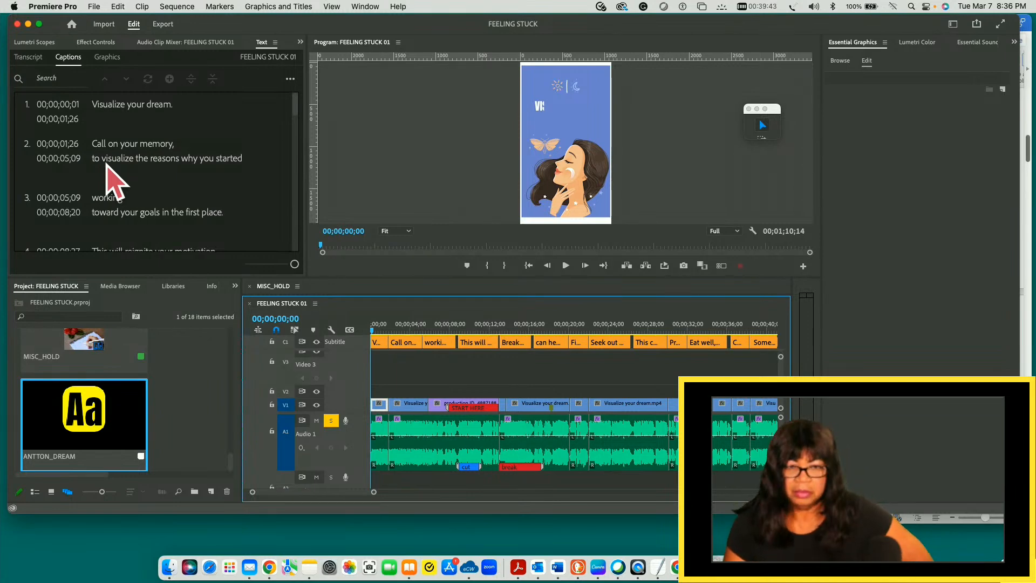
pyautogui.press('space')
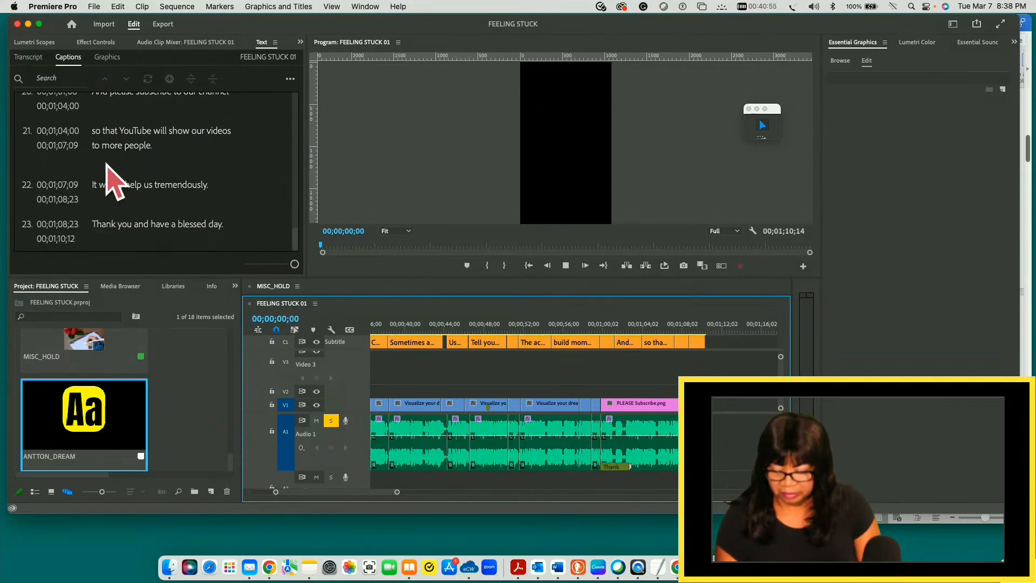
pyautogui.press('space')
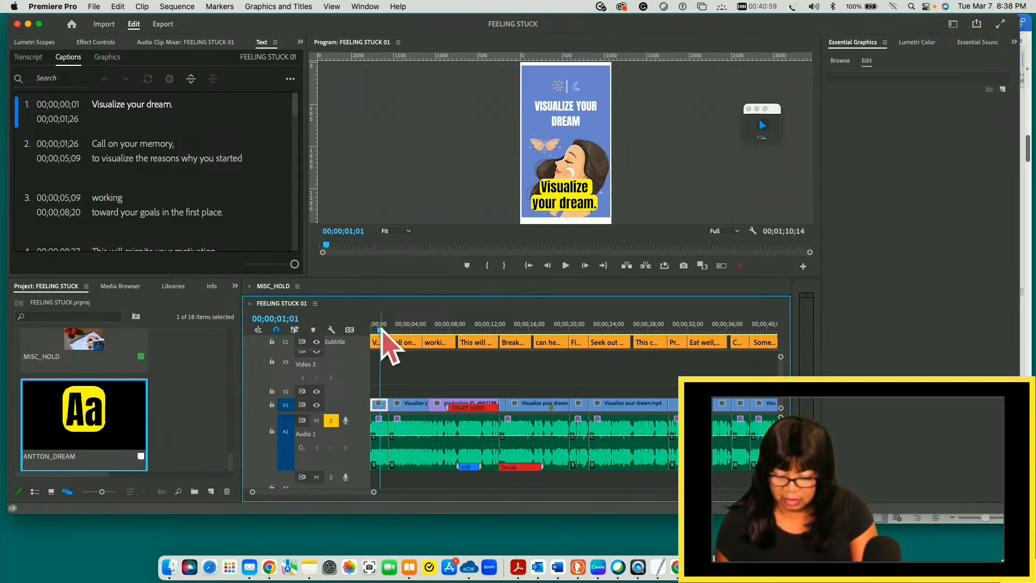
# - Position the playhead just after the PLEASE Subscribe clip begins, at 00;00;59;29, stepping by frames for precision
pyautogui.moveTo(383, 331); pyautogui.dragTo(745, 368)
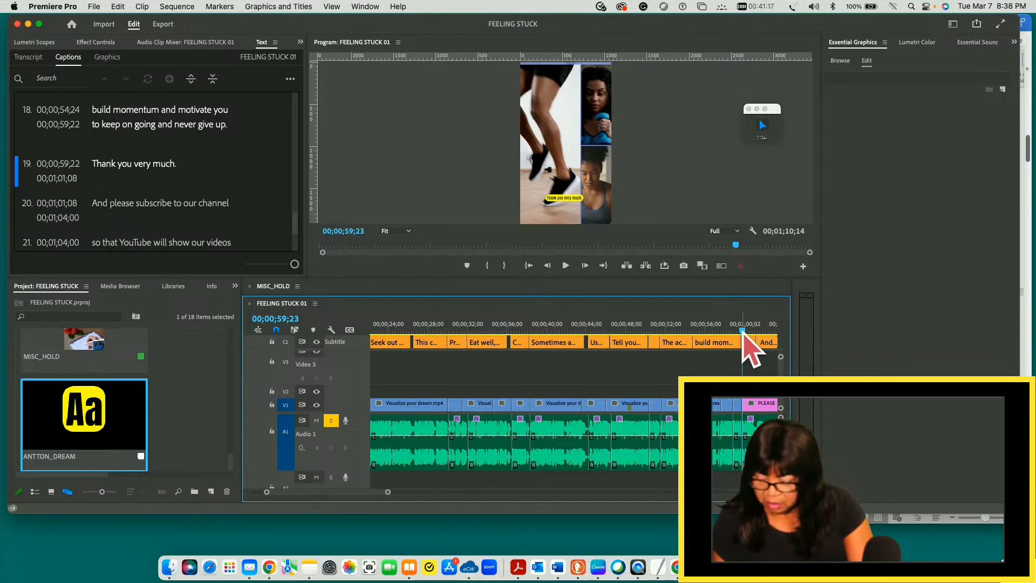
pyautogui.moveTo(742, 330); pyautogui.dragTo(744, 331)
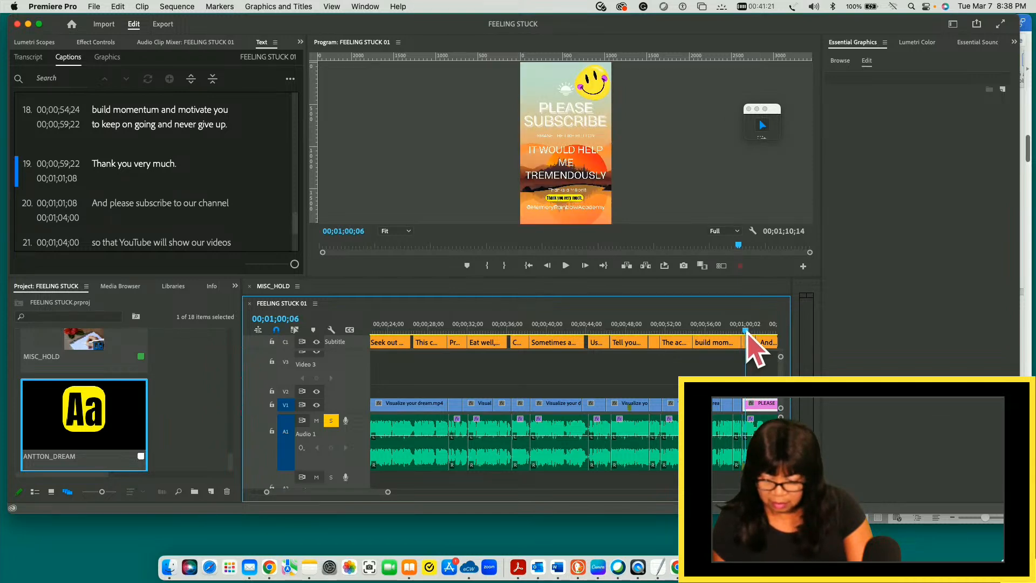
pyautogui.moveTo(747, 333); pyautogui.dragTo(744, 333)
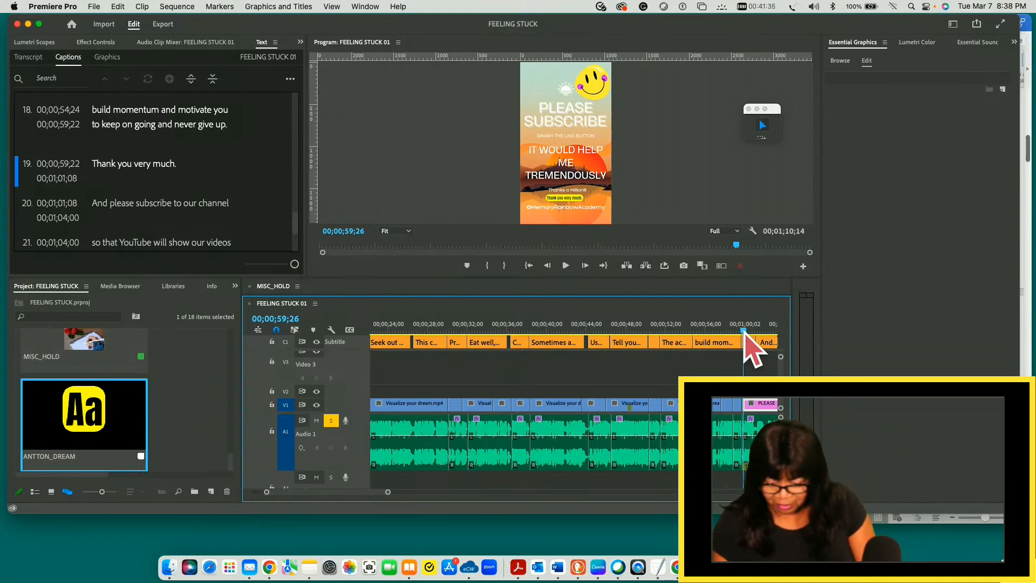
pyautogui.press('Right')
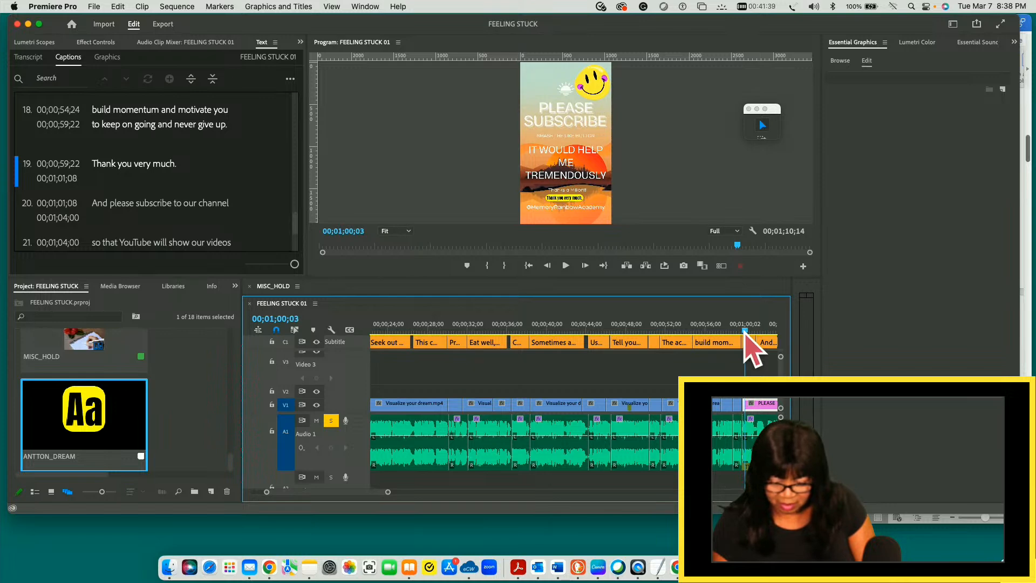
pyautogui.press('Left')
pyautogui.press('Left')
pyautogui.press('Left')
pyautogui.press('Left')
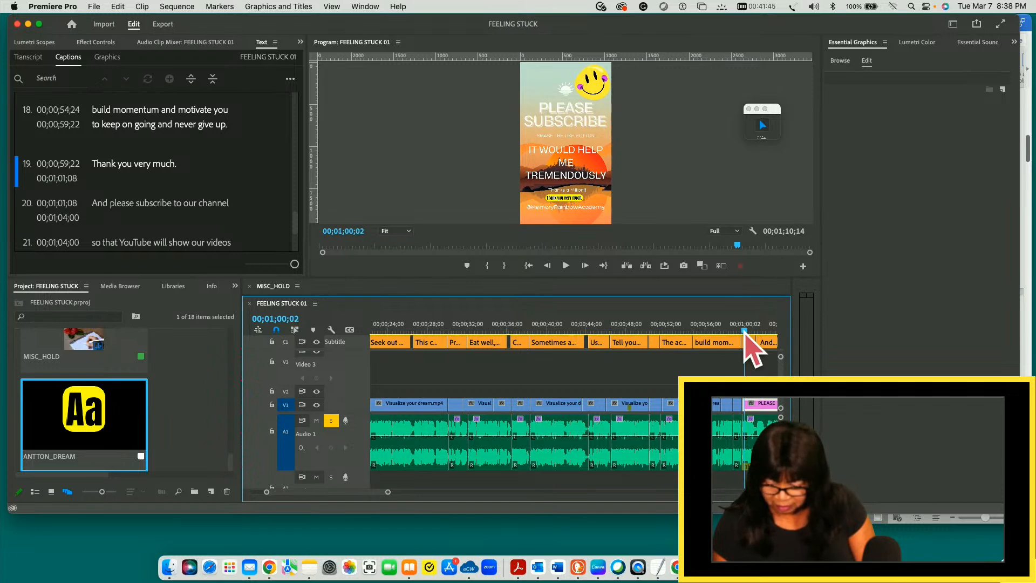
pyautogui.press('Left')
pyautogui.press('Left')
pyautogui.press('Left')
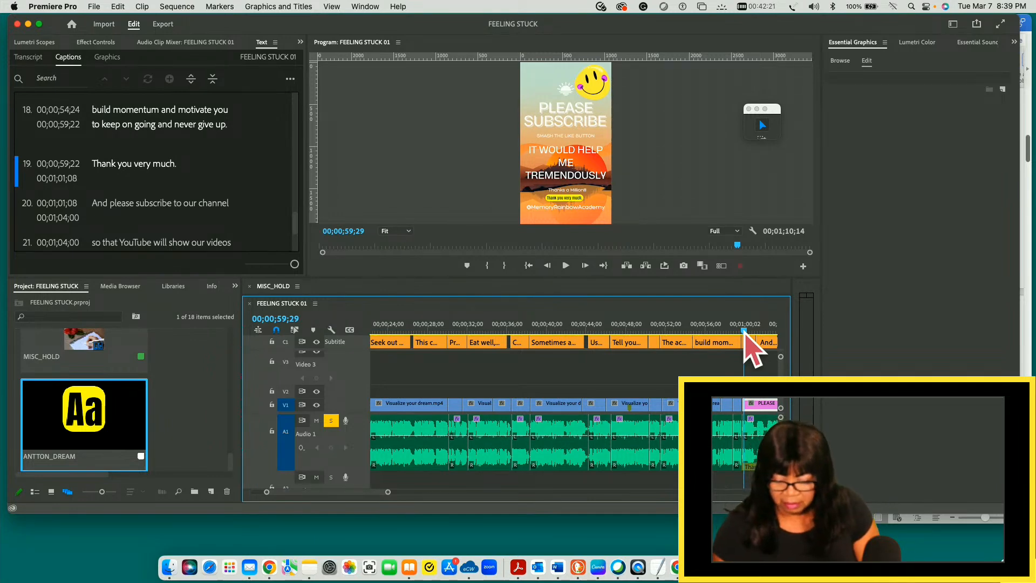
# - Add a video track from the Video 3 track and save the project
pyautogui.rightClick(351, 368)
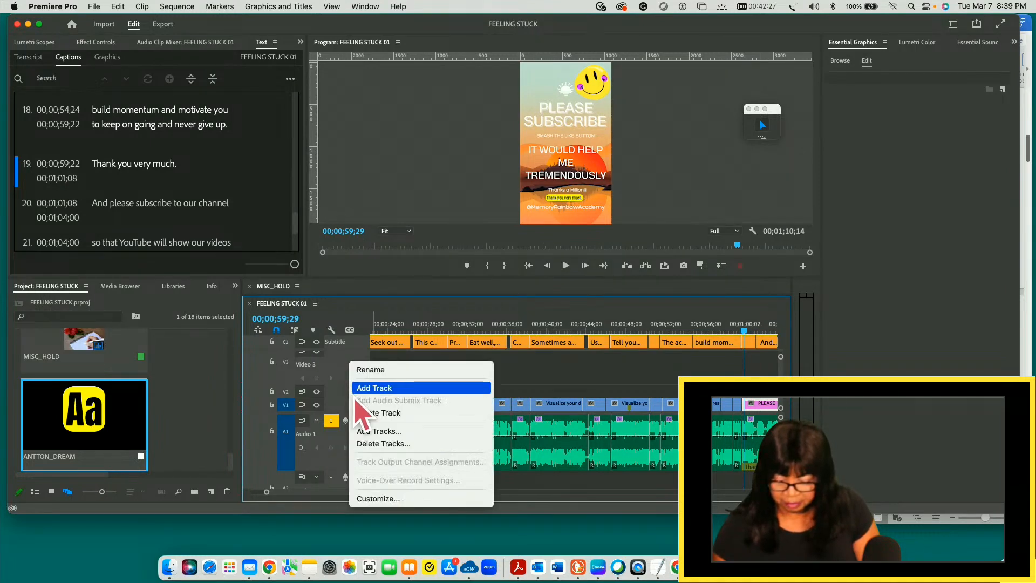
pyautogui.click(391, 388)
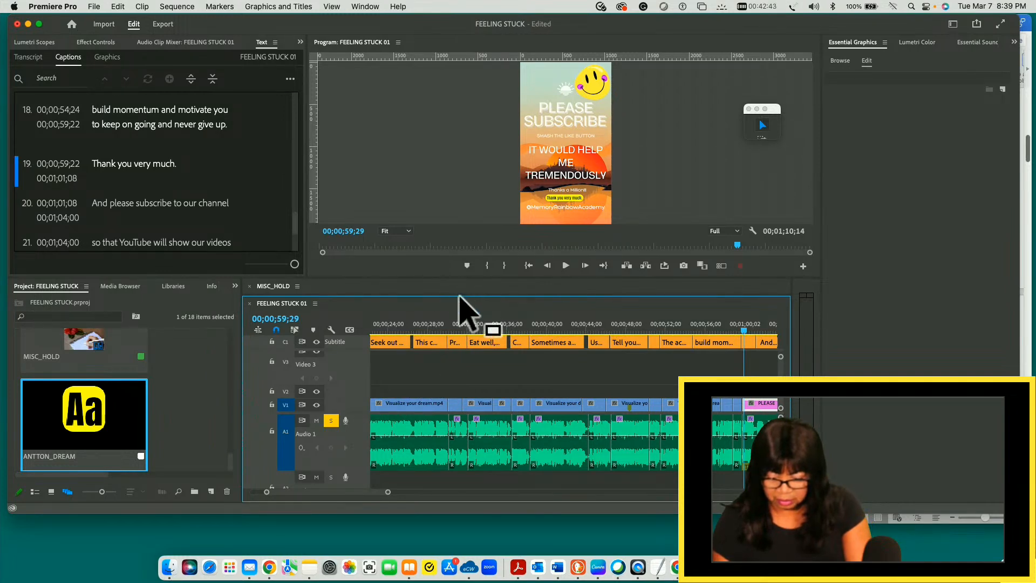
pyautogui.press('super+s')
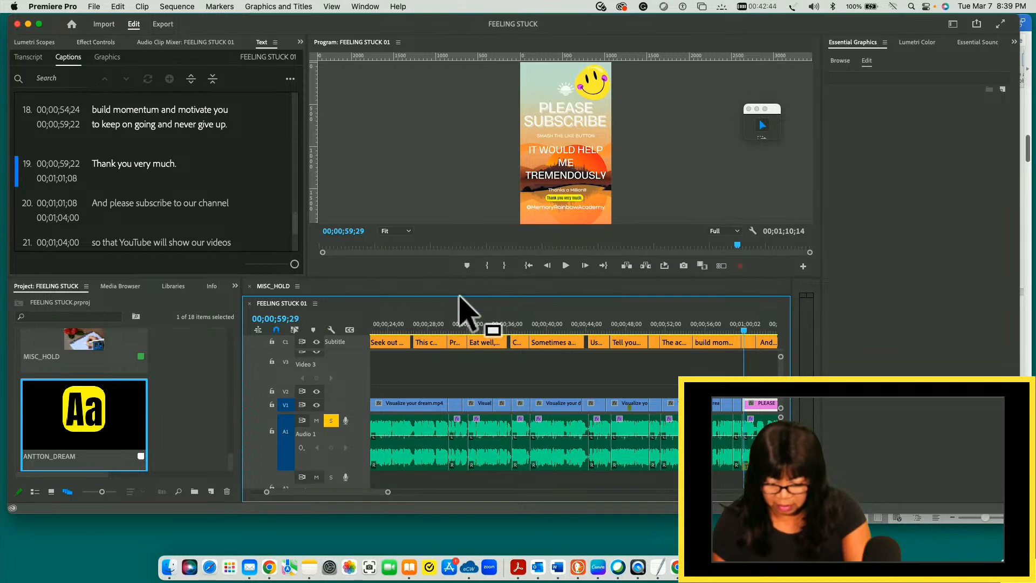
# - Add a second caption track with the Subtitle format and style None
pyautogui.rightClick(356, 345)
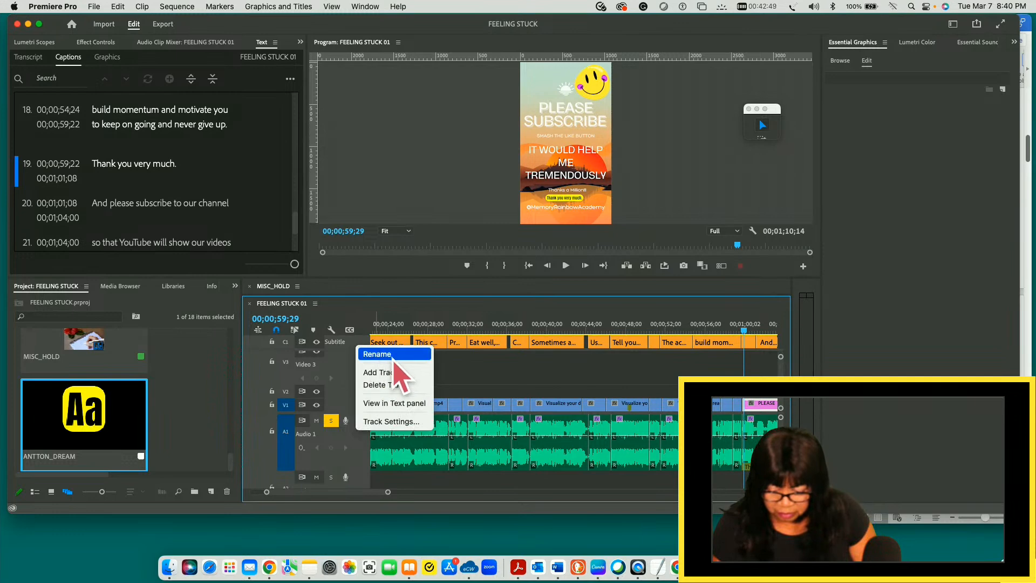
pyautogui.click(398, 373)
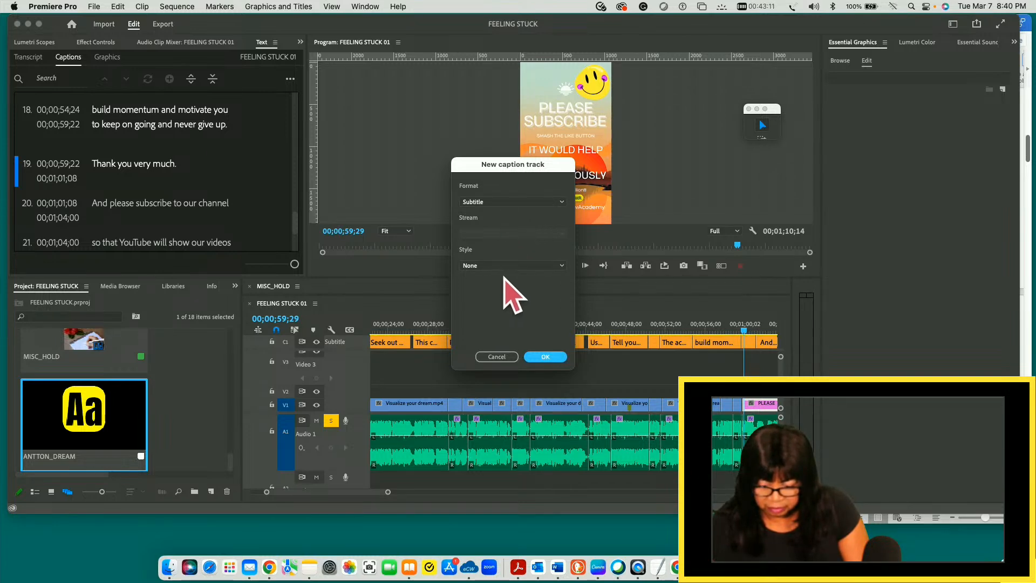
pyautogui.click(550, 357)
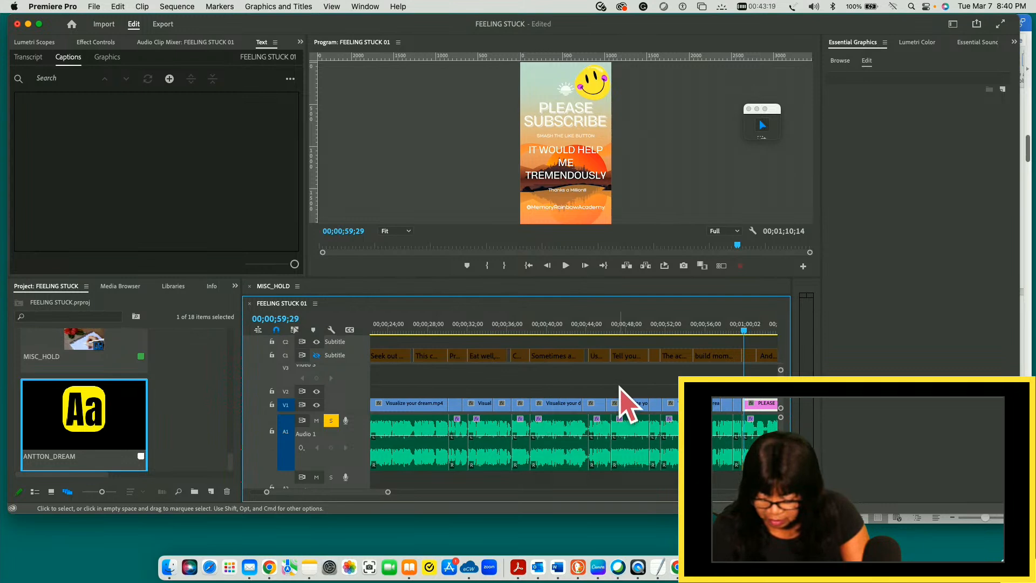
pyautogui.press('-')
pyautogui.press('-')
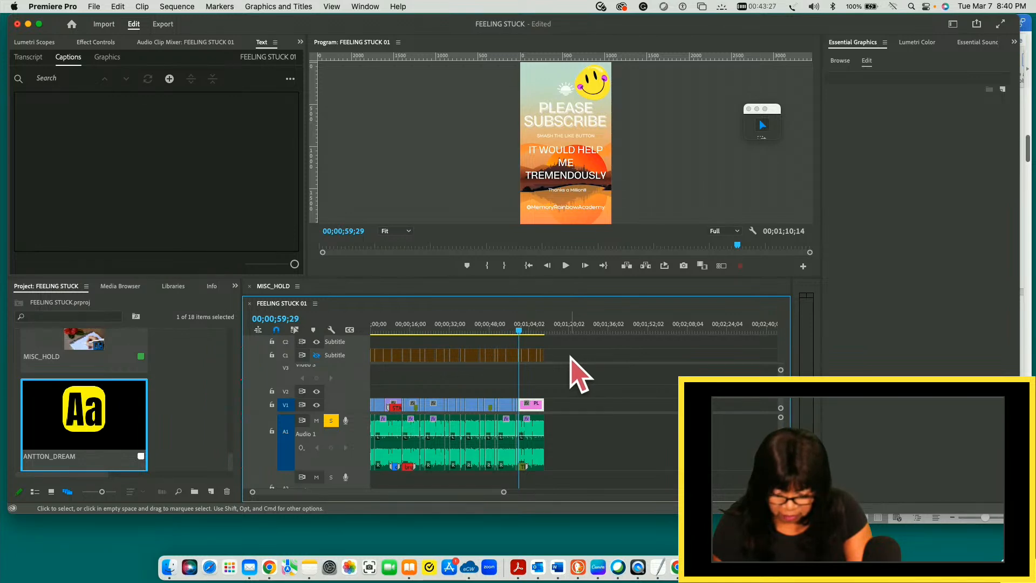
pyautogui.moveTo(570, 355); pyautogui.dragTo(372, 371)
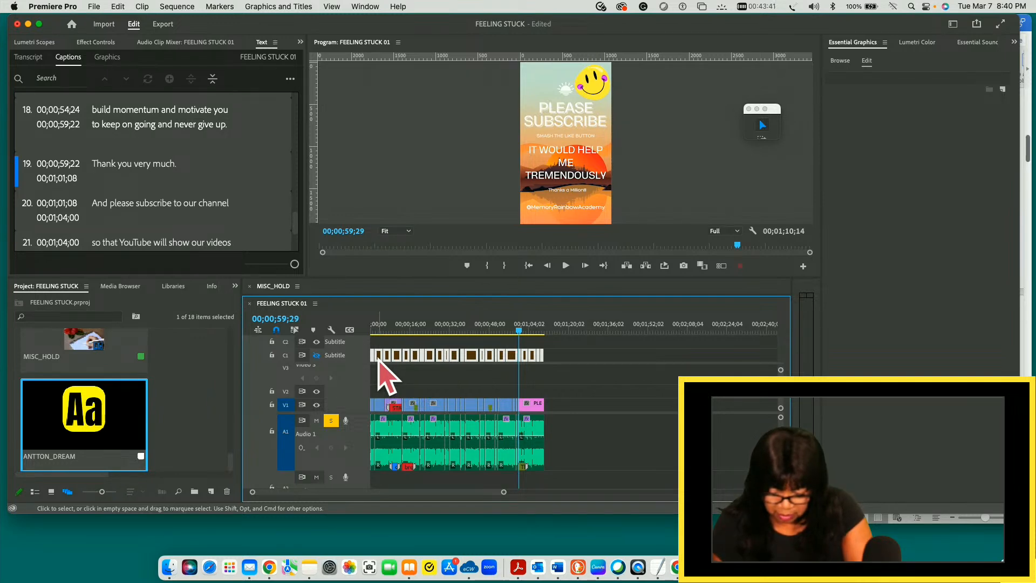
pyautogui.moveTo(380, 358); pyautogui.dragTo(385, 342)
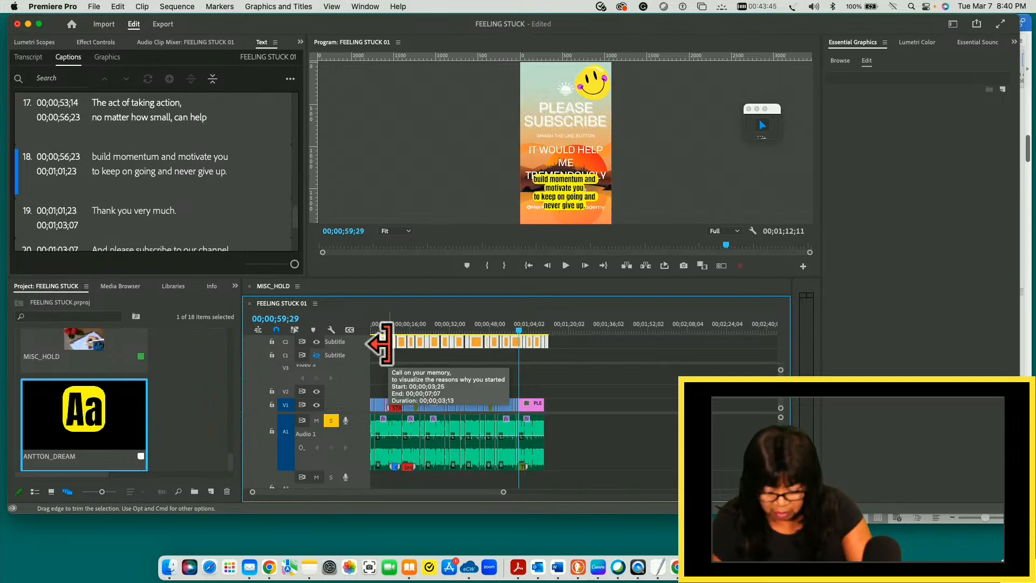
pyautogui.press('super+z')
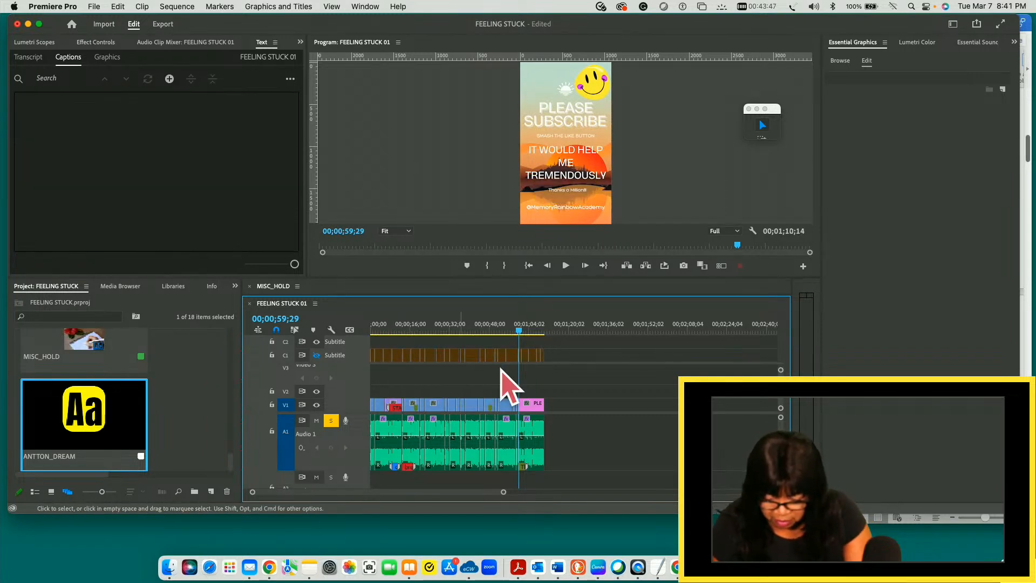
# - Duplicate all captions from the C1 track onto the empty C2 caption track and save the project
pyautogui.moveTo(563, 352); pyautogui.dragTo(346, 370)
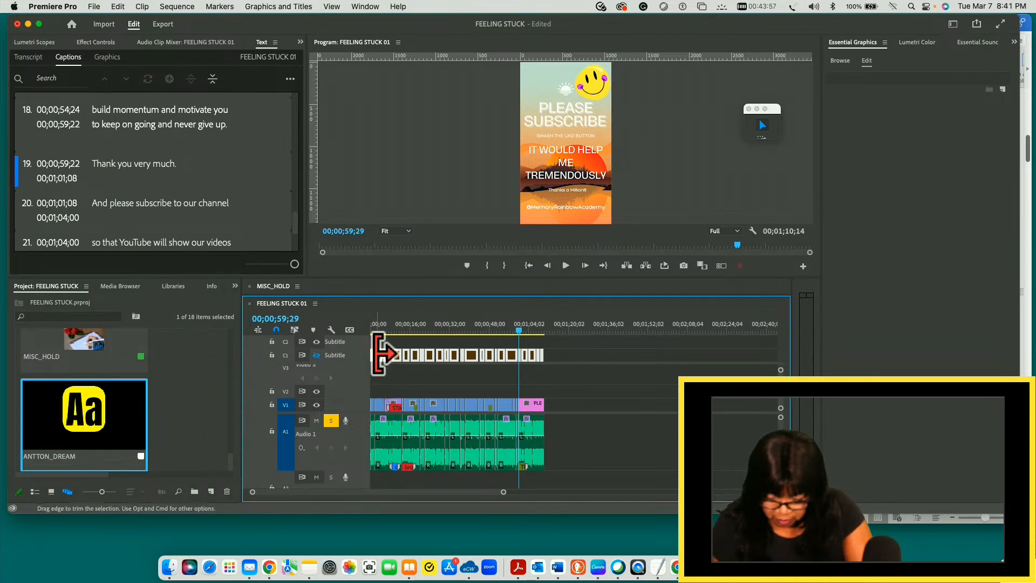
pyautogui.moveTo(373, 360); pyautogui.dragTo(375, 347)
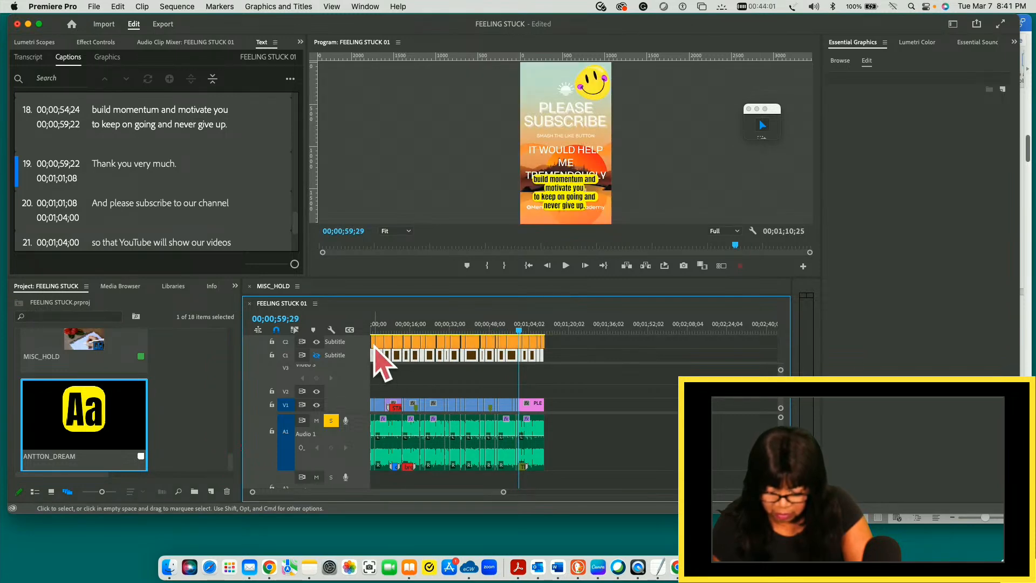
pyautogui.click(567, 344)
pyautogui.moveTo(562, 339); pyautogui.dragTo(366, 348)
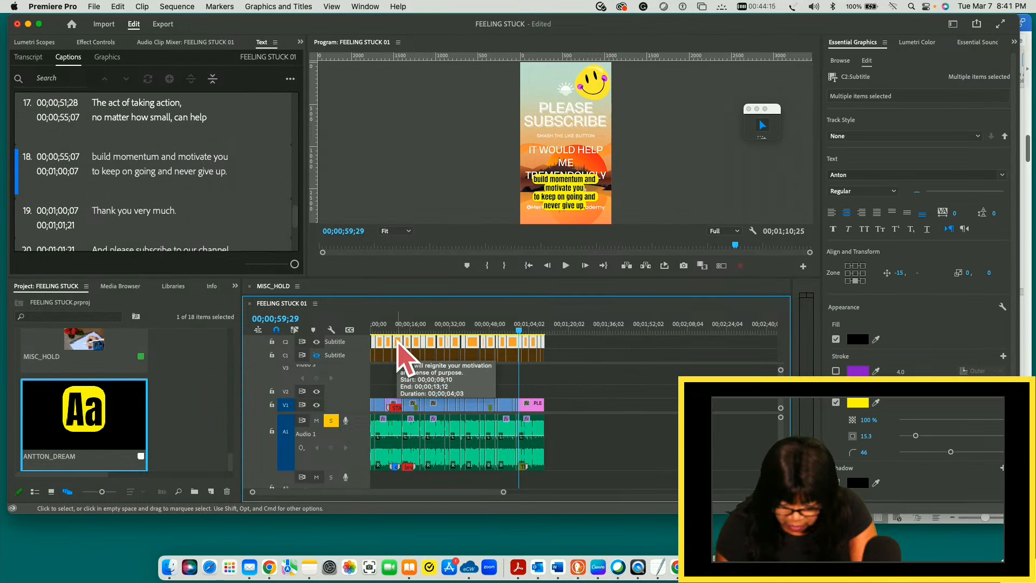
pyautogui.moveTo(398, 347); pyautogui.dragTo(514, 381)
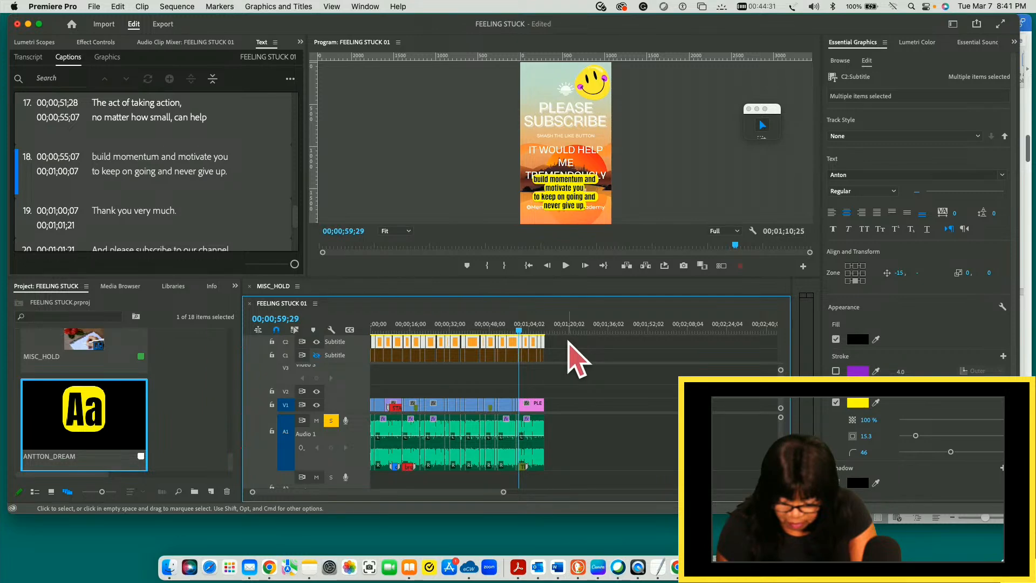
pyautogui.press('super+s')
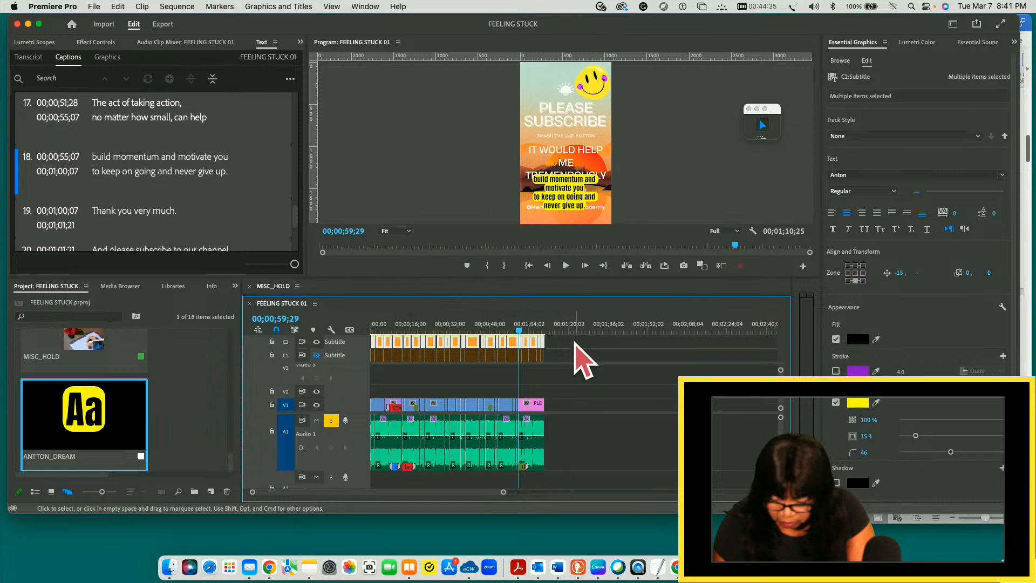
# - Shift all duplicated captions on C2 slightly earlier so they line up with the original captions
pyautogui.click(575, 343)
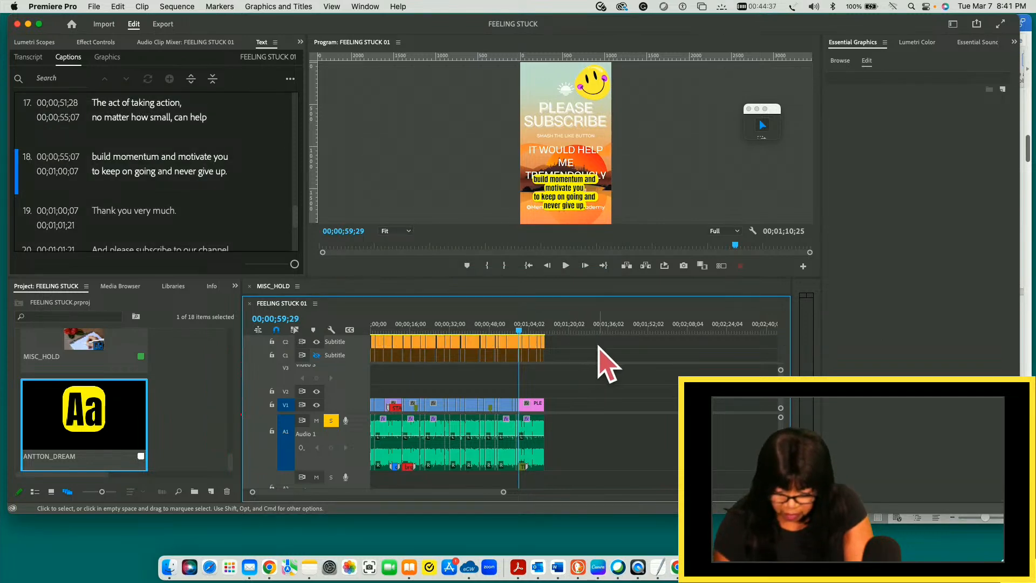
pyautogui.moveTo(564, 342); pyautogui.dragTo(405, 349)
pyautogui.moveTo(350, 347); pyautogui.dragTo(349, 346)
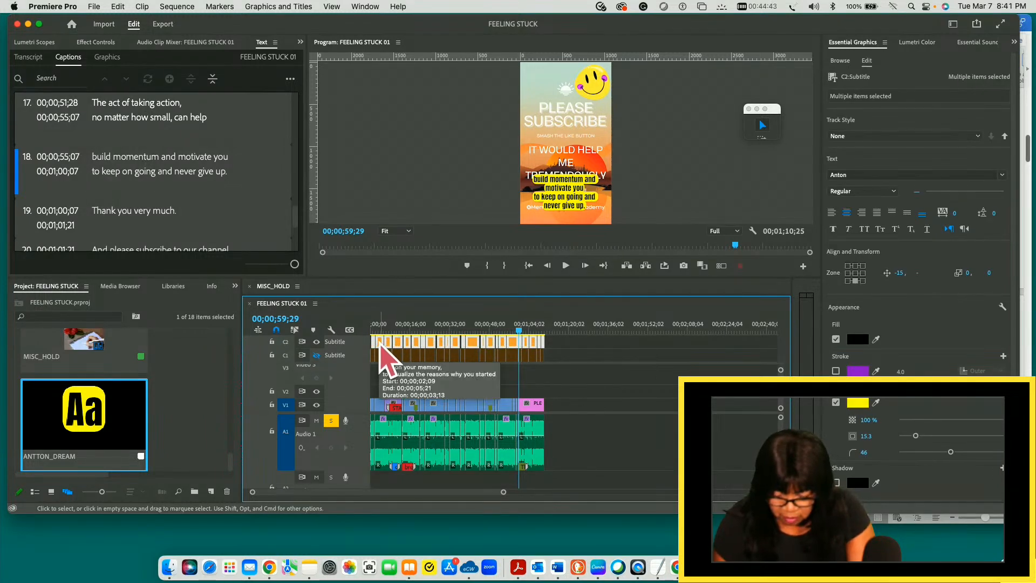
pyautogui.moveTo(380, 344)
pyautogui.mouseDown()
pyautogui.moveTo(405, 393)
pyautogui.moveTo(384, 398)
pyautogui.moveTo(398, 393)
pyautogui.moveTo(376, 346)
pyautogui.mouseUp()
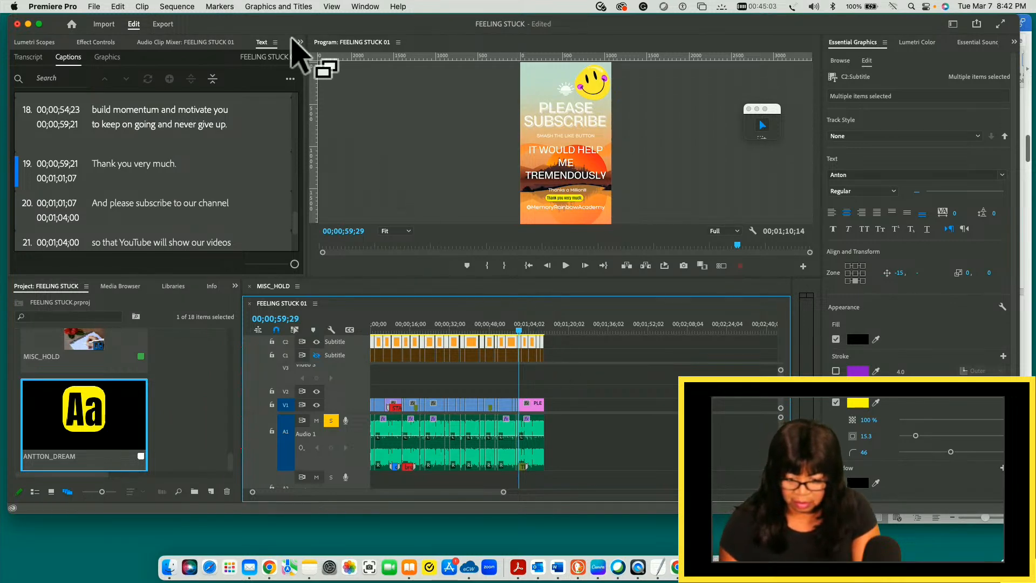
# - Upgrade all the selected duplicate captions on C2 to graphics and check both caption tracks
pyautogui.click(272, 6)
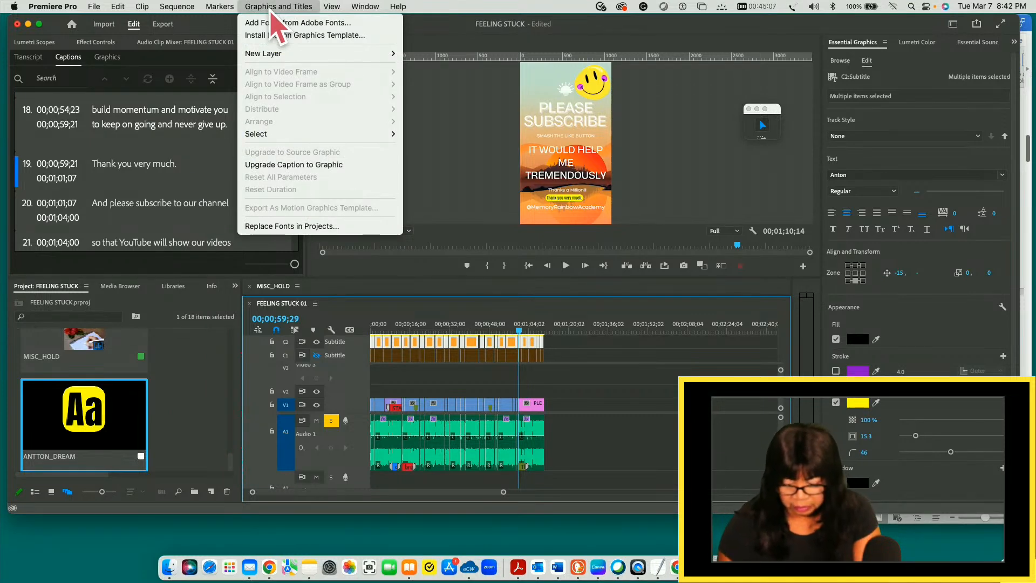
pyautogui.click(313, 168)
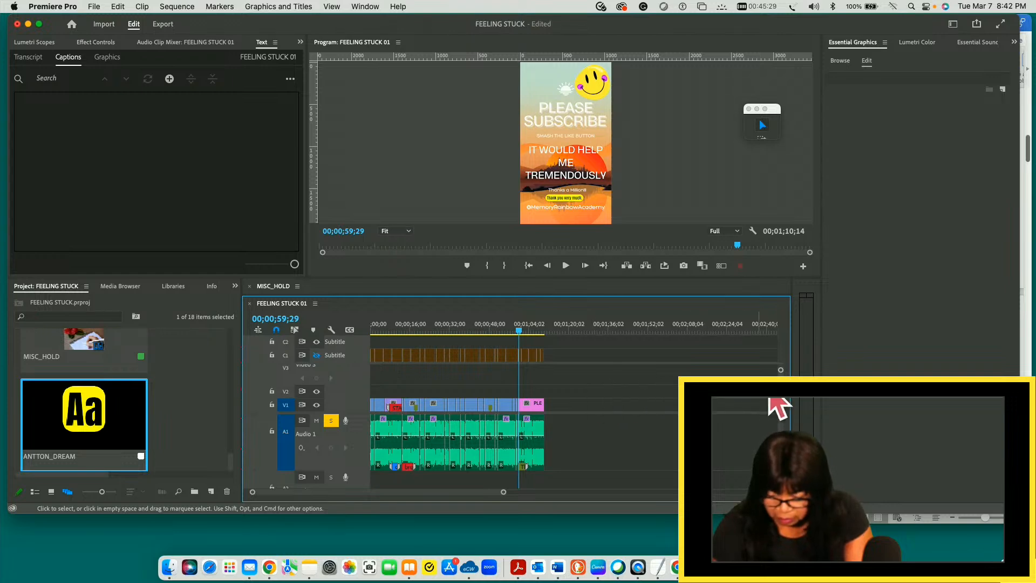
pyautogui.moveTo(792, 373); pyautogui.dragTo(800, 372)
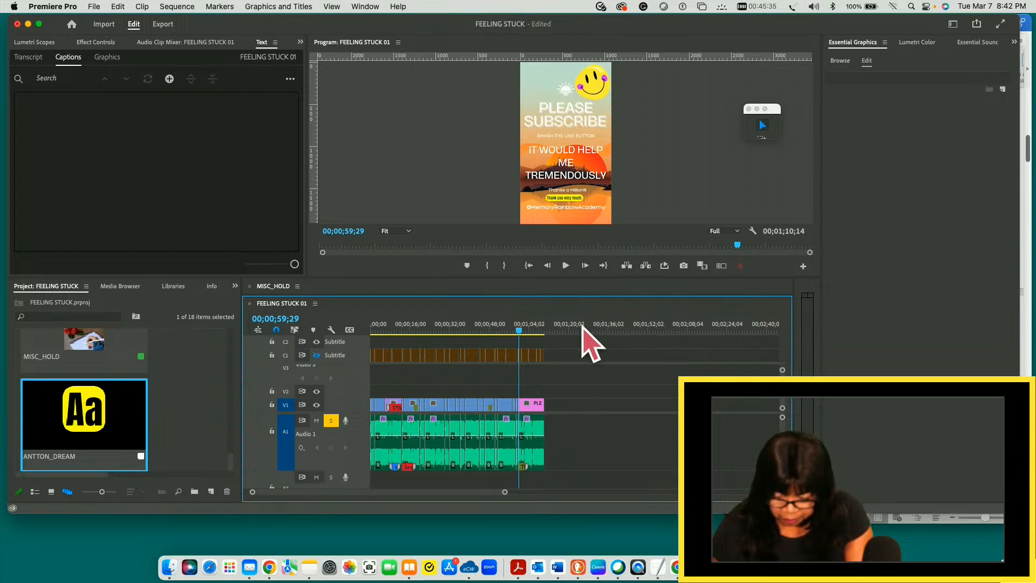
pyautogui.click(496, 355)
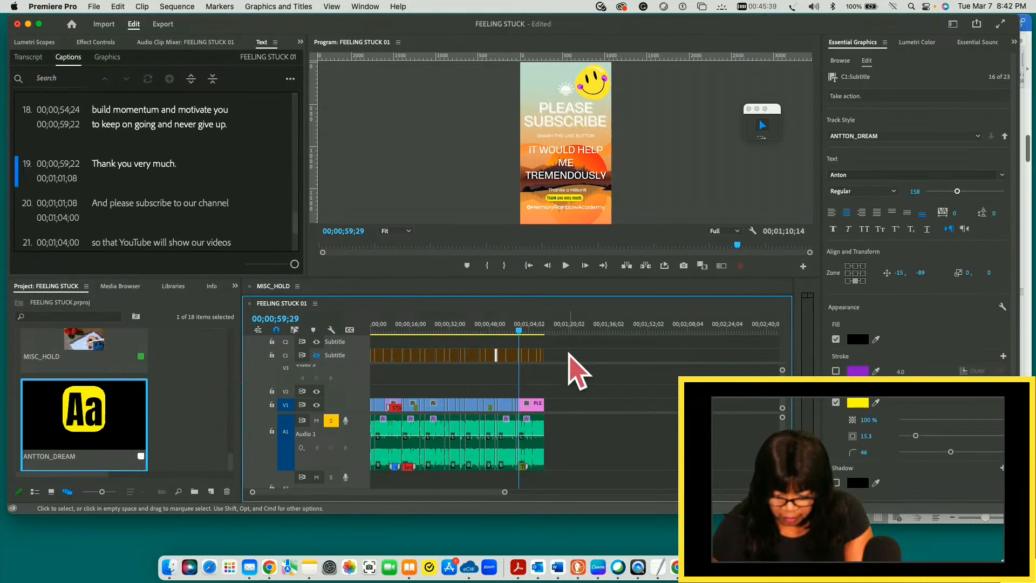
pyautogui.click(539, 343)
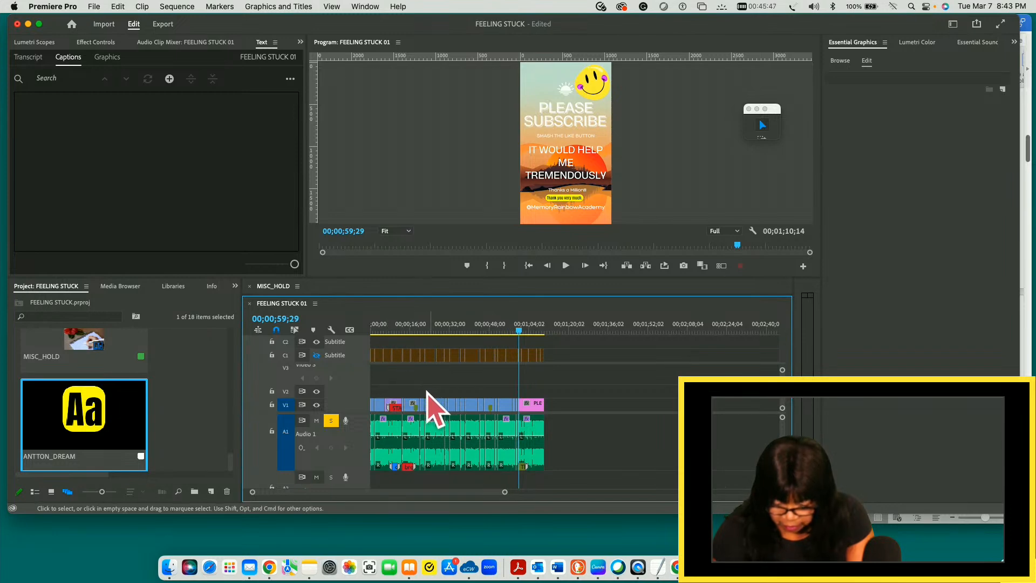
pyautogui.moveTo(504, 492)
pyautogui.mouseDown()
pyautogui.moveTo(319, 492)
pyautogui.moveTo(380, 493)
pyautogui.moveTo(365, 492)
pyautogui.mouseUp()
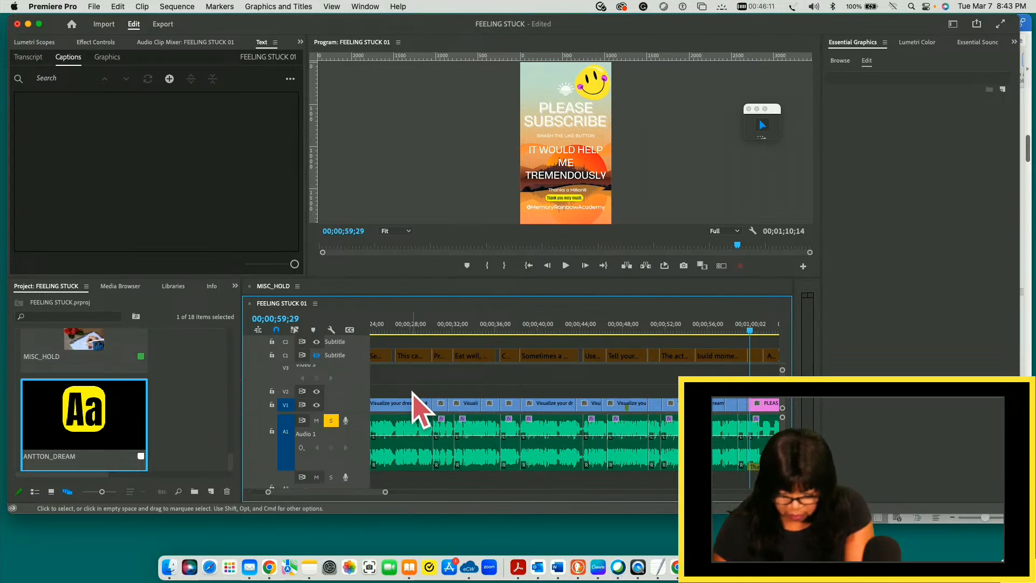
pyautogui.press('-')
pyautogui.press('-')
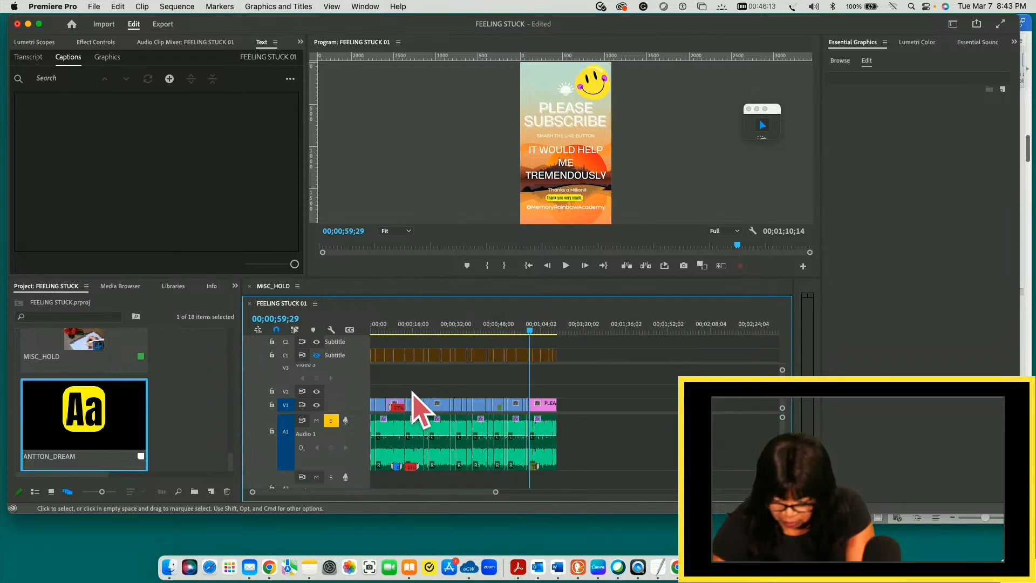
# - Try again to upgrade all the duplicate captions on C2 to graphics
pyautogui.moveTo(529, 329); pyautogui.dragTo(565, 327)
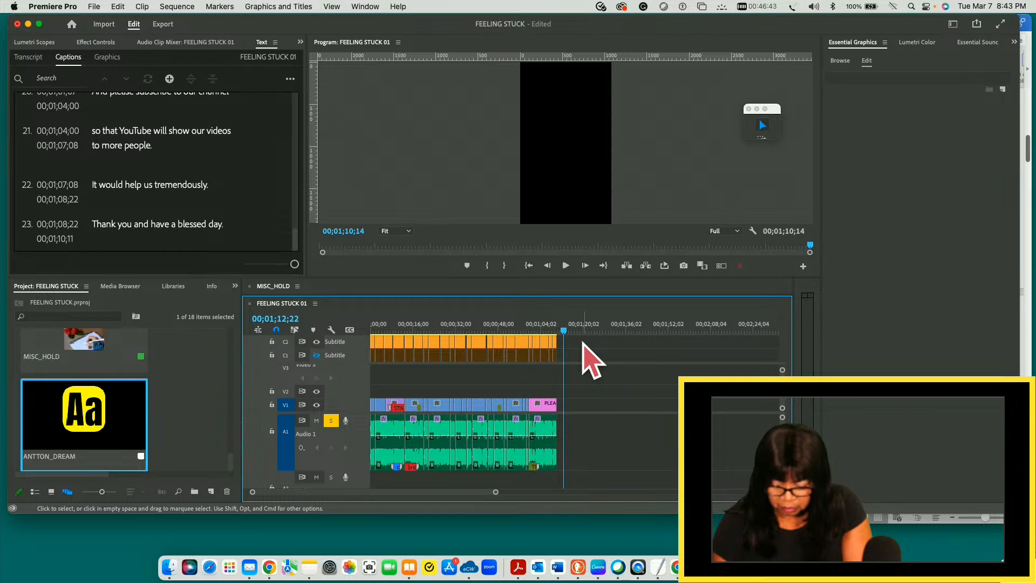
pyautogui.moveTo(580, 340); pyautogui.dragTo(362, 349)
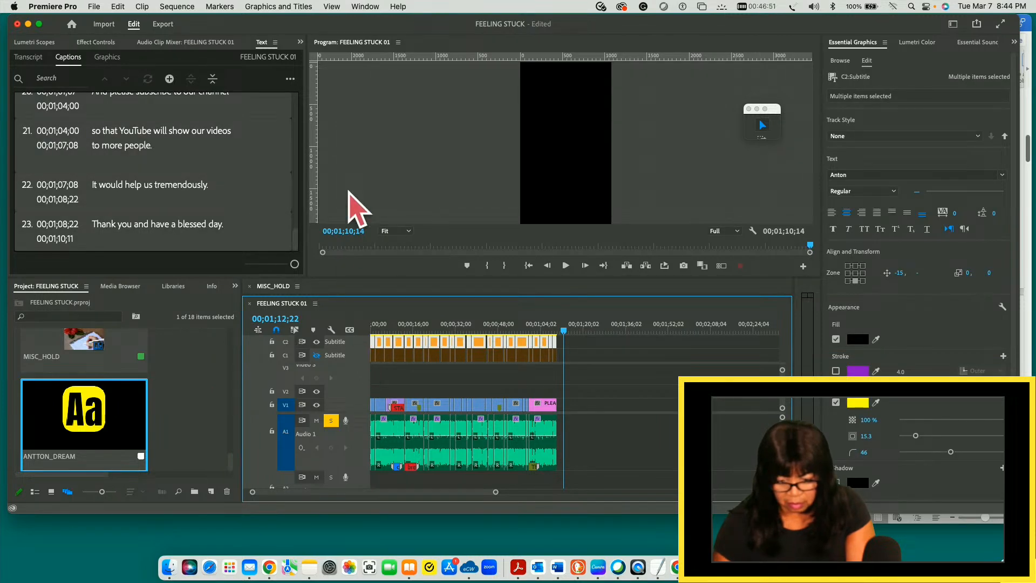
pyautogui.click(289, 8)
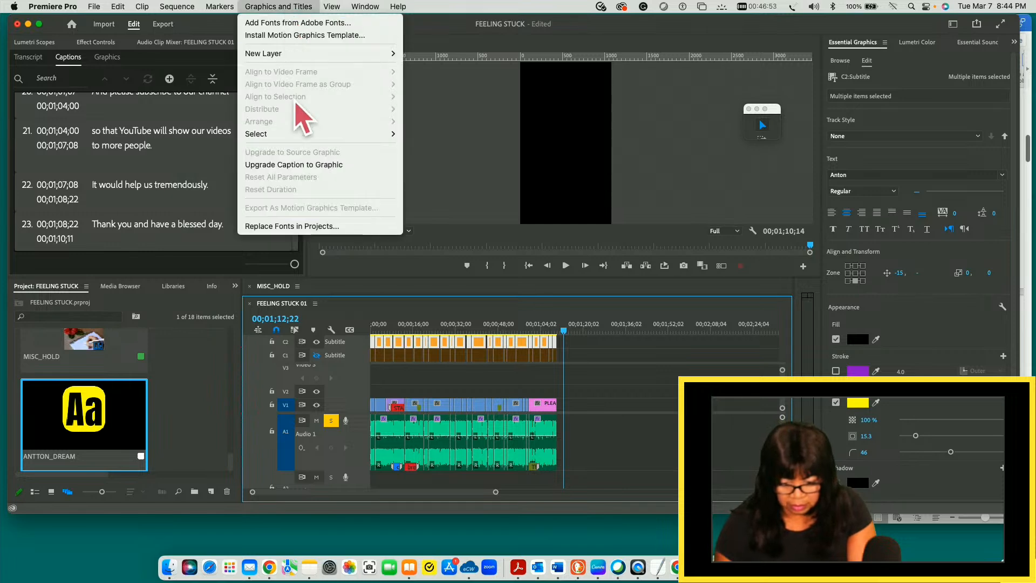
pyautogui.click(301, 166)
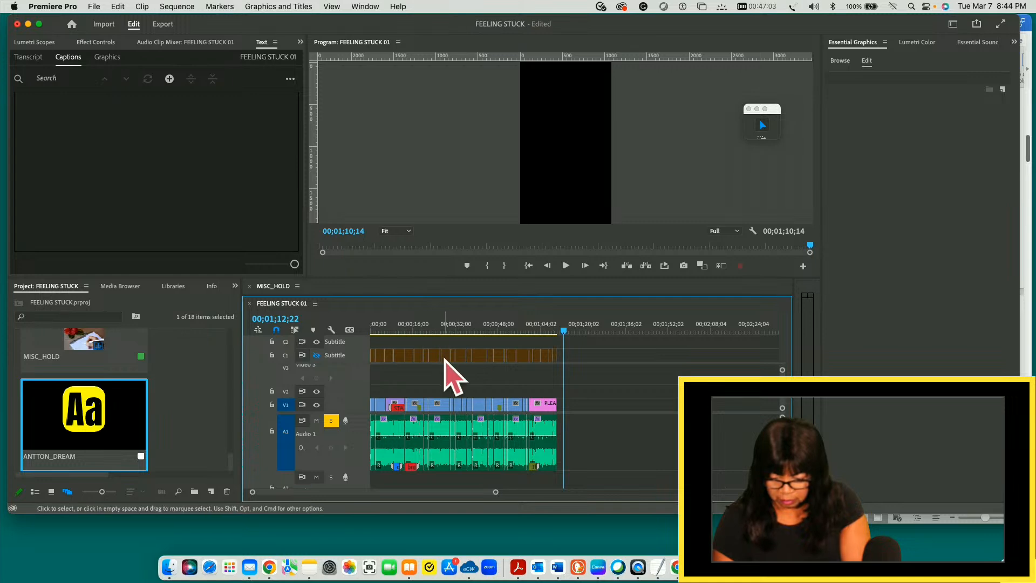
# - Inspect the C1 captions by selecting several of them and previewing the frame at 00;00;30;19
pyautogui.click(469, 356)
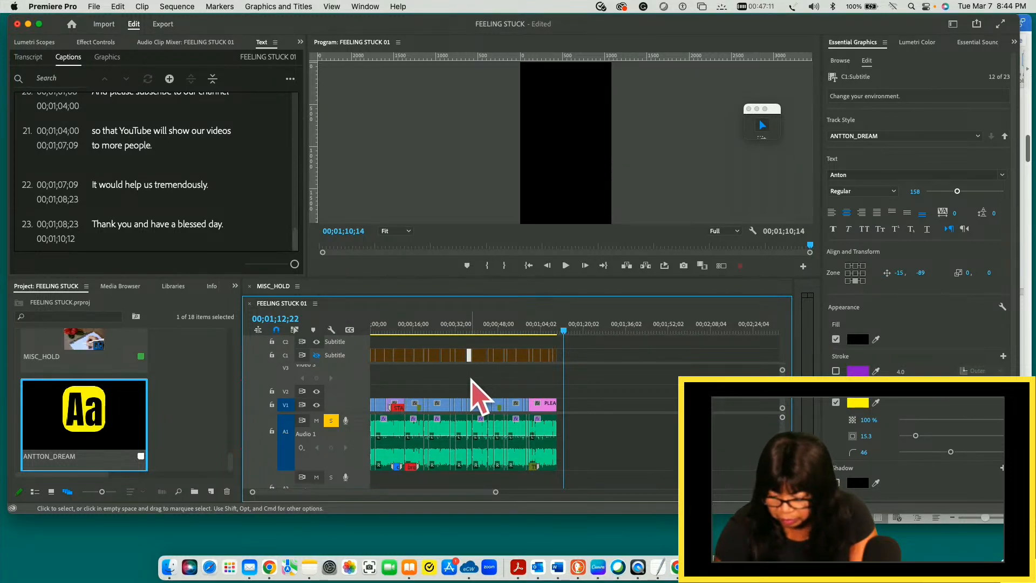
pyautogui.moveTo(564, 333); pyautogui.dragTo(453, 345)
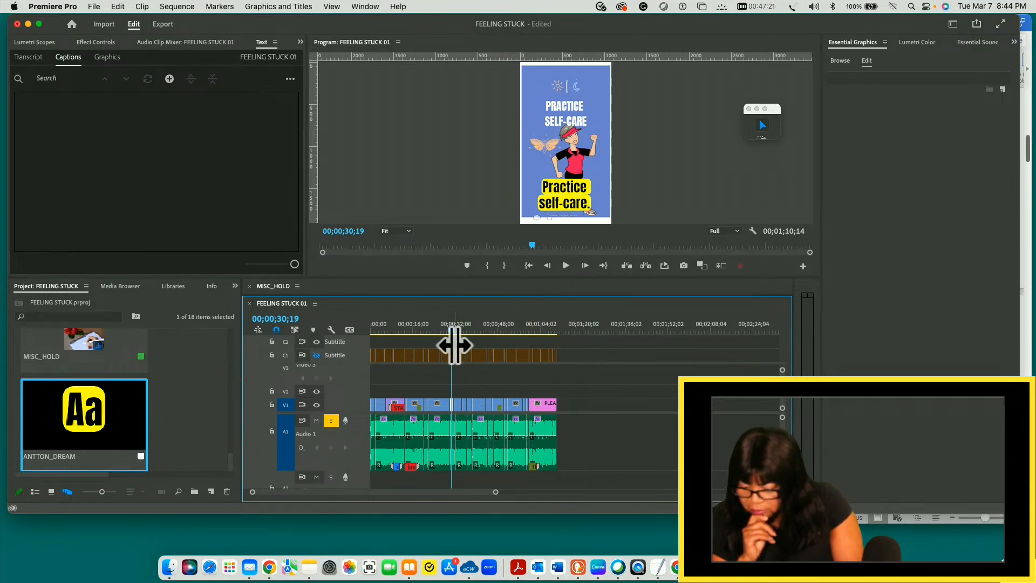
pyautogui.moveTo(576, 358); pyautogui.dragTo(488, 373)
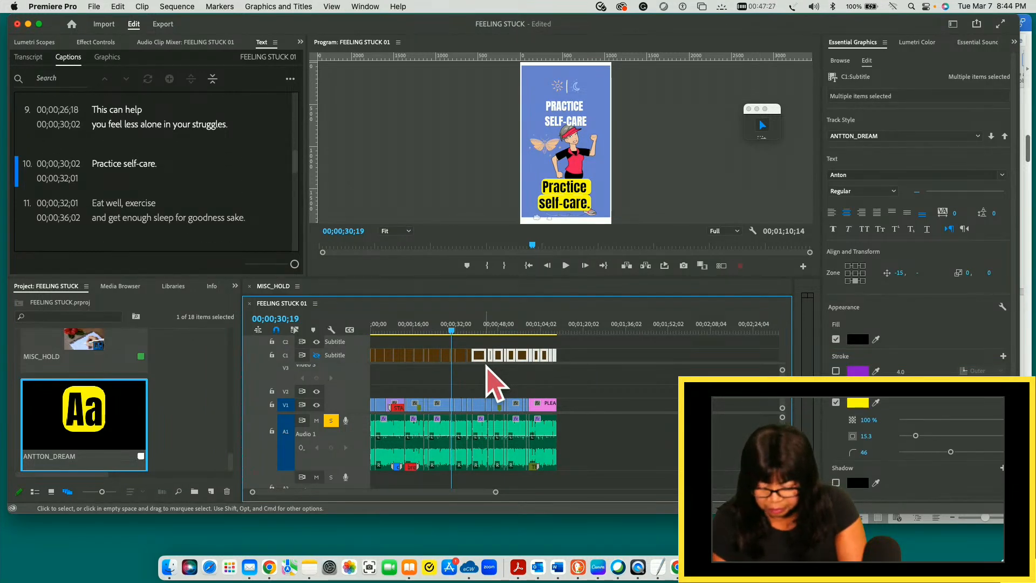
# - Undo the graphics upgrade and caption duplication until only the original styled C1 caption track remains
pyautogui.press('super+z')
pyautogui.press('super+z')
pyautogui.press('super+z')
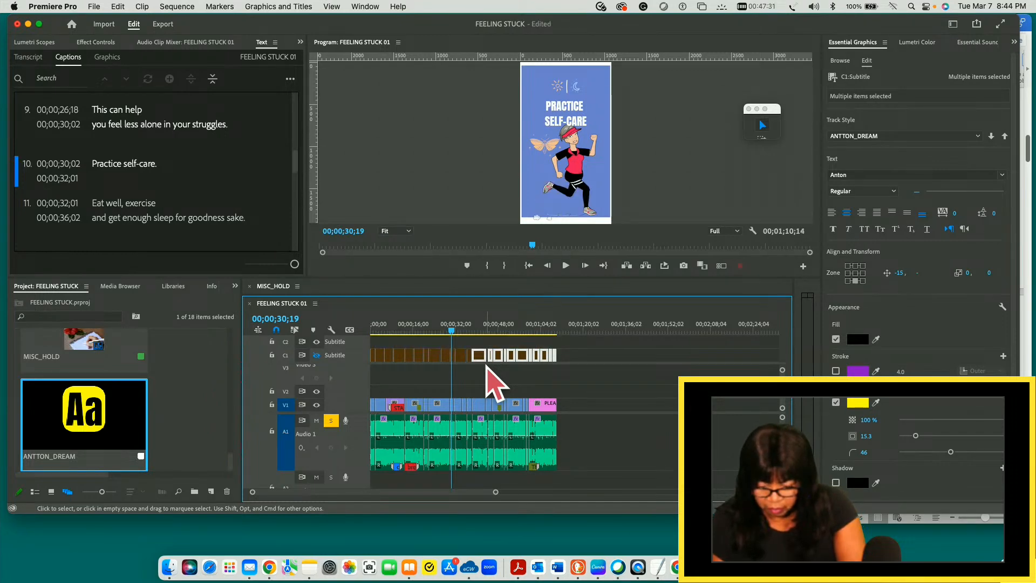
pyautogui.click(594, 358)
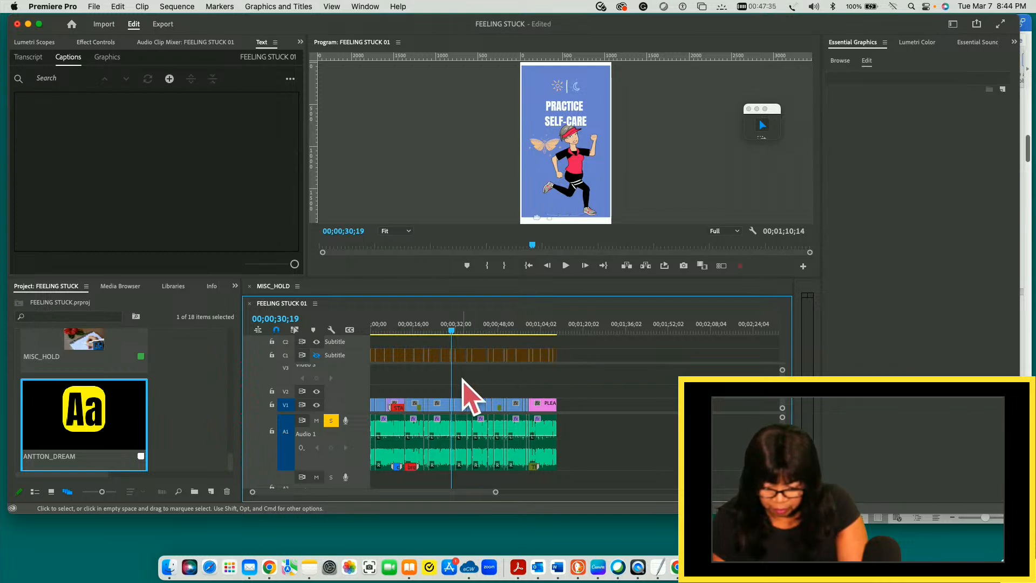
pyautogui.press('super+z')
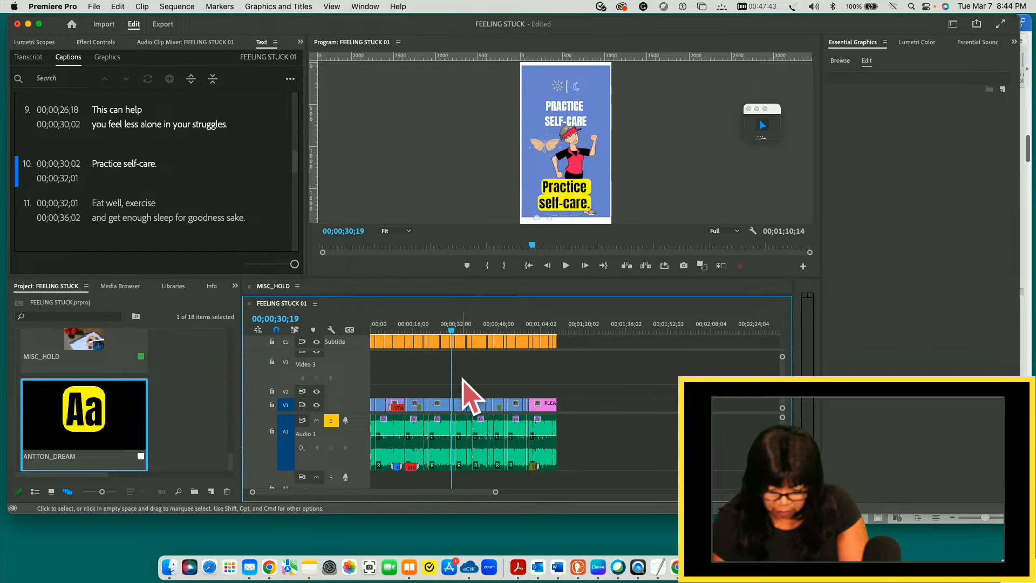
# - Play the sequence from the beginning to check the captions against the video, and save the project
pyautogui.moveTo(451, 328); pyautogui.dragTo(365, 330)
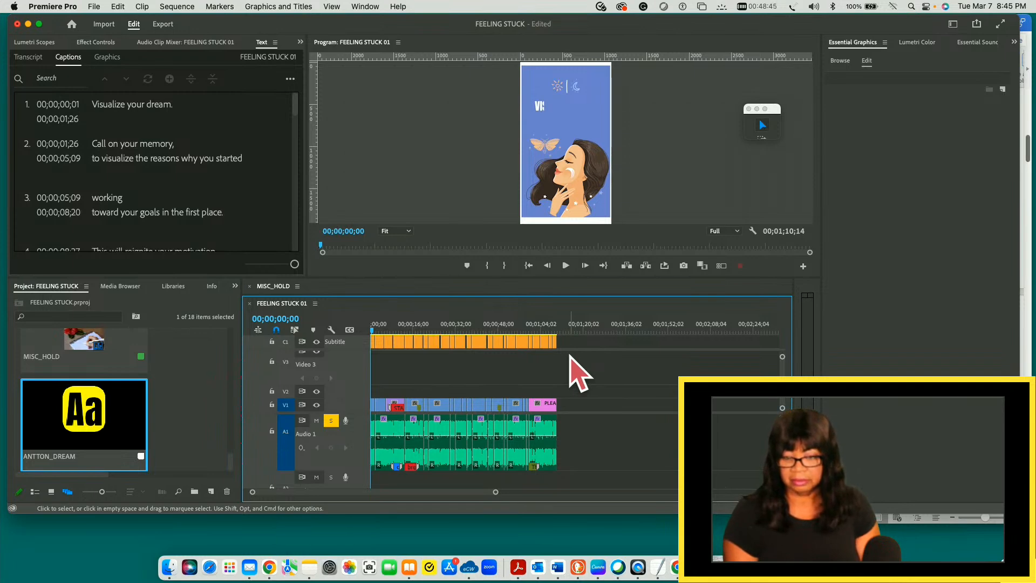
pyautogui.press('space')
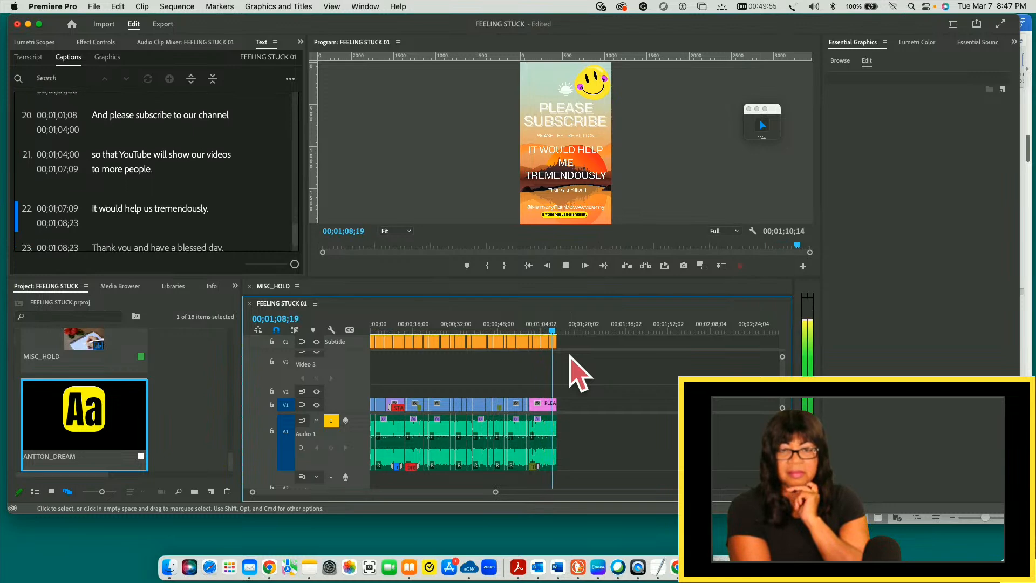
pyautogui.press('space')
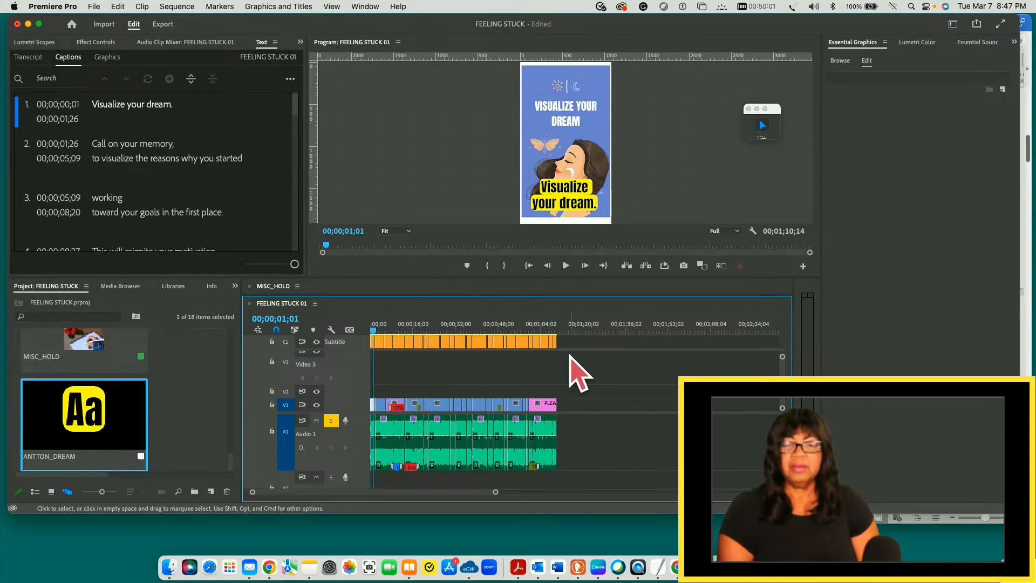
pyautogui.press('super+s')
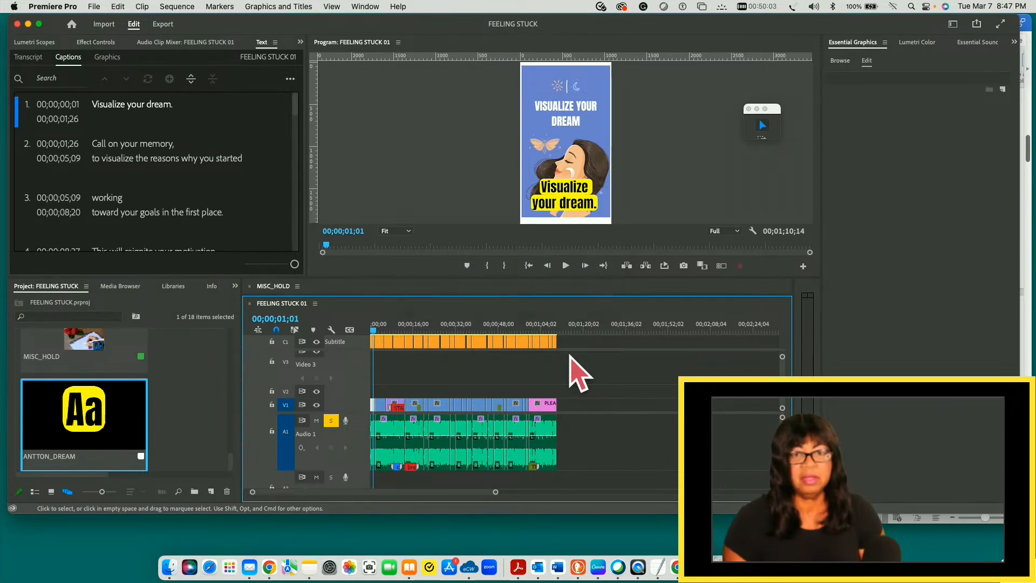